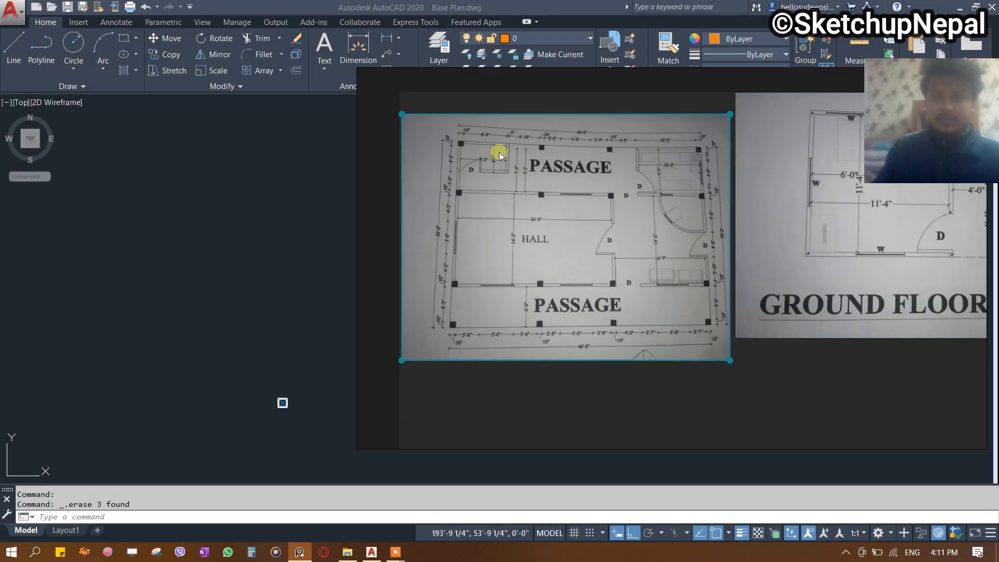
Examine the hall and passage floor plan in the reference image, including its overall outside dimensions.
scroll(608, 260, "up", 2)
scroll(501, 205, "down", 1)
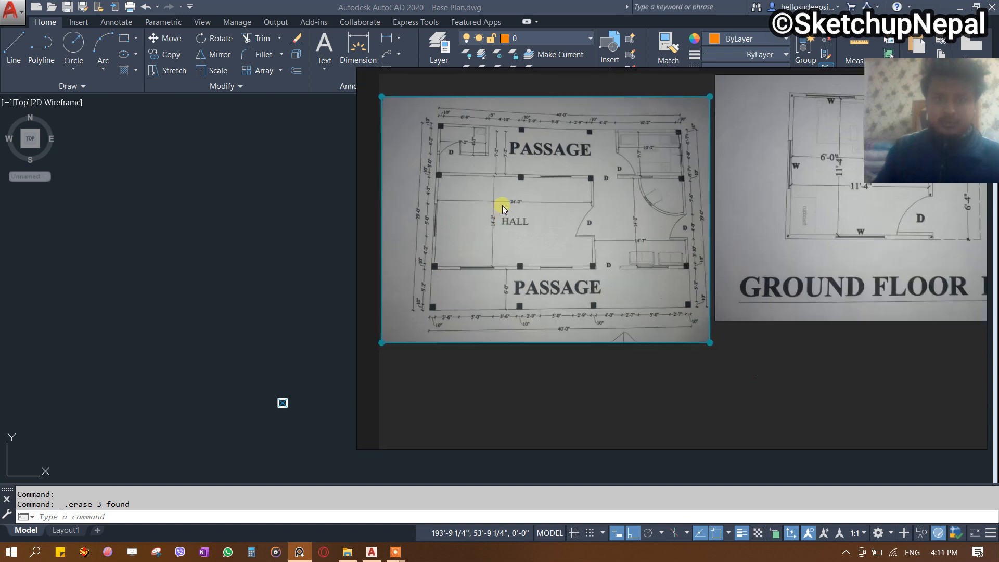
scroll(578, 253, "up", 3)
middle_click_drag(572, 235, 552, 208)
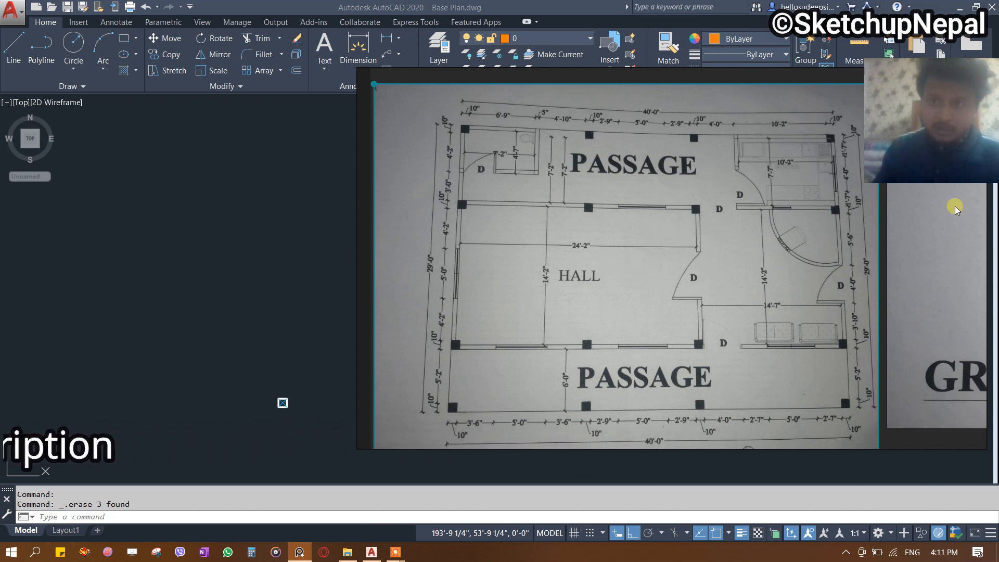
left_click_drag(958, 121, 920, 137)
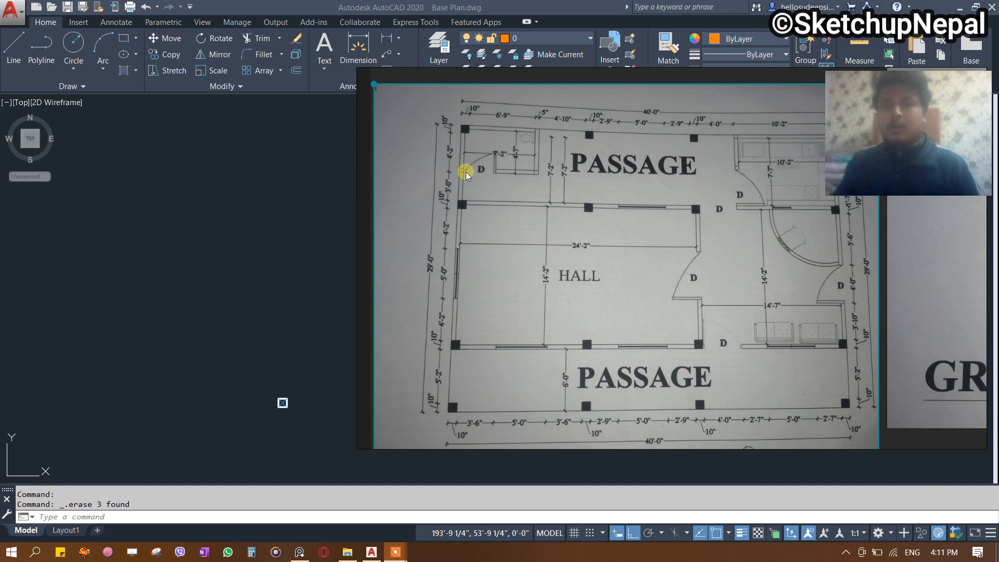
left_click(499, 325)
middle_click_drag(475, 167, 476, 243)
scroll(657, 182, "up", 2)
scroll(660, 185, "down", 2)
middle_click_drag(598, 341, 587, 161)
scroll(428, 170, "up", 2)
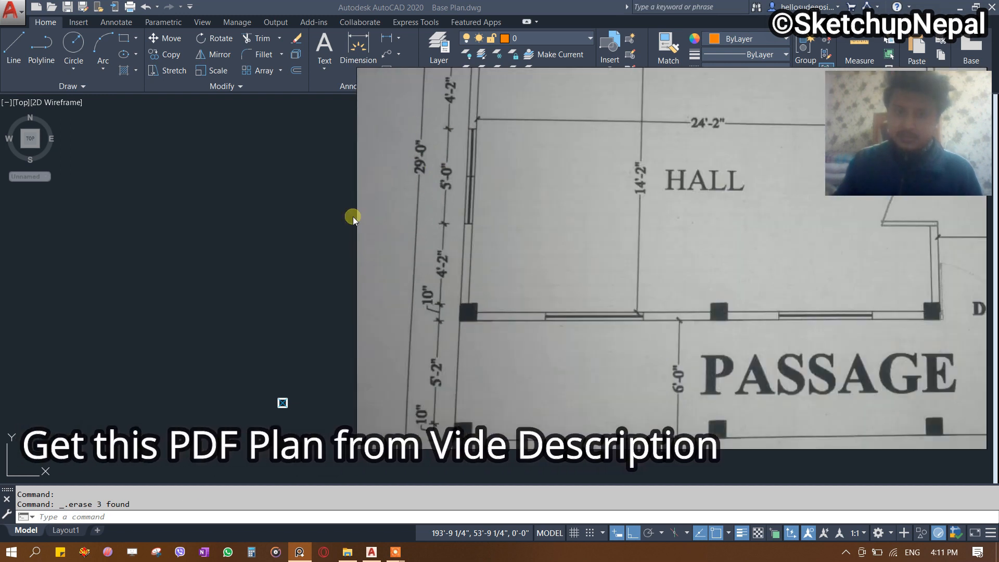
In AutoCAD, draw the building outline's top edge 40' long and its right side 29' downward in empty space.
left_click(227, 225)
middle_click_drag(419, 253, 423, 209)
key("Escape")
type("l")
key("Return")
left_click(331, 204)
type("40'")
key("Return")
type("29'")
key("Return")
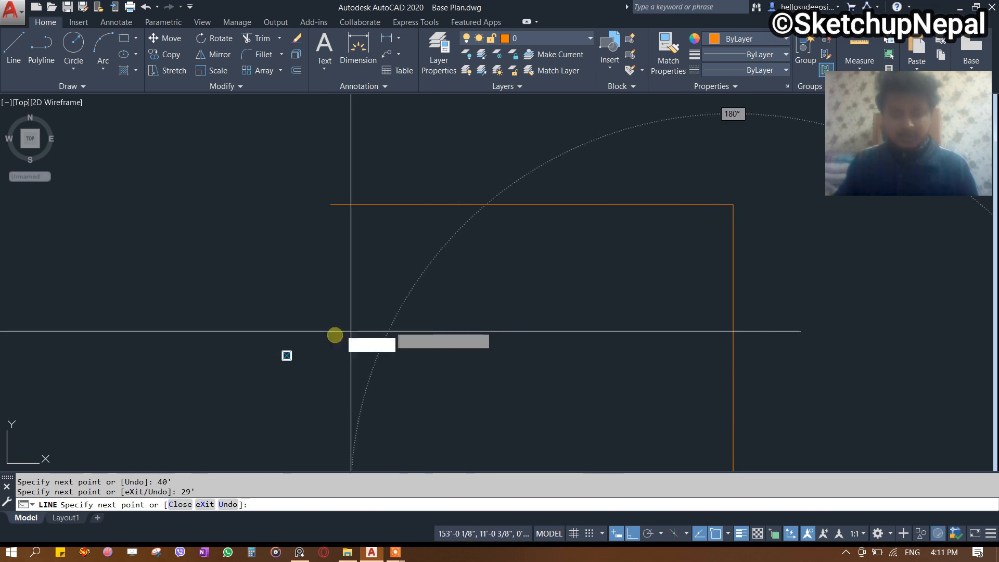
Draw the outline's 40' bottom edge and close the shape back to its starting point.
scroll(695, 269, "down", 4)
type("40")
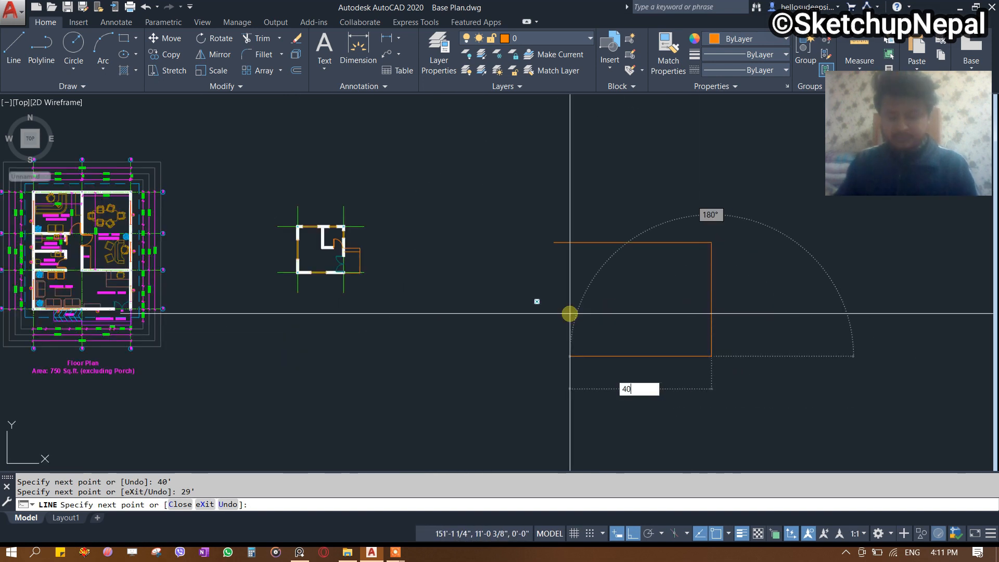
type("'")
key("Return")
scroll(621, 272, "up", 2)
type("c")
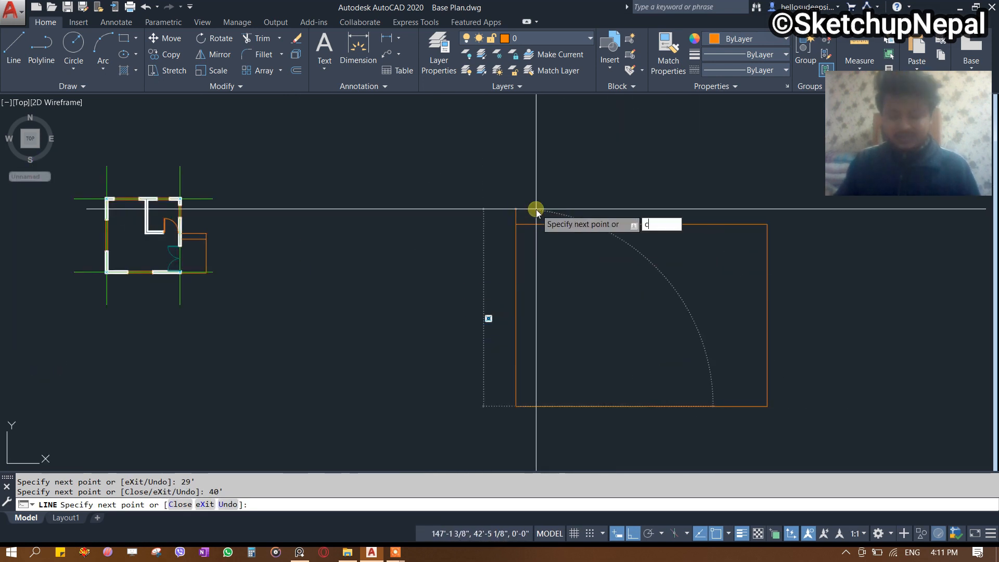
key("Return")
middle_click_drag(607, 236, 506, 239)
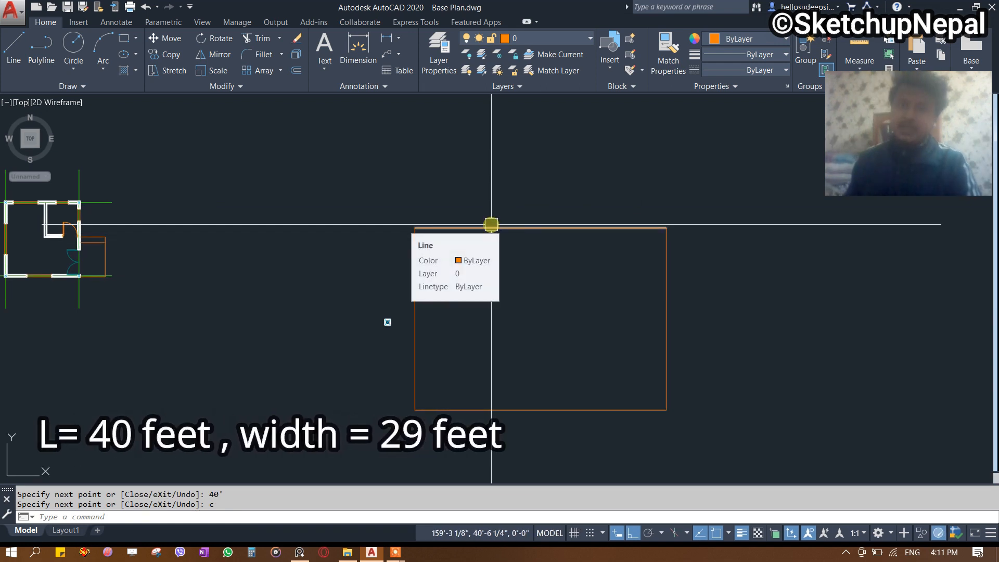
Switch to the PureRef reference plan and examine the column sizes and spacings along the outer sides.
middle_click_drag(543, 354, 477, 360)
left_click(311, 552)
scroll(514, 307, "down", 3)
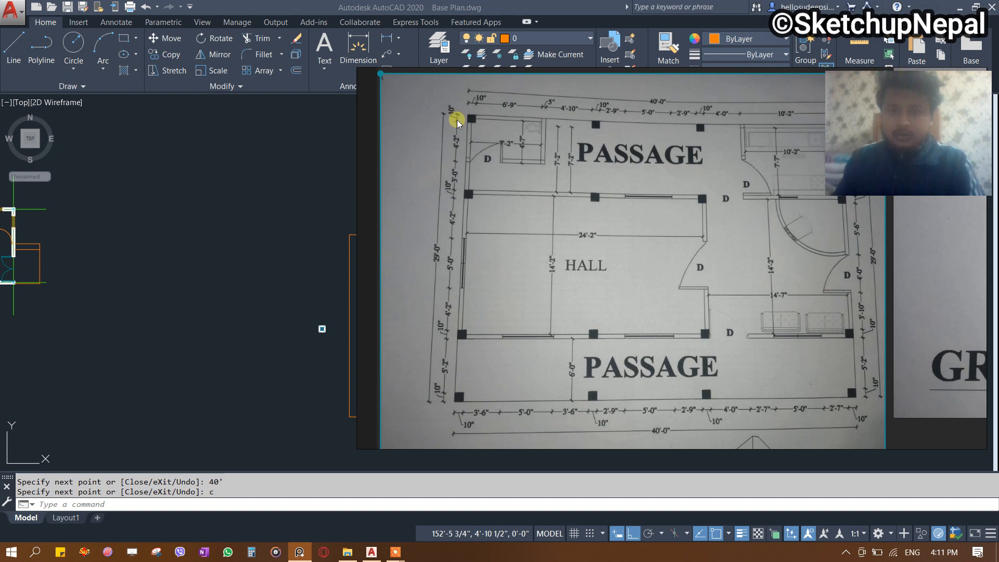
scroll(548, 378, "up", 2)
middle_click_drag(628, 164, 621, 279)
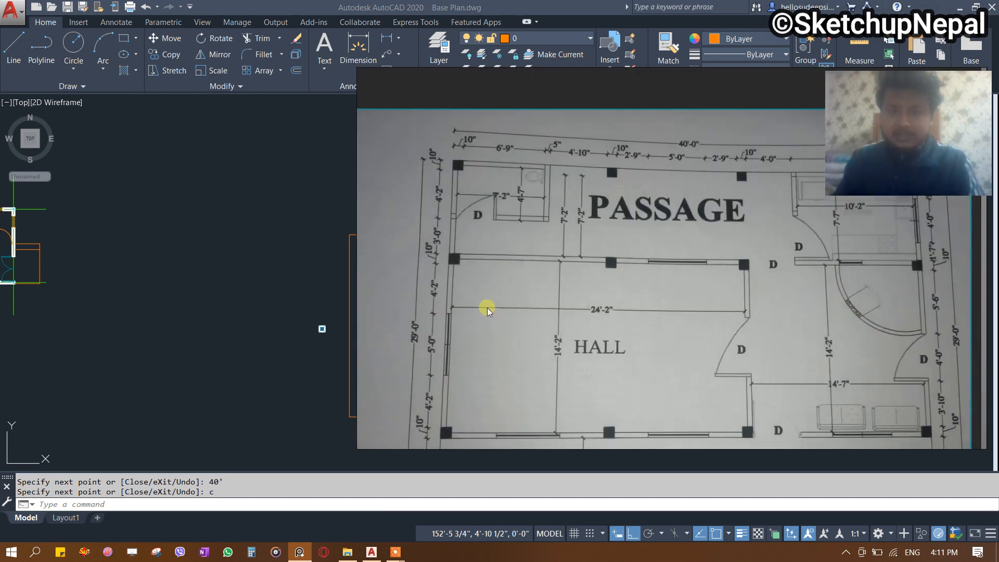
scroll(612, 155, "down", 2)
scroll(599, 349, "up", 2)
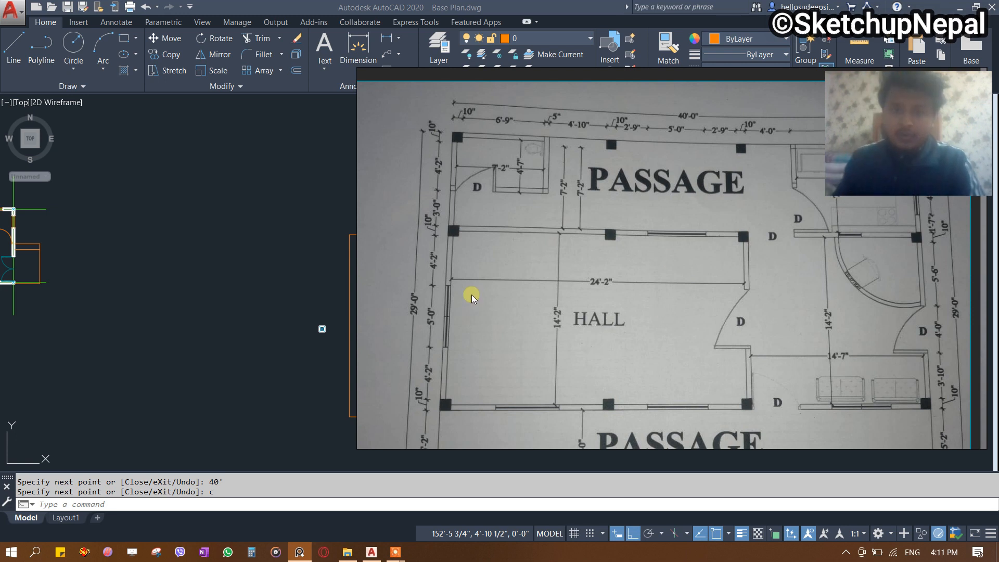
scroll(506, 209, "down", 2)
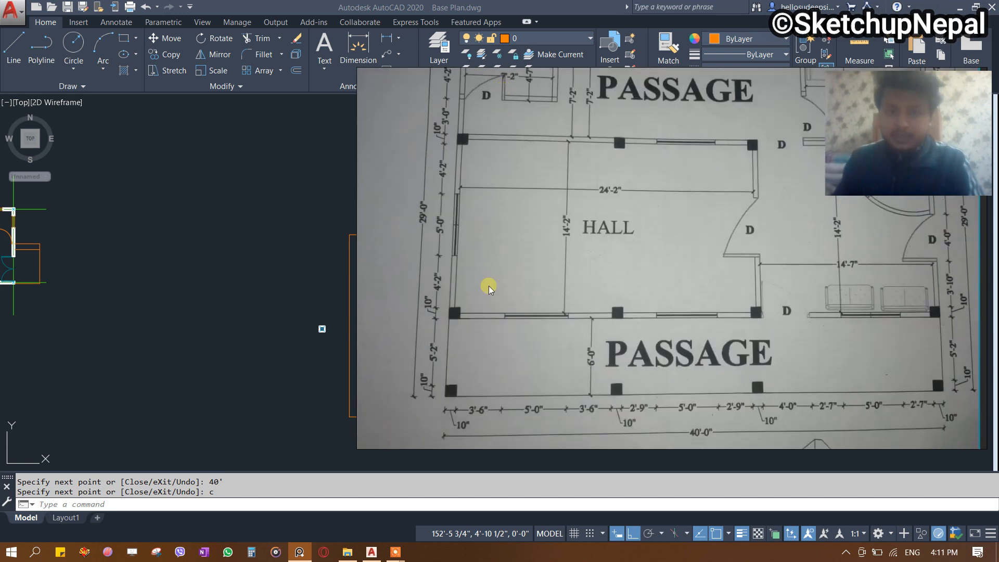
scroll(489, 285, "up", 2)
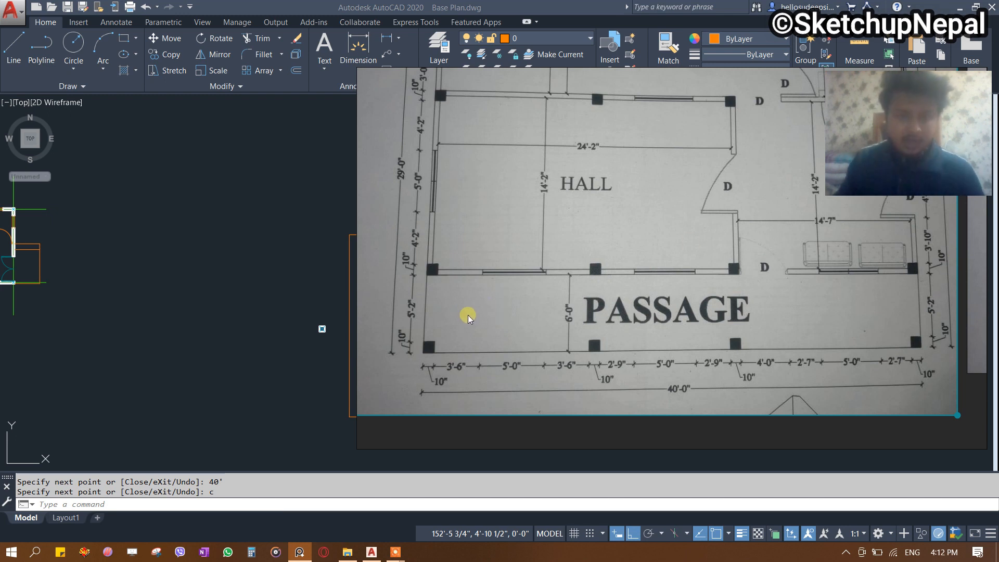
scroll(429, 363, "up", 5)
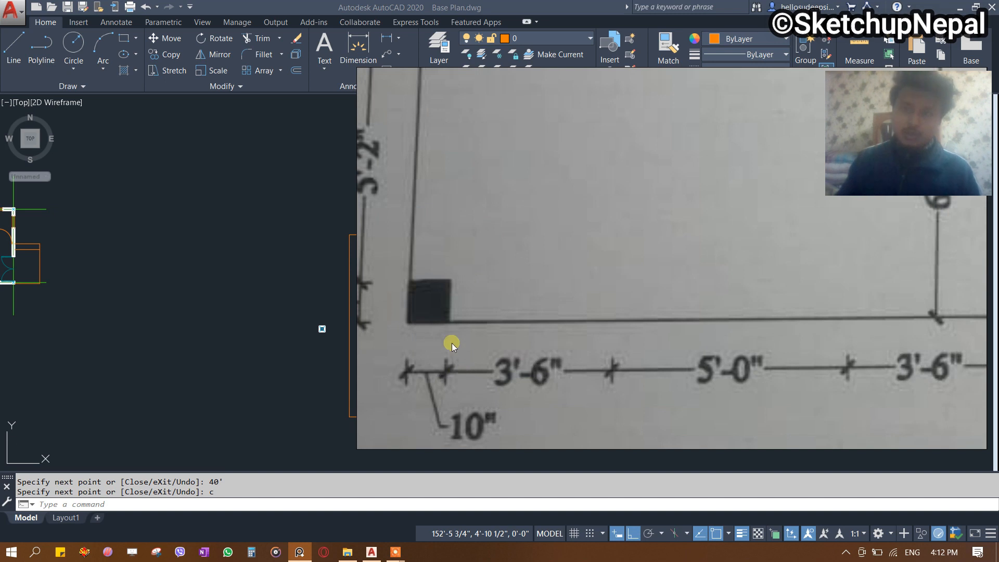
Return to AutoCAD and measure the width of the existing column symbol beside the outline.
scroll(326, 350, "up", 5)
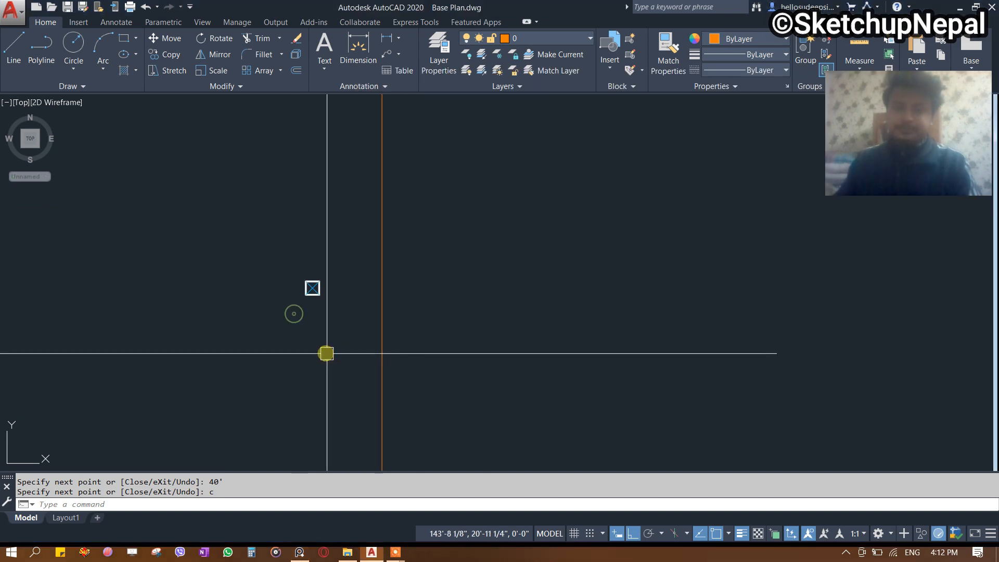
key("Escape")
type("dli")
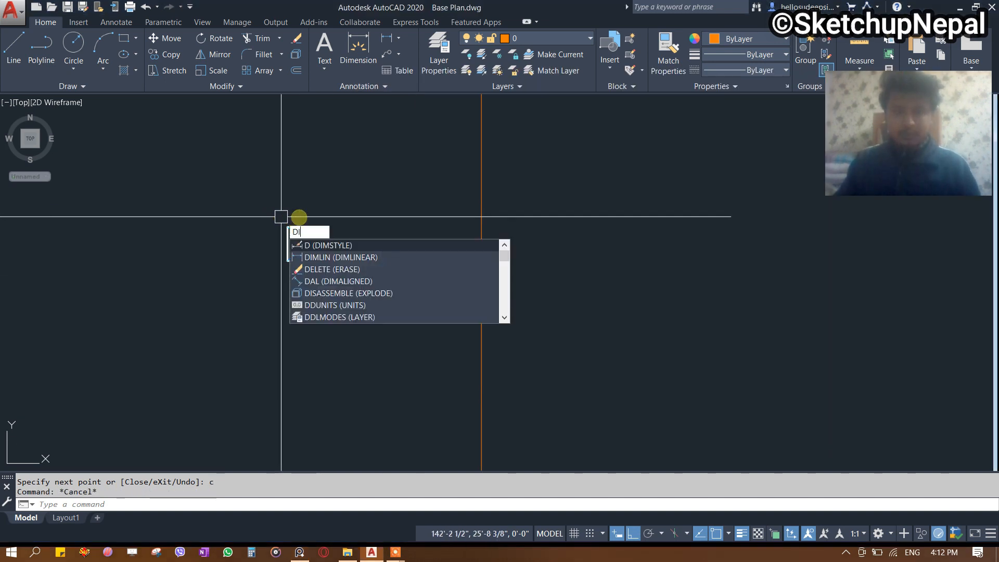
key("Return")
left_click(289, 227)
left_click(322, 227)
key("Escape")
Draw a 10 by 10 inch rectangle above the existing column symbol.
type("r")
key("Return")
left_click(331, 134)
type("10")
key("Tab")
type("10")
key("Return")
left_click(446, 149)
left_click(333, 215)
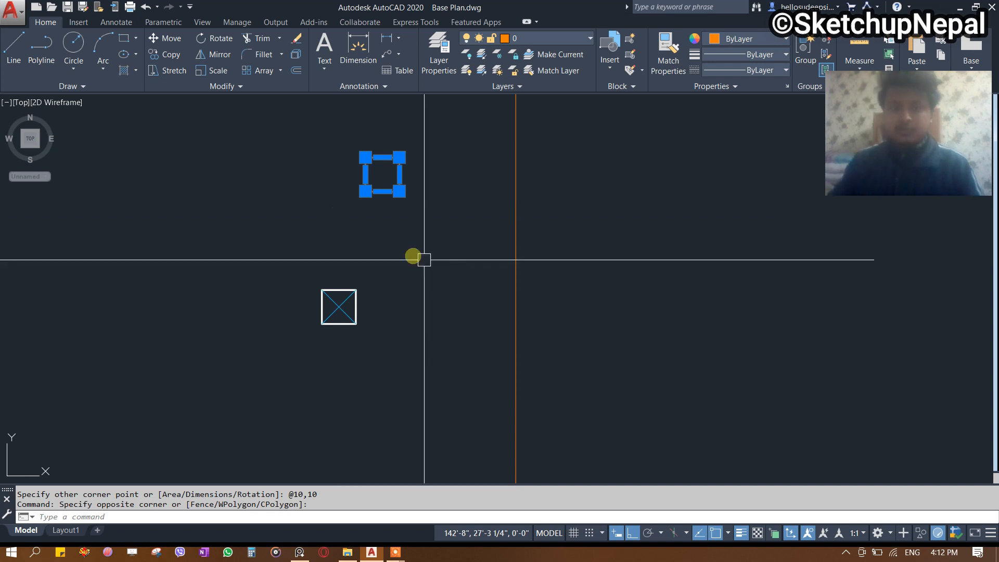
key("Escape")
Move the column symbol by its lower-left corner onto the lower-left corner of the building outline.
left_click(323, 324)
scroll(304, 353, "down", 1)
scroll(309, 359, "up", 2)
type("m")
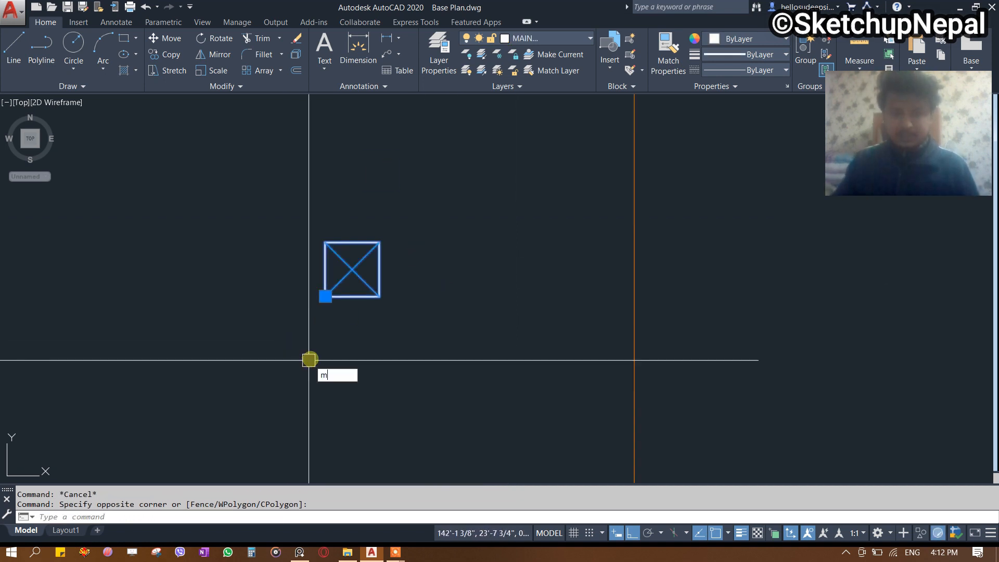
key("Return")
scroll(352, 253, "down", 1)
left_click(334, 281)
scroll(330, 223, "down", 2)
scroll(390, 359, "up", 3)
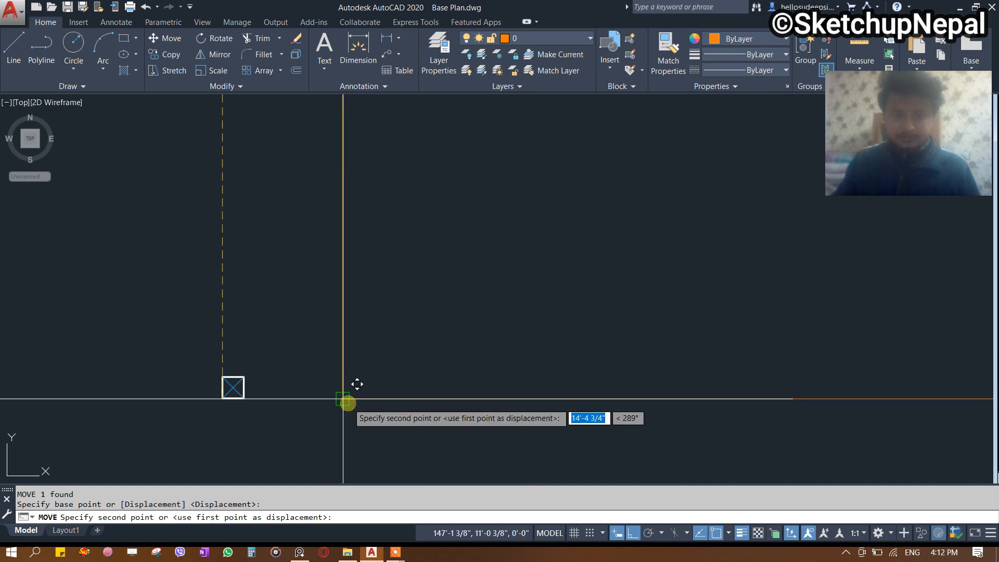
key("Escape")
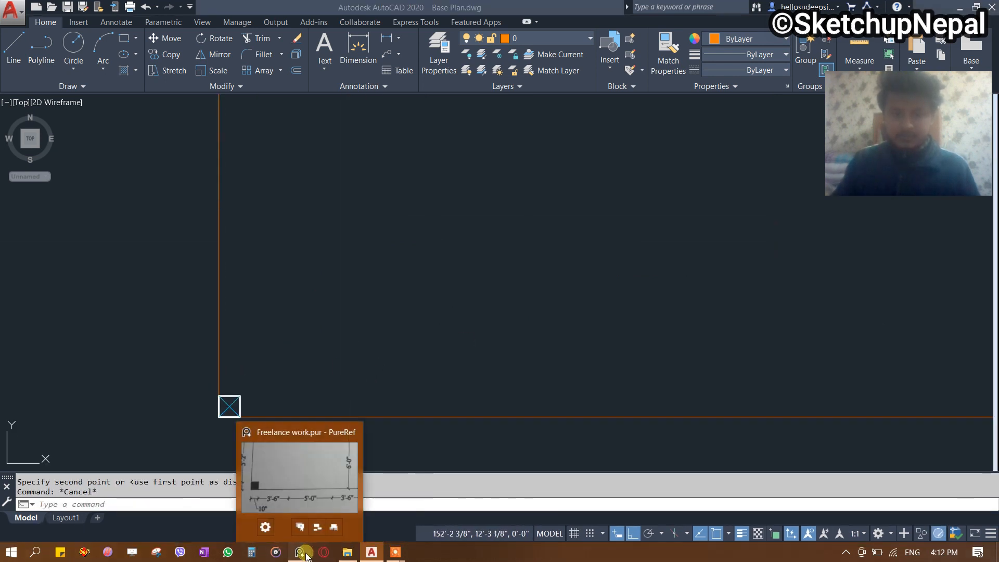
Check the column spacing on the reference plan and draw a horizontal line rightward from the corner column's top-left corner.
left_click(407, 509)
scroll(629, 261, "down", 2)
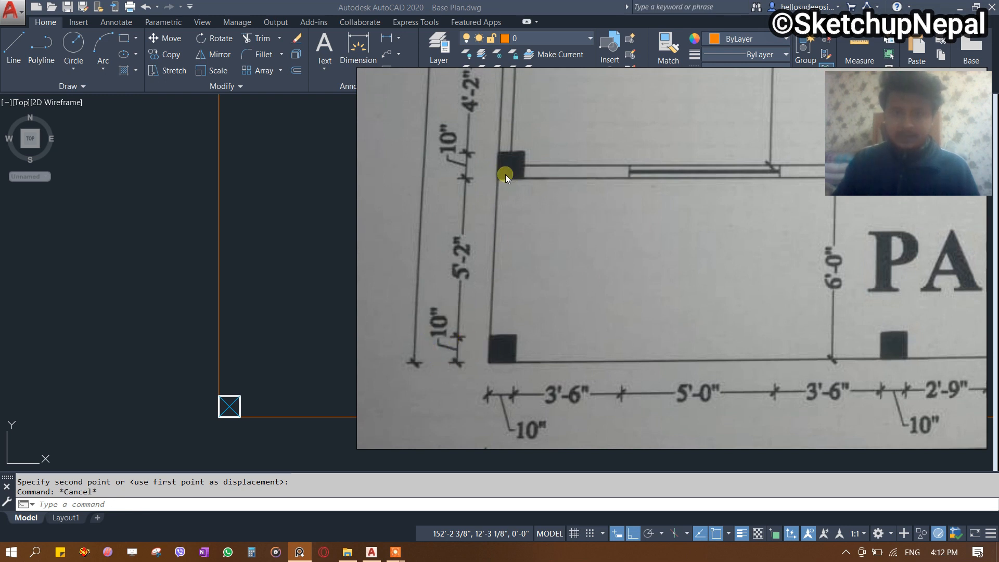
left_click(336, 318)
middle_click_drag(286, 393, 328, 375)
left_click(380, 348)
key("Escape")
key("l")
key("Return")
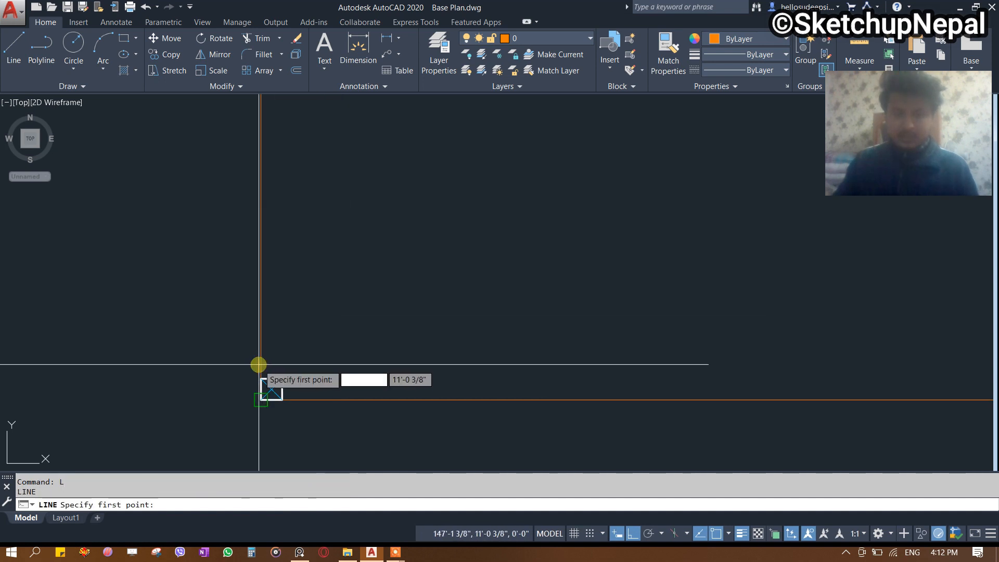
left_click(261, 378)
left_click(717, 268)
key("Escape")
Move the horizontal line straight up by 5'2".
left_click(435, 380)
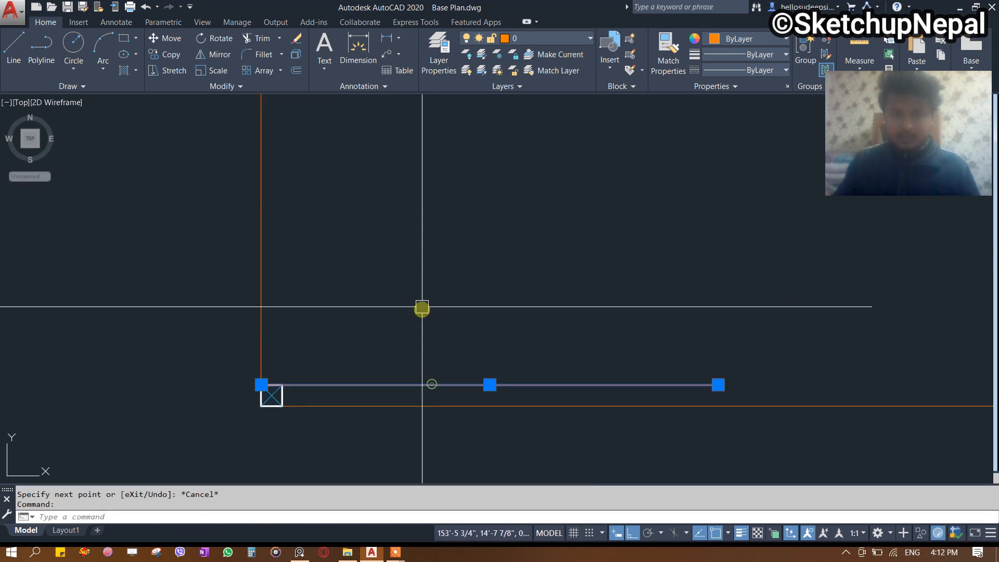
key("m")
key("Return")
left_click(424, 281)
type("5")
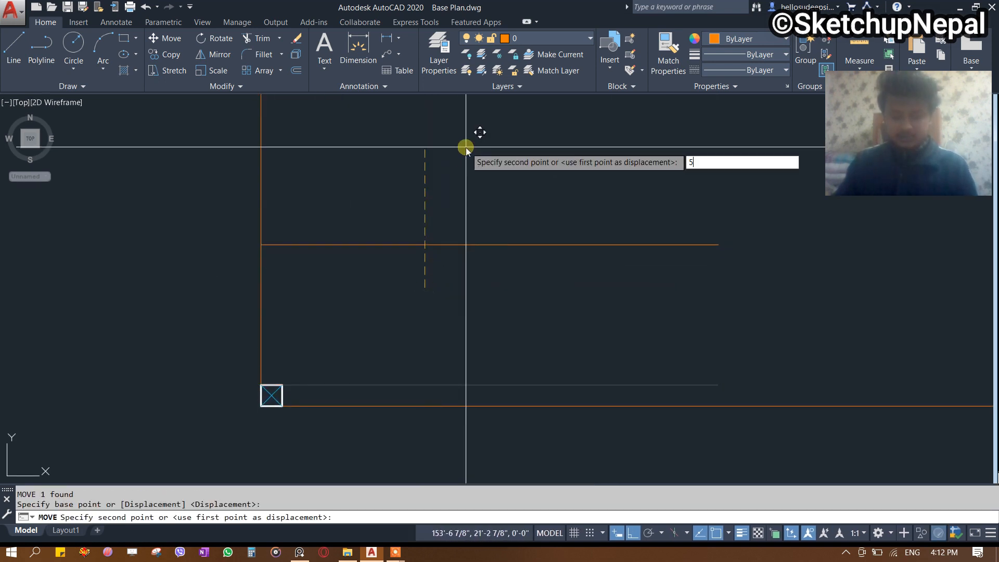
key("Return")
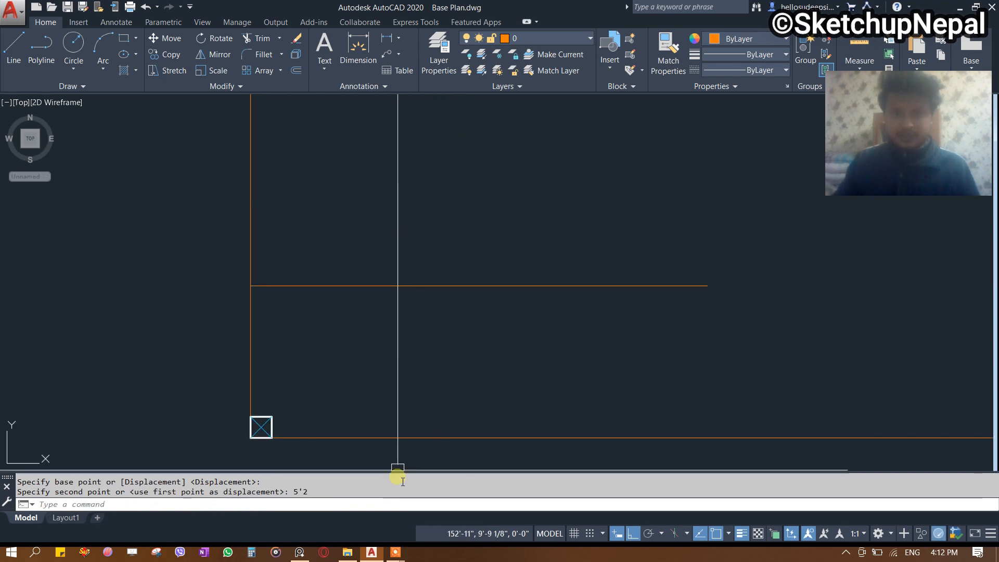
Check the wall on the reference plan and offset the horizontal line 5 inches upward for the wall thickness.
mouse_move(392, 553)
left_click(305, 554)
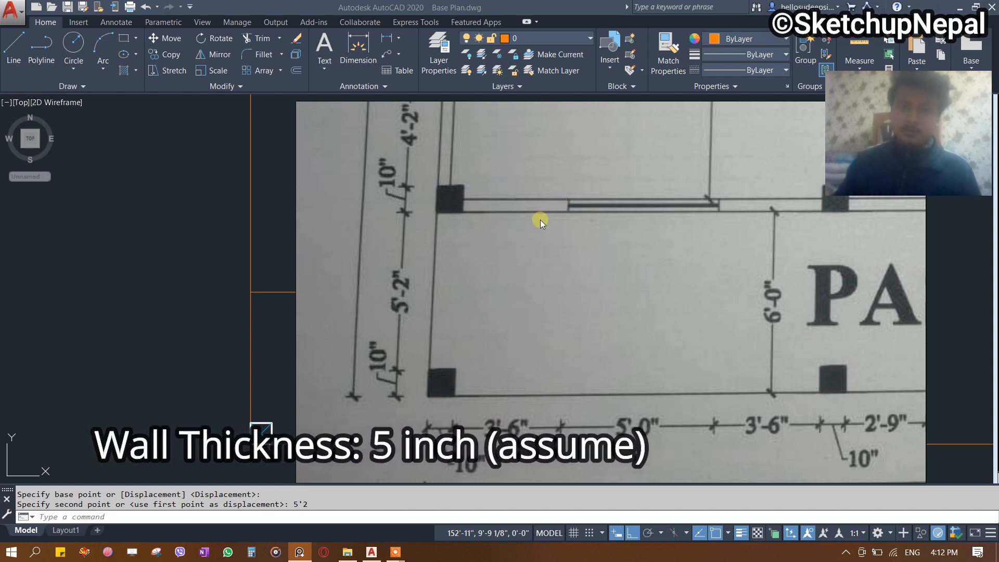
left_click(205, 248)
left_click(421, 242)
left_click(370, 318)
type("o")
key("Return")
type("5")
key("Return")
left_click(358, 184)
key("Escape")
Copy the corner column by its lower-left corner to the left end of the lower wall line.
left_click(281, 422)
key("Escape")
left_click(267, 411)
key("Escape")
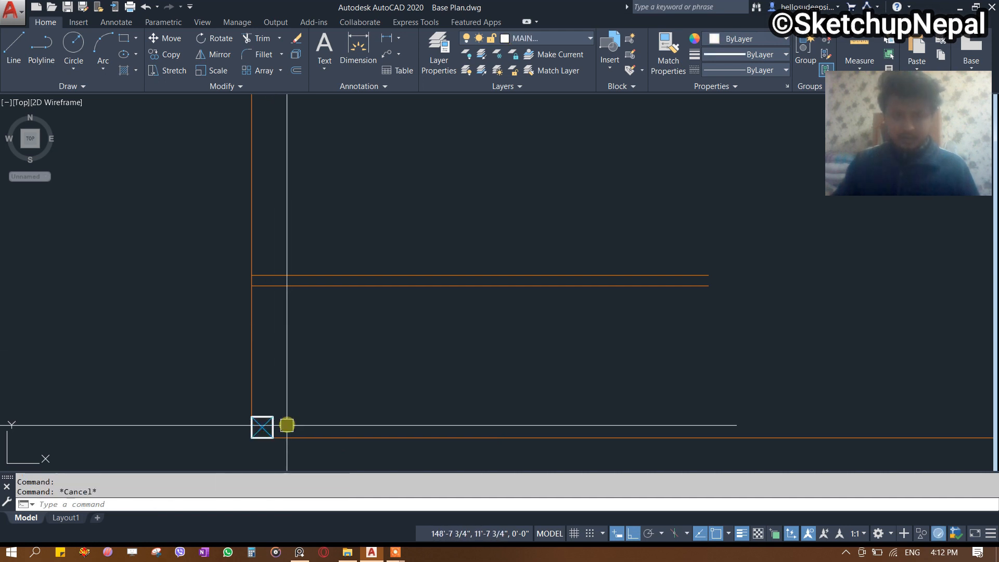
left_click(275, 426)
type("c")
key("Return")
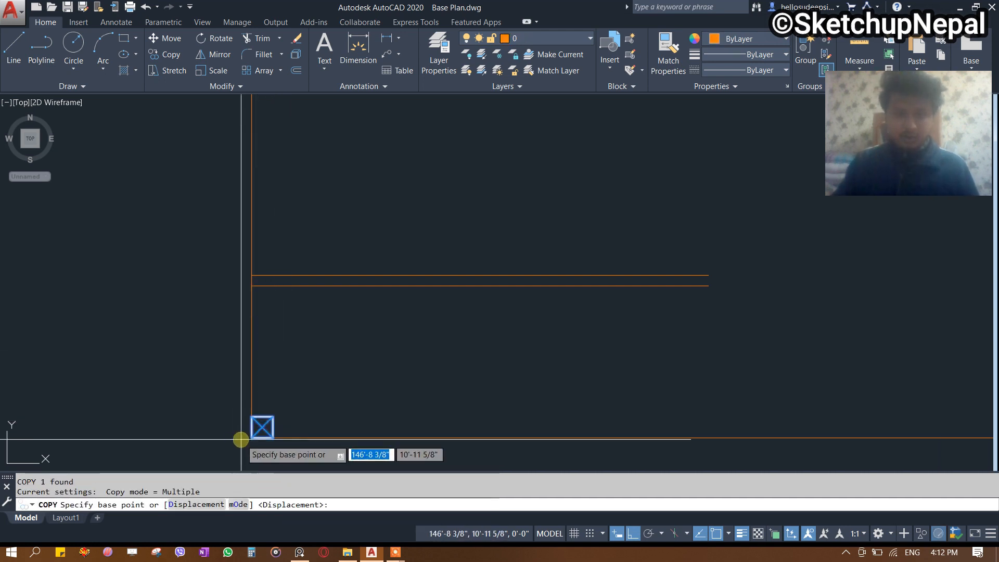
left_click(252, 438)
scroll(259, 296, "up", 4)
left_click(241, 270)
key("Escape")
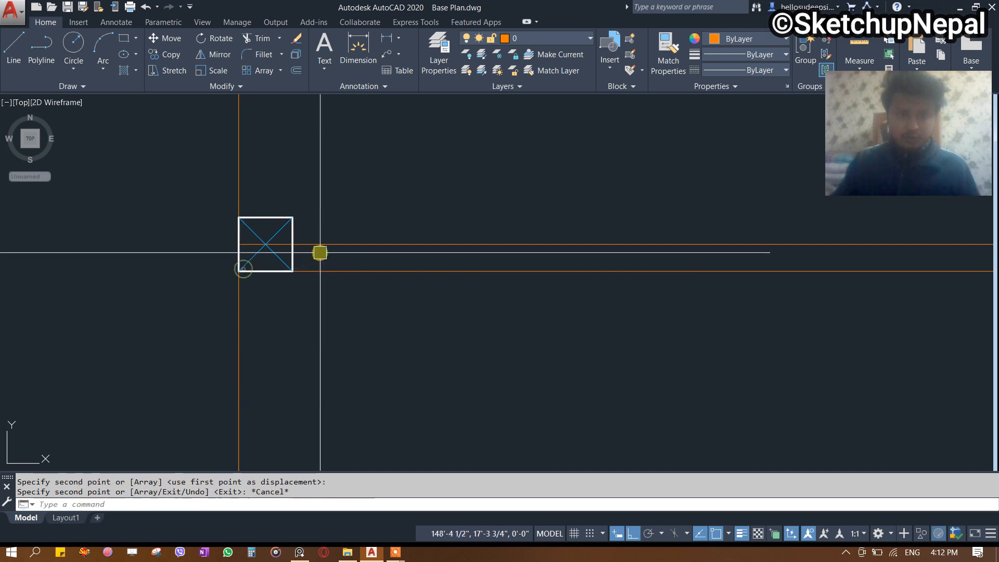
Move both wall lines to the right so they start at the upper column's right edge.
left_click(325, 244)
left_click(321, 271)
type("m")
key("Return")
left_click(238, 270)
key("Escape")
scroll(353, 318, "down", 4)
Assign both wall lines to the MAIN WALL layer.
left_click(466, 258)
left_click(408, 349)
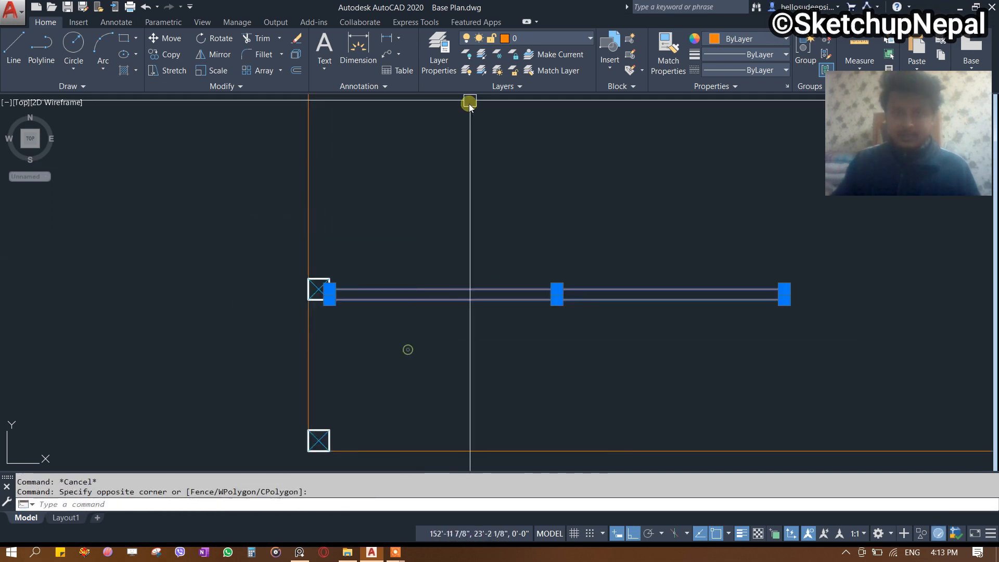
left_click(525, 40)
left_click(541, 207)
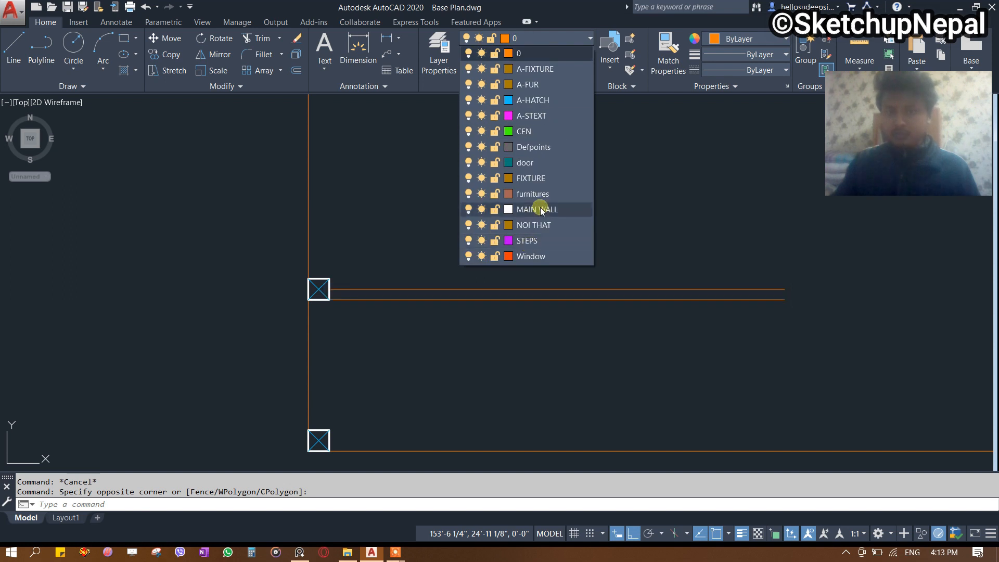
mouse_move(600, 306)
middle_mouse_down()
mouse_move(557, 323)
mouse_move(586, 321)
mouse_move(572, 267)
mouse_move(520, 330)
mouse_move(520, 218)
mouse_move(464, 238)
mouse_move(492, 280)
middle_mouse_up()
key("Escape")
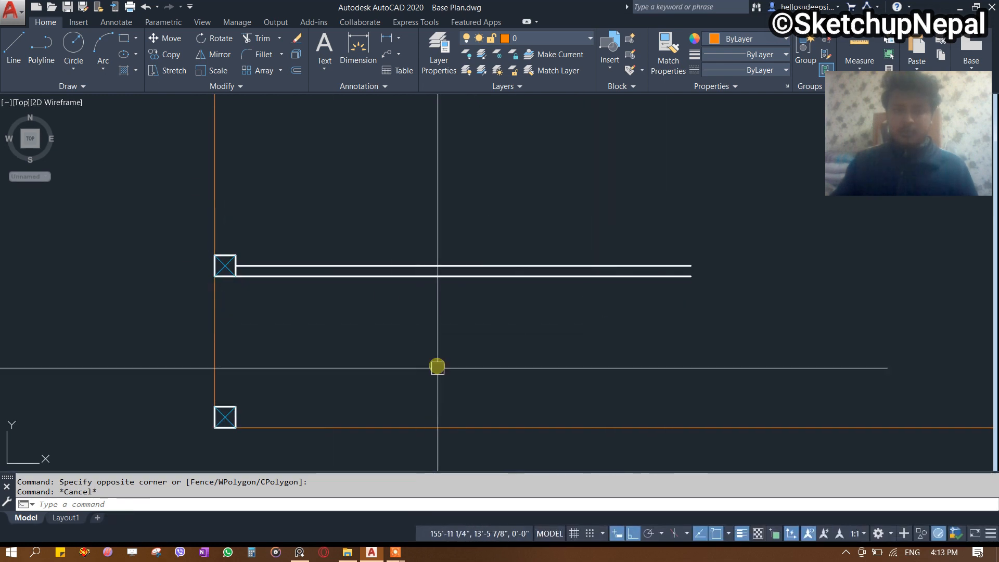
Examine the window position along the hall's lower wall in the reference plan, and return to the drawing.
middle_click_drag(431, 367, 444, 333)
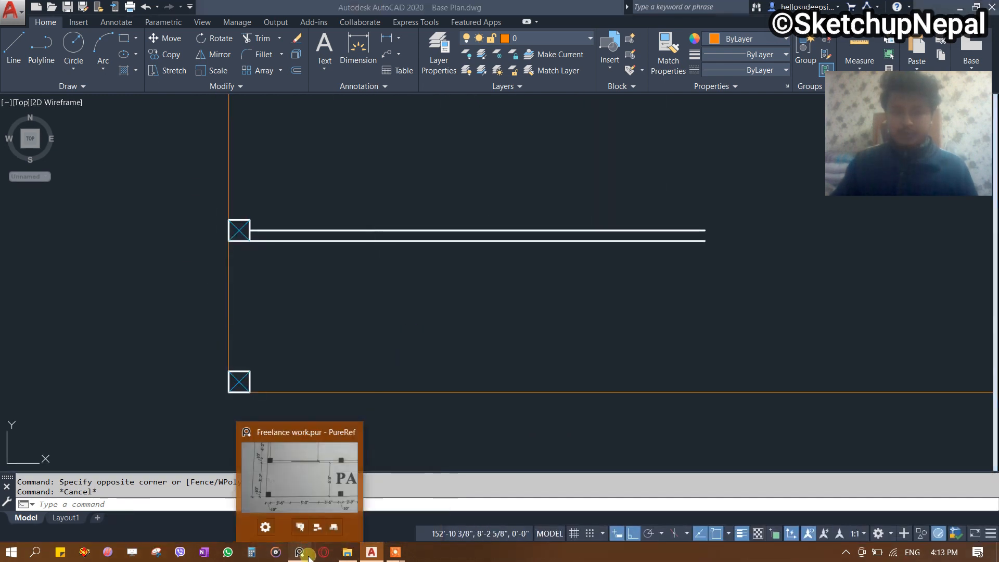
left_click_drag(299, 552, 427, 552)
left_click(426, 553)
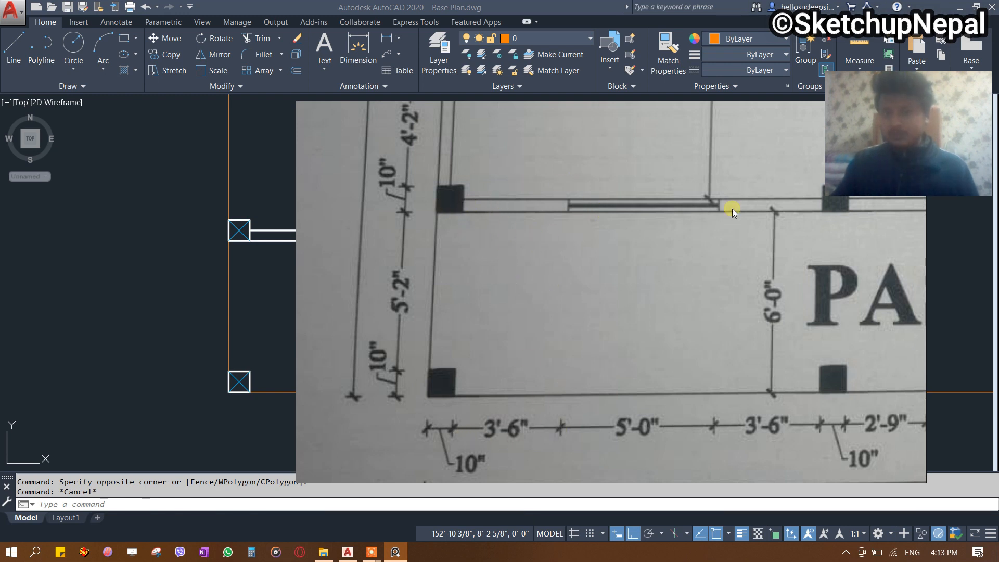
left_click(170, 284)
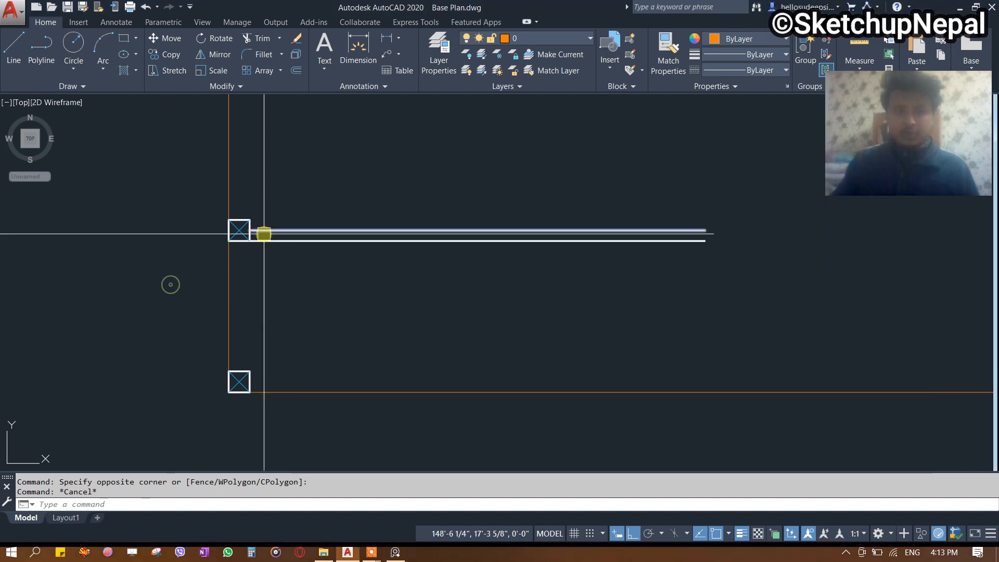
Draw a vertical line downward from the left end of the upper wall line, at the column's right edge.
key("Escape")
middle_click_drag(289, 261, 315, 257)
type("l")
key("Return")
left_click(275, 237)
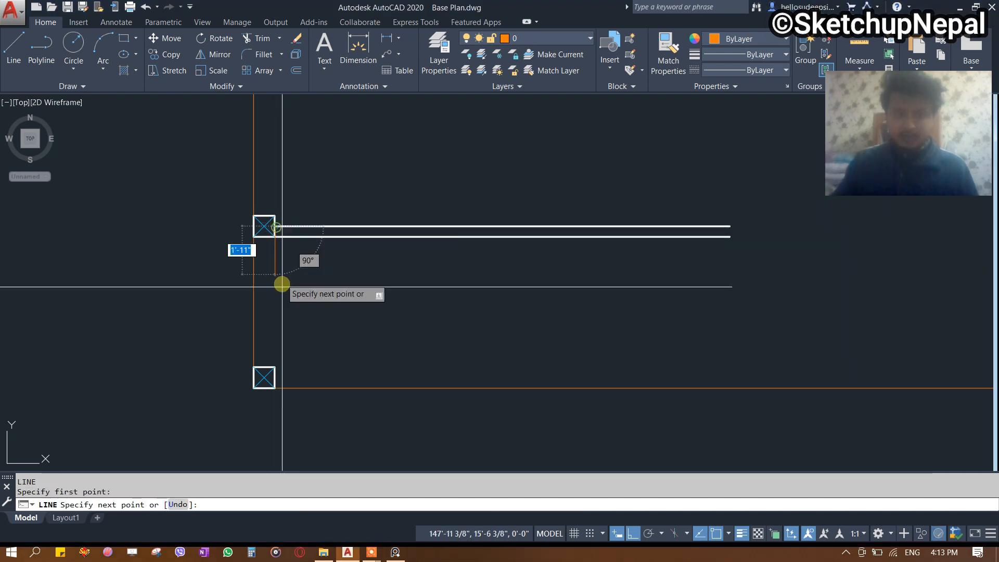
key("Escape")
Move the vertical line 3'6" to the right to mark the window's left jamb.
left_click(299, 262)
left_click(256, 268)
type("m")
key("Return")
left_click(324, 304)
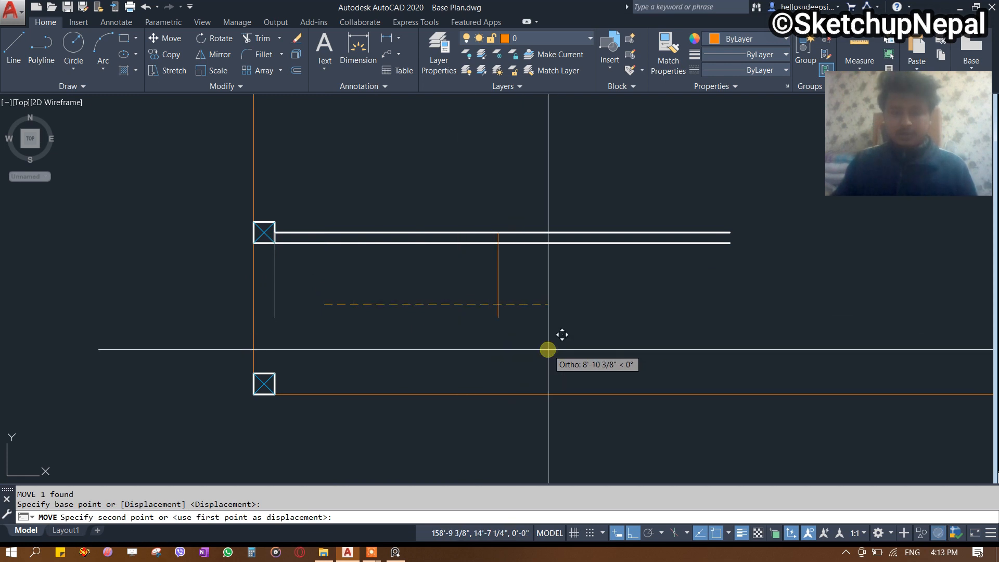
type("3")
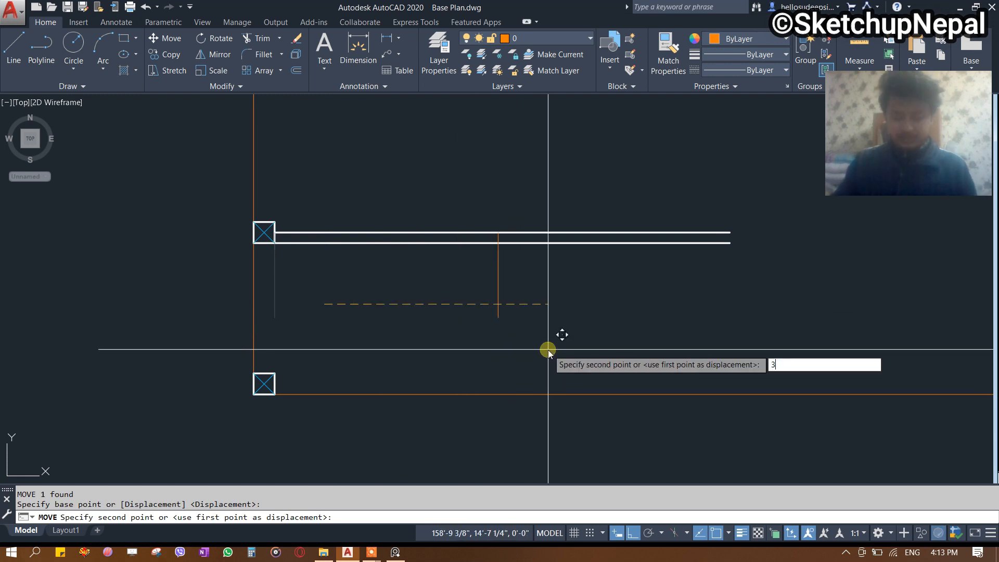
type("'6")
key("Return")
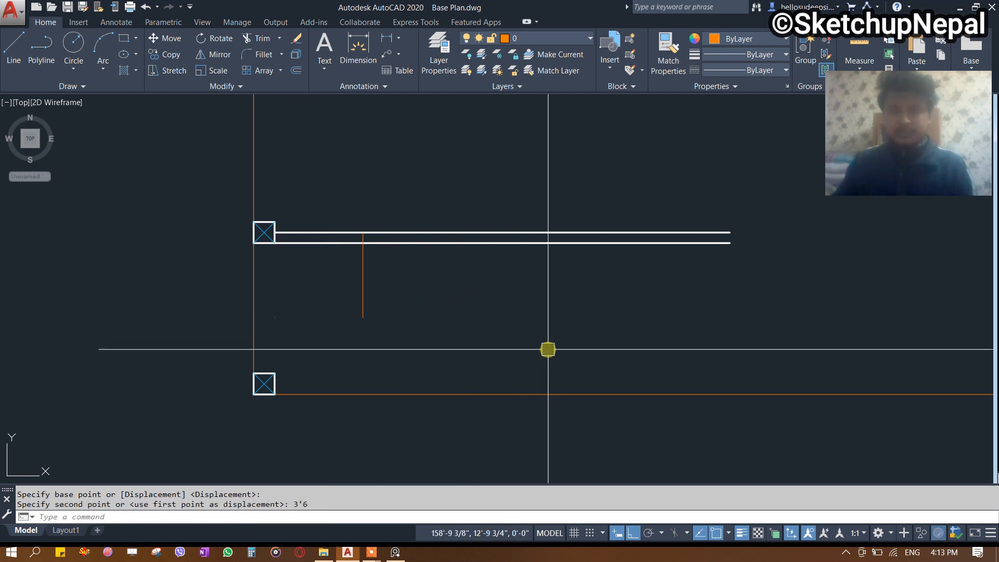
Check the window width in the reference plan and offset the jamb line 5' to the right.
left_click(395, 552)
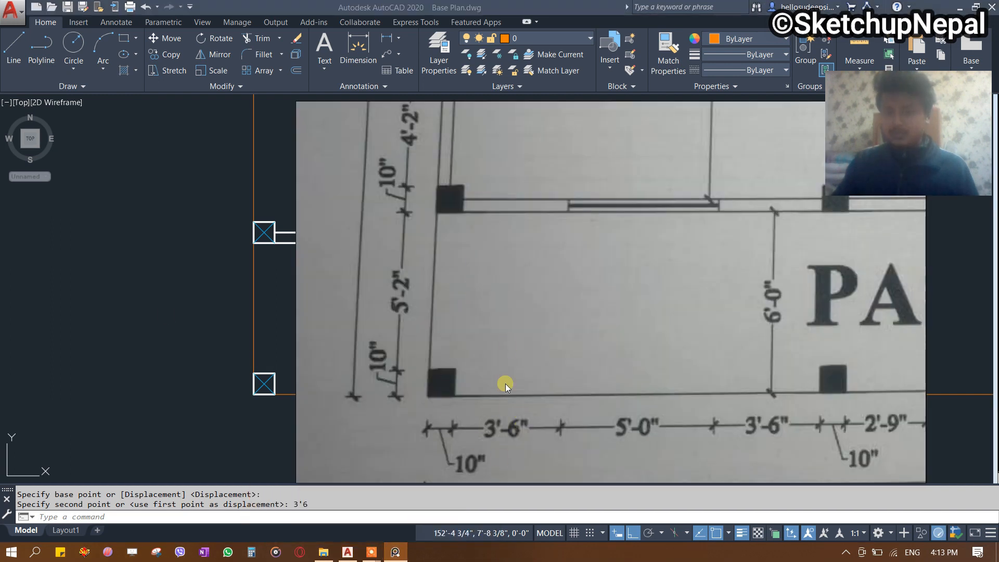
left_click(167, 314)
middle_click_drag(358, 295, 302, 319)
left_click(337, 301)
left_click(291, 316)
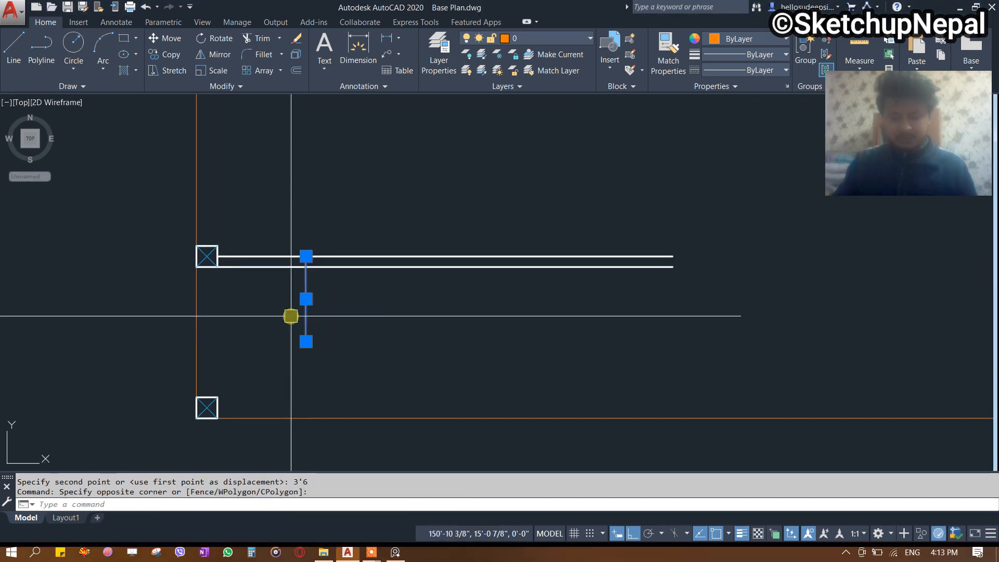
type("o")
key("Return")
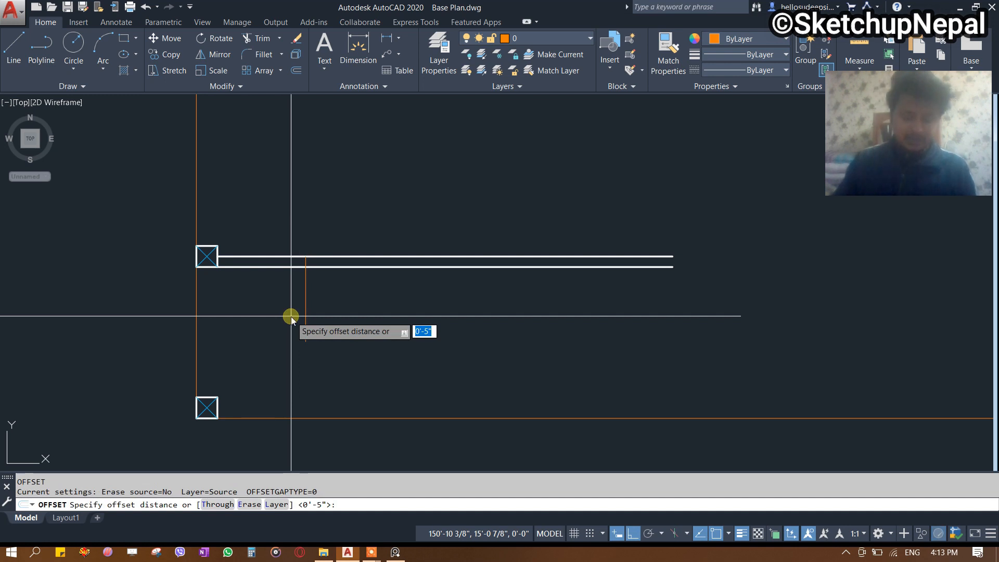
type("5'")
key("Return")
middle_click_drag(443, 353, 473, 341)
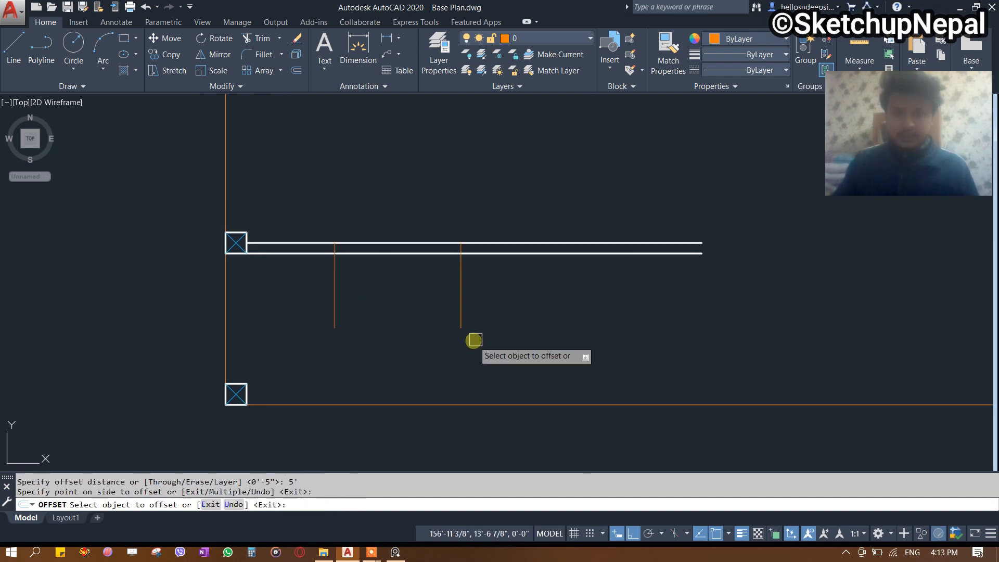
key("Escape")
Offset the right jamb line 3'6" to the right to mark the end of the wall.
middle_click_drag(472, 296, 458, 320)
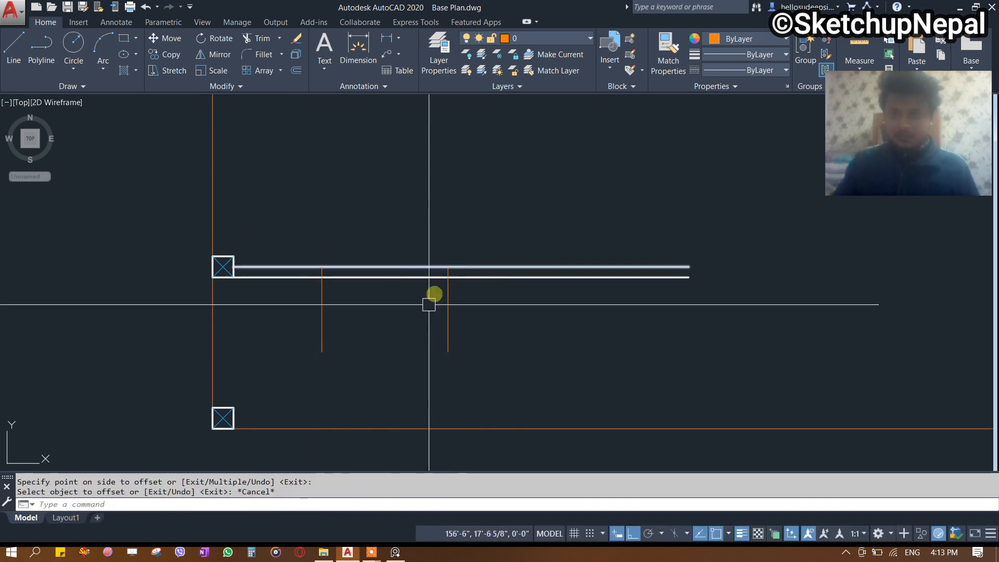
left_click(492, 321)
left_click(383, 341)
type("o")
key("Return")
type("3")
key("Return")
left_click(447, 350)
left_click(577, 341)
key("Escape")
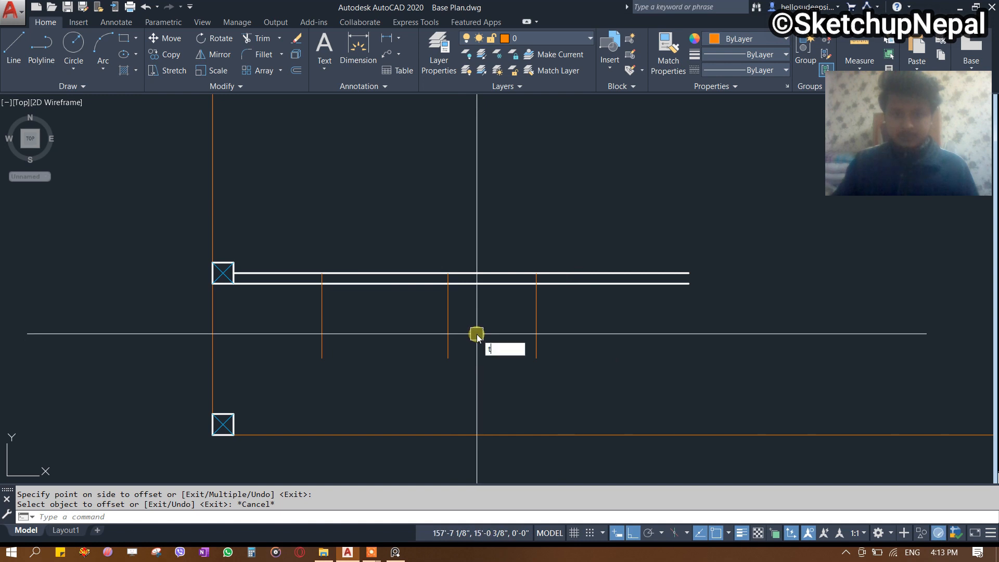
Trim both wall lines between the two jamb lines to cut the window opening.
type("tr")
key("Return")
key("Escape")
type("tr")
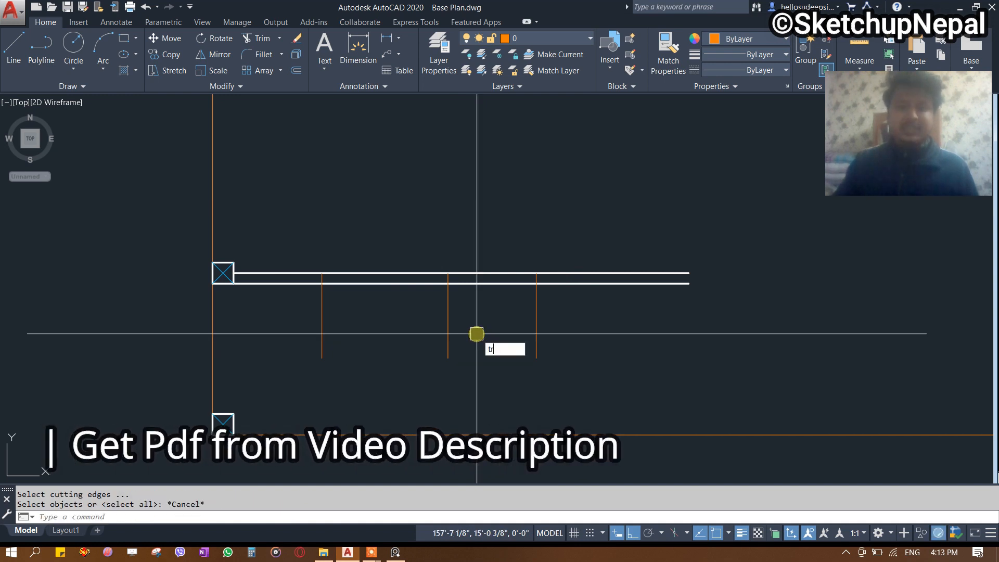
key("Return")
key("Return")
left_click(397, 214)
left_click(362, 339)
key("Escape")
Fillet both jamb lines with the lower wall line to close the wall ends on either side of the opening.
scroll(293, 277, "up", 4)
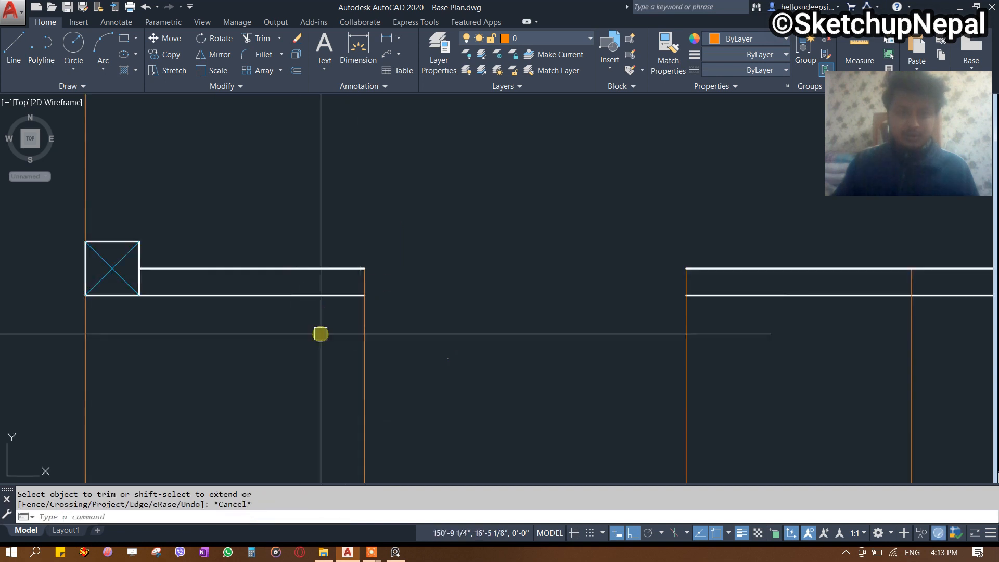
scroll(364, 302, "up", 2)
type("F")
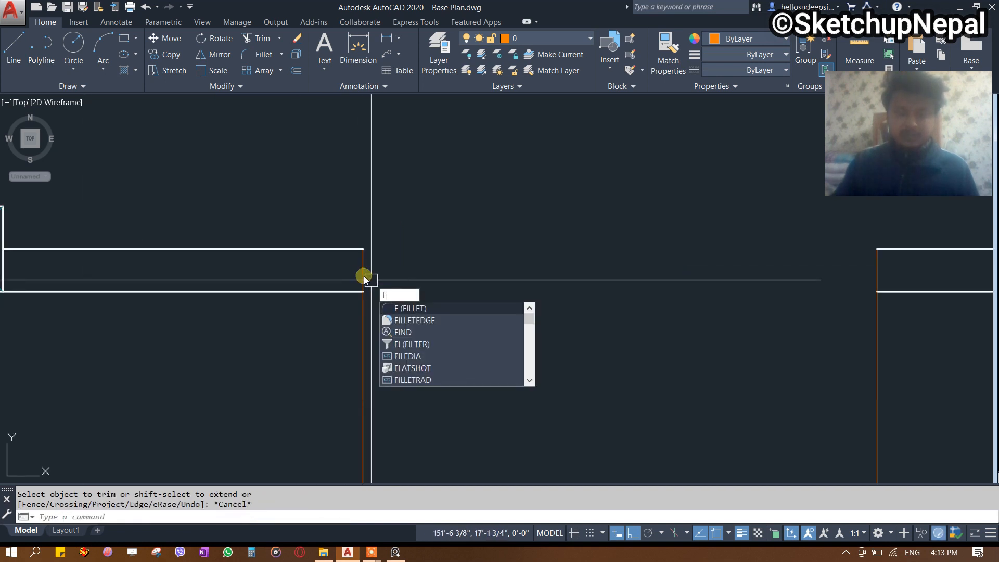
key("Return")
left_click(341, 290)
left_click(327, 290)
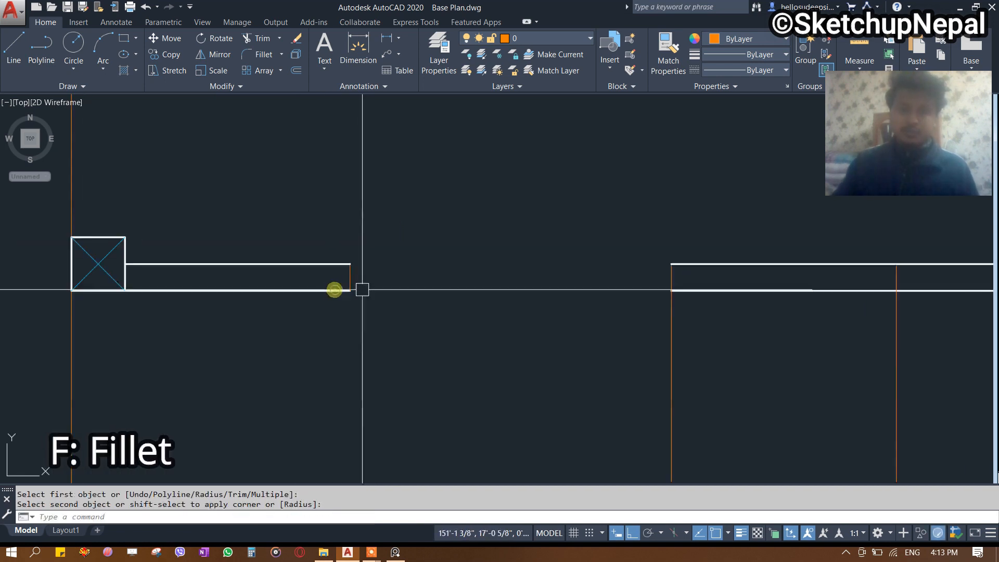
scroll(403, 276, "down", 2)
key("space")
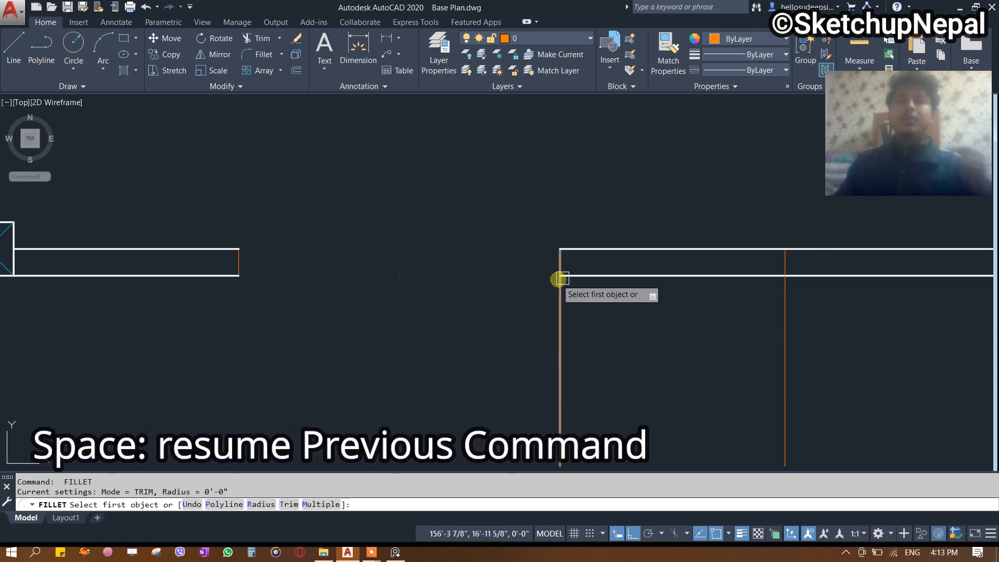
left_click(561, 262)
left_click(586, 276)
Match the properties of the upper wall line to both jamb lines of the window opening.
mouse_move(580, 313)
middle_mouse_down()
mouse_move(545, 315)
mouse_move(502, 257)
middle_mouse_up()
scroll(503, 257, "down", 2)
scroll(345, 234, "up", 1)
left_click(357, 235)
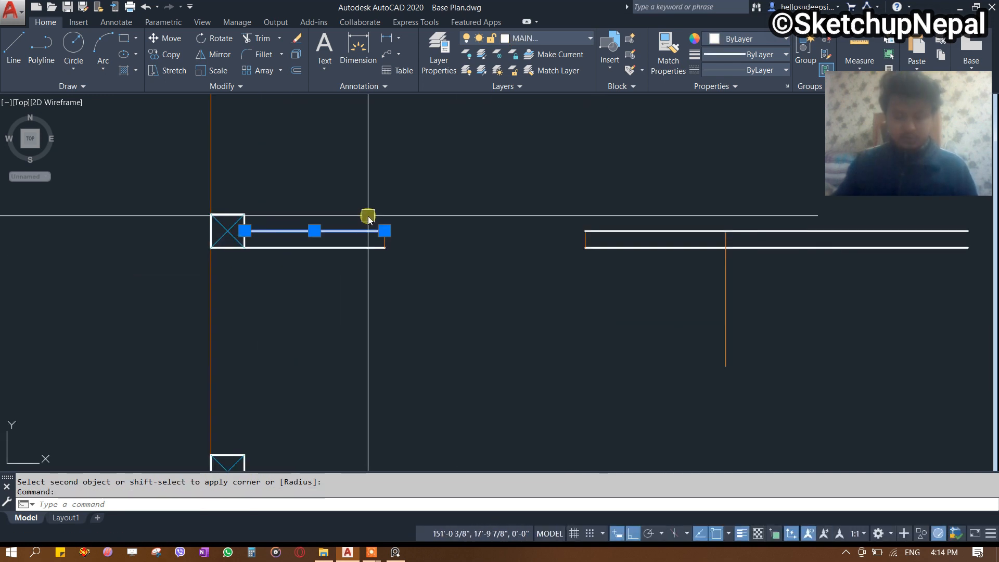
type("ma")
key("space")
scroll(385, 211, "up", 1)
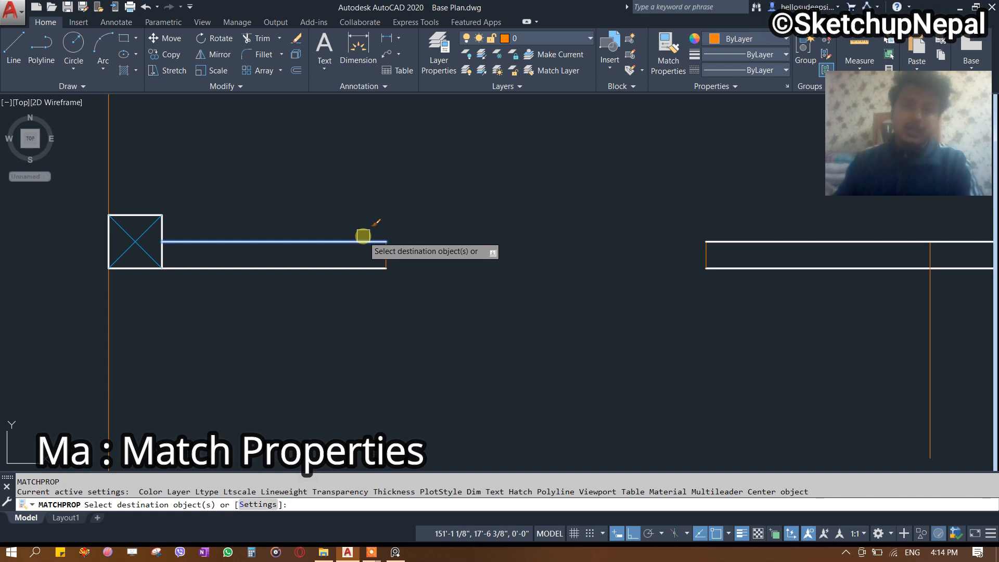
left_click(345, 196)
left_click(457, 319)
left_click(635, 190)
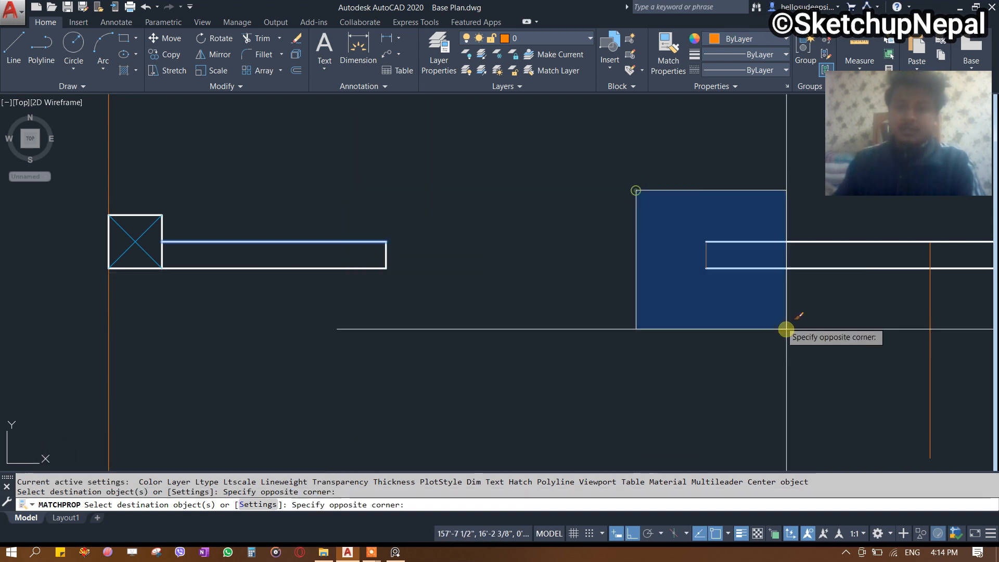
left_click(785, 329)
scroll(718, 334, "down", 3)
scroll(635, 281, "up", 4)
key("Escape")
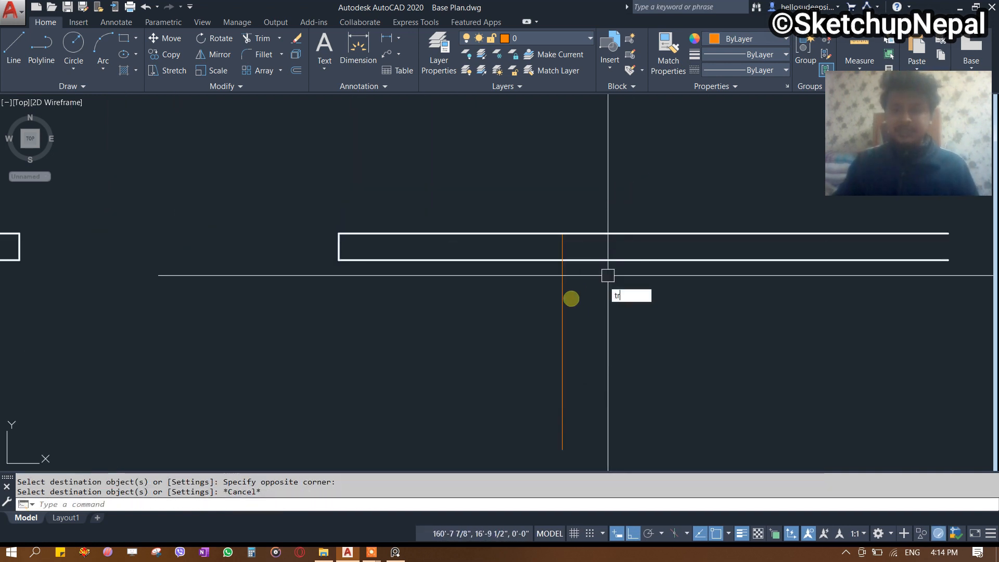
Trim the wall lines beyond the third vertical line and that line's excess below the wall.
type("tr")
key("space")
left_click(647, 291)
left_click(626, 225)
key("Escape")
key("Escape")
scroll(539, 261, "down", 2)
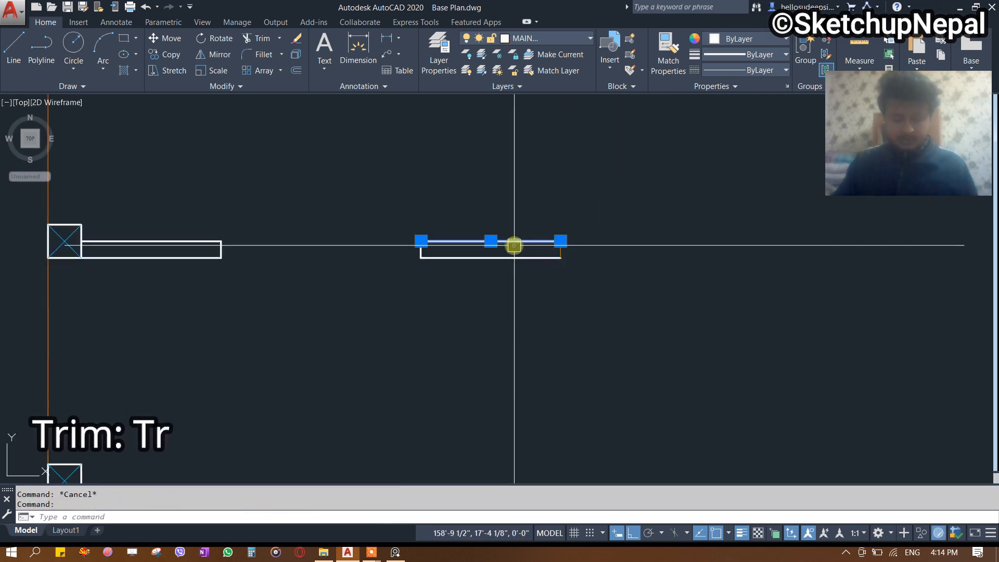
Match the wall line's properties to the short line closing the right end of the wall.
key("space")
left_click(516, 192)
left_click(624, 319)
key("Escape")
Copy the left column by its lower-left corner to the right end of the wall.
middle_click_drag(248, 298, 426, 295)
scroll(300, 250, "up", 2)
left_click(236, 219)
type("co")
key("space")
left_click(187, 258)
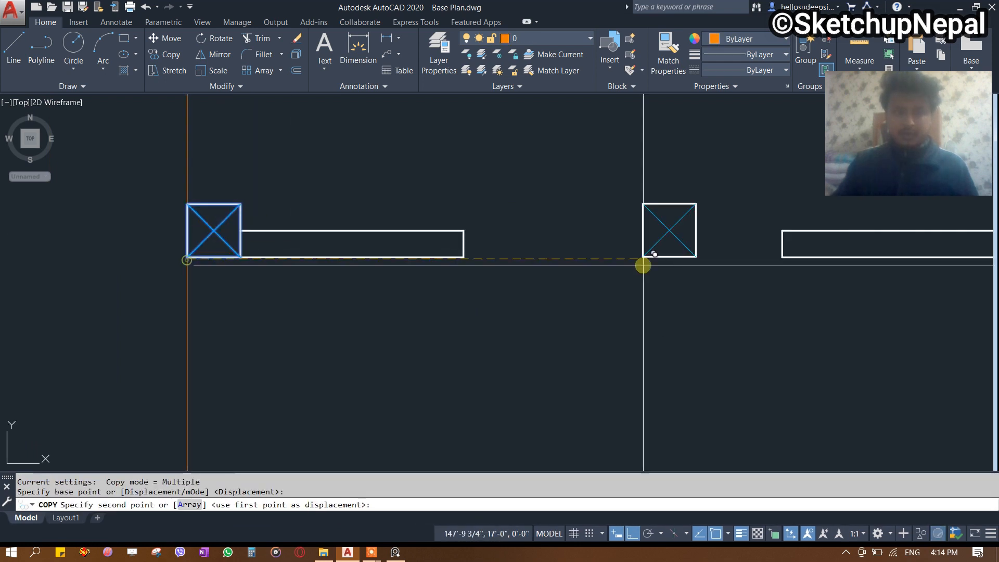
middle_click_drag(680, 263, 118, 255)
left_click(441, 247)
key("Escape")
Move the copied column down so its lower-left corner meets the wall's lower-right corner.
scroll(440, 242, "up", 5)
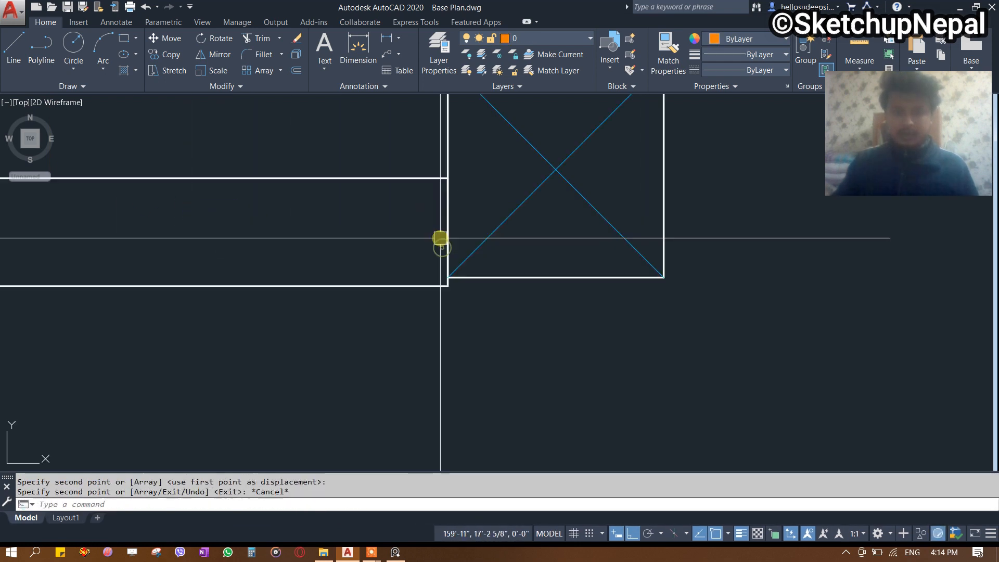
scroll(512, 283, "down", 4)
left_click(512, 284)
scroll(471, 291, "up", 5)
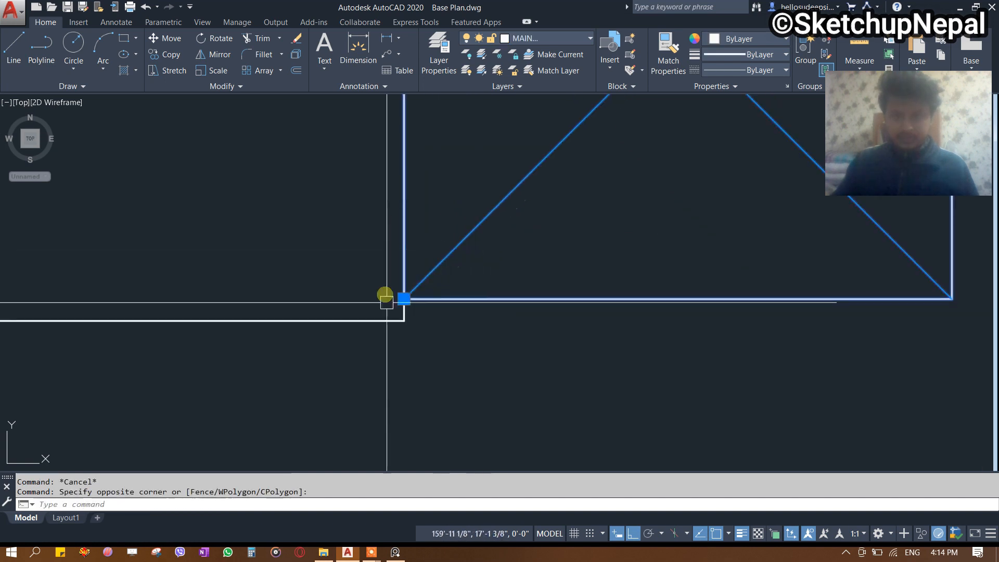
key("space")
left_click(404, 299)
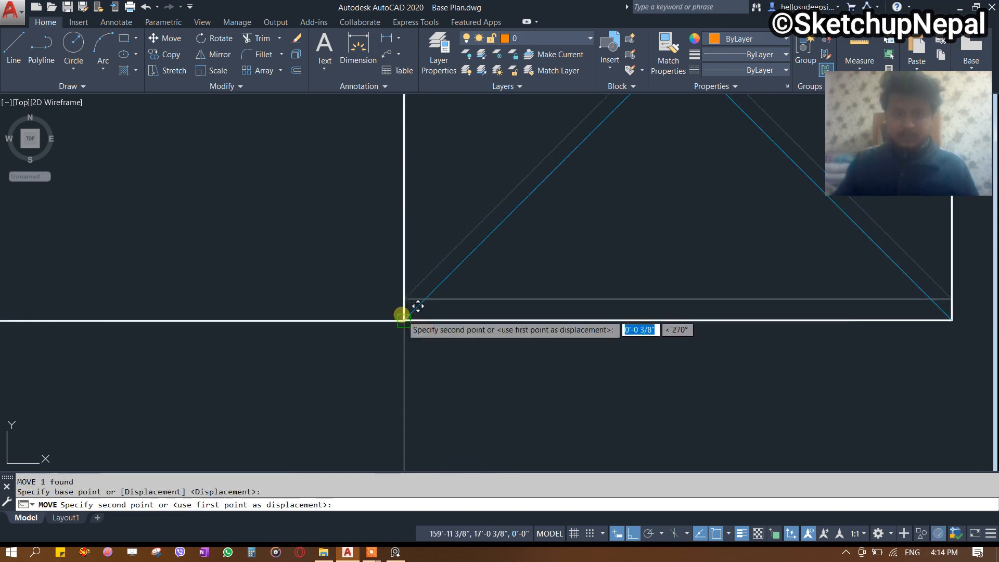
left_click(404, 321)
key("Escape")
Delete the short wall end line overlapping the right column's left edge.
scroll(402, 315, "down", 5)
left_click(403, 274)
key("Escape")
left_click(379, 203)
left_click(462, 374)
scroll(461, 374, "down", 5)
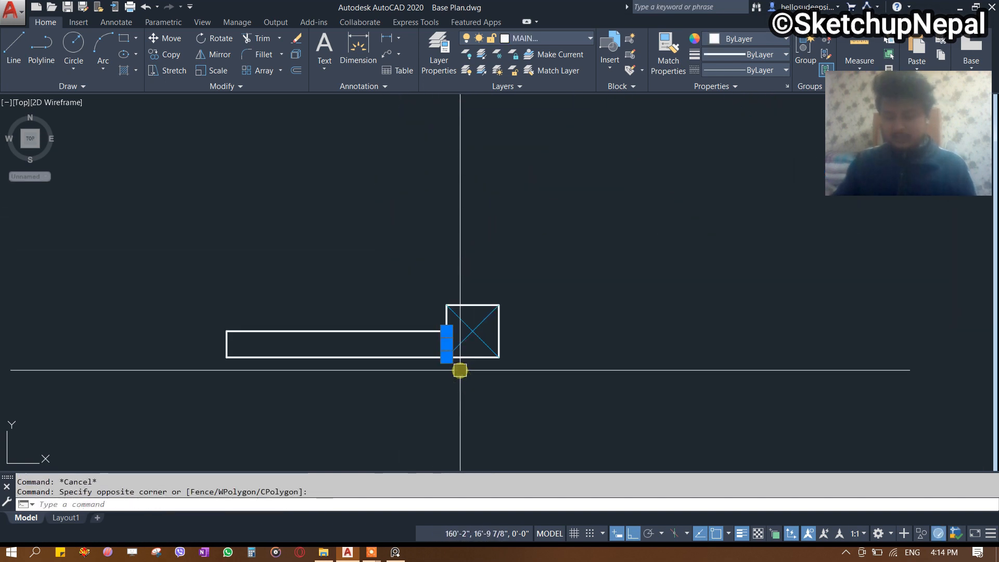
key("Delete")
middle_click_drag(454, 363, 518, 347)
scroll(518, 347, "down", 2)
middle_click_drag(404, 354, 477, 344)
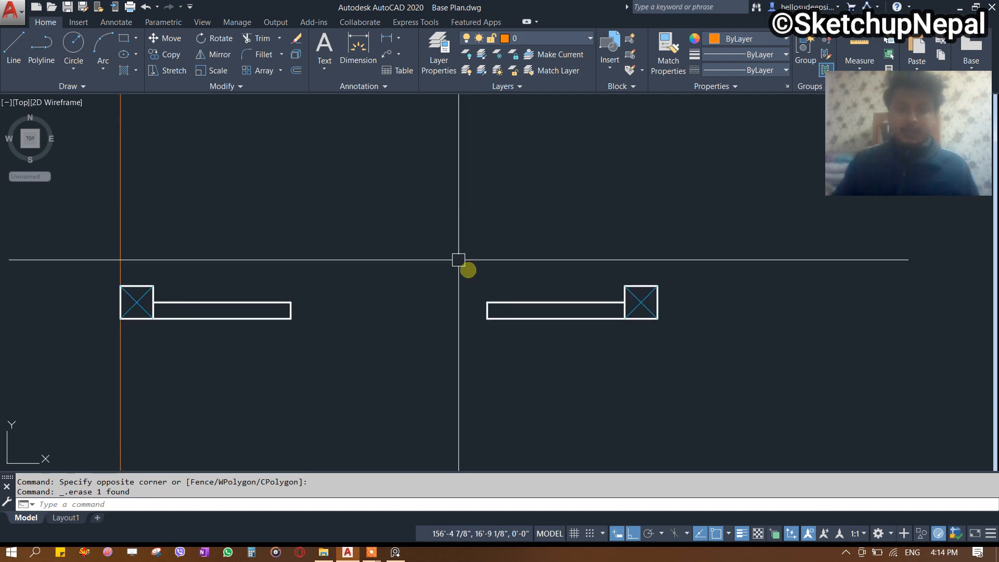
Draw a line across the window opening between the lower corners of the two jambs.
middle_click_drag(345, 308, 375, 296)
key("l")
key("space")
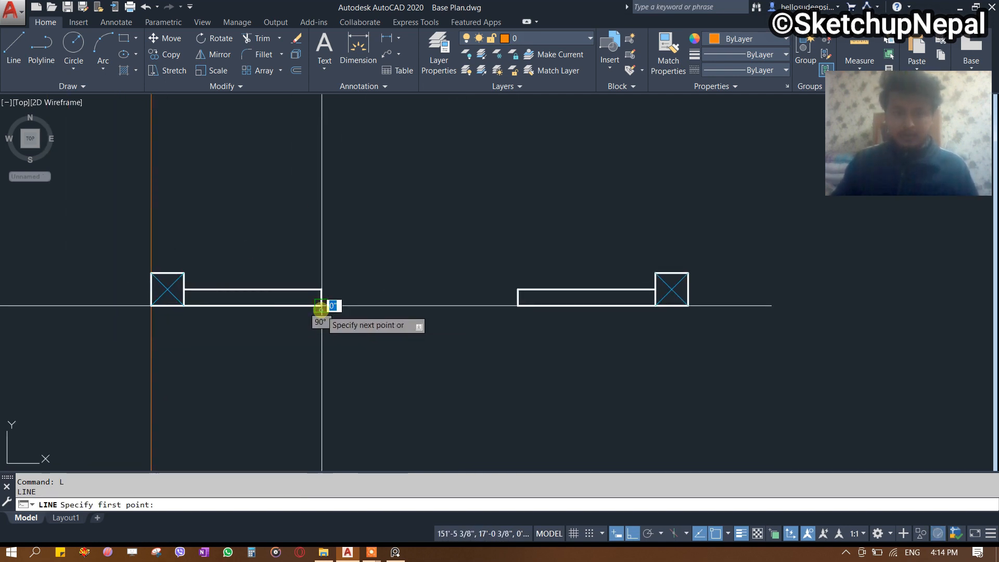
left_click(321, 305)
scroll(448, 307, "up", 5)
left_click(627, 300)
key("Escape")
Copy the sill line up to the upper corner of the jamb.
left_click(520, 301)
left_click(472, 341)
type("co")
key("space")
left_click(630, 300)
left_click(630, 259)
key("Escape")
left_click(553, 190)
left_click(488, 372)
left_click(534, 44)
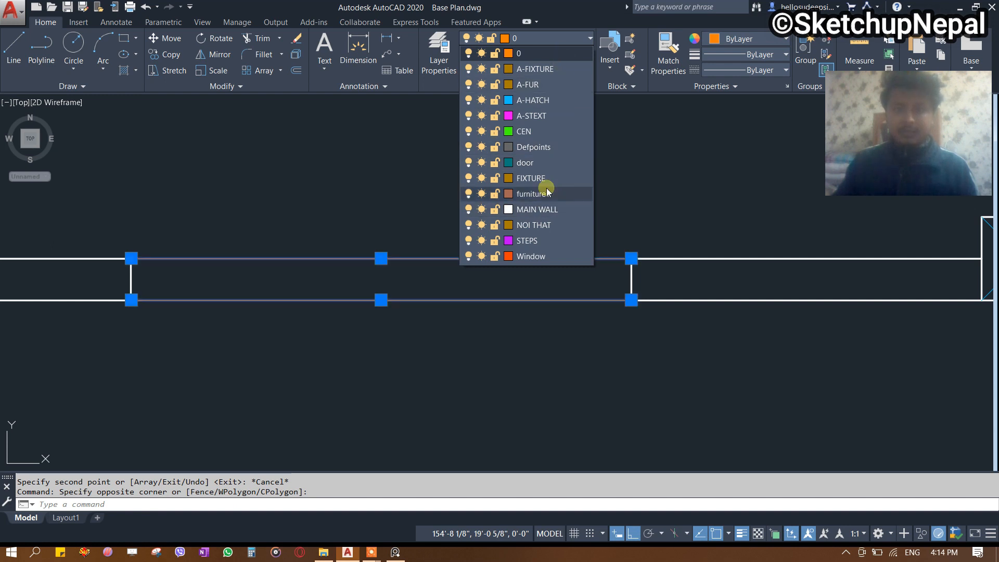
left_click(463, 258)
key("Escape")
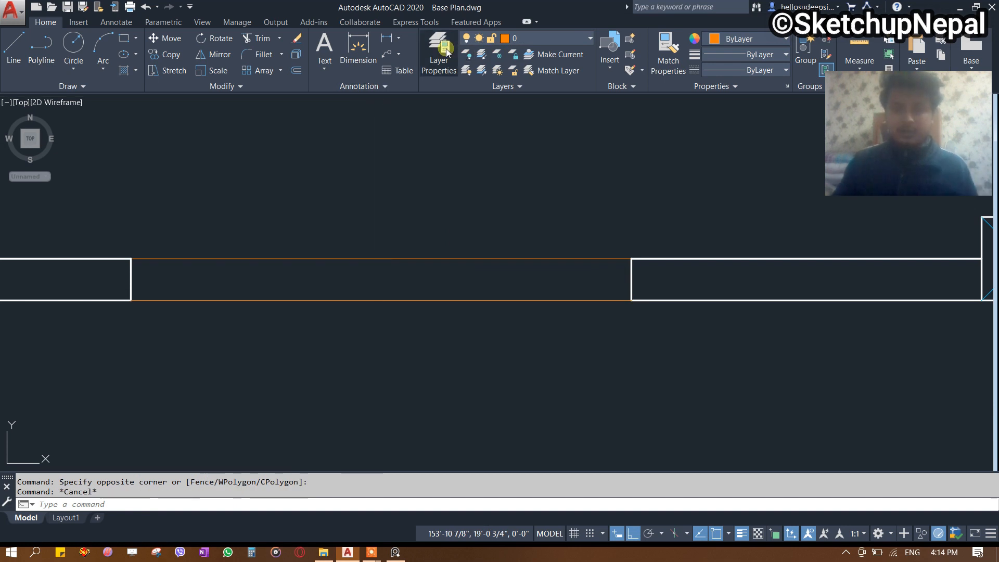
Create a new layer named Wall-sill and set its color to 62.
left_click(445, 48)
left_click(278, 119)
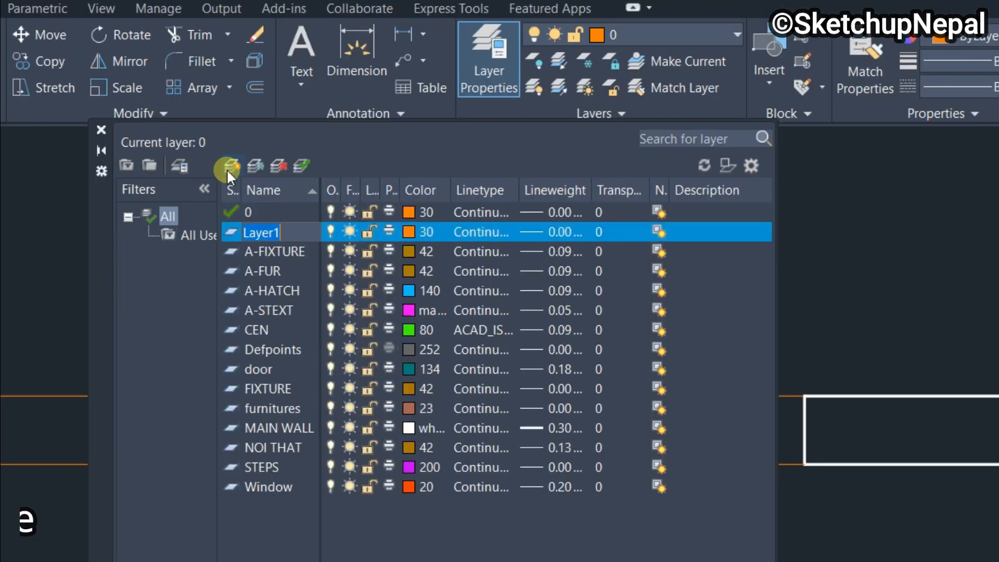
type("Wall-sil")
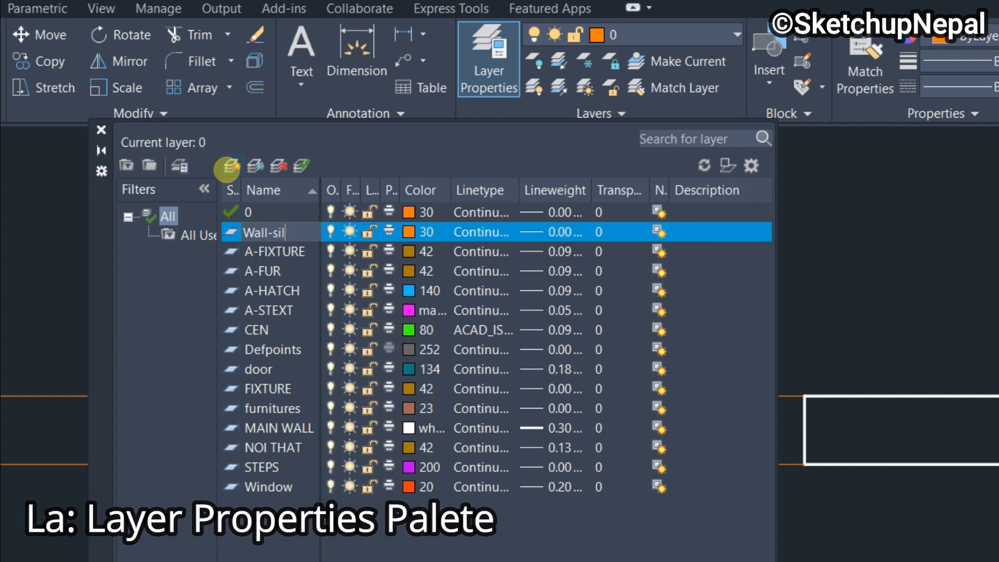
left_click(411, 230)
left_click(485, 341)
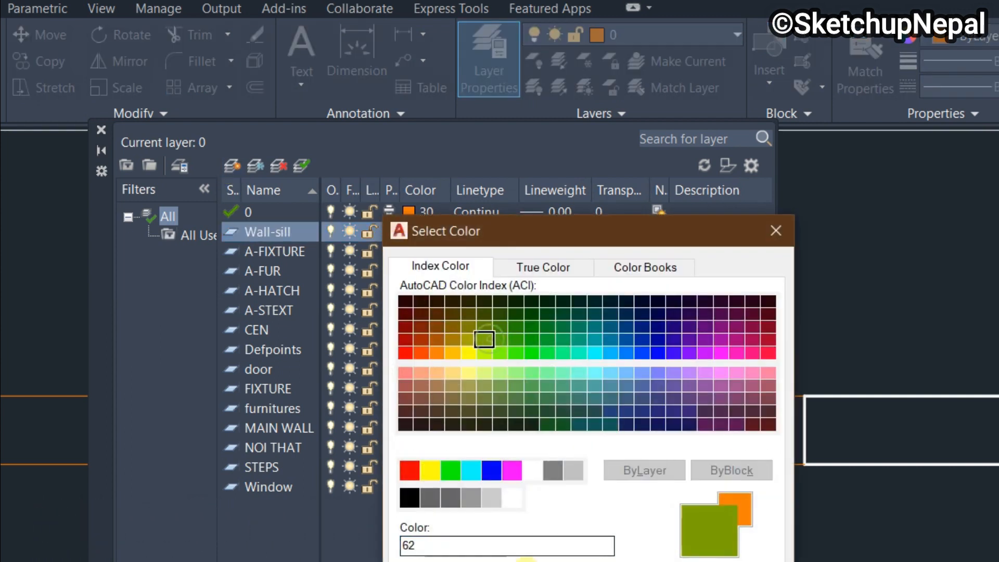
key("Return")
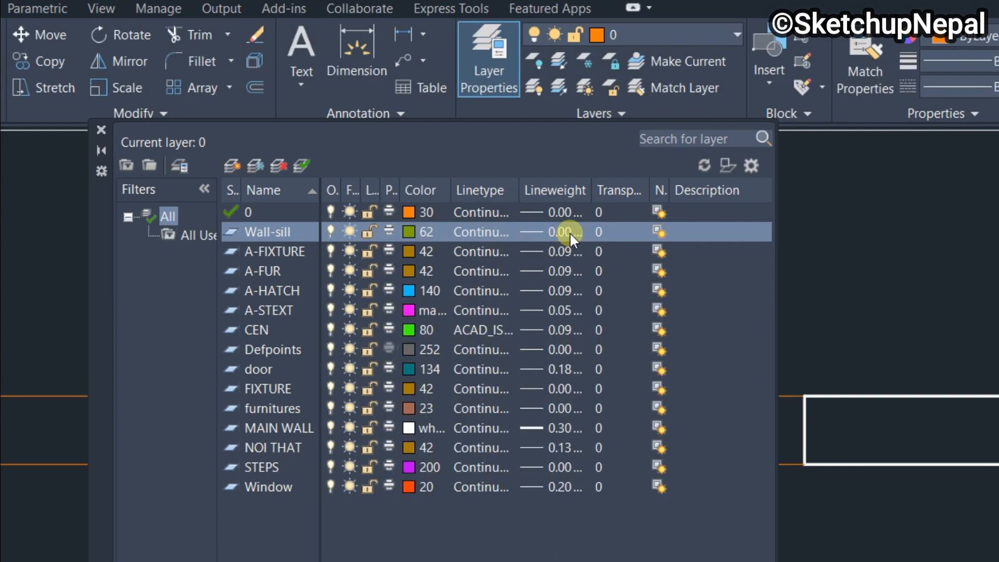
Check the lineweight choices for the Wall-sill layer, and select the MAIN WALL layer to compare its lineweight.
left_click(569, 232)
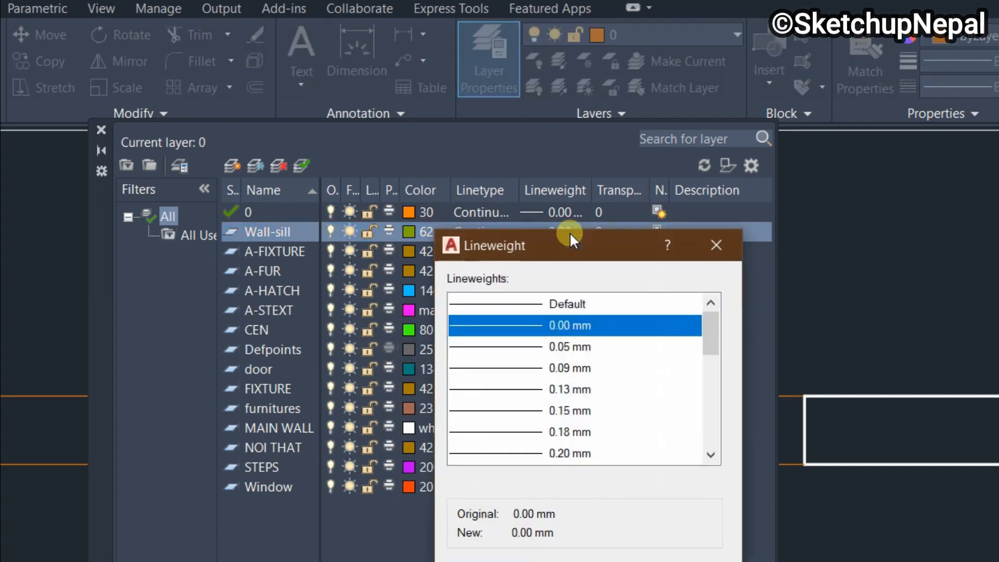
left_click(719, 251)
left_click(272, 418)
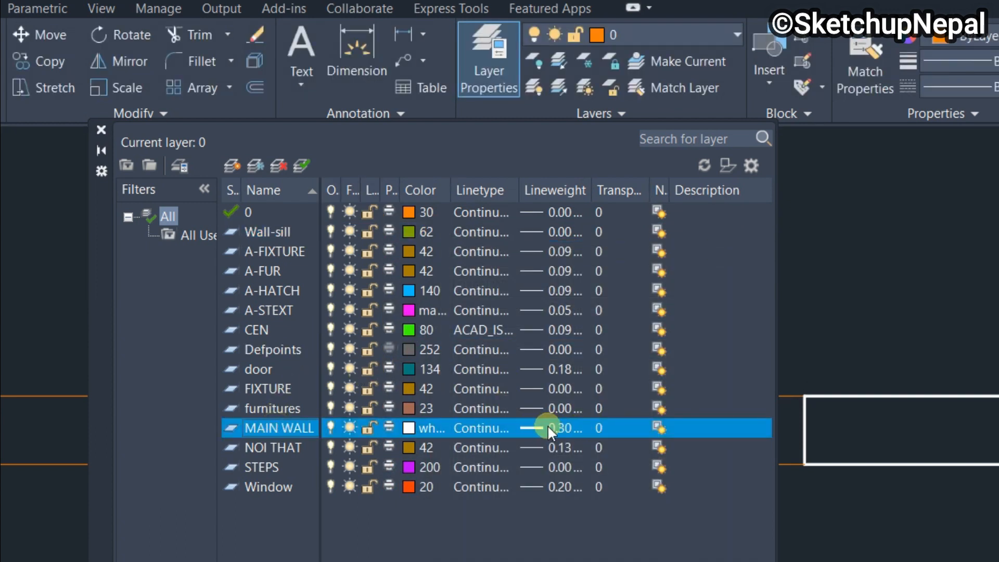
Set the lineweight of the MAIN WALL layer to 0.40 mm.
left_click(547, 426)
scroll(577, 416, "down", 1)
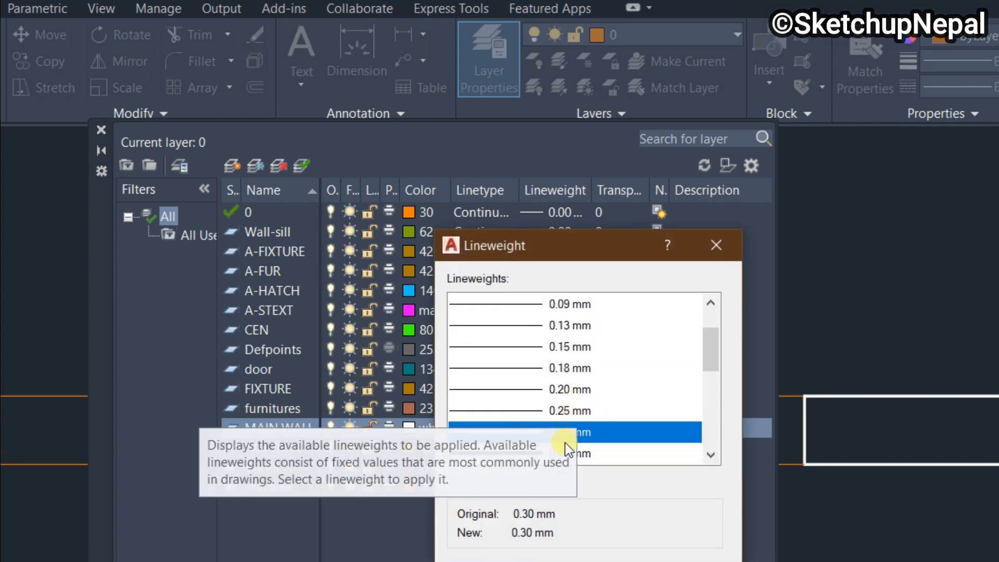
left_click(593, 451)
scroll(573, 442, "down", 1)
left_click(571, 454)
left_click(484, 561)
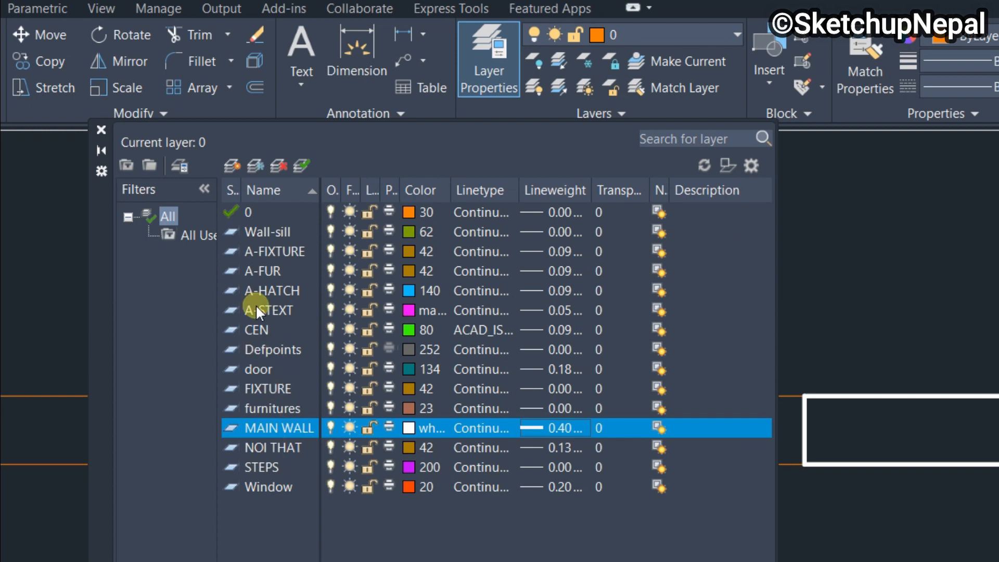
Set the lineweight of the Wall-sill layer to 0.25 mm.
left_click(558, 232)
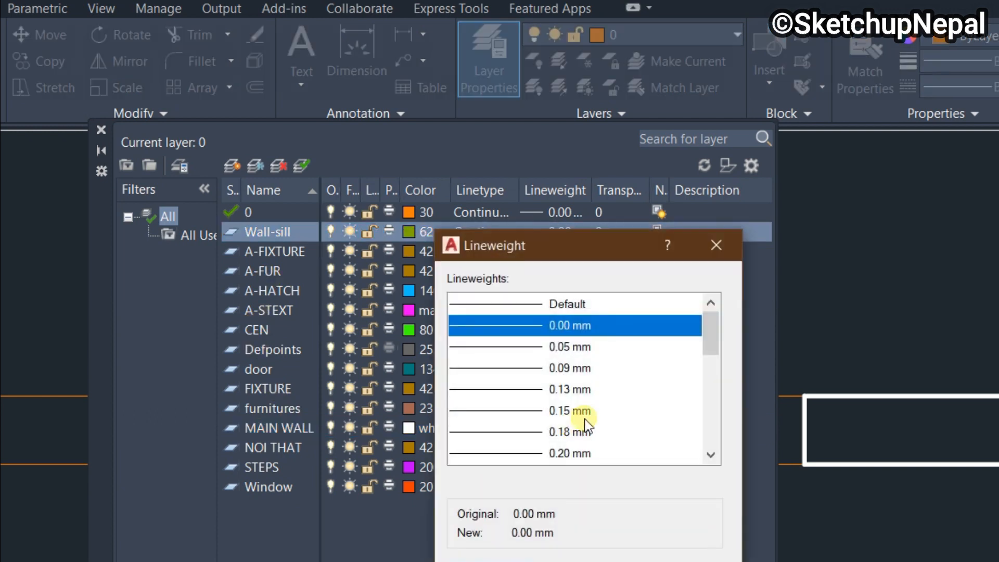
scroll(587, 424, "down", 2)
left_click(581, 432)
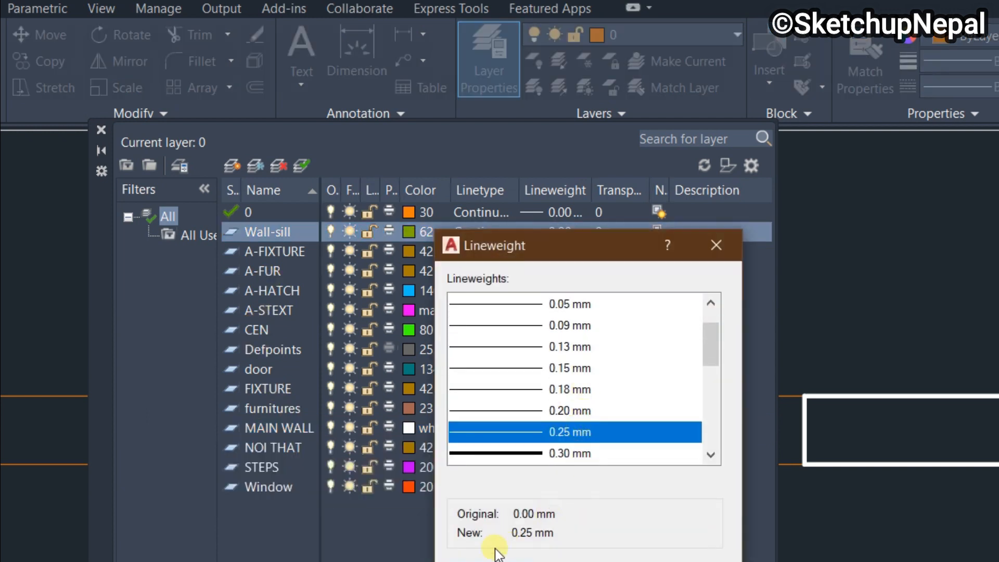
left_click(481, 560)
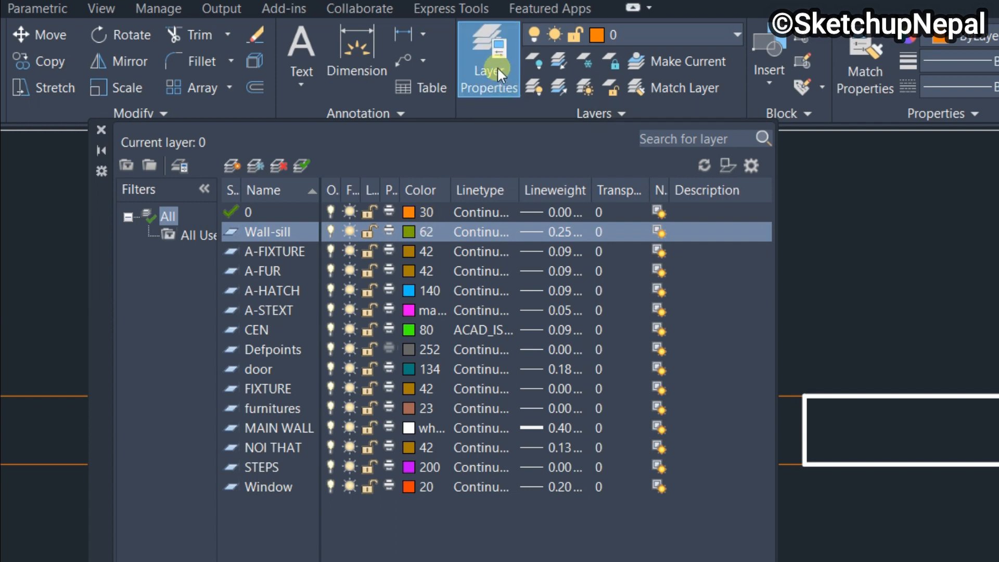
Close the layer manager and assign the two sill lines across the window opening to the Wall-sill layer.
left_click(498, 73)
left_click(534, 308)
left_click(393, 557)
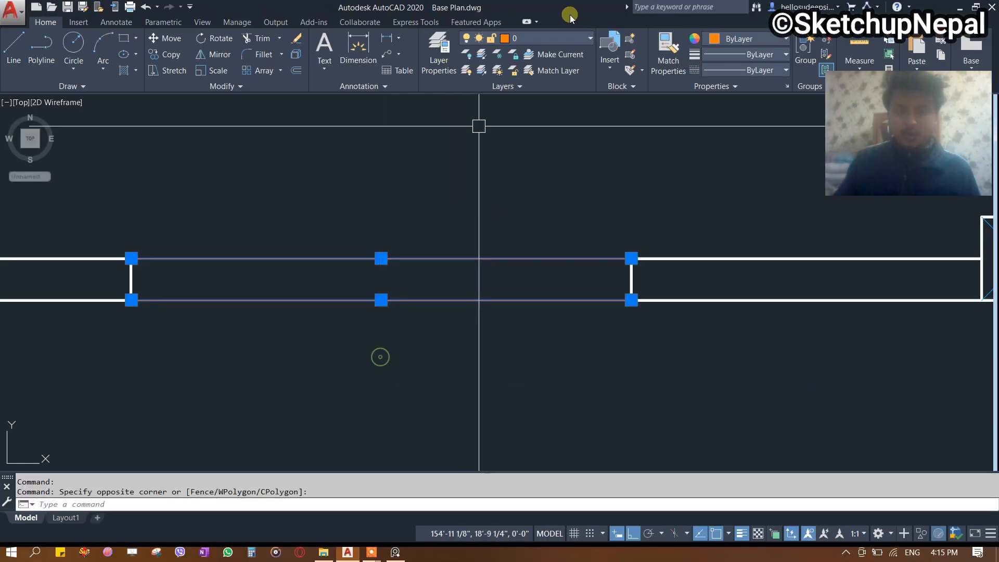
left_click(566, 44)
left_click(535, 254)
scroll(395, 231, "down", 6)
key("Escape")
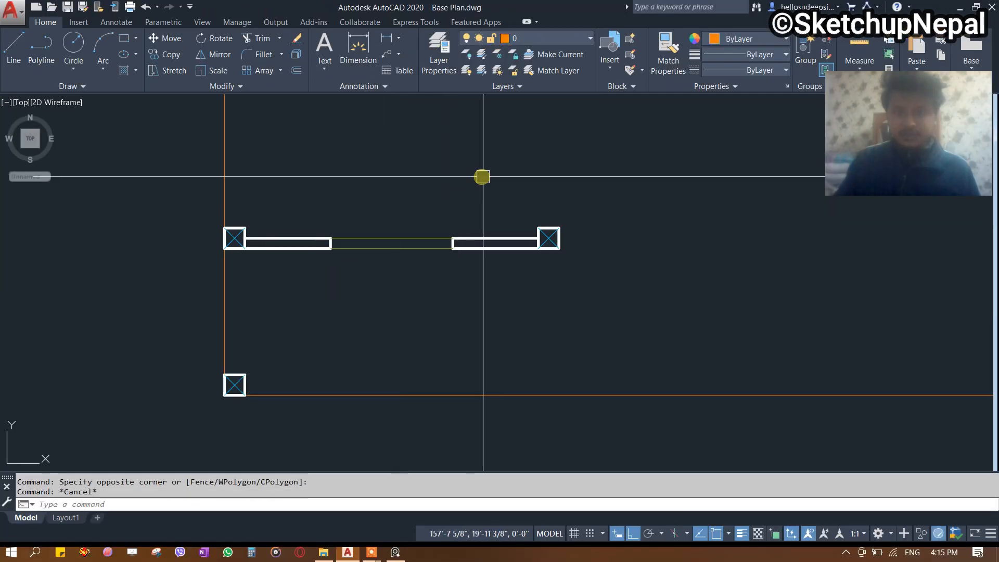
Switch to the PureRef reference image, examine the wall dimensions beyond the second column, and return to the matching spot in the drawing.
middle_click_drag(482, 177, 426, 244)
middle_click_drag(415, 356, 439, 322)
middle_click_drag(512, 396, 470, 343)
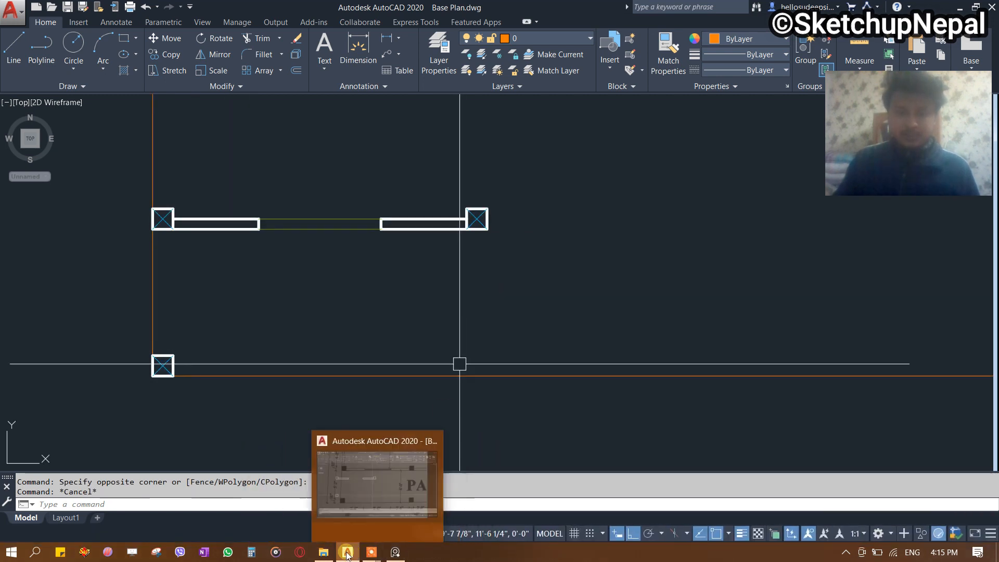
left_click(396, 553)
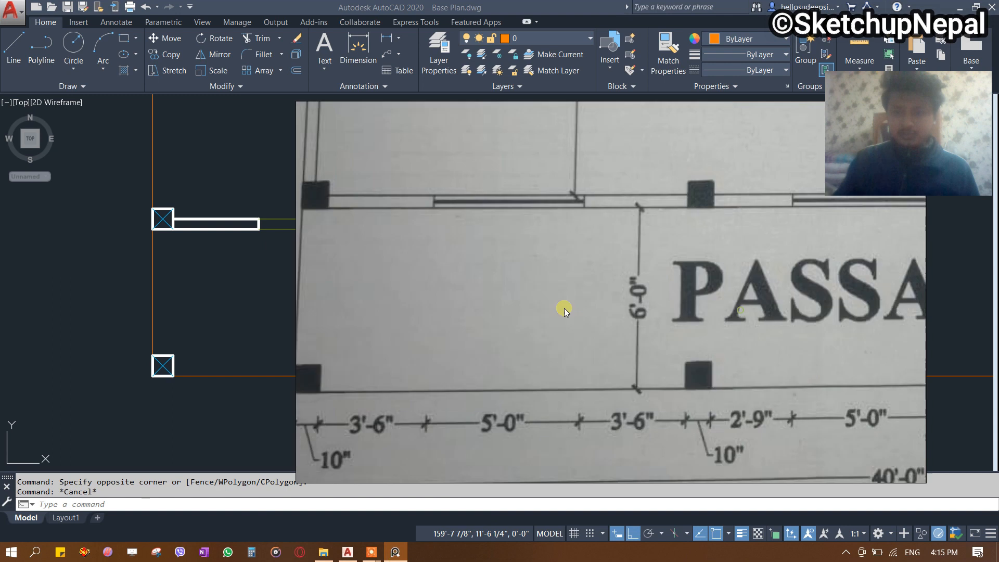
middle_click_drag(563, 308, 474, 325)
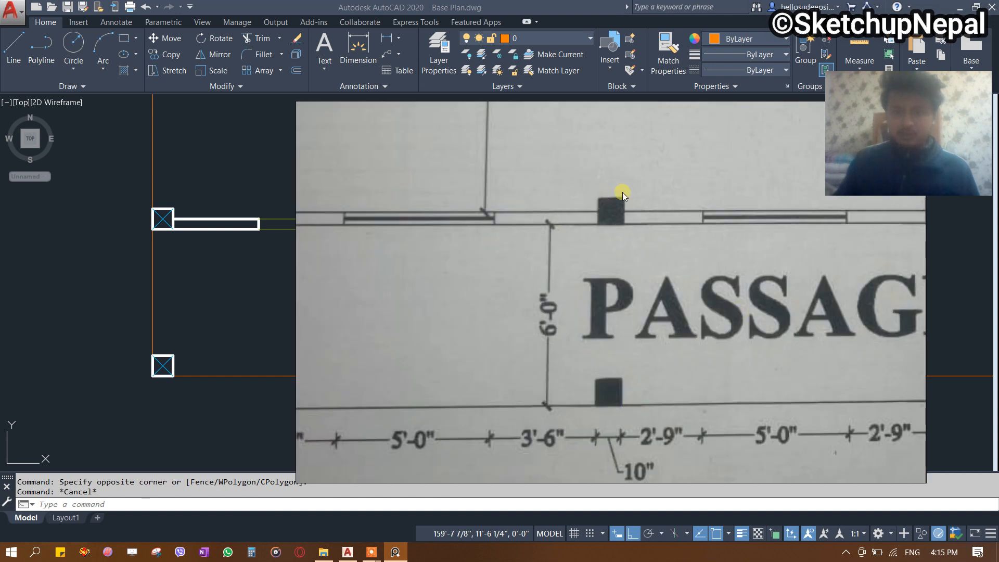
left_click(227, 192)
middle_click_drag(475, 232, 305, 249)
Switch back to PureRef to look over the whole hall-and-passage plan, and return to the drawing.
mouse_move(398, 551)
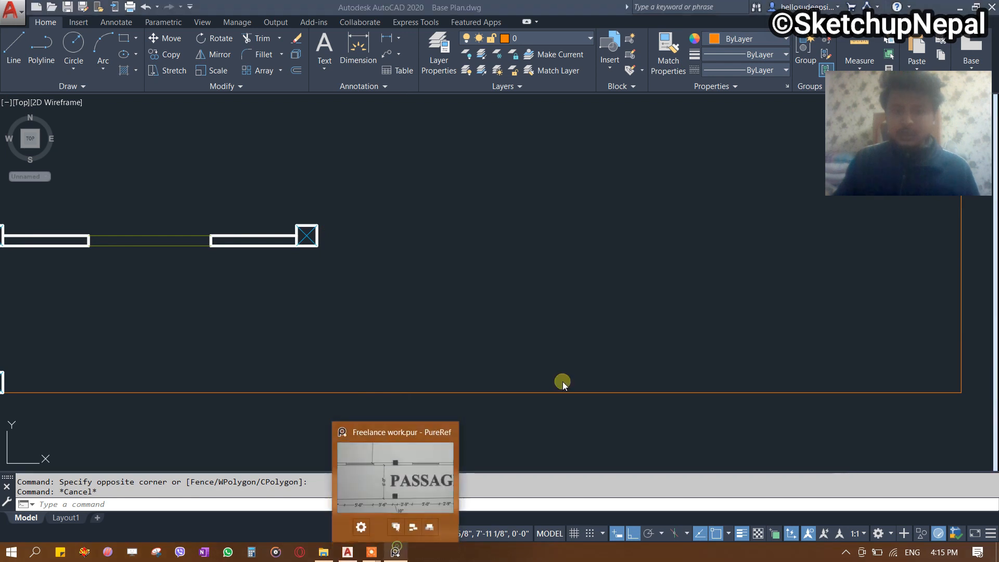
left_click(455, 440)
scroll(550, 276, "down", 8)
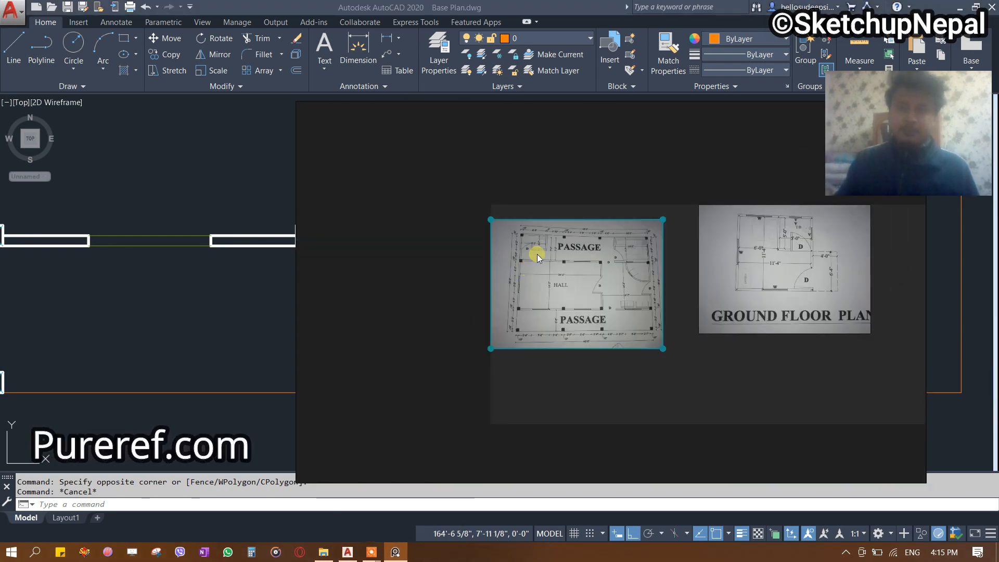
scroll(552, 268, "down", 5)
scroll(583, 289, "up", 8)
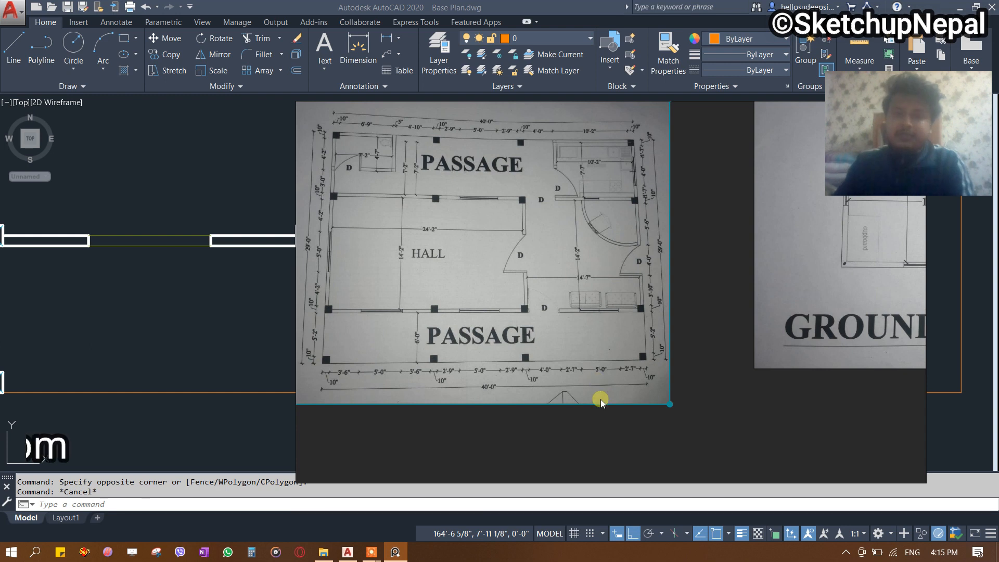
scroll(614, 285, "down", 3)
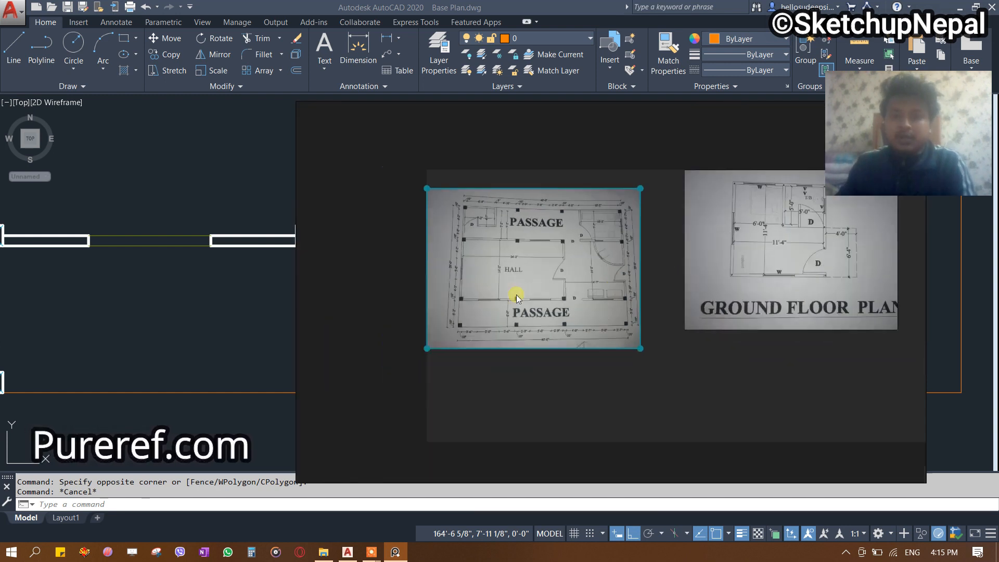
left_click(196, 168)
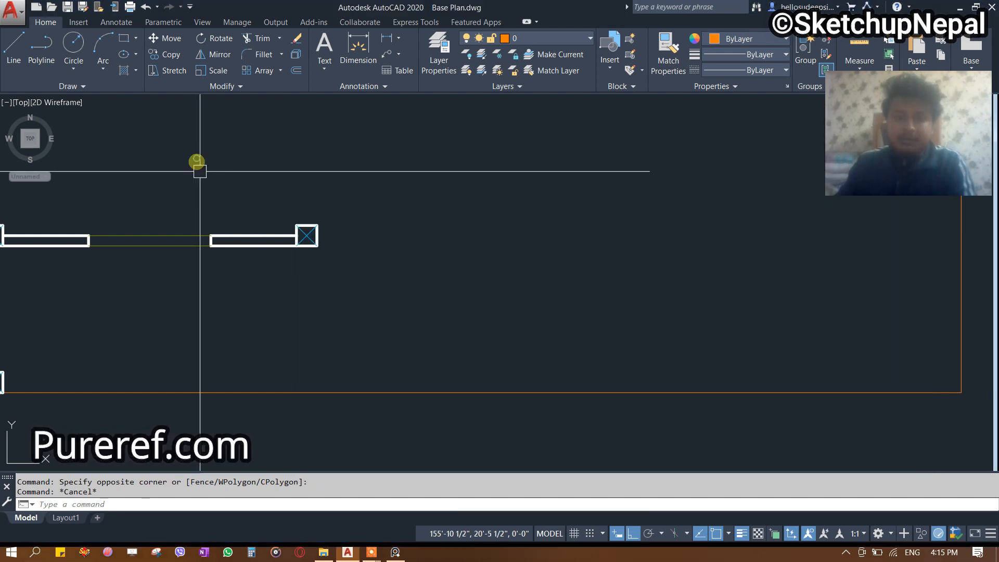
Reopen PureRef, shrink its window, and fit the hall-and-passage plan image to it.
left_click(396, 552)
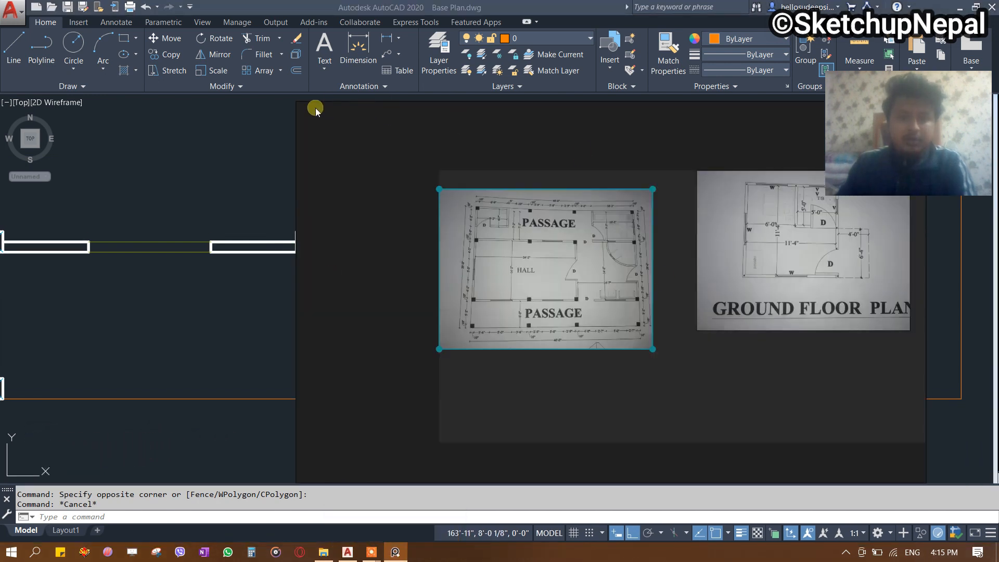
left_click_drag(300, 102, 647, 264)
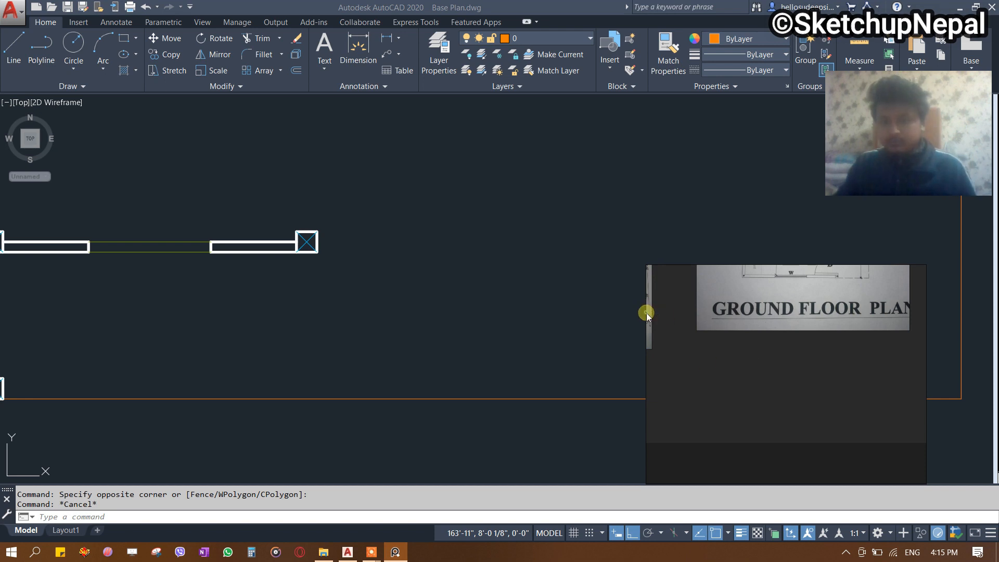
left_click_drag(693, 339, 843, 399)
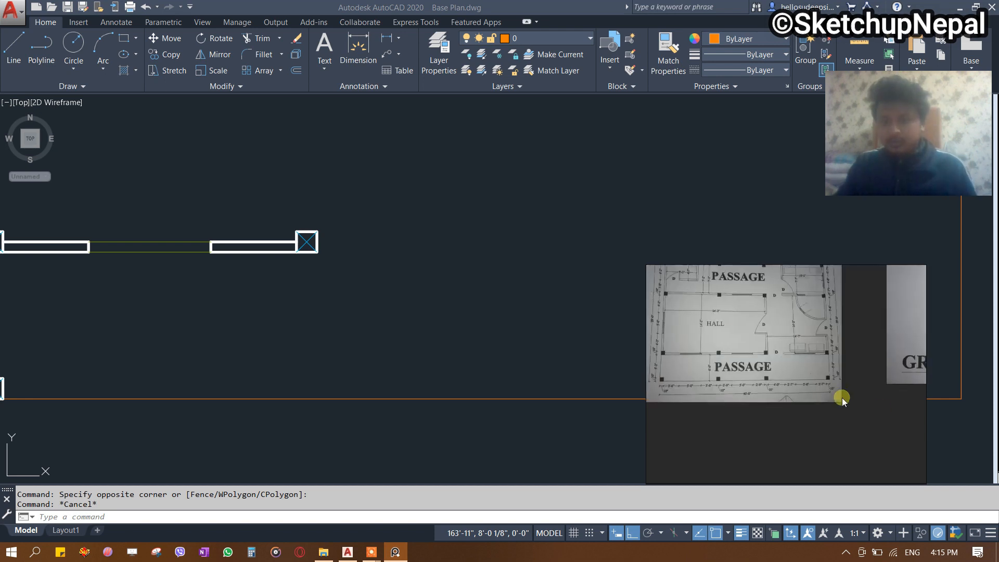
double_click(728, 335)
Turn on Always On Top for the reference window and try working in the AutoCAD drawing beside it.
right_click(744, 339)
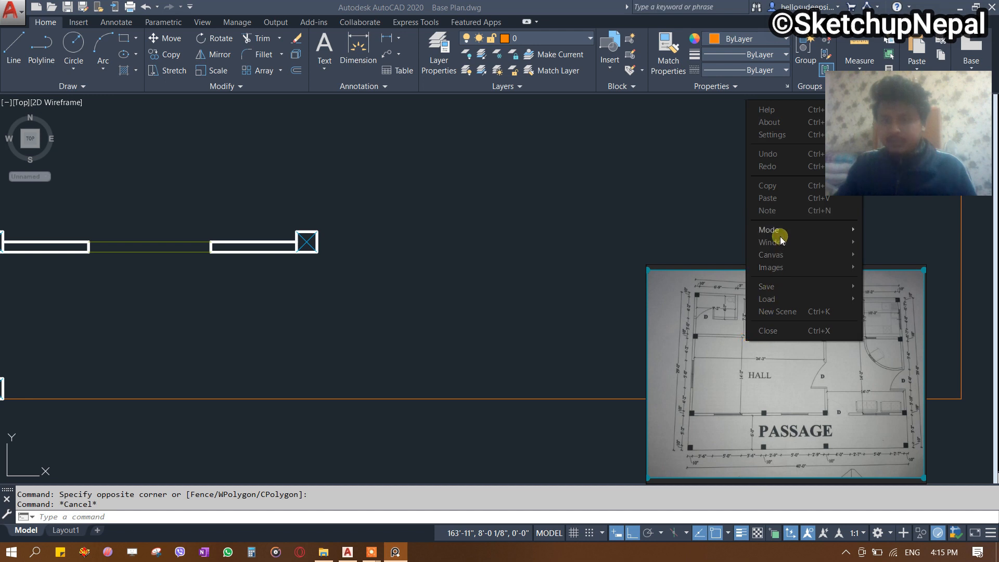
mouse_move(778, 242)
left_click(683, 256)
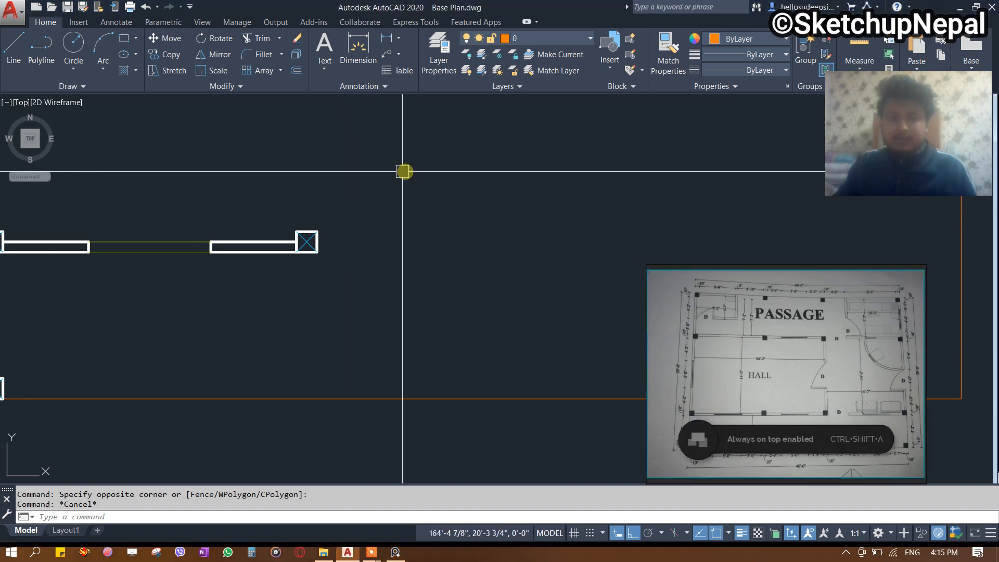
left_click(380, 183)
key("Escape")
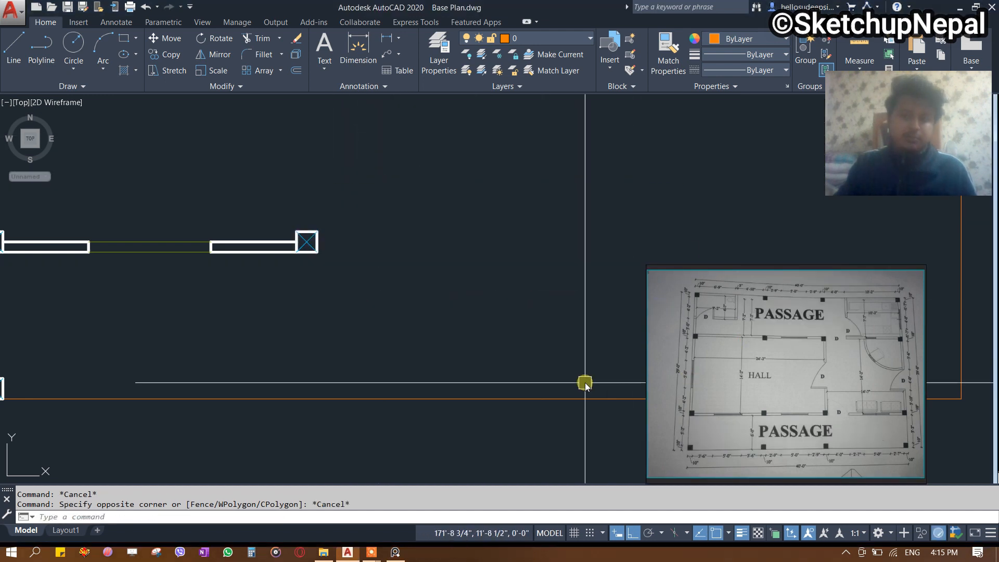
Turn off Always On Top for the reference window.
right_click(736, 379)
mouse_move(773, 266)
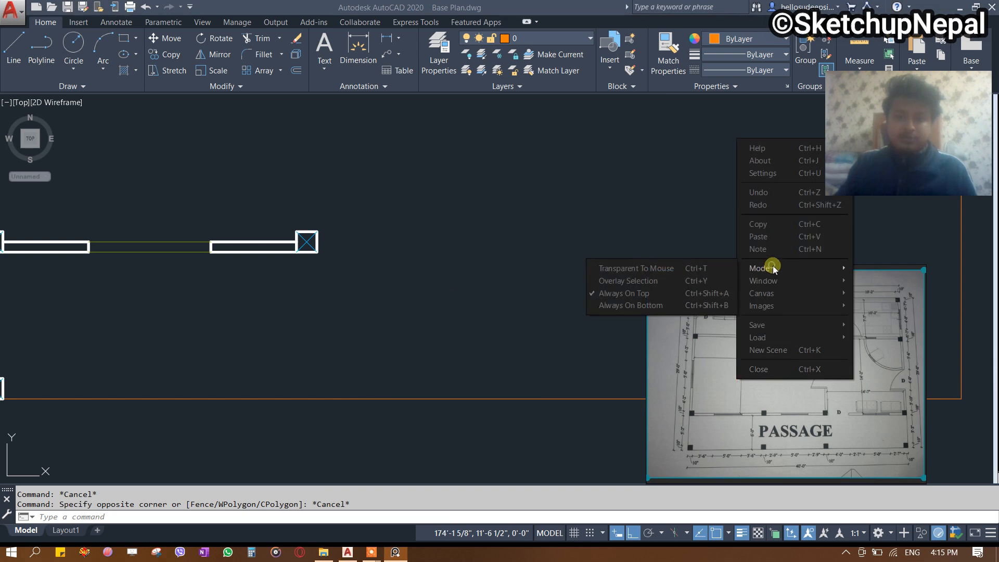
left_click(631, 292)
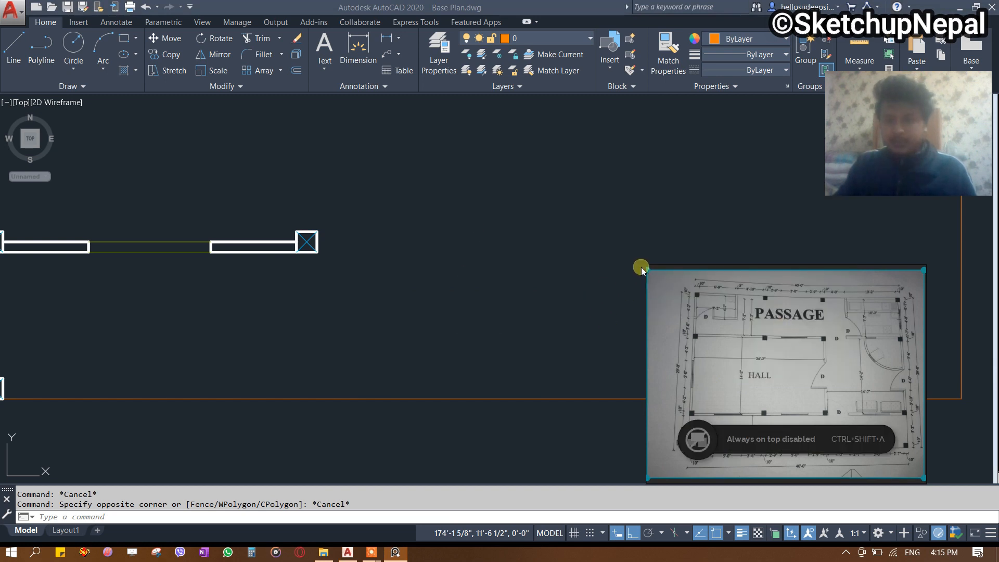
Enlarge the reference window and examine the dimensions of the lower hall wall between the second and third columns.
left_click_drag(649, 265, 389, 130)
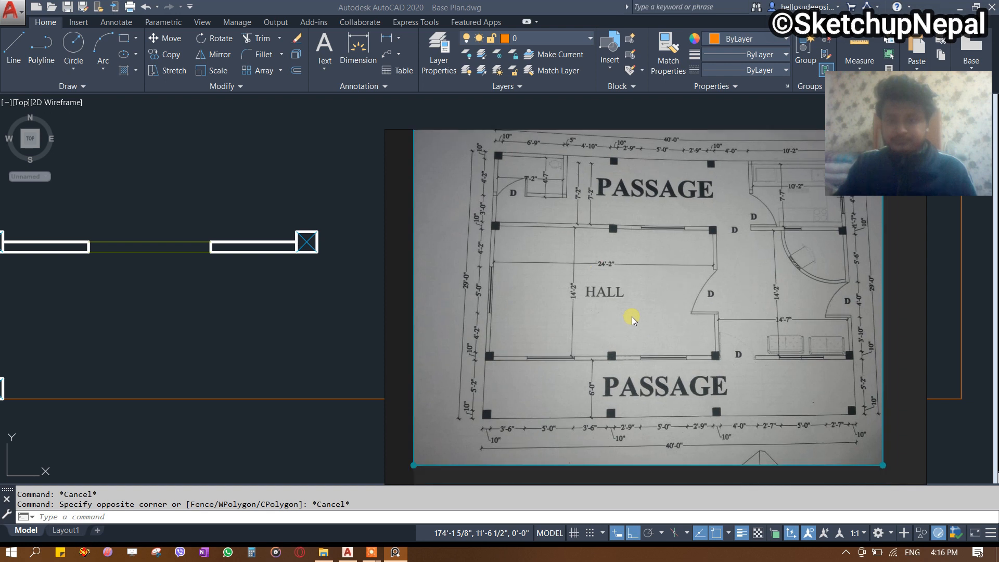
scroll(719, 403, "up", 3)
middle_click_drag(589, 384, 688, 380)
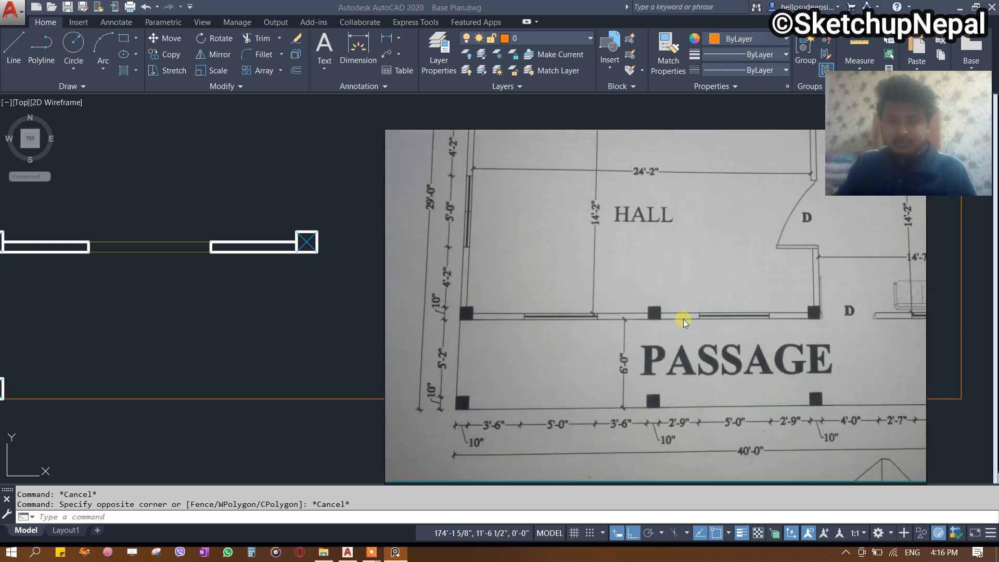
scroll(697, 414, "up", 1)
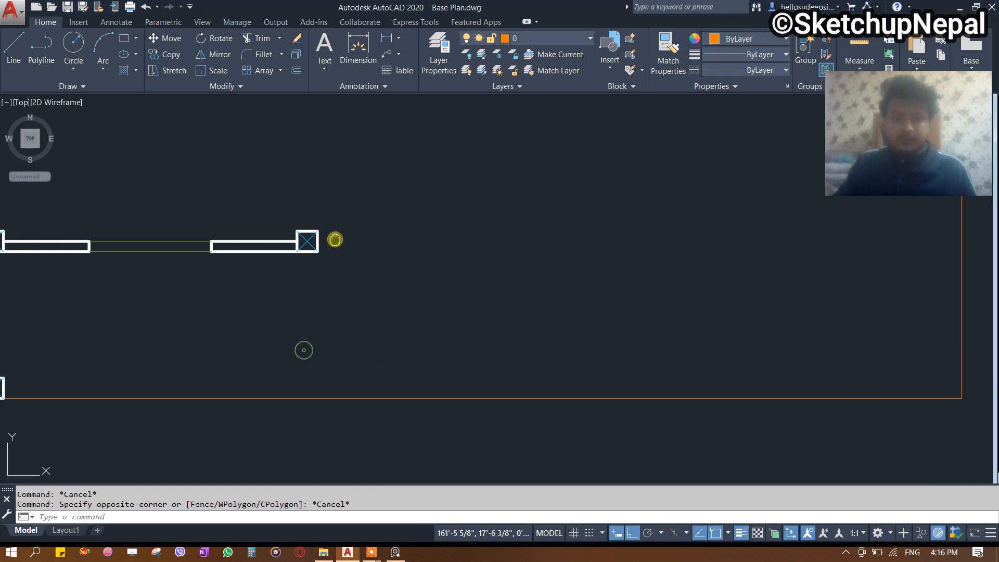
type("L")
key("Return")
left_click(328, 252)
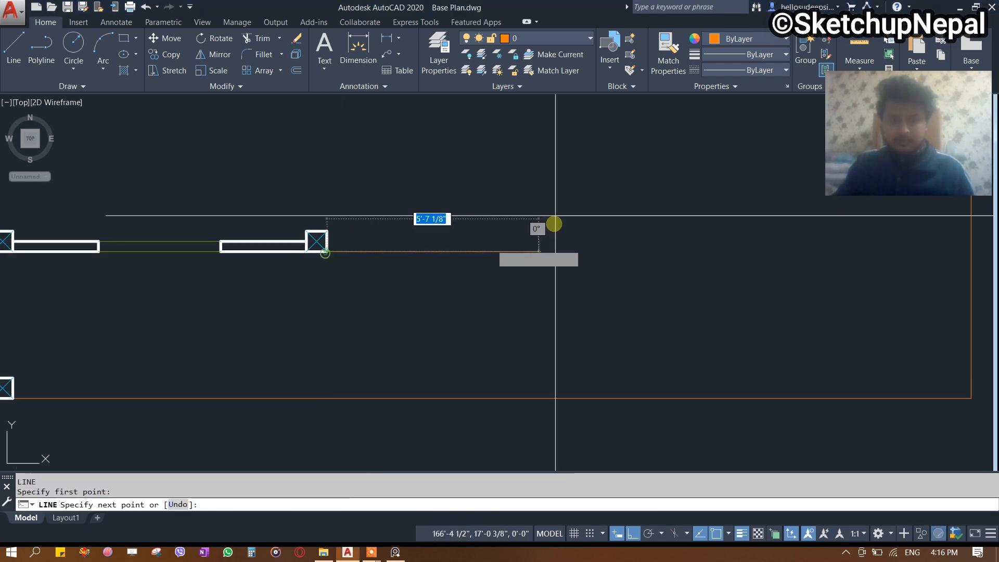
key("Escape")
Make the MAIN WALL layer current by picking an existing wall line.
left_click(552, 54)
left_click(216, 247)
key("Escape")
scroll(352, 210, "up", 2)
Draw a 2'9" long, 5" thick wall segment from the second column's lower outer corner, closing it back against the column.
type("L")
key("Return")
left_click(317, 278)
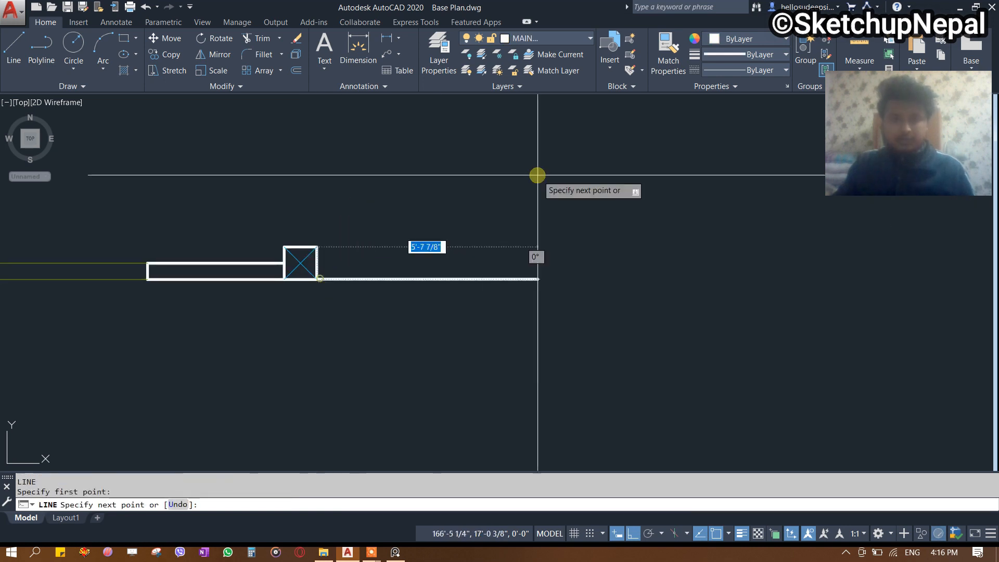
type("2'9")
key("Return")
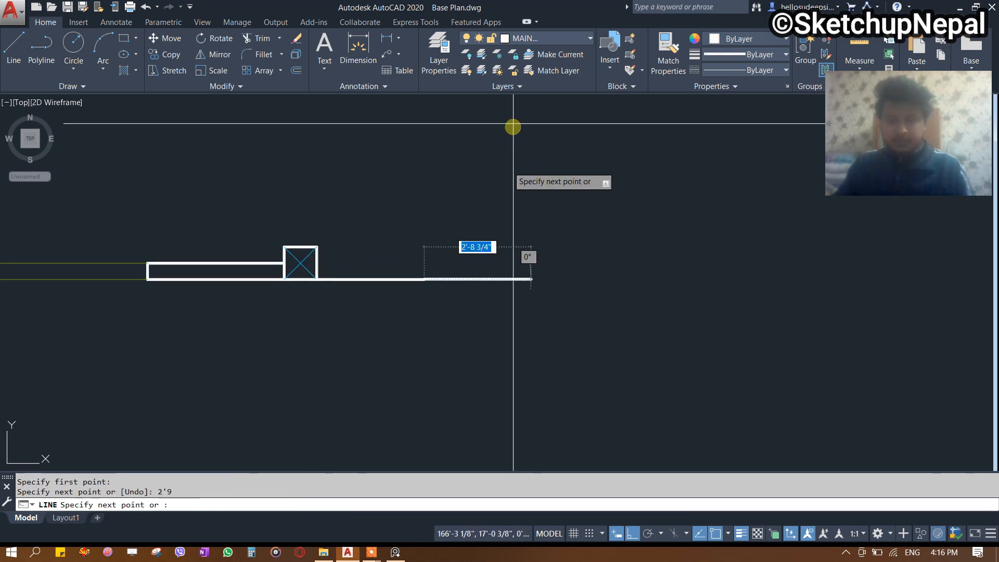
type("5")
key("Return")
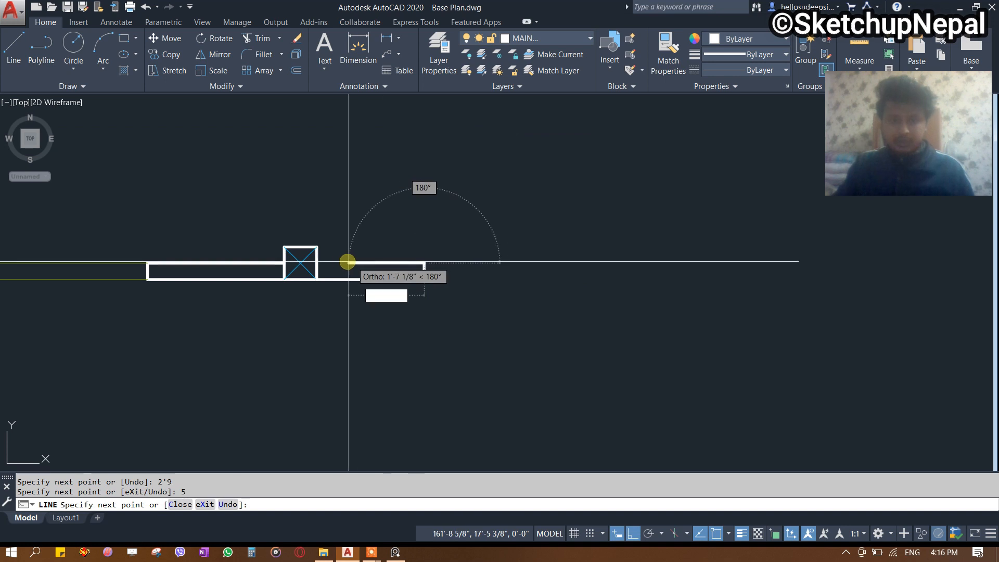
left_click(316, 262)
key("Escape")
Check the reference image for the width of the window opening after the new wall segment.
middle_click_drag(454, 218, 446, 214)
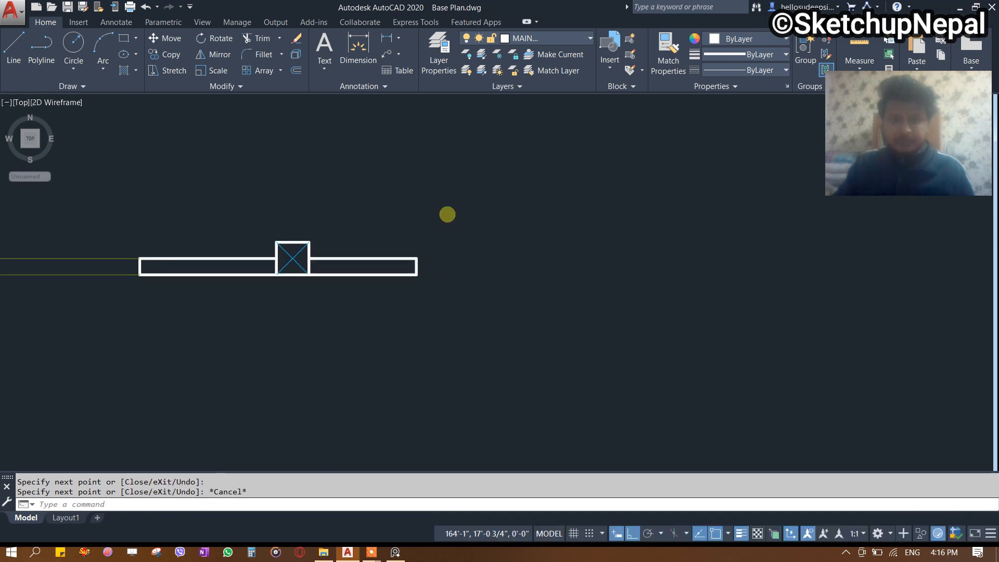
left_click(446, 213)
left_click(376, 339)
middle_click_drag(447, 290, 359, 317)
key("Escape")
left_click(395, 553)
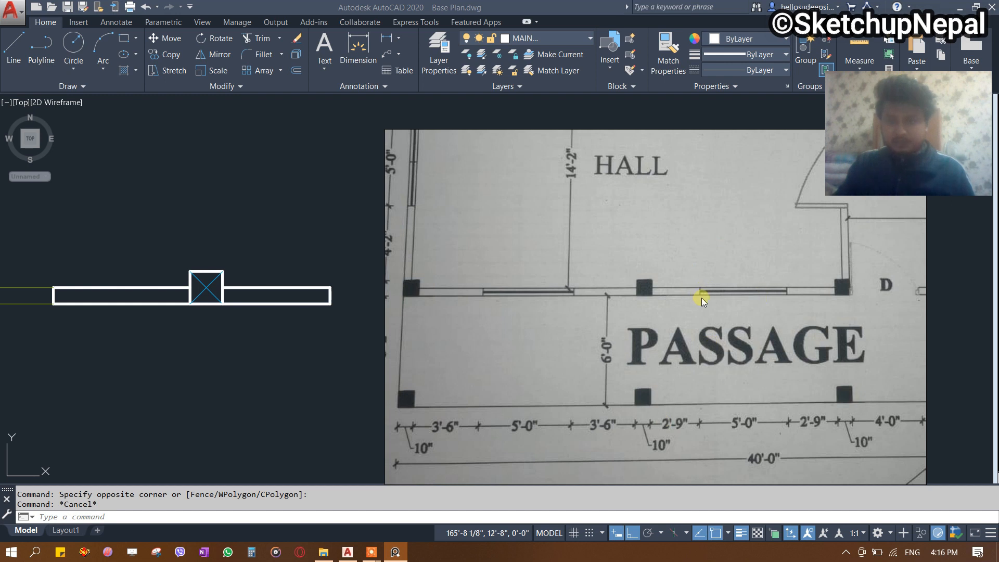
Offset the end line of the new wall segment by 5' away from the column to mark the window's far jamb.
left_click(298, 338)
scroll(348, 296, "up", 4)
left_click(285, 263)
left_click(506, 318)
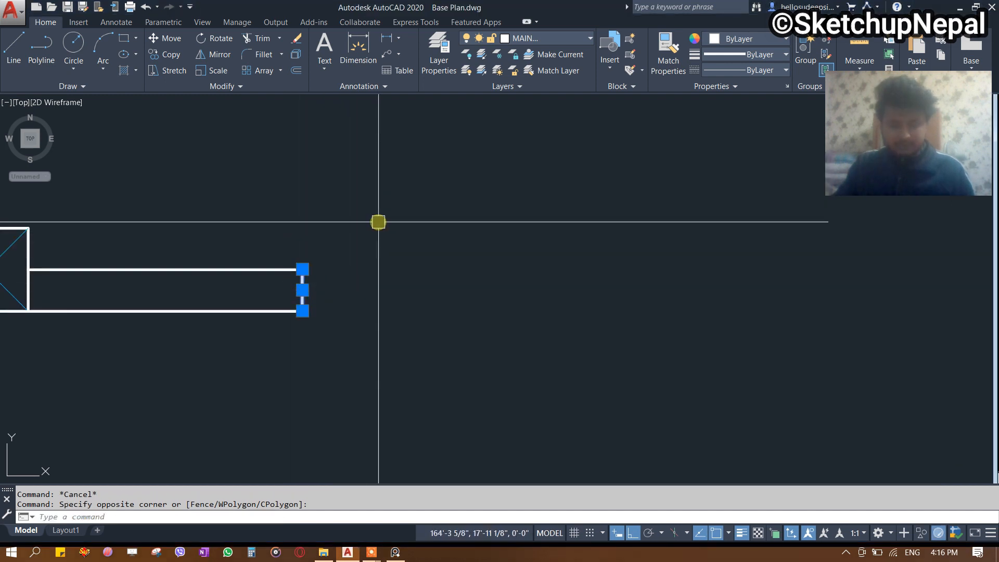
type("o")
key("Return")
type("4'9")
key("Return")
left_click(551, 223)
scroll(568, 222, "down", 2)
middle_click_drag(580, 223, 451, 239)
key("Escape")
scroll(555, 301, "up", 2)
left_click(631, 238)
left_click(523, 319)
scroll(443, 258, "down", 5)
scroll(477, 248, "up", 5)
key("Escape")
key("Escape")
Draw a 2'9" horizontal wall line from the lower end of the far jamb, away from the window opening.
type("l")
key("Return")
left_click(467, 282)
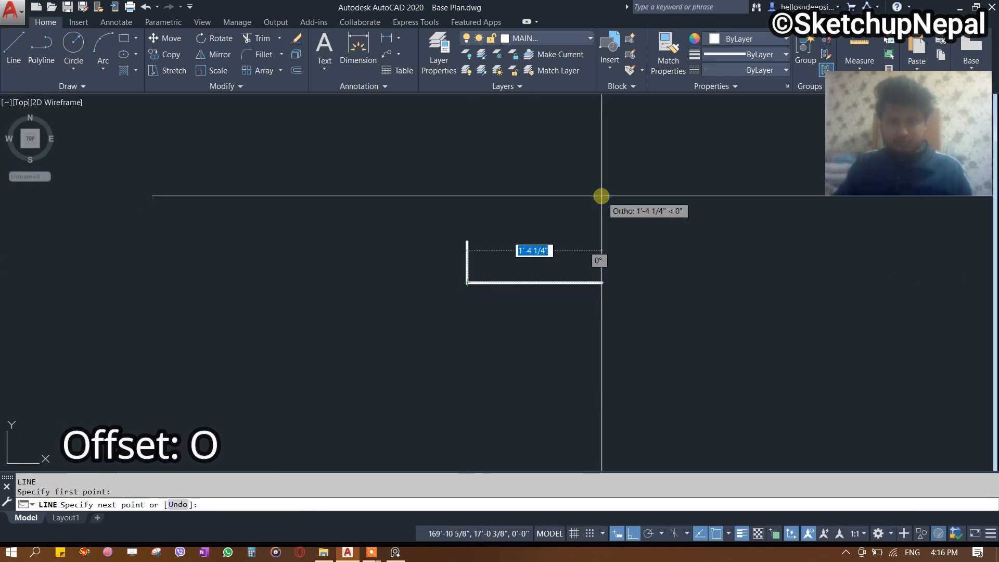
type("2")
key("Return")
key("Escape")
Copy the 2'9" wall line from the jamb's lower end up to its upper end.
left_click(620, 223)
left_click(586, 310)
type("co")
key("Return")
left_click(470, 277)
left_click(475, 232)
key("Escape")
scroll(468, 239, "down", 5)
scroll(298, 227, "up", 2)
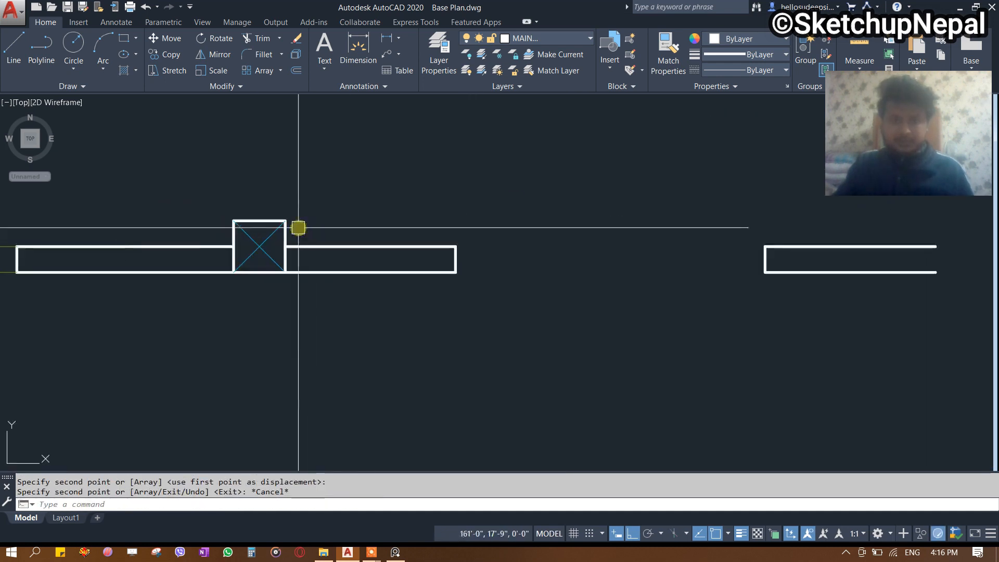
Copy the column by its lower corner to the free end of the new 2'9" wall segment.
left_click(287, 223)
type("co")
key("Return")
left_click(234, 273)
middle_click_drag(234, 273, 533, 283)
left_click(574, 284)
key("Escape")
scroll(662, 194, "down", 3)
middle_click_drag(662, 194, 863, 221)
left_click(354, 204)
left_click(308, 321)
scroll(241, 276, "up", 2)
type("c")
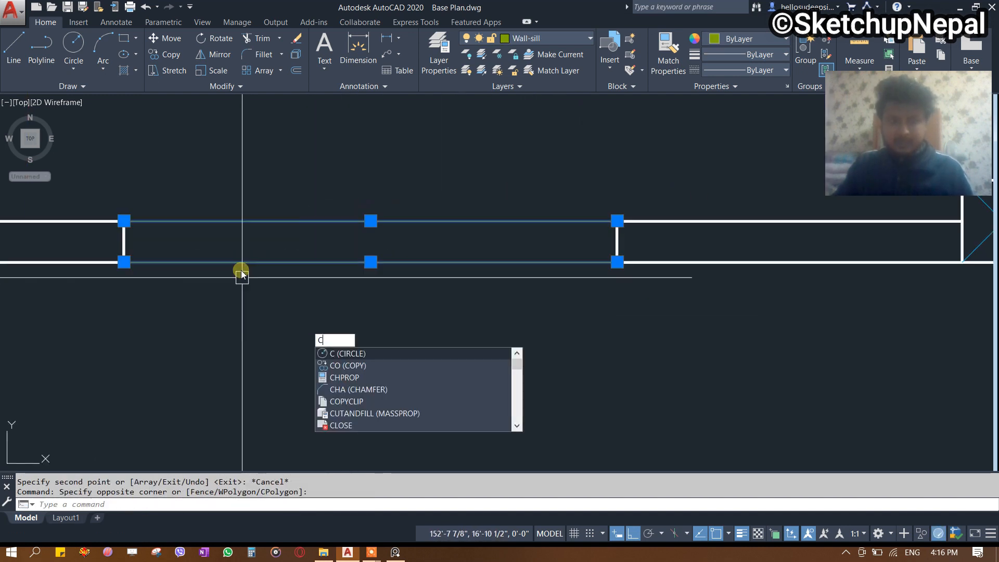
key("Escape")
Draw a multiline with Zero justification and scale 2 across the first window opening, between the midpoints of its jambs.
scroll(197, 260, "up", 2)
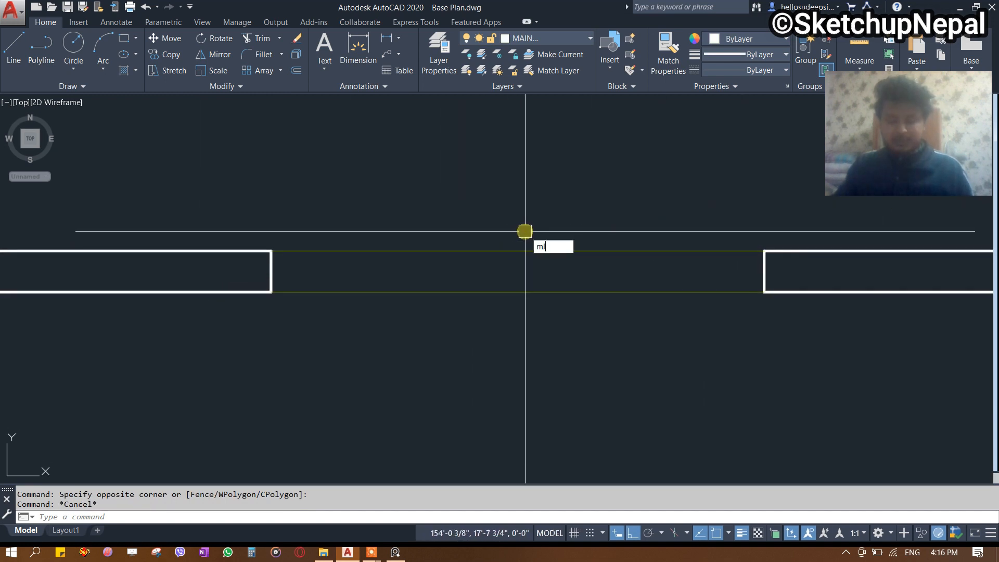
type("ml")
key("Return")
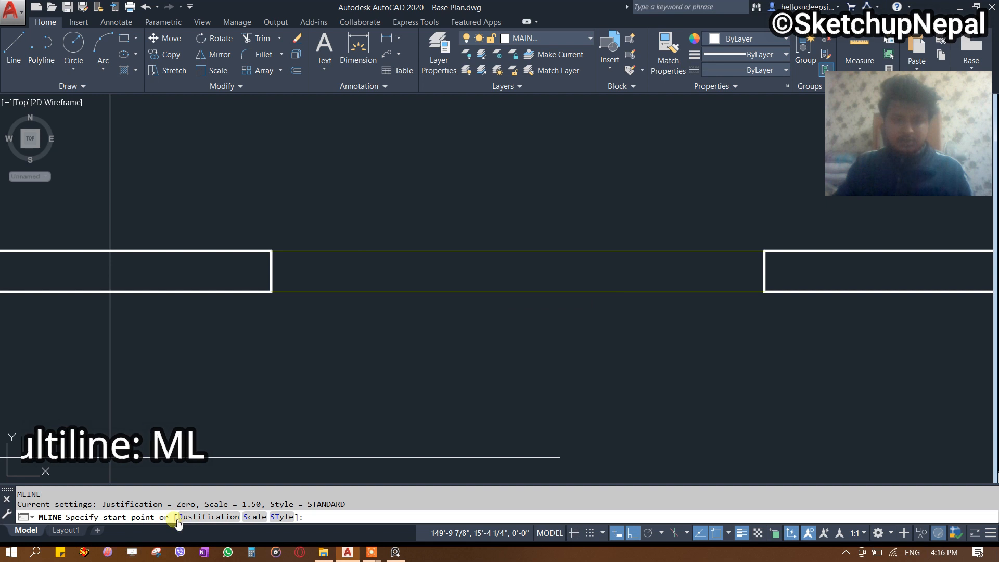
key("Return")
type("z")
key("Return")
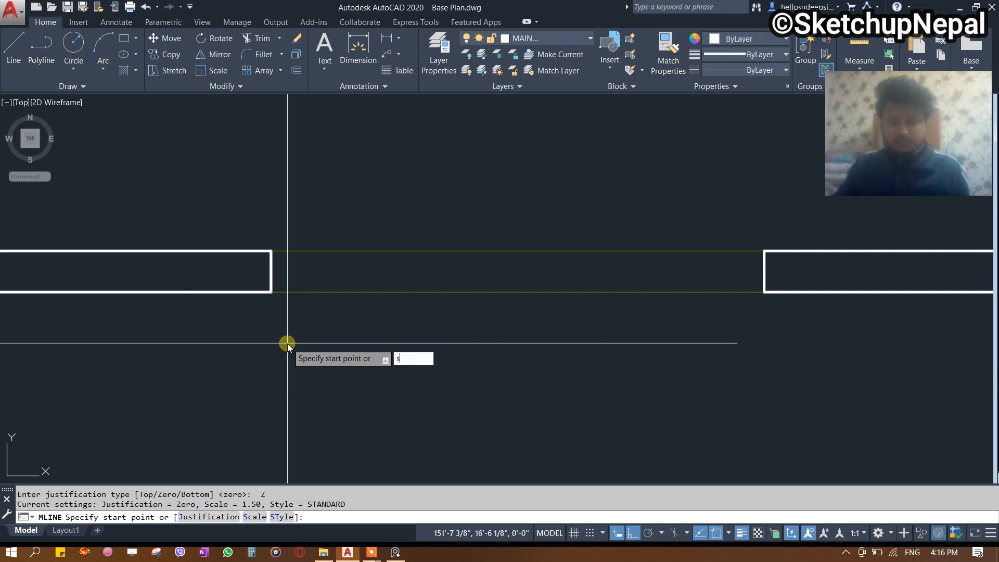
key("Return")
key("Return")
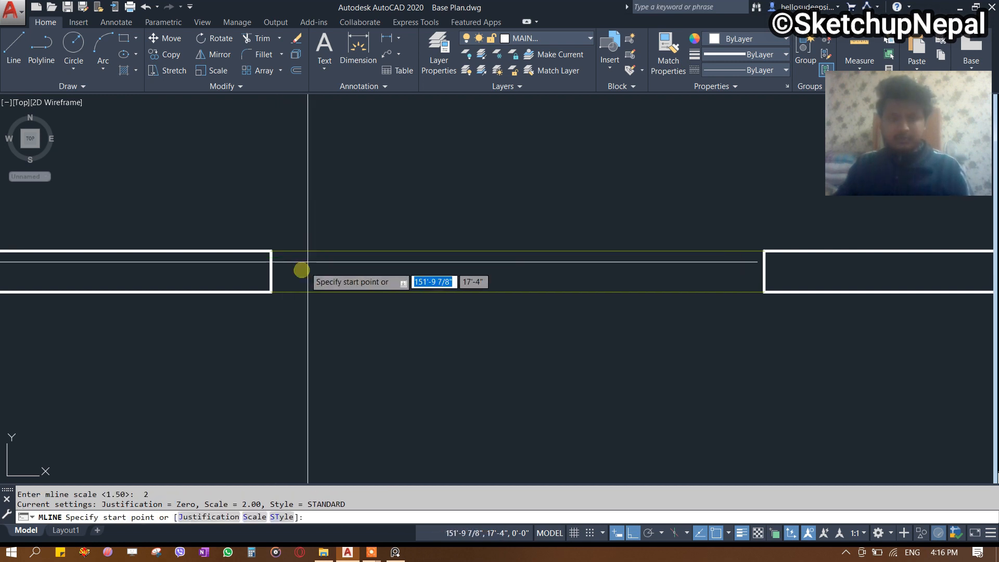
left_click(272, 271)
left_click(768, 274)
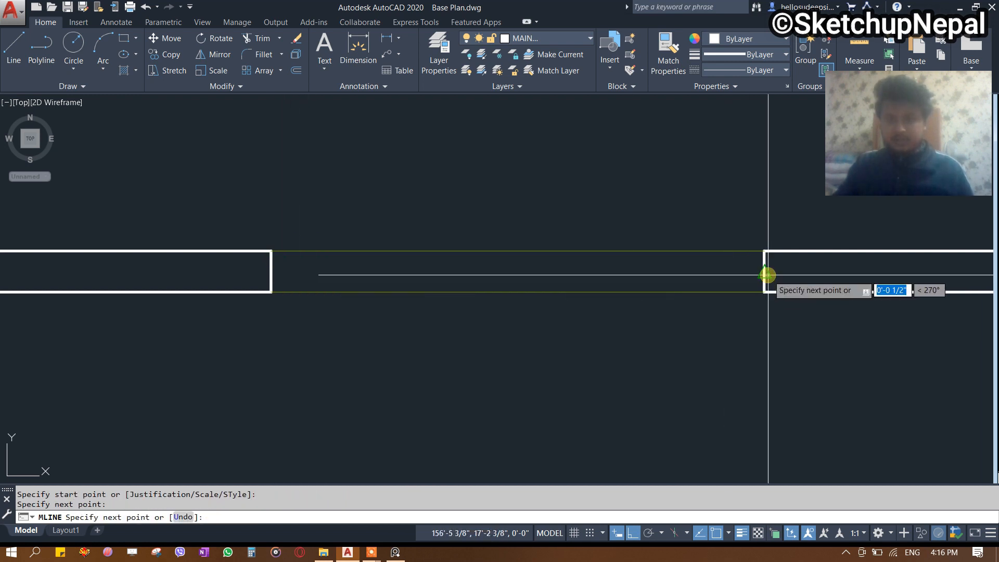
key("Escape")
Move the window multiline from the MAIN WALL layer to the layer with the orange-red colour.
left_click(705, 265)
left_click(563, 34)
left_click(557, 34)
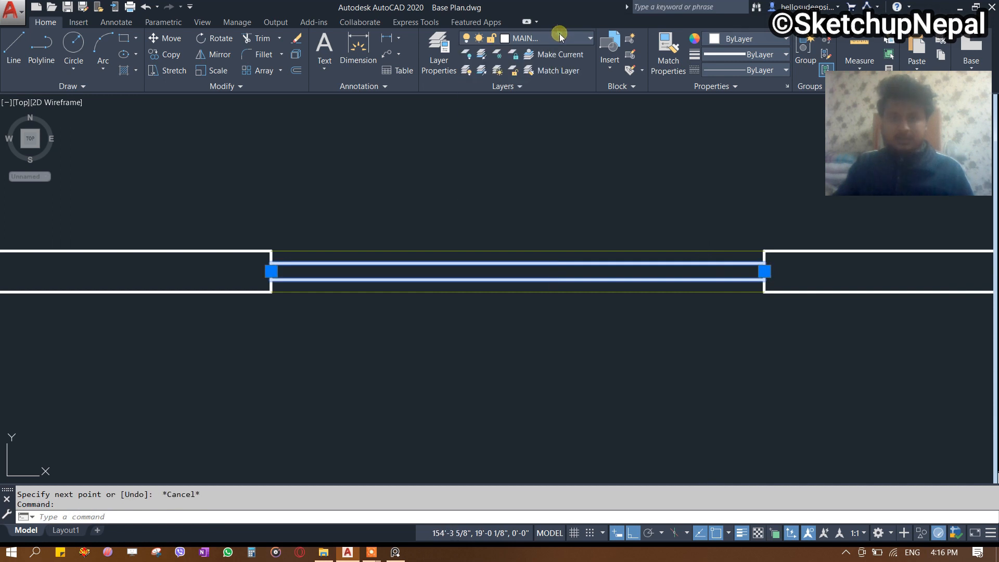
left_click(557, 34)
left_click(529, 271)
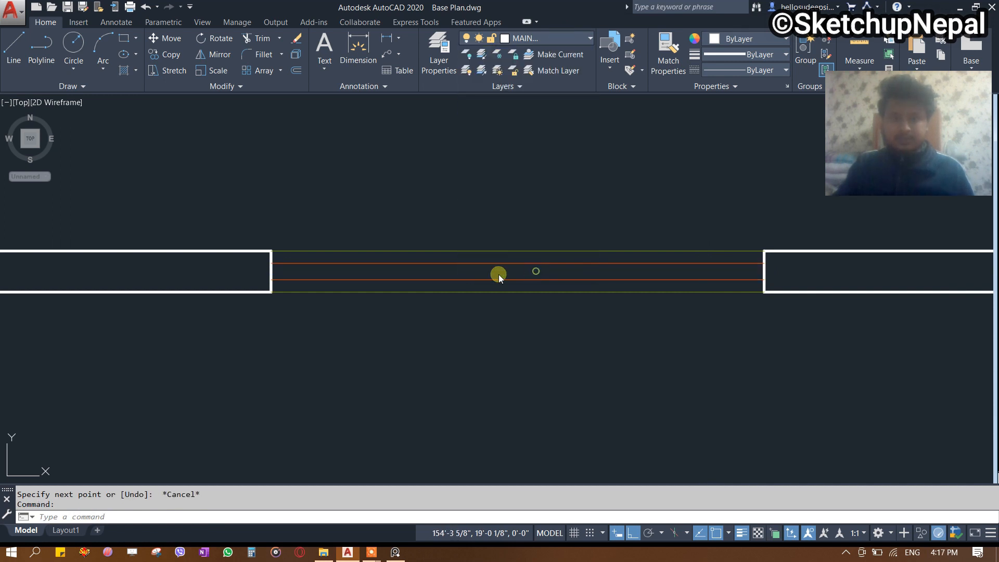
Copy the sill lines and window multiline from the first opening to the second opening's lower jamb corner.
left_click(500, 202)
left_click(445, 335)
key("Return")
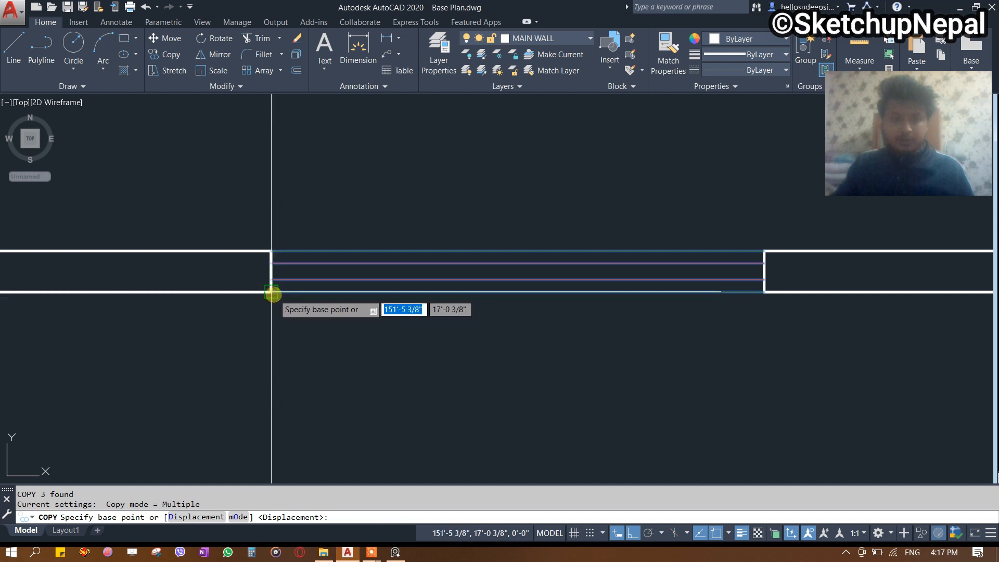
left_click(271, 291)
scroll(271, 299, "down", 4)
left_click(725, 305)
key("Escape")
scroll(557, 274, "down", 2)
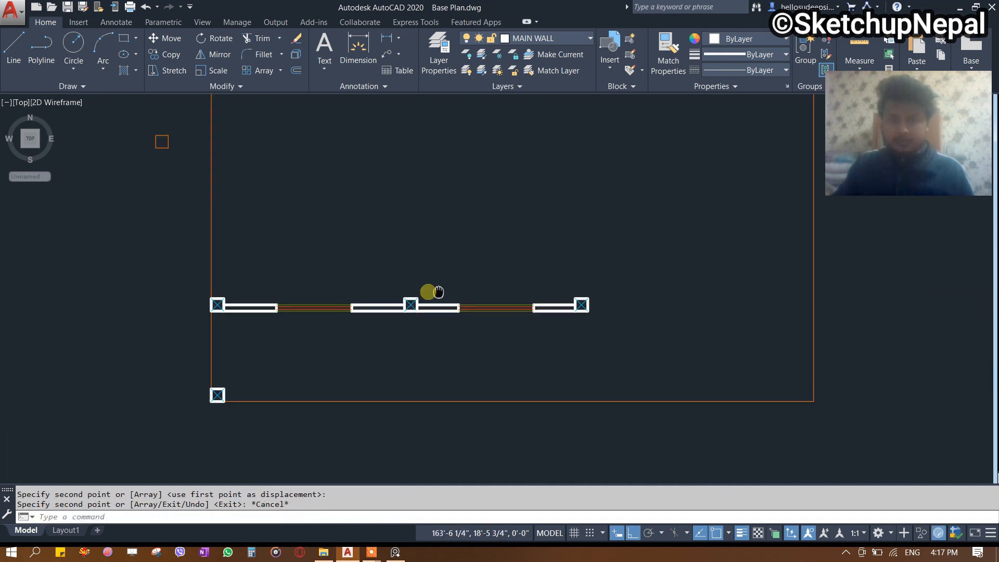
Check the reference image for the door opening and wall dimensions after the third column.
scroll(528, 328, "up", 2)
scroll(523, 188, "down", 1)
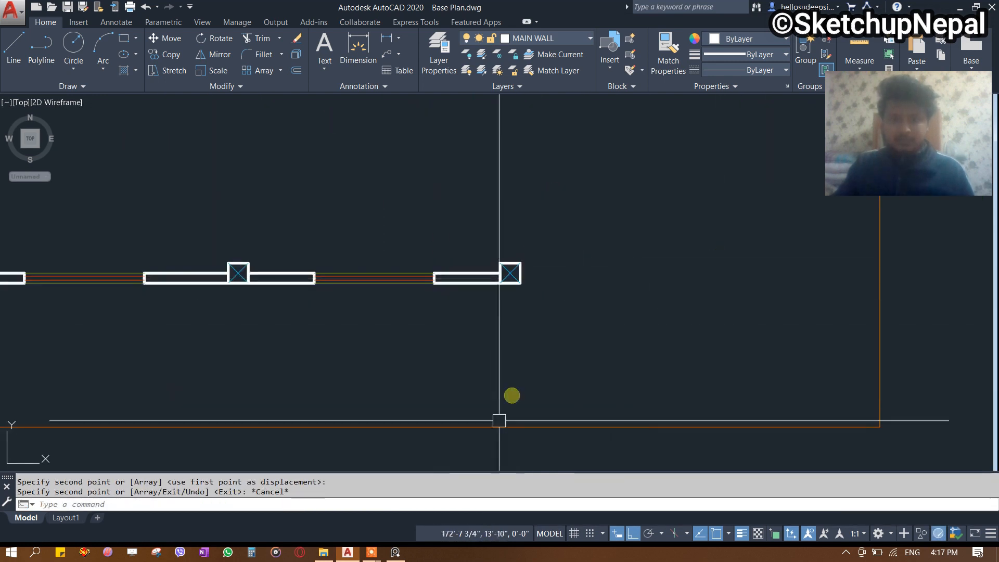
left_click(395, 551)
left_click_drag(739, 366, 582, 363)
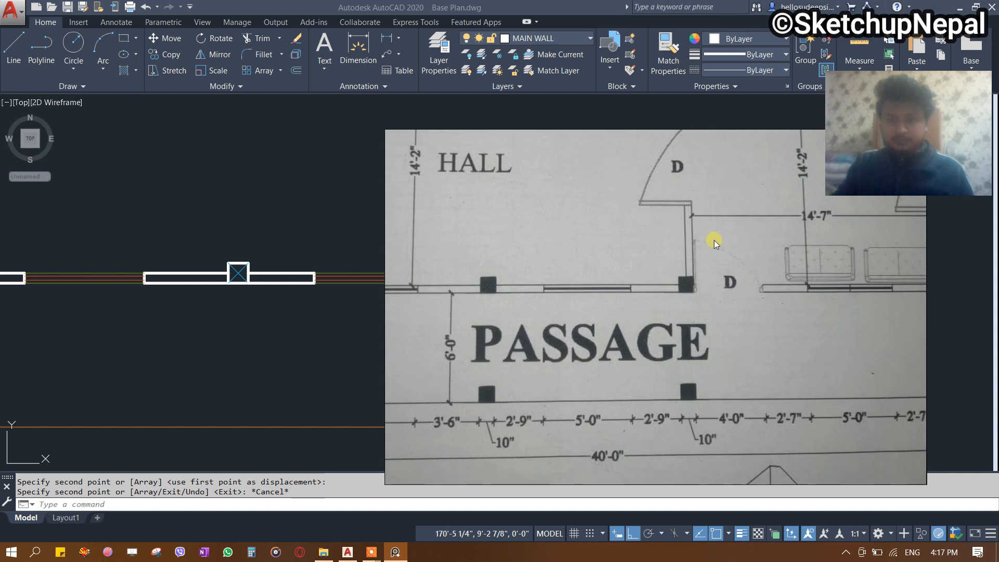
left_click_drag(685, 302, 598, 335)
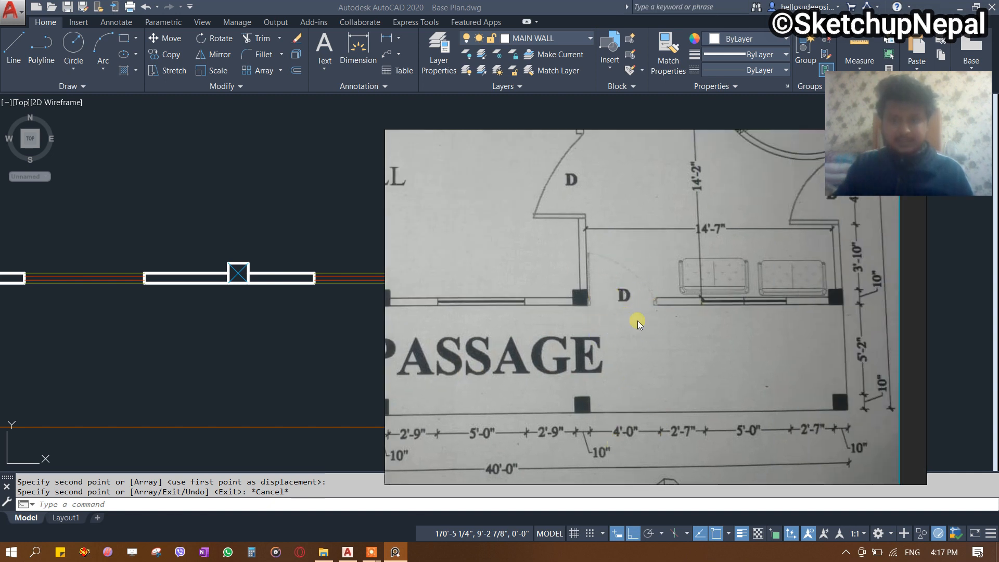
left_click(262, 333)
Draw a vertical guide line upward from the third column's outer lower corner.
scroll(493, 301, "up", 2)
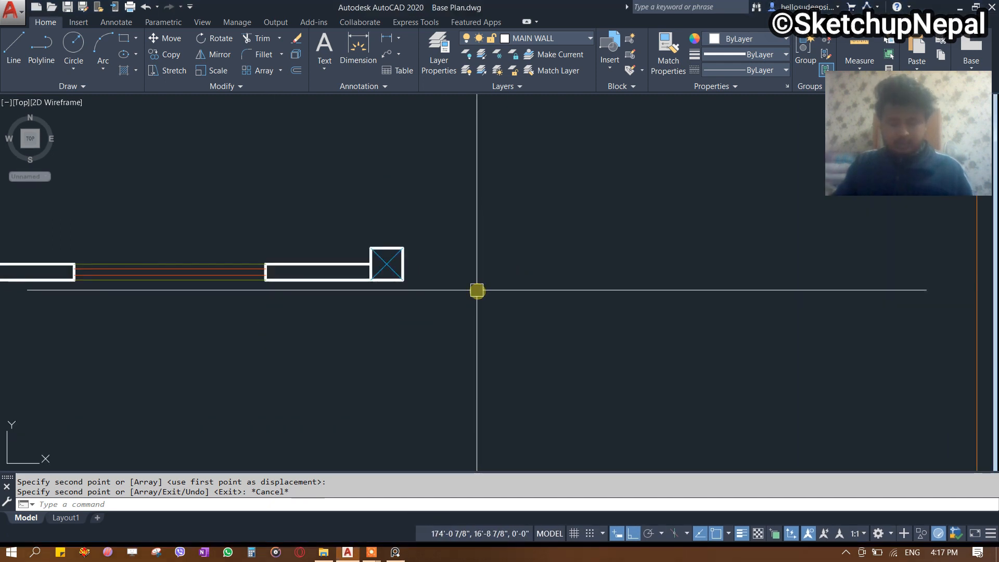
type("l")
key("Return")
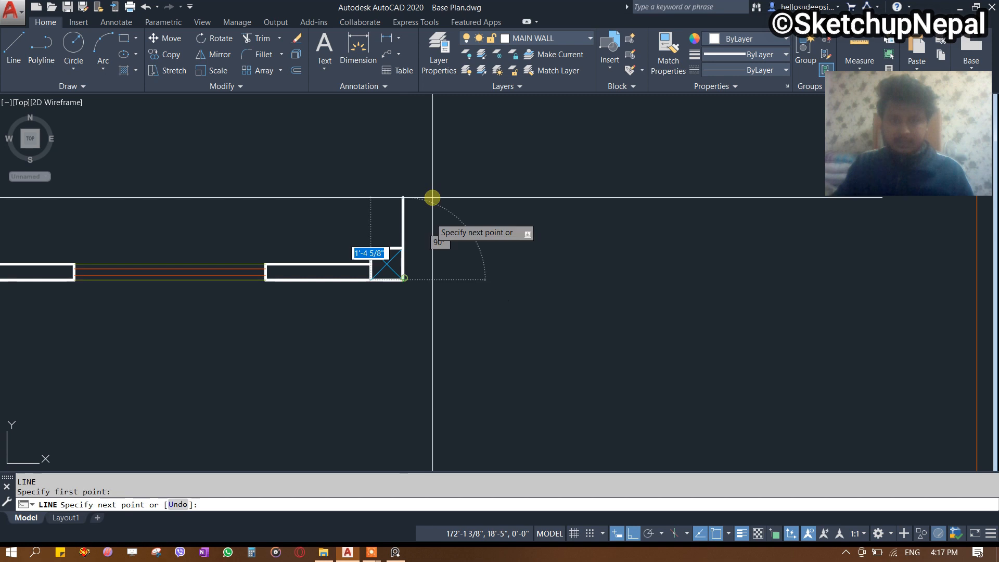
left_click(403, 159)
key("Escape")
Offset the vertical guide line by 4' away from the column to mark the door opening's far jamb.
left_click(452, 201)
left_click(373, 198)
type("o")
key("Return")
type("4")
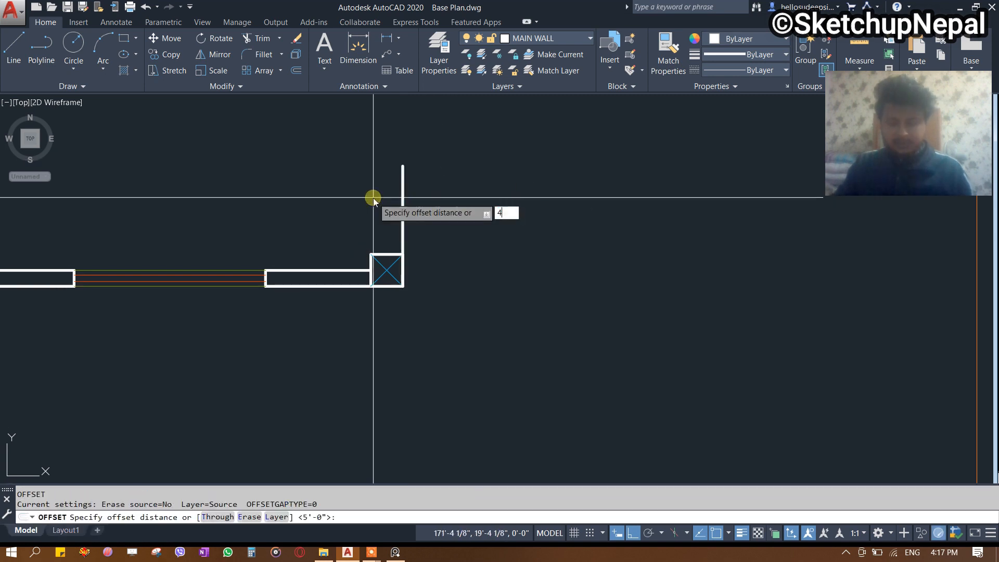
key("Return")
left_click(403, 208)
left_click(626, 266)
key("Escape")
Delete the original vertical guide line at the third column.
left_click(430, 205)
left_click(350, 185)
key("Delete")
middle_click_drag(530, 290, 385, 286)
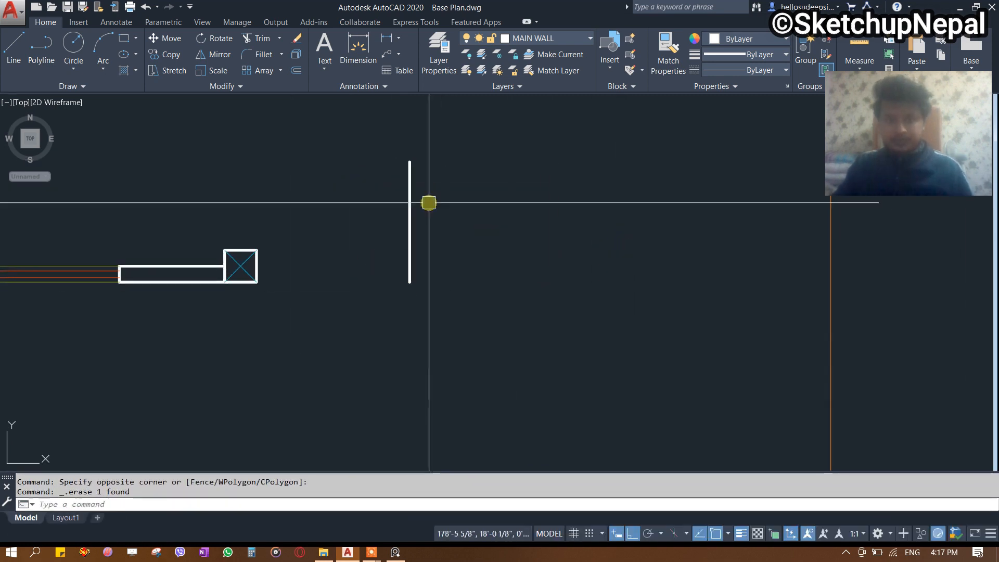
Check the next wall length in the reference image and offset the door's far jamb line by 2'7" away from the opening.
left_click(394, 552)
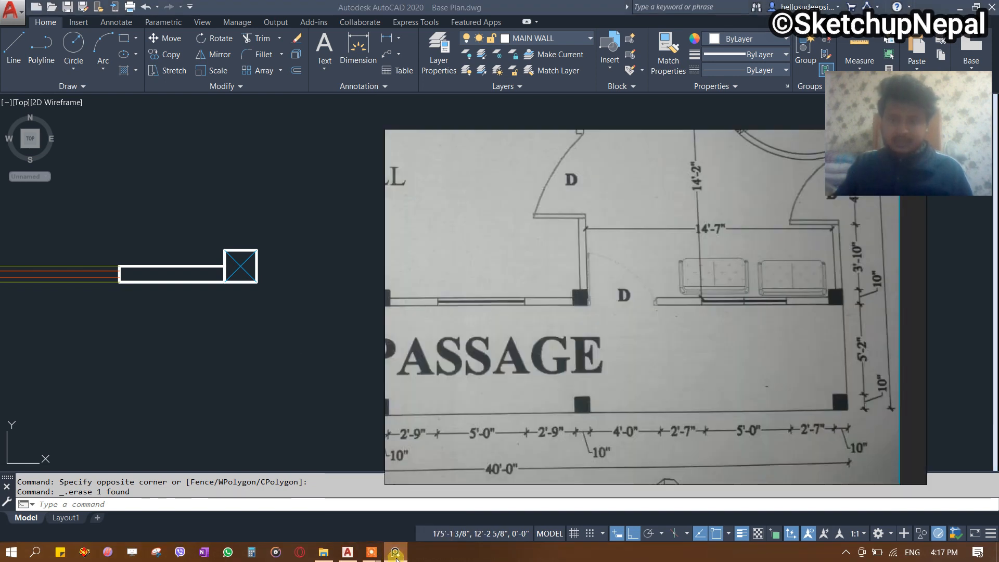
left_click(395, 552)
left_click(493, 232)
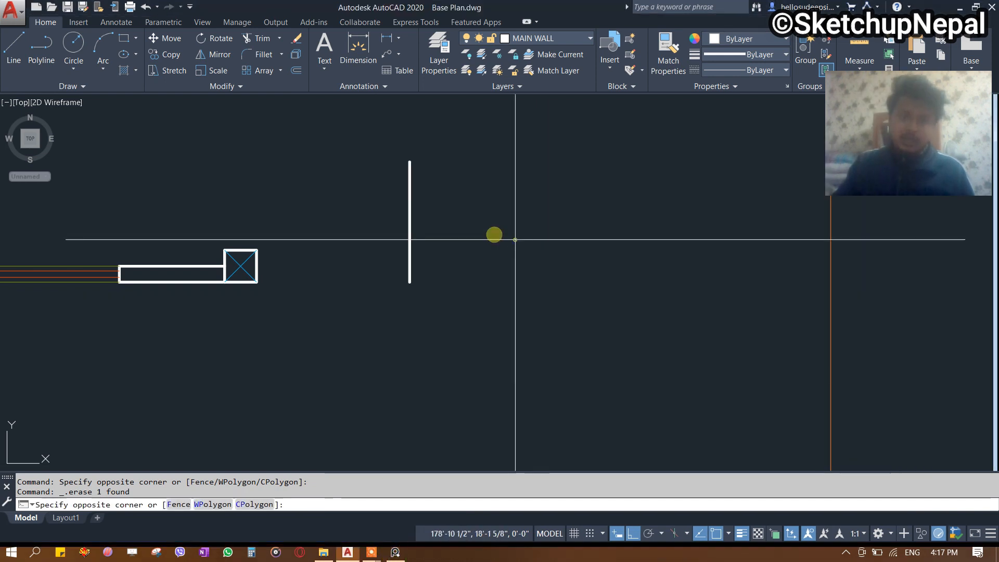
left_click(381, 206)
type("o")
key("Return")
type("2'7")
key("Return")
left_click(410, 214)
left_click(622, 223)
key("Escape")
Draw a horizontal wall line connecting the lower ends of the two vertical lines beyond the door opening.
type("l")
key("Return")
left_click(409, 281)
left_click(508, 281)
key("Escape")
Offset the horizontal wall line upward by 5" to form the wall's upper face.
left_click(457, 254)
left_click(439, 335)
type("o")
key("Return")
type("5")
key("Return")
left_click(441, 212)
key("Escape")
Fillet the upper wall line with both vertical end lines to close the 2'7" wall segment with square corners.
scroll(428, 263, "up", 2)
type("f")
left_click(418, 280)
left_click(398, 293)
key("space")
left_click(517, 278)
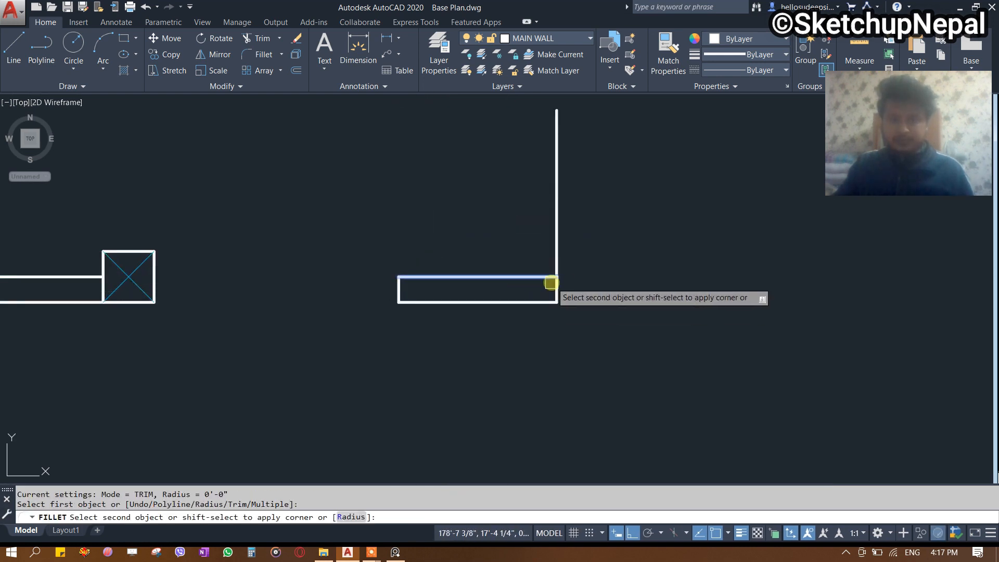
left_click(551, 291)
middle_click_drag(521, 312, 437, 319)
Check the next window width in the reference image and offset the 2'7" wall's end line by 5' for the far jamb.
left_click(395, 552)
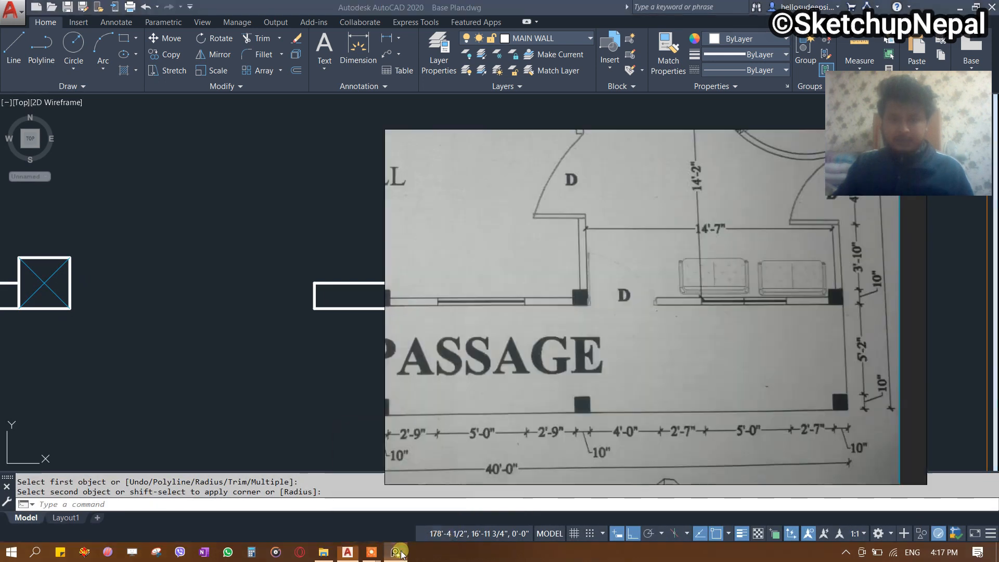
left_click(398, 552)
scroll(472, 285, "up", 2)
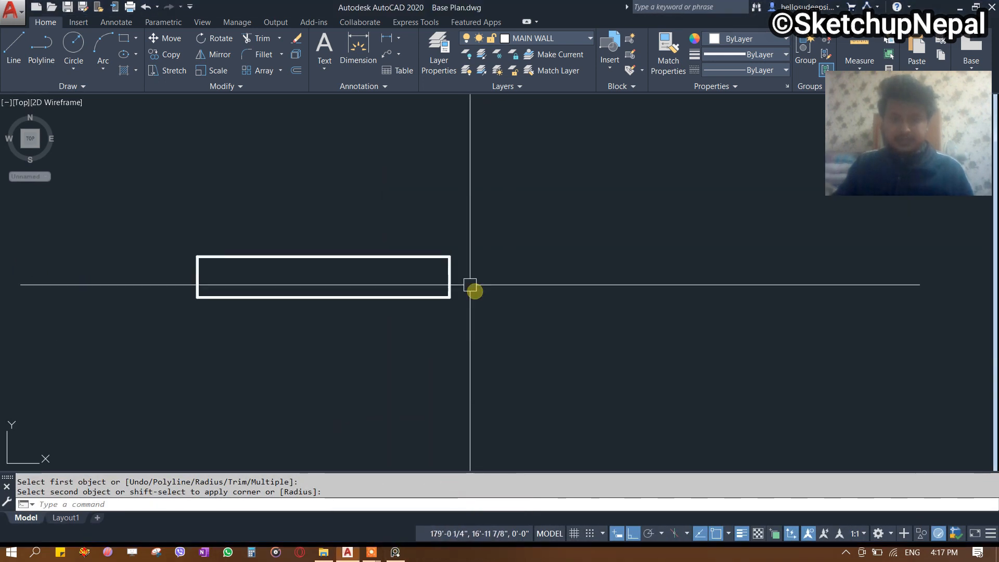
left_click(431, 280)
type("o")
key("space")
type("5'")
key("space")
middle_click_drag(645, 299, 417, 316)
scroll(418, 316, "down", 5)
left_click(455, 329)
key("Escape")
scroll(495, 320, "up", 4)
scroll(499, 296, "down", 6)
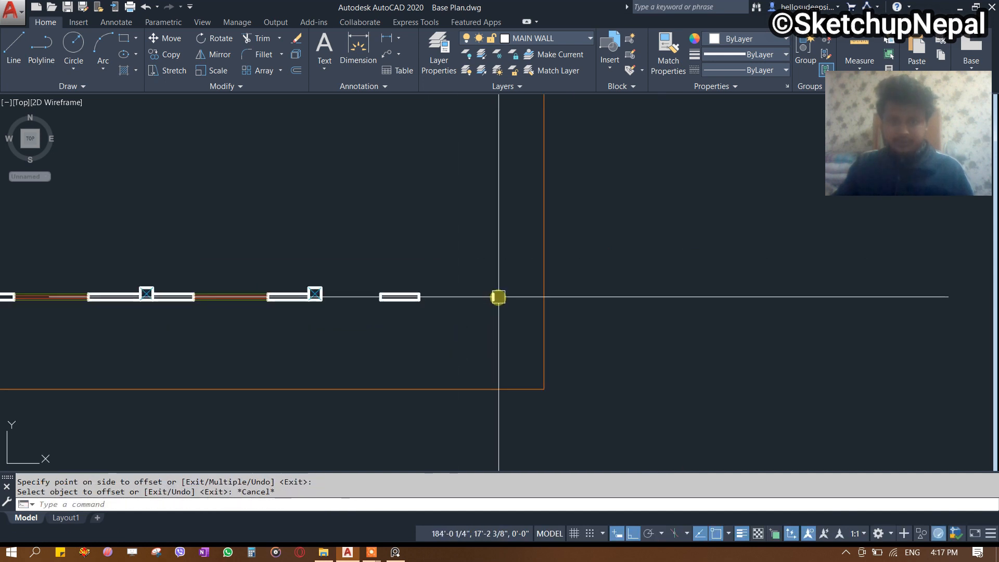
Draw a 2'7" horizontal wall line from the lower end of the third window's far jamb, away from the opening.
scroll(497, 297, "up", 2)
left_click(511, 318)
left_click(462, 347)
scroll(546, 310, "up", 2)
key("Escape")
key("Escape")
type("l")
key("space")
left_click(467, 335)
type("2'7")
key("Return")
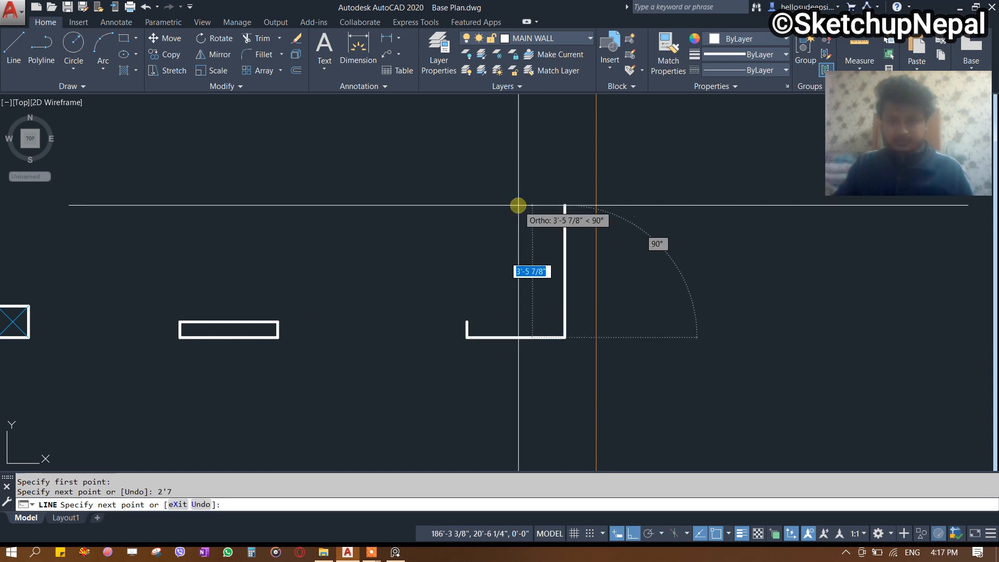
key("Escape")
Copy the 2'7" wall line from the jamb's lower end up to its upper end.
scroll(515, 336, "up", 2)
left_click(531, 325)
left_click(517, 381)
type("co")
key("Return")
left_click(438, 339)
left_click(437, 314)
key("Escape")
Copy the third column by its lower corner to the free end of the last 2'7" wall segment.
scroll(499, 234, "down", 4)
scroll(208, 264, "up", 2)
middle_click_drag(209, 264, 419, 267)
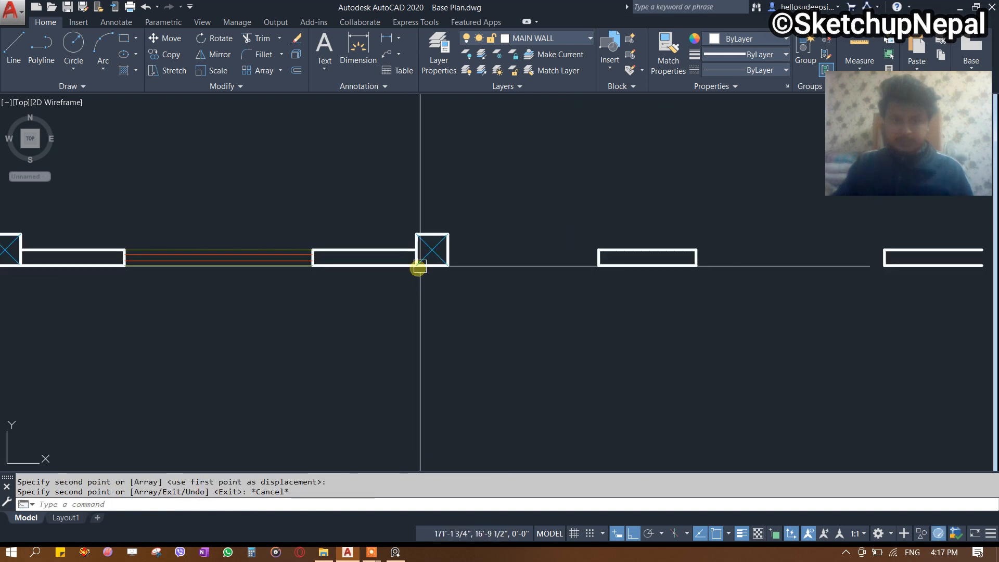
key("Return")
left_click(416, 265)
scroll(455, 286, "down", 3)
scroll(455, 286, "up", 3)
left_click(502, 246)
key("Escape")
scroll(548, 239, "up", 4)
scroll(559, 278, "down", 3)
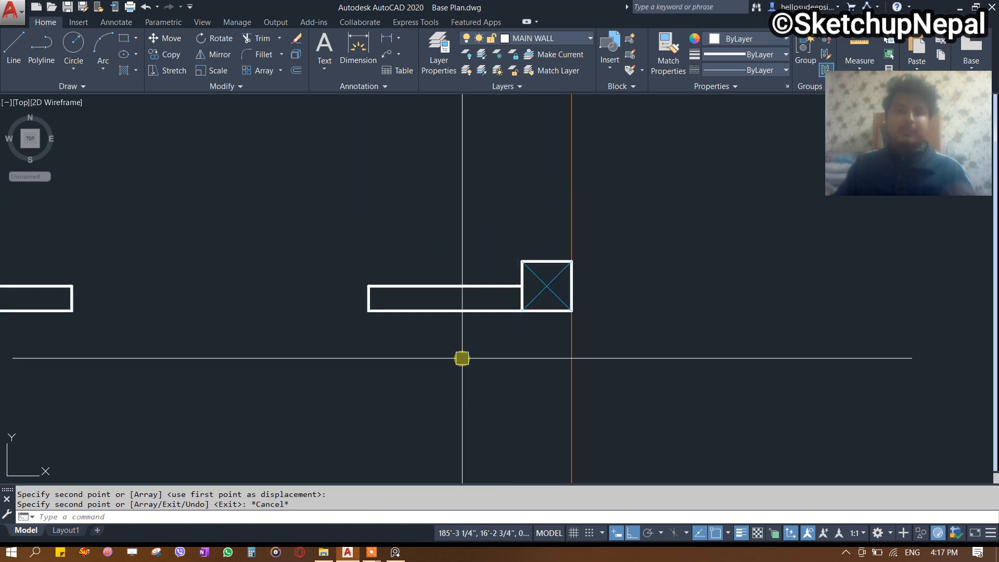
Copy the sill lines and window multiline from the second opening into the third window opening.
middle_click_drag(390, 370, 515, 318)
scroll(515, 318, "down", 3)
scroll(11, 376, "down", 1)
middle_click_drag(208, 348, 506, 323)
scroll(413, 345, "up", 4)
middle_click_drag(413, 345, 415, 323)
left_click(455, 213)
left_click(417, 329)
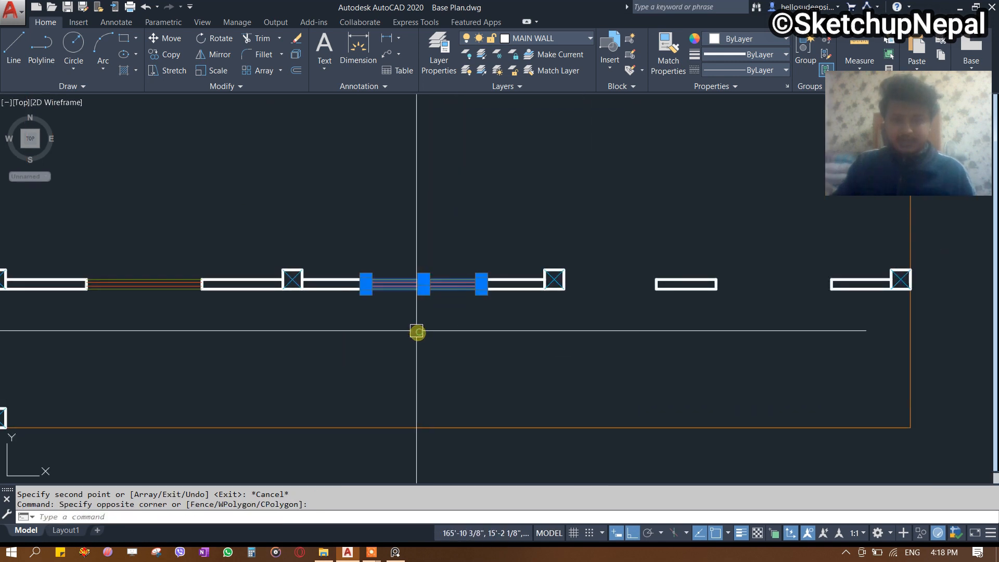
scroll(411, 323, "up", 4)
type("co")
key("Return")
left_click(289, 235)
scroll(274, 309, "down", 2)
scroll(274, 310, "down", 3)
scroll(419, 296, "up", 4)
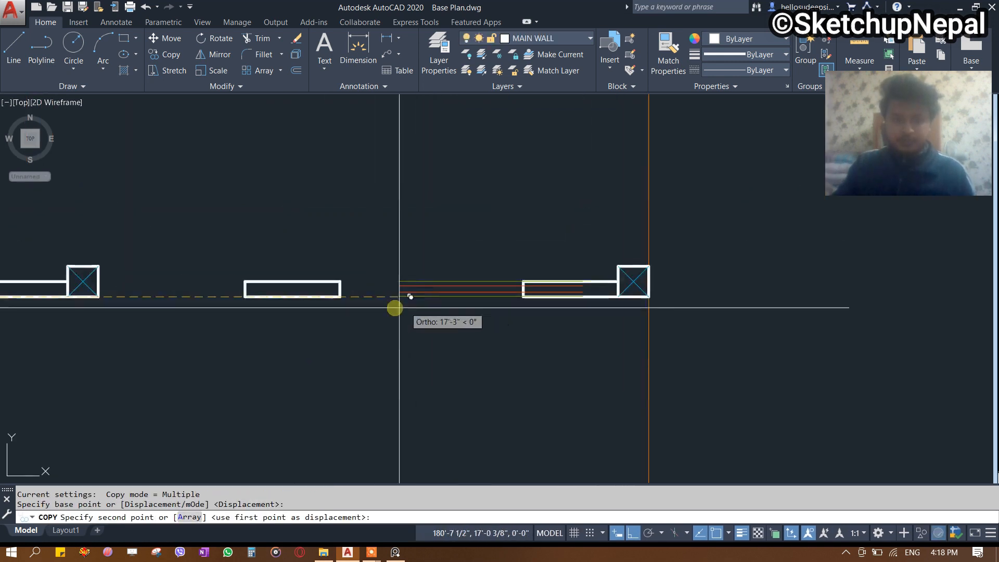
left_click(341, 296)
scroll(442, 265, "down", 6)
key("Escape")
Check the reference image for the remaining walls, columns and dimensions around the hall and passage.
mouse_move(442, 236)
middle_mouse_down()
mouse_move(561, 256)
mouse_move(598, 299)
middle_mouse_up()
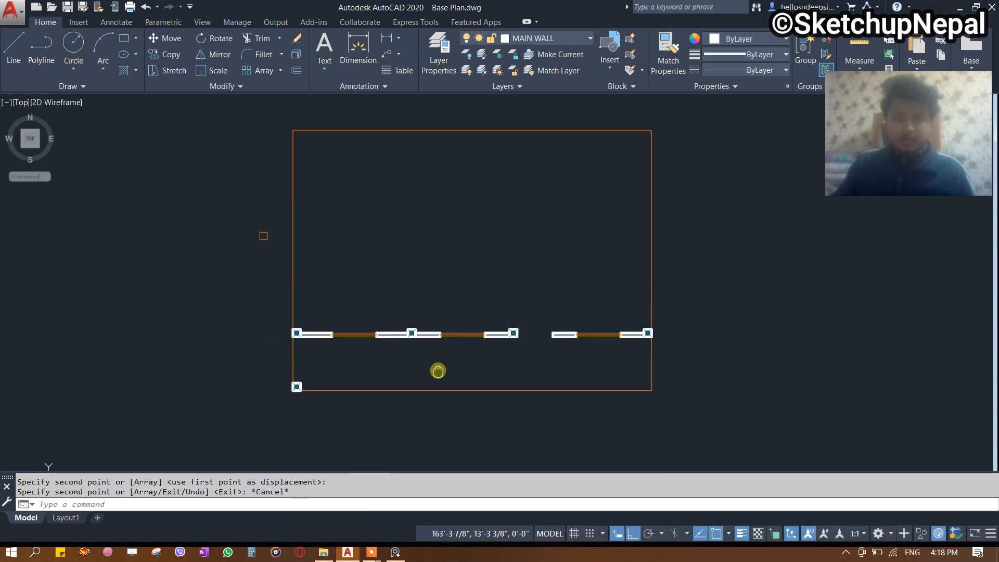
left_click(395, 552)
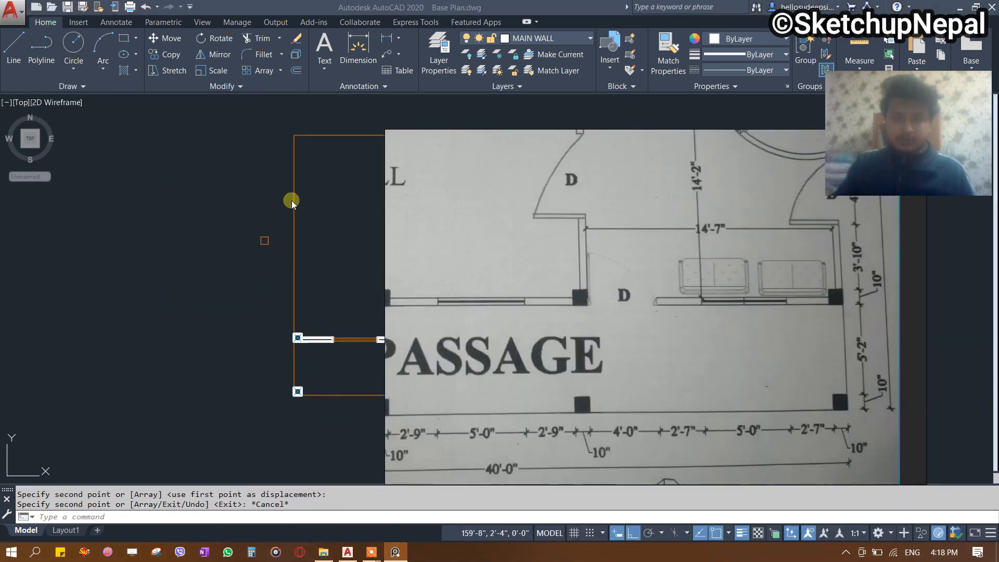
middle_click_drag(349, 191, 348, 234)
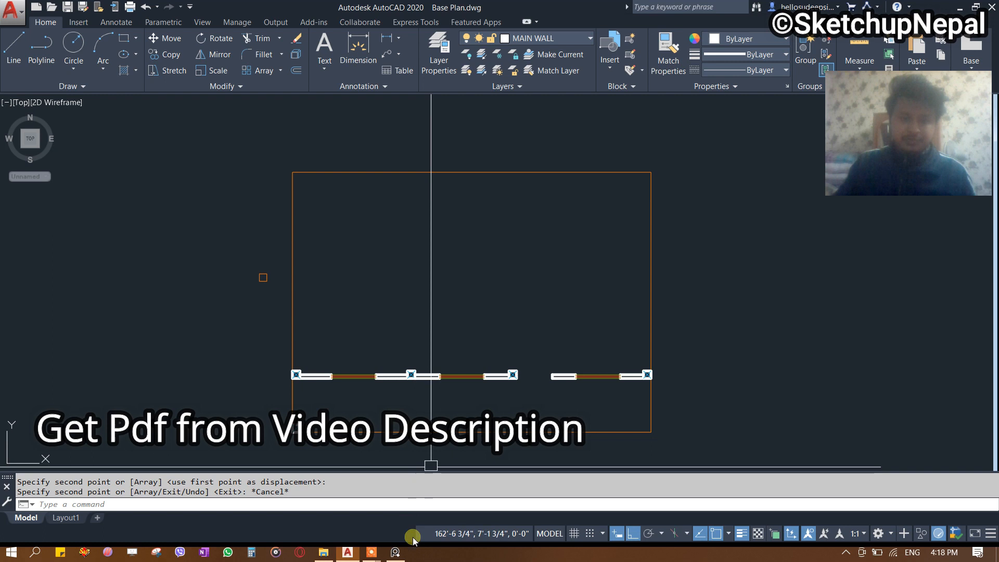
Check the reference image around the hall's entrance and find the double door in the earlier plan.
left_click(395, 552)
scroll(577, 247, "down", 5)
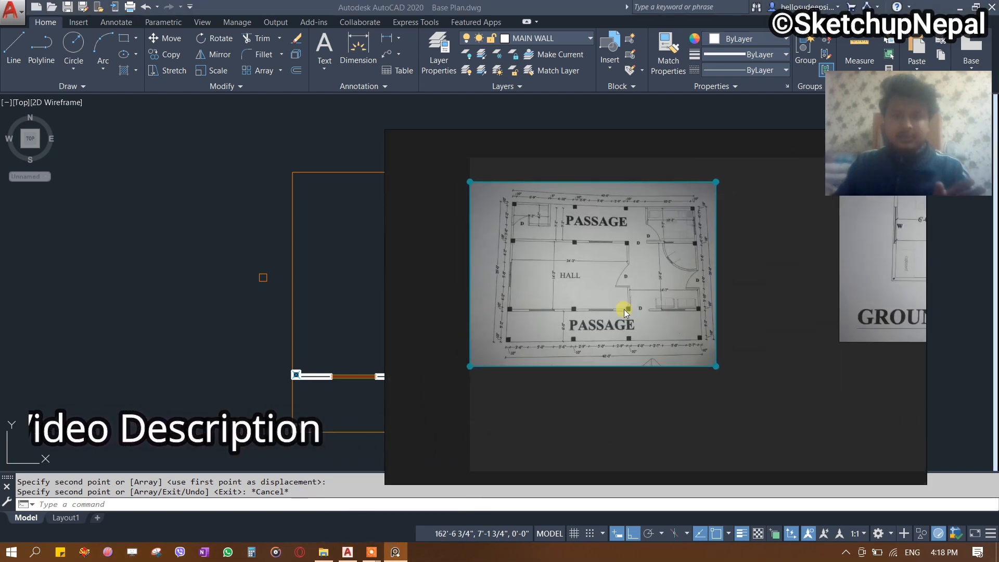
scroll(629, 263, "up", 3)
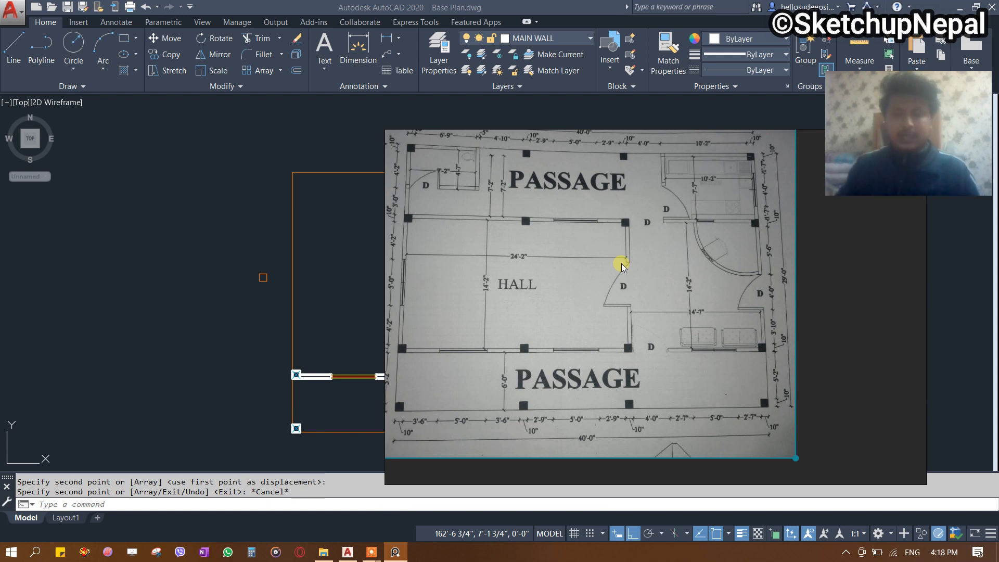
left_click(234, 201)
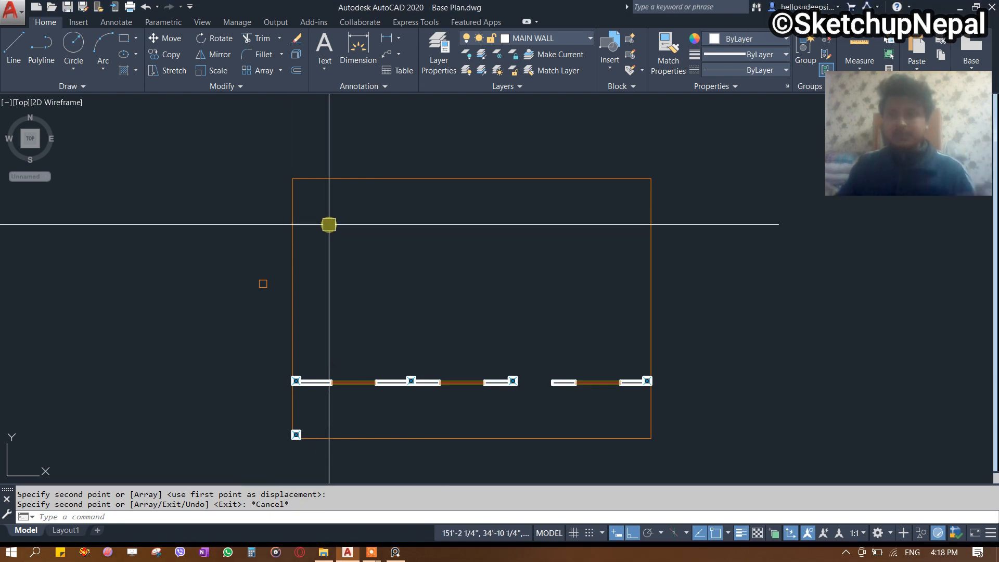
scroll(345, 325, "up", 2)
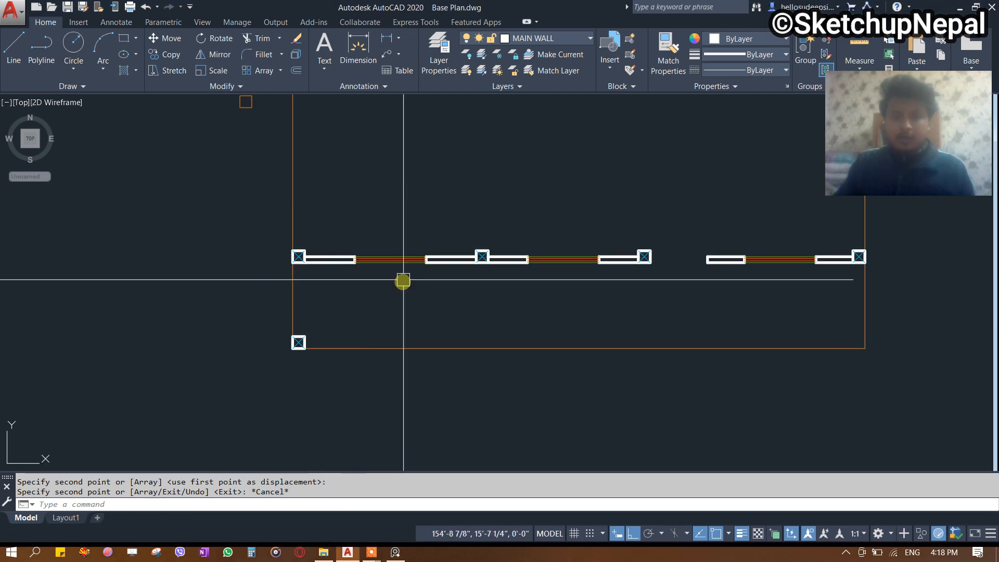
middle_click_drag(372, 274, 224, 311)
scroll(558, 295, "up", 2)
scroll(452, 321, "down", 6)
middle_click_drag(295, 322, 707, 320)
scroll(707, 316, "up", 2)
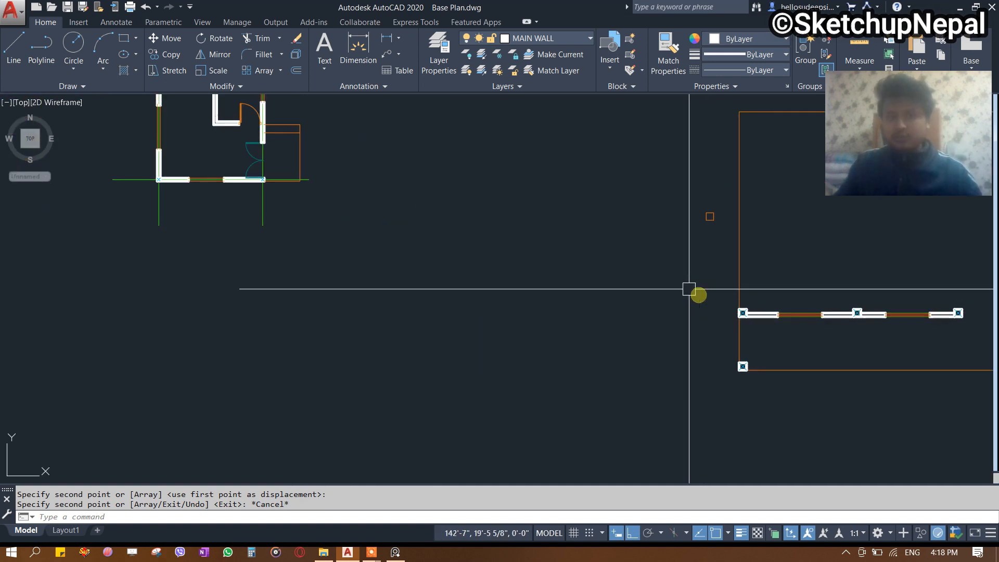
middle_click_drag(225, 211, 339, 321)
scroll(338, 321, "up", 2)
Copy the double door from the earlier plan to above the 4' door opening, using its frame's outer corner as base point.
left_click(377, 246)
scroll(399, 229, "up", 3)
type("co")
key("Return")
scroll(416, 385, "up", 6)
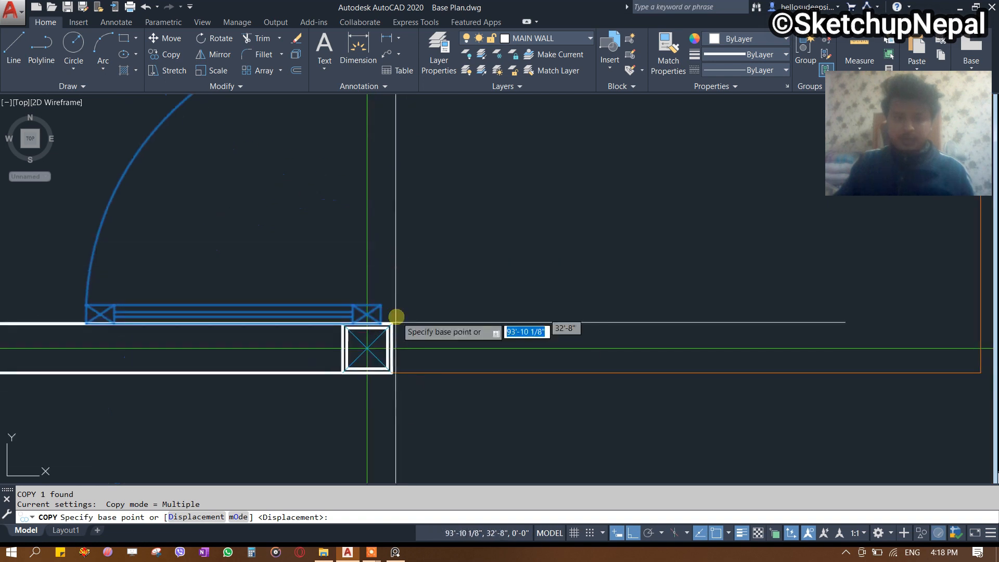
scroll(383, 331, "up", 4)
left_click(374, 316)
scroll(359, 307, "down", 10)
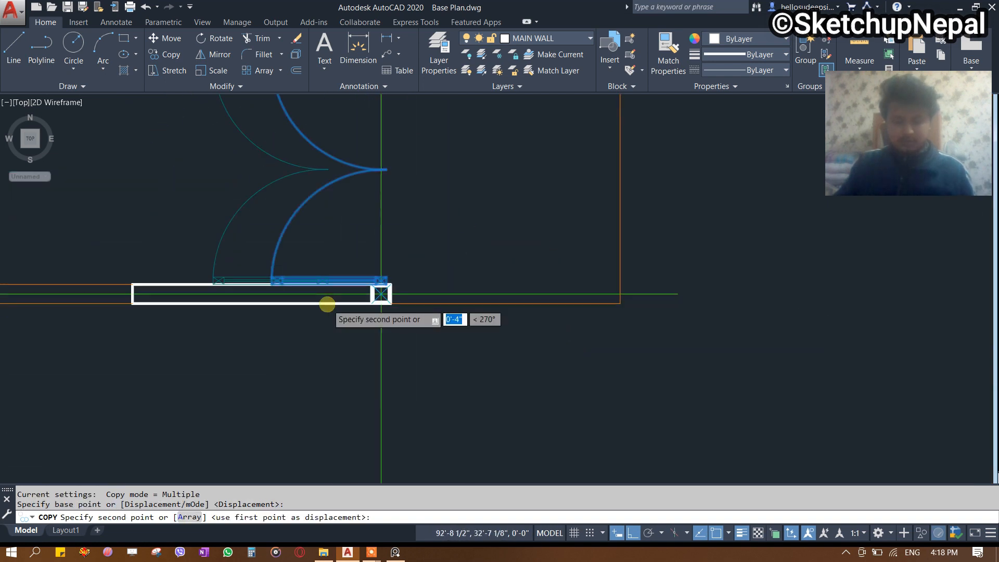
key("F8")
scroll(619, 364, "up", 4)
scroll(623, 381, "up", 6)
left_click(478, 229)
key("Escape")
Rotate the copied double door about the meeting point of its leaves so both leaves stand perpendicular to the wall.
left_click_drag(484, 219, 460, 240)
middle_click_drag(507, 175, 478, 243)
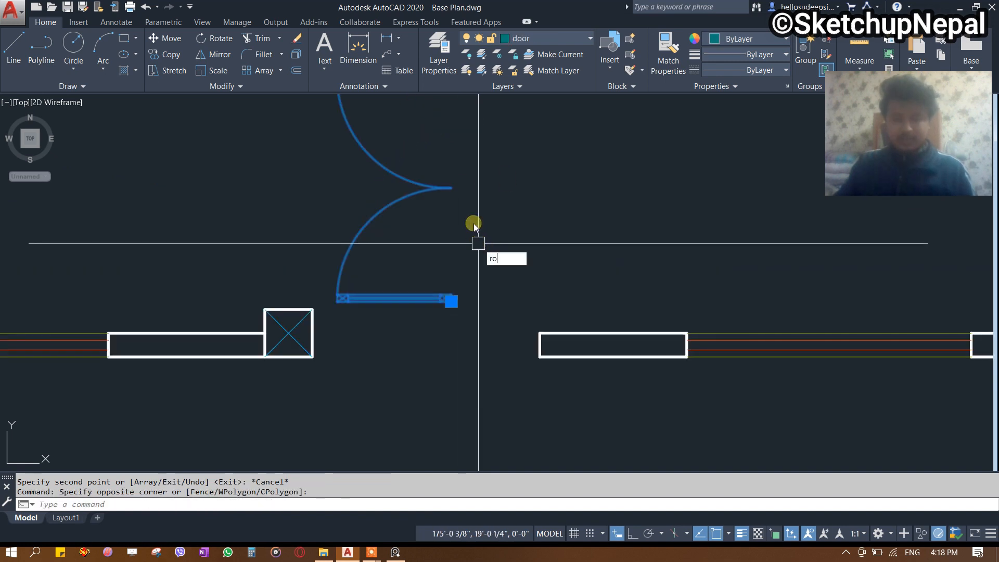
type("ro")
key("Return")
left_click(452, 183)
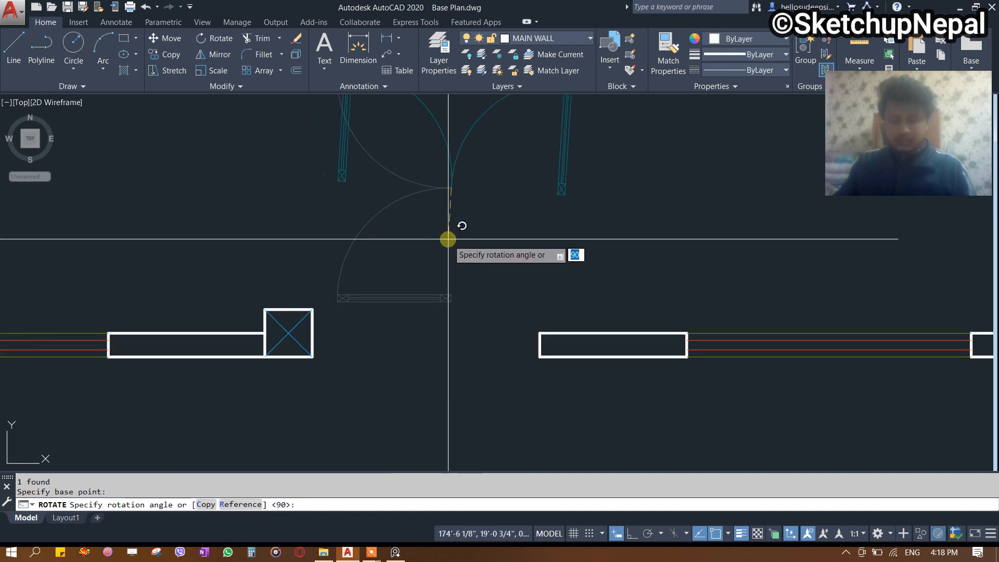
key("F8")
left_click(457, 332)
Move the double door by its lower-left frame corner to the third column's lower-right corner so it fills the 4' opening.
left_click(454, 160)
left_click(442, 215)
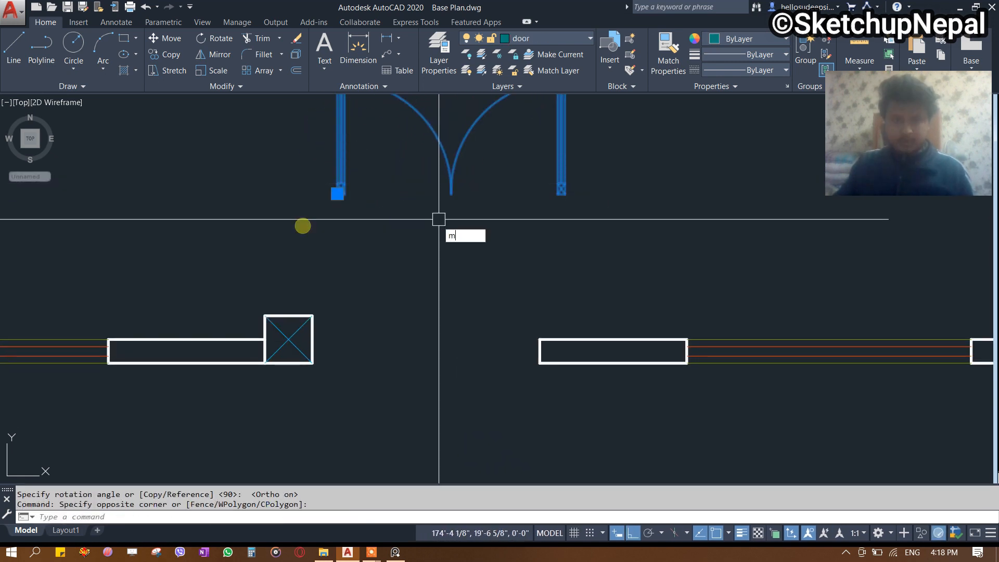
type("m")
key("Return")
scroll(342, 206, "up", 6)
left_click(334, 151)
scroll(518, 116, "down", 6)
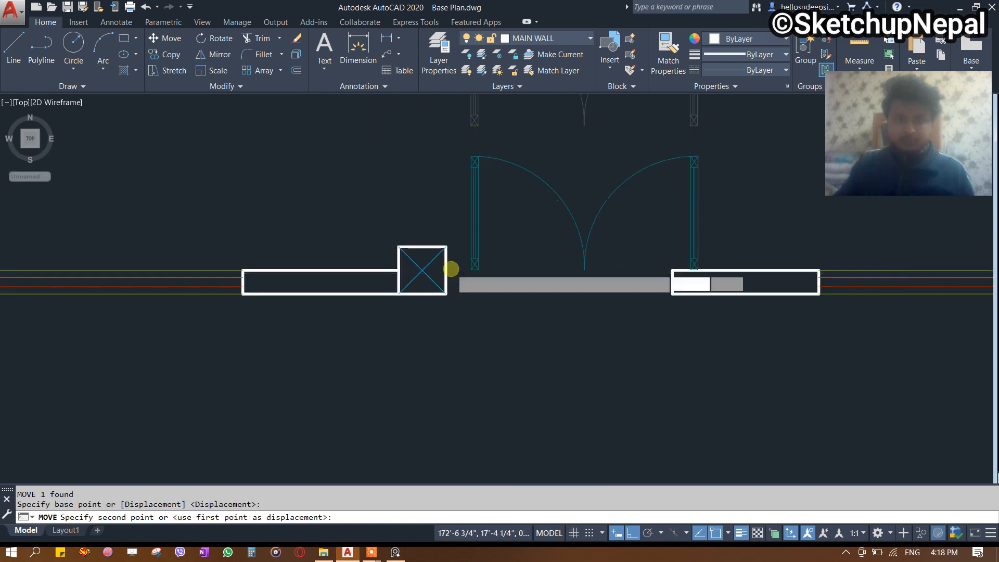
scroll(450, 269, "up", 5)
left_click(430, 364)
scroll(432, 361, "down", 3)
mouse_move(433, 361)
middle_mouse_down()
mouse_move(503, 331)
mouse_move(448, 329)
middle_mouse_up()
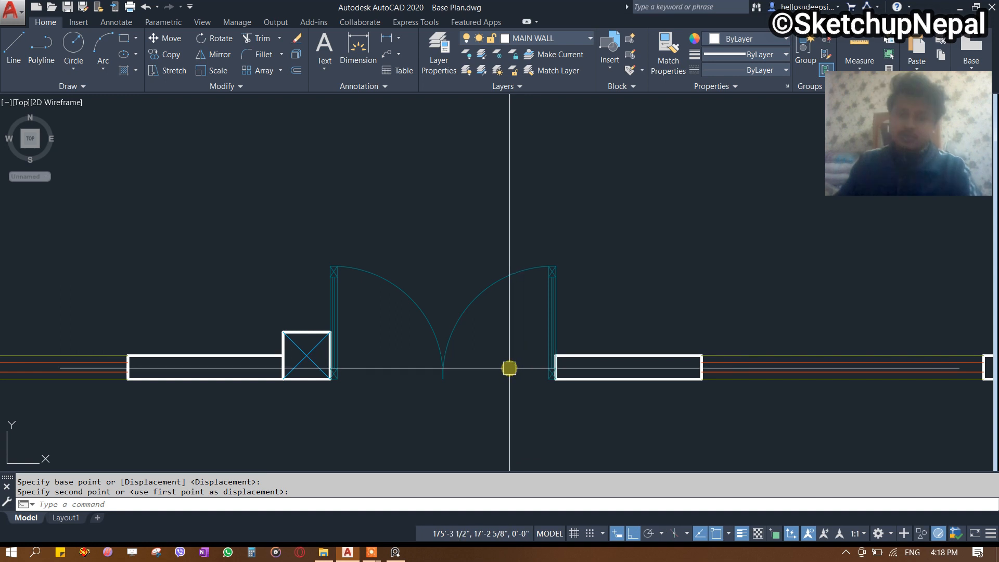
Check the reference image for the columns along the outer edge of the lower passage.
scroll(509, 367, "down", 6)
middle_click_drag(266, 322, 267, 357)
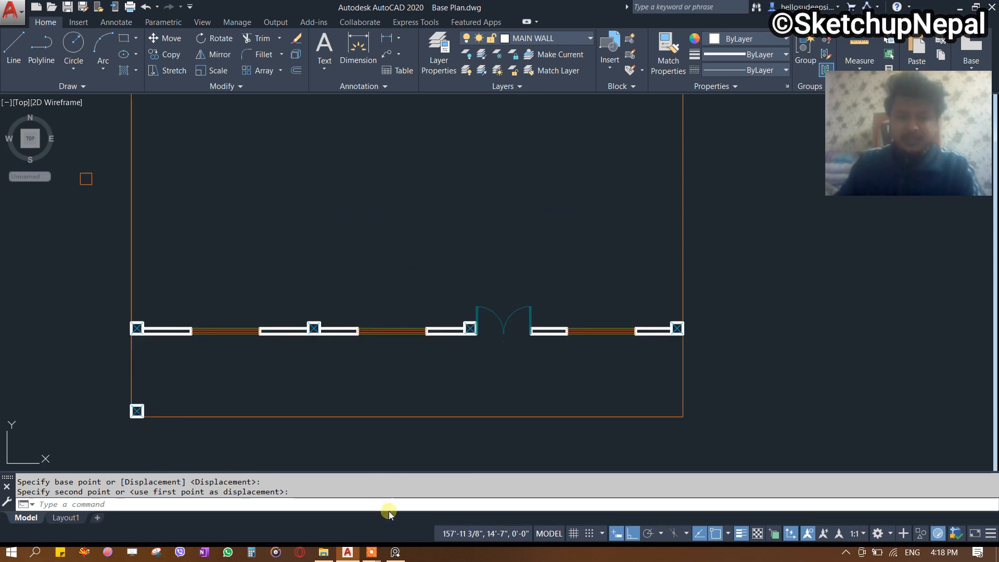
mouse_move(395, 551)
left_click(398, 468)
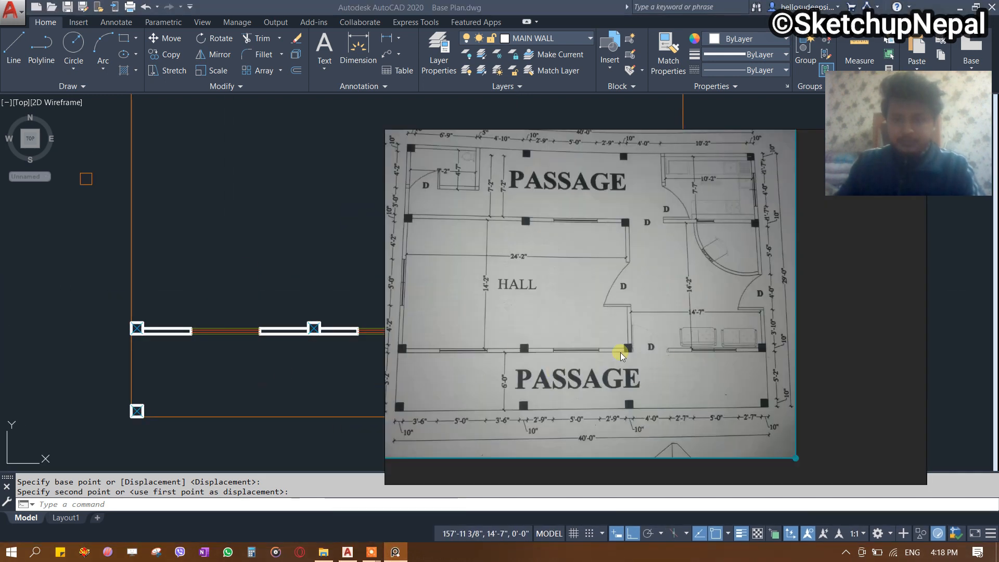
middle_click_drag(584, 401, 693, 365)
scroll(572, 364, "up", 2)
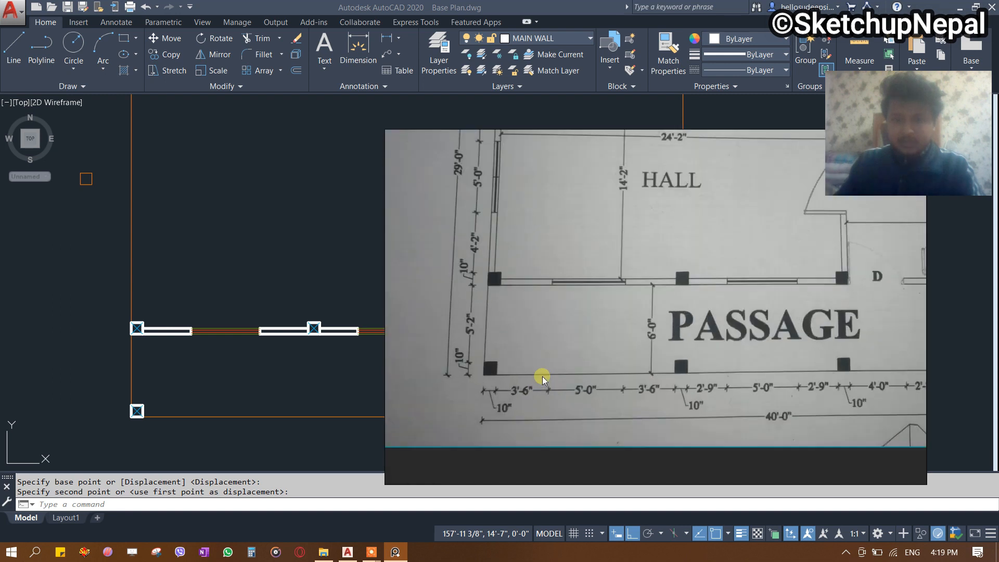
scroll(509, 374, "down", 1)
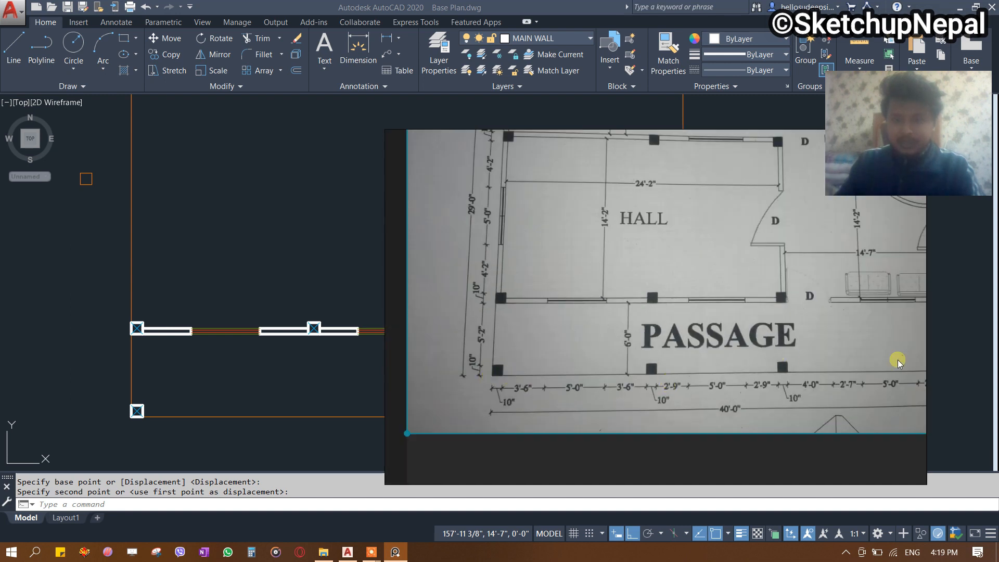
middle_click_drag(858, 362, 738, 359)
scroll(738, 358, "down", 1)
left_click(285, 255)
Copy the second, third and fourth wall columns down to the passage's outer edge, from the first column's lower-right corner to the matching corner below.
middle_click_drag(309, 348, 355, 279)
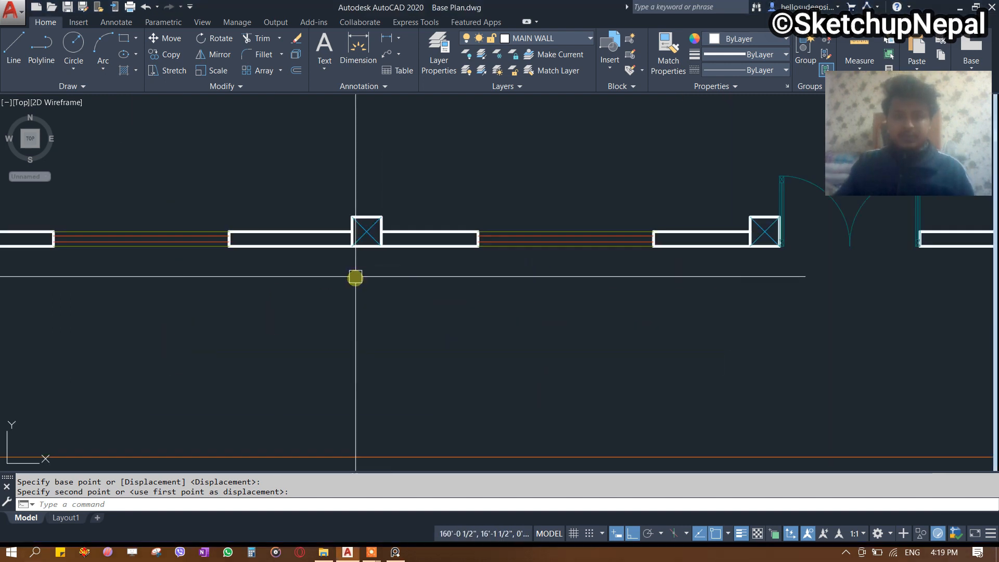
scroll(355, 279, "up", 4)
left_click(363, 237)
middle_click_drag(364, 239, 138, 250)
left_click(542, 245)
scroll(558, 268, "down", 6)
scroll(610, 275, "up", 4)
left_click(607, 217)
scroll(686, 217, "down", 4)
scroll(467, 223, "up", 3)
type("co")
key("Return")
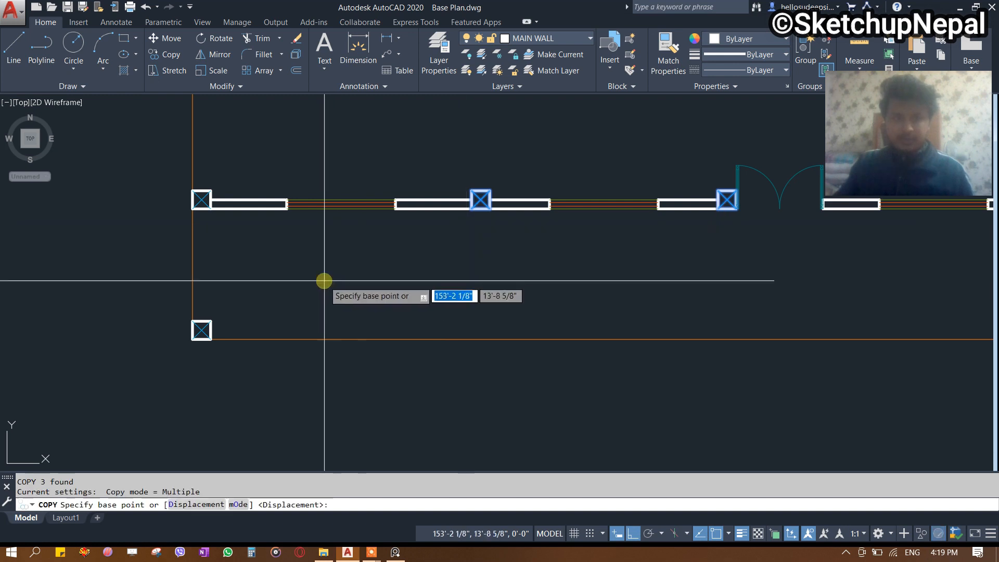
scroll(208, 221, "up", 2)
left_click(201, 191)
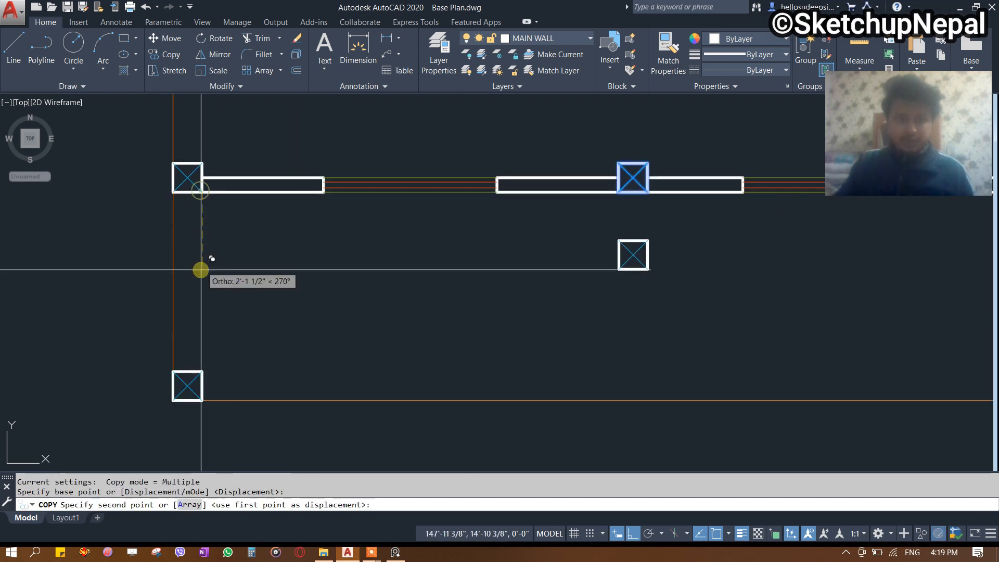
left_click(202, 400)
key("Escape")
scroll(471, 328, "down", 4)
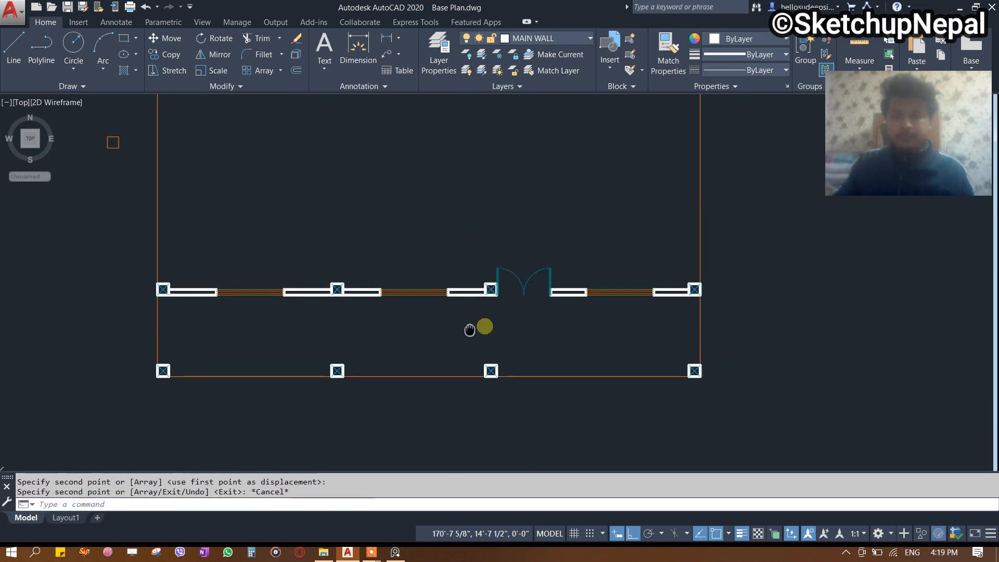
Add a multiline text reading PASSAGE in the lower passage between the second and third columns.
scroll(499, 307, "down", 5)
scroll(634, 309, "up", 4)
middle_click_drag(432, 306, 489, 312)
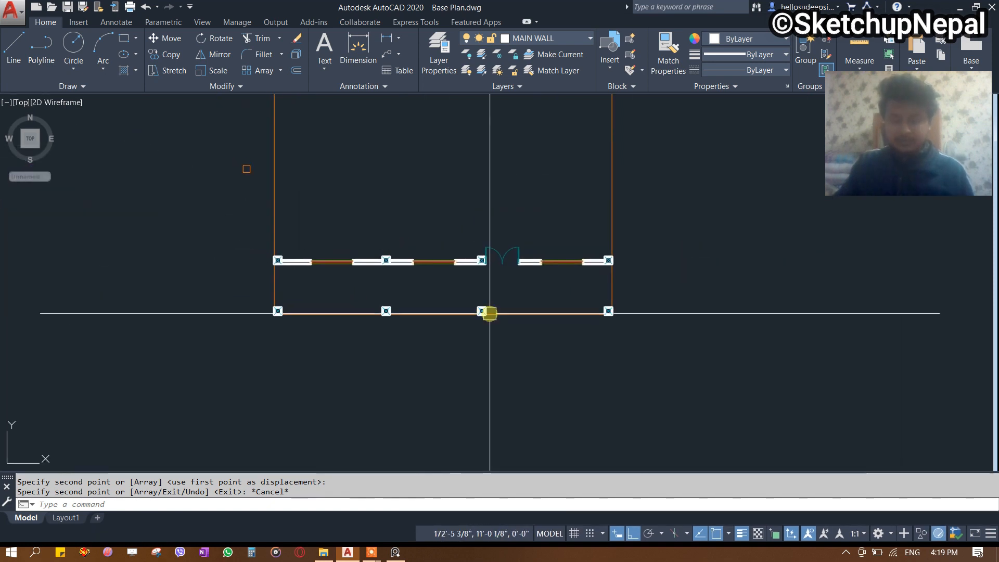
scroll(480, 301, "up", 2)
type("t")
key("Return")
scroll(426, 270, "up", 3)
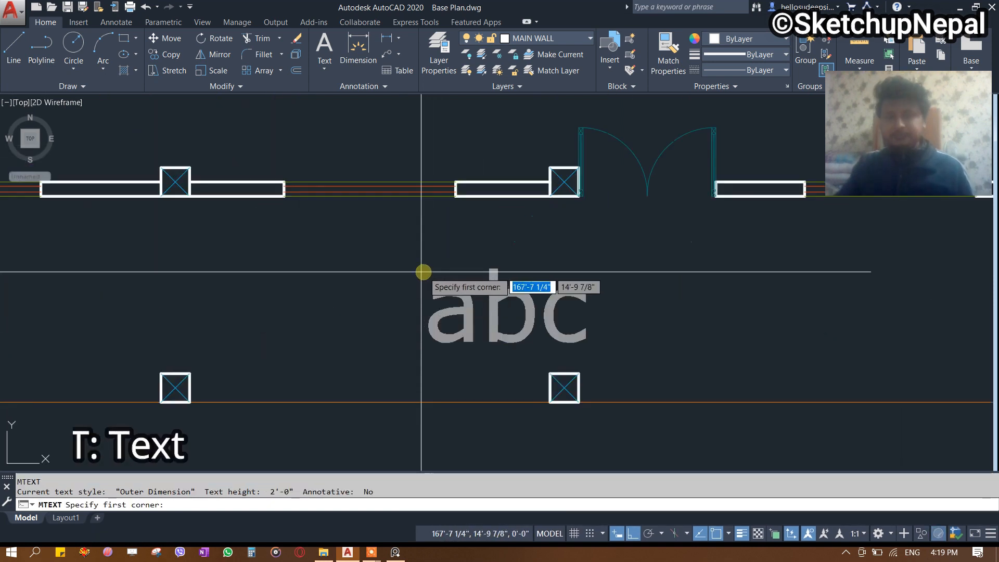
left_click(210, 242)
left_click(654, 321)
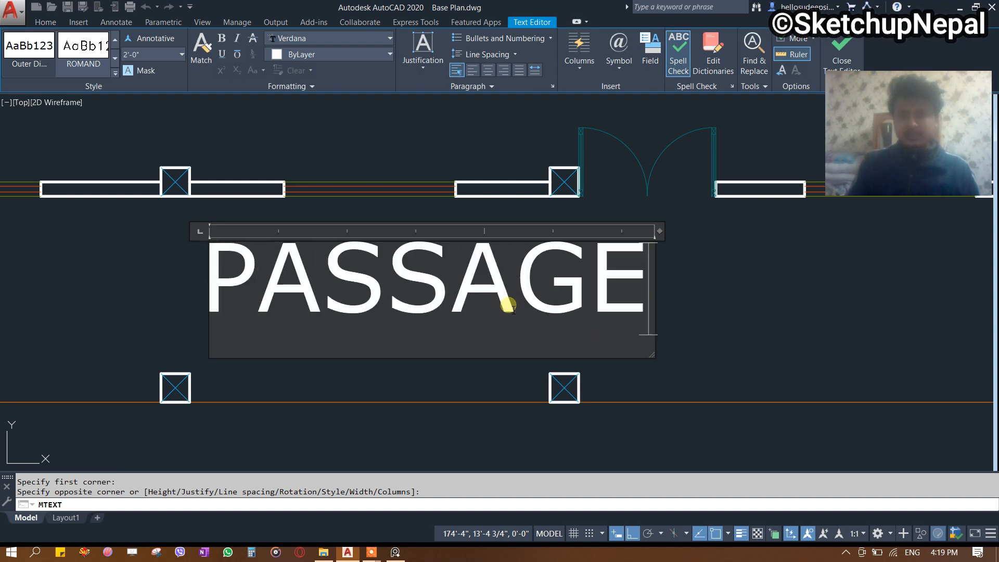
Set the whole PASSAGE text's height to 13 inches and finish editing it.
key("ctrl+a")
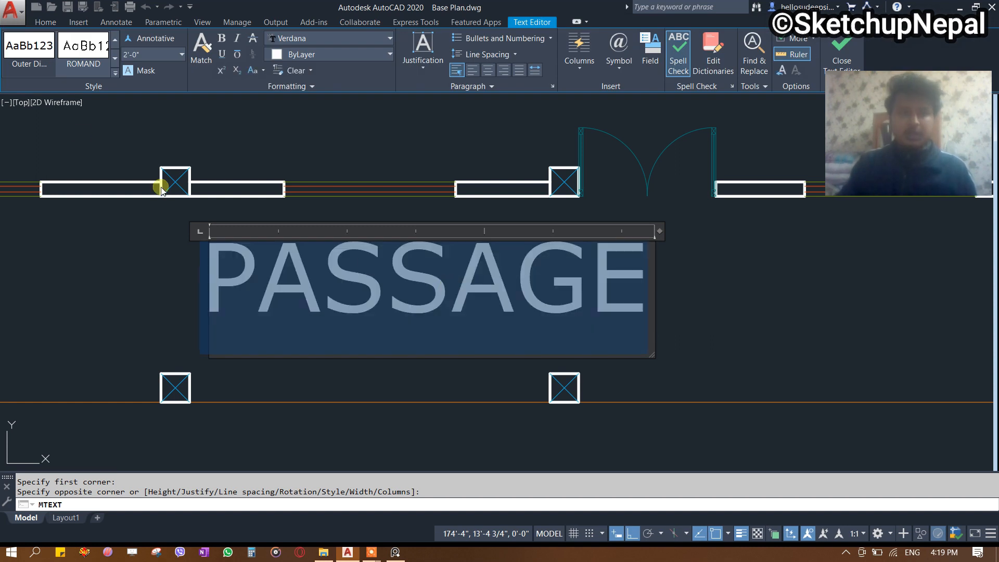
left_click(158, 55)
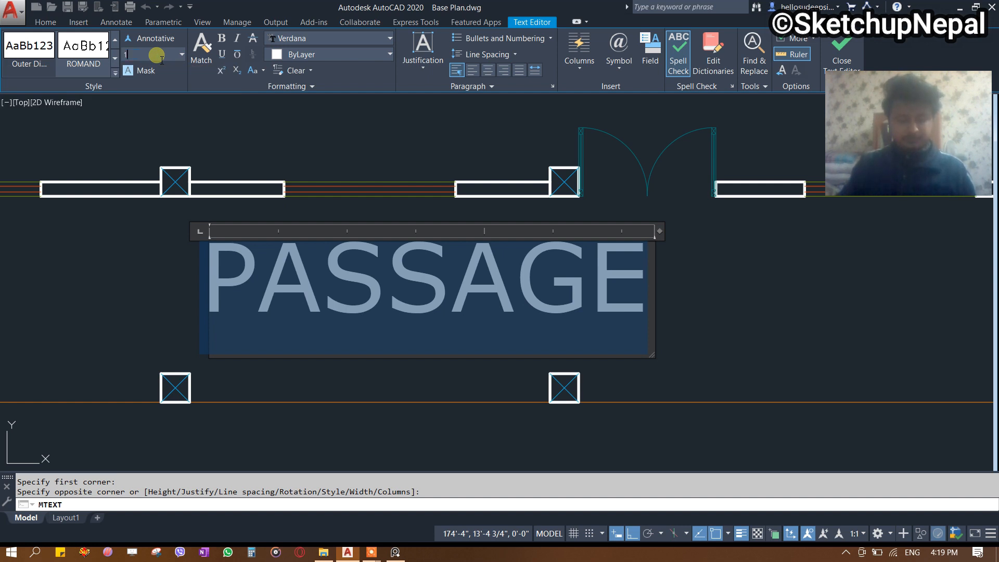
type("13")
key("Return")
left_click(486, 367)
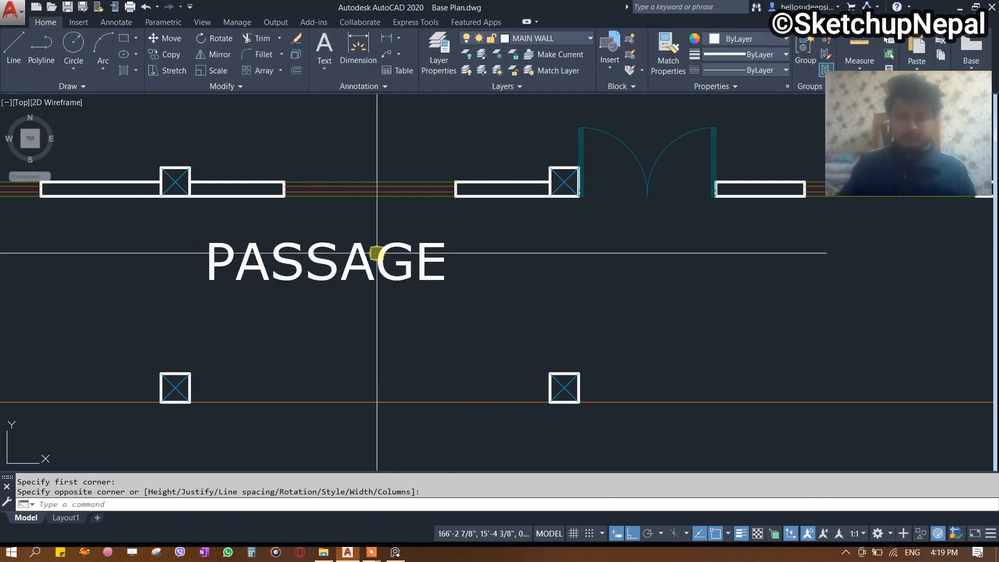
Move the PASSAGE text so it sits midway between the second and third columns inside the passage.
scroll(379, 255, "down", 4)
left_click(379, 256)
type("m")
key("Return")
left_click(440, 364)
left_click(484, 380)
scroll(406, 259, "up", 2)
left_click(401, 249)
type("m")
key("Return")
left_click(390, 143)
left_click(388, 154)
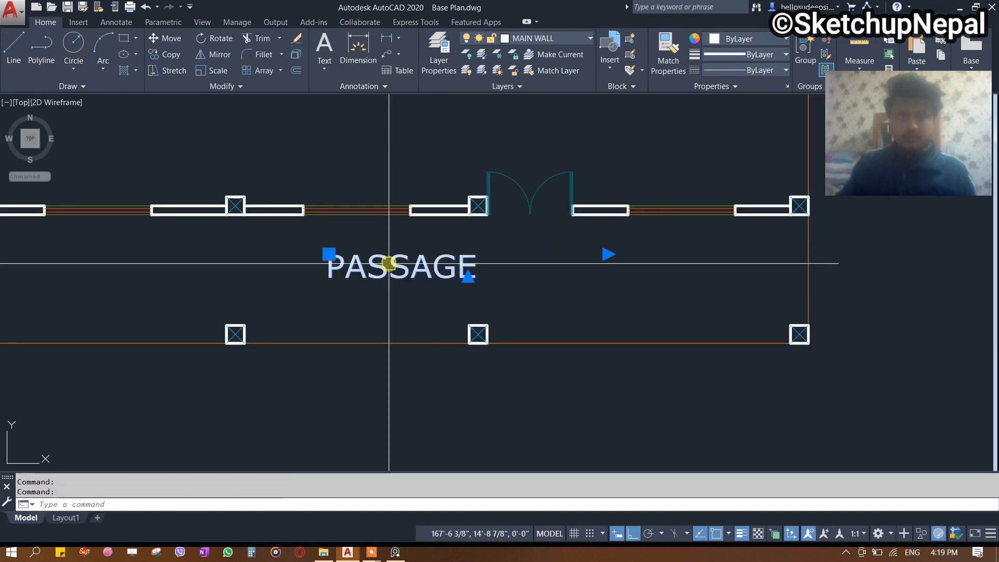
Set the PASSAGE text's height to 9 inches.
double_click(386, 270)
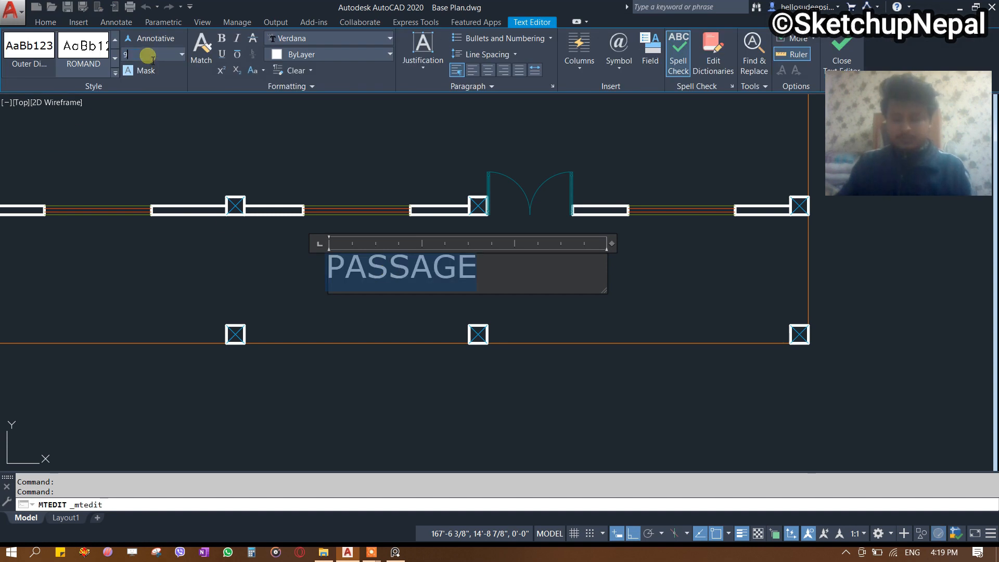
key("Return")
left_click(390, 159)
left_click(392, 277)
Move the PASSAGE text slightly down toward the middle of the passage's depth.
left_click(361, 245)
middle_click_drag(402, 230, 424, 246)
type("m")
key("Return")
left_click(404, 162)
left_click(391, 302)
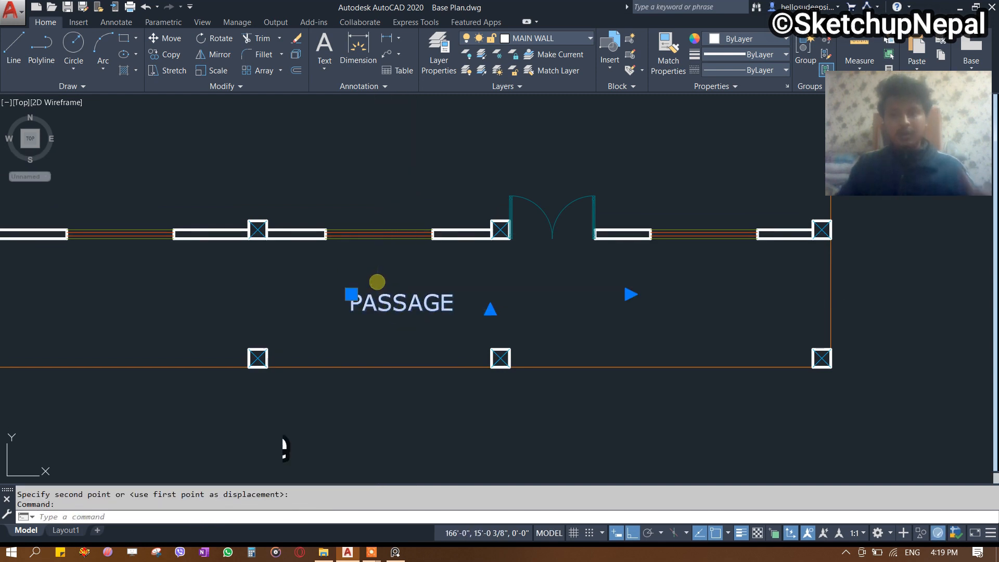
Reduce the PASSAGE text's height through its object properties, then close the properties.
key("ctrl+1")
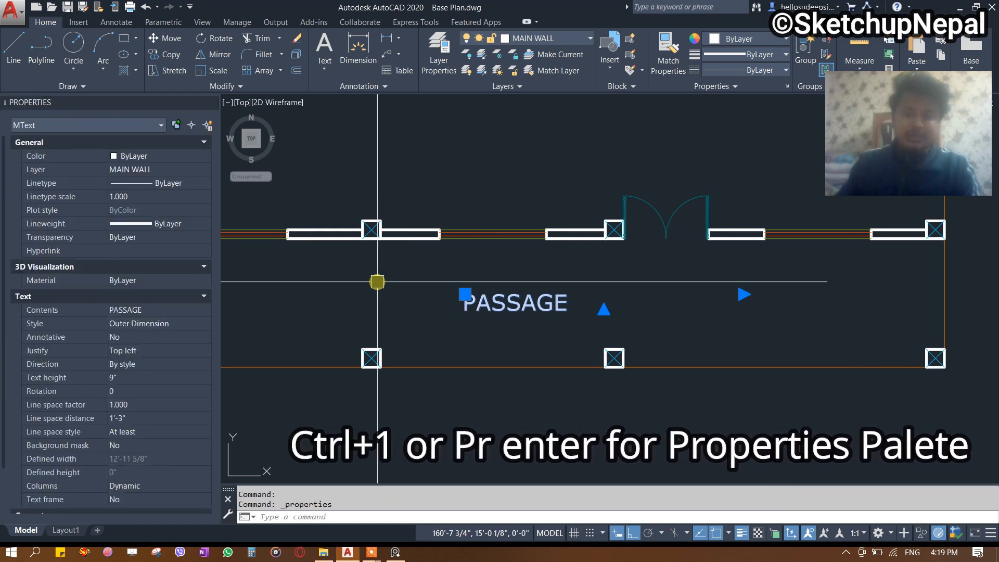
left_click(137, 377)
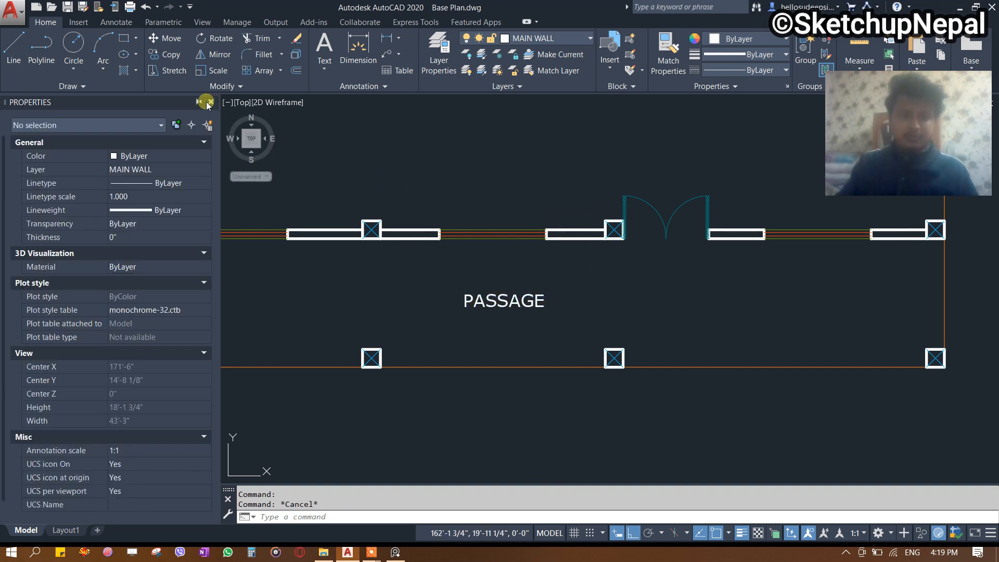
left_click(211, 102)
mouse_move(497, 274)
middle_mouse_down()
mouse_move(555, 374)
mouse_move(577, 324)
middle_mouse_up()
mouse_move(372, 553)
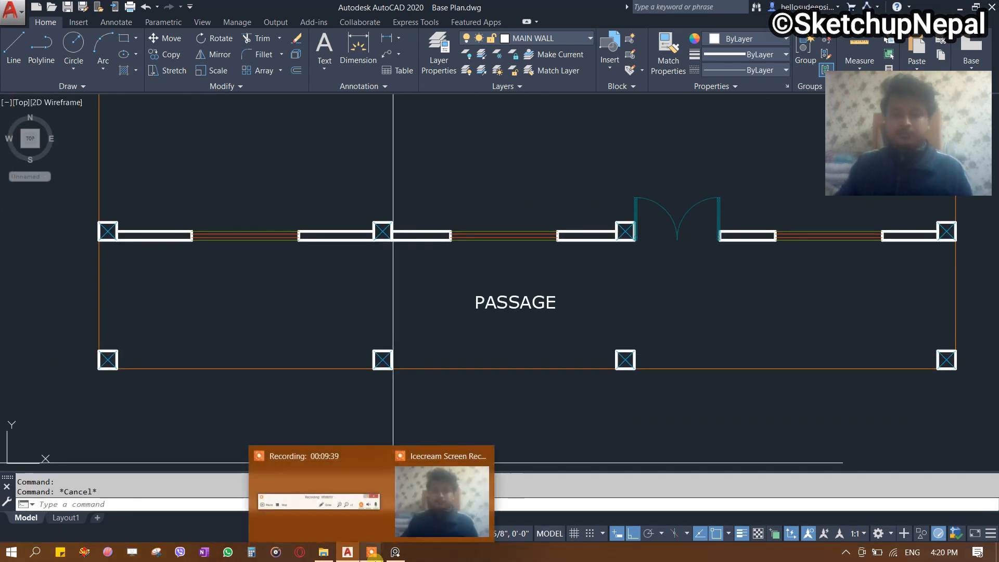
left_click(343, 470)
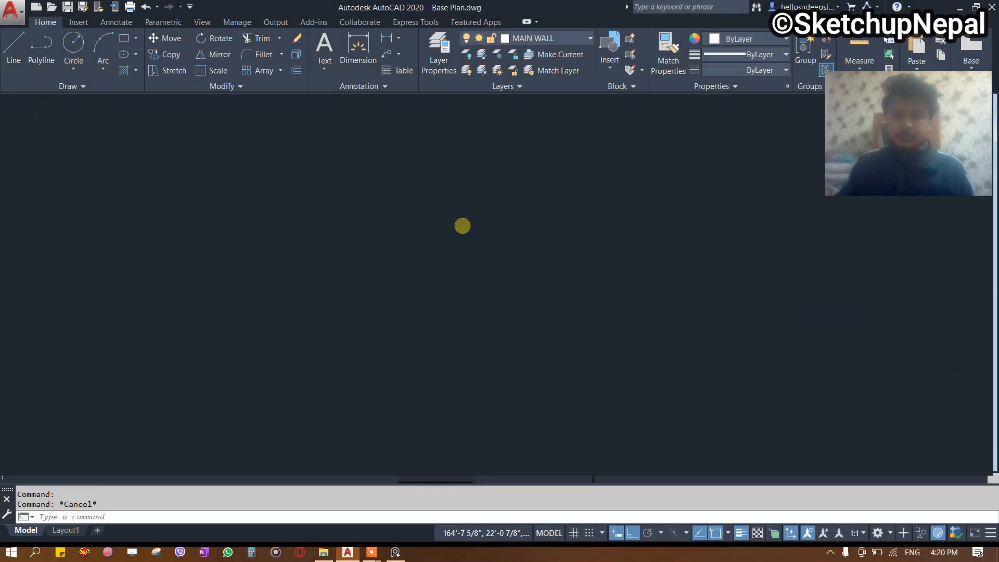
Check the reference image for the hall's side wall, window and the upper passage dimensions.
mouse_move(365, 556)
left_click(396, 551)
scroll(554, 320, "up", 3)
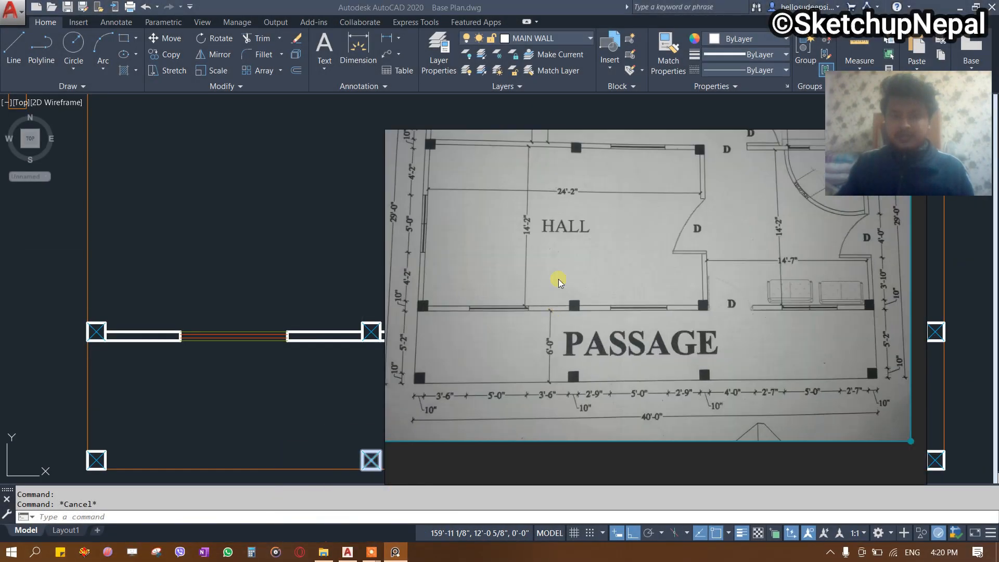
left_click_drag(493, 342, 544, 432)
scroll(522, 306, "down", 1)
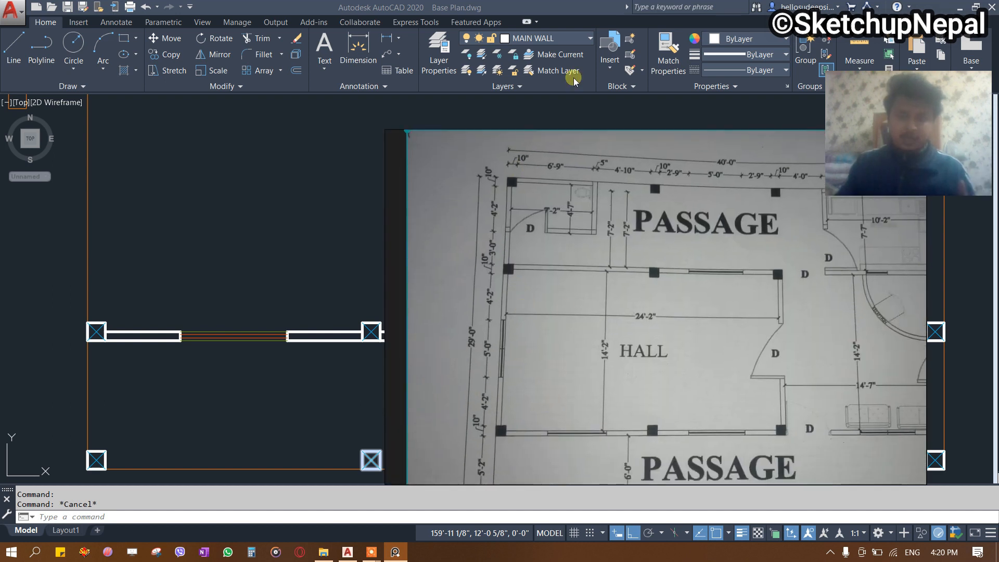
Review the hall's side wall dimensions in the reference image and erase the left boundary line of the plan outline.
scroll(521, 344, "up", 4)
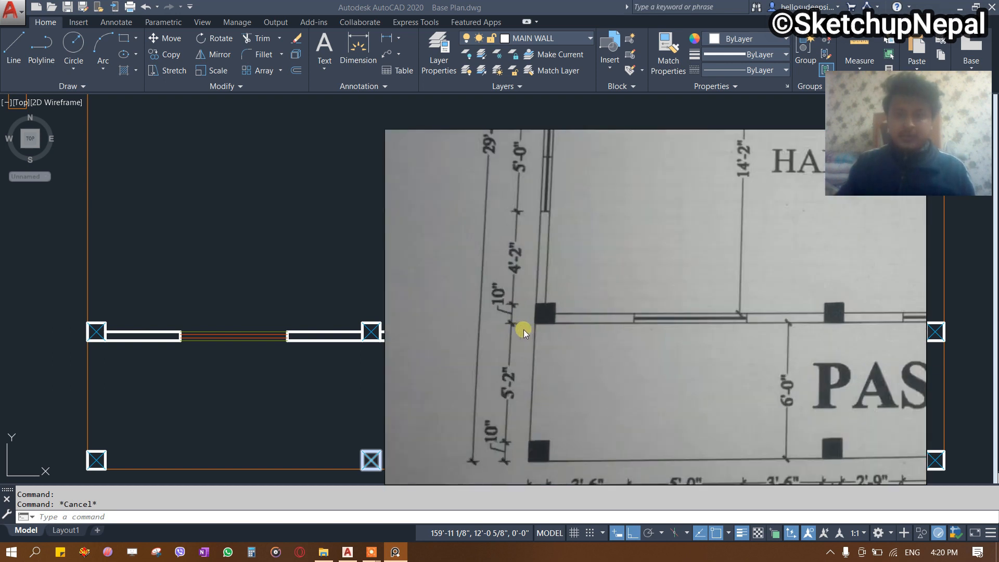
scroll(543, 298, "up", 3)
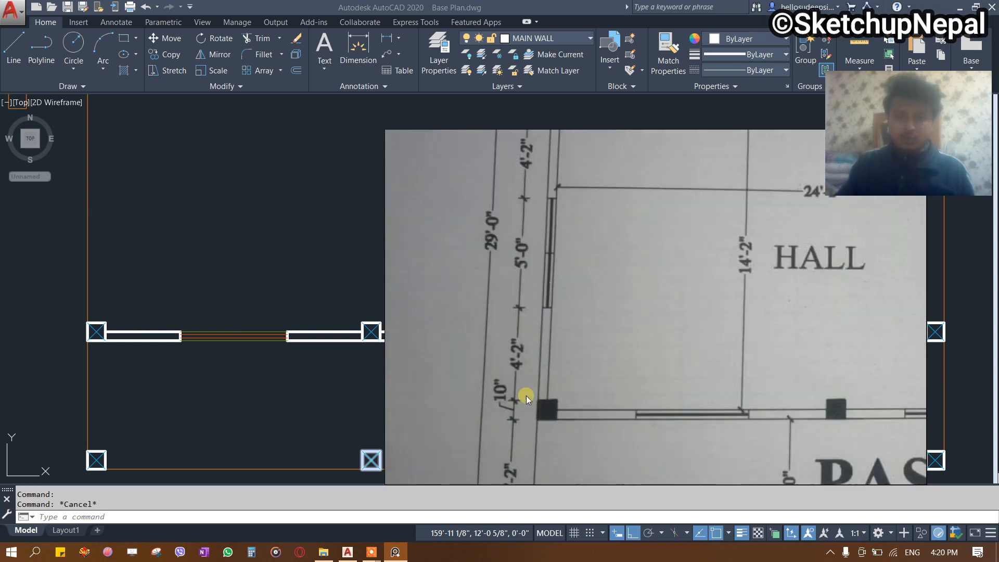
scroll(525, 395, "up", 2)
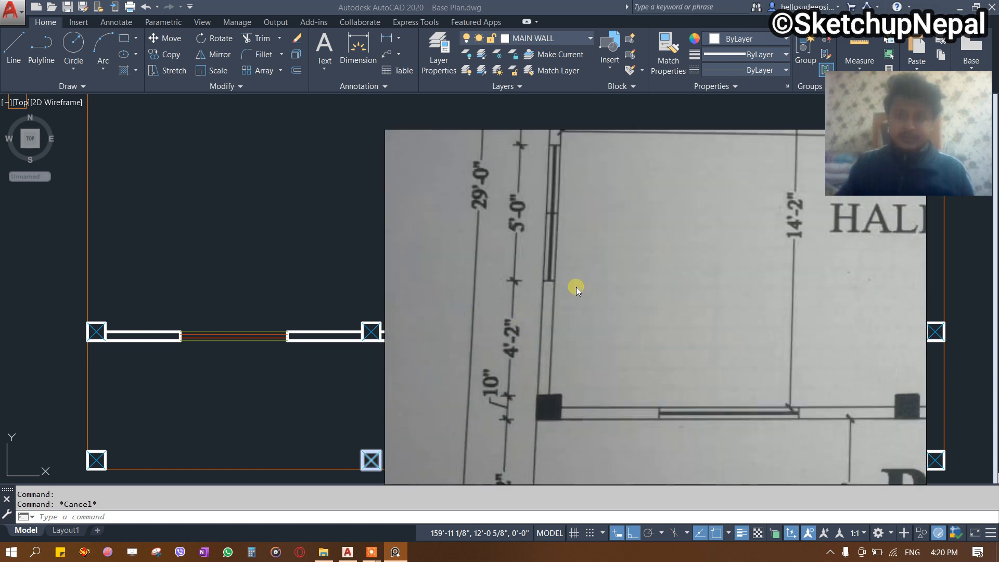
left_click(8, 254)
middle_click_drag(83, 278, 288, 320)
left_click(338, 259)
left_click(274, 259)
scroll(274, 259, "down", 4)
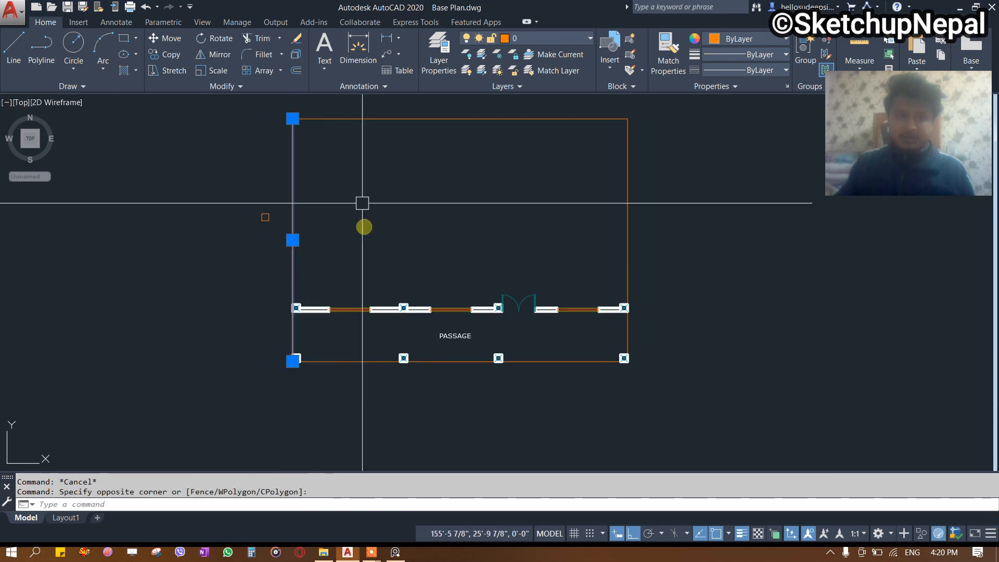
key("Delete")
Draw the hall's left wall segment from the corner column, 4'2" long and 5" wide, and close it back down to the column.
scroll(305, 315, "up", 4)
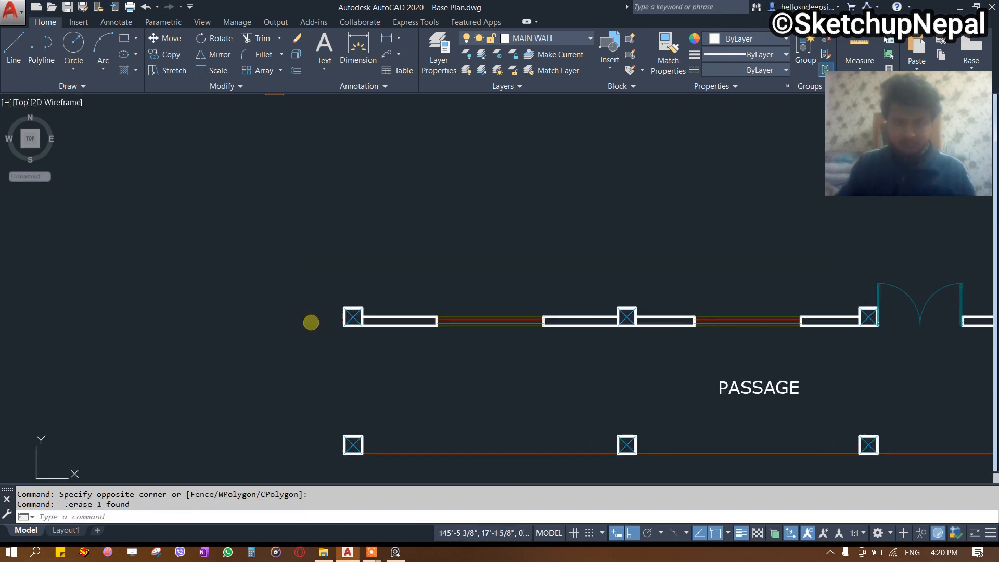
type("L")
key("Return")
left_click(344, 302)
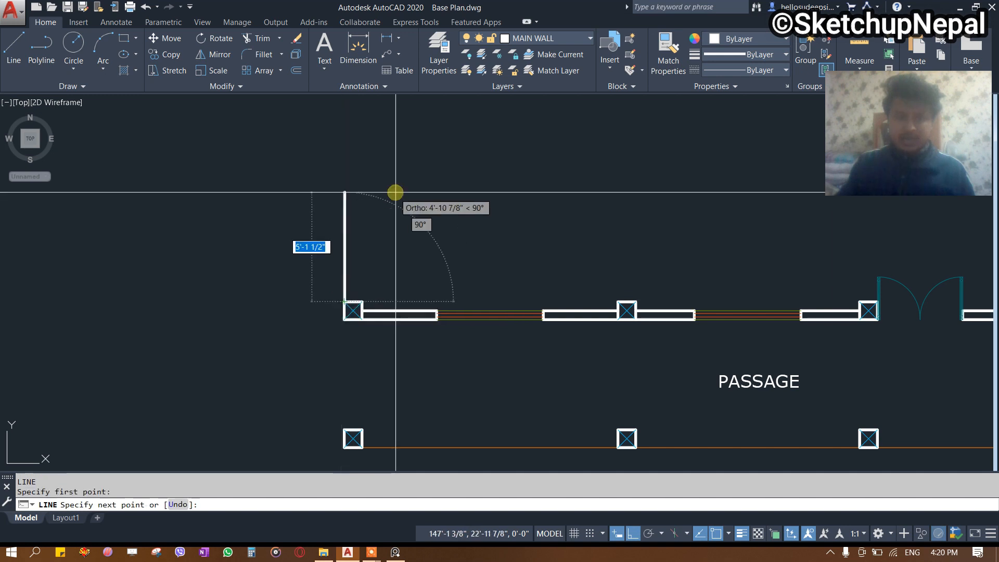
type("4'2")
key("Return")
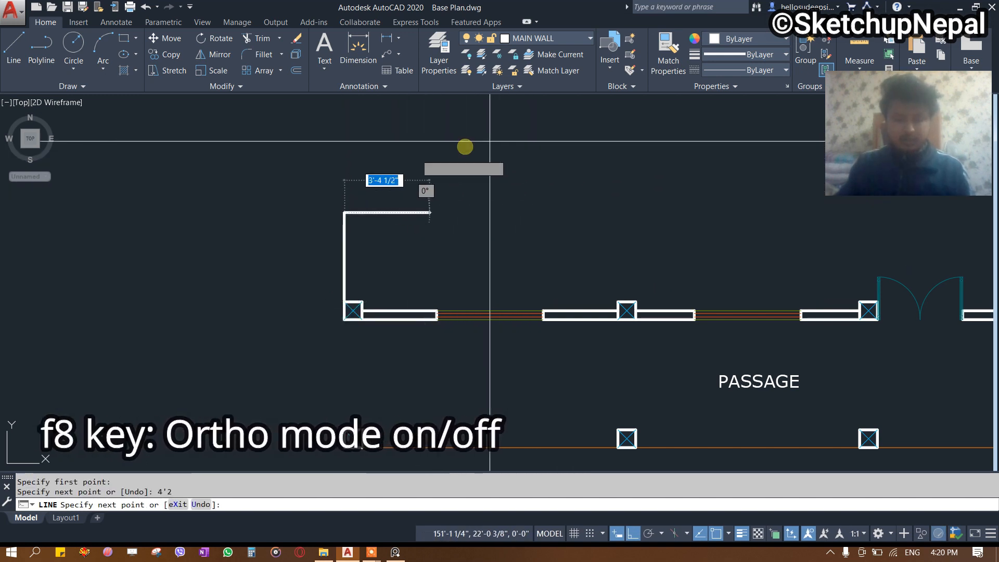
type("5")
key("Return")
scroll(342, 278, "up", 4)
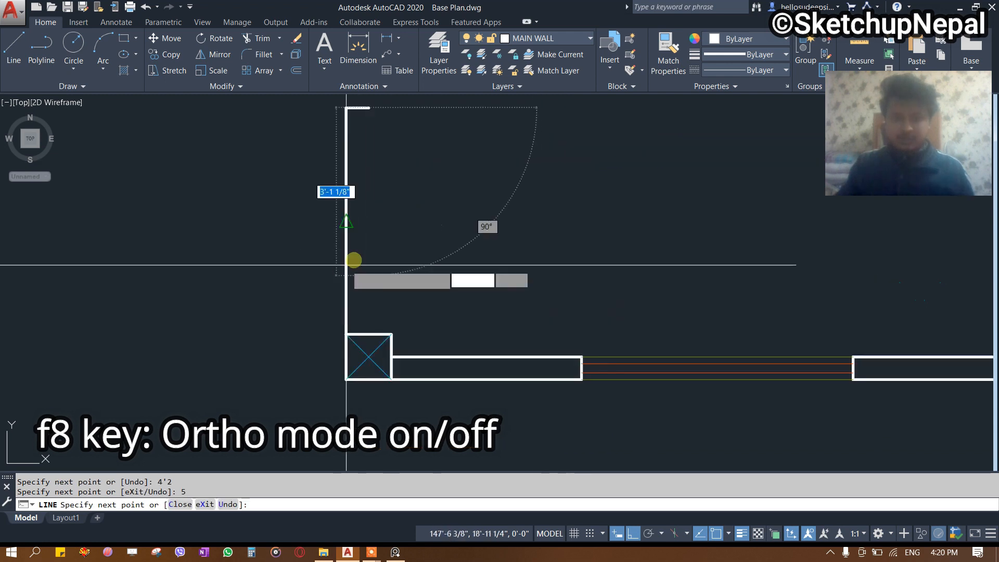
left_click(372, 332)
key("Escape")
middle_click_drag(395, 195, 380, 333)
scroll(333, 263, "down", 3)
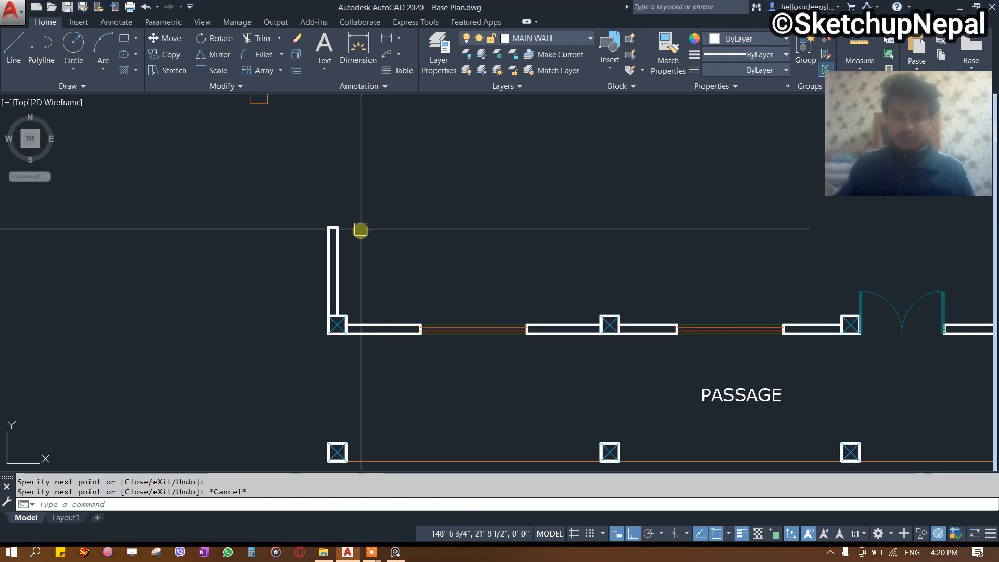
Offset the end line of the left wall segment 5' upward to mark the window opening.
scroll(299, 228, "up", 4)
left_click(335, 235)
middle_click_drag(320, 135, 366, 217)
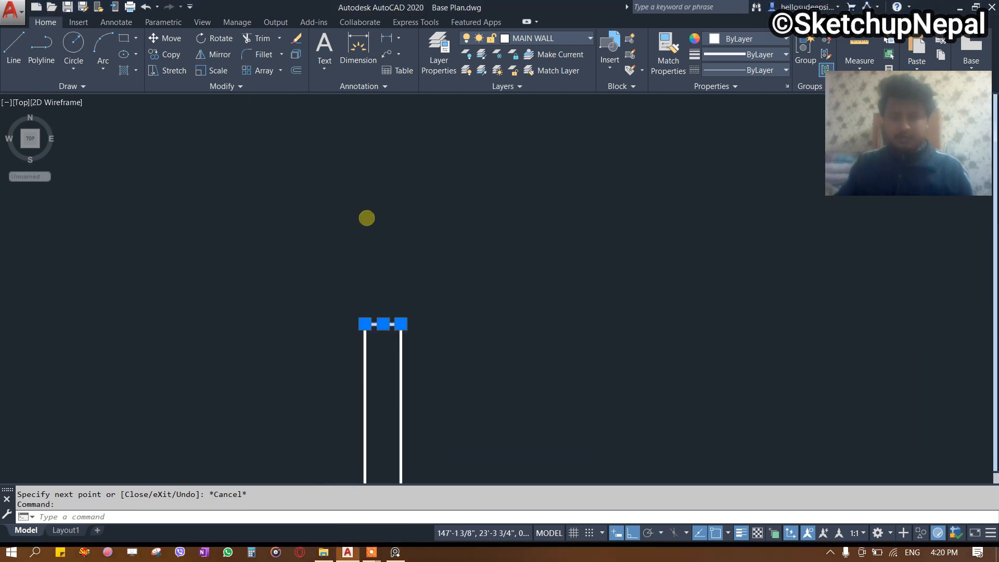
type("o")
key("Return")
key("Return")
scroll(364, 223, "down", 5)
middle_click_drag(392, 218, 410, 305)
left_click(419, 250)
scroll(395, 234, "up", 4)
key("Escape")
middle_click_drag(417, 349, 426, 277)
scroll(423, 283, "down", 3)
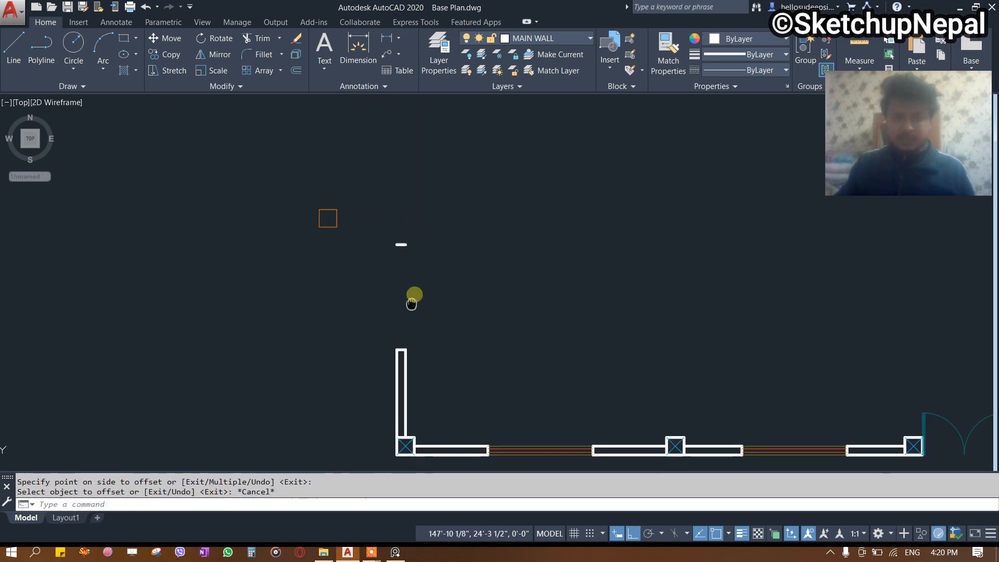
Check the wall length above the window in the reference image and offset the window opening's upper line 4'2" upward.
left_click(395, 552)
scroll(522, 269, "up", 3)
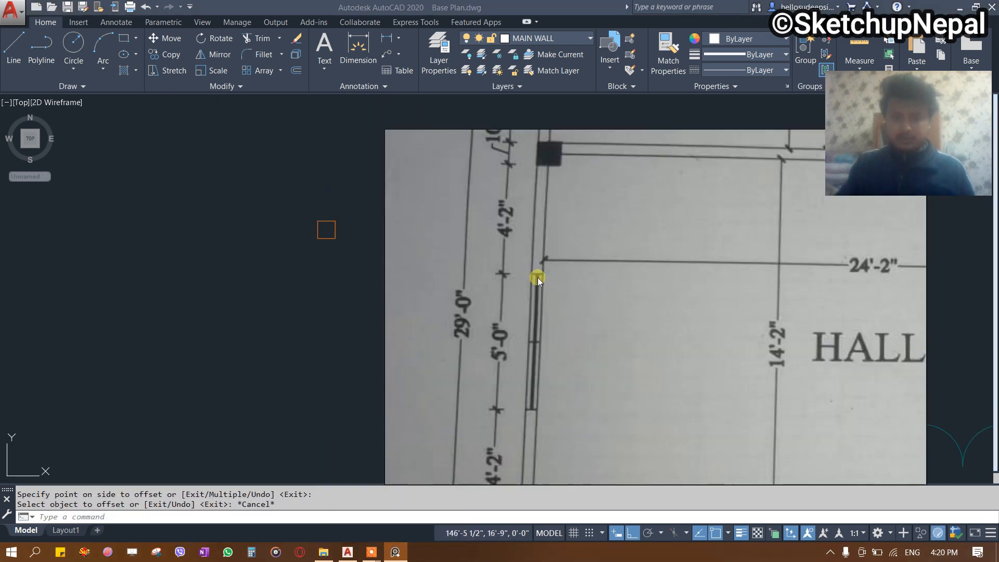
left_click(376, 311)
scroll(438, 257, "up", 4)
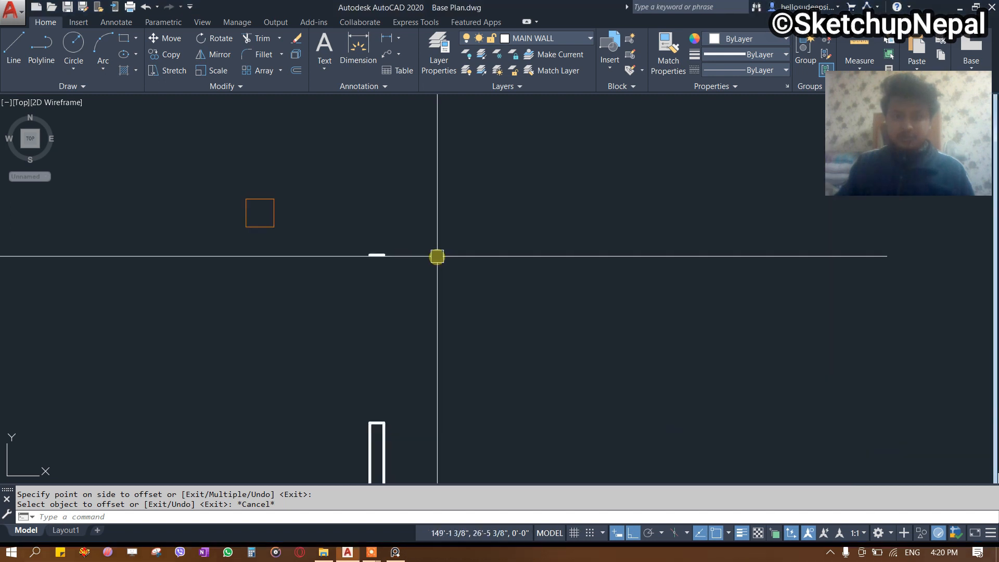
left_click(414, 236)
left_click(327, 320)
type("o")
key("Return")
type("4'")
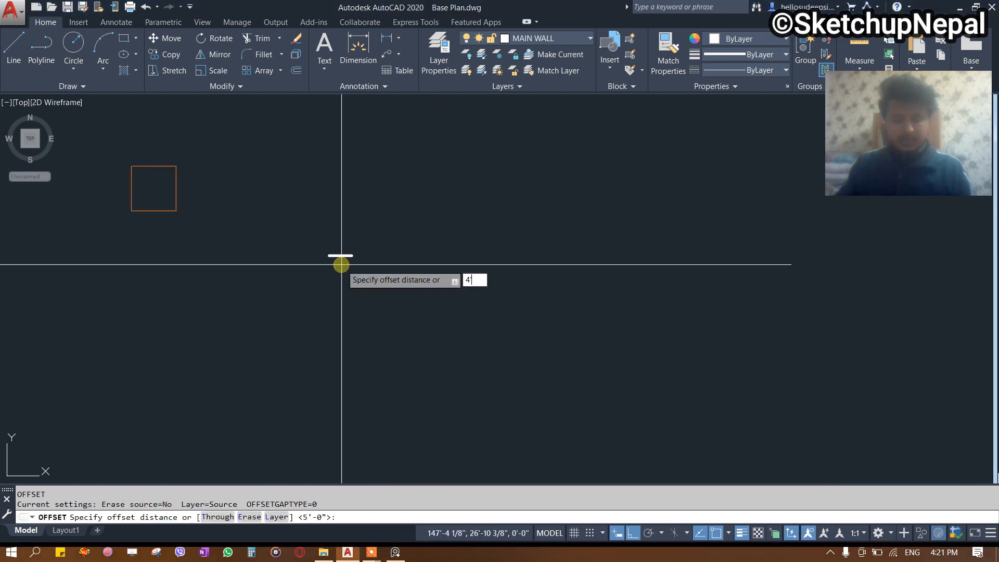
key("Return")
scroll(377, 199, "down", 4)
middle_click_drag(399, 155, 409, 261)
scroll(404, 269, "up", 2)
left_click(403, 267)
key("Escape")
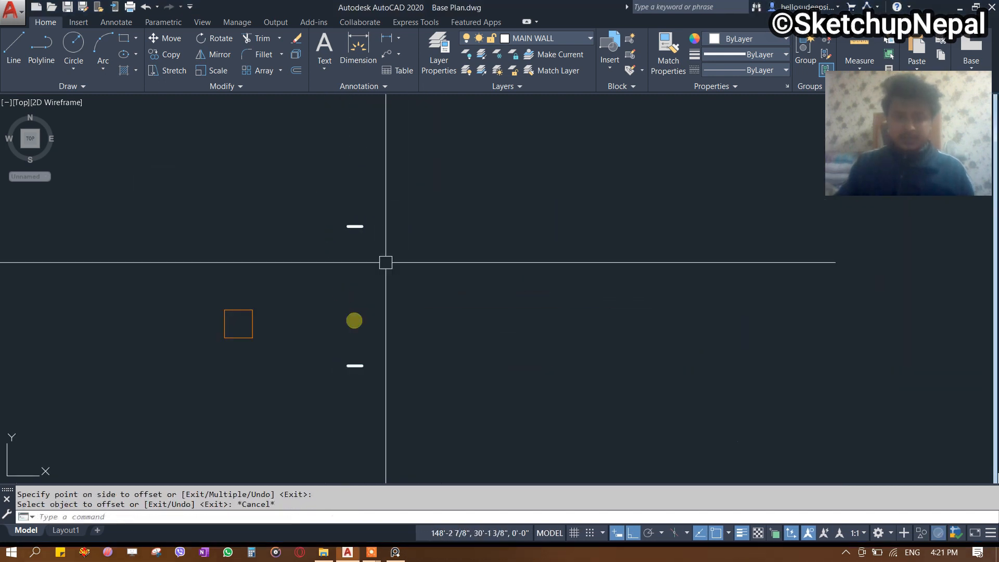
Draw the two vertical lines joining the ends of the offset lines to enclose the upper wall segment.
key("Escape")
middle_click_drag(330, 339, 354, 312)
type("l")
key("Return")
left_click(370, 338)
scroll(374, 247, "up", 4)
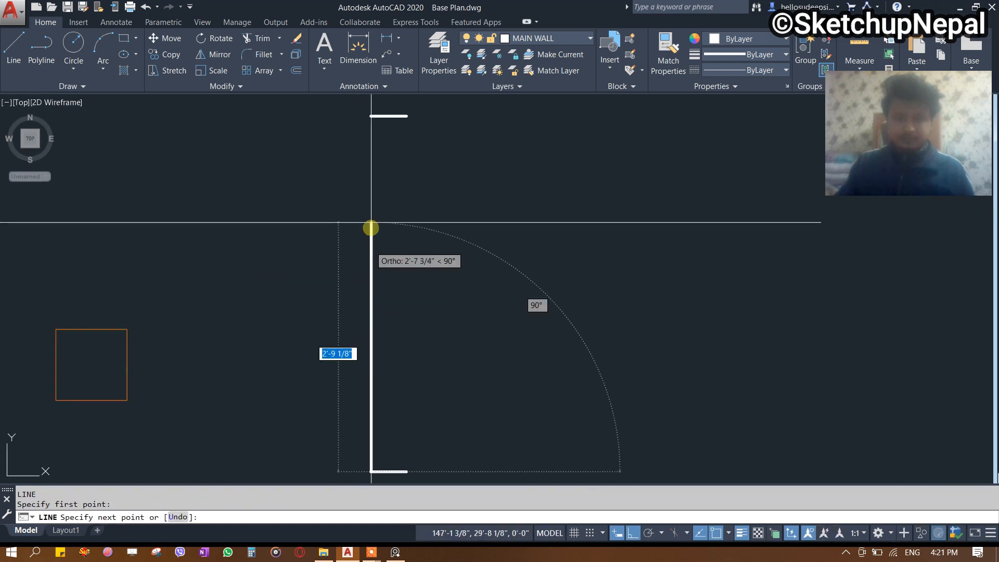
key("Escape")
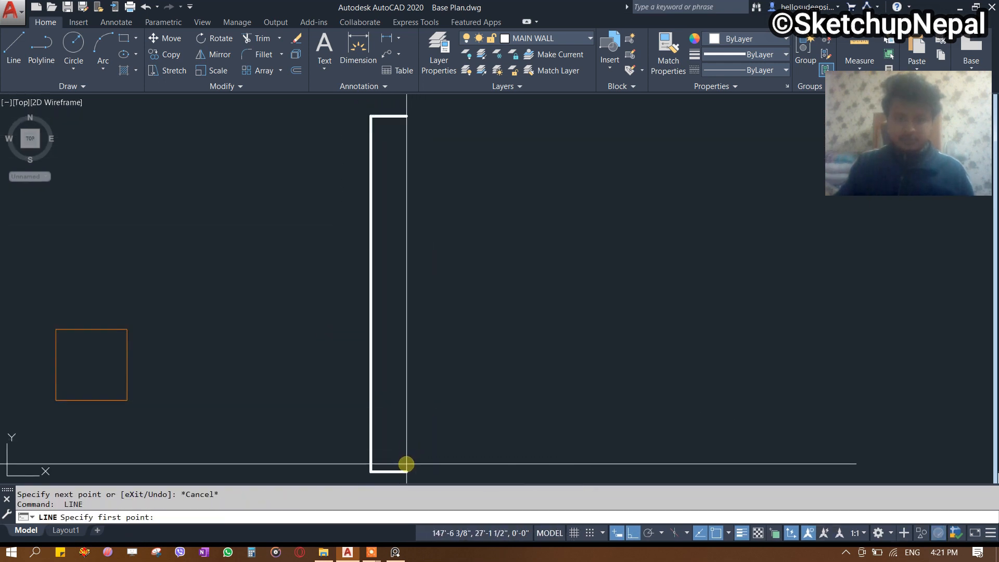
type("l")
key("Return")
left_click(406, 471)
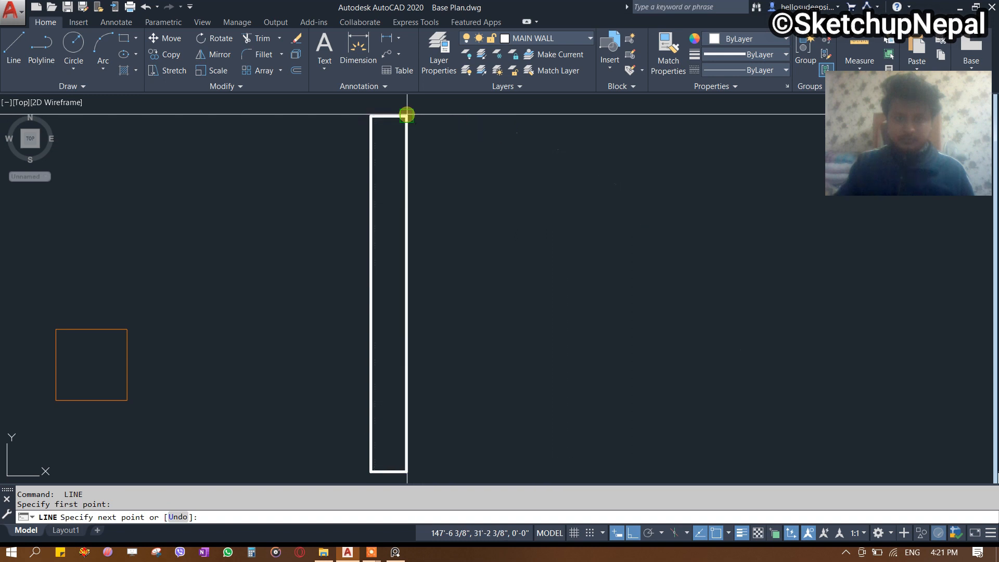
left_click(407, 116)
key("Escape")
Erase the short line closing the upper end of the new wall segment.
left_click(394, 552)
left_click(265, 249)
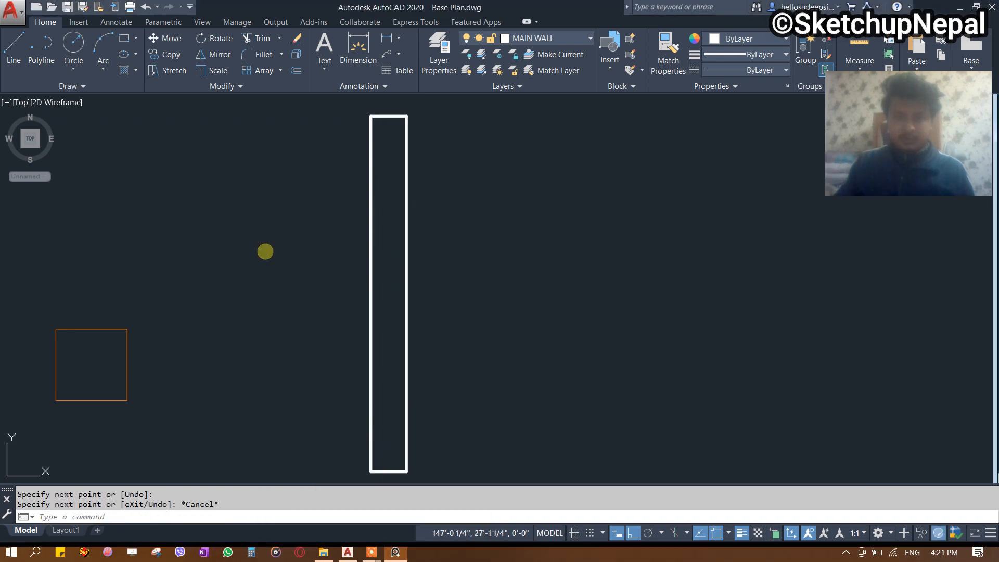
scroll(384, 250, "up", 2)
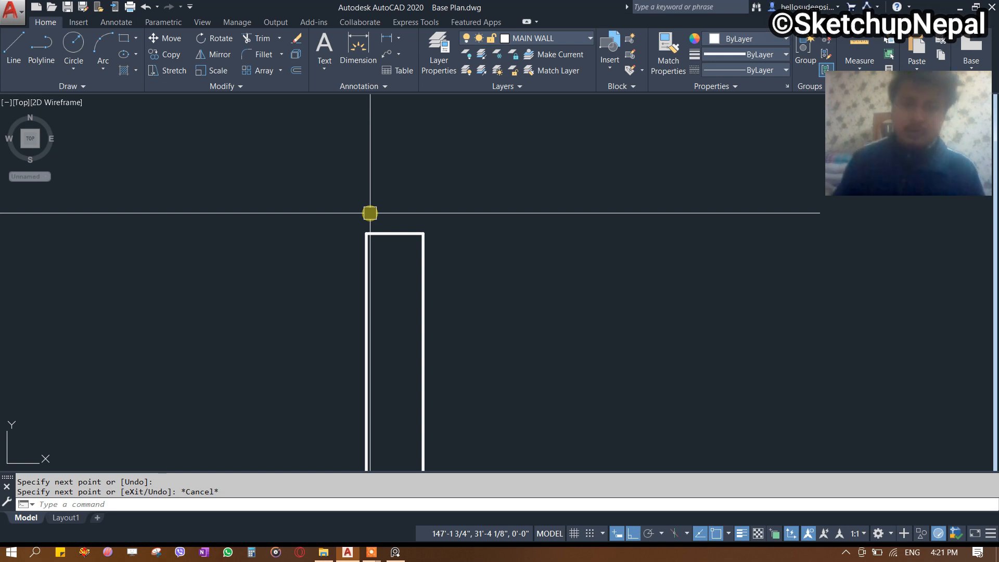
left_click(396, 239)
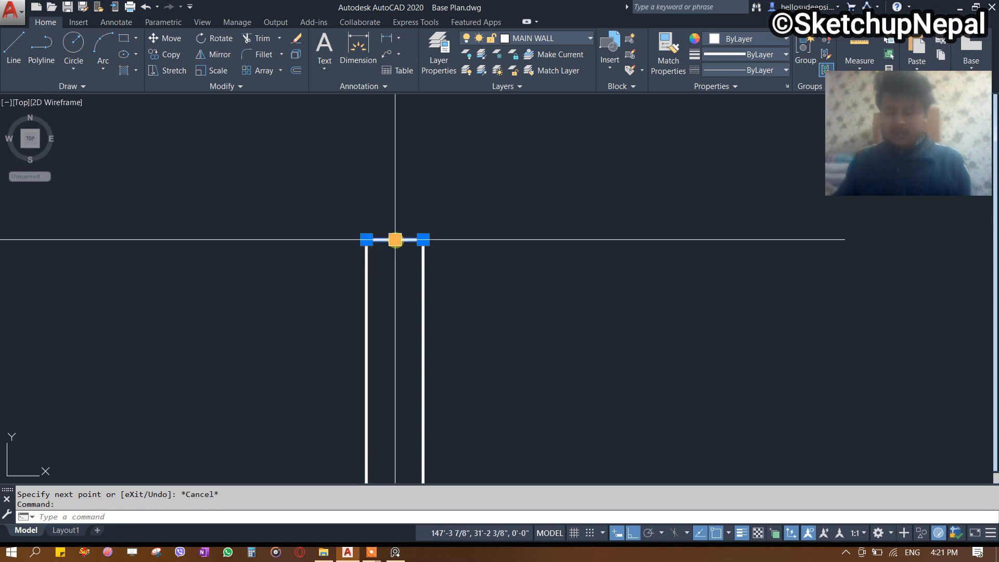
key("Delete")
scroll(412, 223, "down", 4)
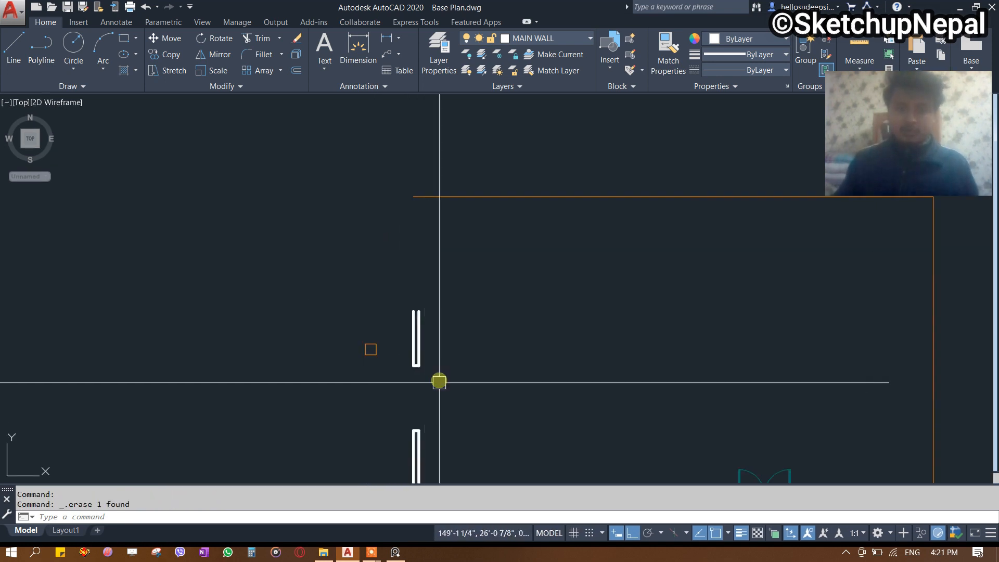
Copy the hall's lower-left corner column by its lower-left corner onto the upper end of the left wall.
scroll(439, 381, "down", 2)
scroll(415, 438, "up", 4)
middle_click_drag(414, 439, 448, 305)
left_click(449, 305)
type("co")
key("Return")
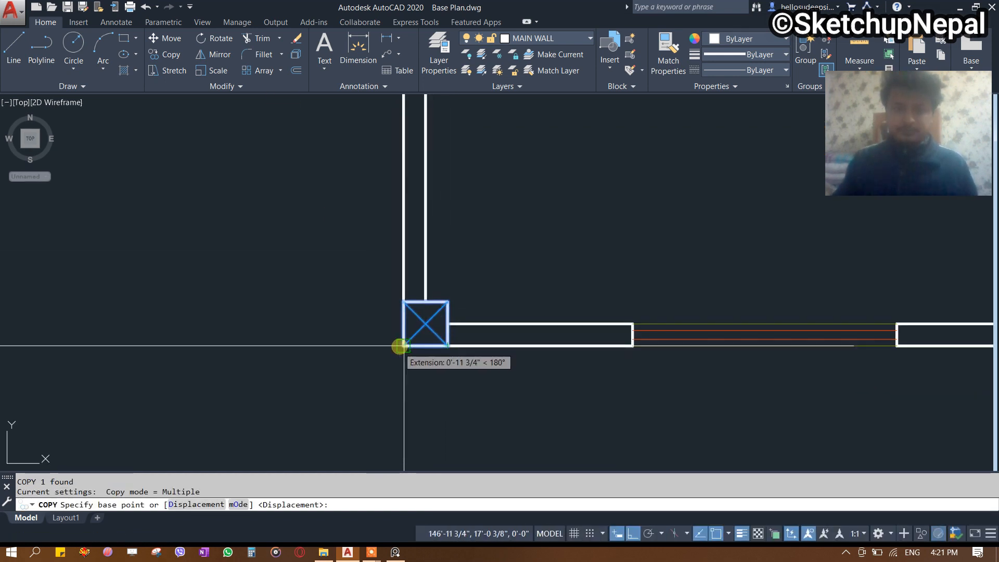
left_click(404, 345)
scroll(406, 359, "down", 6)
scroll(386, 163, "up", 6)
left_click(467, 221)
key("Escape")
Erase the stray small orange square beside the left wall.
scroll(383, 285, "down", 4)
scroll(393, 190, "up", 4)
left_click(351, 205)
left_click(319, 262)
key("Delete")
middle_click_drag(468, 217, 437, 295)
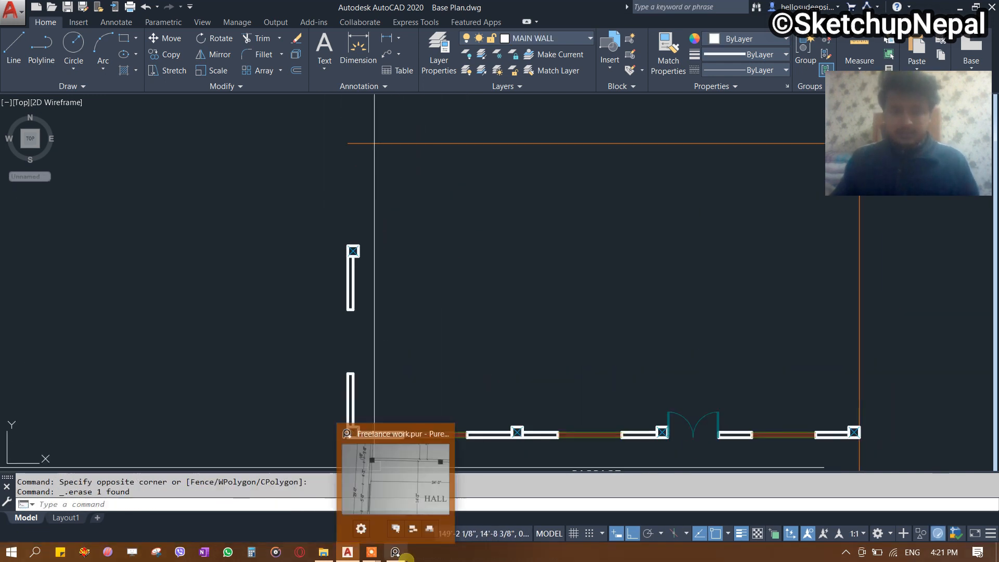
Examine the toilet area in the reference image for its columns, wall lengths, door position and passage depth.
left_click(410, 554)
middle_click_drag(513, 229, 499, 429)
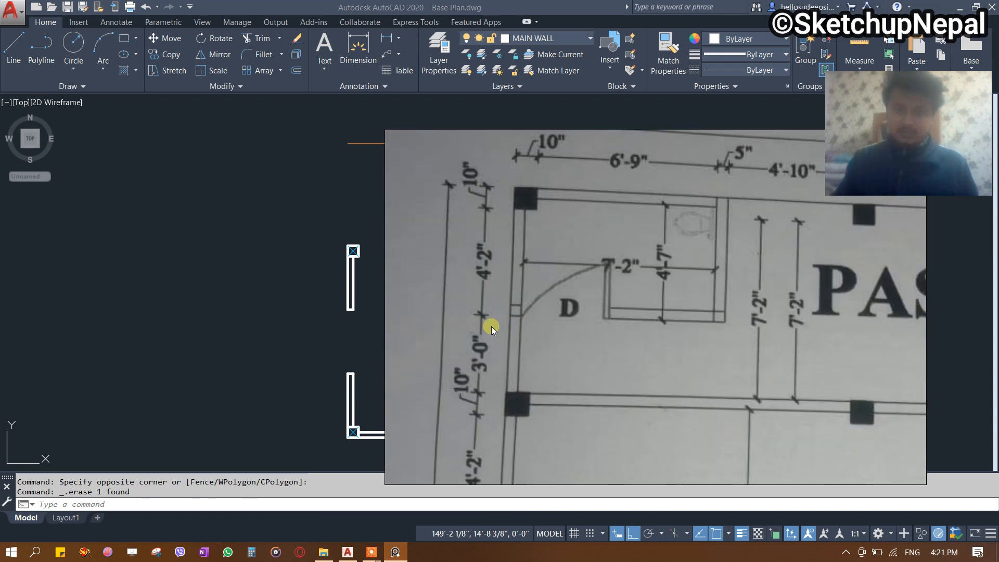
scroll(500, 329, "up", 2)
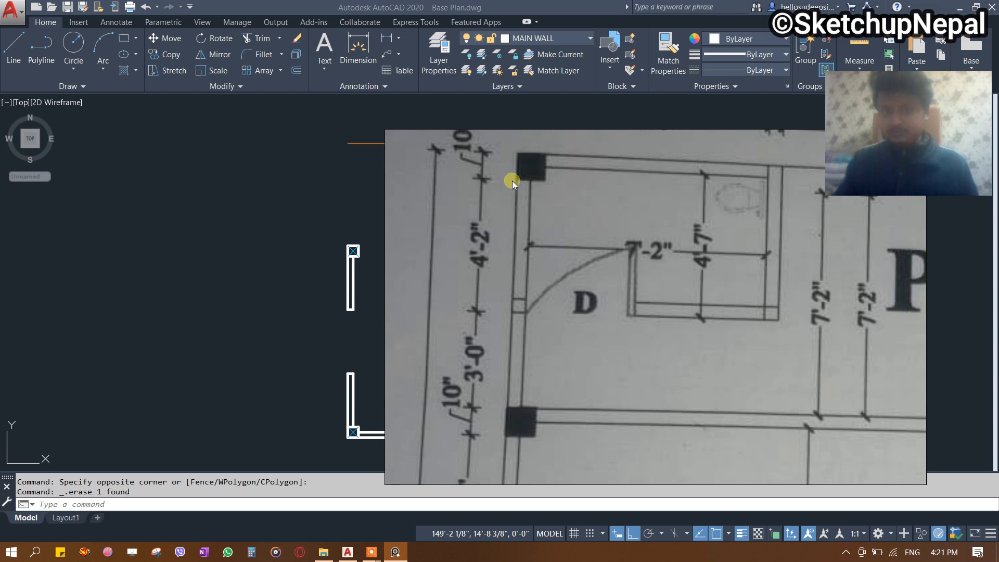
scroll(510, 228, "down", 3)
scroll(530, 291, "up", 5)
middle_click_drag(530, 292, 500, 385)
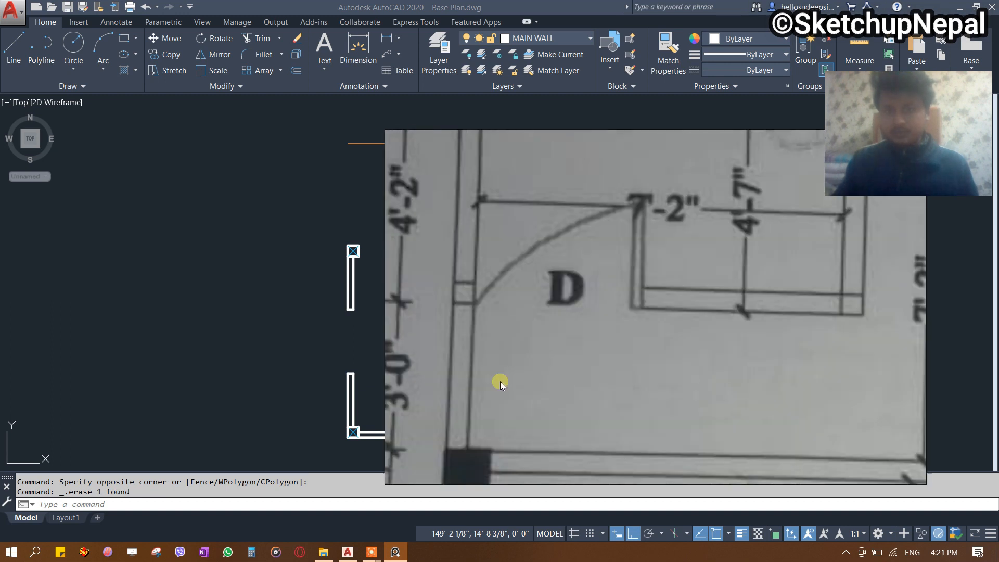
scroll(500, 385, "down", 2)
scroll(448, 328, "down", 2)
scroll(472, 333, "up", 5)
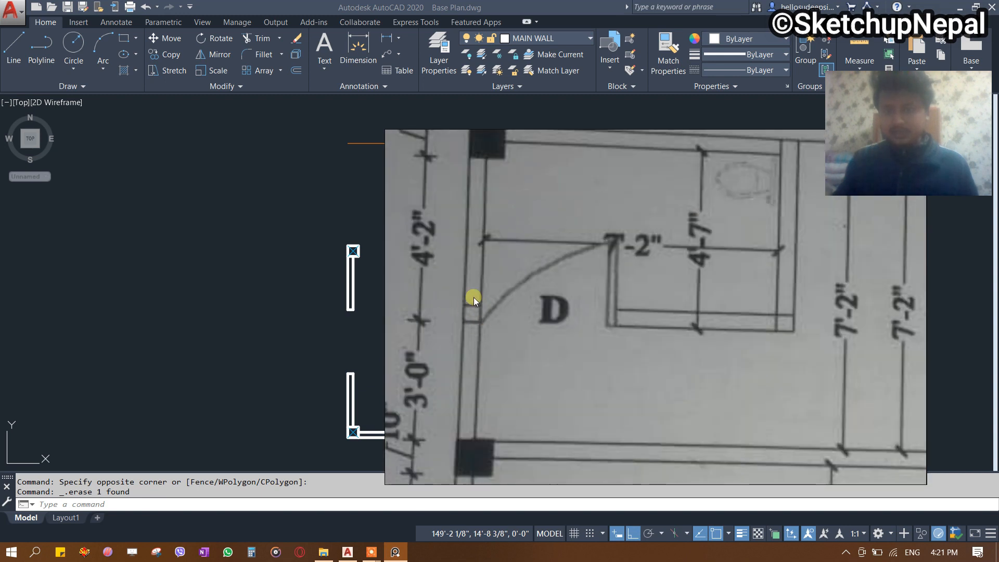
scroll(466, 319, "down", 1)
scroll(467, 319, "up", 3)
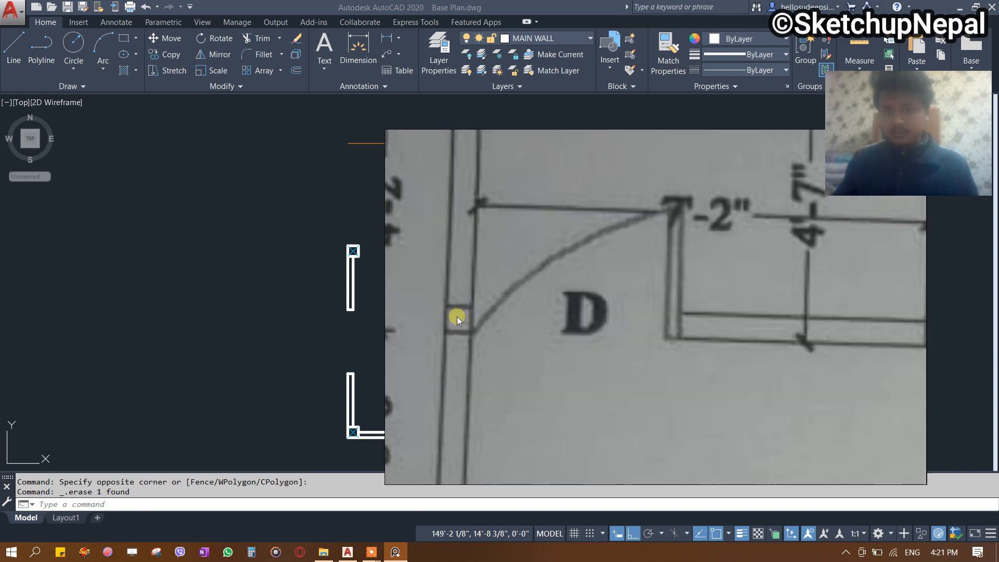
scroll(457, 318, "down", 1)
scroll(463, 322, "up", 1)
scroll(484, 318, "down", 1)
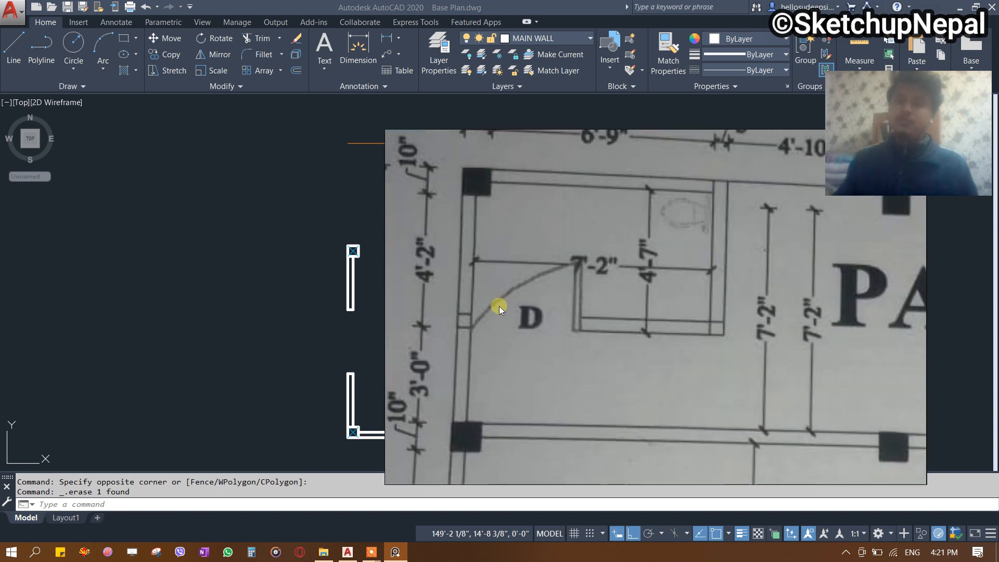
scroll(474, 325, "up", 1)
scroll(499, 322, "down", 1)
scroll(496, 291, "down", 1)
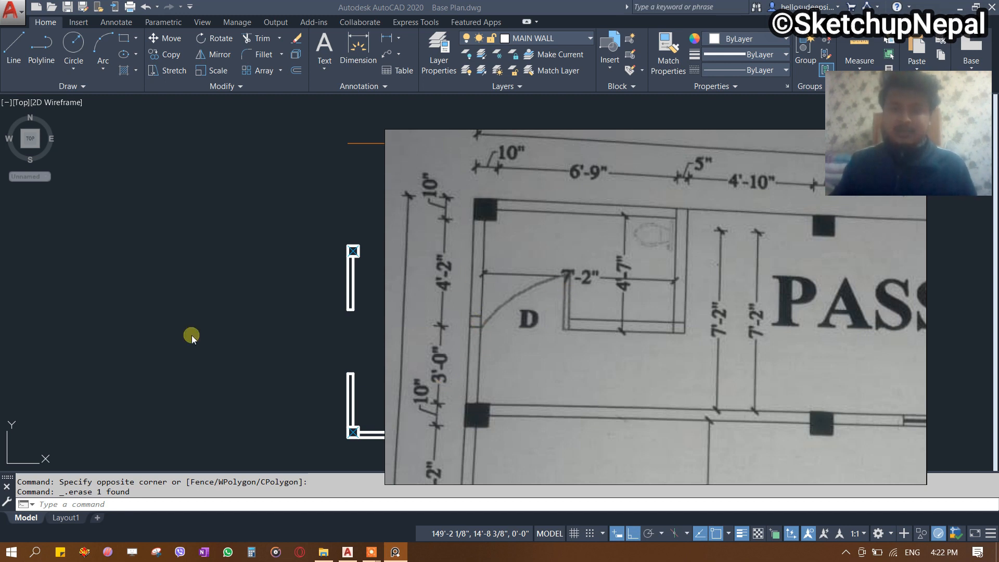
Measure the vertical distance from the upper-left column's top corner to the end of the outline's top line with a linear dimension.
key("Escape")
scroll(357, 332, "up", 3)
scroll(406, 321, "down", 1)
scroll(420, 295, "up", 2)
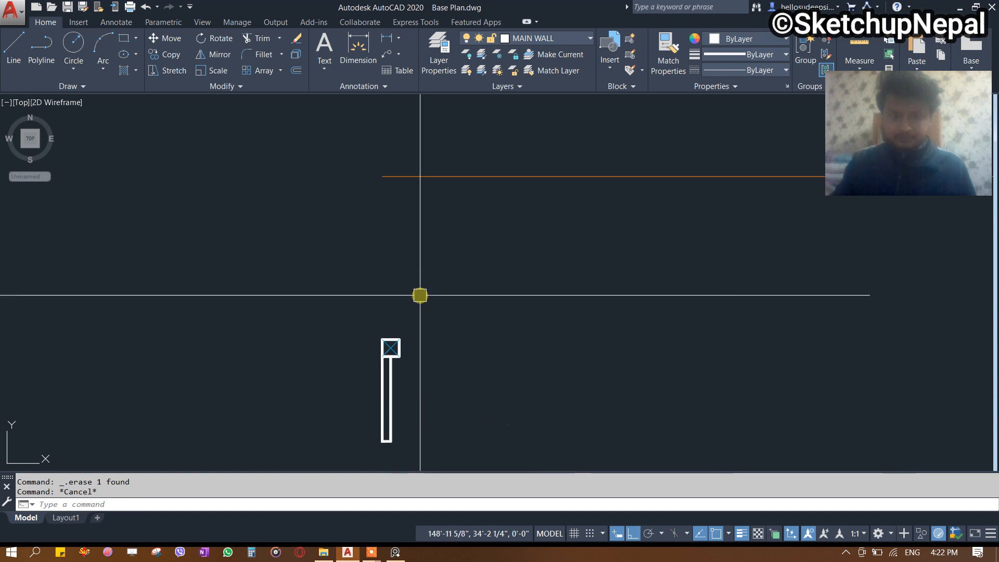
type("DIMLI")
key("Return")
left_click(383, 339)
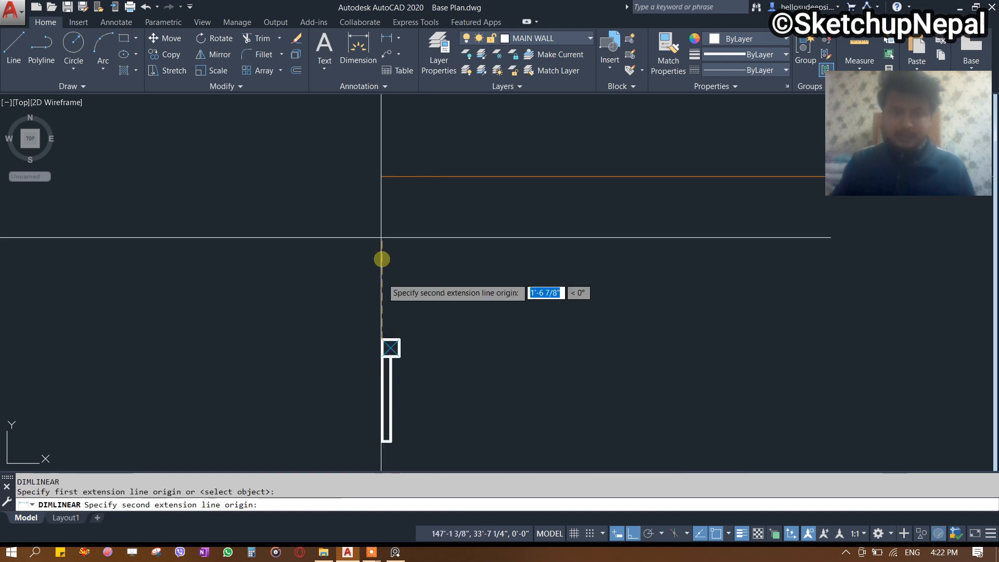
left_click(382, 177)
key("Escape")
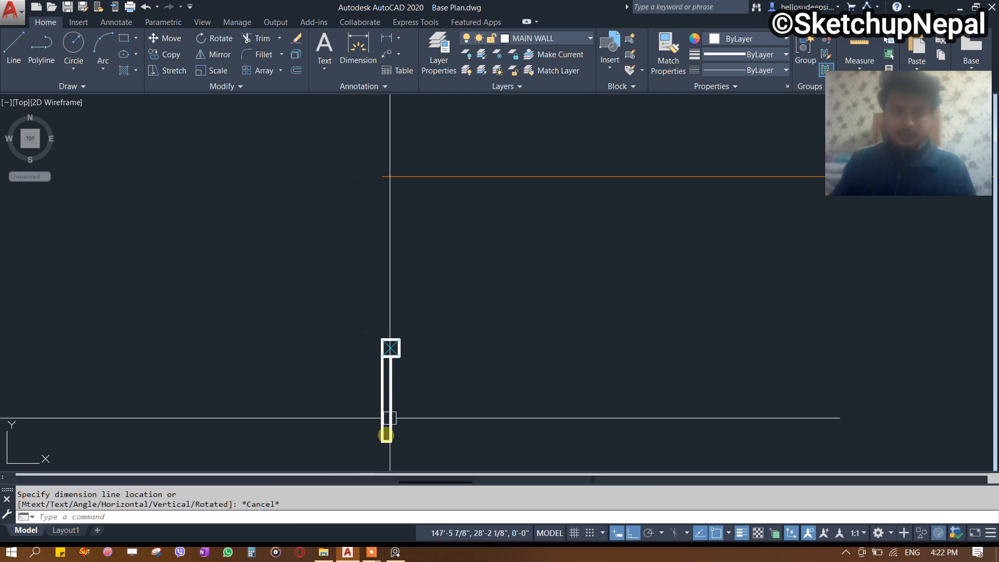
Copy the column atop the left wall by its upper-left corner onto the outline's upper-left corner.
left_click(394, 347)
type("CO")
key("Return")
left_click(382, 346)
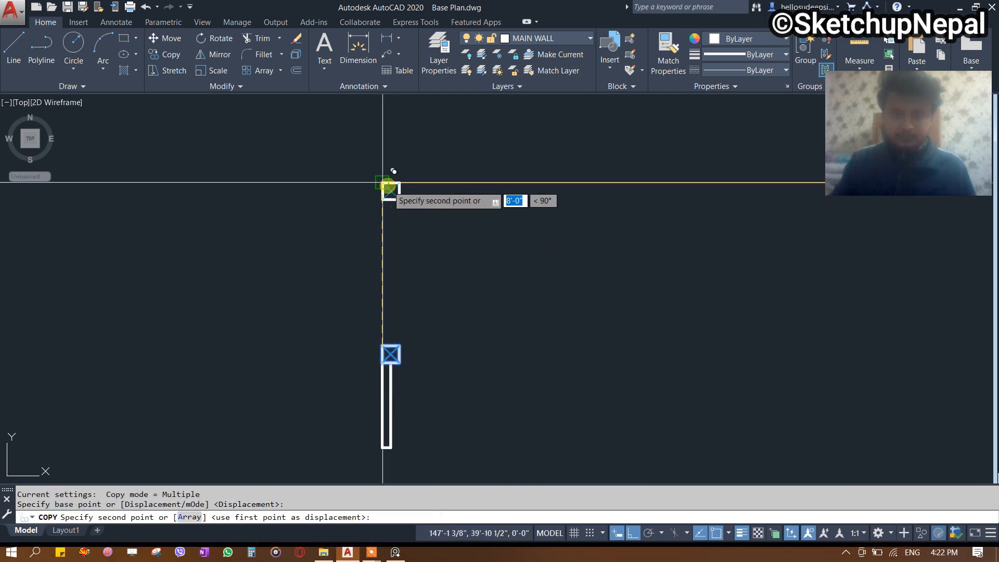
left_click(383, 183)
key("Escape")
Try a 3'2" wall line upward from the lower of the two upper-left columns, and erase it.
type("l")
key("Return")
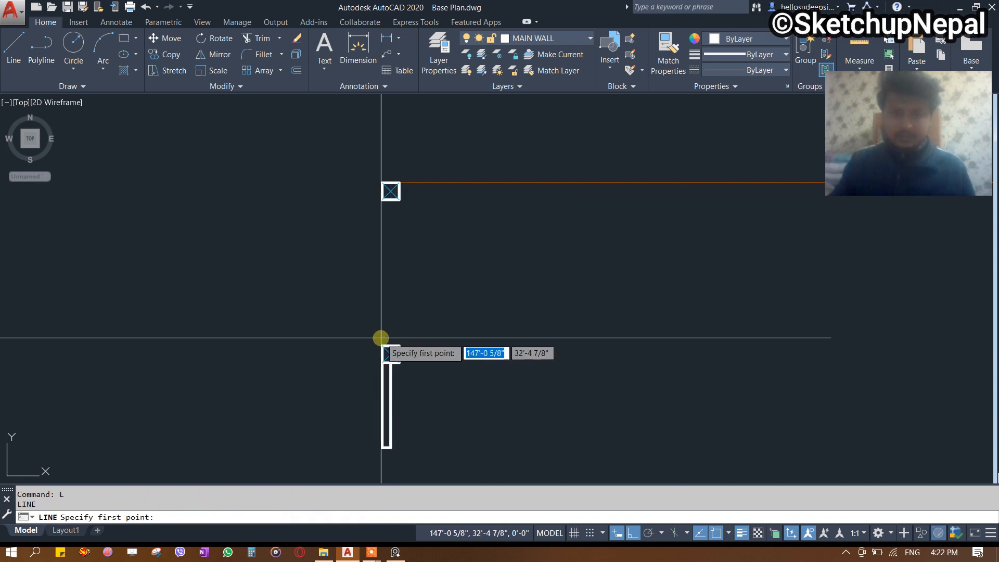
left_click(381, 338)
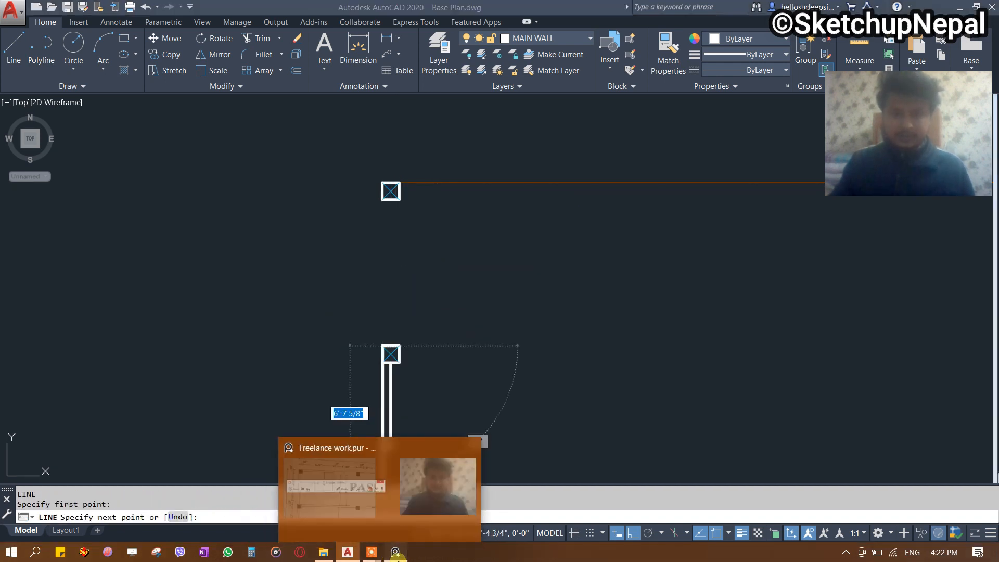
left_click(396, 554)
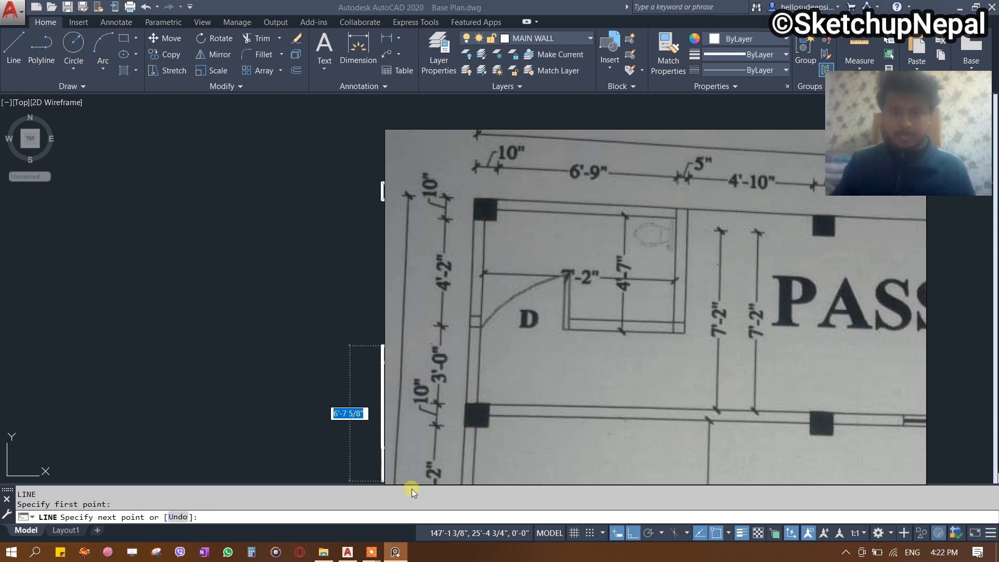
left_click(397, 554)
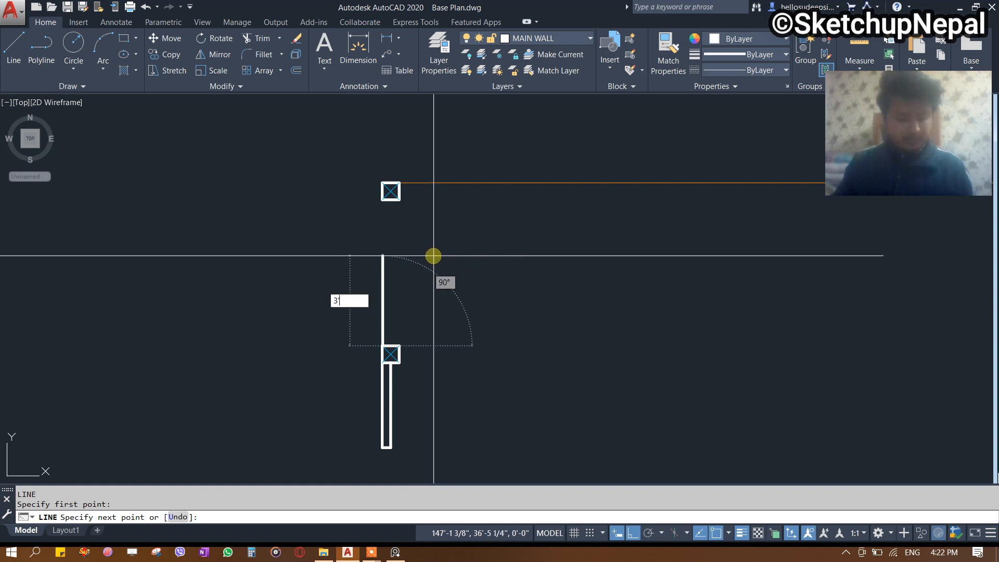
key("Return")
left_click(396, 553)
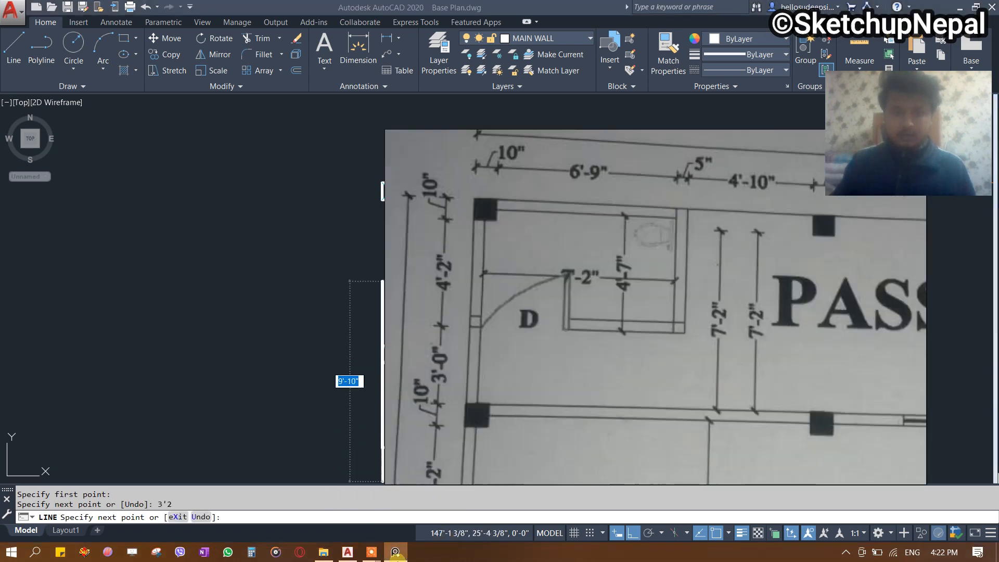
left_click(396, 554)
key("Escape")
left_click(416, 289)
left_click(363, 292)
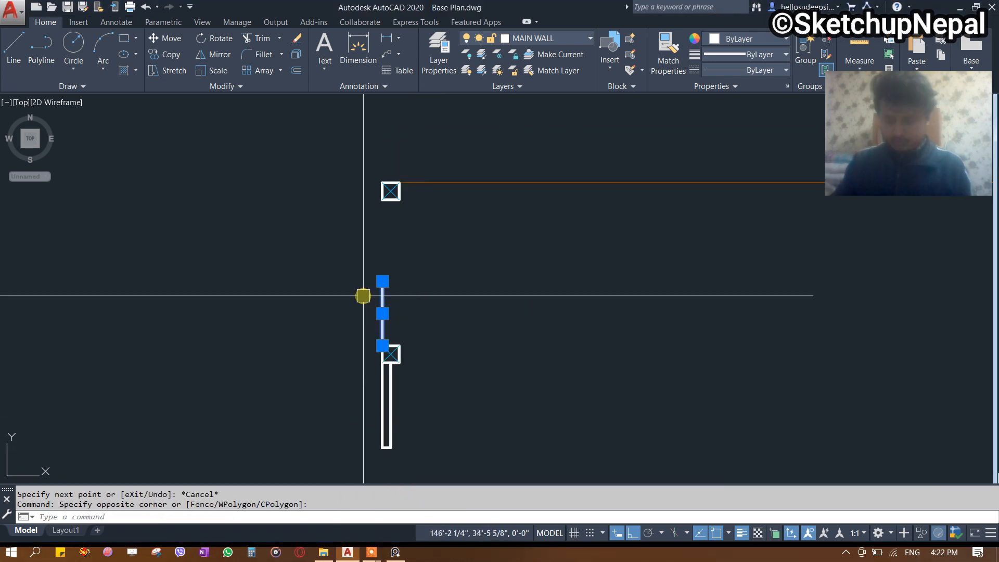
key("Delete")
Draw a 3' wall line straight up from the upper-left corner of the lower of the two left columns.
type("l")
key("Return")
left_click(383, 345)
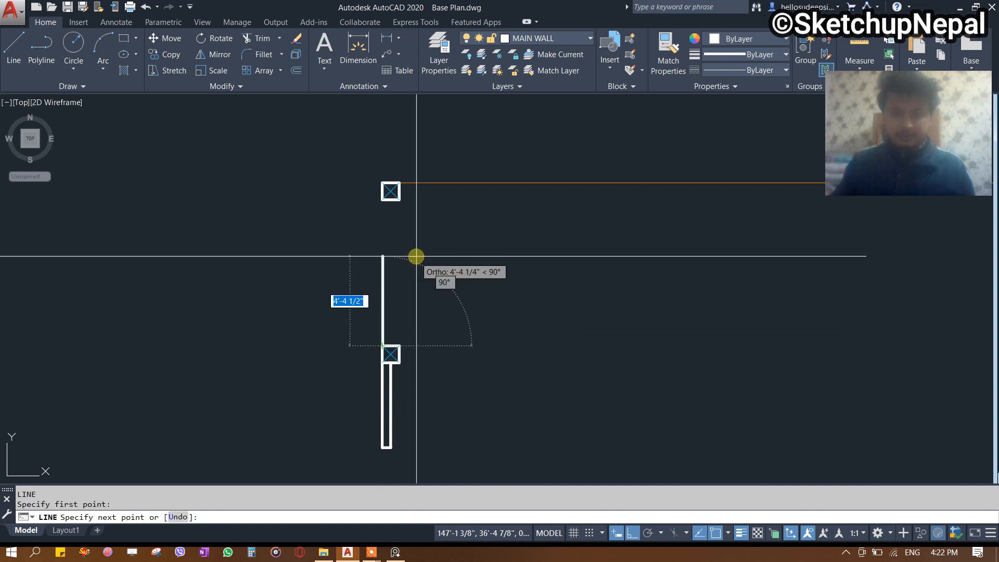
type("3'")
key("Return")
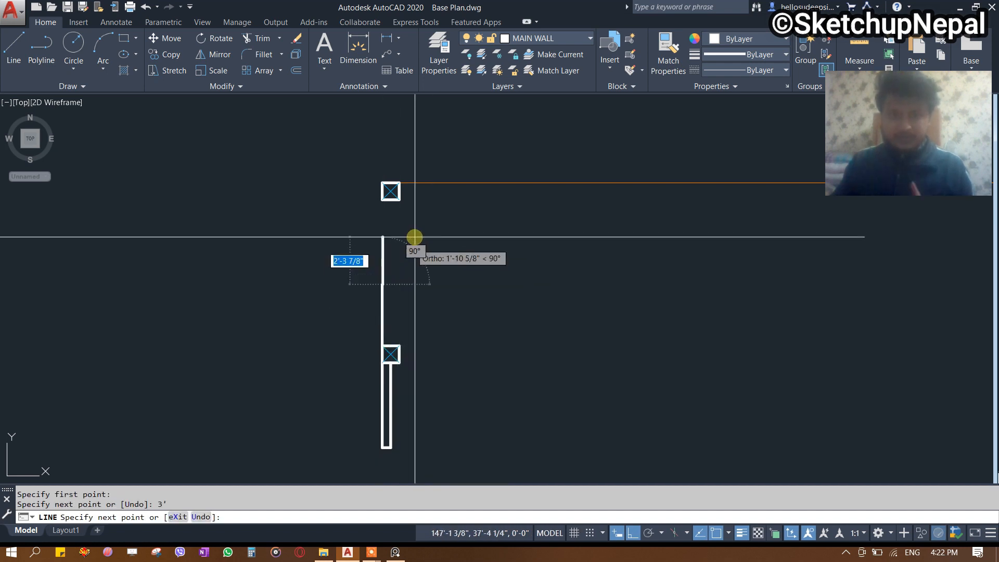
left_click(395, 553)
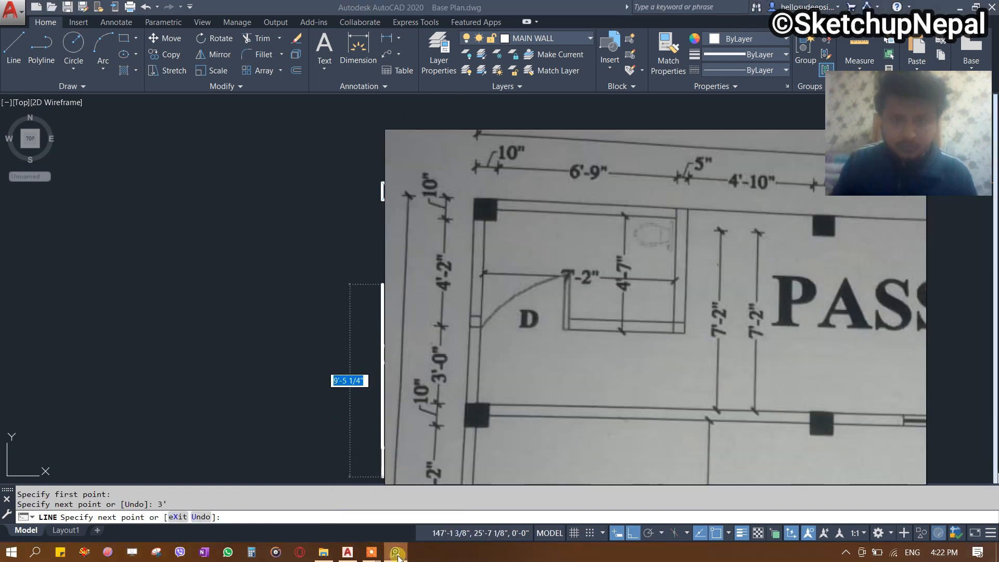
left_click(396, 553)
key("Escape")
key("Escape")
Continue the left wall line 4'-2" upward from the end of the 3' line to the corner column.
scroll(400, 294, "up", 3)
type("l")
key("Return")
left_click(357, 252)
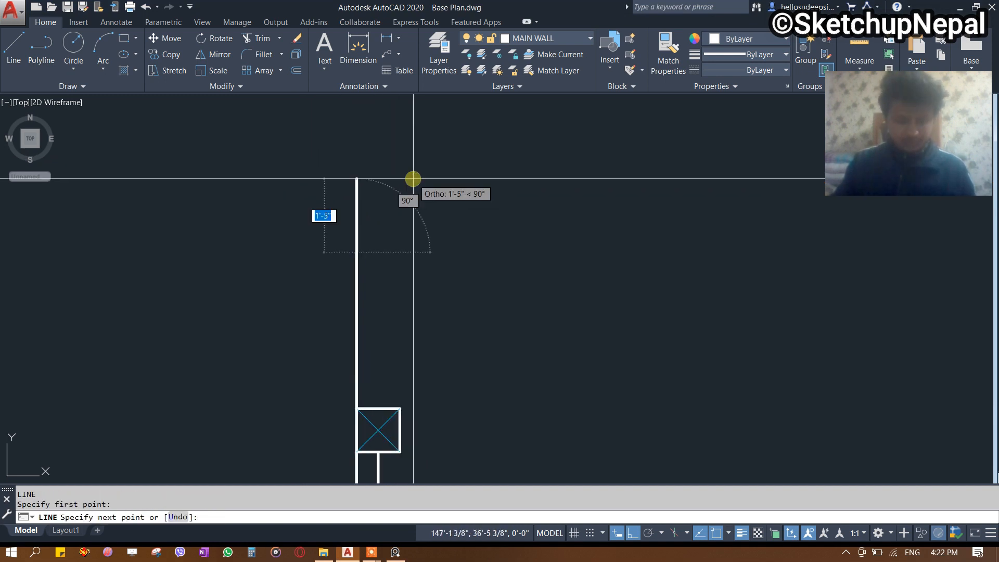
type("2")
key("Return")
scroll(455, 210, "down", 3)
scroll(417, 185, "up", 5)
scroll(285, 187, "down", 6)
key("Escape")
left_click(338, 274)
left_click(244, 359)
key("Escape")
middle_click_drag(341, 315, 415, 305)
left_click(310, 263)
left_click(310, 348)
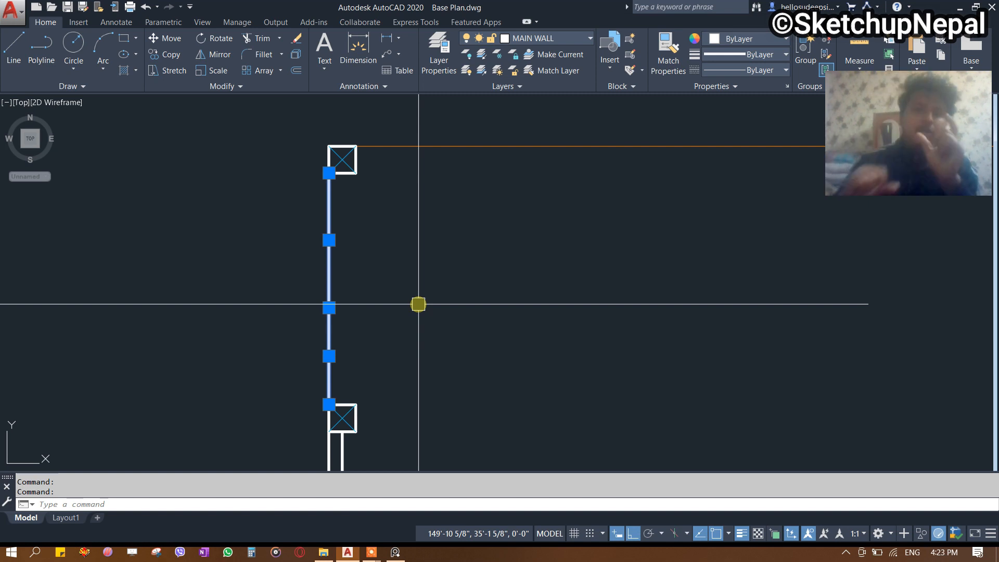
left_click(375, 291)
left_click(241, 315)
key("Escape")
Offset the wall line between the two upper-left columns 5 inches inward to give the wall its thickness.
left_click(397, 263)
left_click(253, 276)
type("o")
key("Return")
type("5")
key("Return")
left_click(385, 283)
key("Escape")
Examine the reference image's upper side for the toilet, the column spacing along the passage and the dimensions up to the far corner.
left_click(396, 552)
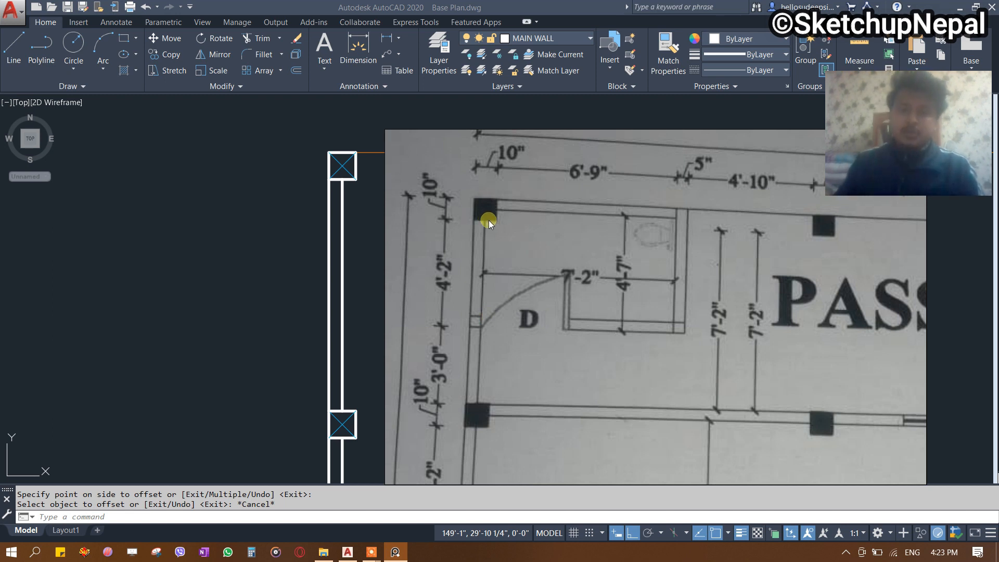
scroll(560, 236, "down", 5)
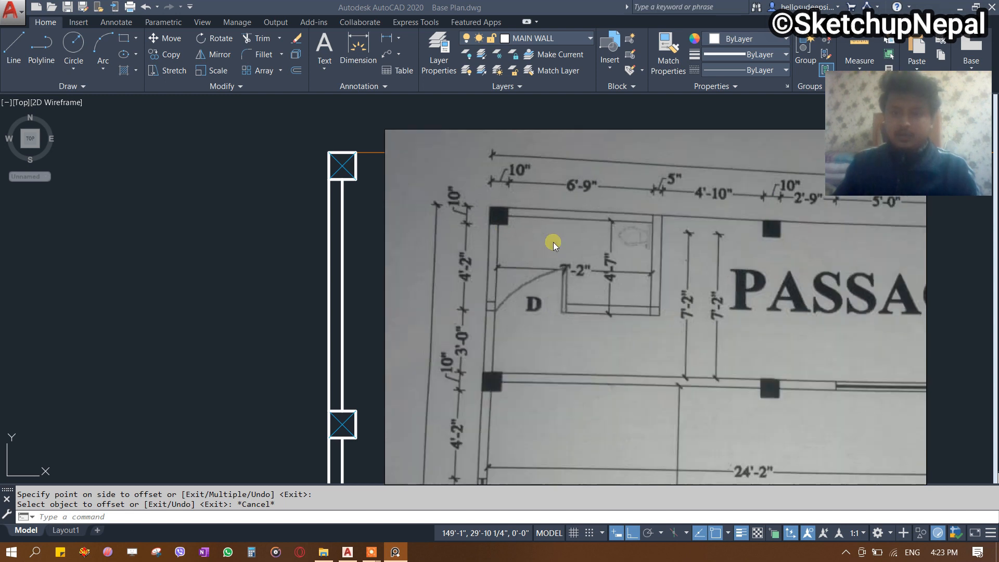
middle_click_drag(596, 314, 676, 278)
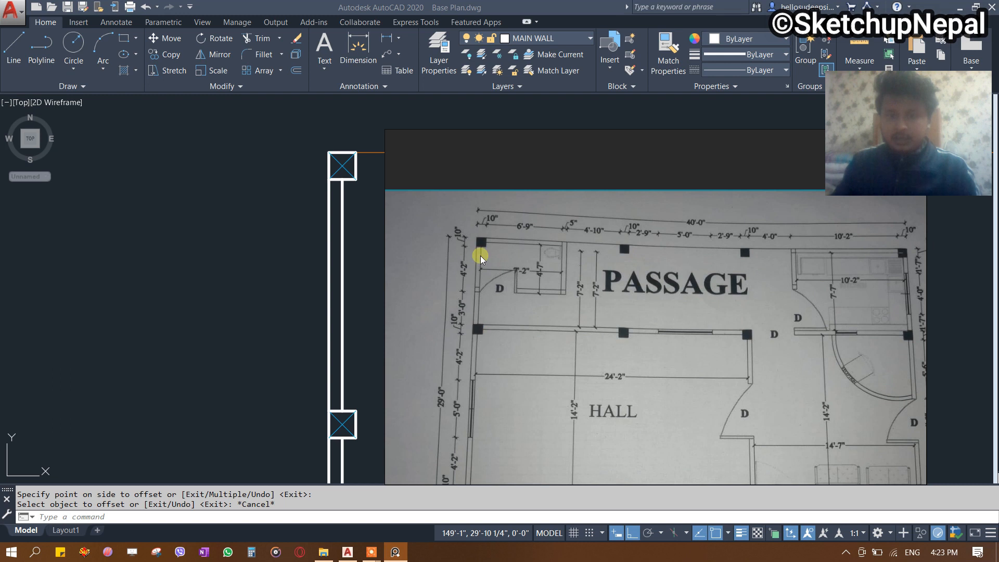
scroll(529, 222, "up", 3)
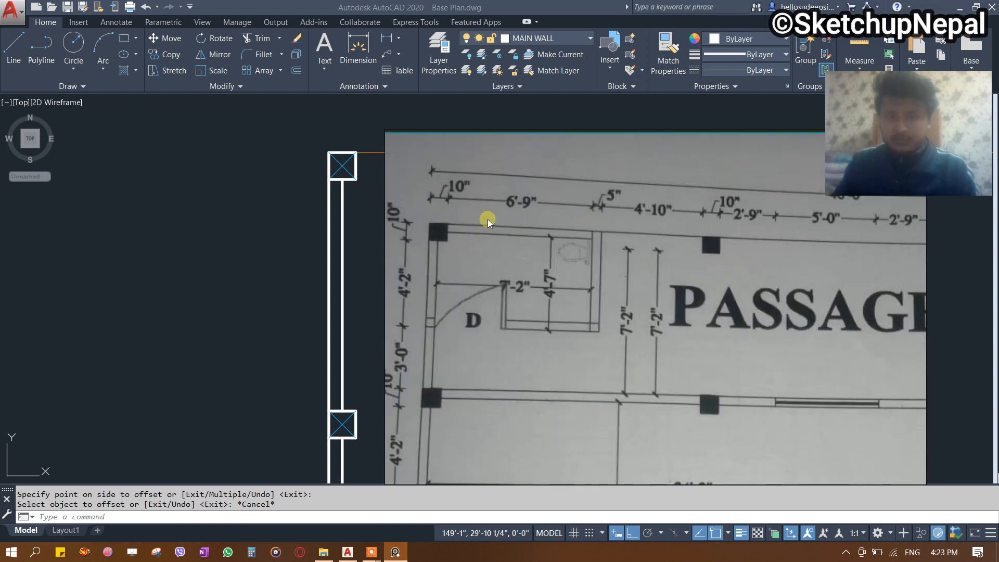
scroll(529, 249, "down", 3)
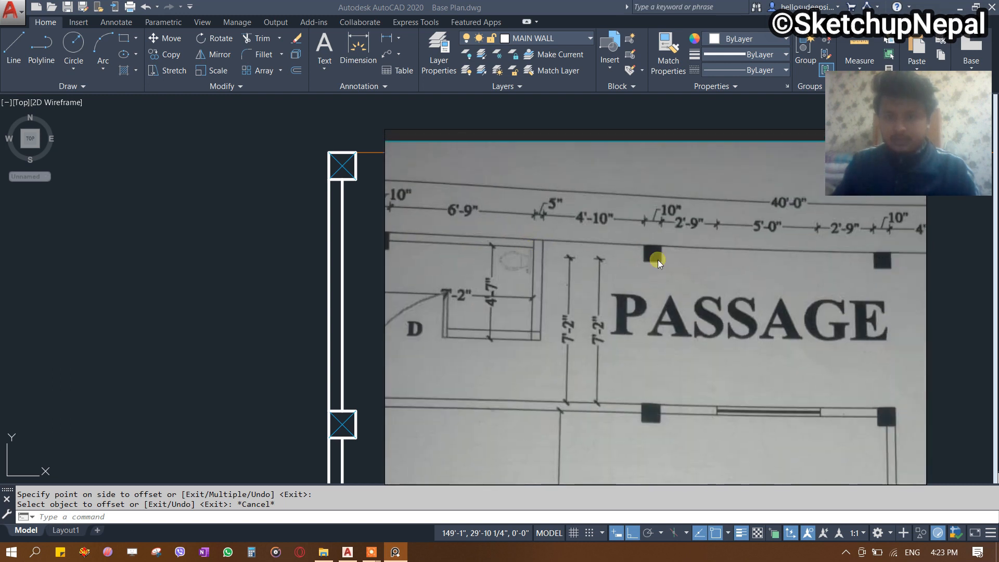
middle_click_drag(653, 256, 584, 272)
scroll(585, 312, "up", 3)
scroll(585, 338, "down", 2)
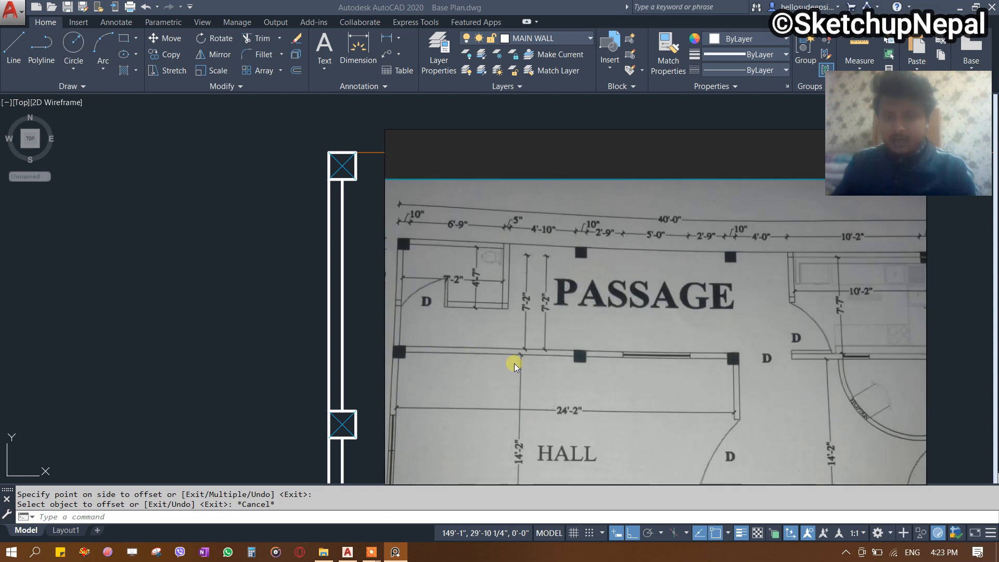
left_click_drag(841, 369, 729, 367)
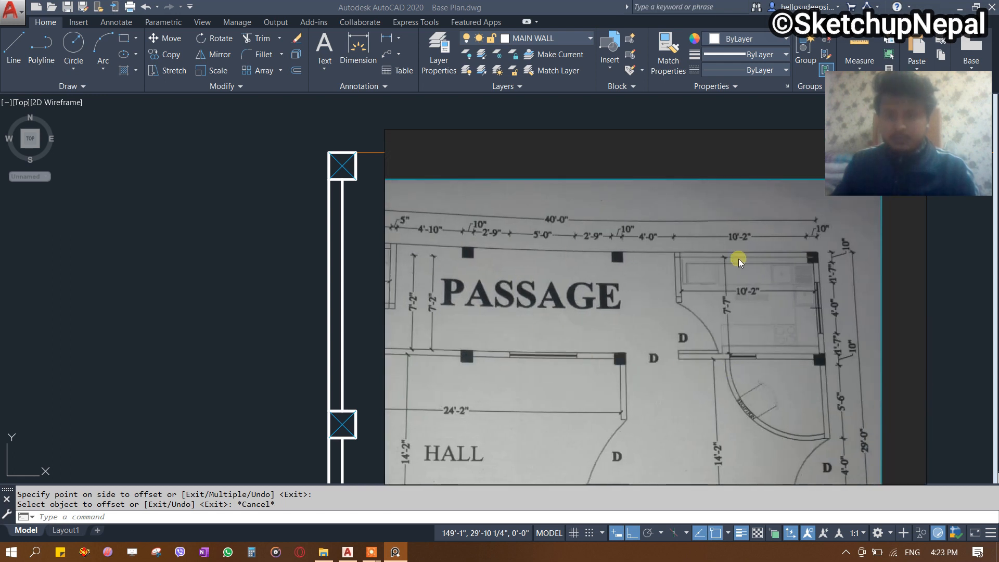
Copy the PASSAGE label about 24'-6" straight up into the upper passage and save the drawing.
key("Escape")
scroll(367, 208, "down", 2)
middle_click_drag(367, 208, 284, 174)
middle_click_drag(353, 130, 356, 148)
middle_click_drag(374, 252, 391, 147)
left_click(515, 387)
type("c")
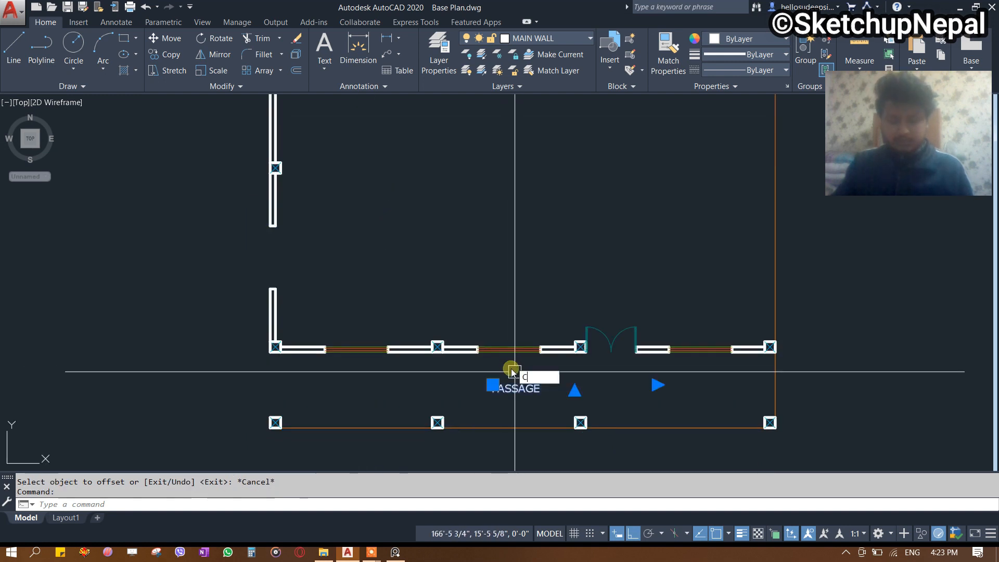
key("Return")
left_click(513, 404)
middle_click_drag(528, 243, 528, 379)
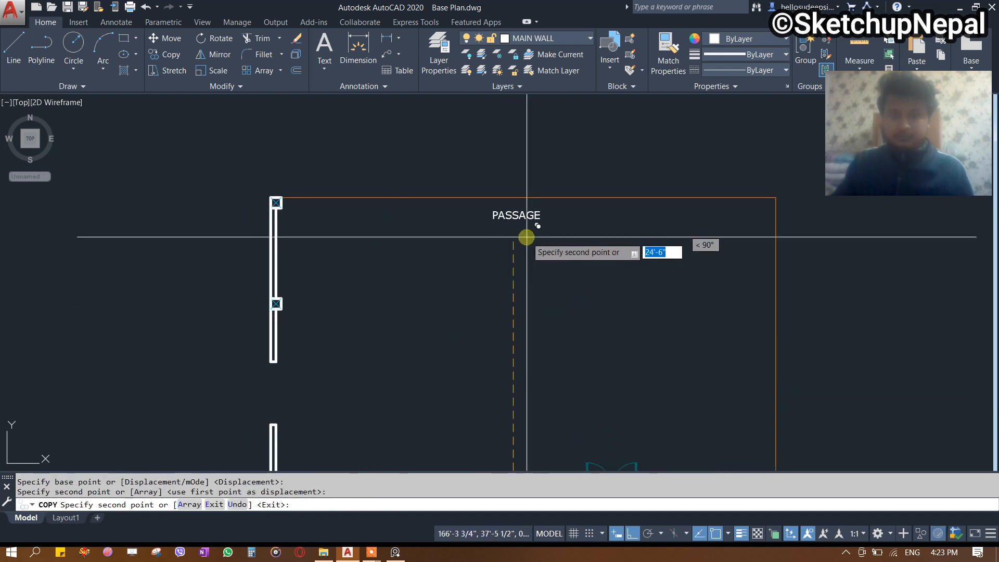
key("Escape")
middle_click_drag(486, 286, 477, 219)
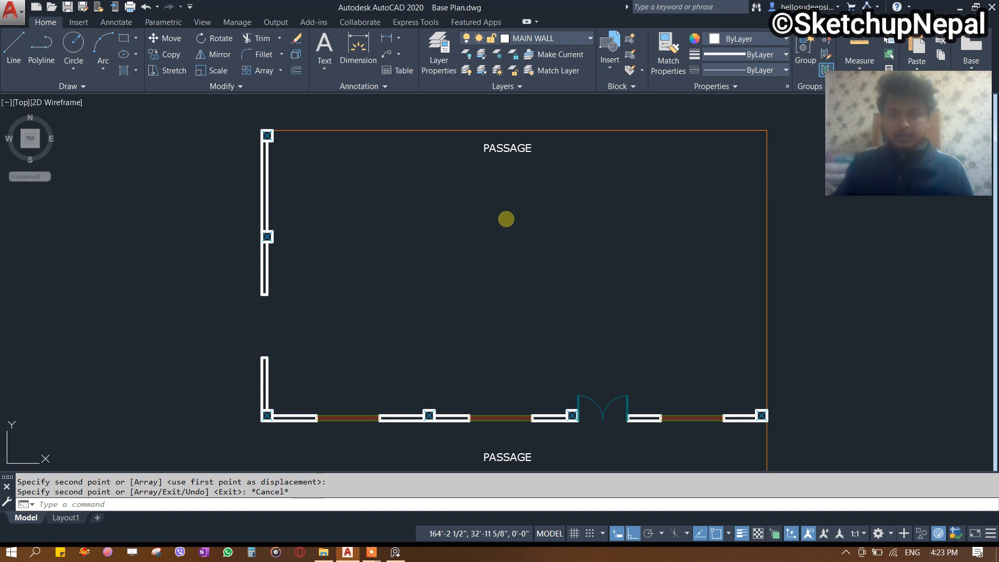
key("ctrl+s")
Examine the reference image for the wall and column positions between the upper passage and the hall.
middle_click_drag(458, 214, 424, 223)
mouse_move(342, 296)
middle_mouse_down()
mouse_move(437, 277)
mouse_move(410, 372)
middle_mouse_up()
left_click(396, 551)
middle_click_drag(568, 334, 801, 340)
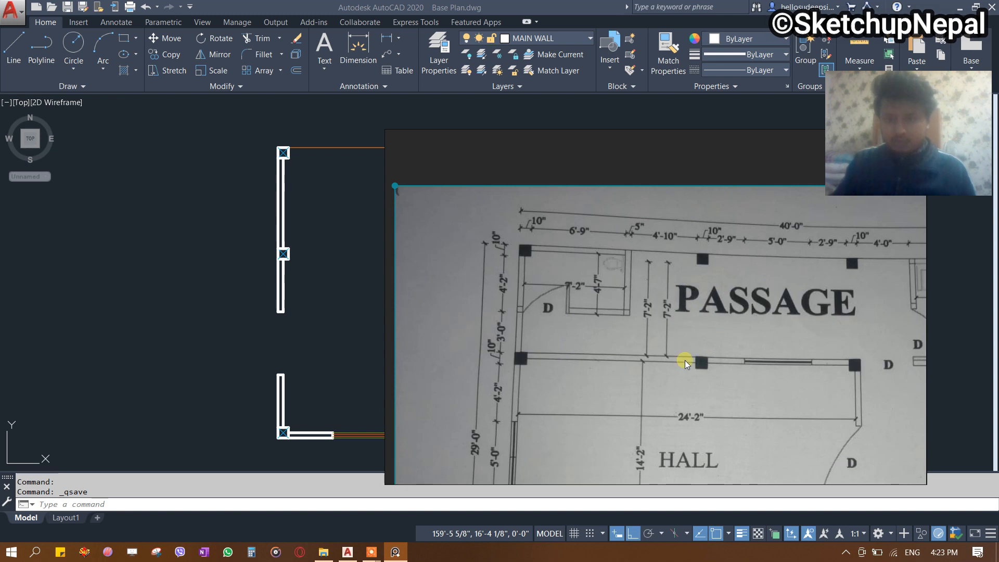
left_click(330, 323)
scroll(431, 407, "up", 4)
scroll(406, 395, "down", 4)
key("Escape")
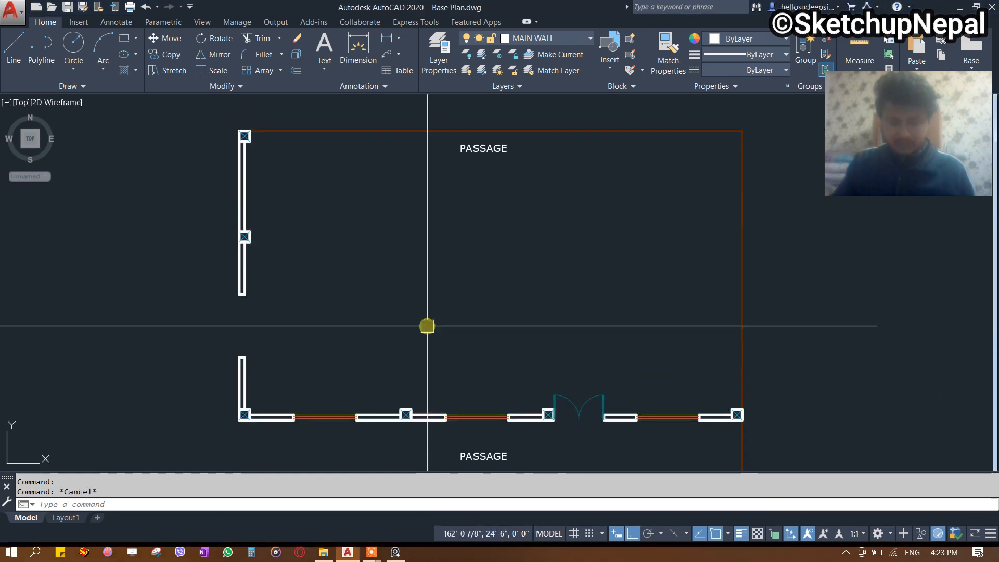
Draw a horizontal guide line from the lower-right corner of the column between passage and hall to beyond the outline's far side.
scroll(257, 232, "up", 4)
type("L")
key("Return")
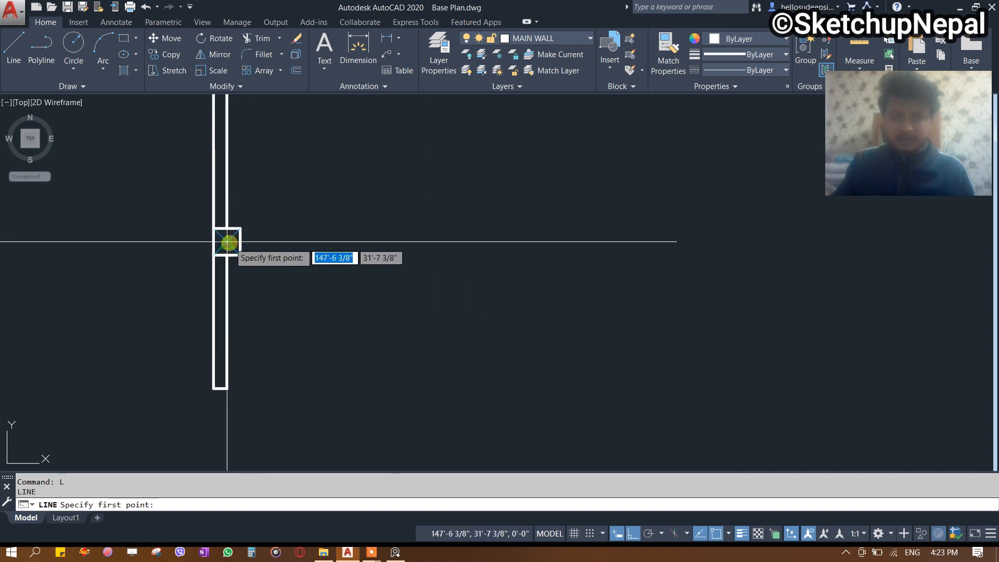
scroll(240, 246, "down", 4)
middle_click_drag(346, 279, 383, 232)
scroll(383, 232, "up", 2)
scroll(214, 188, "up", 3)
left_click(226, 208)
scroll(226, 208, "down", 3)
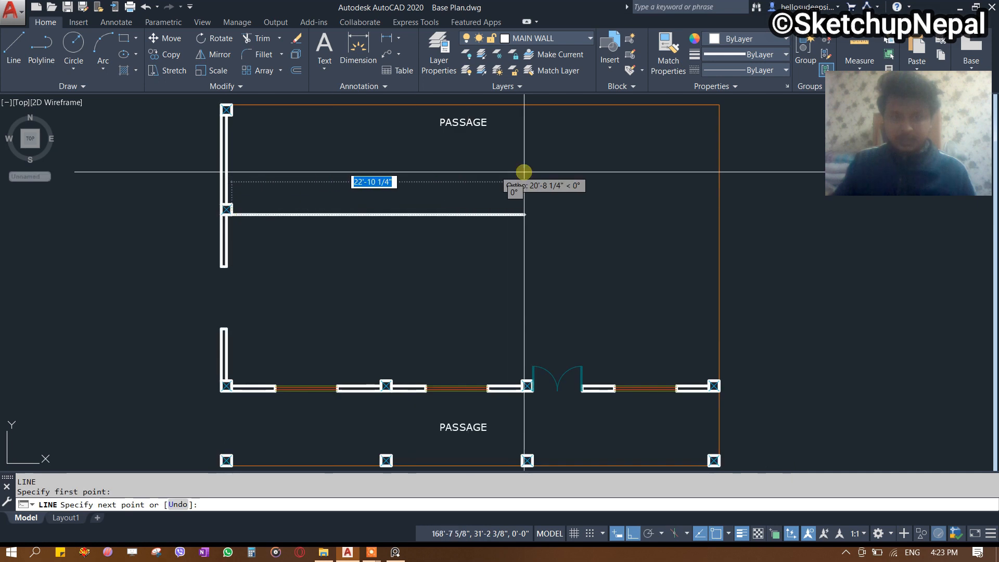
middle_click_drag(523, 171, 385, 193)
left_click(640, 180)
key("Escape")
Copy the three other columns of the hall's lower wall straight up by a lower-right corner onto the horizontal guide line.
middle_click_drag(297, 346, 428, 276)
scroll(352, 338, "up", 4)
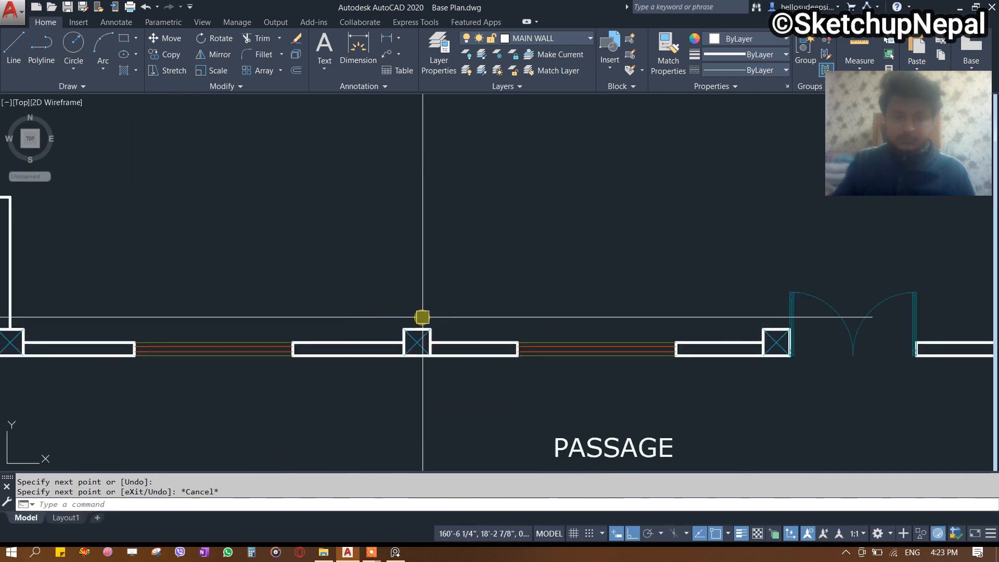
left_click(417, 338)
scroll(541, 346, "down", 3)
scroll(466, 336, "up", 3)
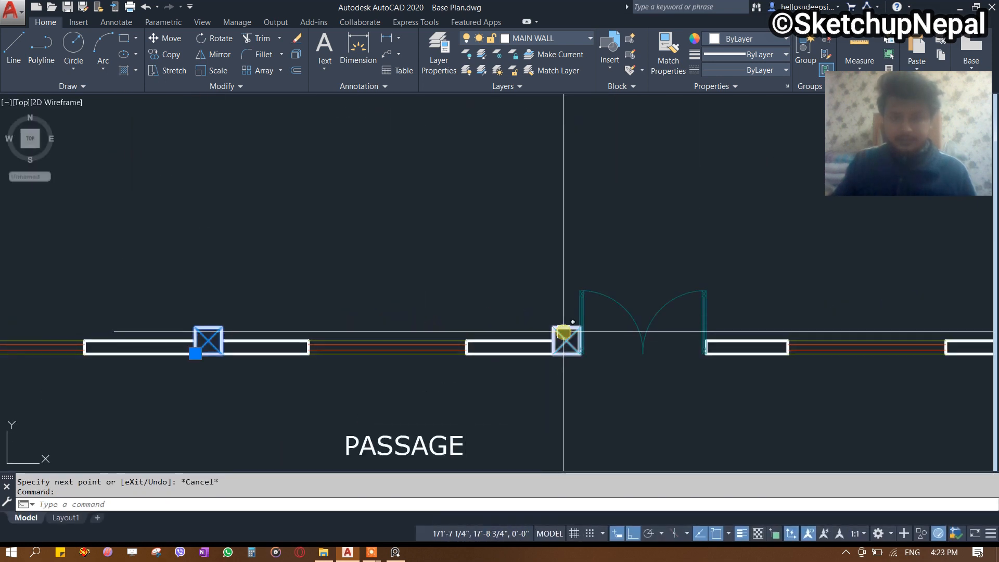
middle_click_drag(770, 334, 485, 333)
left_click(742, 331)
scroll(665, 309, "down", 3)
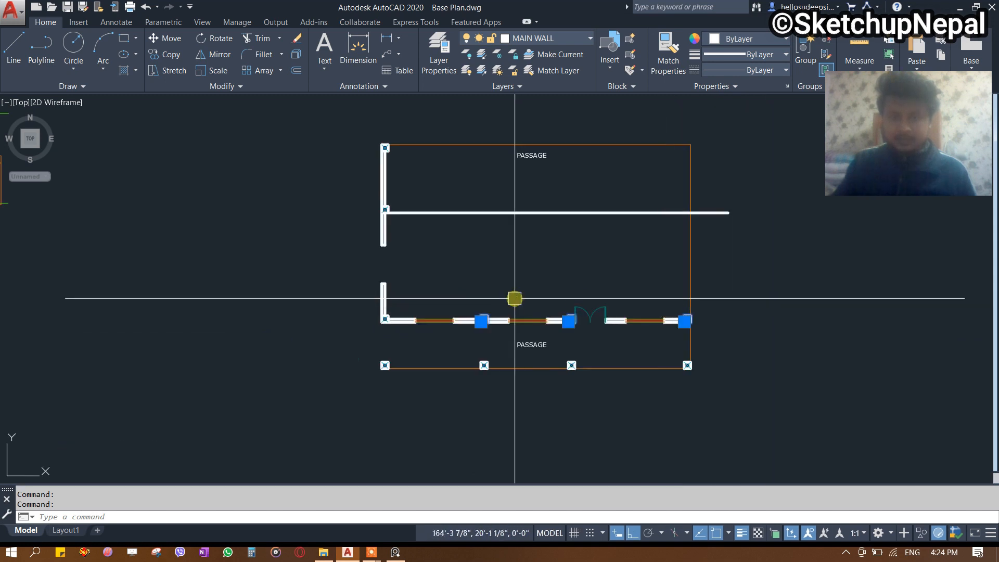
scroll(503, 298, "up", 2)
type("co")
key("Return")
scroll(459, 363, "up", 3)
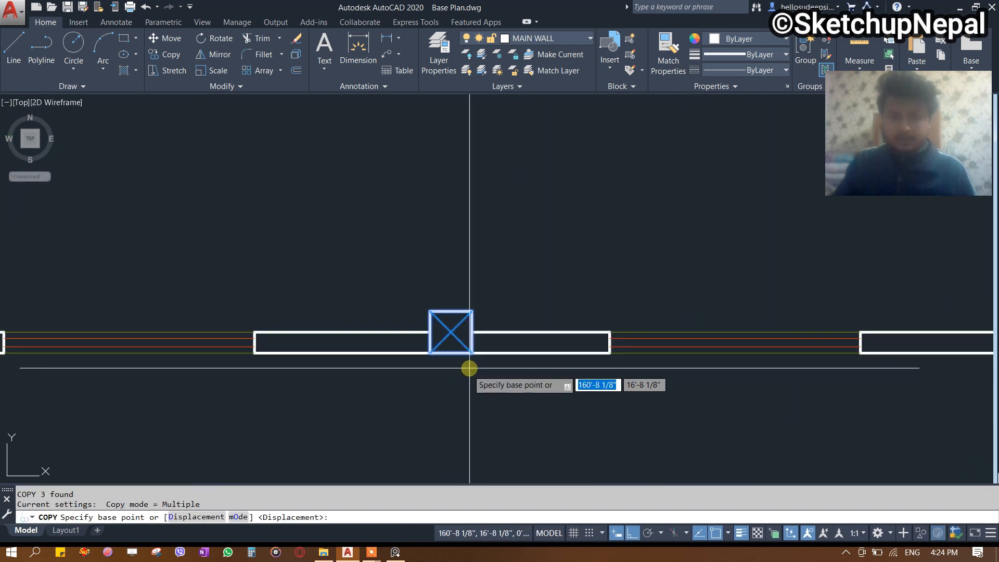
left_click(472, 354)
scroll(475, 263, "down", 3)
scroll(468, 290, "up", 4)
middle_click_drag(463, 191, 470, 363)
scroll(471, 359, "down", 2)
left_click(474, 296)
scroll(473, 301, "down", 2)
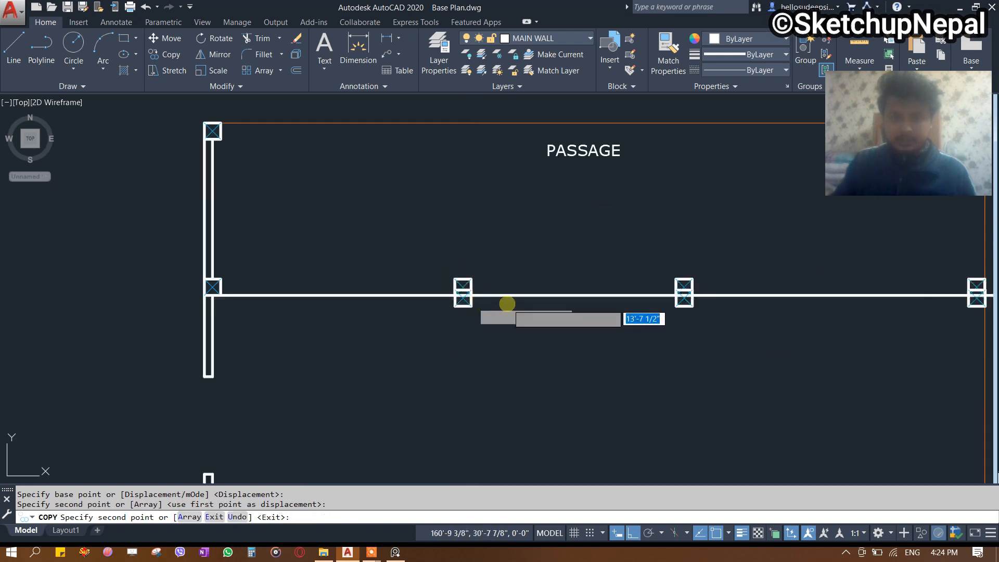
key("Escape")
Erase the horizontal guide line running under the copied columns.
left_click(540, 269)
left_click(529, 314)
key("Delete")
scroll(520, 272, "down", 2)
mouse_move(536, 294)
middle_mouse_down()
mouse_move(480, 244)
mouse_move(478, 254)
middle_mouse_up()
scroll(337, 212, "up", 2)
key("Escape")
Draw a wall line from the upper-right corner of the leftmost column between passage and hall to the next column's upper-left corner.
middle_click_drag(336, 211, 389, 225)
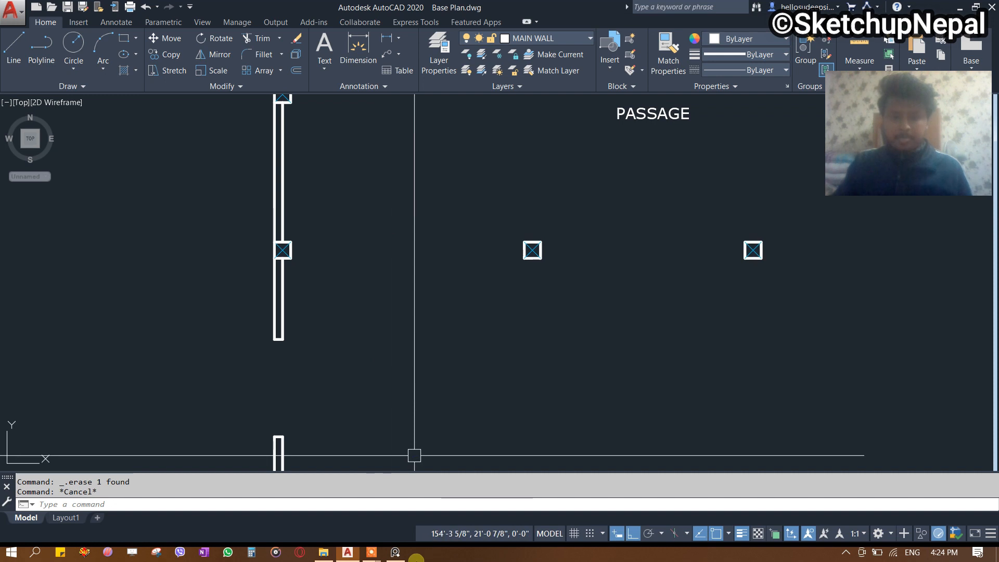
left_click(396, 551)
scroll(581, 338, "up", 1)
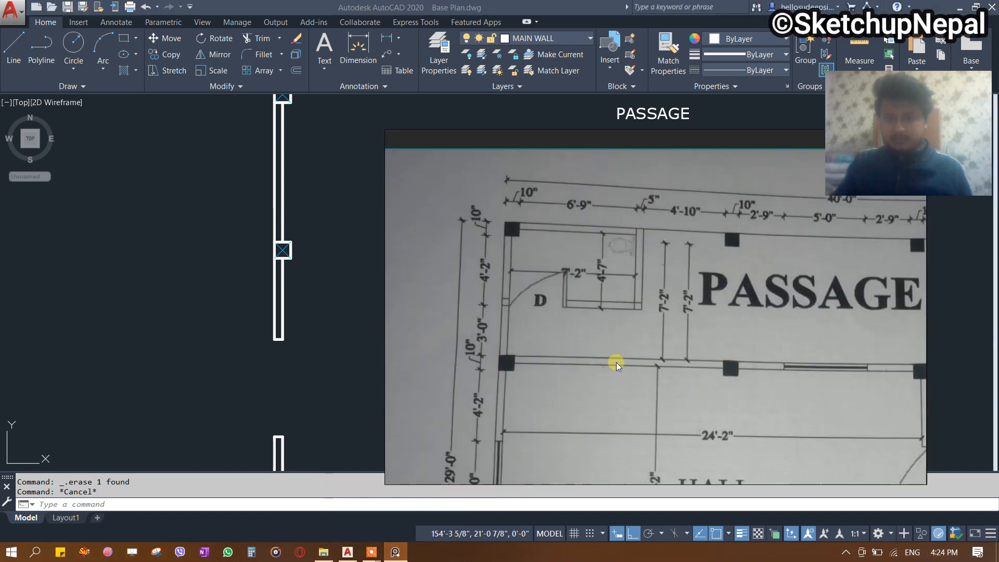
left_click(296, 224)
key("Escape")
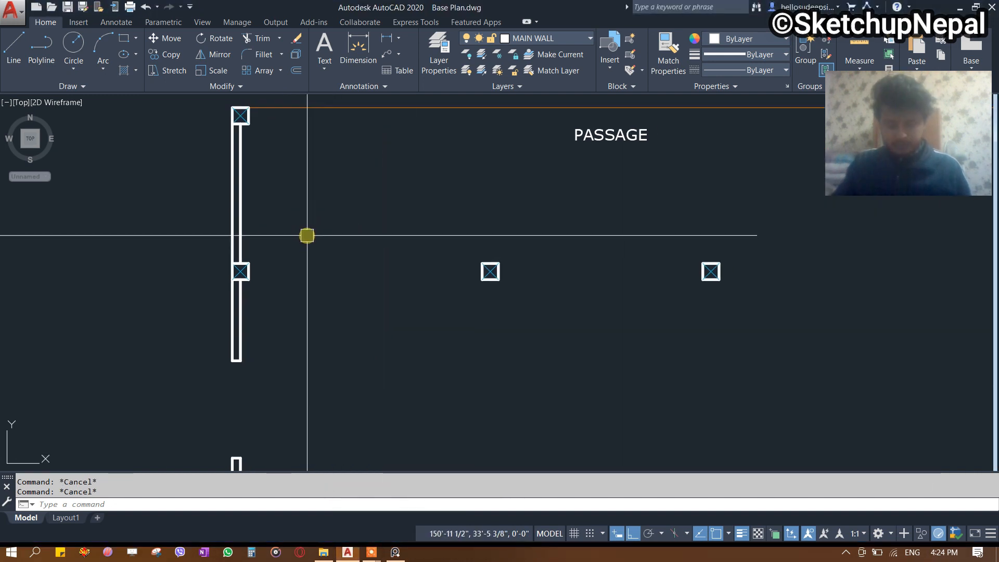
left_click(397, 552)
left_click(356, 301)
type("L")
key("Return")
left_click(248, 267)
scroll(524, 270, "up", 4)
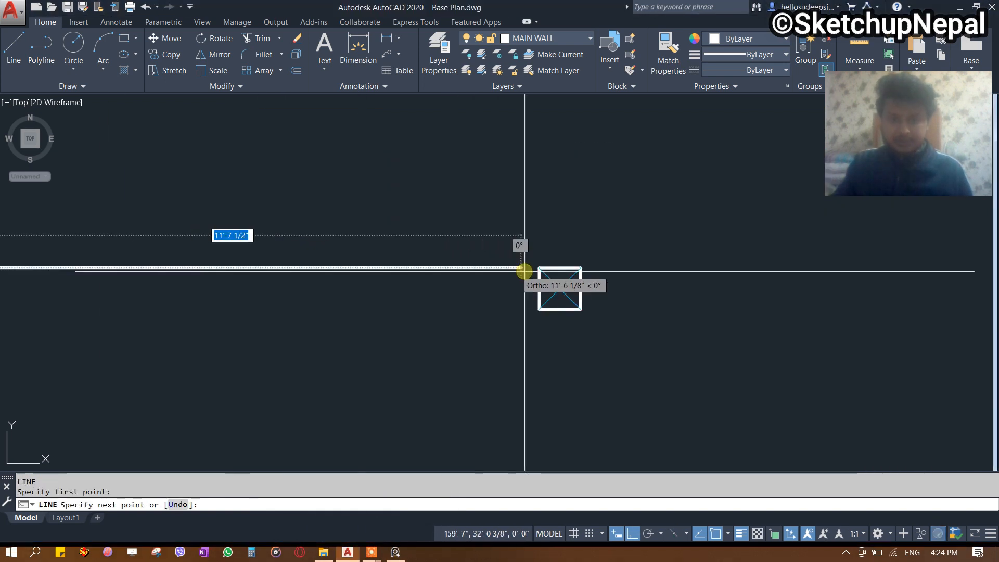
left_click(538, 268)
key("Escape")
scroll(484, 220, "down", 4)
Offset the new wall line between the first two columns downward by 5 inches.
left_click(443, 212)
left_click(414, 270)
type("o")
key("Return")
type("5")
key("Return")
left_click(411, 336)
middle_click_drag(490, 308, 361, 339)
key("Escape")
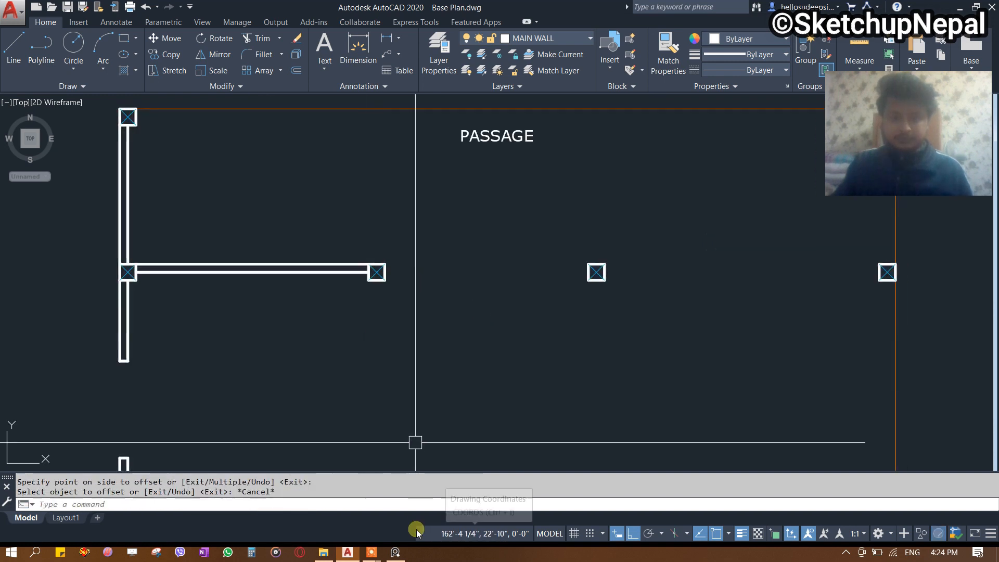
Draw a 2'9" long, 5-inch thick wall stub from the second column's upper-right corner toward the third column, following the reference image.
left_click(397, 553)
left_click_drag(698, 378, 451, 366)
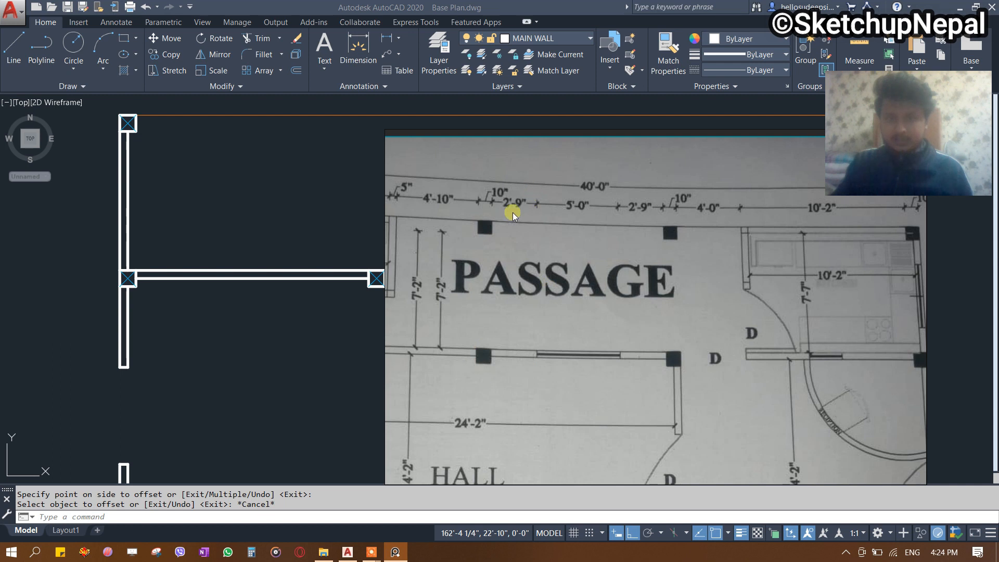
left_click(300, 191)
middle_click_drag(404, 255, 382, 250)
key("Escape")
type("l")
key("Return")
left_click(365, 259)
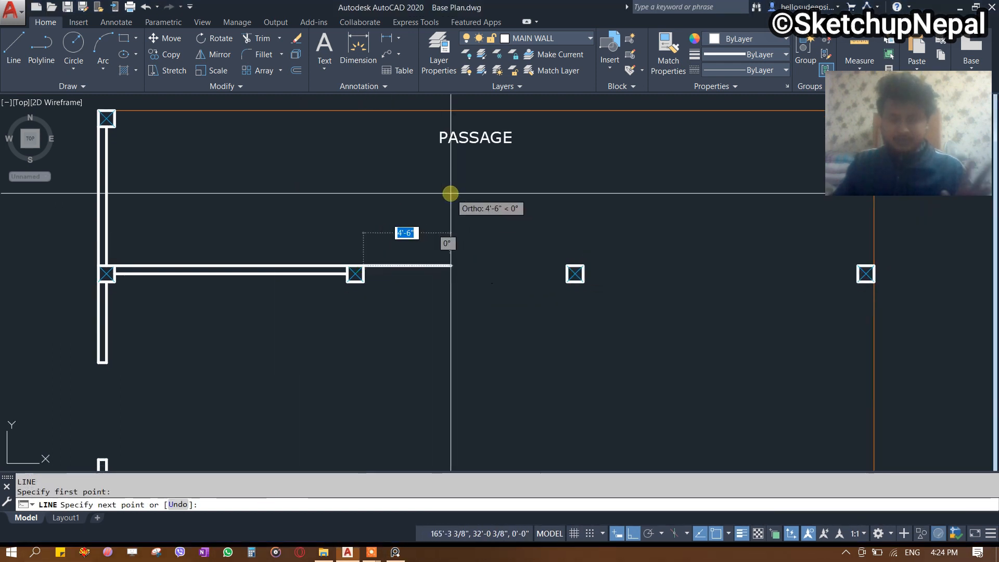
type("2'")
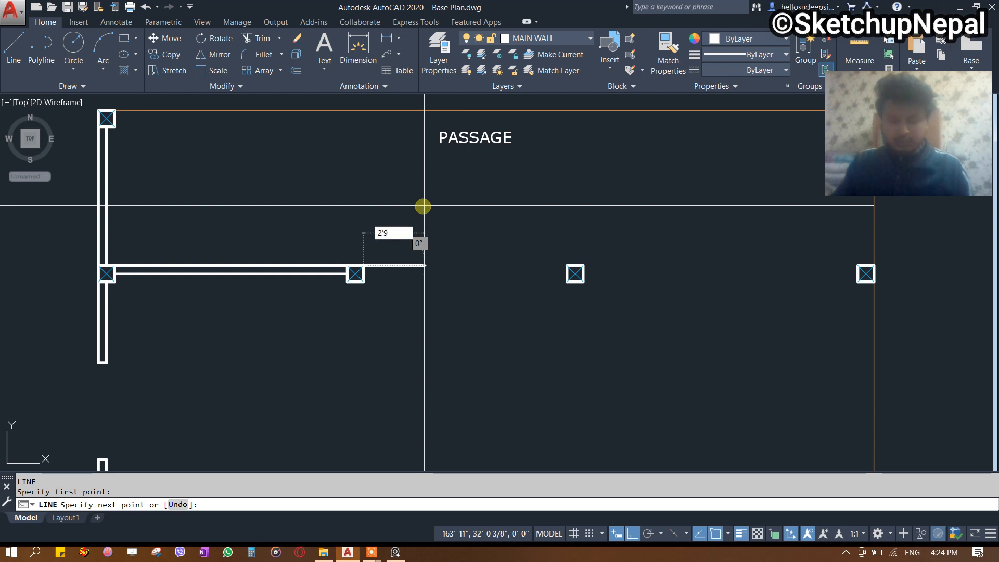
type("9")
key("Return")
type("5")
key("Return")
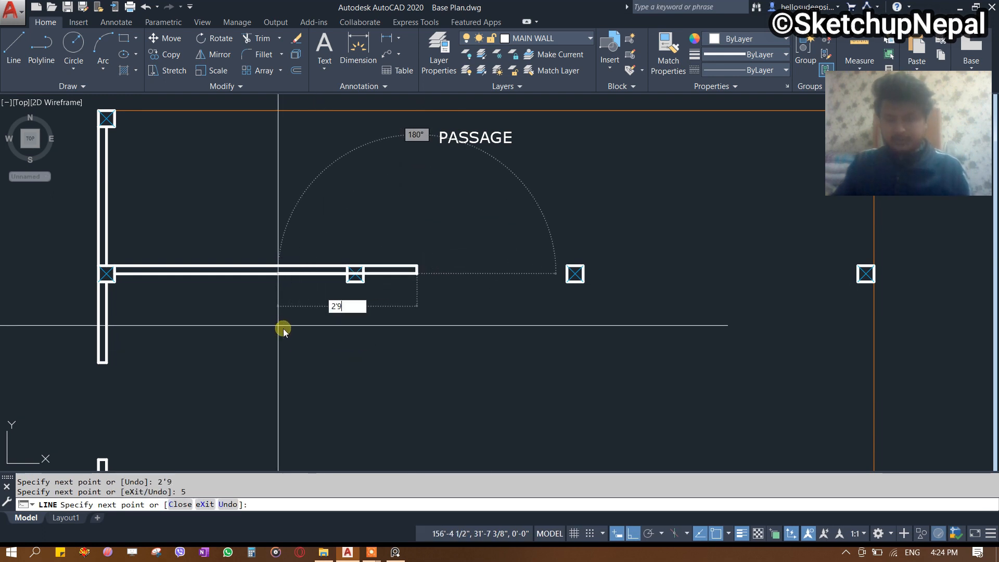
type("2'9")
key("Return")
key("Escape")
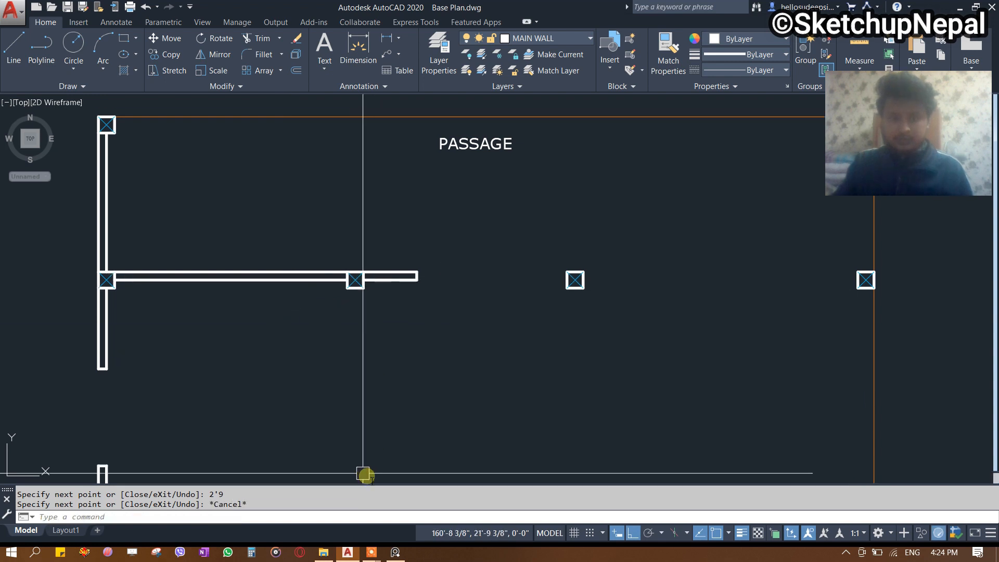
Offset the end line of the 2'9" wall stub by 5' toward the third column to mark the window opening.
left_click(397, 555)
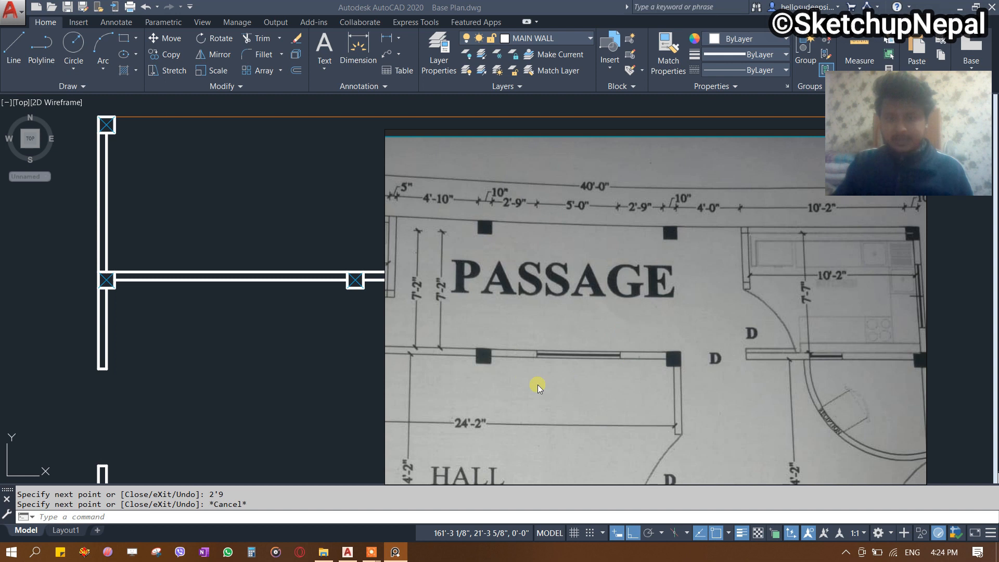
key("alt+Tab")
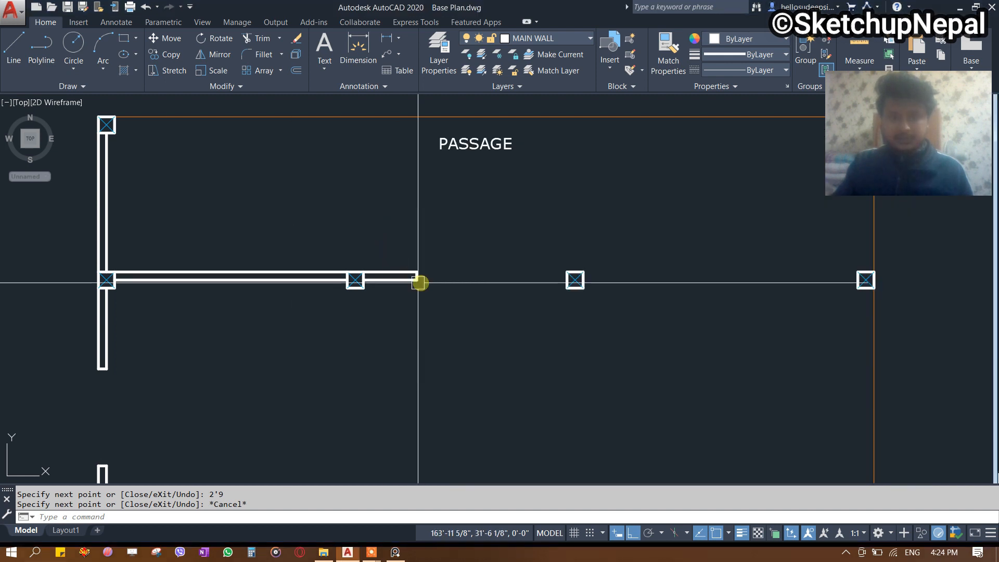
scroll(406, 281, "up", 2)
scroll(394, 281, "up", 3)
key("Escape")
left_click(396, 266)
type("o")
key("Return")
type("5'")
key("Return")
left_click(593, 168)
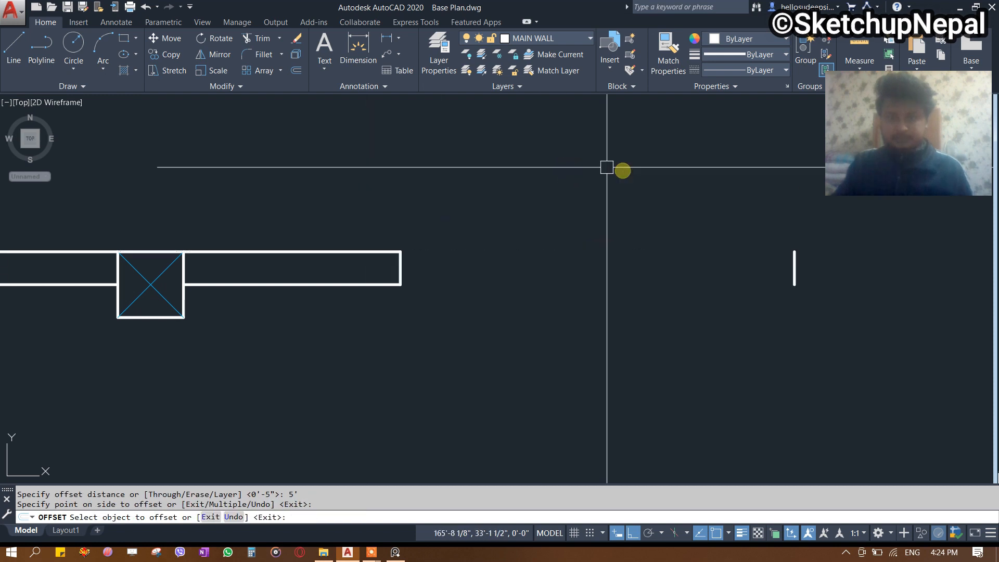
key("Escape")
Measure the distance from the offset line at the window opening to the third column.
scroll(643, 198, "down", 4)
middle_click_drag(643, 199, 507, 221)
scroll(508, 239, "up", 3)
type("dli")
key("Return")
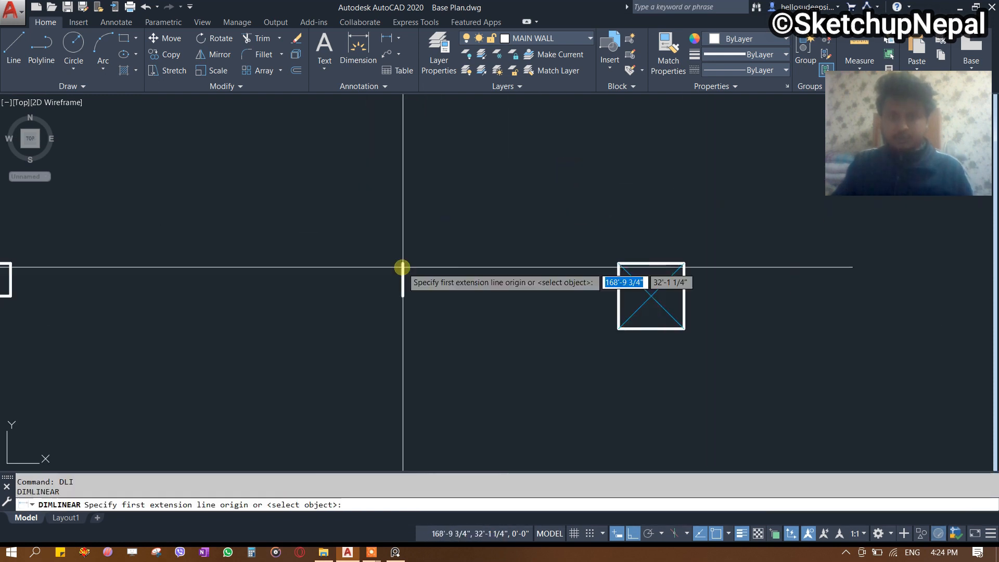
left_click(402, 267)
left_click(618, 263)
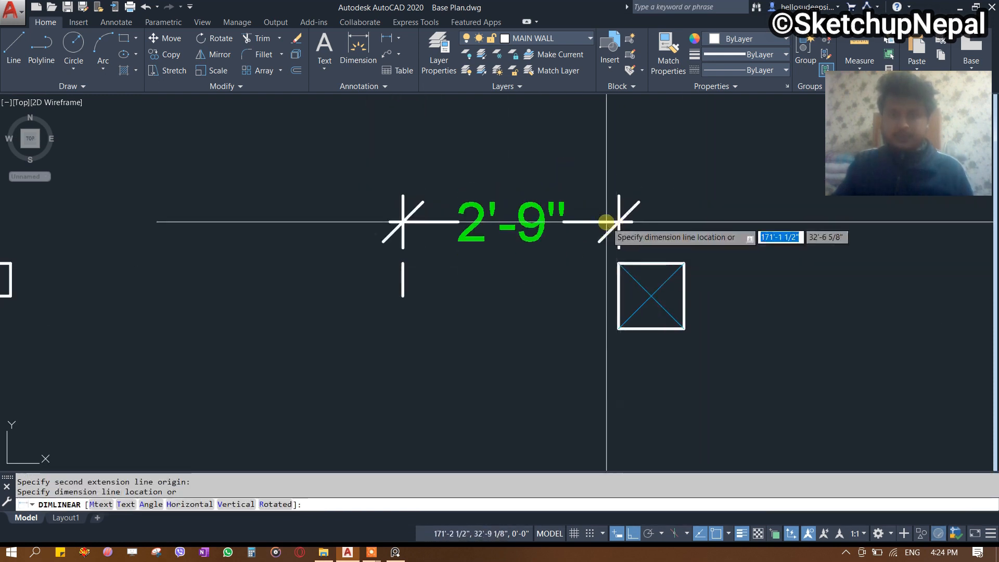
key("Escape")
Draw the upper wall line from the top of the offset line to the third column's upper-left corner.
type("l")
key("Return")
left_click(402, 264)
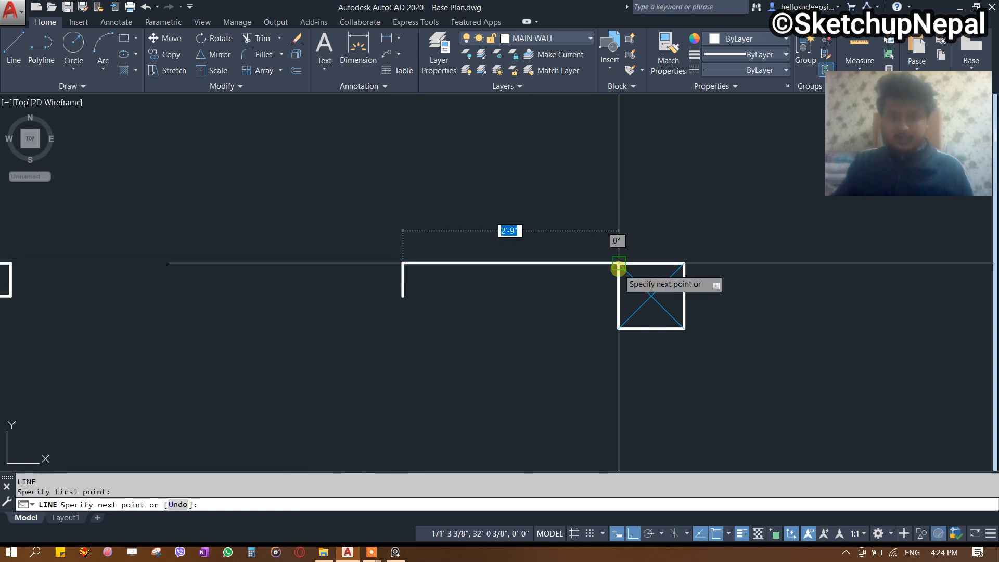
left_click(619, 270)
key("Escape")
Copy the upper wall line beside the third column down to the lower end of the offset line.
left_click(450, 326)
type("c")
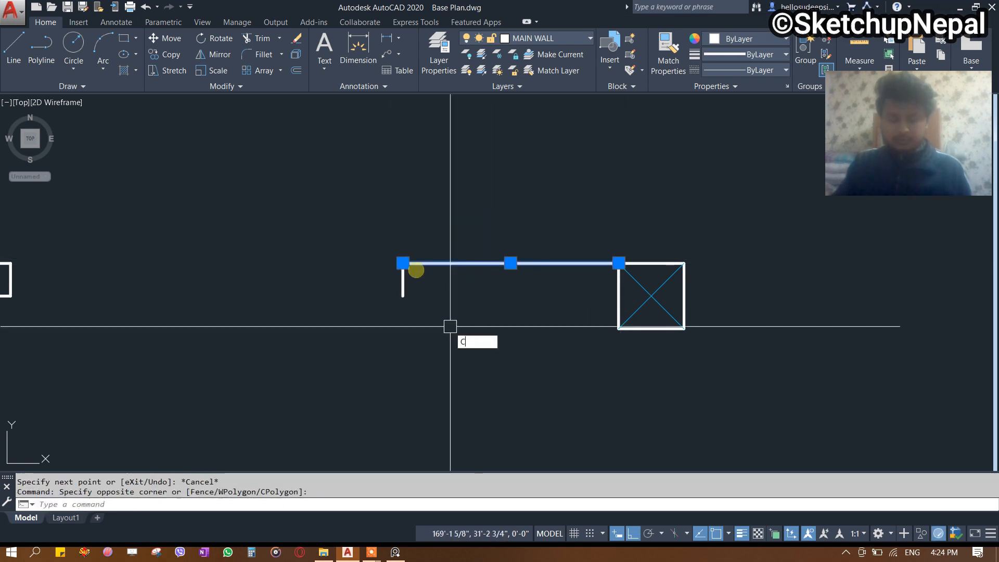
type("o")
key("Return")
left_click(403, 263)
left_click(402, 296)
key("Escape")
Copy the window between the second and third columns of the hall's lower wall straight up into the upper wall's opening.
scroll(444, 258, "down", 6)
middle_click_drag(410, 282, 462, 285)
middle_click_drag(343, 296, 414, 151)
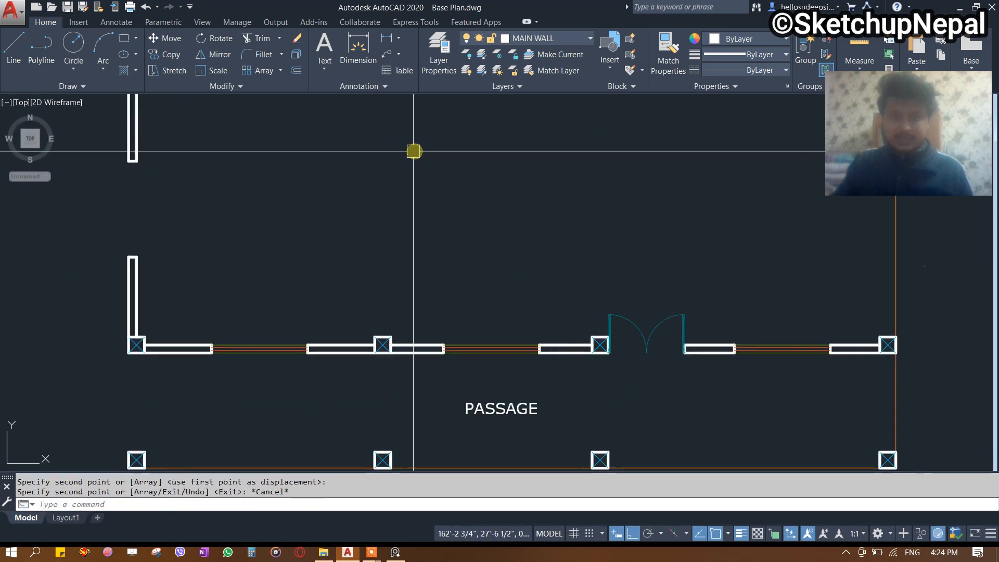
scroll(413, 151, "up", 4)
left_click(513, 360)
left_click(473, 235)
key("Return")
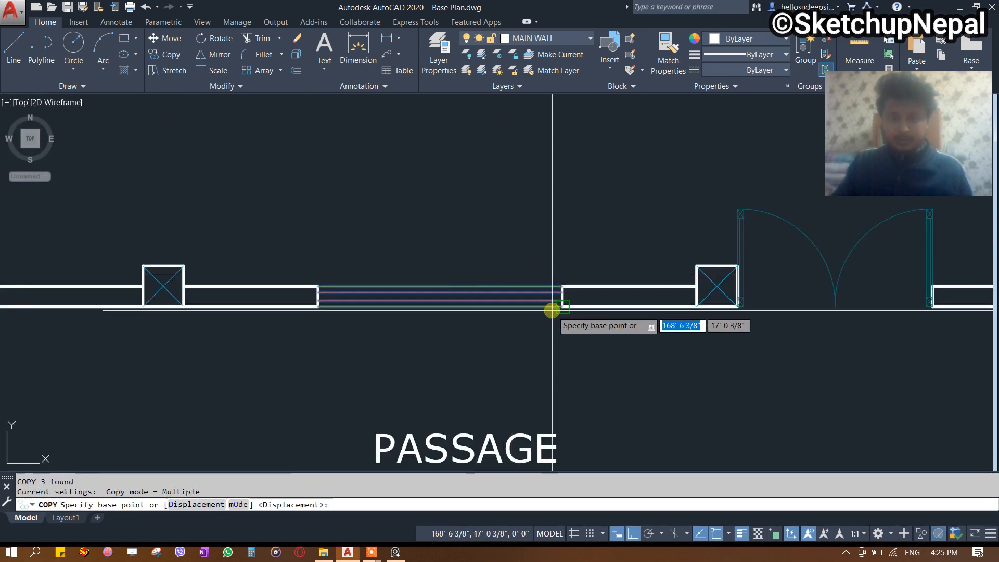
left_click(561, 306)
scroll(520, 358, "down", 5)
middle_click_drag(523, 358, 493, 96)
mouse_move(495, 466)
middle_mouse_down()
mouse_move(494, 443)
mouse_move(488, 455)
middle_mouse_up()
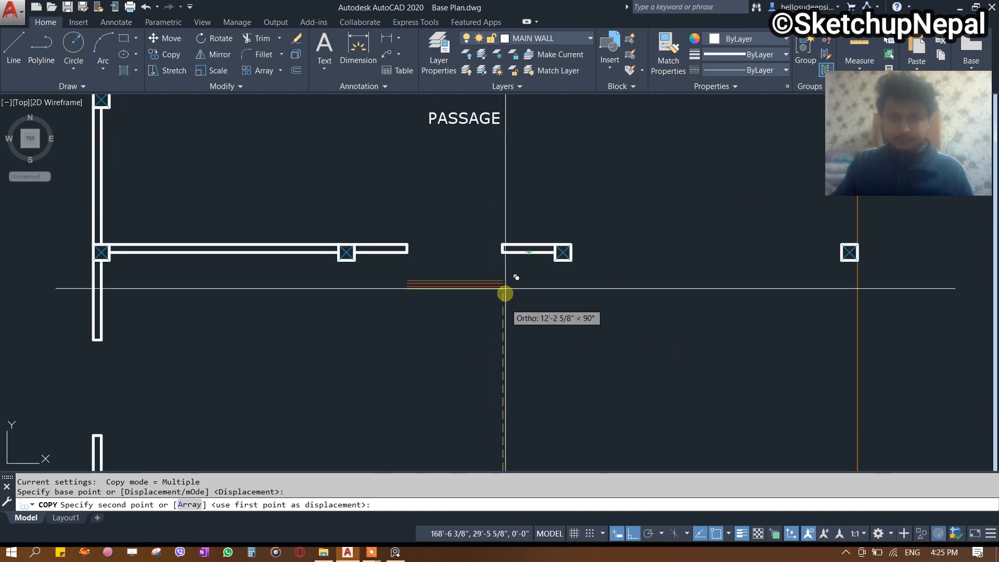
scroll(506, 290, "up", 4)
left_click(495, 202)
key("Escape")
From the third column's upper-right corner, draw a 4' line toward the fourth column, a 5-inch line down, and a lower wall line onward.
scroll(452, 304, "down", 5)
middle_click_drag(452, 304, 411, 321)
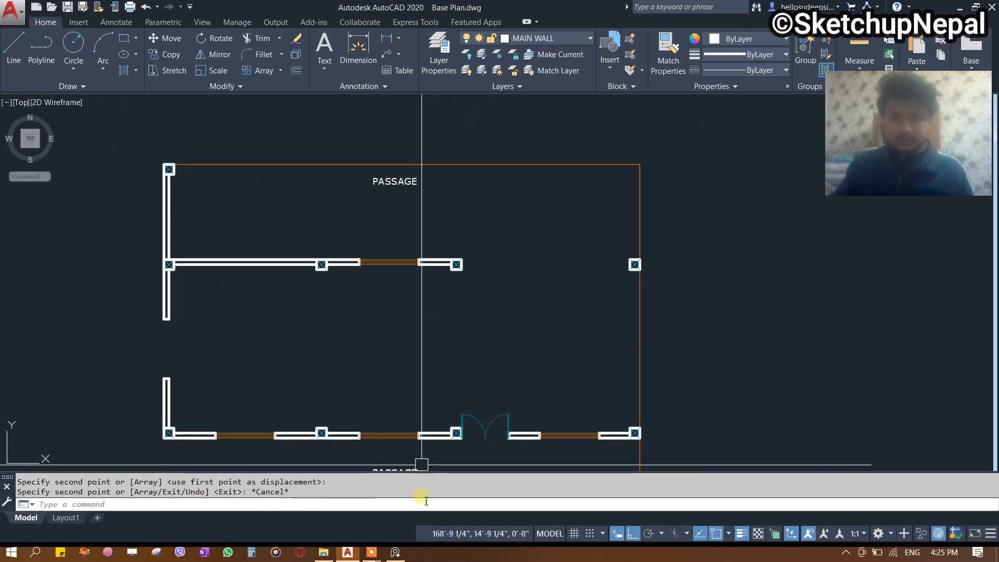
left_click(395, 552)
left_click_drag(656, 365, 504, 337)
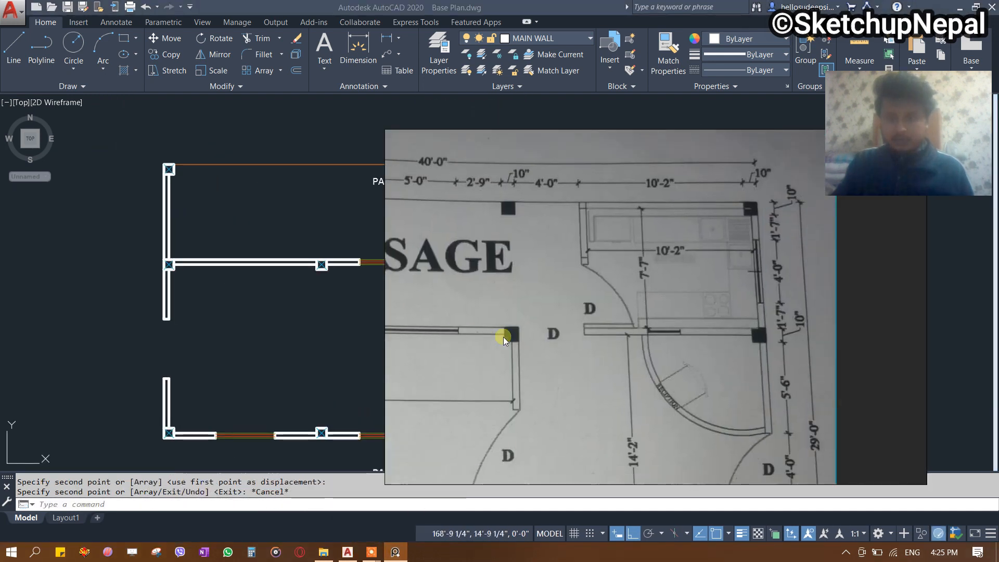
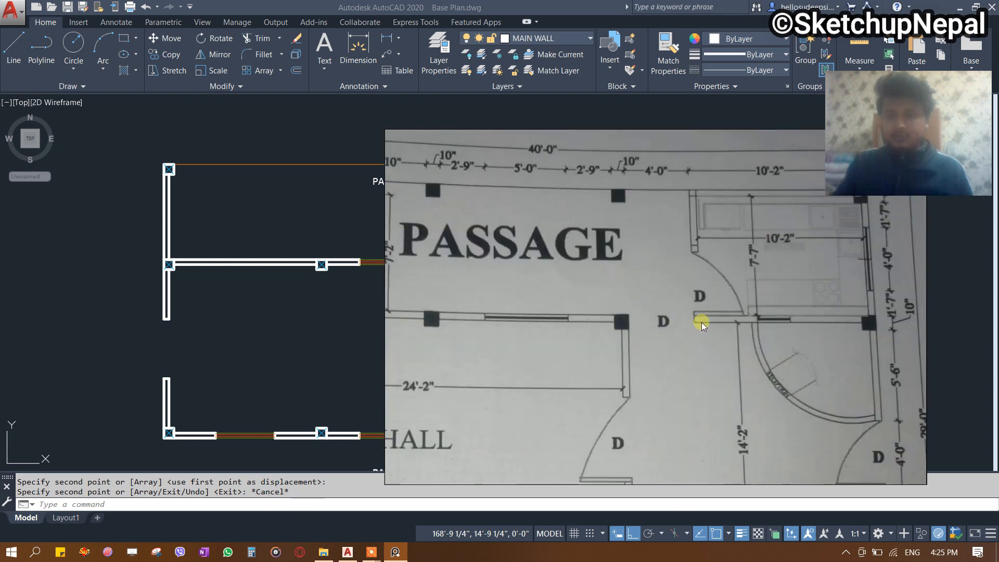
scroll(350, 291, "up", 7)
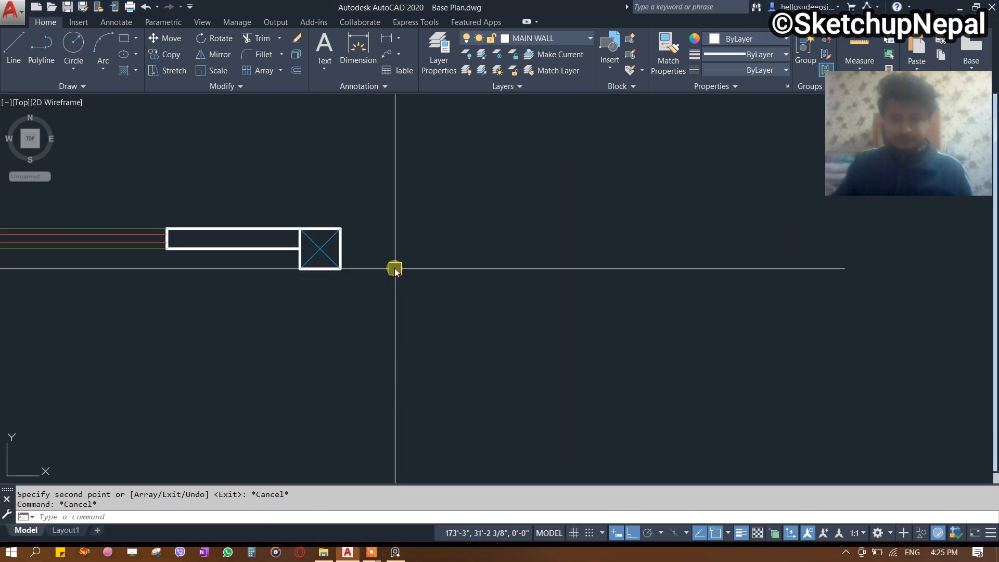
type("l")
key("Return")
left_click(340, 228)
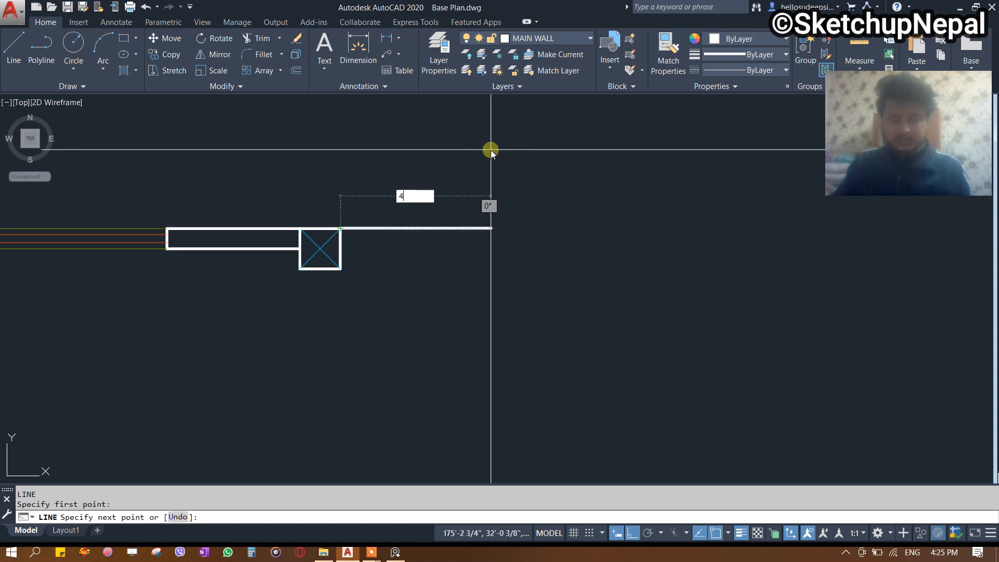
key("Return")
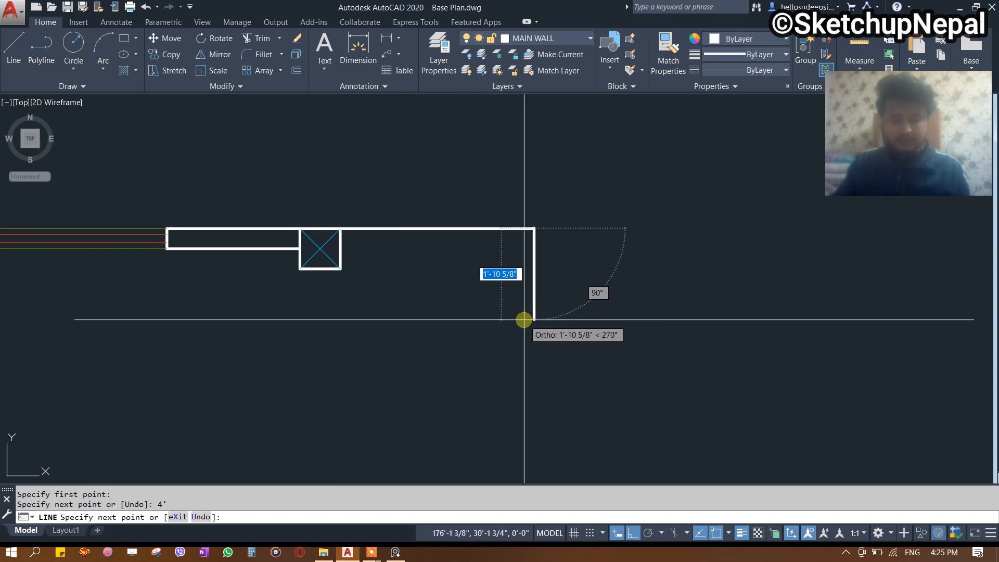
type("5")
key("Return")
left_click(705, 286)
key("Escape")
Move the 4' line from the third column to the top of the 5-inch end line to form the wall's upper edge.
left_click(436, 176)
left_click(422, 303)
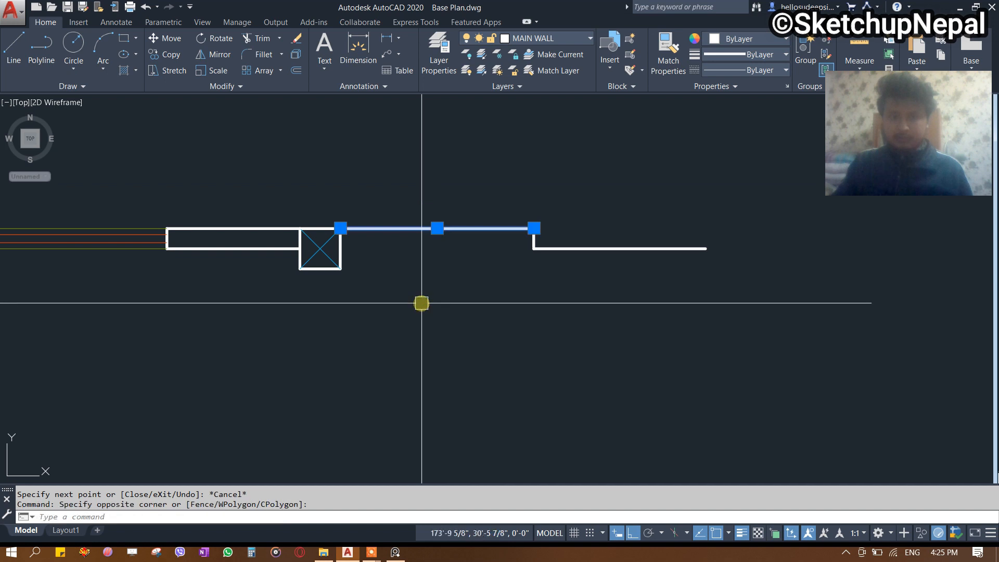
key("Return")
left_click(341, 228)
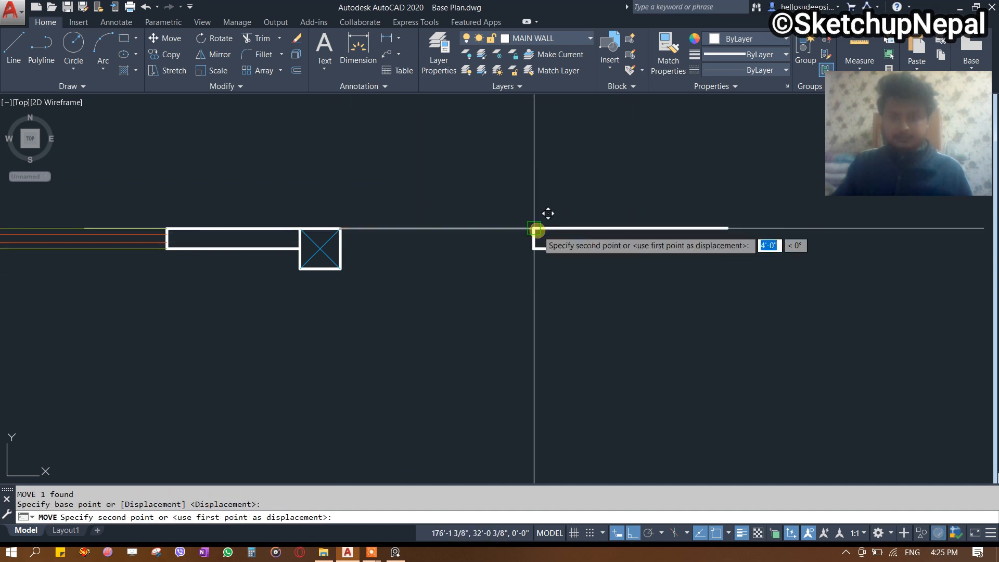
key("Escape")
scroll(537, 230, "down", 2)
middle_click_drag(392, 271, 375, 271)
Examine the reference image for the wall, window and curved reception layout below the 10'-2" wide room.
left_click(395, 551)
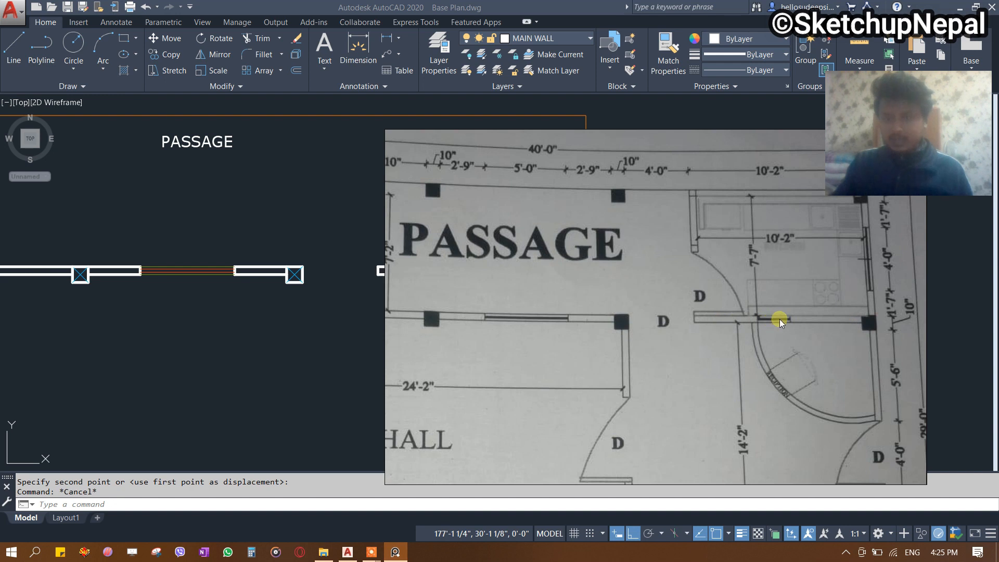
scroll(816, 390, "up", 3)
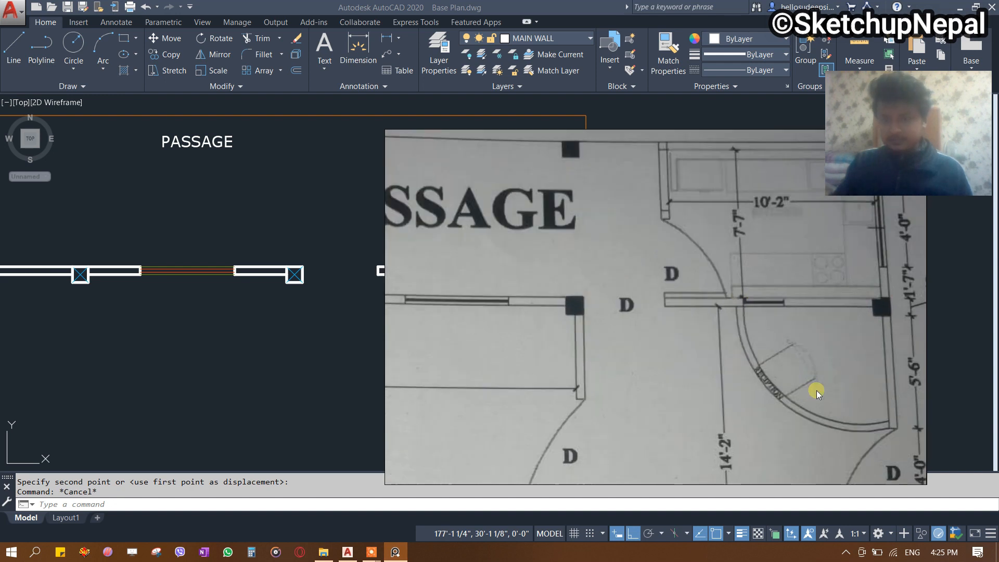
scroll(669, 354, "down", 1)
scroll(695, 381, "down", 3)
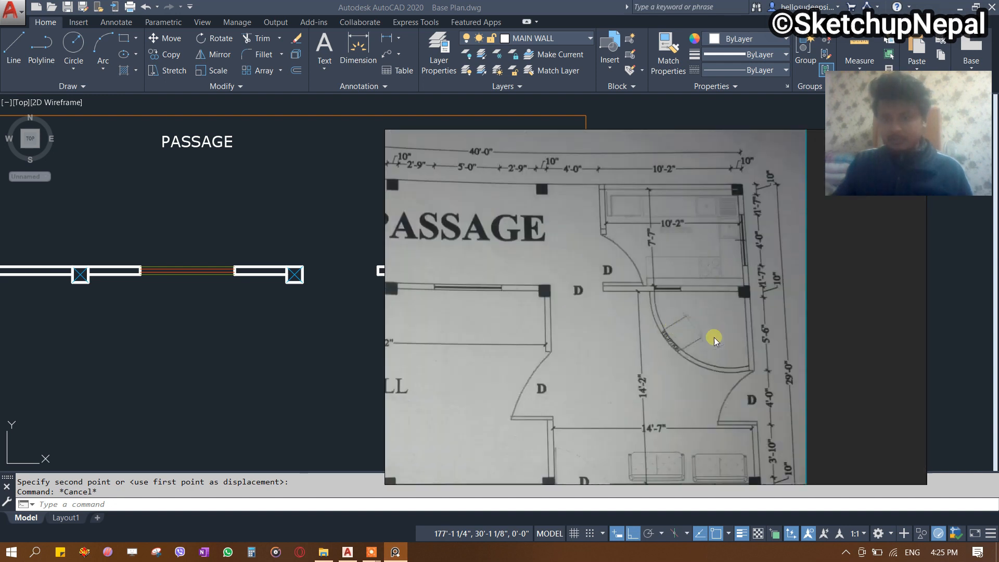
scroll(714, 337, "up", 4)
scroll(632, 263, "down", 1)
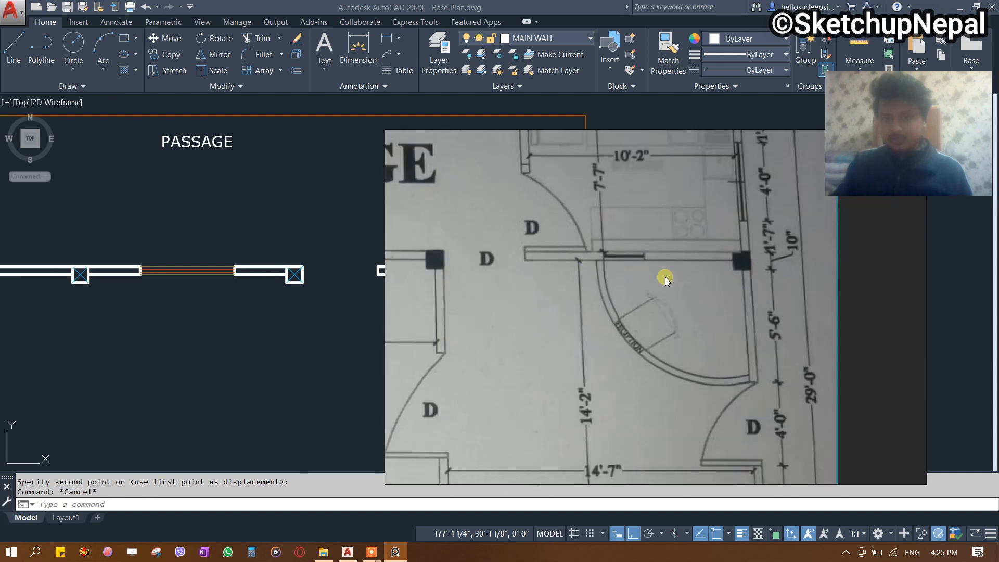
left_click_drag(664, 277, 679, 322)
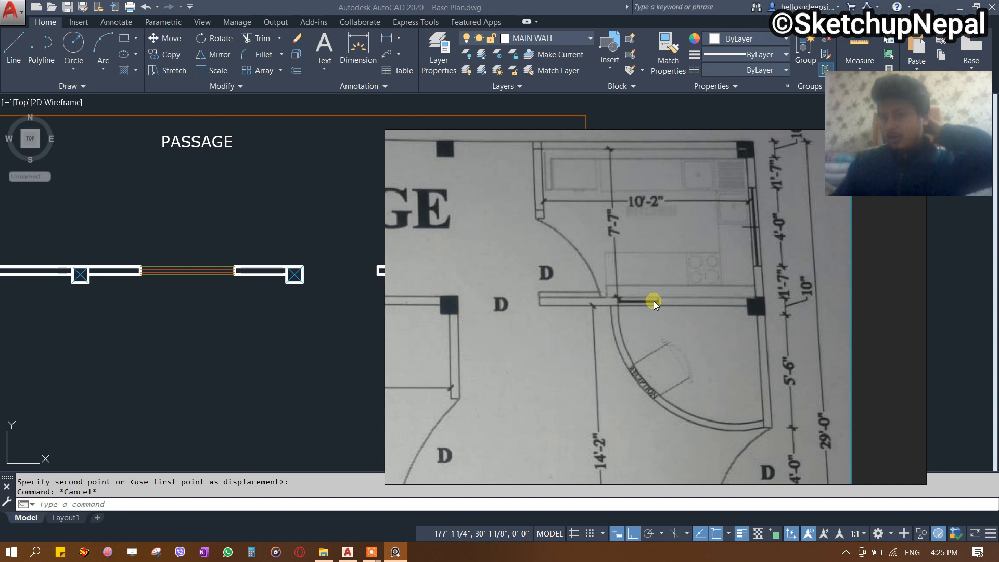
scroll(682, 334, "down", 1)
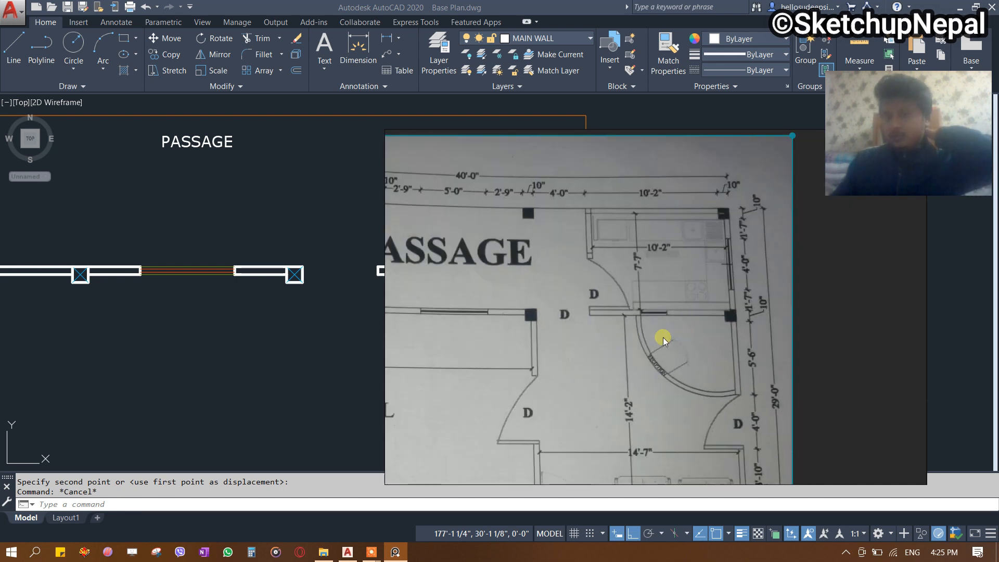
scroll(662, 337, "up", 2)
scroll(665, 333, "down", 2)
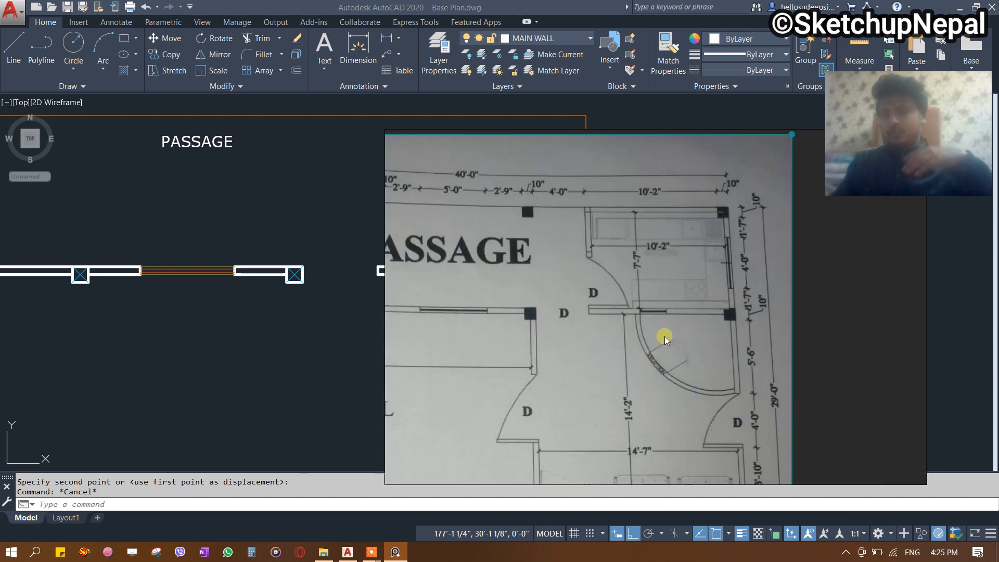
Extend the two horizontal wall lines beyond the third column's opening to the fourth column in the hall's upper wall.
scroll(662, 334, "down", 2)
scroll(658, 334, "up", 3)
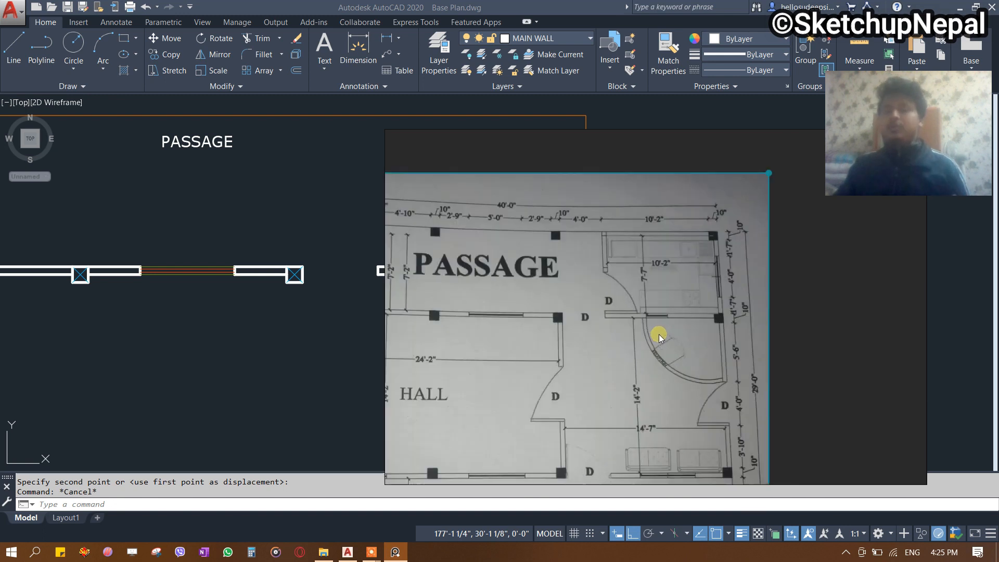
scroll(652, 304, "up", 2)
scroll(650, 378, "down", 1)
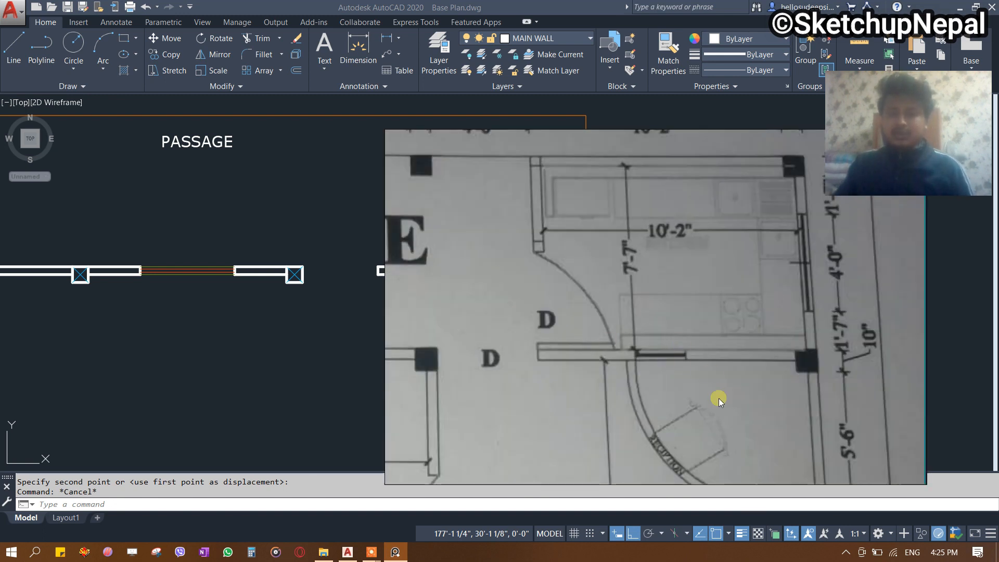
scroll(642, 380, "up", 1)
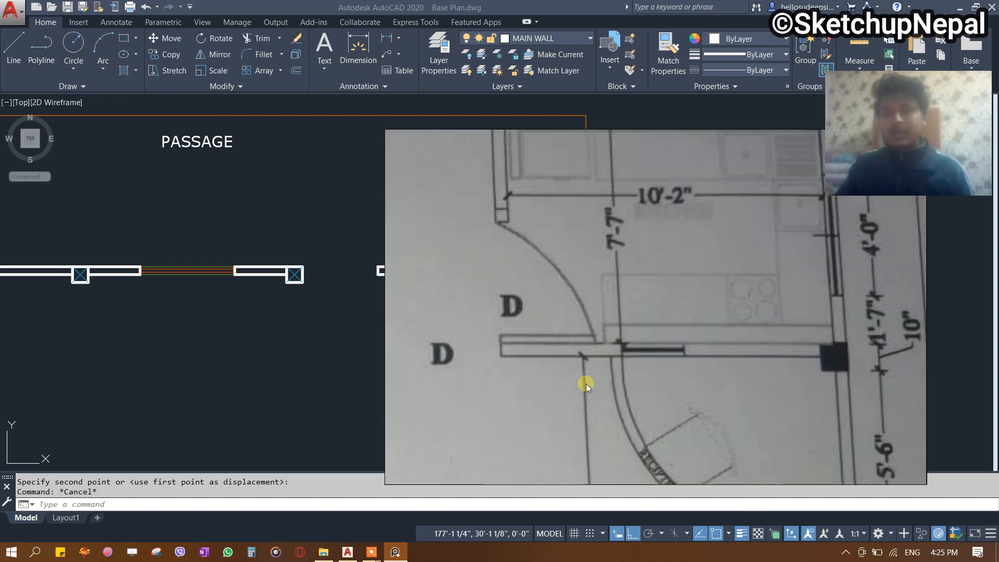
left_click(361, 288)
middle_click_drag(453, 289, 391, 301)
scroll(391, 301, "up", 2)
key("Escape")
type("ex")
key("Return")
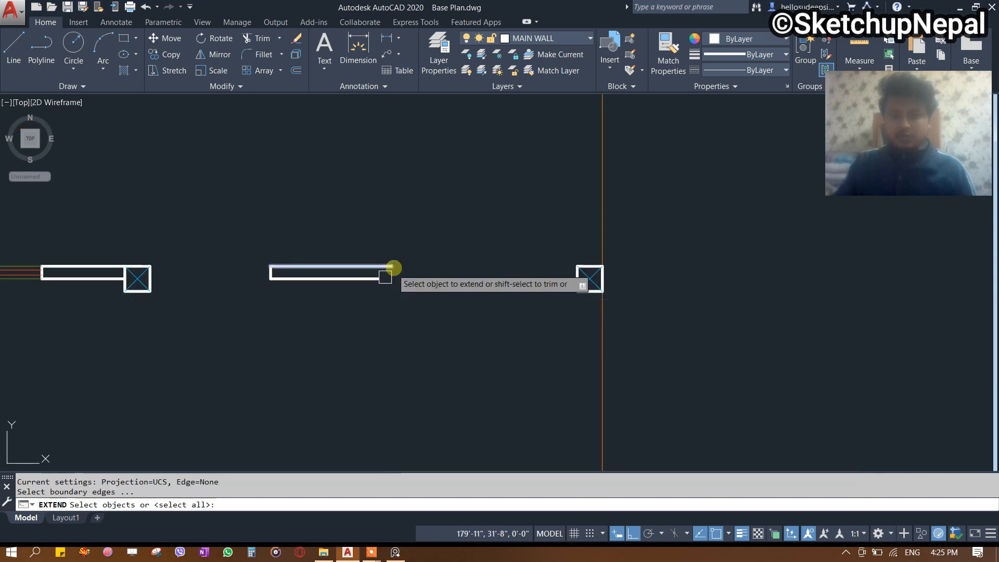
key("Return")
left_click(401, 267)
left_click(366, 285)
key("Escape")
scroll(453, 279, "down", 2)
mouse_move(447, 281)
middle_mouse_down()
mouse_move(491, 228)
mouse_move(476, 278)
middle_mouse_up()
scroll(533, 271, "up", 2)
left_click(551, 222)
key("Escape")
scroll(498, 375, "down", 2)
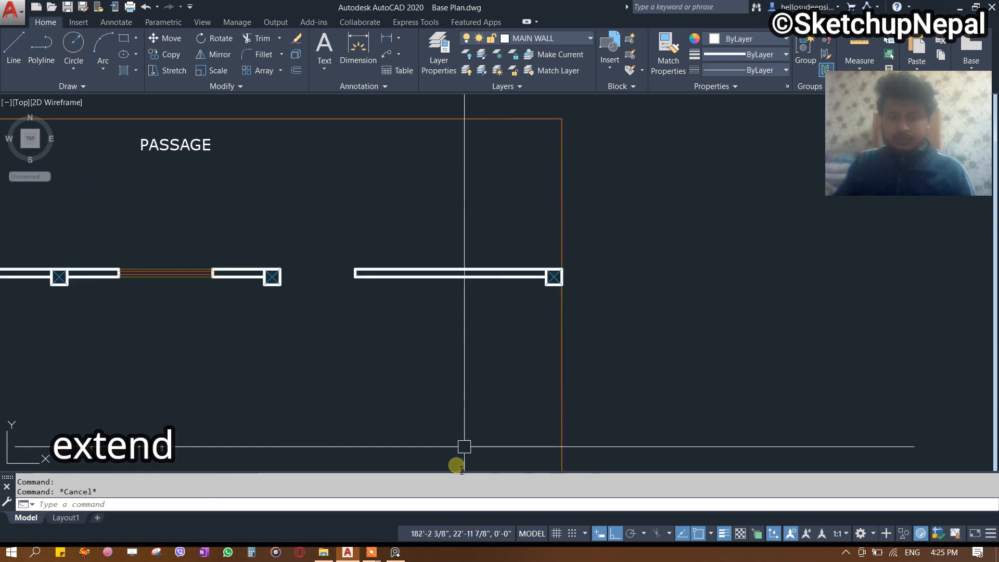
Examine the reference image for the outer wall segments, door opening and curved reception between the two passages.
left_click(395, 552)
scroll(572, 344, "down", 2)
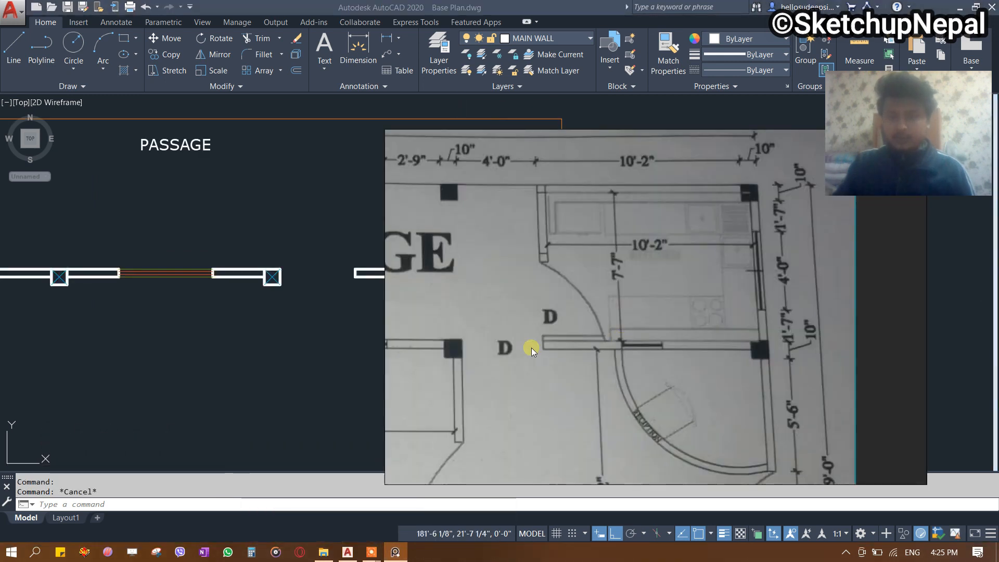
scroll(697, 387, "down", 1)
left_click_drag(707, 390, 700, 239)
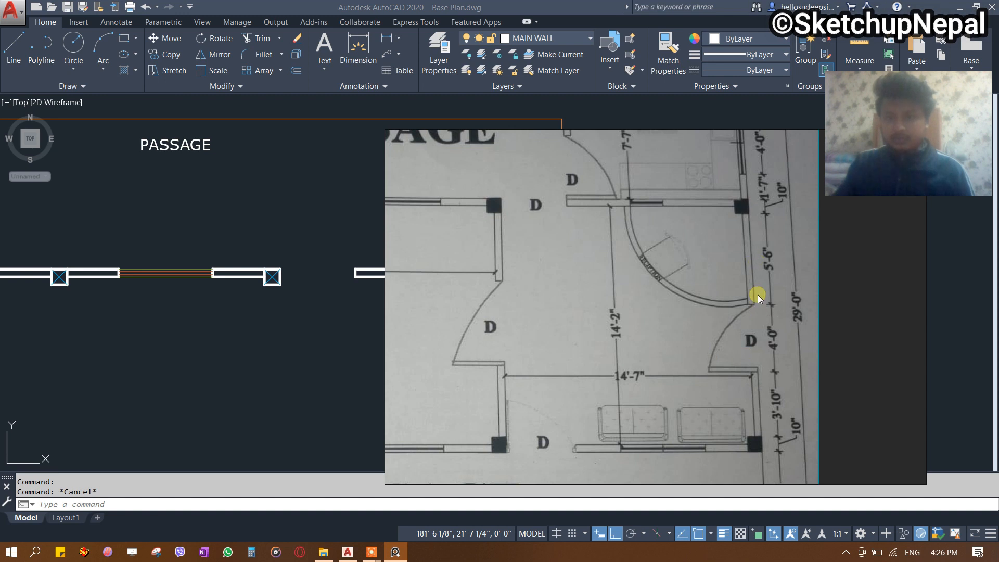
scroll(625, 298, "down", 3)
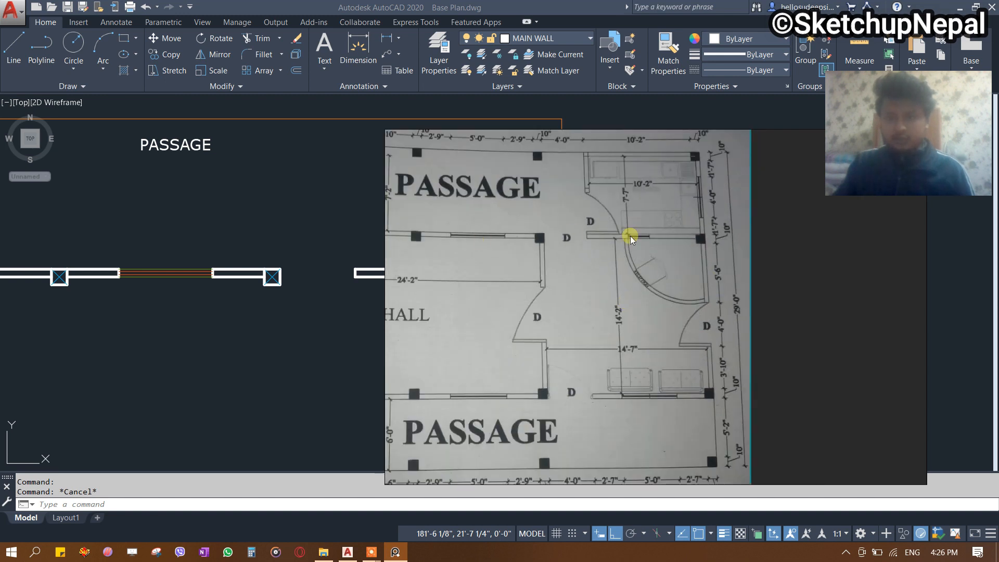
left_click_drag(629, 236, 621, 279)
Delete the long vertical outer guide line running along the fourth columns.
left_click(183, 315)
scroll(284, 283, "down", 4)
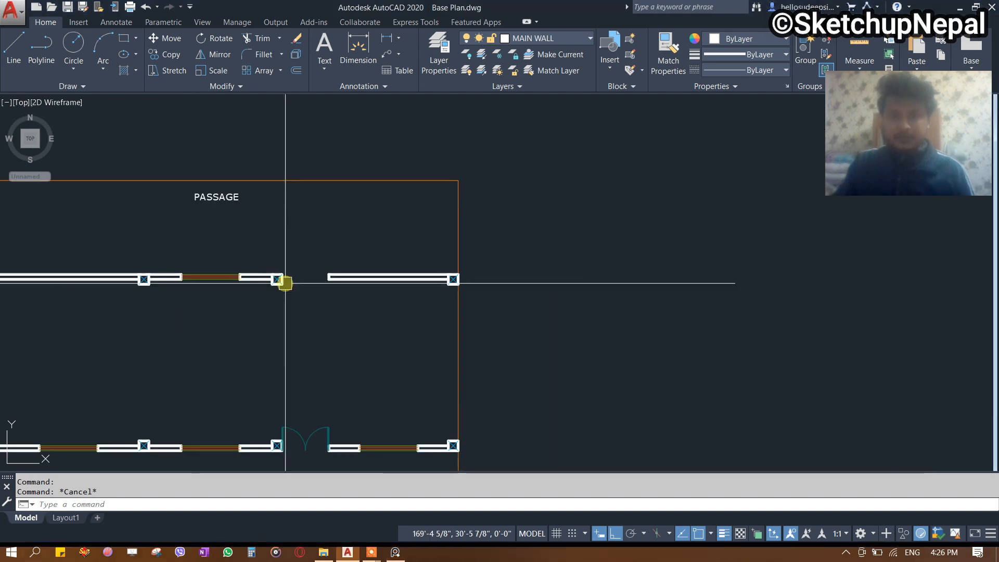
middle_click_drag(283, 283, 296, 237)
scroll(419, 372, "up", 8)
middle_click_drag(406, 373, 472, 435)
scroll(472, 435, "down", 4)
middle_click_drag(467, 299, 482, 367)
left_click(528, 290)
left_click(424, 298)
scroll(458, 288, "down", 2)
key("Delete")
middle_click_drag(477, 327, 496, 285)
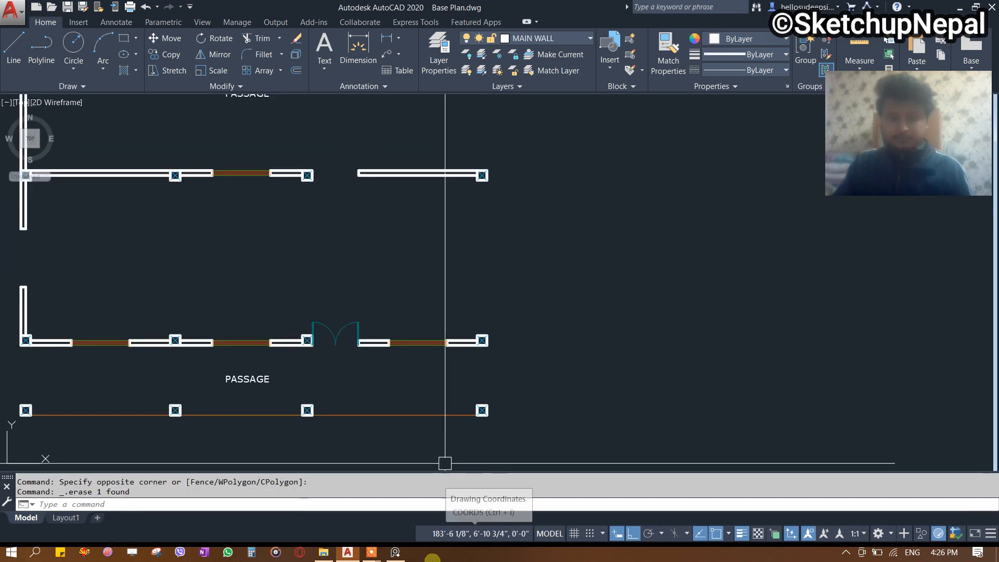
Draw a vertical line closing the lower passage's open end, from the outer fourth column's lower corner up to the fourth column of the hall's lower wall.
left_click(396, 552)
middle_click_drag(582, 289, 564, 243)
scroll(654, 390, "up", 2)
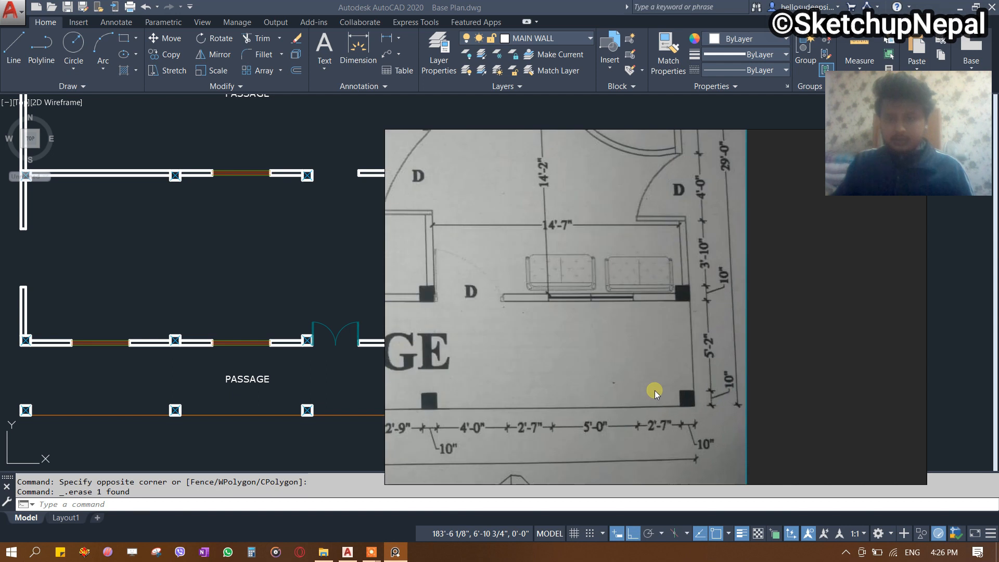
left_click(260, 315)
scroll(470, 327, "up", 2)
mouse_move(470, 328)
middle_mouse_down()
mouse_move(508, 307)
mouse_move(506, 240)
middle_mouse_up()
key("Escape")
type("l")
key("Return")
left_click(535, 363)
scroll(536, 260, "up", 3)
left_click(535, 247)
key("Escape")
Match the new vertical line's properties to the lower passage's outer boundary line.
scroll(535, 247, "down", 3)
left_click(457, 364)
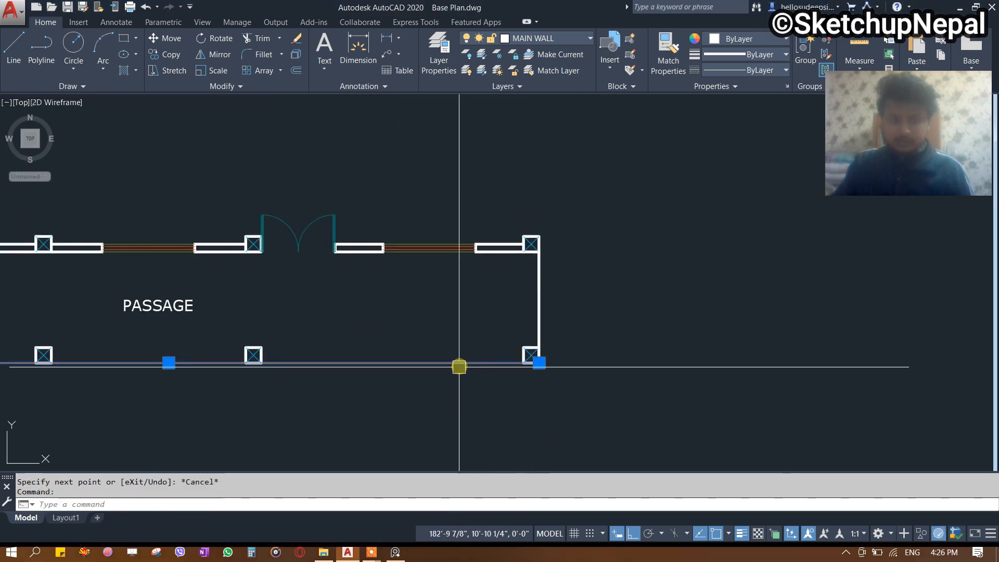
type("ma")
key("Return")
left_click(586, 281)
left_click(456, 285)
key("Escape")
middle_click_drag(527, 214, 508, 338)
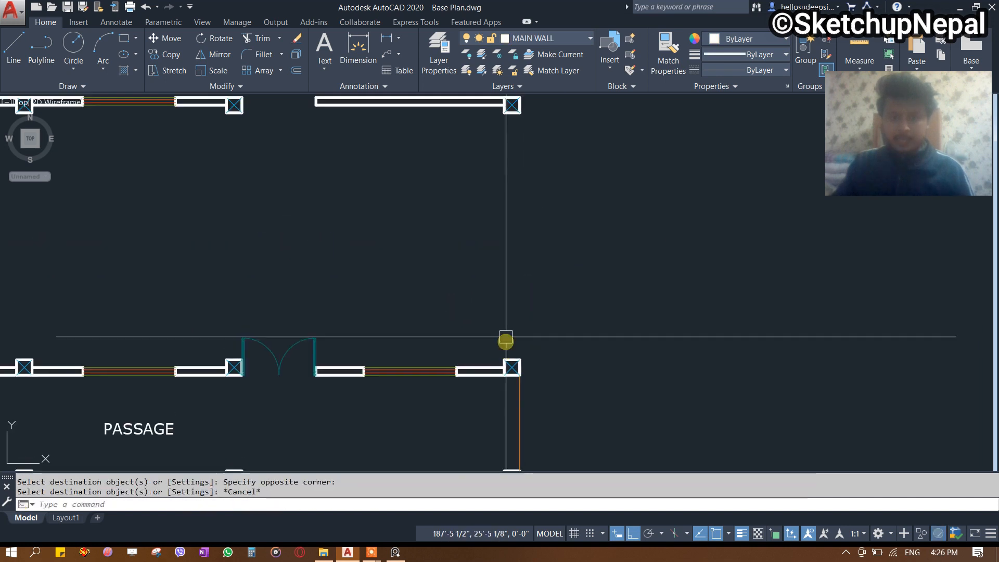
Draw a 3'10" wall upward from the upper-right corner of the lower wall's fourth column, closed by a 5-inch end and an inner line.
key("Escape")
left_click(396, 553)
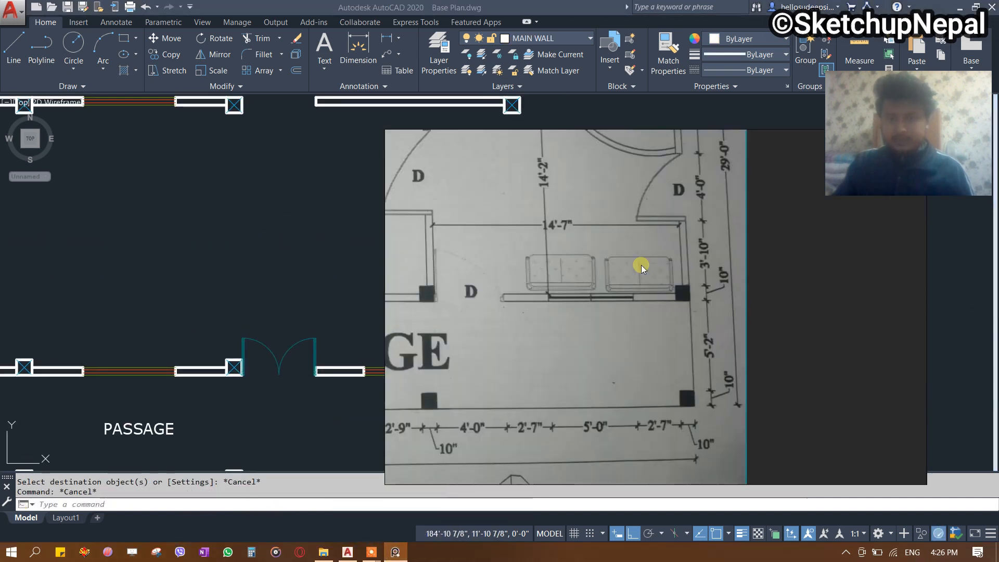
scroll(655, 276, "up", 3)
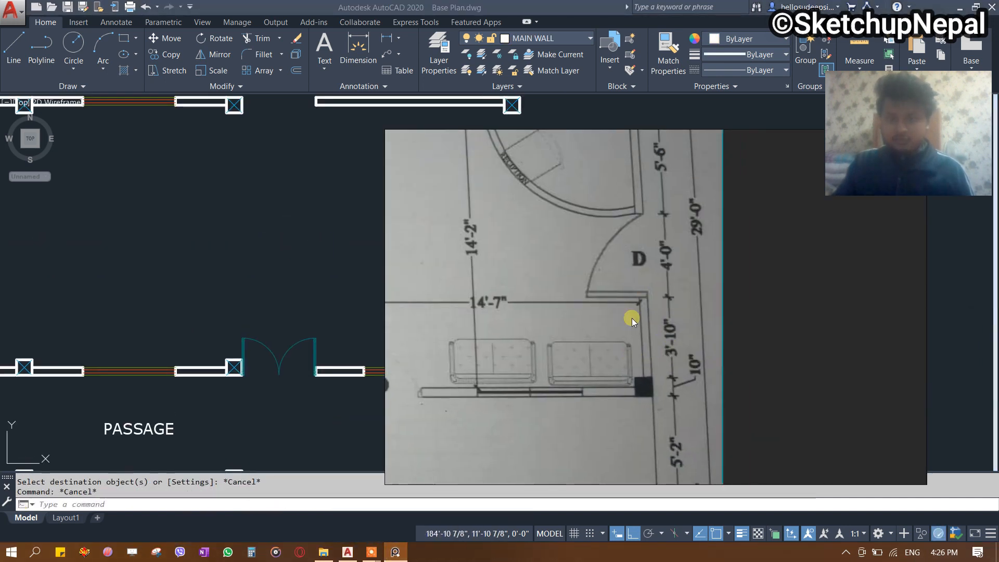
scroll(645, 333, "up", 2)
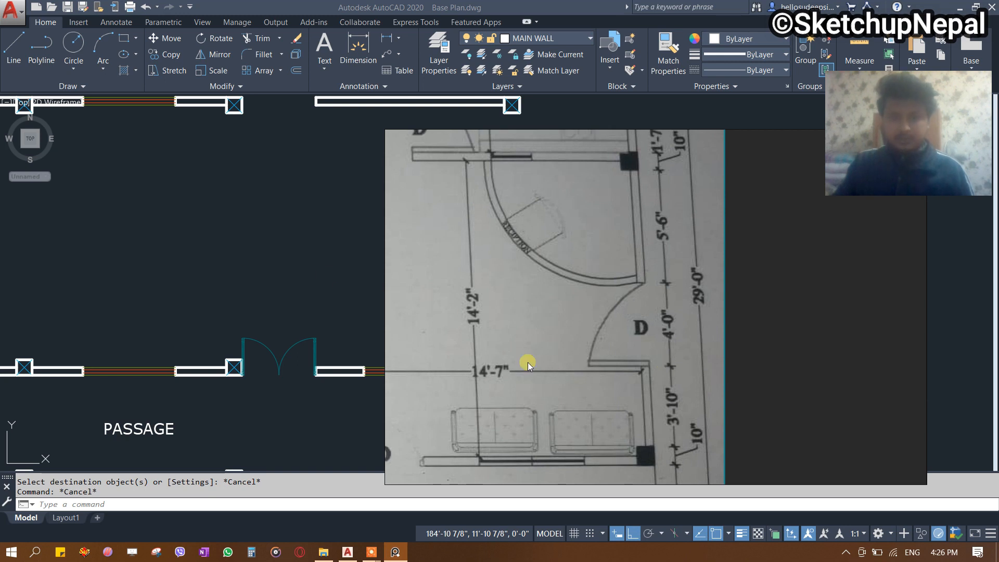
key("alt+Tab")
key("Escape")
type("L")
key("Return")
scroll(528, 345, "up", 2)
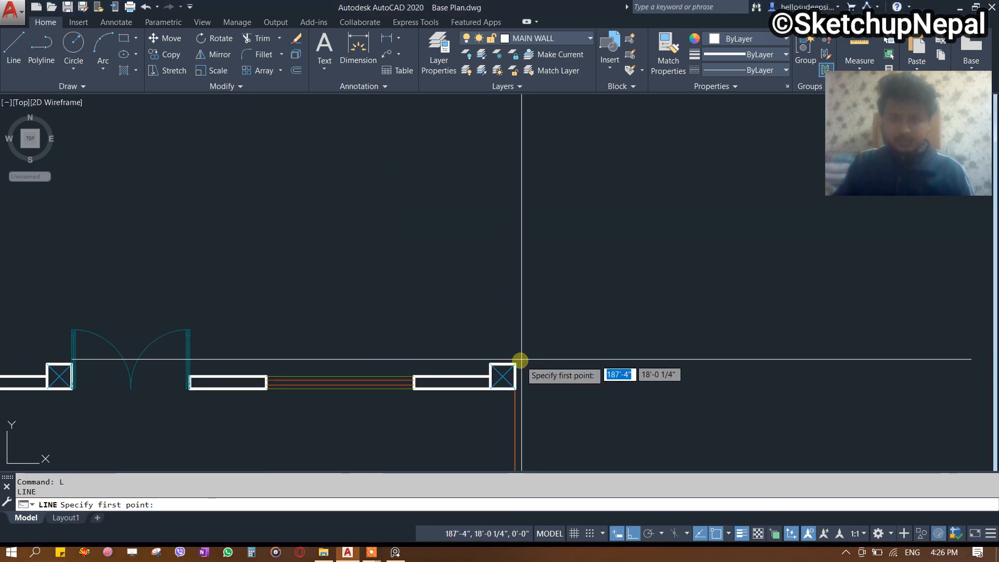
left_click(519, 359)
type("3'1")
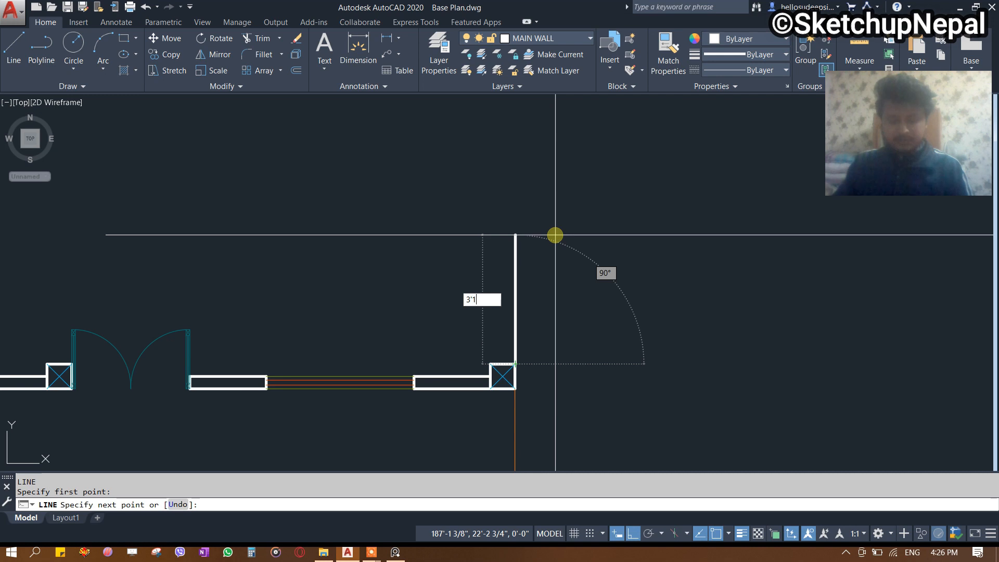
type("0")
key("Return")
key("Return")
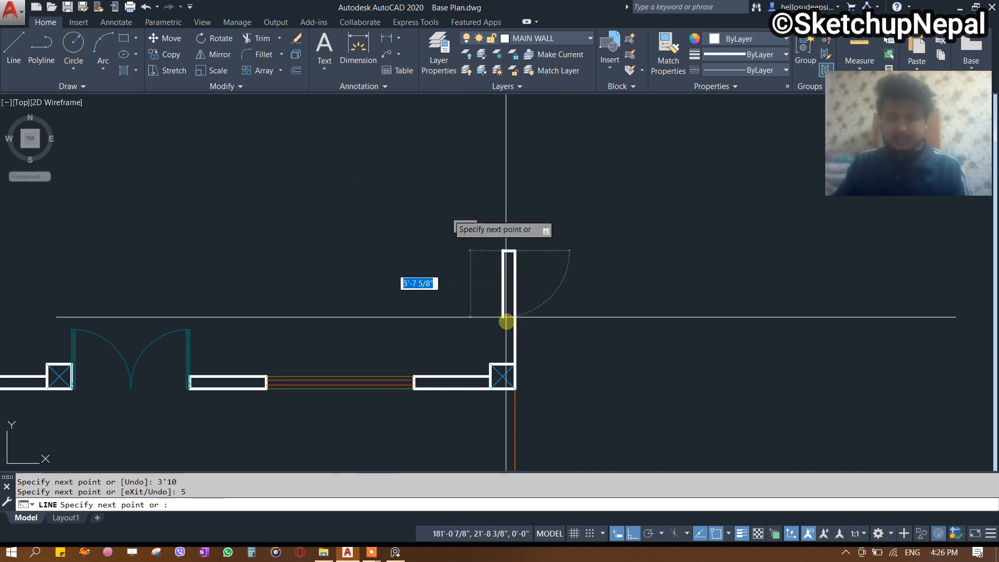
scroll(509, 319, "up", 3)
key("Escape")
scroll(520, 364, "down", 5)
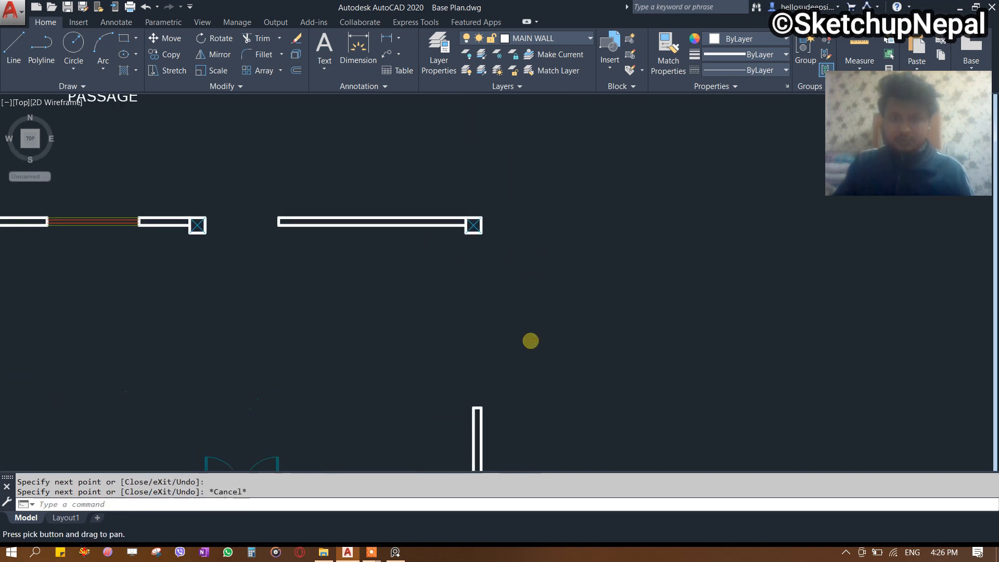
Draw a 5'6" wall downward from the upper wall's fourth column, closed by a 5-inch end and an inner line back to the column.
left_click(405, 551)
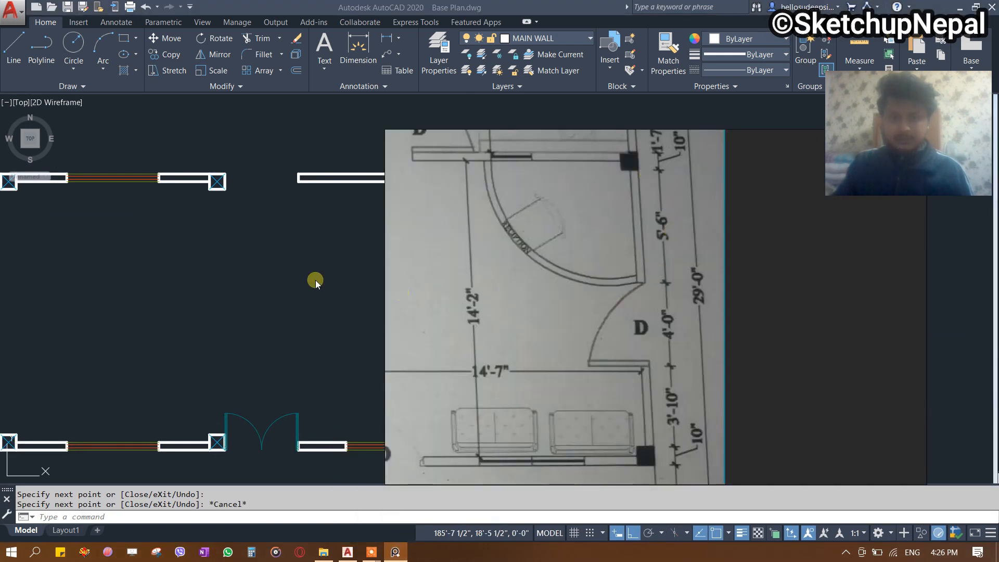
left_click(328, 294)
scroll(496, 226, "up", 2)
type("l")
key("Return")
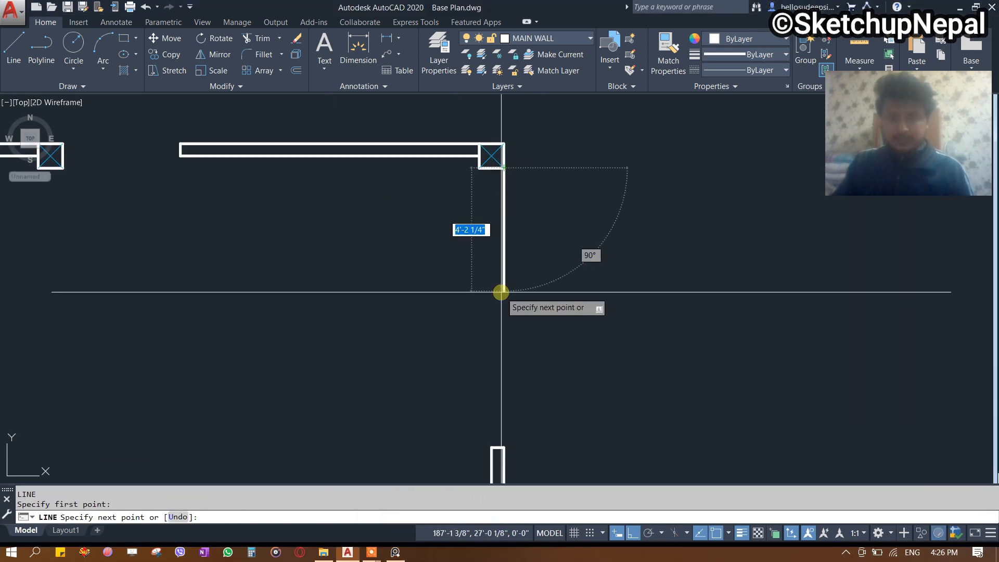
type("5'6")
key("Return")
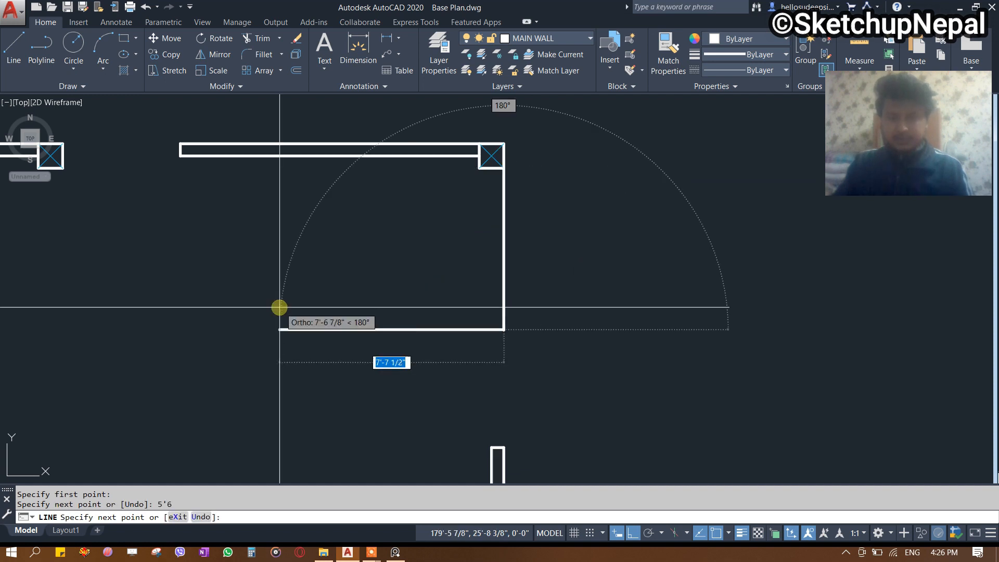
type("5")
key("Return")
scroll(439, 190, "up", 2)
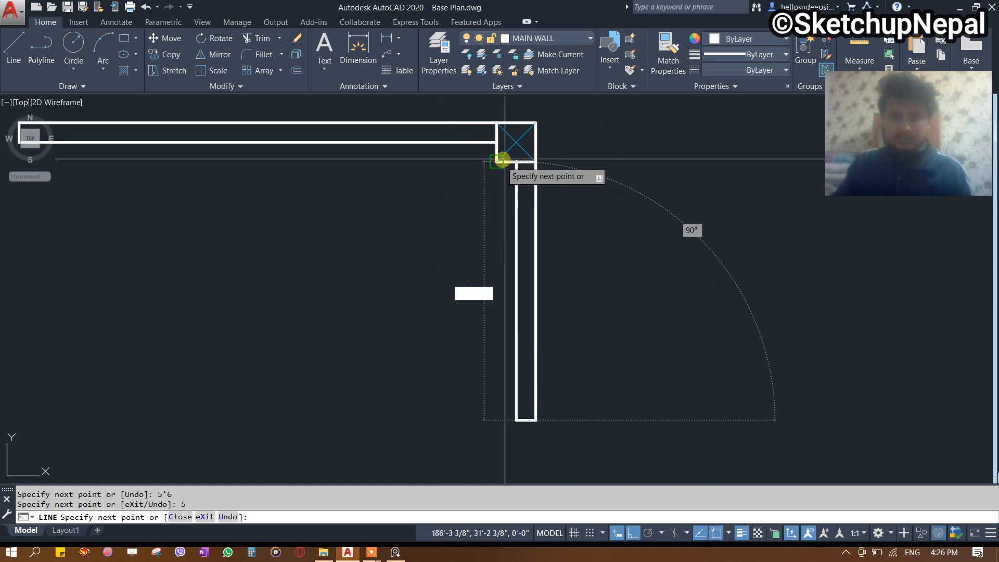
key("Escape")
scroll(468, 202, "down", 3)
scroll(491, 245, "up", 4)
Measure the door opening between the two outer wall segments with a linear dimension.
type("D")
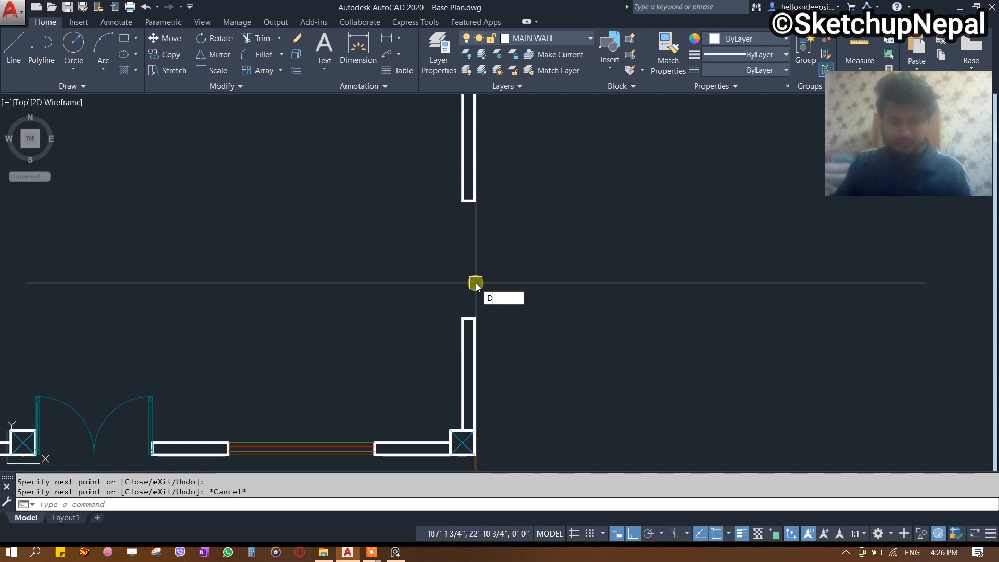
type("IMLI")
key("Return")
left_click(475, 201)
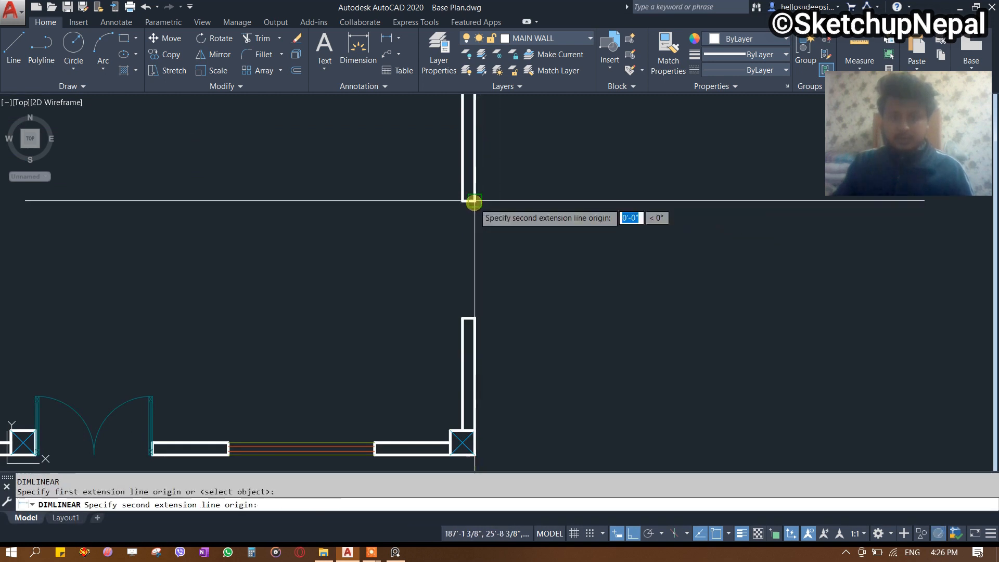
left_click(479, 323)
key("Escape")
scroll(426, 410, "down", 2)
middle_click_drag(544, 270, 638, 357)
scroll(640, 259, "down", 3)
scroll(636, 265, "up", 1)
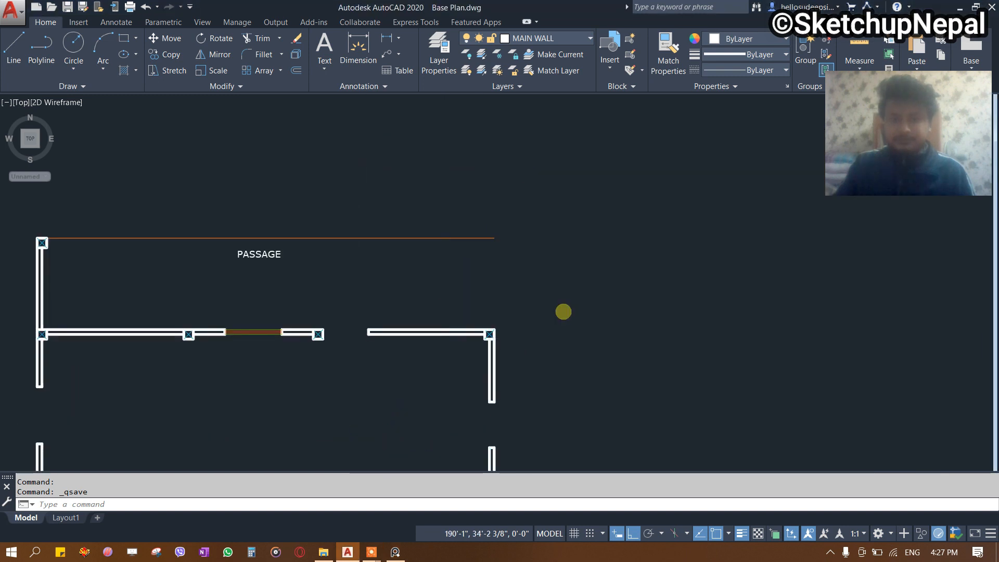
Copy the second, third and fourth columns of the hall's upper wall straight up to the upper passage's boundary line.
scroll(497, 314, "up", 2)
scroll(498, 315, "up", 3)
scroll(475, 303, "down", 4)
scroll(448, 305, "up", 4)
scroll(395, 337, "down", 4)
scroll(491, 330, "up", 3)
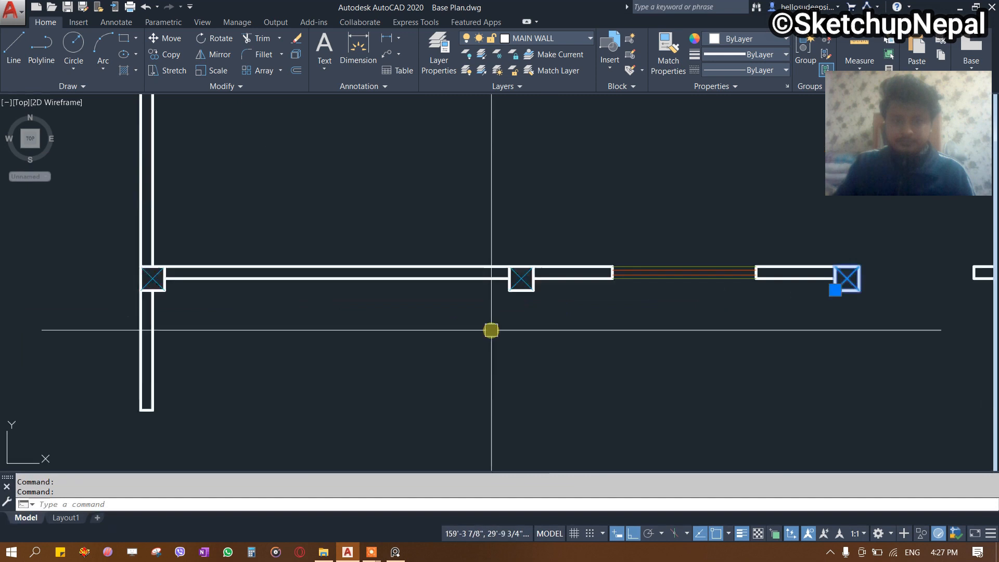
scroll(372, 350, "down", 3)
scroll(301, 290, "up", 3)
scroll(390, 291, "down", 4)
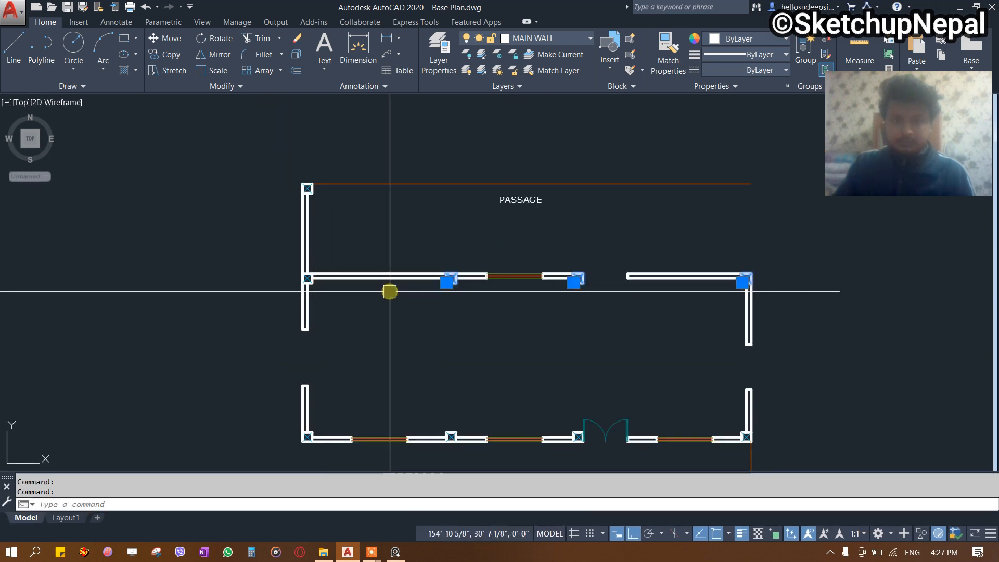
middle_click_drag(471, 297, 369, 333)
type("o")
key("Return")
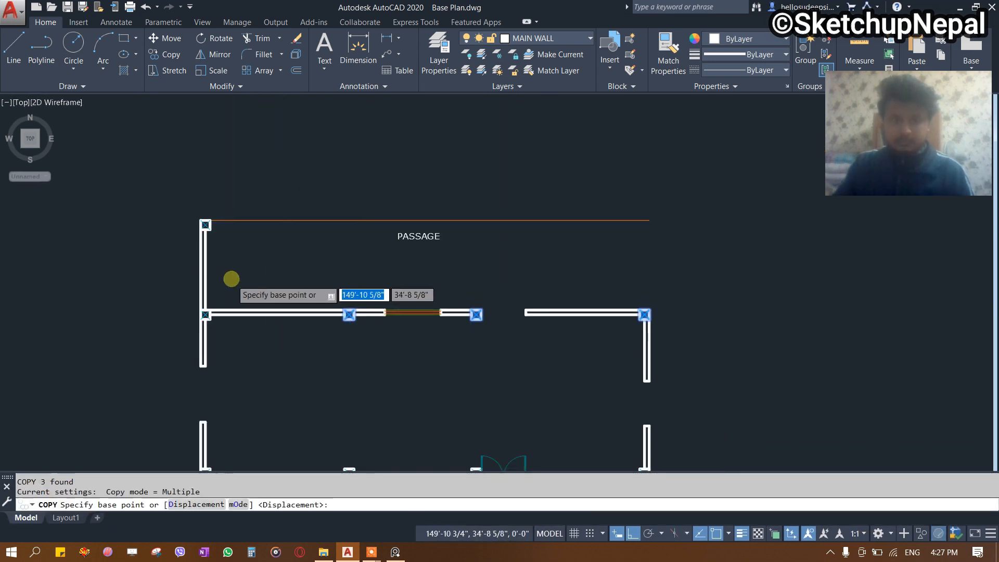
scroll(232, 280, "up", 4)
left_click(167, 352)
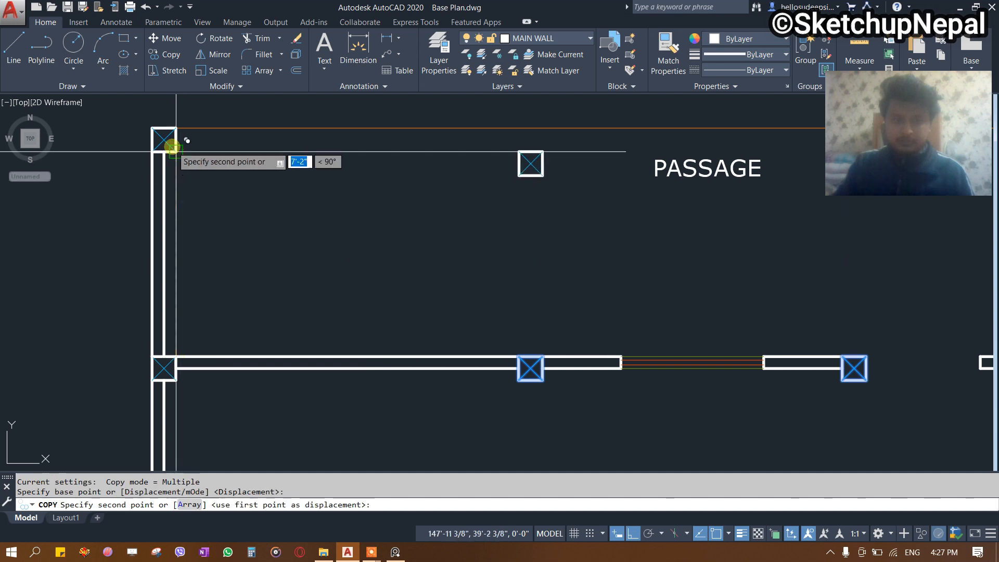
left_click(182, 128)
key("Escape")
scroll(194, 172, "down", 5)
scroll(359, 198, "up", 2)
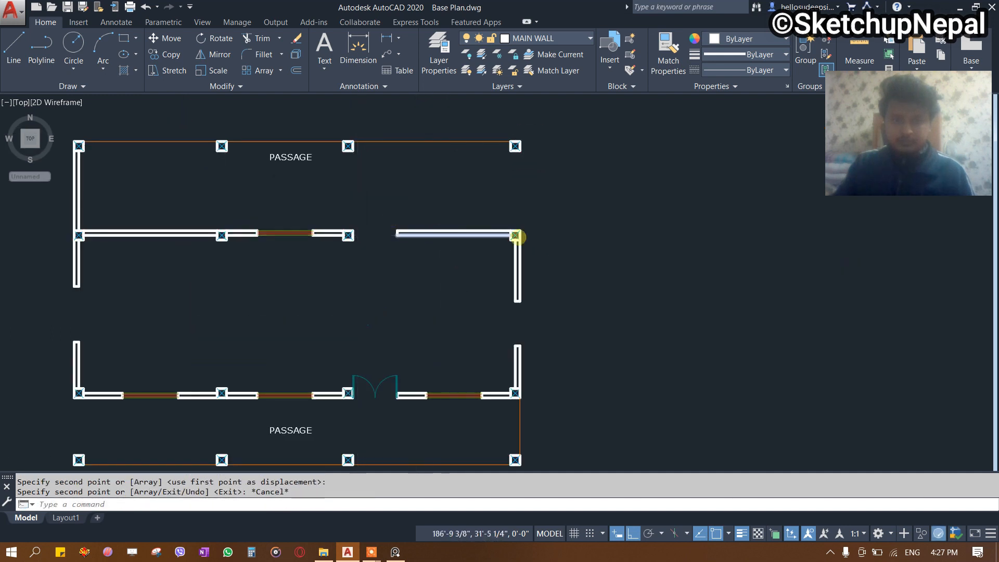
Draw a vertical outer wall line from the hall's upper fourth column to the column above it, and bring up the reference image.
middle_click_drag(517, 234, 575, 207)
scroll(613, 181, "up", 2)
scroll(612, 208, "down", 3)
scroll(582, 229, "up", 4)
key("l")
key("Return")
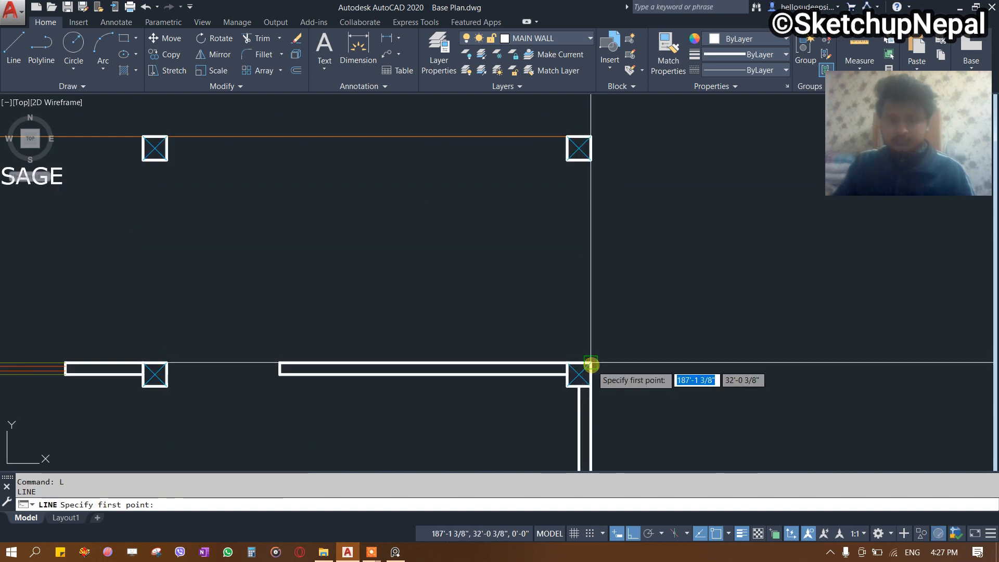
left_click(591, 364)
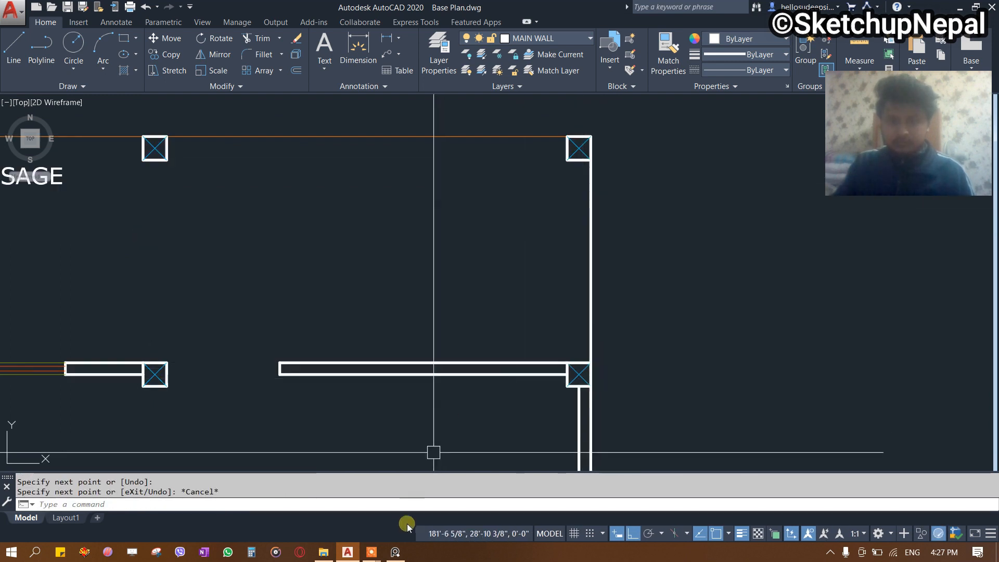
left_click(393, 554)
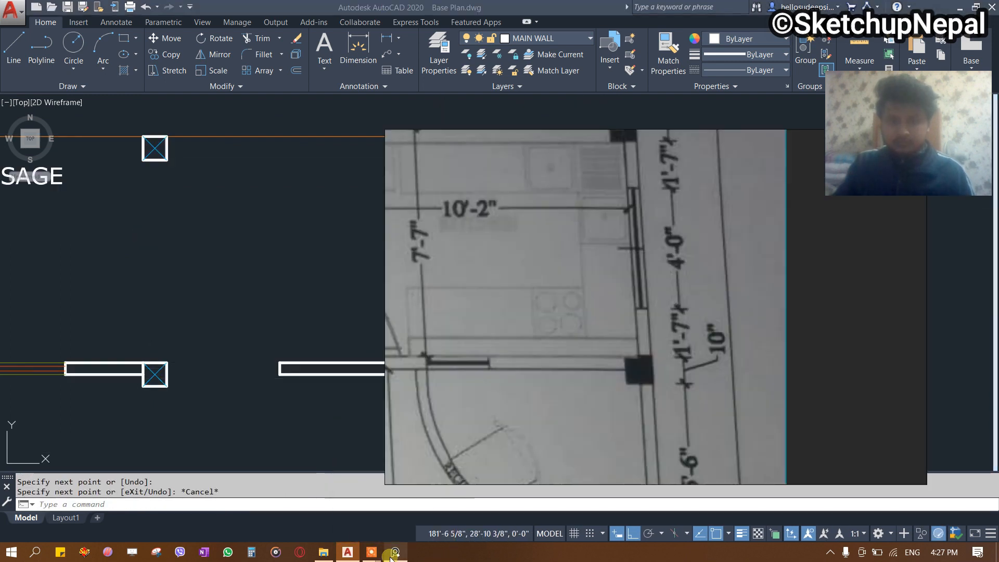
Return to the drawing and erase the vertical line joining the hall's upper fourth column to the column above it.
left_click(356, 320)
left_click(619, 270)
left_click(544, 270)
key("Delete")
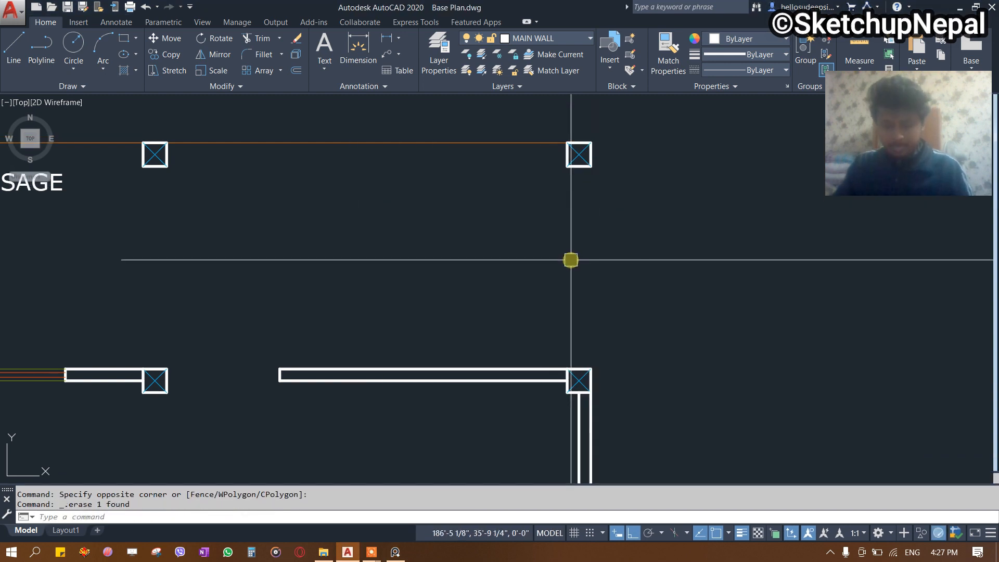
Draw a 1'7" wall upward from the hall's upper fourth column, closed by a 5-inch end and an inner line back to the column.
type("l")
key("Return")
left_click(591, 368)
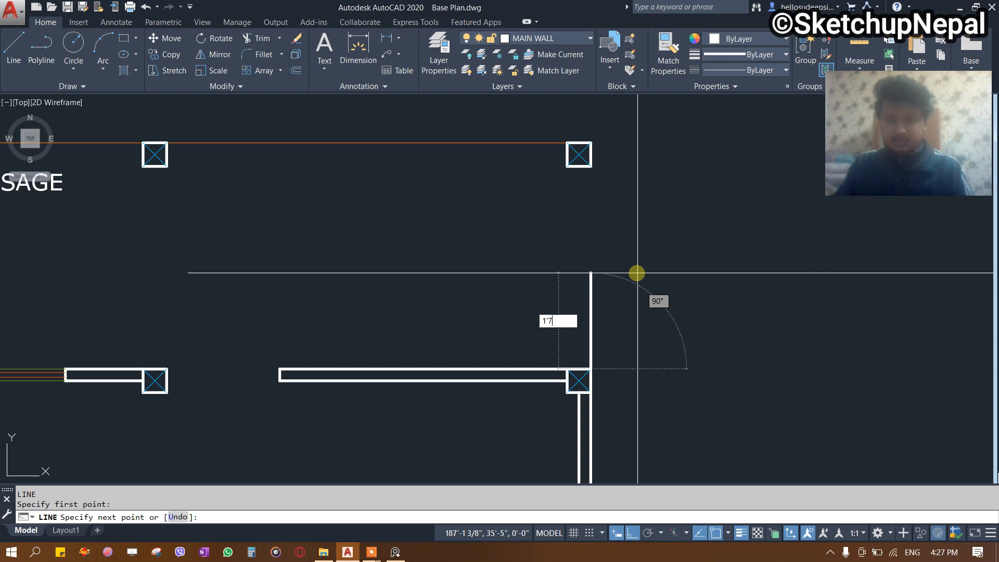
type("1'7")
key("Return")
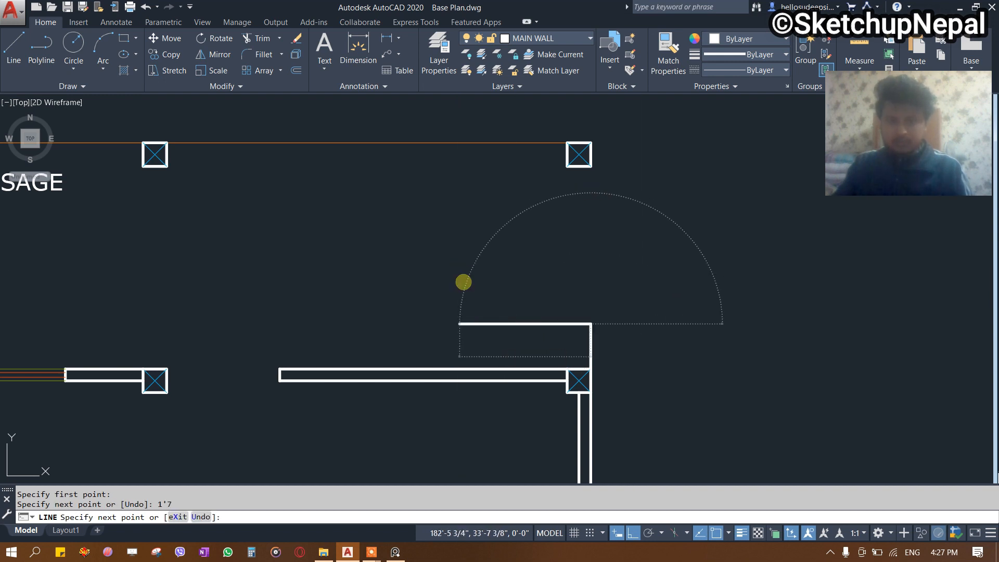
type("5")
key("Return")
scroll(598, 372, "up", 3)
key("Escape")
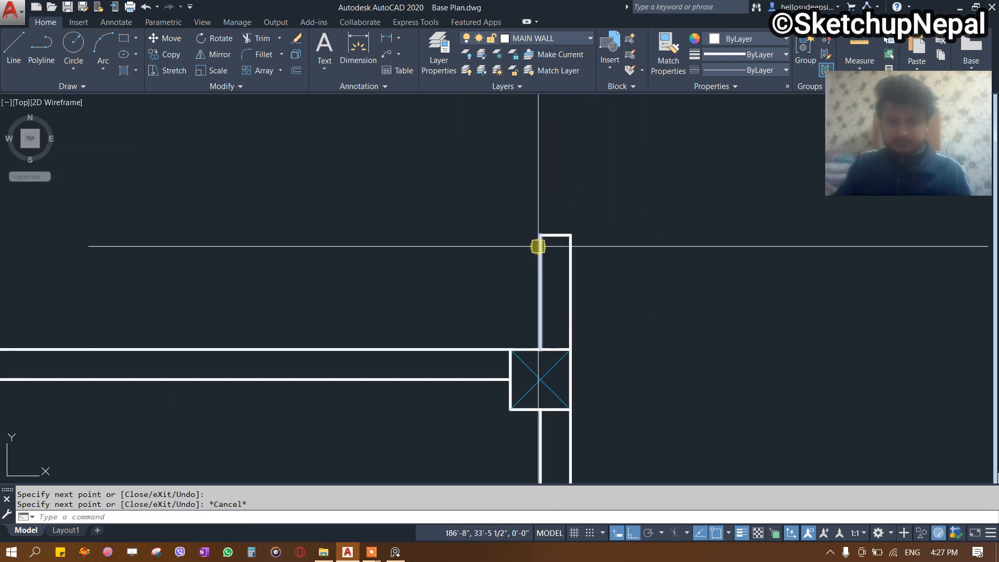
Consult the reference image and offset the new wall's end line 4' upward to mark the other side of the window opening.
left_click(394, 551)
left_click(393, 551)
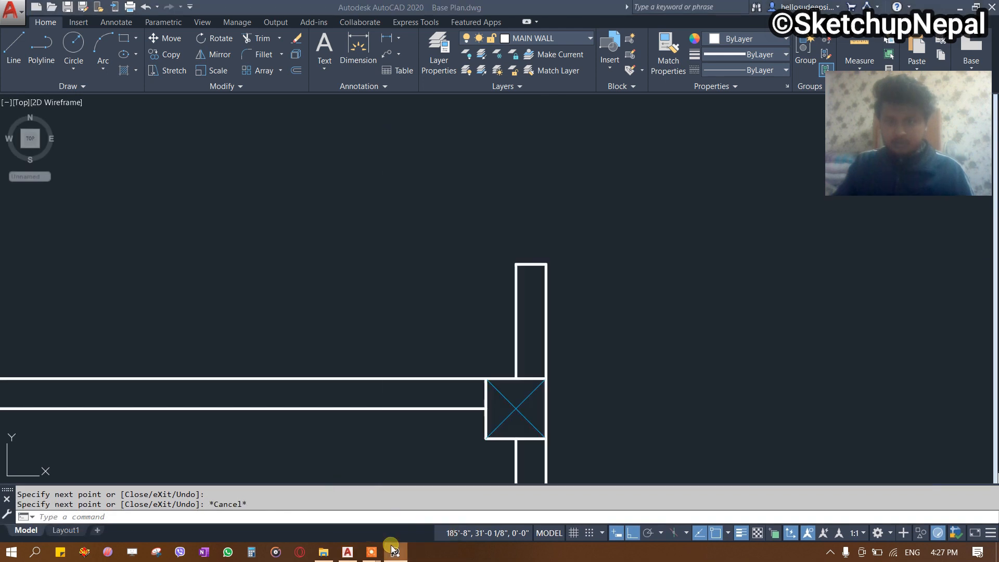
key("Return")
scroll(513, 194, "down", 6)
left_click(519, 206)
middle_click_drag(558, 122, 562, 262)
left_click(564, 260)
key("Escape")
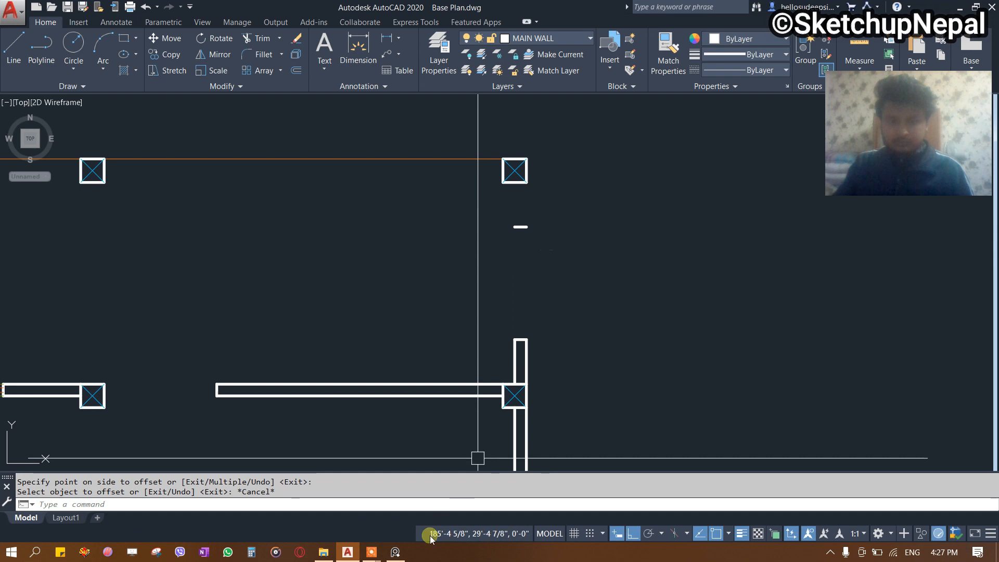
Check the kitchen's outer wall in the reference image and measure the distance from the upper column to the offset line.
left_click(395, 552)
left_click_drag(672, 227, 666, 287)
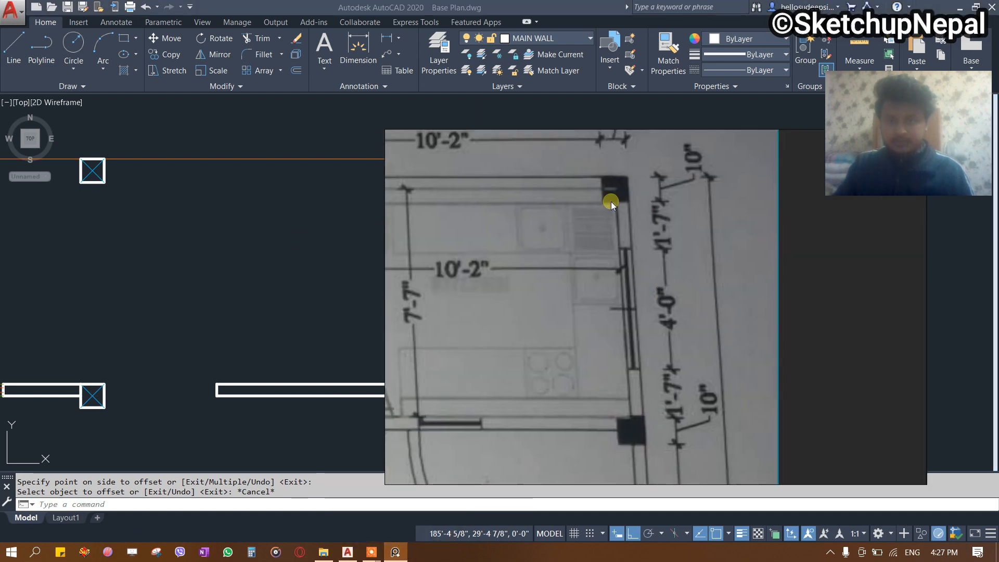
key("alt+Tab")
scroll(512, 200, "up", 3)
type("DLI")
key("Return")
left_click(535, 185)
left_click(535, 256)
key("Escape")
Draw the outer wall line from the offset line up to the upper column and offset it inward as the inner wall face.
middle_click_drag(551, 278, 527, 232)
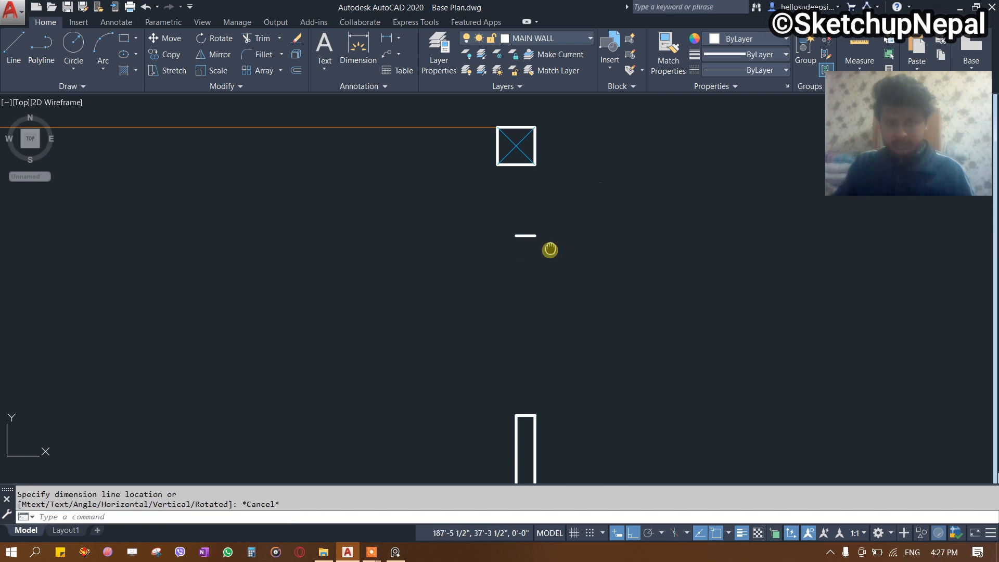
left_click(535, 227)
left_click(536, 157)
key("Escape")
left_click(581, 202)
left_click(517, 193)
key("Return")
left_click(423, 226)
key("Escape")
Copy the rightmost window of the hall's lower wall to the empty area outside the plan, beside the outer wall.
scroll(578, 374, "down", 2)
middle_click_drag(578, 374, 629, 158)
scroll(628, 159, "down", 4)
middle_click_drag(617, 262, 603, 291)
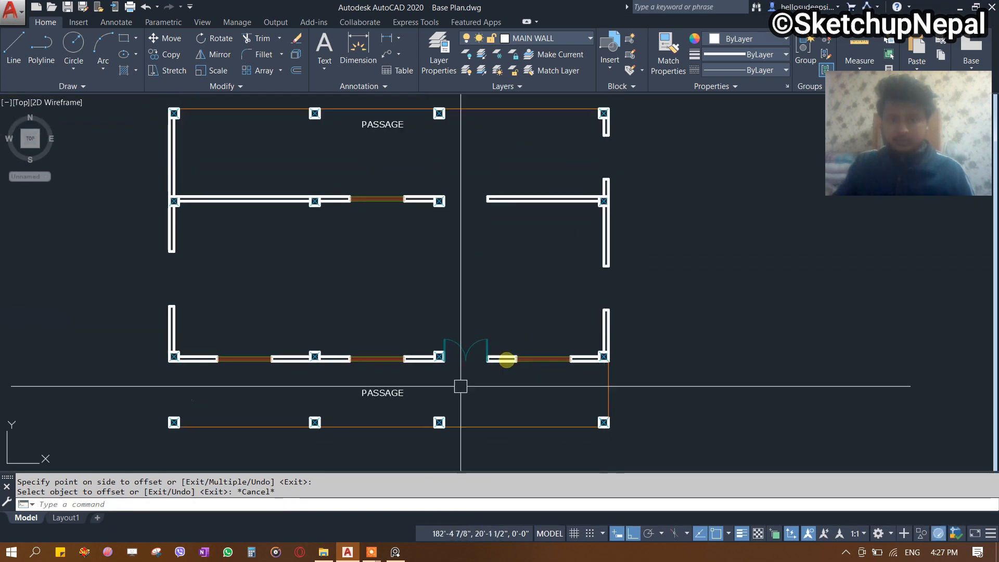
scroll(588, 364, "up", 6)
left_click(459, 395)
left_click(409, 272)
scroll(410, 272, "down", 4)
type("co")
key("Return")
left_click(385, 249)
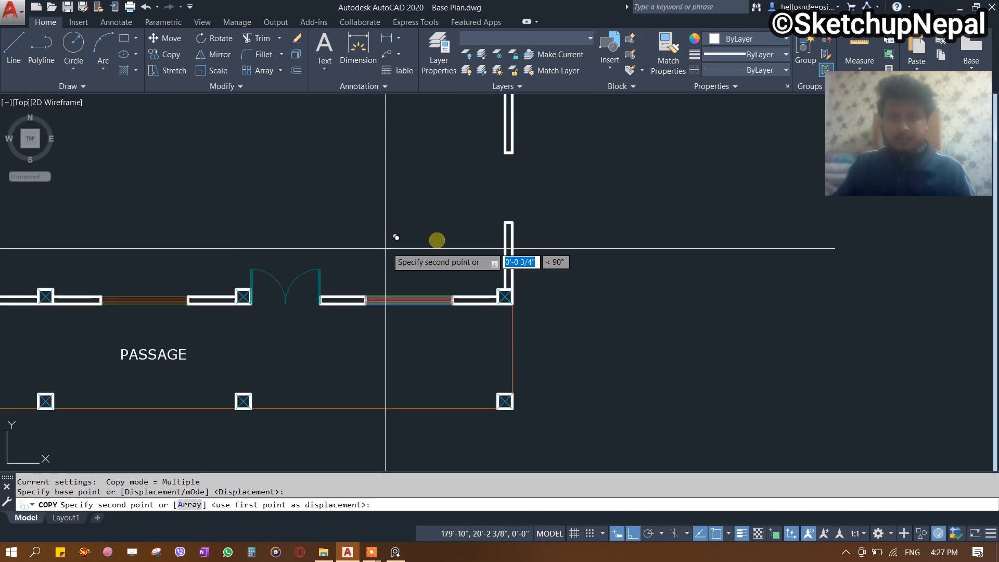
left_click(584, 214)
key("Escape")
left_click(629, 361)
left_click(606, 250)
middle_click_drag(603, 238, 581, 363)
type("ro")
key("Return")
left_click(601, 376)
middle_click_drag(589, 211, 586, 378)
left_click(573, 216)
key("Escape")
Rotate the copied window to a vertical orientation beside the kitchen's outer wall.
scroll(546, 249, "up", 2)
left_click(611, 331)
left_click(591, 234)
type("Ro")
key("Return")
left_click(621, 174)
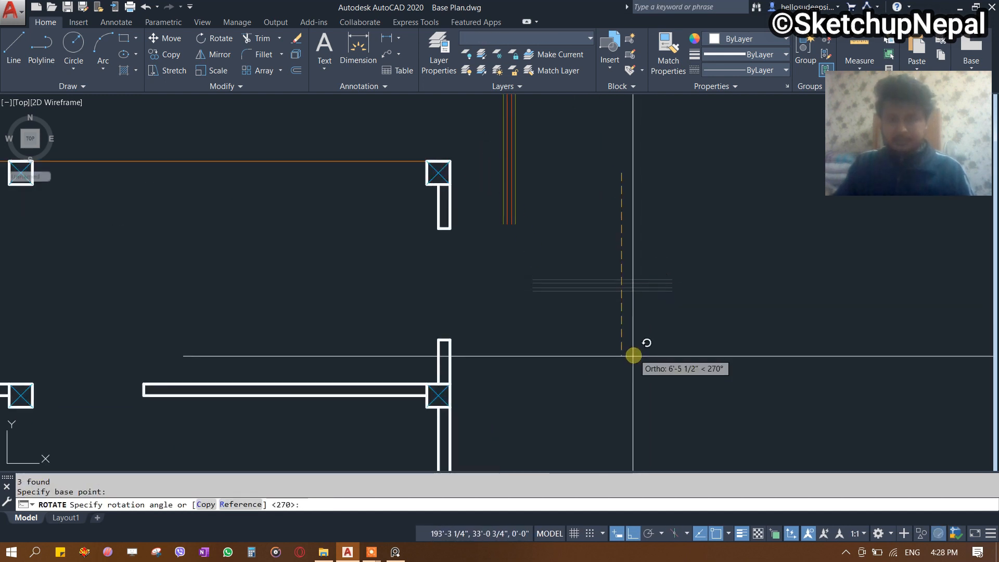
middle_click_drag(464, 262, 456, 317)
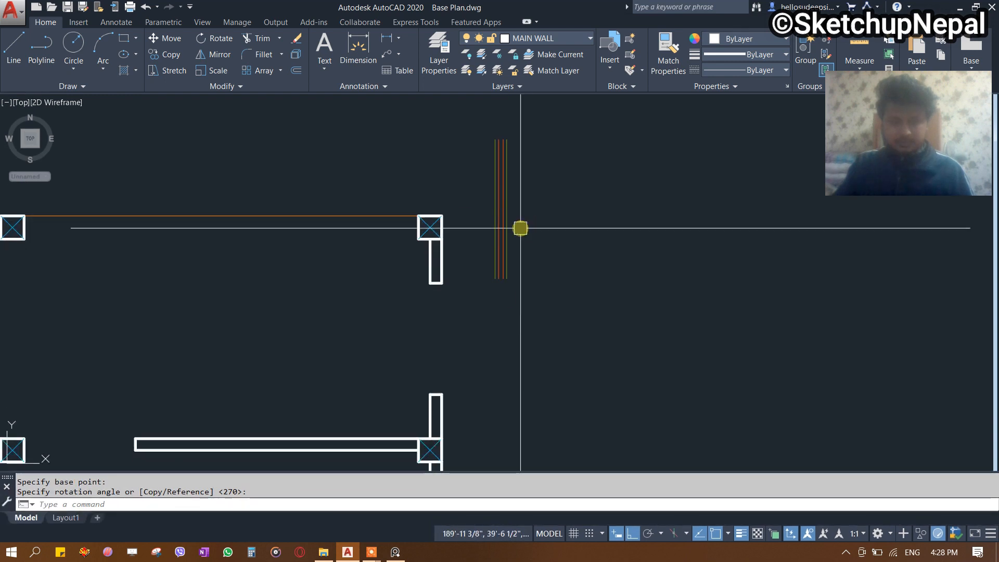
Measure the height of the window opening between the two outer wall segments with a linear dimension.
key("Return")
left_click(442, 282)
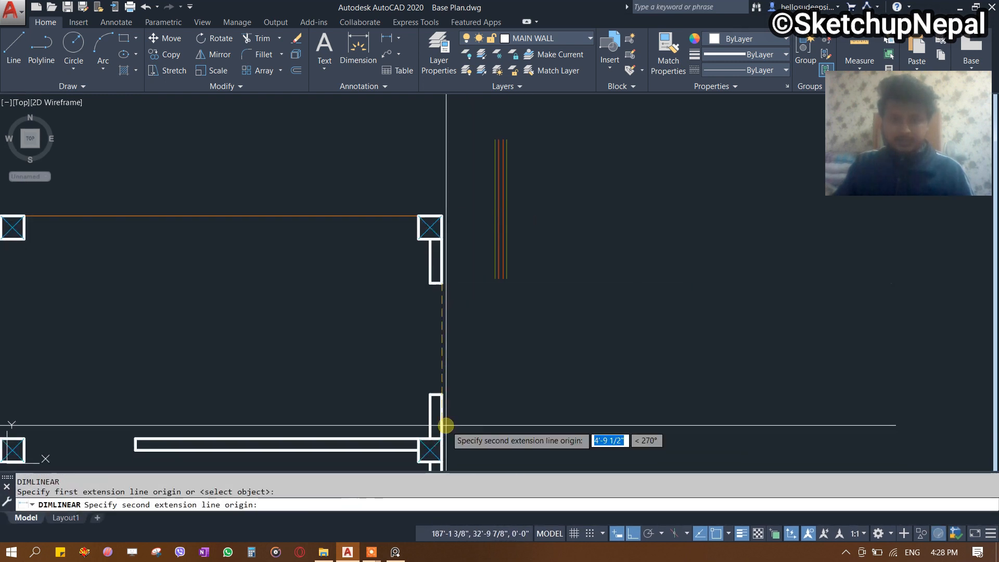
left_click(429, 394)
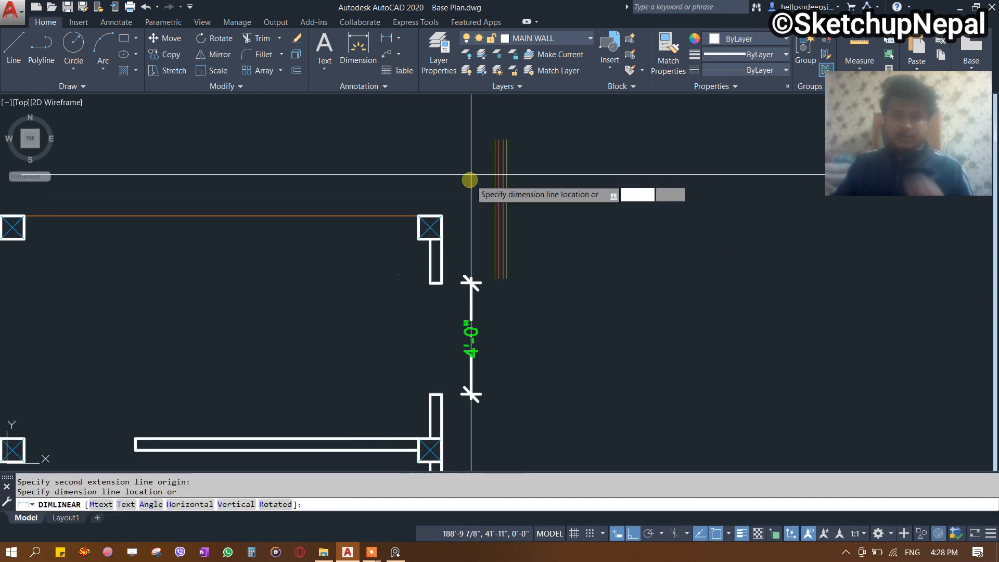
key("Escape")
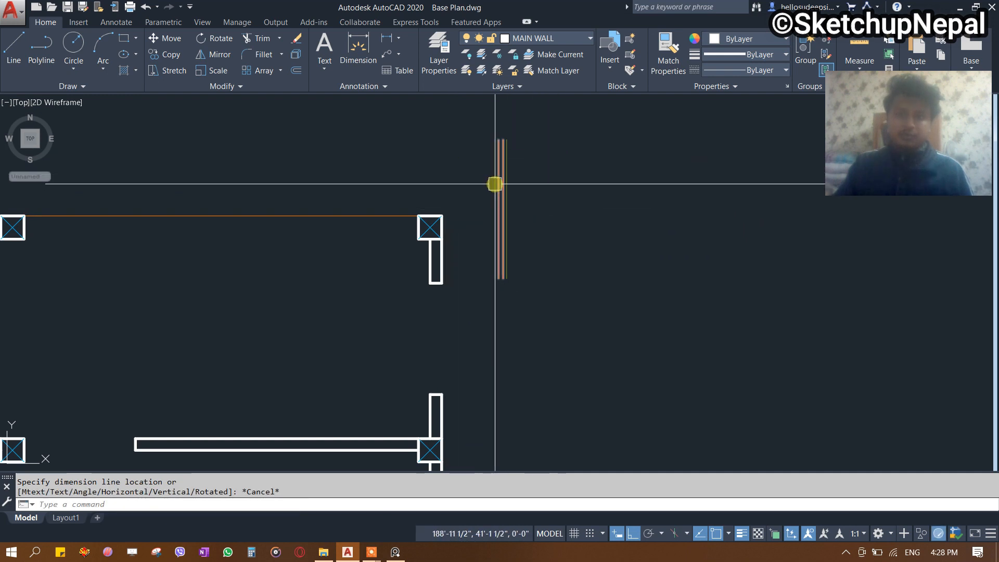
Draw a short horizontal line across the copied window's lower end and move it up 1'.
scroll(513, 151, "up", 2)
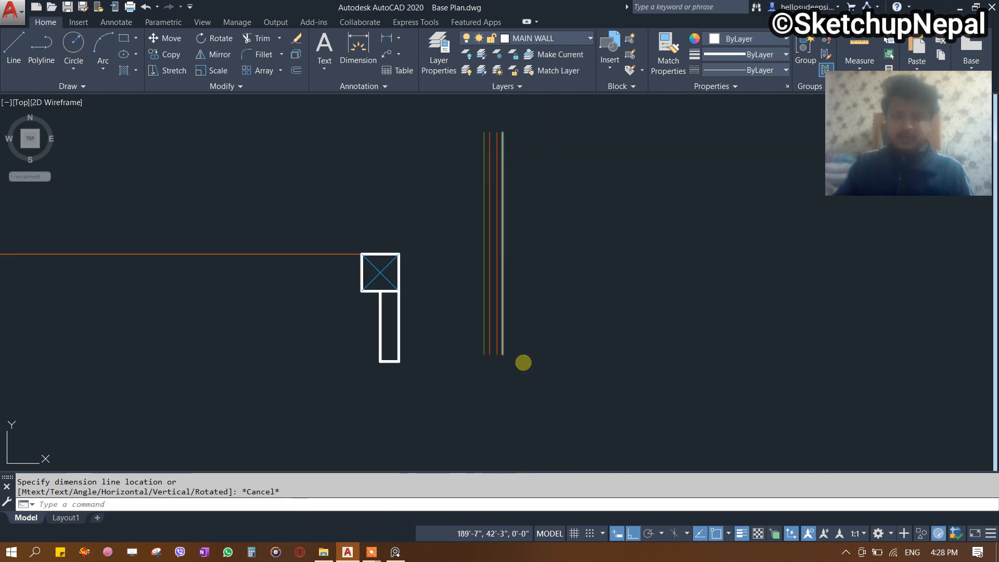
type("l")
key("Return")
left_click(502, 354)
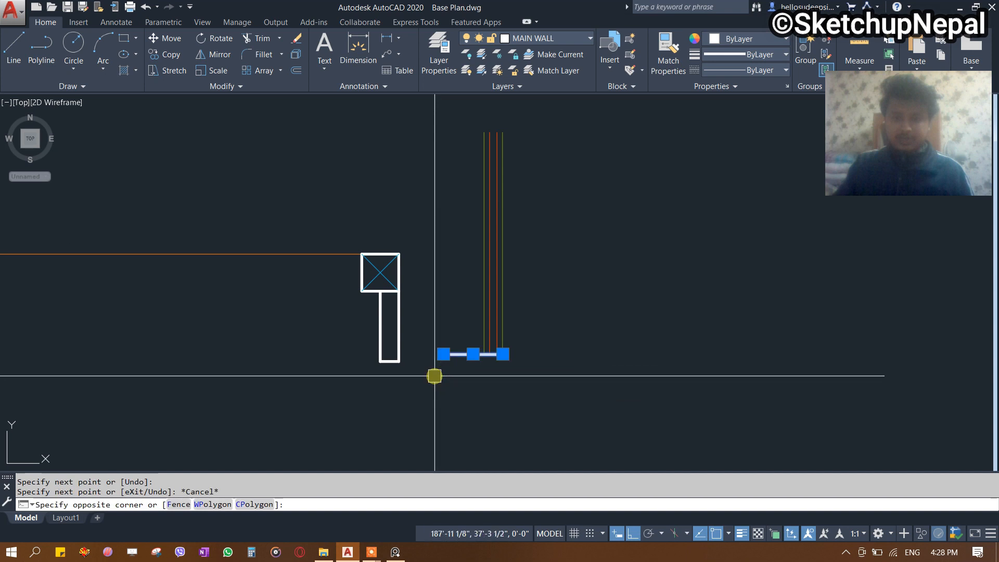
type("m")
key("Return")
left_click(580, 323)
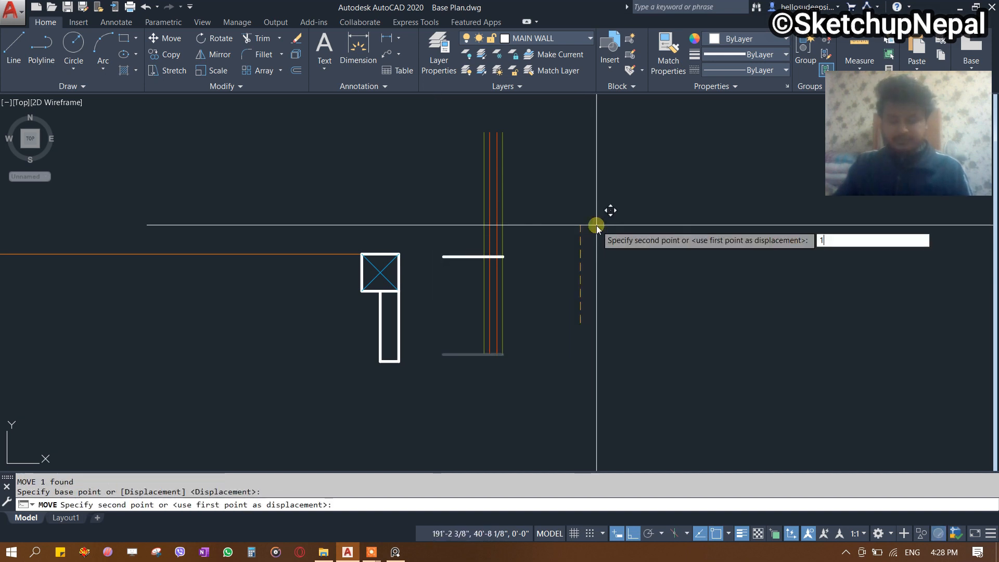
key("Return")
key("Escape")
key("Escape")
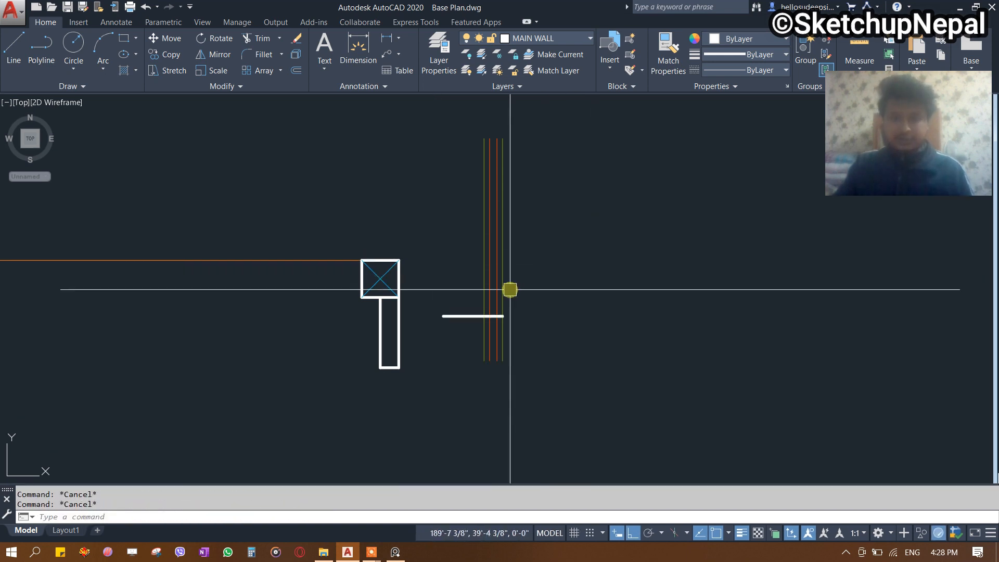
Trim the window lines below the horizontal cutting line, undo the trim and erase the cutting line.
type("tr")
key("Return")
key("Return")
left_click(541, 340)
left_click(463, 349)
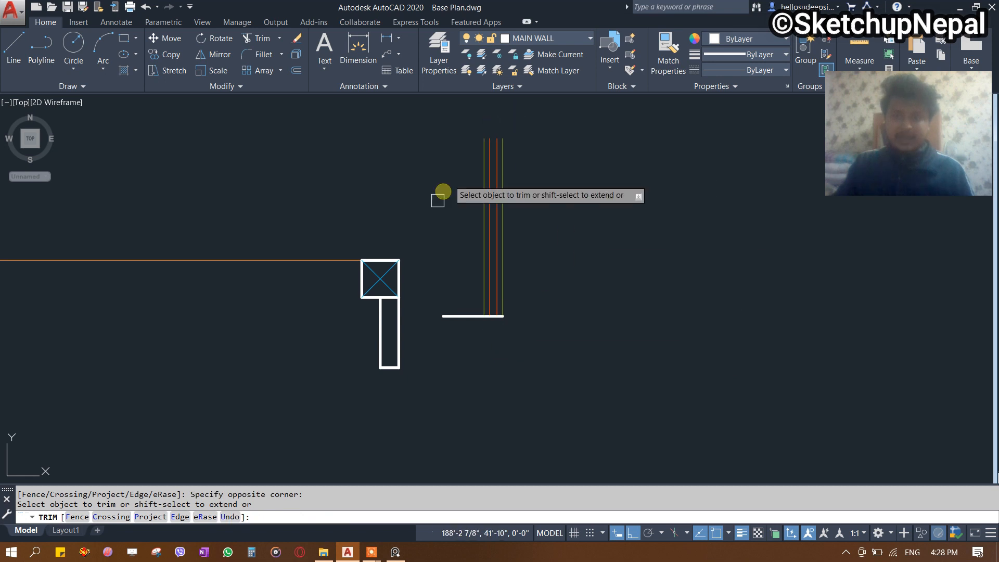
key("Escape")
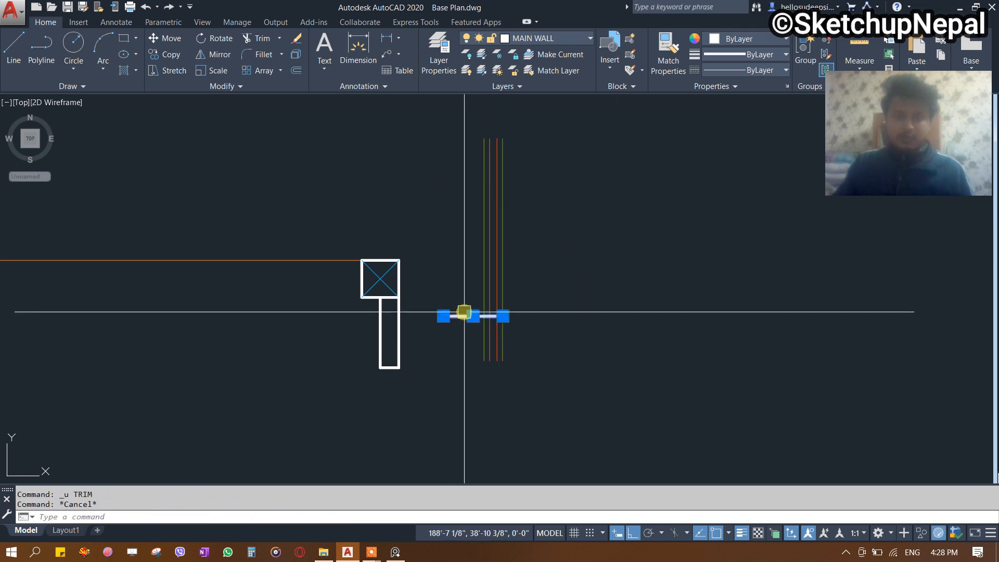
left_click(464, 312)
key("Delete")
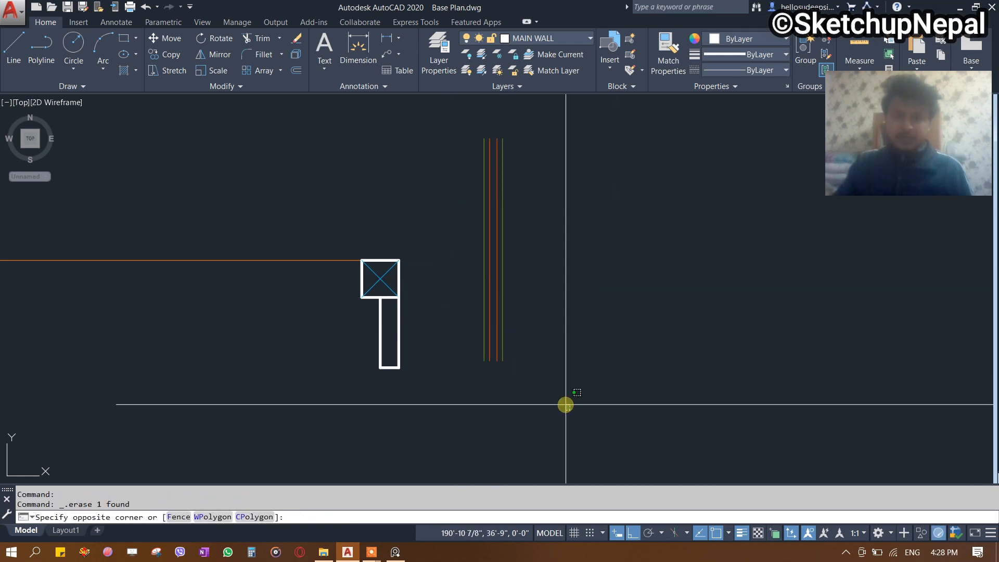
Move the vertical window copy farther away from the kitchen's outer wall.
key("Escape")
scroll(507, 208, "down", 2)
left_click(470, 154)
left_click(530, 345)
type("m")
key("space")
left_click(558, 316)
left_click(595, 306)
key("Escape")
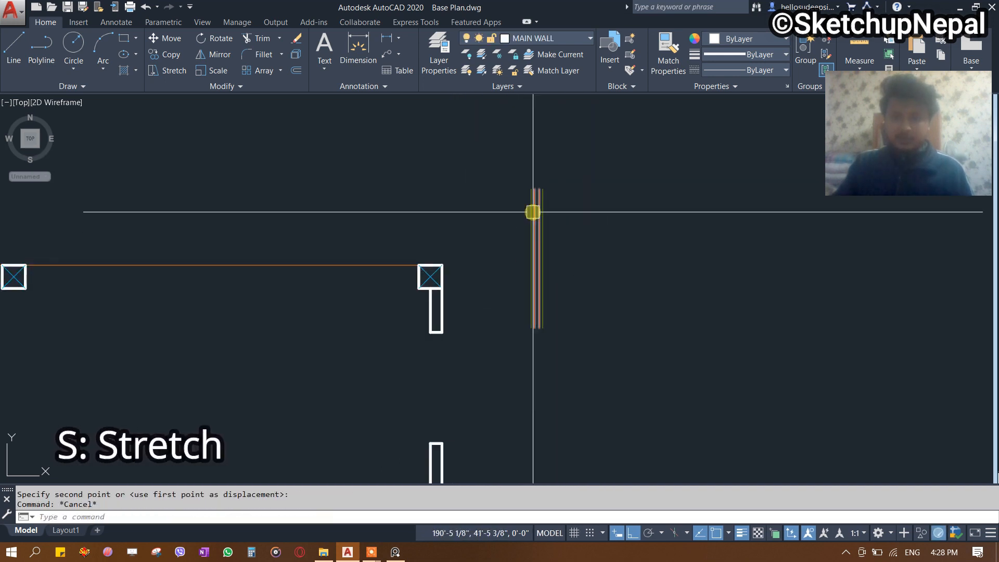
left_click(649, 372)
left_click(497, 150)
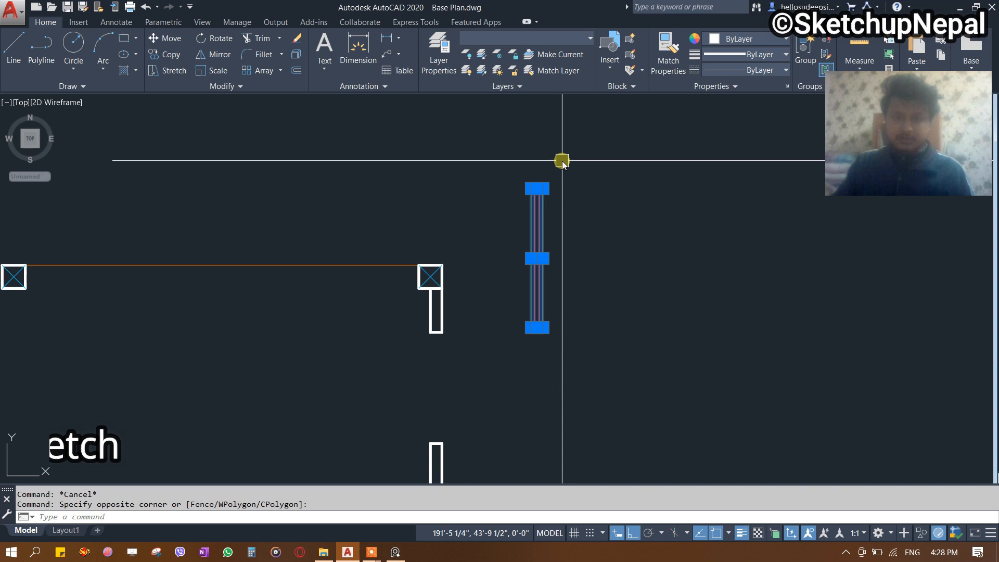
type("s")
key("space")
left_click(579, 160)
key("Escape")
left_click(641, 397)
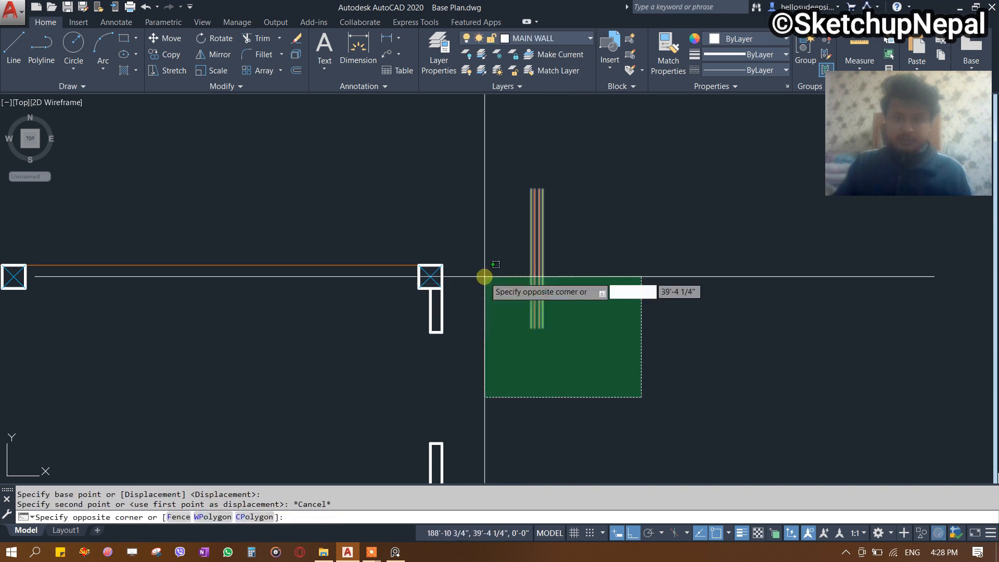
key("Escape")
key("Escape")
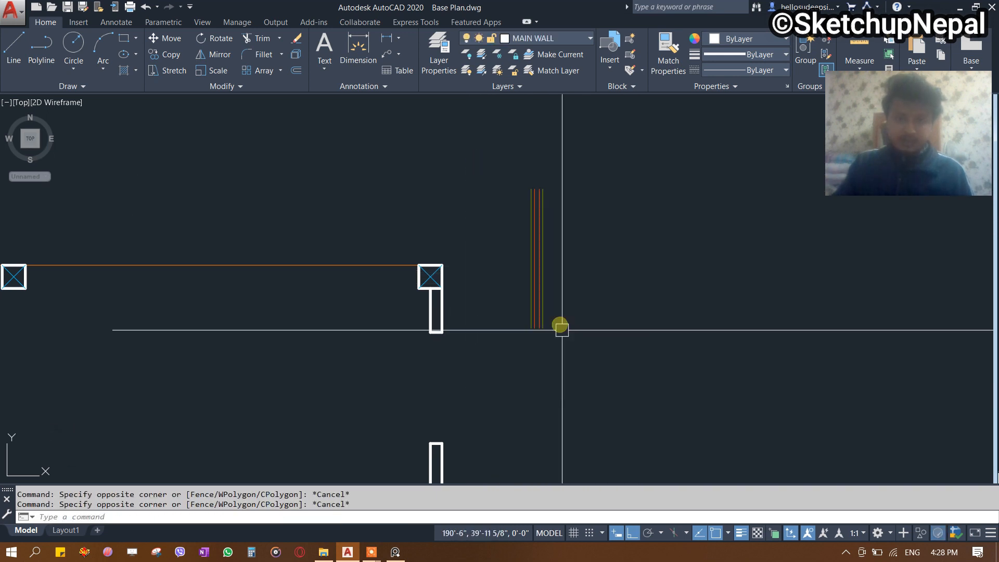
Stretch the lower end of the vertical window upward by 1' to shorten it.
left_click(642, 398)
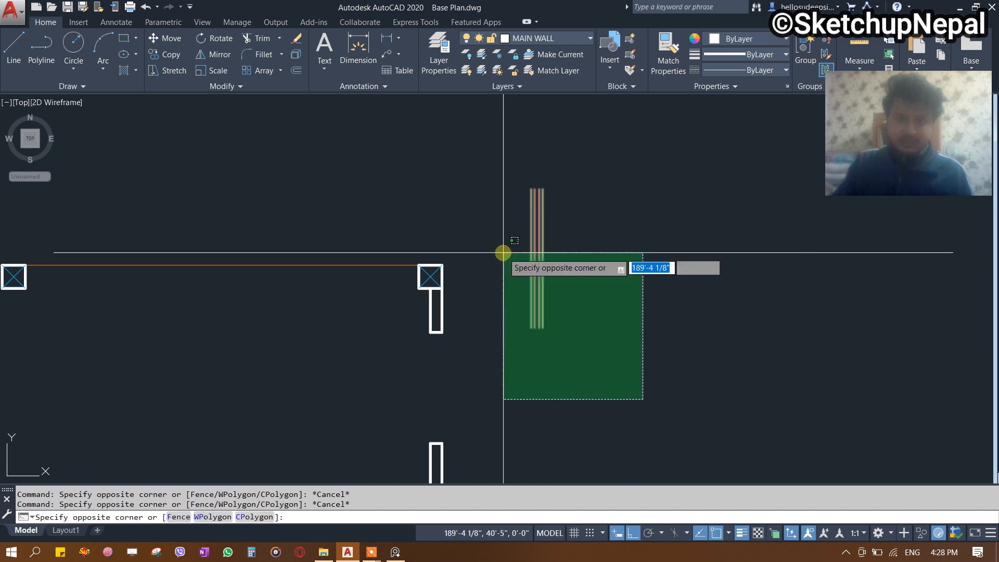
left_click(502, 252)
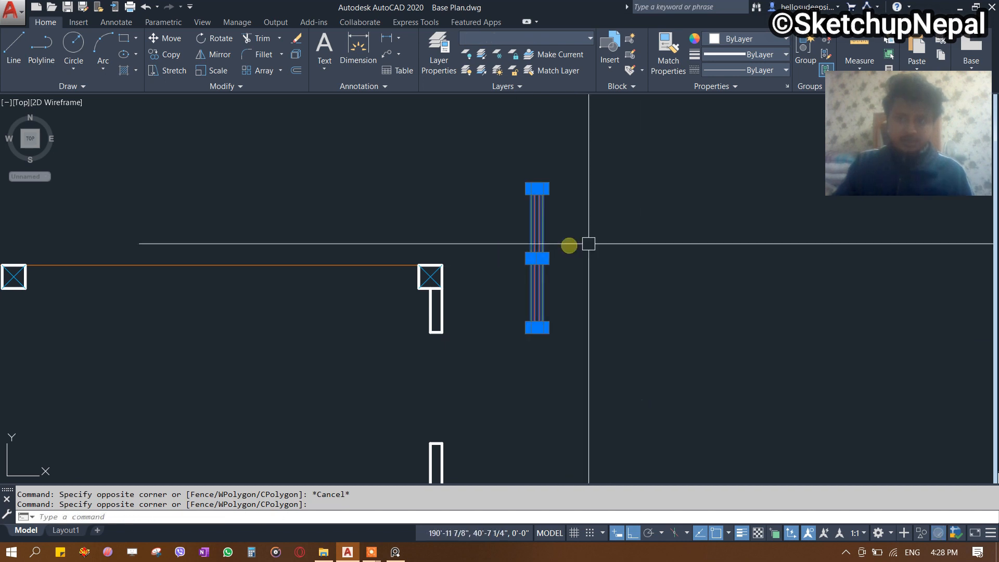
key("Return")
left_click(605, 286)
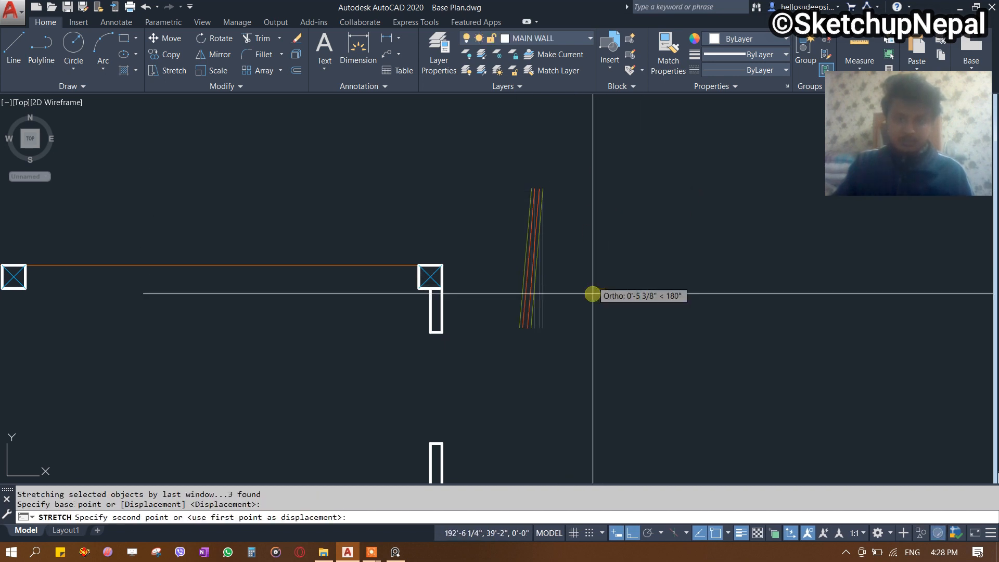
type("1")
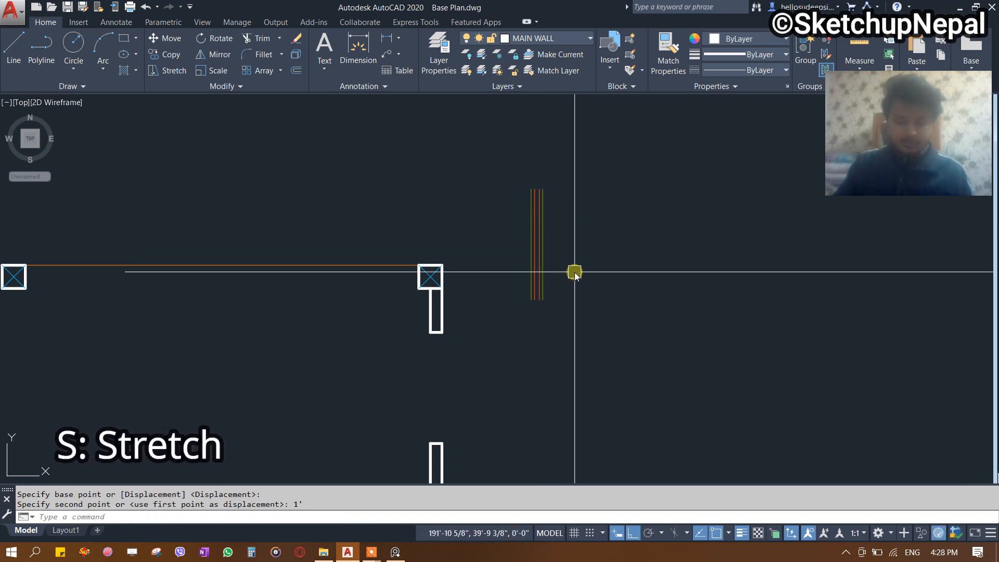
key("Return")
Measure the shortened window's length with a linear dimension.
scroll(547, 256, "up", 2)
type("dli")
key("Return")
left_click(539, 327)
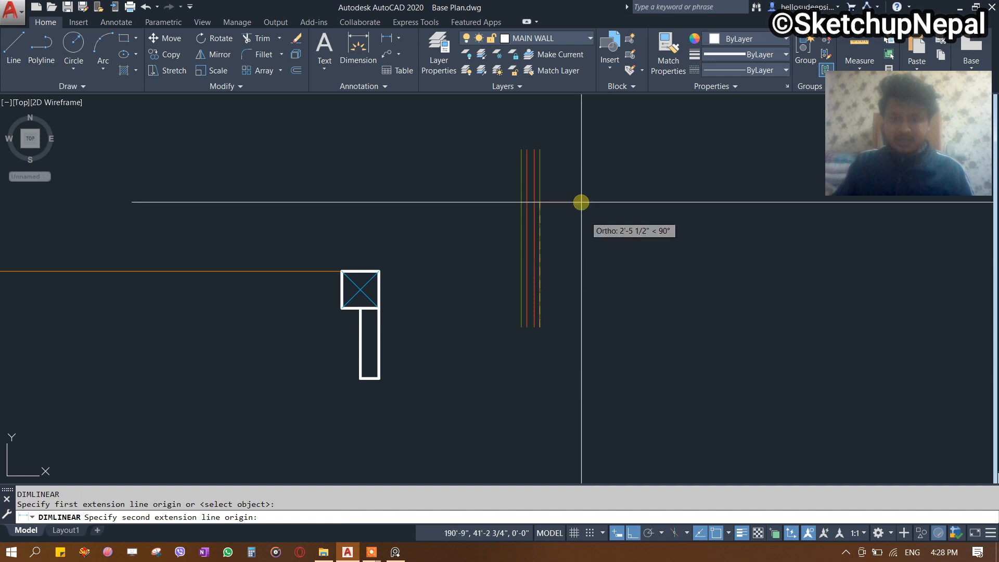
left_click(540, 149)
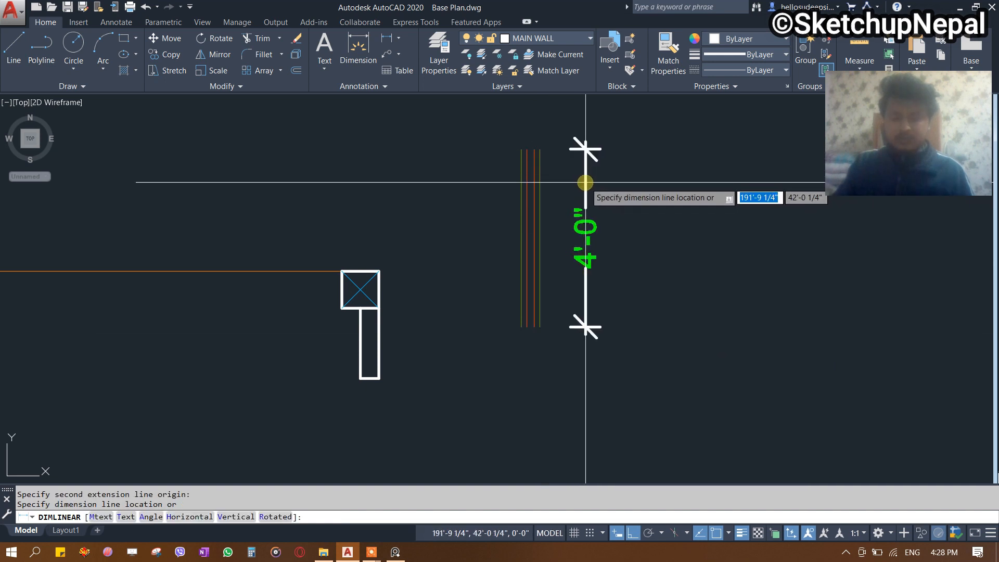
key("Escape")
Move the shortened window into the opening between the kitchen's two outer wall segments.
left_click(606, 298)
left_click(518, 250)
type("m")
key("Return")
scroll(541, 104, "up", 4)
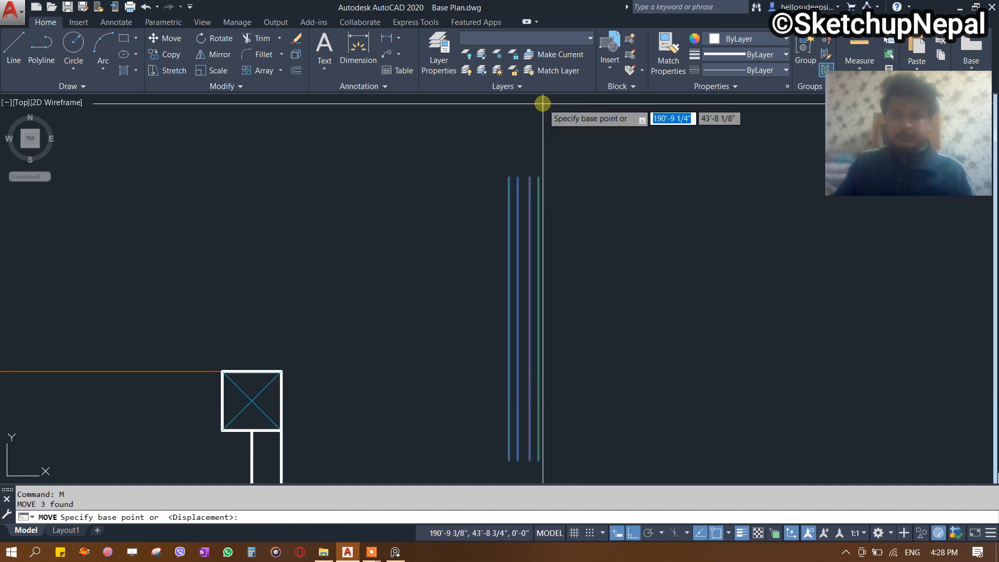
left_click(544, 214)
scroll(567, 160, "down", 6)
scroll(457, 308, "up", 4)
left_click(464, 282)
Examine the plan from the kitchen's outer wall across to the hall's far side wall for openings that need windows.
scroll(522, 215, "down", 5)
middle_click_drag(567, 317, 610, 288)
middle_click_drag(490, 258, 695, 250)
scroll(646, 259, "down", 4)
scroll(639, 263, "up", 2)
middle_click_drag(604, 264, 524, 259)
scroll(567, 263, "up", 5)
scroll(614, 275, "down", 2)
scroll(584, 198, "down", 2)
mouse_move(584, 199)
middle_mouse_down()
mouse_move(631, 261)
mouse_move(614, 237)
middle_mouse_up()
scroll(281, 316, "up", 3)
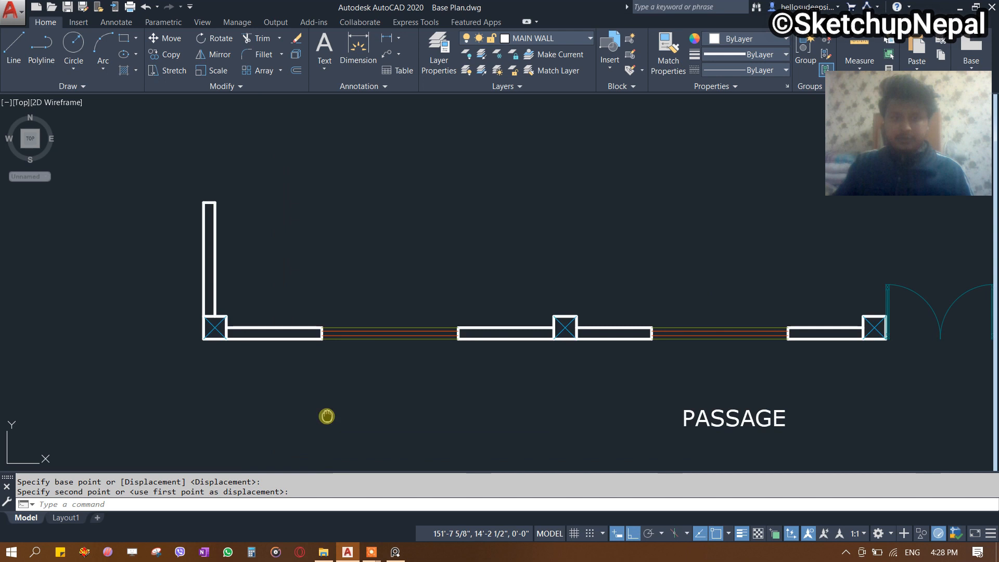
scroll(328, 415, "down", 1)
key("Return")
left_click(423, 367)
type("c")
key("Escape")
Copy the first window of the hall's wall along the lower passage straight up into the hall's interior.
left_click(439, 441)
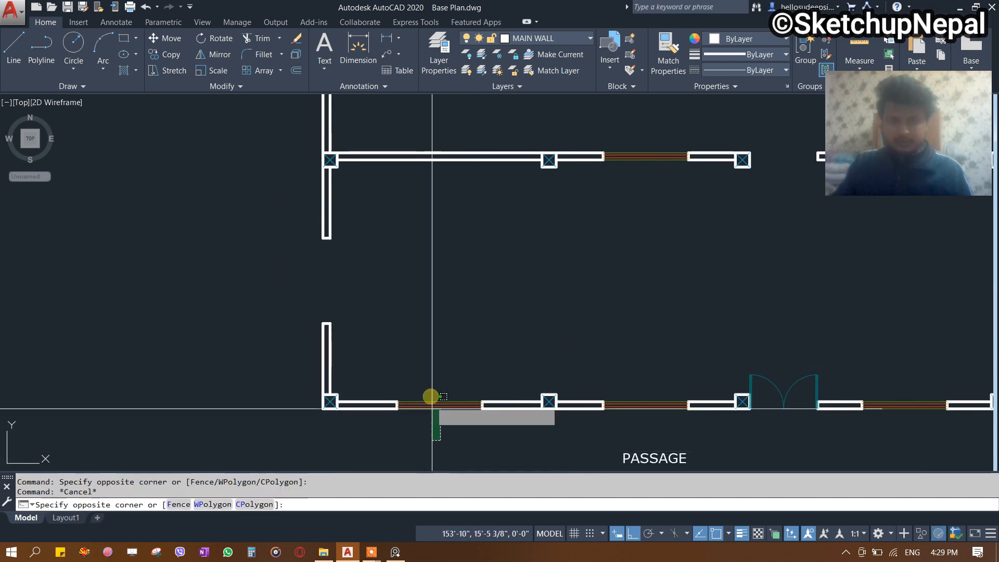
left_click(430, 374)
type("co")
key("Return")
left_click(437, 362)
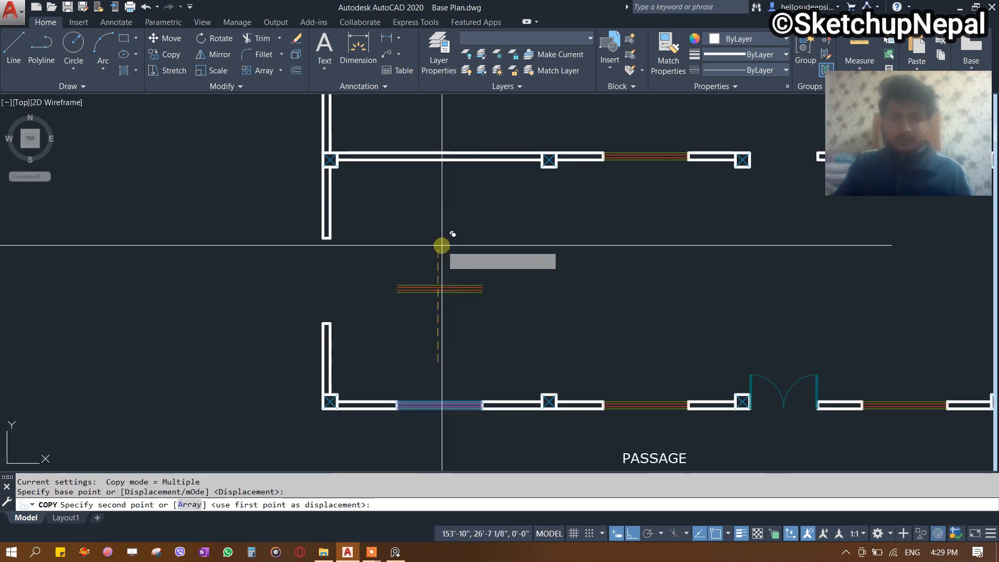
left_click(441, 245)
key("Escape")
Rotate the copied window 90° so that it runs vertically.
left_click(457, 242)
left_click(432, 315)
scroll(432, 315, "up", 2)
type("r")
scroll(432, 315, "up", 2)
type("o")
key("Return")
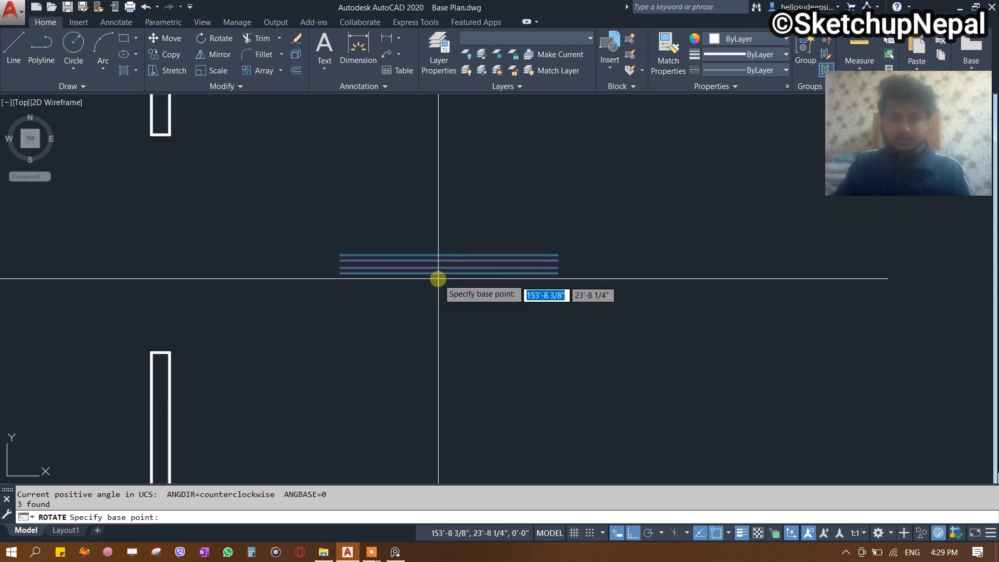
left_click(440, 277)
left_click(437, 399)
Move the vertical window into the opening of the hall's outer side wall, aligning it with the wall end's inner corner.
left_click(517, 259)
left_click(432, 268)
middle_click_drag(431, 268, 467, 342)
type("m")
key("Return")
left_click(502, 238)
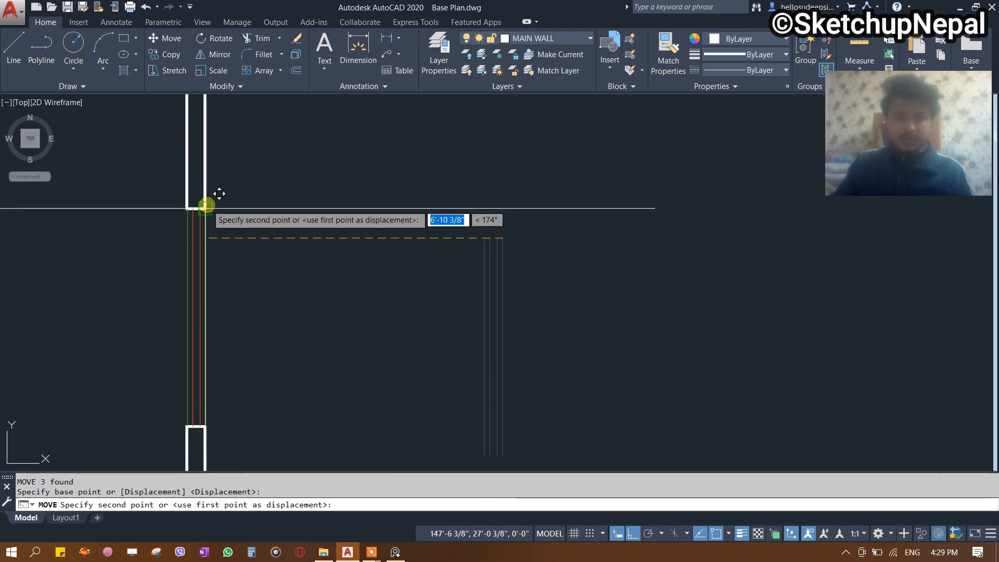
left_click(206, 209)
Draw a vertical line closing the open end of the lower passage, from the hall's corner column to the passage's corner column.
scroll(244, 211, "down", 2)
middle_click_drag(272, 225, 202, 286)
scroll(232, 285, "down", 2)
scroll(202, 286, "down", 4)
middle_click_drag(364, 318, 439, 310)
scroll(239, 377, "up", 4)
key("Escape")
middle_click_drag(254, 364, 301, 350)
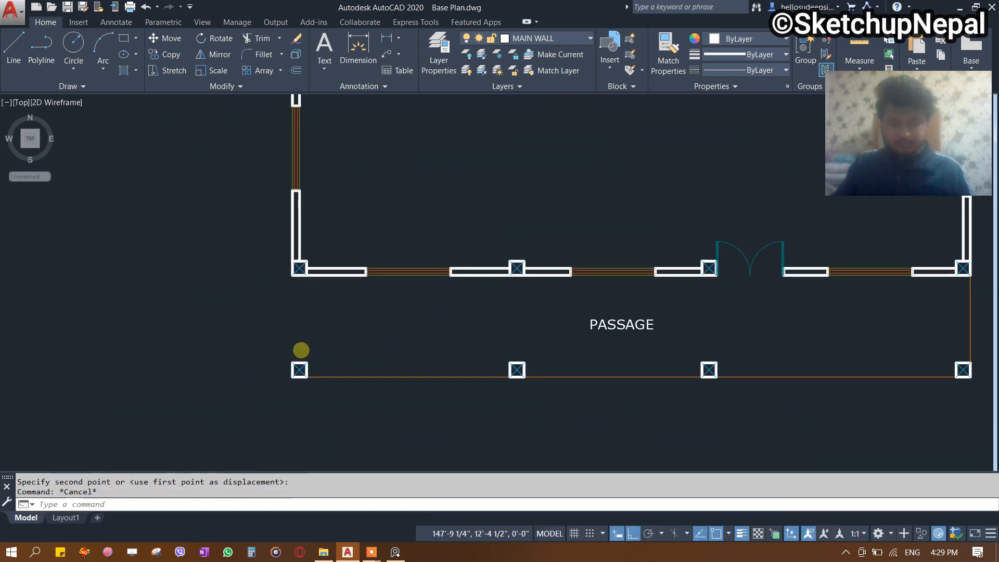
scroll(301, 346, "up", 2)
type("l")
key("Return")
left_click(292, 371)
key("Escape")
Match the new passage end line's properties to the orange outer edge line of the lower passage.
left_click(455, 328)
left_click(401, 409)
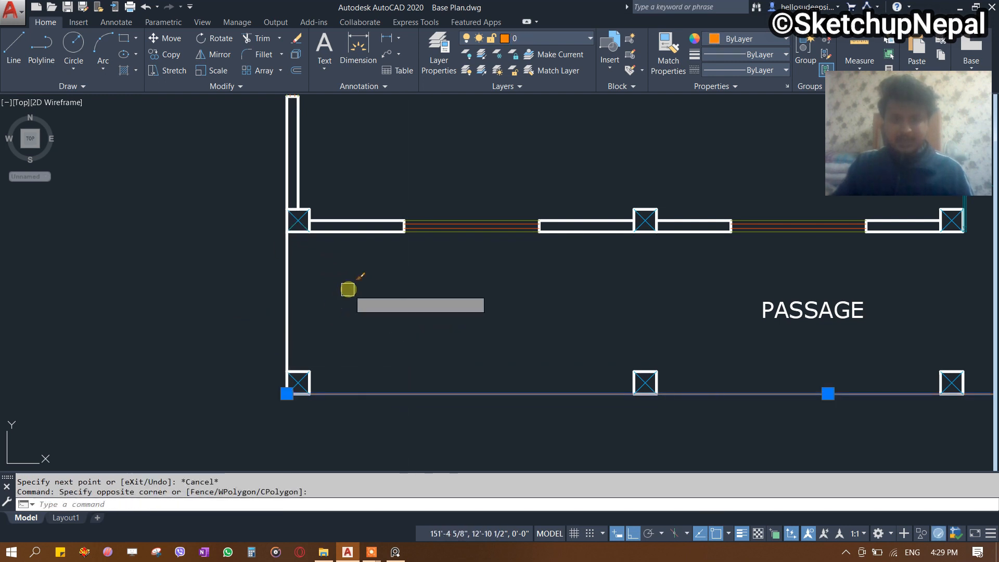
left_click(348, 289)
left_click(232, 312)
scroll(232, 312, "down", 4)
middle_click_drag(253, 295, 254, 415)
key("Escape")
Examine the reference image for the hall's partition wall and door on the side facing the reception area.
middle_click_drag(389, 356, 433, 285)
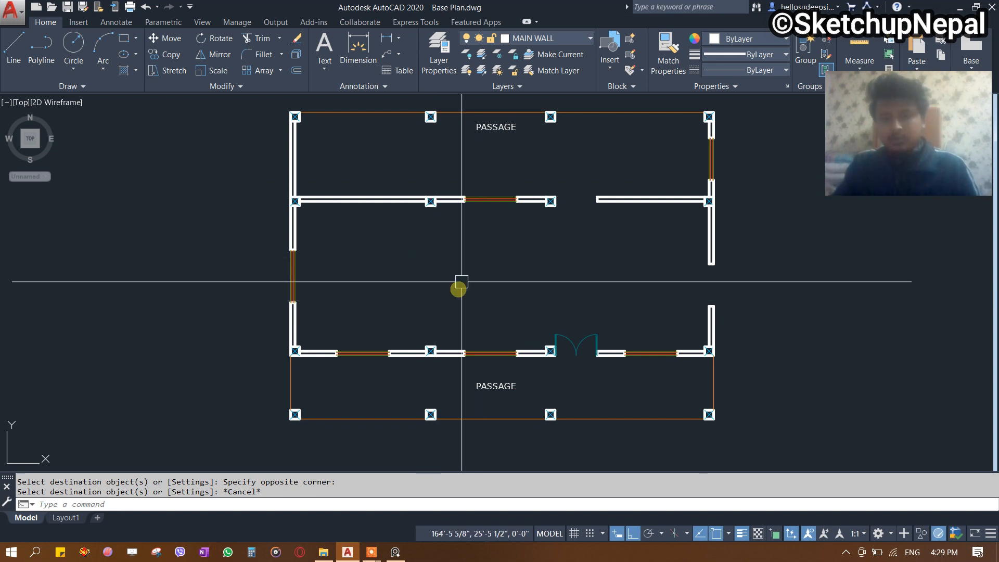
middle_click_drag(488, 341, 478, 355)
left_click(395, 551)
scroll(550, 281, "down", 5)
middle_click_drag(522, 314, 691, 313)
middle_click_drag(531, 417, 716, 302)
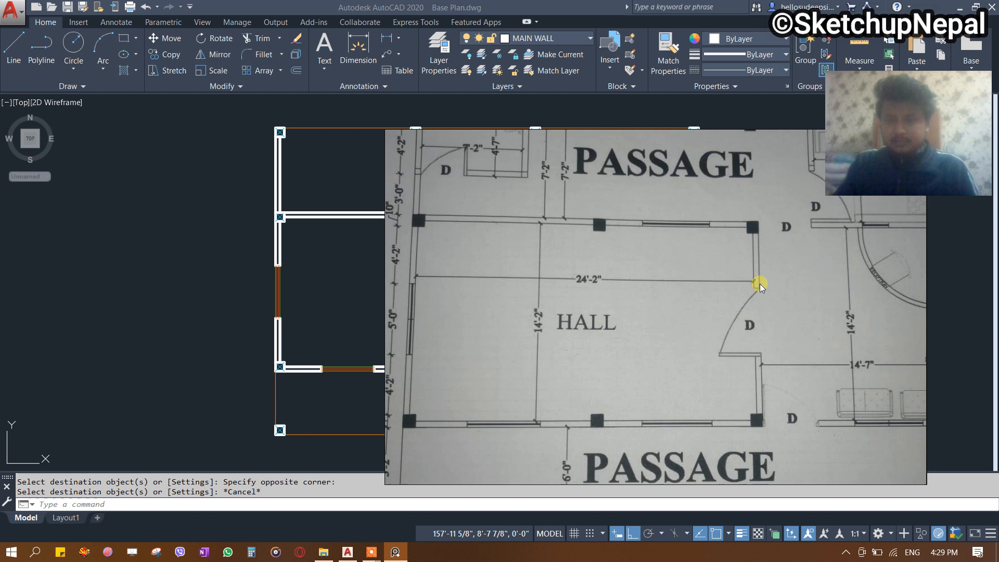
left_click(316, 330)
middle_click_drag(496, 291, 446, 315)
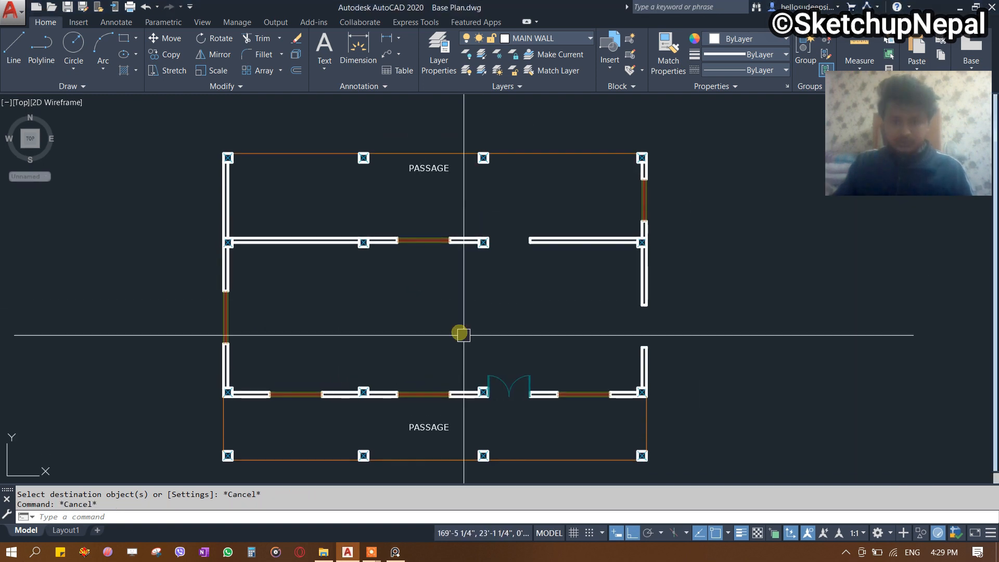
key("Escape")
Draw a vertical line up from the column beside the double door for the hall's partition wall.
scroll(471, 339, "up", 2)
type("l")
key("Return")
scroll(522, 410, "up", 9)
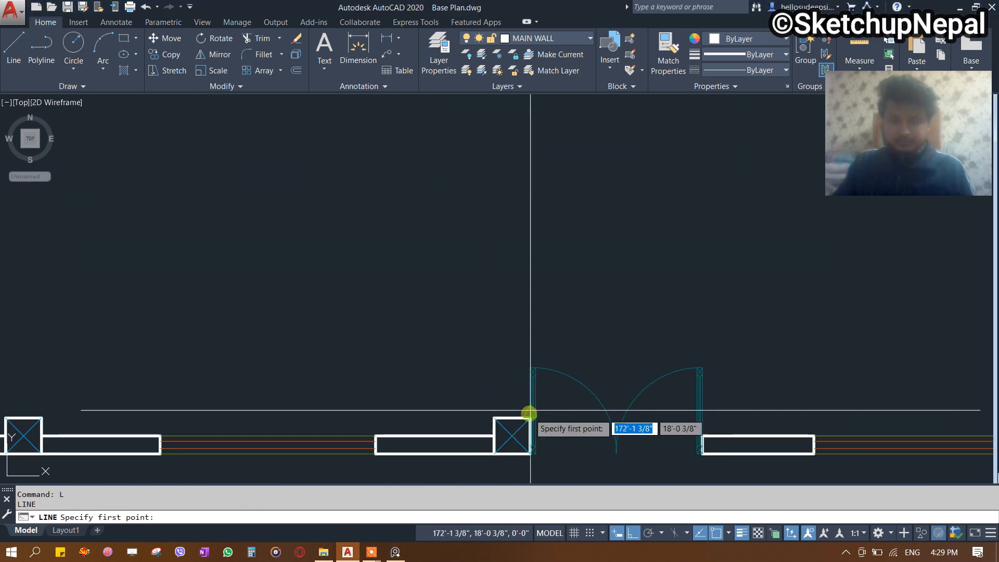
left_click(552, 409)
scroll(521, 205, "down", 4)
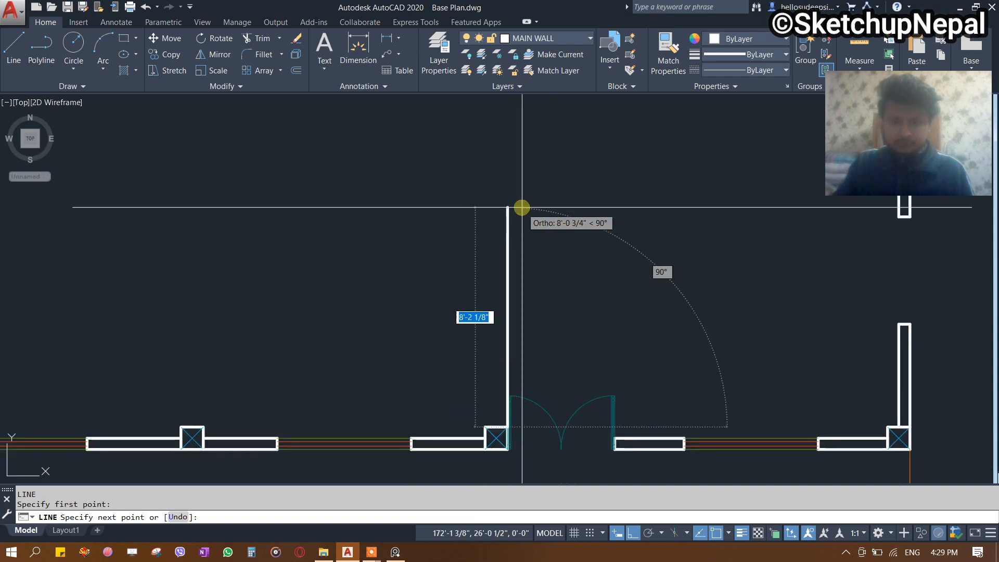
Finish the vertical wall line between the two rooms and offset it 5" toward the larger room to form the partition wall.
key("Escape")
left_click(464, 348)
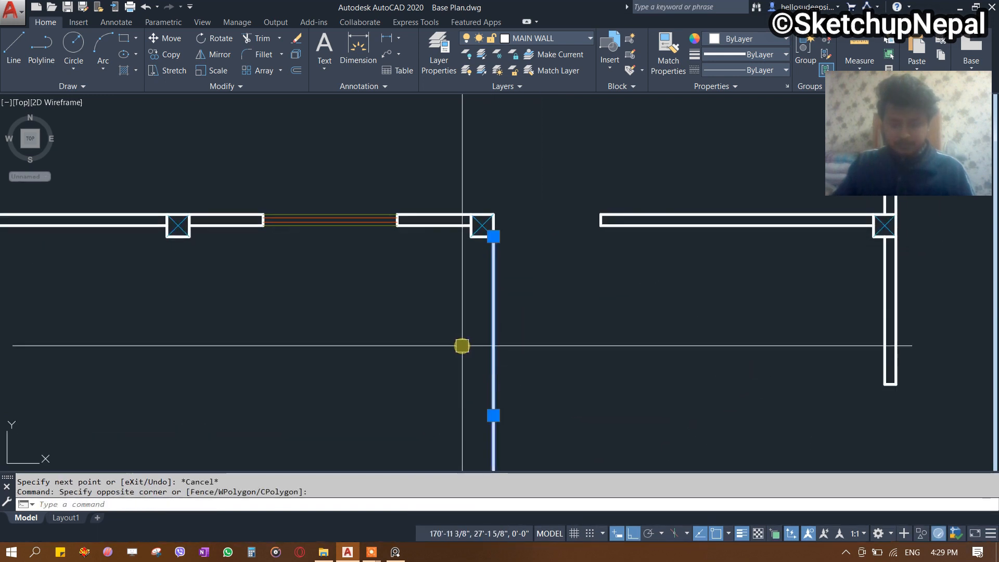
key("Return")
type("5")
key("Return")
left_click(409, 341)
scroll(364, 337, "down", 4)
middle_click_drag(382, 327, 420, 256)
scroll(419, 257, "up", 2)
key("Escape")
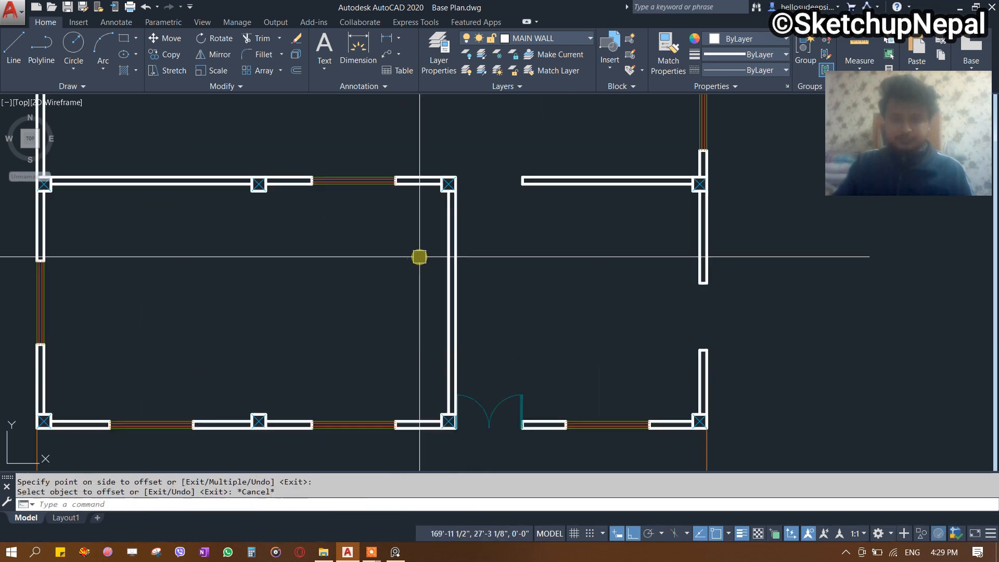
Draw a short line across the thickness of the new partition wall near its midpoint.
type("l")
key("Return")
scroll(451, 312, "up", 3)
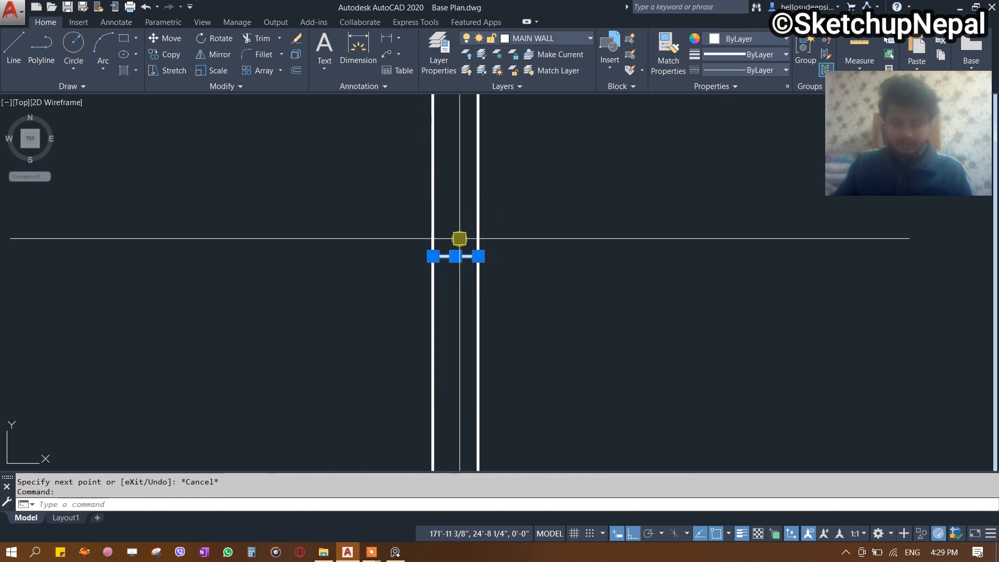
Offset the short cross line 2' to each side to mark the jambs of a door opening.
key("Return")
scroll(458, 237, "down", 6)
left_click(498, 185)
scroll(450, 249, "up", 4)
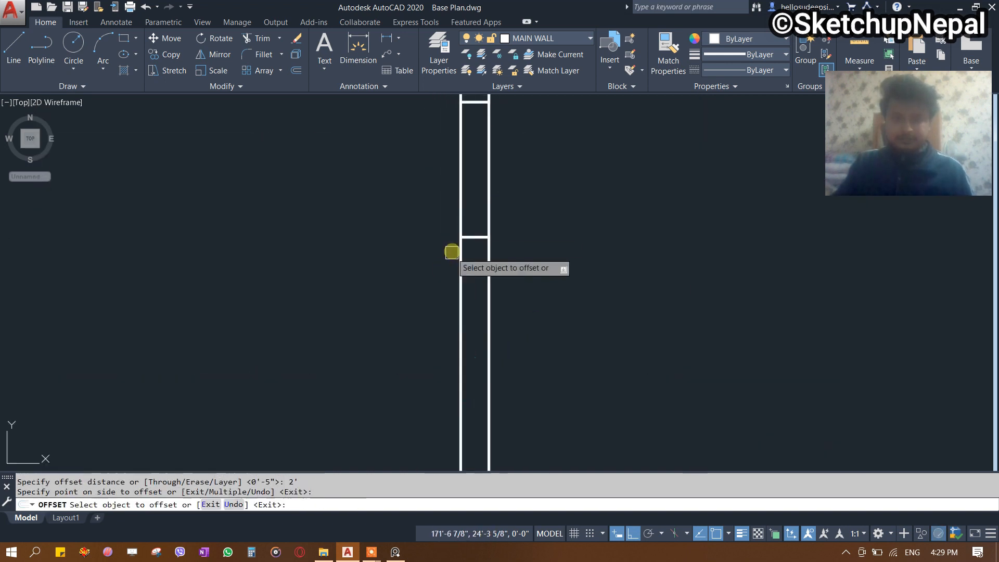
scroll(482, 246, "down", 2)
left_click(479, 235)
scroll(489, 265, "down", 4)
left_click(506, 307)
key("Escape")
scroll(473, 249, "up", 2)
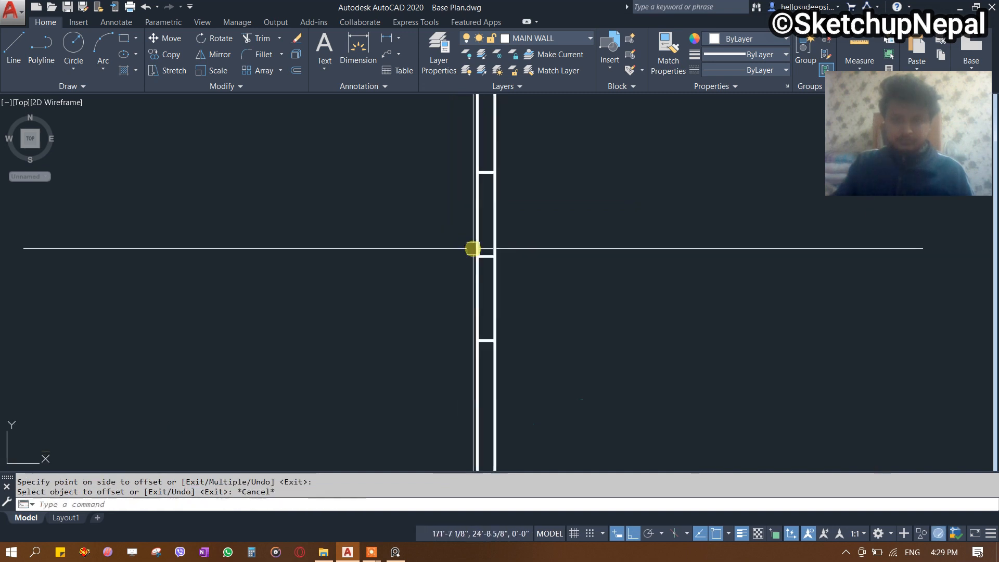
Erase the middle cross line and trim the partition wall between the two jamb lines to open a doorway.
scroll(483, 261, "down", 5)
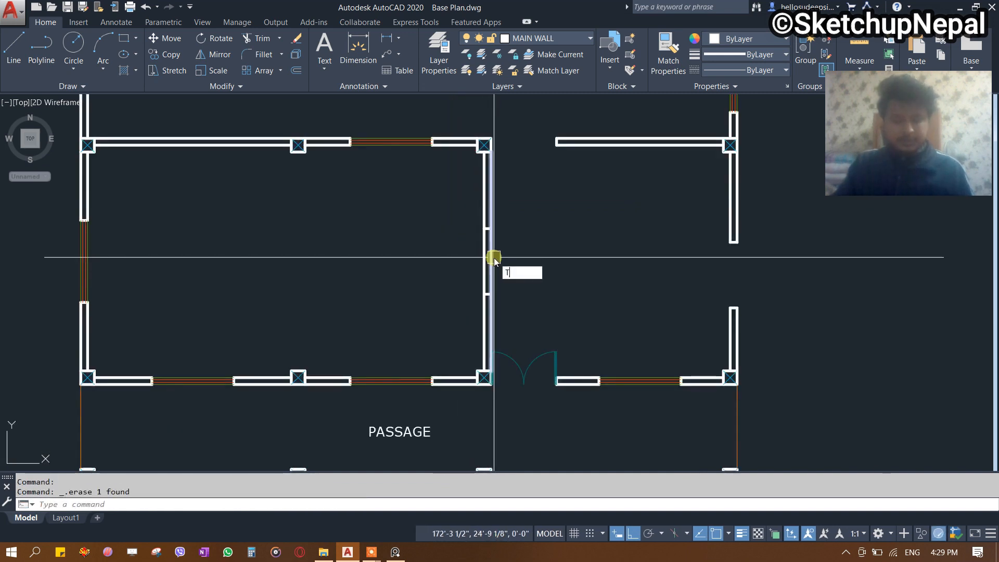
left_click(399, 264)
scroll(407, 259, "down", 2)
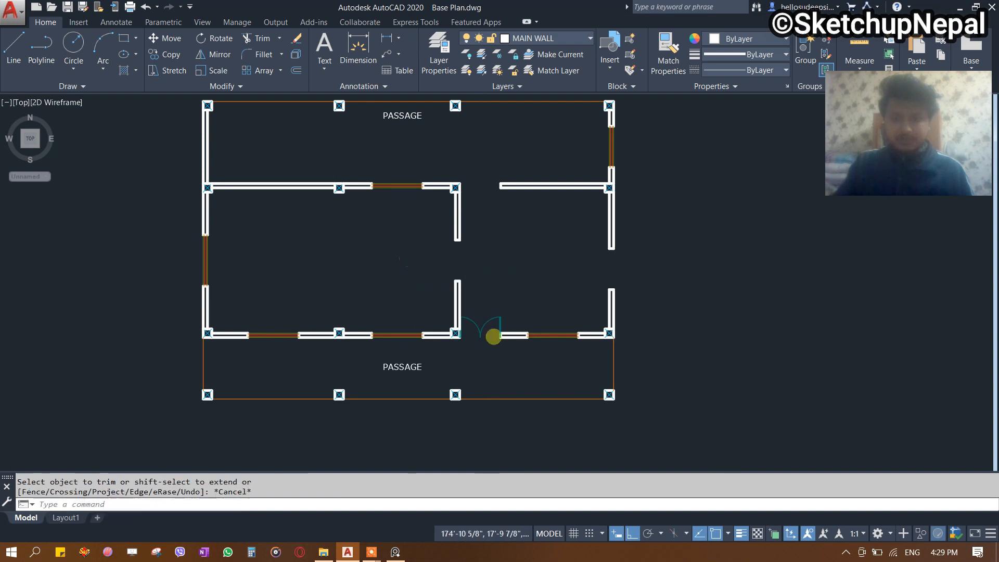
Copy the double door up beside the partition opening and rotate the copy so it runs parallel to the vertical wall.
scroll(494, 336, "up", 3)
left_click(496, 323)
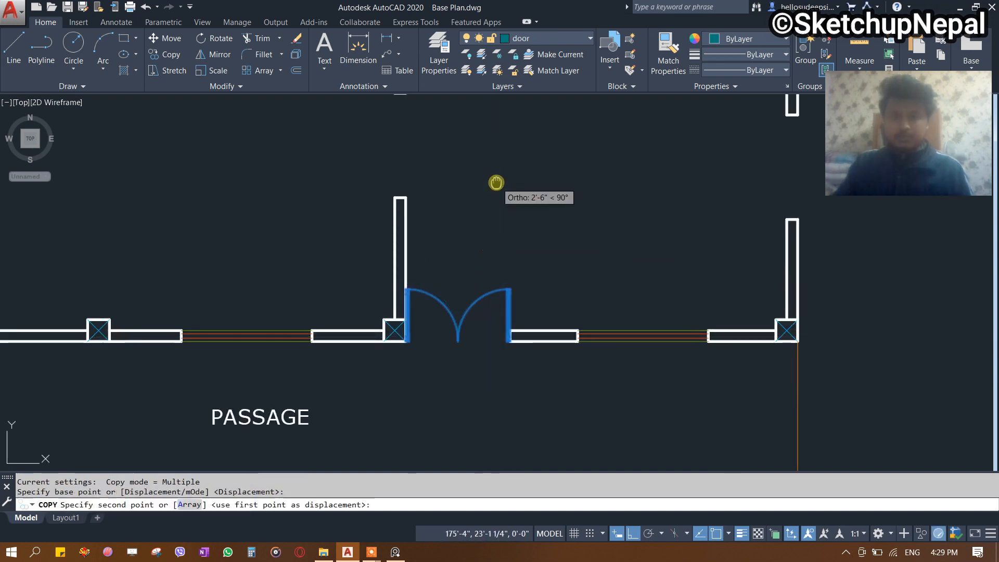
middle_click_drag(496, 183, 501, 359)
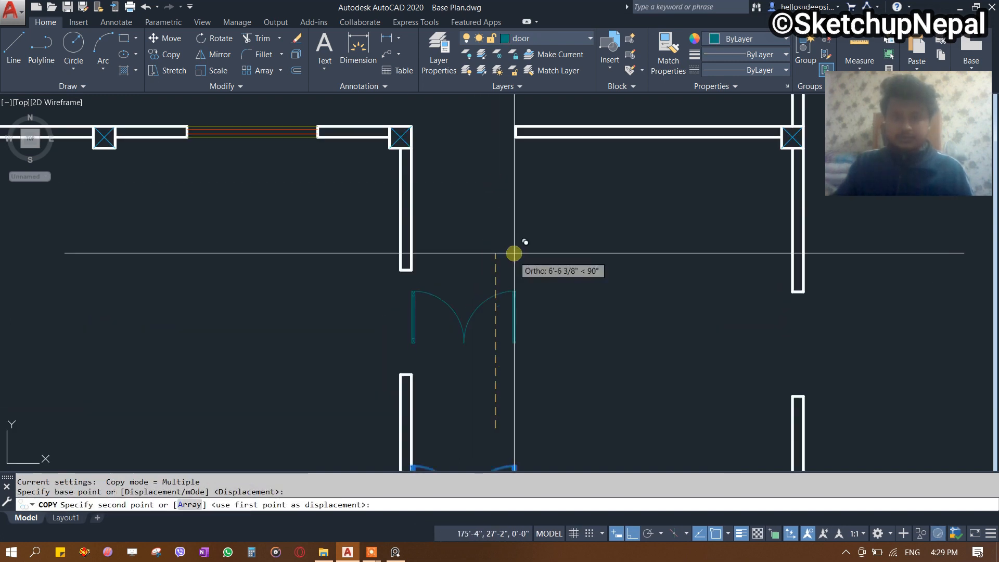
type("o")
key("Return")
left_click(480, 323)
left_click(492, 204)
Move the rotated double door by its frame corner onto the jamb corner of the partition opening.
scroll(473, 297, "up", 3)
type("m")
key("Return")
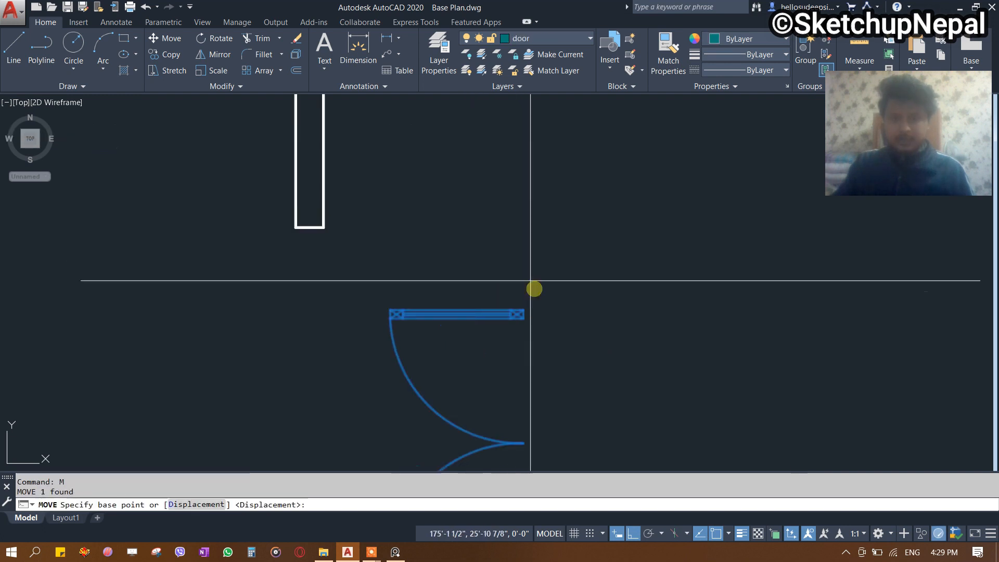
left_click(524, 312)
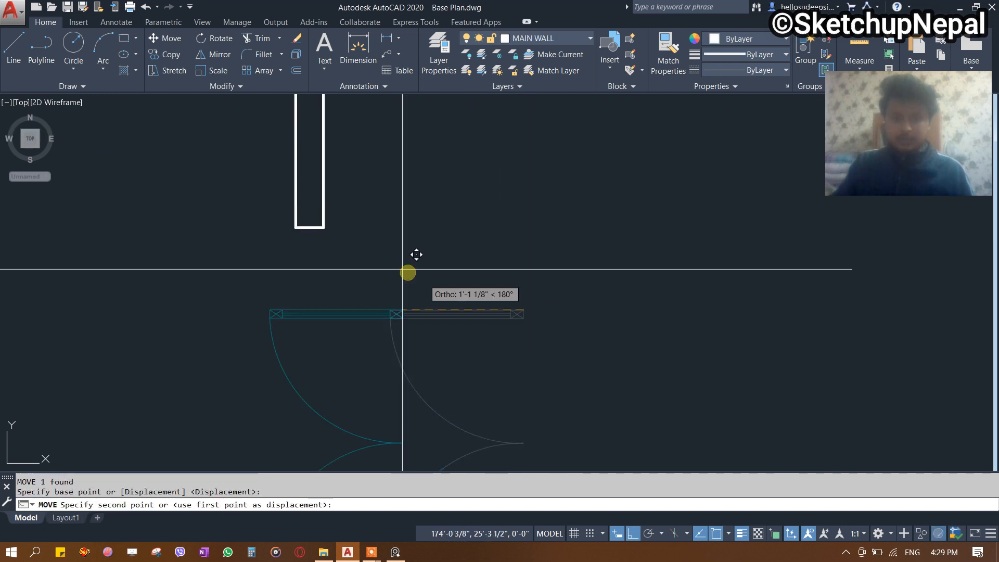
left_click(322, 232)
scroll(322, 232, "down", 3)
Copy the partition's double door horizontally across the room to the opening in the east outer wall.
left_click_drag(352, 258, 305, 281)
type("co")
key("Return")
left_click(346, 270)
middle_click_drag(562, 306, 413, 328)
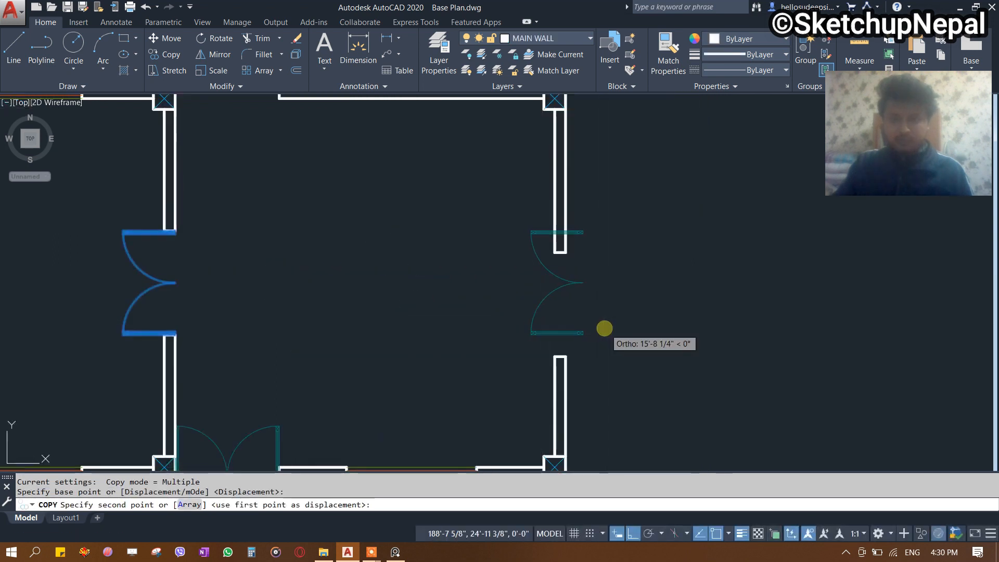
left_click(604, 328)
key("Escape")
Move the copied double door by its frame corner onto the jamb corner of the east wall opening.
type("m")
key("Return")
scroll(583, 242, "up", 5)
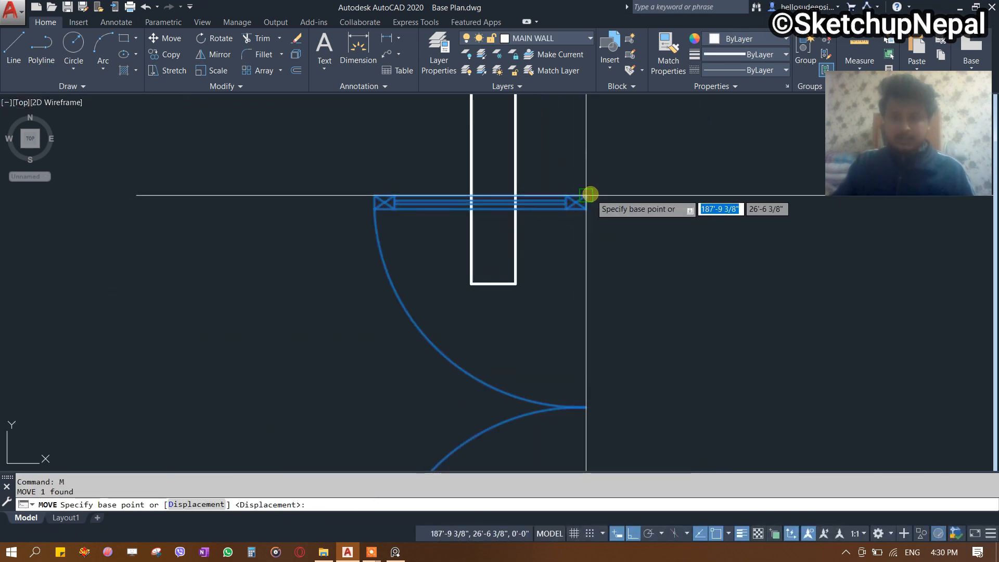
left_click(589, 197)
scroll(579, 213, "down", 7)
middle_click_drag(591, 288, 620, 375)
scroll(726, 416, "down", 3)
mouse_move(727, 417)
middle_mouse_down()
mouse_move(622, 289)
mouse_move(606, 364)
mouse_move(606, 334)
middle_mouse_up()
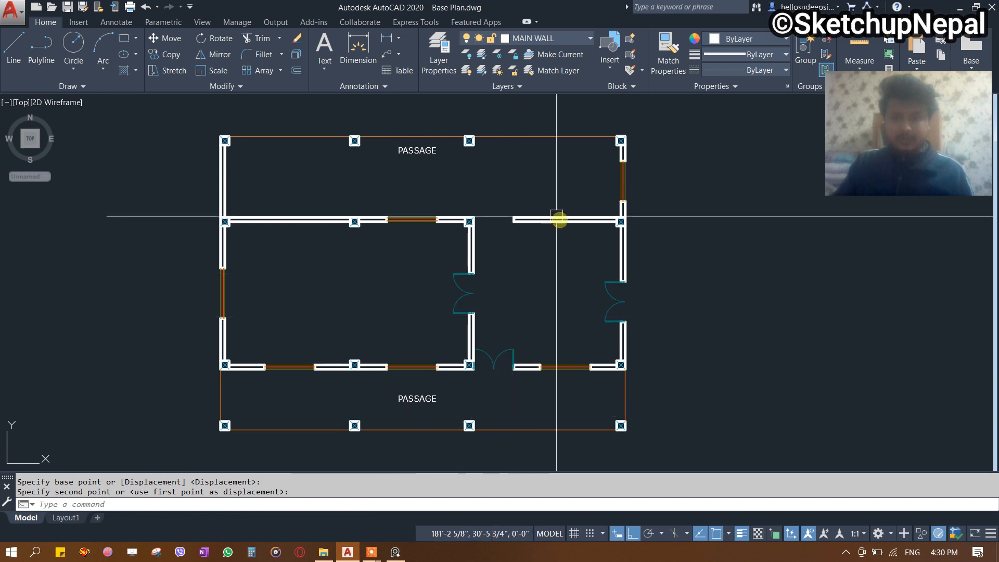
Copy the upper PASSAGE label into the large west room with Ortho off.
left_click(405, 152)
left_click(416, 152)
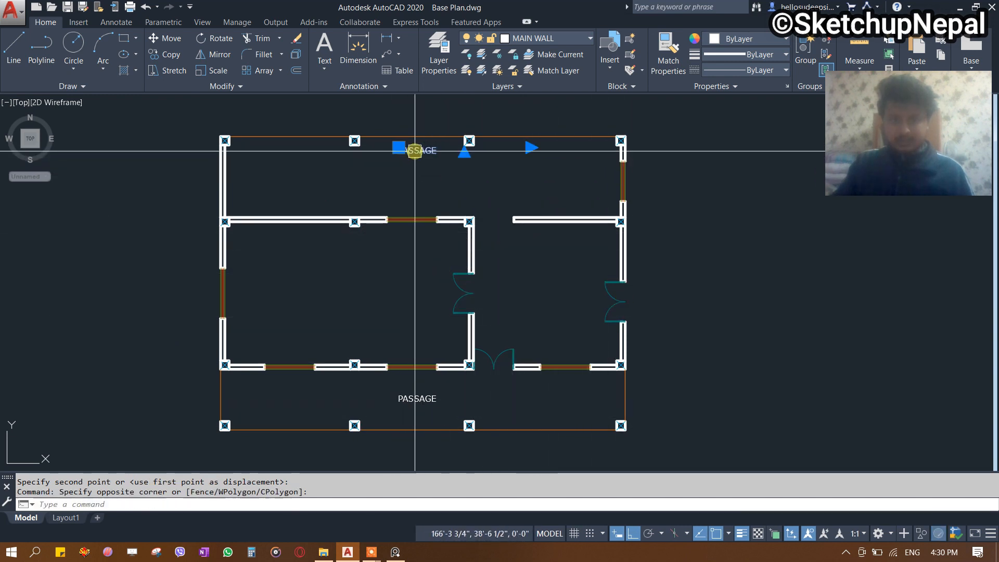
left_click(416, 152)
scroll(398, 177, "down", 1)
key("F8")
scroll(340, 258, "up", 2)
left_click(352, 249)
key("Escape")
scroll(361, 248, "up", 1)
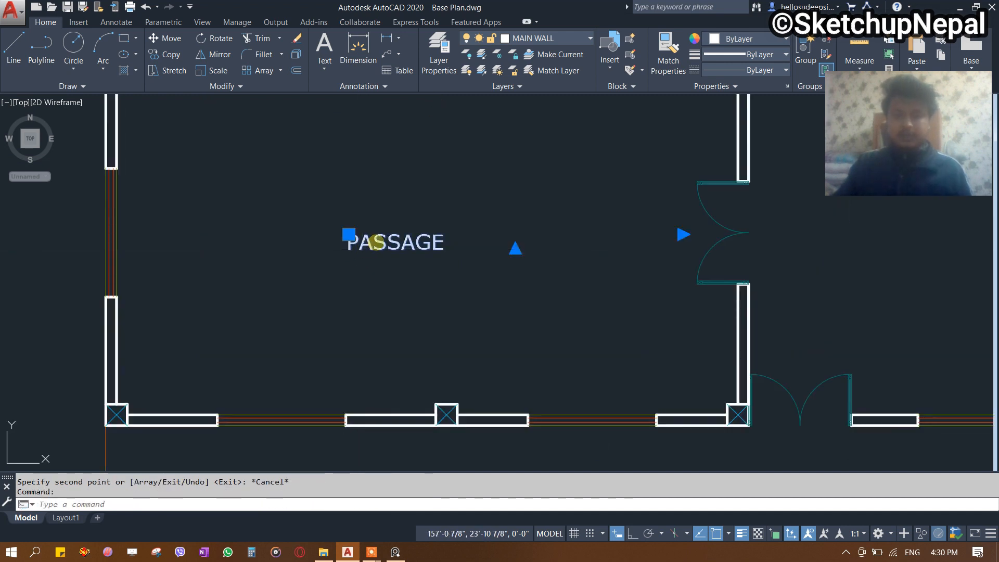
Change the copied label in the large west room to HALL.
double_click(377, 242)
type("hA")
key("BackSpace")
key("BackSpace")
type("h")
key("BackSpace")
type("HALL")
left_click(407, 131)
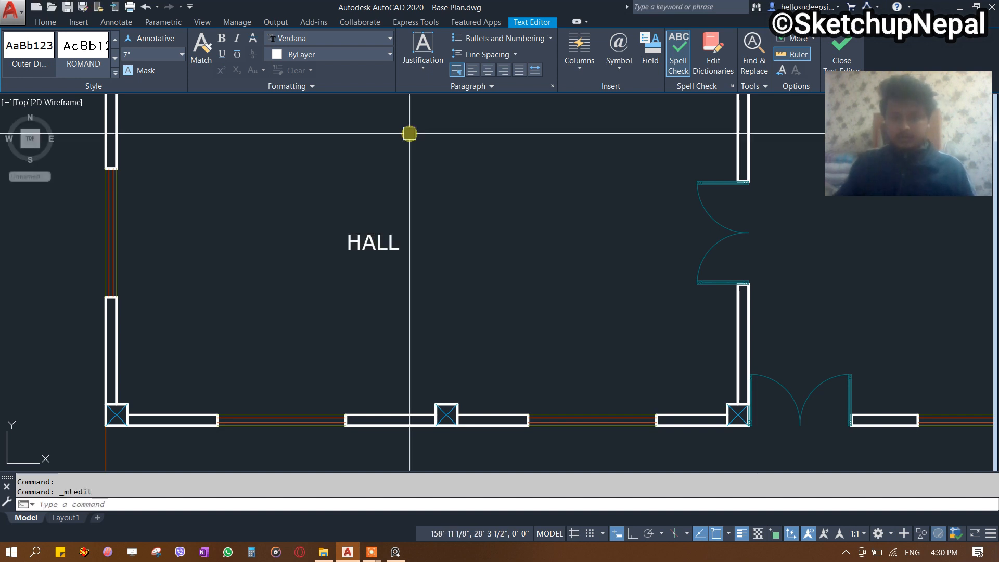
Copy the HALL label into the upper part of the smaller east room.
left_click(408, 196)
type("c")
scroll(357, 273, "down", 3)
key("Return")
left_click(358, 273)
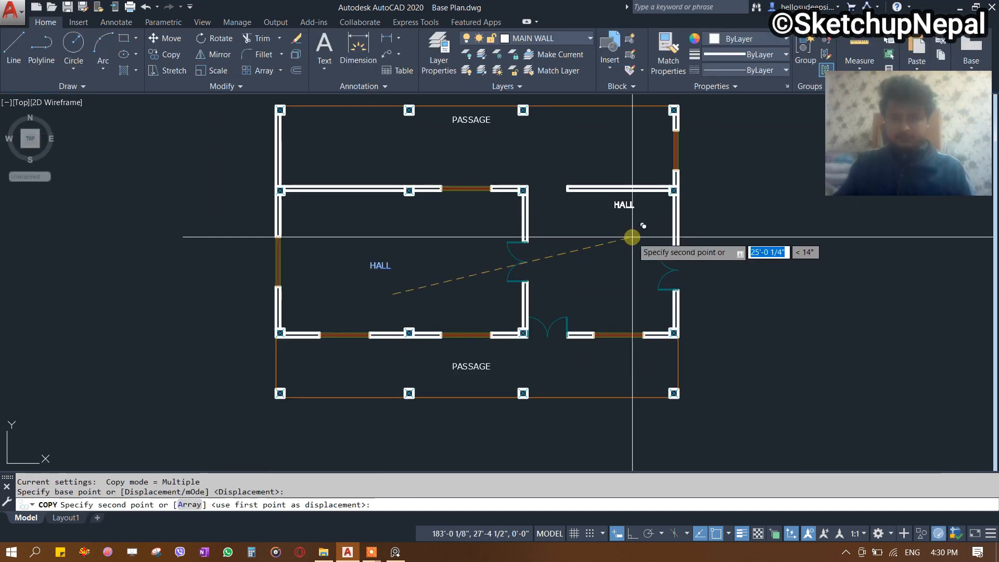
scroll(631, 234, "up", 5)
left_click(717, 215)
key("Escape")
Change the copied label in the east room to RECEPTION.
double_click(671, 146)
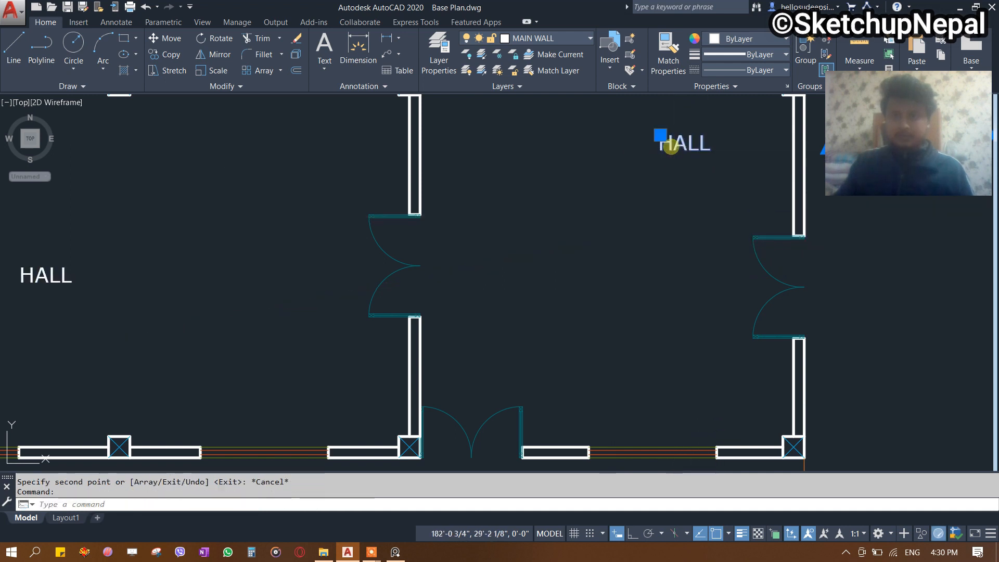
type("RECEPTION")
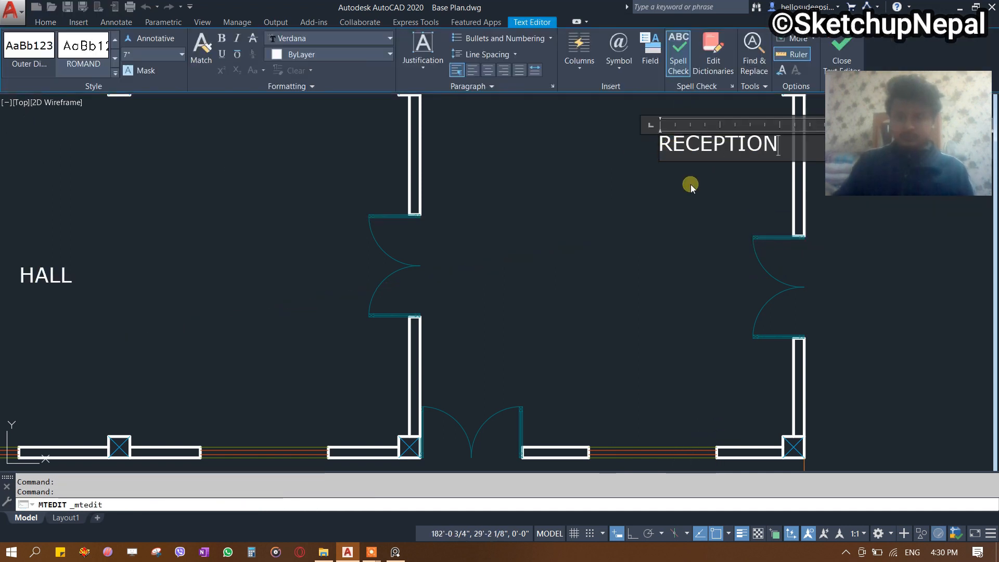
left_click(691, 184)
Move the upper PASSAGE label down toward the middle of its passage.
scroll(602, 249, "down", 3)
scroll(579, 250, "up", 2)
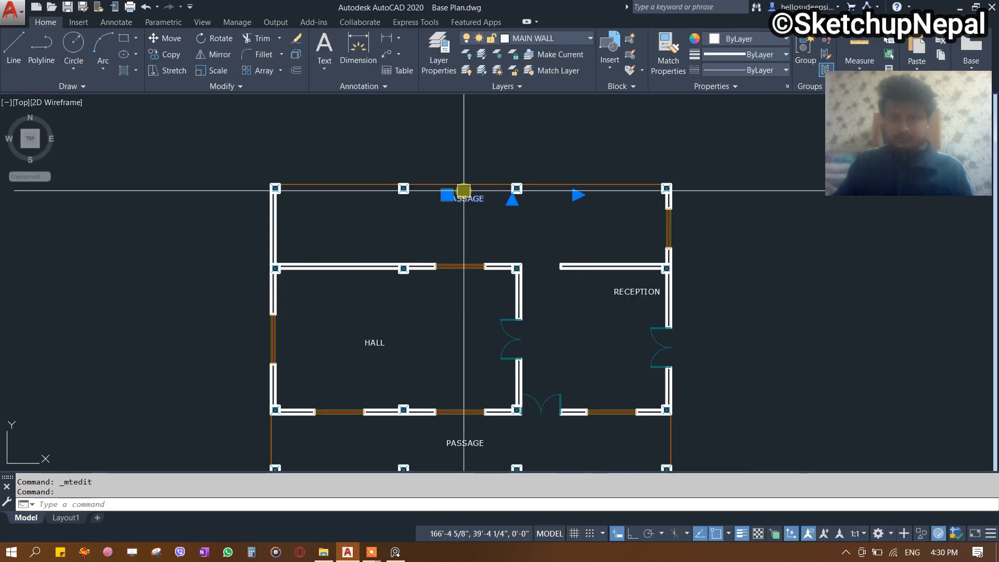
scroll(463, 191, "up", 2)
type("m")
key("space")
left_click(470, 131)
left_click(471, 179)
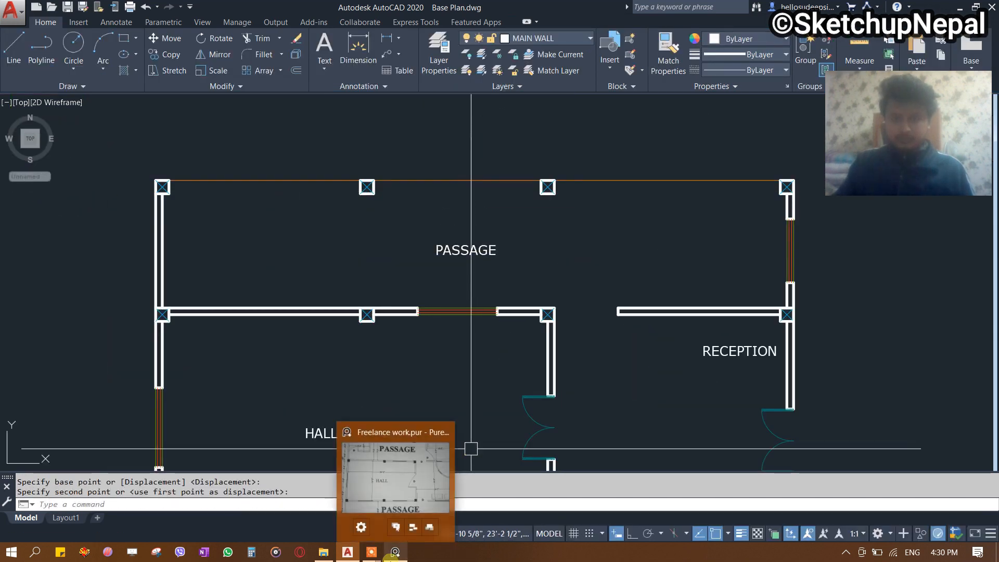
Switch to PureRef, examine the walls and dimensions of the reference plan's upper-right room, and return to AutoCAD.
left_click(391, 557)
scroll(631, 258, "down", 3)
scroll(628, 250, "up", 4)
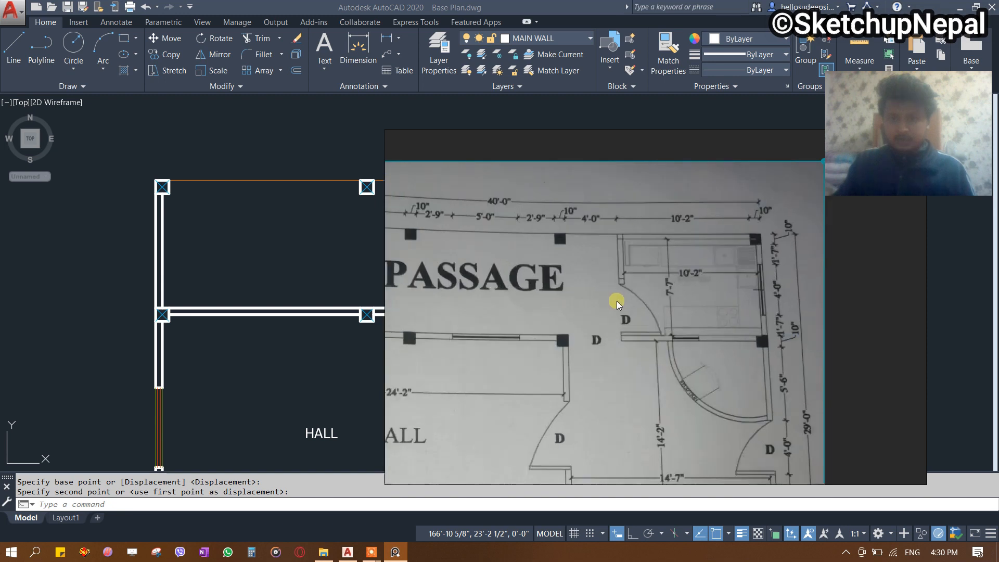
scroll(616, 300, "up", 2)
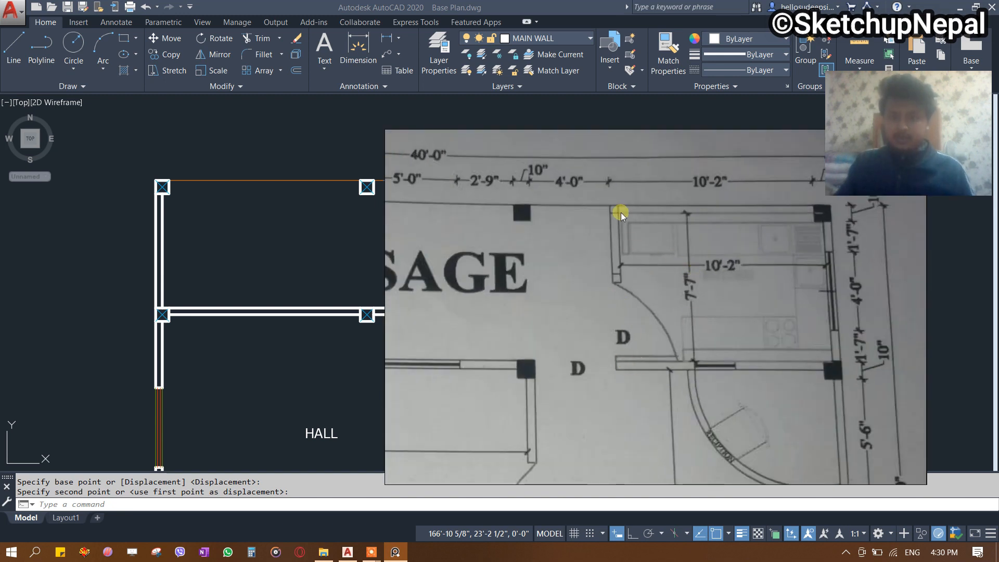
left_click(294, 232)
middle_click_drag(769, 259, 660, 244)
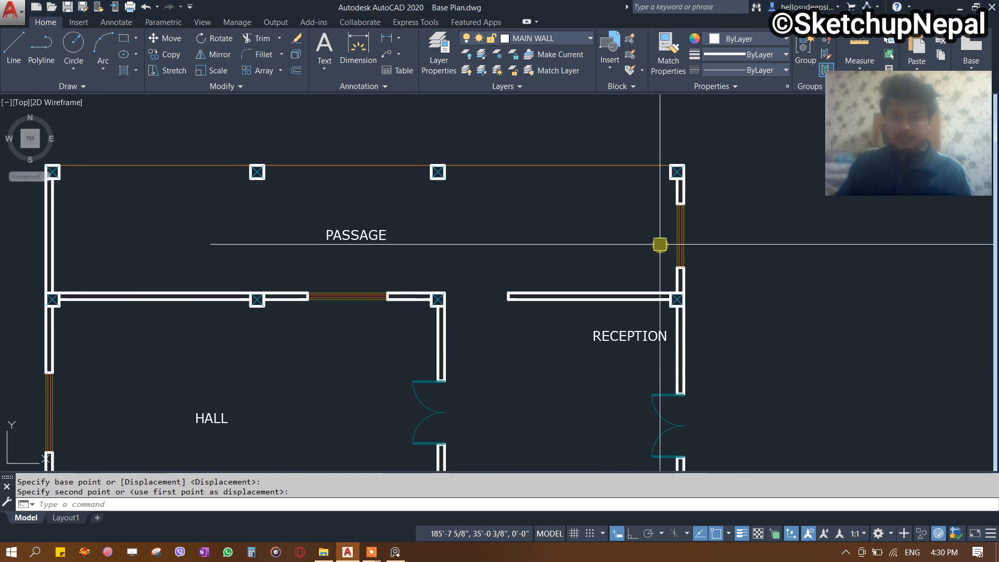
left_click(572, 168)
left_click(551, 234)
key("Escape")
key("Escape")
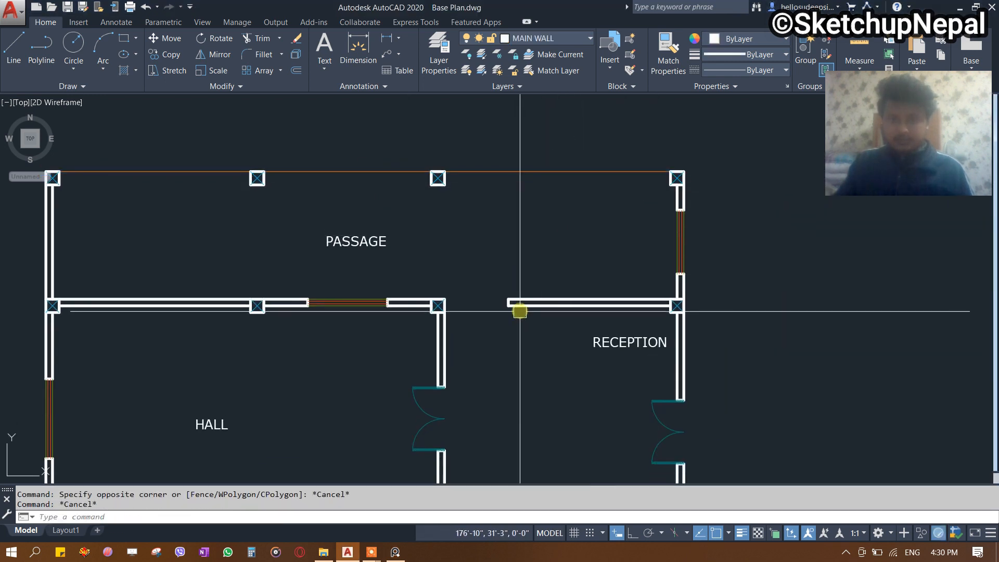
Recheck the reference plan and offset the orange boundary line above the passage 5" inward.
left_click(386, 556)
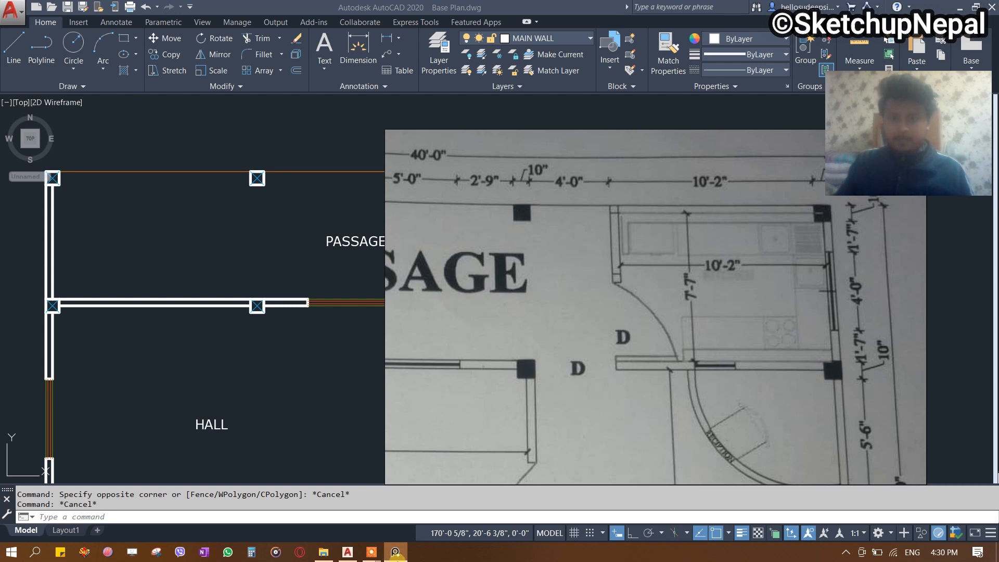
left_click(397, 556)
left_click(587, 177)
left_click(543, 126)
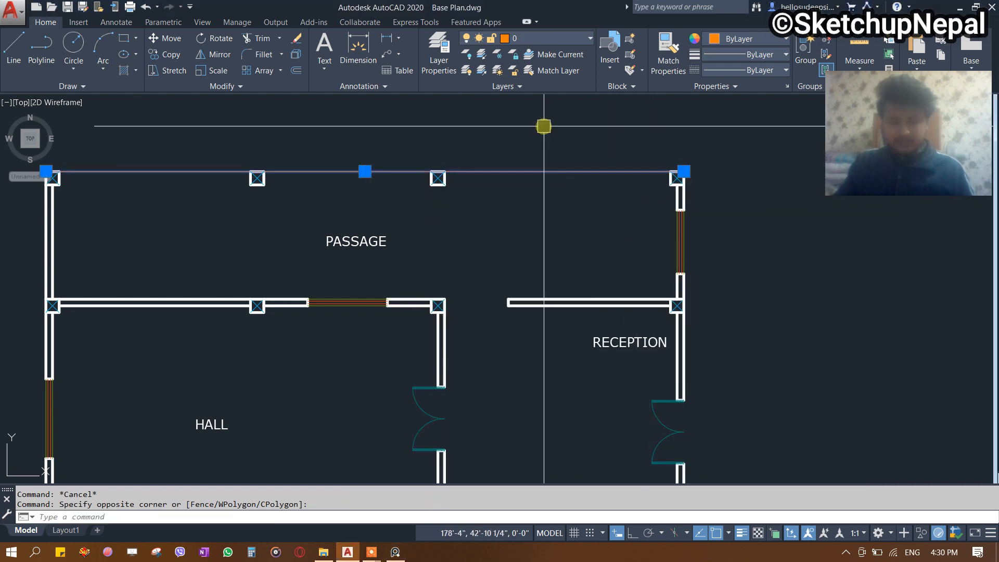
type("o")
key("Return")
type("5")
key("Return")
left_click(513, 260)
key("Escape")
With Ortho on, draw a vertical line from the free end of the wall above RECEPTION up past the orange boundary lines.
type("l")
key("Return")
scroll(509, 290, "up", 2)
left_click(508, 300)
middle_click_drag(508, 312, 509, 395)
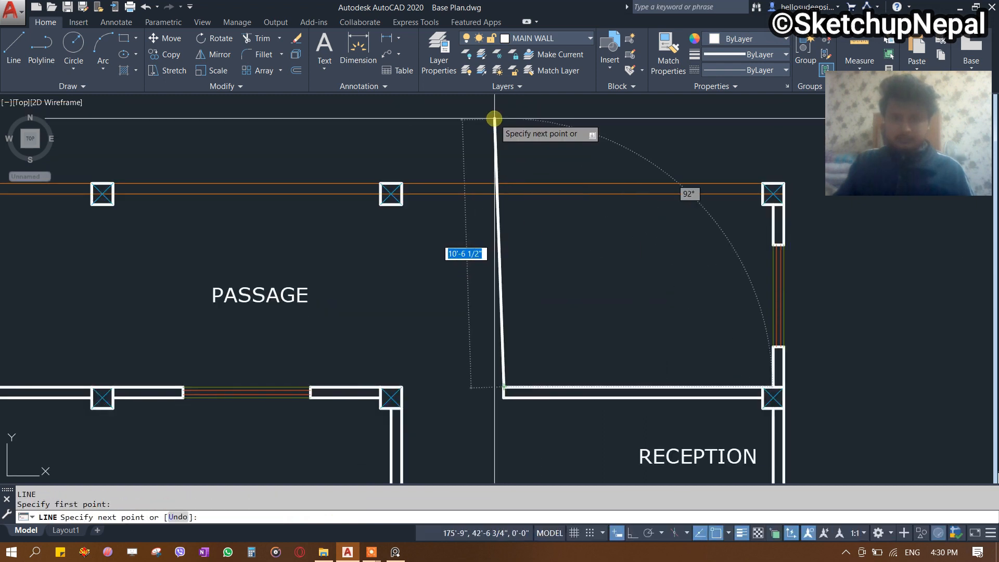
key("F8")
left_click(508, 138)
key("Escape")
Trim the inner orange line on the passage side of the new vertical line.
scroll(495, 203, "up", 2)
type("TR")
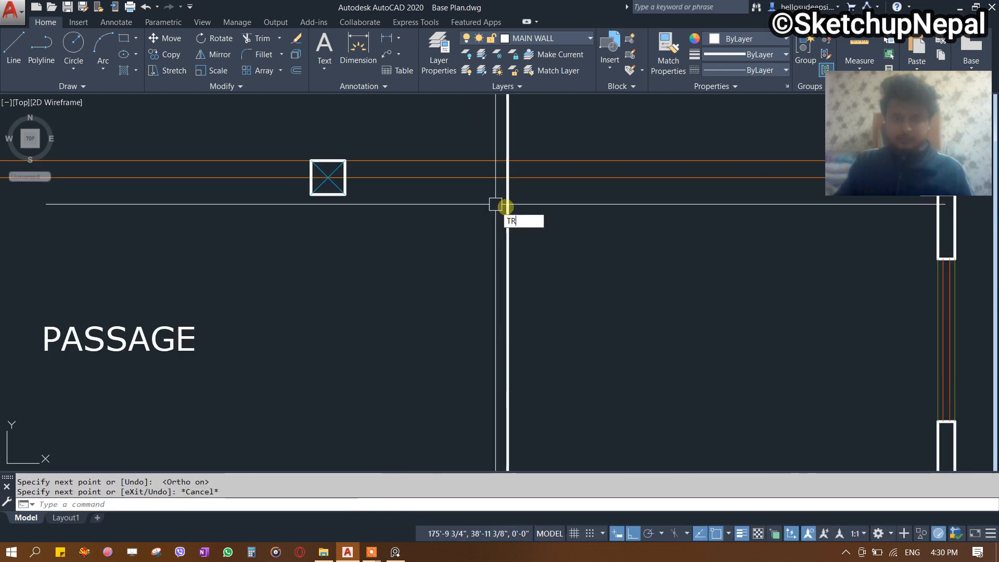
key("Return")
left_click(507, 206)
key("Return")
left_click(471, 176)
scroll(476, 185, "down", 4)
key("Escape")
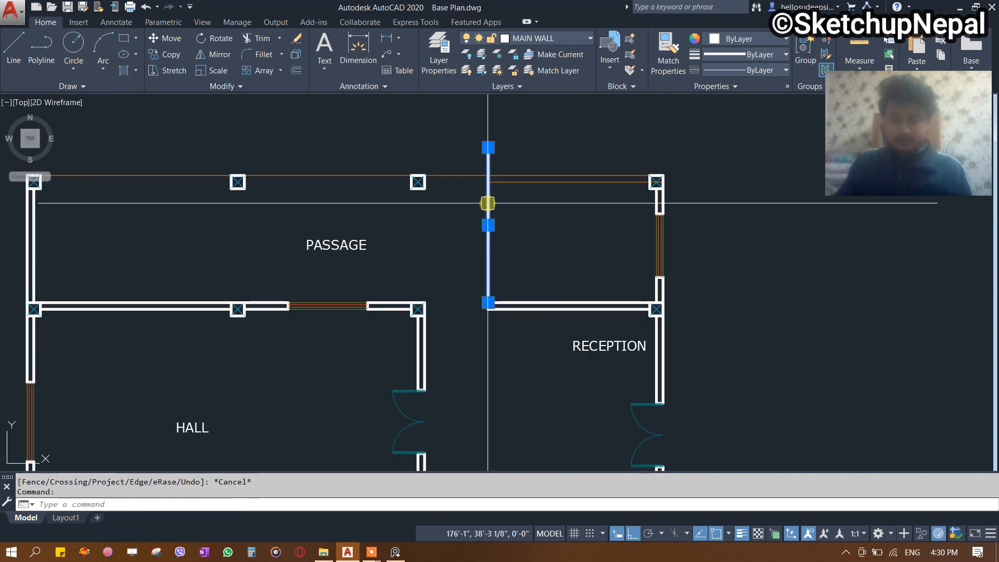
Offset the new vertical line 5" toward the upper-right room to give the wall its thickness.
key("Return")
type("5")
key("Return")
left_click(523, 212)
key("Escape")
Erase the outer orange boundary line and shorten the remaining orange line to the near face of the corner column.
scroll(496, 190, "up", 4)
left_click(504, 150)
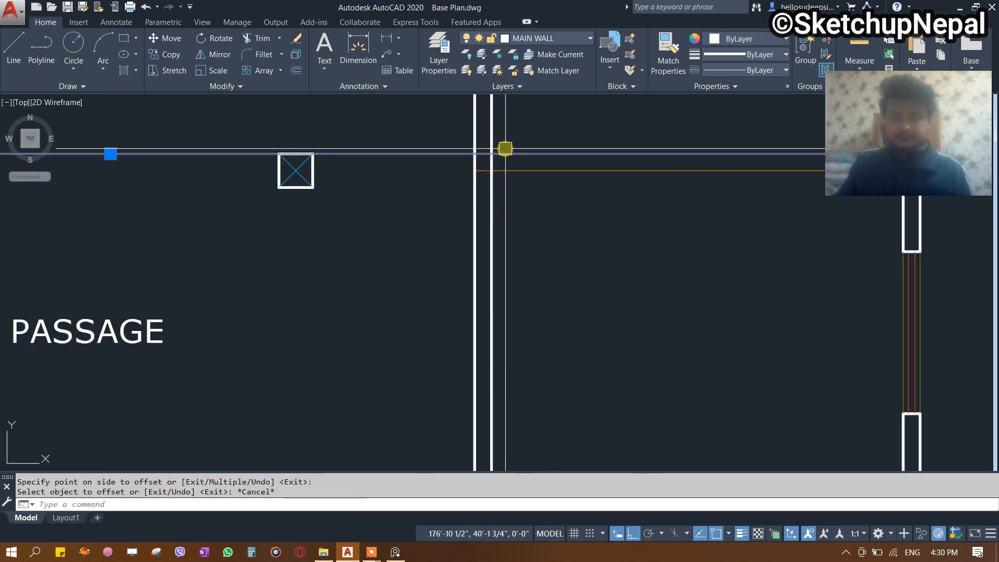
scroll(500, 164, "down", 2)
key("Delete")
left_click(528, 174)
scroll(735, 160, "up", 2)
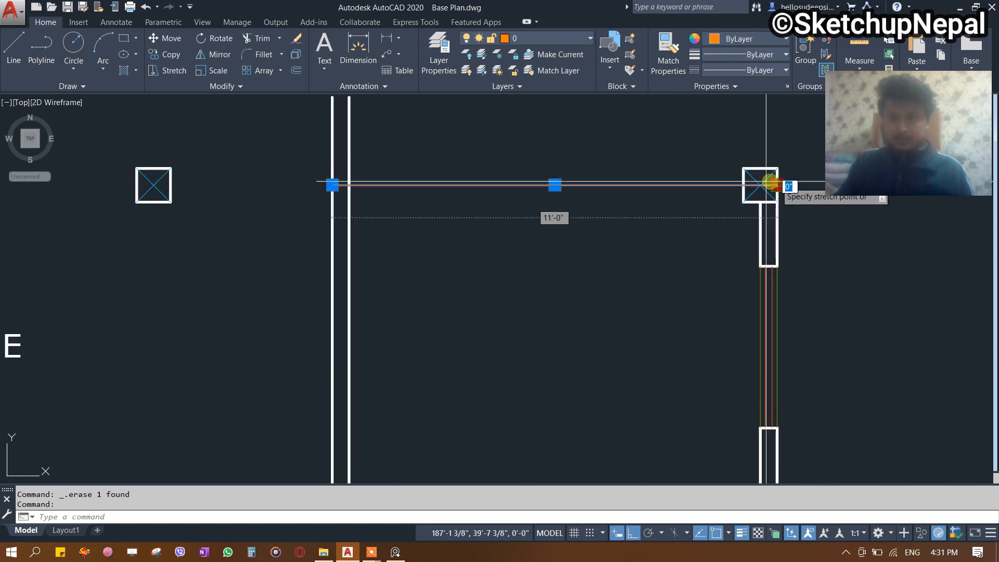
left_click(745, 185)
Offset the shortened orange line 5" outward to form the upper wall of the room.
left_click(661, 152)
left_click(599, 254)
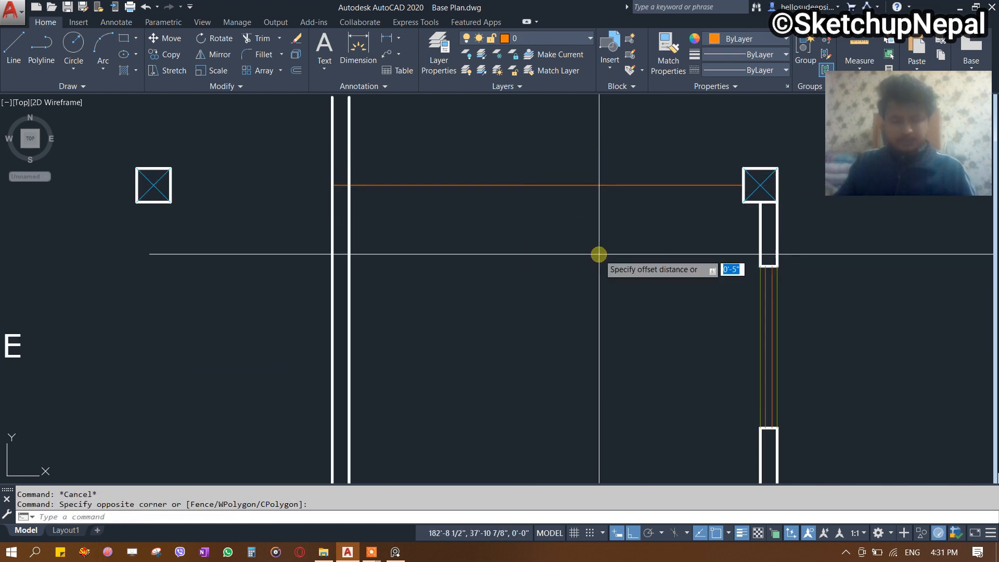
key("Return")
left_click(574, 185)
left_click(517, 158)
key("Escape")
Fillet the inner and outer orange lines with the matching vertical wall lines to close the room's upper-left corner.
type("f")
key("Return")
left_click(366, 186)
left_click(353, 198)
key("Return")
left_click(333, 201)
key("Escape")
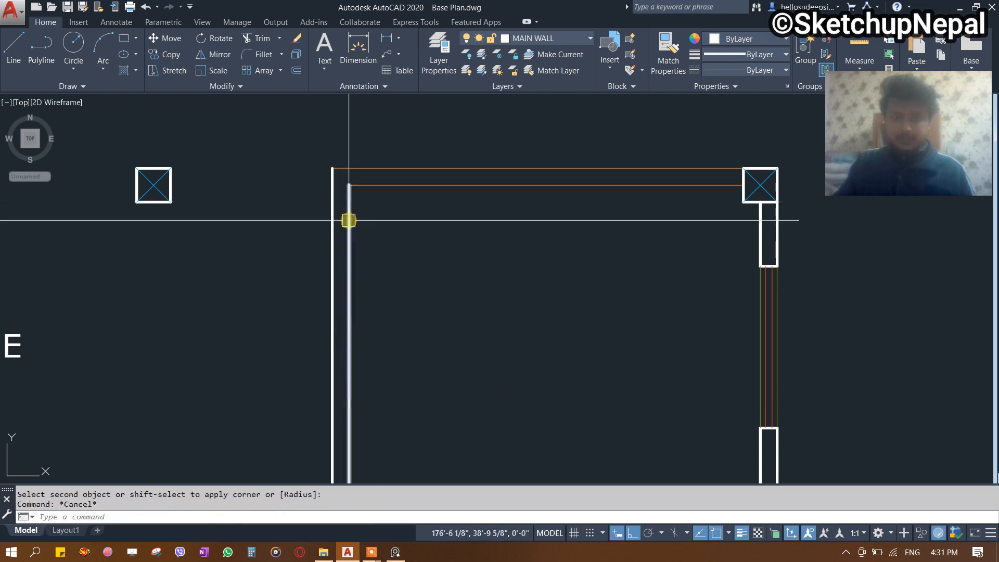
Match the properties of the white inner wall line onto the two orange upper wall lines.
left_click(349, 218)
type("ma")
key("Return")
scroll(555, 300, "down", 4)
left_click(557, 308)
left_click(377, 224)
key("Escape")
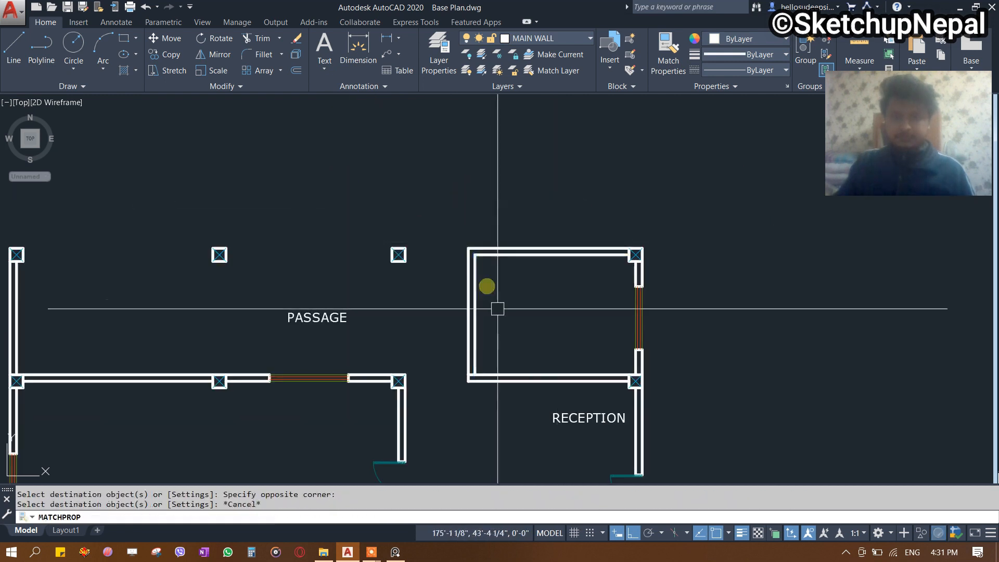
Check the reference image for the door opening in the upper-right room's left wall.
left_click(565, 410)
middle_click_drag(573, 378, 641, 286)
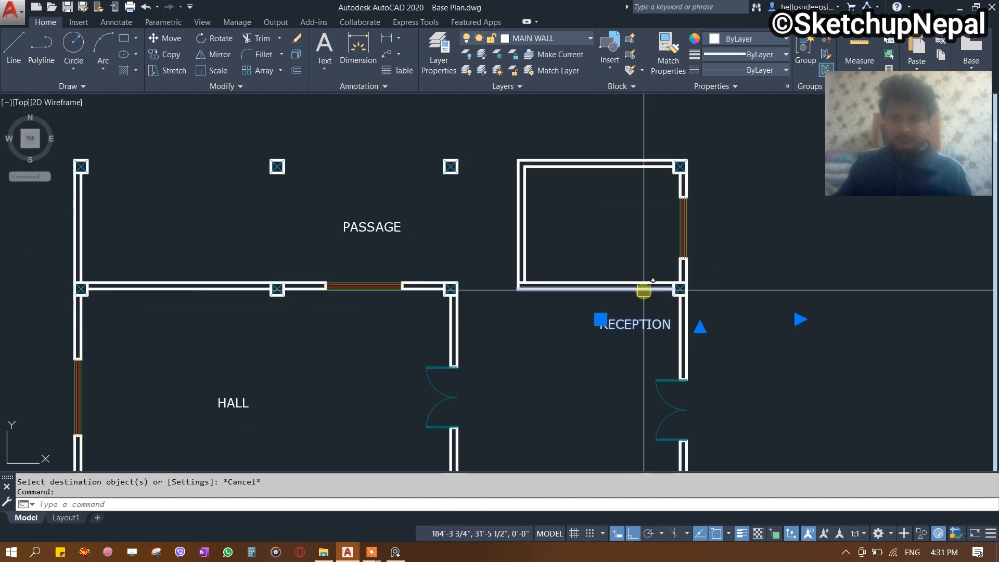
key("Escape")
scroll(524, 286, "up", 2)
left_click(401, 553)
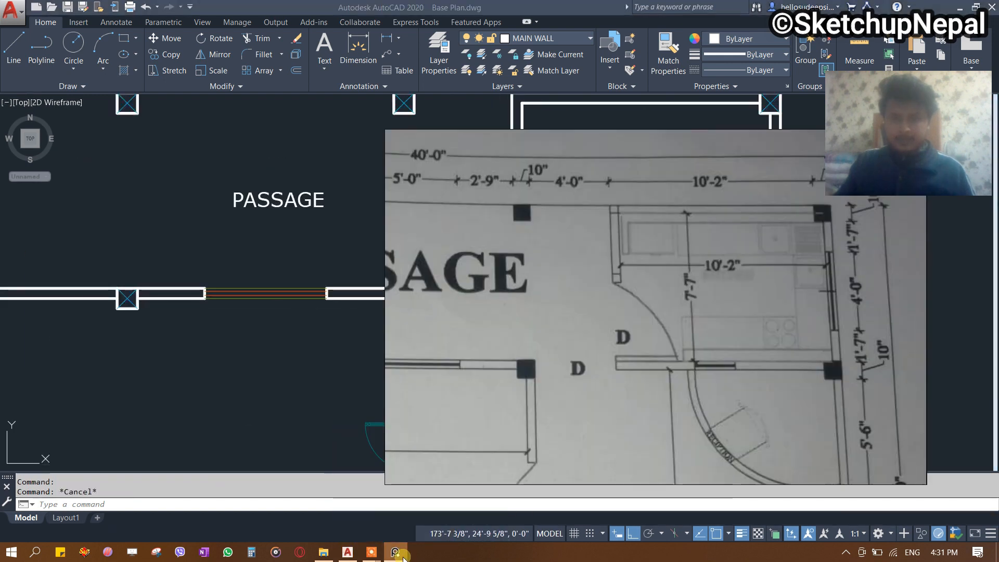
left_click(396, 553)
Offset the upper line of the upper-right room's lower wall 3' into the room to mark the door opening.
scroll(546, 283, "up", 2)
left_click(546, 286)
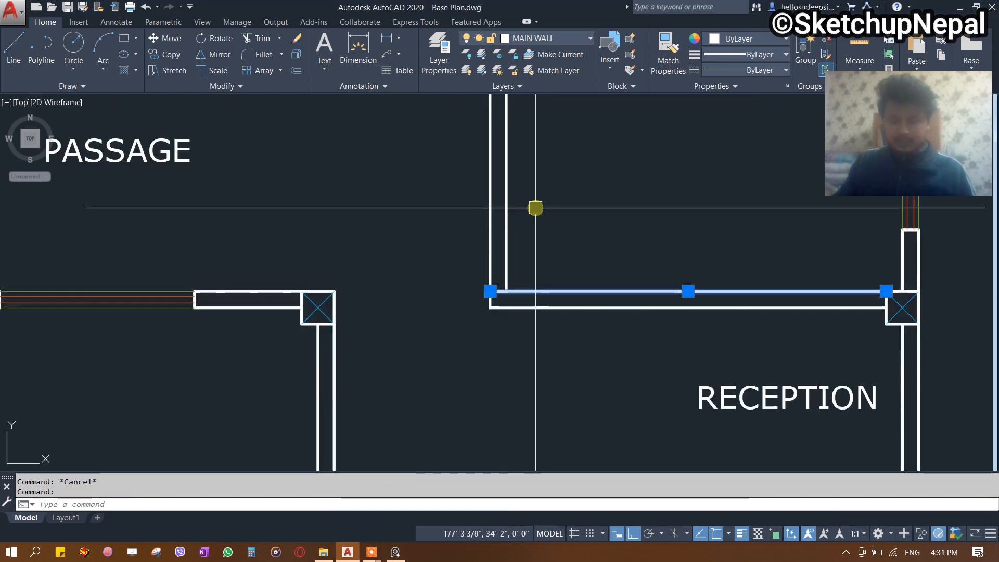
type("o")
key("Return")
type("3'")
key("Return")
left_click(538, 297)
middle_click_drag(541, 176, 551, 244)
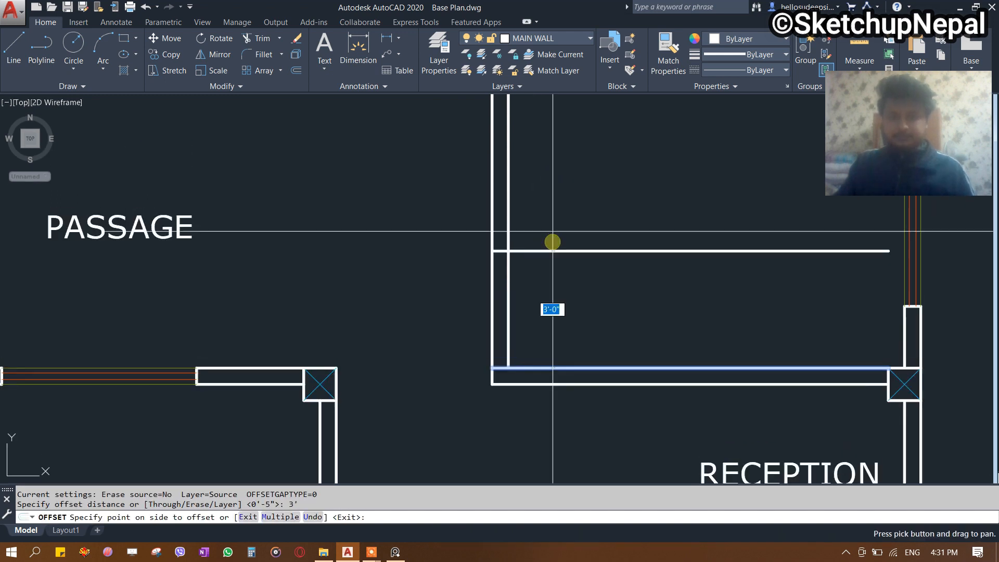
left_click(552, 244)
key("Escape")
Trim the left wall lines between the offset line and the lower wall to open the doorway.
type("tr")
key("Return")
key("Return")
left_click(569, 290)
left_click(446, 341)
key("Escape")
Fillet the left wall's inner line with the offset line to close the wall end above the doorway.
scroll(510, 242, "up", 2)
type("f")
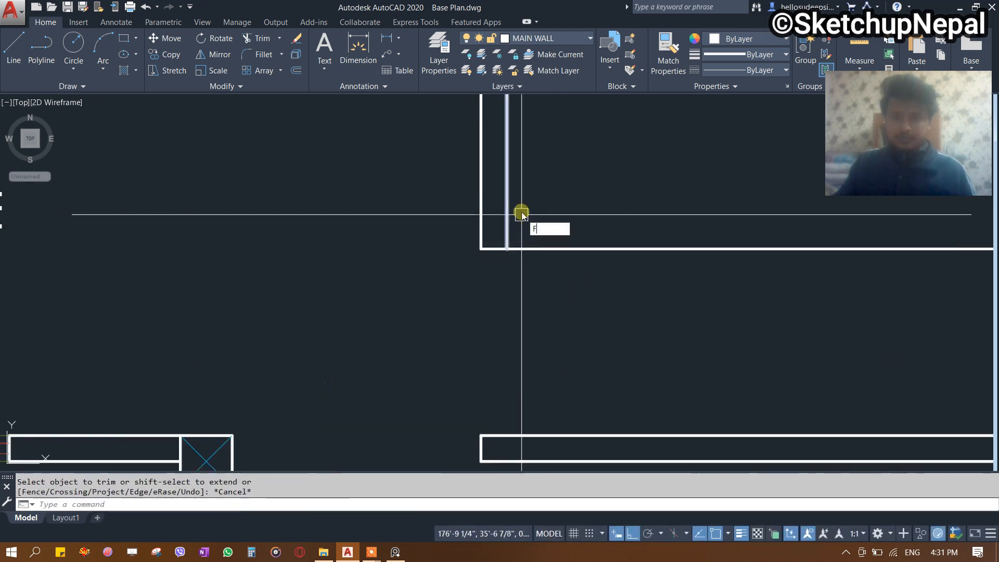
left_click(507, 216)
left_click(493, 246)
scroll(491, 242, "down", 5)
middle_click_drag(484, 274, 533, 242)
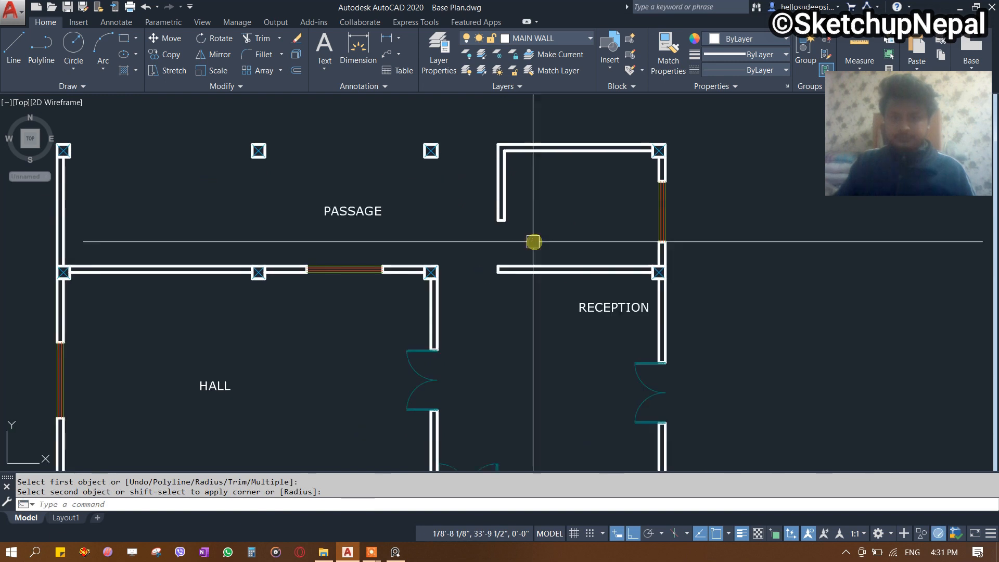
Copy the RECEPTION label straight up into the upper-right room.
type("o")
key("Return")
left_click(586, 376)
left_click(609, 185)
key("Escape")
Change the copied label's text to KITCHEN and move it lower within the upper-right room.
double_click(609, 172)
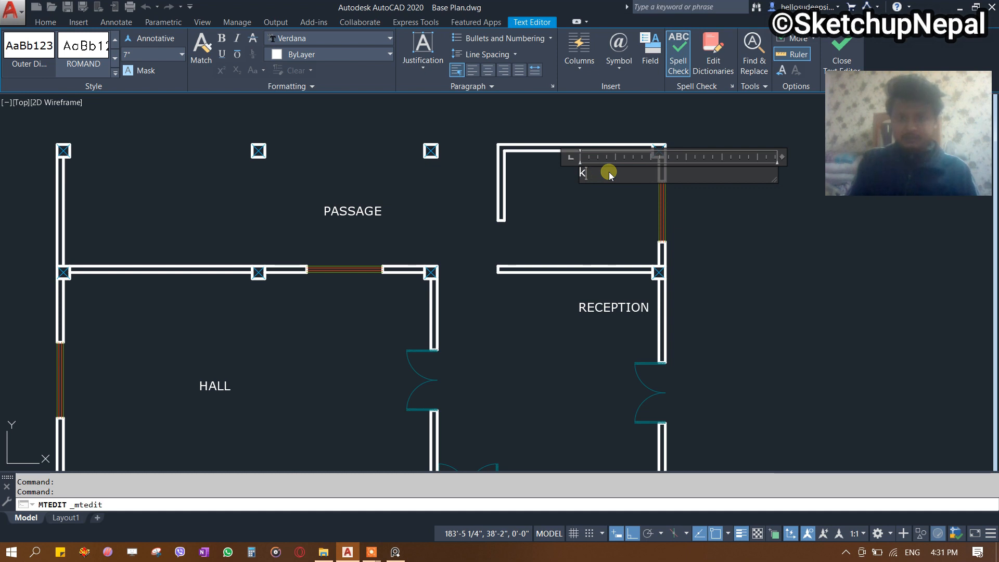
type("KITCHEN")
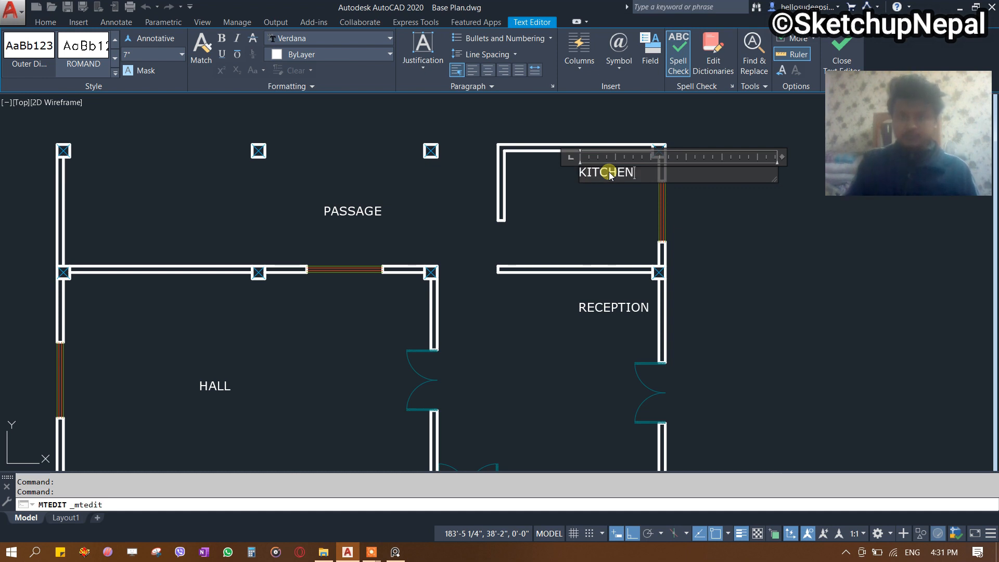
left_click(603, 204)
left_click(602, 173)
key("space")
left_click(609, 205)
left_click(597, 230)
key("Escape")
Check the kitchen door in the reference image and copy the orange single door from the other plan into the kitchen.
left_click(391, 555)
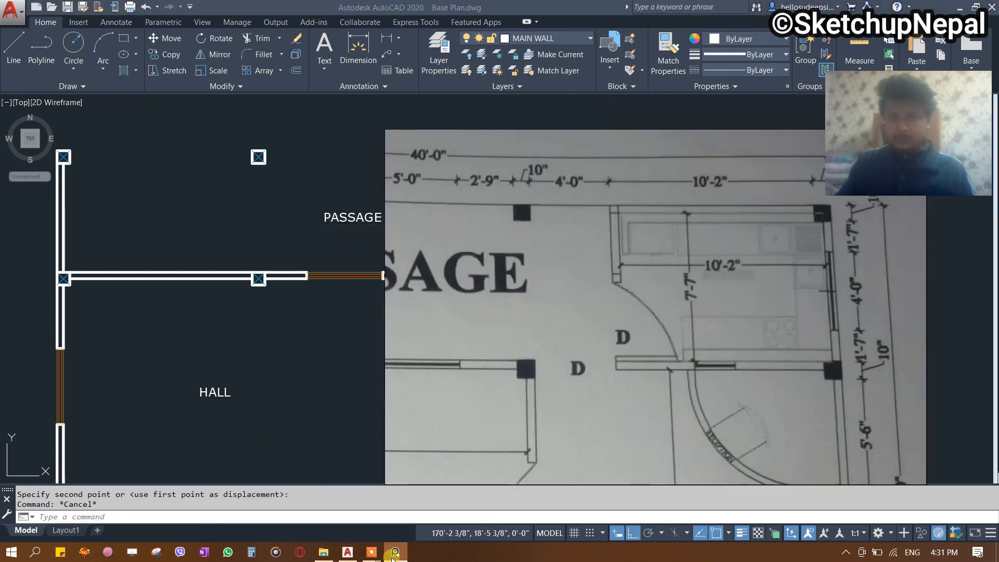
left_click(392, 553)
scroll(550, 251, "down", 6)
middle_click_drag(407, 278, 731, 265)
scroll(478, 198, "up", 2)
scroll(590, 216, "up", 6)
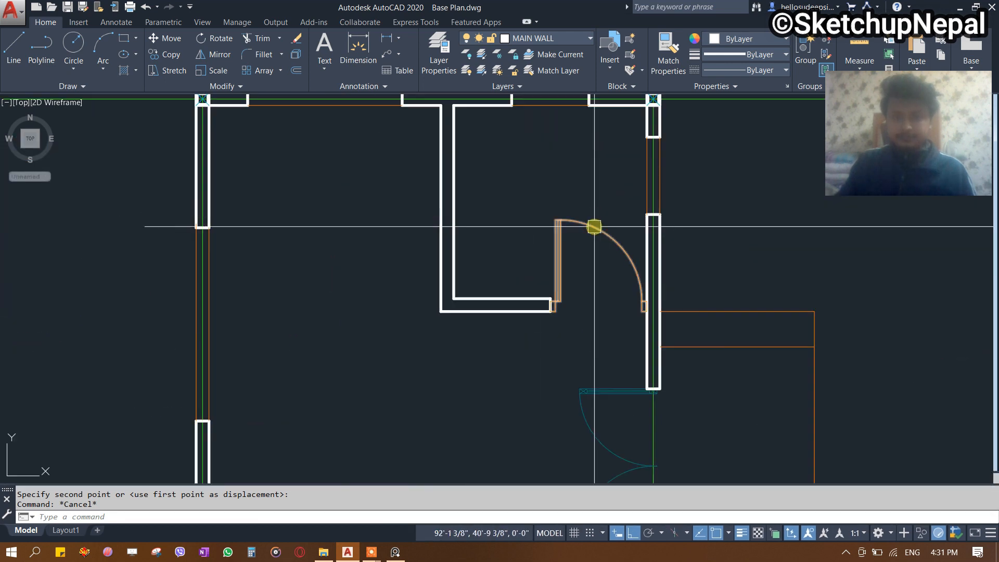
type("co")
left_click(550, 311)
scroll(516, 302, "down", 6)
key("F8")
middle_click_drag(884, 307, 156, 274)
scroll(548, 308, "up", 4)
middle_click_drag(931, 313, 582, 298)
scroll(582, 297, "up", 2)
left_click(386, 315)
key("Escape")
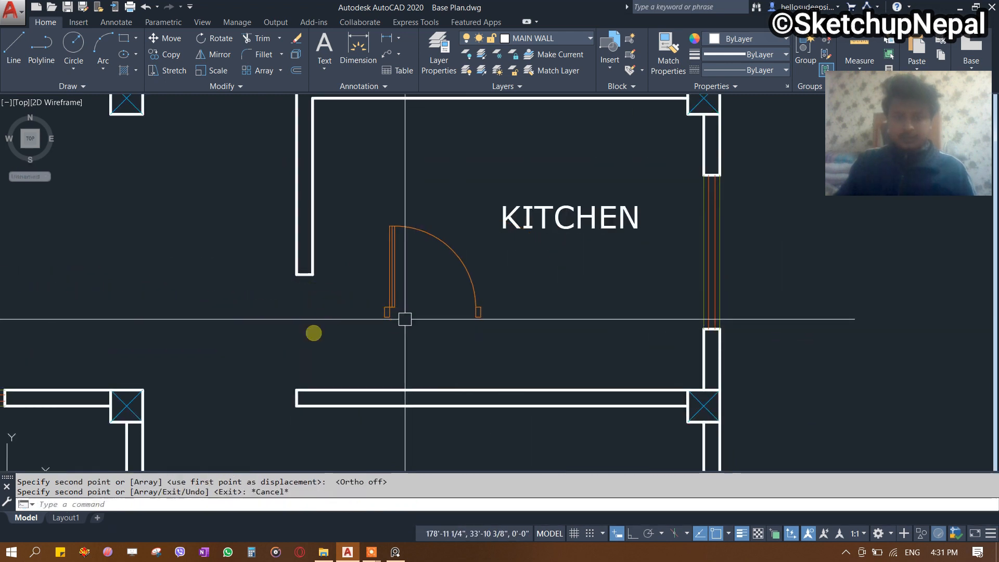
Measure the copied door's overall width between its outer frame corners without placing a dimension.
type("D")
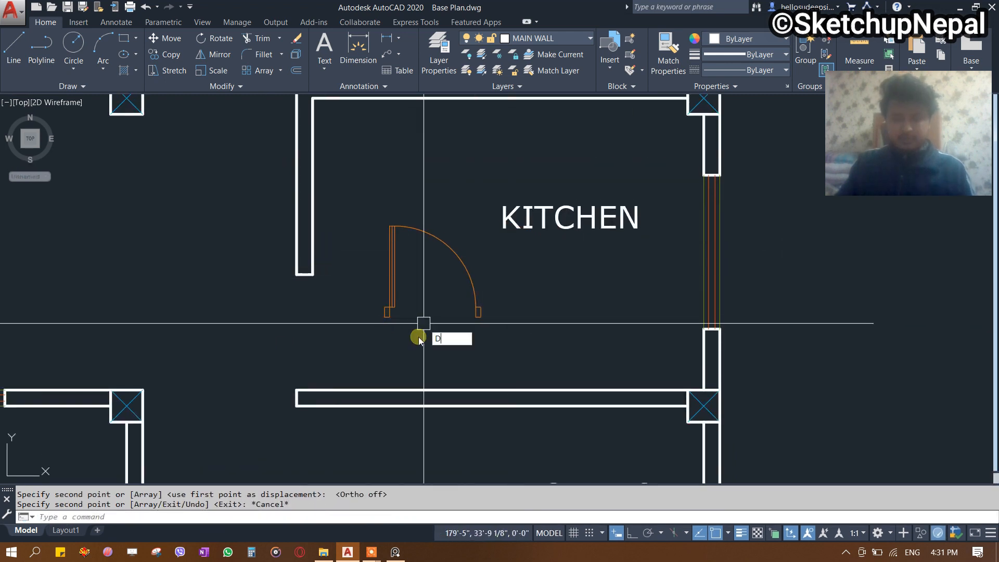
type("li")
key("Return")
scroll(411, 337, "up", 3)
left_click(350, 281)
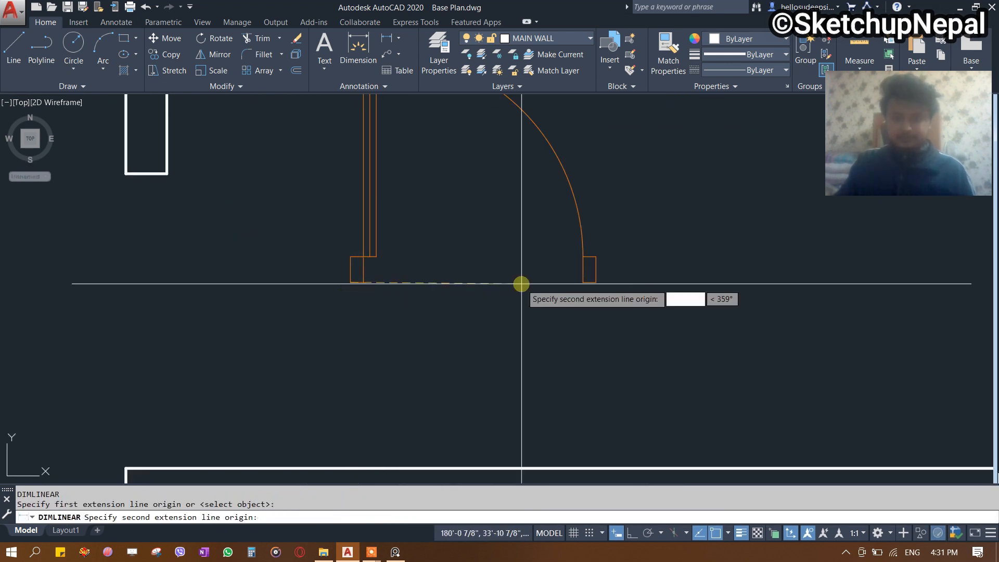
left_click(596, 281)
key("Escape")
scroll(578, 302, "down", 2)
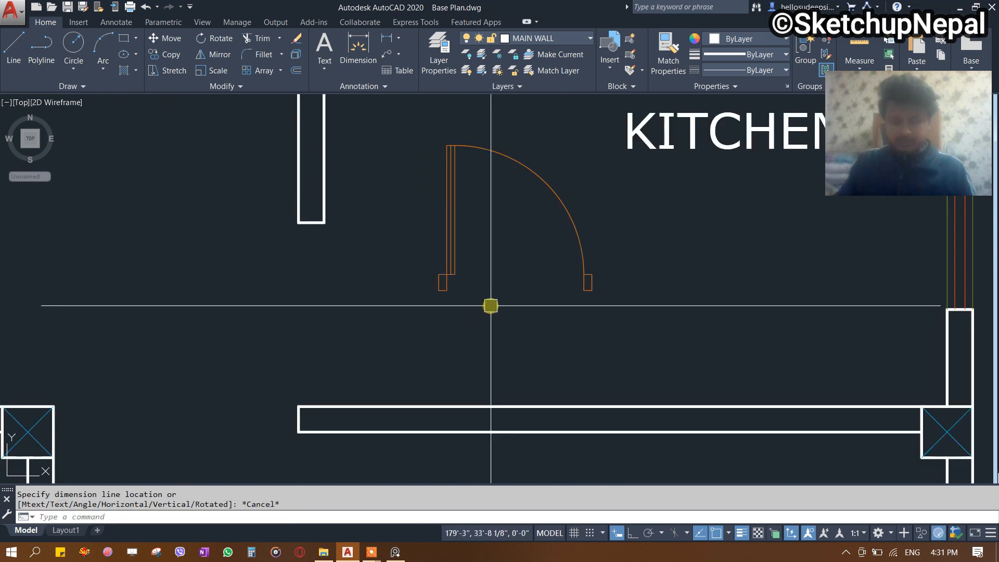
Draw a horizontal 3' guide line just below the copied door.
left_click(441, 323)
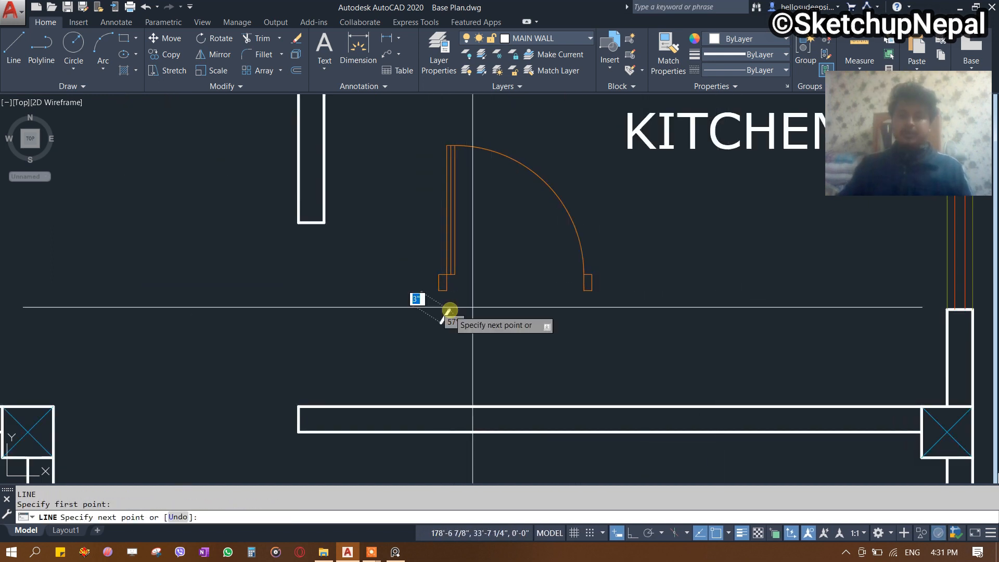
key("F8")
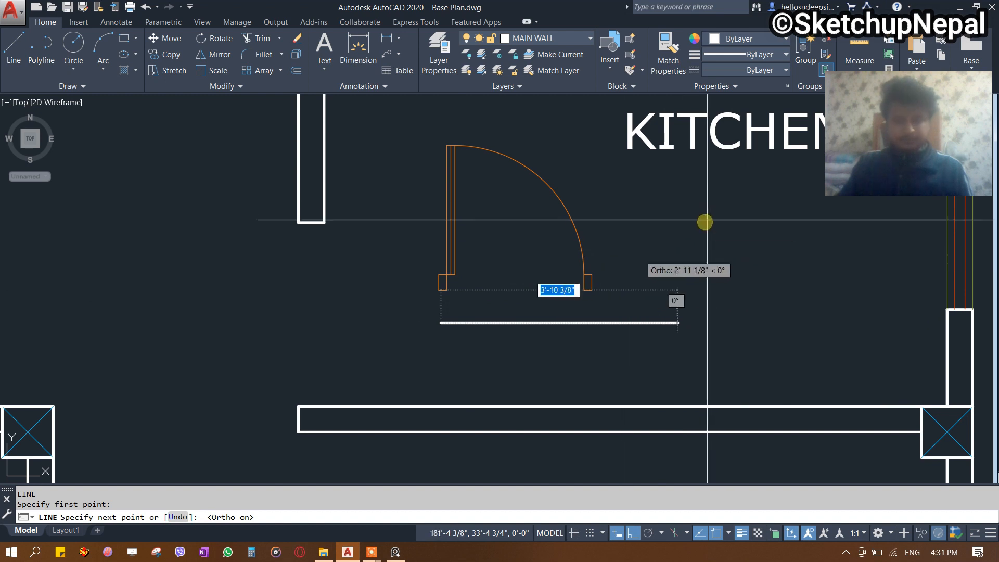
type("3")
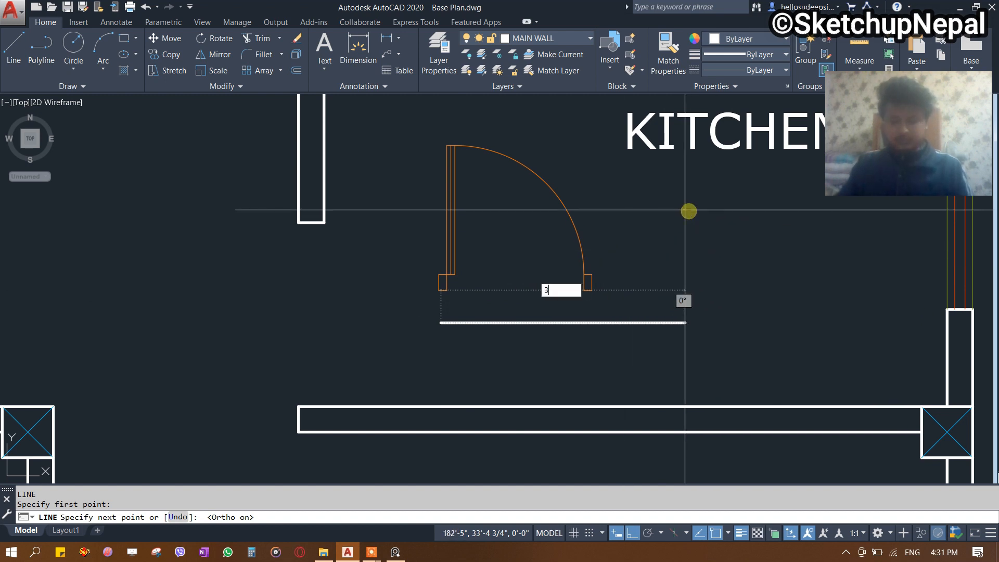
type("'")
key("Return")
Align the door's two outer frame corners to the ends of the 3' guide line, scaling the door to fit.
type("AL")
key("Return")
scroll(446, 305, "up", 3)
left_click(431, 282)
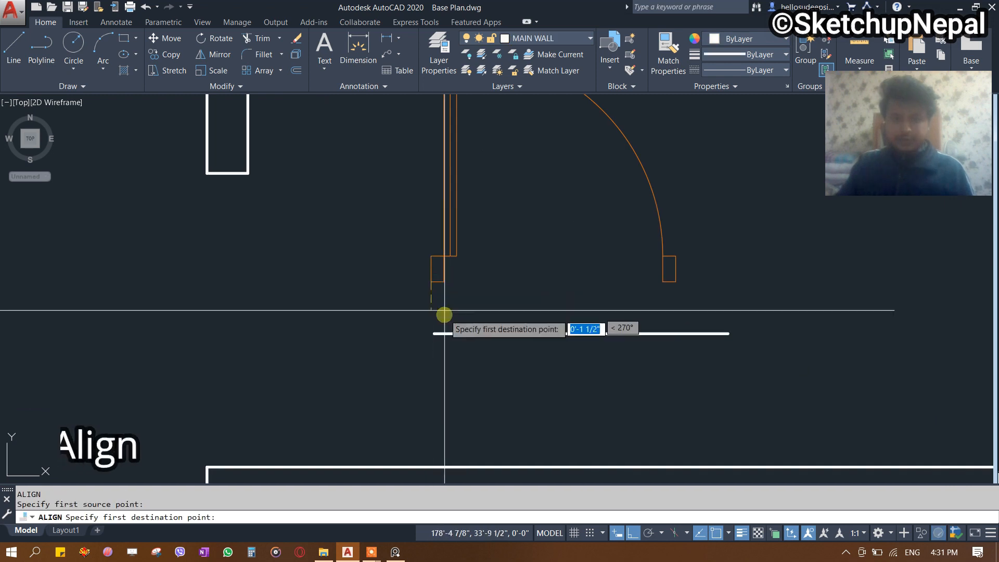
left_click(434, 333)
left_click(675, 282)
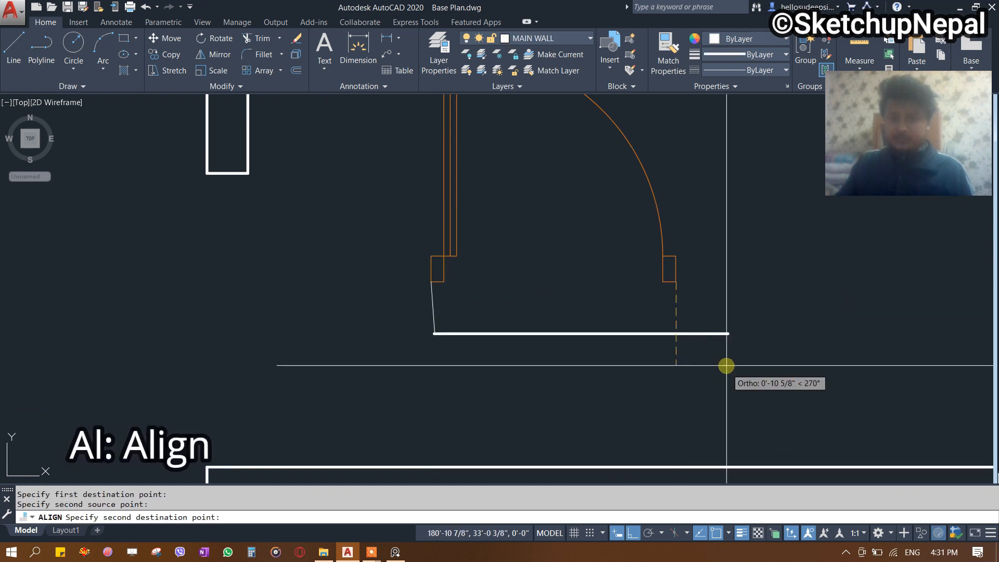
left_click(727, 333)
key("Return")
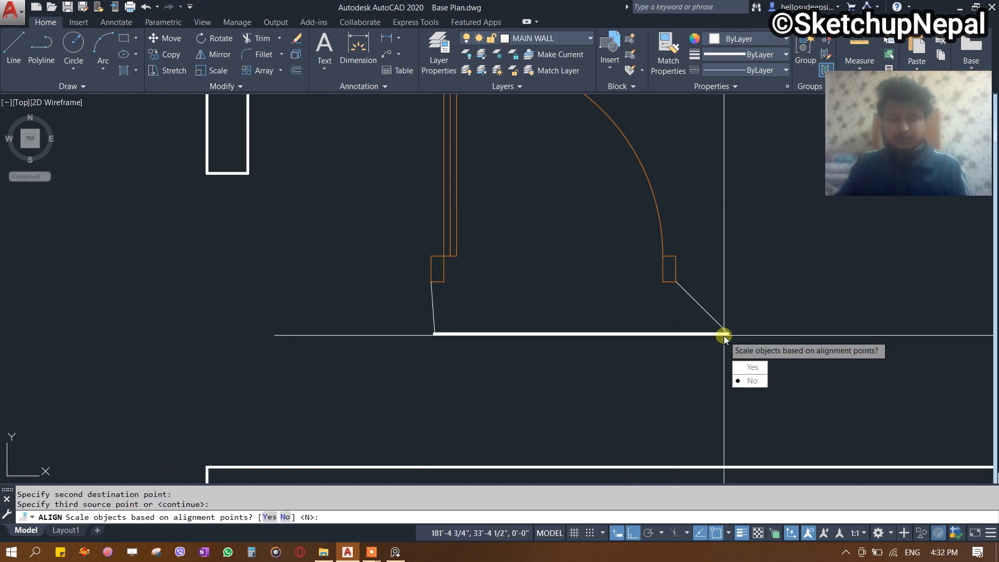
type("Y")
key("Return")
Erase the 3' guide line below the door.
left_click(698, 334)
left_click(653, 341)
scroll(628, 320, "down", 5)
key("Delete")
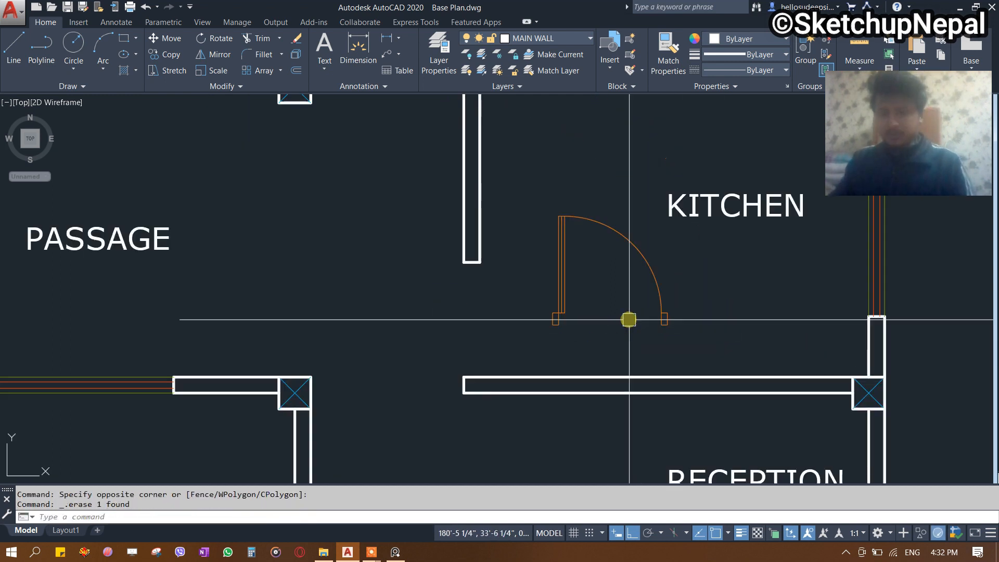
Rotate the kitchen door 90° clockwise so that its leaf lies horizontal.
left_click(579, 248)
left_click(537, 269)
type("RO")
key("Return")
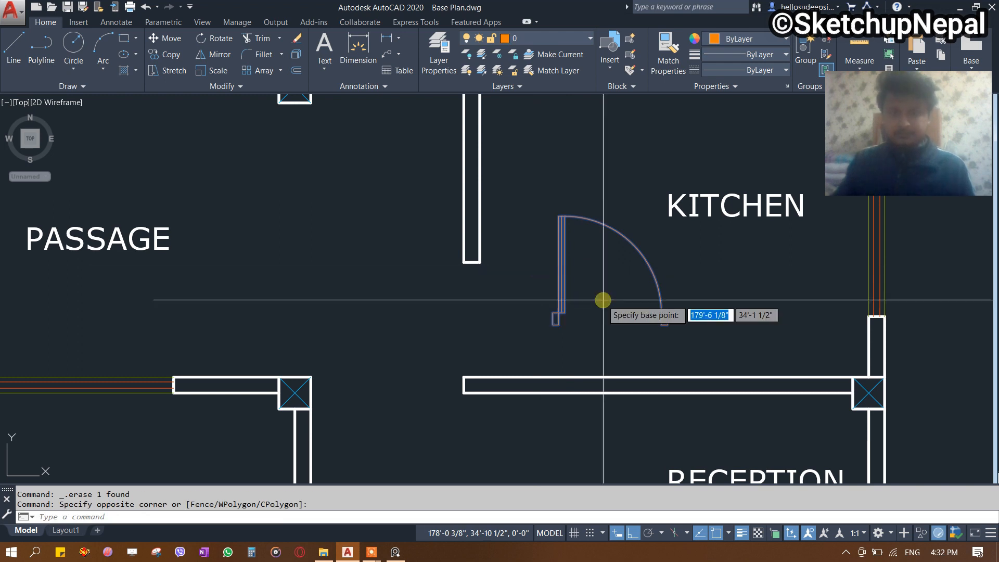
left_click(603, 300)
left_click(602, 350)
Mirror the door about a horizontal line and erase the source so that its leaf is on the lower side.
type("MI")
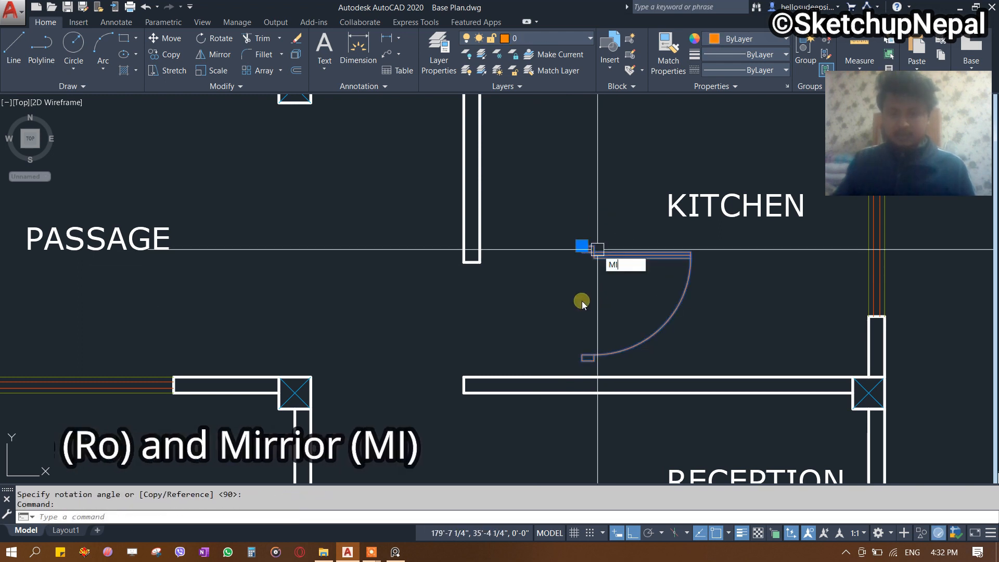
key("Return")
left_click(581, 295)
left_click(750, 294)
type("Y")
key("Return")
Move the door by its upper frame into the kitchen's left wall opening, against the end of the wall.
left_click(738, 287)
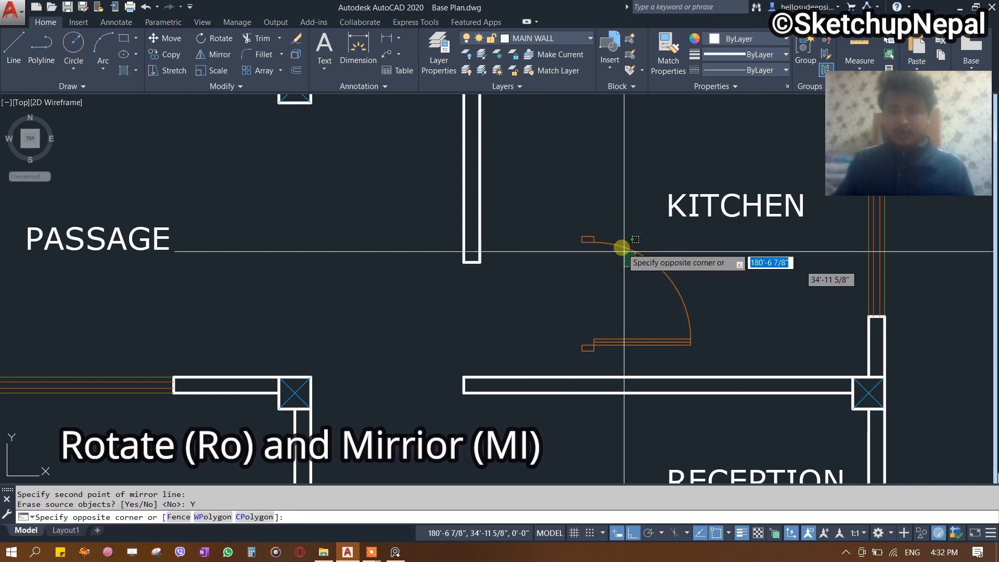
left_click(600, 224)
scroll(598, 234, "up", 4)
type("M")
key("Return")
left_click(598, 281)
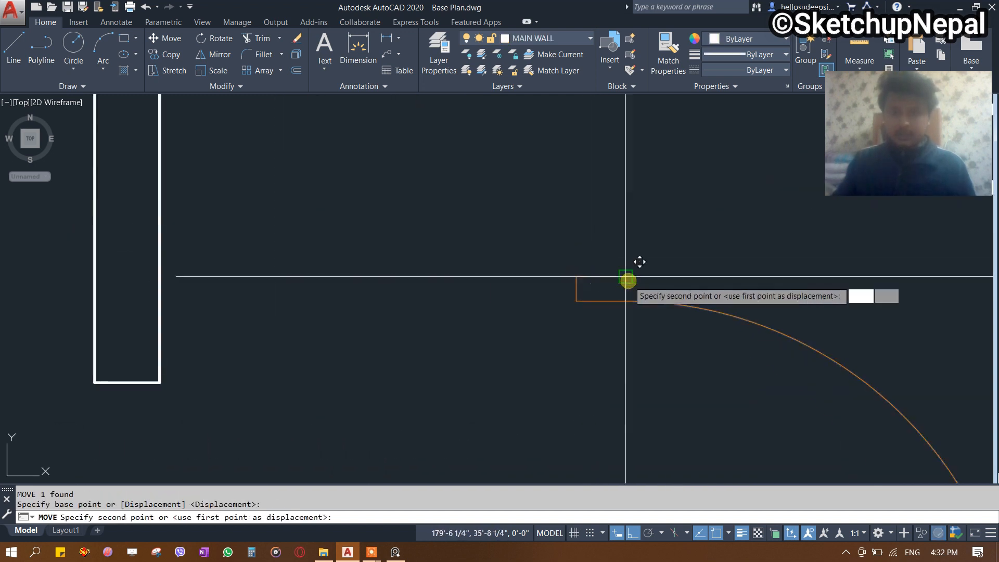
left_click(156, 381)
scroll(517, 257, "down", 4)
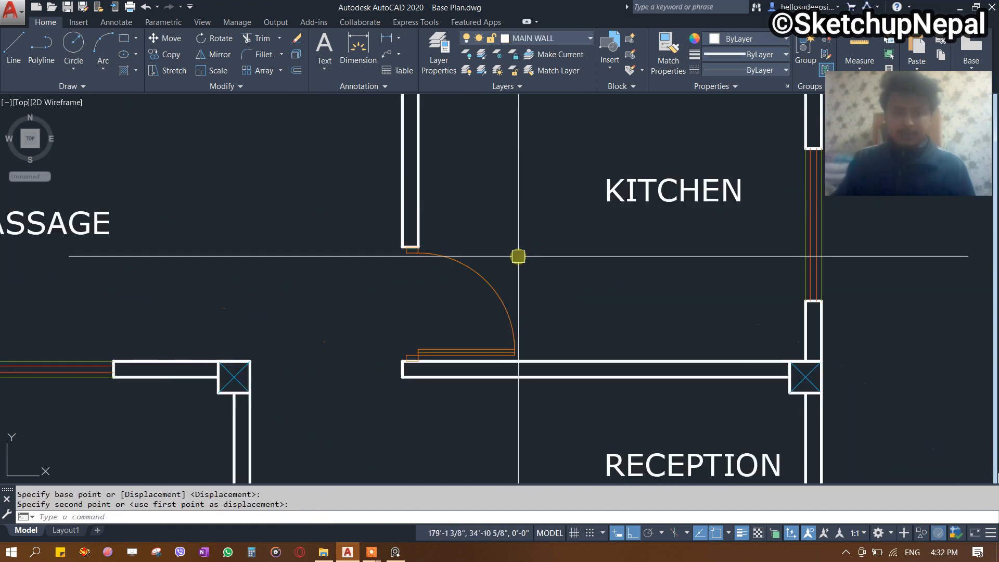
Offset the kitchen's upper inner wall line and the window's sill line 2' into the room as counter edges.
middle_click_drag(517, 256, 457, 313)
left_click(552, 111)
left_click(500, 152)
type("O")
key("Return")
type("2'")
key("Return")
left_click(495, 162)
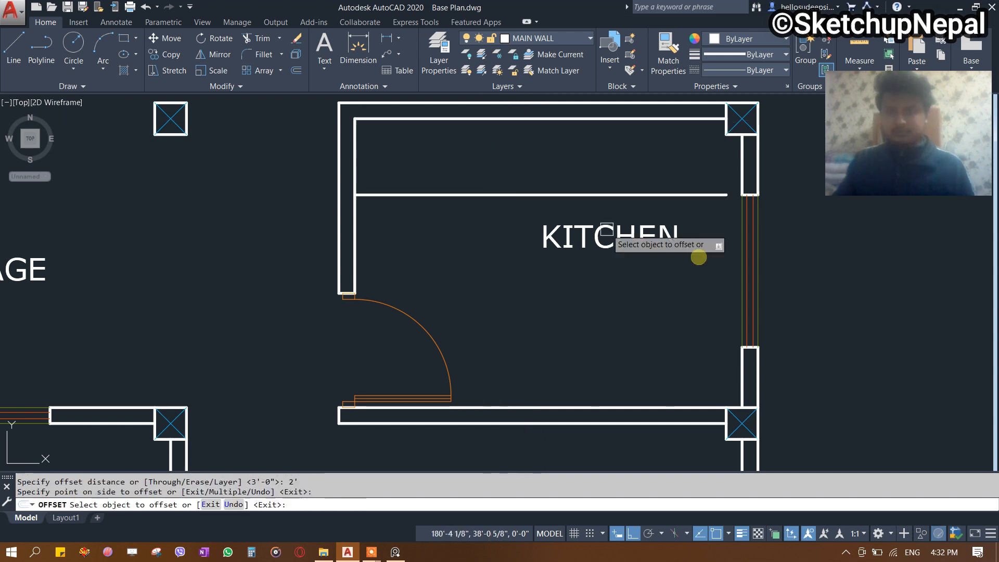
left_click(739, 249)
left_click(609, 338)
Try a 2' offset of the kitchen's lower wall line into the room, and erase the resulting line.
left_click(603, 407)
left_click(583, 343)
key("Escape")
left_click(614, 328)
left_click(553, 348)
key("Delete")
key("Escape")
Fillet the horizontal and vertical counter lines to form their corner.
type("F")
key("Return")
left_click(613, 200)
left_click(666, 327)
Match the vertical counter line's Wall-sill properties onto the horizontal one and extend the vertical line down to the lower wall.
type("MA")
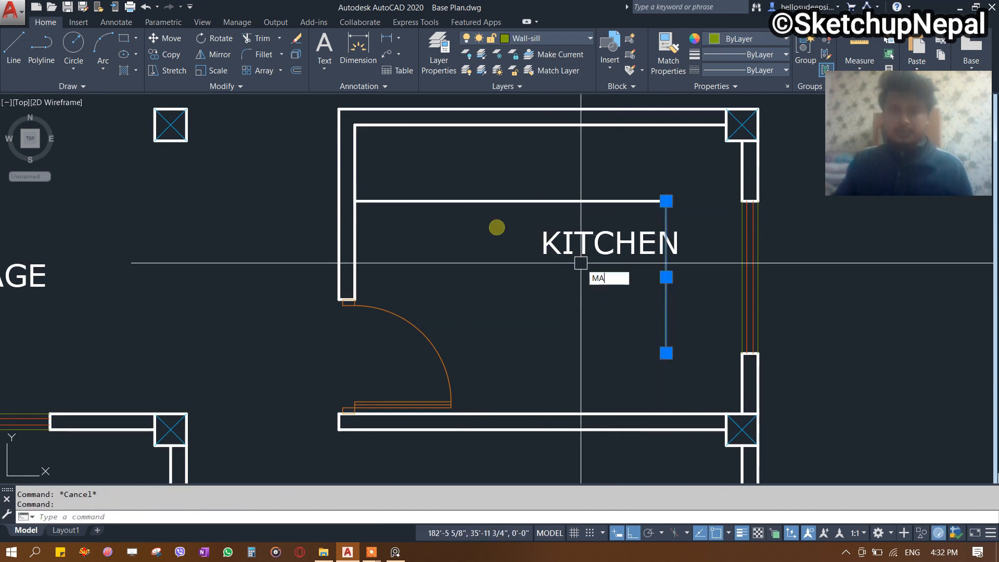
key("Return")
left_click(486, 201)
key("Escape")
type("ex")
key("Return")
key("Escape")
Move the KITCHEN label left and slightly down so that it clears the counter lines.
left_click(598, 251)
type("m")
key("Return")
left_click(608, 338)
left_click(549, 337)
left_click(544, 242)
key("Return")
left_click(544, 311)
Draw a line along the upper passage's outer edge from the kitchen wall corner to the nearest column.
scroll(572, 318, "down", 2)
mouse_move(597, 315)
middle_mouse_down()
mouse_move(640, 289)
mouse_move(795, 328)
middle_mouse_up()
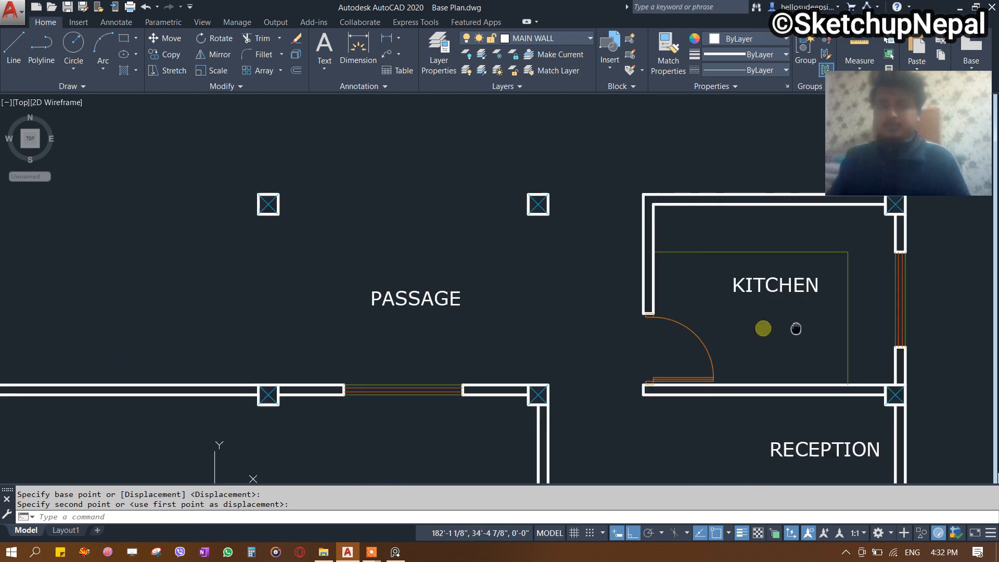
scroll(678, 250, "down", 2)
key("Escape")
scroll(646, 216, "up", 2)
type("l")
key("Return")
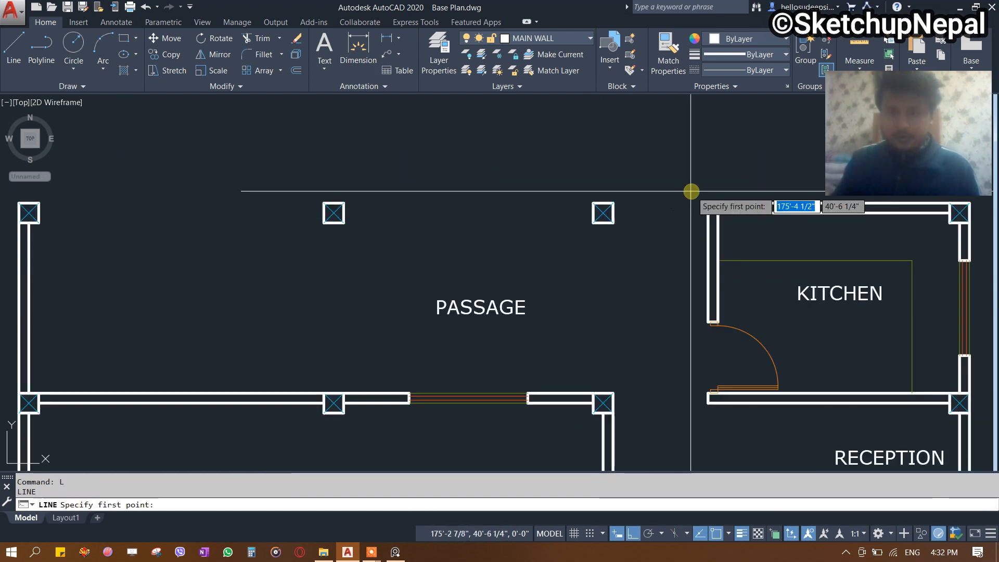
left_click(708, 203)
left_click(614, 203)
key("Escape")
Draw lines joining the remaining columns along the upper passage's outer edge, up to the left corner column.
key("Return")
left_click(592, 202)
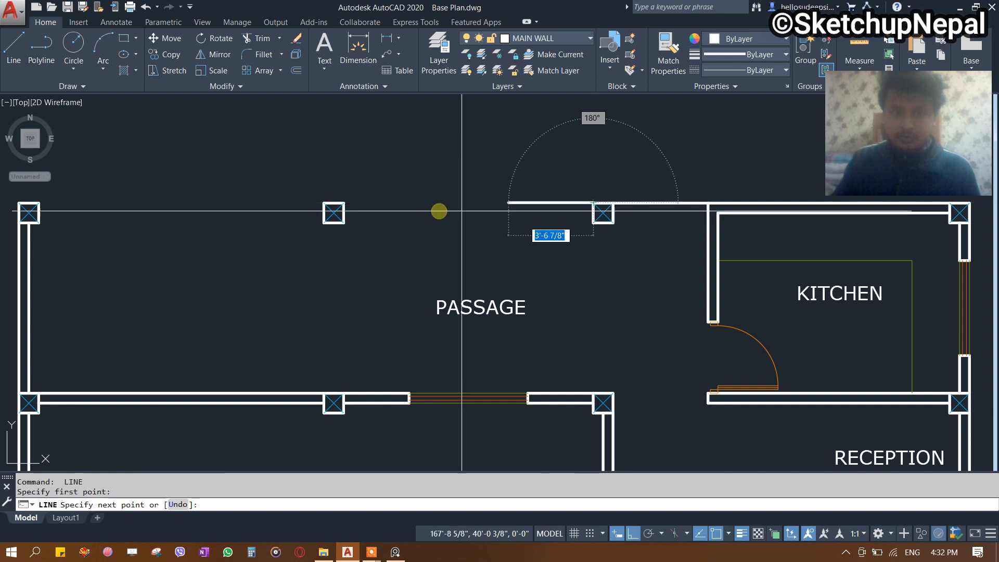
left_click(345, 202)
key("Escape")
middle_click_drag(344, 202, 591, 241)
key("Return")
key("Escape")
key("Return")
left_click(610, 239)
left_click(327, 240)
key("Escape")
scroll(333, 219, "down", 4)
middle_click_drag(335, 206, 461, 212)
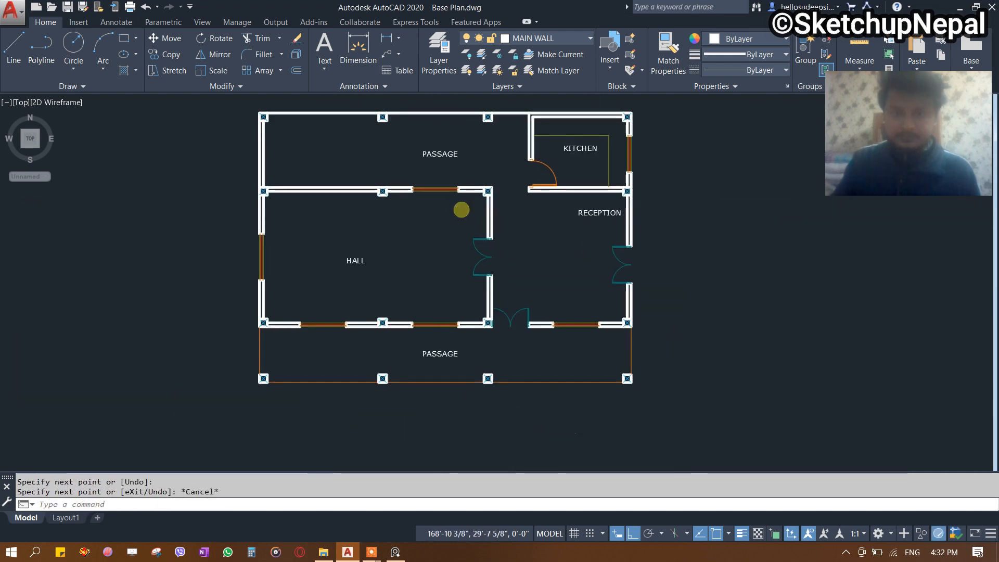
Switch to the PureRef reference image and examine the lower passage's outer edge against the drawn plan.
middle_click_drag(537, 418, 495, 359)
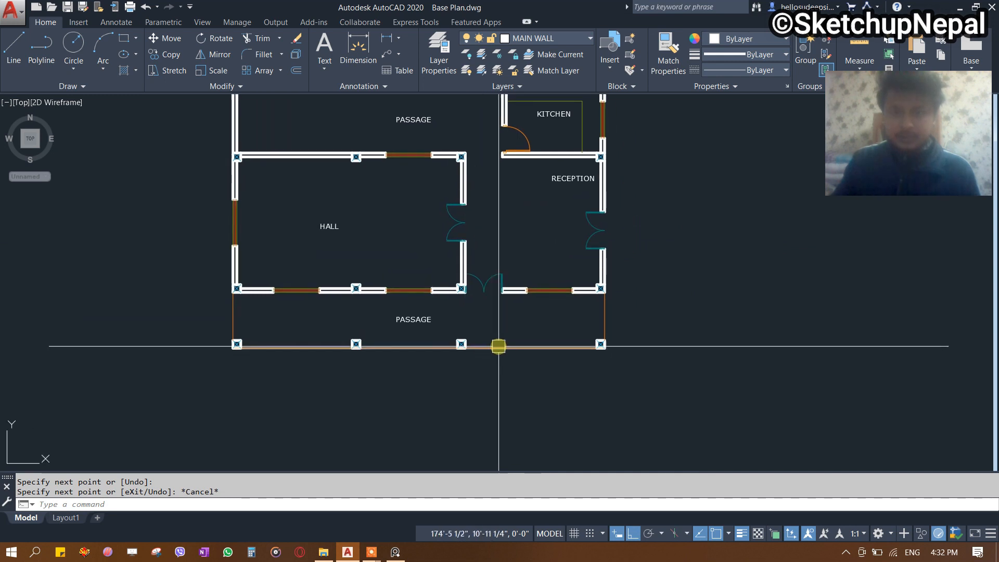
left_click(396, 551)
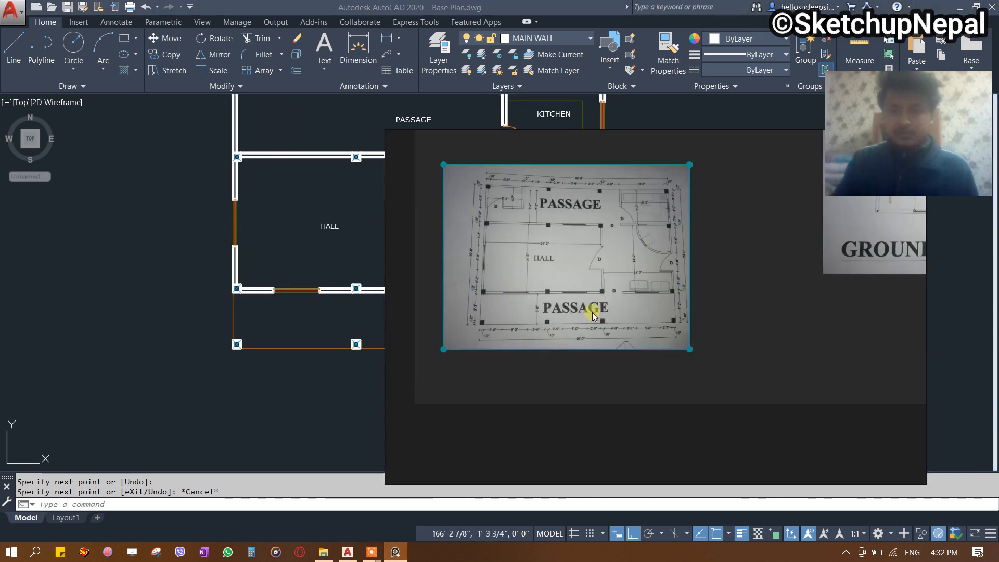
scroll(606, 311, "up", 2)
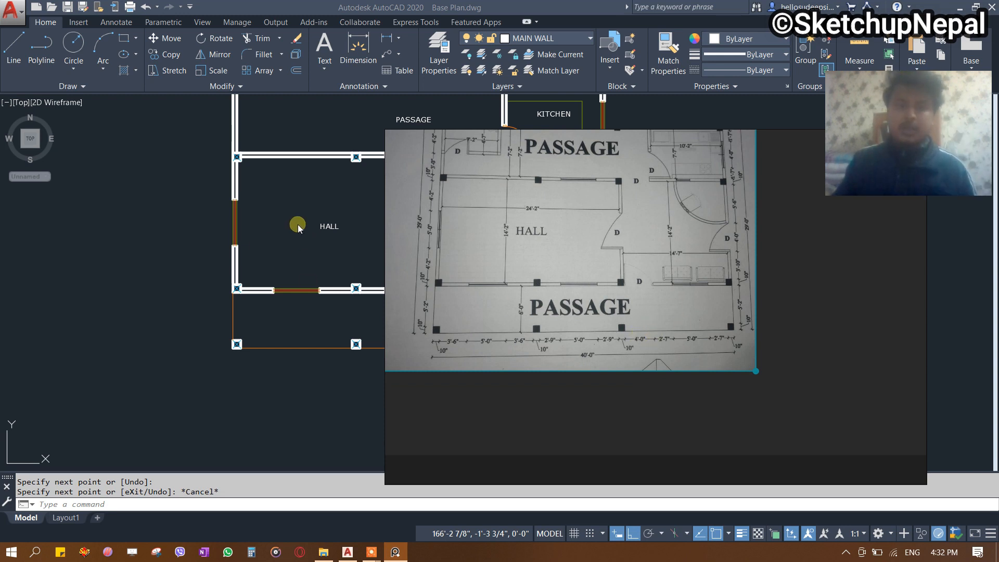
left_click(305, 244)
middle_click_drag(480, 342, 444, 341)
scroll(488, 354, "up", 2)
scroll(489, 351, "down", 2)
middle_click_drag(489, 306, 536, 318)
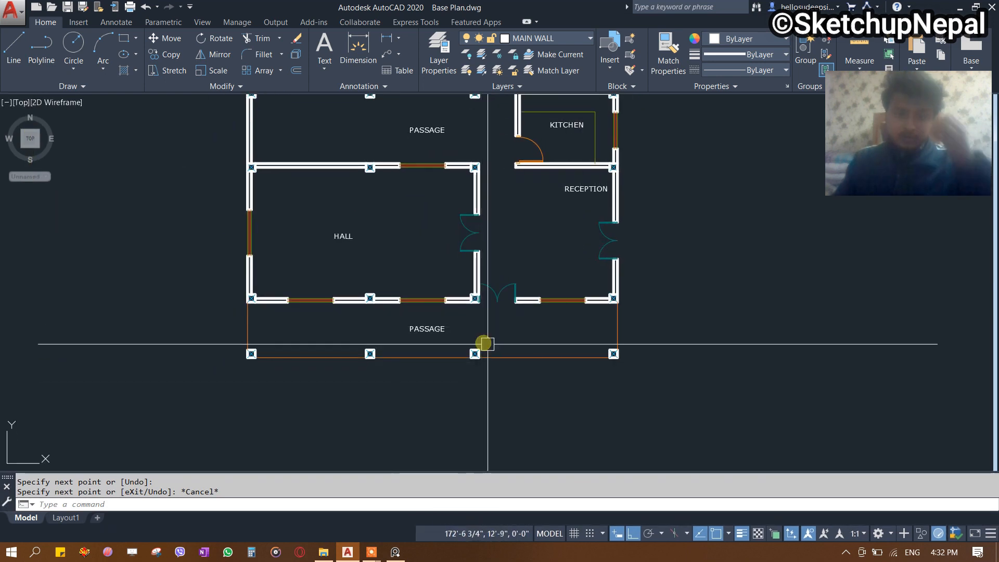
Erase the full-length line along the lower passage's outer edge.
left_click(527, 357)
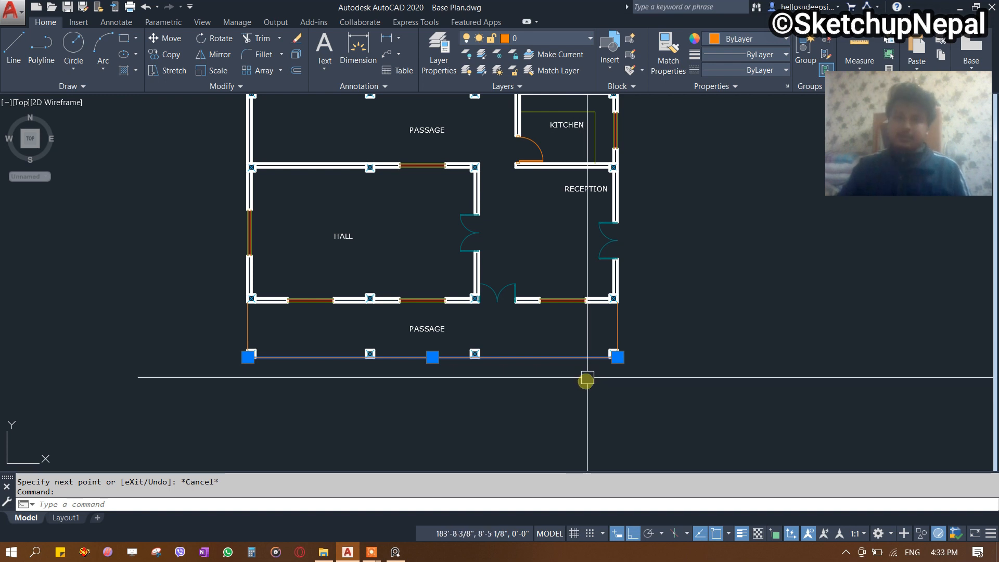
middle_click_drag(557, 244, 607, 324)
key("Escape")
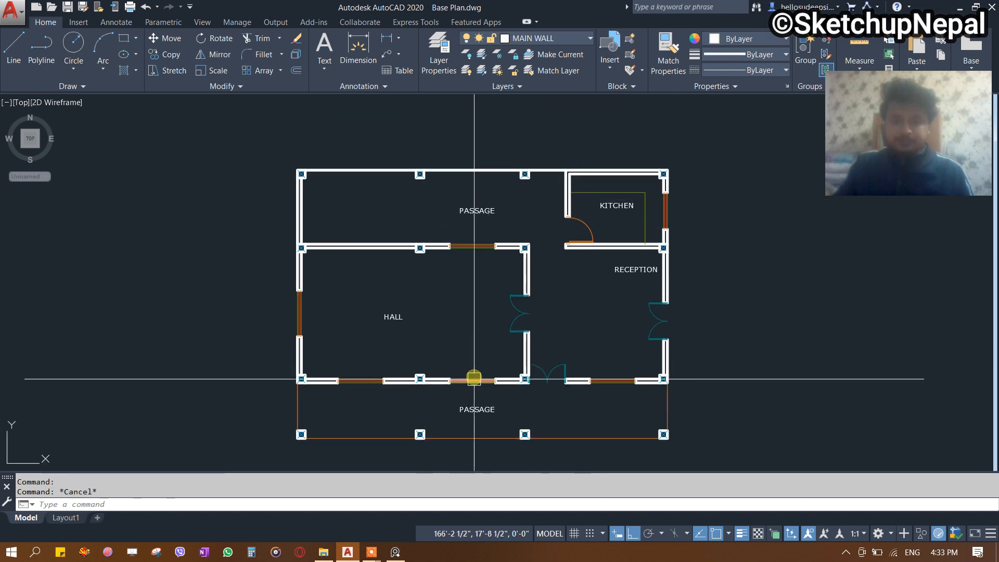
left_click(470, 434)
middle_click_drag(511, 366, 519, 310)
key("Delete")
scroll(395, 310, "up", 2)
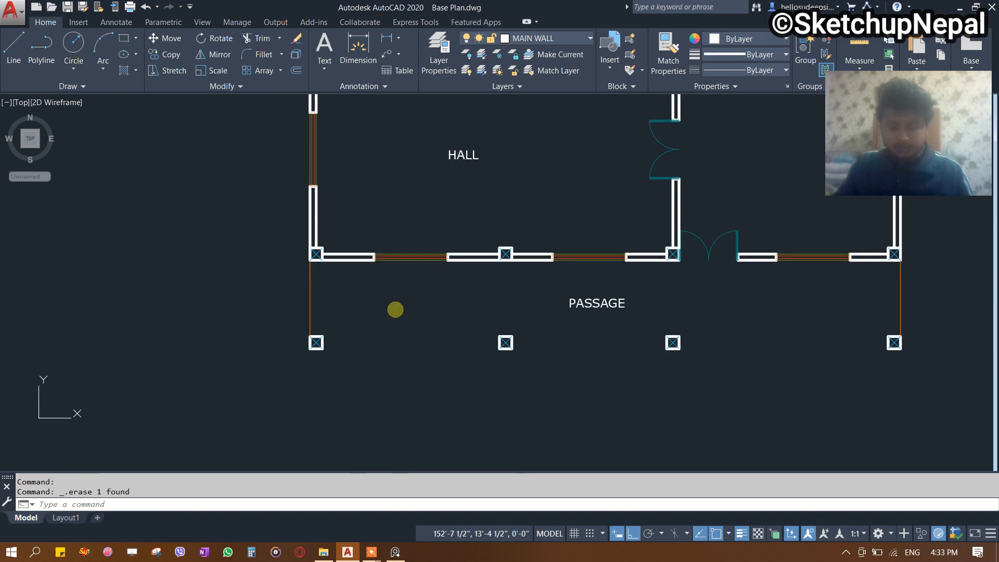
Draw a line along the lower passage's outer edge from the left corner column to the second column.
scroll(309, 359, "up", 2)
left_click(306, 299)
key("Escape")
left_click(311, 321)
key("Escape")
middle_click_drag(354, 371, 327, 335)
type("l")
key("Return")
left_click(329, 329)
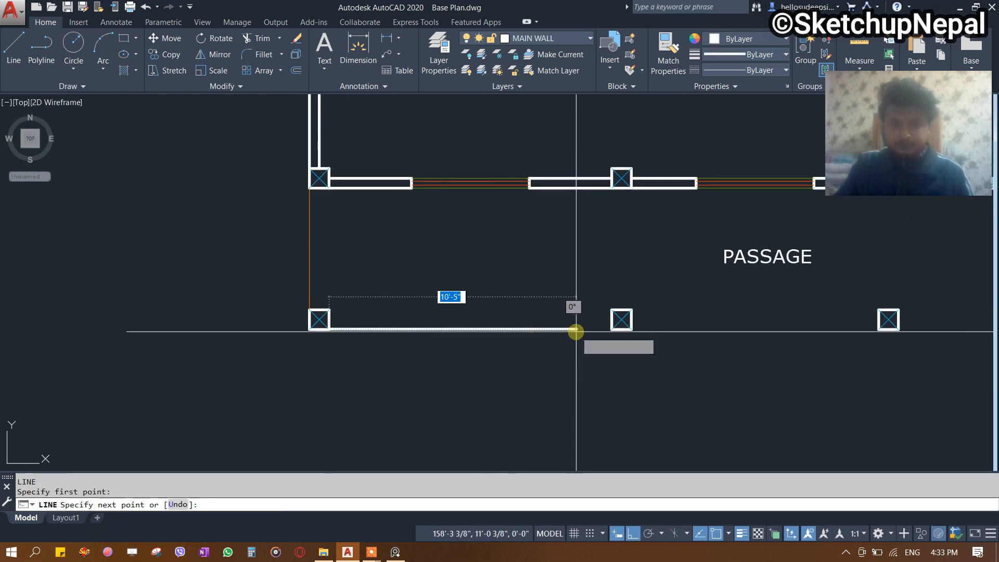
left_click(613, 329)
key("Escape")
Continue the lower passage edge with separate lines from the second to the third column and on to the right corner column.
middle_click_drag(632, 329, 448, 328)
key("Return")
left_click(431, 328)
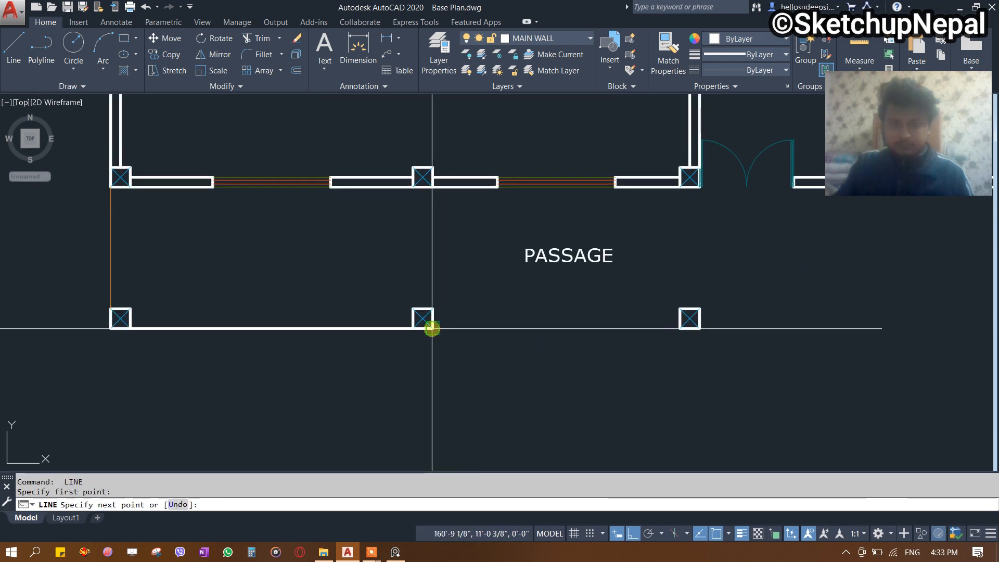
left_click(674, 329)
key("Escape")
middle_click_drag(686, 314, 487, 314)
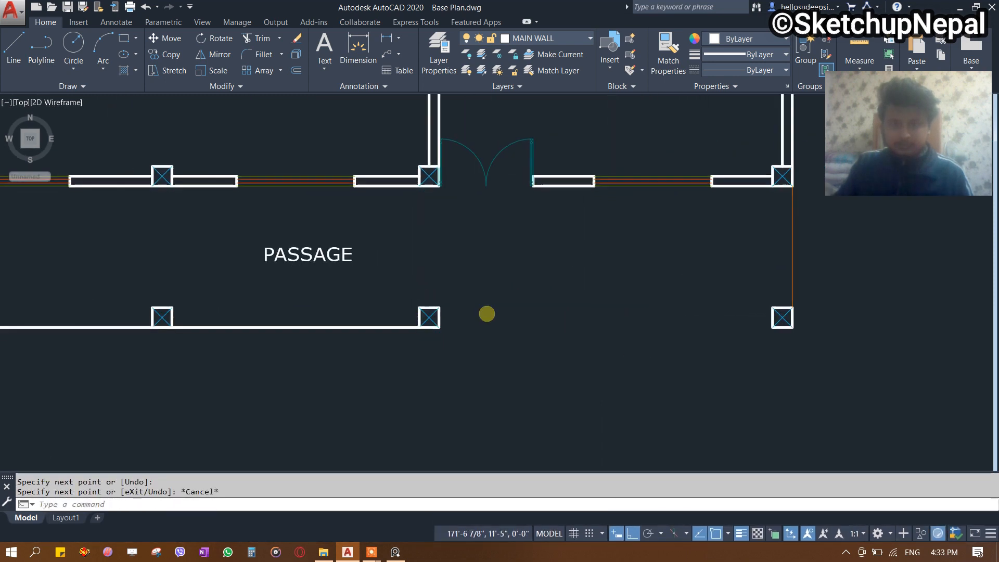
key("Escape")
key("Return")
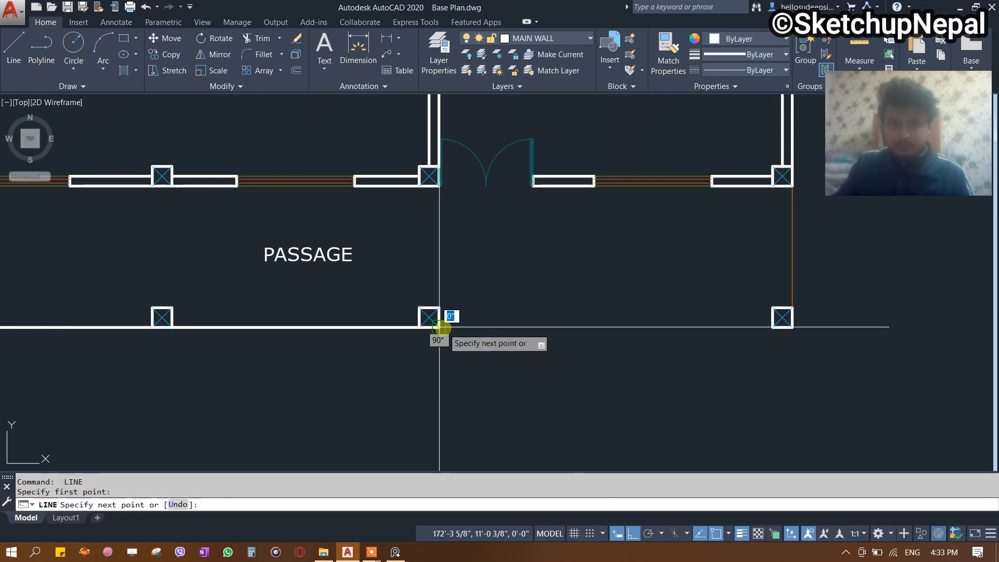
left_click(778, 327)
key("Escape")
Match the properties of the lower passage's orange right side line onto the three new outer edge lines.
left_click(787, 265)
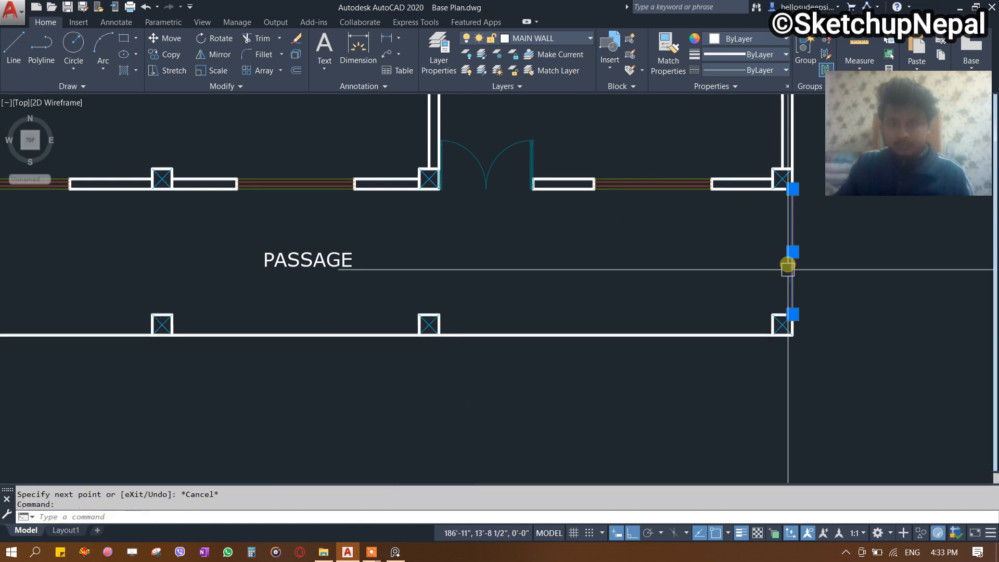
type("ma")
key("Return")
left_click(657, 284)
left_click(555, 379)
middle_click_drag(281, 366, 544, 359)
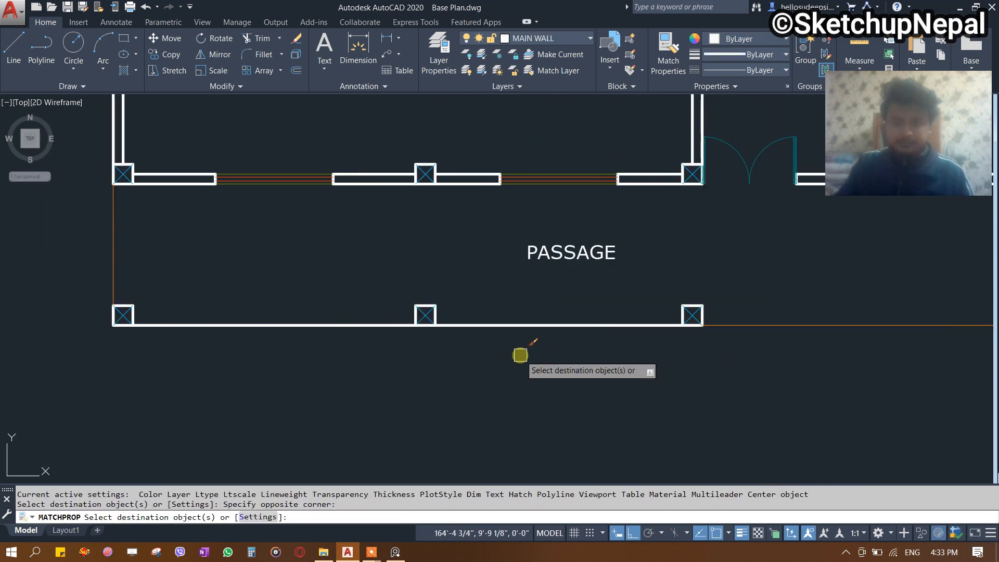
left_click(297, 329)
middle_click_drag(754, 338, 511, 337)
key("Escape")
left_click(611, 282)
left_click(566, 370)
middle_click_drag(568, 297, 627, 301)
key("Escape")
Offset the lower passage's middle and left outer edge lines 4" inward.
left_click(419, 332)
middle_click_drag(428, 295, 520, 325)
type("o")
key("Return")
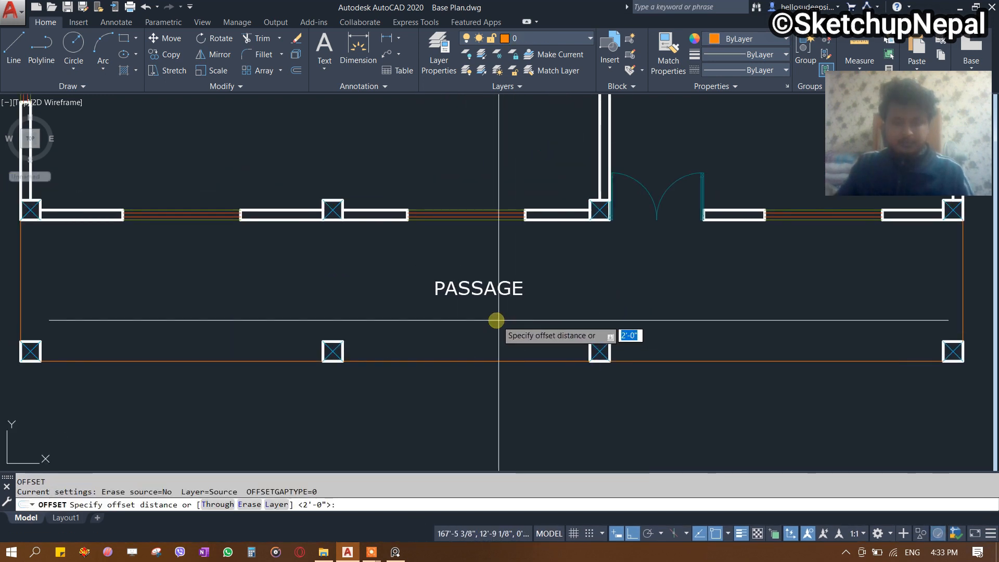
type("4")
key("Return")
left_click(353, 252)
left_click(223, 364)
left_click(139, 296)
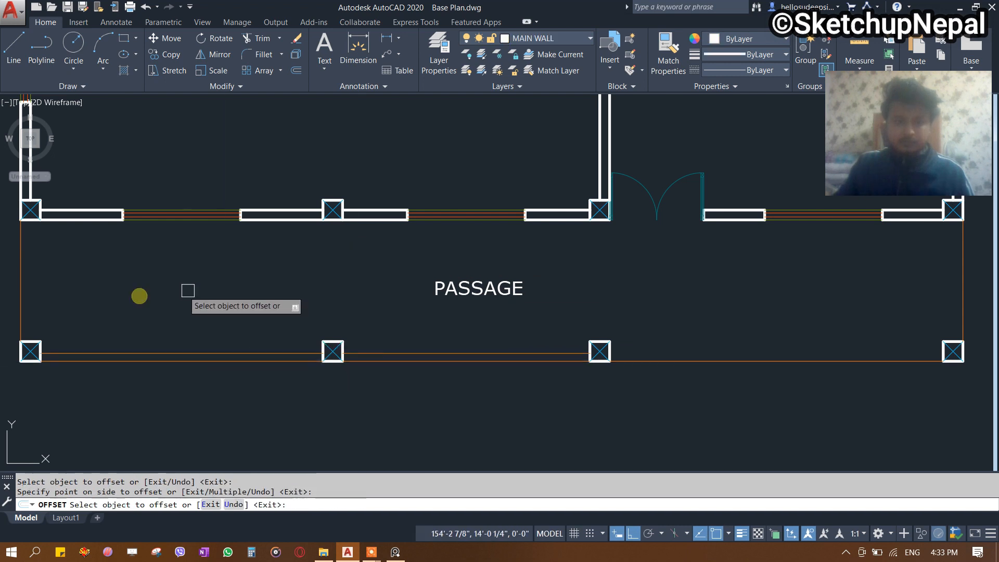
Offset the lower passage's left and right side lines 4" inward.
left_click(12, 294)
left_click(23, 285)
left_click(123, 296)
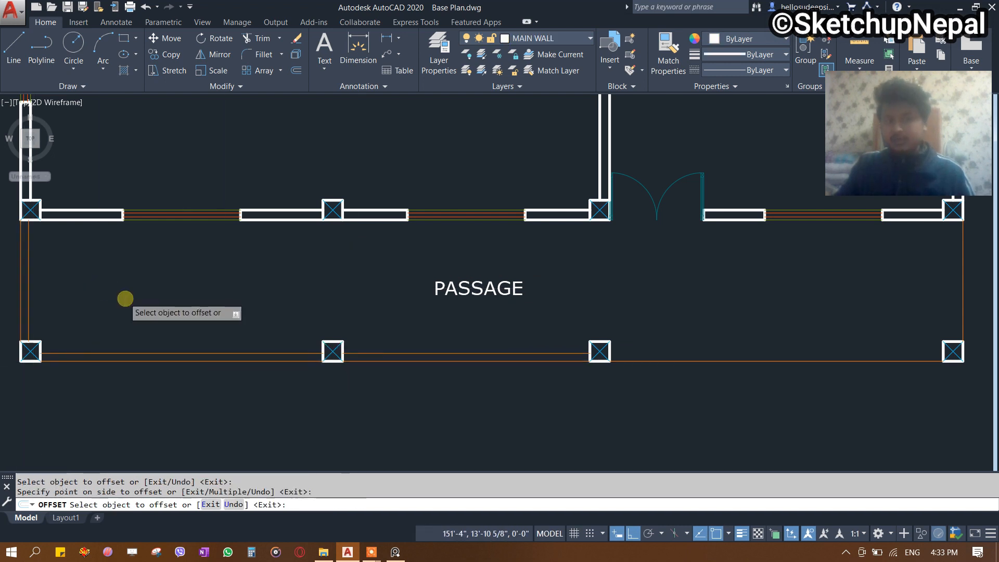
scroll(156, 305, "down", 4)
scroll(451, 290, "up", 3)
left_click(450, 290)
middle_click_drag(307, 313, 490, 361)
scroll(467, 398, "up", 2)
key("Escape")
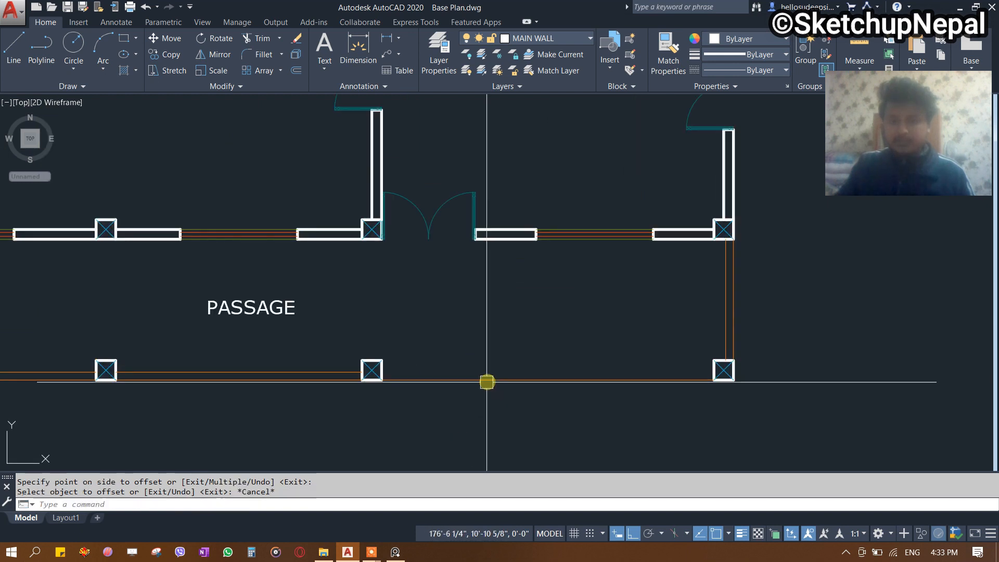
Try an 11" outward offset of the lower passage's right outer edge line, and erase the resulting line.
left_click(488, 381)
key("space")
key("Return")
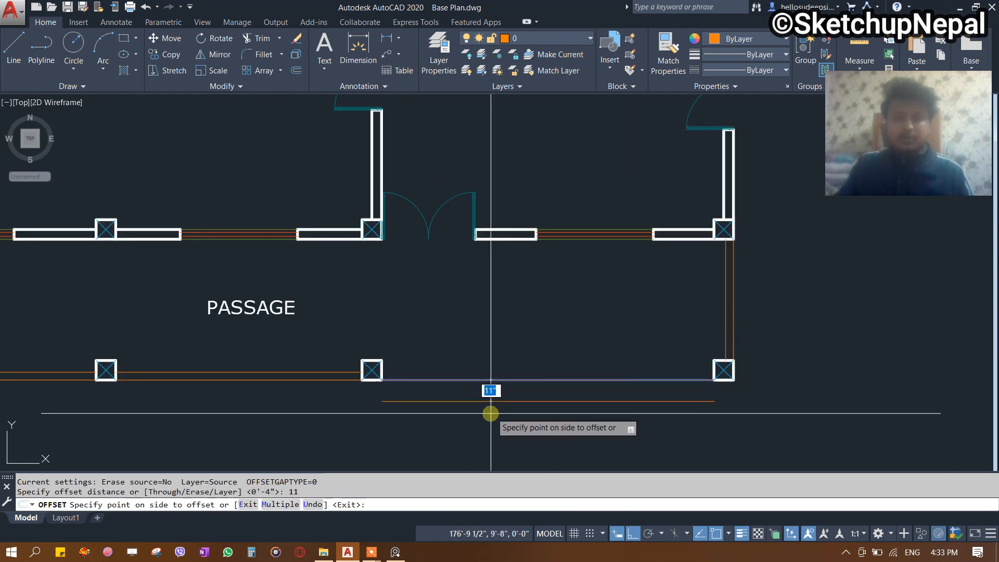
middle_click_drag(491, 413, 500, 343)
left_click(496, 359)
key("Escape")
middle_click_drag(617, 372, 573, 352)
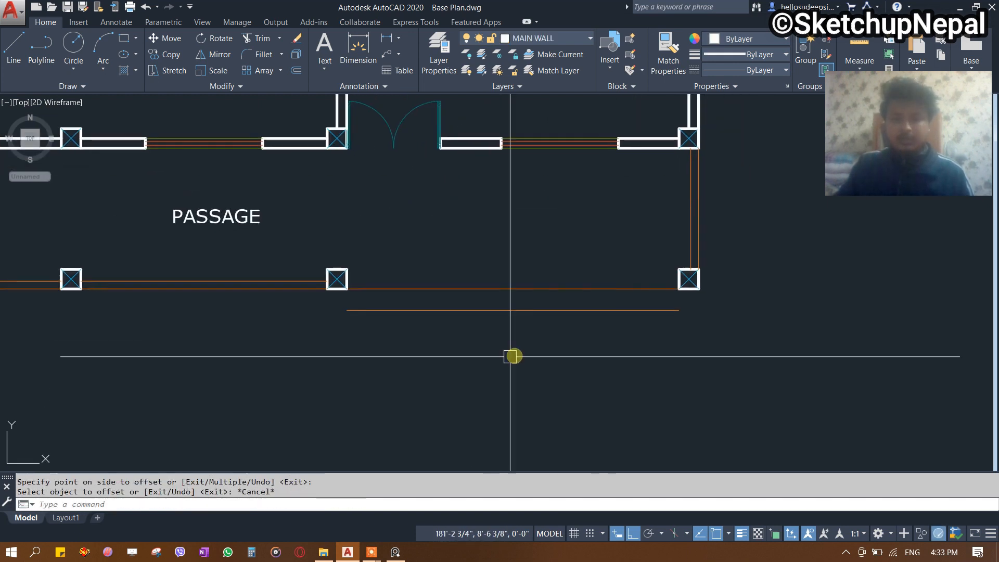
left_click(544, 310)
left_click(544, 289)
key("Escape")
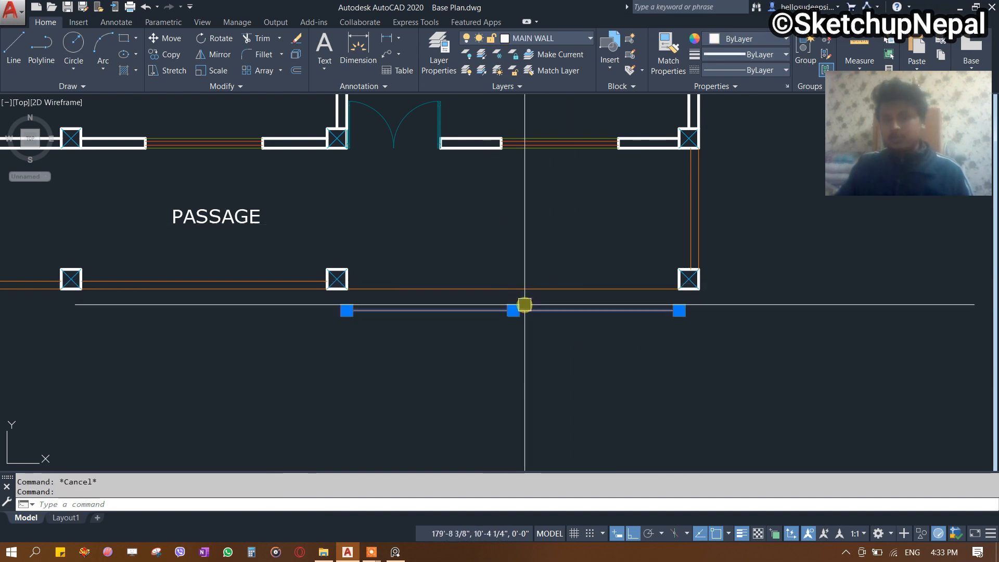
key("Delete")
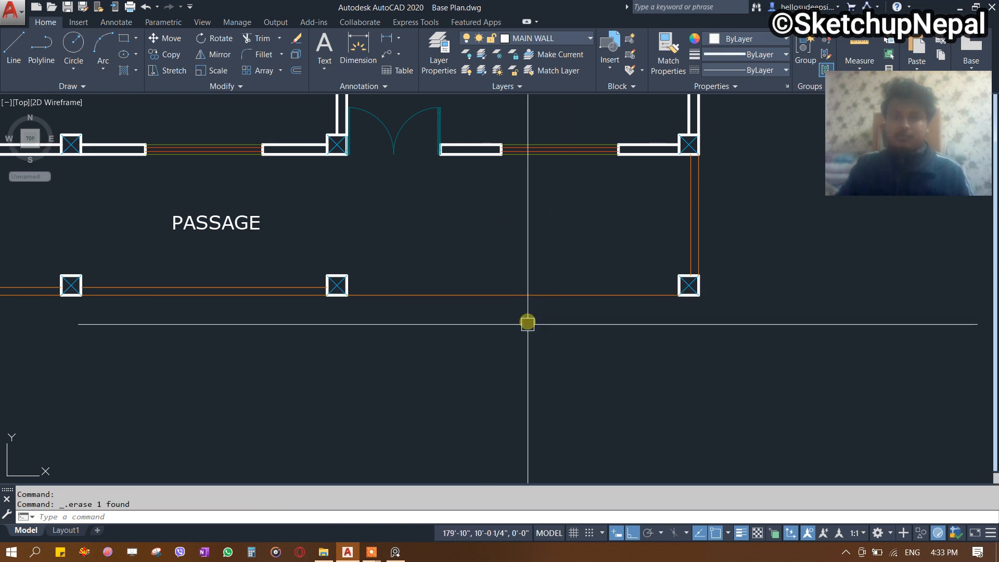
Try to offset the upper passage's middle outer edge line 5" inward.
scroll(539, 356, "down", 4)
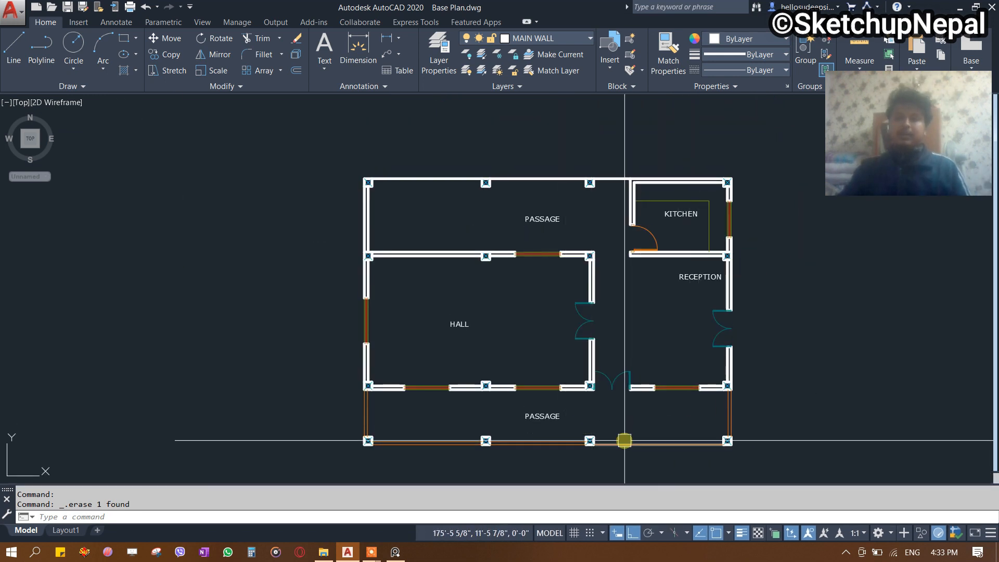
left_click(522, 183)
scroll(513, 154, "up", 2)
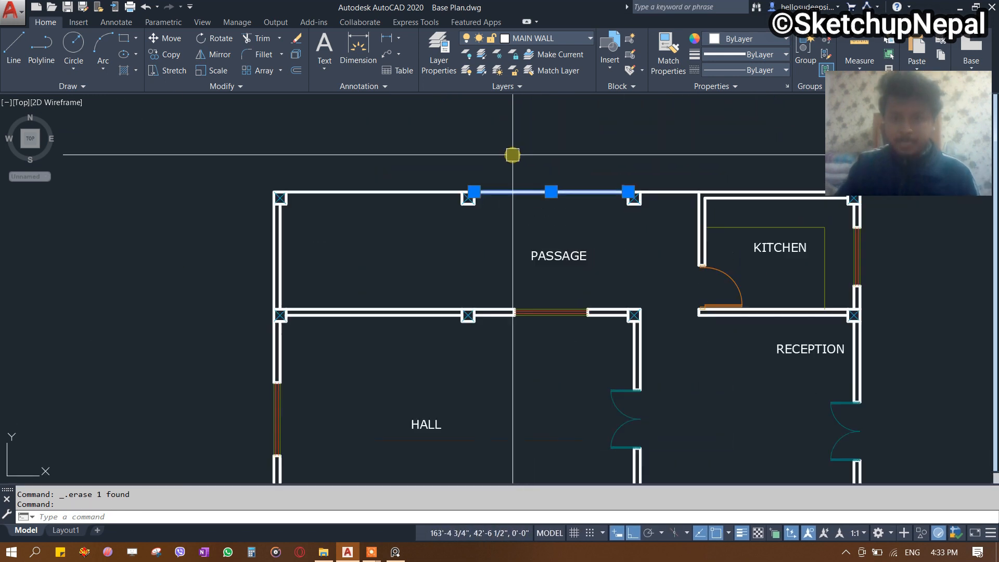
key("Return")
type("5")
key("Return")
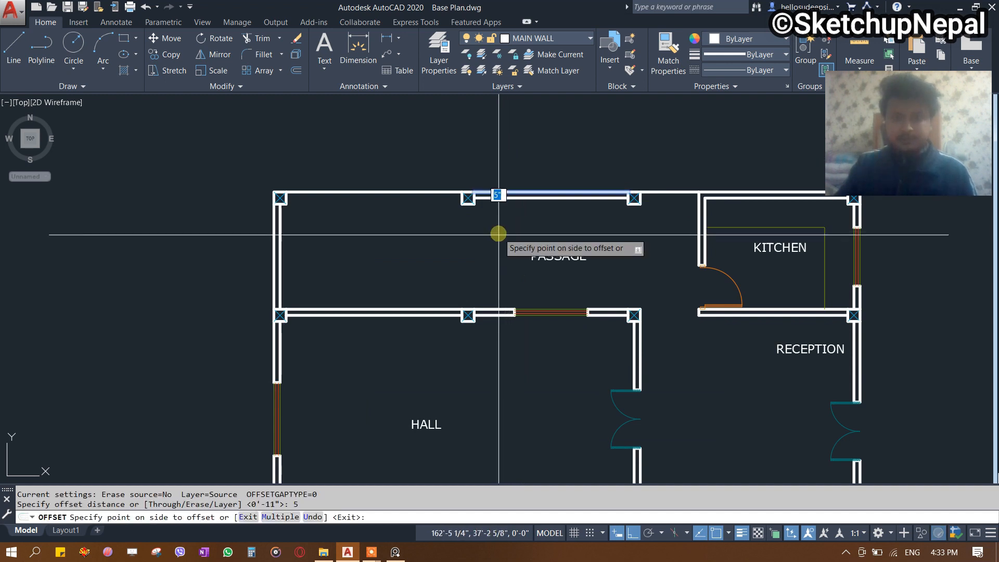
key("Escape")
key("Return")
key("Escape")
Offset the upper passage's left outer edge line and the one beside the kitchen 5" inward.
key("Return")
key("Return")
left_click(375, 193)
left_click(376, 232)
left_click(670, 191)
left_click(493, 268)
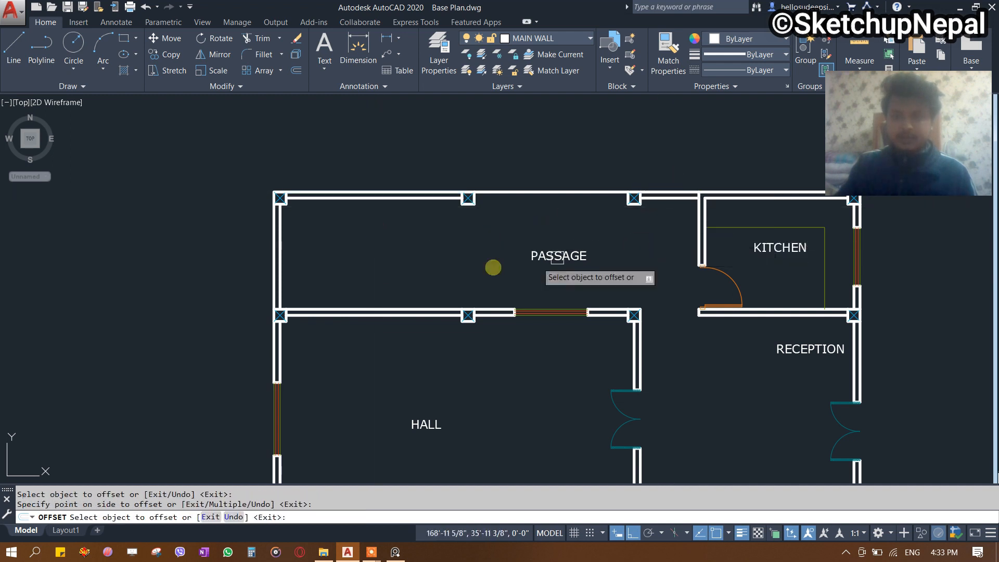
key("Escape")
Match the lower passage's right outer edge line properties onto all the upper passage edge lines left of the kitchen.
scroll(475, 308, "down", 2)
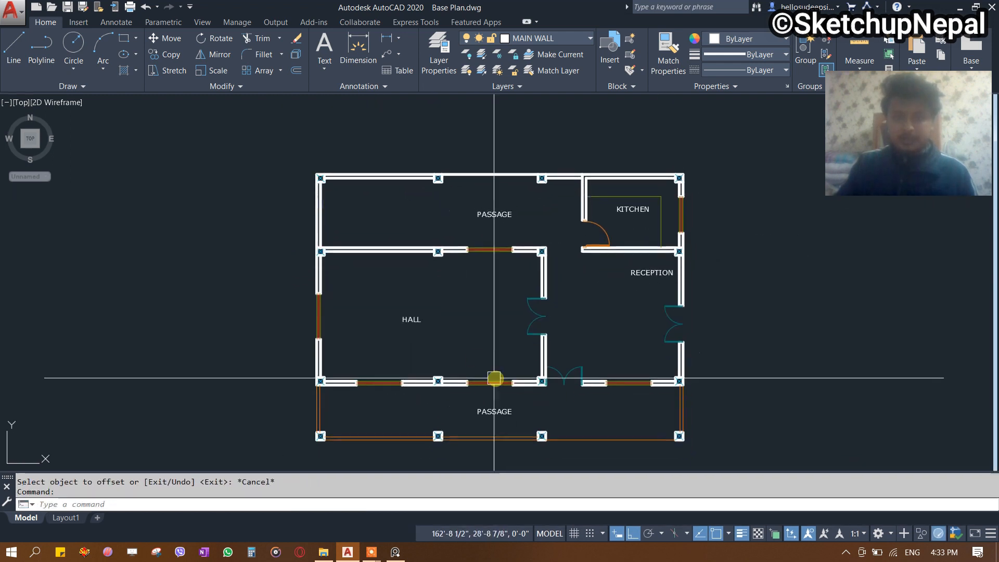
left_click(586, 409)
left_click(573, 445)
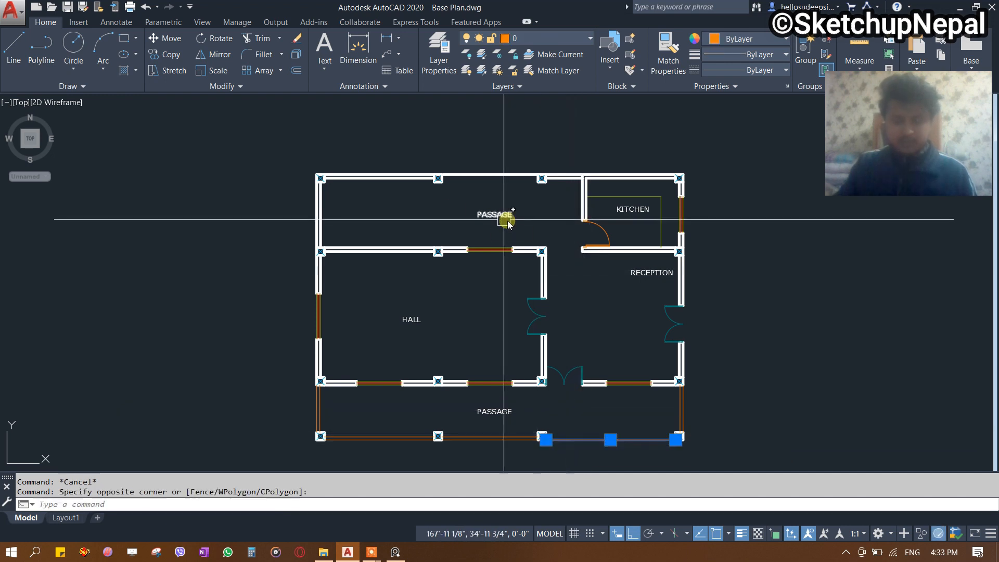
type("ma")
key("Return")
scroll(436, 176, "up", 2)
left_click(526, 154)
left_click(504, 206)
left_click(409, 210)
left_click(360, 131)
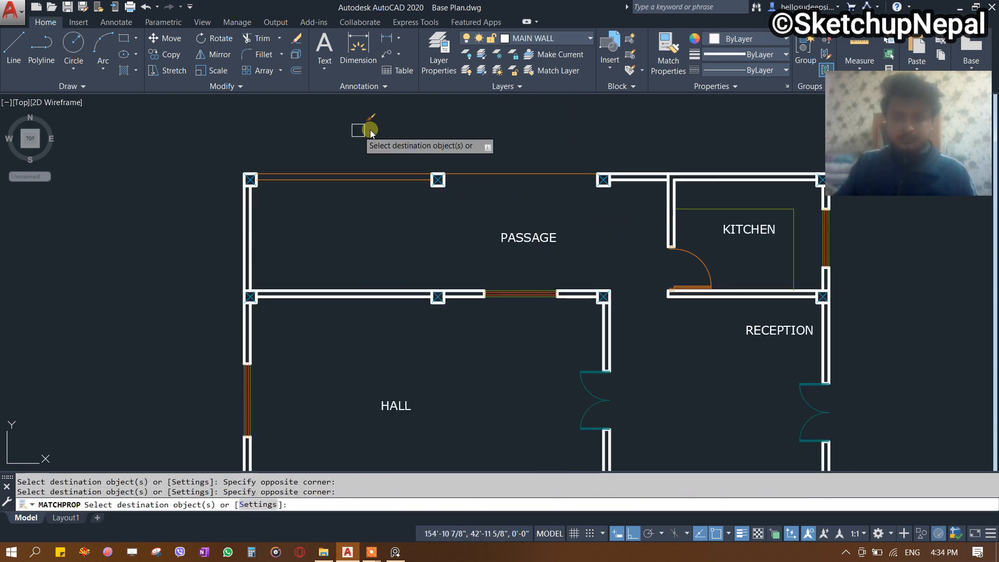
key("Escape")
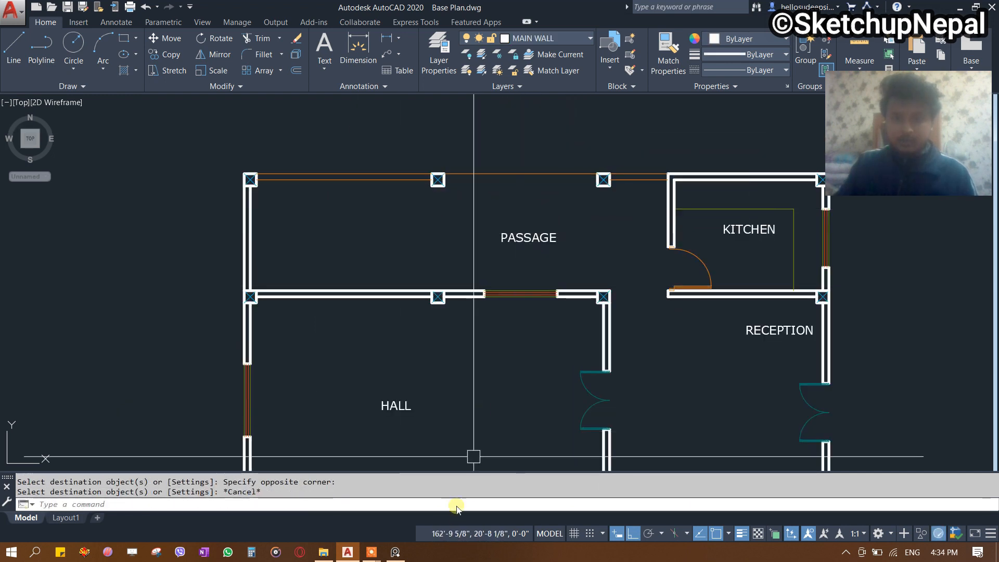
Switch to the PureRef reference image and examine the dimensions of the small toilet room beside the upper passage.
left_click(395, 551)
scroll(472, 310, "up", 5)
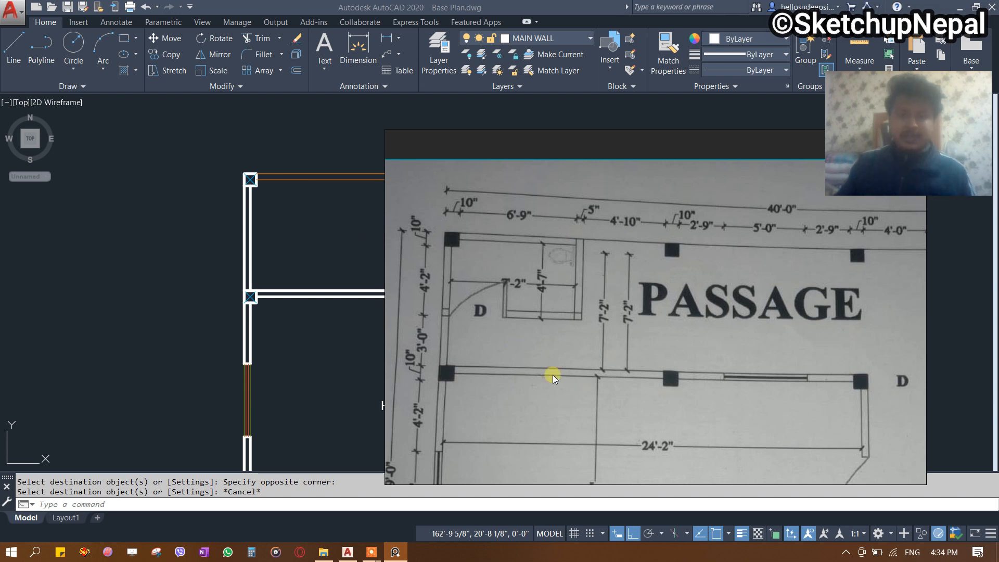
left_click(131, 251)
middle_click_drag(346, 263, 376, 311)
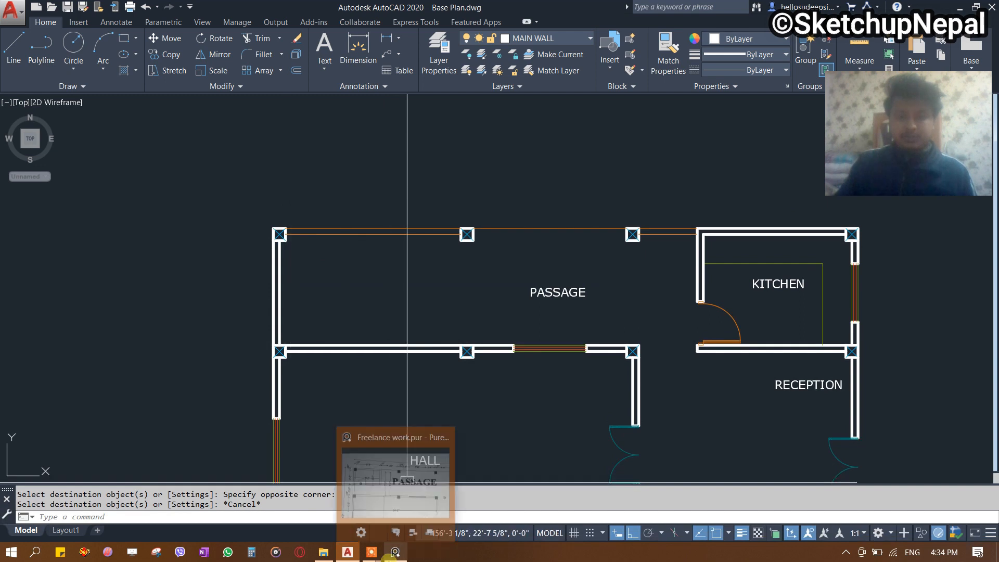
Examine the toilet room's dimensions in the PureRef reference image and compare them with the drawing's upper passage corner.
left_click(395, 552)
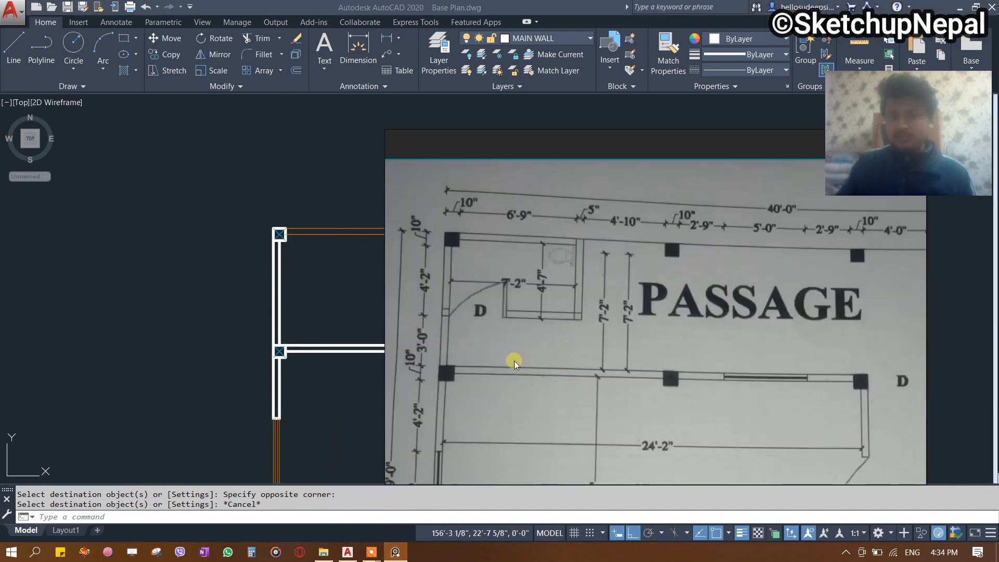
scroll(544, 312, "up", 2)
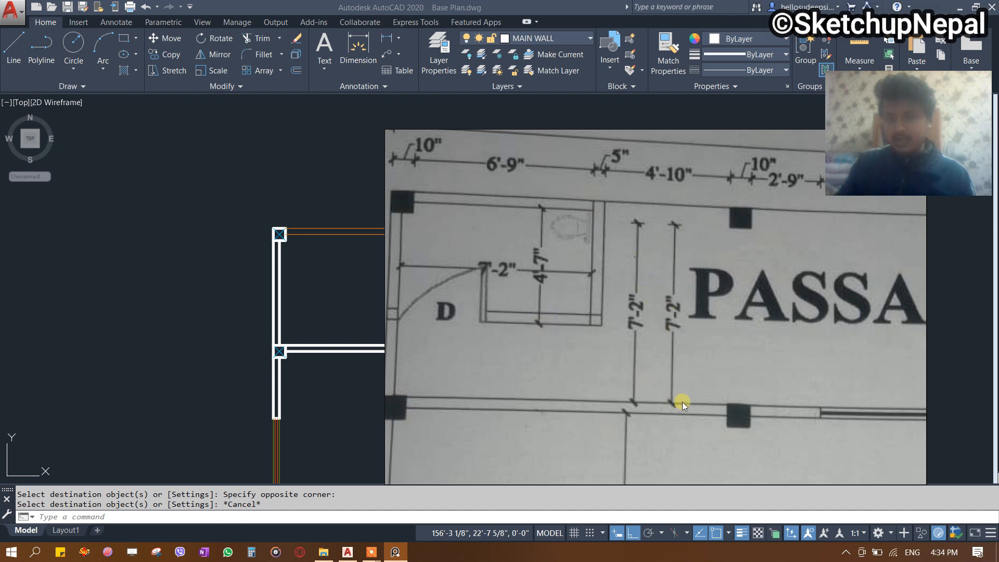
scroll(653, 317, "down", 2)
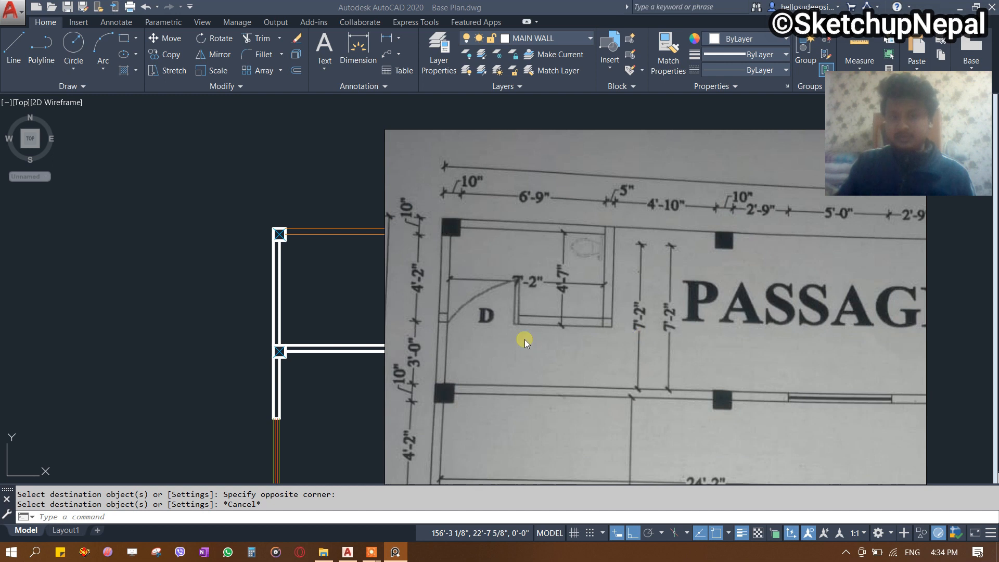
middle_click_drag(525, 339, 596, 333)
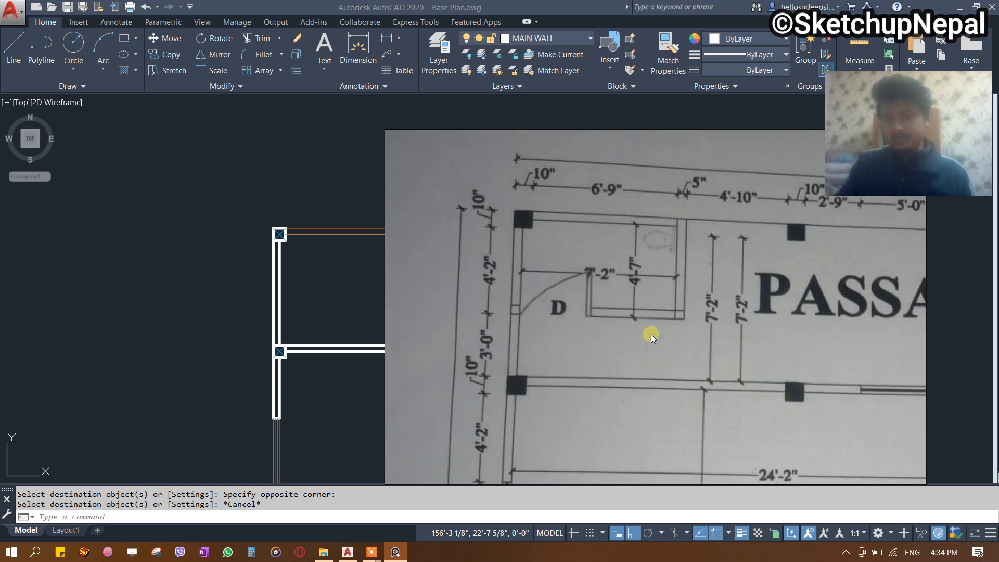
left_click(241, 301)
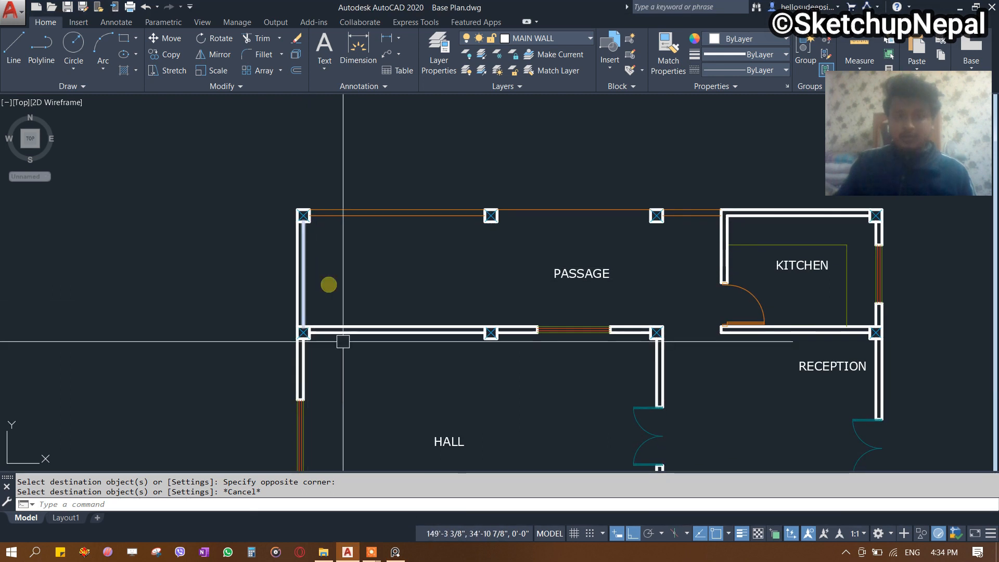
left_click(396, 555)
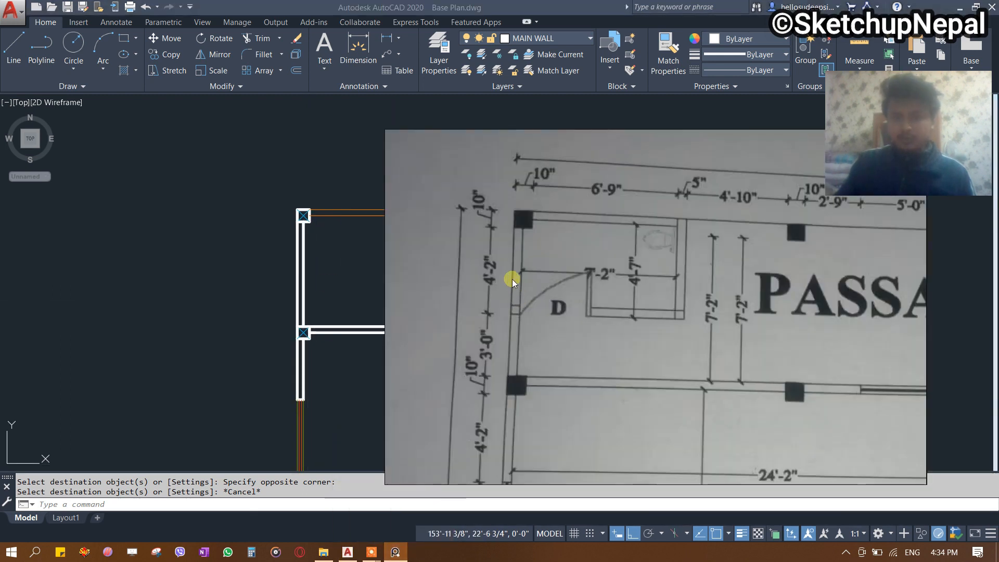
Offset the upper passage's left inner wall line 7'-2" inward and extend the copy to the passage's inner edge line.
left_click(305, 290)
scroll(305, 289, "up", 2)
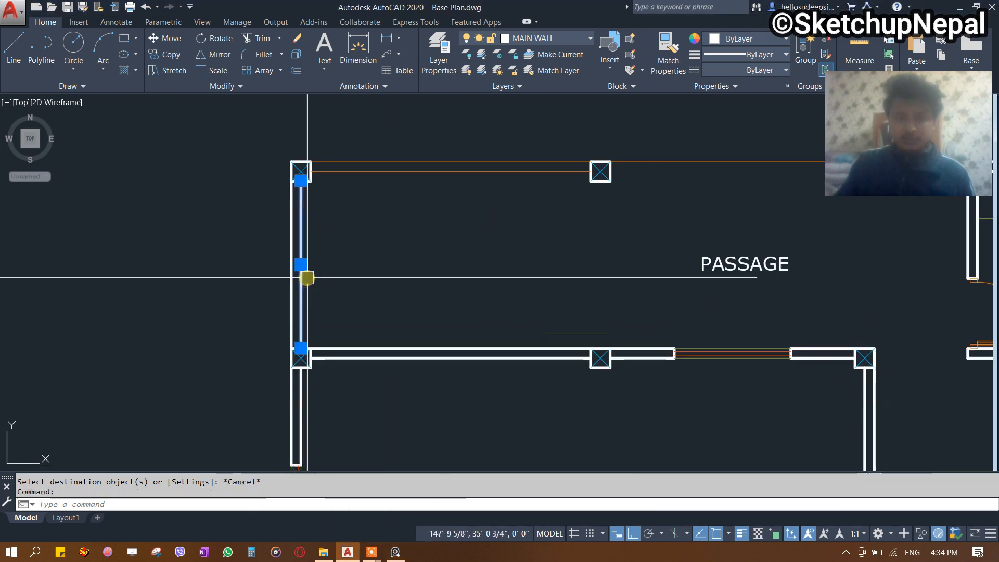
type("o")
key("Return")
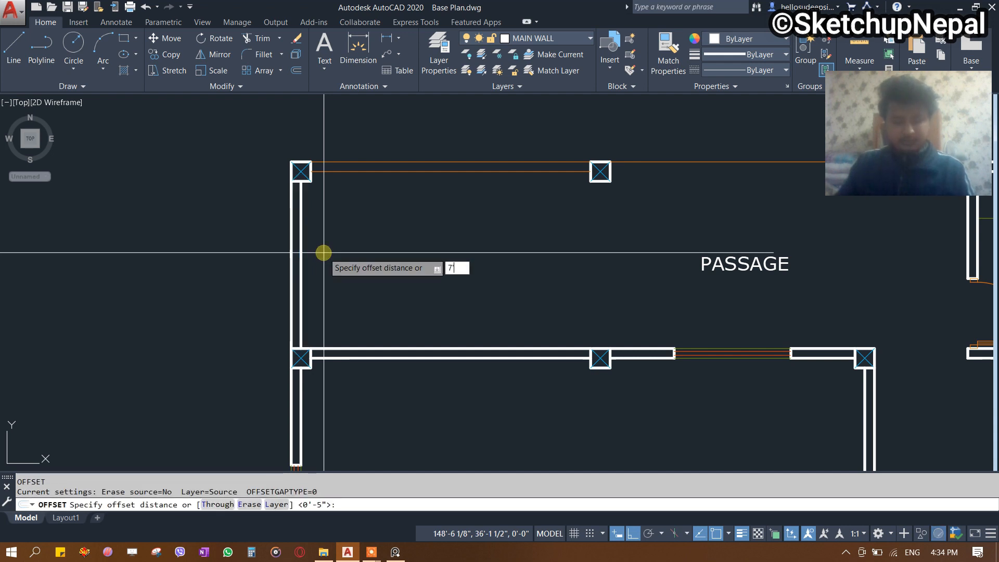
key("Return")
left_click(470, 260)
key("Escape")
type("ex")
key("Return")
key("Return")
key("Escape")
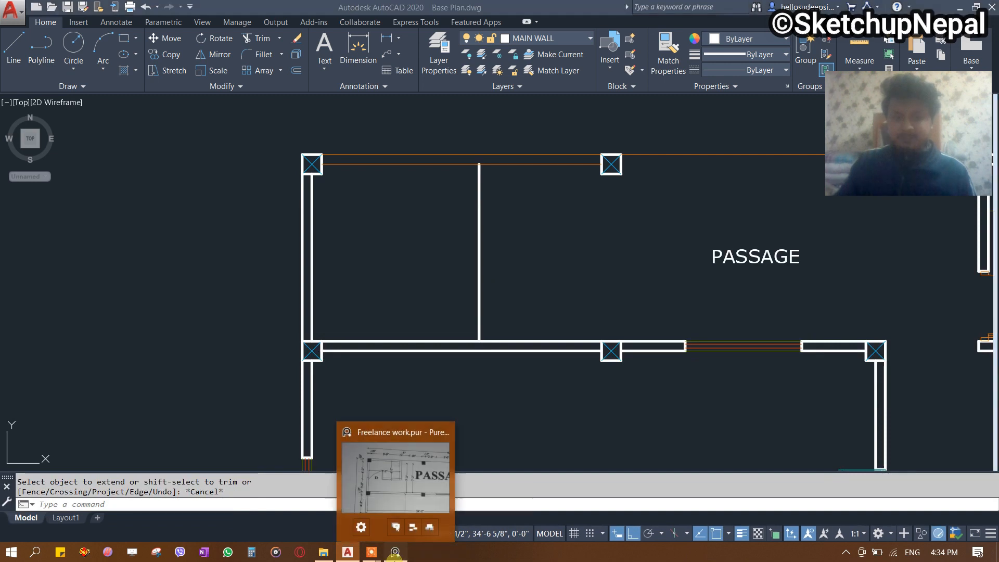
Check the toilet depth in the reference, then offset the upper passage's inner edge line 4'-6" down as the toilet's lower wall line.
left_click(395, 552)
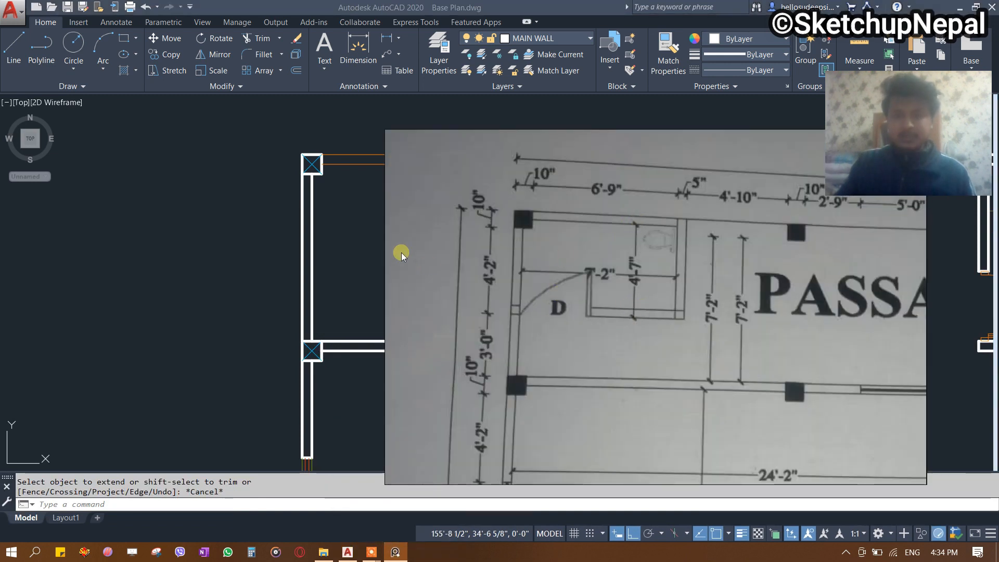
left_click(351, 193)
left_click(399, 165)
type("o")
key("Return")
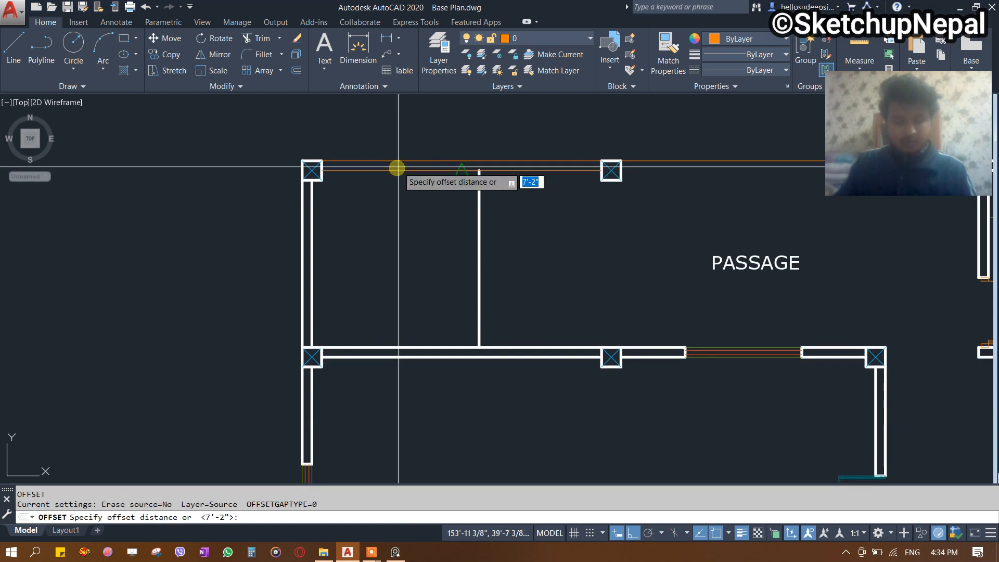
key("Return")
left_click(396, 167)
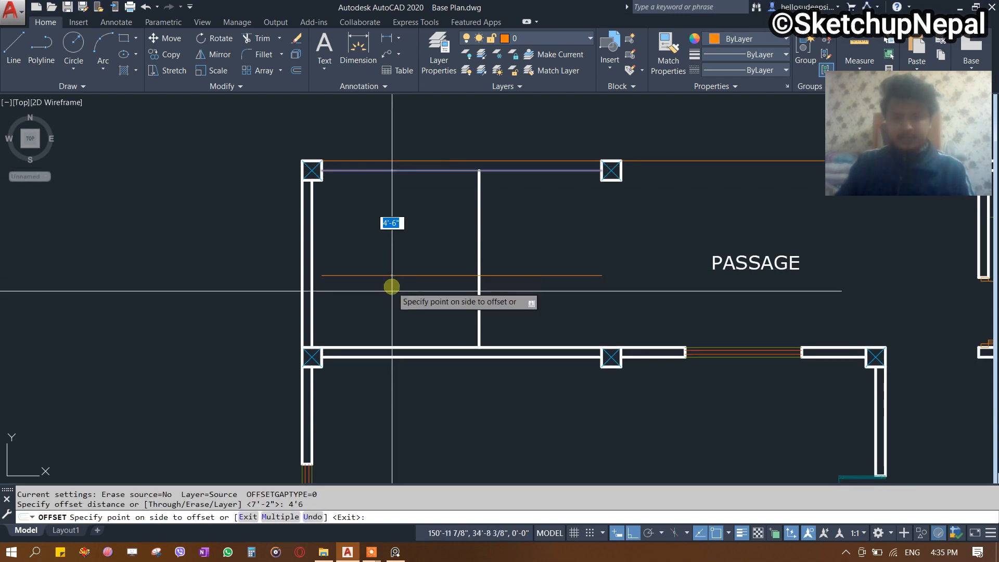
left_click(446, 295)
key("Escape")
Fillet the offset line with the toilet's vertical wall line and extend its other end to the left wall.
type("f")
key("Return")
left_click(478, 250)
type("E")
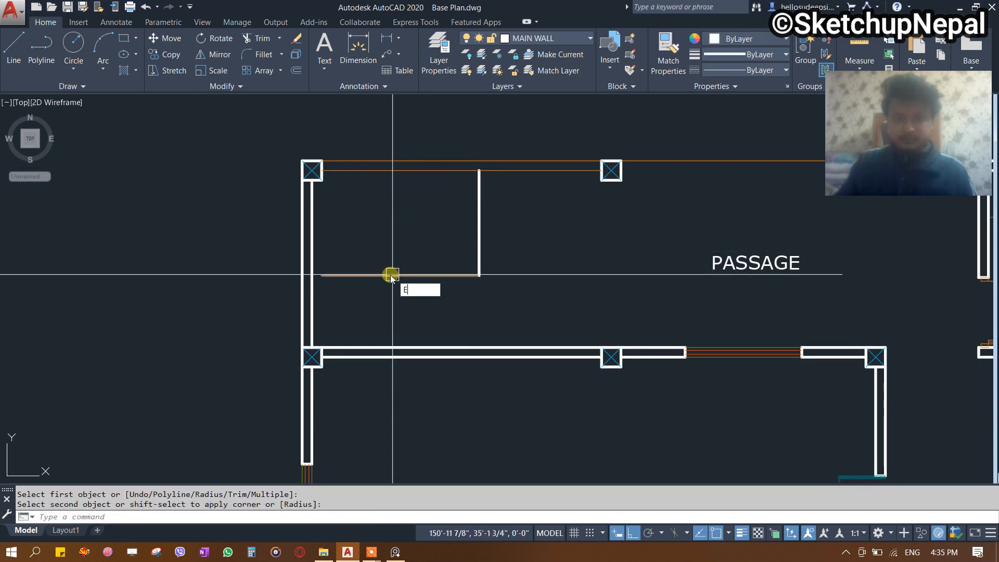
type("x")
key("Return")
key("Return")
left_click(400, 274)
key("Escape")
Offset the toilet's lower wall line 5" toward the hall.
left_click(400, 271)
type("5")
key("Return")
left_click(400, 304)
key("Escape")
Measure the clear distance between the toilet's lower wall line and the hall wall.
type("DIMLI")
key("Return")
scroll(480, 315, "up", 3)
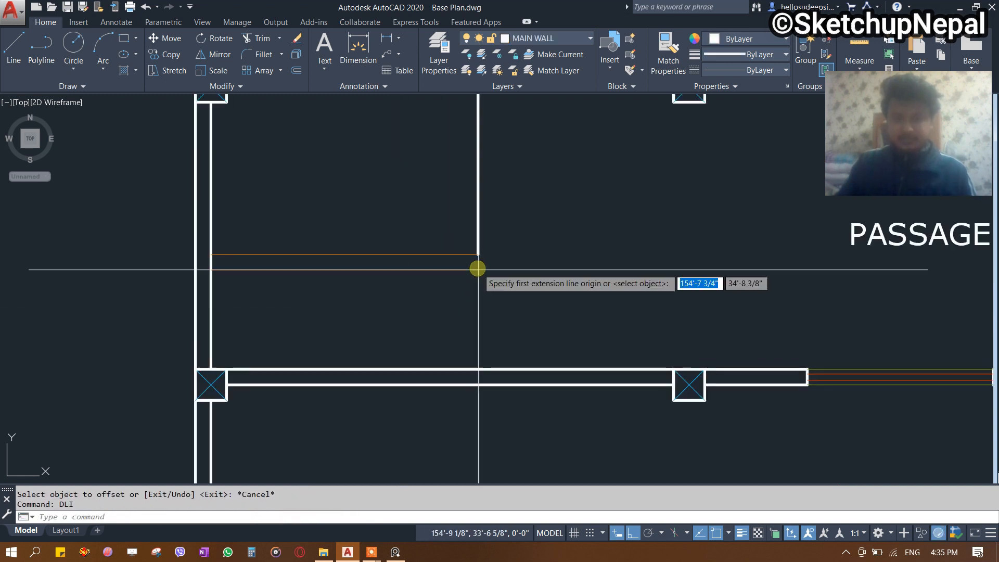
left_click(512, 347)
left_click(512, 285)
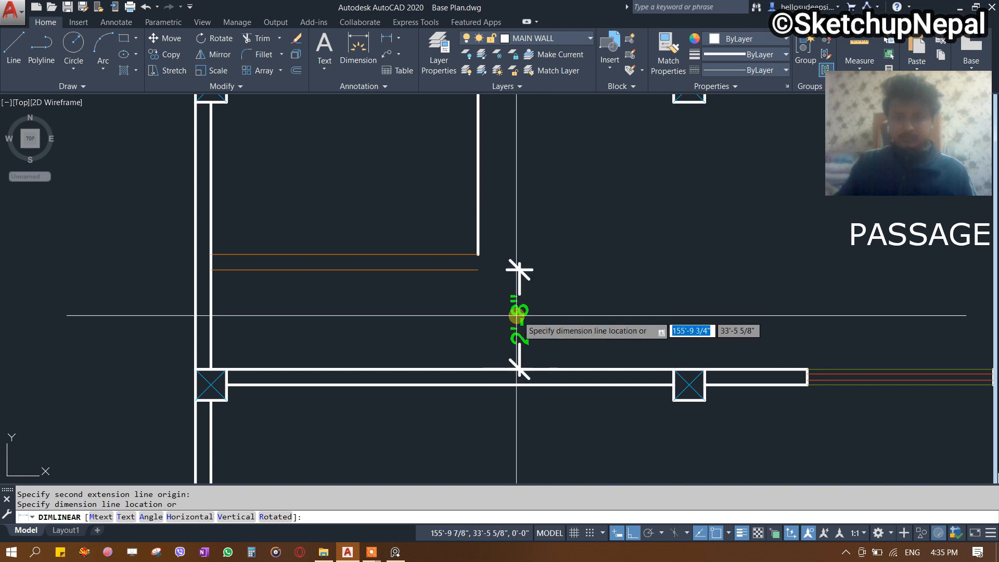
scroll(530, 313, "down", 4)
key("Escape")
mouse_move(493, 290)
middle_mouse_down()
mouse_move(453, 161)
mouse_move(470, 242)
middle_mouse_up()
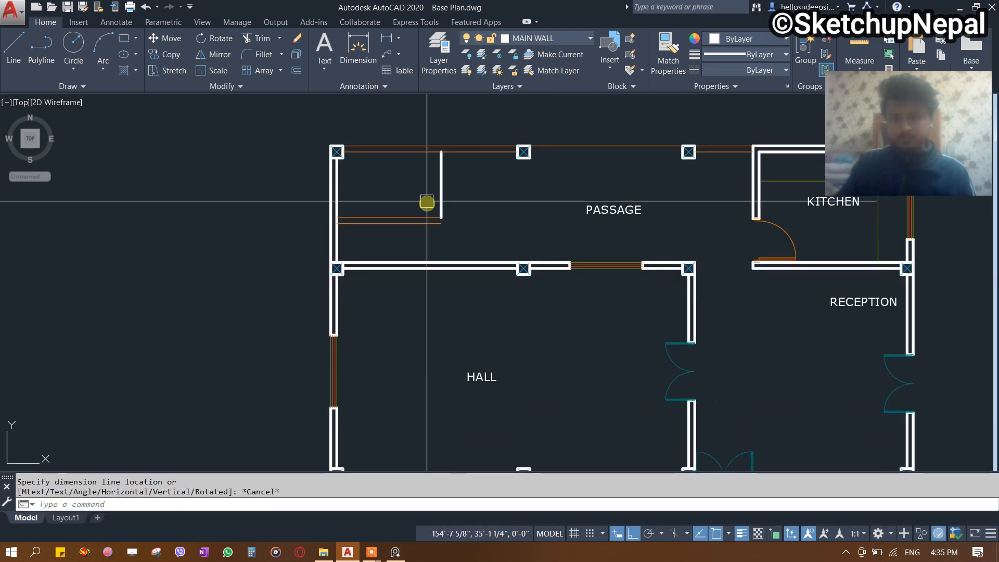
Offset the toilet's vertical wall line 5" outward toward the passage.
scroll(427, 201, "up", 2)
left_click(472, 196)
left_click(431, 192)
type("o")
key("Return")
type("5")
key("Return")
left_click(450, 191)
left_click(528, 191)
key("Escape")
Move both of the toilet's lower wall lines 5" up, away from the hall wall.
left_click(403, 277)
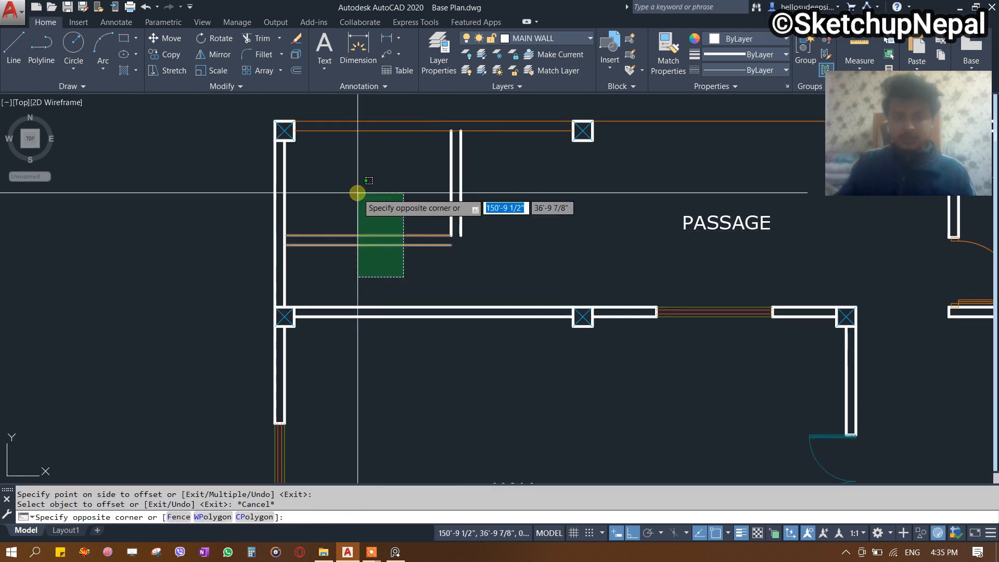
left_click(358, 193)
middle_click_drag(368, 202, 381, 217)
type("m")
key("Return")
left_click(399, 192)
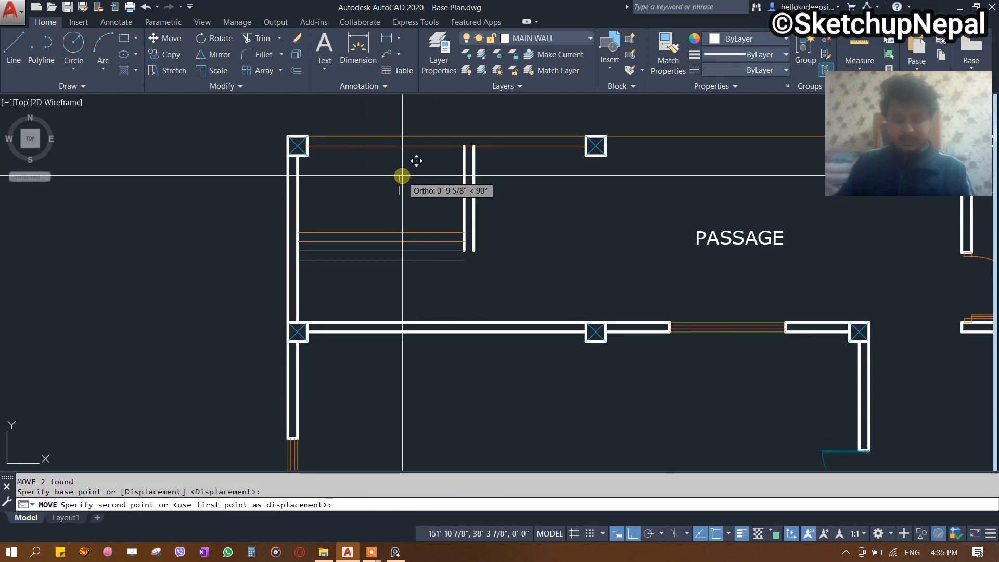
type("5")
key("Return")
Fillet the inner and outer line pairs at the toilet's lower wall corner.
scroll(450, 257, "up", 2)
type("f")
key("Return")
left_click(474, 203)
left_click(452, 226)
key("Return")
left_click(480, 242)
left_click(487, 213)
key("Escape")
Match the toilet's vertical wall line properties onto its two lower wall lines.
left_click(477, 183)
left_click(468, 196)
type("ma")
key("Return")
left_click(511, 252)
left_click(241, 197)
key("Escape")
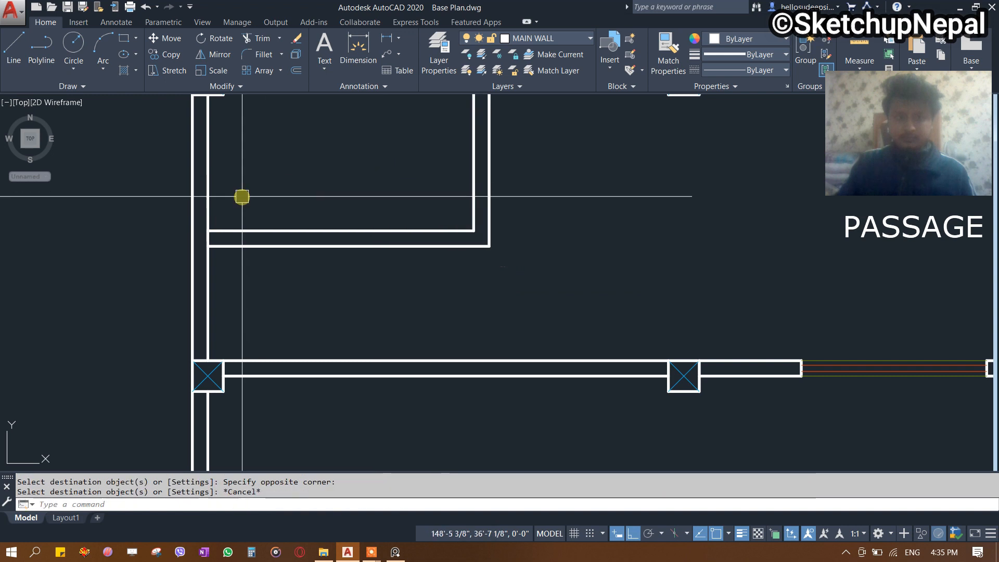
Offset the left wall's inner line 2'6" into the toilet to mark the door opening.
middle_click_drag(212, 179, 241, 239)
left_click(236, 224)
type("o")
key("Return")
type("2'6")
key("Return")
left_click(238, 224)
left_click(352, 249)
key("Escape")
Trim away the toilet's lower wall lines between the left wall and the door opening line.
type("TR")
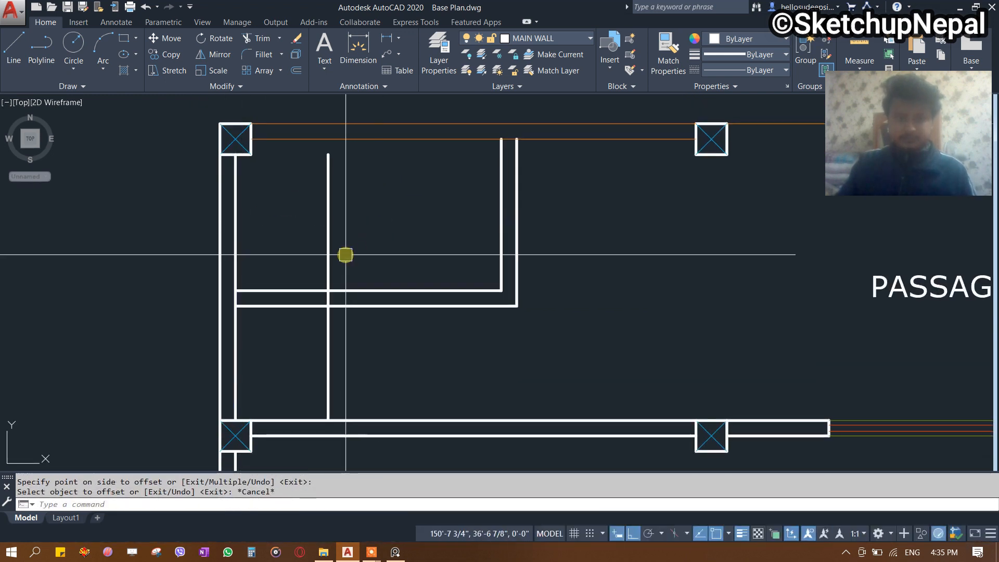
key("Return")
key("Return")
left_click(299, 274)
left_click(297, 323)
key("Escape")
Fillet the door opening line with the toilet's lower wall line to close the wall end.
scroll(323, 299, "up", 2)
type("f")
key("Return")
left_click(331, 296)
left_click(359, 286)
scroll(357, 308, "down", 4)
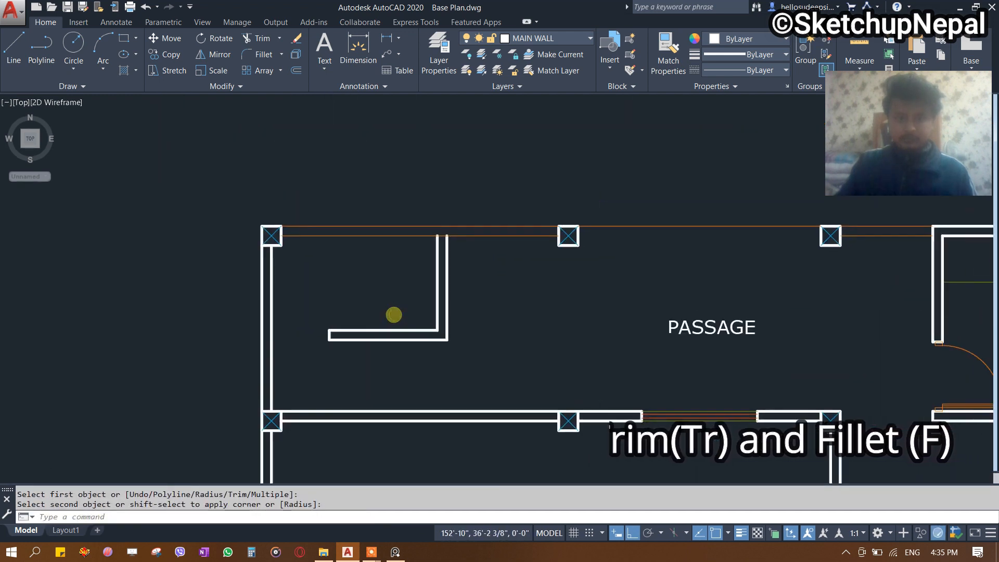
Extend both of the toilet's vertical wall lines to the upper passage's outer edge line.
scroll(452, 239, "up", 2)
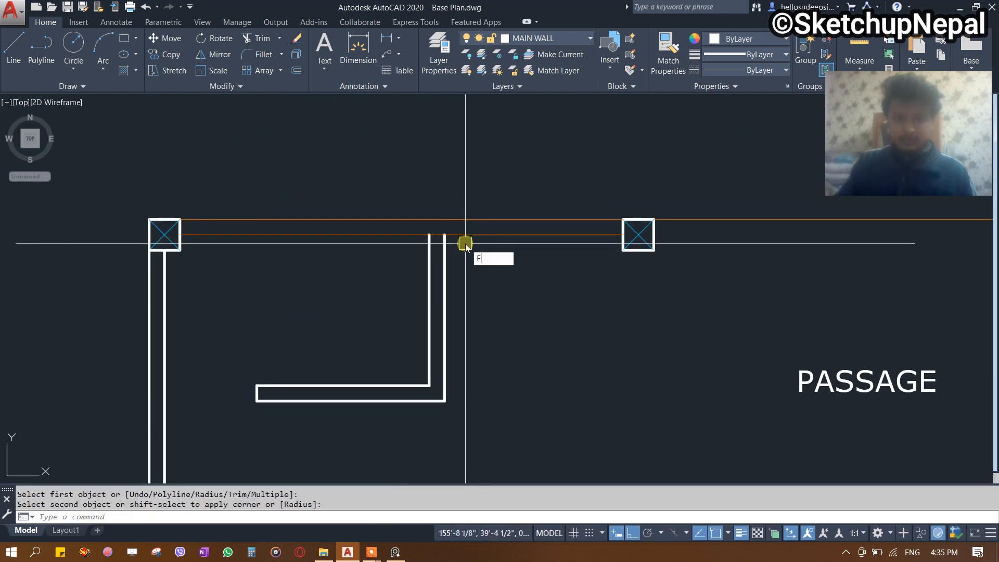
type("EX")
key("Return")
key("Return")
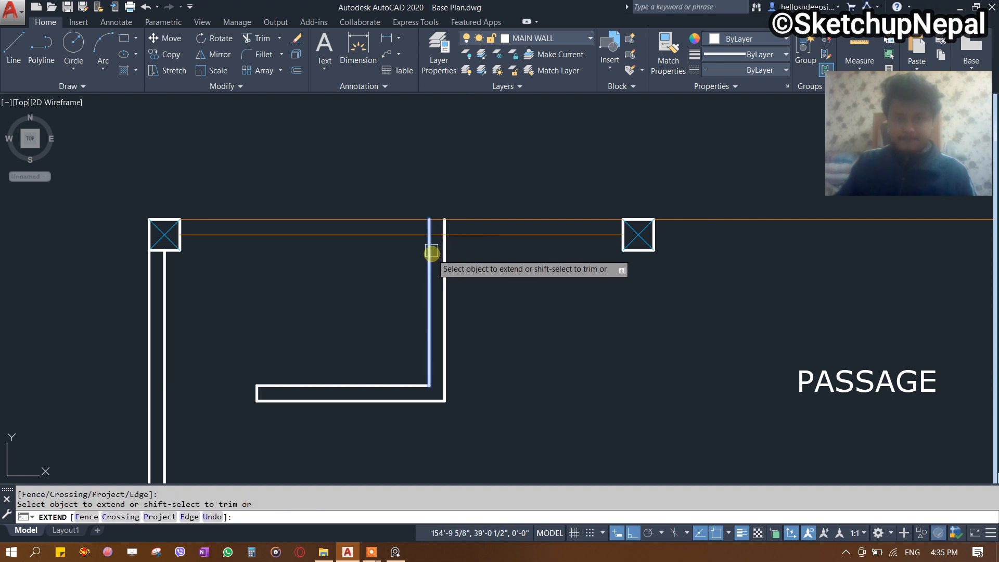
left_click(431, 253)
key("Escape")
Trim away the inner and outer passage edge lines between the toilet wall and the next column.
type("TR")
key("Return")
key("Return")
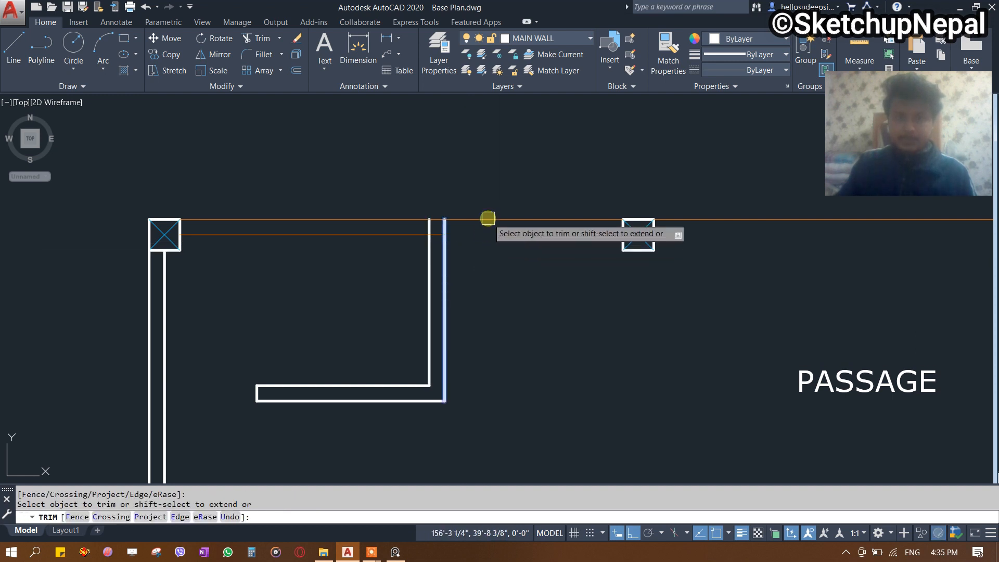
key("Escape")
Fillet the toilet's inner upper edge line with the inner vertical wall line to close the corner.
type("F")
key("Return")
left_click(412, 235)
left_click(428, 261)
key("Return")
key("Escape")
Match the wall line properties onto the toilet's two upper edge lines.
type("MA")
key("Return")
left_click(461, 187)
left_click(357, 283)
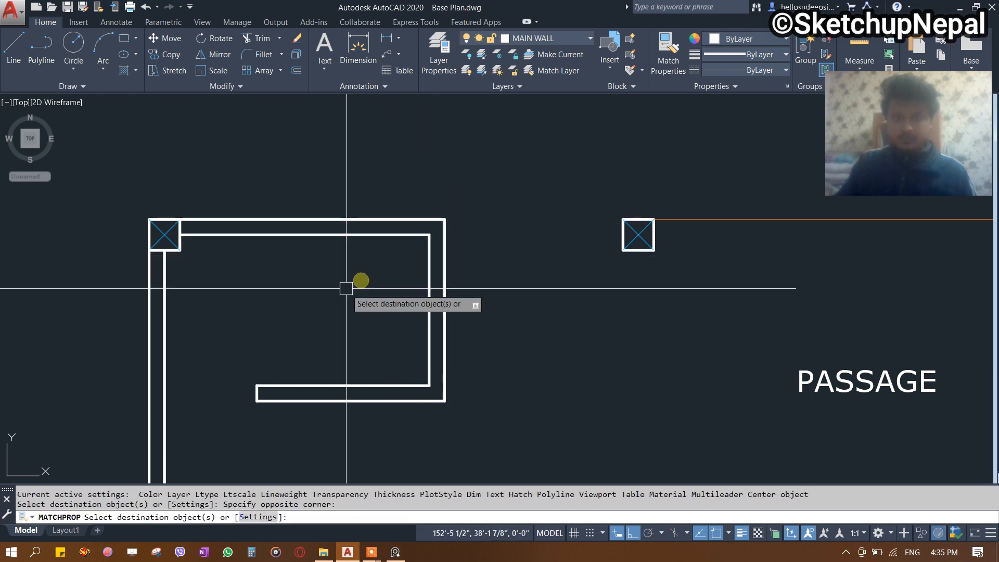
key("Escape")
key("Escape")
Draw a 4'-10" line from the toilet's outer upper corner to the next column and offset it to align with the inner wall face.
type("L")
key("Return")
left_click(444, 219)
left_click(623, 219)
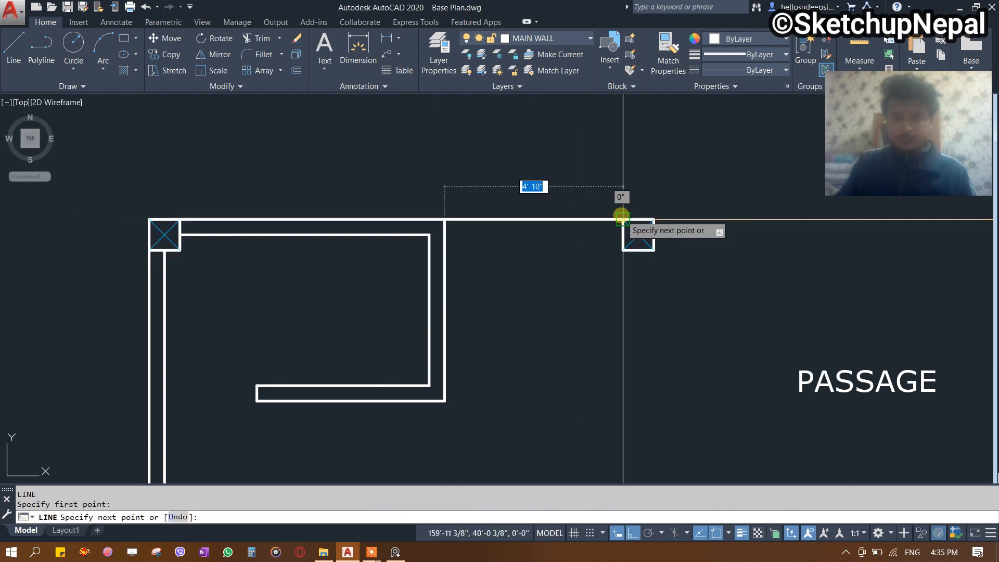
key("Escape")
left_click(518, 219)
type("O")
key("Return")
key("Return")
left_click(525, 283)
key("Escape")
Match the passage edge line's properties onto the two new lines between the toilet and the column.
left_click(708, 220)
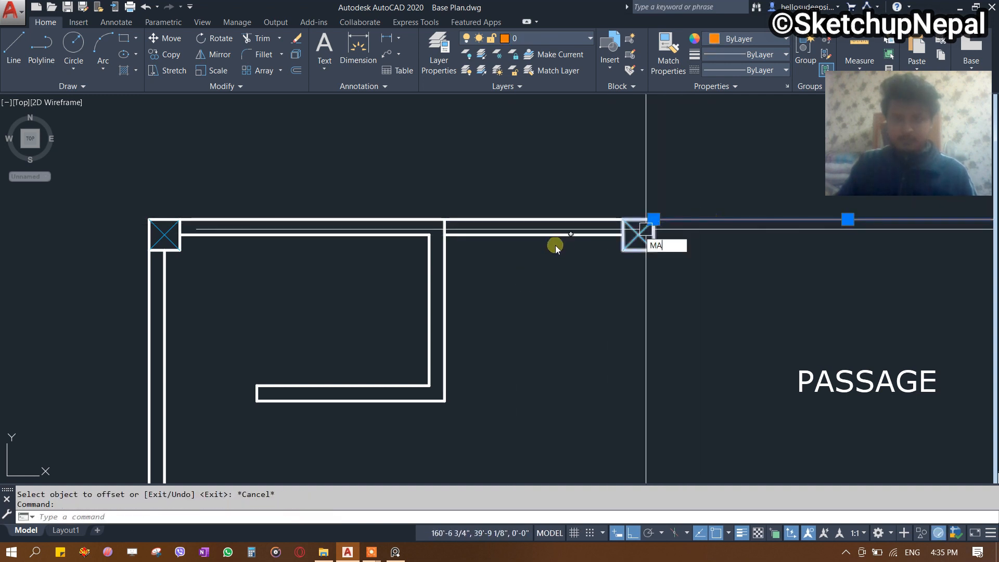
type("MA")
key("Return")
middle_click_drag(544, 232, 375, 247)
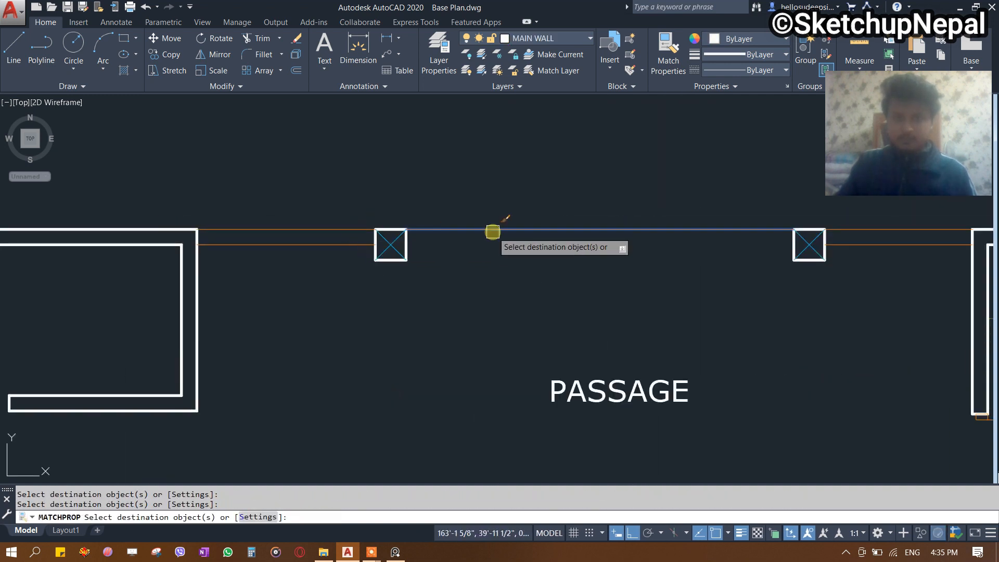
key("Escape")
left_click(492, 232)
scroll(492, 232, "down", 5)
key("Escape")
middle_click_drag(472, 279, 562, 250)
key("Escape")
scroll(593, 256, "down", 7)
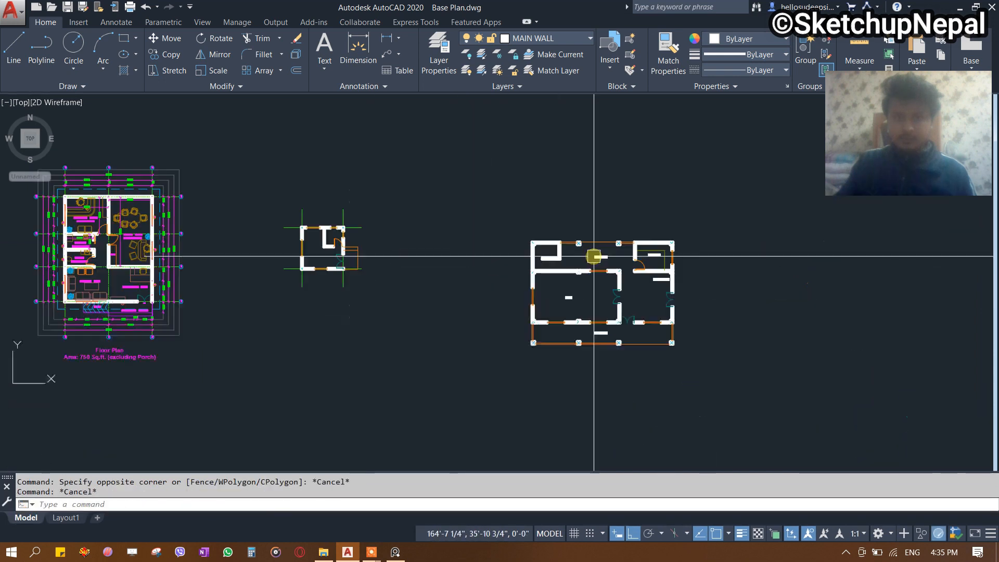
Copy an existing single door into the toilet's door opening.
scroll(327, 246, "up", 8)
left_click(369, 207)
type("CO")
key("Return")
left_click(385, 234)
scroll(379, 261, "down", 4)
scroll(769, 239, "up", 7)
left_click(461, 293)
key("Escape")
Move the toilet's door so its jamb sits against the free end of the toilet's lower wall.
scroll(481, 286, "up", 4)
left_click(500, 301)
type("M")
key("Return")
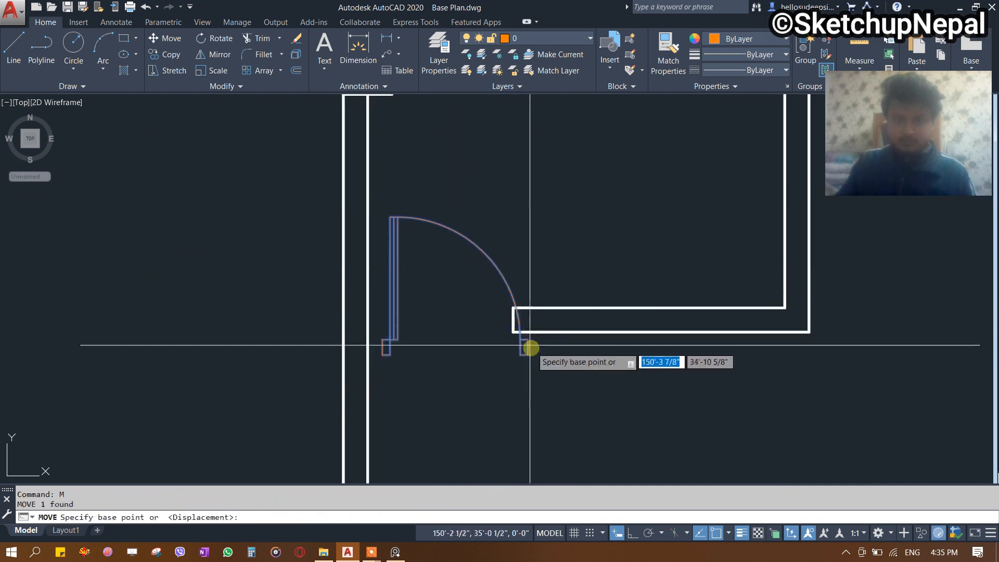
left_click(527, 347)
key("Escape")
scroll(552, 282, "down", 2)
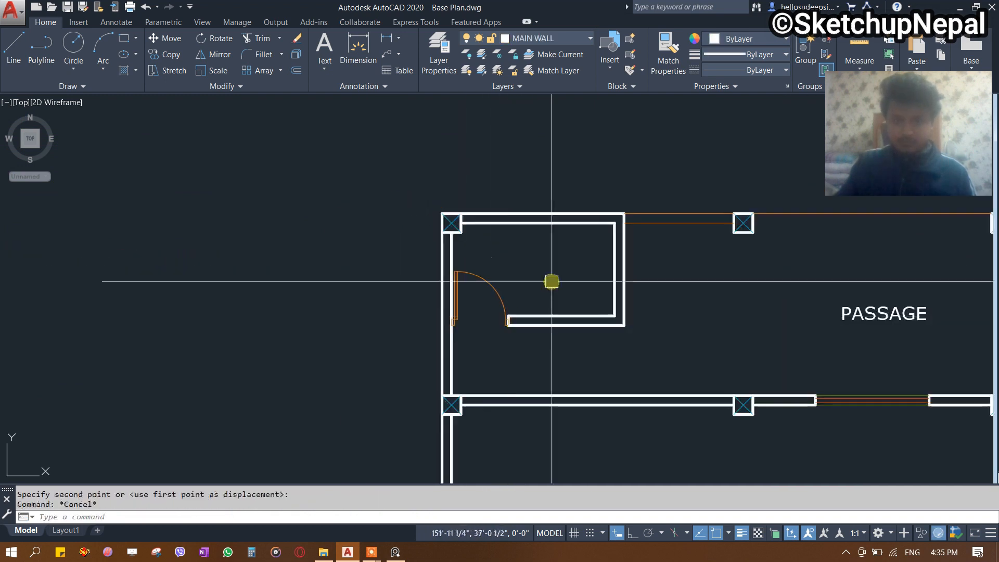
Copy the upper PASSAGE label into the toilet room and change the copied text to TOILET.
scroll(551, 281, "down", 3)
scroll(624, 290, "up", 3)
left_click(645, 279)
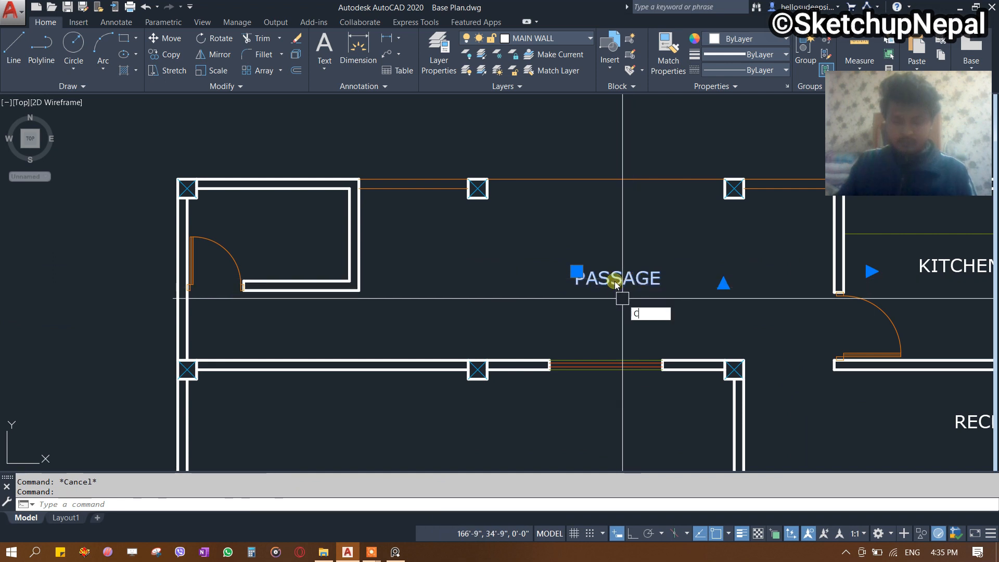
type("o")
key("Return")
left_click(615, 247)
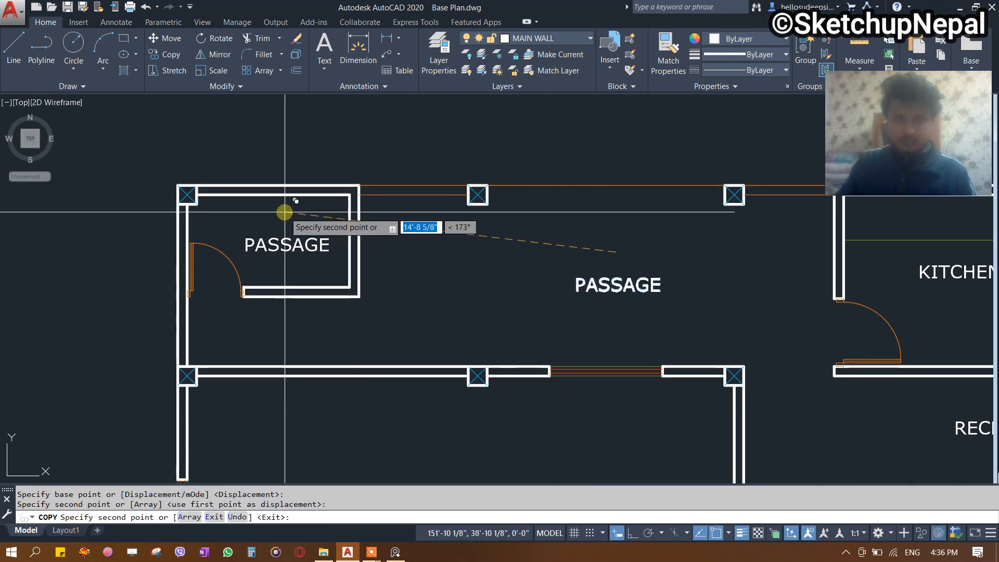
key("Escape")
left_click(274, 236)
double_click(274, 237)
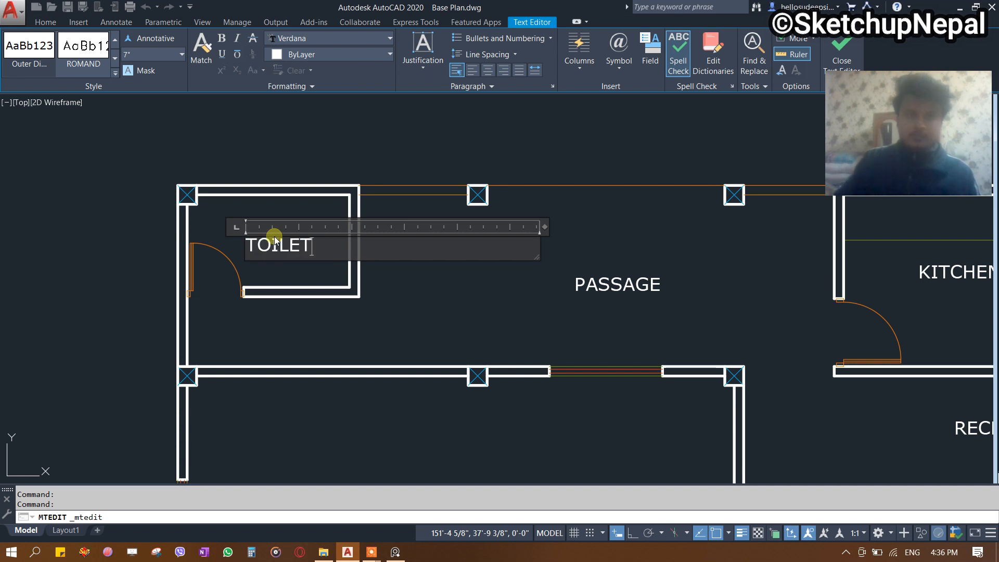
left_click(279, 201)
Draw a short vertical line across the thickness of the toilet's upper wall, above the TOILET label.
middle_click_drag(297, 212, 334, 230)
type("L")
key("Return")
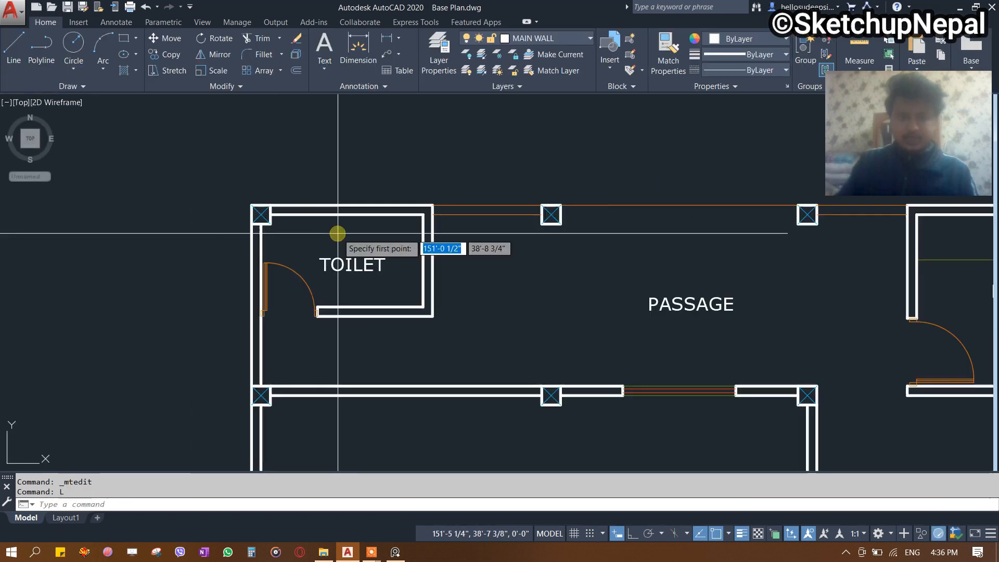
scroll(355, 225, "up", 5)
left_click(355, 225)
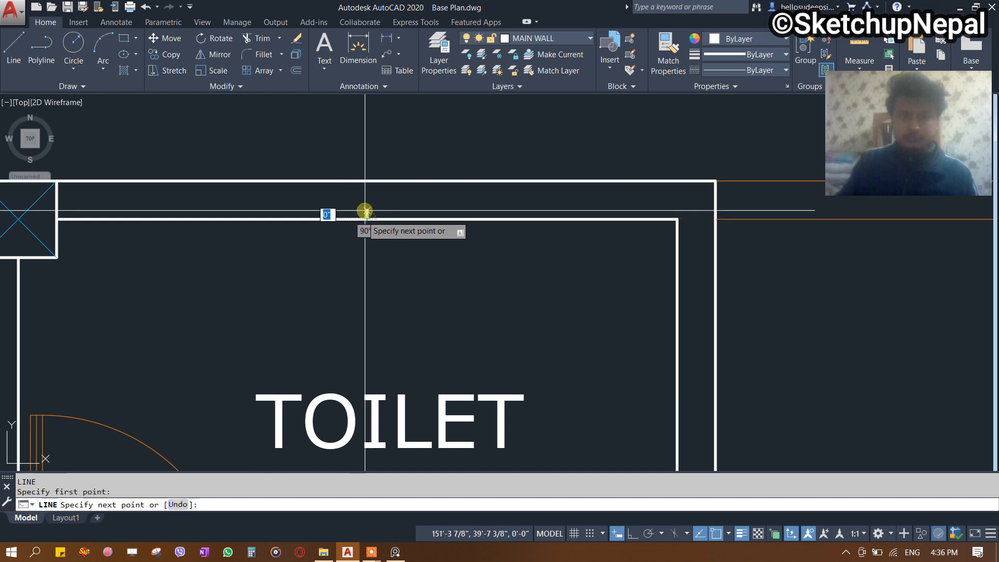
key("Escape")
Offset the short line 1' to both sides for the window opening and erase the middle line.
left_click(366, 200)
left_click(341, 200)
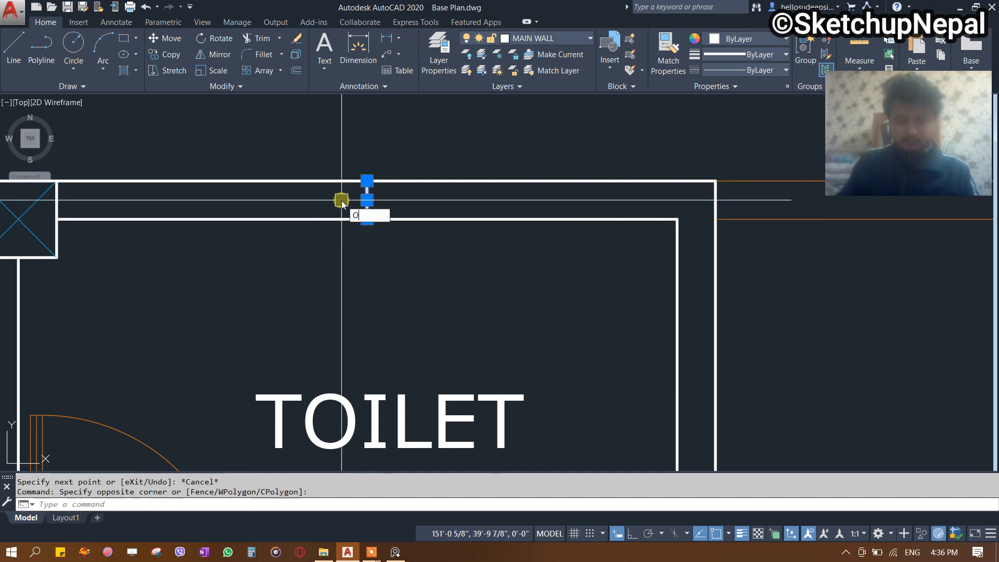
left_click(471, 147)
left_click(367, 200)
left_click(290, 212)
key("Escape")
left_click(359, 199)
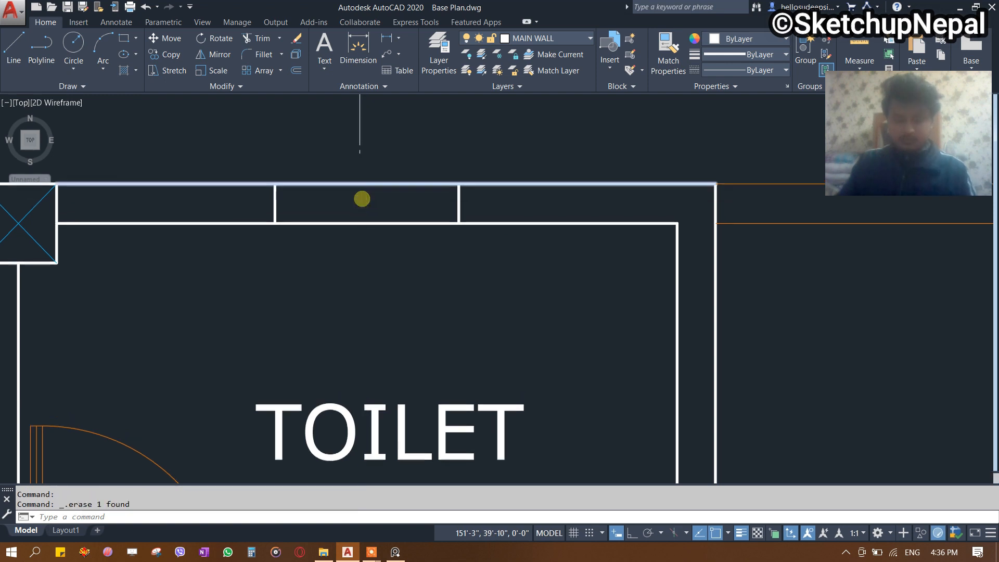
Trim the toilet's upper wall lines between the two short lines to open the window gap.
type("tr")
key("Return")
key("Return")
left_click_drag(385, 145, 354, 304)
key("Escape")
scroll(428, 245, "down", 8)
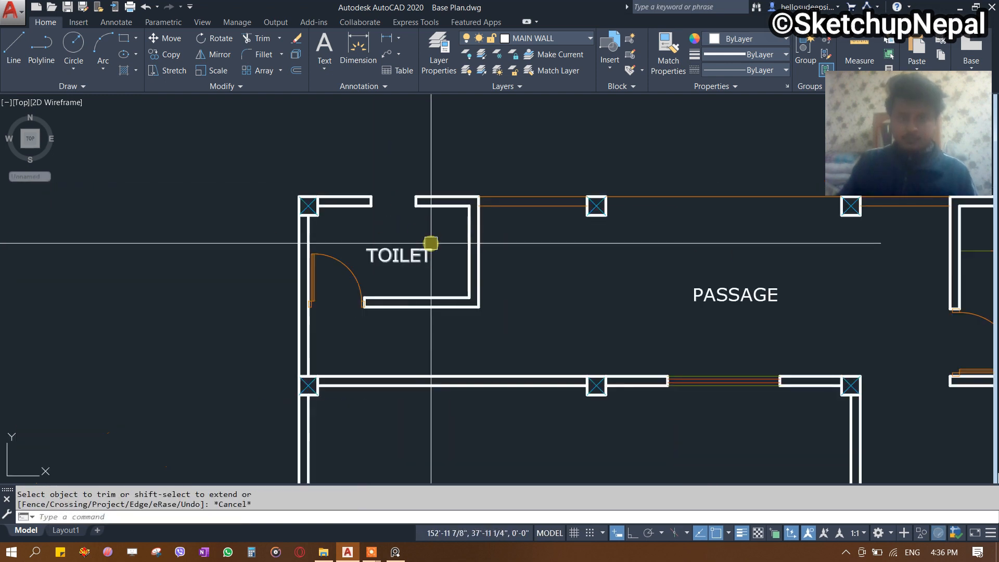
Draw two horizontal sill lines across the toilet's window gap along the outer and inner wall faces.
scroll(512, 291, "up", 6)
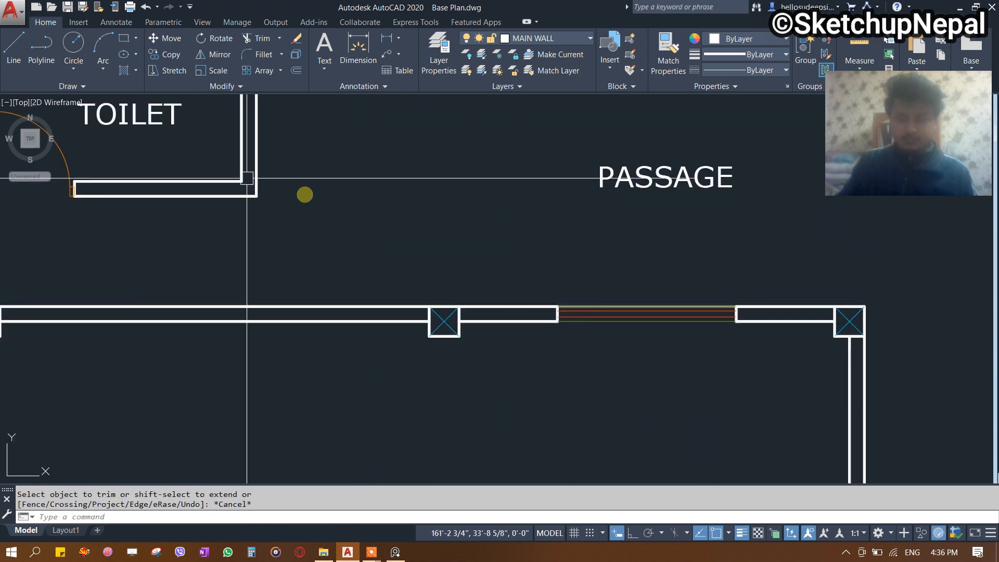
scroll(313, 213, "down", 4)
scroll(322, 219, "up", 6)
type("l")
key("Return")
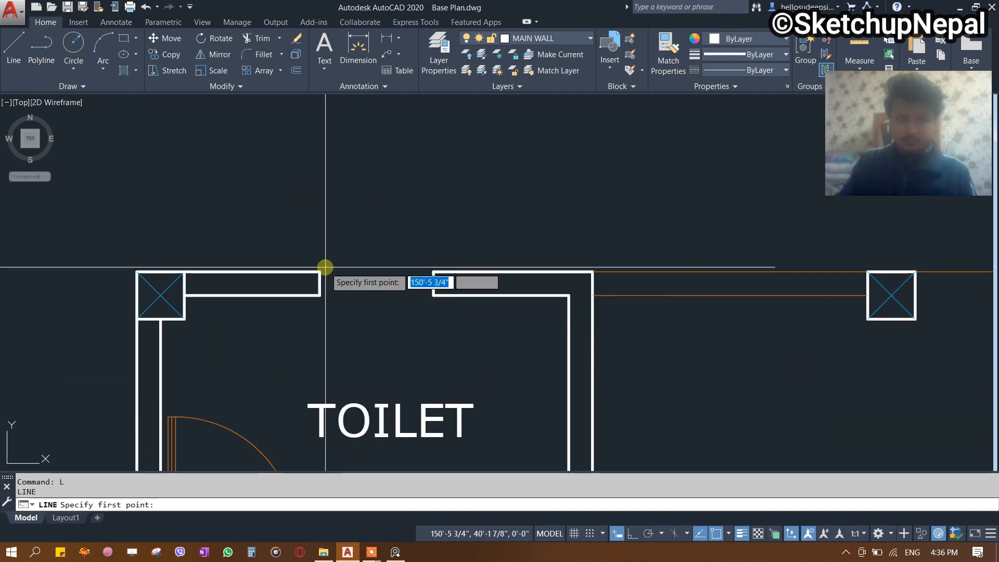
left_click(325, 266)
key("Escape")
key("Return")
left_click(432, 295)
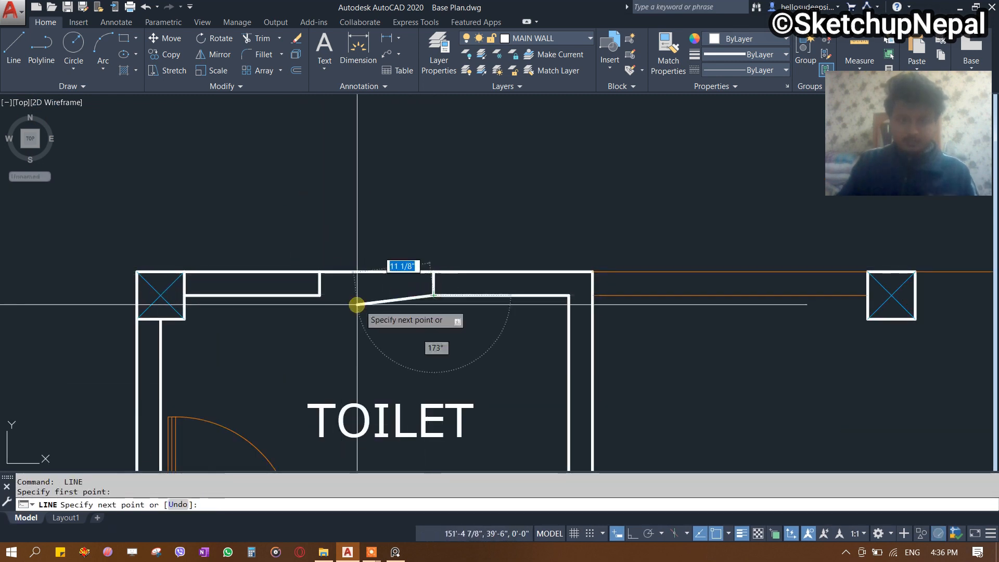
left_click(321, 294)
key("Escape")
Match the hall window's Wall-sill line properties onto the two new lines across the toilet's window gap.
scroll(330, 253, "down", 4)
scroll(497, 283, "down", 2)
scroll(601, 350, "up", 4)
key("Escape")
left_click(602, 350)
scroll(604, 349, "down", 3)
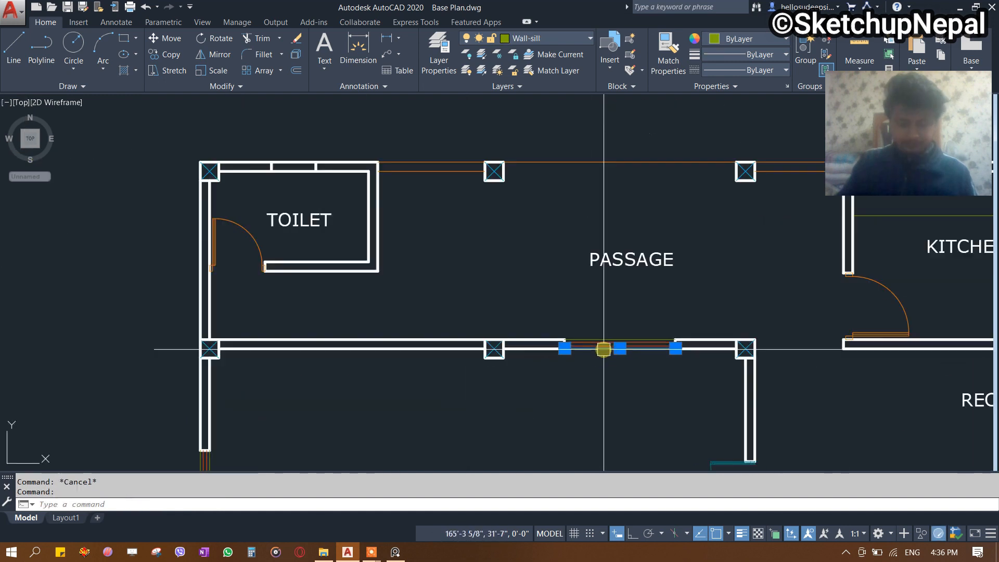
type("ma")
key("Return")
scroll(325, 158, "up", 4)
key("Escape")
scroll(250, 248, "down", 2)
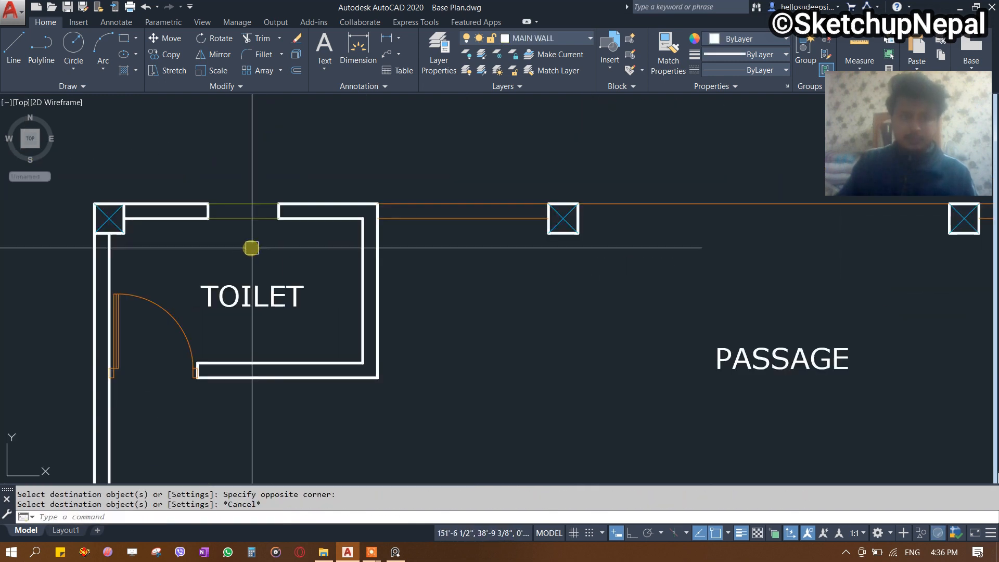
Draw a multiline along the middle of the toilet's window gap, from one wall end to the other.
scroll(241, 221, "up", 5)
type("ml")
key("Return")
left_click(123, 184)
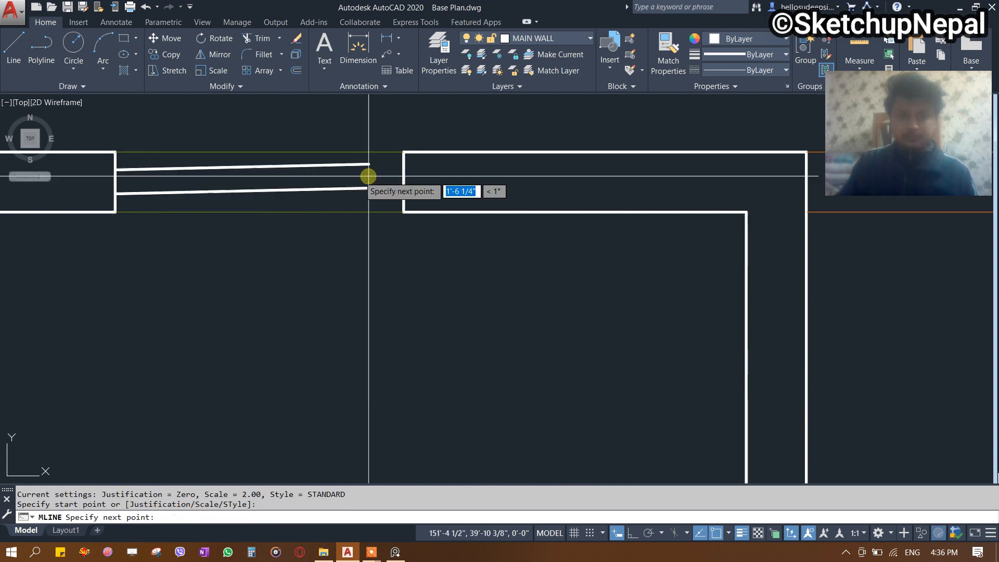
left_click(403, 178)
key("Escape")
Match the hall window's multiline properties onto the new multiline in the toilet window.
scroll(323, 194, "down", 3)
scroll(574, 347, "up", 4)
scroll(574, 347, "down", 5)
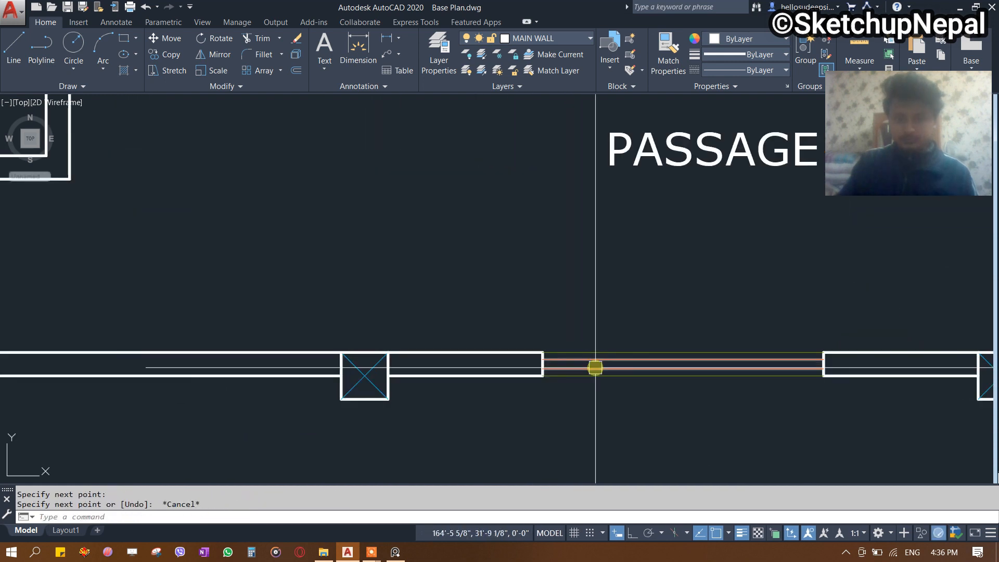
left_click(431, 246)
type("ma")
key("Return")
scroll(380, 278, "up", 4)
left_click(379, 278)
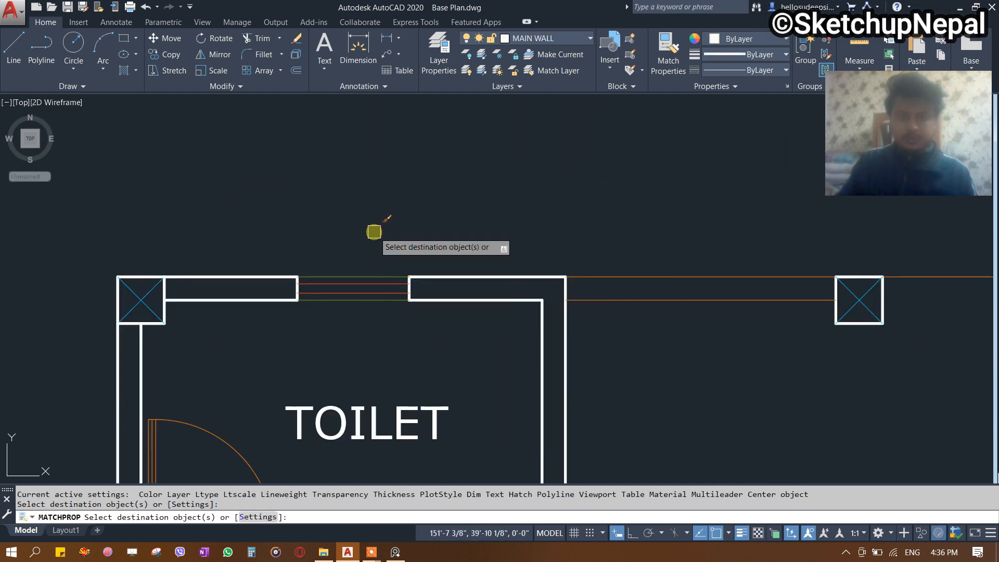
key("Escape")
Check the finished floor plan's rooms, openings and passages against the reference plan image.
scroll(464, 241, "down", 4)
middle_click_drag(450, 258, 417, 184)
scroll(490, 307, "down", 3)
mouse_move(584, 334)
middle_mouse_down()
mouse_move(536, 285)
mouse_move(548, 348)
middle_mouse_up()
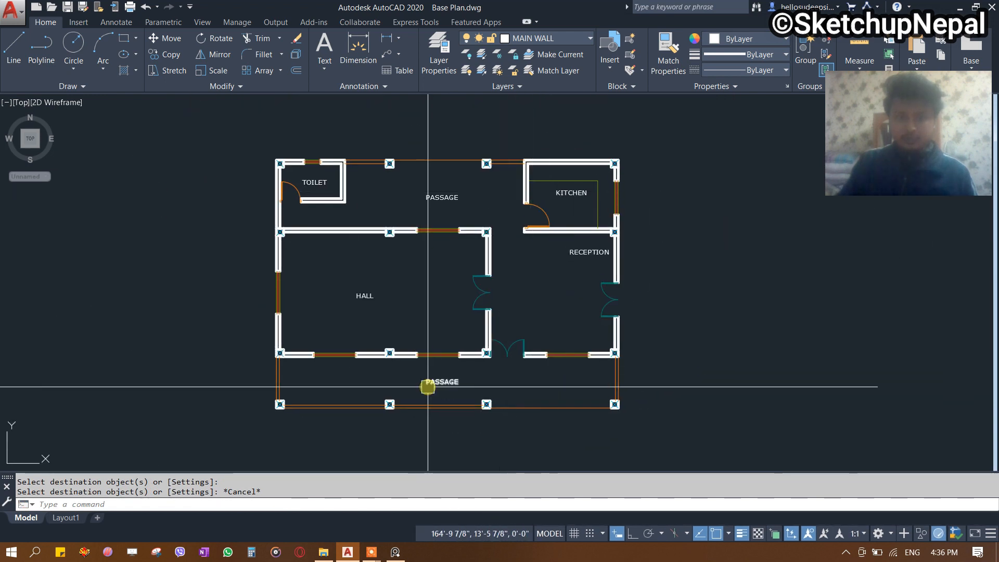
left_click(395, 551)
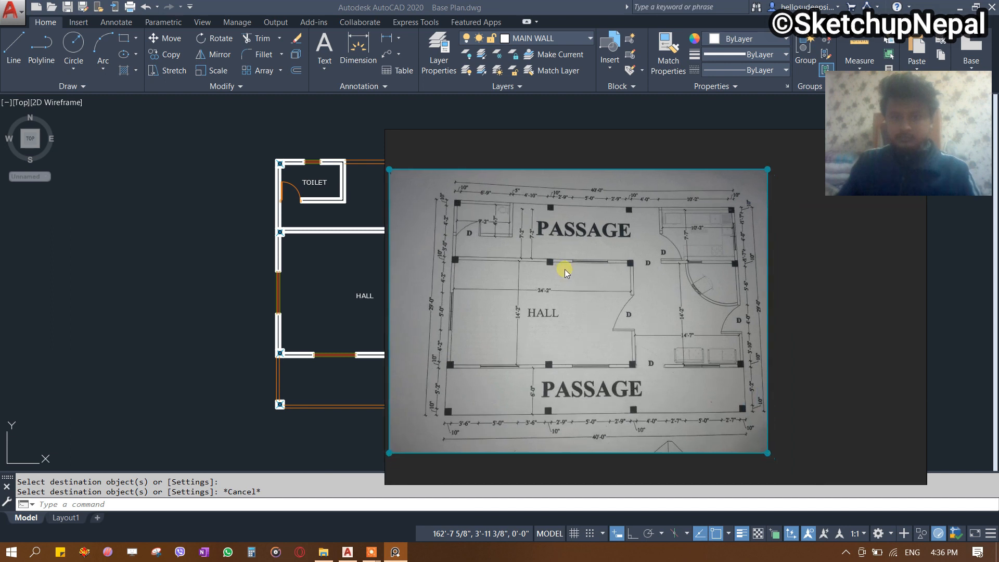
scroll(677, 203, "up", 3)
left_click_drag(515, 364, 597, 306)
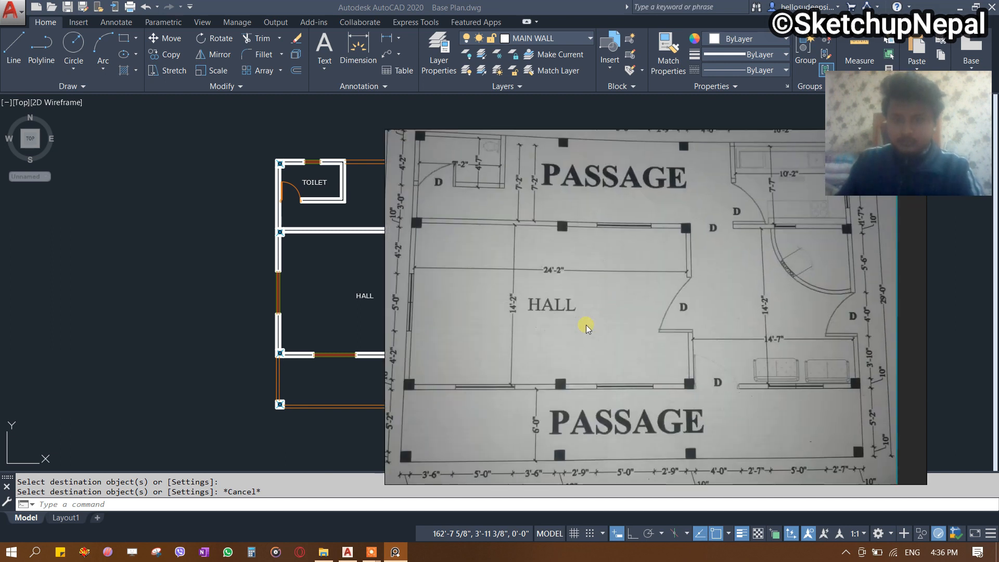
scroll(597, 306, "down", 2)
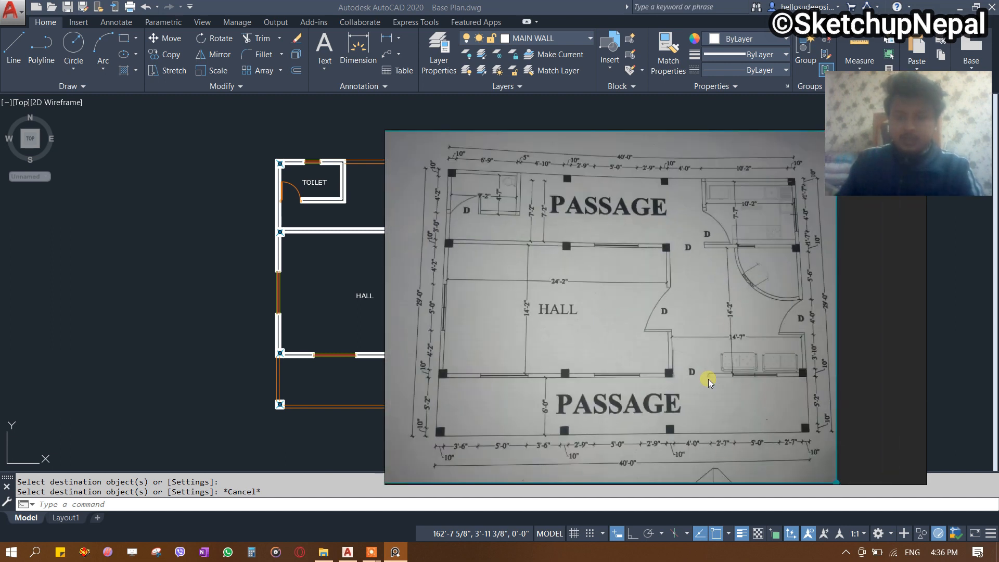
left_click(178, 338)
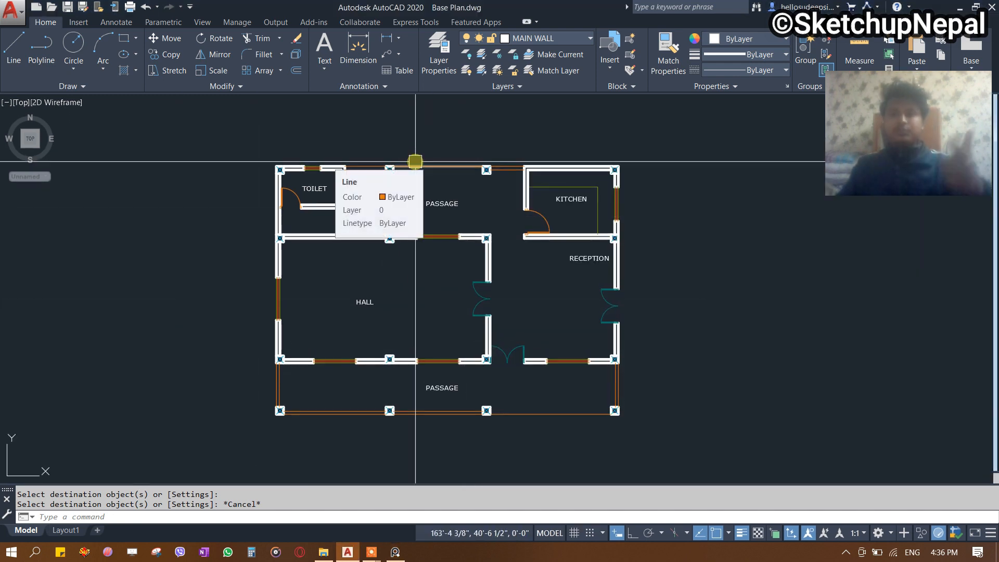
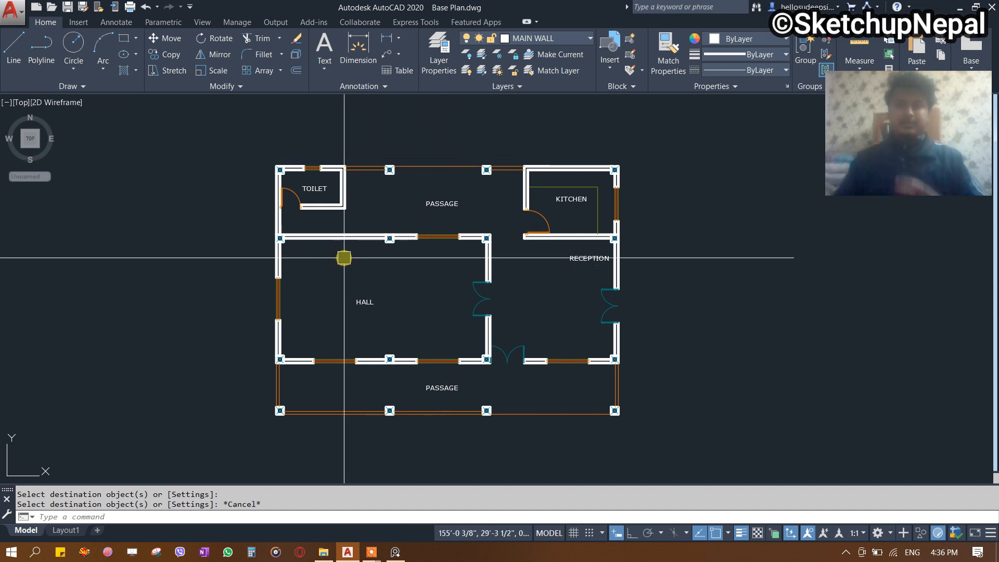
middle_click_drag(344, 257, 380, 251)
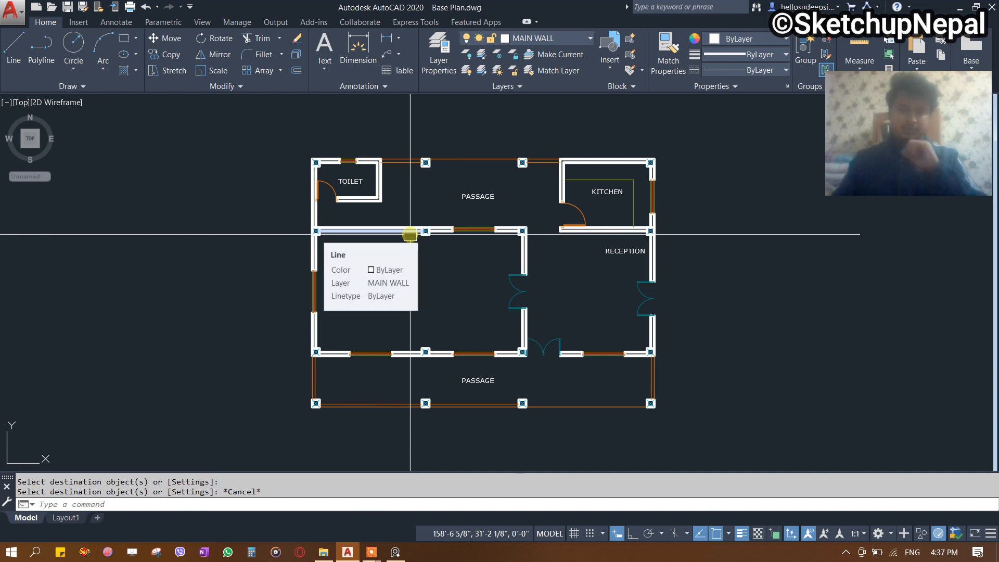
left_click(372, 552)
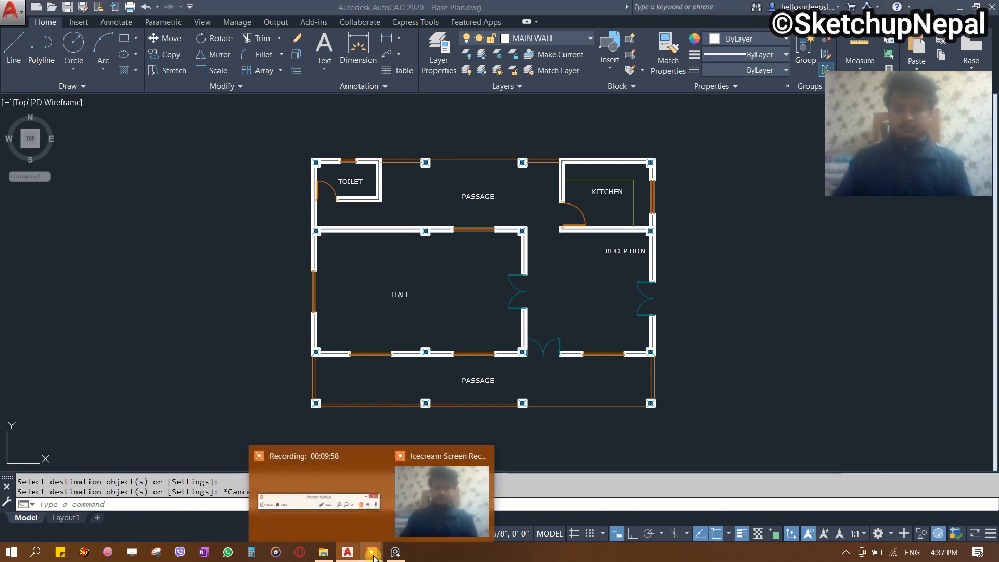
left_click(358, 489)
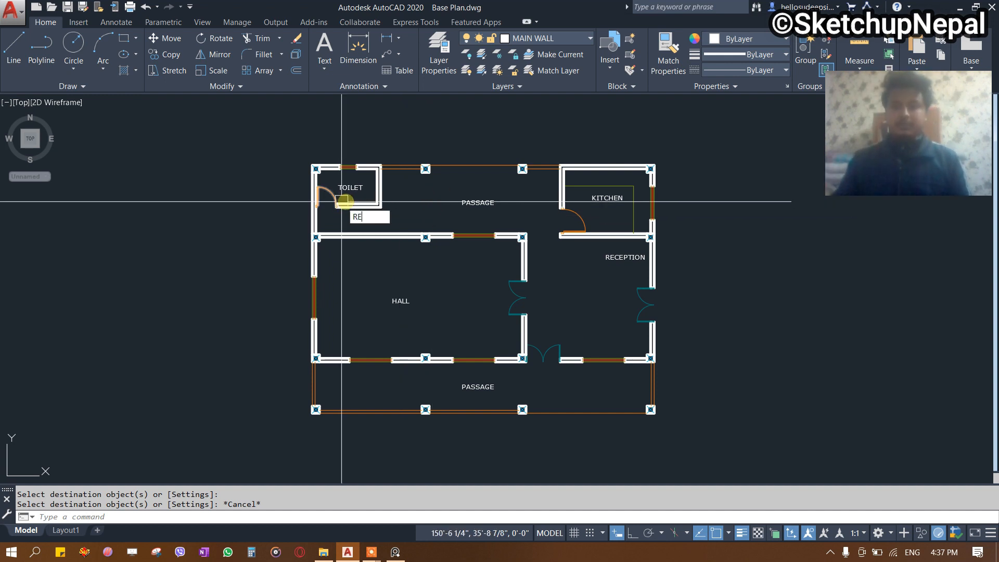
Draw a 40'-0" by 29'-0" rectangle around the plan, from its upper-left to its lower-right outer corner.
type("rec")
key("Return")
scroll(307, 178, "up", 6)
left_click(326, 122)
scroll(190, 153, "down", 6)
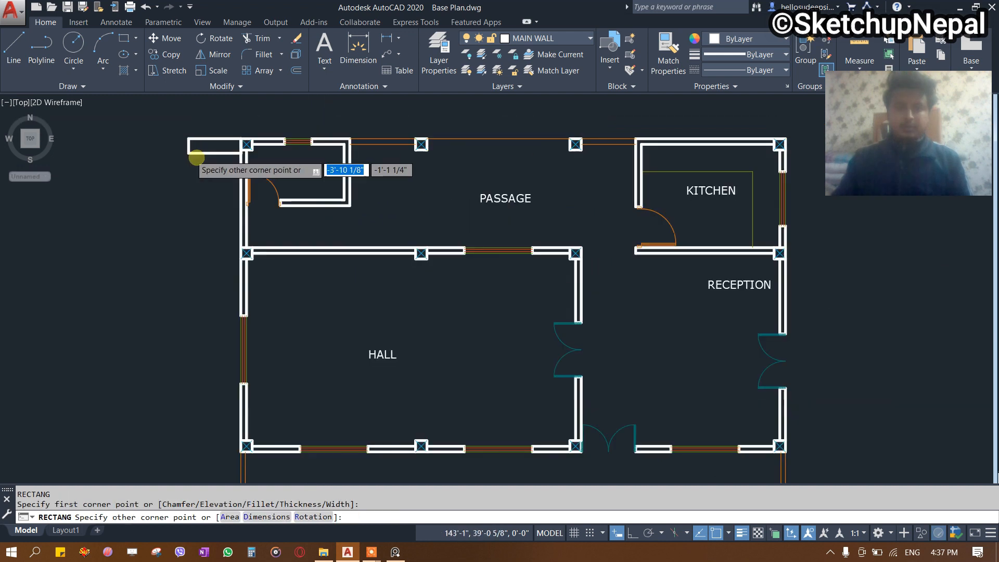
scroll(526, 397, "up", 6)
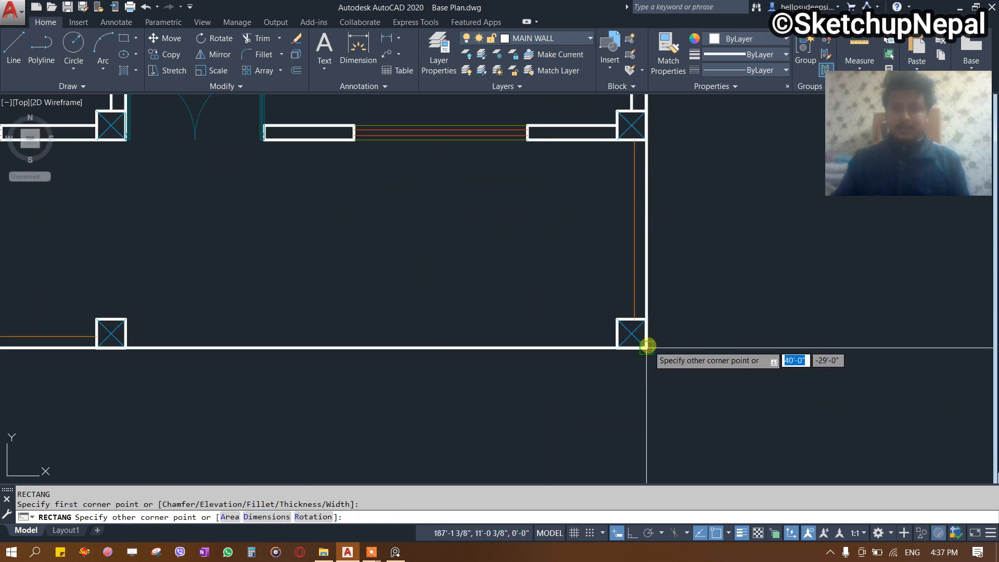
key("Escape")
scroll(565, 351, "down", 6)
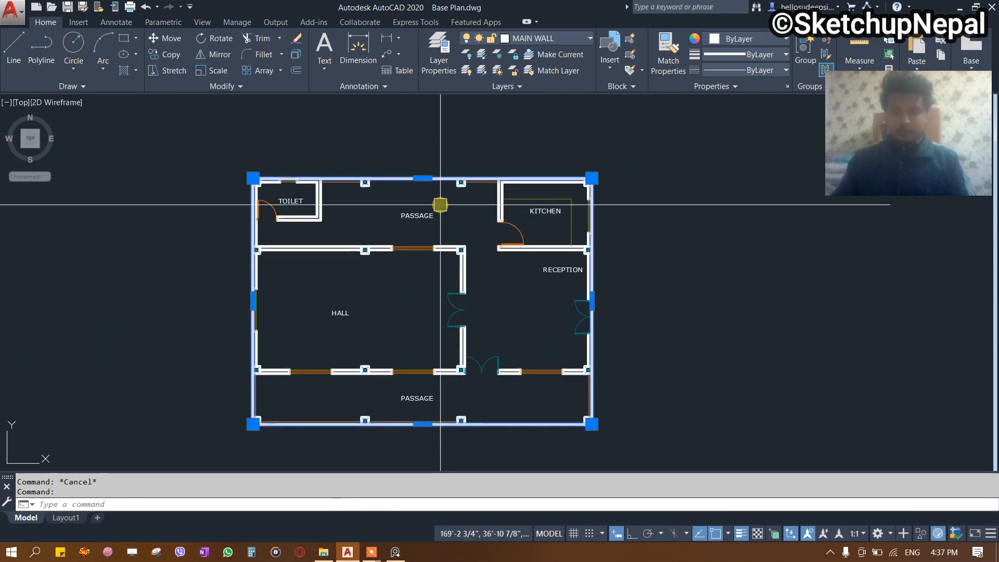
key("Return")
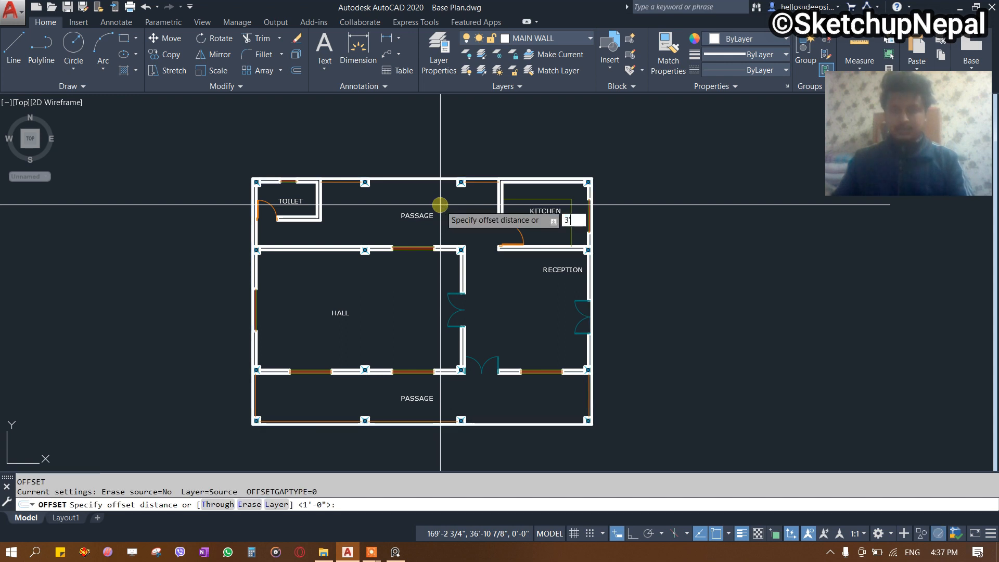
key("Return")
key("Escape")
Offset the plan's outline rectangle outward by 2'9" and erase the original rectangle.
left_click(405, 175)
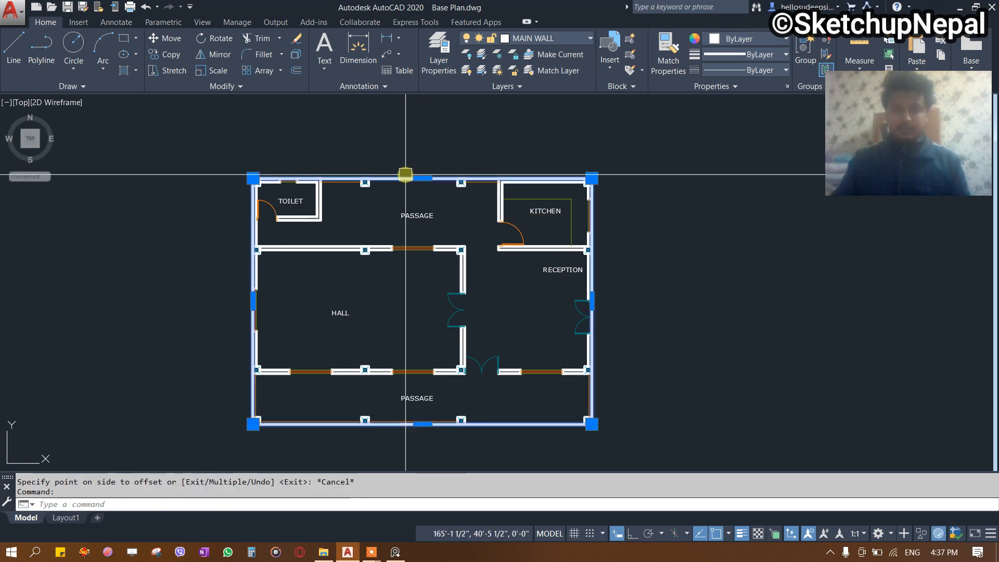
key("Return")
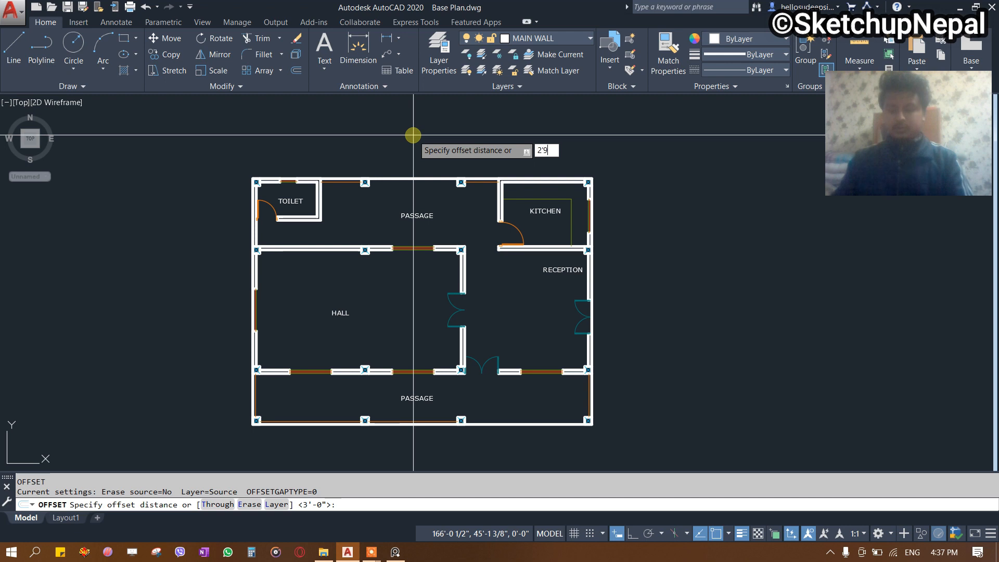
key("Return")
left_click(426, 112)
key("Escape")
left_click(408, 173)
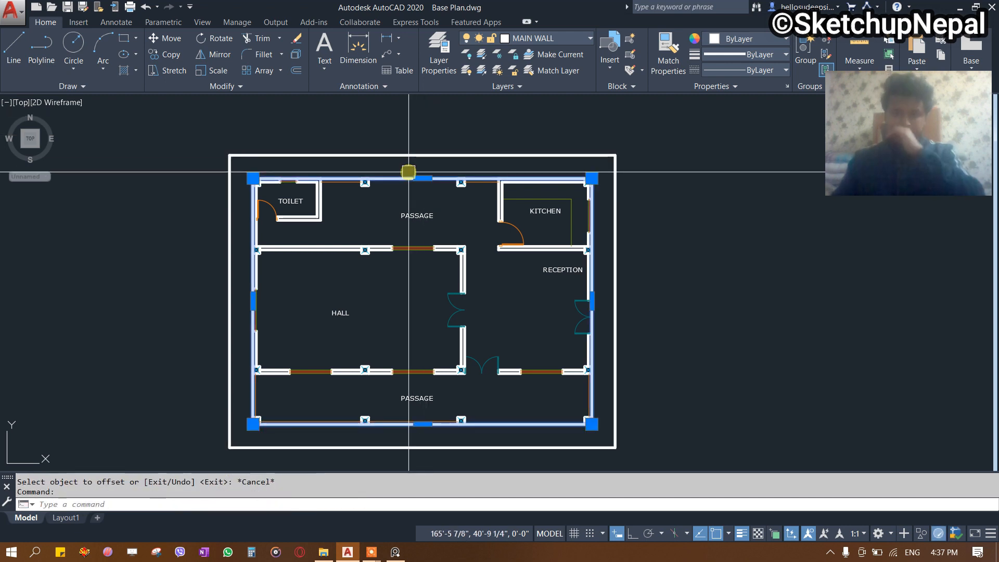
key("Delete")
scroll(376, 167, "down", 2)
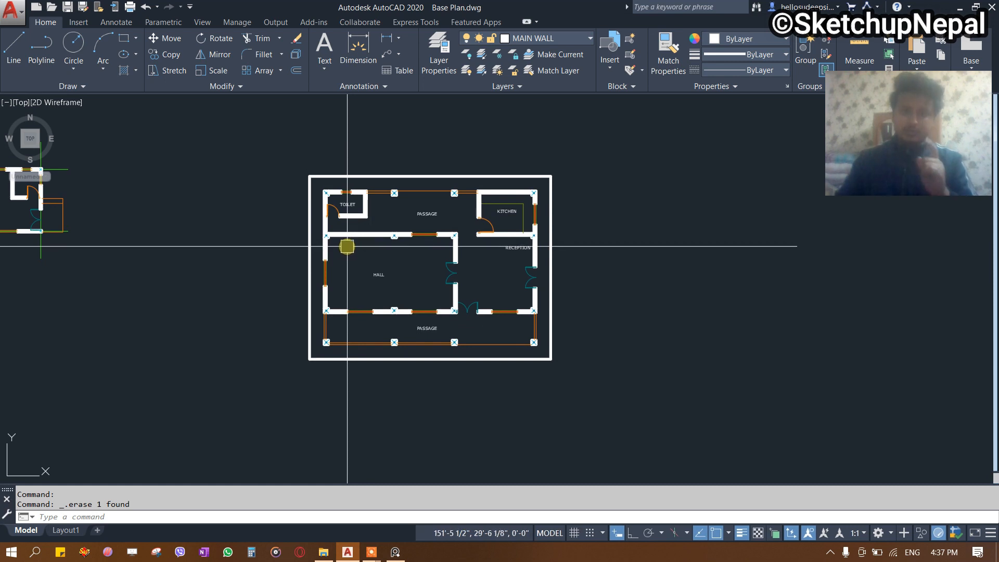
Move the offset outline rectangle around the floor plan to the Defpoints layer.
scroll(333, 180, "up", 2)
left_click(363, 178)
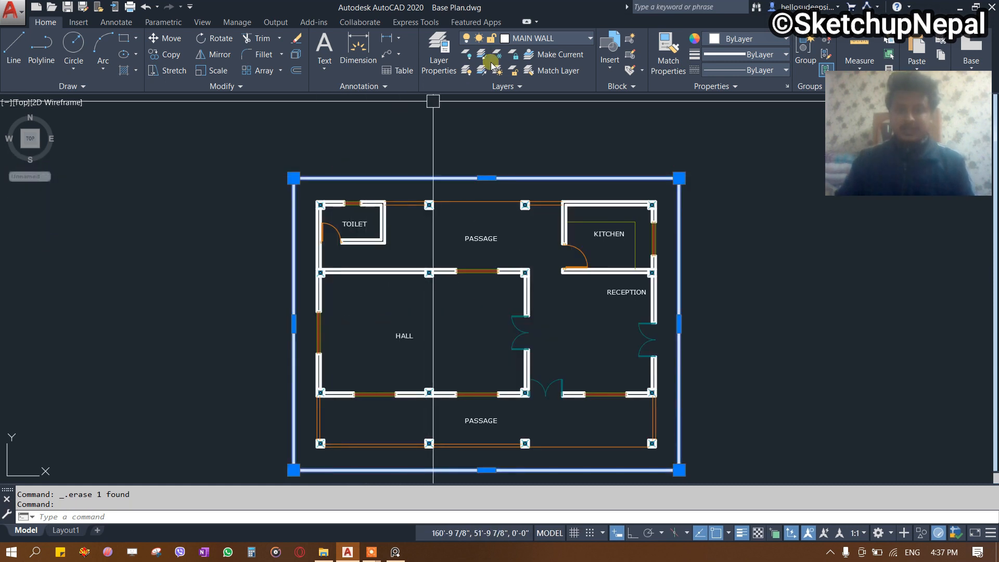
left_click(536, 40)
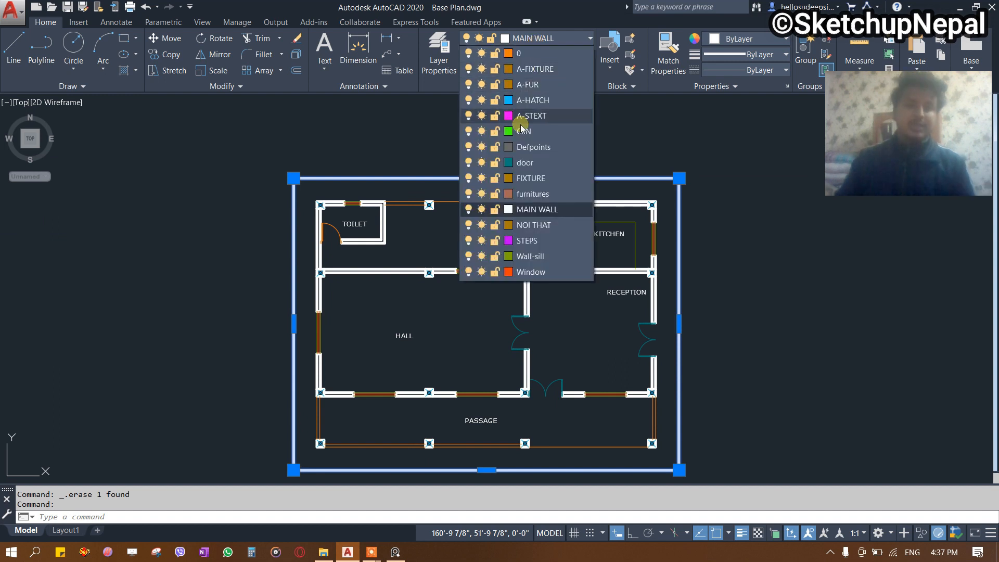
left_click(538, 147)
key("Escape")
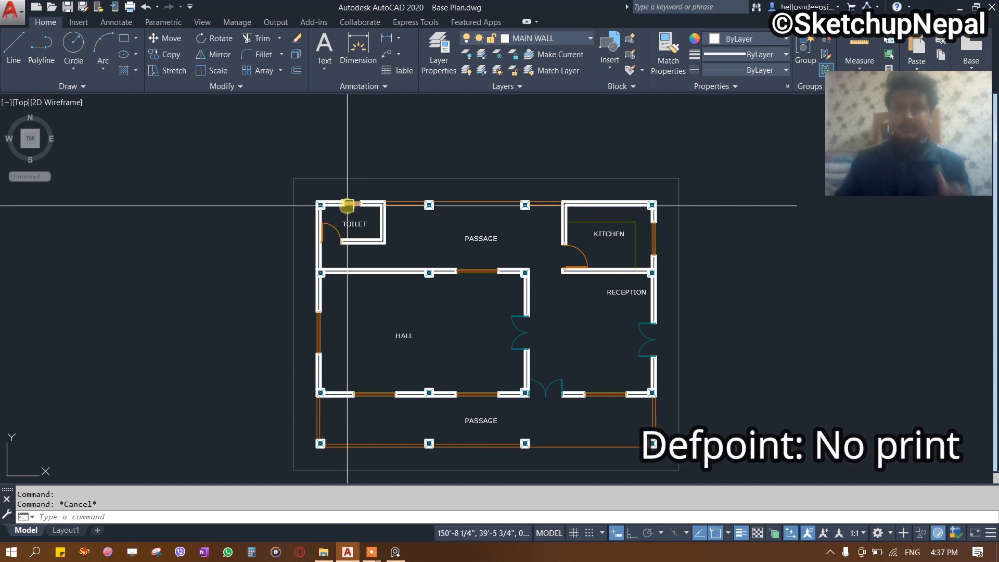
Offset the outline rectangle outward by 1'9", and offset the resulting rectangle outward again by the same distance.
left_click(378, 178)
middle_click_drag(437, 153, 398, 130)
key("Escape")
left_click(499, 190)
type("o")
key("Return")
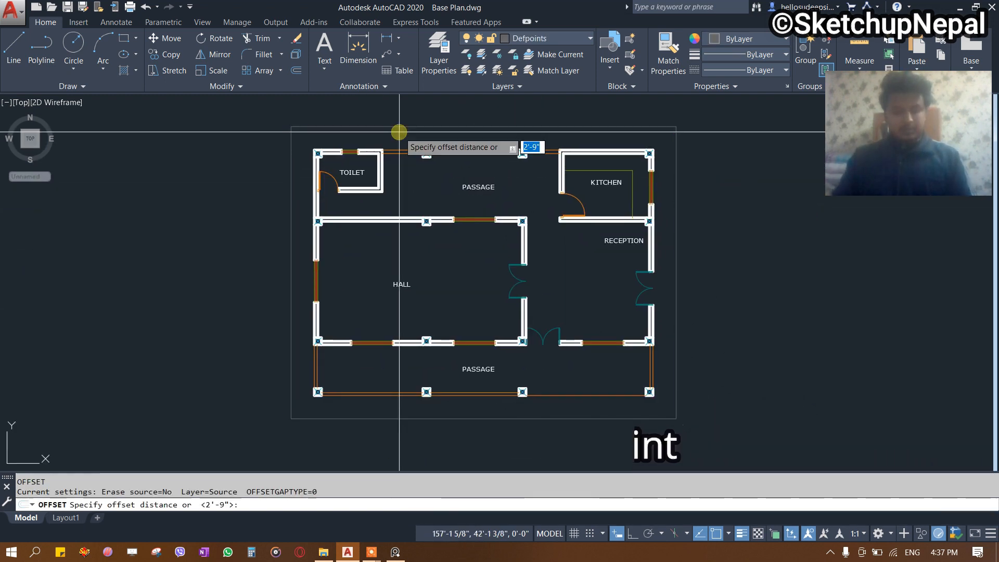
key("Return")
middle_click_drag(438, 113, 441, 180)
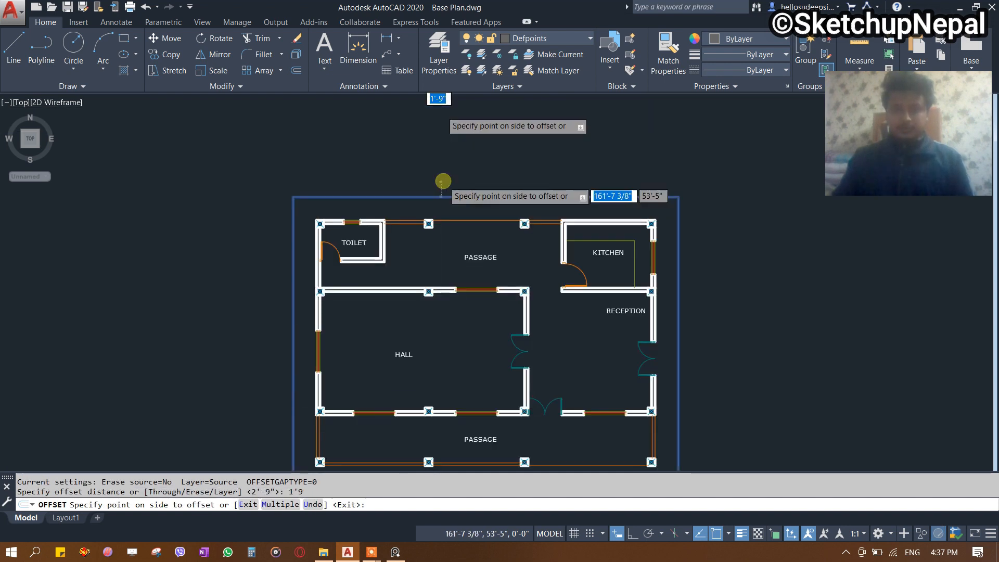
left_click(453, 155)
scroll(420, 200, "up", 2)
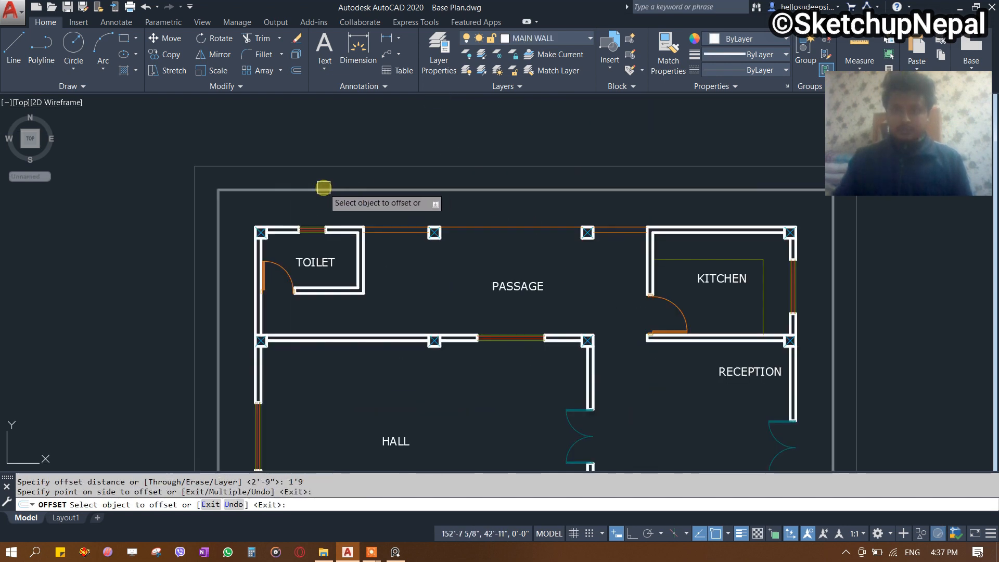
left_click(443, 167)
left_click(437, 139)
middle_click_drag(442, 136, 443, 186)
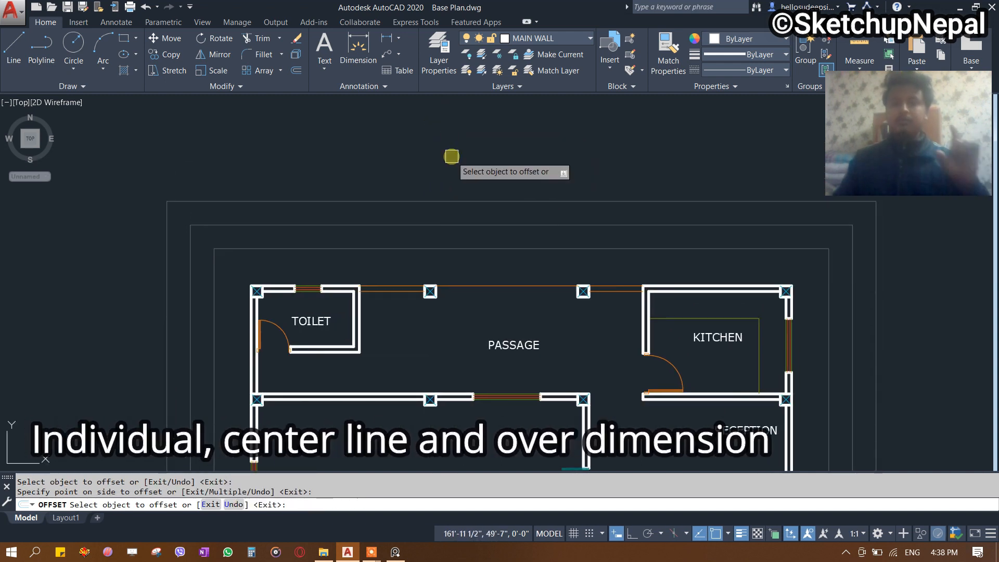
Examine the sample floor plan's surrounding rectangles, dimension rows and centre lines as a guide for the new plan.
scroll(487, 158, "down", 3)
middle_click_drag(339, 263, 663, 288)
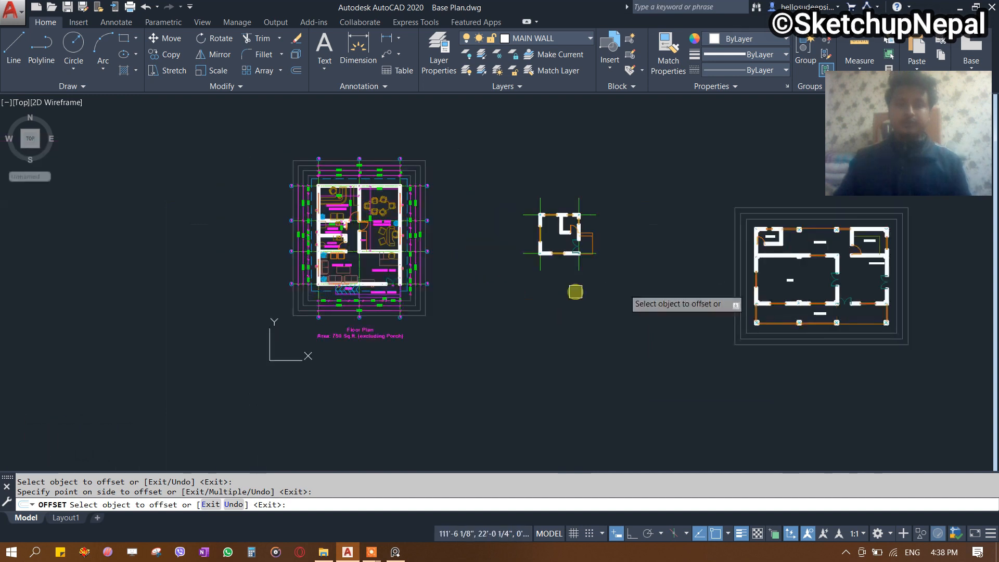
scroll(319, 308, "up", 4)
scroll(530, 290, "down", 2)
middle_click_drag(393, 267, 390, 393)
middle_click_drag(648, 325, 184, 324)
middle_click_drag(675, 410, 660, 455)
middle_click_drag(686, 337, 120, 352)
middle_click_drag(660, 318, 480, 238)
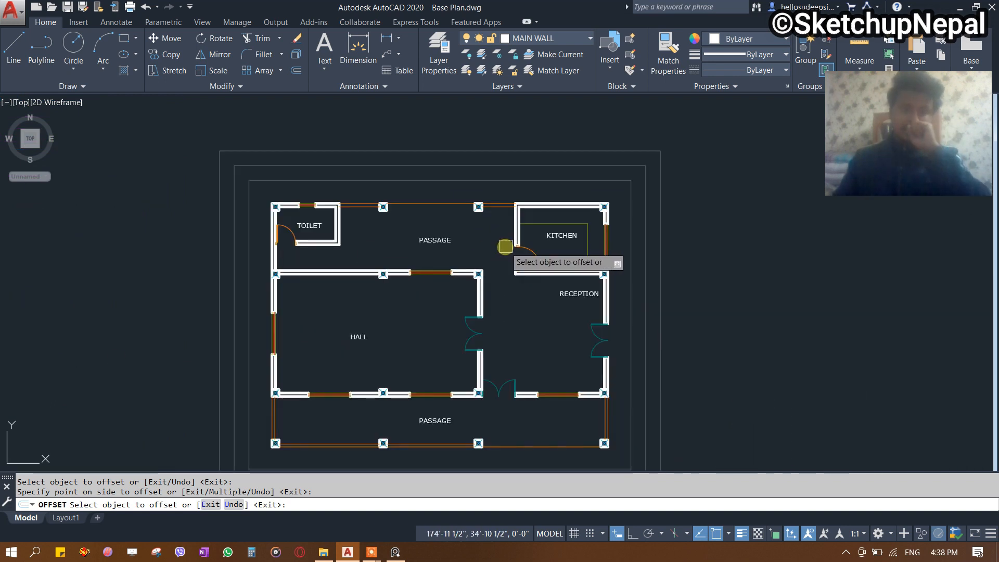
Offset the outermost rectangle outward by 1'9" once more and end the Offset command.
left_click(470, 151)
left_click(469, 115)
key("Escape")
middle_click_drag(366, 382, 449, 315)
key("Escape")
Place a vertical construction line through the centre of the column at the toilet's outer corner.
middle_click_drag(440, 228, 463, 278)
type("Xl")
key("Return")
type("v")
key("Return")
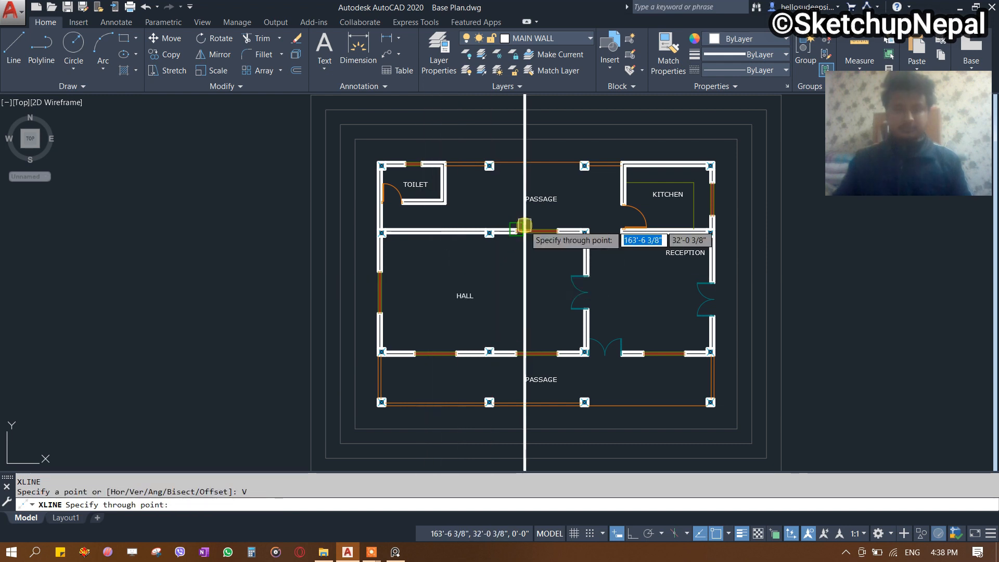
scroll(362, 179, "up", 2)
scroll(362, 180, "up", 7)
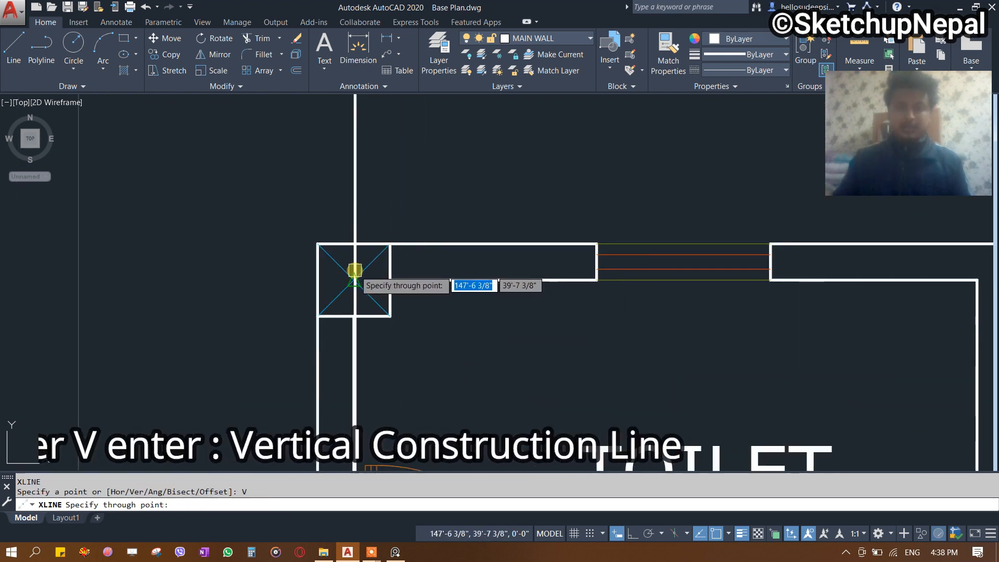
scroll(353, 277, "down", 5)
left_click(336, 281)
key("Escape")
Put the vertical construction line on the CEN layer and compare it with the centre lines of the neighbouring plans.
left_click(339, 275)
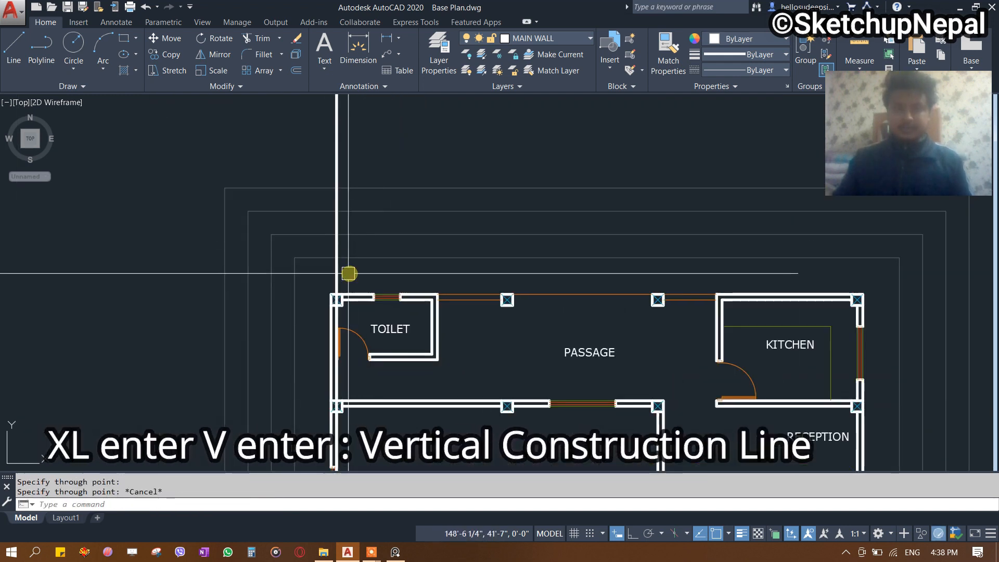
left_click(543, 38)
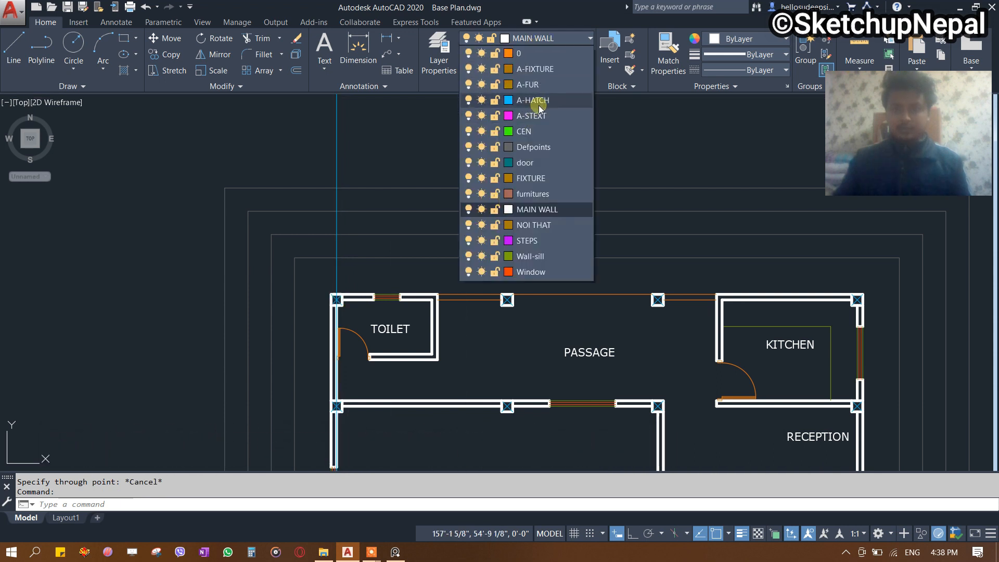
key("Escape")
scroll(403, 194, "down", 6)
mouse_move(526, 228)
middle_mouse_down()
mouse_move(557, 325)
mouse_move(674, 196)
middle_mouse_up()
scroll(113, 251, "up", 2)
scroll(233, 233, "up", 6)
scroll(178, 267, "down", 6)
middle_click_drag(850, 271, 531, 261)
scroll(428, 394, "down", 4)
scroll(416, 225, "up", 6)
scroll(404, 409, "down", 5)
Check the vertical construction line's properties and the drawing's global linetype scale.
left_click(440, 99)
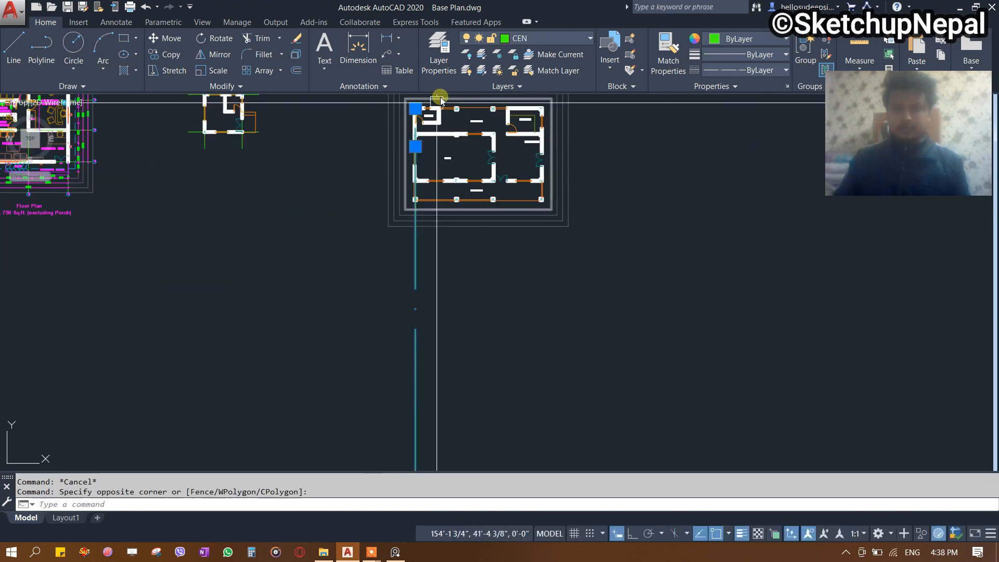
scroll(476, 264, "up", 4)
middle_click_drag(439, 216, 423, 263)
key("ctrl+1")
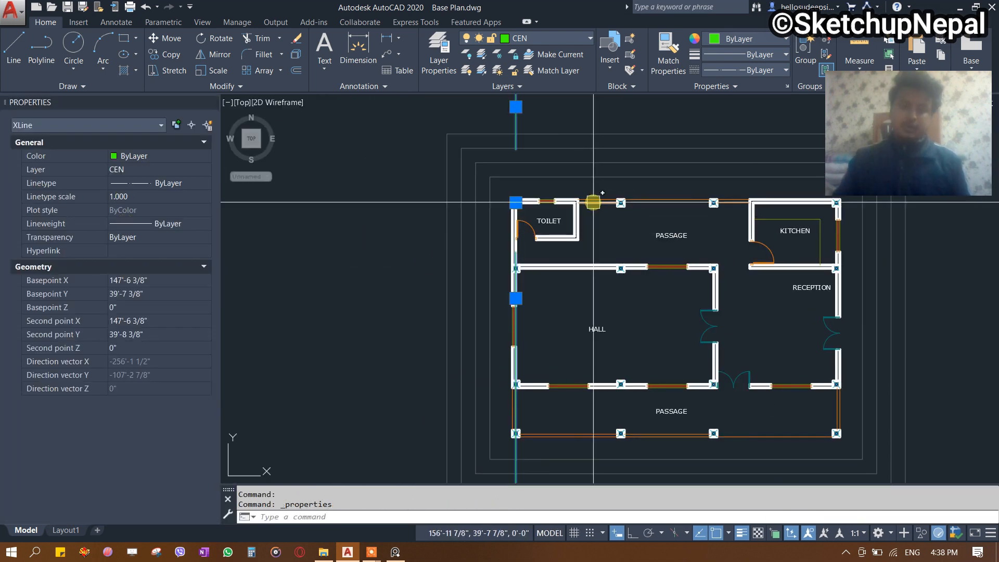
key("Return")
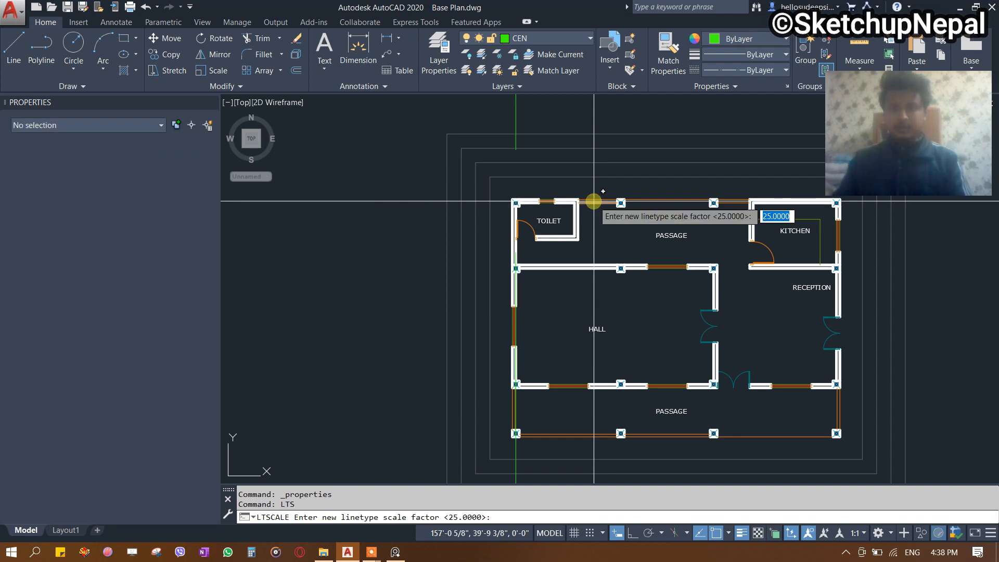
key("Escape")
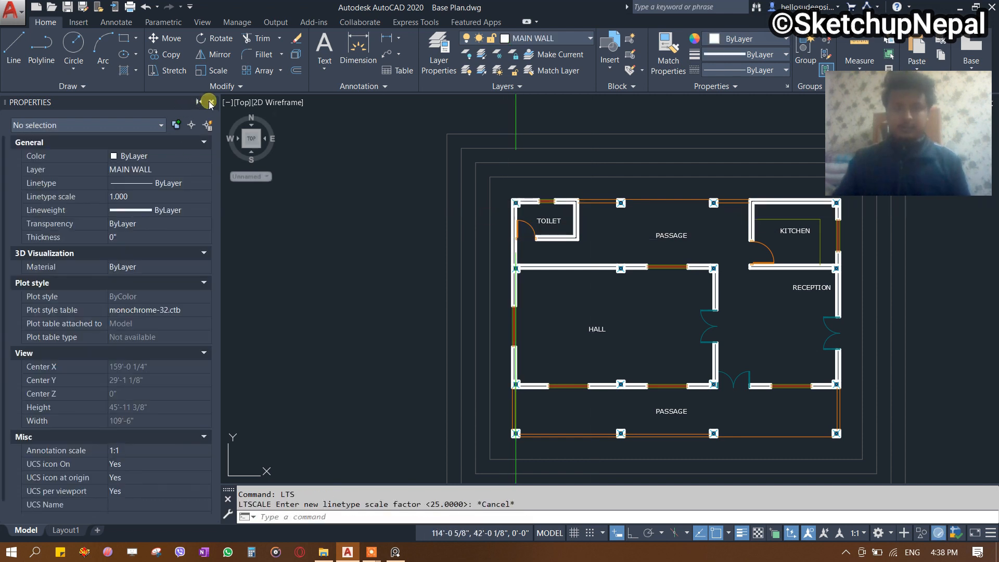
left_click(209, 102)
Move the vertical construction line to the A-HATCH layer.
left_click(400, 111)
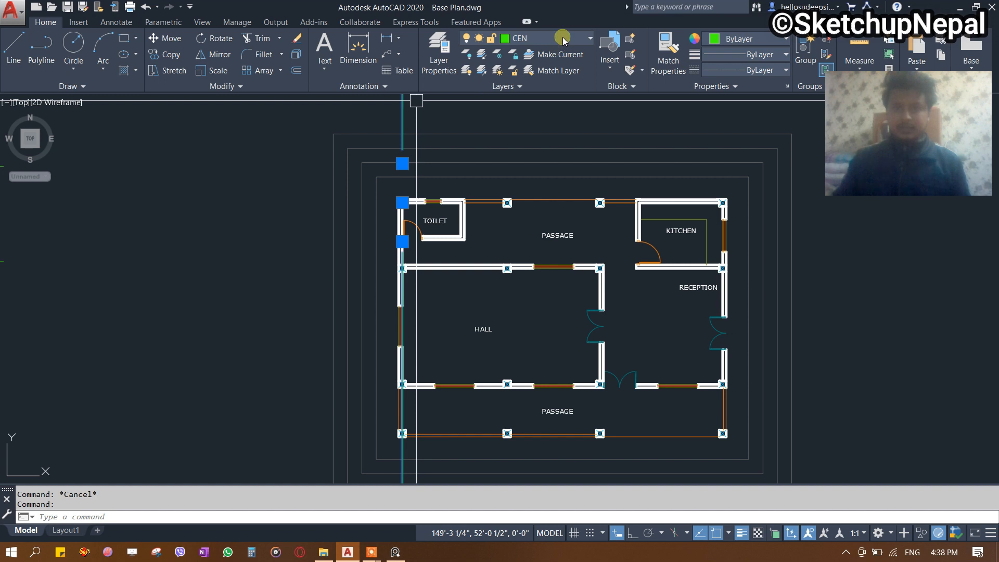
left_click(540, 38)
left_click(538, 101)
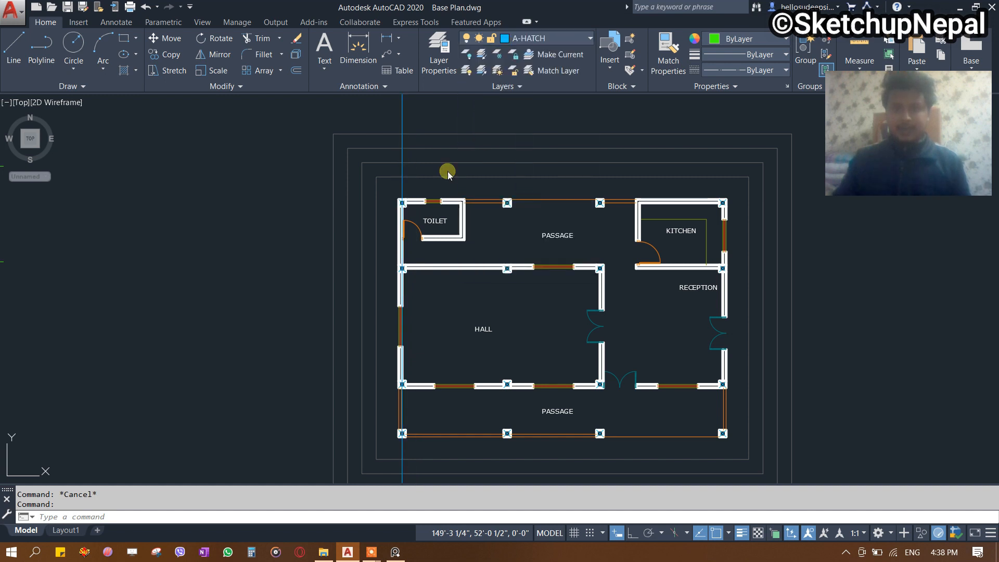
middle_click_drag(448, 171, 427, 250)
key("Escape")
Copy the vertical construction line from the toilet corner column's centre to the centres of the other three columns along the upper wall.
left_click(416, 174)
left_click(346, 165)
type("CO")
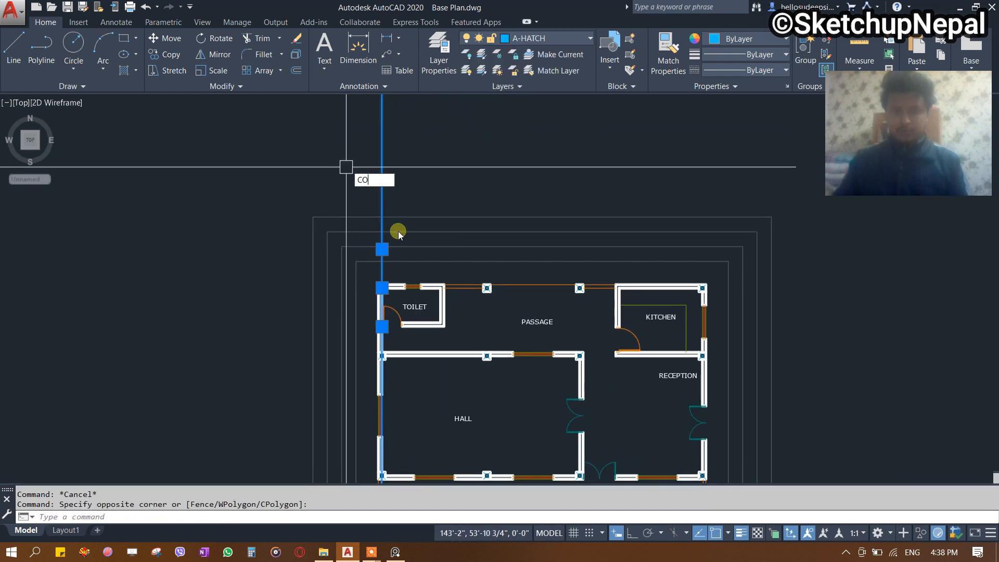
key("Return")
scroll(384, 290, "up", 8)
left_click(477, 205)
scroll(424, 262, "down", 5)
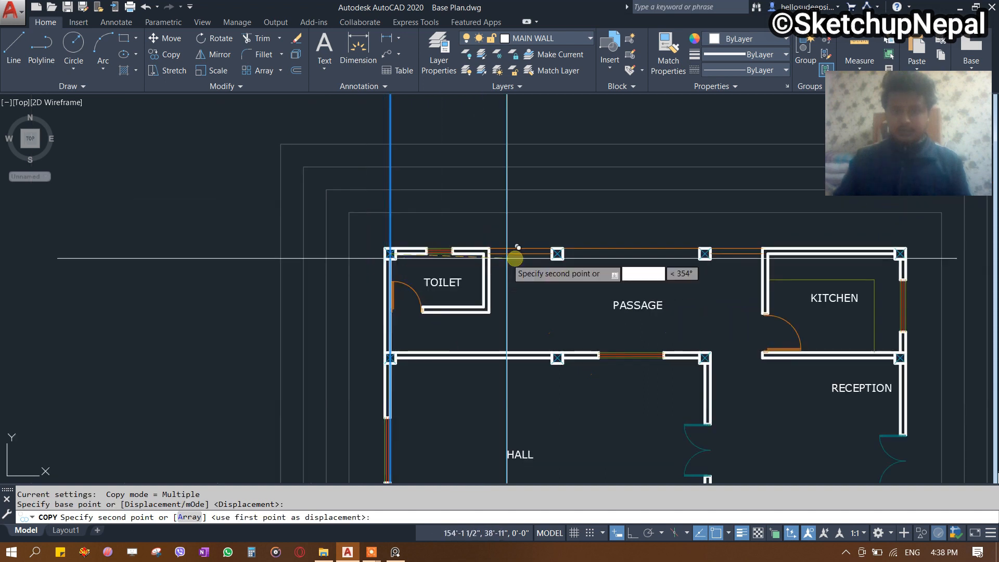
scroll(584, 241, "up", 5)
scroll(582, 312, "down", 5)
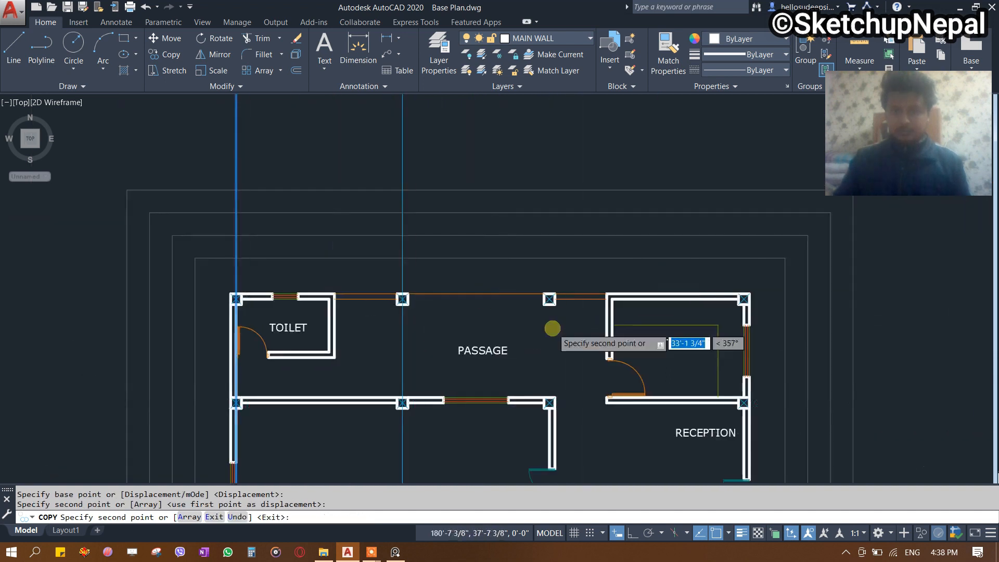
scroll(555, 283, "up", 5)
left_click(556, 283)
middle_click_drag(731, 347, 402, 347)
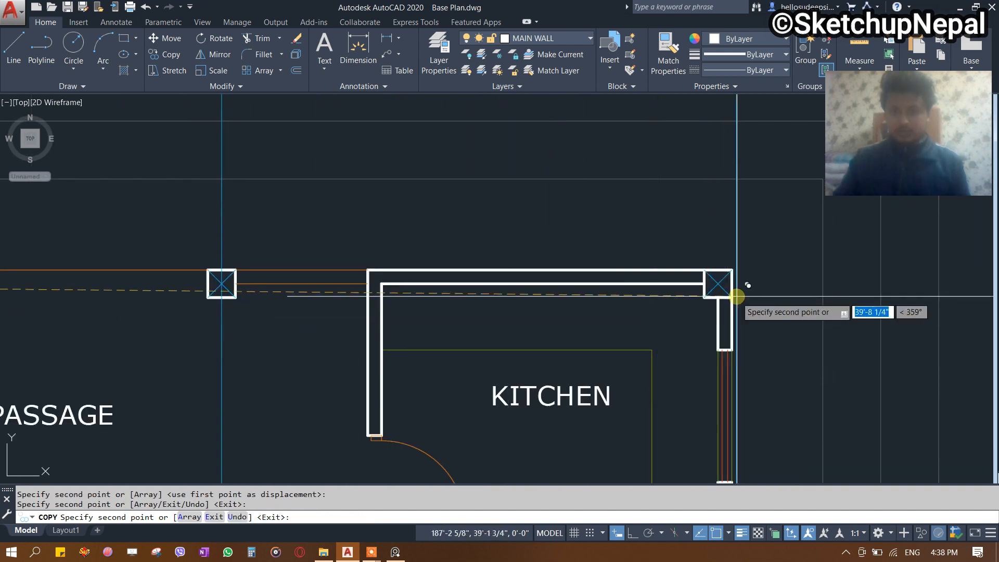
scroll(457, 290, "down", 7)
key("Escape")
scroll(475, 214, "down", 3)
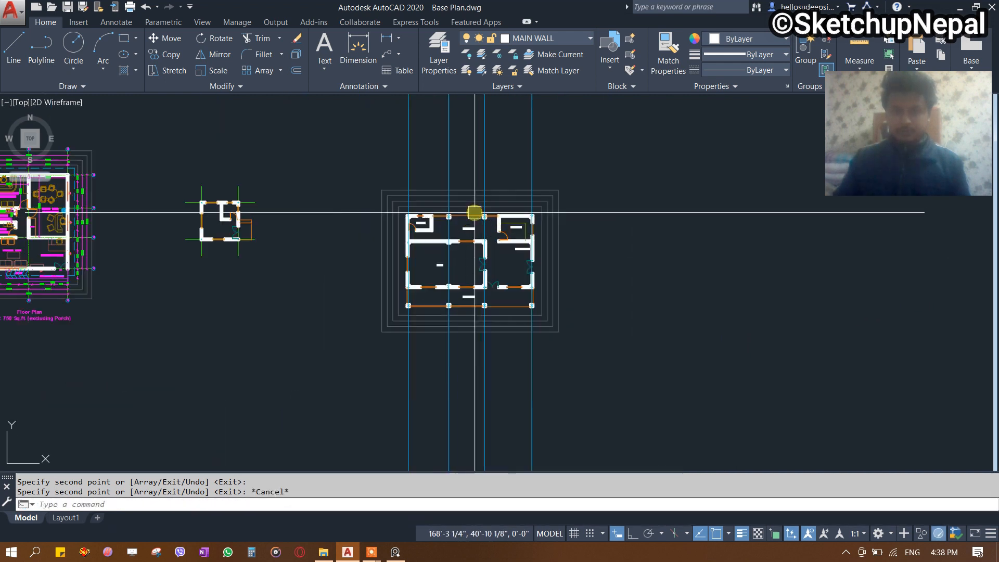
Place a horizontal construction line through the centre of the column at the kitchen's upper outer corner.
scroll(474, 213, "up", 2)
type("xl")
key("Return")
type("h")
key("Return")
scroll(487, 229, "up", 5)
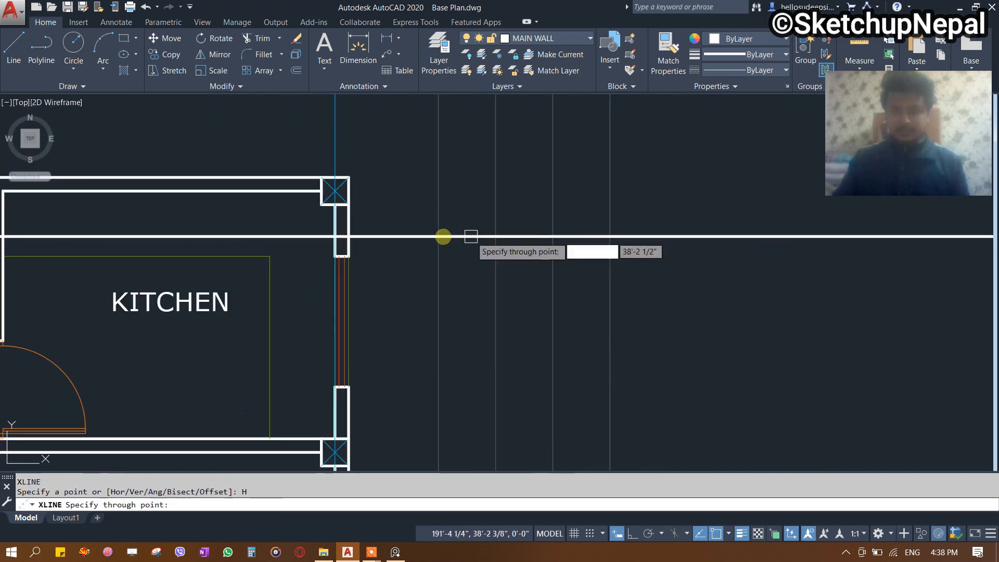
scroll(364, 177, "up", 3)
left_click(383, 168)
key("Escape")
Move the horizontal construction line to the A-HATCH layer.
left_click(544, 216)
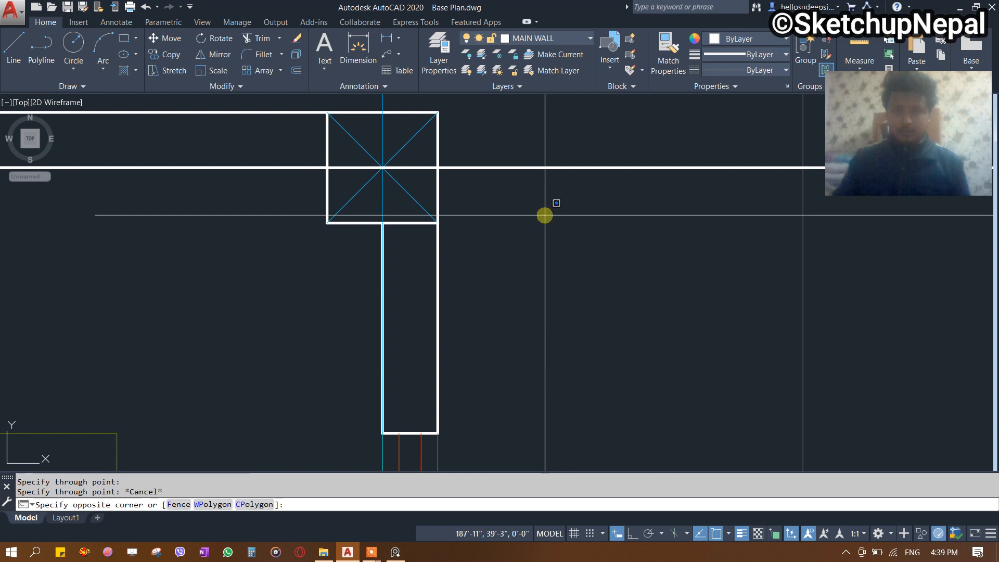
left_click(525, 141)
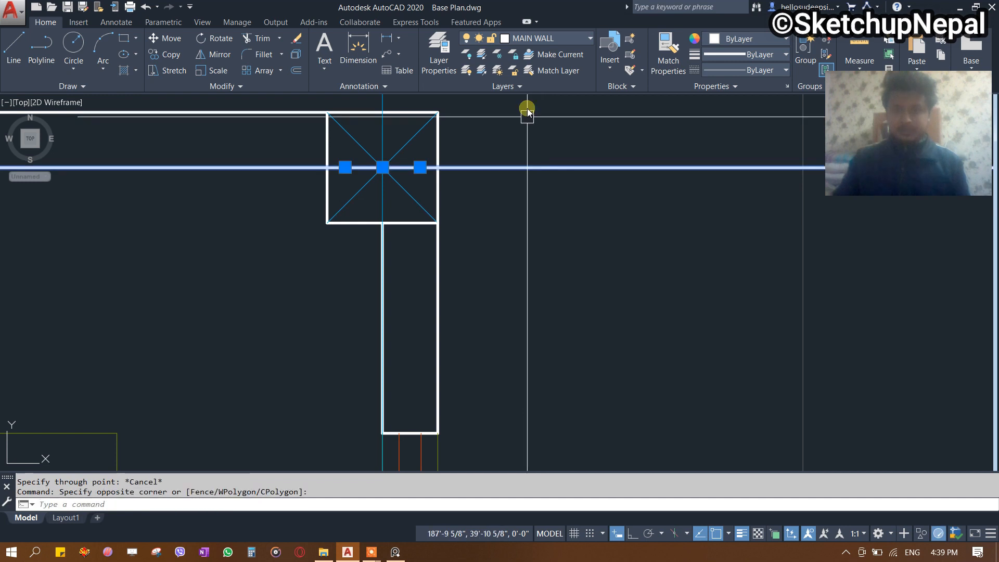
left_click(549, 39)
key("Escape")
scroll(501, 221, "down", 2)
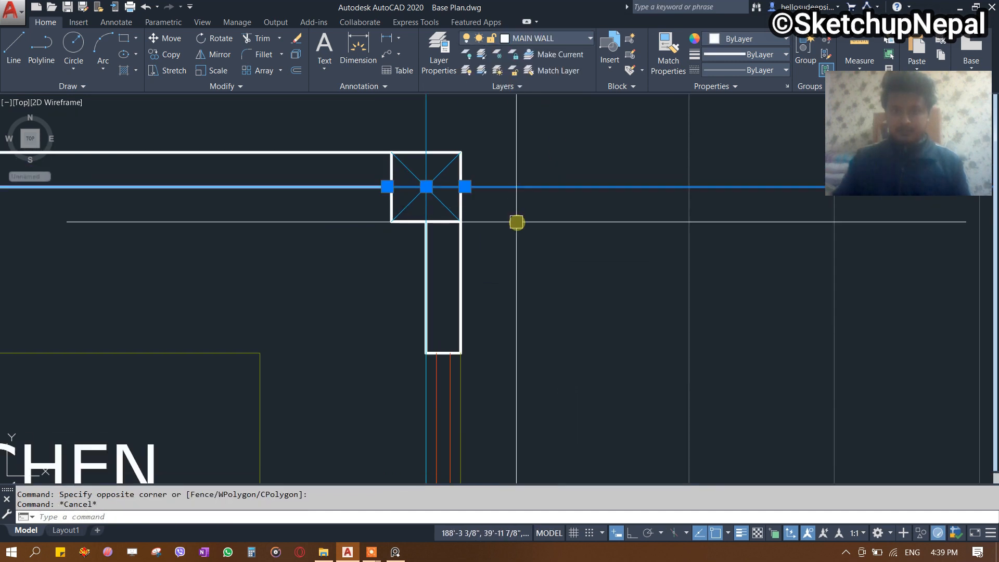
Copy the horizontal construction line from the kitchen corner column's centre to the centres of the three columns below it.
type("o")
key("Return")
left_click(426, 186)
scroll(501, 177, "down", 6)
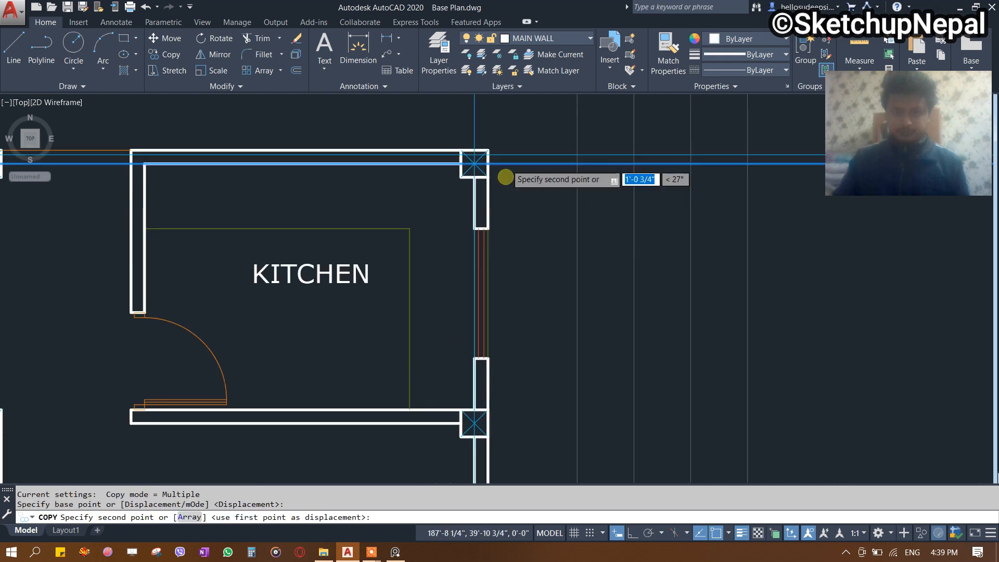
scroll(489, 313, "up", 6)
left_click(477, 270)
scroll(564, 198, "down", 6)
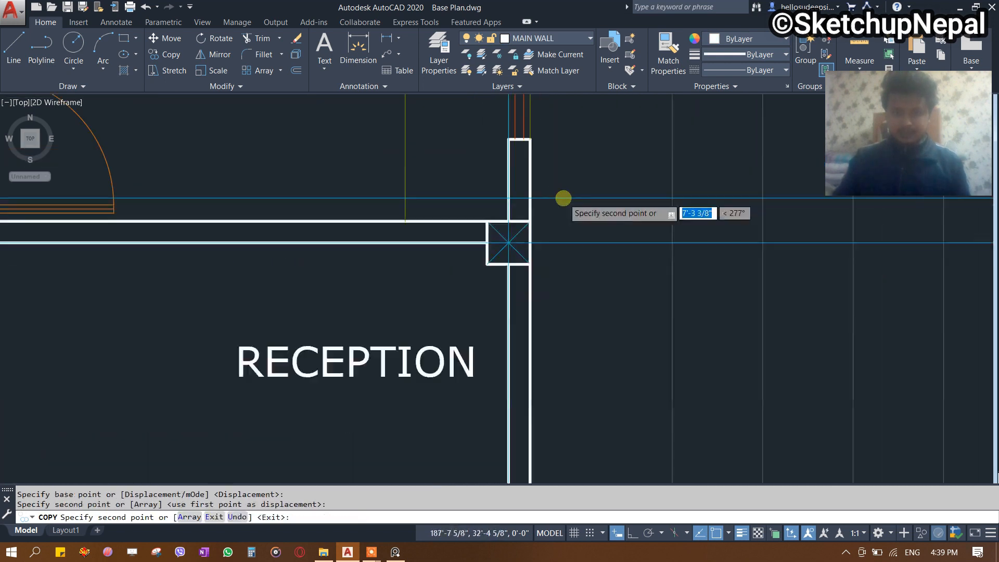
middle_click_drag(512, 420, 522, 223)
scroll(520, 222, "up", 5)
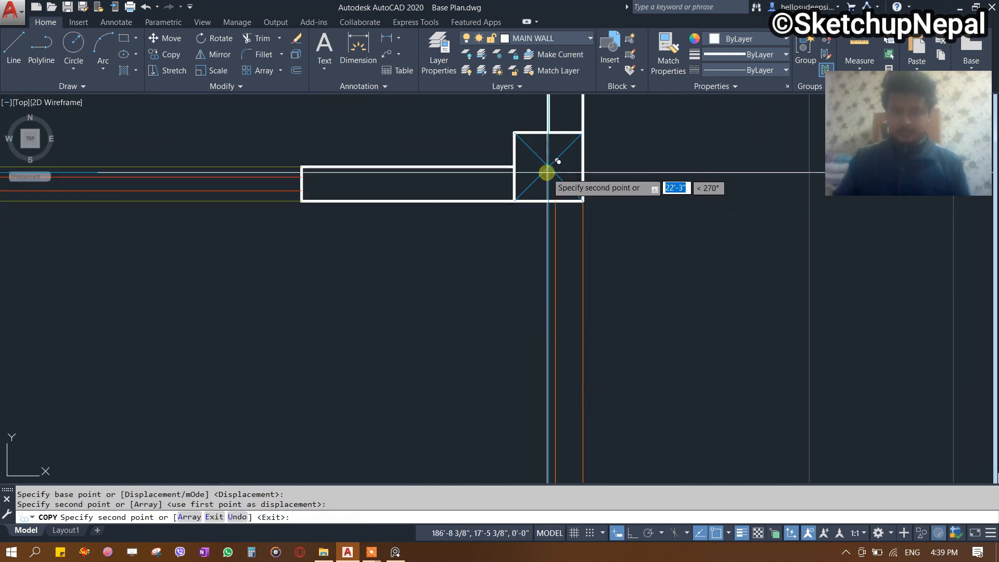
scroll(546, 168, "down", 5)
scroll(544, 279, "up", 5)
left_click(542, 278)
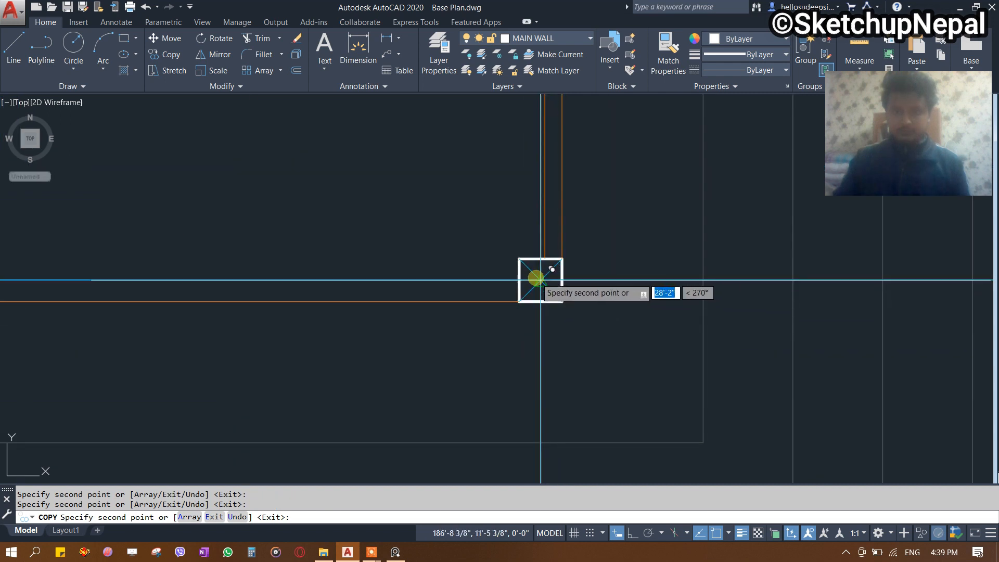
scroll(534, 327, "down", 6)
scroll(546, 234, "up", 3)
key("Escape")
Trim the vertical and horizontal column lines back to the outermost offset rectangle on all four sides.
type("tr")
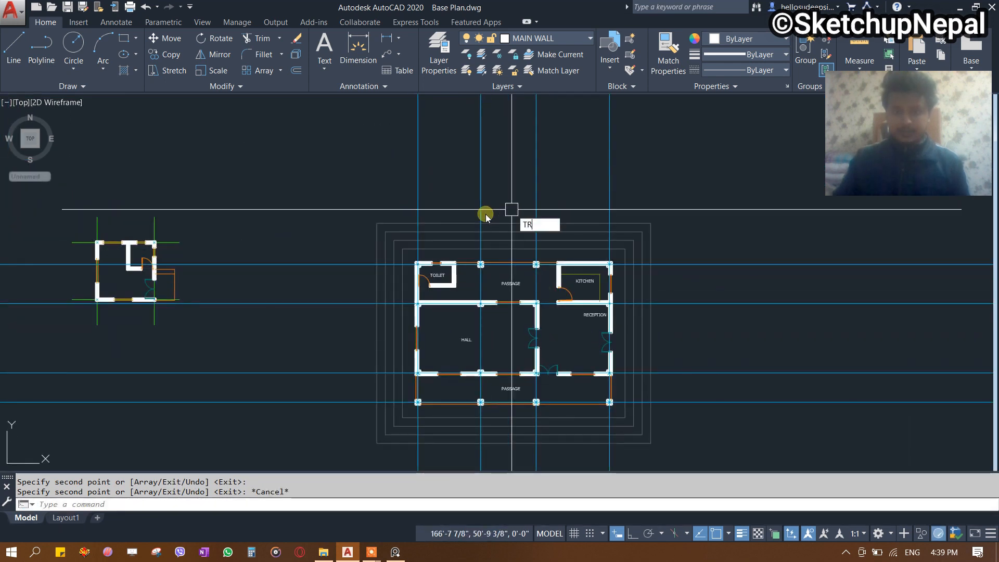
key("Return")
key("Return")
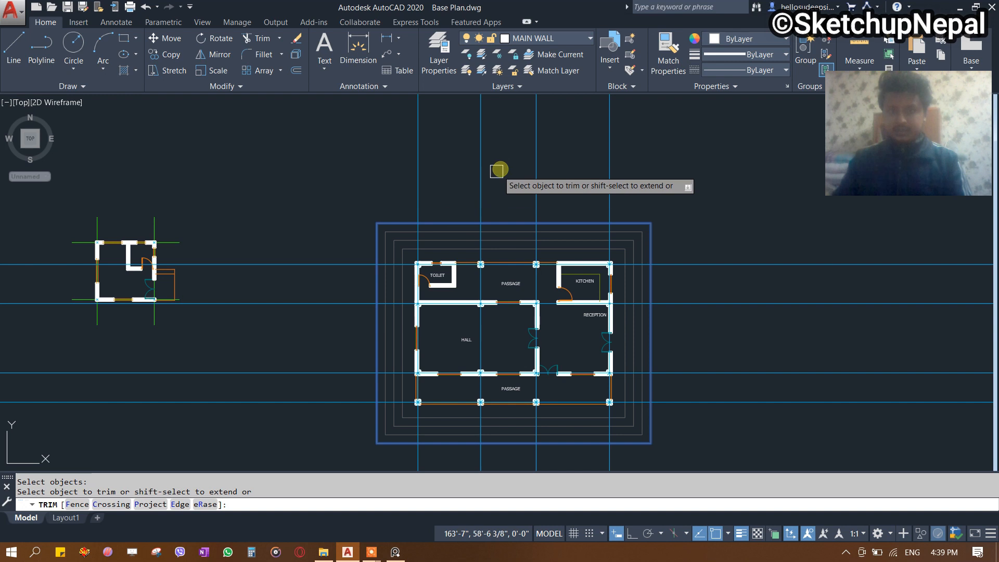
left_click(617, 161)
left_click(299, 207)
left_click(345, 197)
left_click(279, 428)
middle_click_drag(336, 410, 327, 259)
left_click(357, 419)
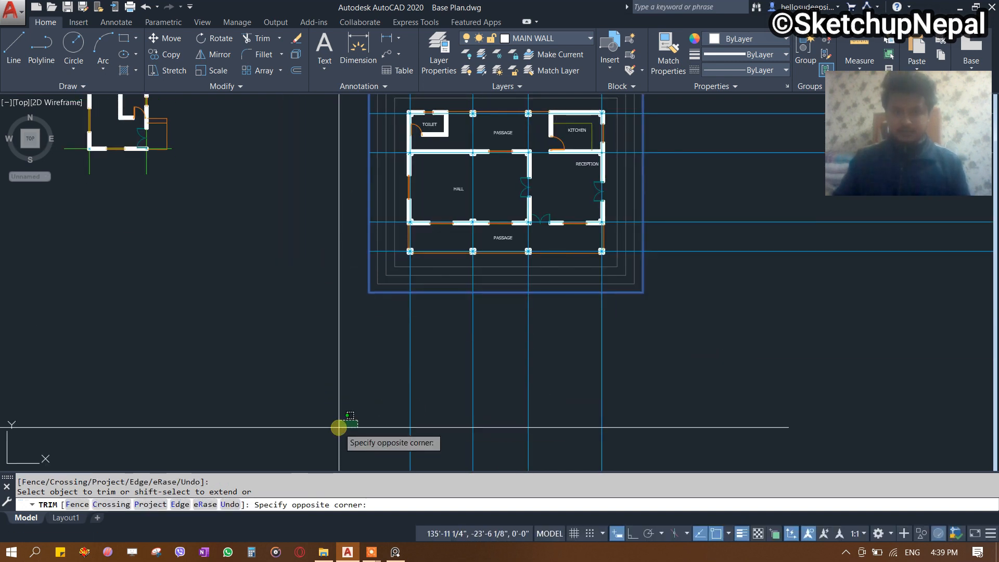
left_click(773, 352)
middle_click_drag(758, 273, 583, 350)
left_click(644, 425)
left_click(575, 122)
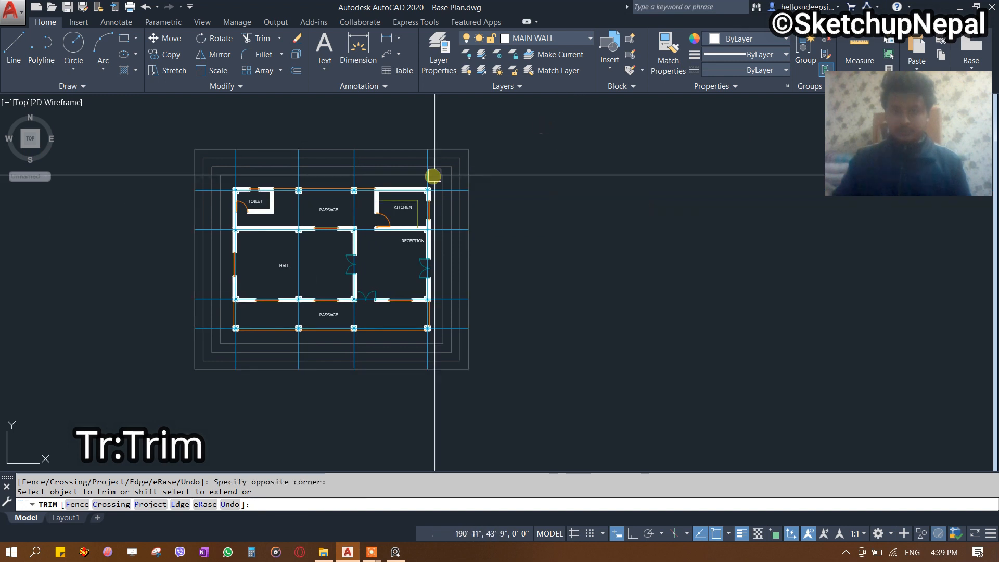
key("Escape")
middle_click_drag(434, 167, 586, 207)
scroll(587, 206, "up", 5)
scroll(106, 190, "down", 5)
middle_click_drag(198, 195, 389, 151)
scroll(403, 173, "up", 2)
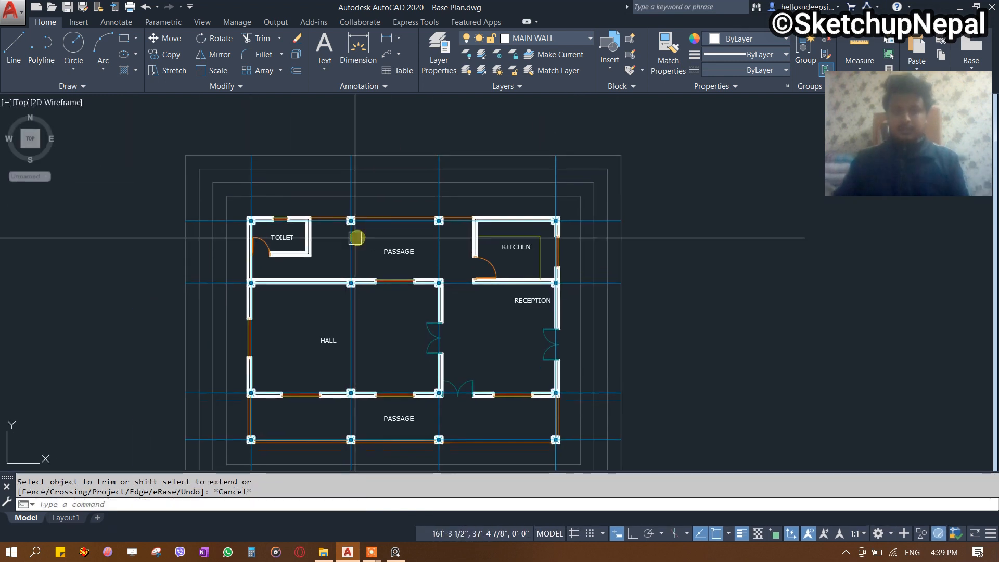
middle_click_drag(371, 222, 456, 160)
middle_click_drag(429, 337, 450, 345)
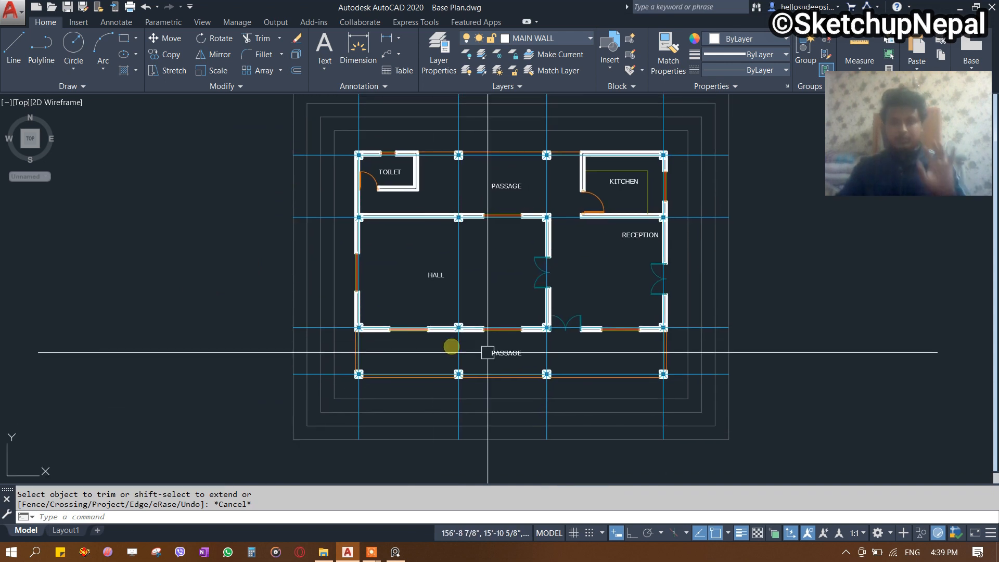
Move the vertical line through the kitchen's outer corner column to the CEN layer.
scroll(517, 186, "up", 4)
left_click(510, 196)
left_click(208, 214)
key("Escape")
left_click(696, 213)
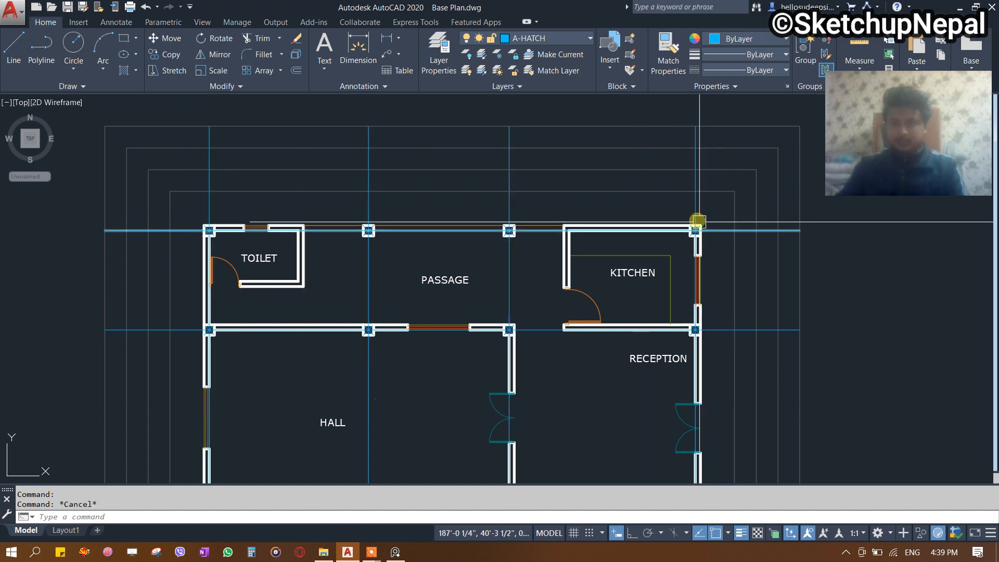
left_click(546, 38)
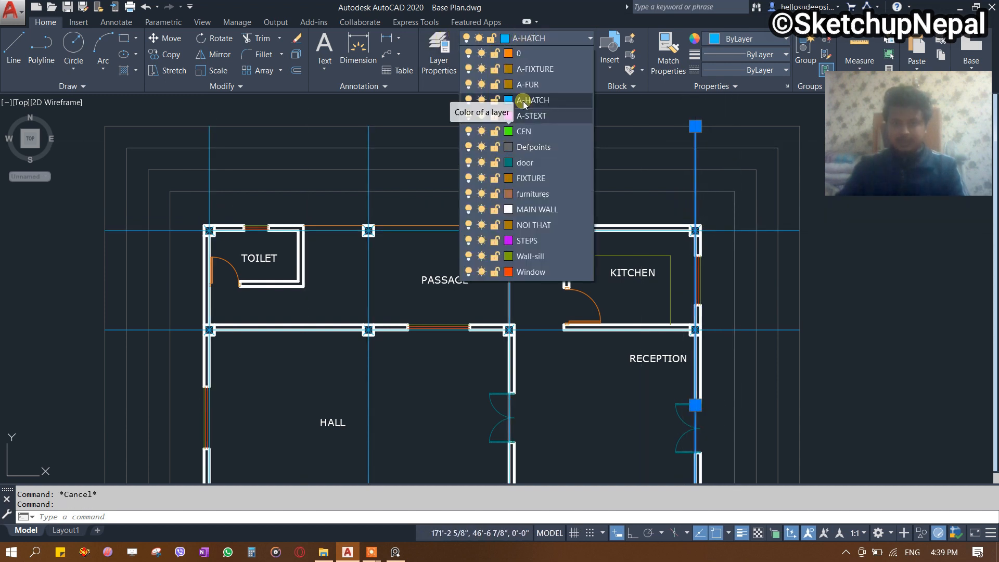
left_click(538, 131)
key("Escape")
Regenerate the whole drawing and check the linetype of the vertical line through the kitchen's outer corner column.
scroll(593, 315, "up", 8)
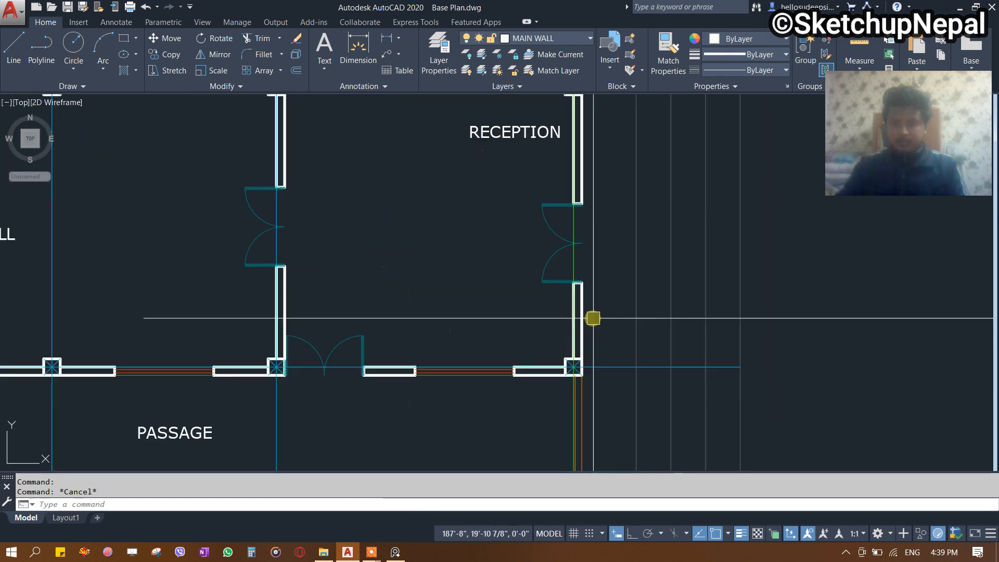
scroll(558, 232, "down", 4)
key("Escape")
scroll(575, 219, "down", 6)
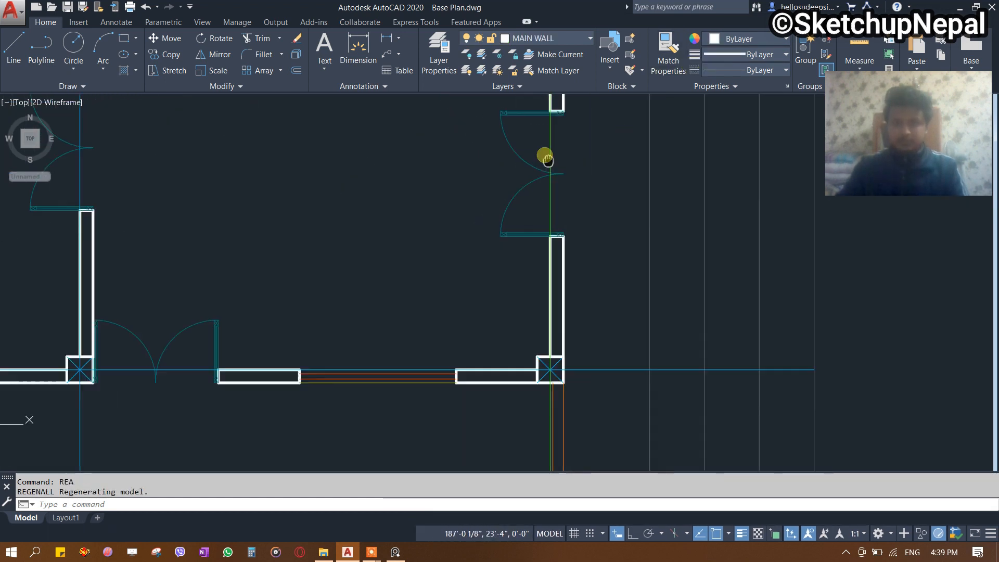
scroll(557, 213, "up", 8)
left_click(524, 234)
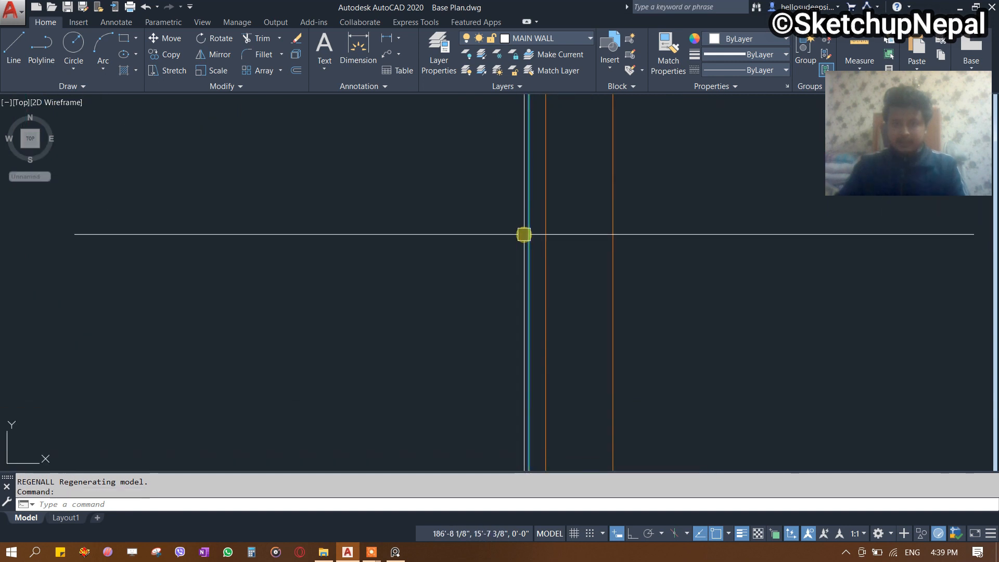
scroll(577, 194, "down", 5)
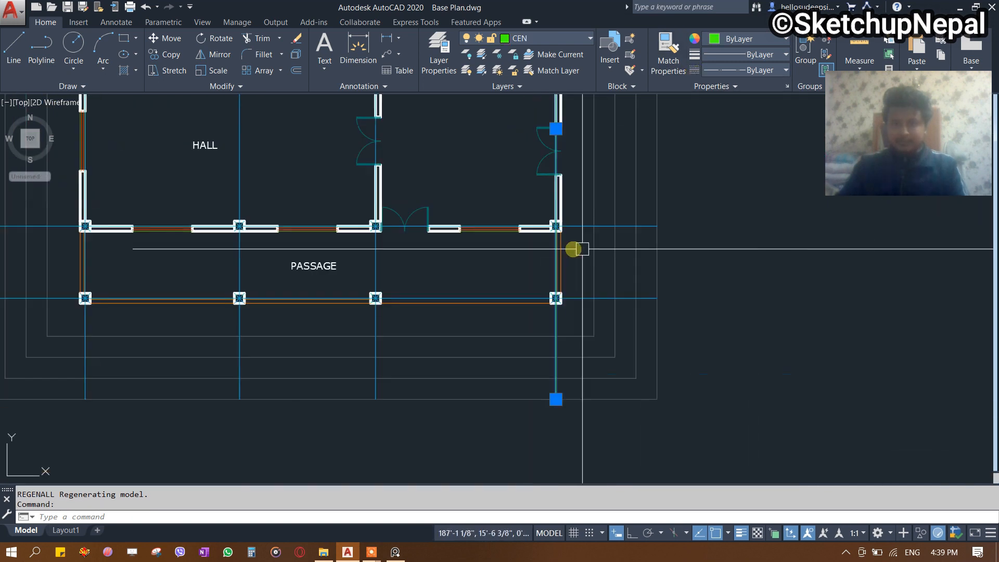
key("Escape")
Match the properties of the vertical CEN line onto the horizontal line through the lowest row of columns.
scroll(557, 359, "up", 4)
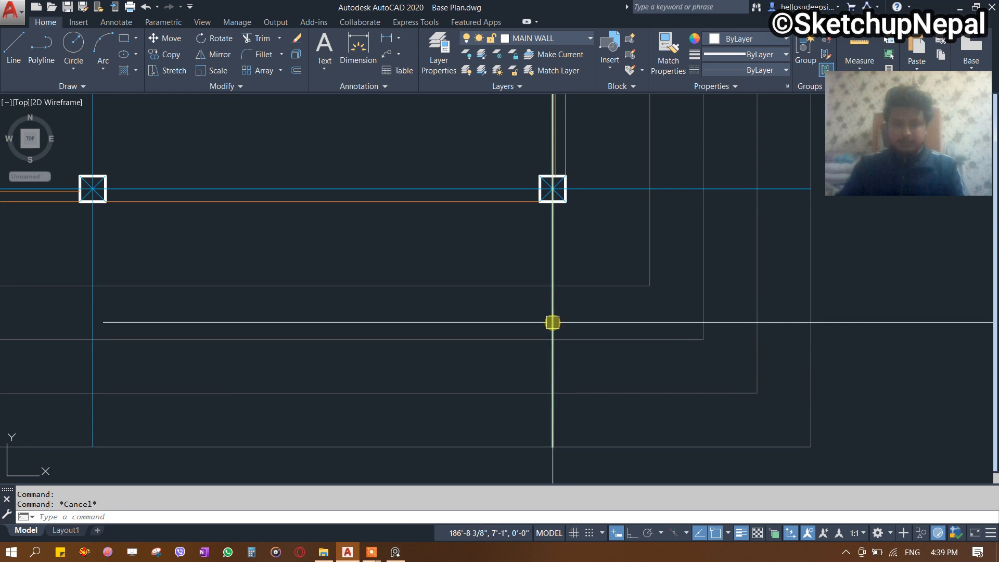
scroll(589, 206, "down", 3)
scroll(395, 217, "up", 6)
key("Escape")
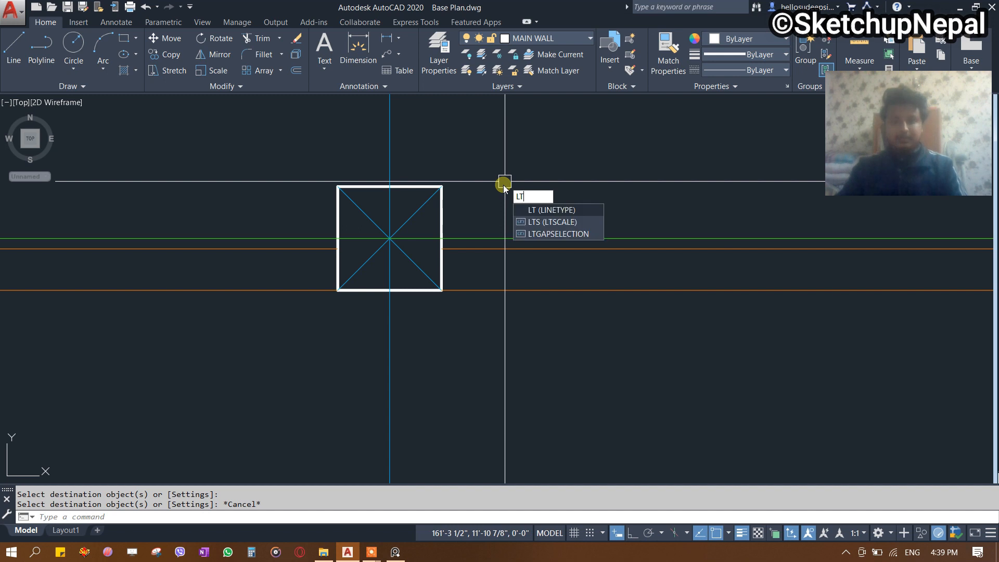
Set the global linetype scale factor to 1.
key("Return")
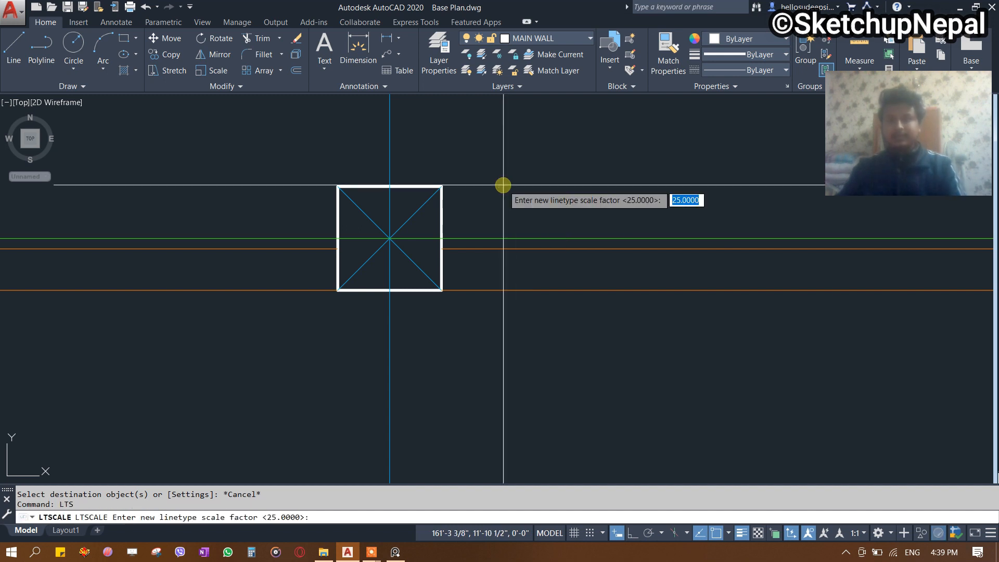
type("1")
key("Return")
scroll(486, 328, "down", 6)
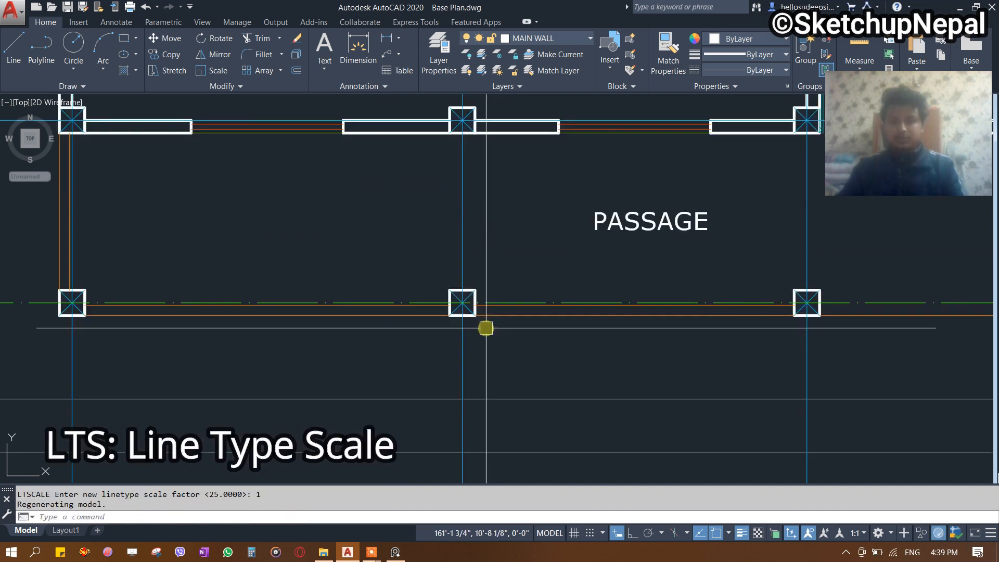
scroll(603, 273, "down", 2)
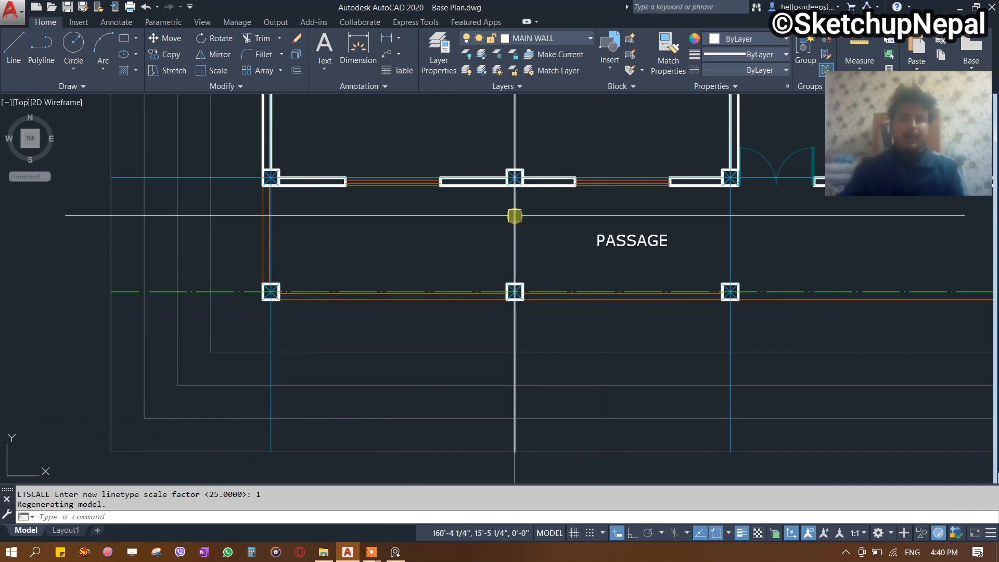
Match the lowest centre line's properties onto the vertical column lines crossing the lower passage and the horizontal line along the hall's lower wall.
scroll(514, 242, "down", 6)
middle_click_drag(209, 196, 250, 308)
scroll(223, 212, "up", 4)
scroll(354, 209, "down", 5)
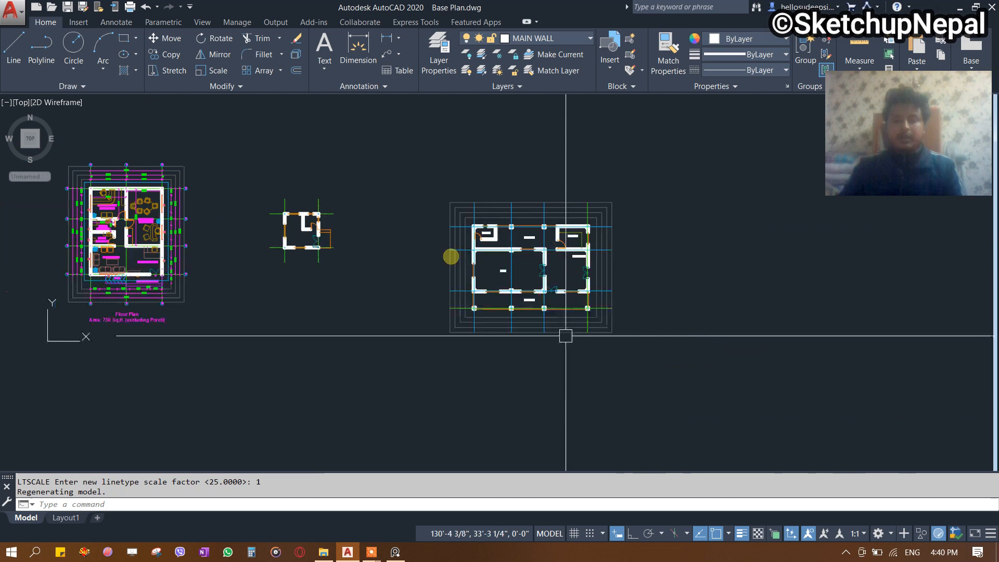
scroll(534, 297, "up", 6)
scroll(494, 356, "up", 4)
left_click(493, 348)
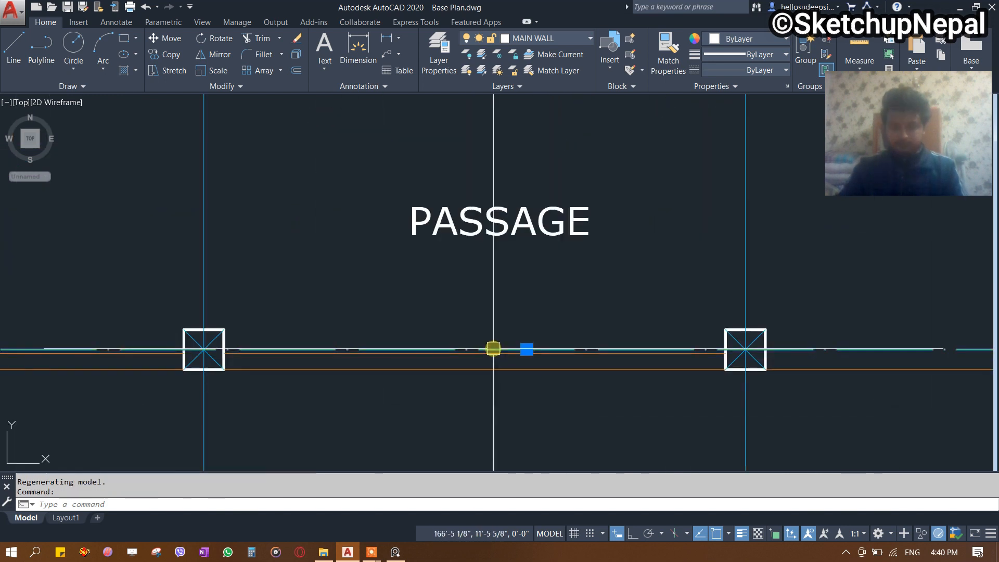
scroll(491, 347, "down", 6)
type("ma")
key("space")
scroll(410, 306, "up", 4)
left_click(441, 307)
left_click(835, 277)
left_click(718, 326)
middle_click_drag(836, 309, 408, 330)
left_click(835, 255)
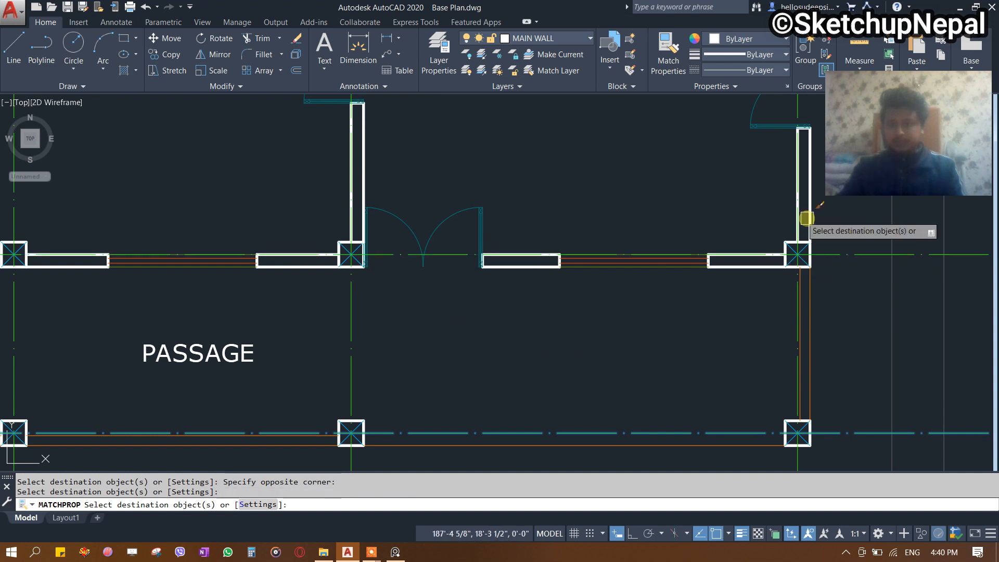
Match the same centre line properties onto the horizontal lines along the hall's and toilet's upper walls and the outer vertical line beside the toilet.
middle_click_drag(747, 215, 643, 391)
middle_click_drag(691, 209, 845, 369)
middle_click_drag(517, 228, 569, 338)
left_click(524, 275)
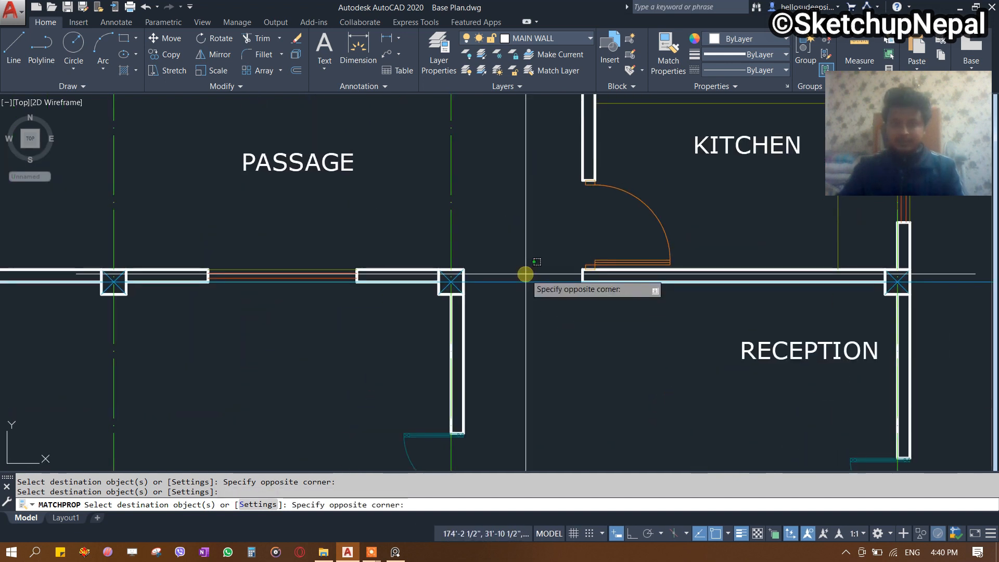
left_click(516, 315)
scroll(553, 359, "down", 3)
scroll(195, 243, "up", 3)
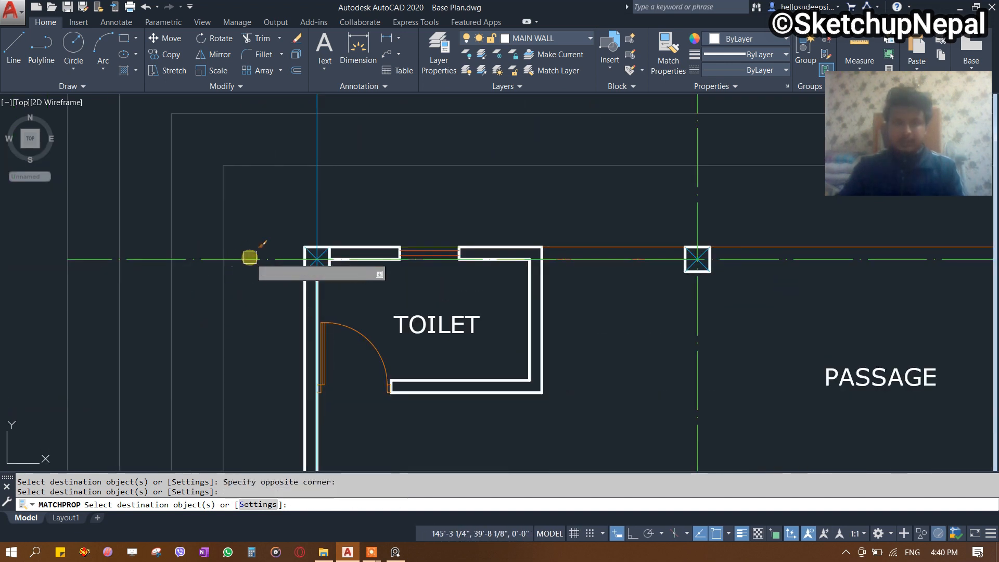
key("Escape")
scroll(494, 194, "down", 3)
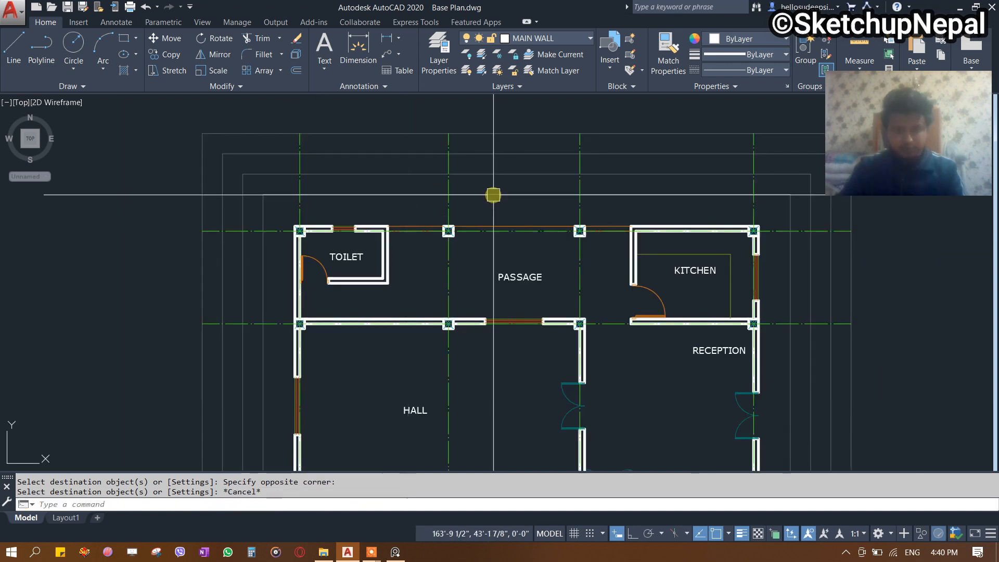
Make A-STEXT the current layer for dimensioning.
scroll(490, 286, "up", 2)
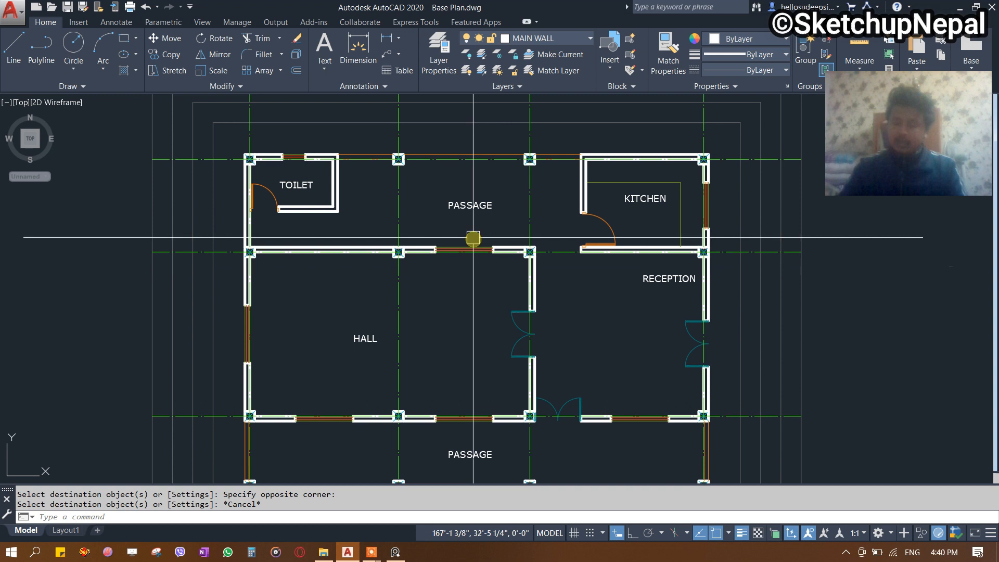
middle_click_drag(459, 284, 480, 215)
scroll(401, 350, "down", 2)
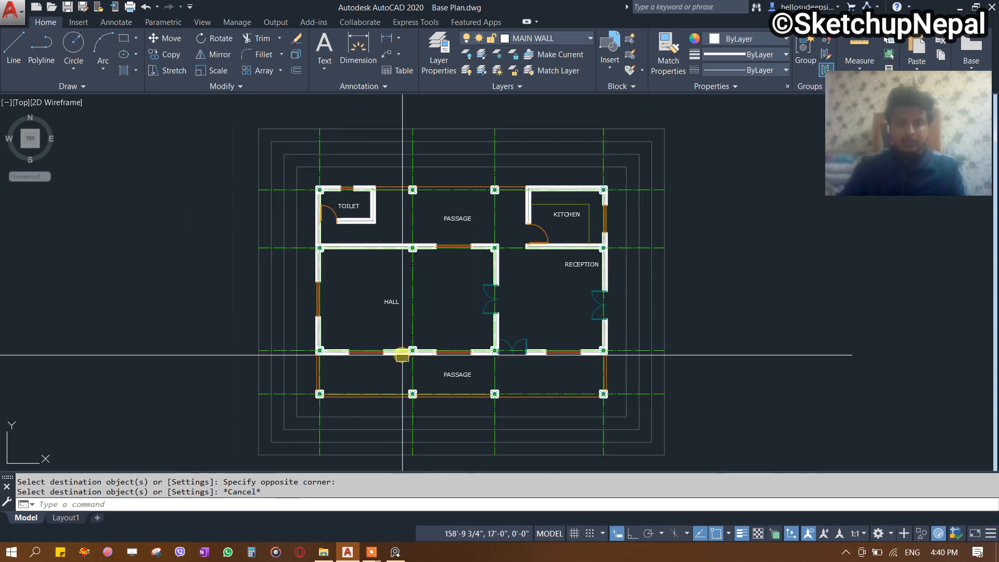
middle_click_drag(365, 304, 383, 255)
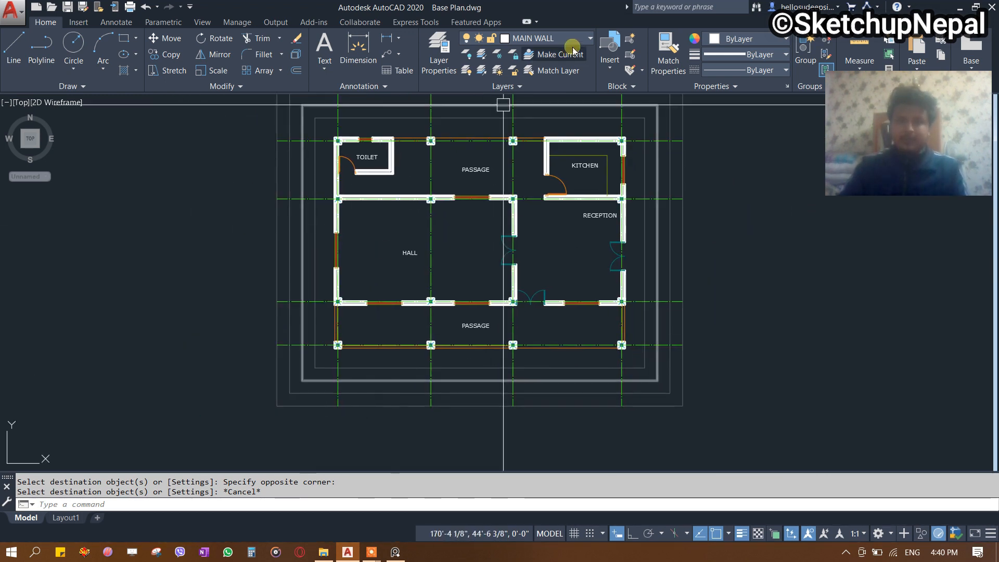
left_click(556, 40)
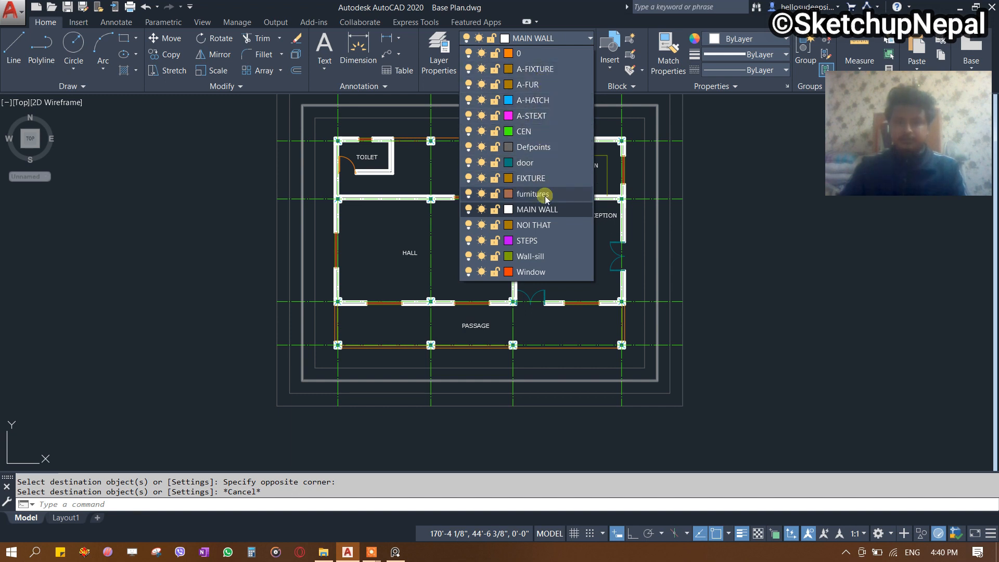
left_click(530, 118)
middle_click_drag(400, 299, 464, 276)
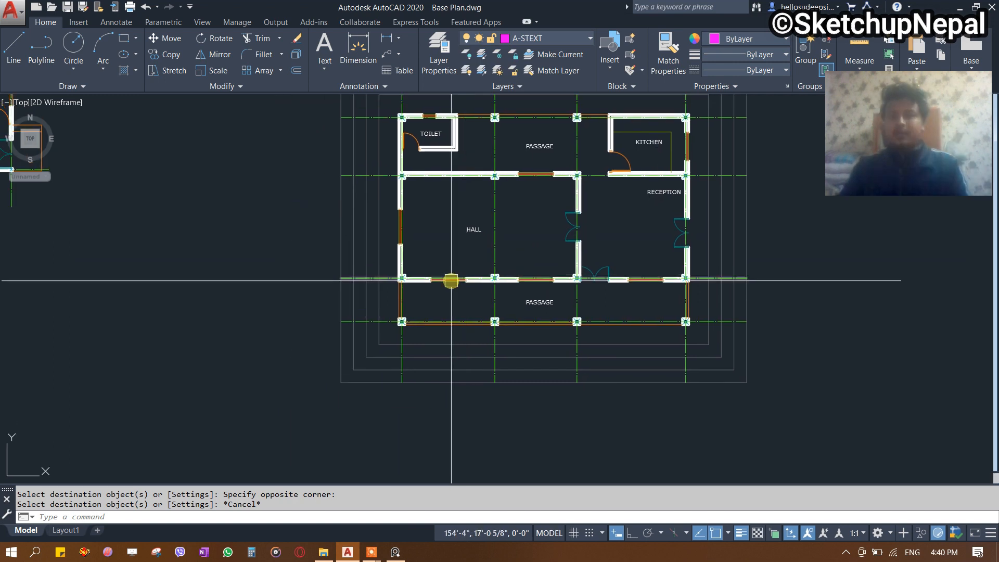
middle_click_drag(472, 263, 383, 346)
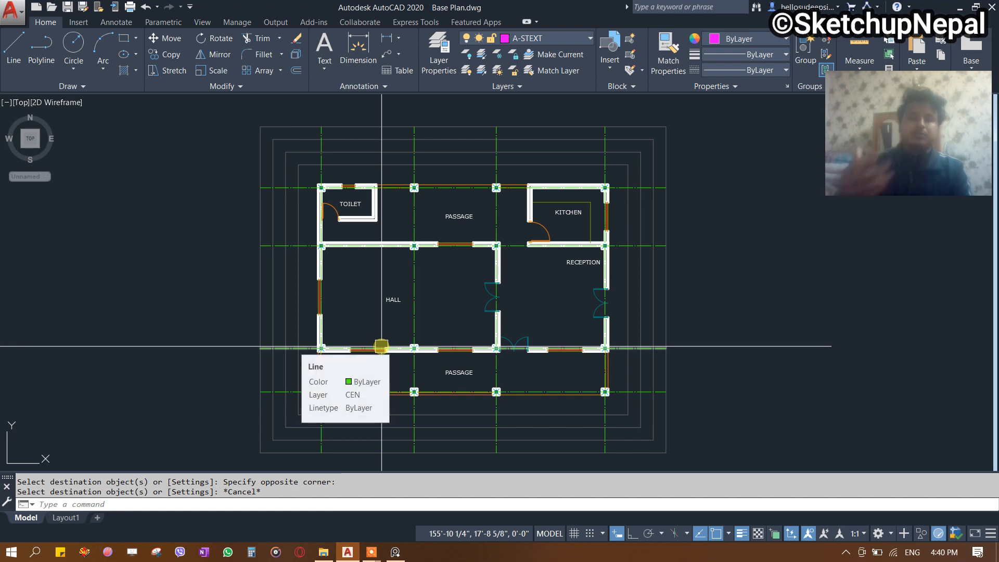
middle_click_drag(423, 302, 448, 261)
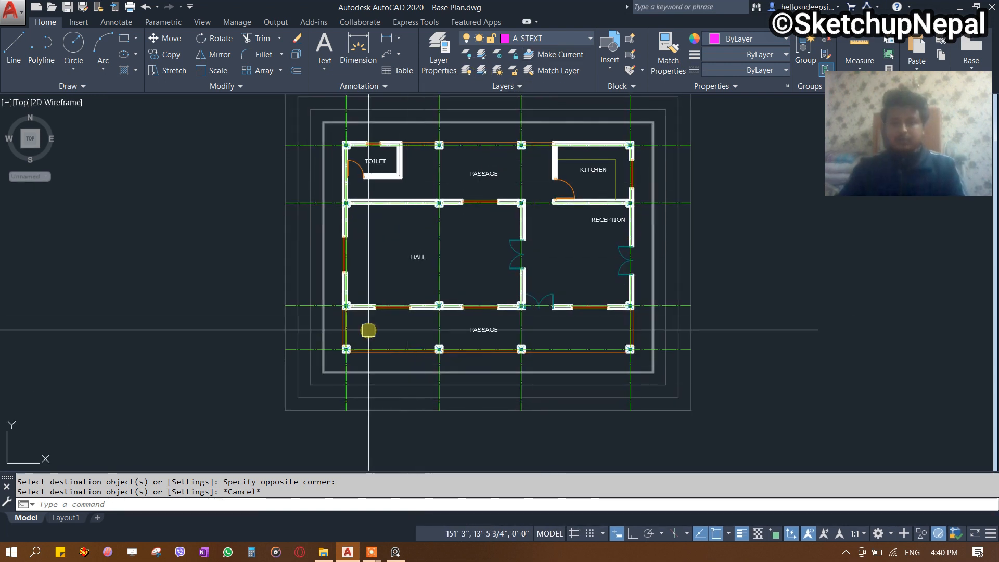
scroll(375, 343, "up", 2)
scroll(380, 303, "down", 2)
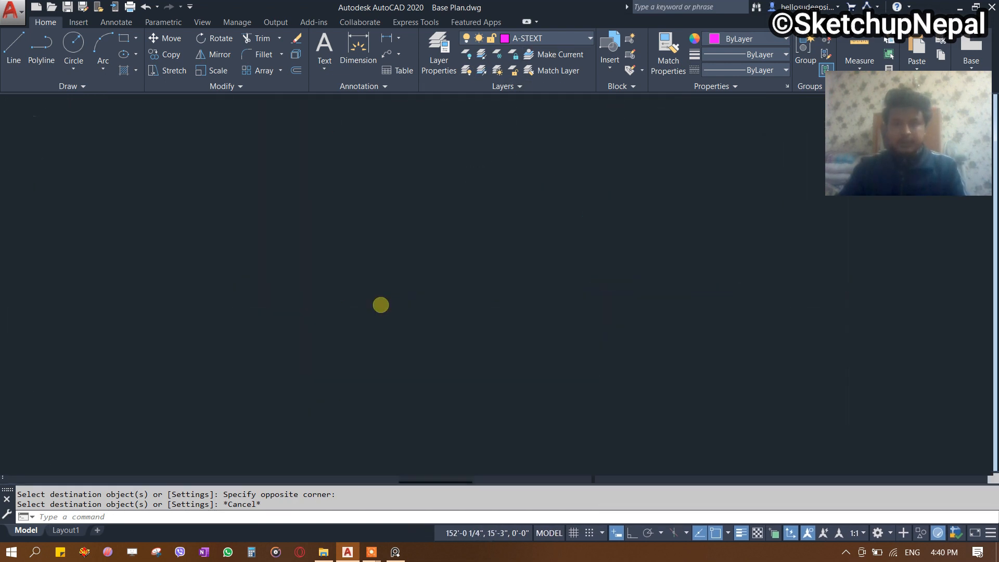
Add a linear dimension for the width of the corner column at the hall's lower-left, placed on the innermost offset outline below the plan.
scroll(359, 376, "up", 2)
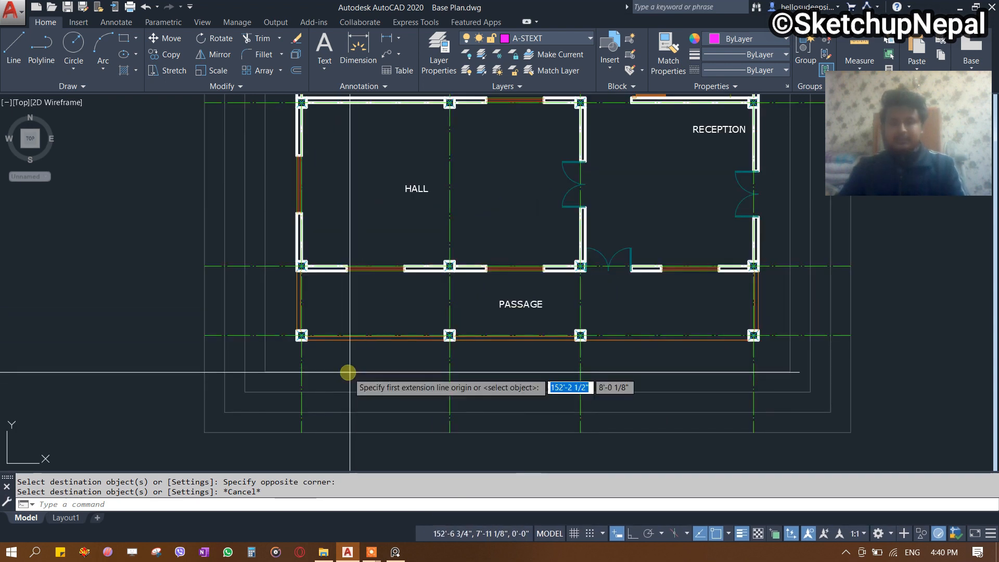
type("LI")
key("Return")
scroll(301, 334, "up", 2)
scroll(317, 350, "down", 2)
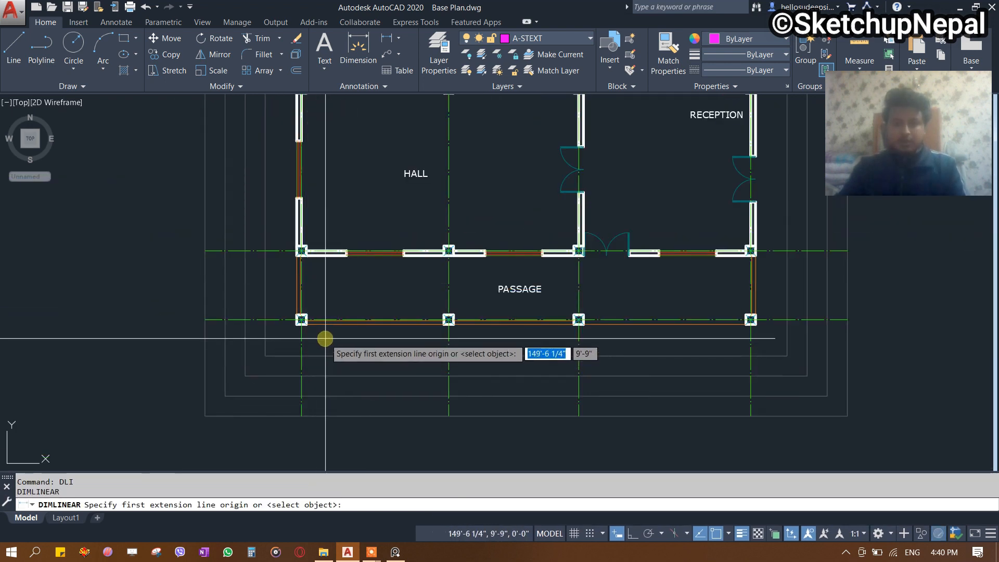
scroll(327, 339, "up", 4)
middle_click_drag(306, 314, 240, 346)
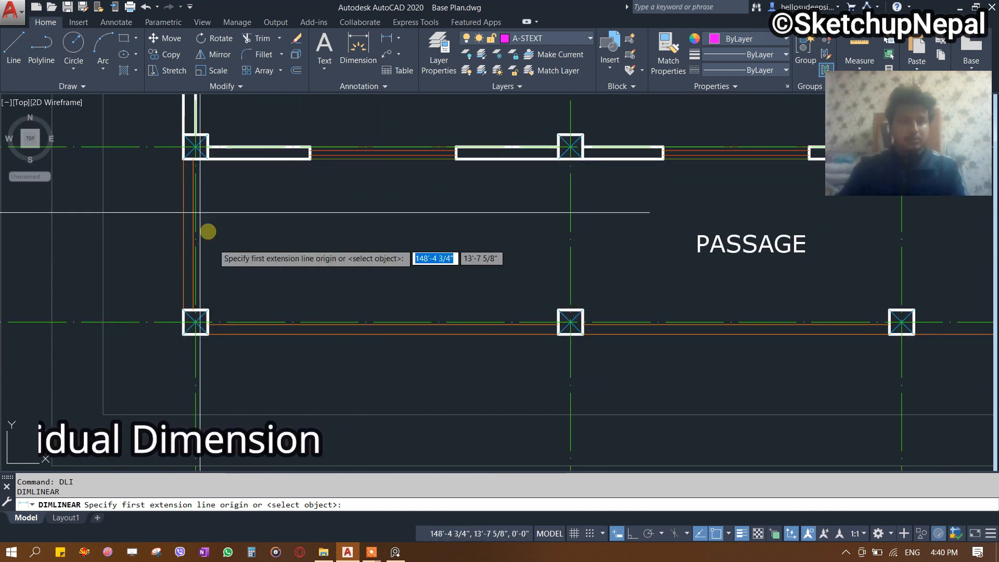
scroll(171, 150, "up", 3)
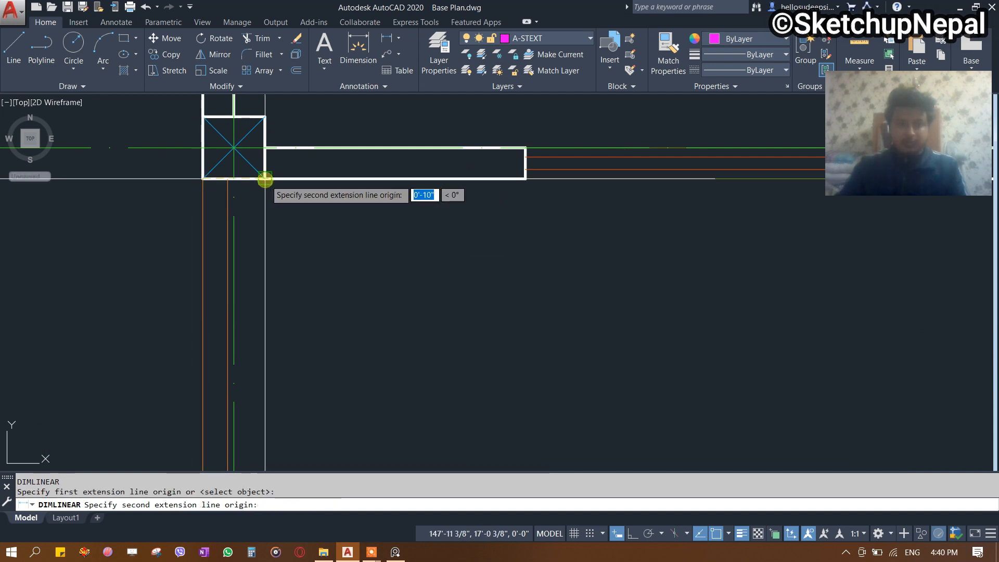
left_click(264, 178)
scroll(315, 156, "down", 5)
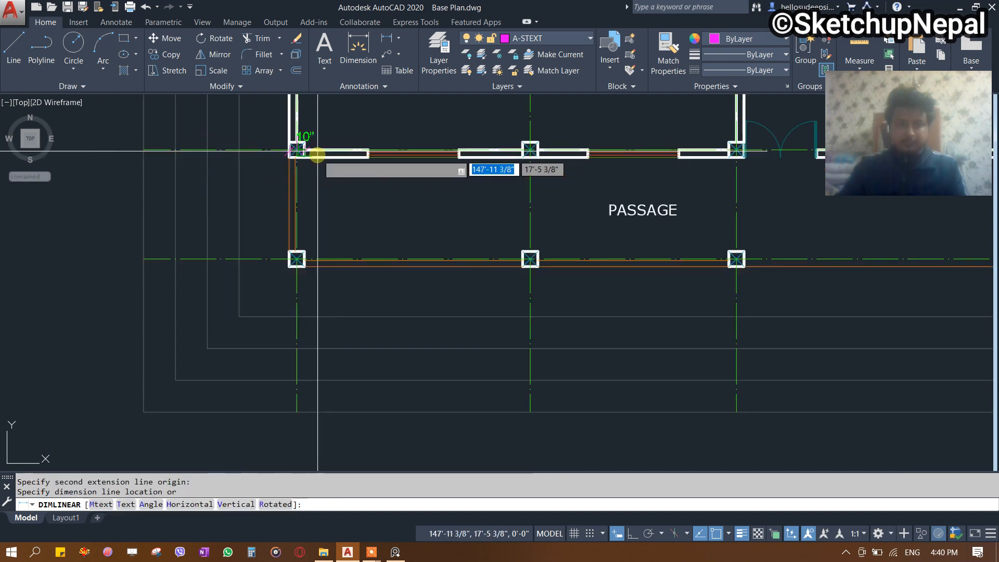
left_click(241, 320)
scroll(322, 334, "up", 3)
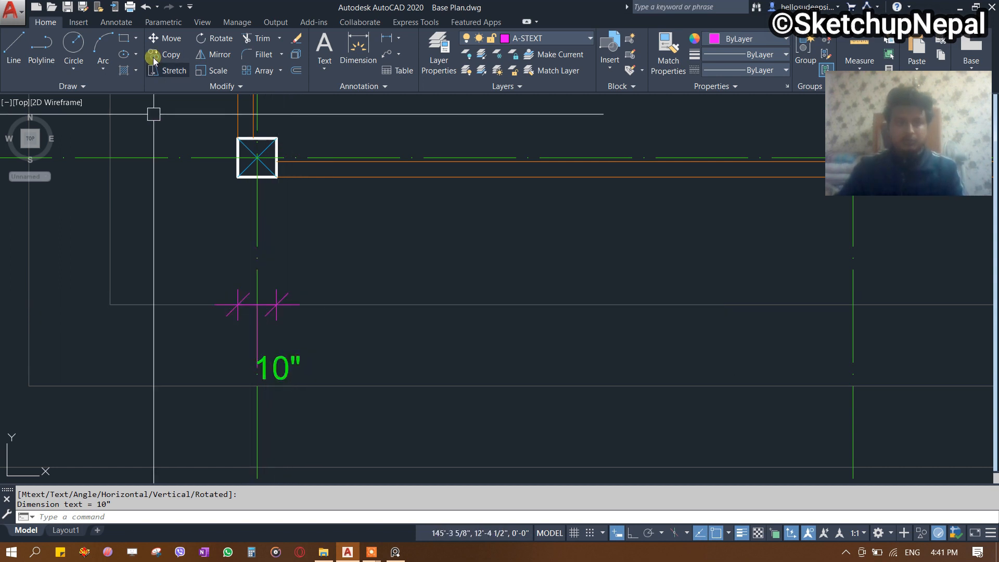
Continue the dimension chain from the corner column across the first wall segment and the hall's first lower window.
left_click(115, 23)
left_click(326, 71)
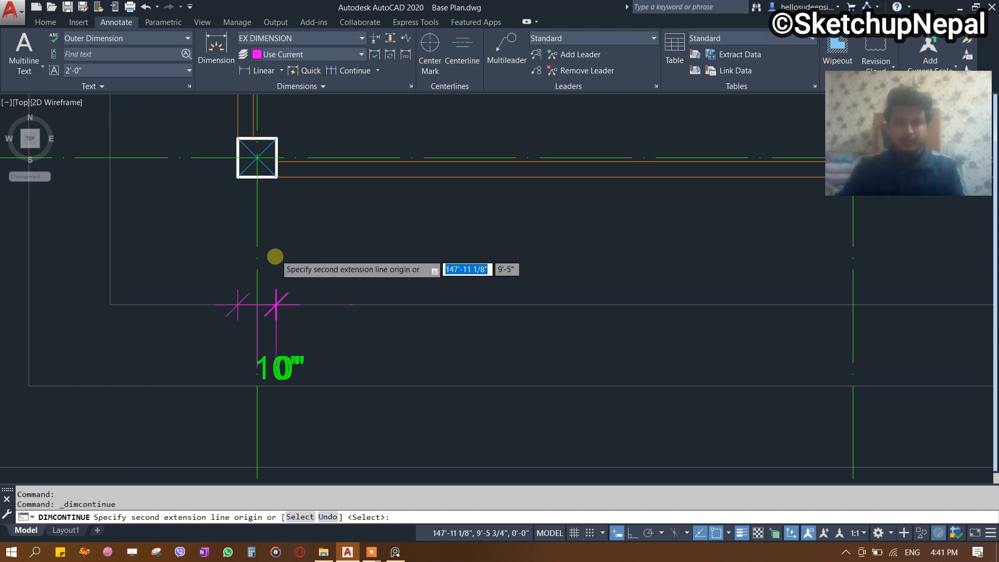
scroll(291, 245, "down", 2)
scroll(302, 231, "up", 2)
middle_click_drag(281, 164, 297, 343)
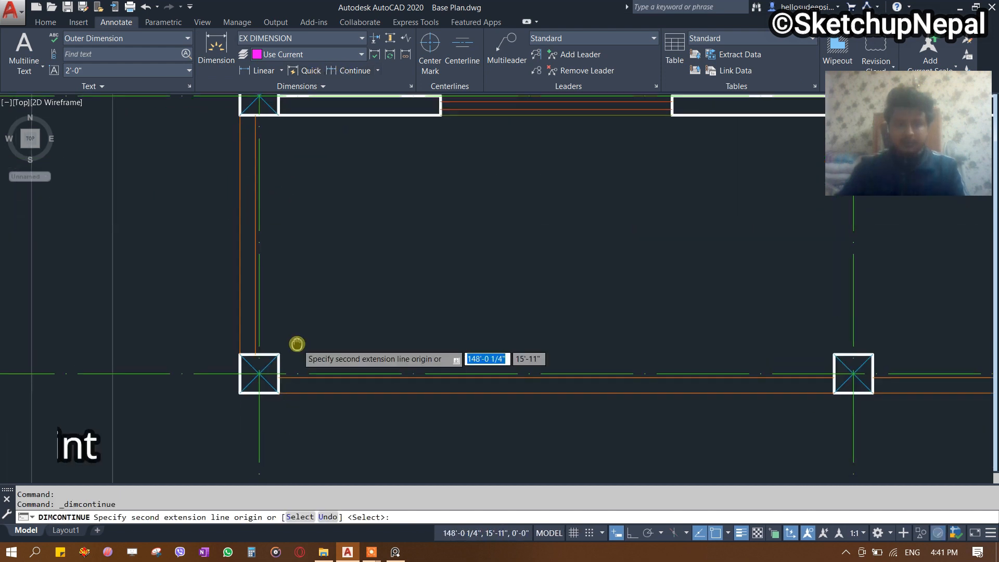
middle_click_drag(345, 177, 272, 256)
left_click(367, 196)
left_click(598, 199)
middle_click_drag(625, 267, 350, 286)
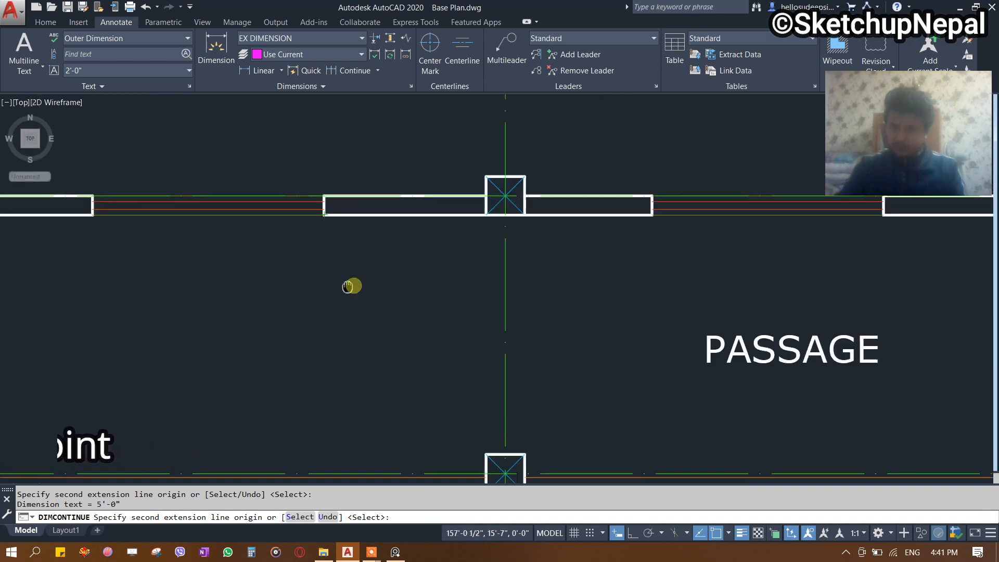
Continue the chain across the hall's middle column, the adjoining wall segment and the second lower window.
left_click(523, 215)
middle_click_drag(520, 218, 270, 258)
left_click(402, 248)
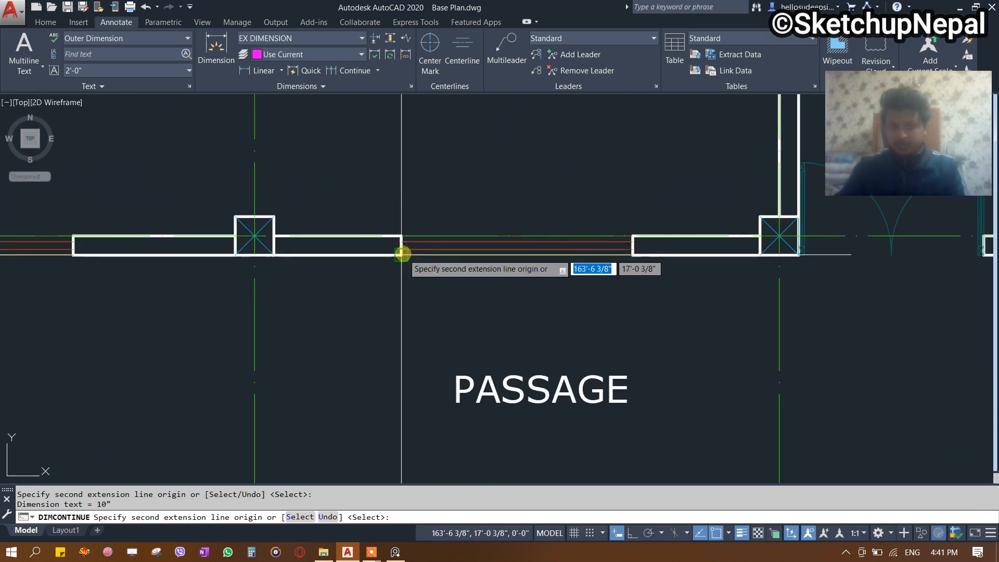
left_click(631, 255)
middle_click_drag(631, 255, 401, 306)
Continue the chain across the column between hall and reception and the adjacent double-door opening.
scroll(490, 287, "up", 3)
scroll(541, 297, "up", 4)
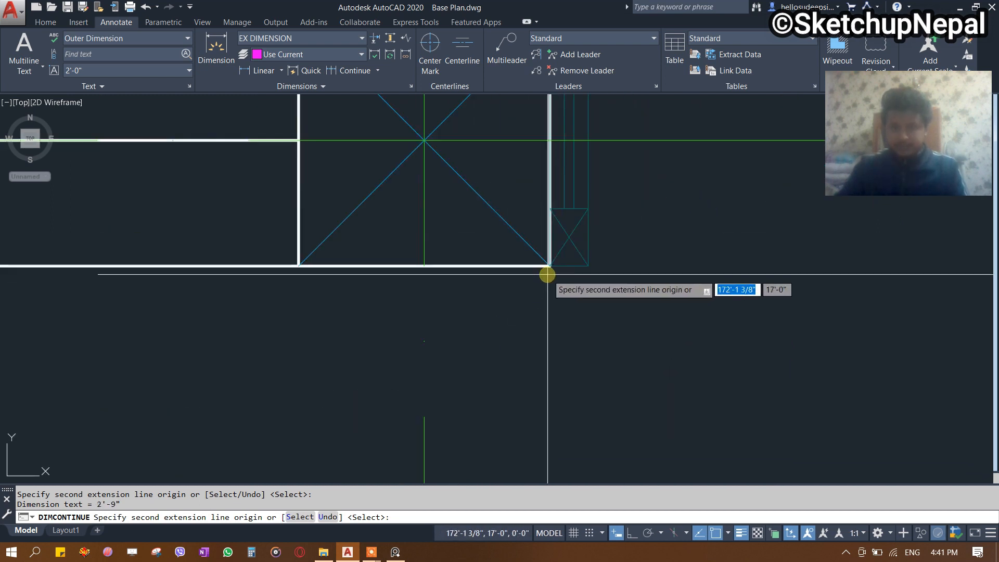
left_click(550, 269)
scroll(535, 292, "down", 3)
middle_click_drag(535, 292, 437, 301)
scroll(514, 272, "up", 4)
left_click(524, 245)
Continue the chain across the reception's lower window and wall segments to the outer face of the last column, then end it.
scroll(615, 304, "down", 3)
middle_click_drag(614, 305, 397, 292)
scroll(397, 291, "up", 4)
scroll(348, 280, "down", 3)
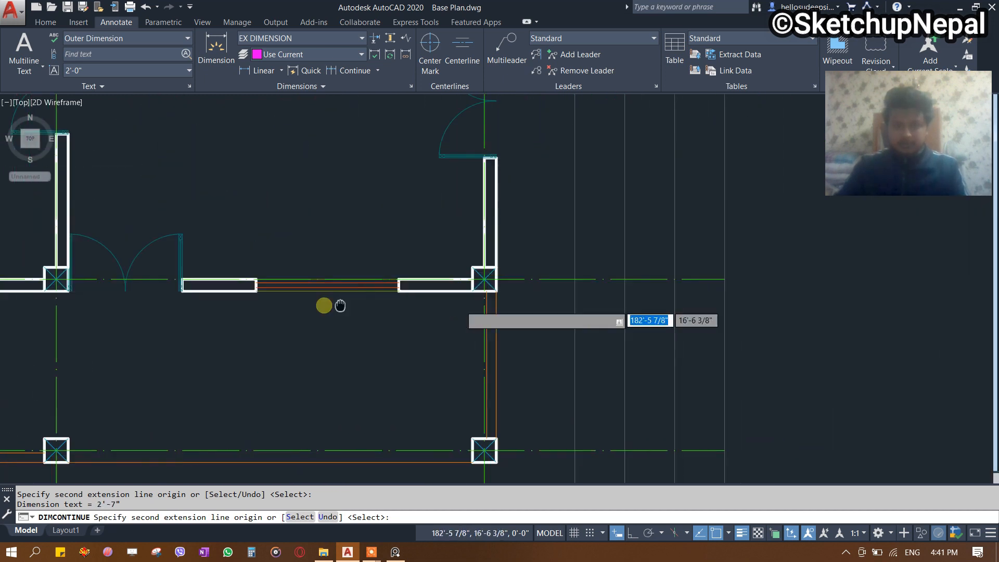
scroll(325, 305, "up", 3)
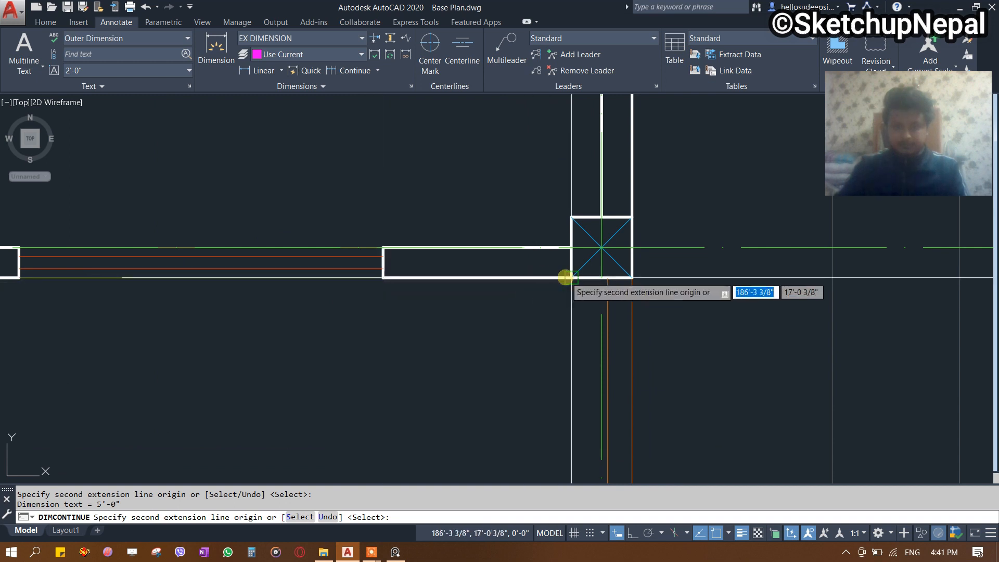
scroll(634, 270, "down", 3)
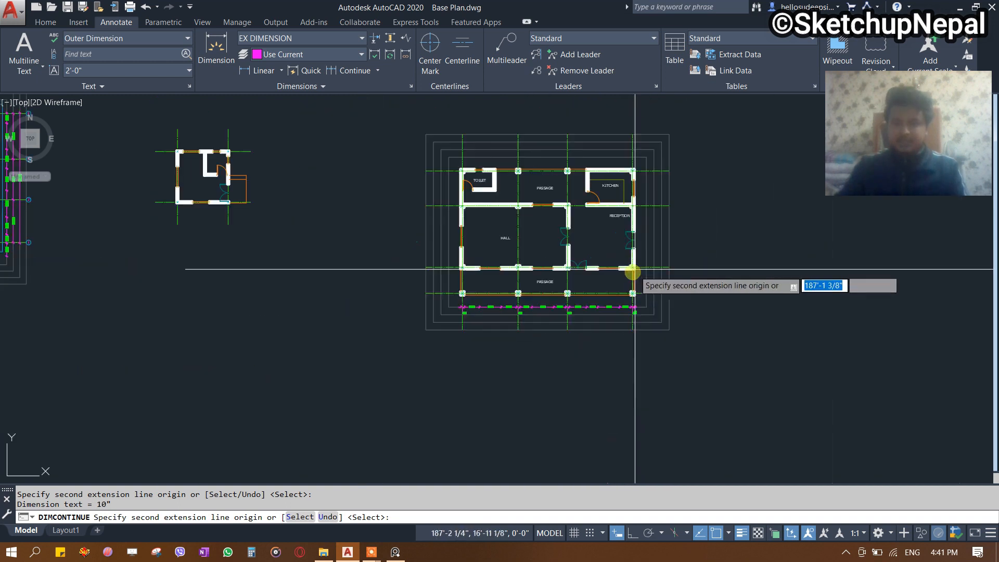
key("Escape")
Add a linear dimension between the centre lines of the first two columns, placed on the second offset outline below the plan.
scroll(510, 303, "up", 2)
middle_click_drag(511, 304, 635, 297)
scroll(635, 296, "up", 2)
scroll(864, 288, "up", 4)
middle_click_drag(272, 338, 603, 325)
mouse_move(361, 276)
middle_mouse_down()
mouse_move(540, 276)
mouse_move(541, 296)
middle_mouse_up()
left_click(254, 74)
middle_click_drag(230, 217, 271, 368)
scroll(225, 228, "up", 4)
left_click(203, 179)
middle_click_drag(794, 240, 436, 240)
left_click(762, 179)
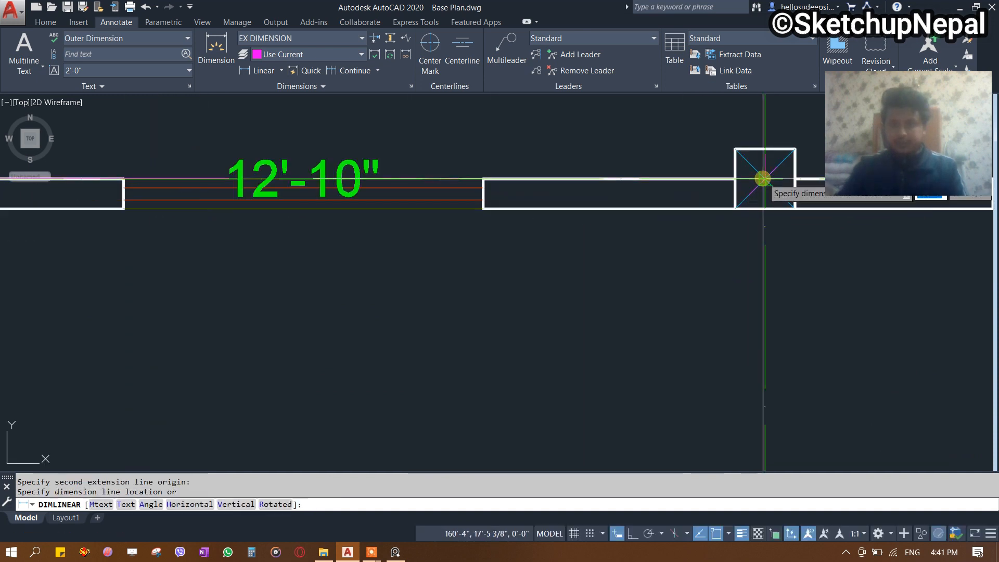
scroll(763, 179, "down", 5)
middle_click_drag(548, 332, 555, 250)
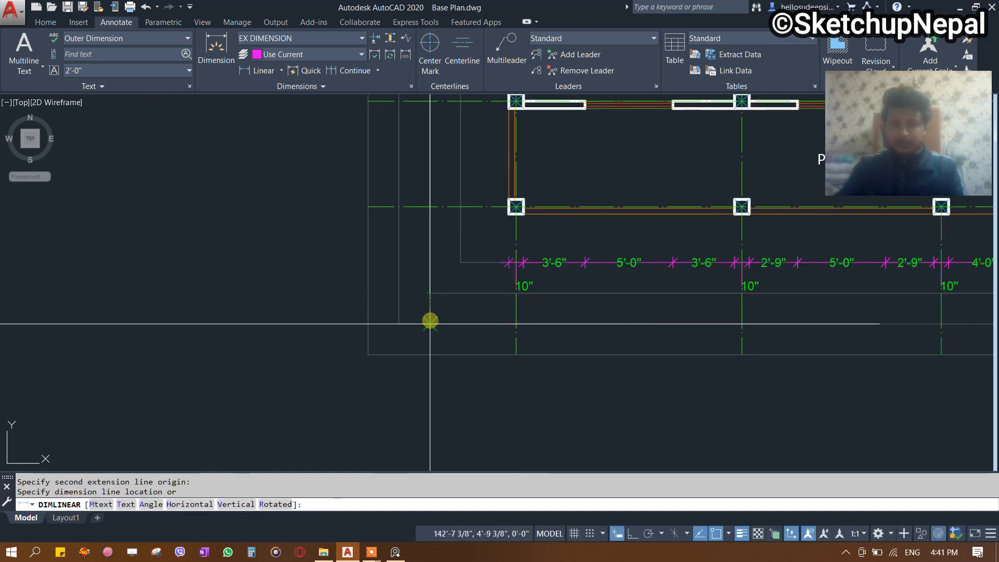
left_click(434, 293)
Continue the centre-to-centre dimensions through the third column to the last column's centre line, and end the chain.
middle_click_drag(553, 127, 257, 149)
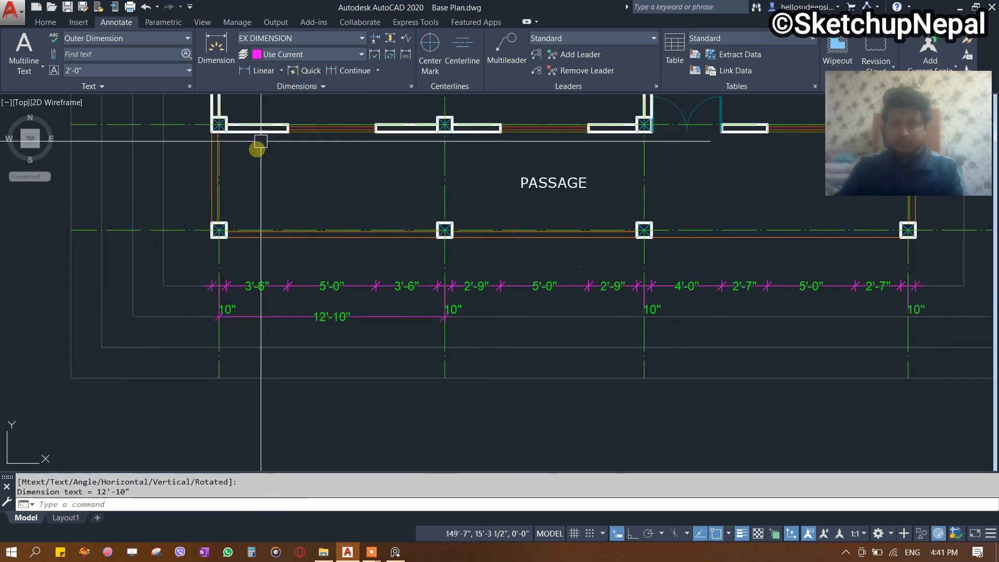
left_click(355, 72)
middle_click_drag(654, 226, 641, 297)
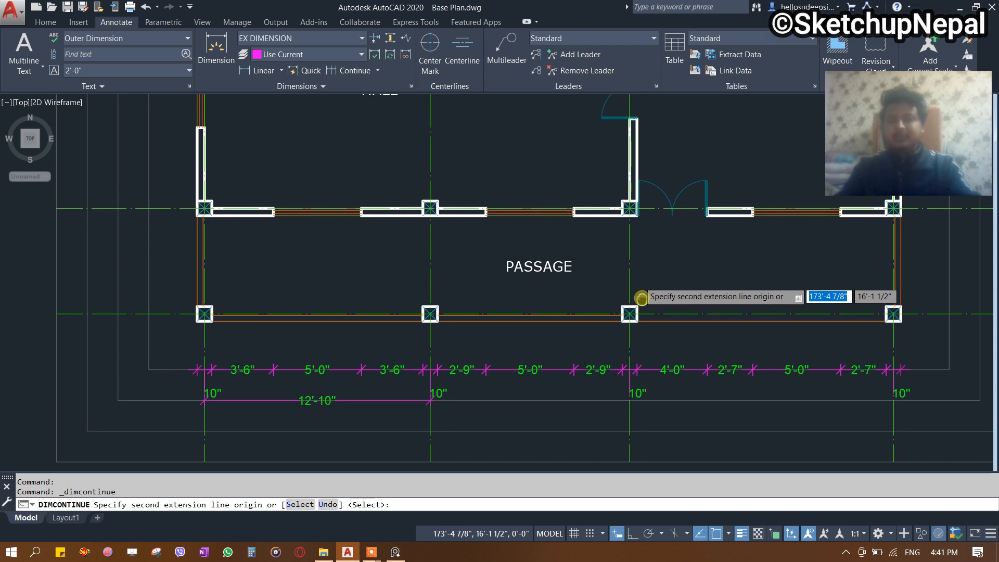
scroll(630, 244, "up", 4)
scroll(634, 363, "down", 2)
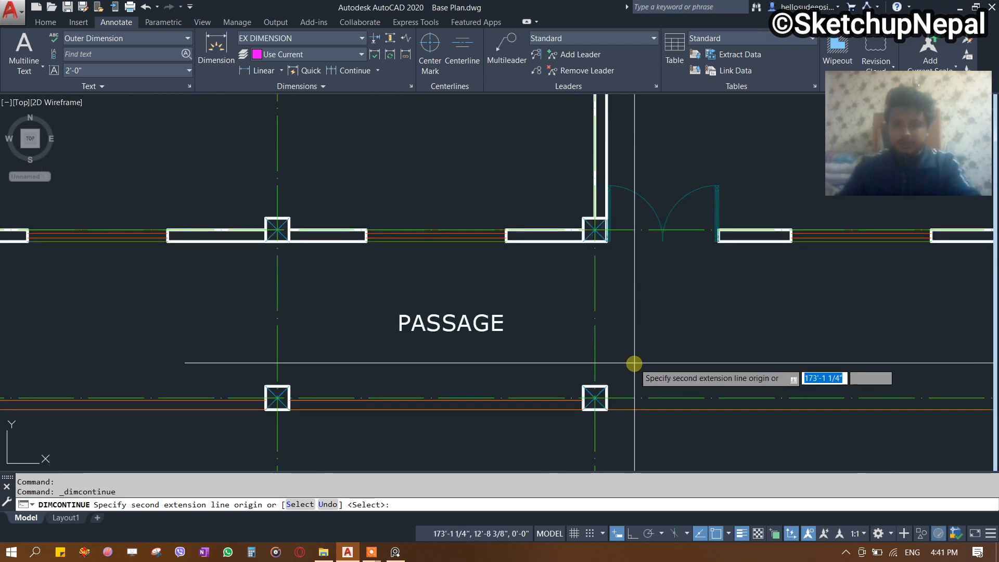
scroll(587, 238, "up", 2)
left_click(609, 219)
scroll(521, 229, "down", 3)
mouse_move(652, 289)
middle_mouse_down()
mouse_move(517, 248)
mouse_move(535, 232)
middle_mouse_up()
left_click(658, 175)
scroll(659, 179, "up", 3)
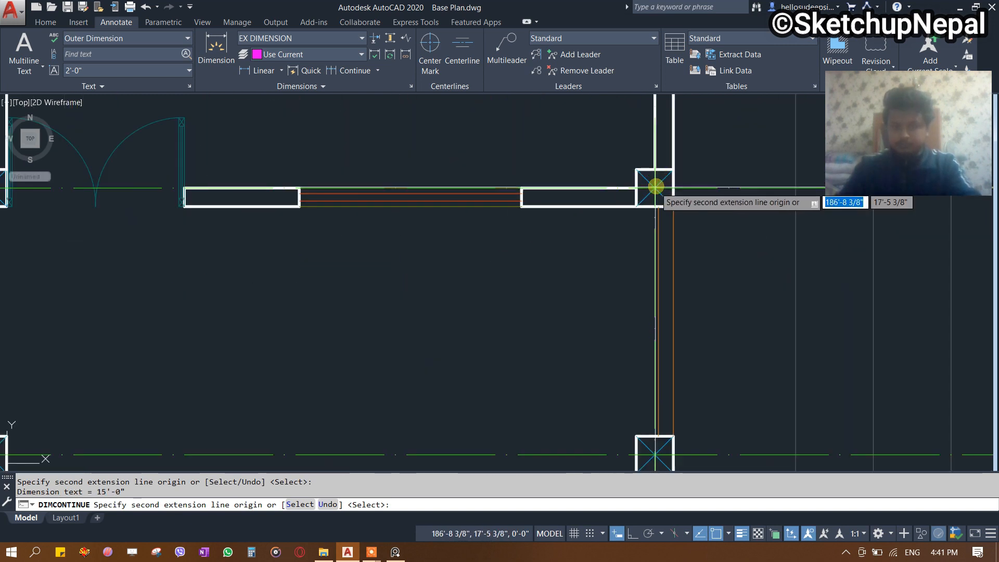
scroll(655, 185, "down", 3)
middle_click_drag(319, 252, 349, 309)
key("Escape")
Add an overall linear dimension between the outer faces of the end columns, placed on the third offset outline below the plan.
type("DLI")
key("Return")
scroll(287, 260, "up", 3)
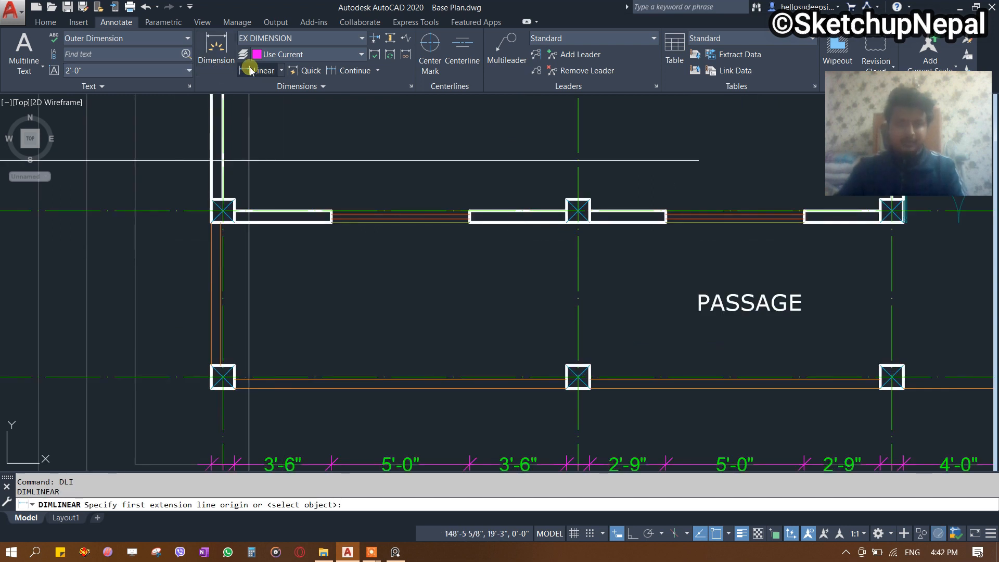
scroll(213, 229, "up", 3)
left_click(210, 205)
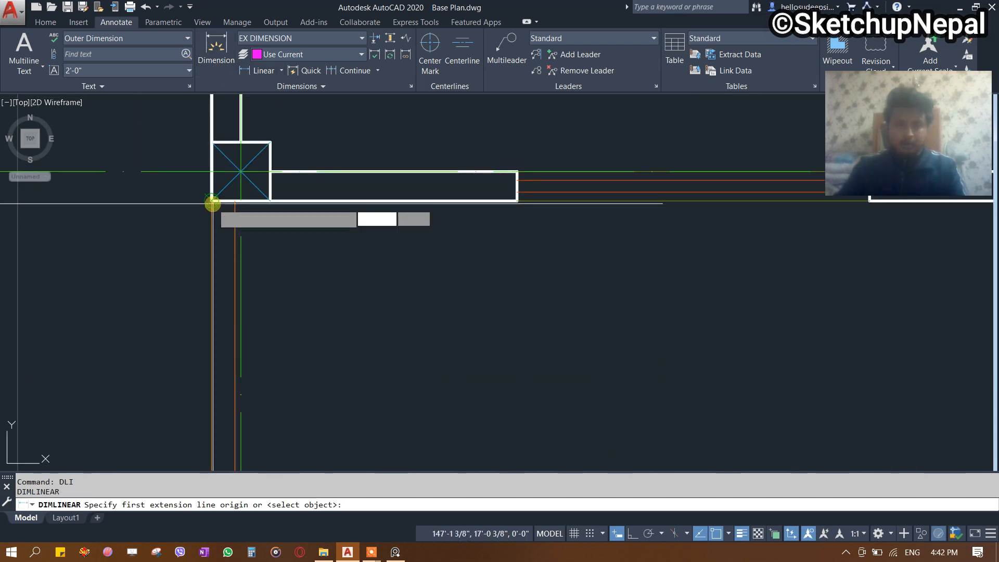
scroll(176, 260, "down", 5)
scroll(566, 258, "up", 5)
scroll(680, 236, "up", 3)
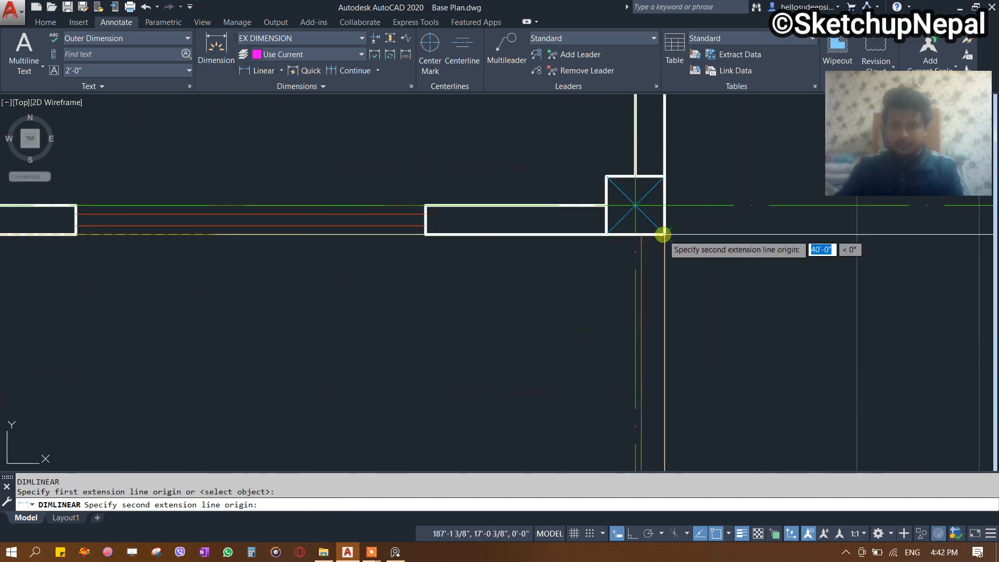
left_click(662, 229)
scroll(651, 165, "down", 8)
scroll(584, 383, "up", 2)
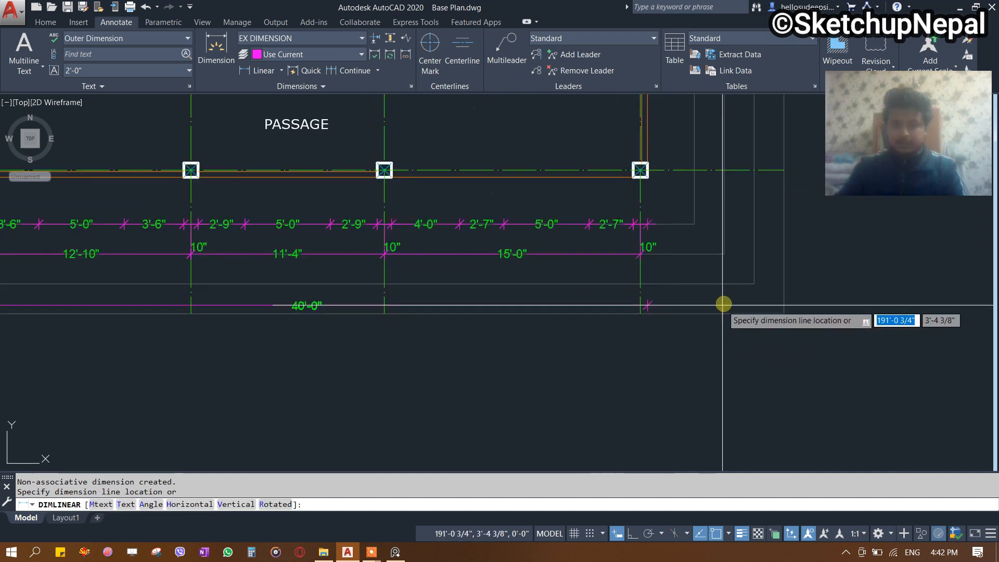
left_click(753, 282)
middle_click_drag(255, 232, 470, 337)
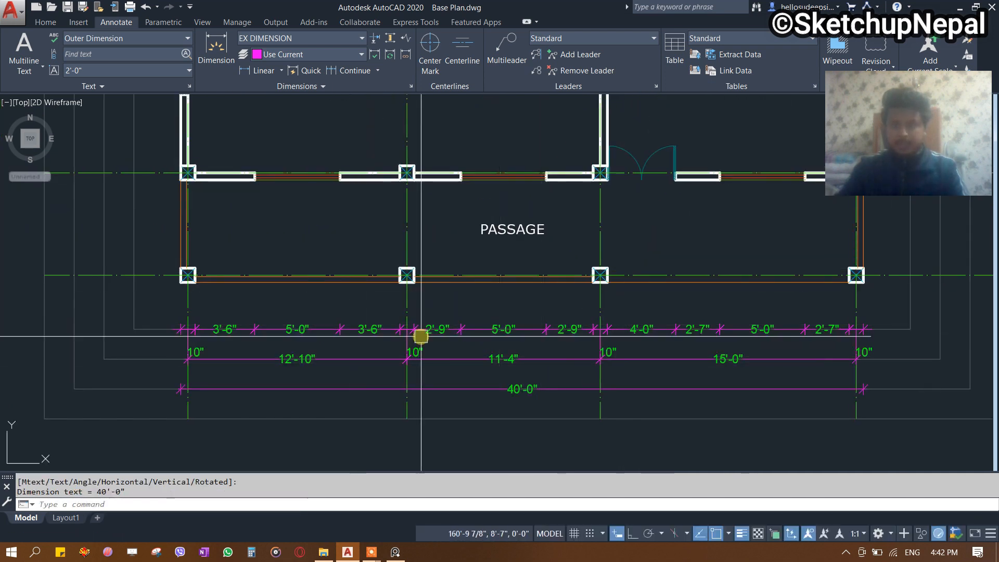
Move only the text of the first column's 10" dimension up above its dimension line.
scroll(241, 361, "up", 8)
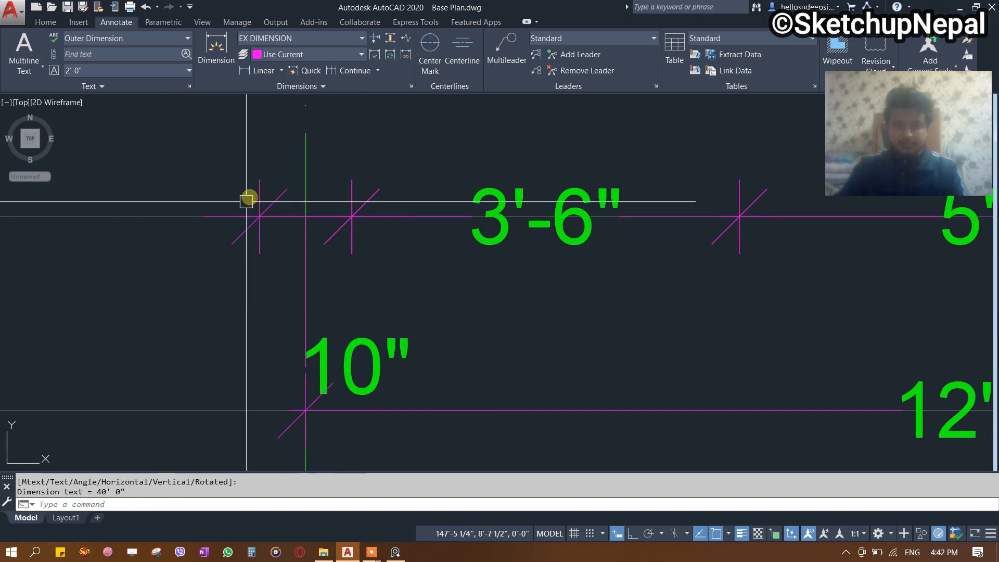
left_click(344, 363)
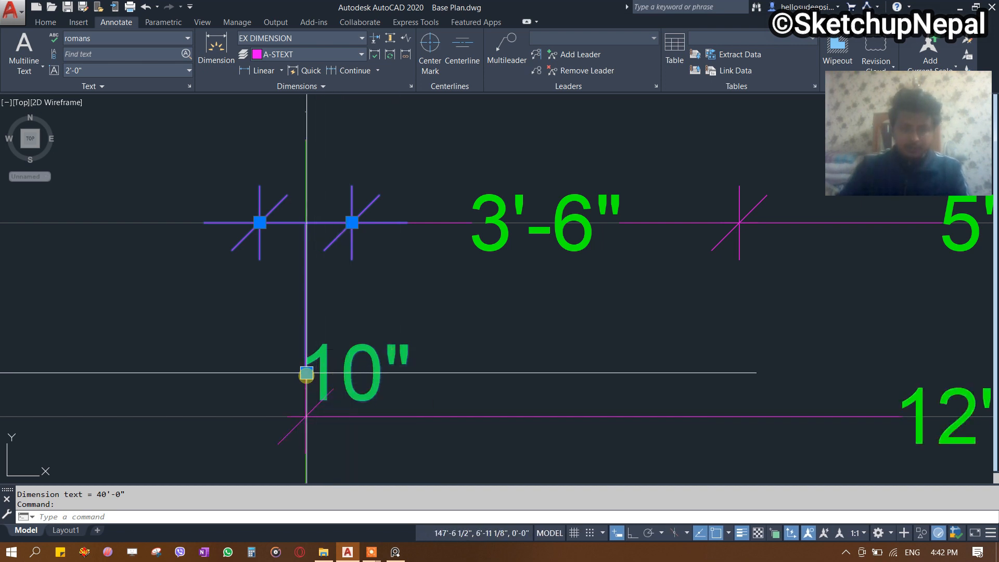
mouse_move(270, 384)
middle_mouse_down()
mouse_move(351, 314)
mouse_move(349, 369)
mouse_move(301, 408)
middle_mouse_up()
mouse_move(304, 397)
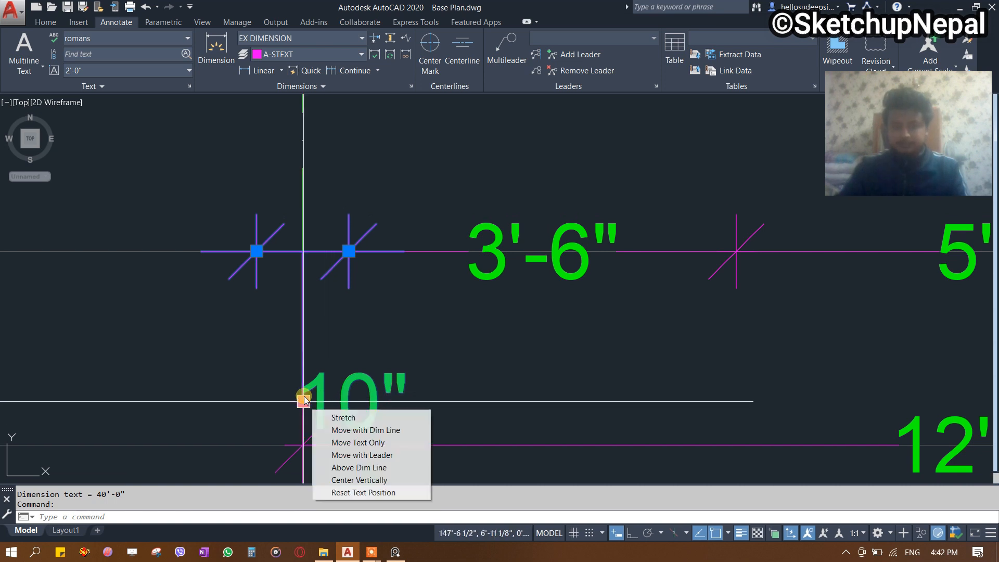
left_click(375, 442)
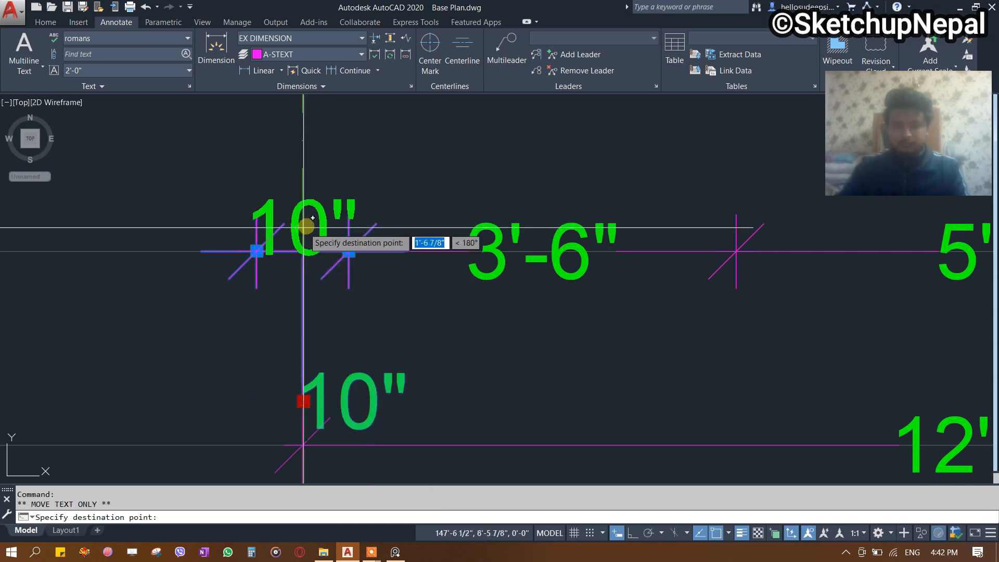
scroll(528, 316, "down", 4)
middle_click_drag(610, 333, 229, 334)
middle_click_drag(746, 305, 412, 308)
scroll(287, 341, "up", 2)
key("Escape")
Move only the text of the second column's 10" dimension above its dimension line, and briefly check the dimension's properties.
left_click(306, 338)
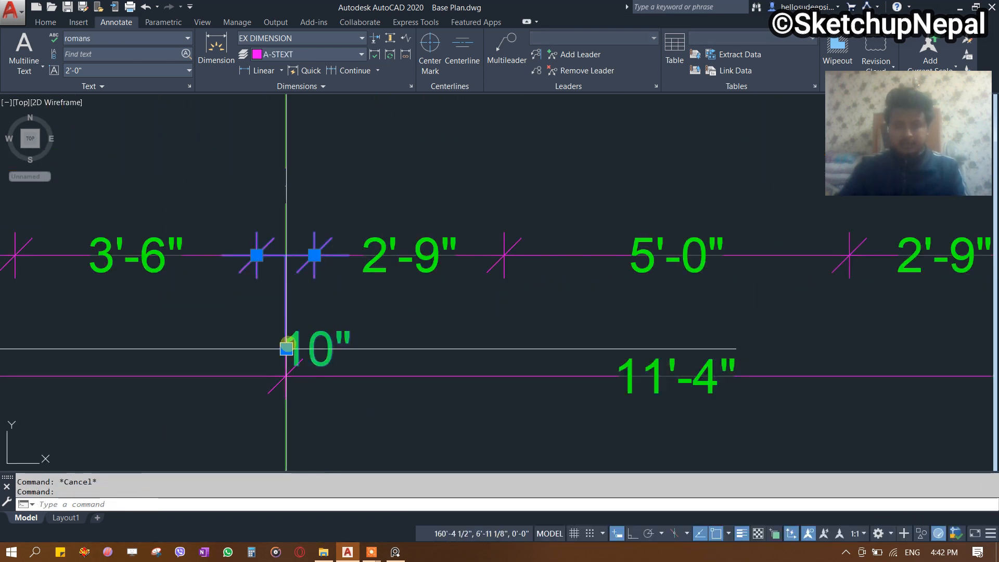
mouse_move(289, 350)
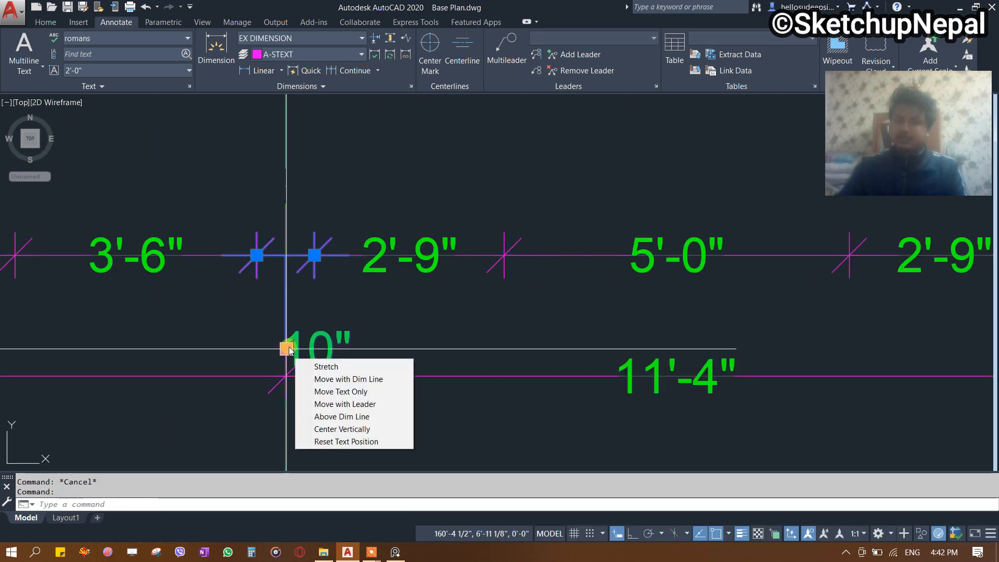
left_click(359, 398)
left_click(270, 210)
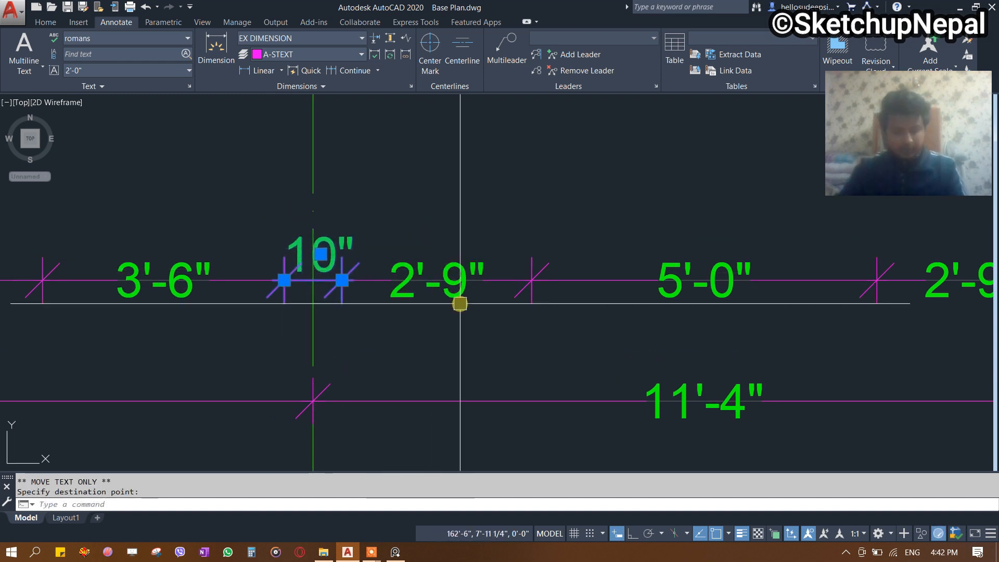
key("ctrl+1")
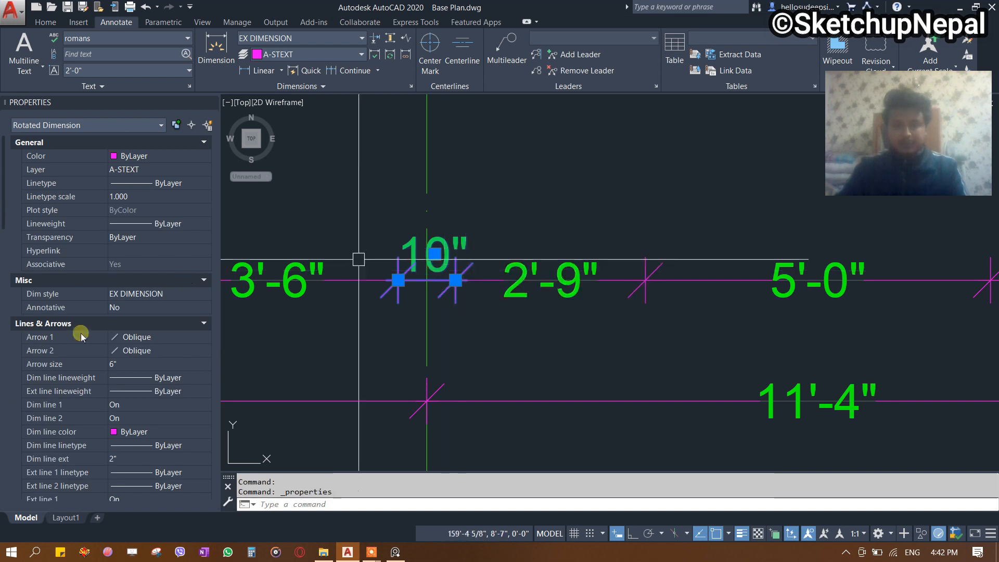
left_click(210, 103)
Move only the text of the third column's 10" dimension up above its dimension line in the row below the plan.
scroll(388, 250, "down", 4)
middle_click_drag(377, 243, 364, 291)
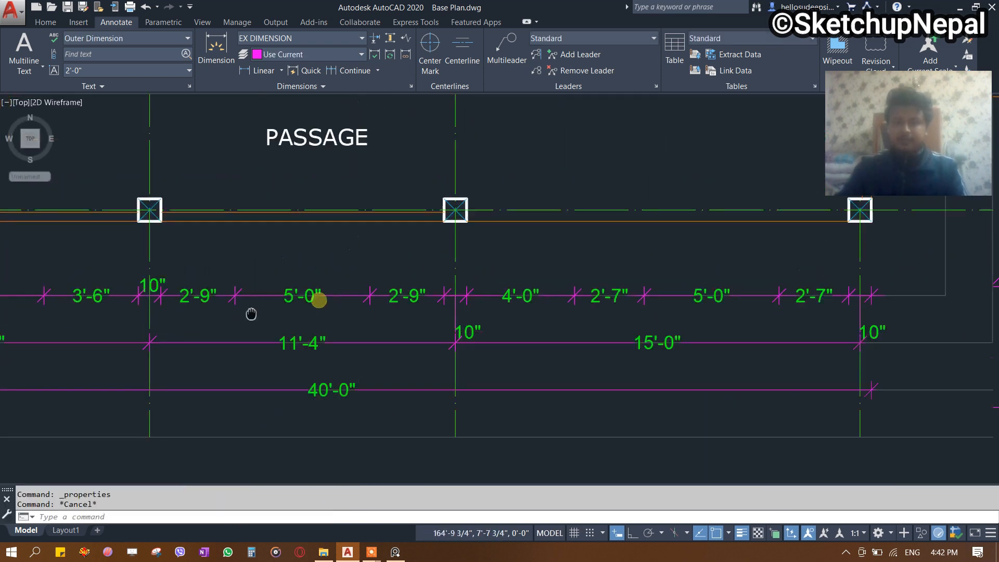
scroll(442, 327, "up", 4)
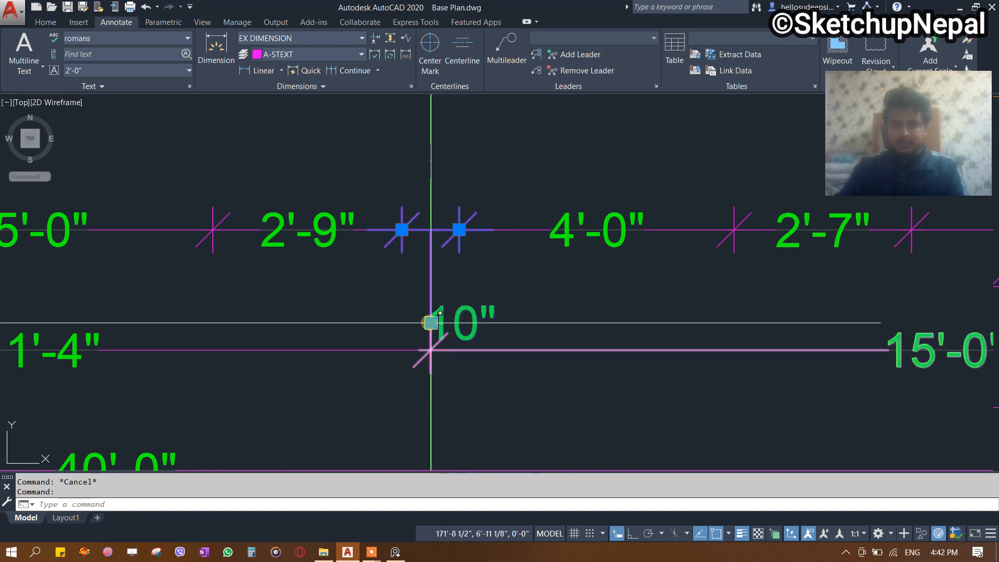
mouse_move(430, 324)
left_click(494, 369)
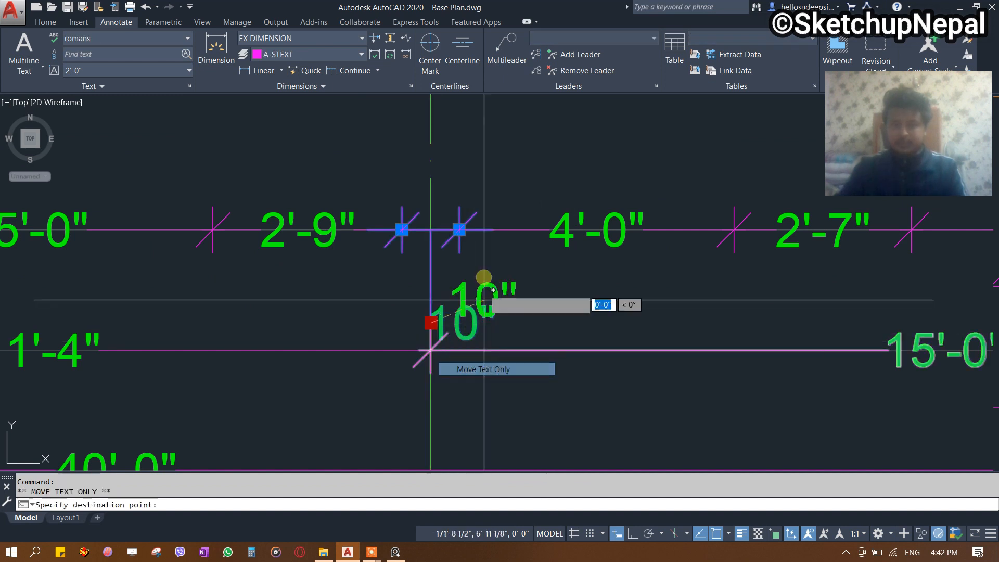
scroll(478, 219, "up", 2)
scroll(461, 163, "down", 4)
middle_click_drag(588, 192, 309, 261)
key("Escape")
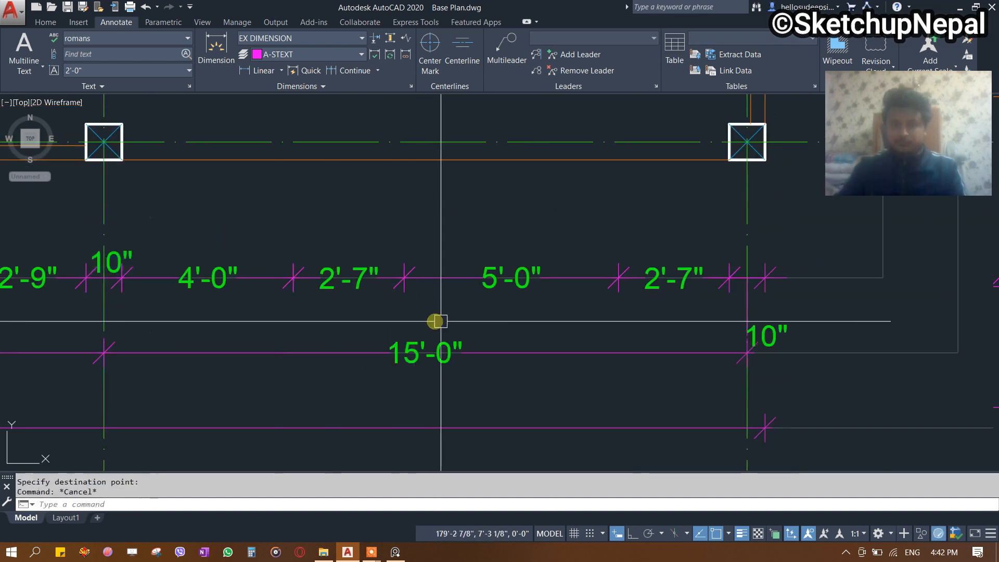
Move only the text of the last column's 10" dimension above its dimension line, and clear the selection.
scroll(546, 333, "up", 3)
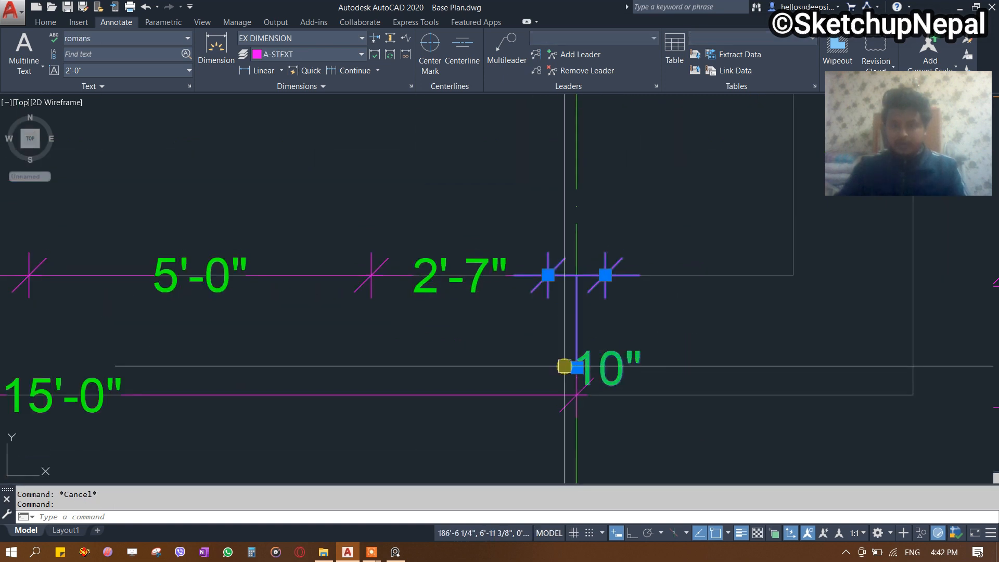
mouse_move(577, 367)
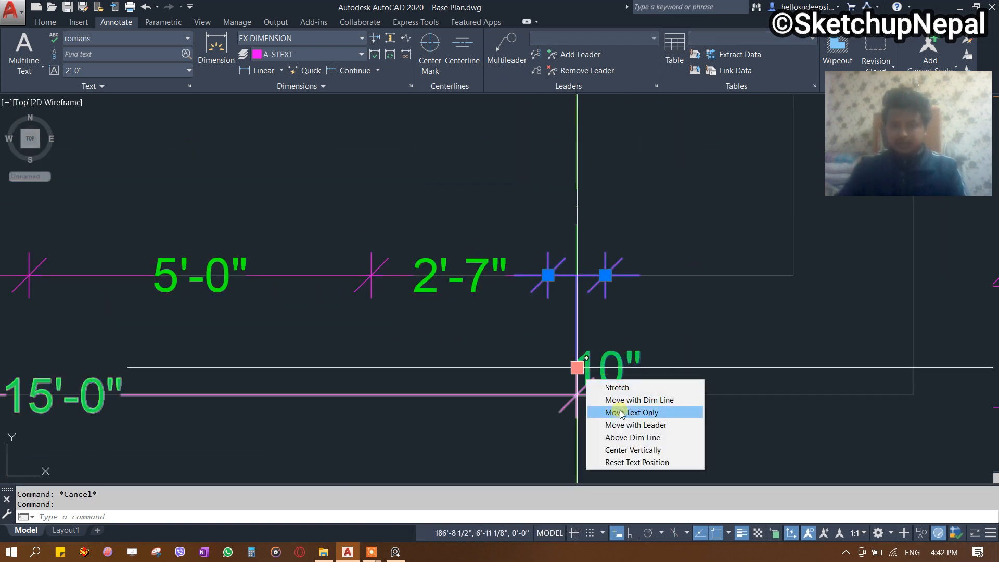
left_click(620, 413)
scroll(423, 256, "down", 3)
key("Escape")
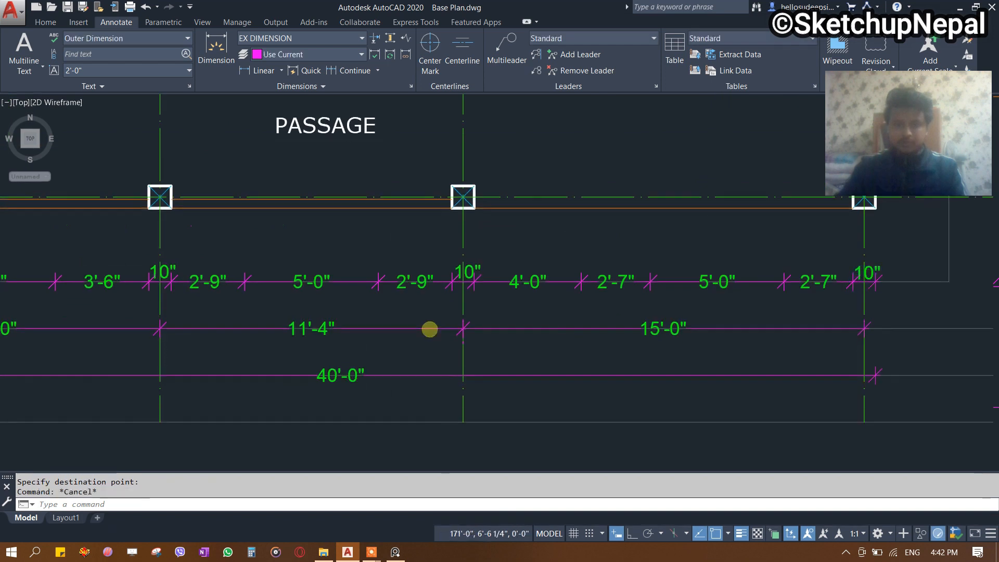
Add a vertical linear dimension across the plan's lower-right corner column, placed on the first offset outline to its right.
scroll(429, 329, "down", 4)
mouse_move(250, 289)
middle_mouse_down()
mouse_move(310, 372)
mouse_move(319, 426)
middle_mouse_up()
middle_click_drag(438, 325, 453, 242)
mouse_move(462, 281)
middle_mouse_down()
mouse_move(382, 300)
mouse_move(430, 283)
mouse_move(687, 248)
middle_mouse_up()
type("LI")
key("Return")
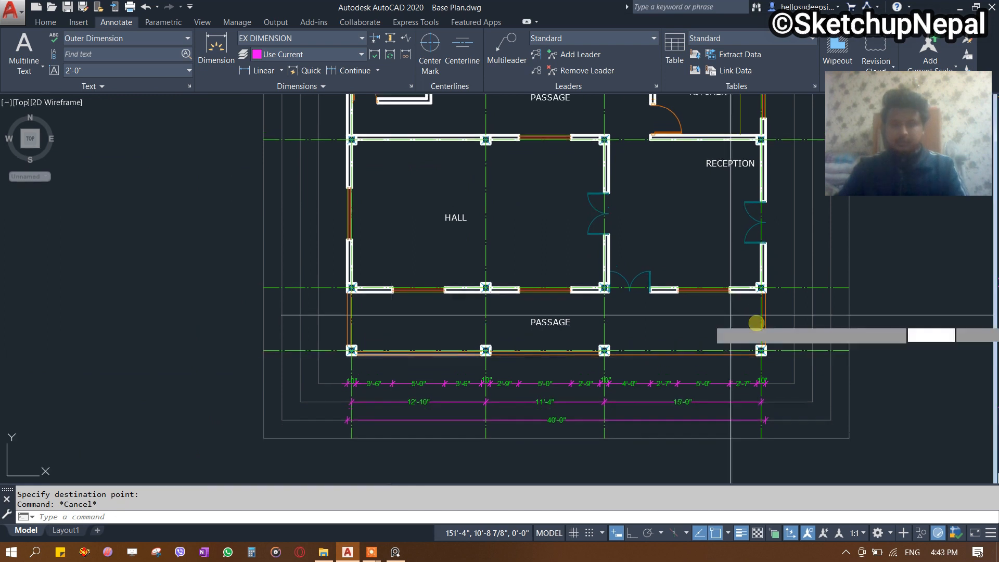
scroll(473, 363, "up", 8)
left_click(435, 350)
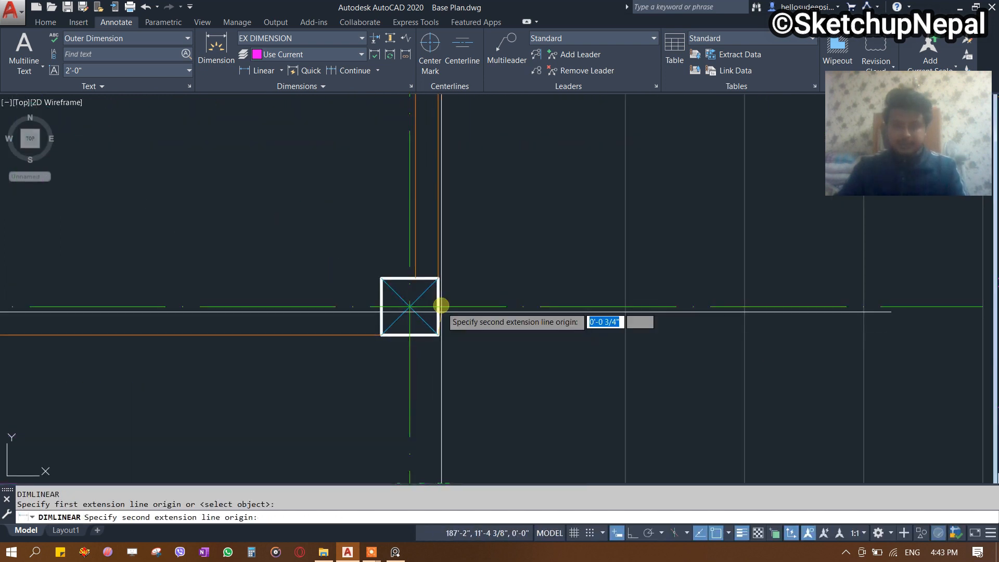
left_click(441, 305)
scroll(508, 250, "down", 6)
scroll(549, 307, "up", 5)
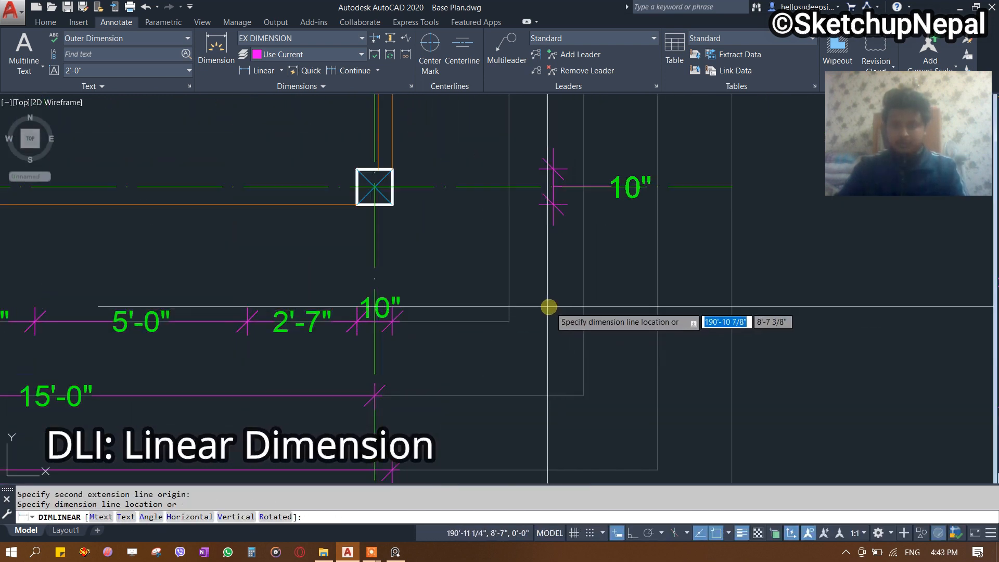
left_click(513, 316)
middle_click_drag(513, 316, 468, 374)
scroll(468, 374, "down", 2)
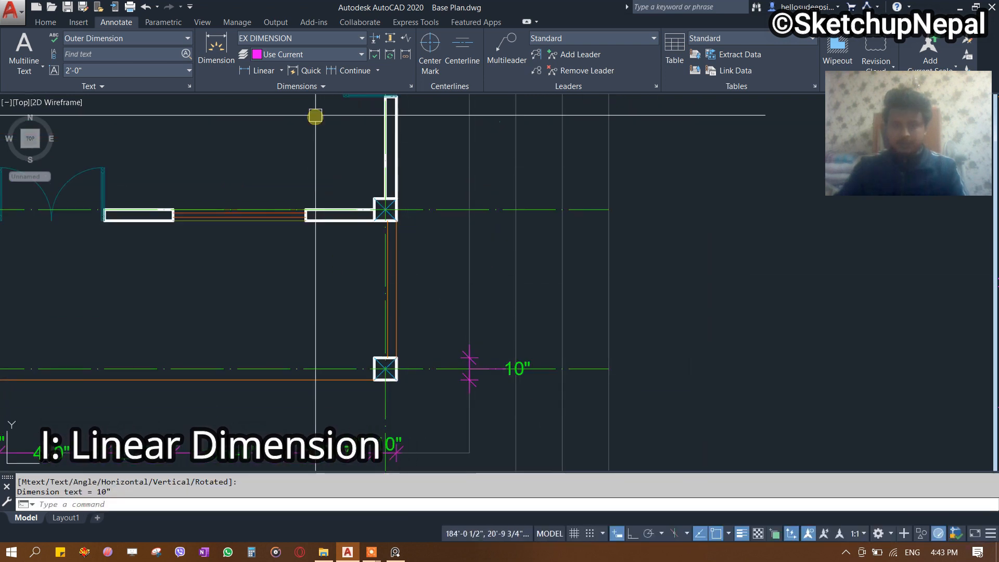
Continue the vertical dimension chain upward from the corner column, past the next column, to the top of the Reception's outer door opening.
left_click(353, 71)
scroll(410, 212, "down", 2)
scroll(410, 213, "up", 5)
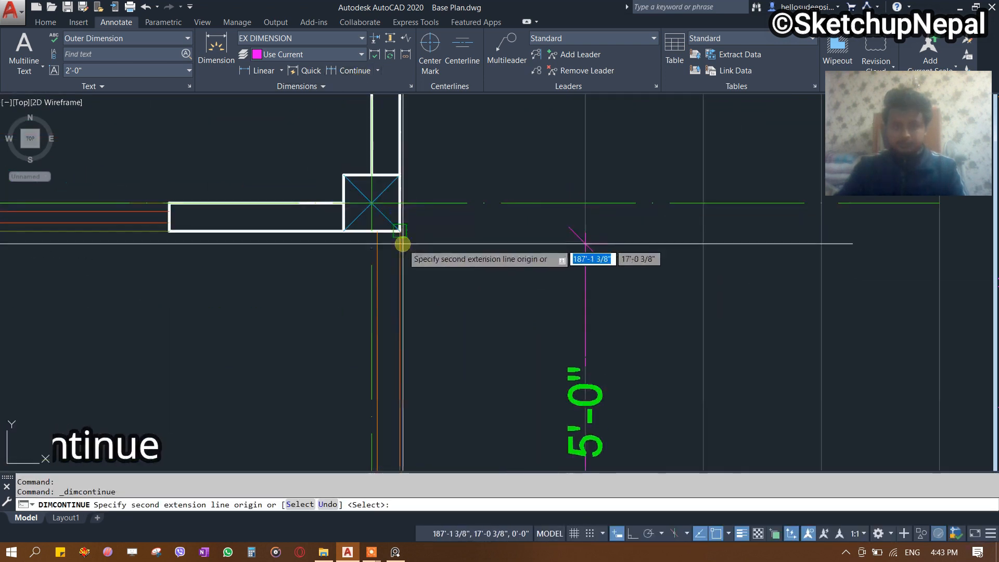
left_click(399, 229)
scroll(398, 174, "down", 3)
scroll(401, 294, "up", 5)
left_click(403, 296)
scroll(405, 196, "down", 3)
scroll(399, 194, "up", 5)
left_click(410, 234)
Continue the vertical chain through the column above the Reception and the kitchen window to the top corner column, and end the chain.
scroll(430, 285, "down", 3)
scroll(445, 208, "up", 5)
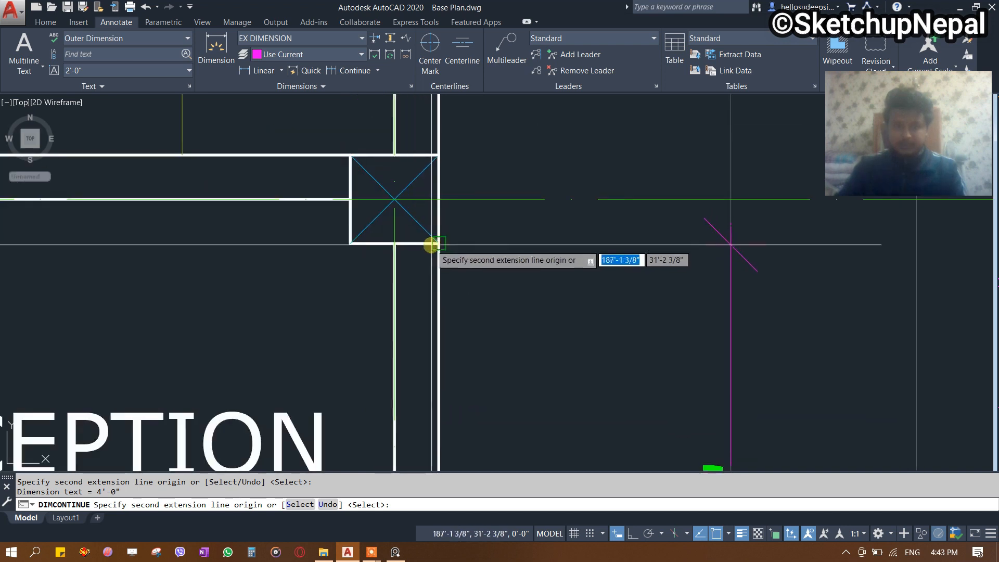
left_click(435, 156)
scroll(453, 183, "down", 2)
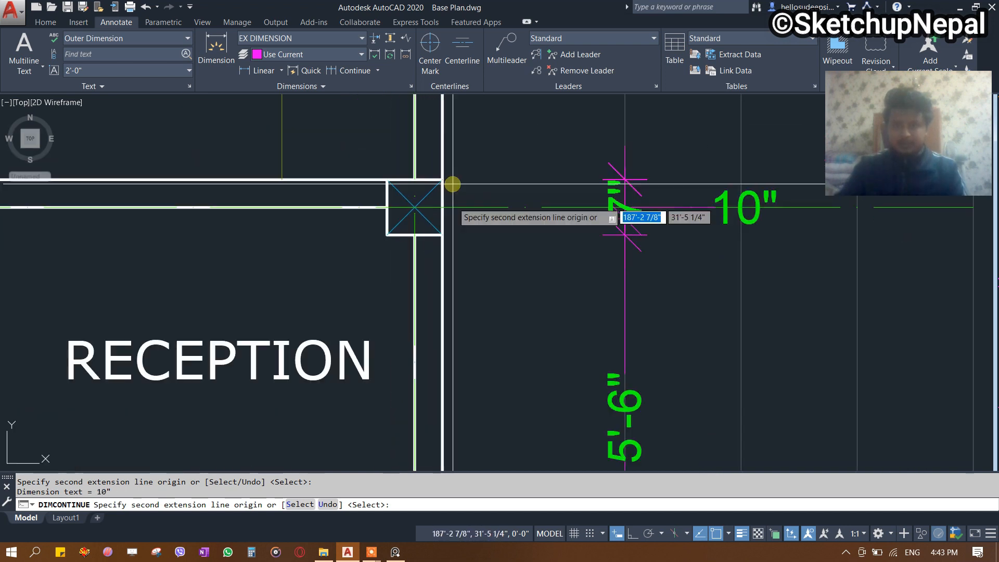
middle_click_drag(453, 182, 434, 397)
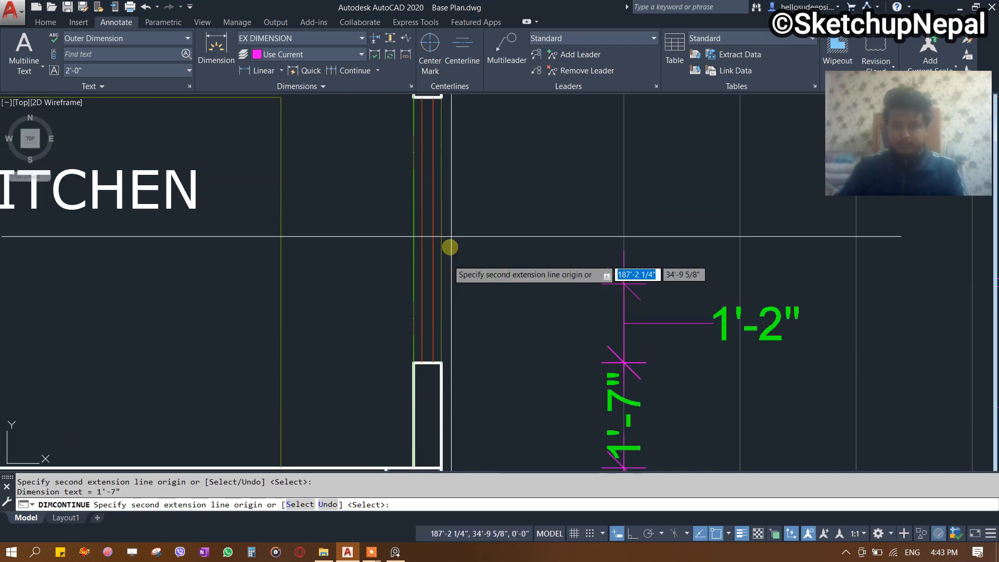
middle_click_drag(427, 156, 414, 364)
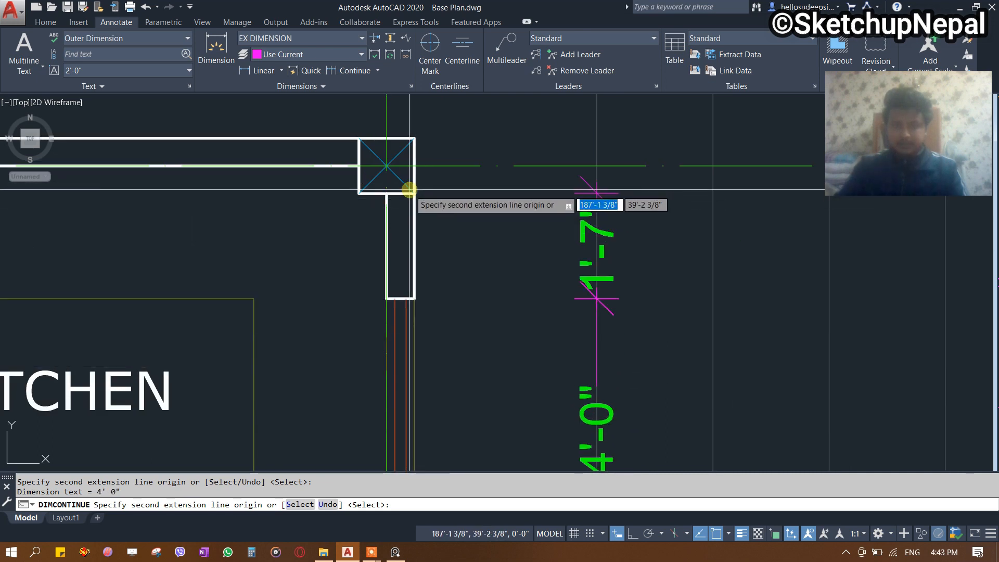
scroll(448, 308, "down", 3)
key("Escape")
Try to stretch the top corner column's 10" dimension text onto its own dimension line.
scroll(515, 122, "up", 5)
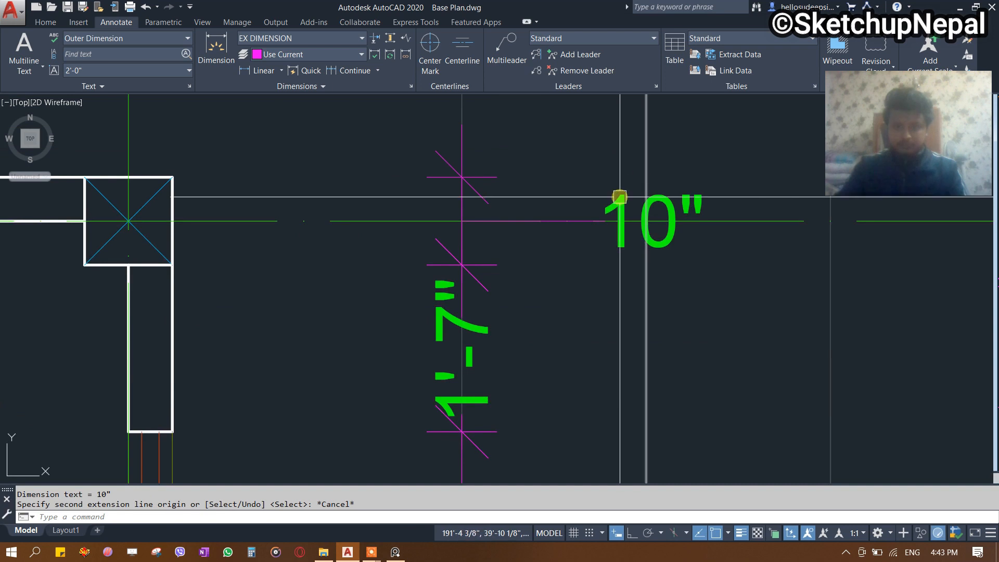
left_click(605, 219)
scroll(433, 234, "up", 2)
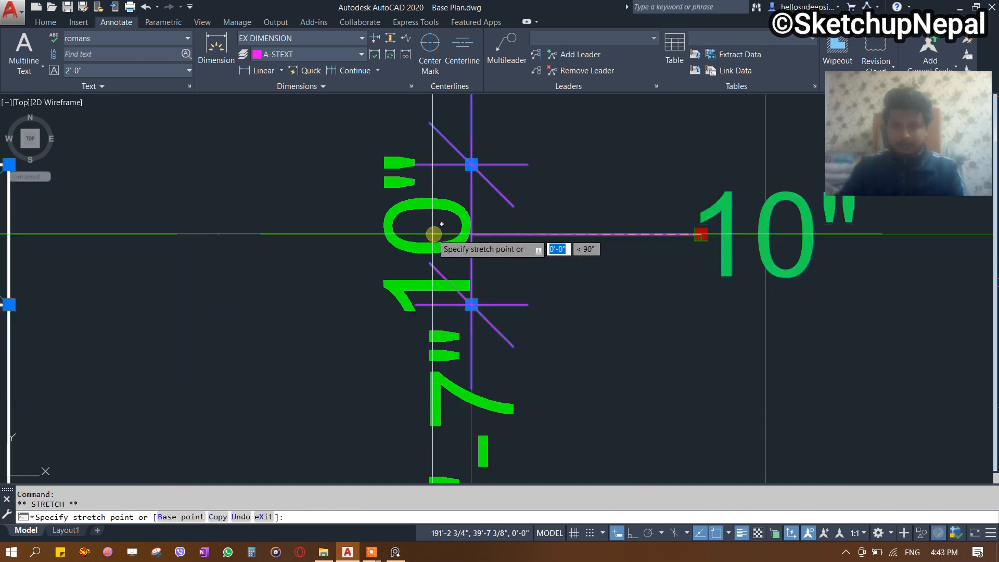
scroll(435, 234, "down", 3)
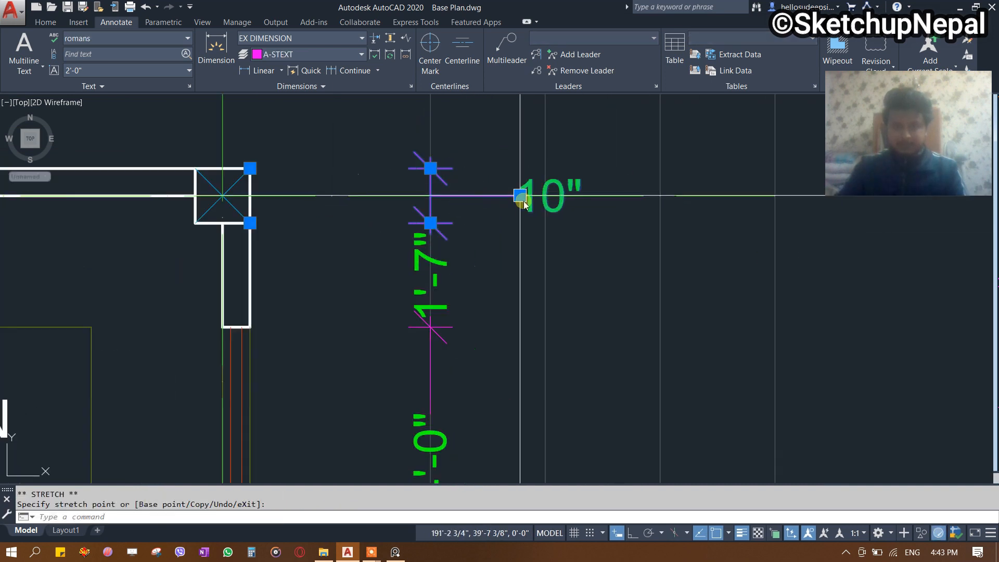
scroll(415, 231, "down", 4)
key("Escape")
scroll(439, 134, "up", 5)
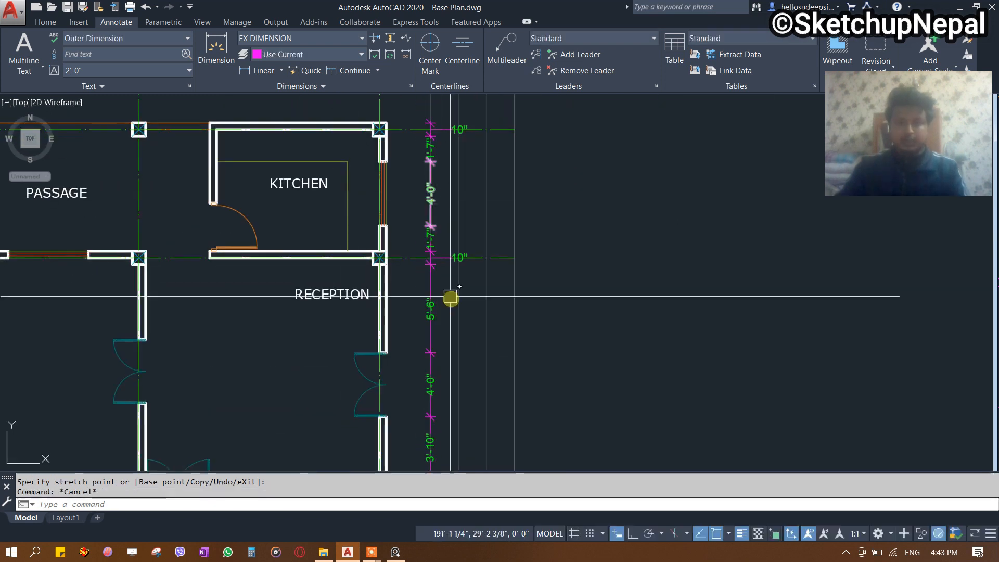
middle_click_drag(448, 246, 438, 268)
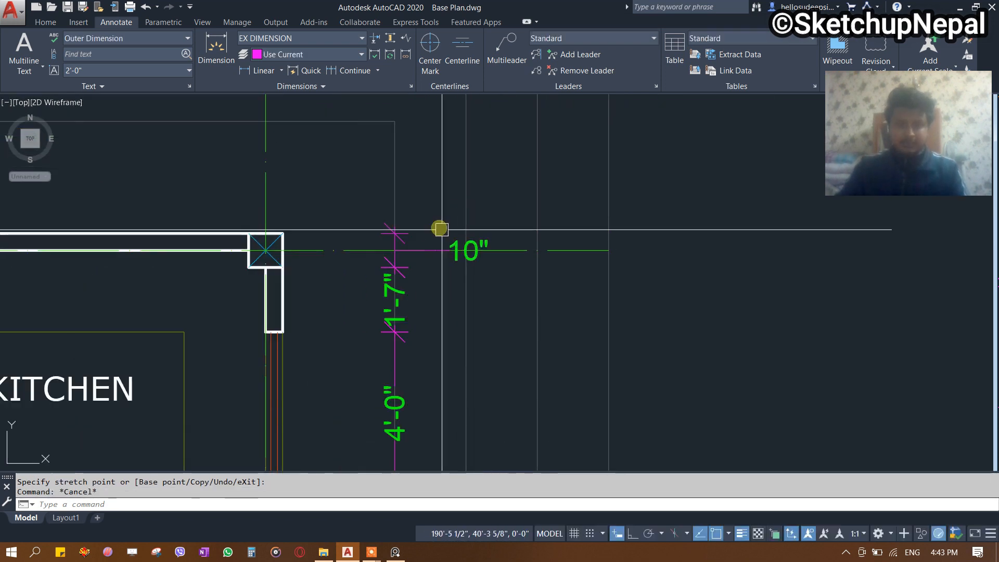
Add a vertical linear dimension between the centres of the kitchen's two outer columns, placed on the second offset outline.
scroll(461, 242, "down", 4)
type("DIM")
middle_click_drag(425, 392, 383, 429)
type("LI")
key("Return")
scroll(386, 286, "up", 4)
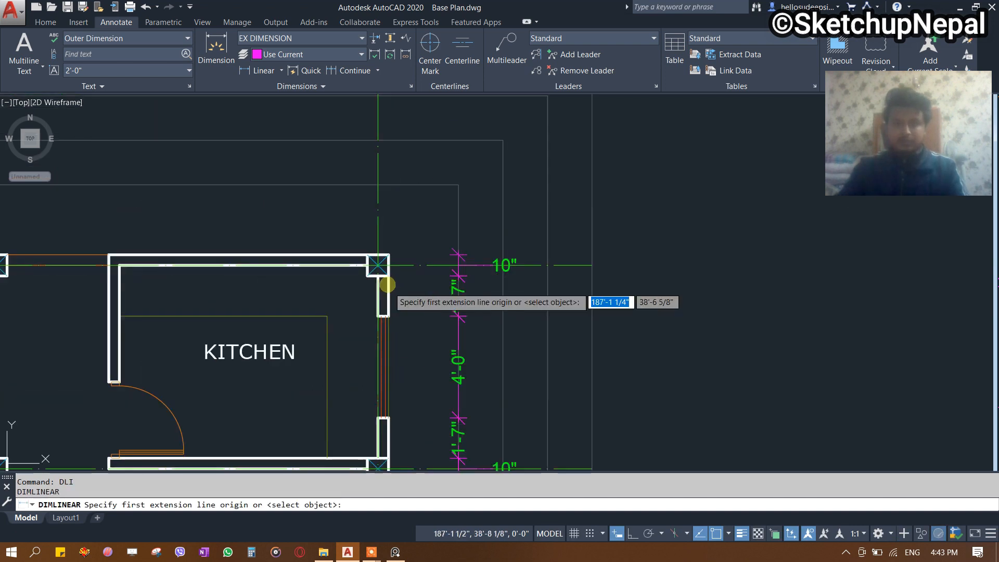
left_click(367, 254)
scroll(384, 232, "down", 6)
scroll(386, 320, "up", 6)
left_click(381, 259)
scroll(440, 174, "down", 3)
scroll(525, 390, "up", 3)
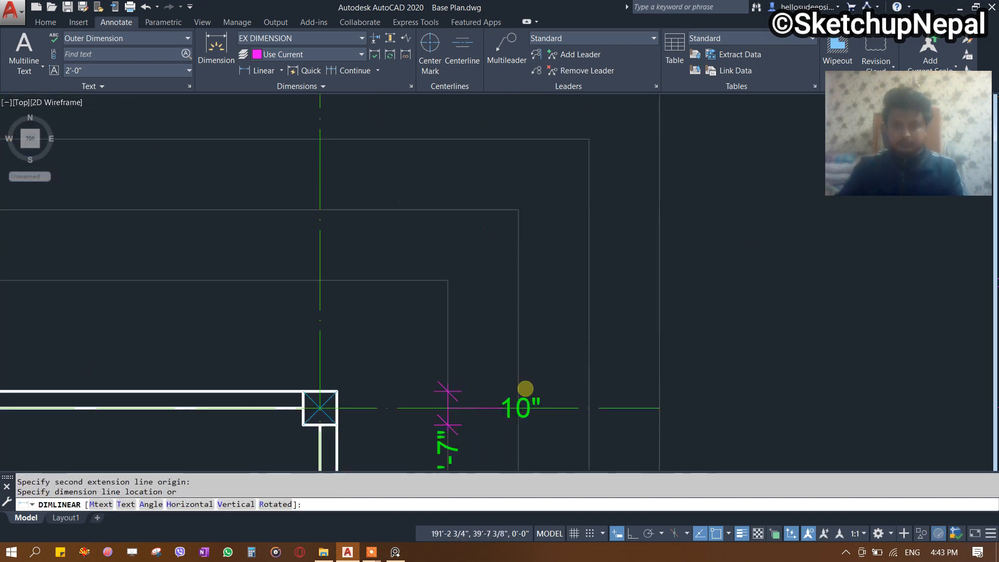
left_click(517, 205)
scroll(562, 156, "down", 4)
middle_click_drag(565, 333, 595, 212)
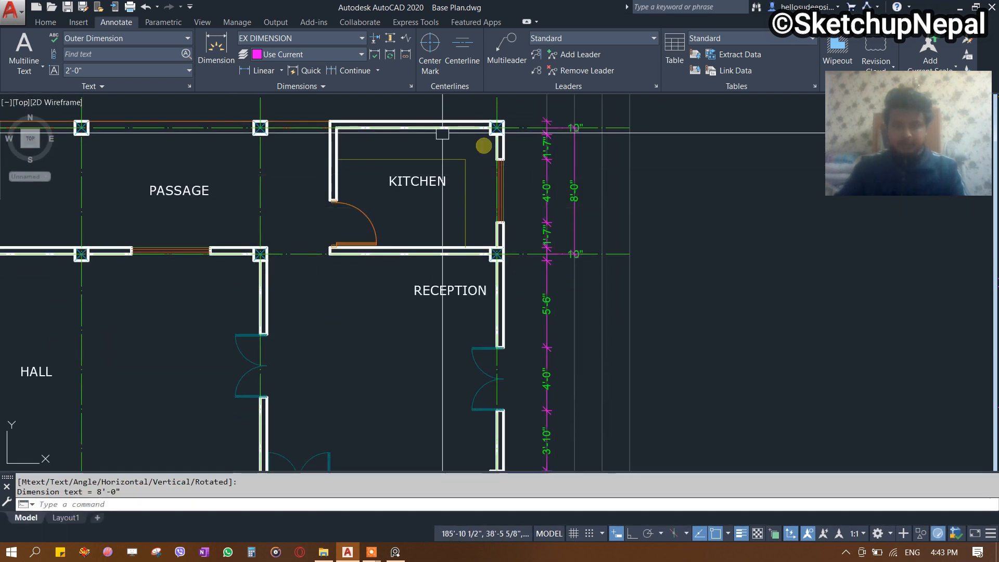
Continue the centre-to-centre dimensions down through the Reception's lower column to the bottom corner column's centre, and end the chain.
left_click(355, 70)
middle_click_drag(547, 371, 495, 274)
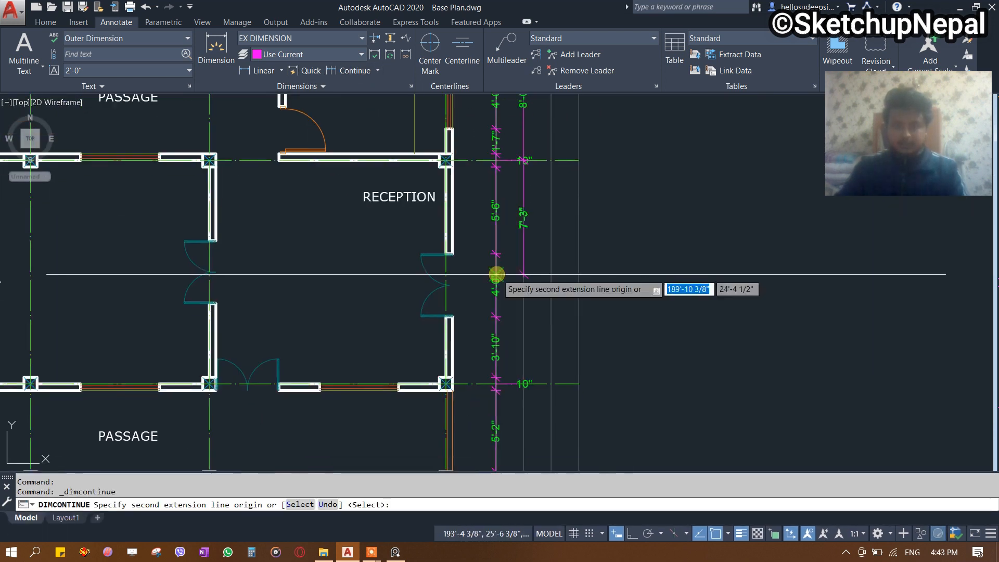
scroll(458, 388, "up", 5)
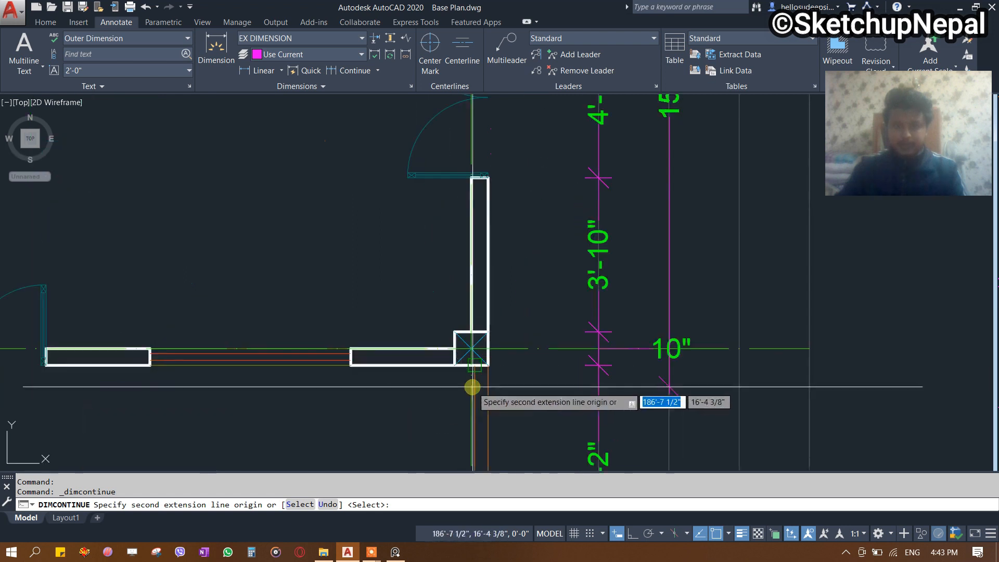
scroll(467, 364, "down", 4)
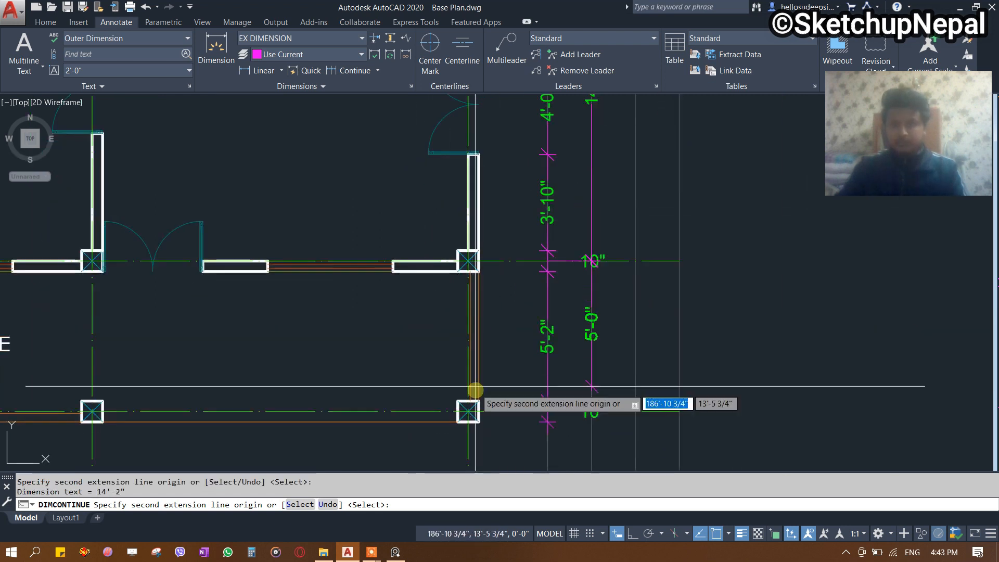
scroll(464, 277, "up", 4)
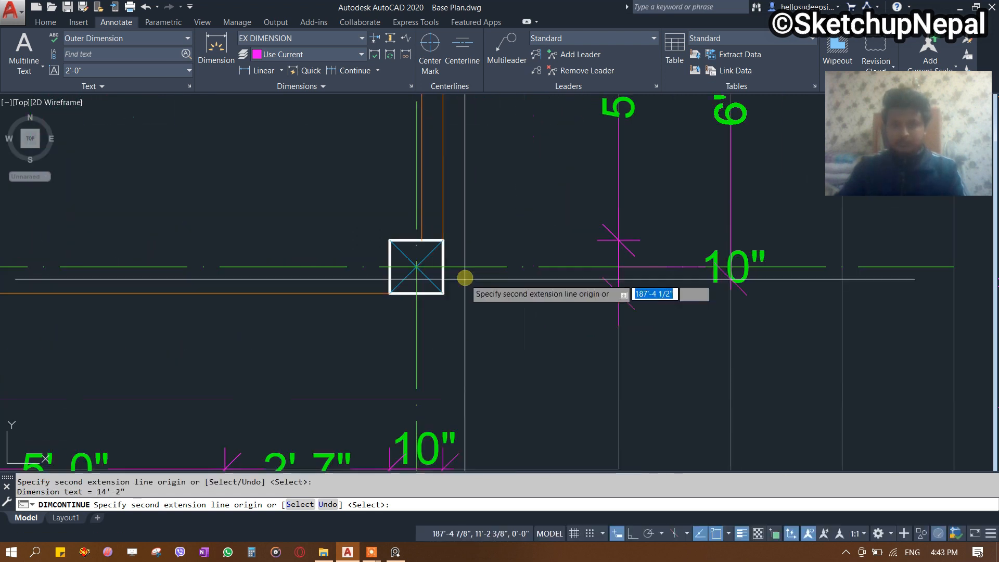
left_click(416, 267)
scroll(418, 280, "down", 3)
middle_click_drag(500, 192, 494, 252)
key("Escape")
Add an overall vertical linear dimension between the outer faces of the bottom and top corner columns, placed on the third offset outline.
scroll(494, 262, "up", 2)
scroll(529, 265, "down", 1)
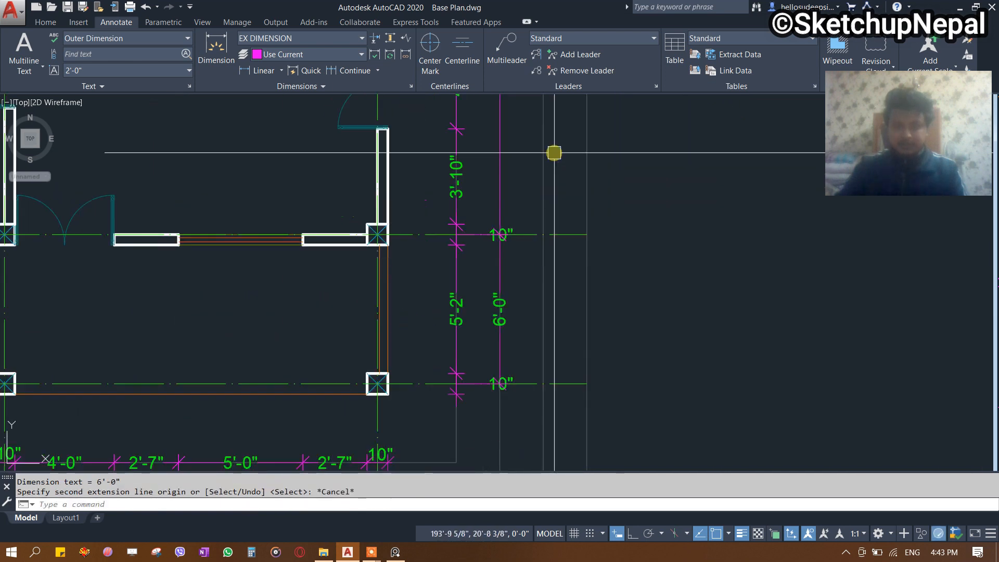
mouse_move(542, 188)
middle_mouse_down()
mouse_move(550, 290)
mouse_move(553, 220)
middle_mouse_up()
type("D")
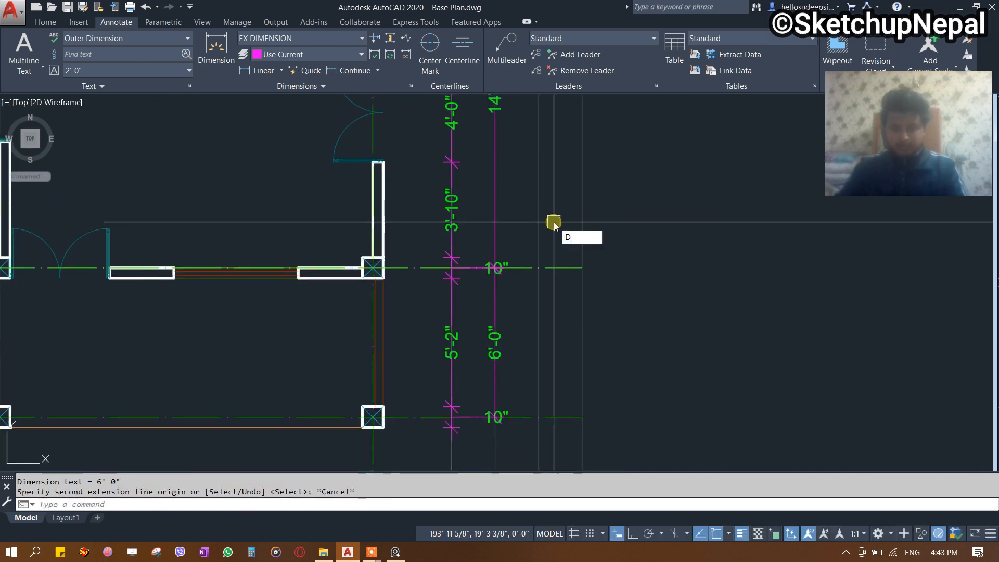
type("LI")
key("Return")
scroll(470, 286, "down", 3)
scroll(434, 328, "up", 4)
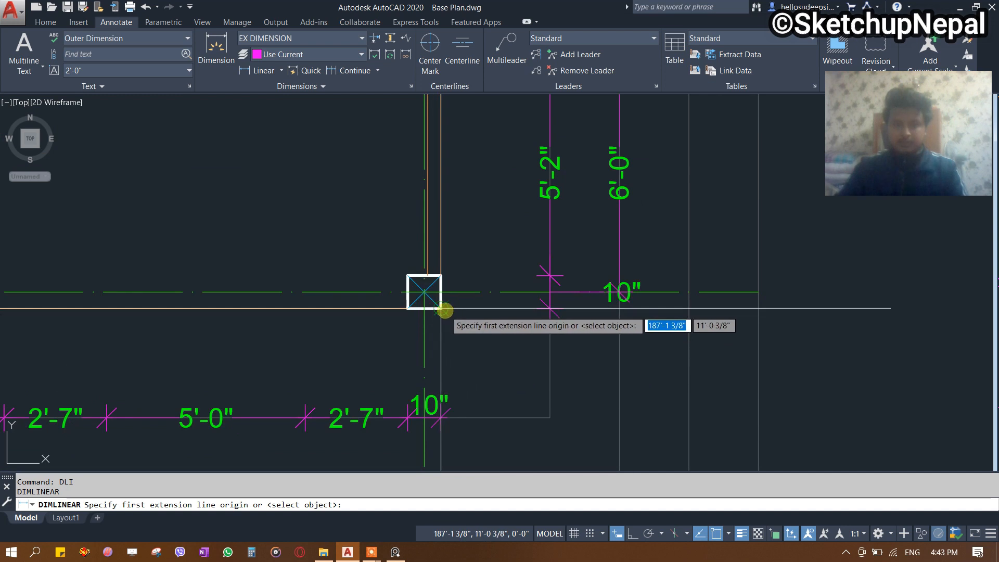
left_click(444, 311)
scroll(486, 319, "down", 3)
scroll(486, 435, "up", 2)
scroll(470, 346, "up", 2)
middle_click_drag(470, 346, 511, 229)
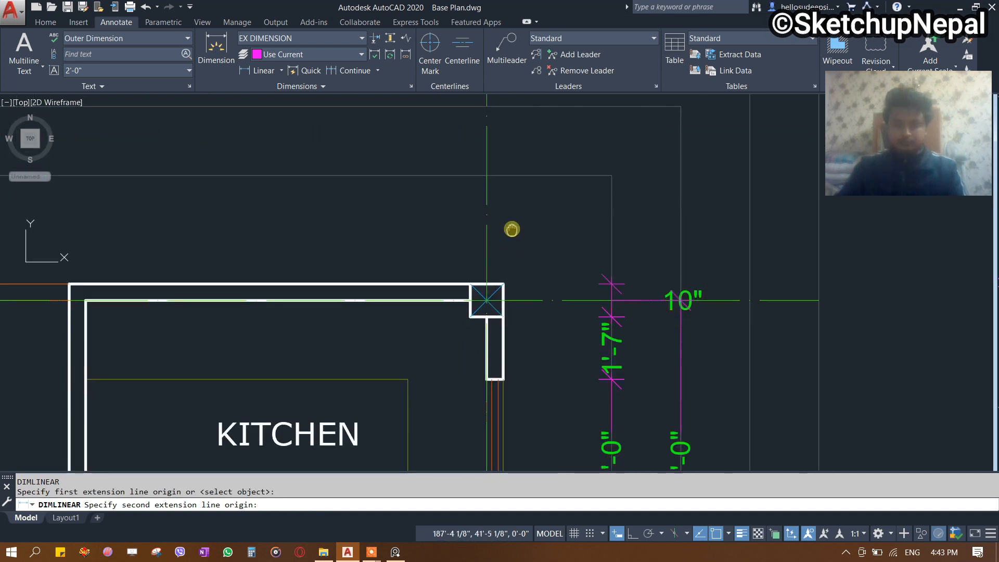
left_click(498, 277)
scroll(519, 232, "down", 3)
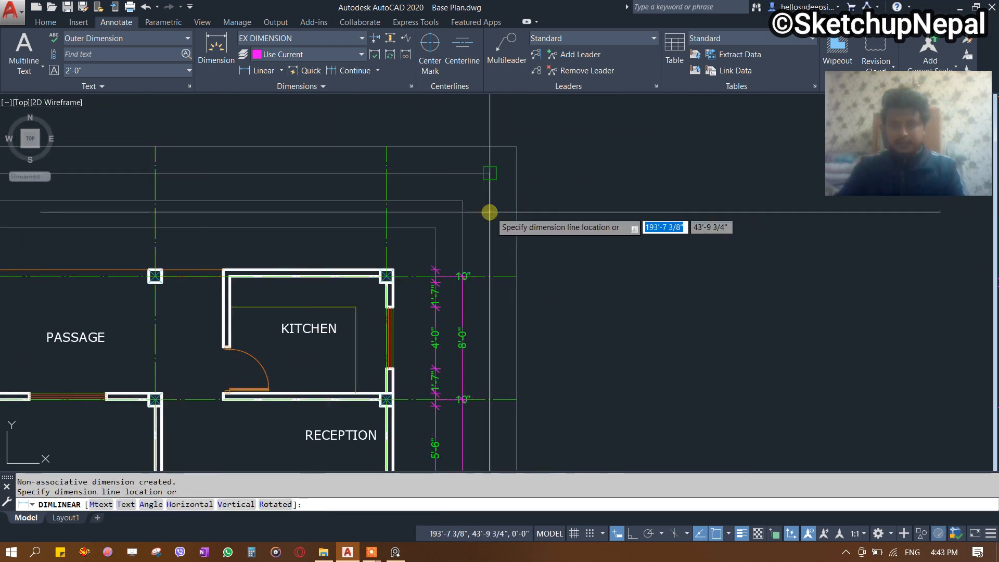
left_click(494, 189)
Examine the dimension rows beside and below the plan, and look closely at the 10" dimension at the kitchen's top corner column.
scroll(566, 339, "down", 3)
scroll(530, 272, "up", 3)
scroll(595, 215, "up", 2)
middle_click_drag(596, 214, 624, 419)
scroll(463, 345, "down", 2)
middle_click_drag(464, 346, 508, 223)
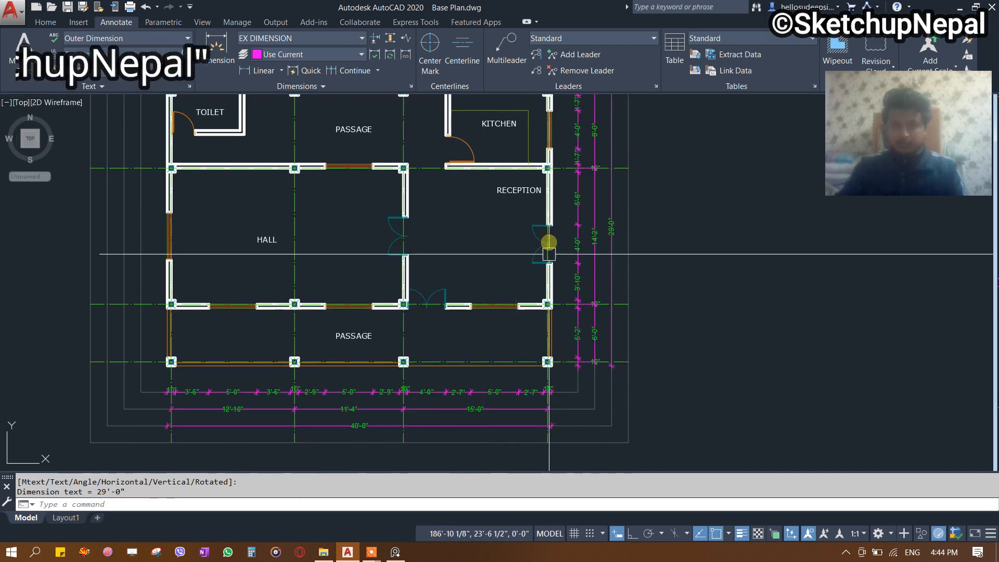
middle_click_drag(536, 281, 412, 397)
scroll(526, 208, "up", 4)
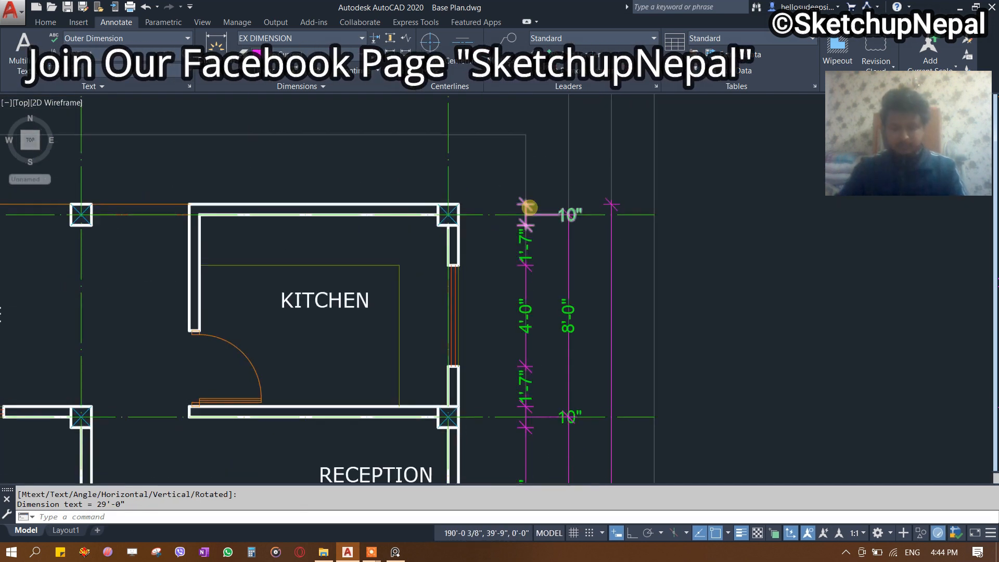
type("DLI")
key("Return")
scroll(500, 209, "down", 4)
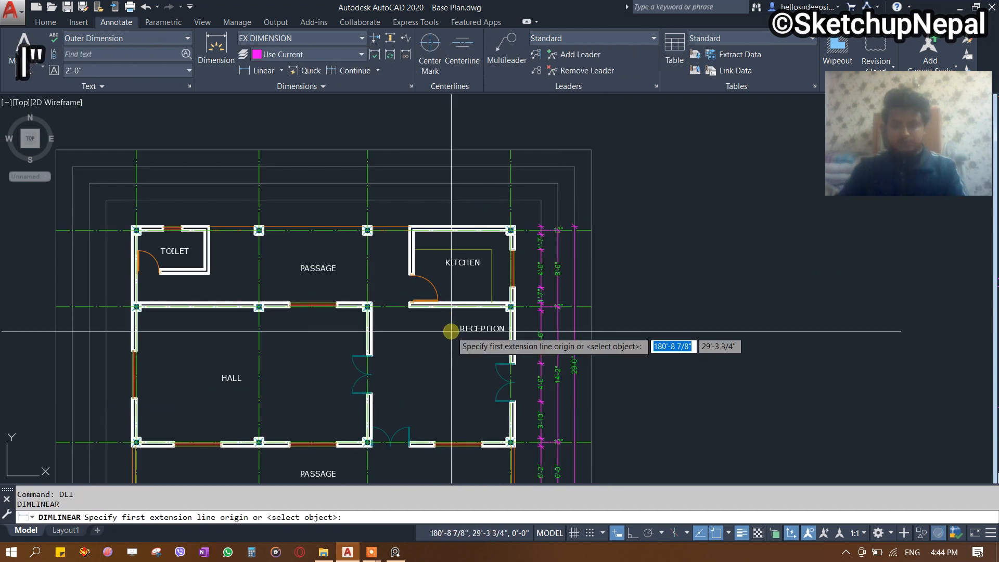
middle_click_drag(452, 329, 546, 144)
middle_click_drag(342, 170, 256, 214)
key("Escape")
Move only the text of the 10" dimension at the kitchen's top corner column to just left of its dimension line.
scroll(507, 161, "up", 4)
middle_click_drag(507, 162, 335, 388)
scroll(539, 162, "up", 4)
scroll(494, 225, "up", 4)
key("Escape")
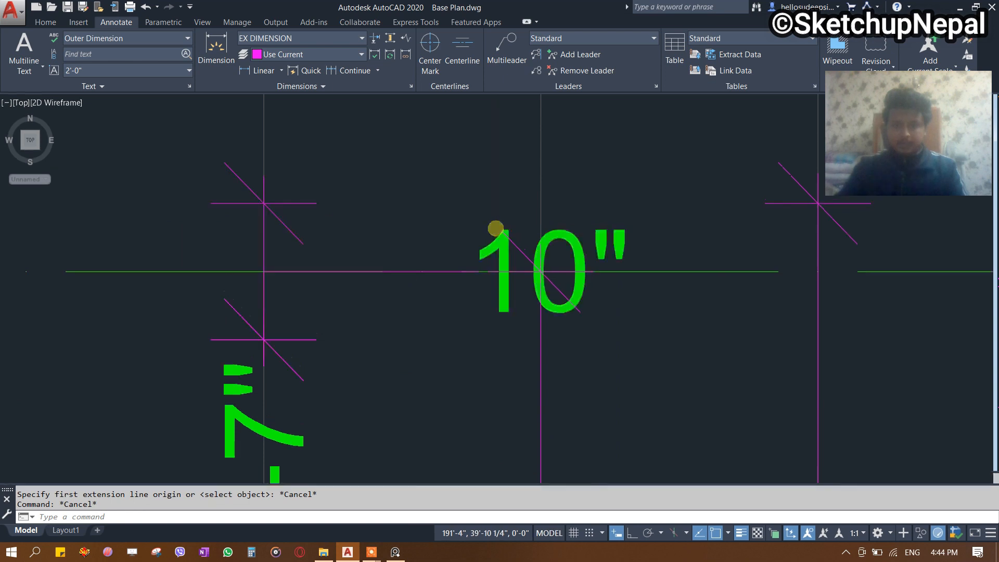
left_click(495, 228)
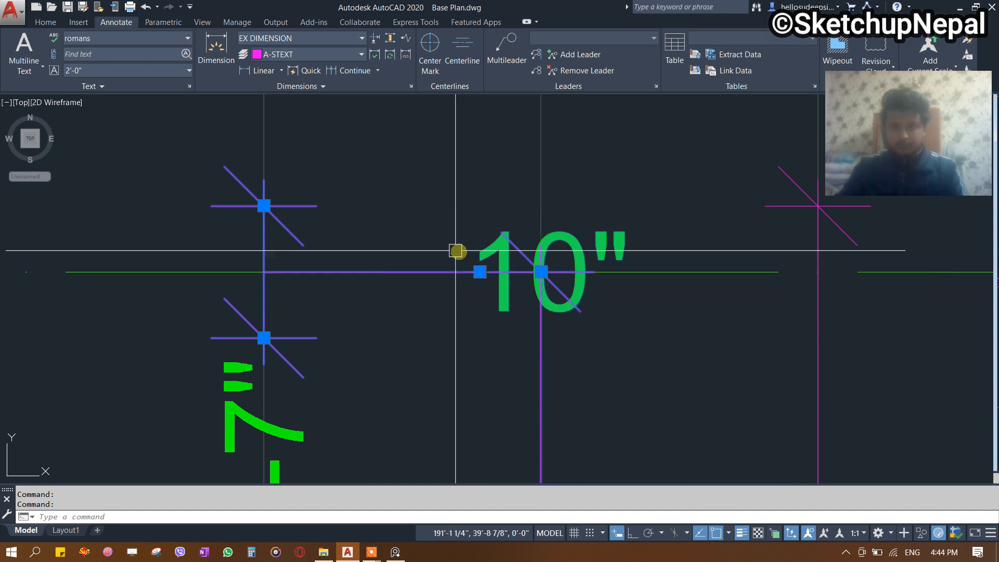
key("Escape")
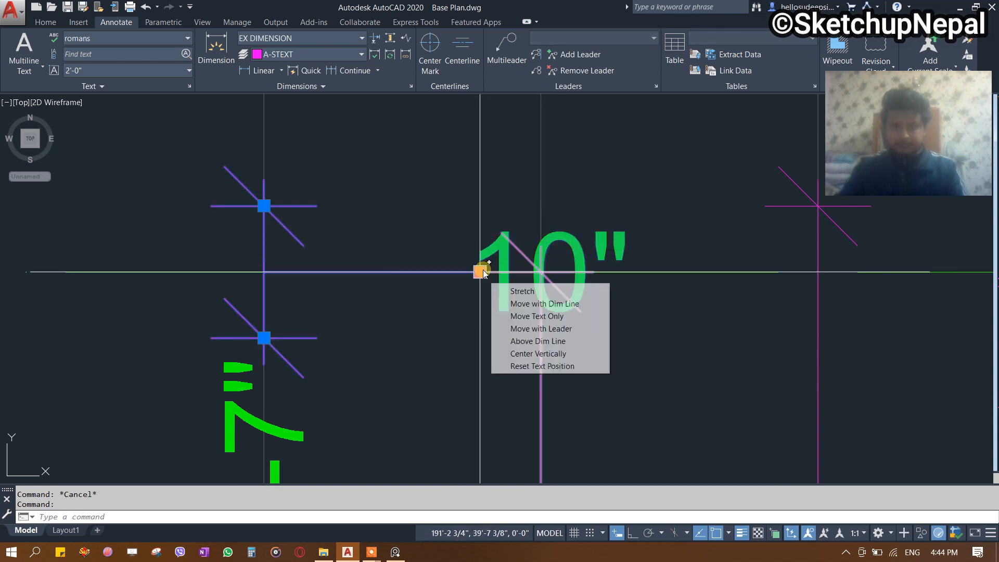
left_click(570, 317)
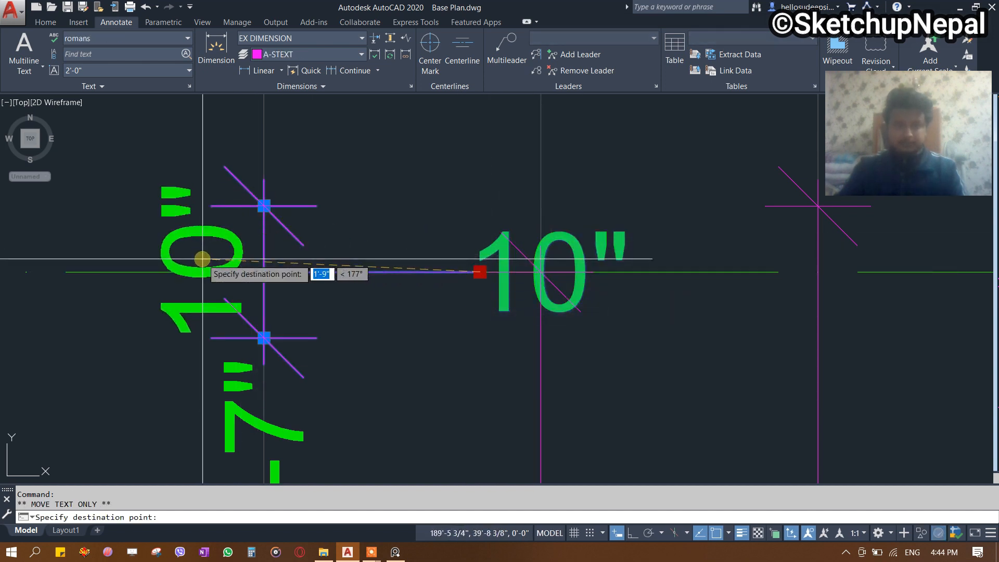
left_click(203, 259)
Move the 10" dimension at the kitchen's lower corner column, text together with dimension line, slightly left of the first dimension row.
scroll(568, 143, "down", 4)
scroll(507, 126, "up", 6)
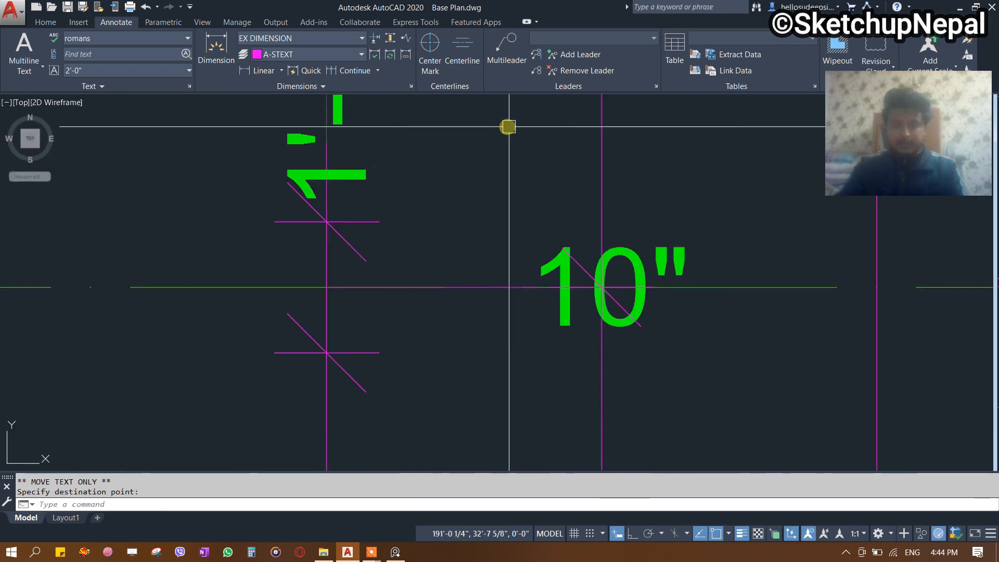
key("Escape")
mouse_move(541, 286)
left_click(577, 317)
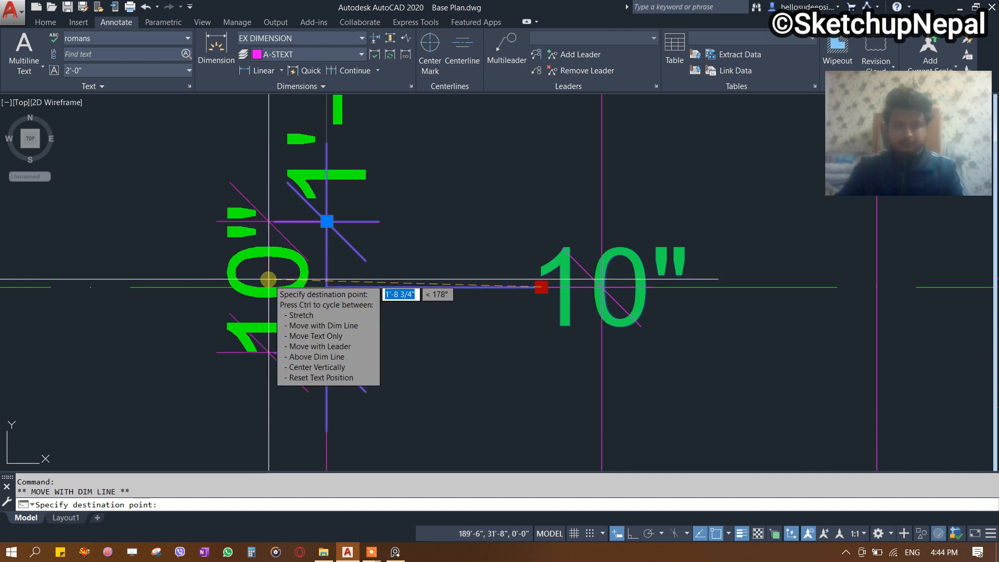
left_click(268, 279)
Move only the text of the 10" dimension at the Reception's lower column to just left of its dimension line.
scroll(378, 305, "down", 5)
mouse_move(382, 397)
middle_mouse_down()
mouse_move(423, 352)
mouse_move(441, 147)
mouse_move(402, 218)
middle_mouse_up()
scroll(479, 293, "up", 5)
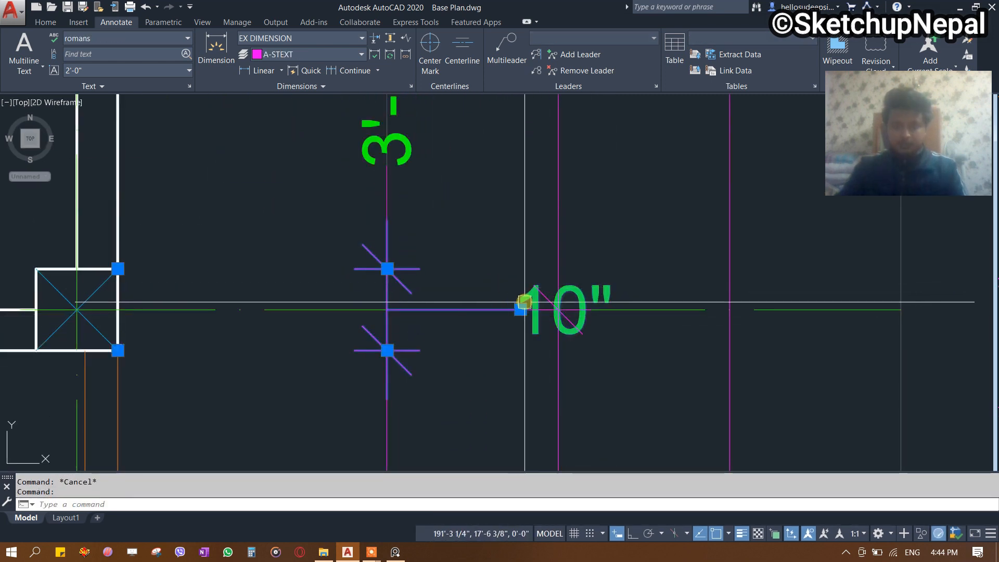
mouse_move(521, 308)
left_click(572, 350)
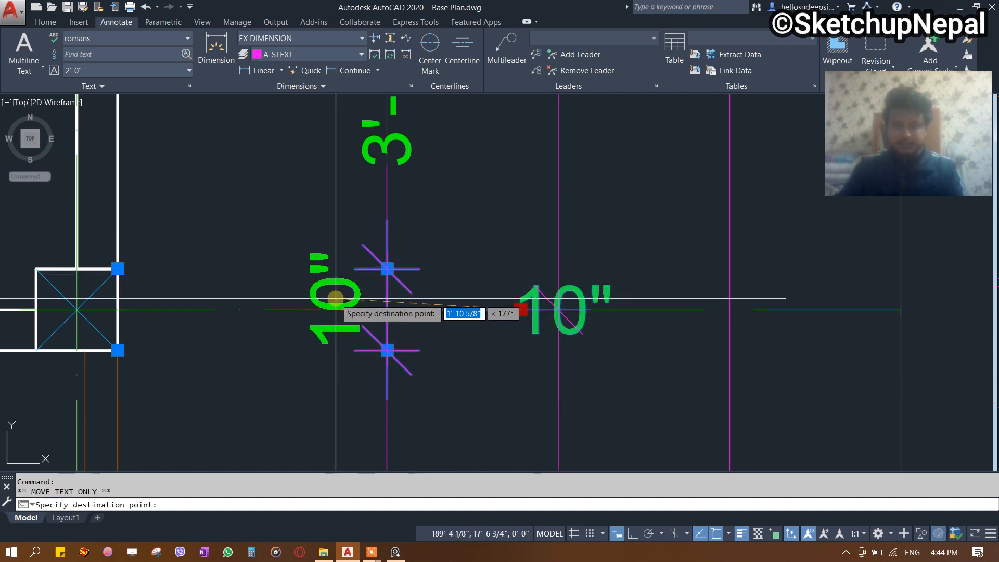
key("Escape")
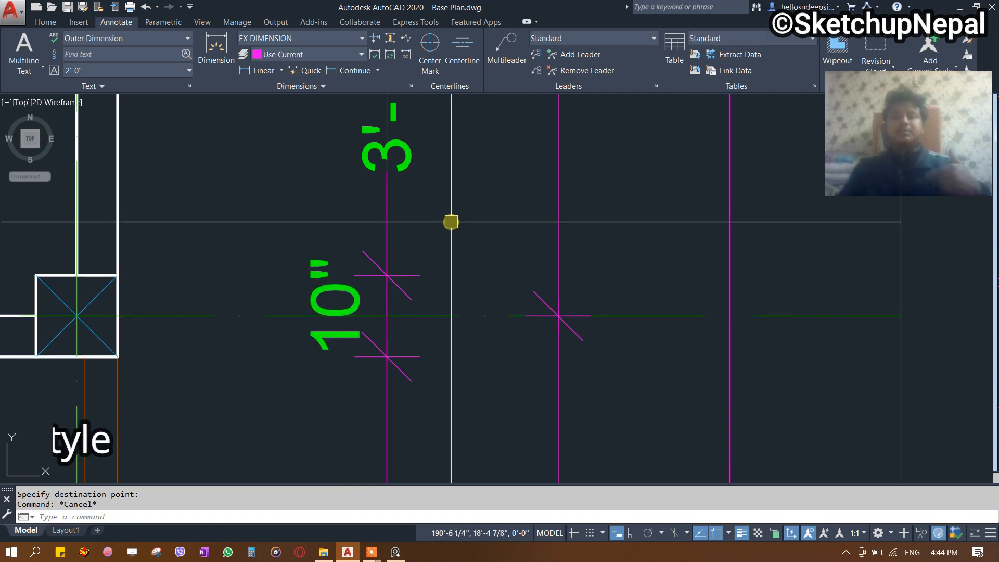
Move only the text of the 10" dimension at the plan's bottom right corner column to just left of its dimension line.
scroll(451, 222, "down", 3)
mouse_move(464, 344)
middle_mouse_down()
mouse_move(487, 247)
mouse_move(510, 205)
middle_mouse_up()
middle_click_drag(489, 269, 522, 152)
middle_click_drag(412, 312, 468, 268)
scroll(468, 268, "down", 2)
scroll(459, 276, "up", 5)
scroll(475, 268, "down", 3)
middle_click_drag(475, 321, 401, 352)
scroll(395, 333, "up", 3)
scroll(492, 278, "down", 3)
middle_click_drag(510, 220, 401, 392)
scroll(504, 358, "up", 6)
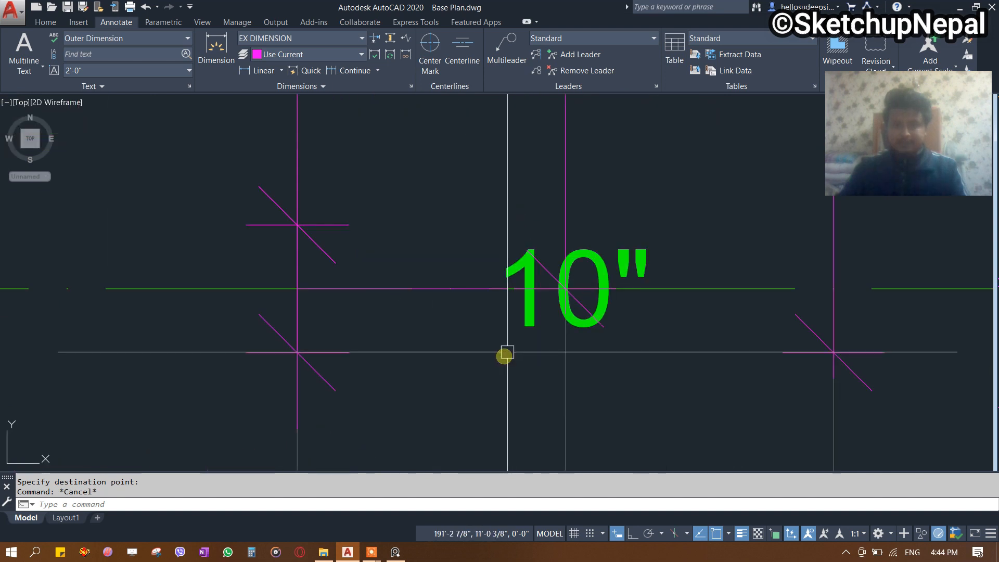
mouse_move(507, 289)
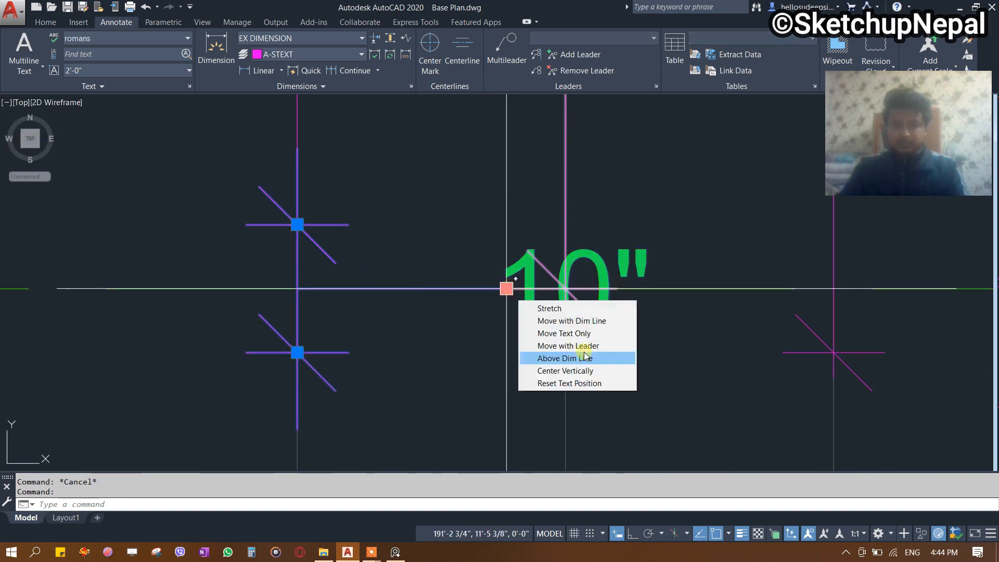
left_click(583, 333)
left_click(229, 280)
scroll(283, 278, "down", 8)
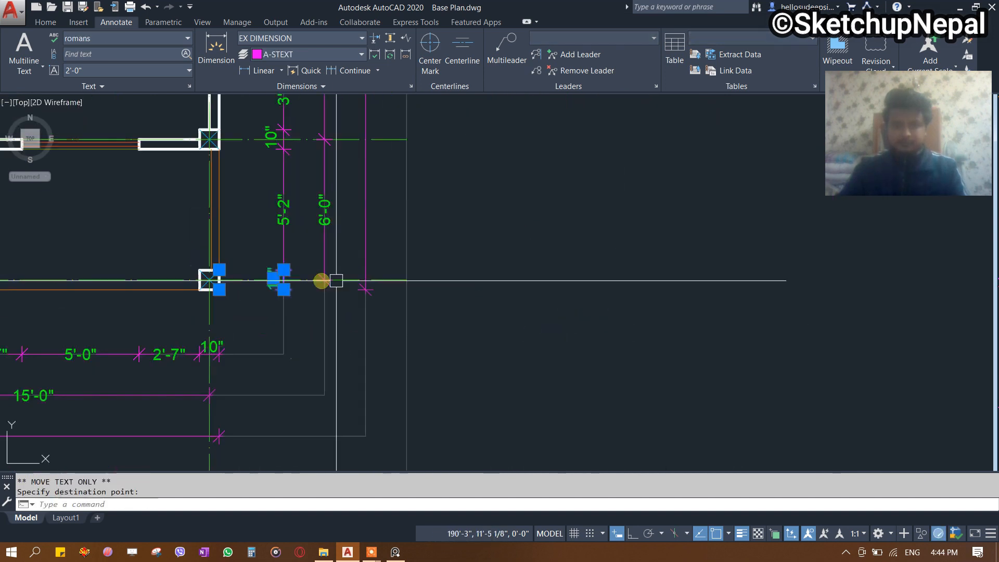
Add a horizontal linear dimension across the toilet's top corner column, placed on the first offset outline above the plan.
mouse_move(247, 277)
middle_mouse_down()
mouse_move(792, 330)
mouse_move(823, 214)
middle_mouse_up()
mouse_move(294, 295)
middle_mouse_down()
mouse_move(318, 297)
mouse_move(388, 413)
middle_mouse_up()
scroll(388, 412, "down", 4)
middle_click_drag(519, 251, 513, 357)
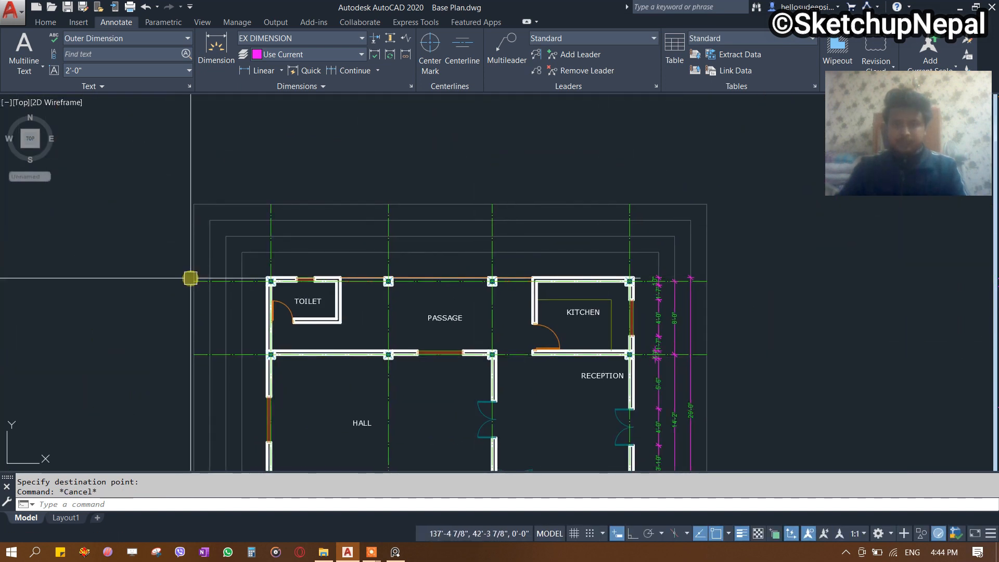
middle_click_drag(450, 302, 474, 224)
scroll(388, 178, "up", 2)
type("DLI")
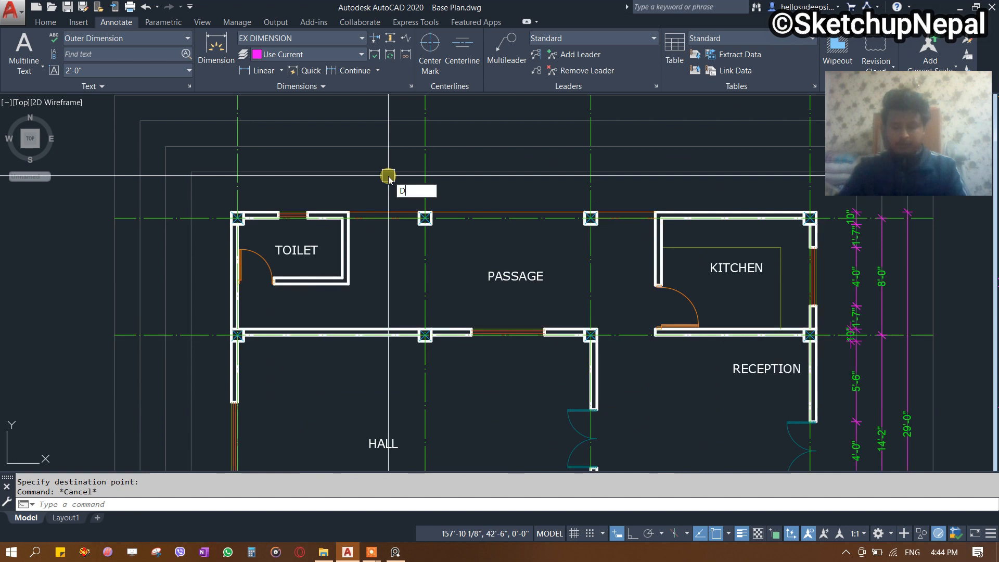
key("Return")
scroll(236, 193, "up", 6)
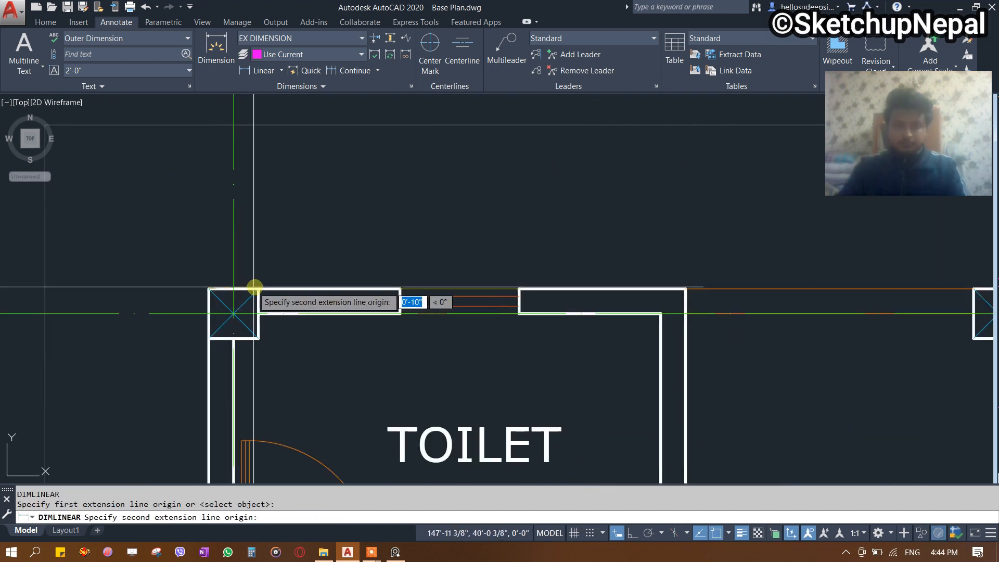
left_click(254, 287)
middle_click_drag(93, 149, 217, 288)
left_click(194, 267)
middle_click_drag(410, 279, 315, 289)
Continue the dimension row from the toilet's corner column to the near edge of the toilet window and end the chain.
left_click(348, 68)
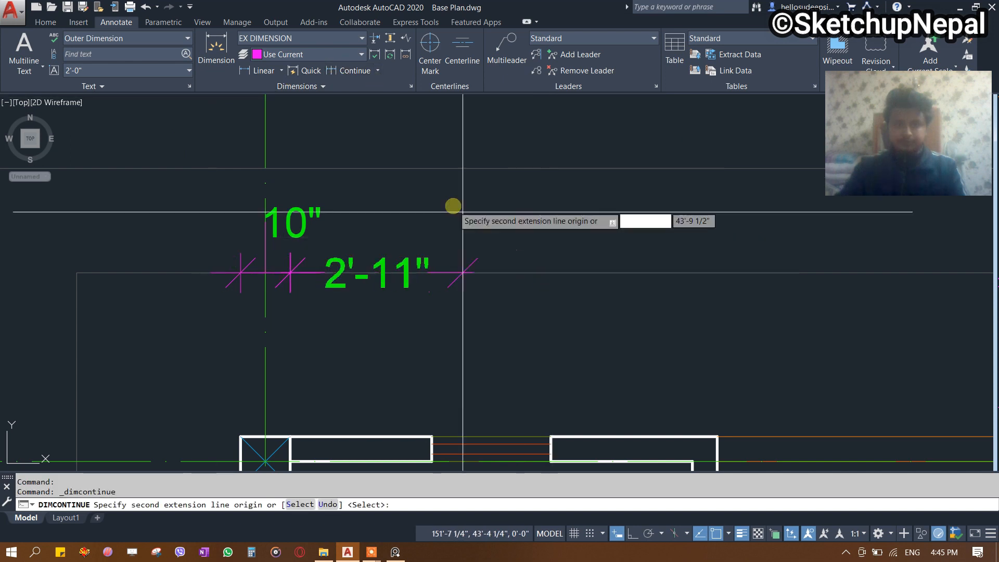
left_click(432, 436)
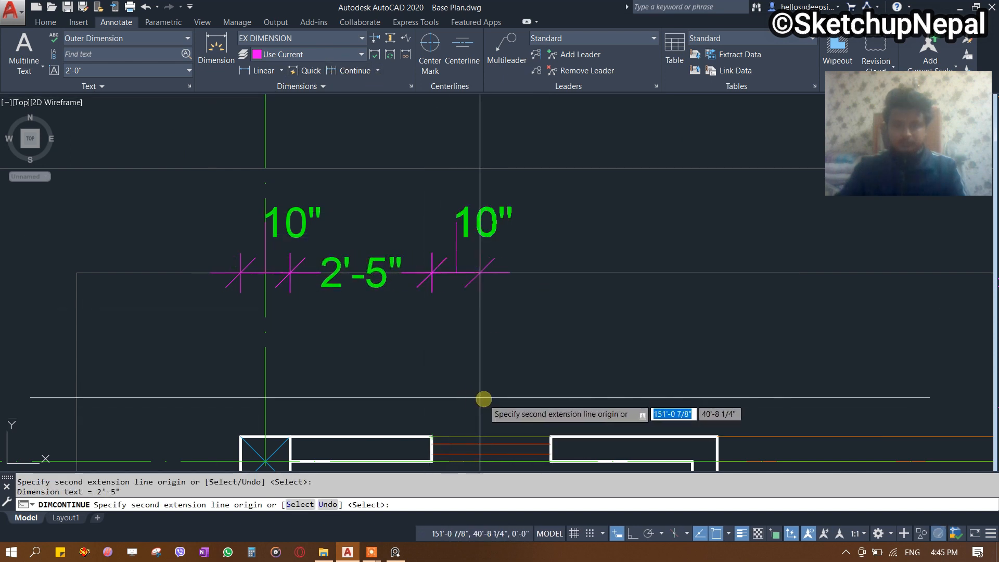
key("Escape")
scroll(435, 457, "up", 5)
scroll(435, 371, "up", 5)
scroll(397, 353, "down", 12)
middle_click_drag(397, 341, 330, 288)
key("Escape")
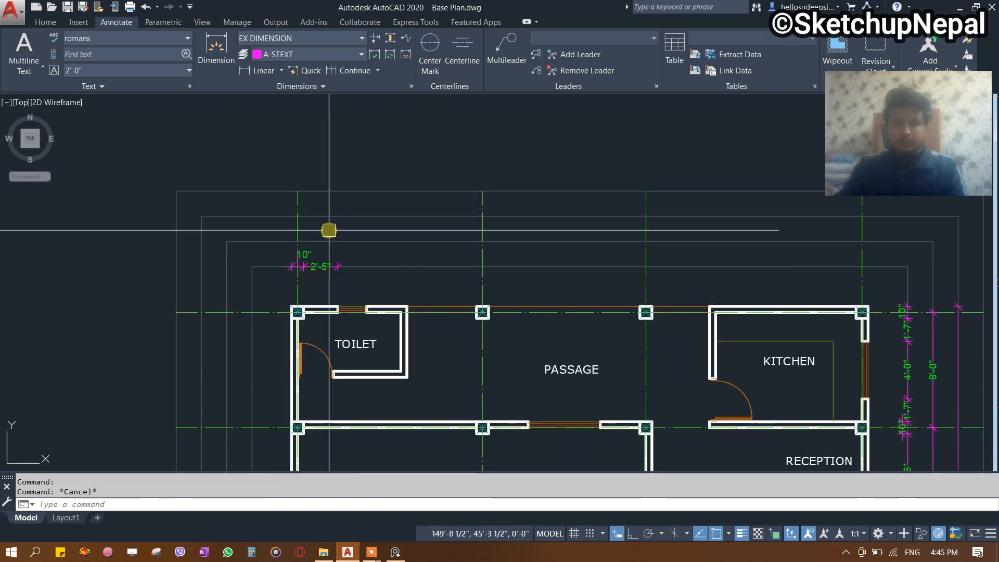
Resume the continued dimensions across the toilet window to its far edge and on to the toilet wall's outer corner.
left_click(350, 70)
scroll(367, 312, "up", 5)
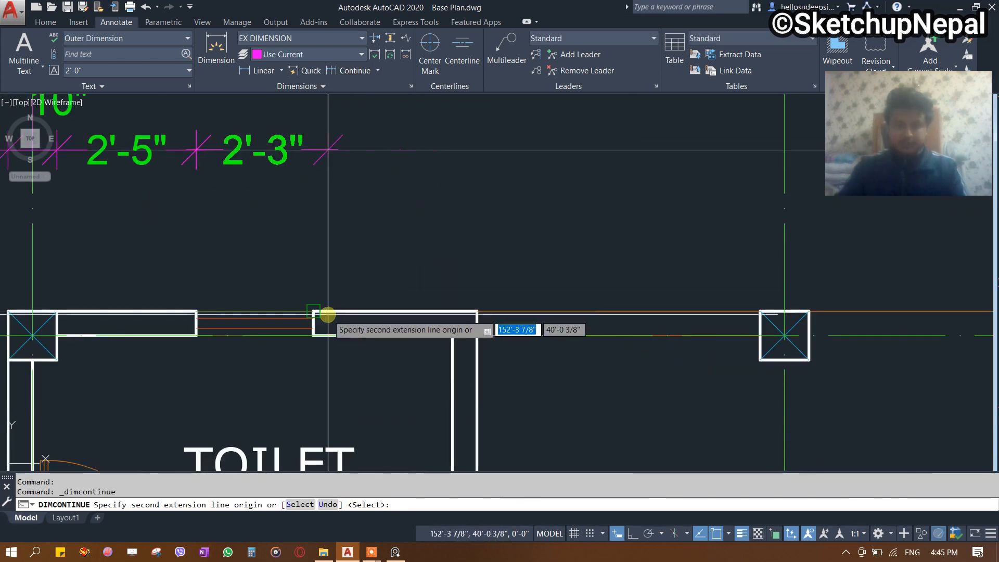
left_click(313, 314)
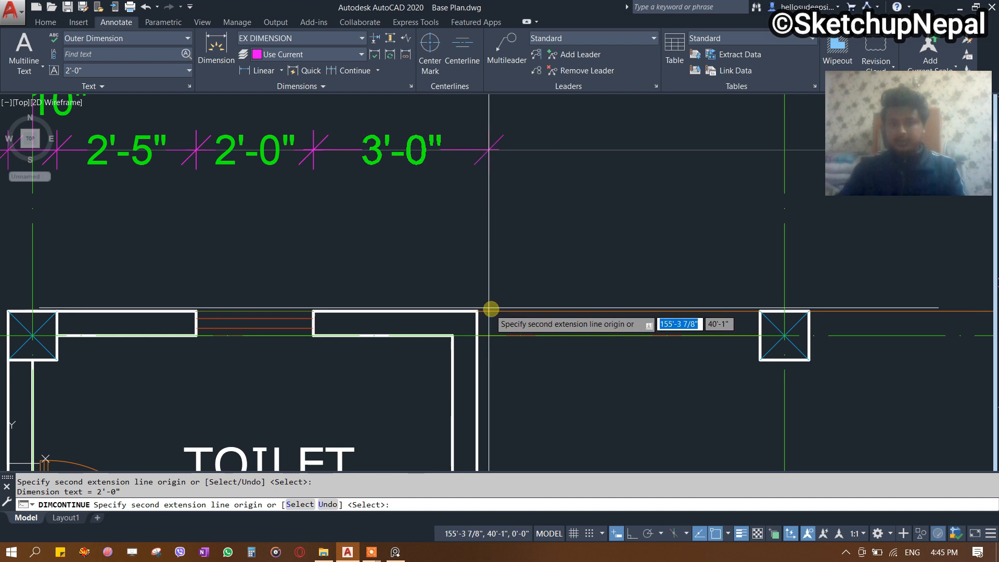
left_click(471, 313)
Continue the dimensions to both faces of the second top column and on to the near edge of the passage window.
middle_click_drag(535, 301, 338, 304)
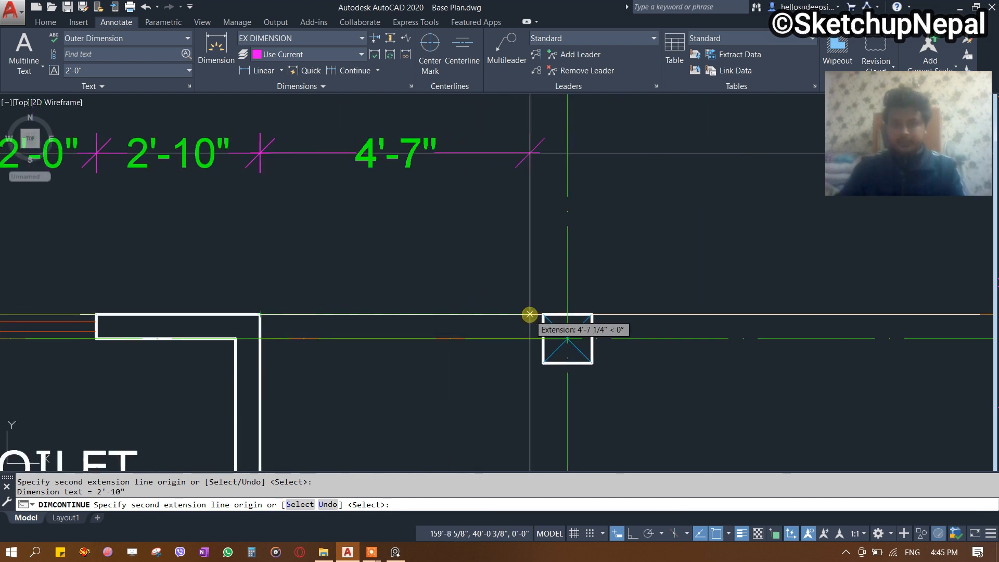
scroll(267, 217, "down", 4)
middle_click_drag(341, 208, 327, 234)
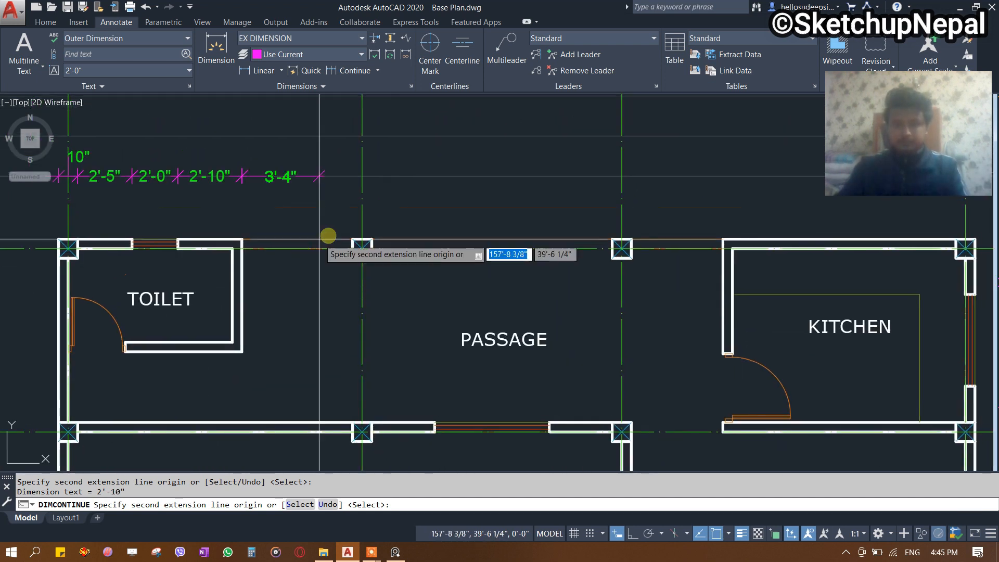
left_click(367, 240)
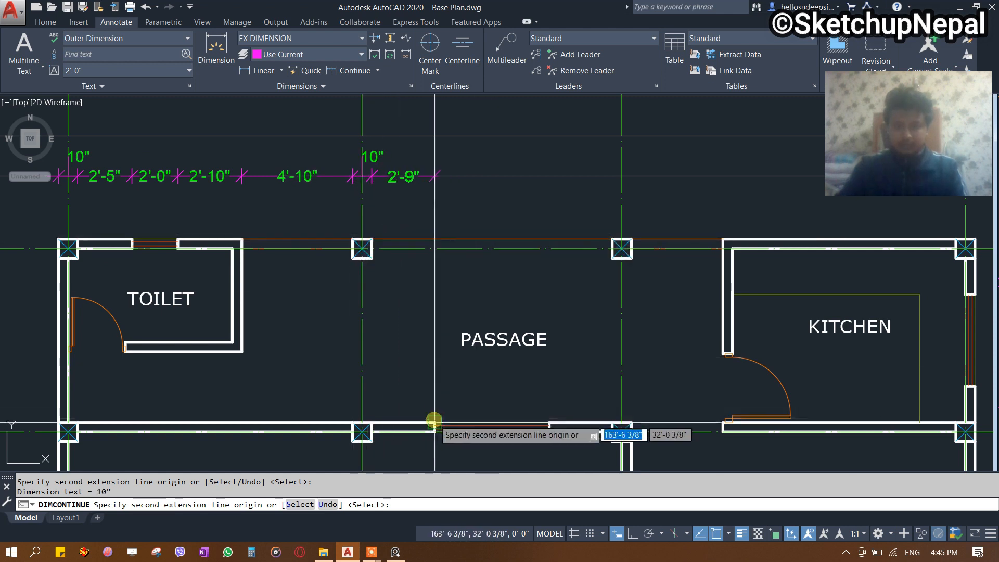
left_click(434, 422)
Continue the dimensions to the passage window's far edge and across both faces of the column beside it.
middle_click_drag(544, 391, 435, 394)
scroll(455, 417, "up", 2)
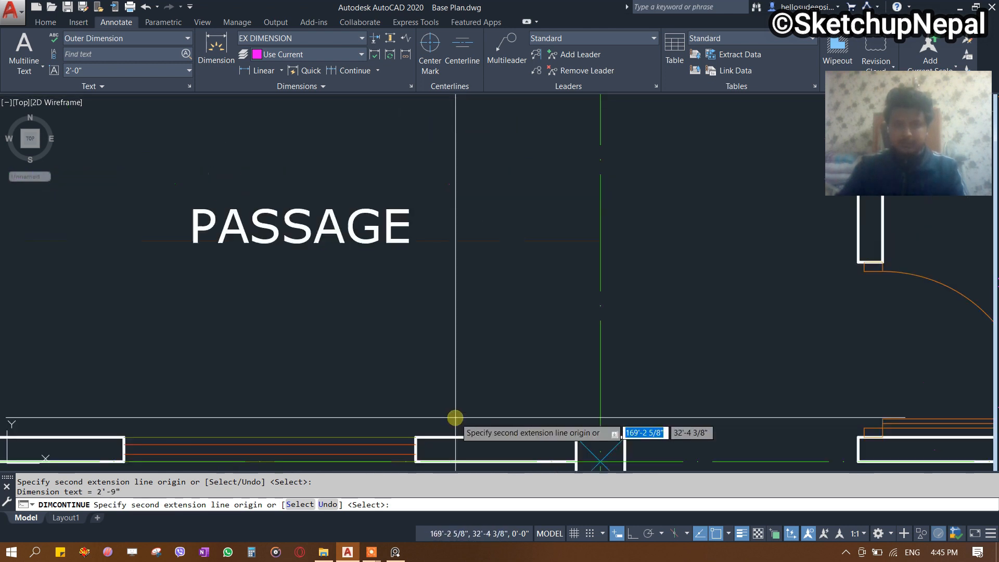
left_click(416, 435)
scroll(416, 364, "down", 4)
scroll(422, 359, "up", 2)
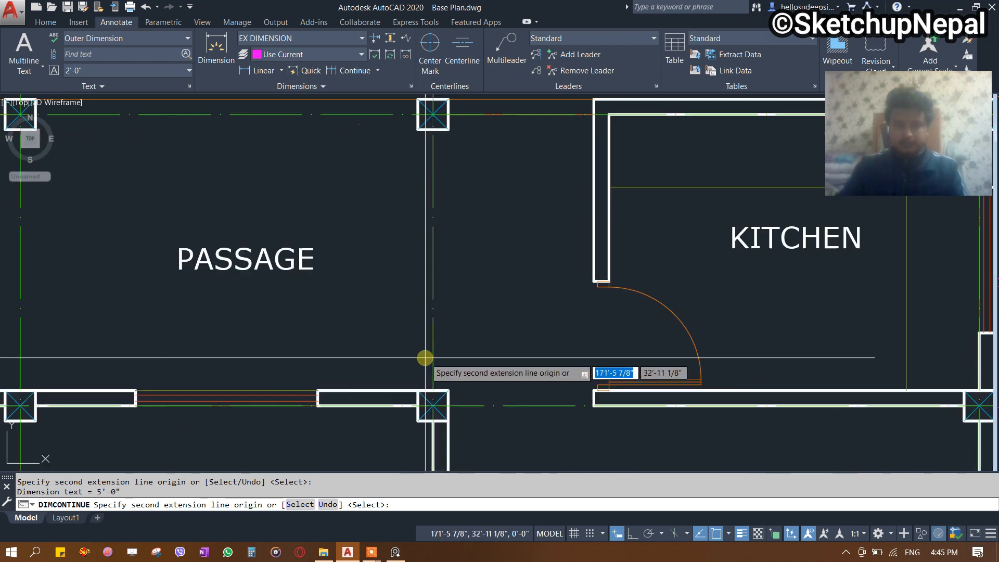
left_click(442, 391)
Continue the dimensions to the kitchen wall's outer corner and both faces of the kitchen's corner column, and end the chain.
scroll(443, 391, "down", 2)
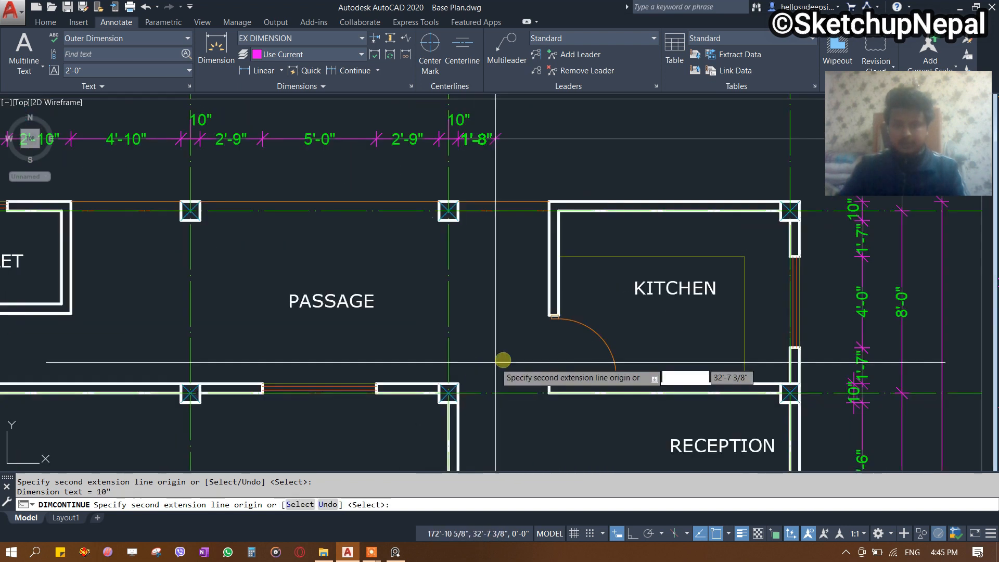
scroll(515, 258, "up", 1)
scroll(462, 239, "down", 1)
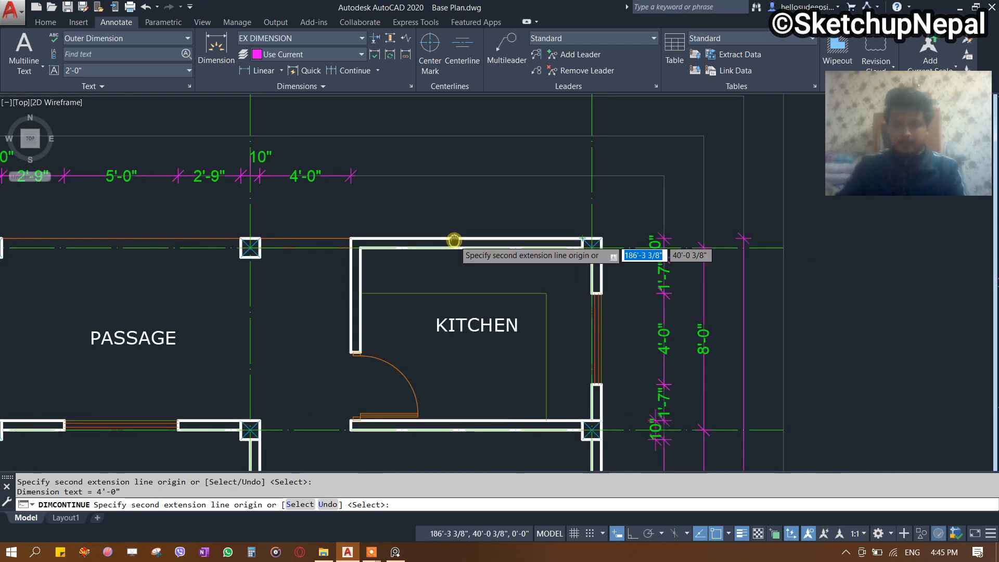
scroll(569, 239, "up", 4)
left_click(654, 233)
scroll(634, 250, "down", 5)
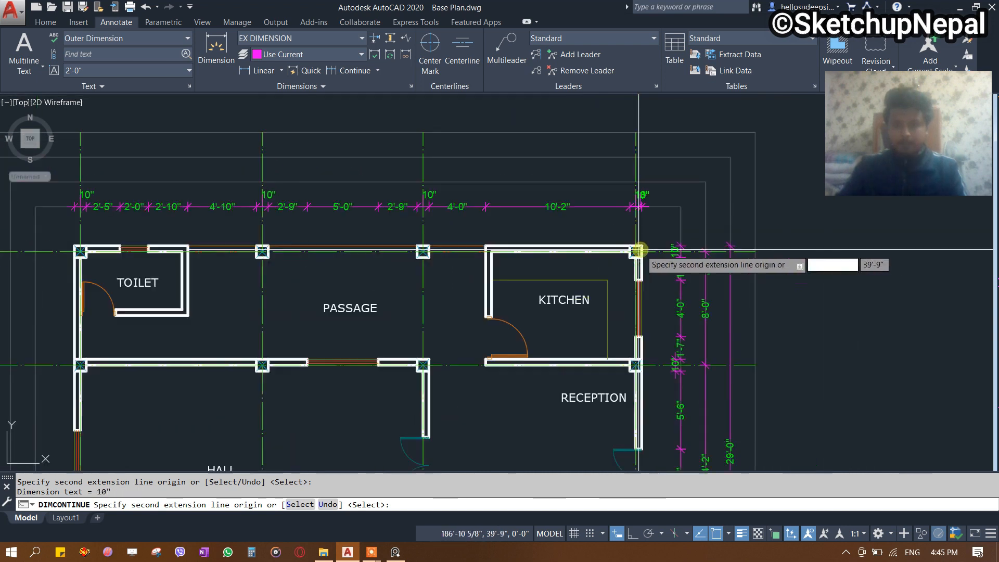
key("Escape")
Add an overall horizontal linear dimension between the outer faces of the toilet's and kitchen's top corner columns, placed on the third offset outline.
mouse_move(386, 252)
middle_mouse_down()
mouse_move(439, 256)
mouse_move(425, 161)
mouse_move(449, 226)
middle_mouse_up()
type("DLI")
key("Return")
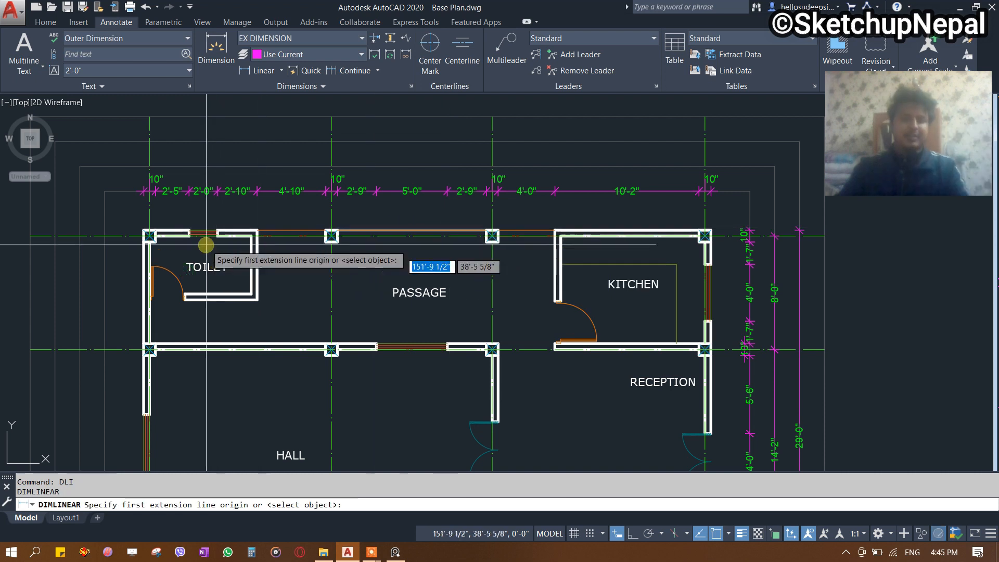
scroll(145, 218, "up", 3)
left_click(138, 241)
scroll(138, 242, "down", 4)
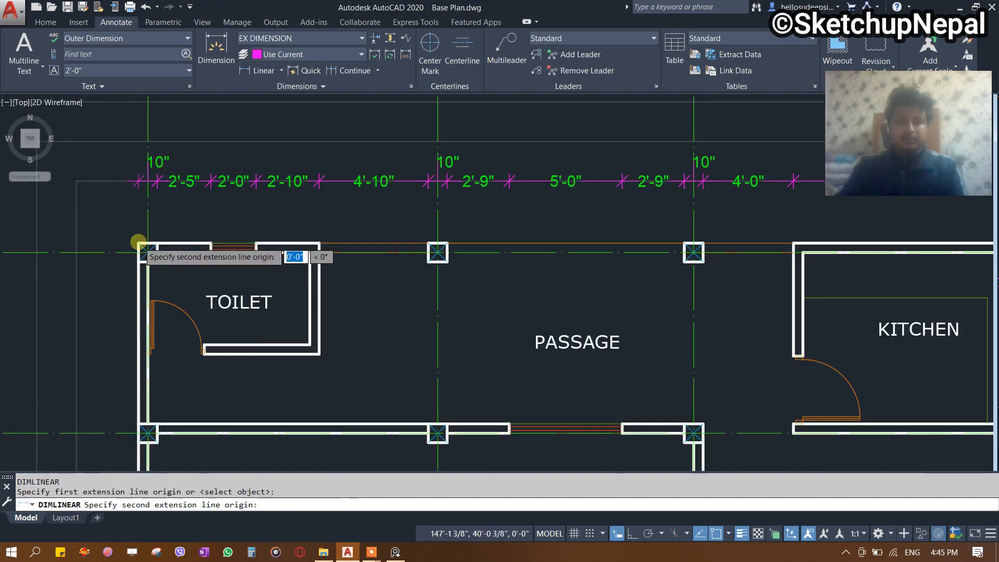
scroll(488, 244, "up", 4)
scroll(497, 224, "down", 4)
scroll(538, 286, "up", 5)
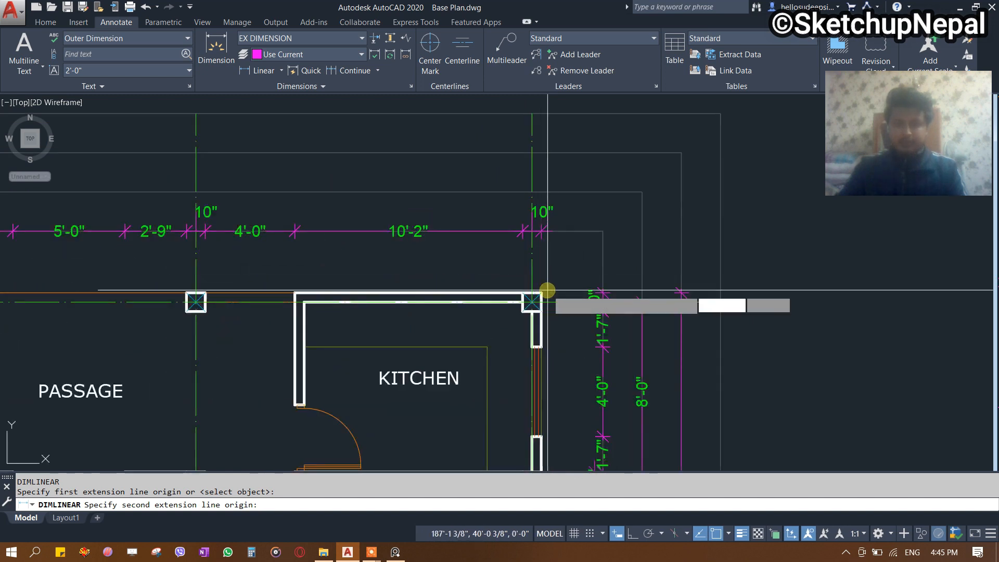
left_click(547, 289)
scroll(769, 263, "down", 3)
scroll(433, 232, "up", 3)
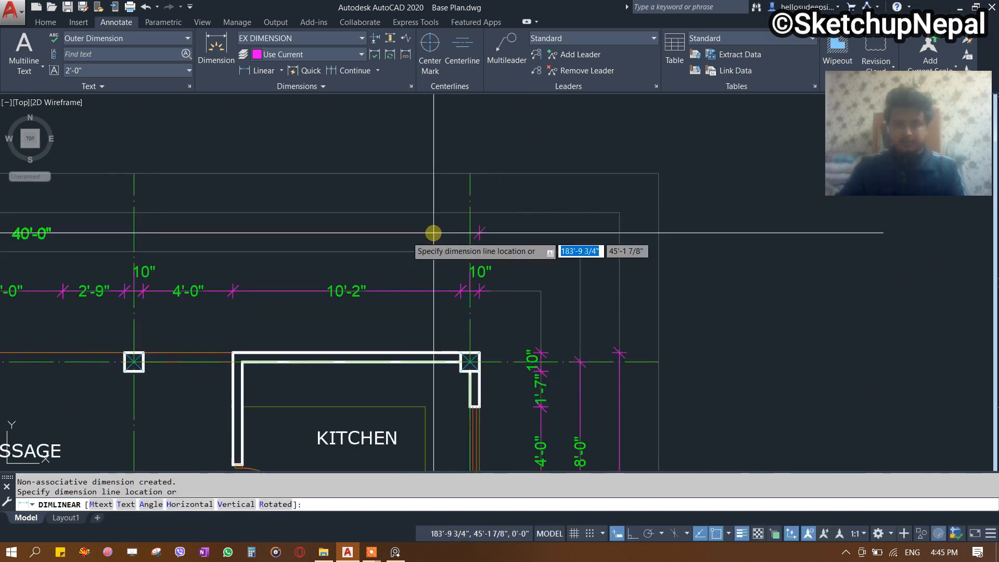
left_click(612, 211)
scroll(612, 211, "down", 4)
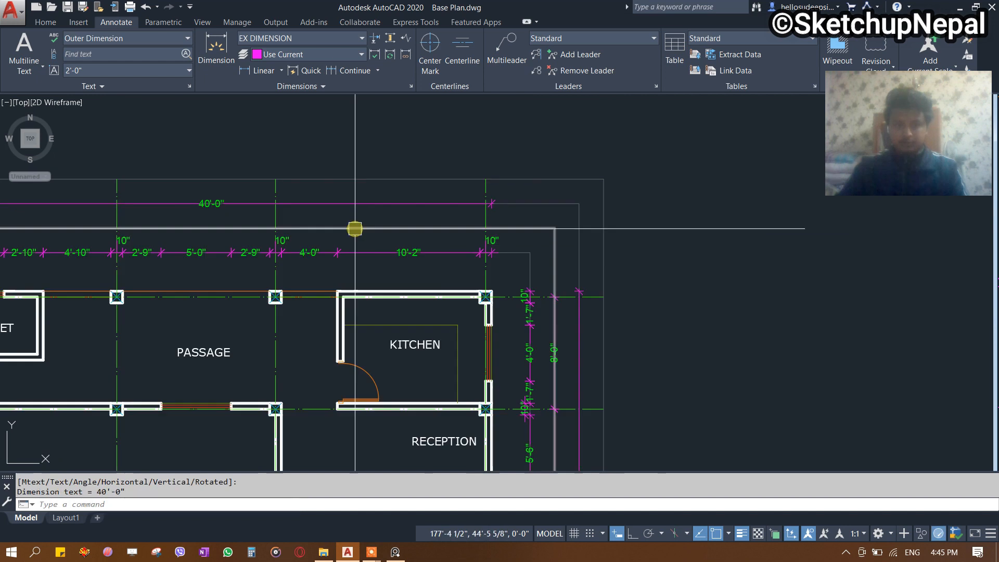
scroll(592, 195, "up", 2)
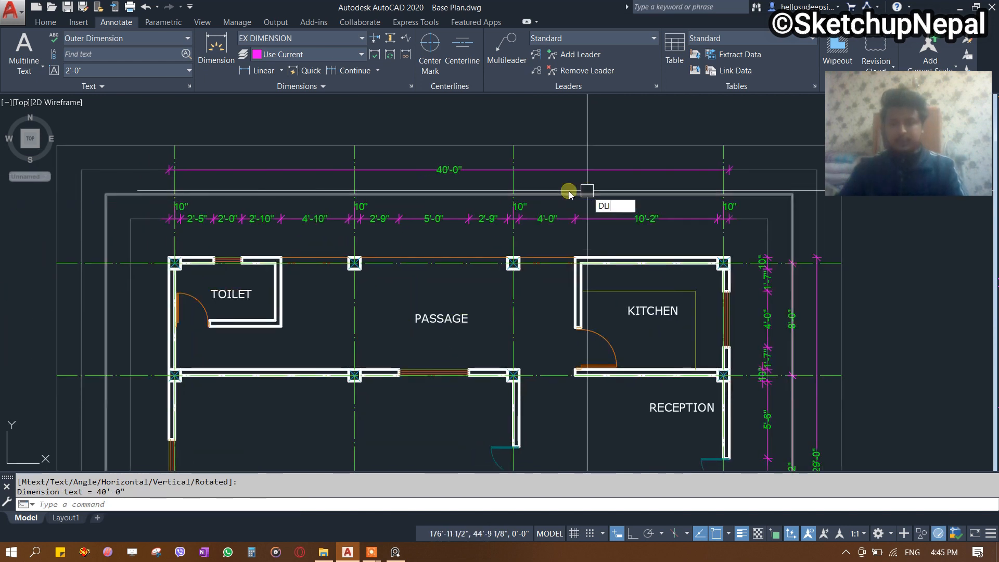
Add a horizontal linear dimension between the centres of the toilet's corner column and the next top column, placed on the second offset outline.
key("Return")
scroll(177, 258, "up", 4)
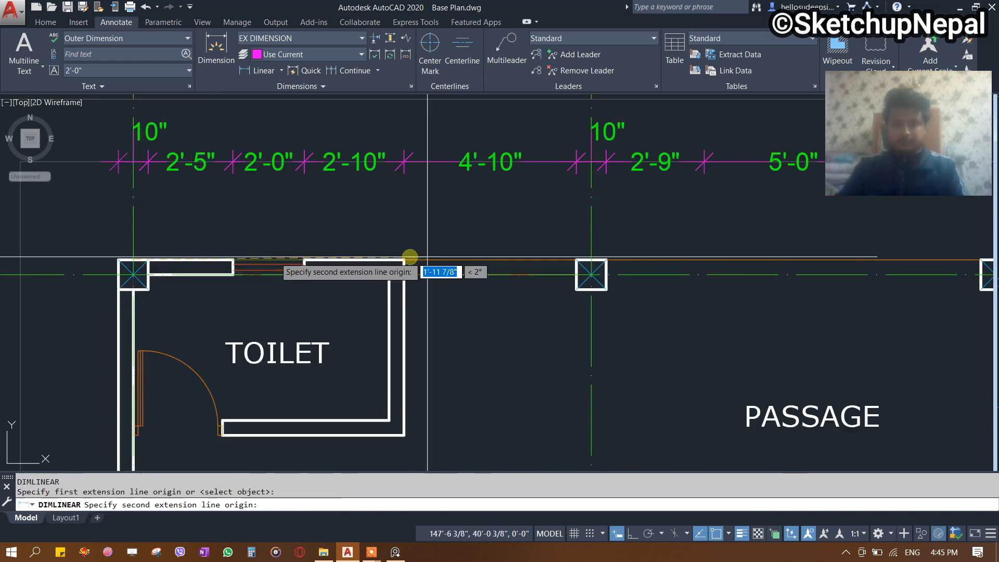
middle_click_drag(296, 301, 314, 322)
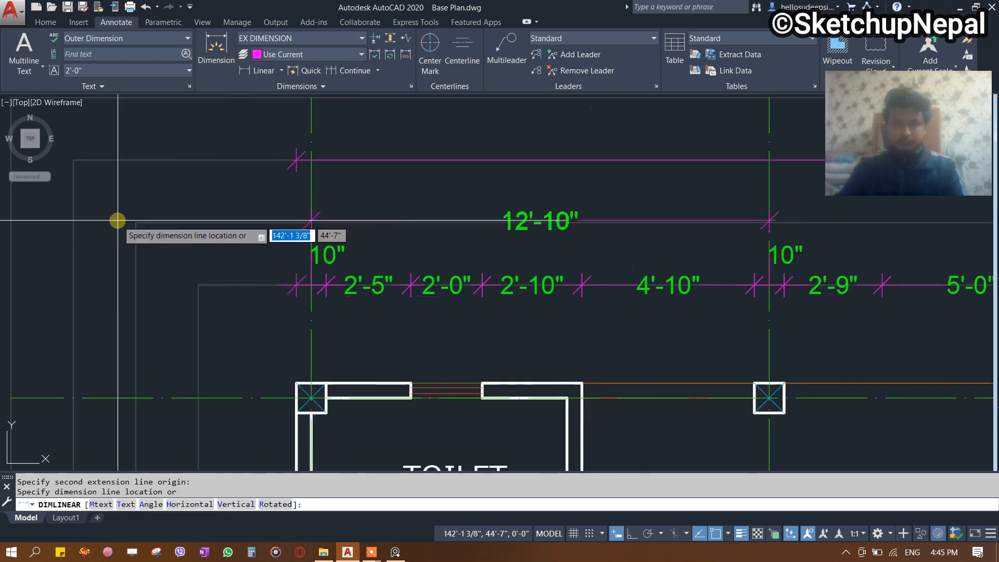
left_click(138, 223)
scroll(138, 223, "down", 4)
middle_click_drag(320, 239, 283, 218)
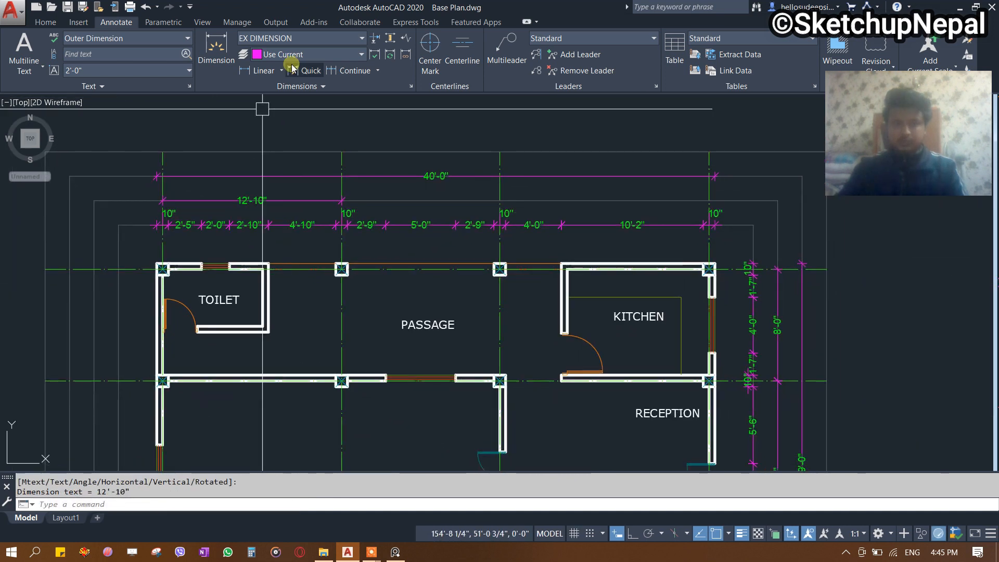
Continue the centre-to-centre dimensions to the third top column and the kitchen's corner column, and end the chain.
scroll(555, 242, "up", 4)
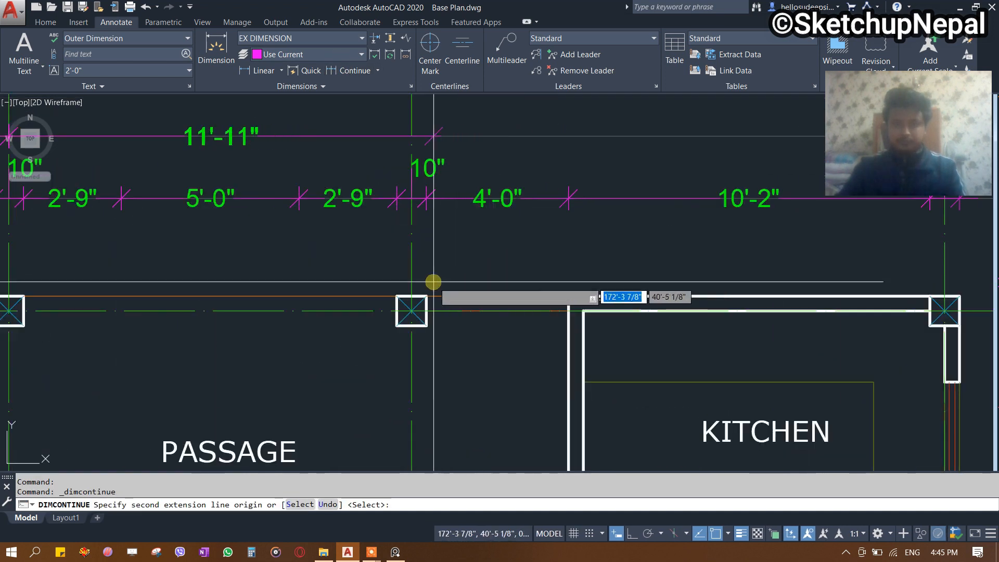
left_click(409, 295)
middle_click_drag(767, 268, 718, 276)
middle_click_drag(887, 279, 619, 279)
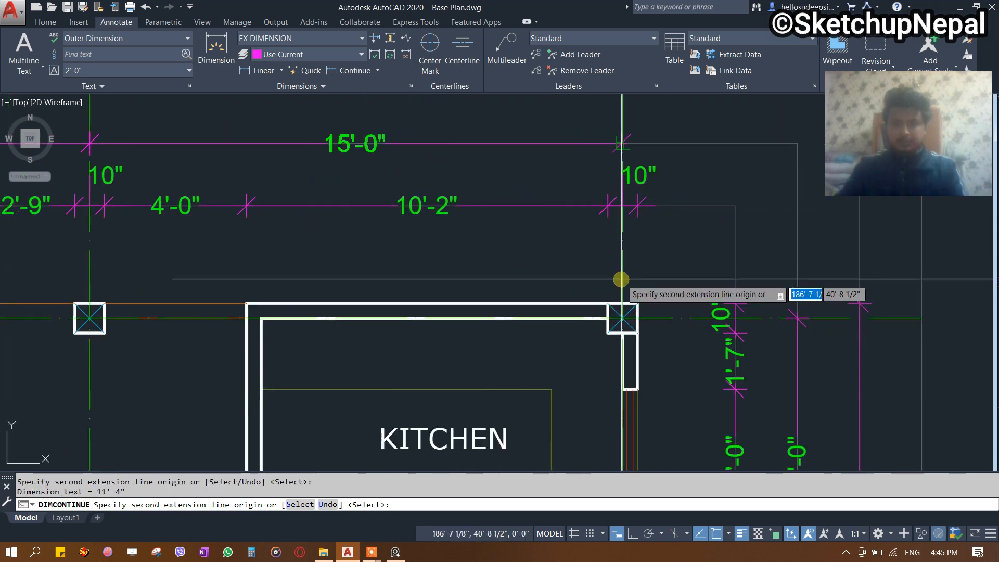
left_click(620, 301)
key("Escape")
Save the drawing, and bring up and minimize the screen recorder's window.
scroll(466, 282, "down", 4)
middle_click_drag(466, 283, 556, 218)
scroll(556, 303, "down", 4)
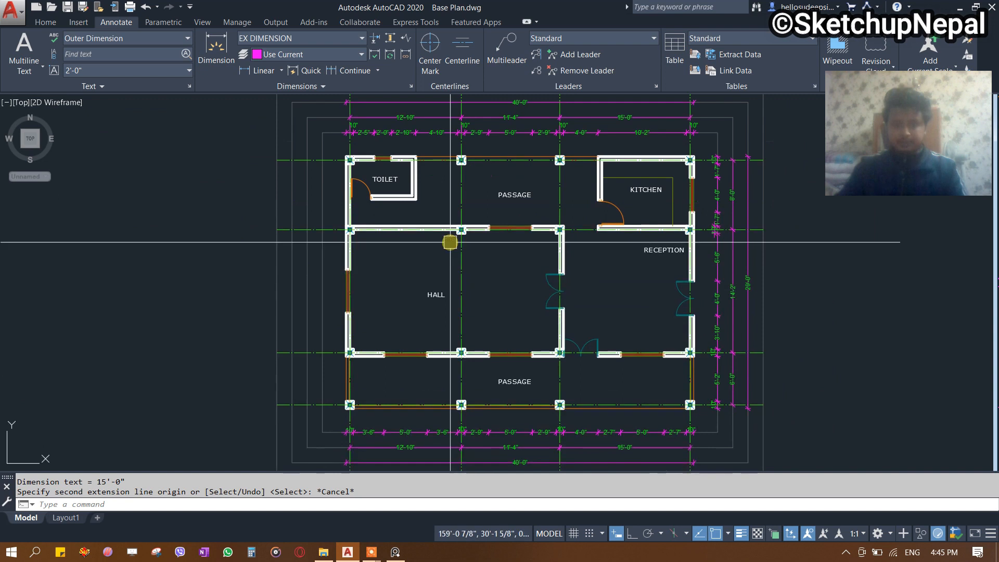
mouse_move(371, 551)
key("ctrl+s")
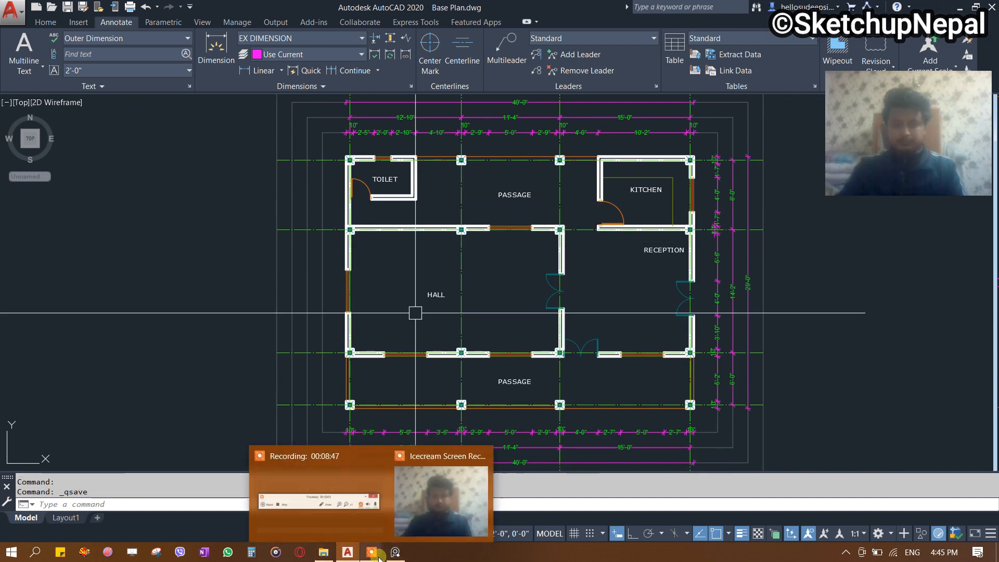
left_click(350, 512)
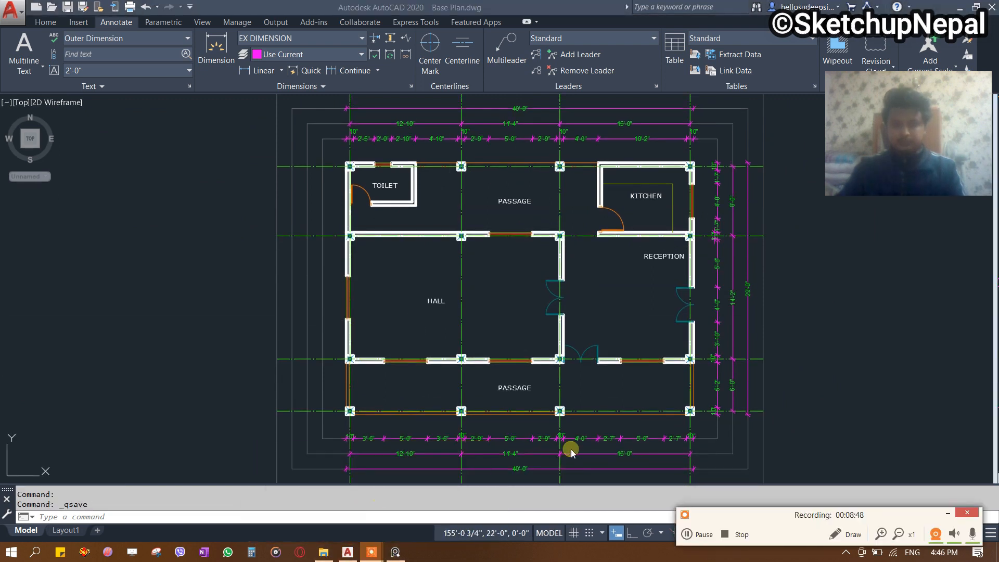
left_click(946, 515)
Add a vertical linear dimension across the lower passage's left corner column, placed on the first offset outline.
middle_click_drag(374, 267, 419, 234)
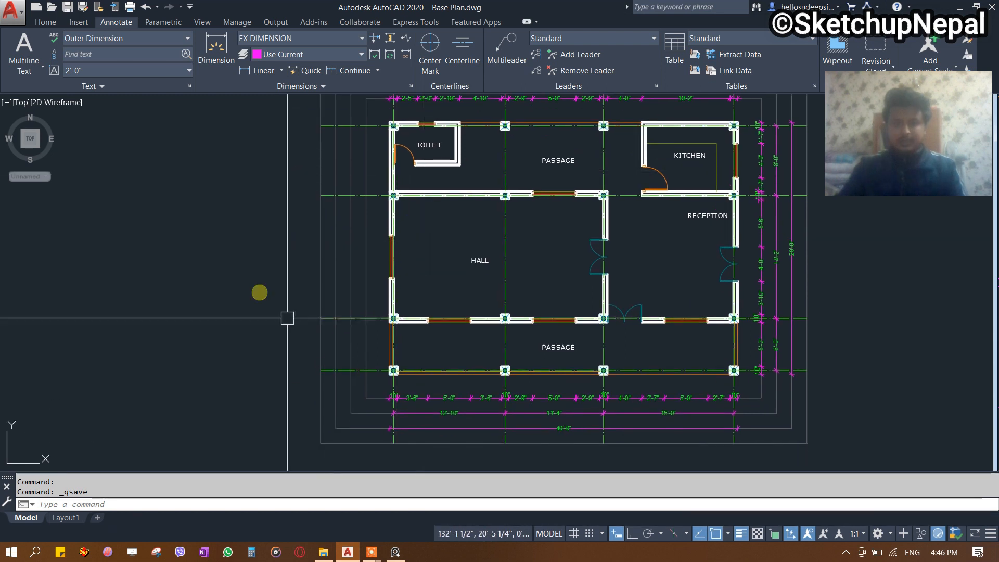
scroll(336, 352, "up", 2)
type("LI")
key("Return")
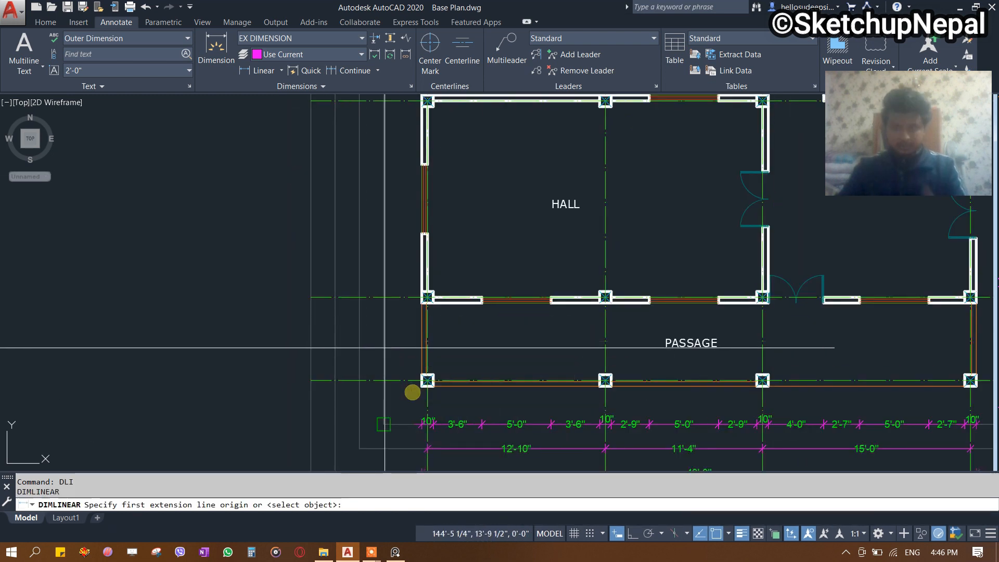
scroll(416, 364, "up", 4)
left_click(447, 311)
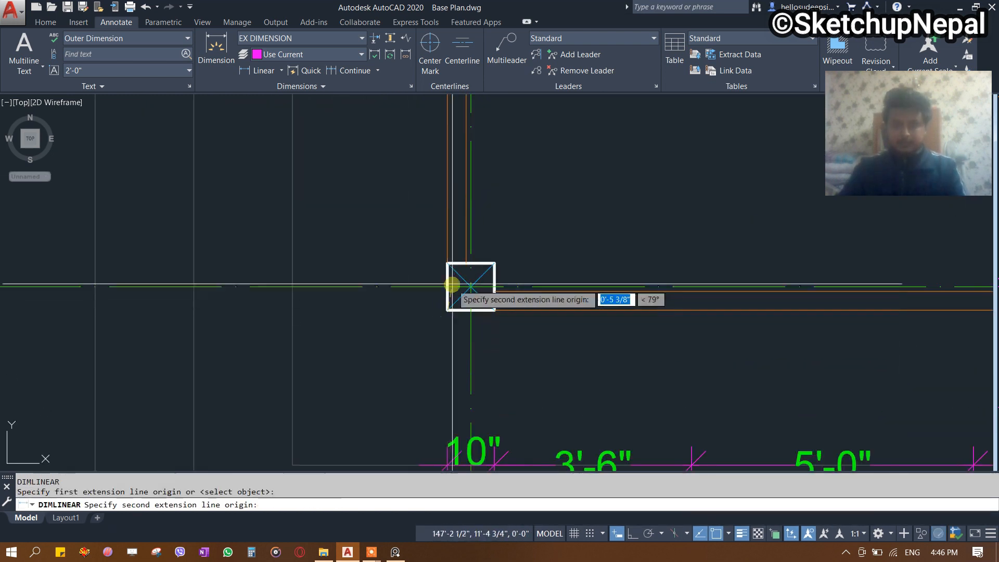
left_click(446, 263)
mouse_move(373, 350)
middle_mouse_down()
mouse_move(449, 164)
mouse_move(430, 362)
middle_mouse_up()
left_click(371, 276)
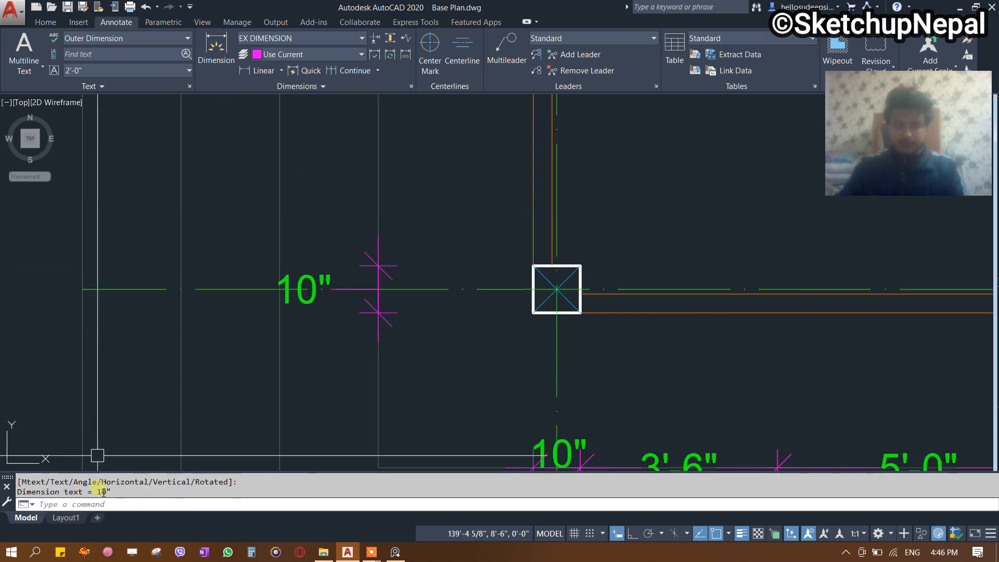
Continue the vertical dimensions across both faces of the hall's lower left column and up to the hall window's lower edge.
scroll(338, 296, "down", 5)
scroll(254, 330, "up", 2)
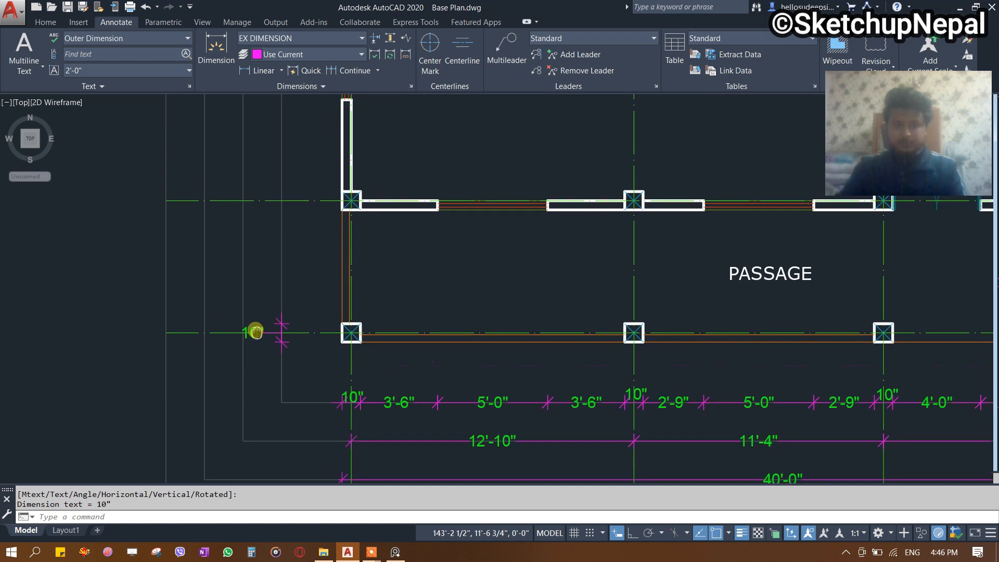
left_click(348, 71)
scroll(350, 198, "up", 5)
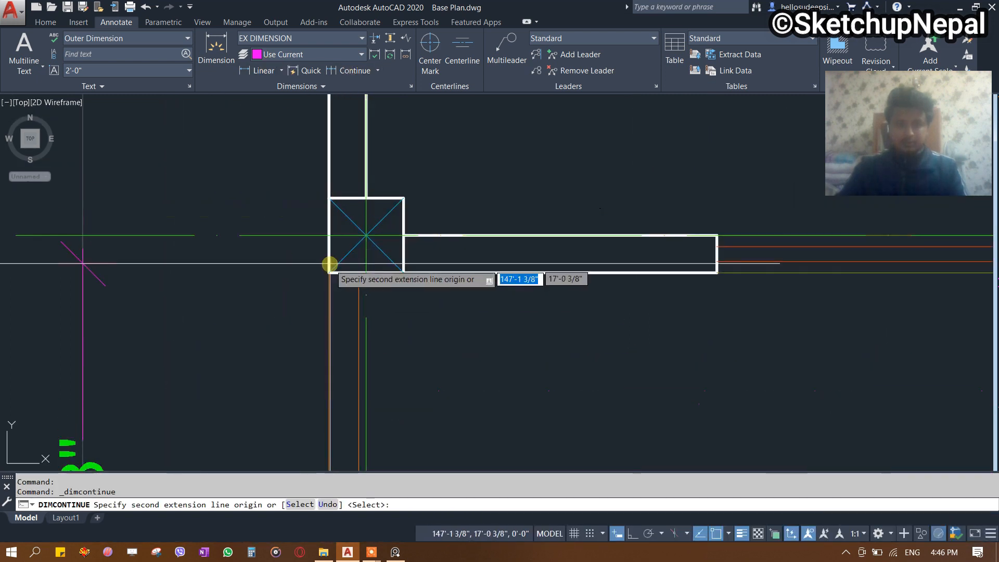
scroll(330, 269, "down", 4)
left_click(330, 269)
left_click(328, 241)
middle_click_drag(325, 155, 333, 276)
left_click(339, 217)
middle_click_drag(342, 137, 361, 286)
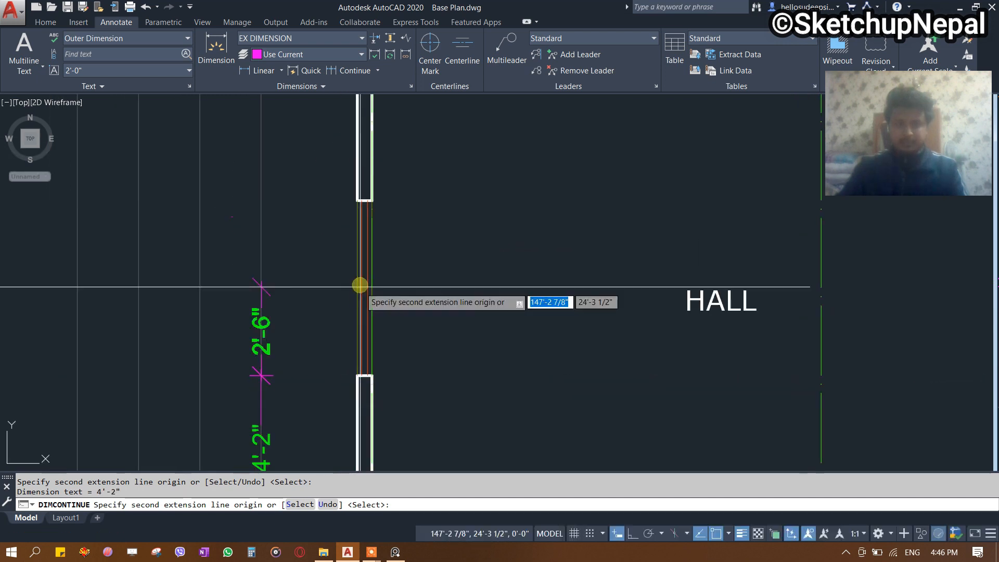
Continue the dimensions to the hall window's upper edge and both faces of the hall's upper left and toilet's corner columns, and end the chain.
left_click(358, 203)
middle_click_drag(357, 126, 379, 291)
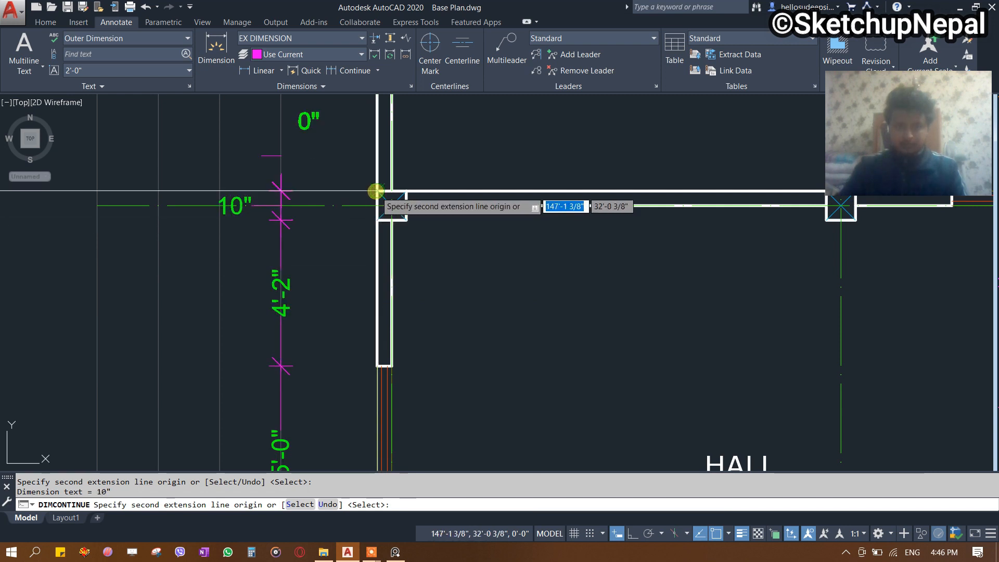
middle_click_drag(376, 192, 364, 314)
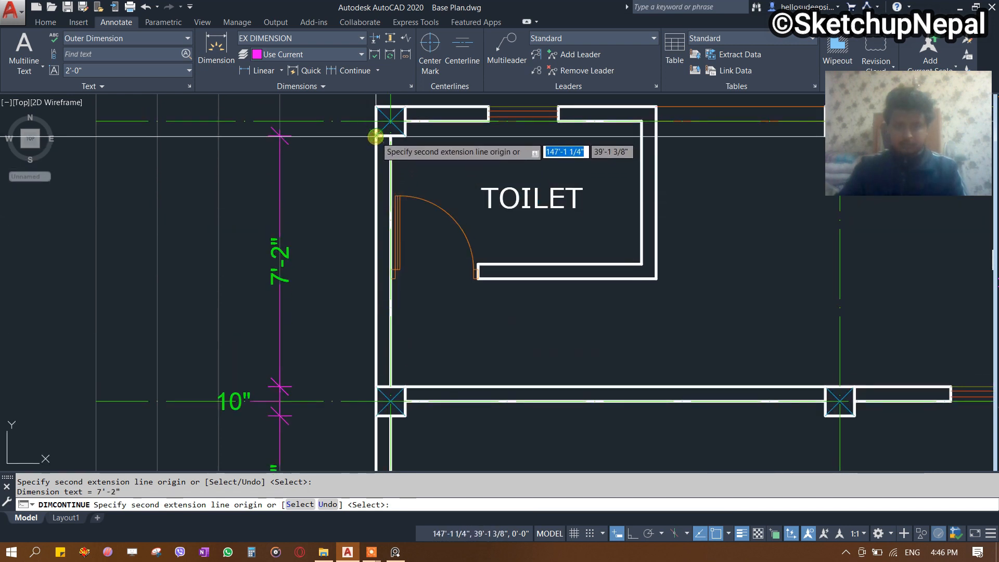
middle_click_drag(375, 108, 370, 312)
scroll(290, 323, "down", 2)
key("Escape")
Start a vertical linear dimension between the centres of the lower passage's left corner column and the hall's lower left column.
middle_click_drag(290, 323, 334, 267)
mouse_move(333, 468)
middle_mouse_down()
mouse_move(352, 385)
mouse_move(343, 146)
middle_mouse_up()
middle_click_drag(330, 348, 319, 245)
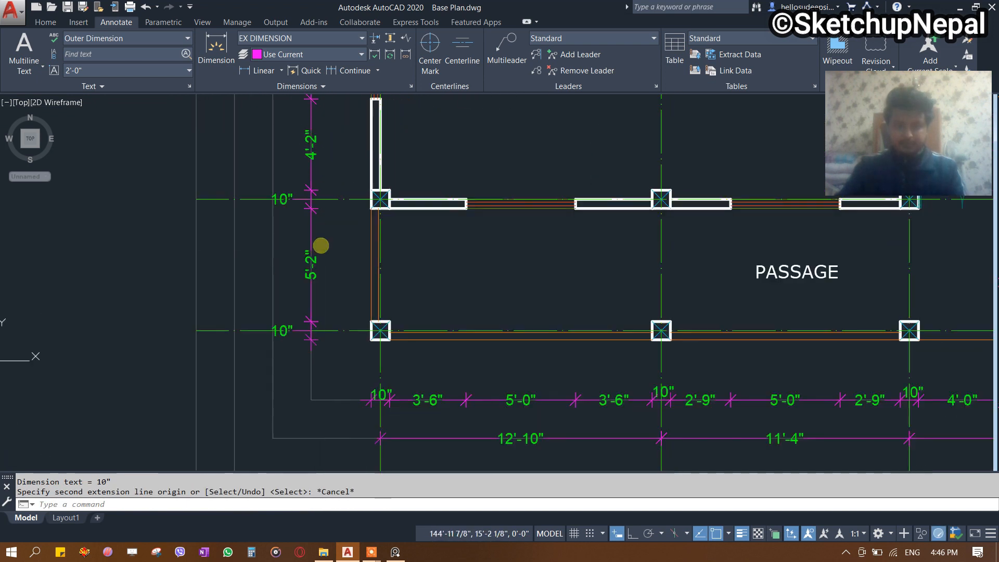
type("DLI")
key("Return")
scroll(372, 246, "up", 5)
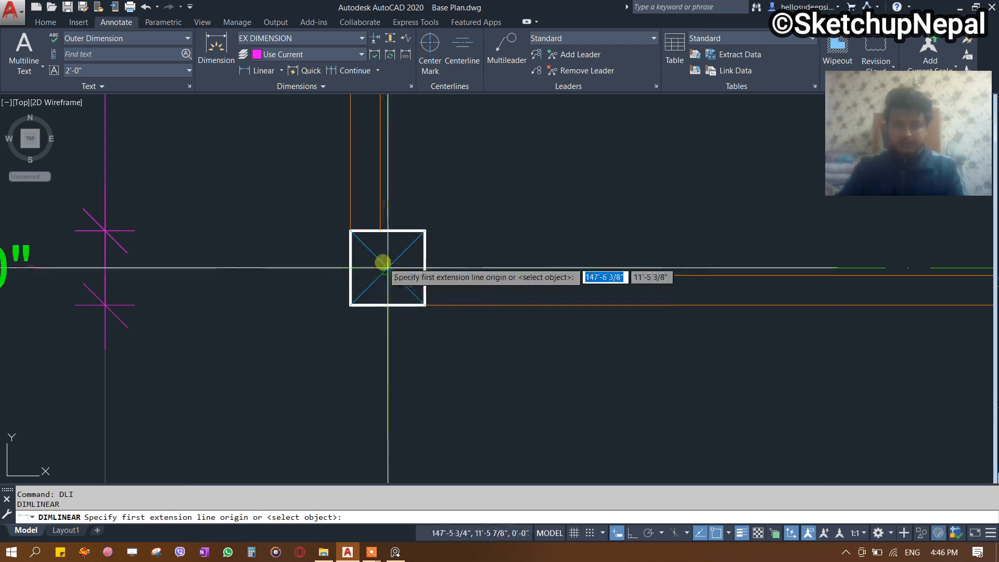
scroll(357, 183, "down", 4)
scroll(345, 350, "up", 4)
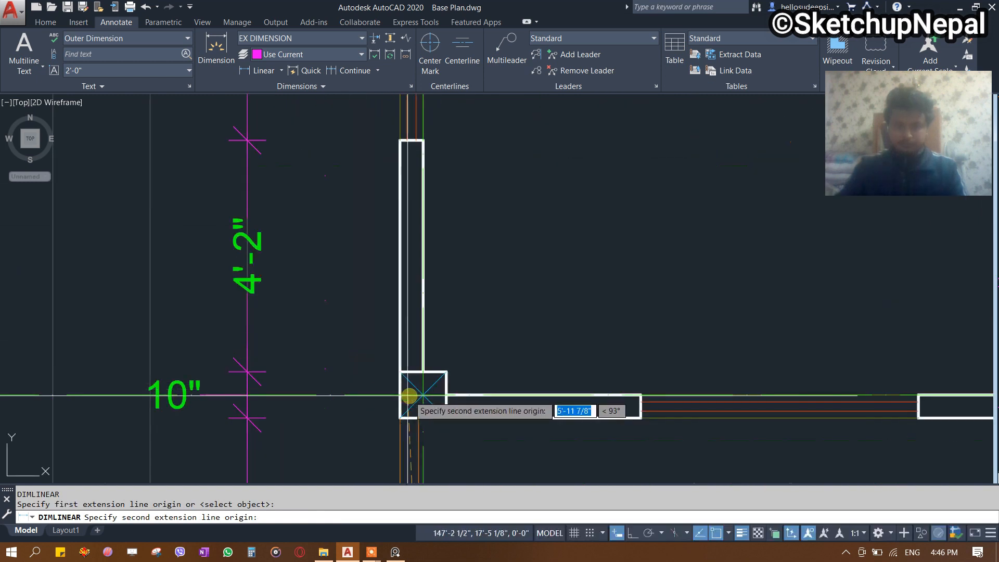
left_click(394, 408)
middle_click_drag(254, 419, 379, 174)
middle_click_drag(299, 412, 334, 189)
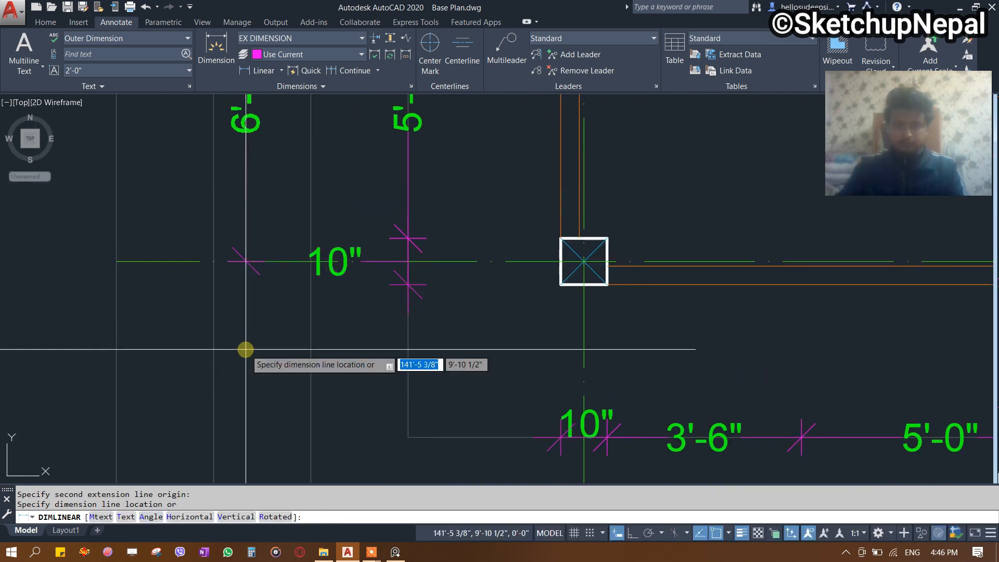
Place the vertical dimension of the lower passage bay between column centrelines, outside the detailed dimension chain left of the plan.
scroll(252, 350, "down", 3)
middle_click_drag(267, 349, 296, 243)
left_click(306, 315)
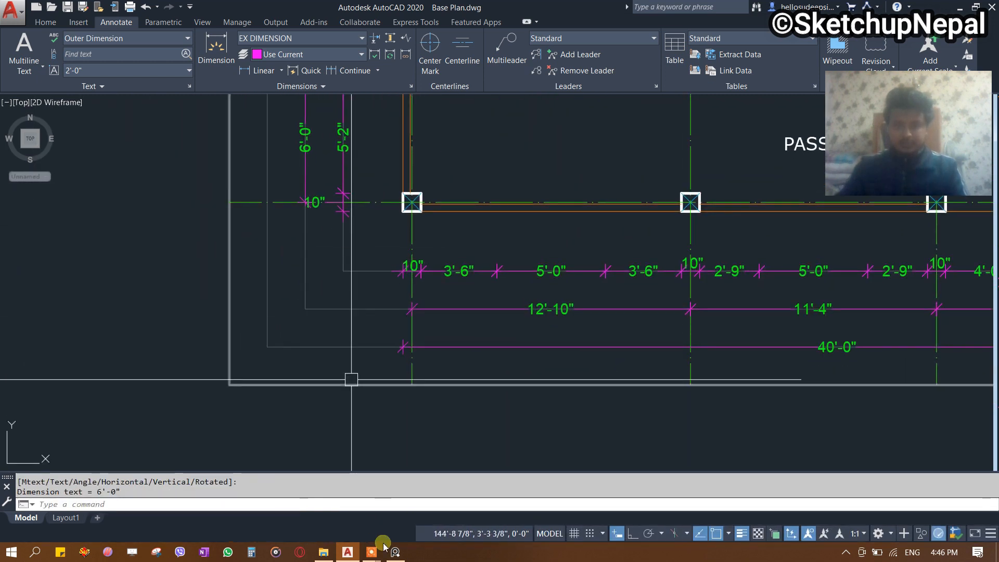
Switch to the photographed reference plan, examine its left-side dimensions, and return to the drawing.
left_click(394, 552)
scroll(632, 302, "down", 4)
scroll(632, 301, "up", 5)
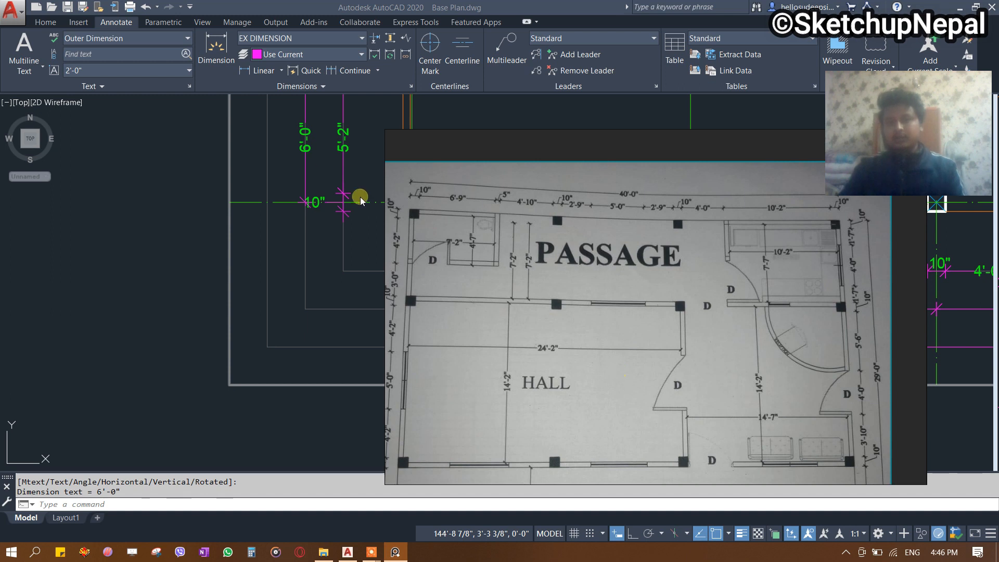
left_click(380, 149)
Continue the centreline dimension chain left of the plan upward across the hall bay and the toilet bay.
scroll(371, 261, "down", 3)
scroll(380, 270, "up", 4)
scroll(369, 291, "up", 2)
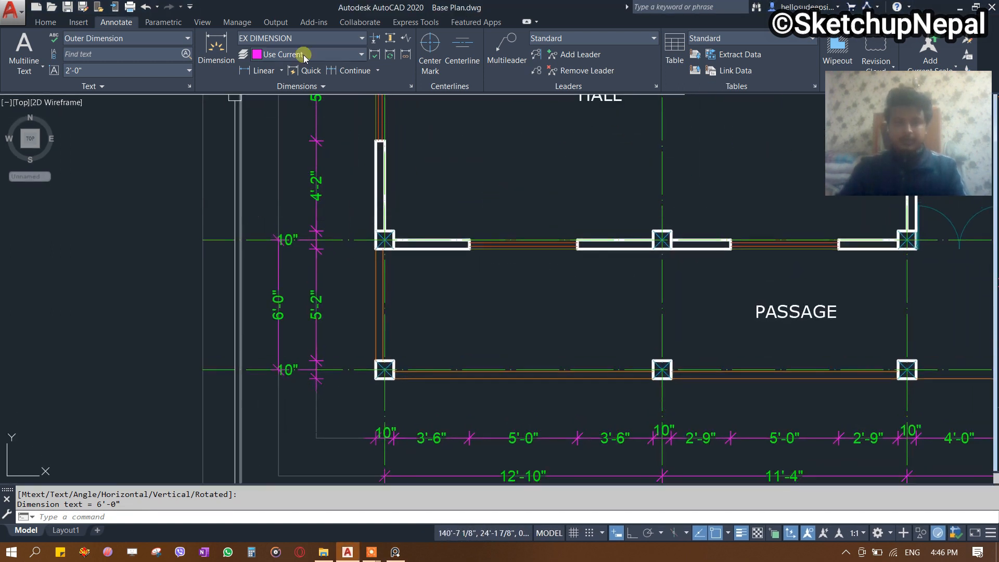
left_click(360, 74)
middle_click_drag(315, 250, 307, 436)
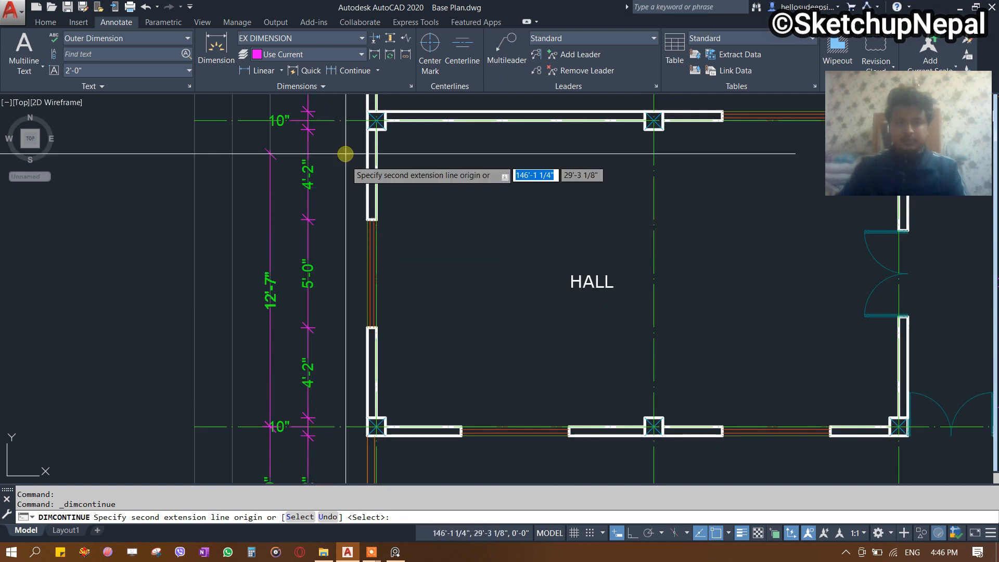
scroll(368, 116, "up", 3)
scroll(343, 281, "down", 3)
middle_click_drag(350, 312, 350, 326)
scroll(373, 155, "up", 3)
scroll(378, 161, "down", 5)
key("Escape")
Add an overall vertical linear dimension from the bottom-left to the top-left column's outer corner, outside the centreline chain.
middle_click_drag(386, 258, 382, 174)
type("DLI")
key("Return")
scroll(406, 208, "down", 3)
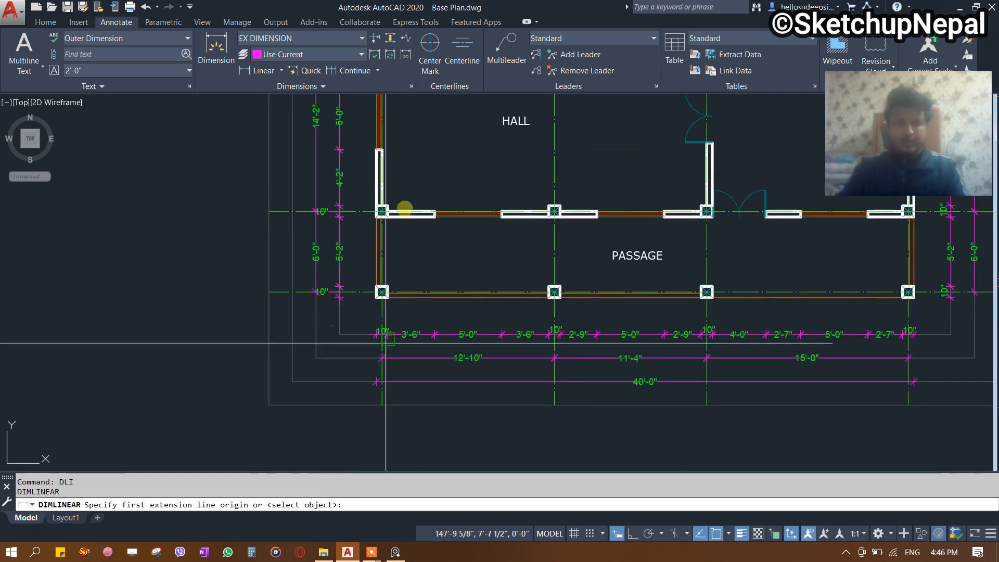
scroll(368, 302, "up", 4)
left_click(368, 318)
scroll(349, 384, "down", 4)
scroll(349, 384, "down", 4)
scroll(351, 227, "up", 8)
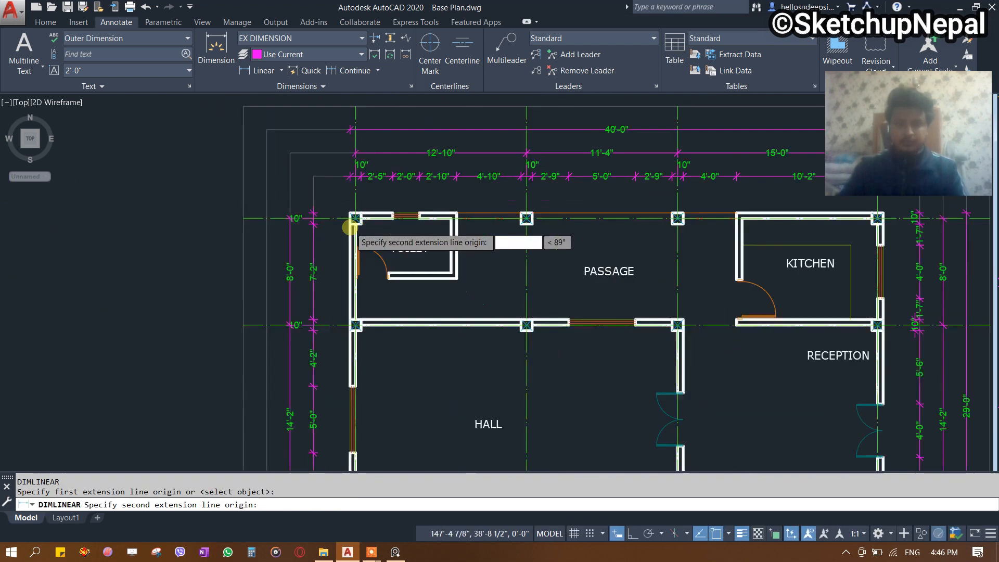
left_click(347, 193)
middle_click_drag(122, 124, 271, 318)
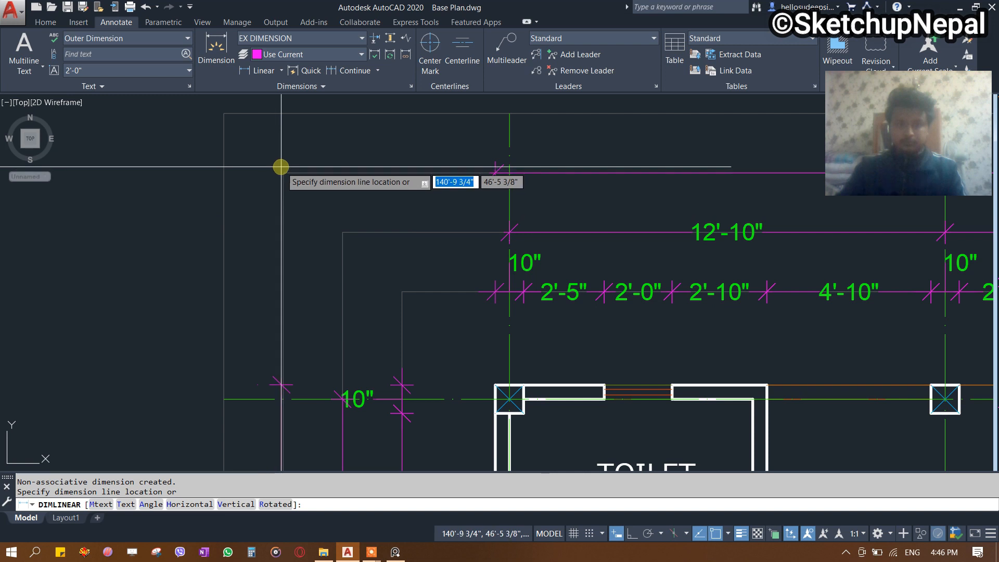
scroll(314, 162, "down", 5)
key("Escape")
Move only the 10" text of the bottom-left column dimension to the plan side of its dimension line, with object snap off.
scroll(267, 198, "up", 4)
scroll(445, 213, "down", 3)
middle_click_drag(445, 213, 355, 243)
middle_click_drag(252, 304, 279, 344)
scroll(255, 294, "up", 2)
middle_click_drag(230, 396, 261, 321)
scroll(261, 322, "up", 6)
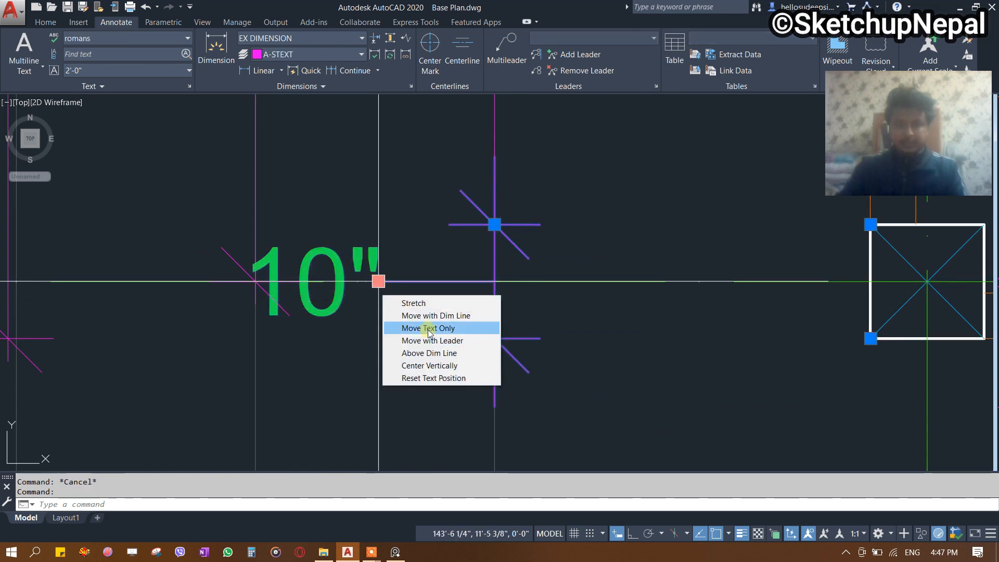
left_click(543, 285)
scroll(501, 301, "down", 2)
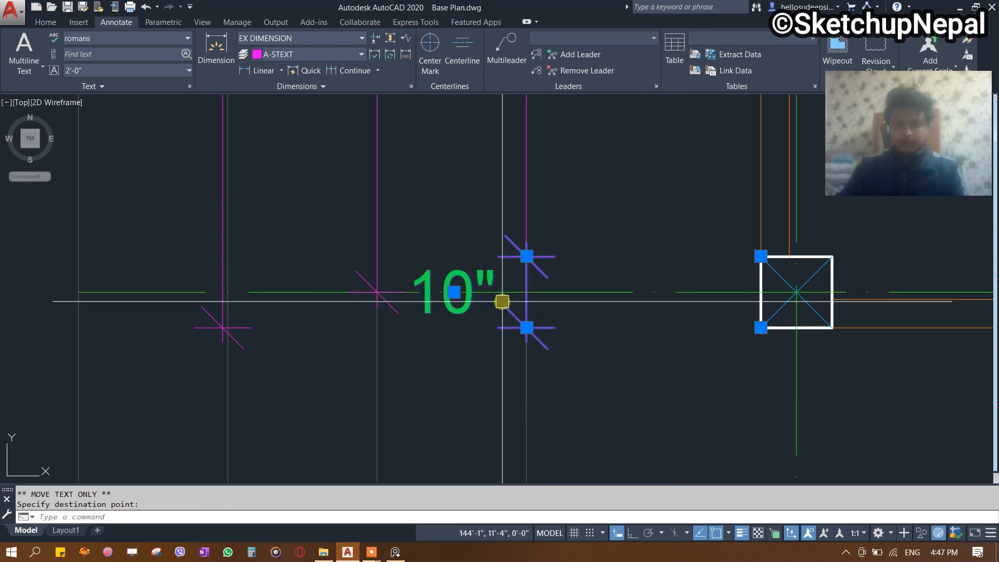
scroll(309, 291, "up", 2)
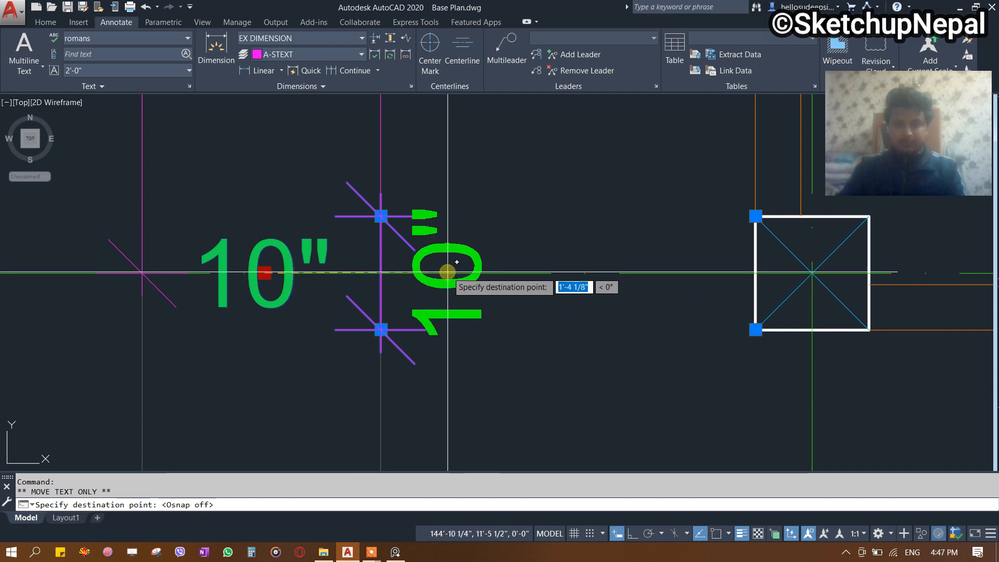
scroll(414, 312, "down", 2)
key("Escape")
Open the command history text window, review the recent dimension commands, and close it.
middle_click_drag(406, 207, 392, 303)
key("F2")
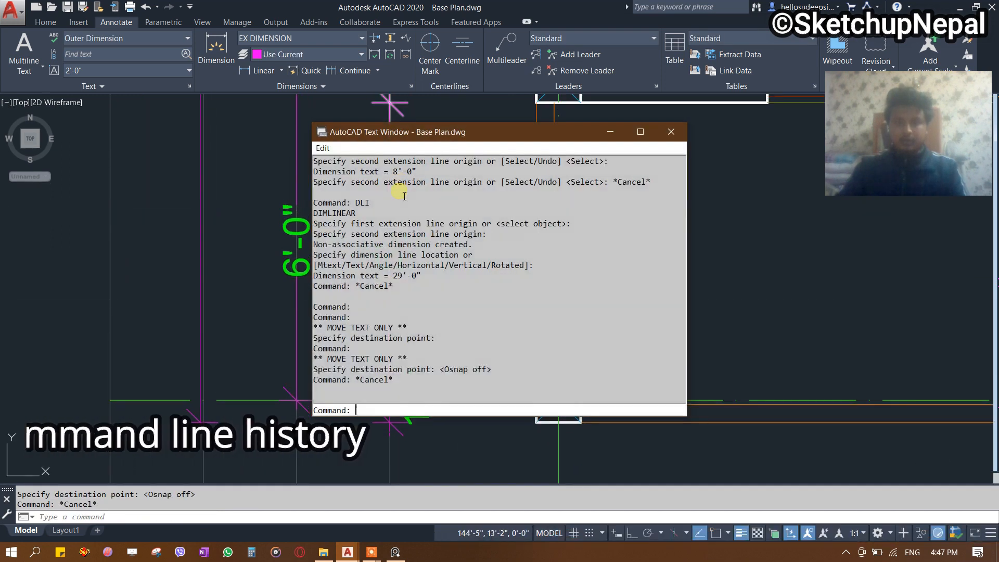
key("F2")
key("F2")
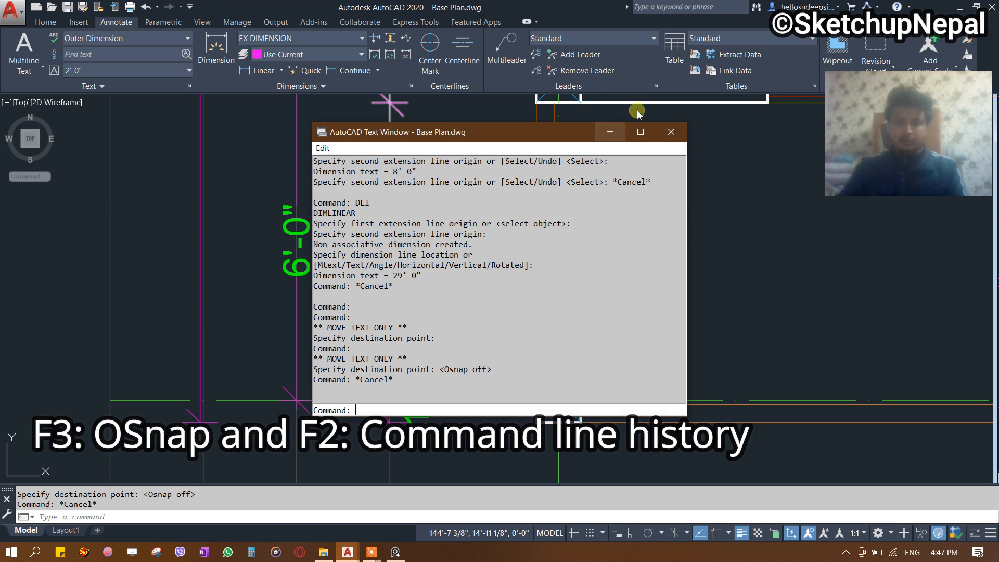
scroll(439, 260, "up", 5)
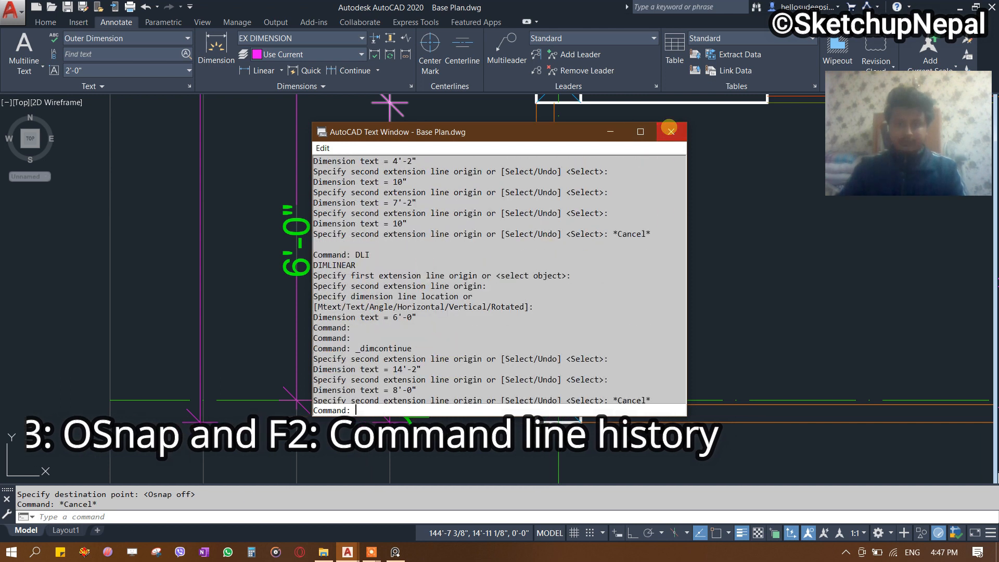
key("F2")
Move only the 10" text of the column dimension at the hall's lower-left corner to the plan side of its dimension line.
key("Escape")
left_click(415, 390)
middle_click_drag(435, 299, 402, 471)
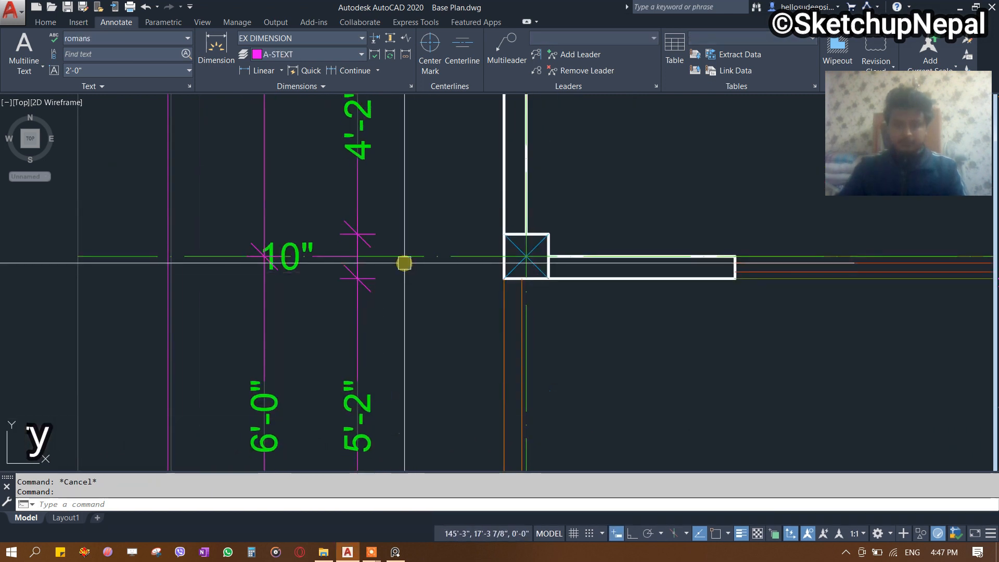
middle_click_drag(404, 263, 407, 283)
key("Escape")
scroll(292, 266, "up", 4)
left_click(302, 276)
mouse_move(331, 296)
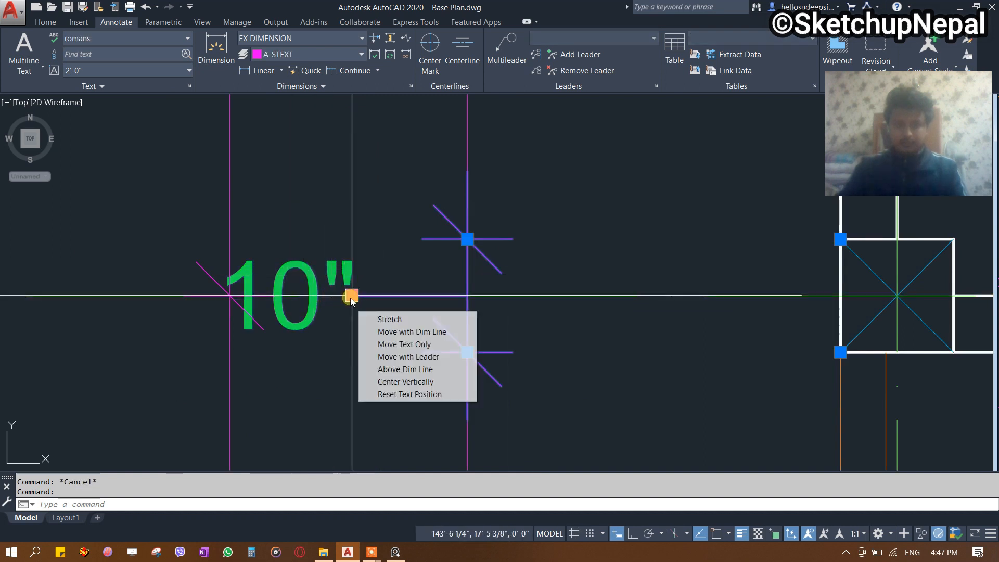
left_click(403, 345)
left_click(529, 287)
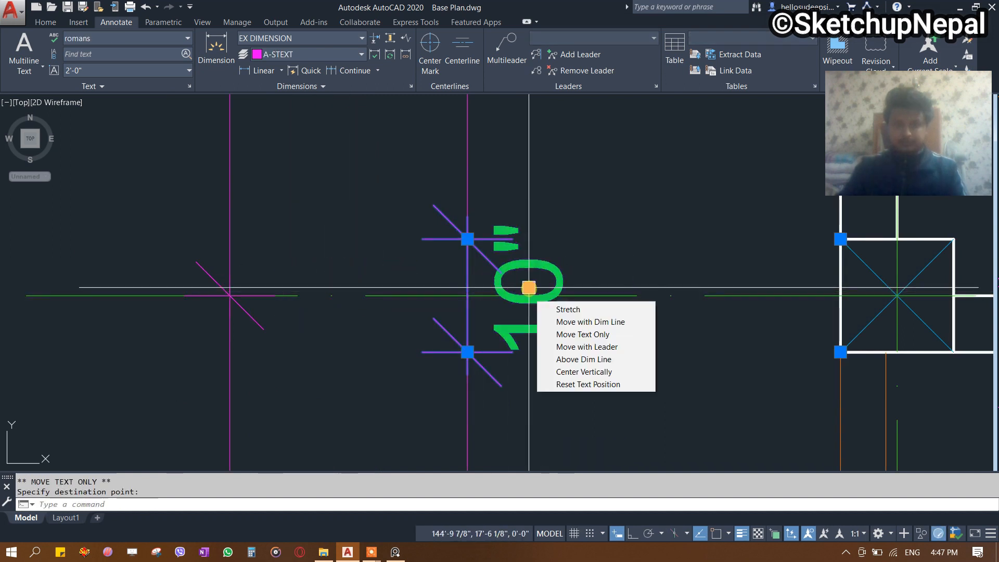
key("Escape")
Move only the 10" text of the column dimension at the toilet's upper-left corner onto the plan side of its dimension line.
middle_click_drag(520, 212, 466, 424)
scroll(443, 265, "down", 5)
middle_click_drag(437, 179, 421, 432)
middle_click_drag(422, 264, 392, 323)
scroll(373, 252, "up", 2)
scroll(384, 241, "down", 3)
middle_click_drag(384, 241, 364, 333)
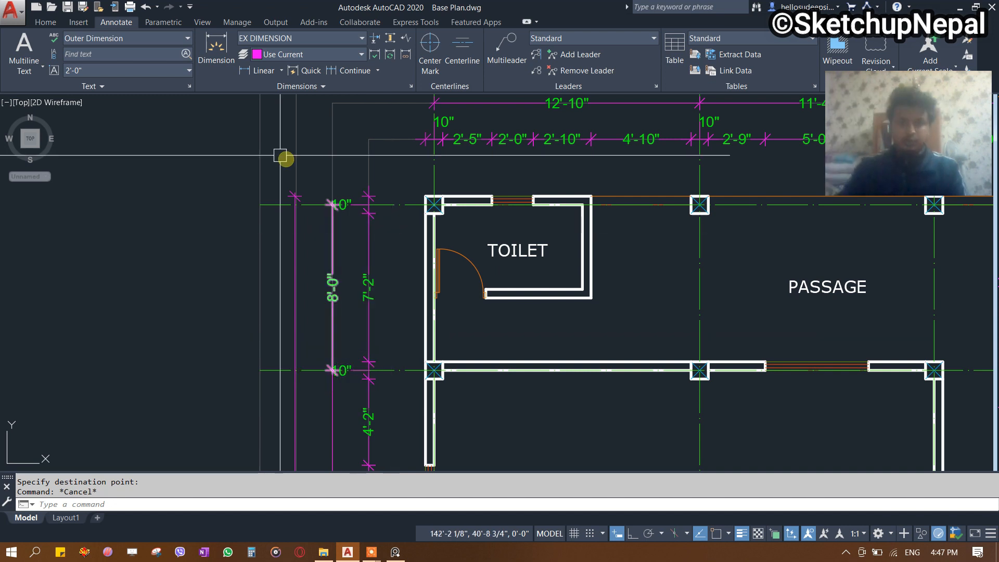
scroll(280, 155, "up", 2)
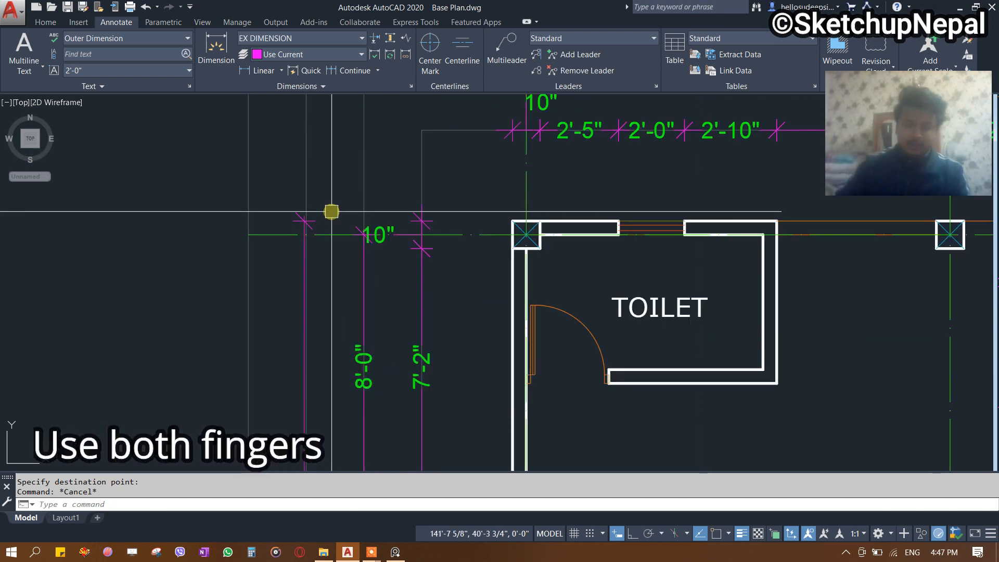
scroll(382, 238, "up", 6)
left_click(423, 218)
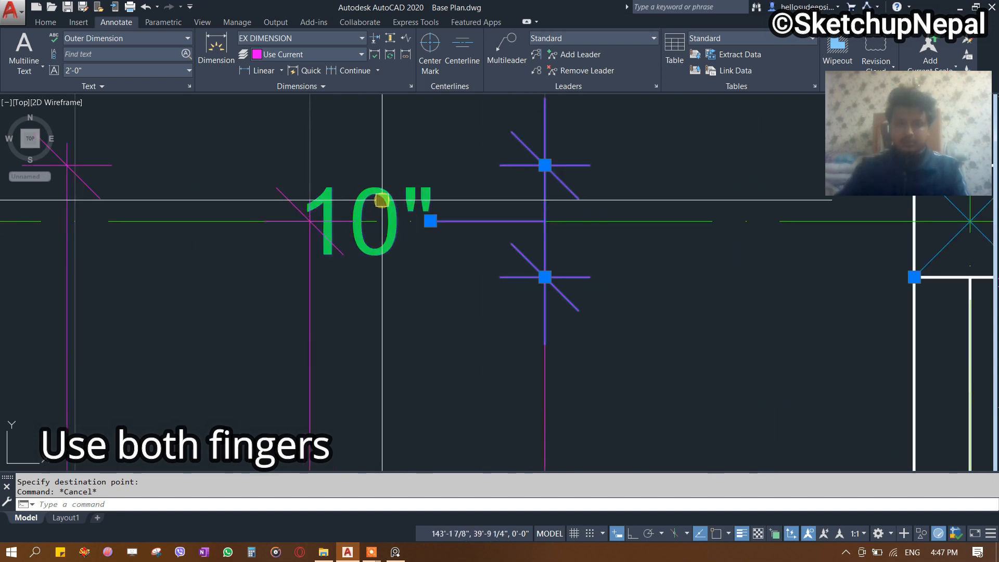
mouse_move(425, 219)
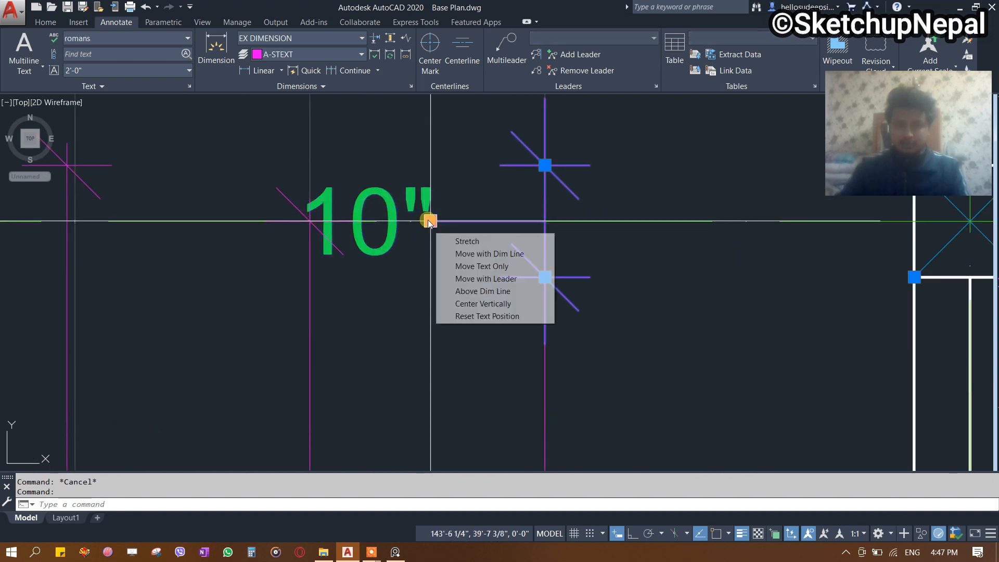
left_click(458, 261)
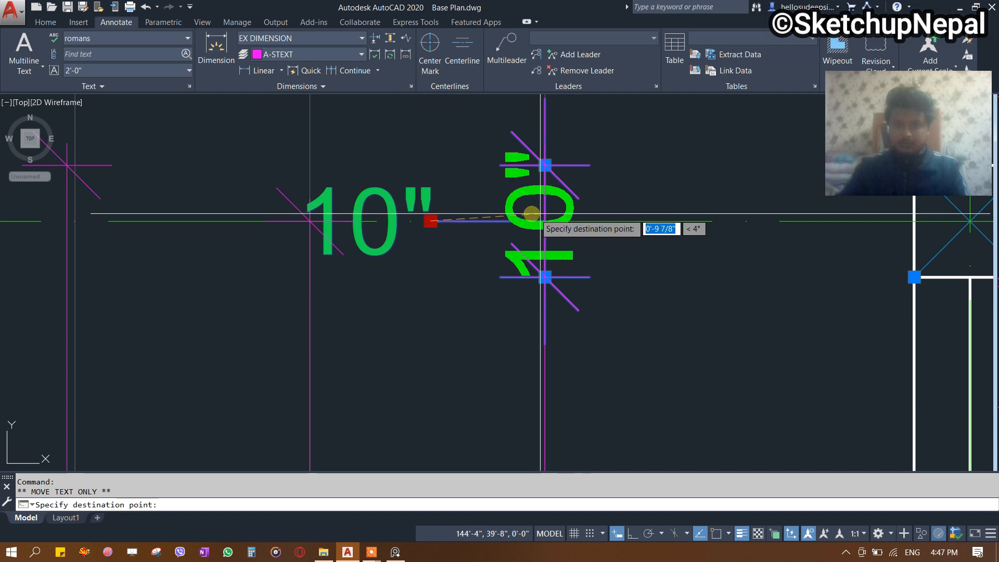
scroll(543, 219, "down", 8)
scroll(499, 213, "up", 4)
scroll(515, 212, "up", 3)
key("Escape")
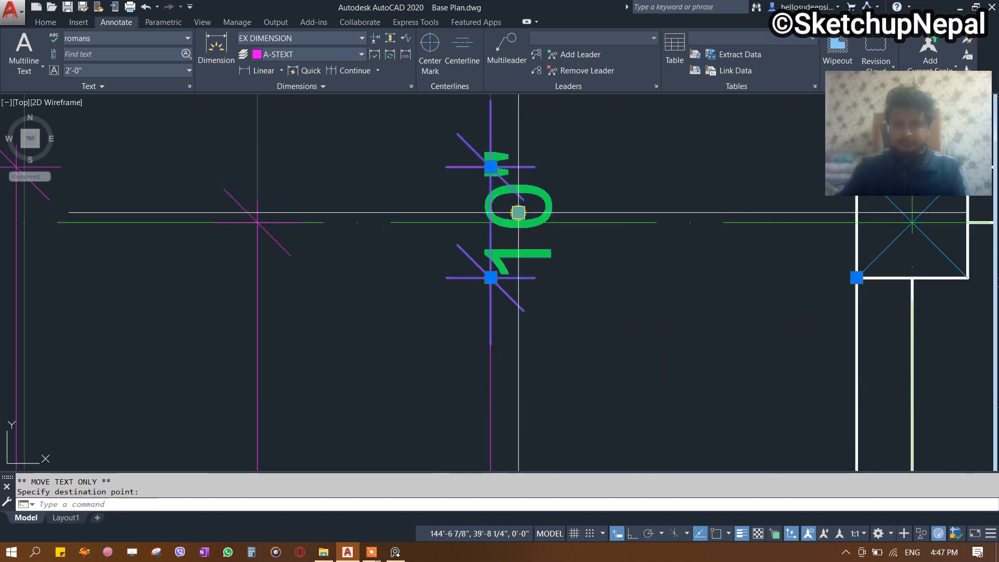
Save the drawing.
scroll(517, 213, "down", 5)
middle_click_drag(598, 214, 283, 267)
scroll(282, 266, "down", 6)
scroll(411, 220, "up", 2)
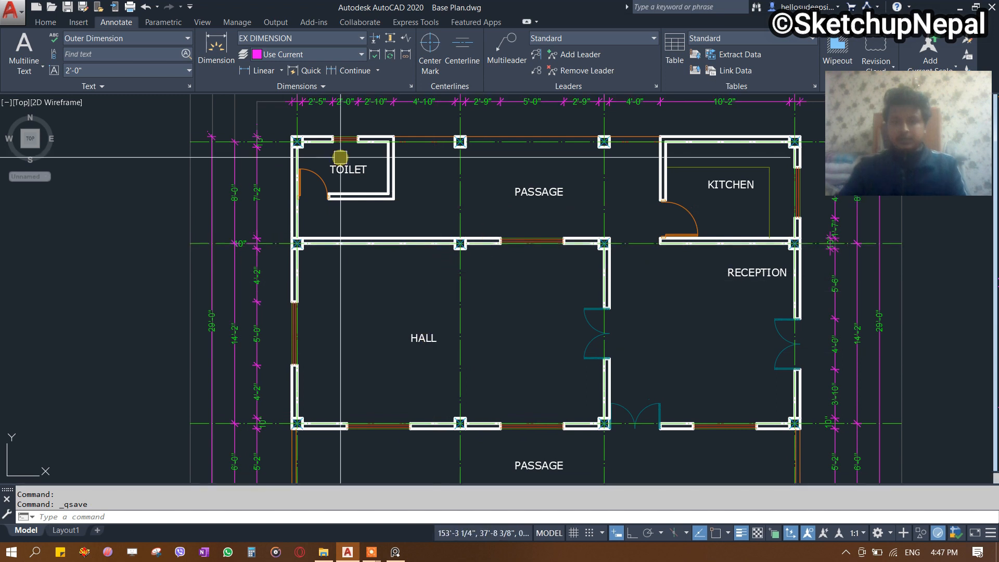
scroll(338, 128, "up", 4)
type("D")
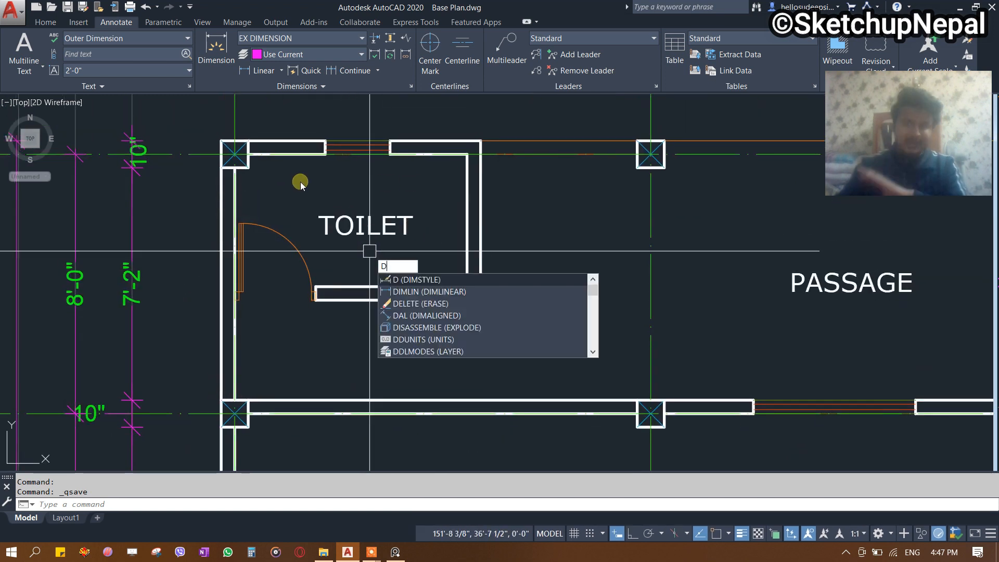
key("Escape")
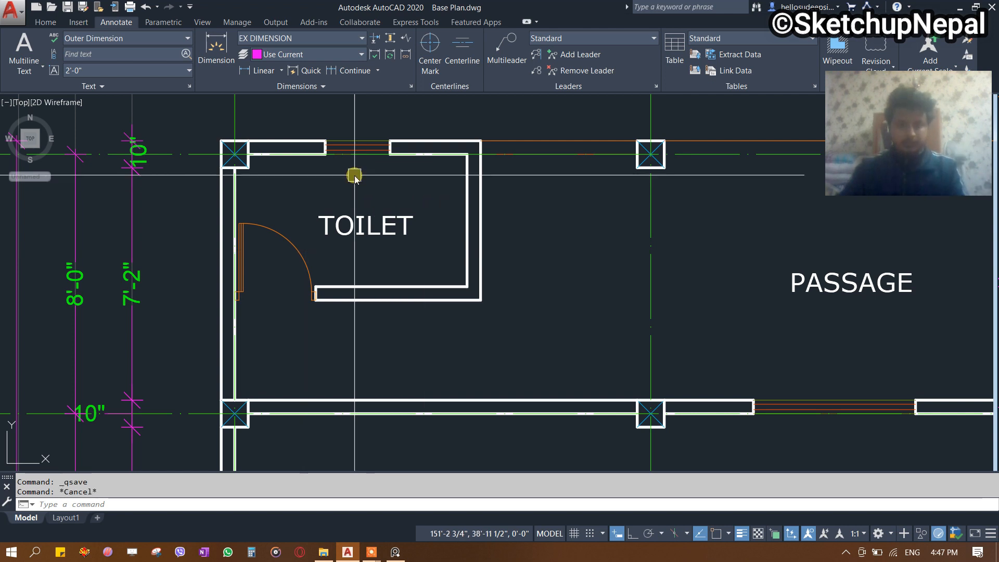
key("Return")
left_click(467, 155)
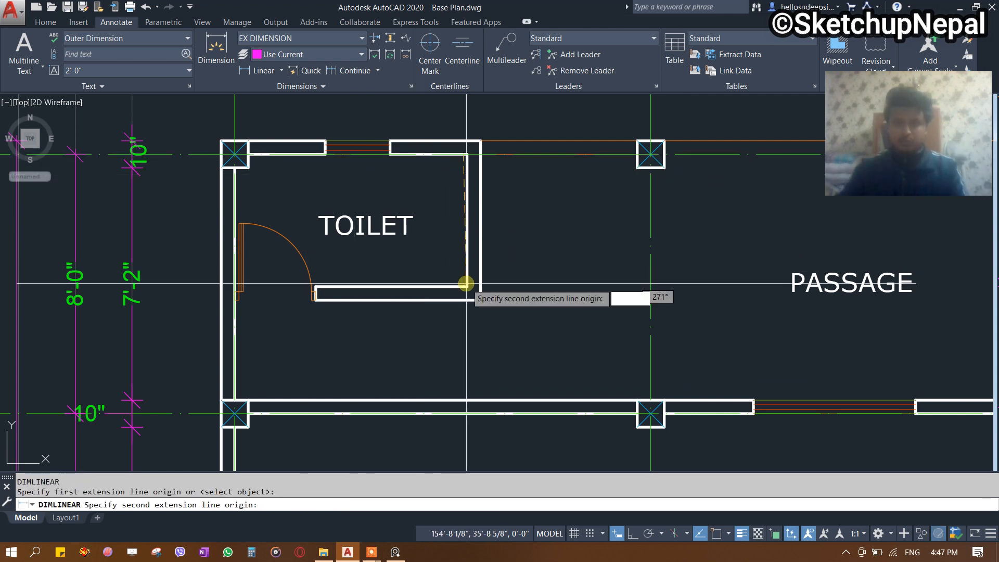
key("Escape")
Add linear dimensions inside the toilet for its clear vertical depth along the partition and its clear horizontal width.
type("DLI")
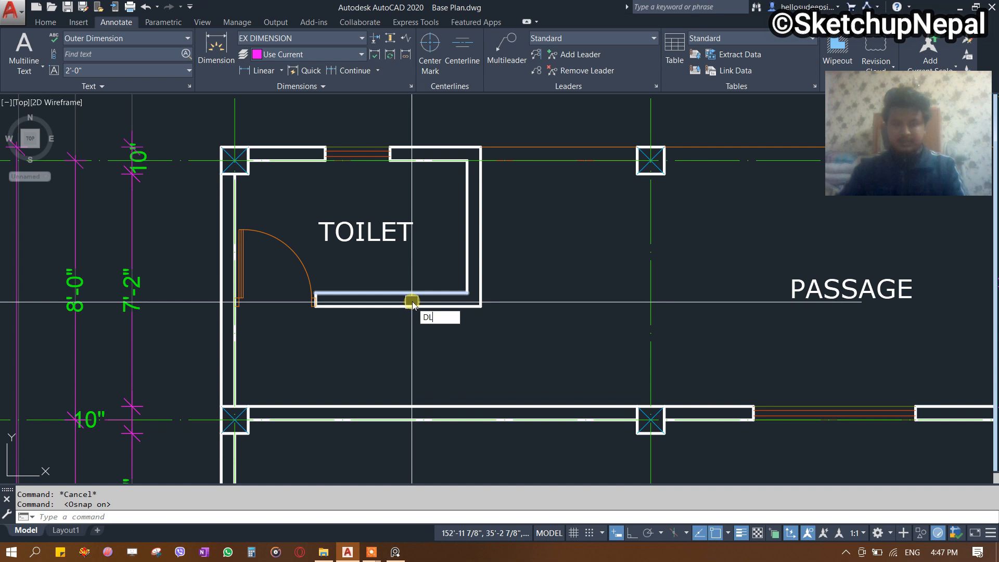
key("Return")
left_click(466, 161)
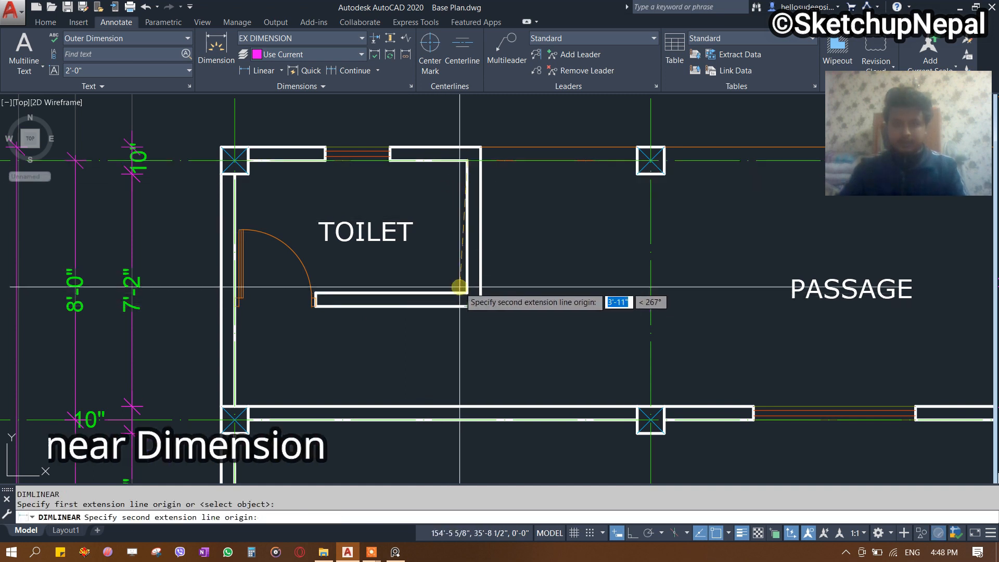
left_click(466, 292)
key("Return")
left_click(248, 173)
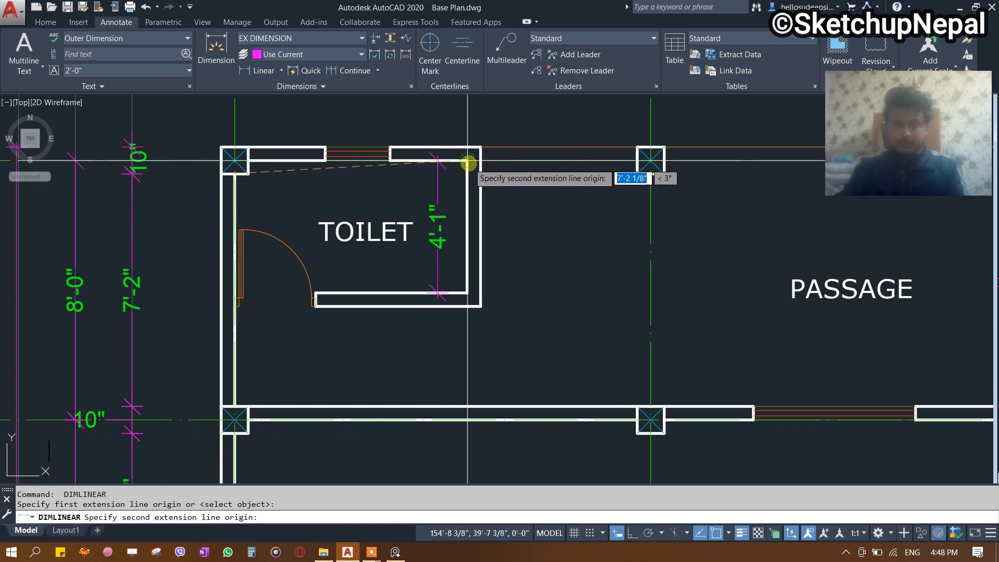
left_click(467, 162)
left_click(370, 203)
Add a vertical linear dimension between the toilet's lower outer corner and the hall wall, placed in the passage.
scroll(392, 259, "down", 4)
scroll(424, 214, "up", 4)
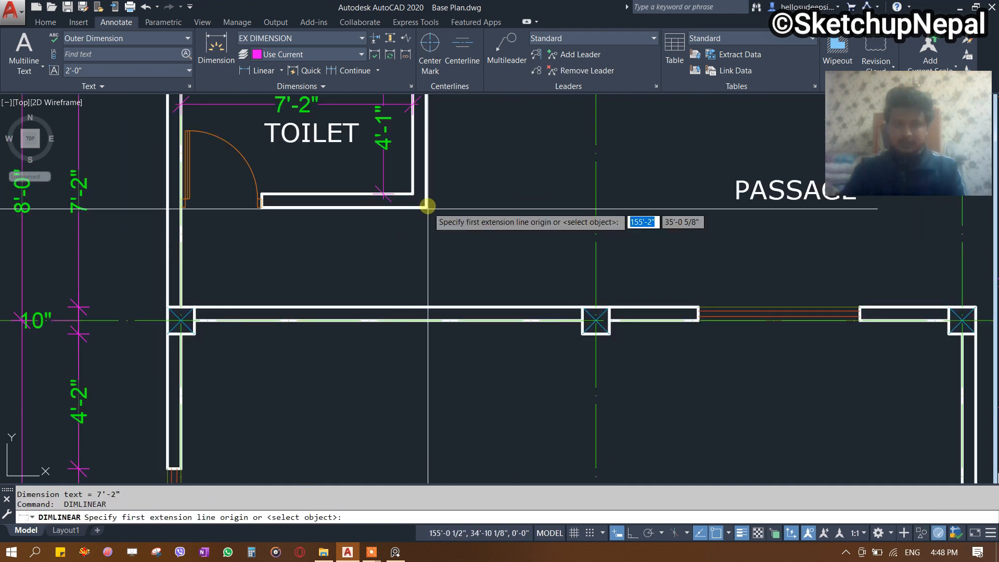
left_click(425, 211)
left_click(425, 307)
left_click(463, 260)
Add a horizontal linear dimension of the kitchen's clear inner width, placed above the room label.
scroll(620, 212, "down", 4)
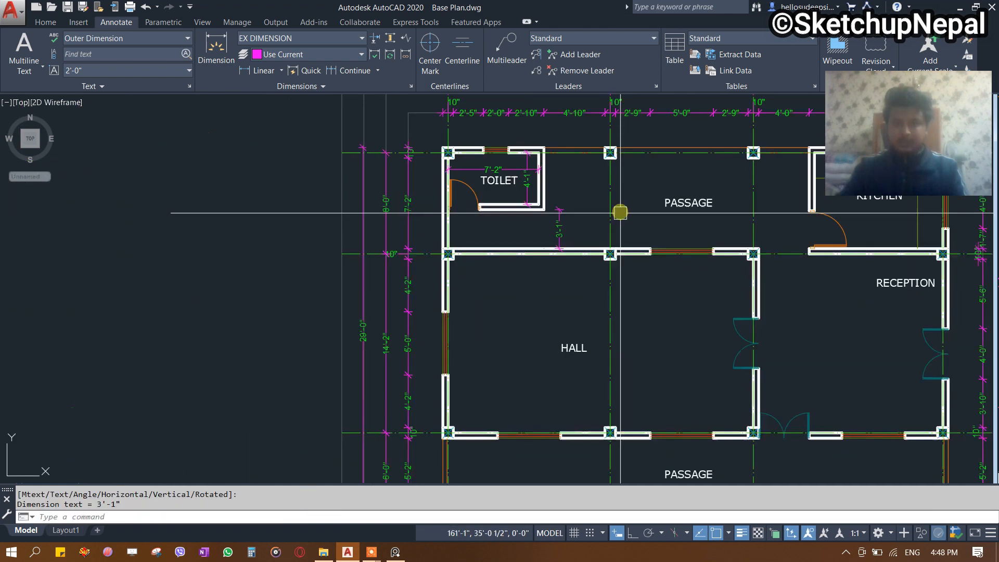
middle_click_drag(620, 212, 437, 259)
scroll(548, 252, "up", 5)
key("Return")
left_click(437, 162)
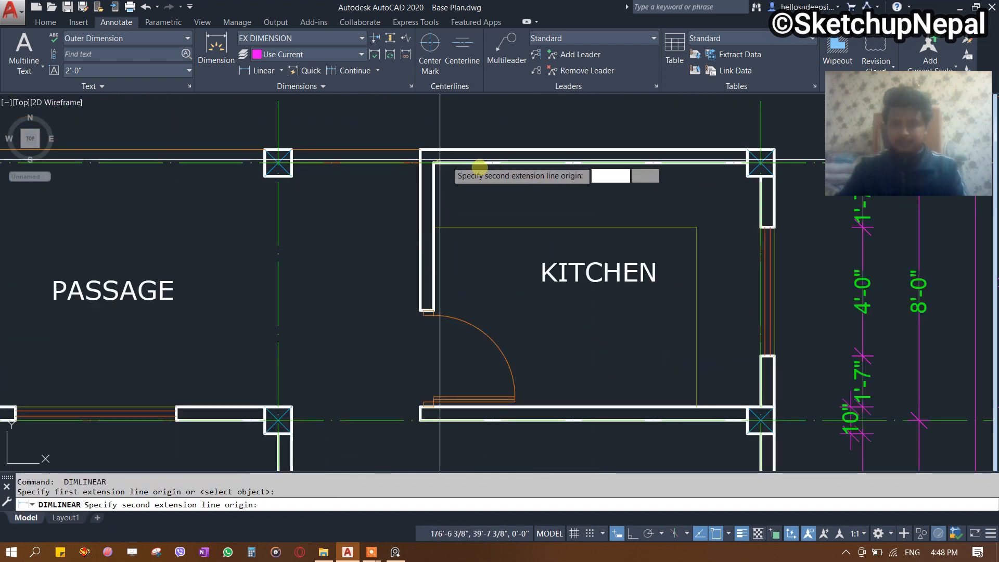
left_click(760, 177)
left_click(654, 212)
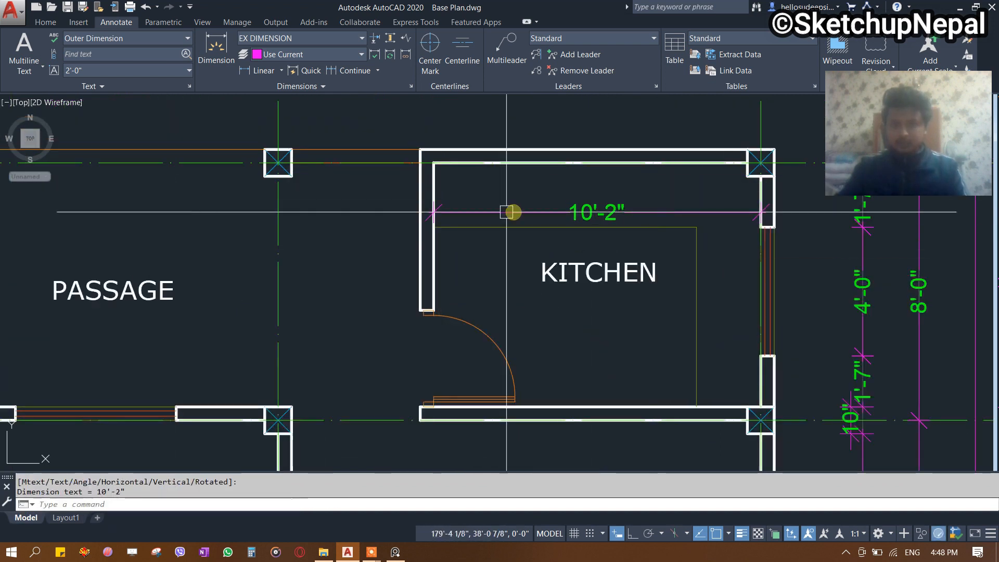
Add a vertical linear dimension of the kitchen's clear inner depth, placed just beside the room label.
key("Return")
key("Escape")
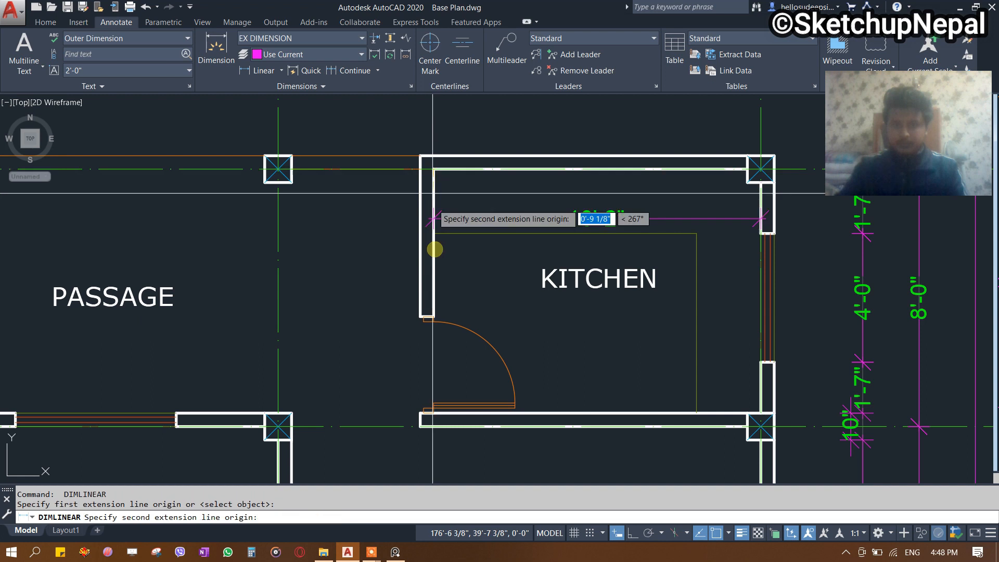
left_click(433, 413)
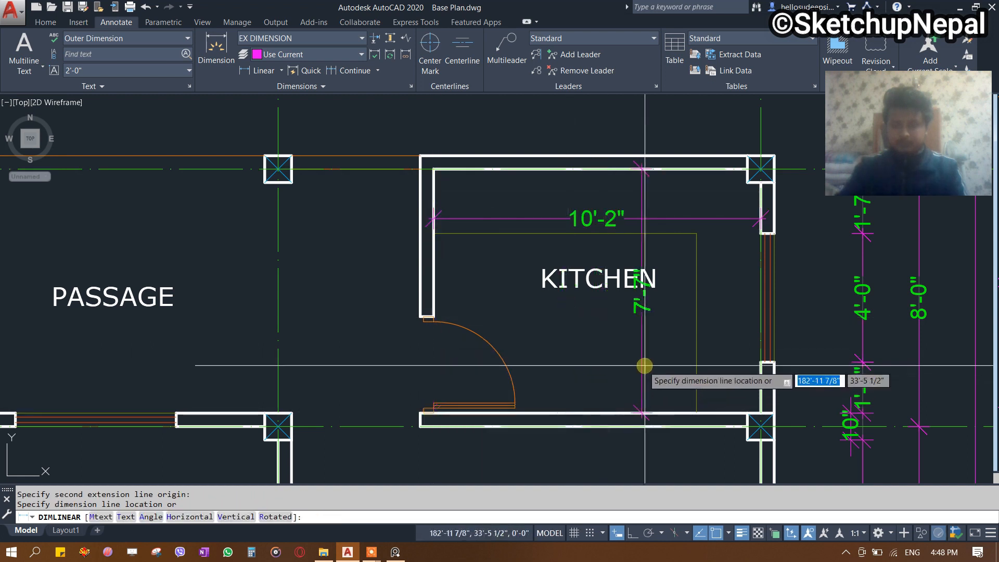
left_click(668, 363)
Add a vertical linear dimension across the kitchen door opening, placed on the passage side of the wall.
middle_click_drag(448, 341, 473, 259)
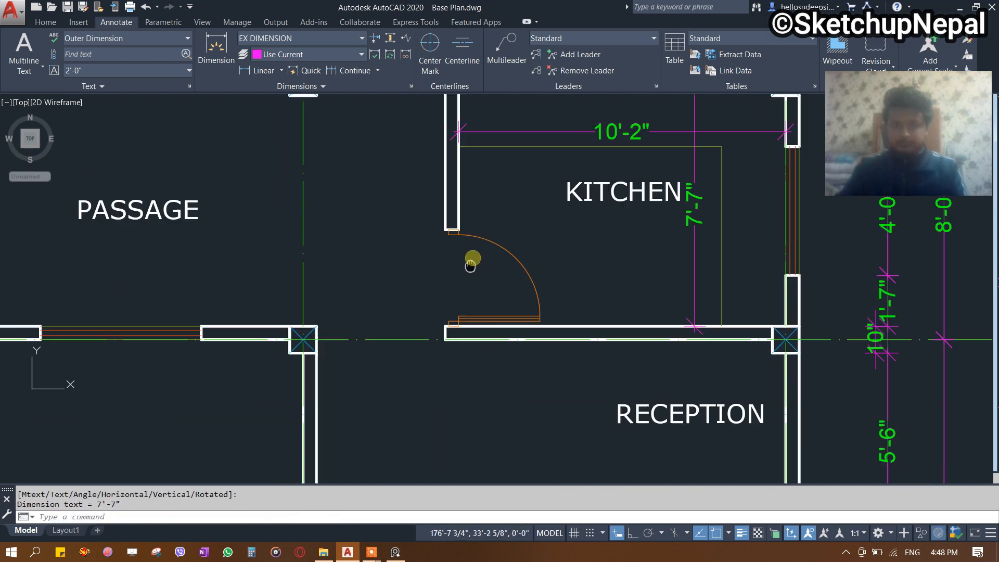
scroll(477, 154, "up", 5)
key("Return")
left_click(484, 127)
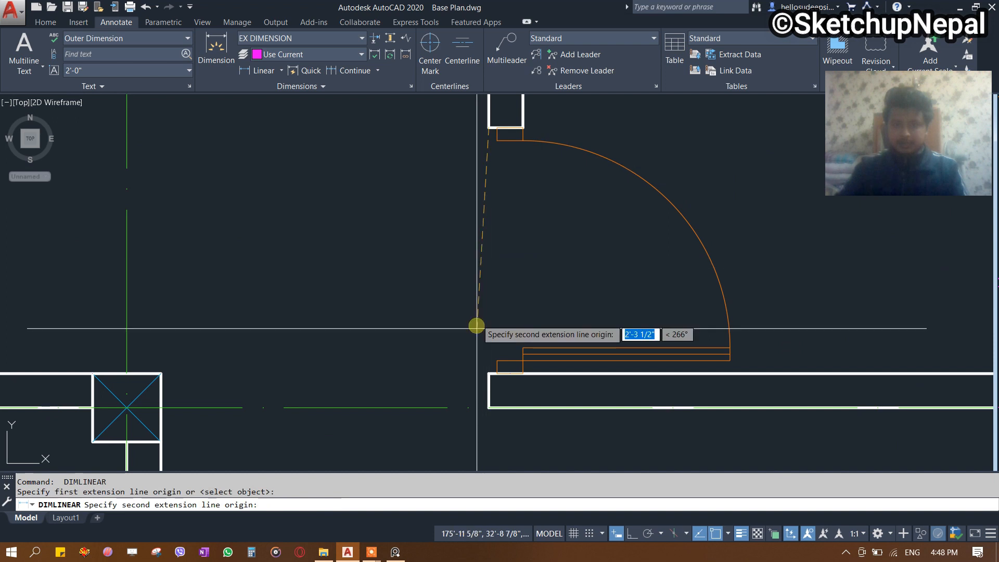
left_click(488, 373)
left_click(448, 317)
Add a vertical linear dimension of the reception's clear depth, from the kitchen's lower wall to the wall beside the double door.
scroll(414, 332, "down", 4)
middle_click_drag(414, 331, 469, 172)
mouse_move(522, 392)
middle_mouse_down()
mouse_move(397, 281)
mouse_move(399, 241)
middle_mouse_up()
middle_click_drag(297, 333, 386, 203)
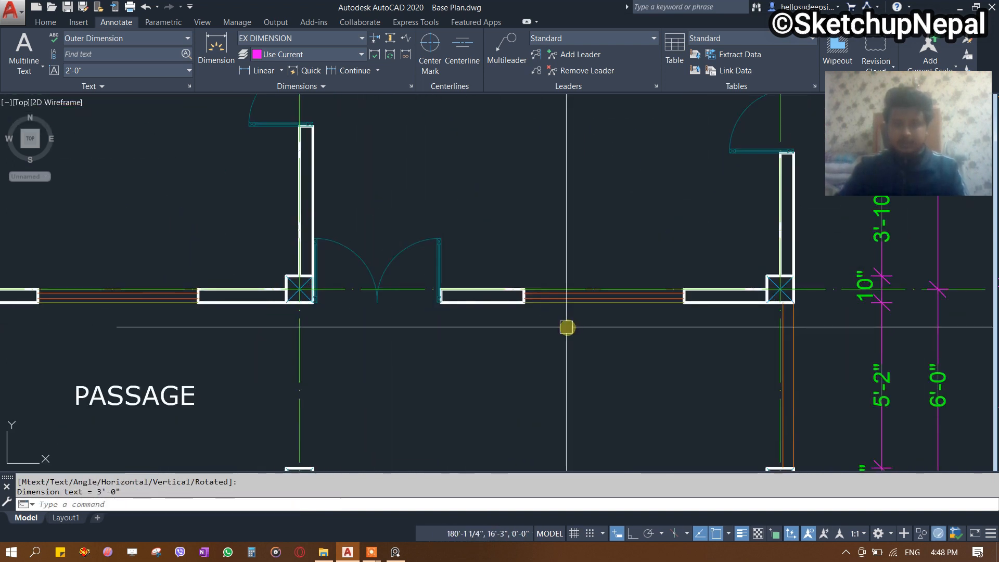
scroll(566, 327, "down", 4)
middle_click_drag(566, 327, 479, 298)
middle_click_drag(434, 175, 472, 302)
scroll(472, 301, "up", 2)
key("space")
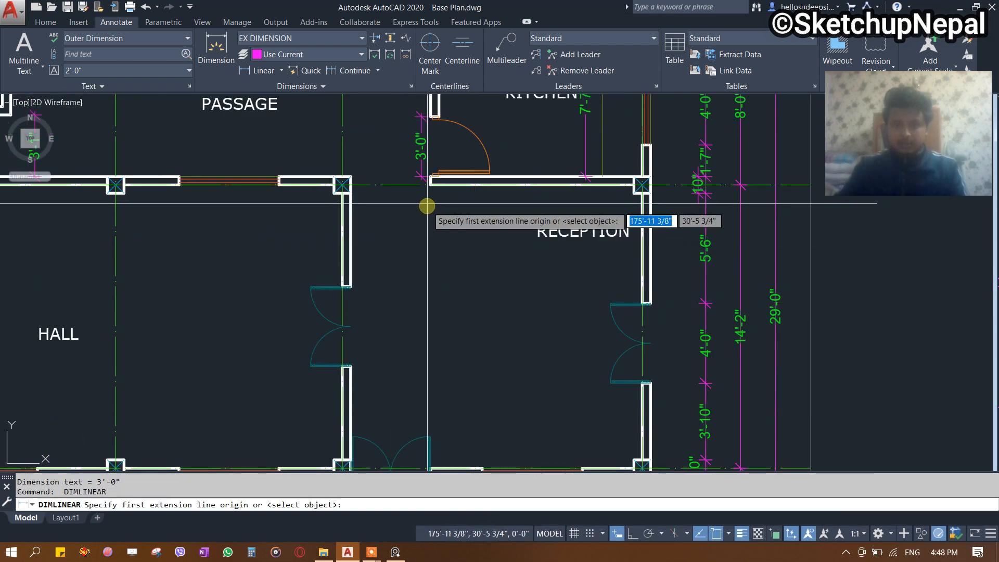
left_click(427, 182)
middle_click_drag(454, 397, 448, 283)
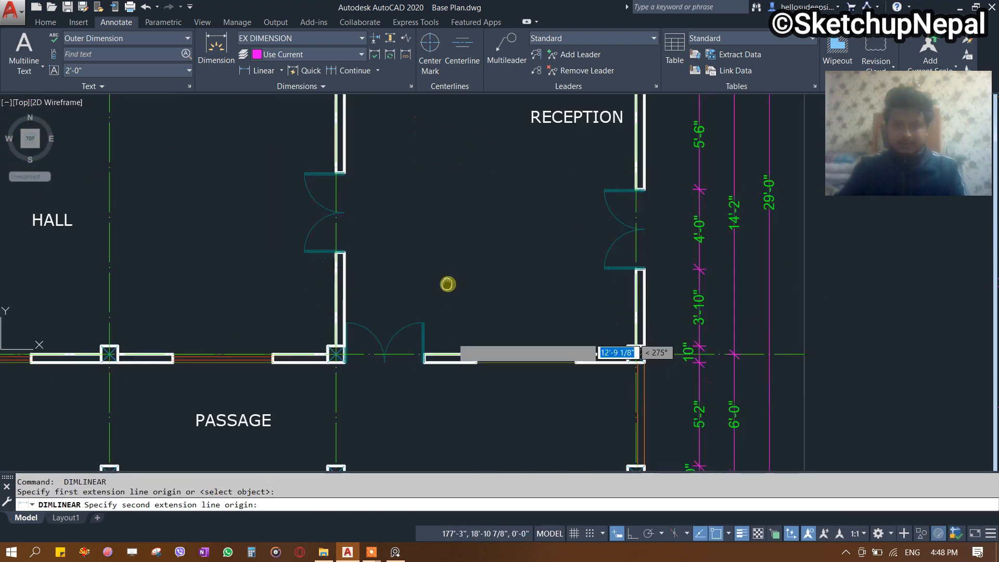
left_click(428, 357)
Add a horizontal linear dimension of the hall's clear inner width, placed below the room label.
middle_click_drag(445, 217, 641, 283)
middle_click_drag(317, 307, 397, 291)
key("space")
left_click(127, 315)
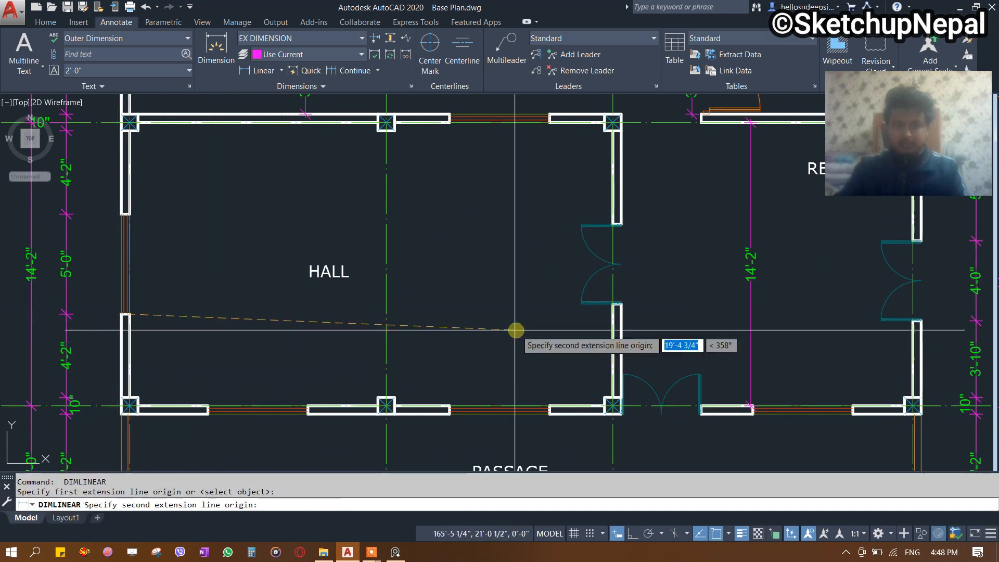
left_click(614, 312)
left_click(481, 299)
Add a vertical linear dimension of the hall's clear inner depth, placed between the window wall and the room label.
key("space")
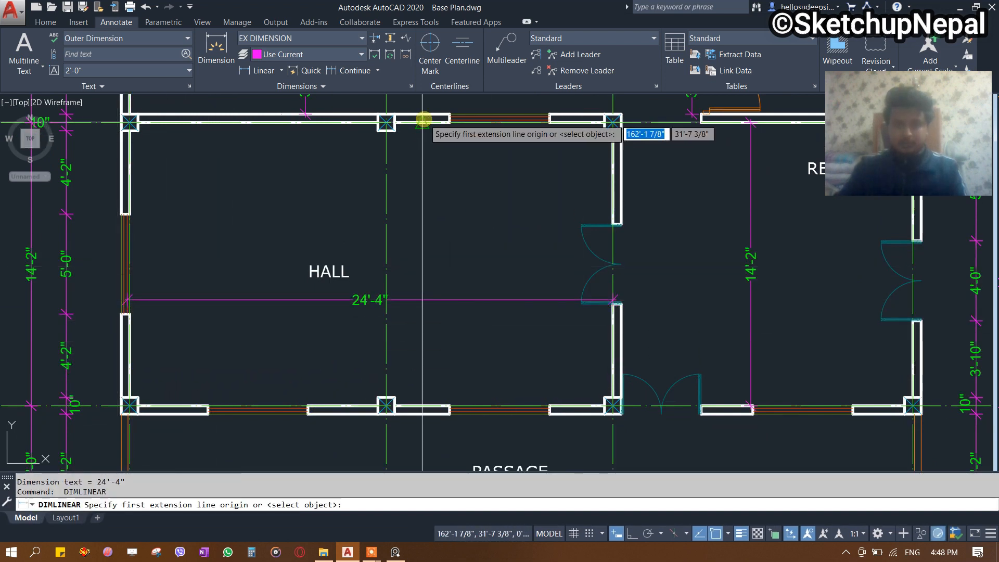
left_click(450, 123)
left_click(450, 406)
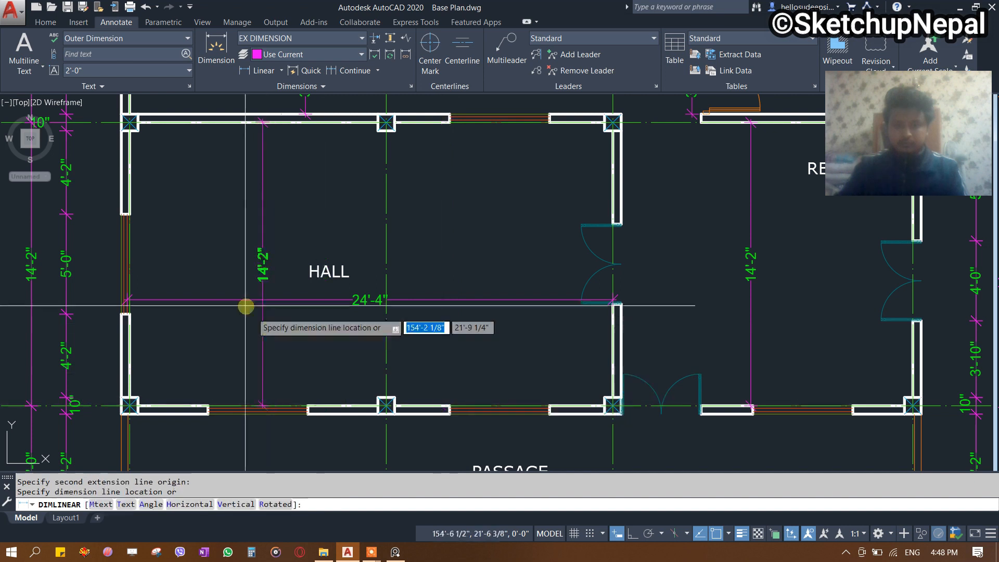
left_click(229, 271)
Draw a rectangle around the whole building, from the toilet's outer corner column to the diagonally opposite corner of the lower passage.
mouse_move(324, 211)
middle_mouse_down()
mouse_move(367, 297)
mouse_move(369, 406)
mouse_move(344, 196)
mouse_move(374, 232)
mouse_move(394, 106)
middle_mouse_up()
scroll(394, 107, "down", 4)
middle_click_drag(502, 197, 573, 307)
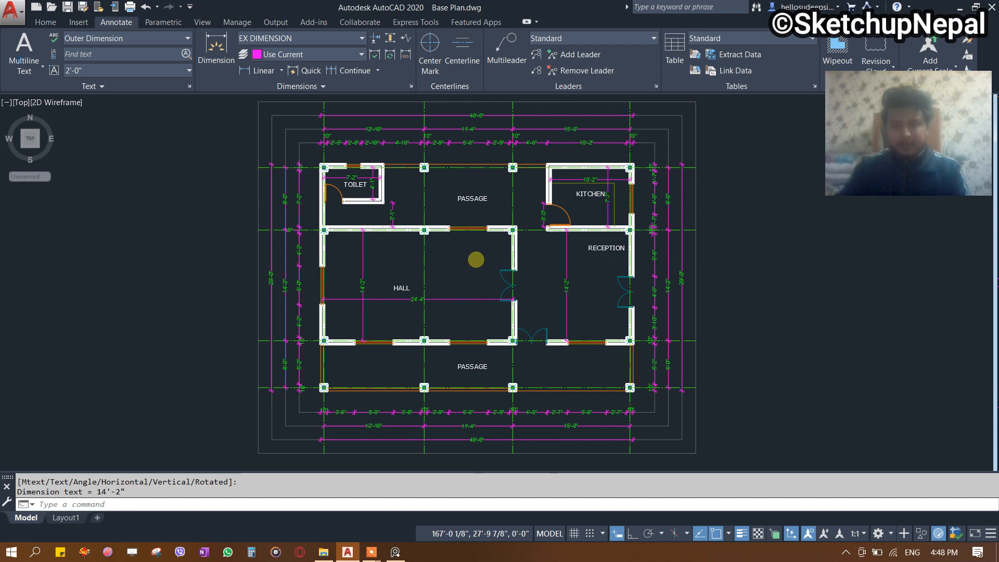
scroll(478, 255, "down", 2)
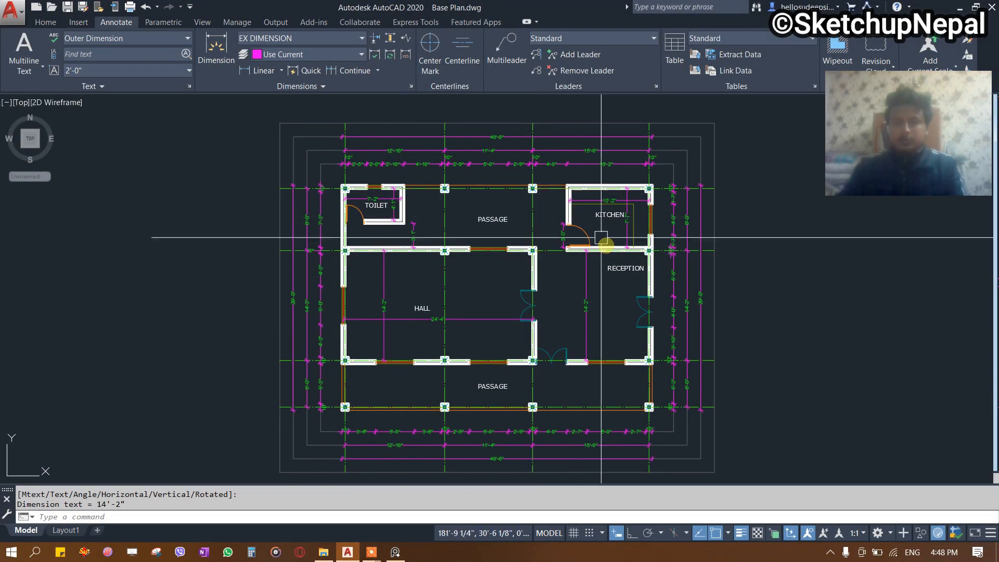
middle_click_drag(489, 378, 476, 234)
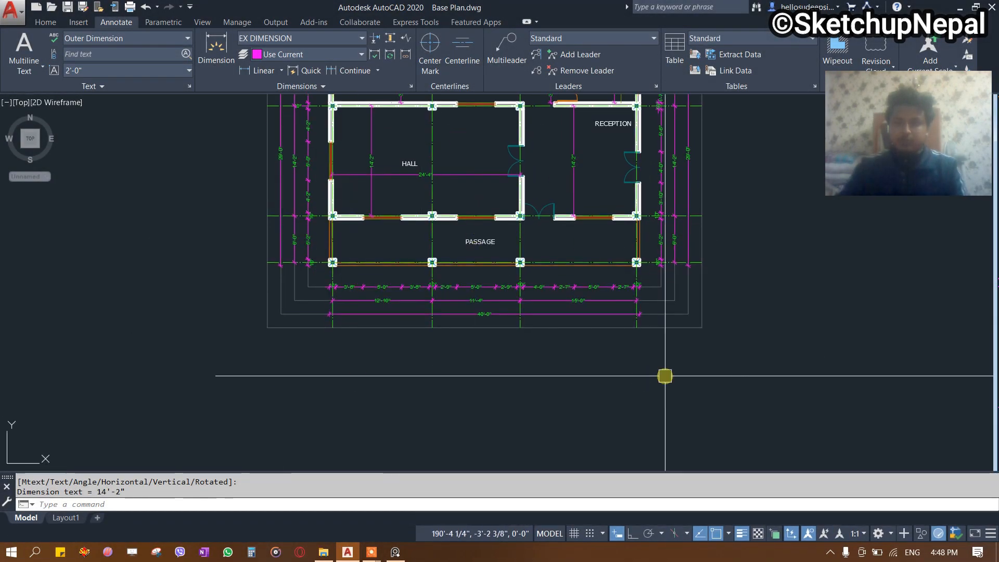
middle_click_drag(538, 273, 528, 376)
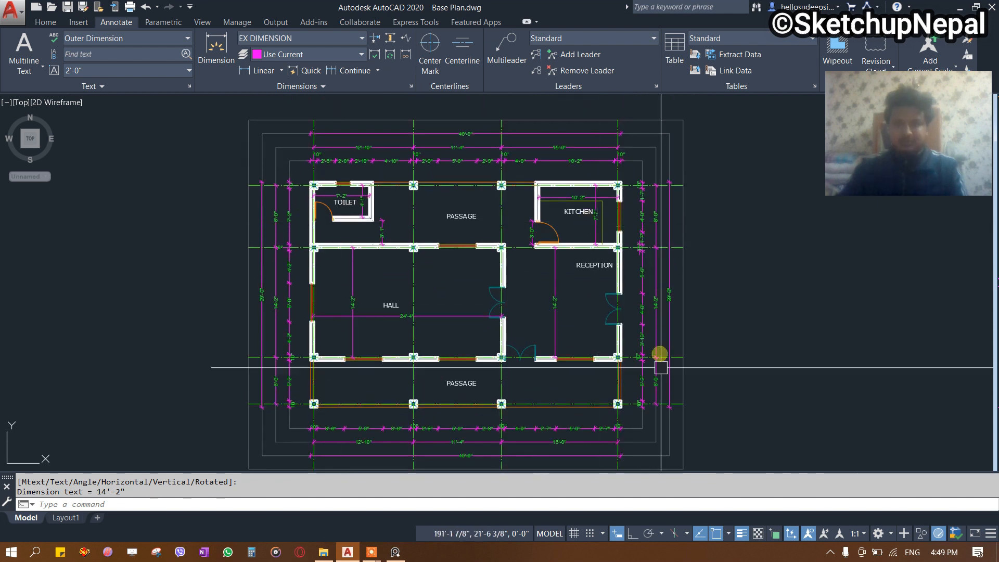
key("Return")
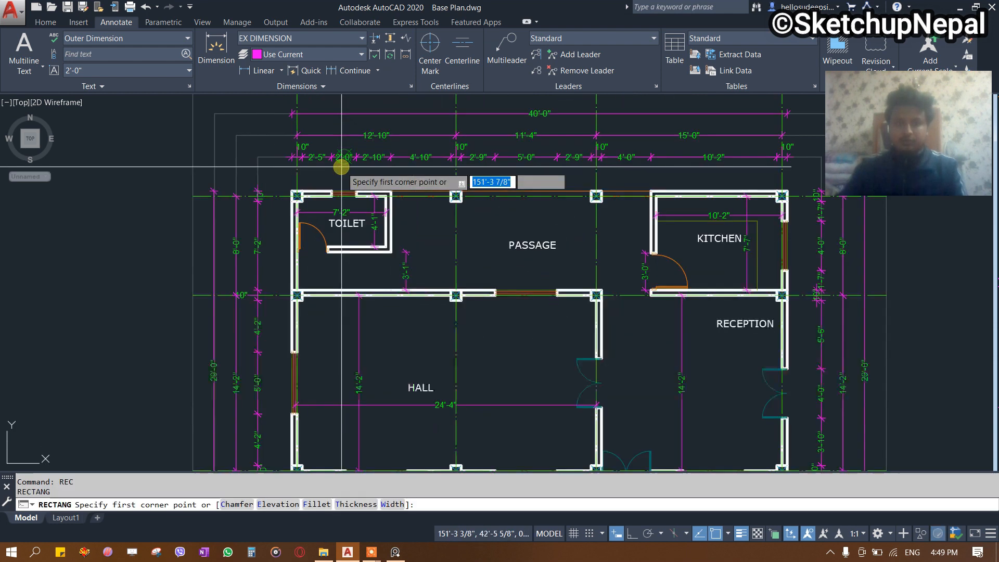
scroll(255, 193, "up", 4)
left_click(268, 233)
scroll(245, 208, "down", 4)
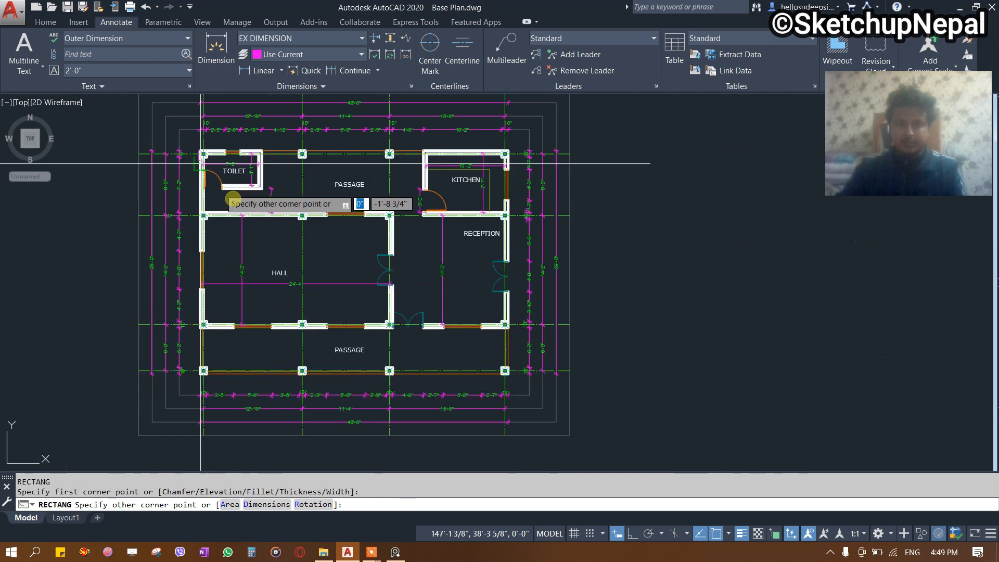
scroll(520, 375, "up", 5)
left_click(582, 365)
key("Escape")
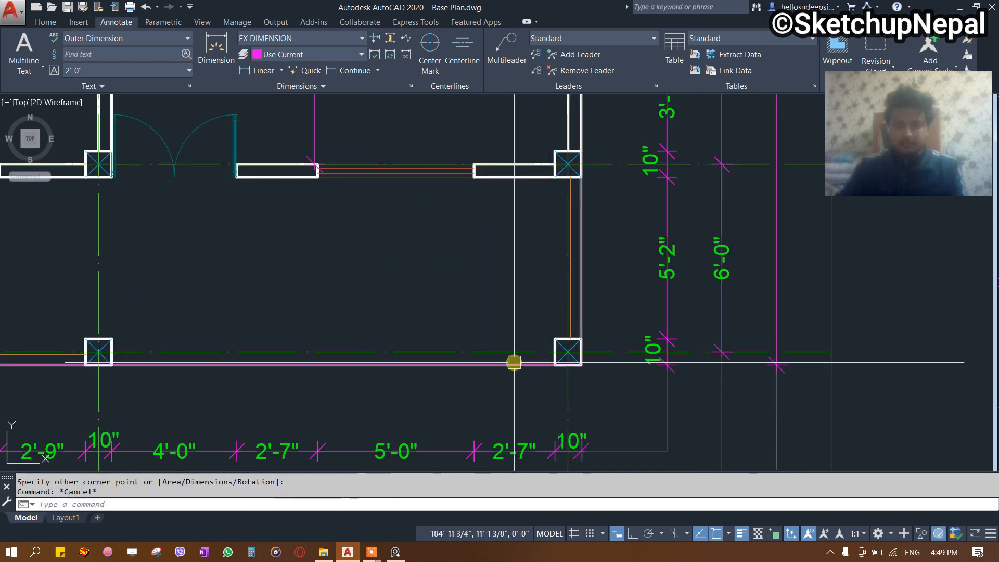
Move the building outline rectangle into the empty space beside the floor plan.
scroll(513, 359, "down", 4)
left_click(384, 314)
type("m")
key("Return")
left_click(374, 296)
scroll(748, 297, "down", 2)
middle_click_drag(748, 297, 697, 338)
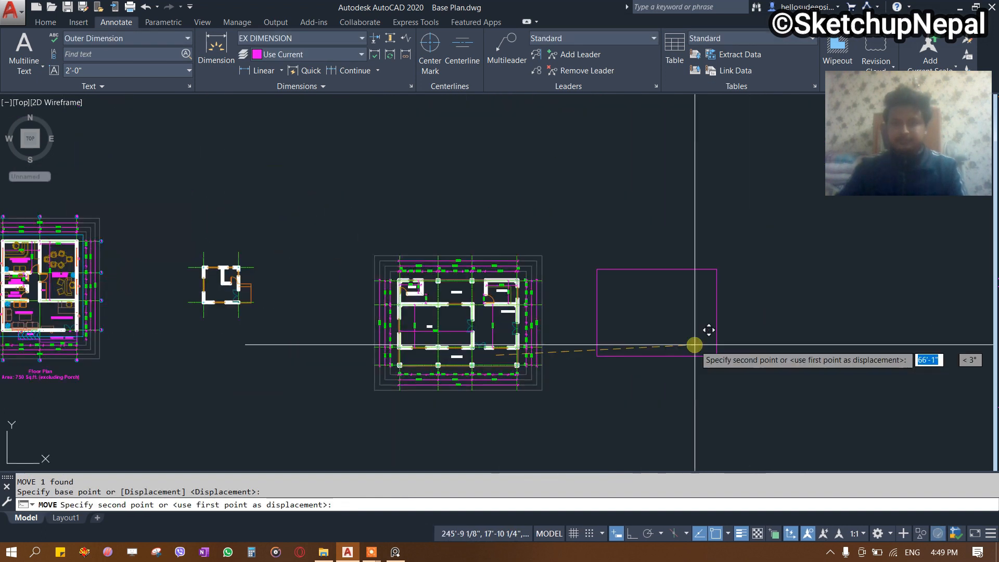
left_click(680, 352)
Measure the outline rectangle's area with the Area command's Object option.
scroll(638, 298, "up", 3)
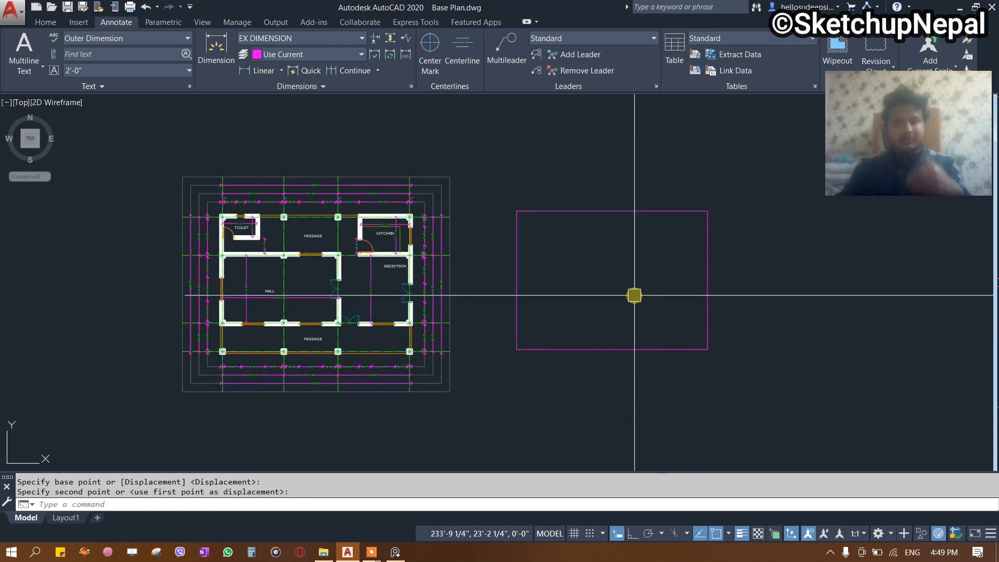
type("AA")
key("Return")
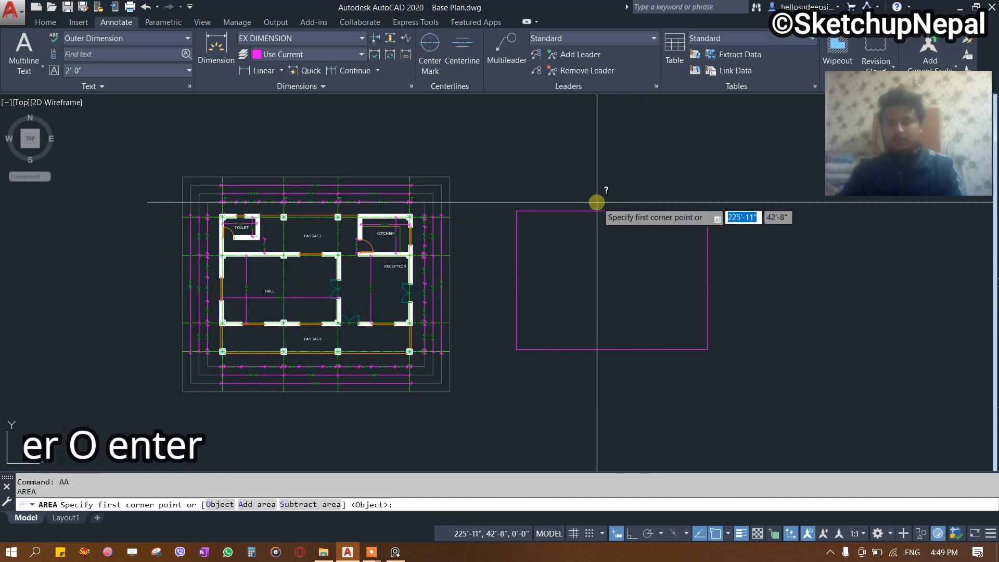
type("O")
key("Return")
left_click(604, 211)
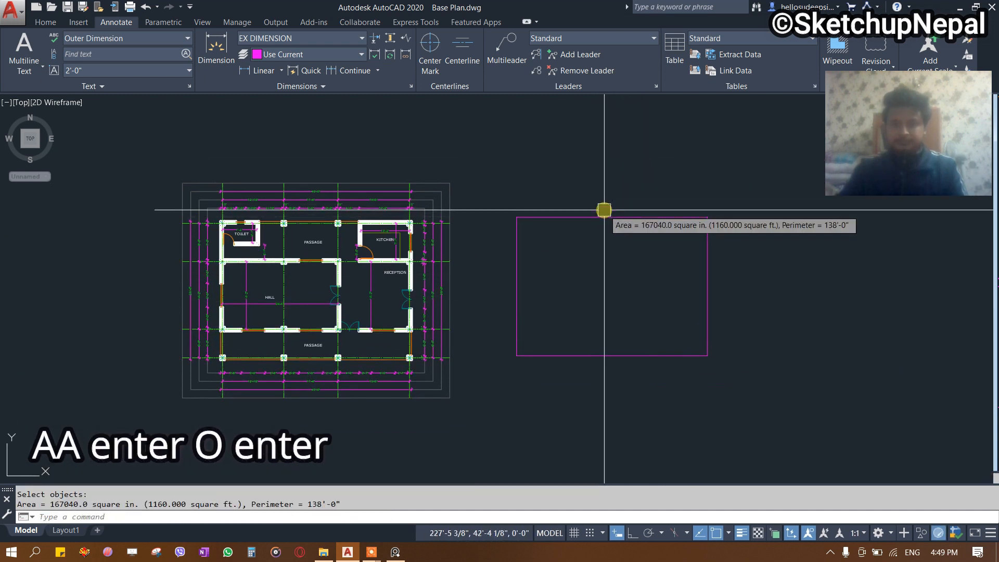
Copy the area in square feet from the command history text window and close the window.
key("ctrl+F2")
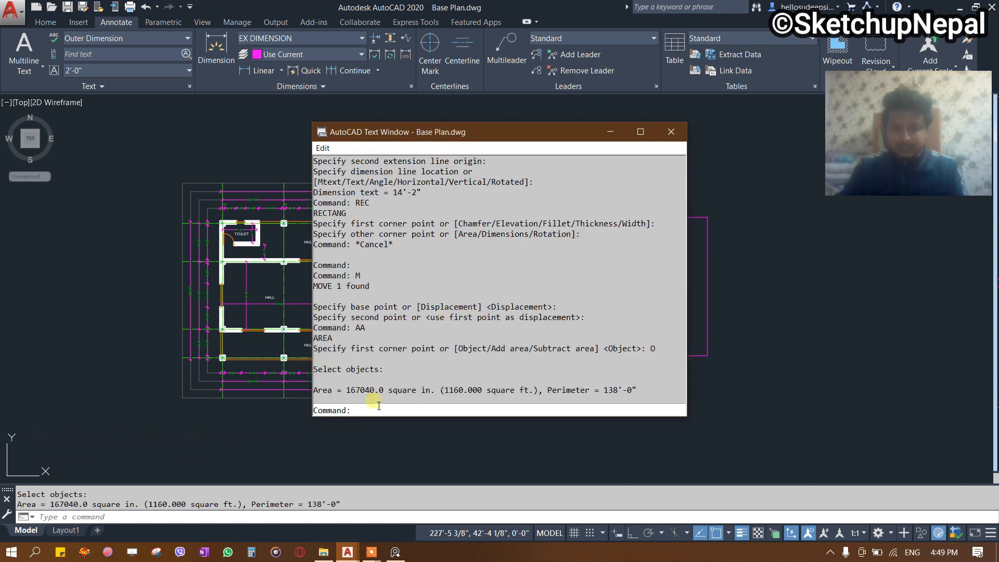
left_click_drag(445, 390, 519, 391)
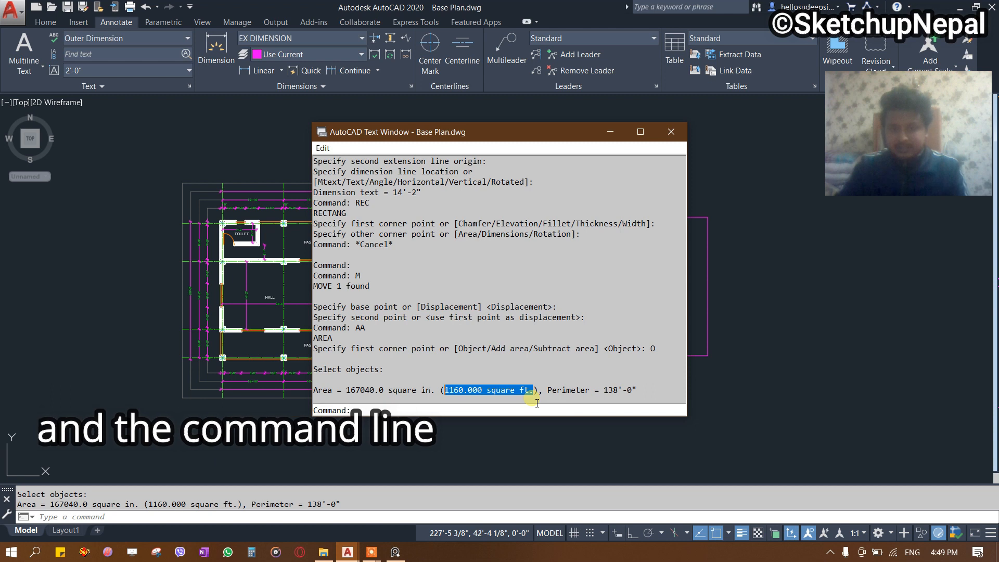
left_click(671, 132)
Copy the "Floor Plan" area title from the reference plan to just below the base plan's outer dimensions.
scroll(629, 215, "down", 4)
scroll(488, 274, "up", 5)
scroll(267, 255, "up", 3)
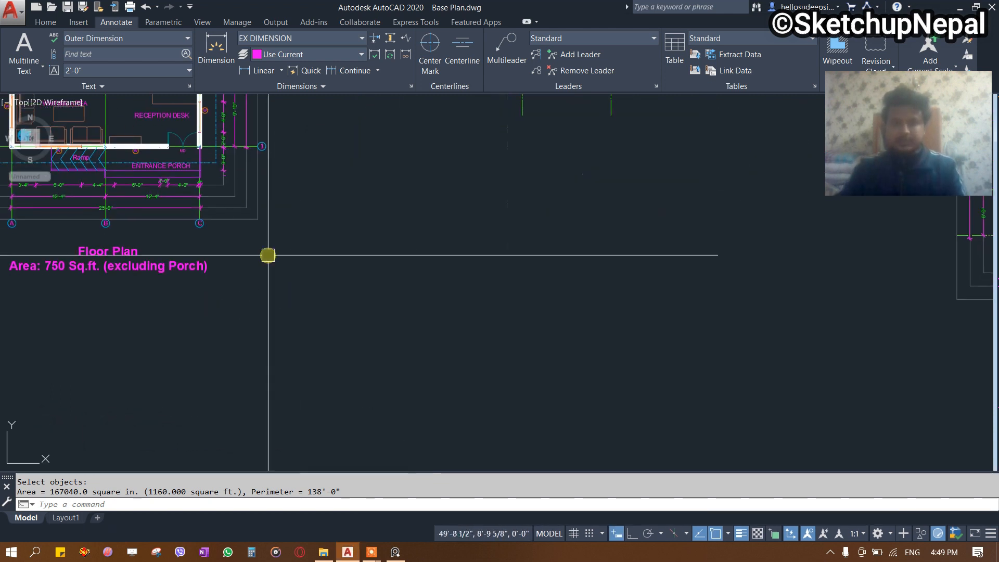
left_click(179, 267)
type("co")
key("Return")
left_click(206, 288)
scroll(174, 292, "down", 6)
key("F8")
scroll(406, 320, "up", 6)
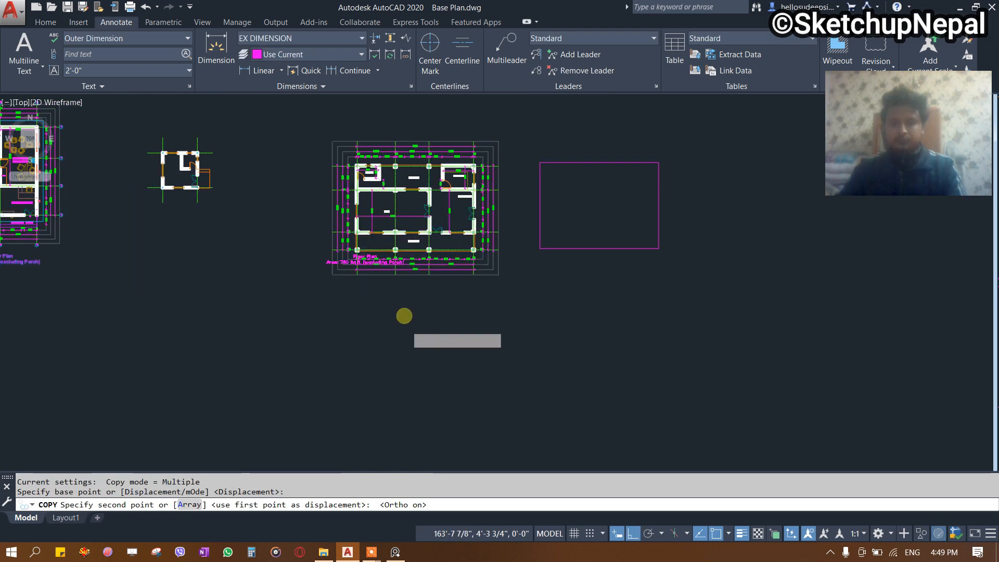
key("F8")
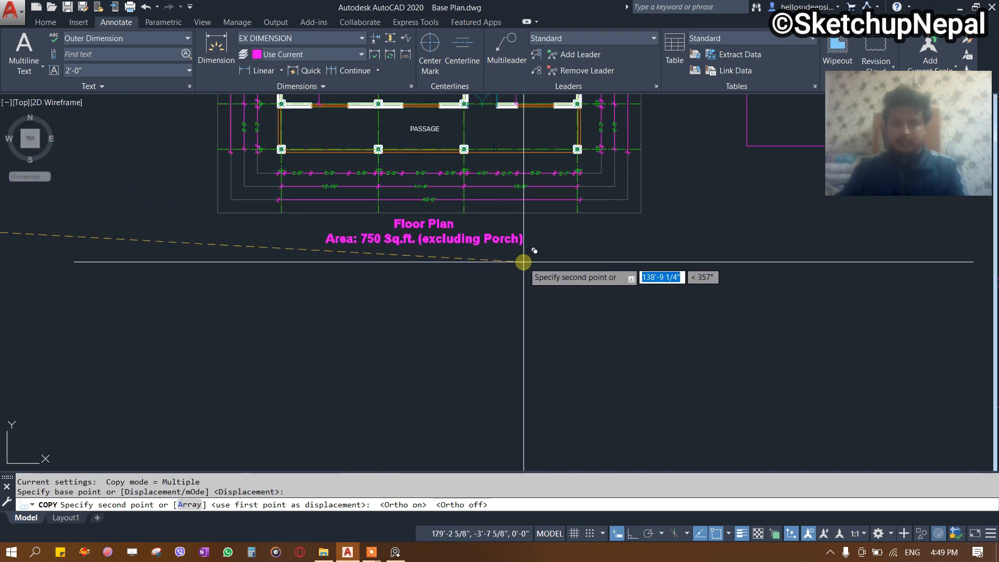
left_click(524, 263)
key("Escape")
Replace the value and porch note on the copied title's area line with "1160 square ft.".
scroll(430, 236, "up", 4)
left_click(429, 235)
double_click(268, 232)
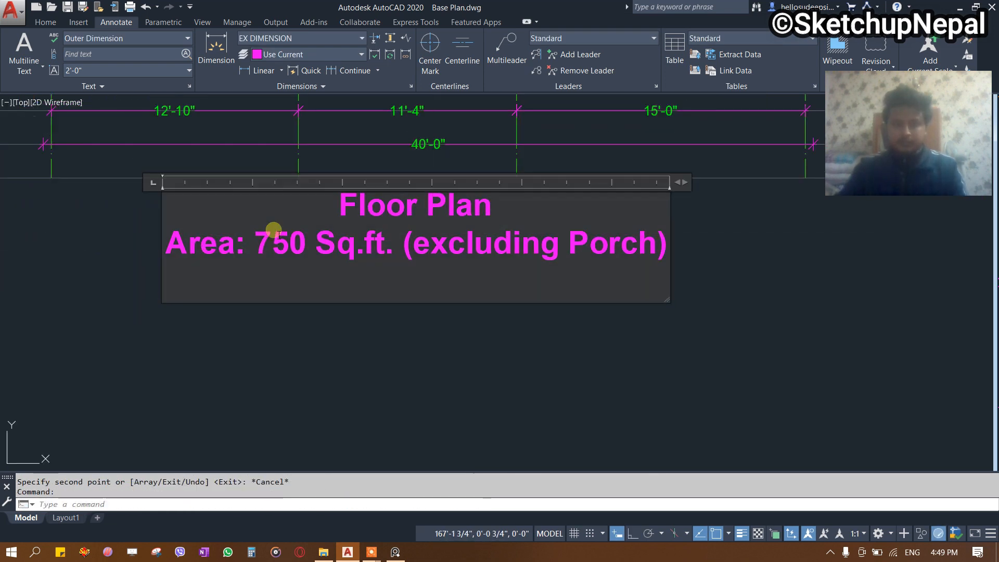
left_click_drag(256, 240, 676, 243)
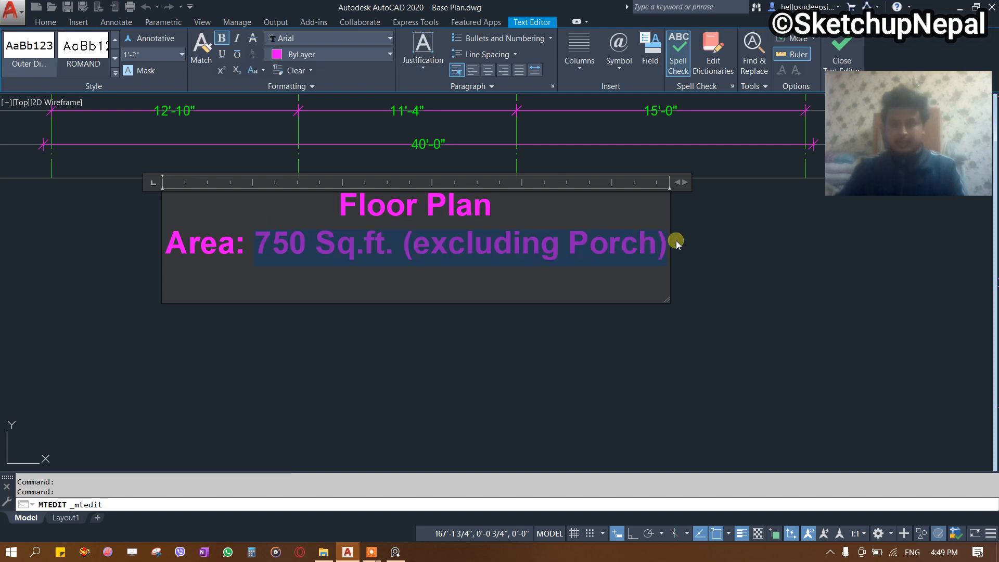
type("1160.000 square ft.")
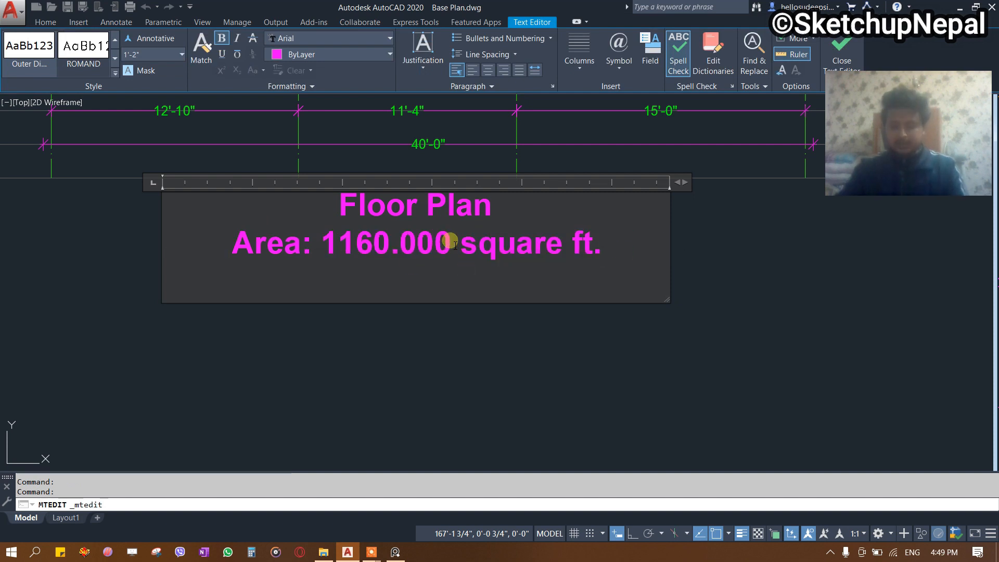
key("BackSpace")
key("BackSpace")
key("BackSpace")
key("BackSpace")
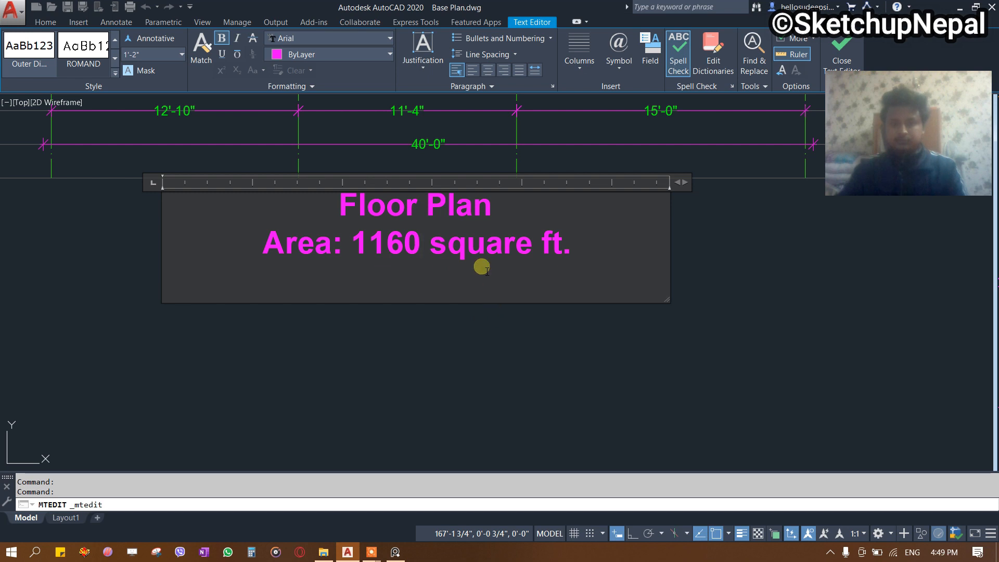
Replace the unit "square ft." in the title's area line with "S.F.".
left_click_drag(430, 243, 602, 239)
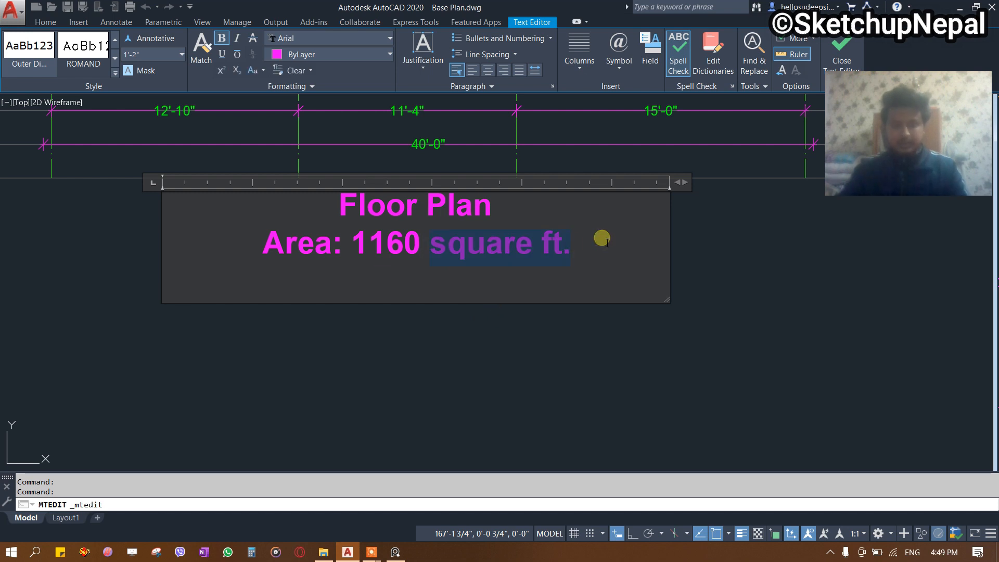
type("s")
key("BackSpace")
key("BackSpace")
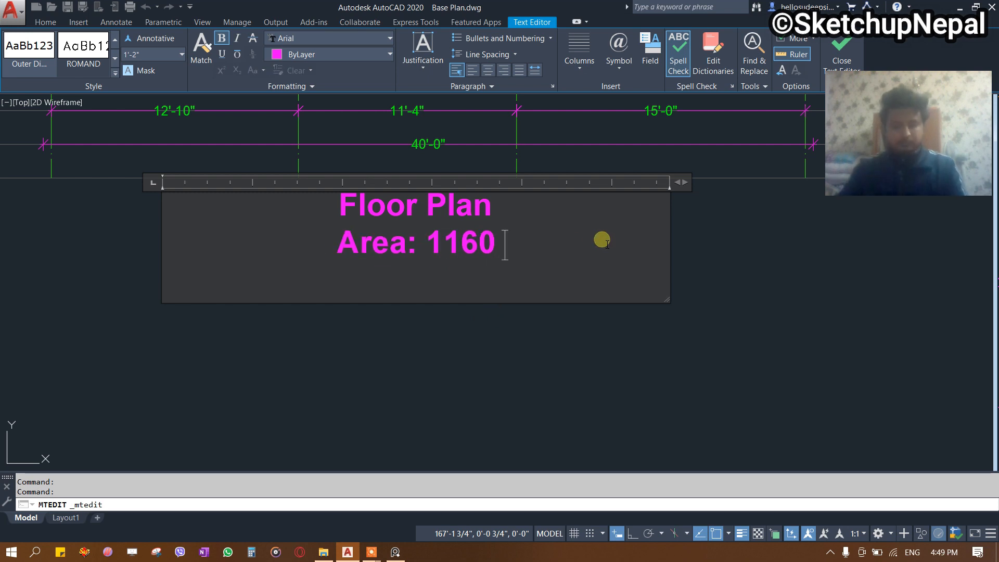
type("s.")
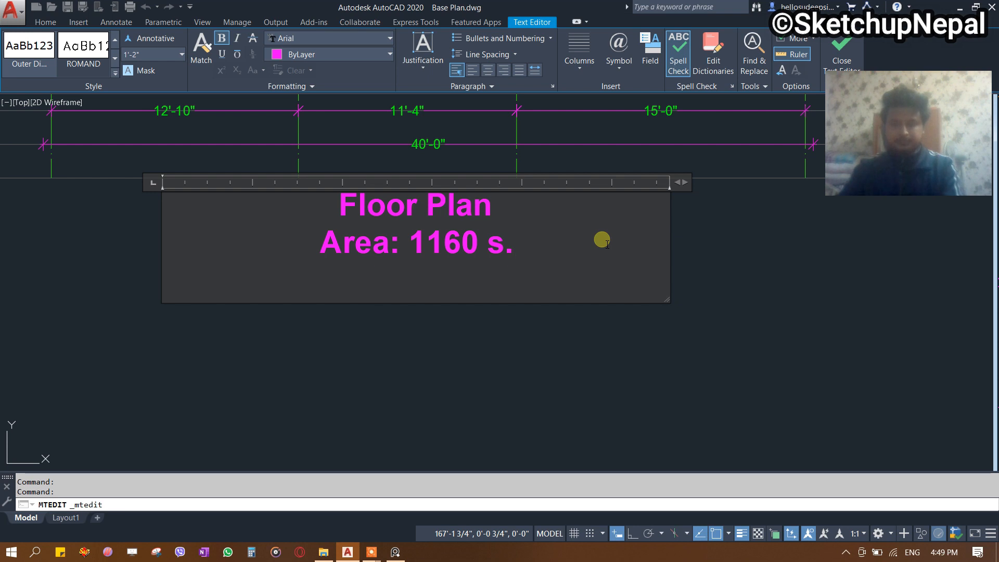
key("BackSpace")
key("BackSpace")
key("BackSpace")
type("S")
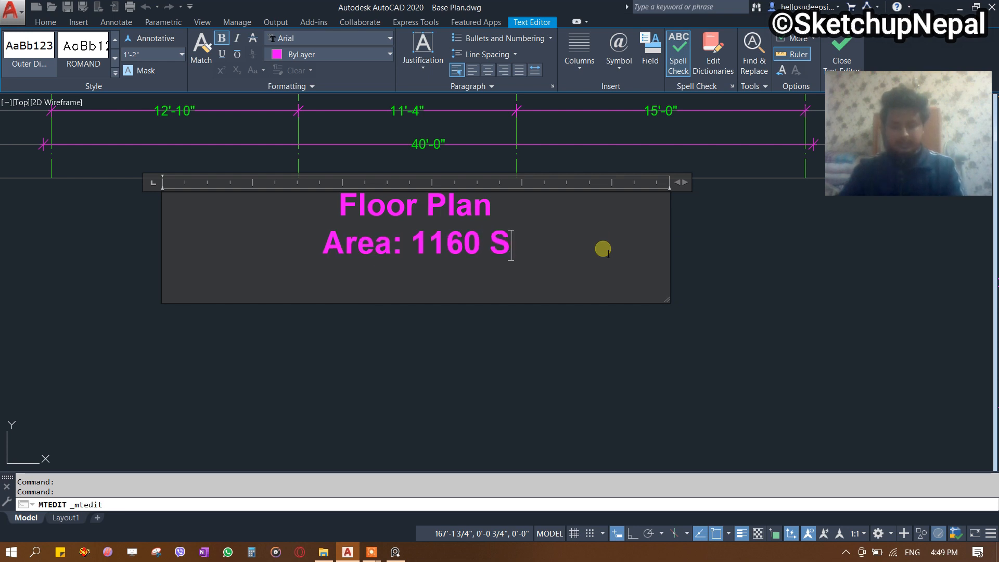
type(".F")
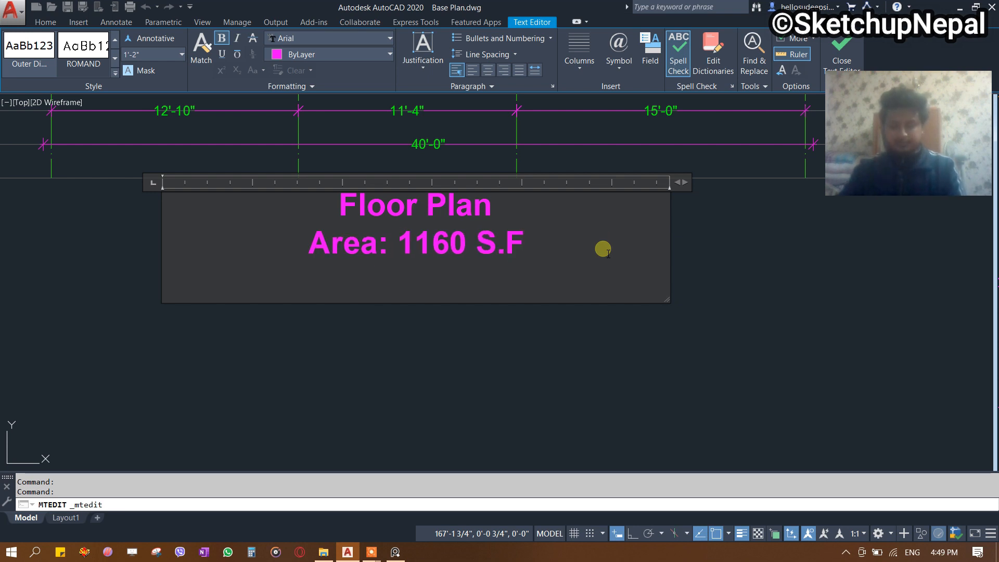
type(".")
Set the "Floor Plan" line's text height to 1'-4", remove bold from the area line, and finish editing the title.
left_click_drag(516, 205, 294, 200)
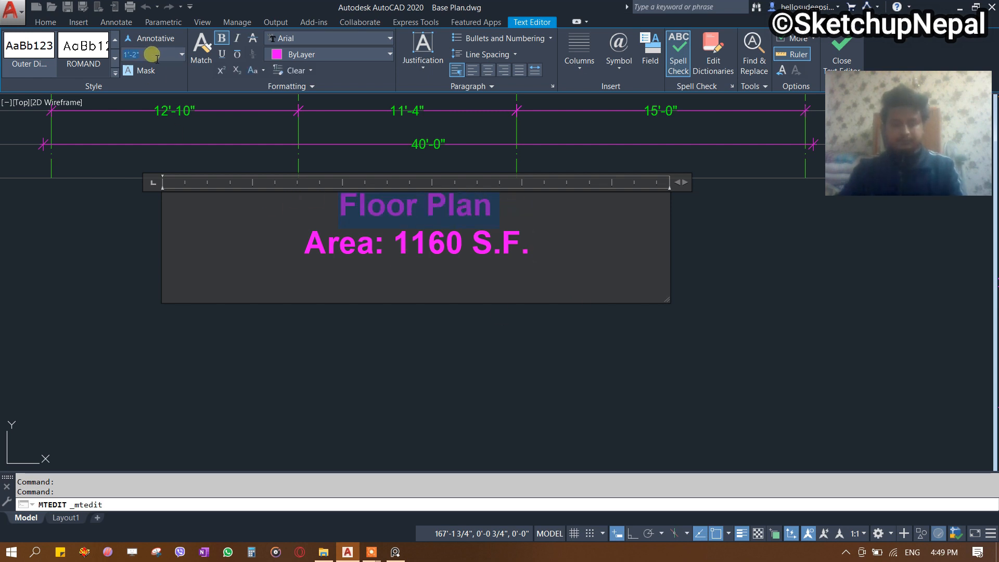
type("1'-4")
key("Return")
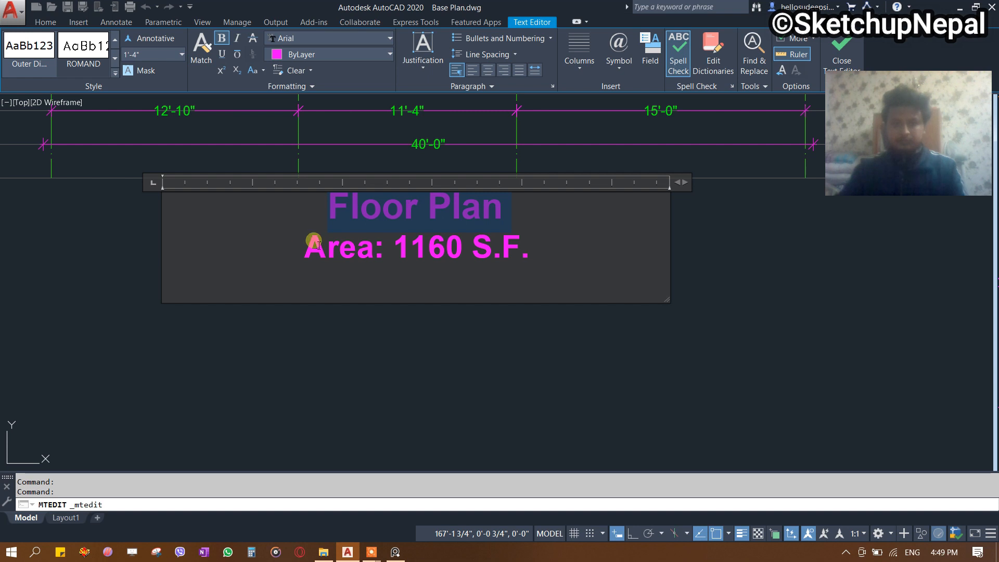
left_click_drag(317, 254, 582, 250)
left_click(222, 42)
left_click(408, 339)
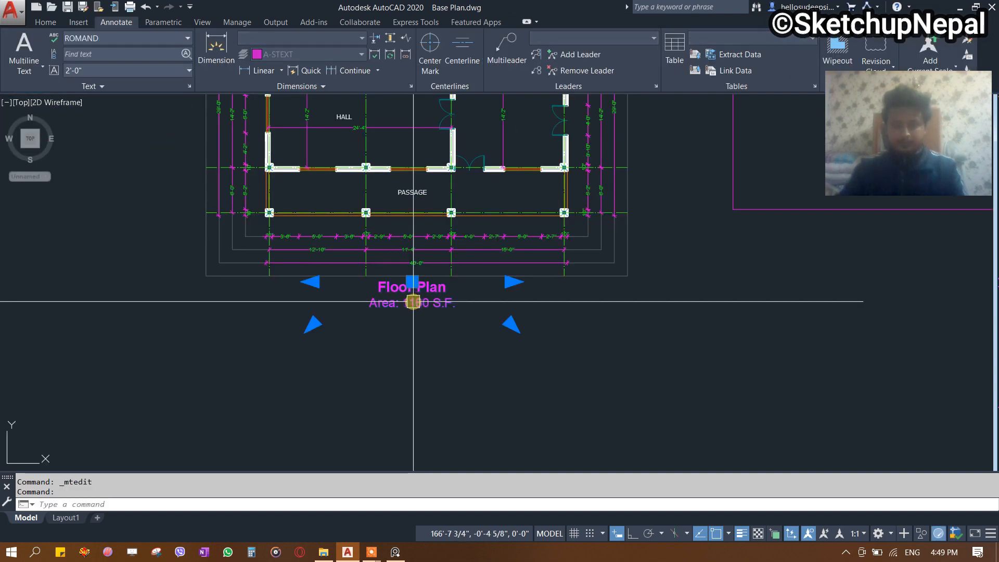
Move the floor plan title slightly so it sits centred just beneath the base plan.
type("m")
key("Return")
left_click(428, 353)
left_click(429, 350)
scroll(432, 349, "down", 3)
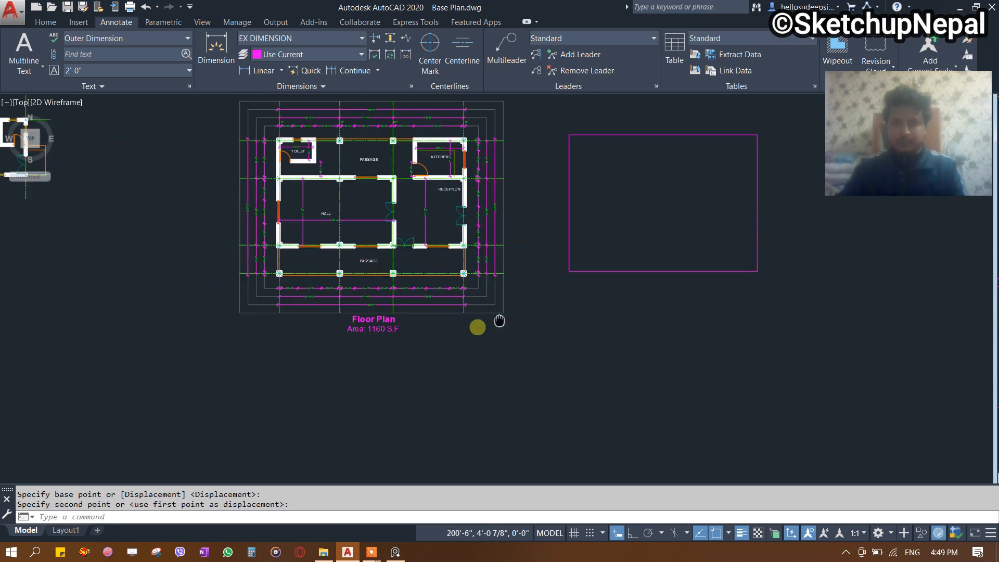
Delete the magenta outline rectangle beside the base plan that was used for measuring the area.
left_click(611, 364)
left_click(525, 221)
key("Delete")
mouse_move(378, 220)
middle_mouse_down()
mouse_move(497, 262)
mouse_move(498, 300)
middle_mouse_up()
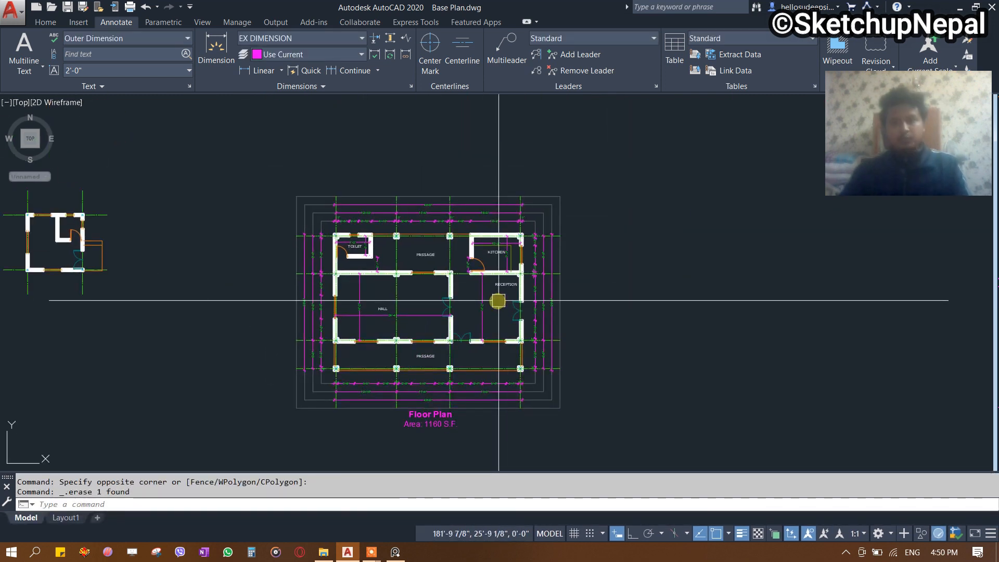
scroll(504, 311, "up", 2)
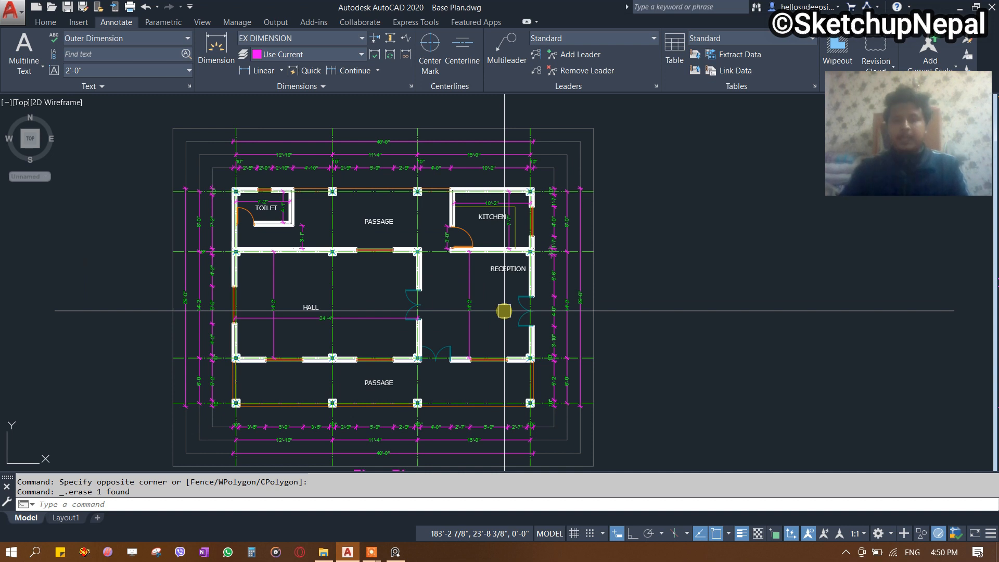
scroll(504, 311, "down", 2)
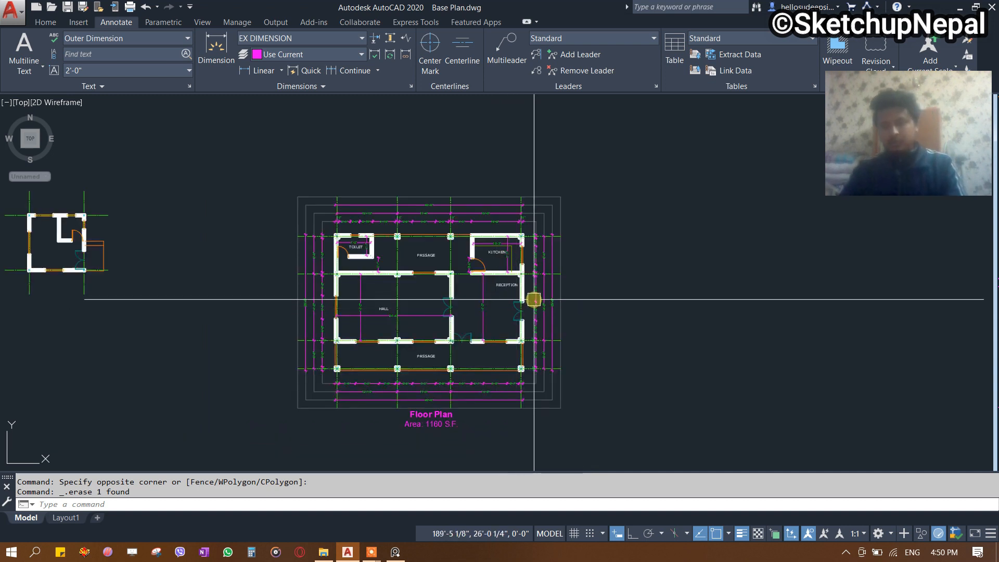
Start a plot of the drawing and assign the monochrome.ctb plot style table to all layouts.
key("ctrl+p")
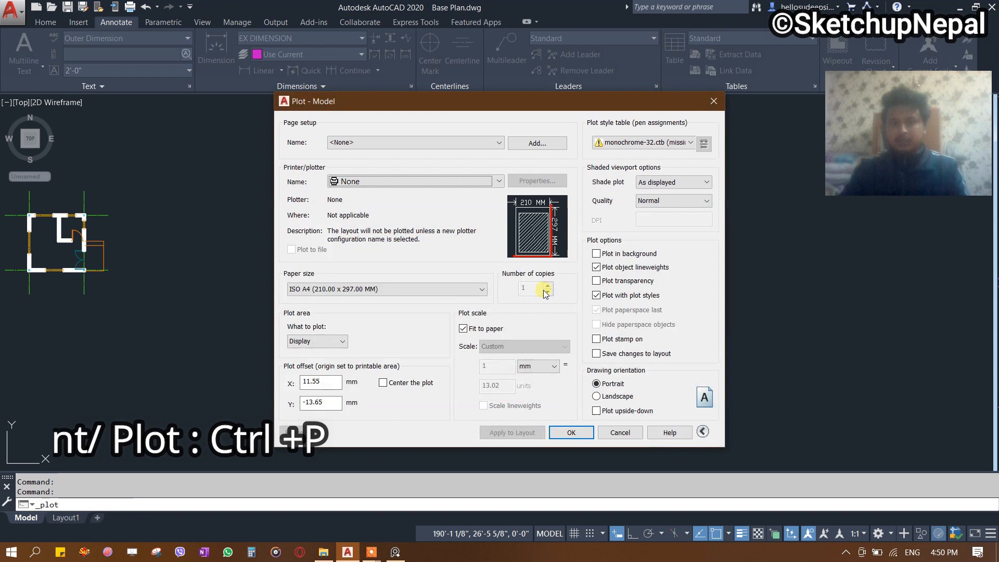
left_click(630, 144)
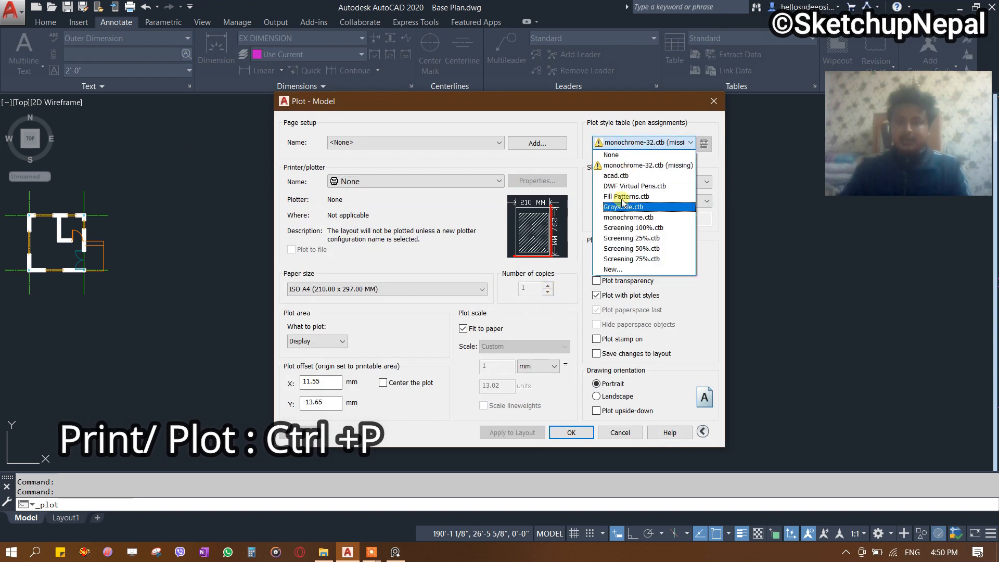
left_click(630, 217)
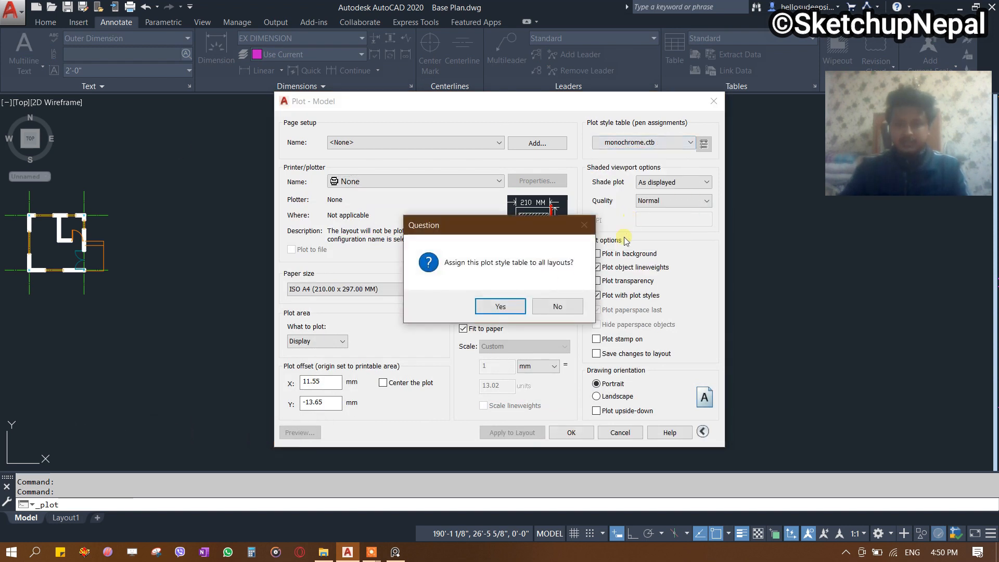
left_click(517, 308)
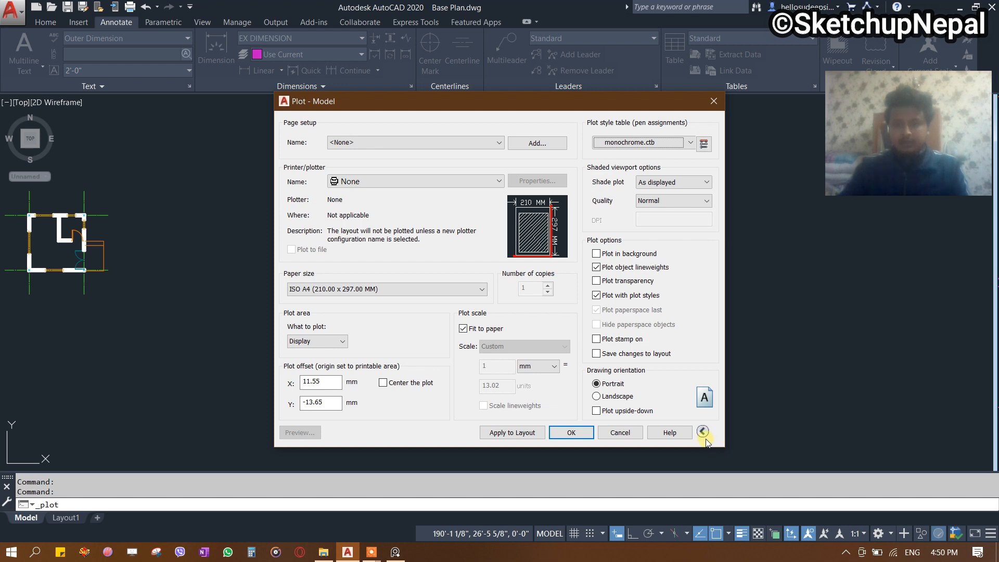
left_click(703, 431)
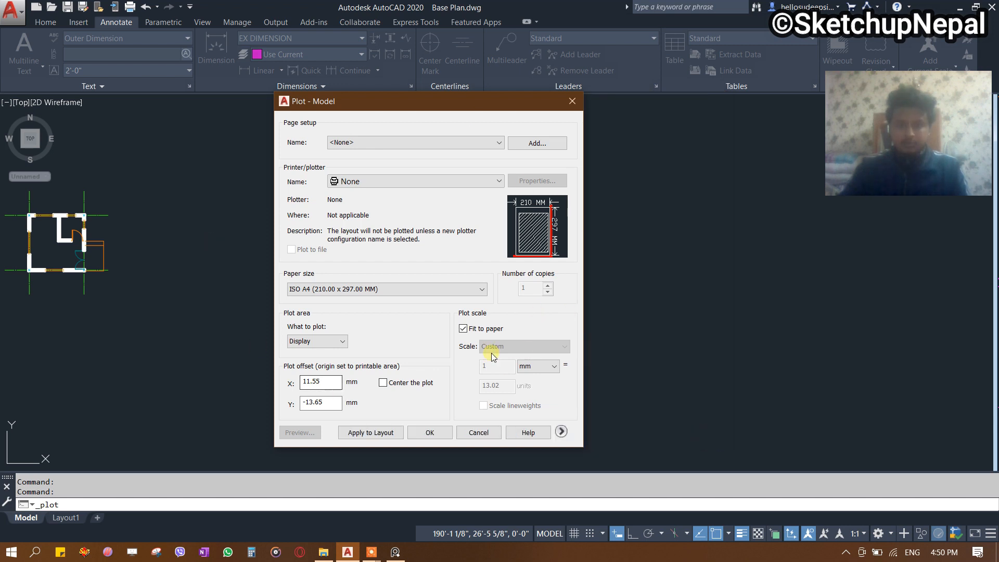
left_click(562, 432)
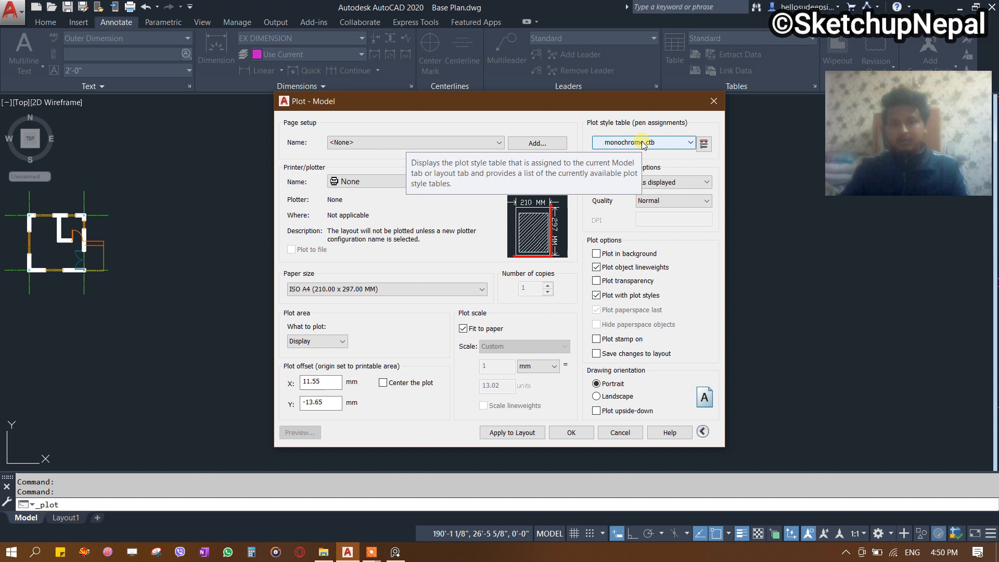
Keep the page setup at None and choose DWG To PDF.pc3 as the plotter.
left_click(387, 142)
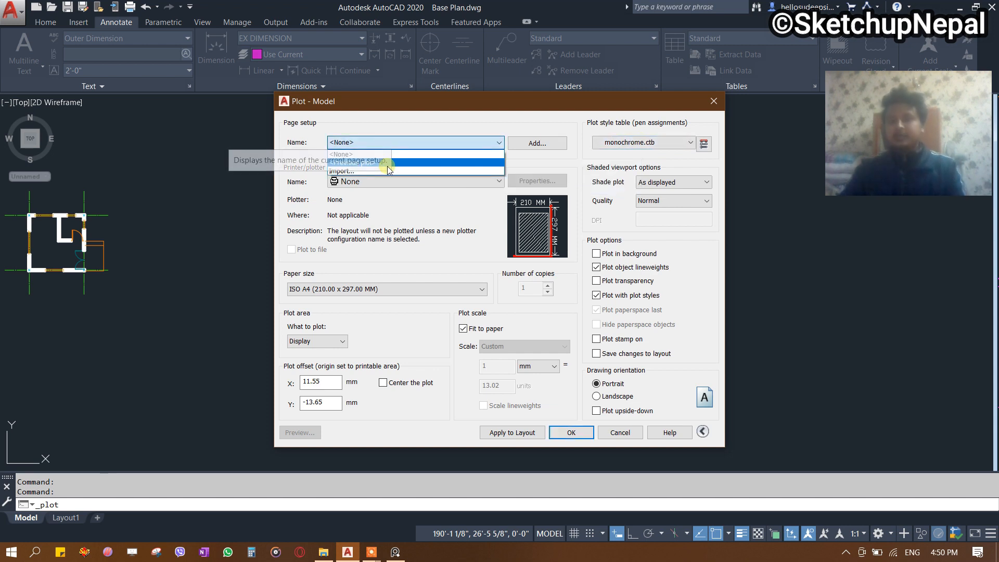
left_click(415, 141)
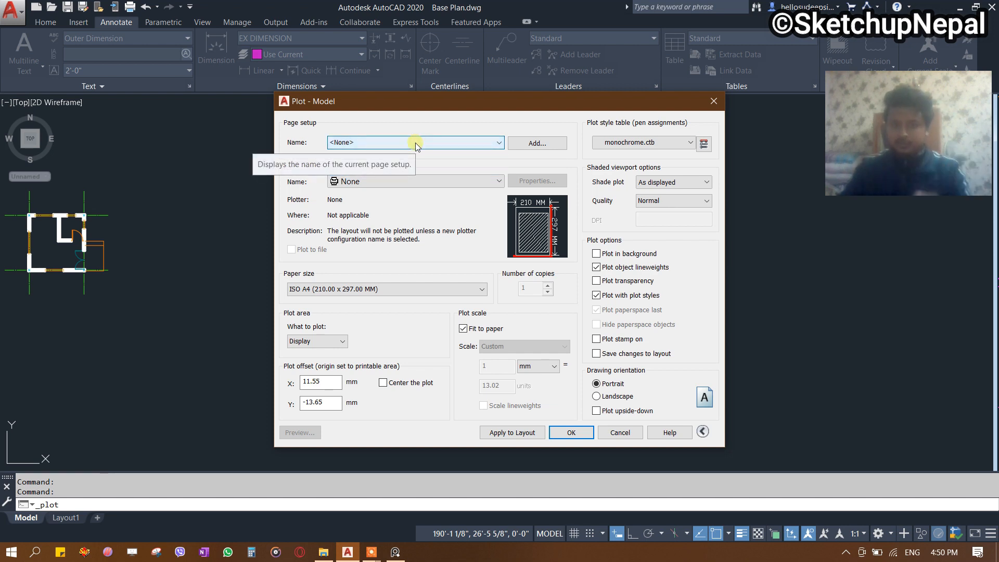
left_click(411, 182)
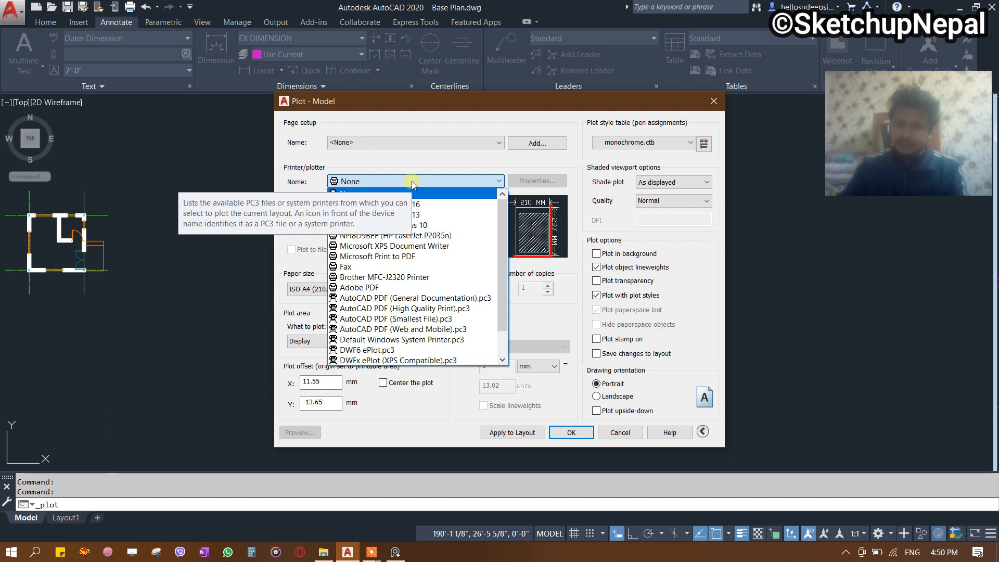
scroll(396, 276, "down", 1)
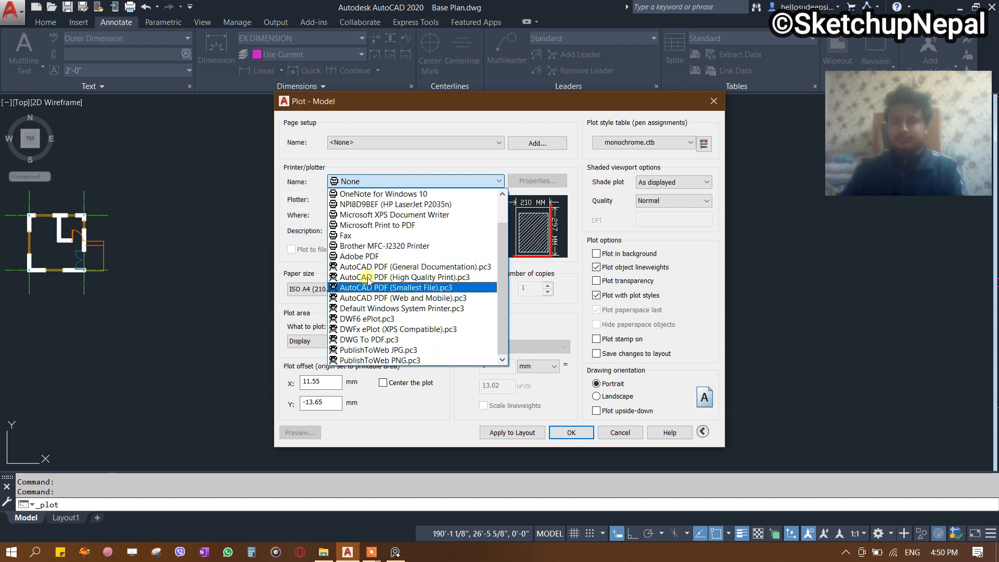
left_click(393, 339)
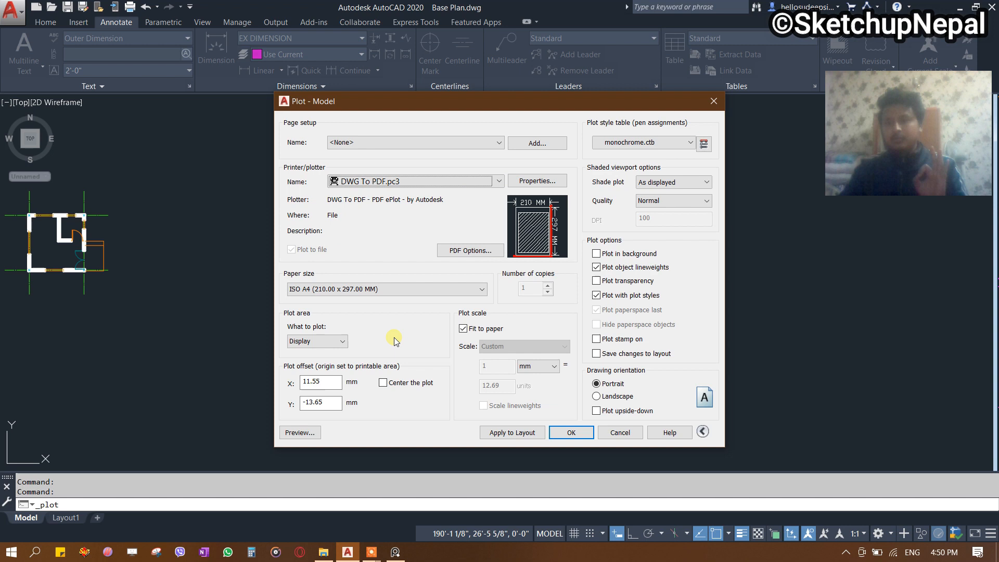
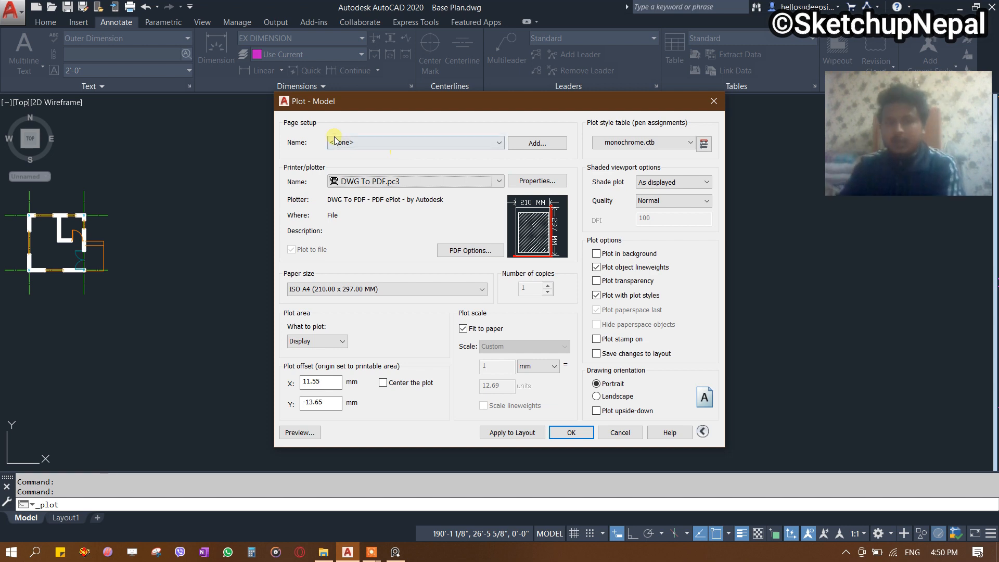
Set the plot's paper size to ISO A3 (420.00 x 297.00 MM).
left_click_drag(361, 98, 733, 176)
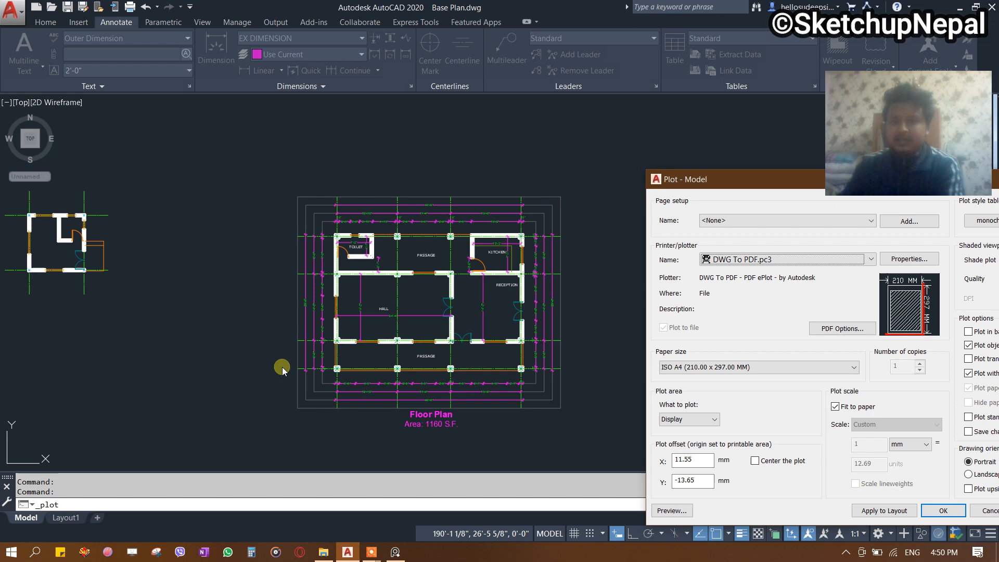
left_click_drag(716, 183, 242, 82)
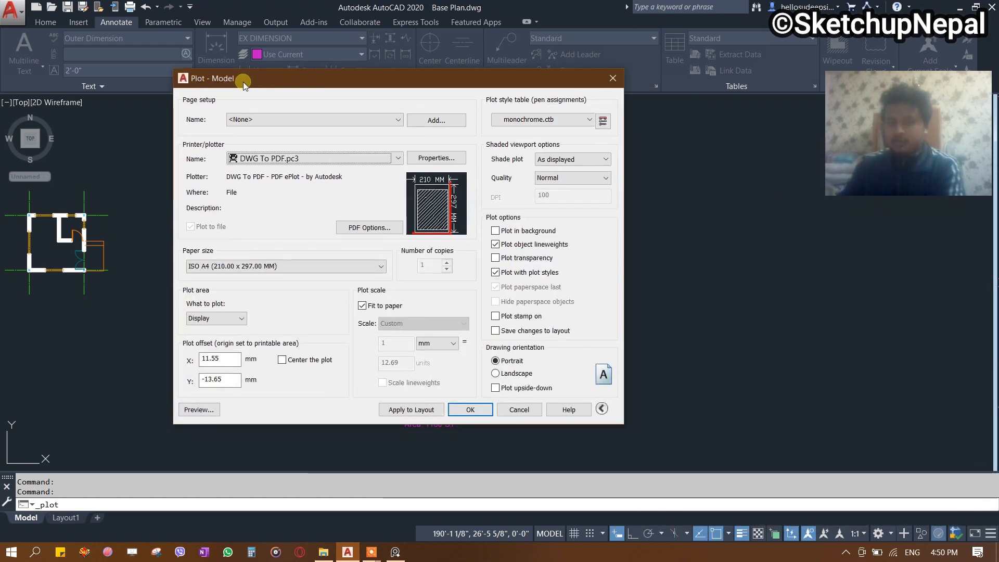
left_click(216, 266)
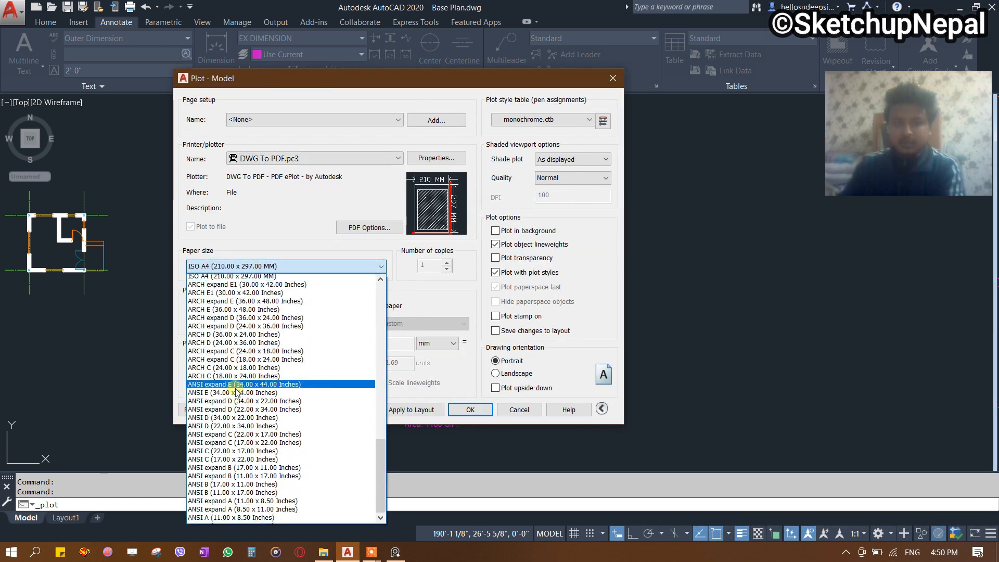
scroll(256, 463, "up", 2)
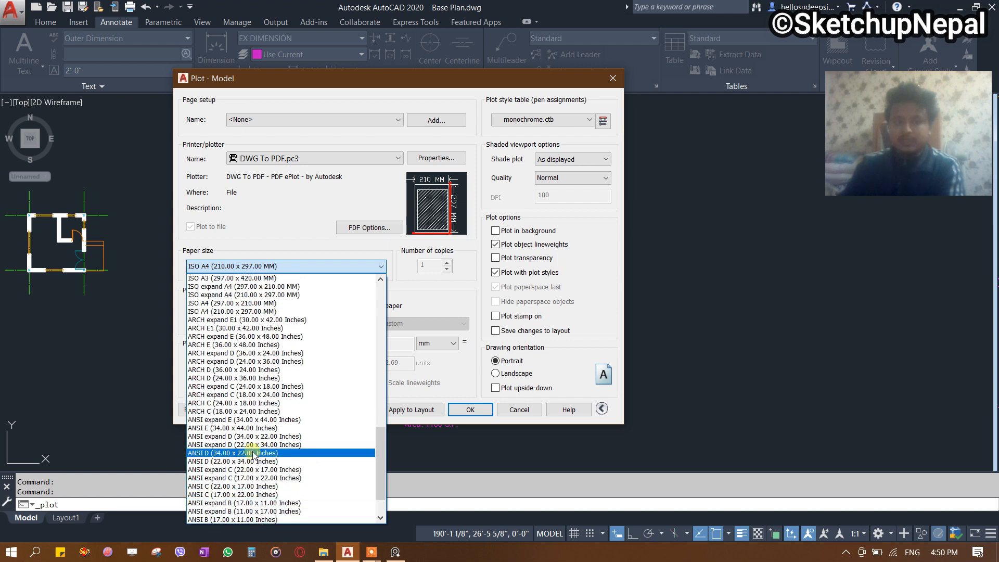
scroll(238, 333, "up", 1)
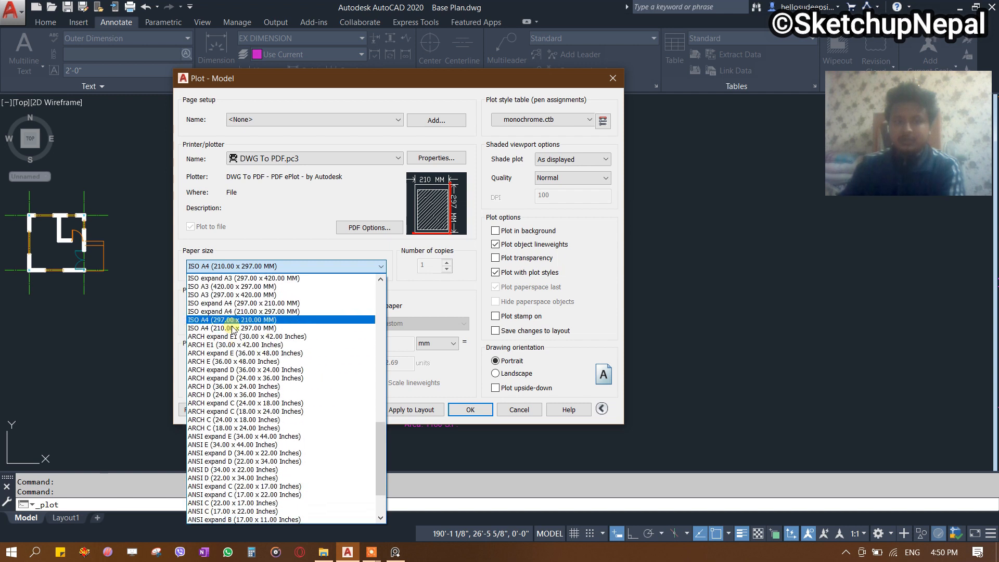
left_click(250, 286)
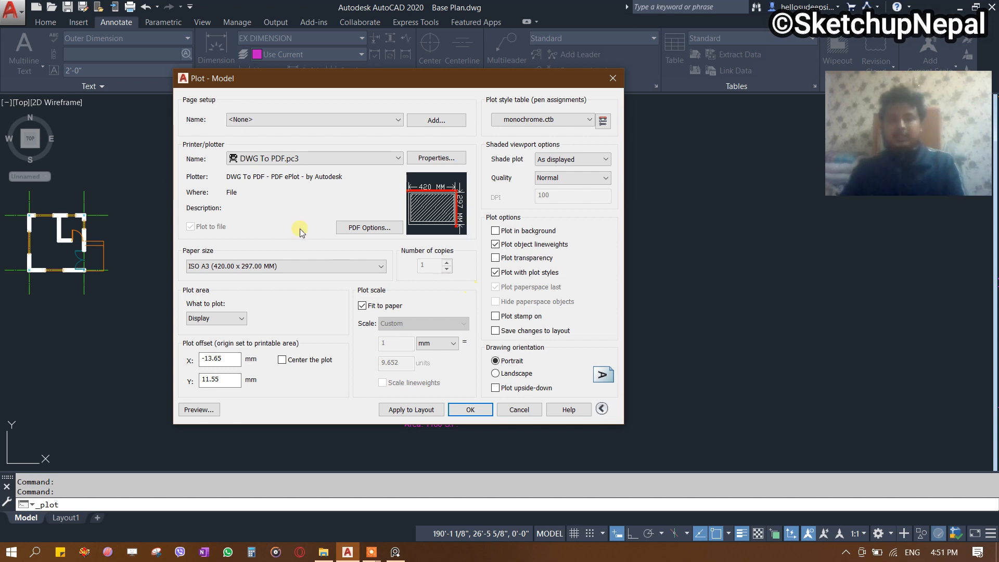
Define the plot area as a window around the base plan and its title, and set the orientation to landscape.
left_click(214, 318)
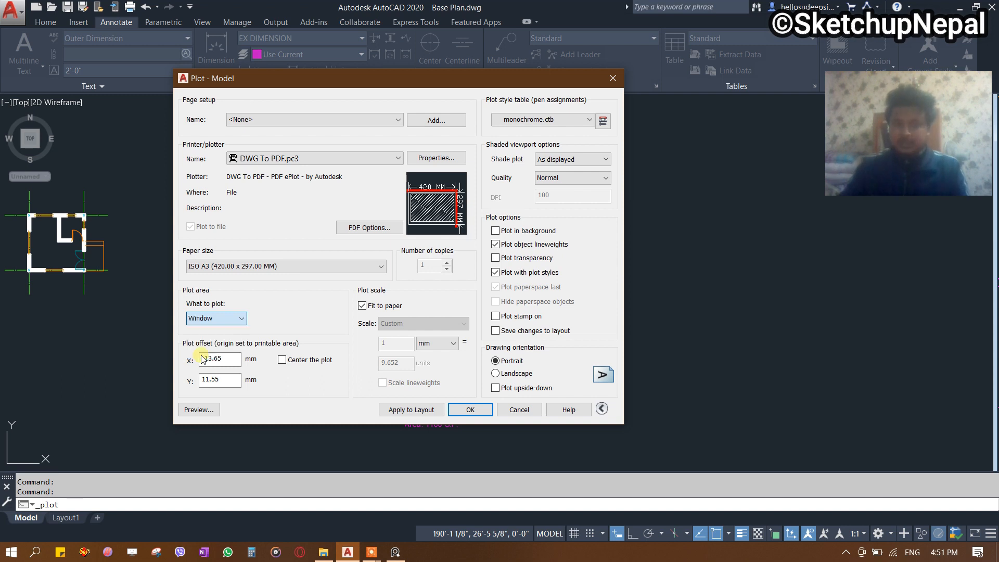
left_click(201, 356)
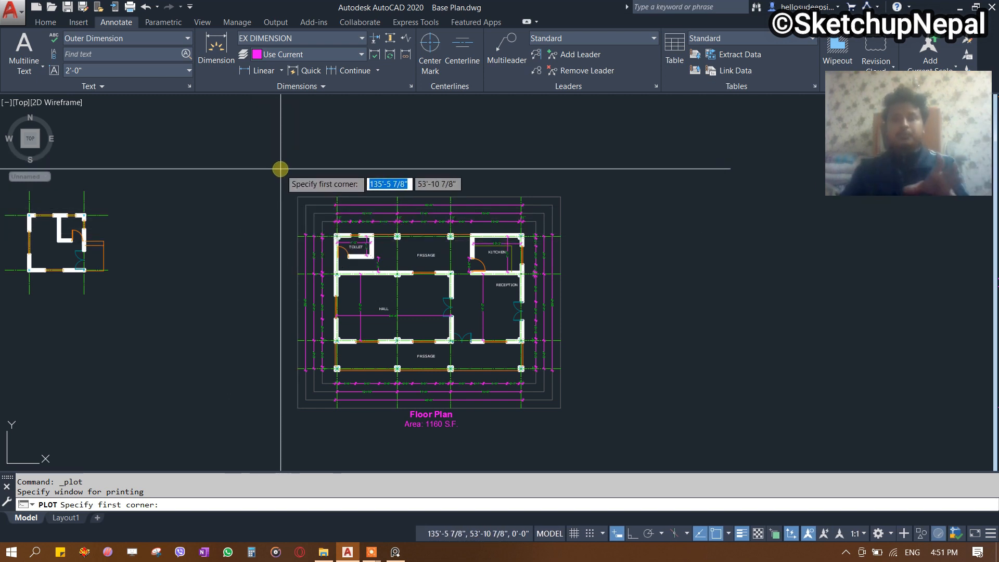
middle_click_drag(271, 221, 266, 144)
left_click(277, 111)
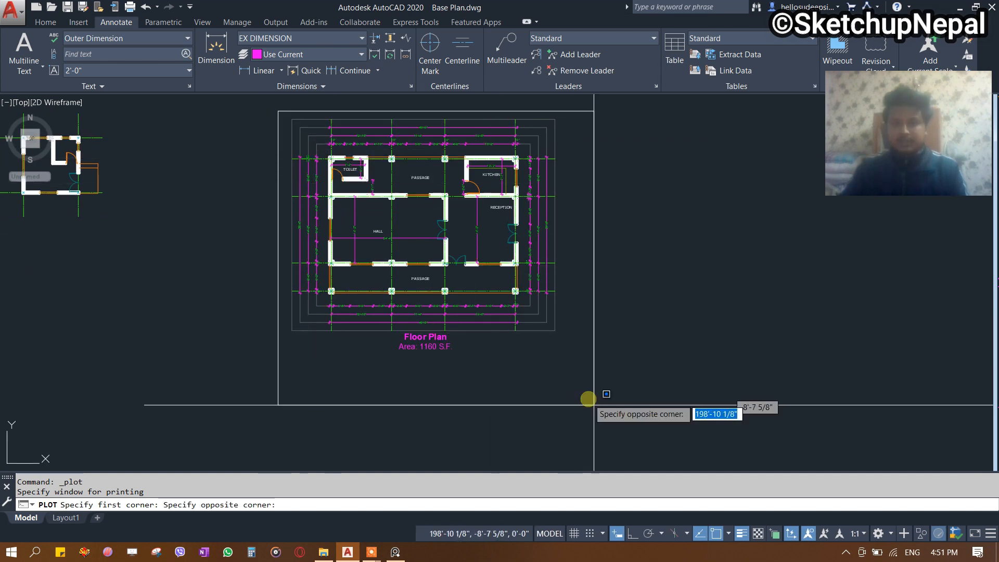
left_click(570, 361)
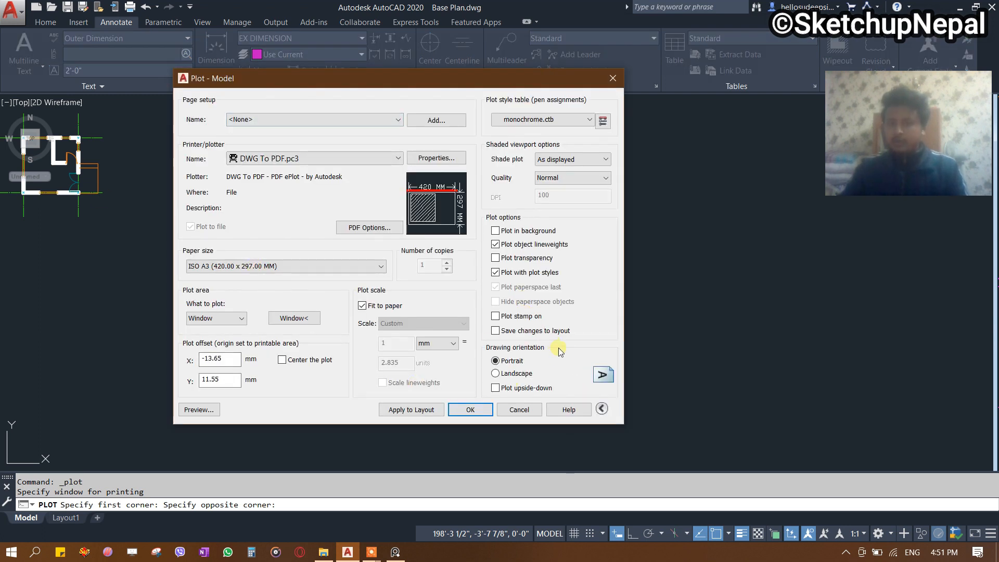
left_click(513, 375)
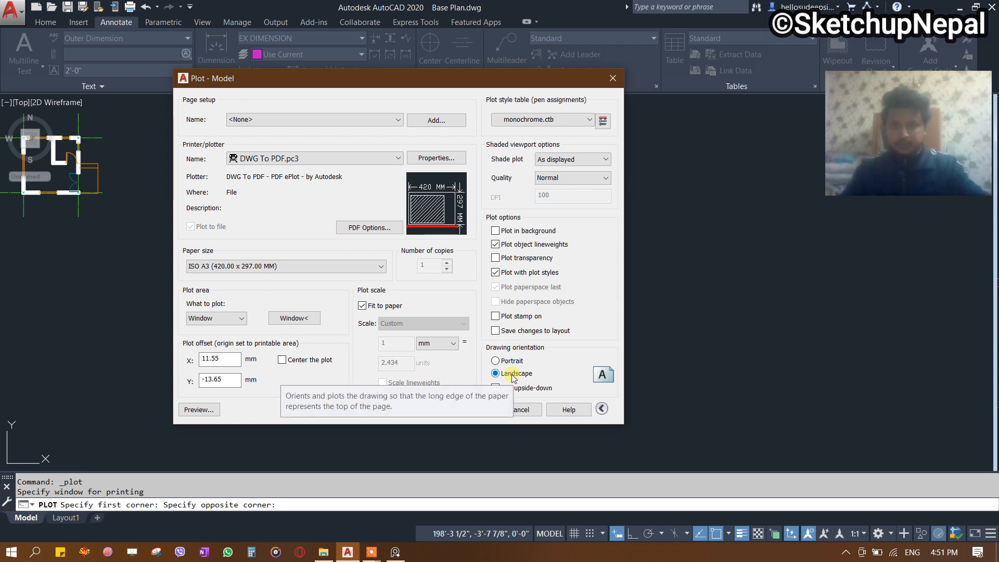
Center the plot on the paper and preview the sheet, looking over the plan before leaving the preview.
left_click(514, 264)
left_click(514, 263)
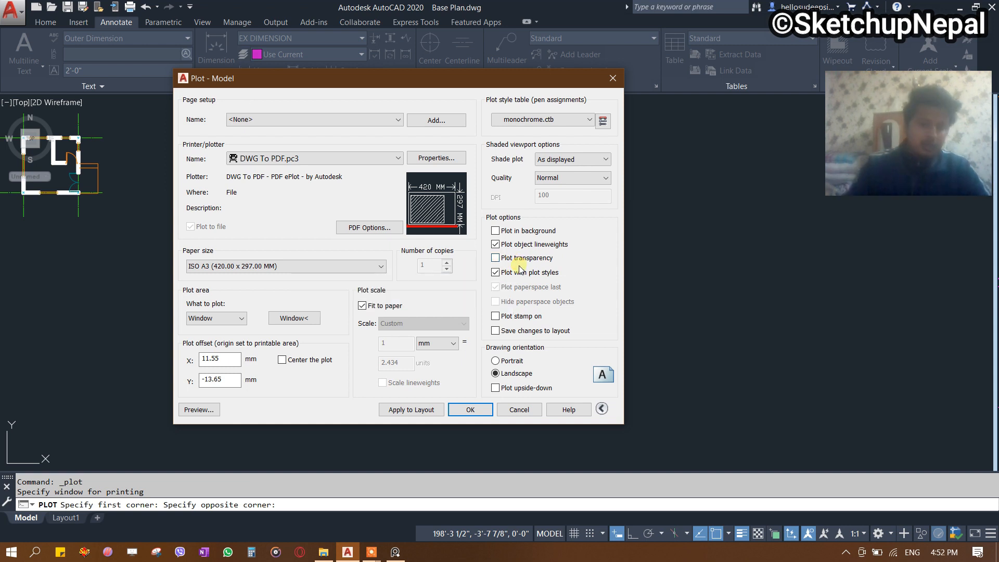
left_click(307, 363)
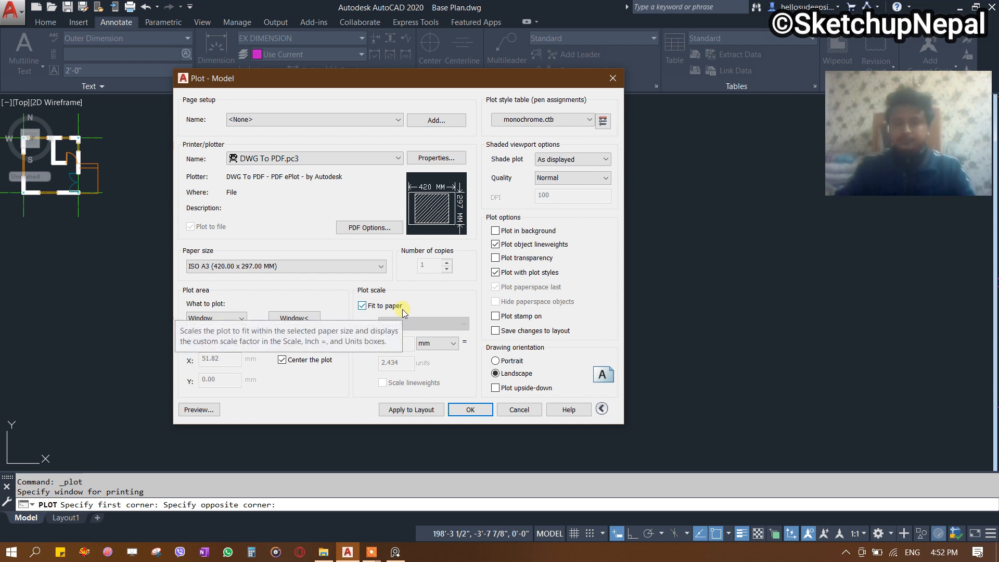
left_click(199, 409)
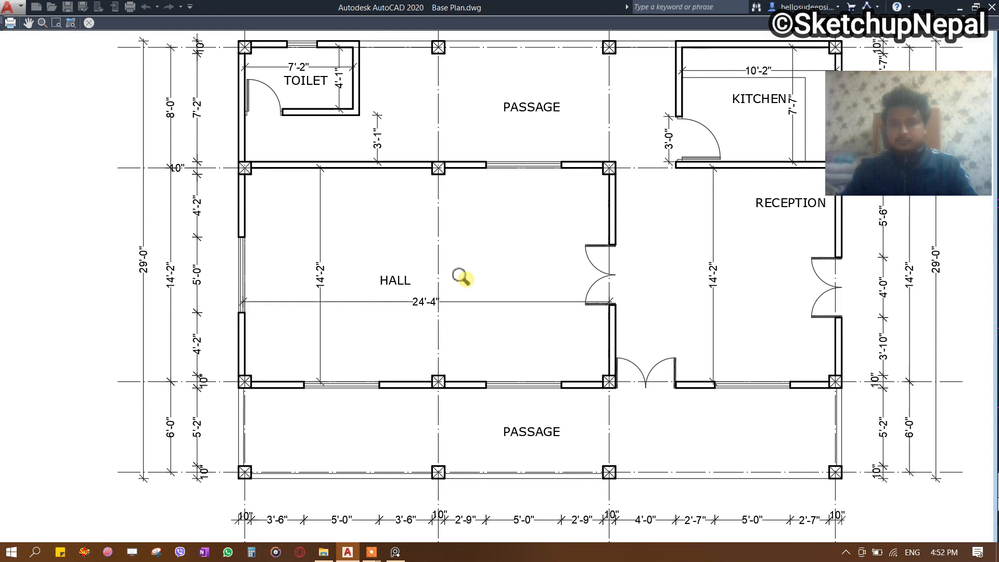
middle_click_drag(461, 277, 389, 453)
middle_click_drag(509, 238, 496, 321)
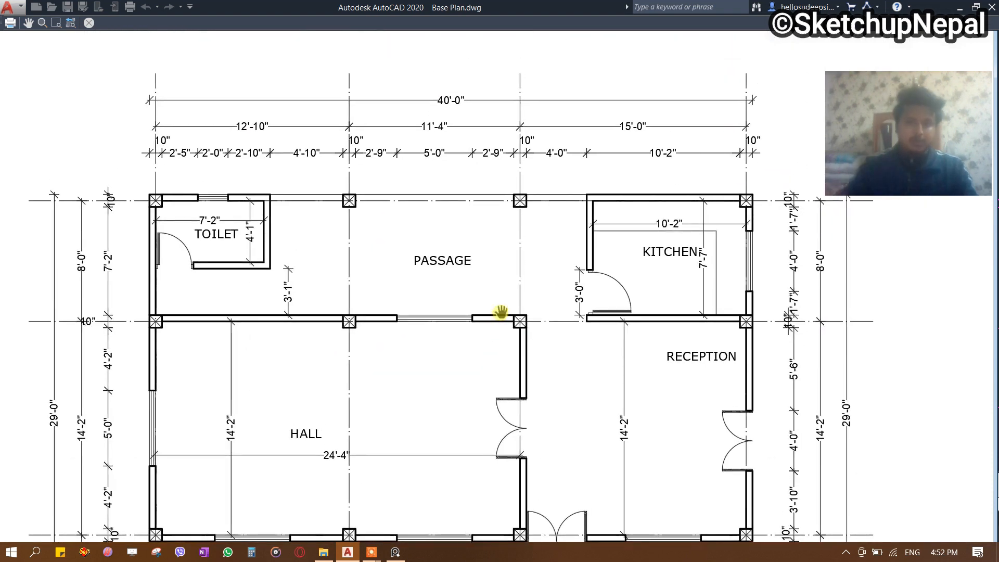
right_click(460, 229)
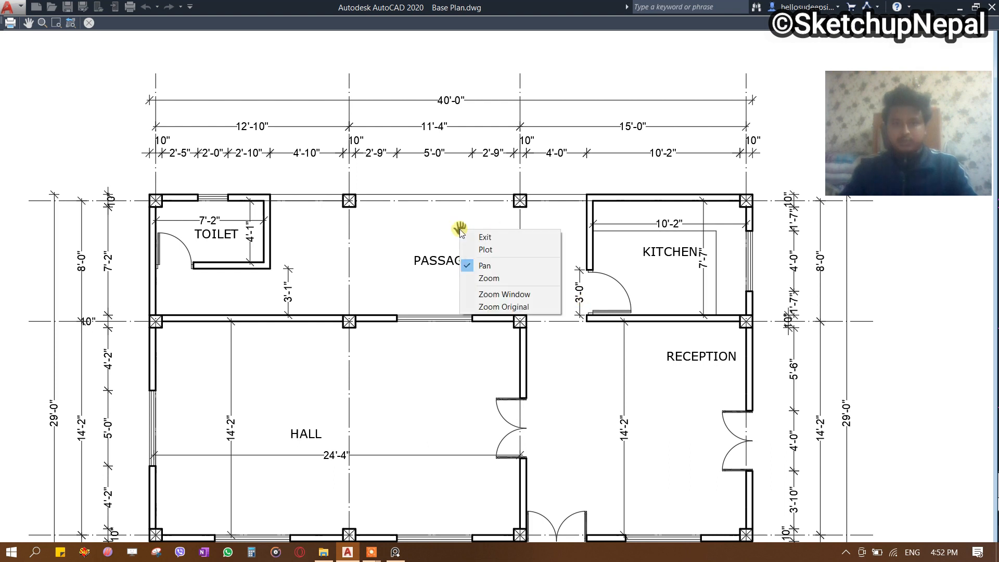
left_click(500, 248)
key("Escape")
Open the Post 10 inch block of a column in the base plan for editing.
scroll(436, 281, "up", 12)
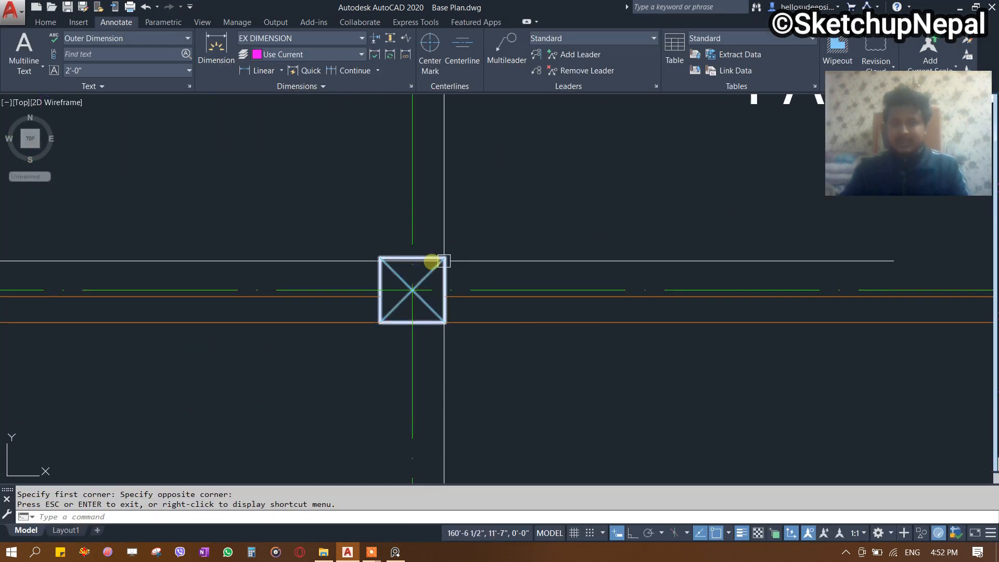
double_click(433, 265)
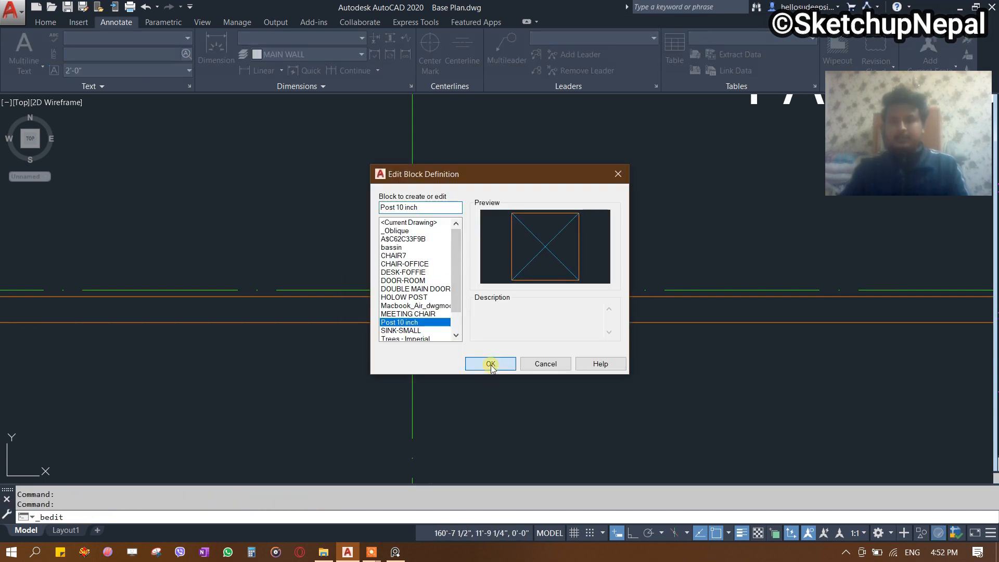
left_click(491, 363)
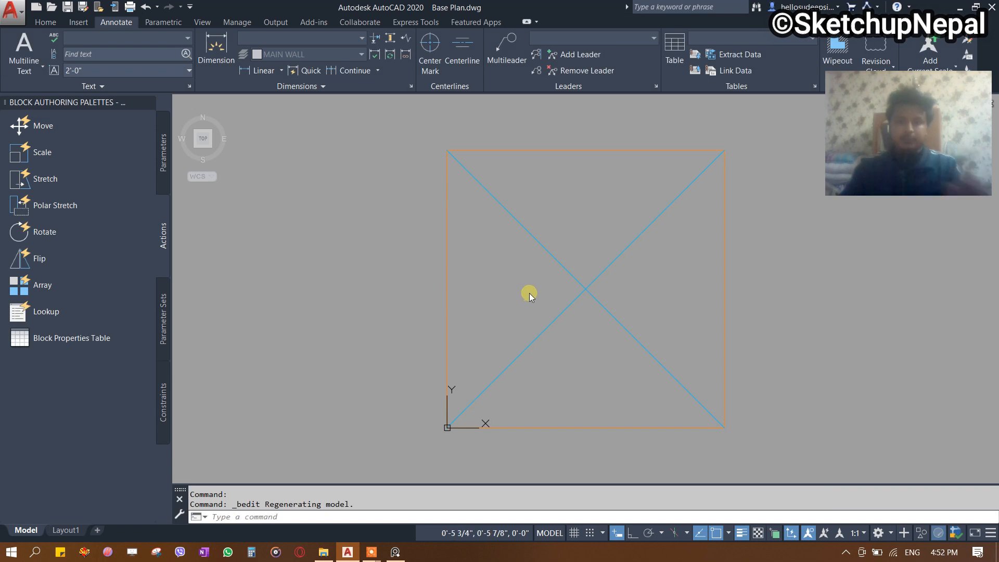
Hatch the post block by selecting its square outline as the boundary.
left_click(547, 202)
type("H")
key("Escape")
key("Escape")
key("Escape")
type("H")
key("Return")
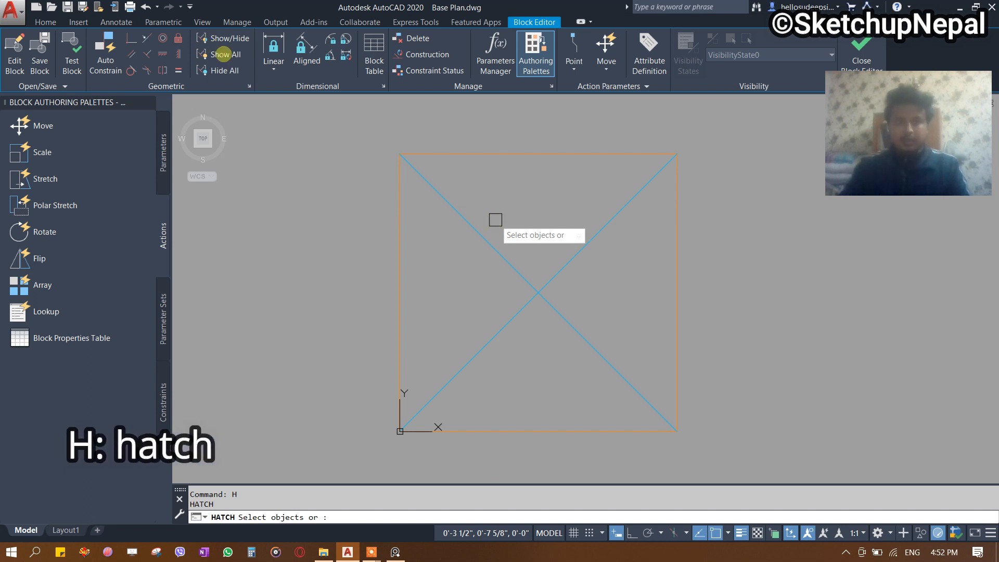
left_click(63, 38)
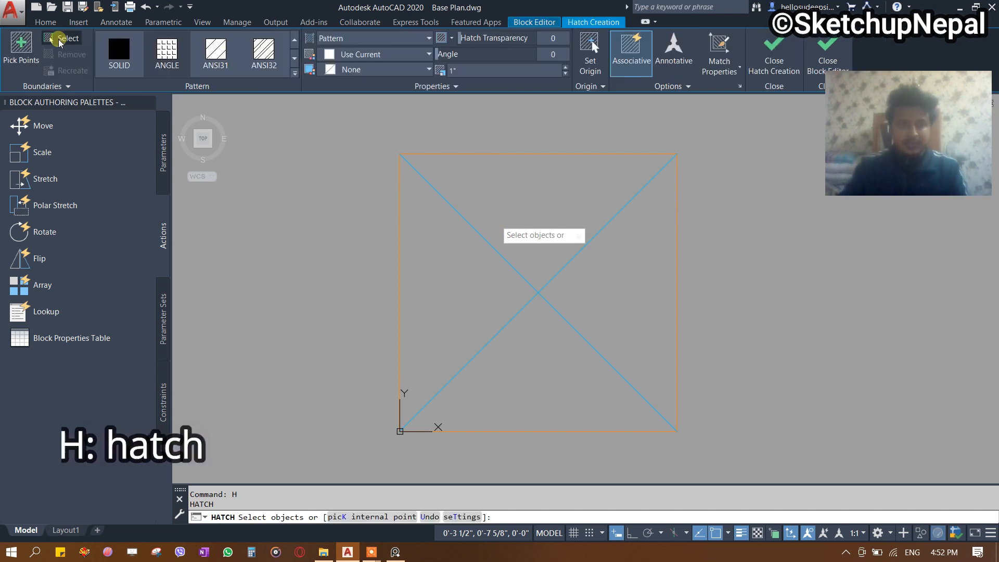
left_click(426, 149)
key("Return")
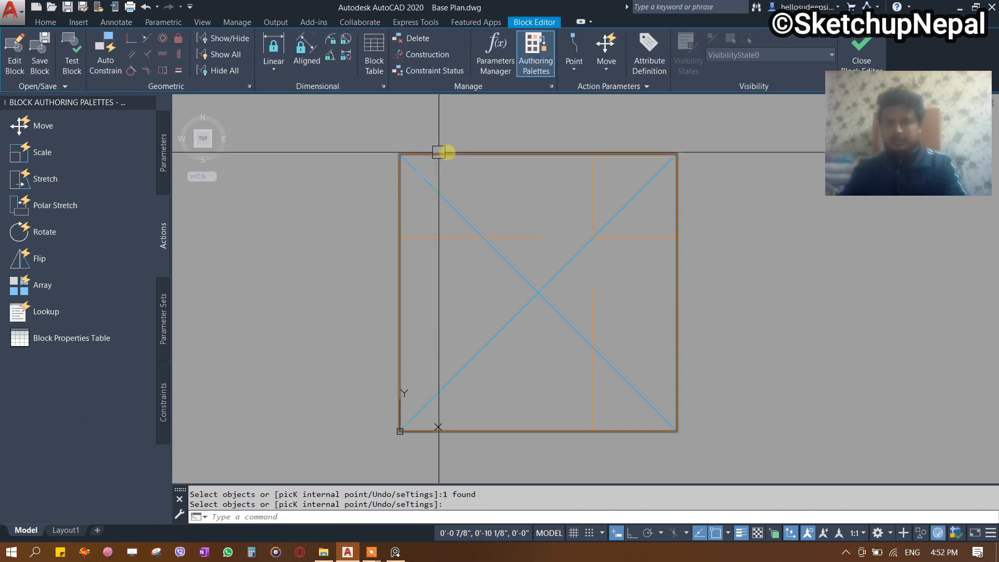
Change the post's hatch pattern to SOLID and put the hatch on the A-HATCH layer.
left_click(529, 233)
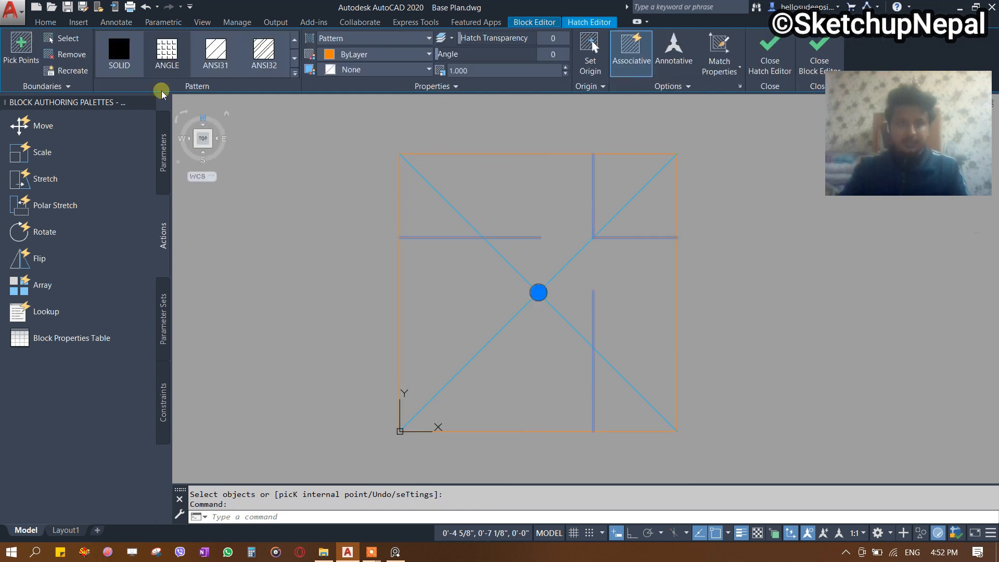
left_click(128, 54)
left_click(45, 22)
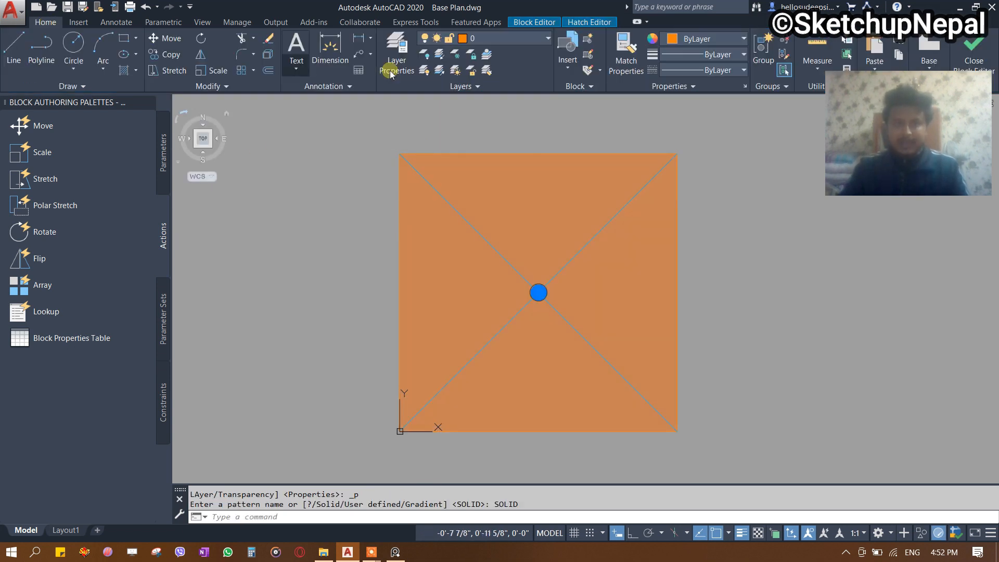
left_click(511, 41)
left_click(513, 105)
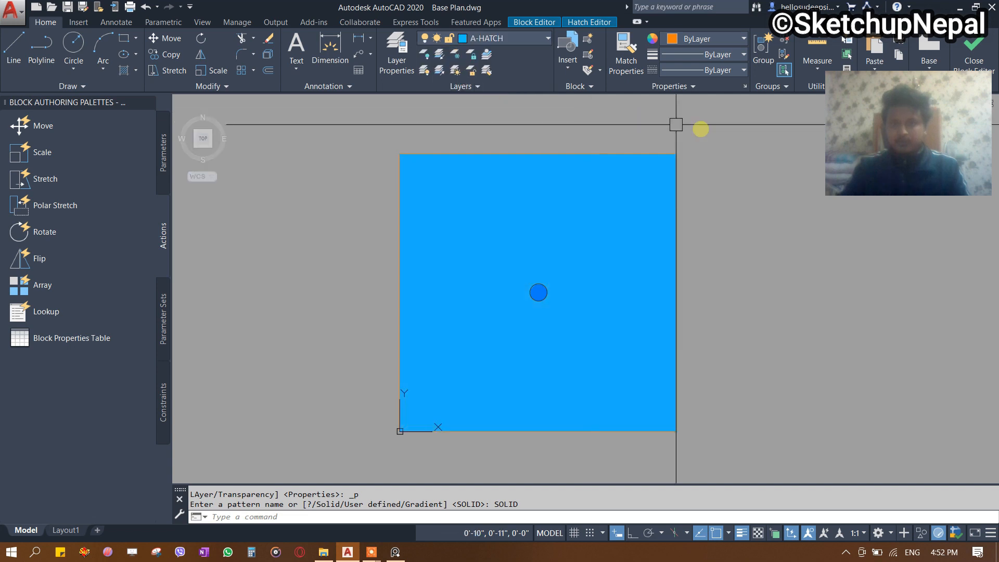
Close the block editor and save the changes to the Post 10 inch block.
left_click(954, 77)
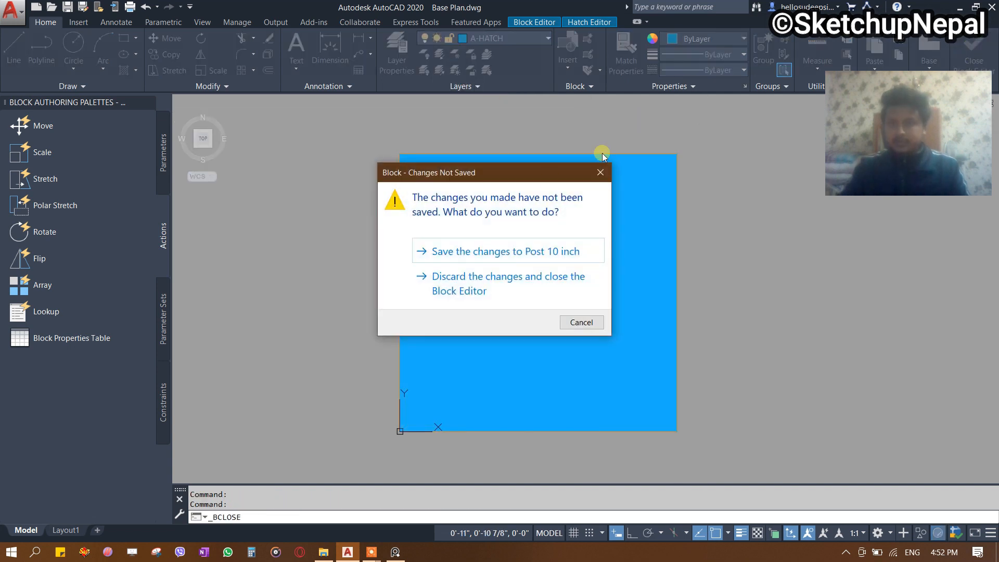
left_click(495, 253)
scroll(472, 256, "down", 4)
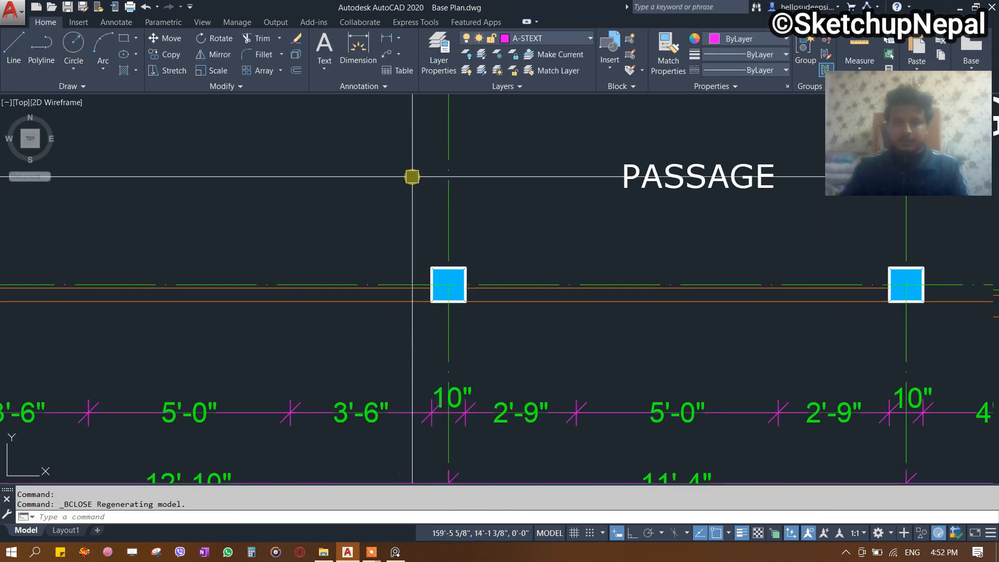
scroll(439, 371, "down", 3)
middle_click_drag(517, 154, 424, 279)
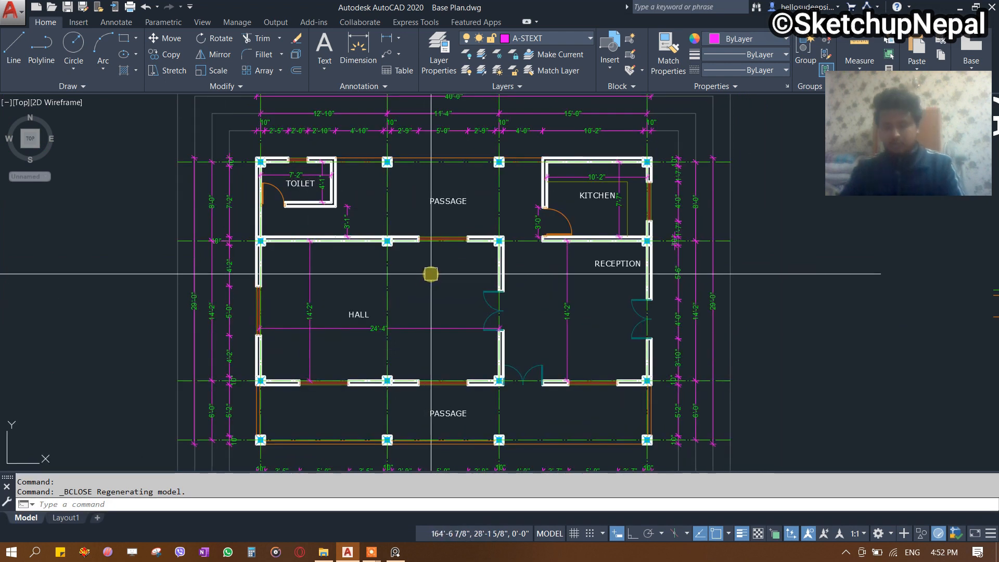
Start a new plot with the <Previous plot> page setup and preview the floor plan with its filled posts.
key("ctrl+p")
left_click(401, 143)
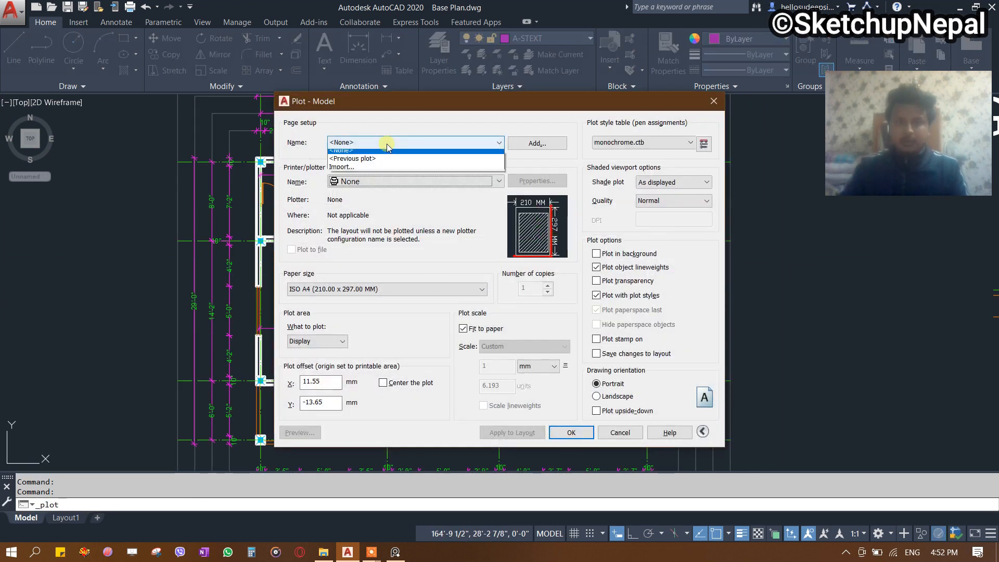
left_click(354, 163)
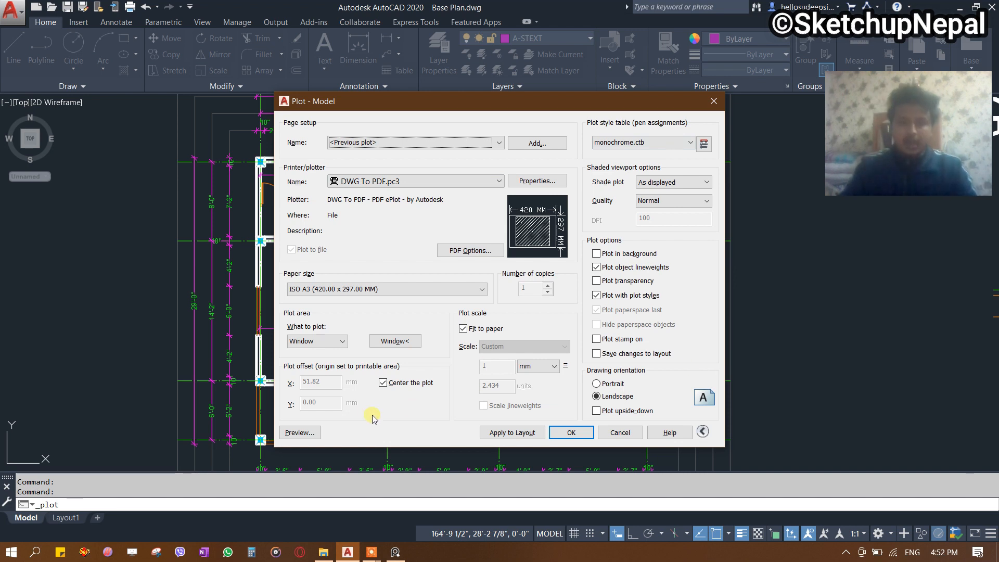
left_click(304, 435)
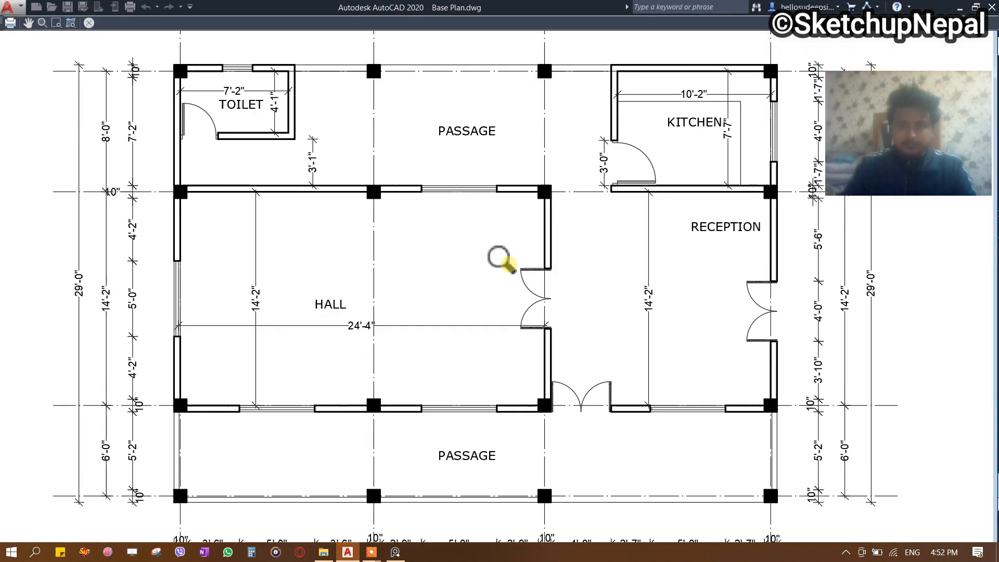
scroll(159, 249, "down", 2)
scroll(266, 261, "up", 1)
middle_click_drag(271, 261, 485, 262)
Plot the previewed sheet to the Desktop as a PDF named PLAN-SKETCHUP NEPAL and look over the resulting file.
right_click(459, 247)
left_click(492, 263)
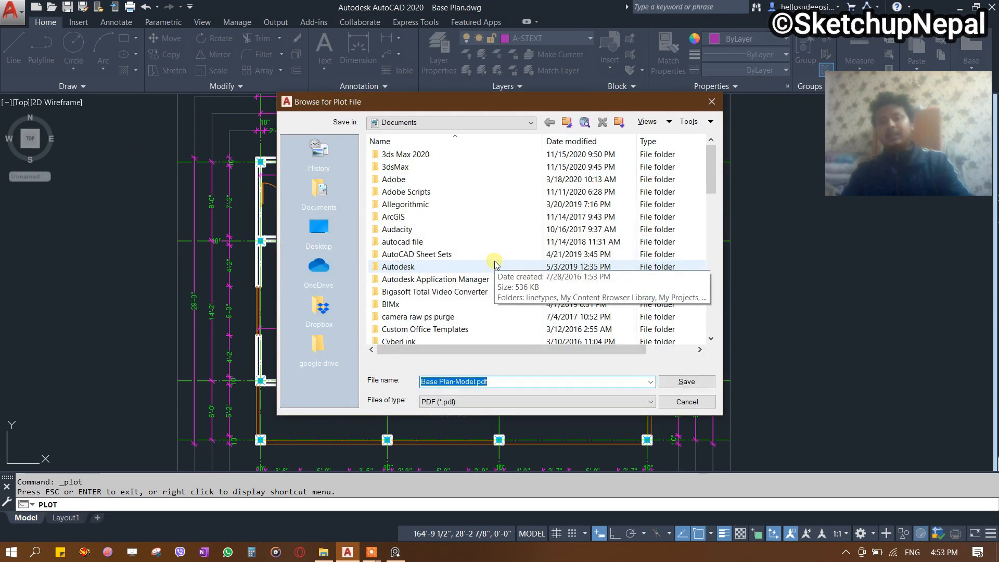
left_click(314, 239)
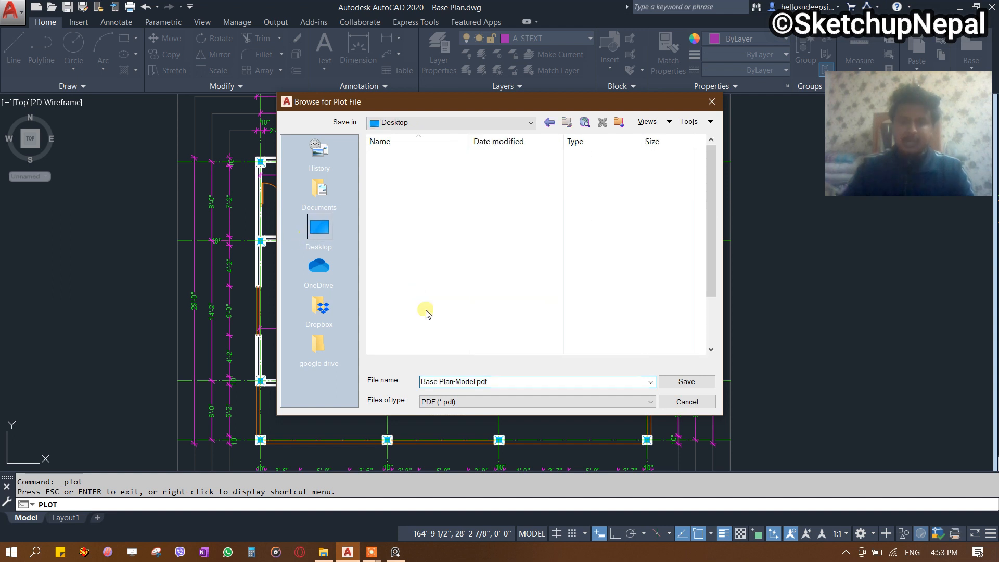
left_click(512, 383)
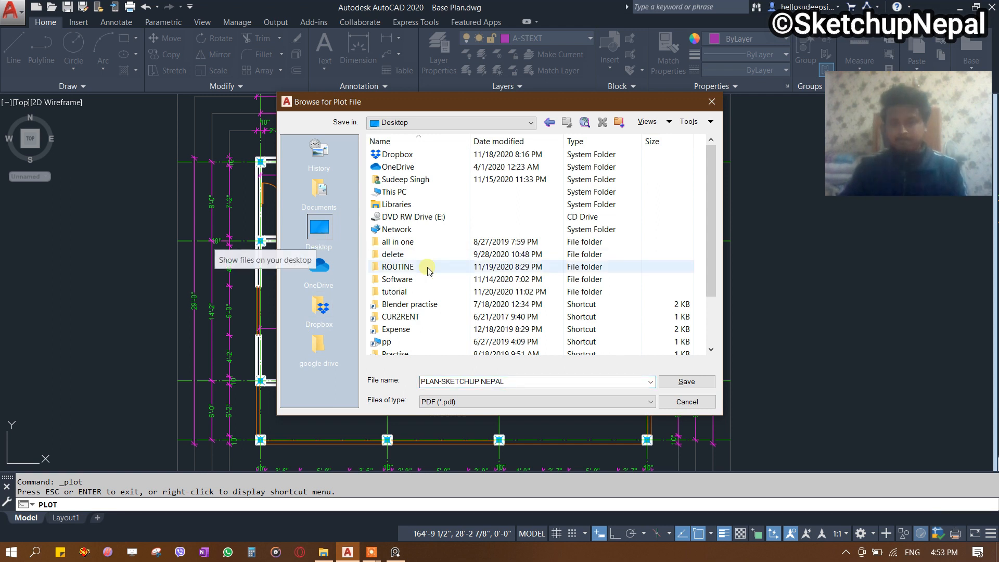
left_click(686, 382)
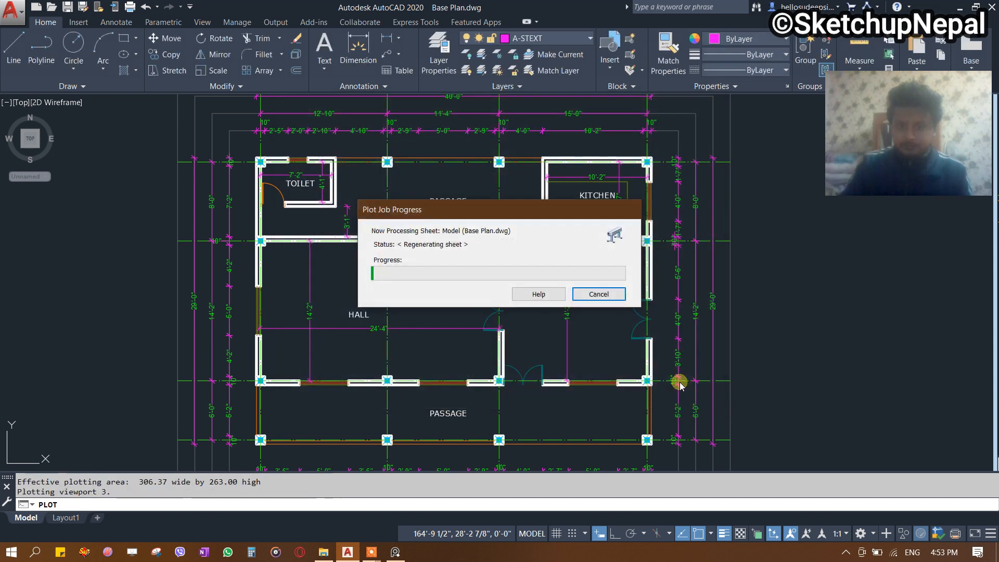
scroll(572, 302, "down", 3)
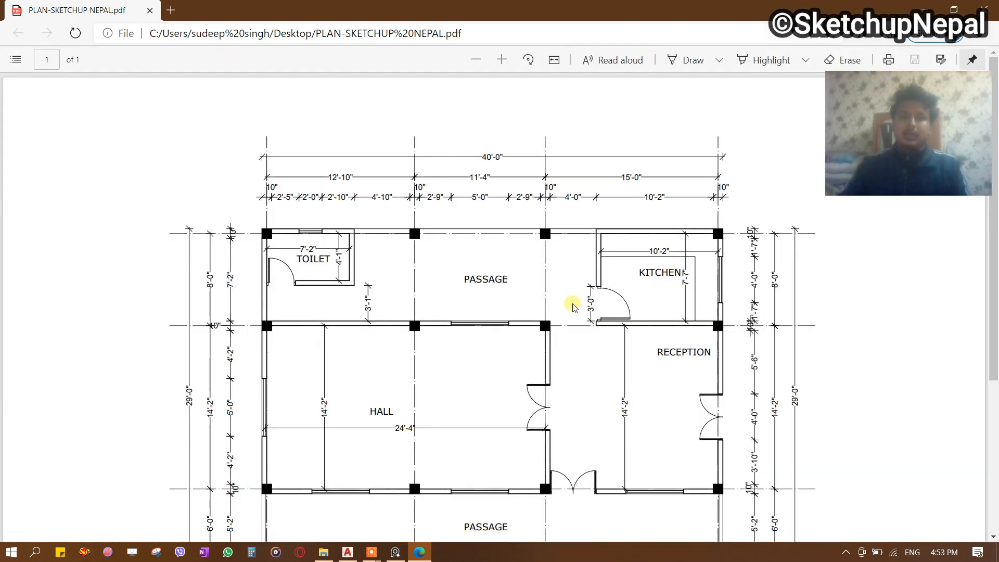
scroll(573, 305, "down", 2)
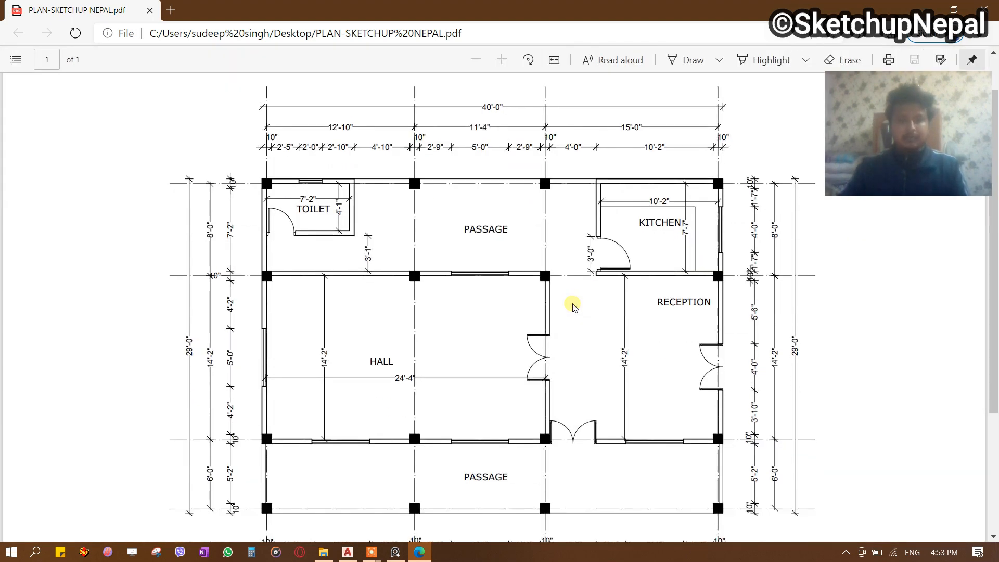
scroll(573, 307, "down", 2)
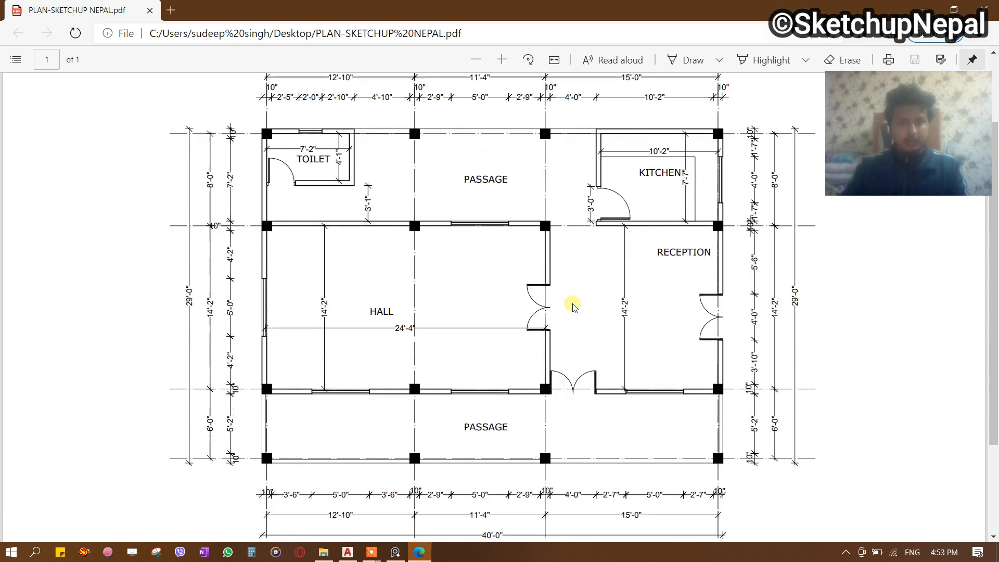
scroll(573, 306, "down", 3)
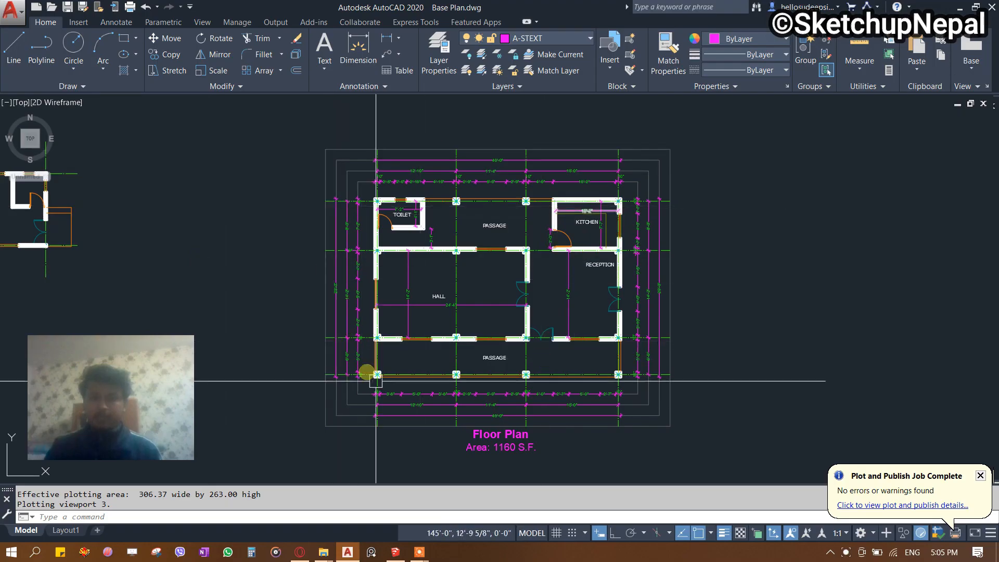
Write the whole floor plan with its title out with Write Block to new block.dwg on the Desktop, with inches as insert units.
left_click(428, 405)
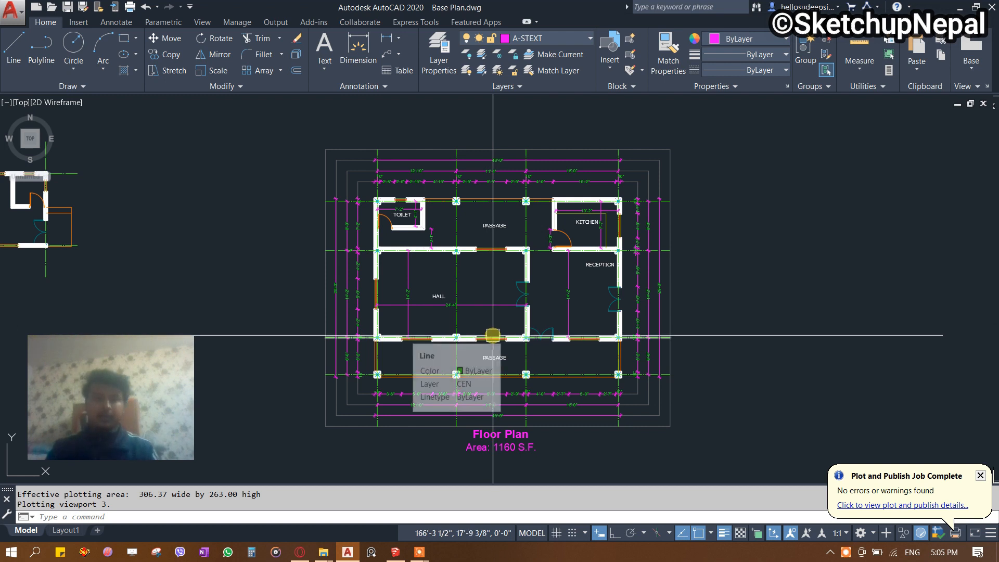
scroll(520, 276, "down", 2)
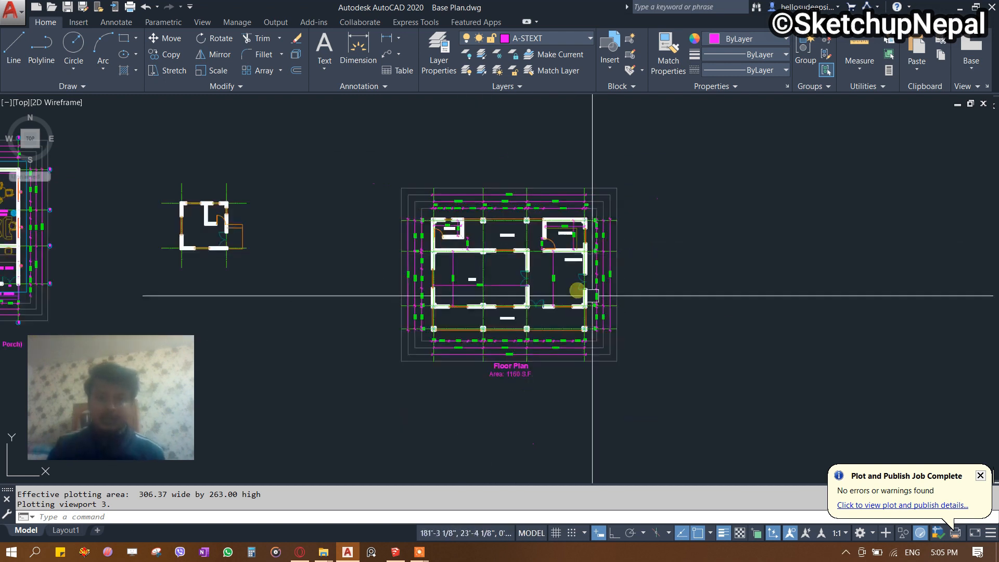
left_click(747, 431)
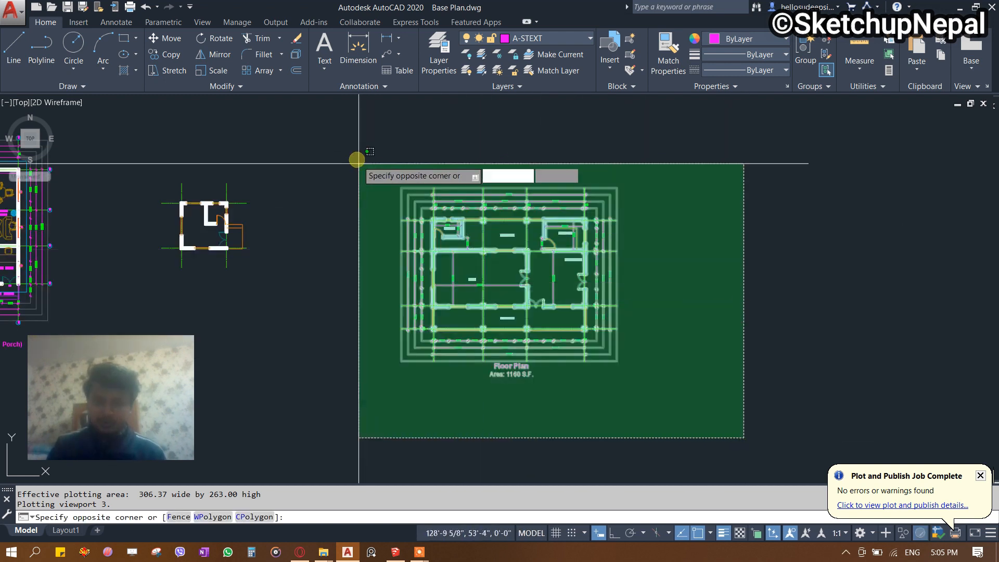
left_click(352, 152)
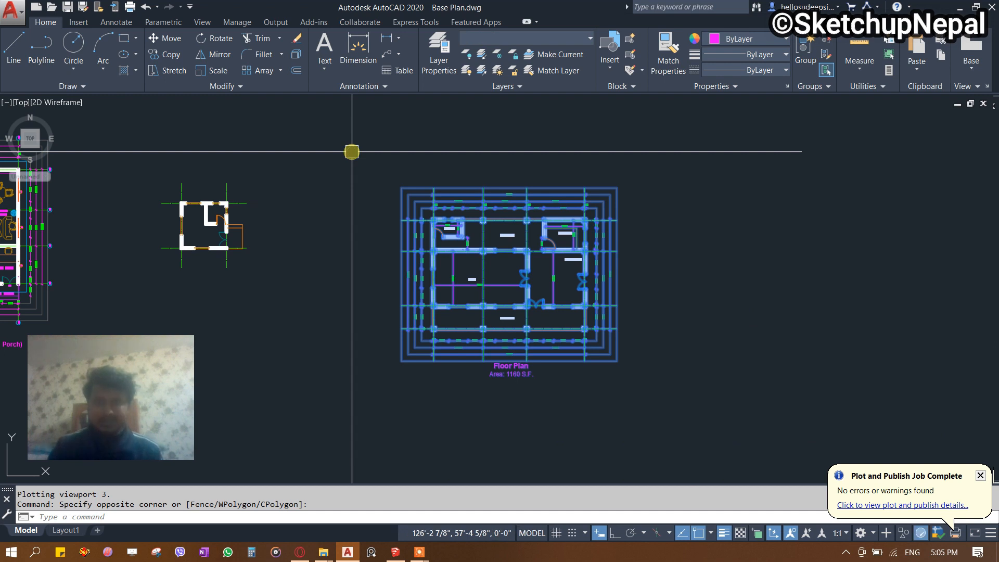
type("w")
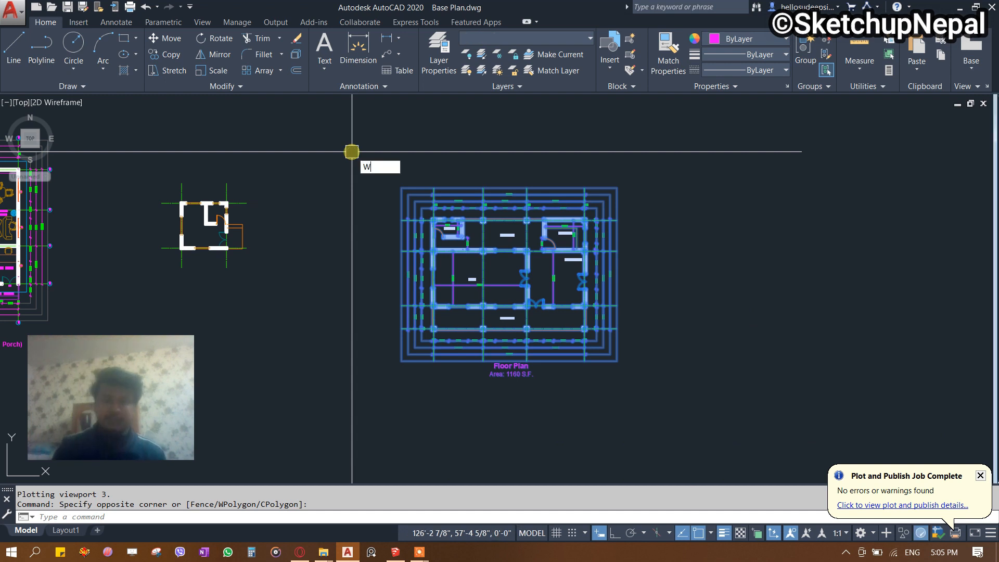
key("Return")
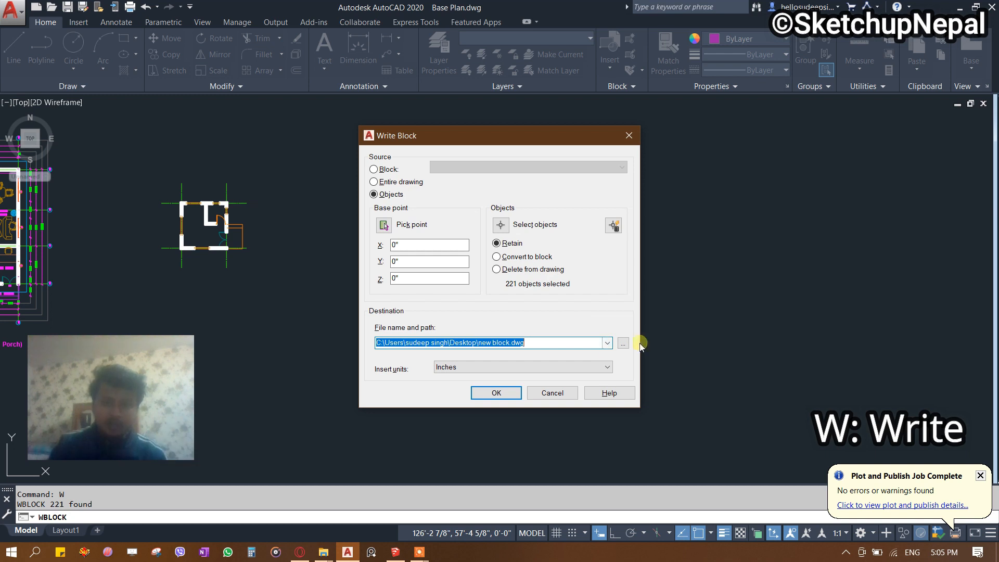
left_click(623, 342)
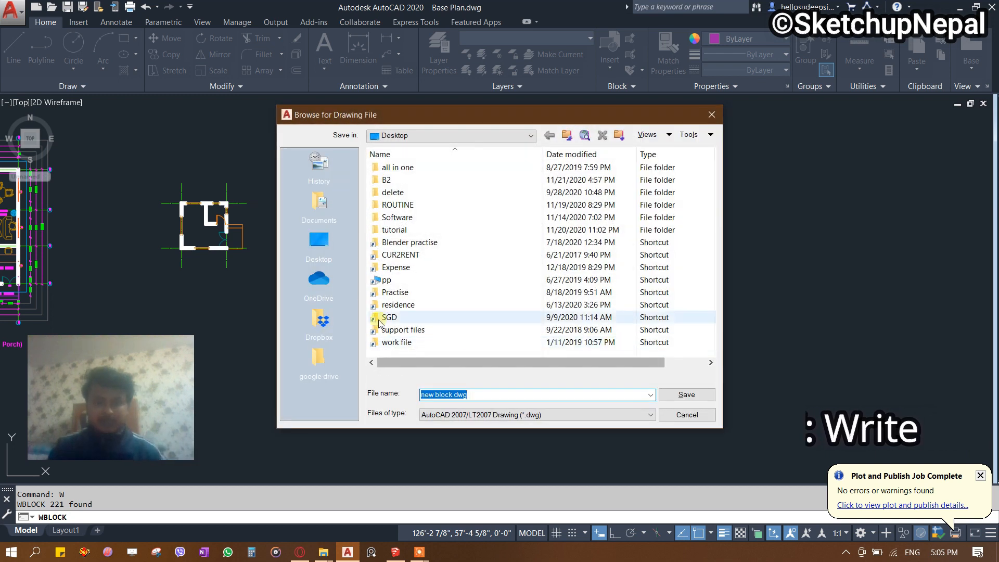
left_click(319, 241)
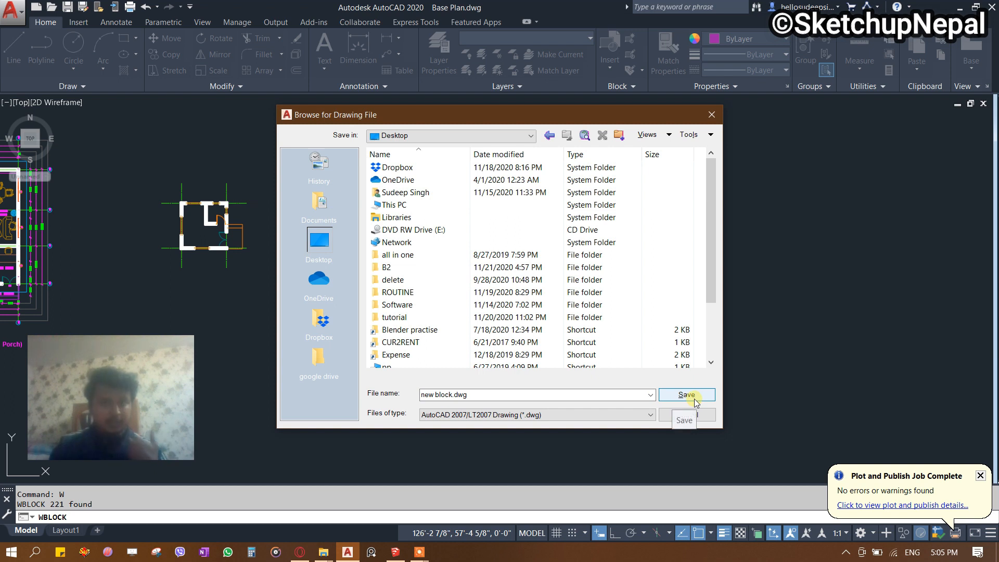
left_click(696, 400)
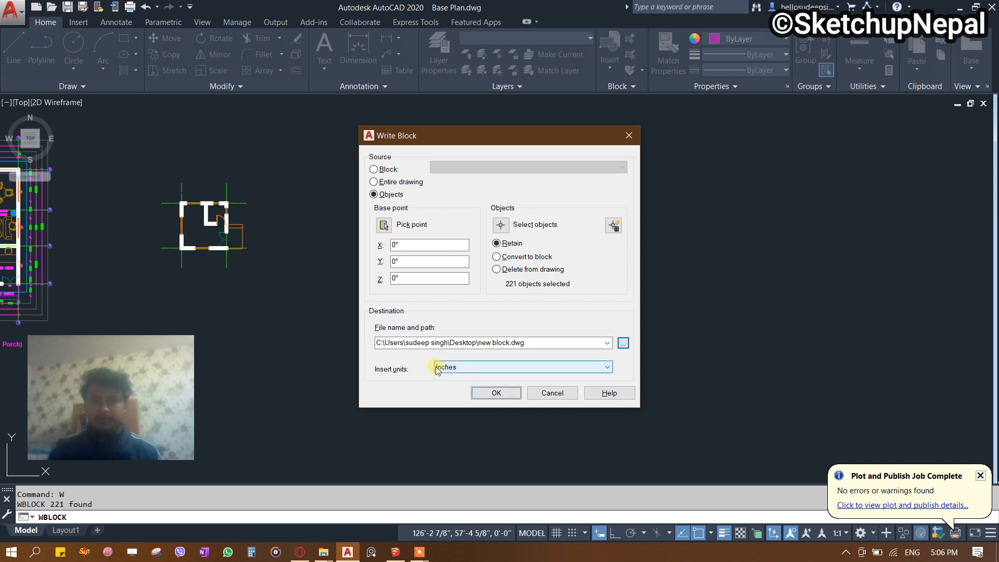
left_click(497, 393)
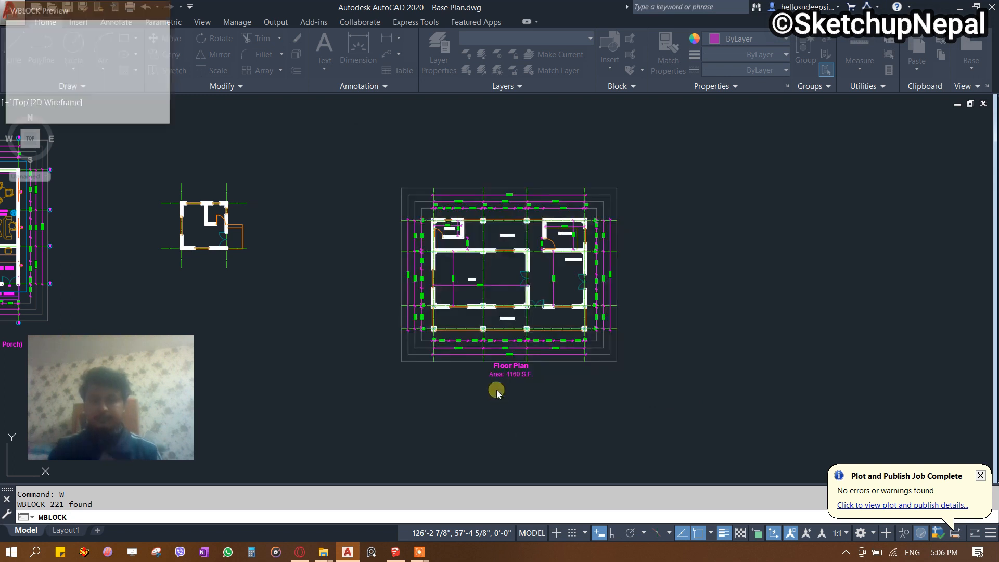
Switch to SketchUp and check the length unit format and precision in the model info.
left_click(395, 552)
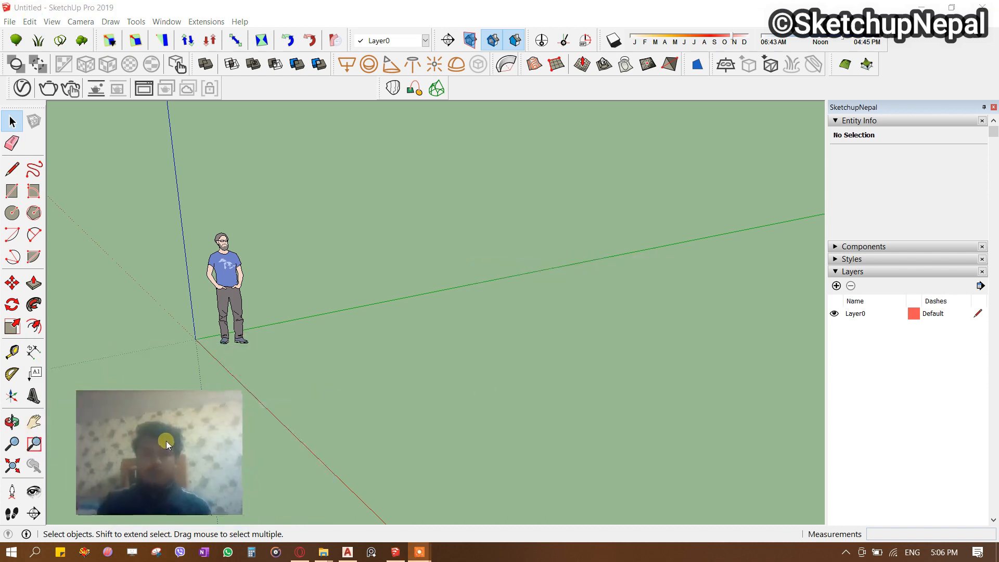
left_click(174, 22)
left_click(200, 79)
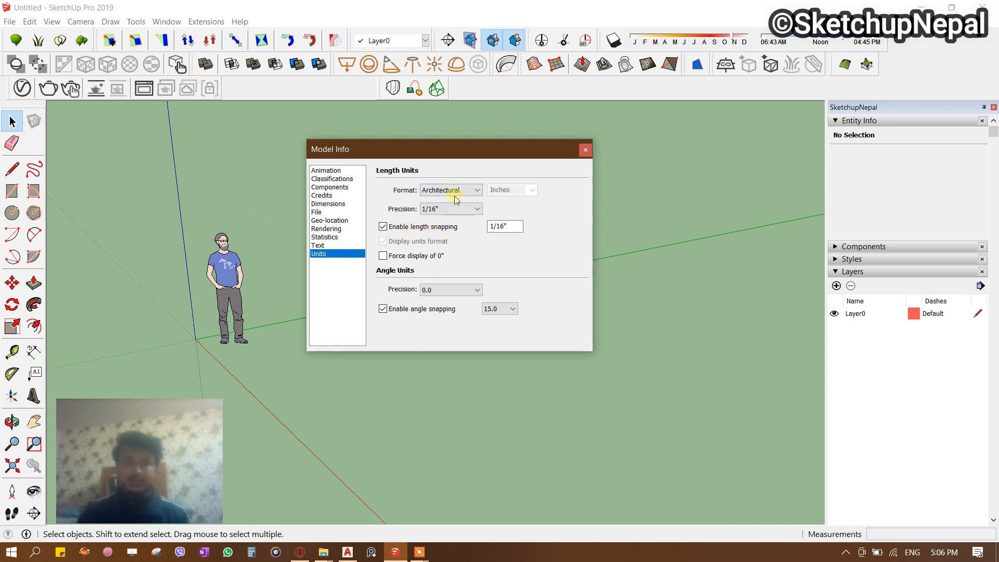
left_click(586, 151)
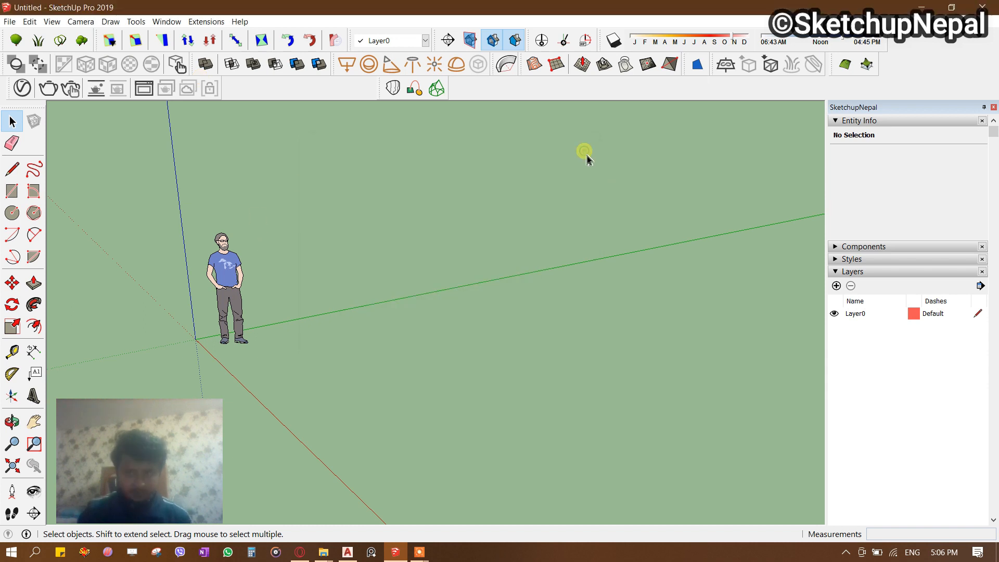
Start an import limited to AutoCAD files (*.dwg, *.dxf) and choose new block.dwg from the Desktop.
left_click(10, 22)
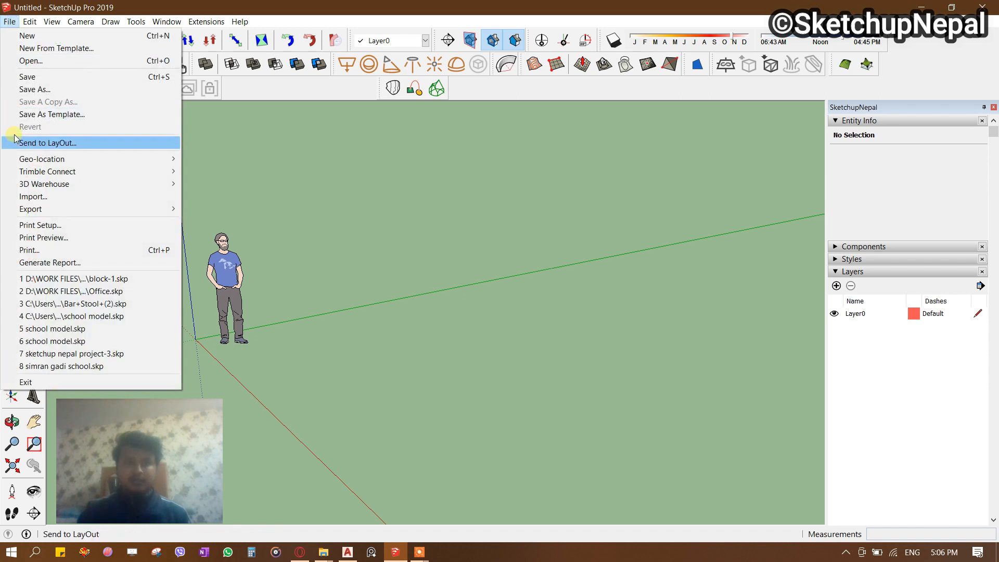
left_click(25, 196)
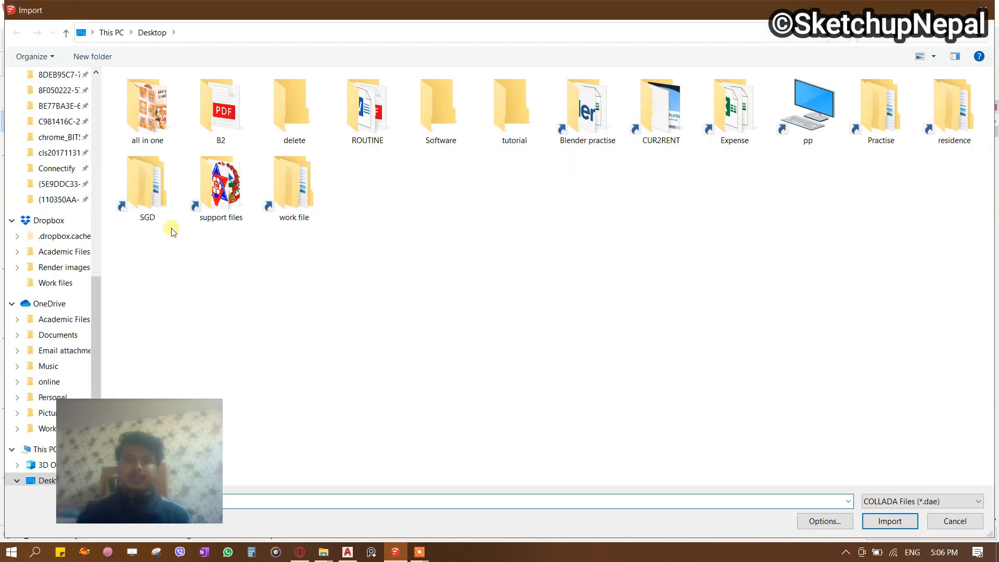
left_click_drag(180, 462, 843, 324)
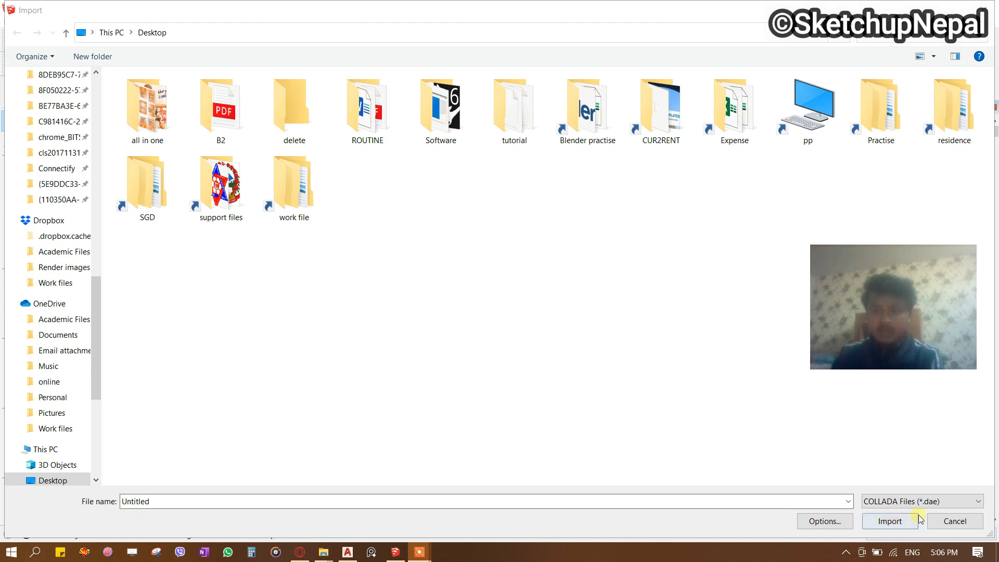
left_click(937, 505)
left_click_drag(875, 320, 688, 264)
left_click(936, 501)
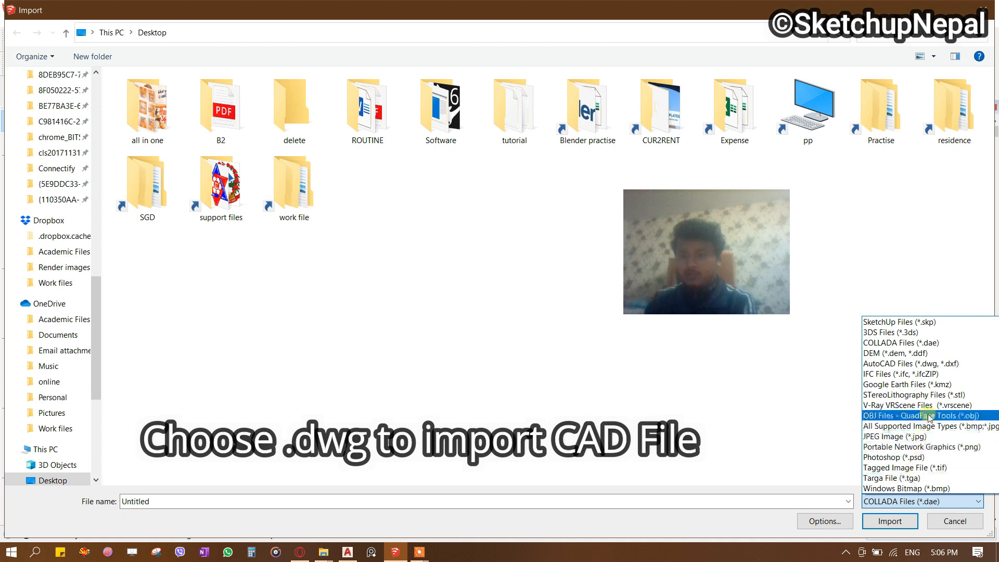
left_click(944, 362)
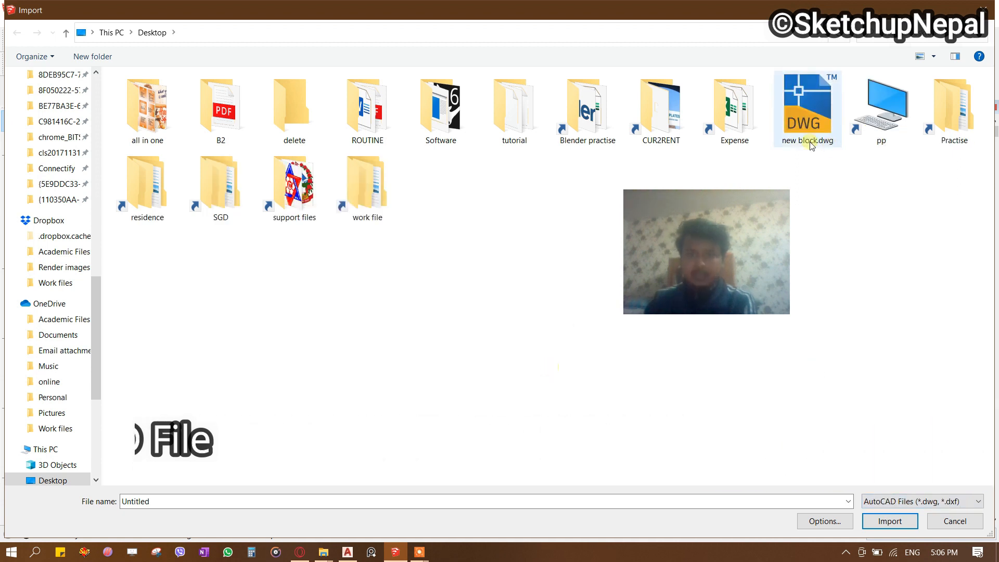
left_click(803, 110)
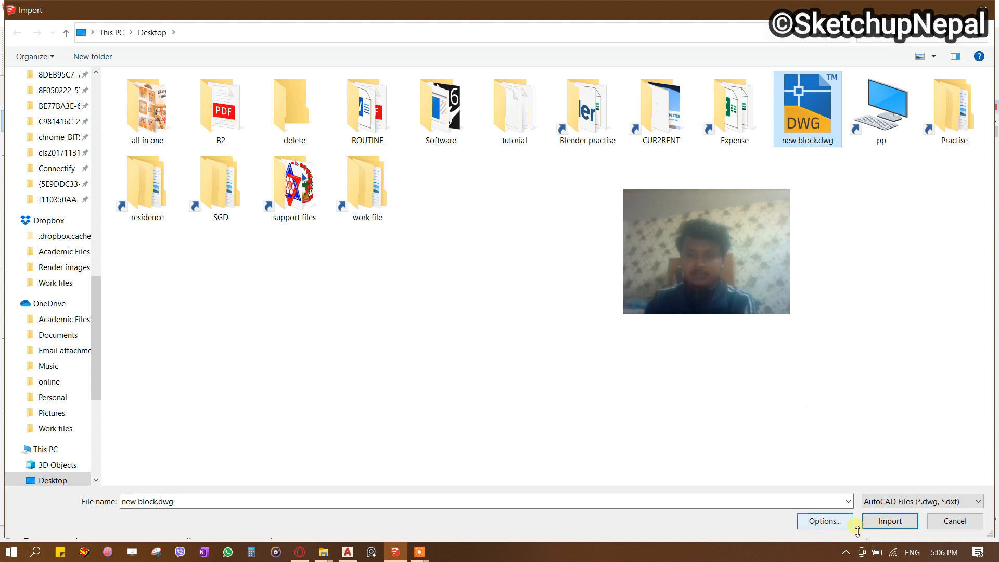
Confirm the DWG import options with units in inches, import the drawing and dismiss the import results.
left_click(828, 522)
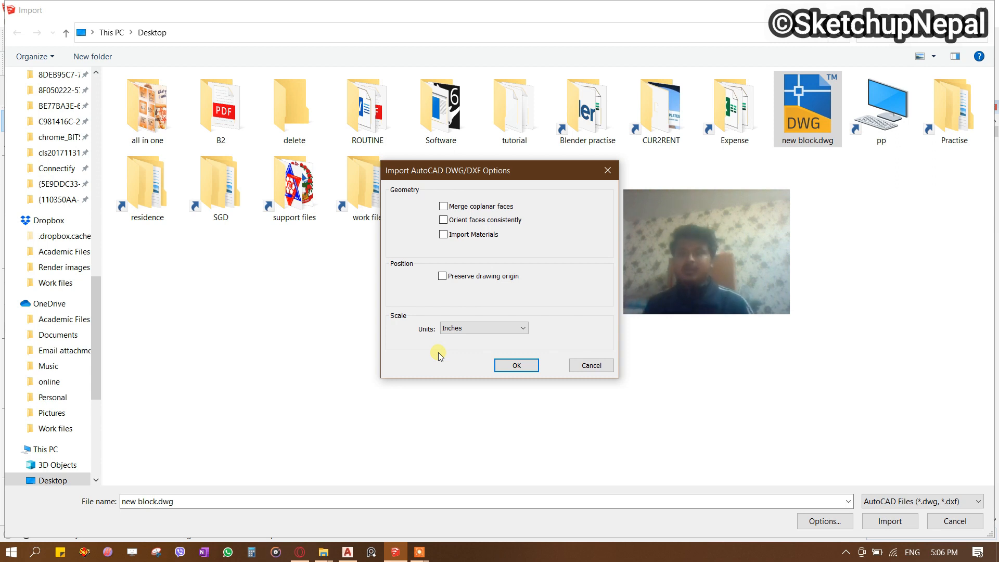
left_click(517, 366)
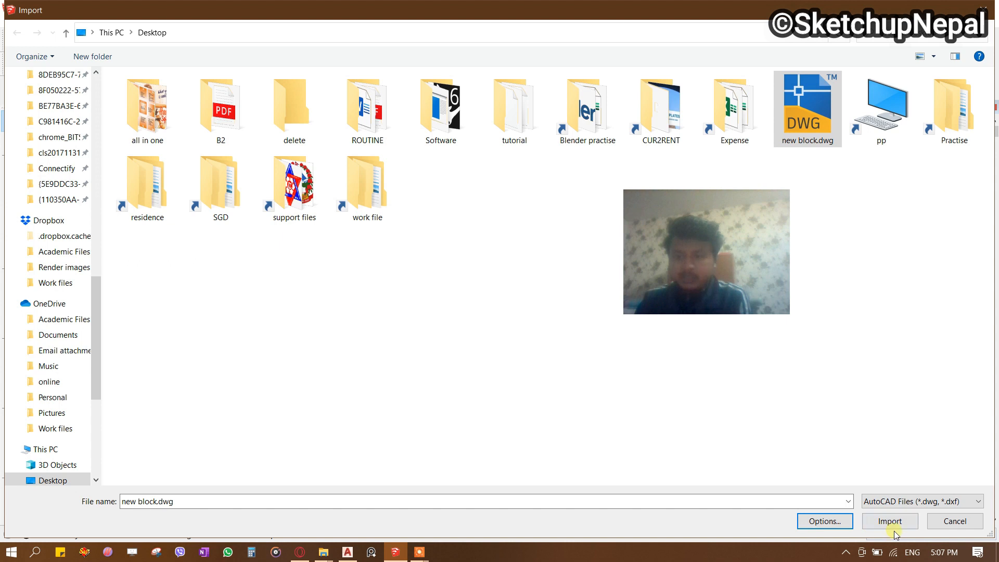
left_click(880, 522)
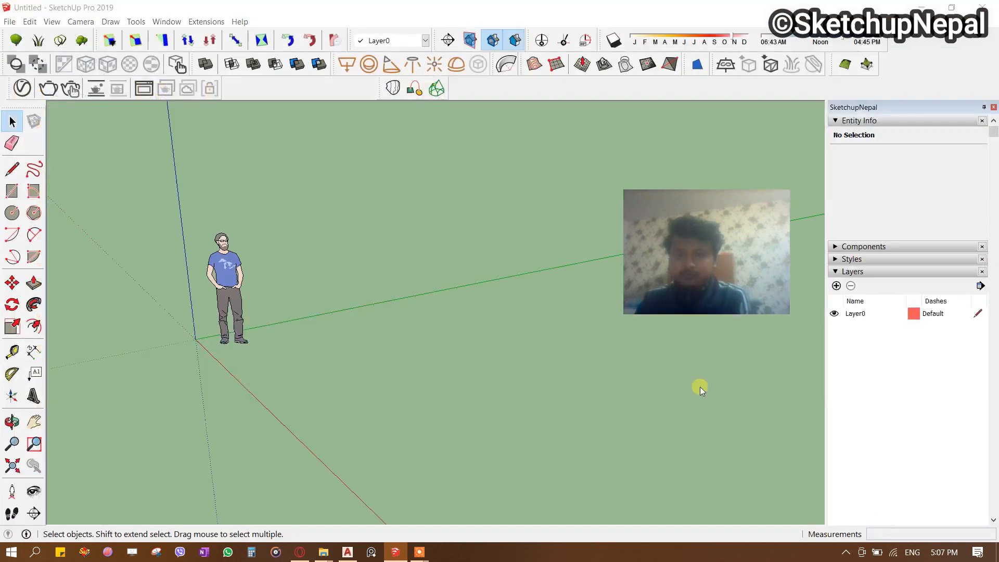
left_click_drag(685, 250, 139, 451)
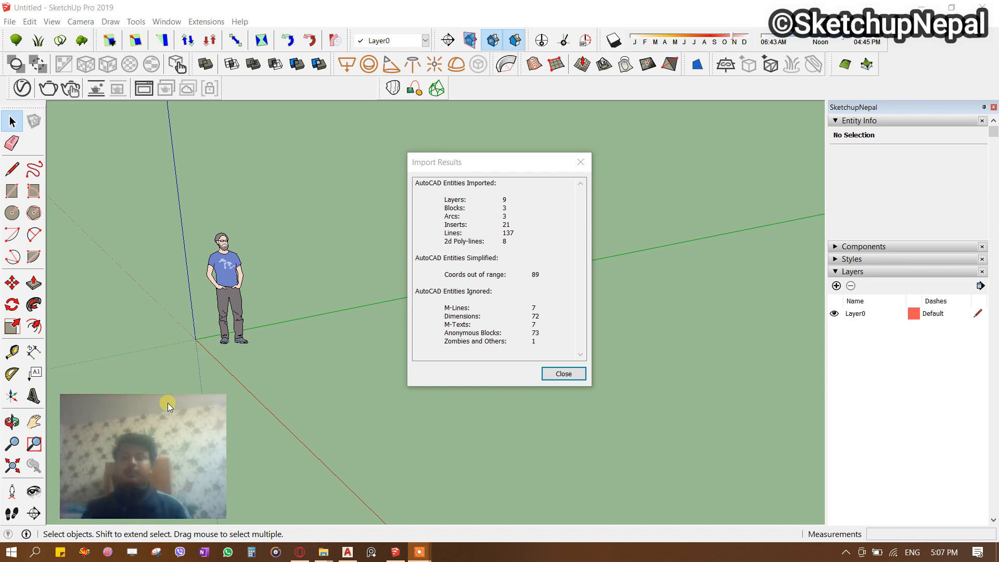
left_click(543, 373)
Show the Views toolbar and move the floating toolbar clear of the imported plan.
middle_click_drag(485, 312, 585, 288)
scroll(599, 310, "up", 2)
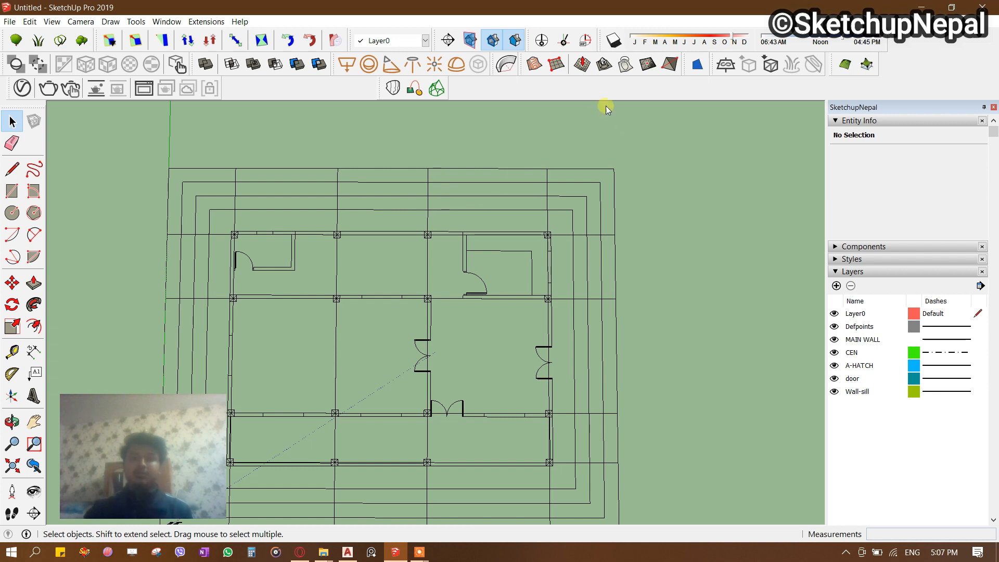
right_click(570, 87)
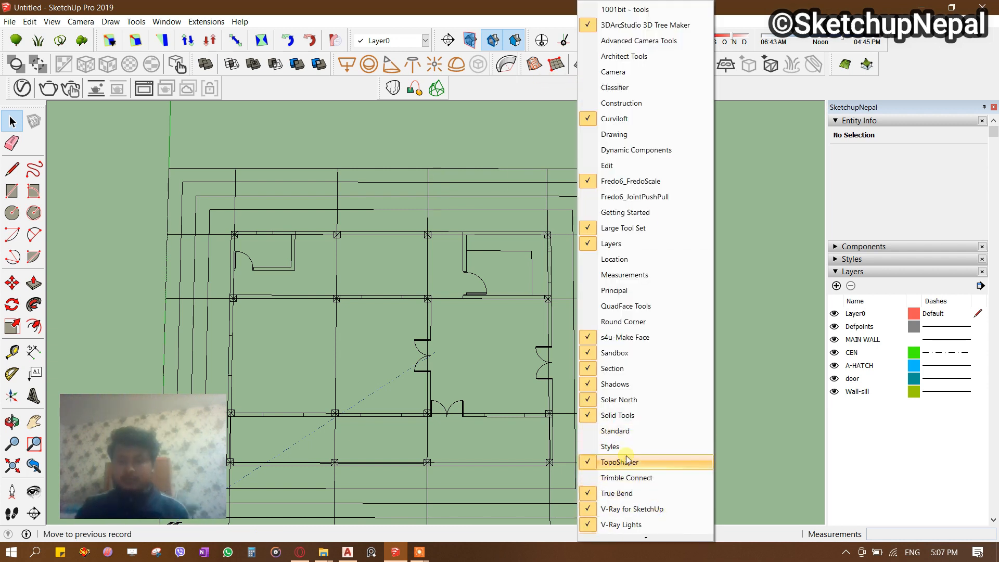
scroll(634, 504, "down", 2)
left_click(624, 485)
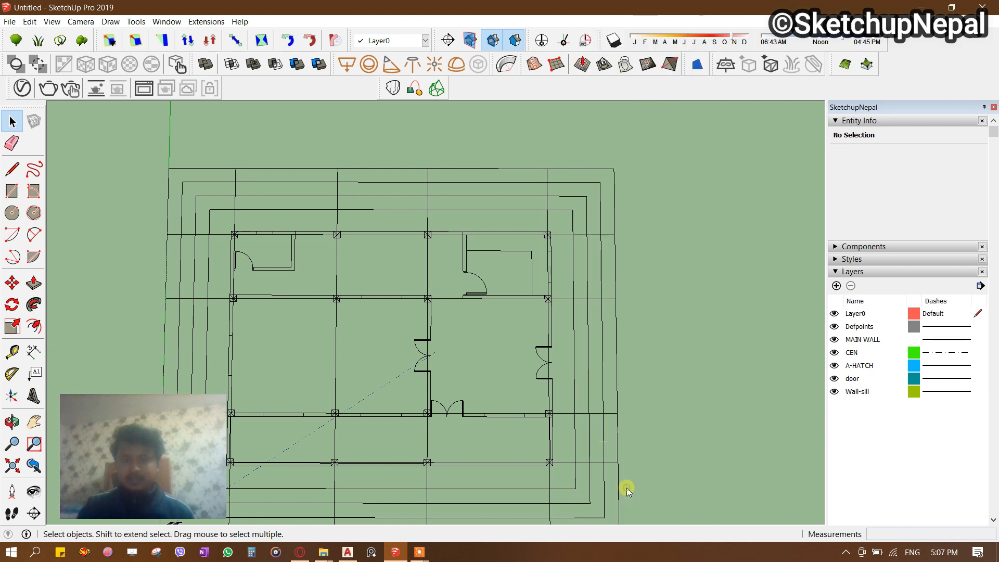
left_click_drag(709, 200, 707, 154)
Switch to the top view of the plan and check that the camera uses Parallel Projection.
left_click(694, 161)
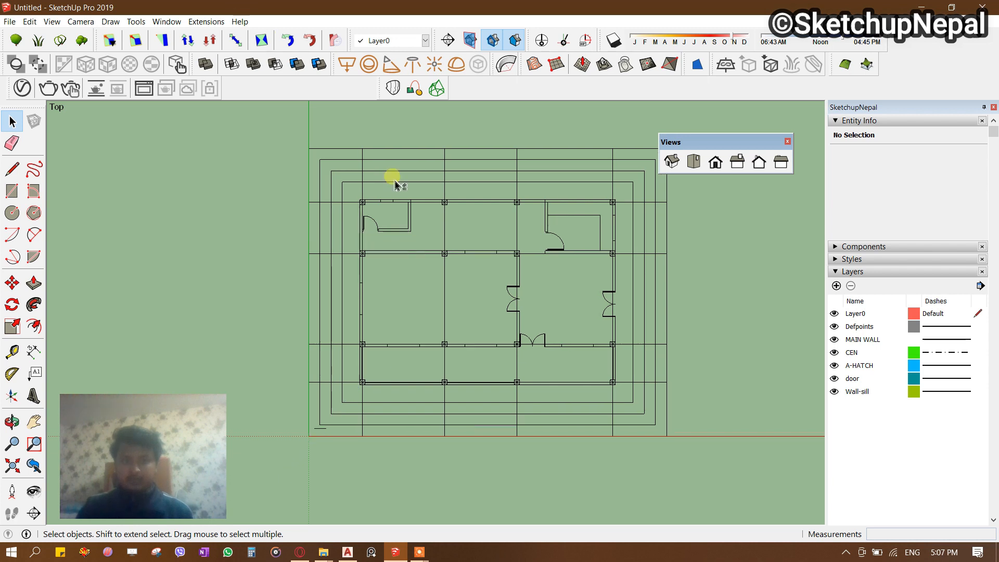
left_click(80, 22)
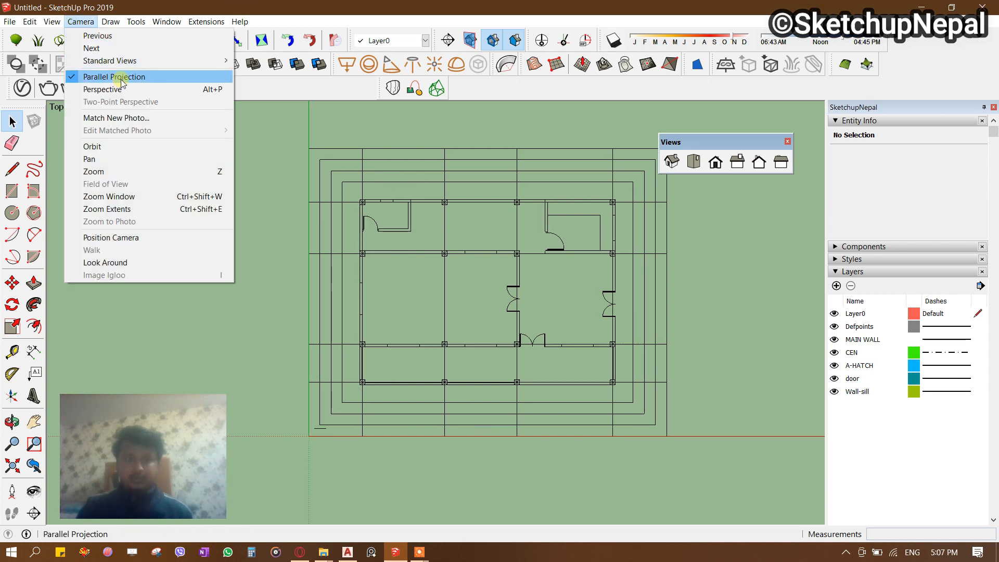
left_click(708, 248)
scroll(614, 177, "up", 1)
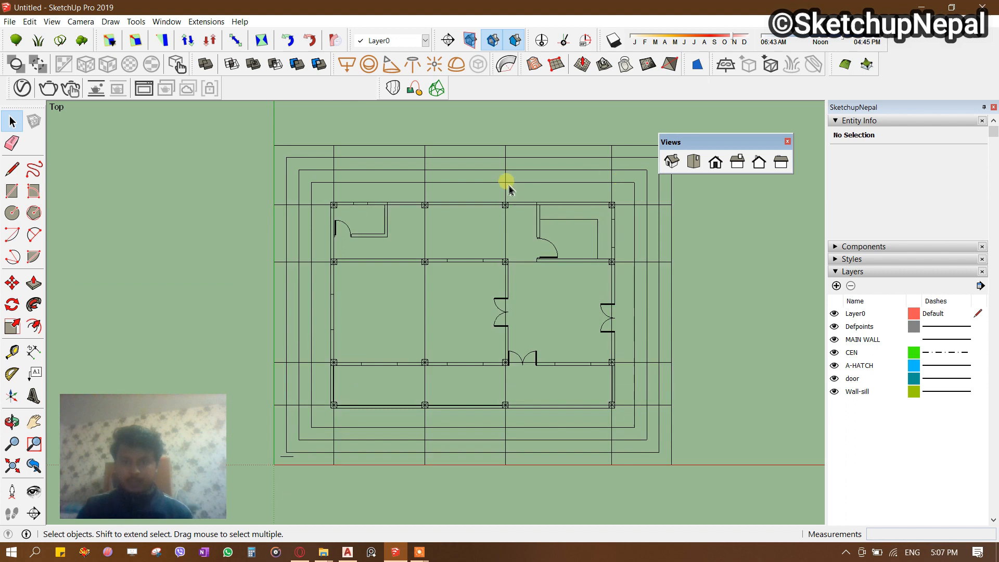
Open the imported plan for editing and delete the four nested guide rectangles around the floor plan.
middle_click_drag(509, 184, 484, 186, "shift")
double_click(505, 191)
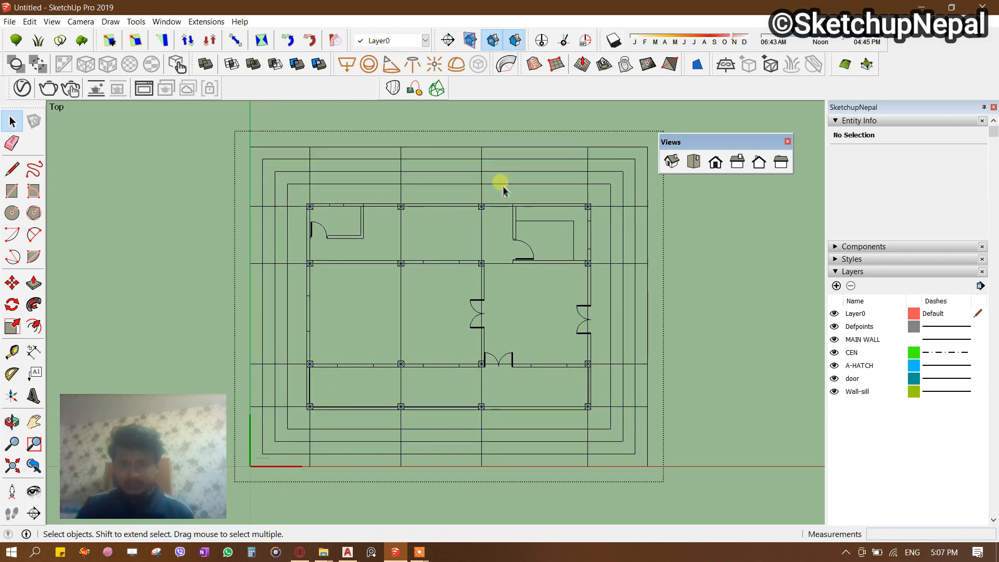
triple_click(503, 184)
key("Delete")
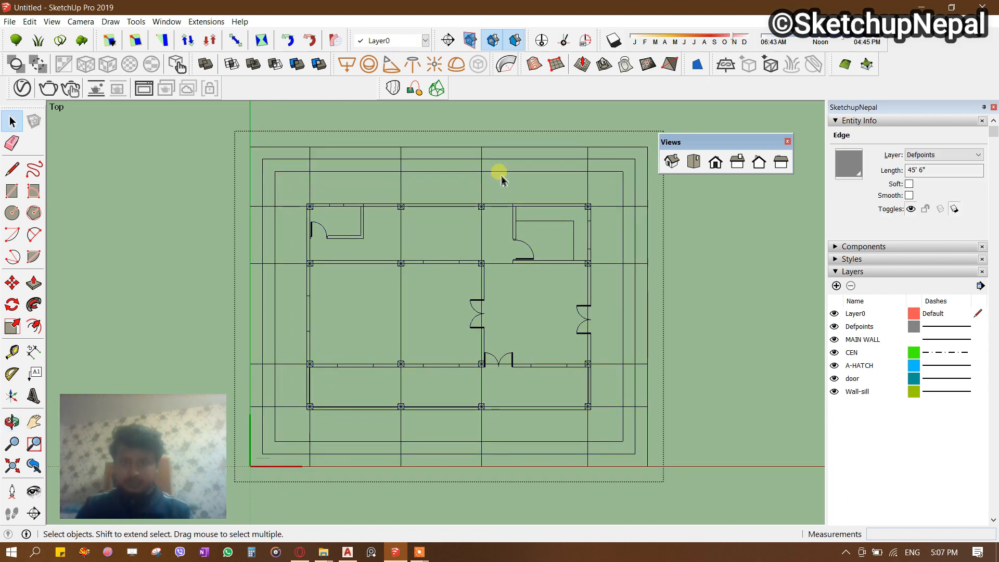
key("Escape")
triple_click(508, 171)
key("Delete")
left_click(509, 160)
triple_click(508, 160)
key("Delete")
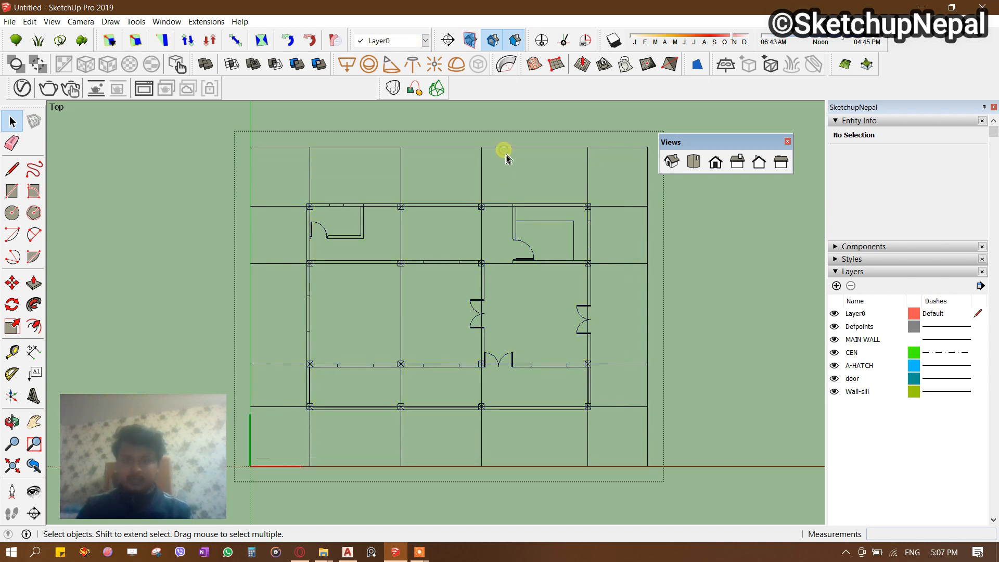
left_click(509, 149)
triple_click(509, 150)
key("Delete")
Delete the vertical and horizontal grid centre lines running through the plan, and close the imported plan.
left_click_drag(246, 175, 232, 166)
key("Delete")
left_click_drag(658, 359, 616, 191)
key("Delete")
scroll(601, 226, "up", 2)
left_click(607, 234)
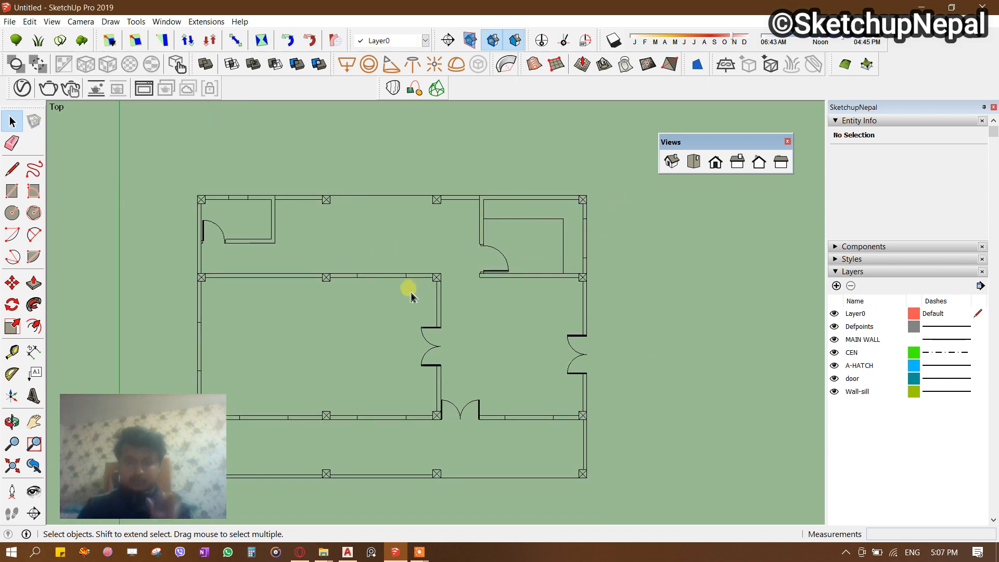
Dock the floating Views toolbar alongside the other toolbars above the drawing area.
middle_click_drag(357, 321, 434, 333, "shift")
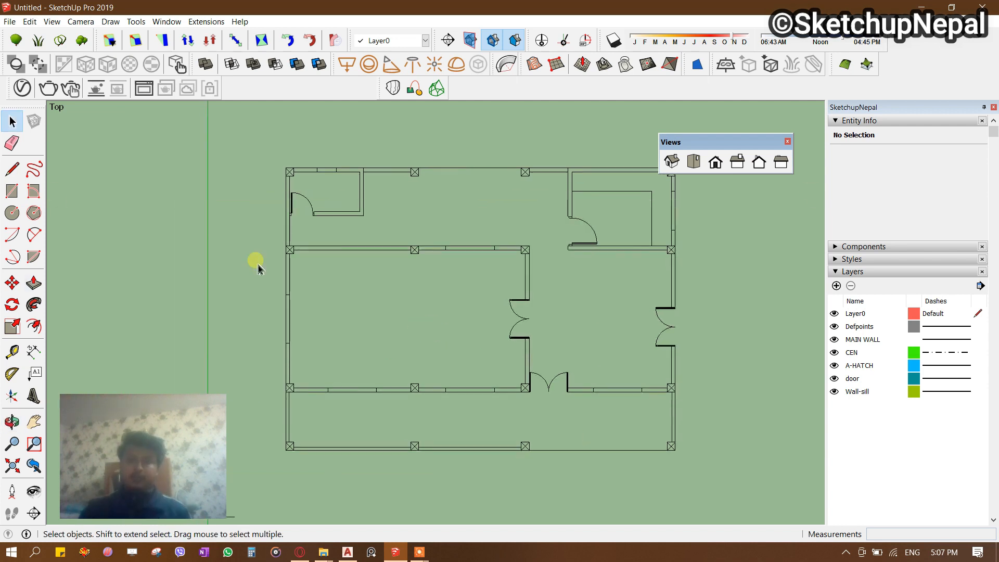
left_click_drag(697, 160, 260, 91)
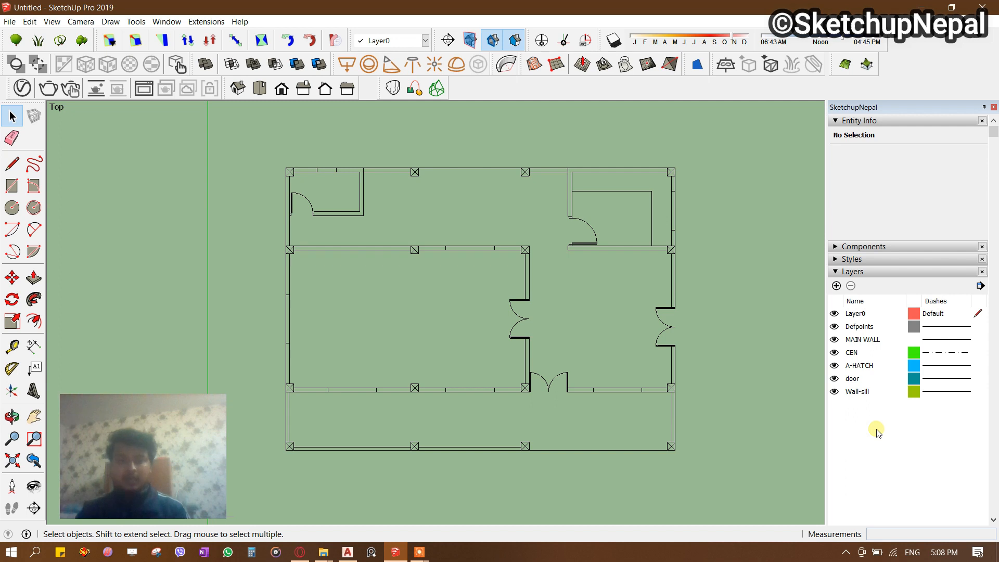
Add a layer named caad as the current layer and delete all the imported CAD layers, moving their contents to the current layer.
left_click(837, 286)
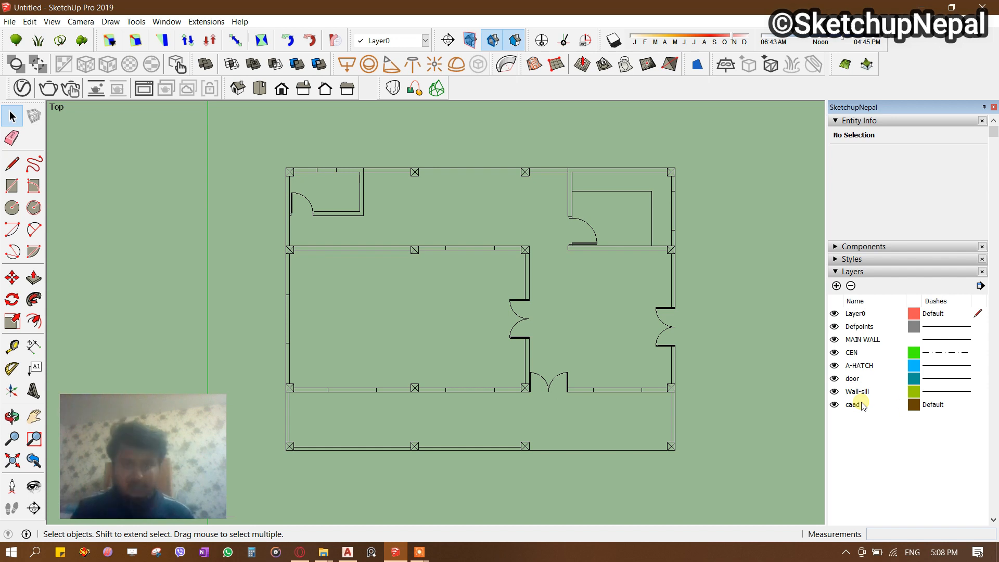
left_click(980, 406)
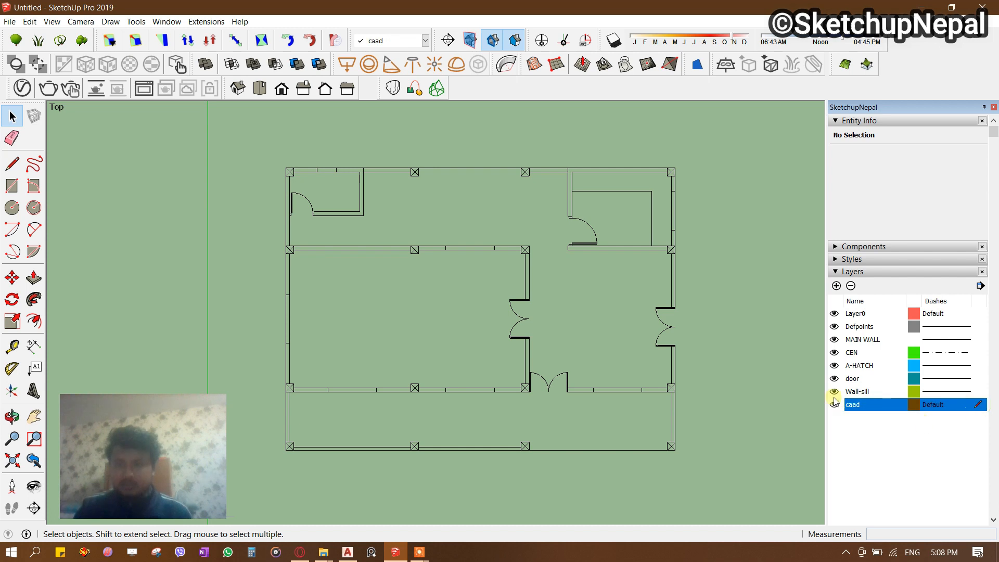
left_click(858, 393)
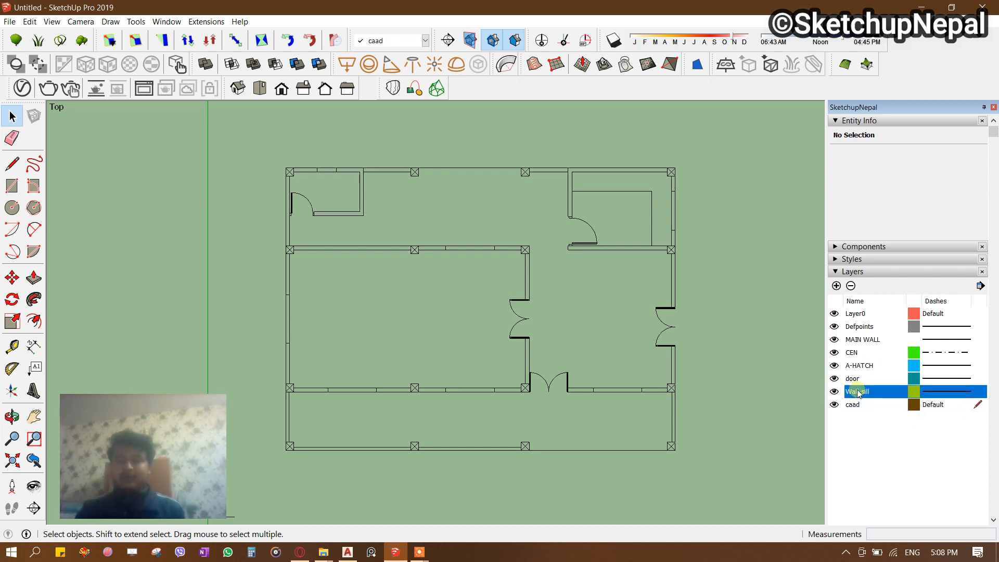
left_click(859, 327, "shift")
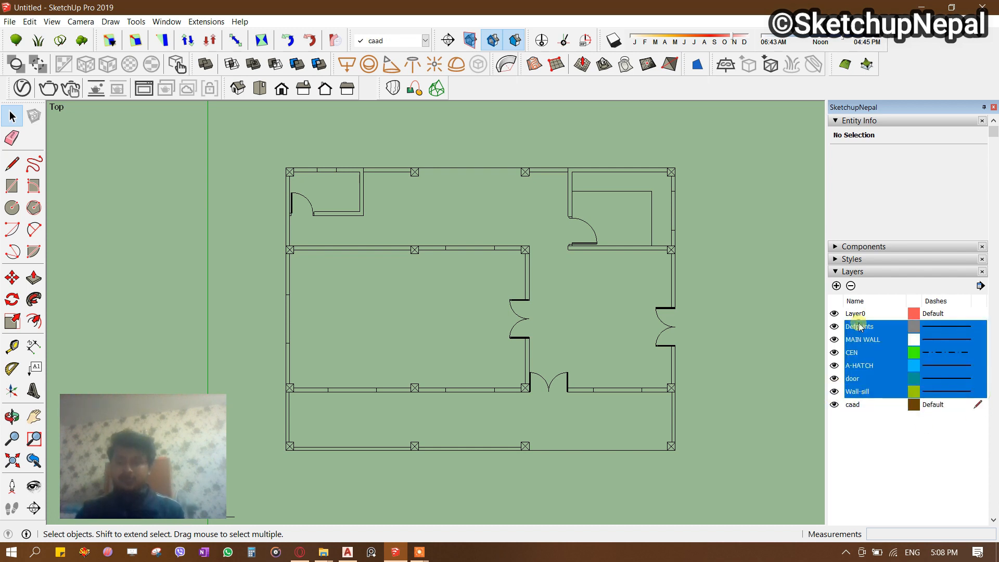
left_click(850, 285)
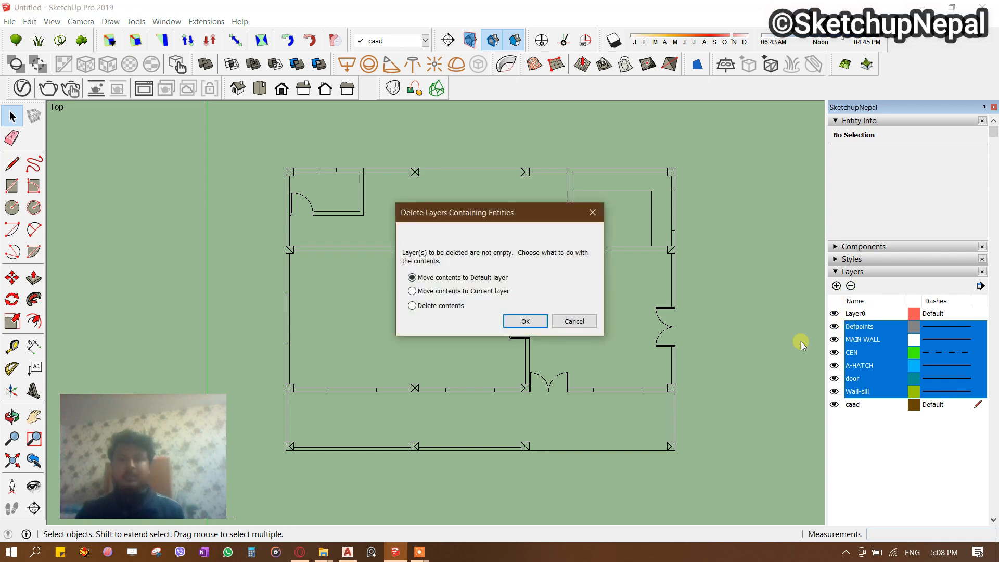
left_click_drag(443, 211, 474, 198)
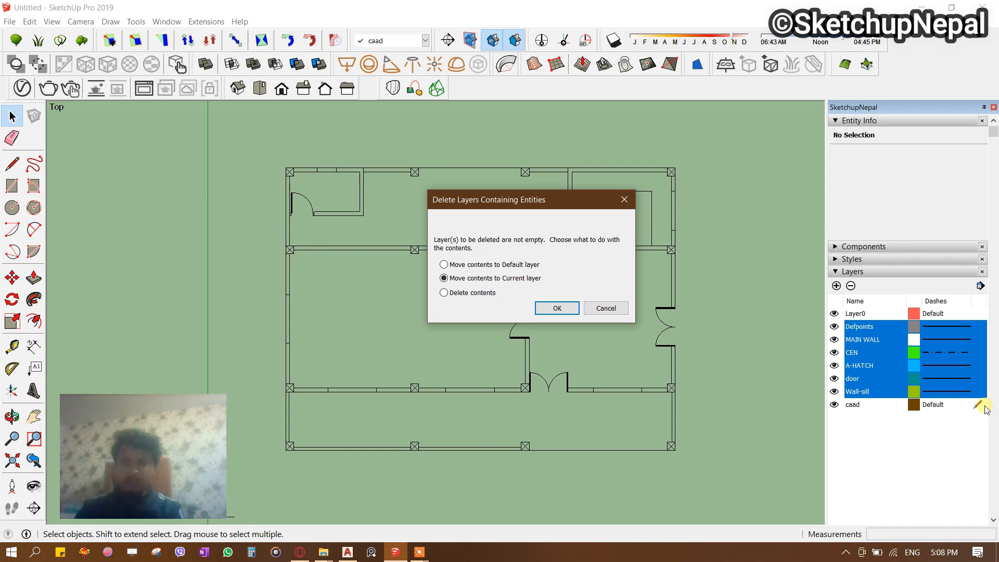
left_click(557, 308)
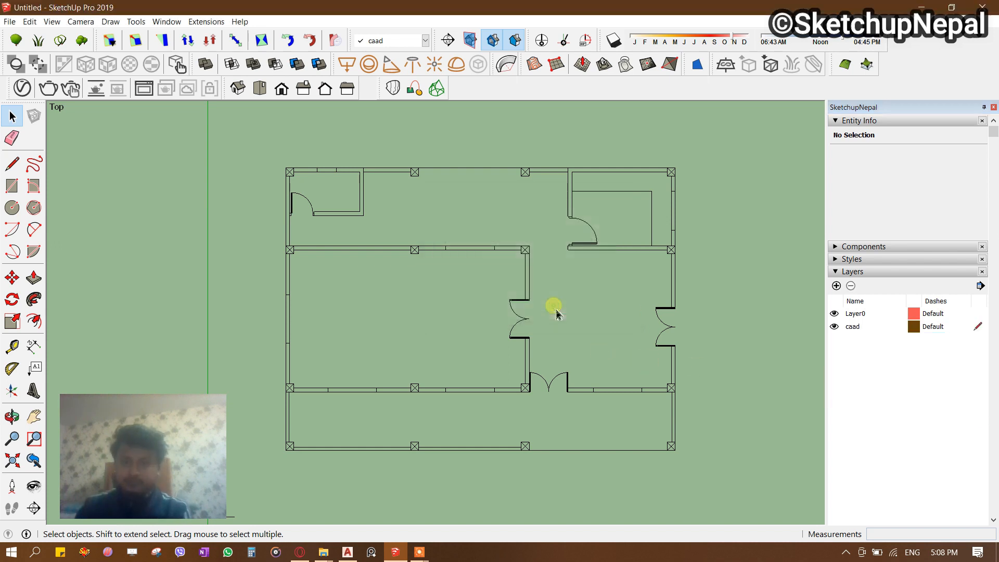
Assign the imported floor plan component to the caad layer.
left_click(611, 249)
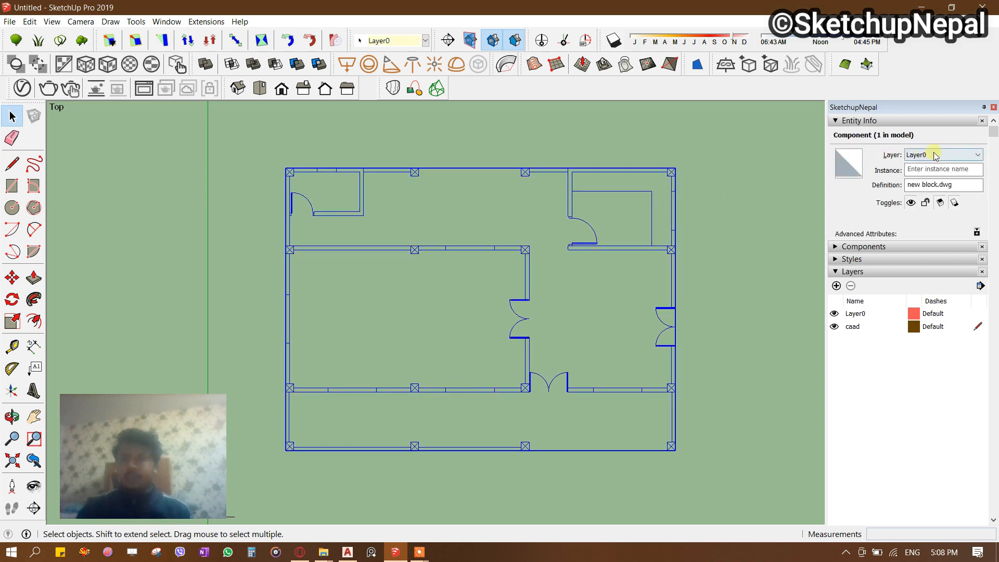
left_click(933, 154)
left_click(934, 155)
right_click(567, 191)
left_click(590, 187)
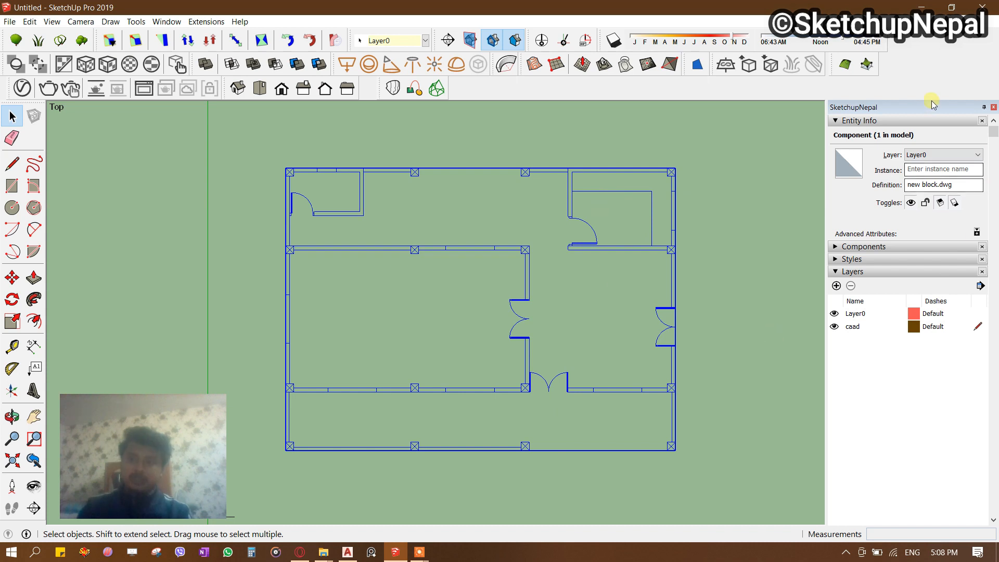
left_click(938, 155)
left_click(915, 174)
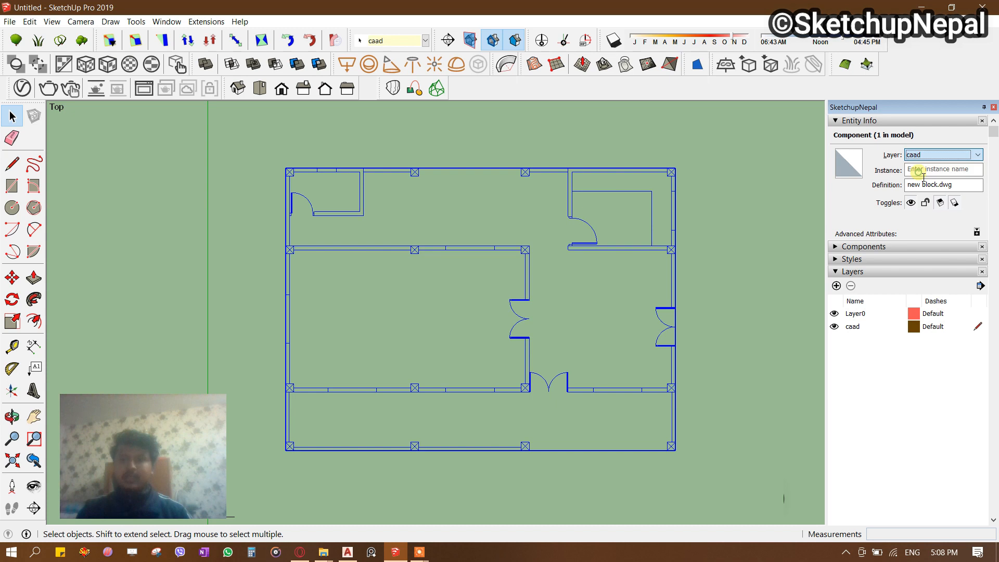
left_click(779, 378)
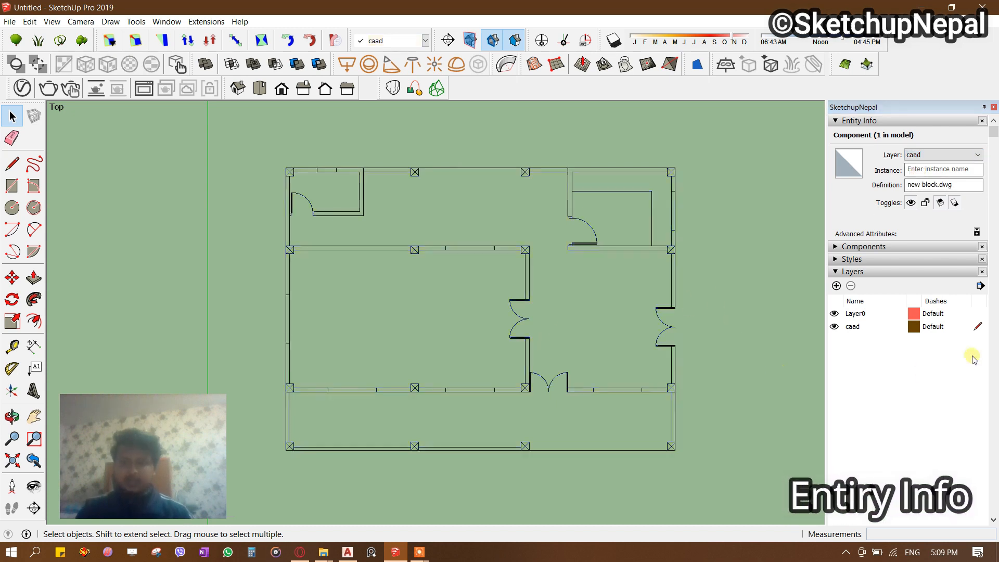
Make Layer0 the current layer and test the caad layer by switching its visibility off and on.
left_click(976, 313)
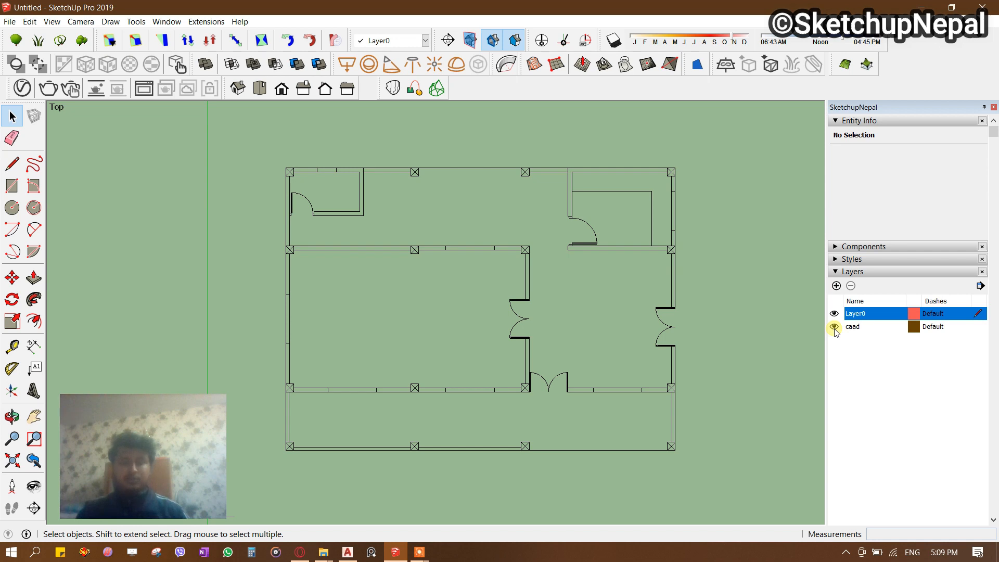
left_click(834, 327)
left_click(834, 327)
left_click(834, 327)
left_click(834, 327)
Lock the imported floor plan component.
right_click(573, 247)
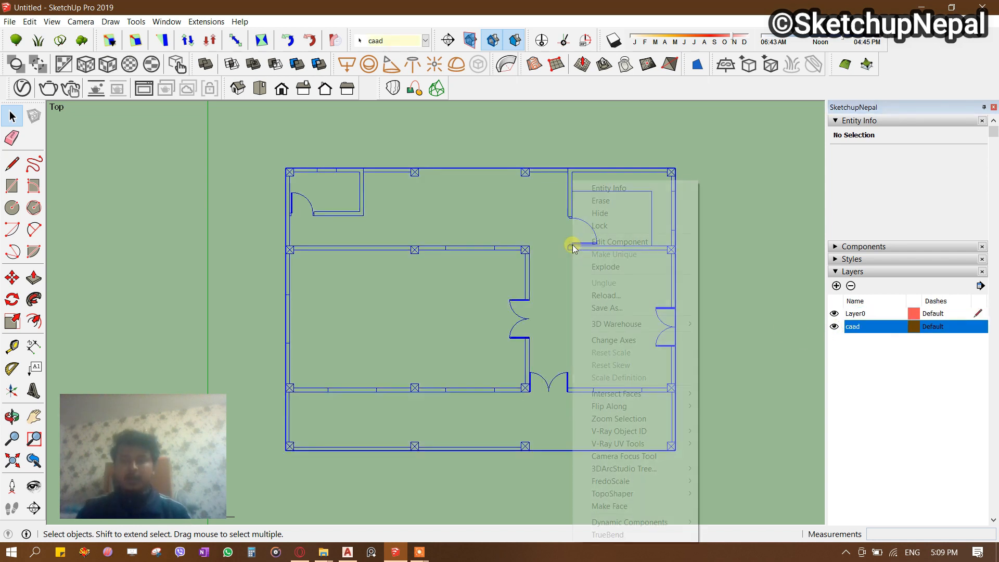
left_click(599, 226)
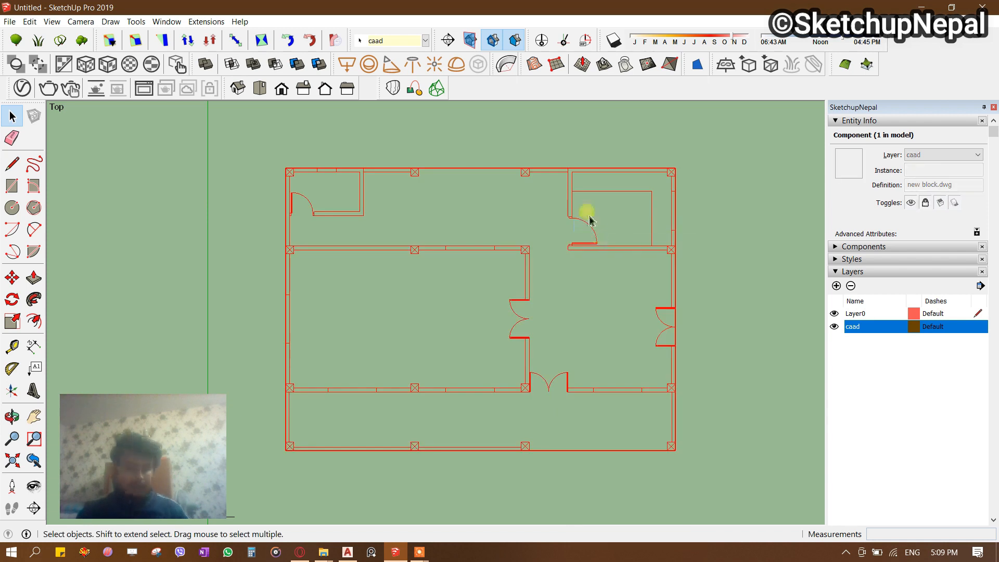
key("e")
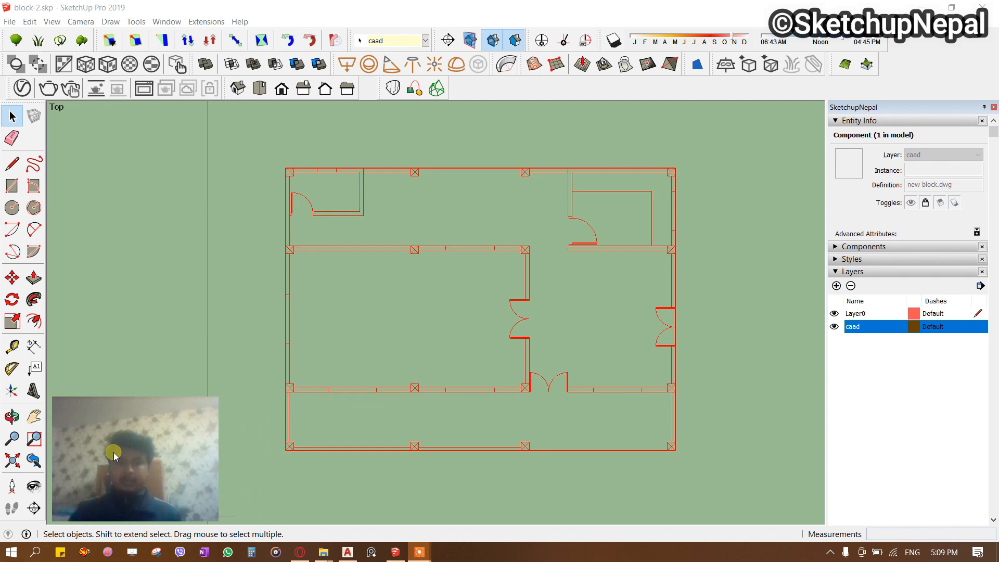
Draw a rectangle over the whole floor plan, from the toilet's outer column corner to the diagonally opposite outer column corner.
mouse_move(588, 255)
middle_mouse_down()
mouse_move(525, 328)
mouse_move(473, 319)
mouse_move(566, 252)
mouse_move(570, 260)
middle_mouse_up()
scroll(377, 292, "up", 10)
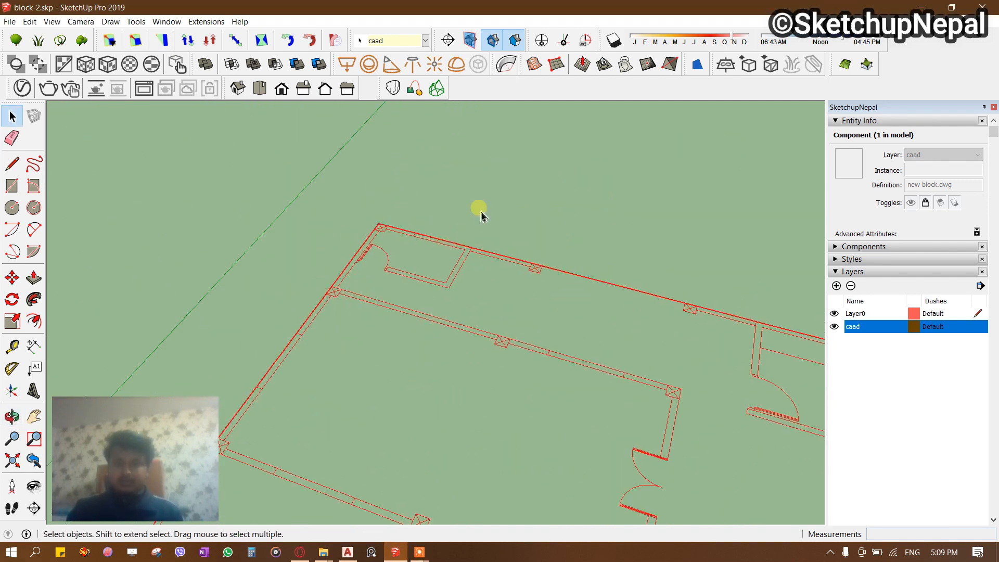
scroll(395, 291, "up", 5)
key("r")
left_click(334, 241)
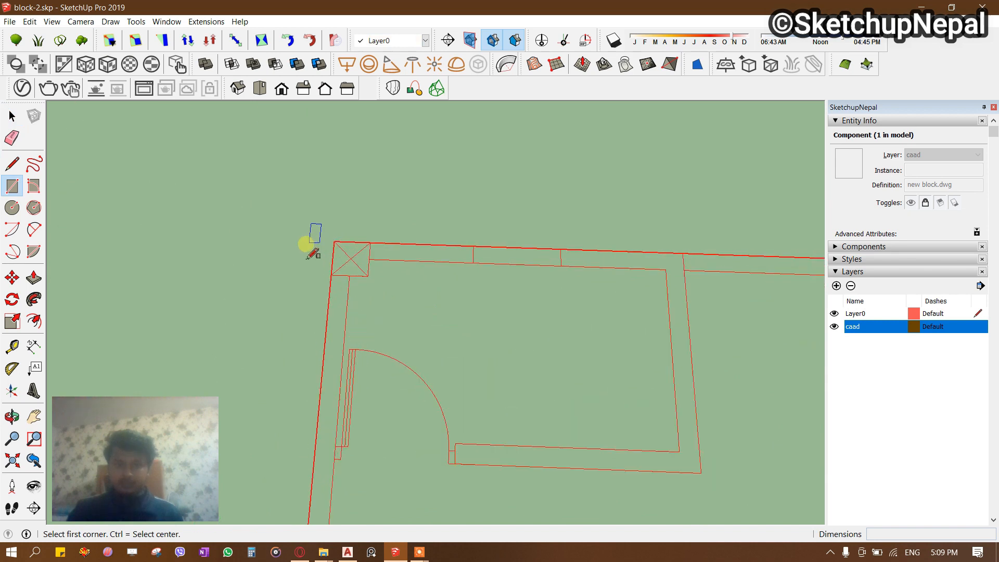
scroll(246, 198, "down", 8)
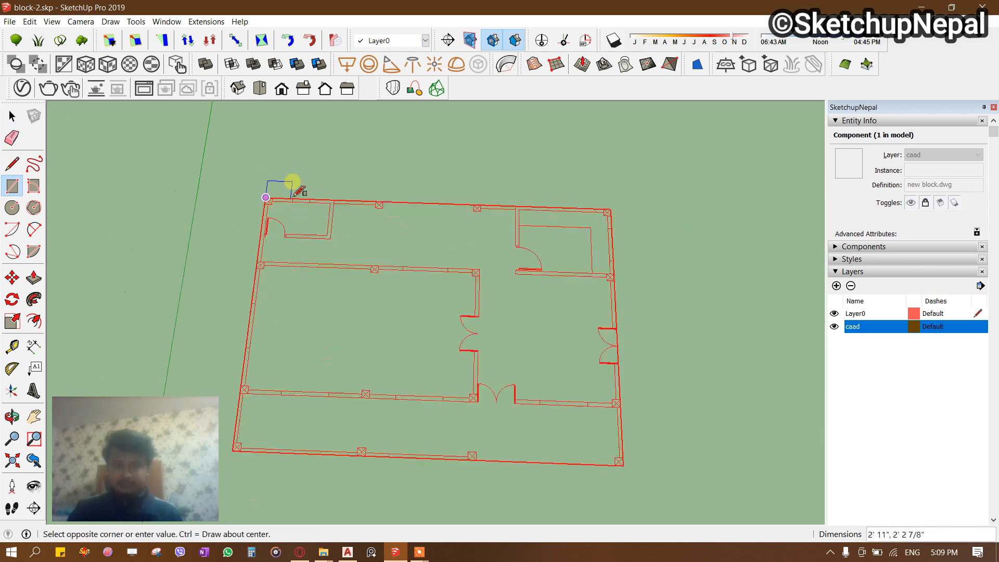
scroll(520, 374, "up", 5)
left_click(539, 397)
Push/Pull the full-plan rectangle into a solid base beneath the floor plan.
scroll(449, 257, "down", 3)
key("p")
scroll(397, 350, "up", 3)
left_click(397, 350)
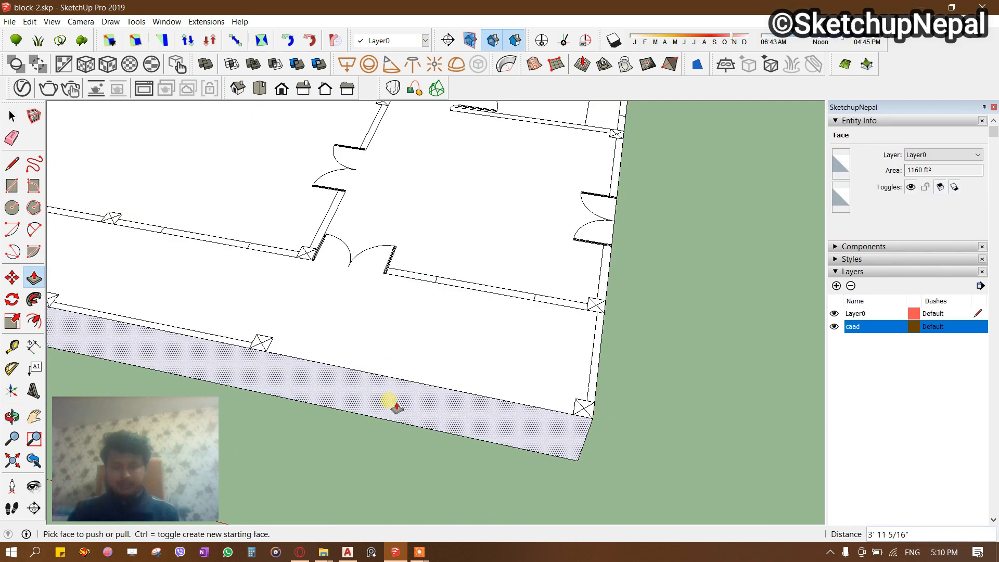
scroll(396, 408, "down", 3)
left_click(401, 319)
Group the extruded base and hide it so only the floor plan remains in view.
key("space")
middle_click_drag(401, 318, 457, 406)
triple_click(397, 350)
key("ctrl+g")
scroll(382, 330, "up", 3)
middle_click_drag(416, 375, 504, 323, "shift")
scroll(504, 323, "down", 3)
middle_click_drag(452, 287, 461, 318)
scroll(461, 319, "up", 4)
key("h")
scroll(461, 319, "down", 3)
left_click(438, 231)
middle_click_drag(438, 231, 517, 437)
key("space")
Draw a 40' by 15' rectangle around the outer wall faces of the central rooms.
scroll(308, 252, "up", 2)
scroll(306, 245, "down", 2)
key("r")
scroll(281, 236, "up", 4)
left_click(273, 244)
scroll(106, 196, "down", 4)
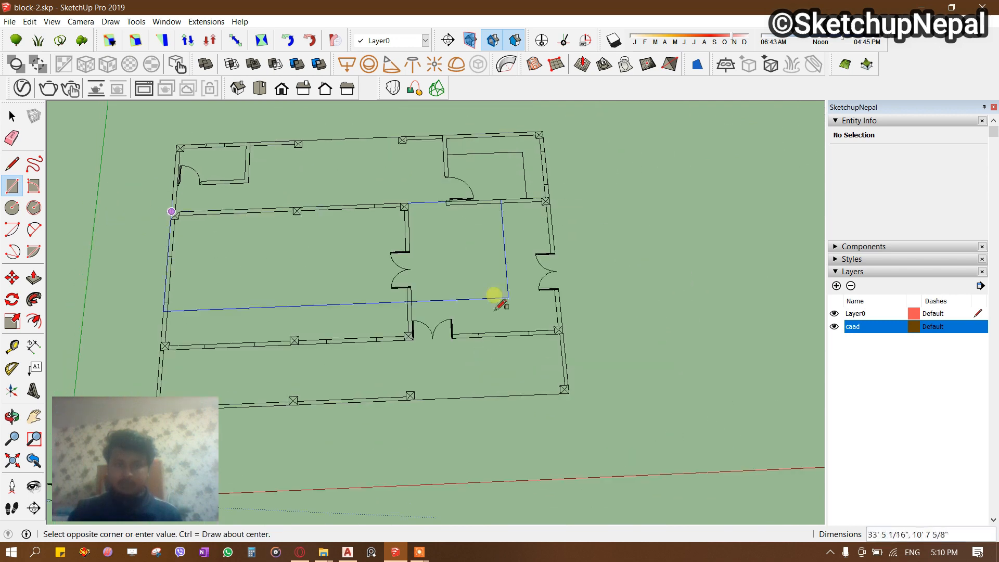
scroll(494, 296, "up", 3)
left_click(568, 355)
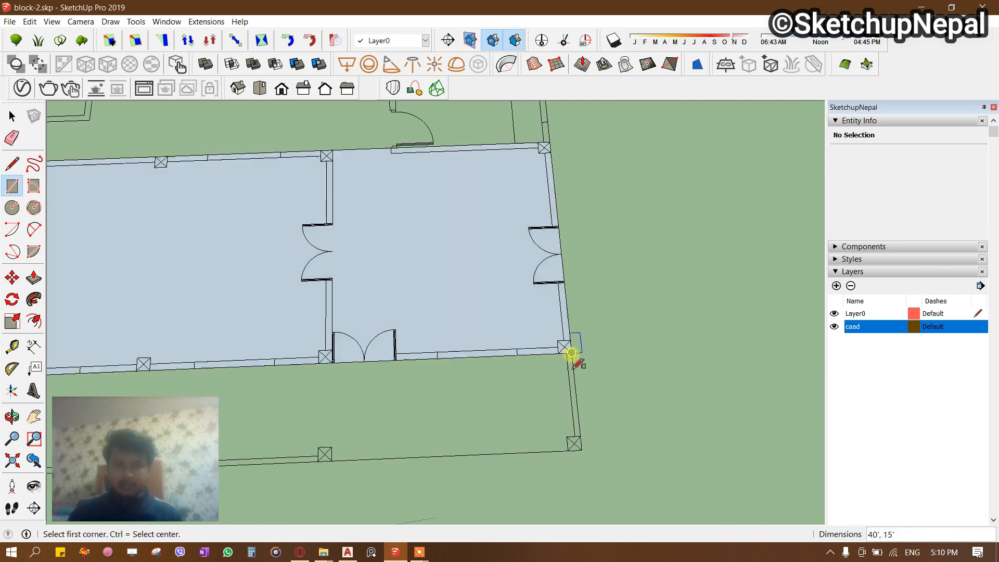
key("space")
Offset the central rooms' rectangle 5" inward and delete the inner face, leaving the wall outline.
scroll(179, 234, "down", 3)
left_click(169, 234)
scroll(322, 230, "up", 4)
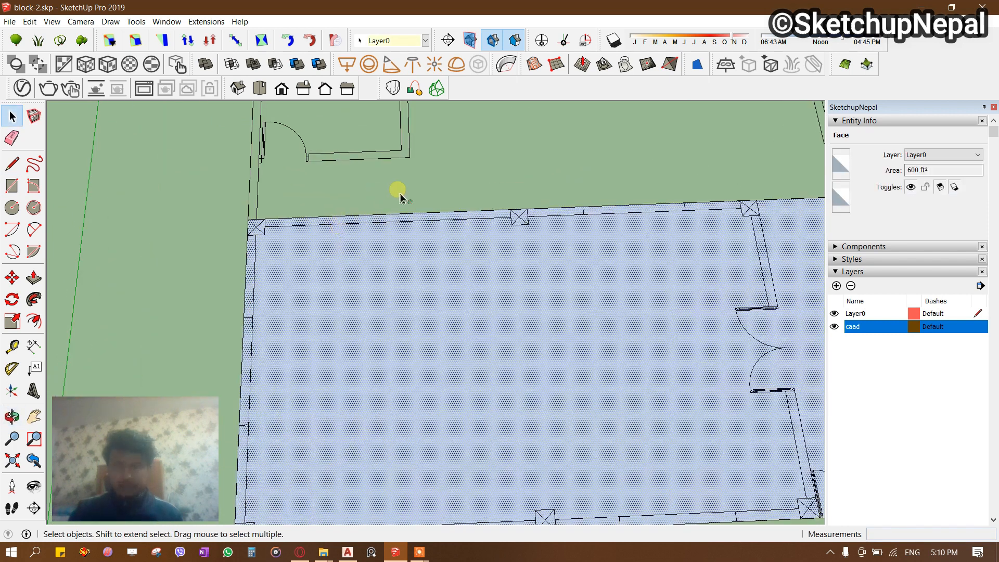
key("f")
left_click(408, 220)
type("5")
key("Return")
key("space")
scroll(399, 230, "down", 2)
left_click(399, 269)
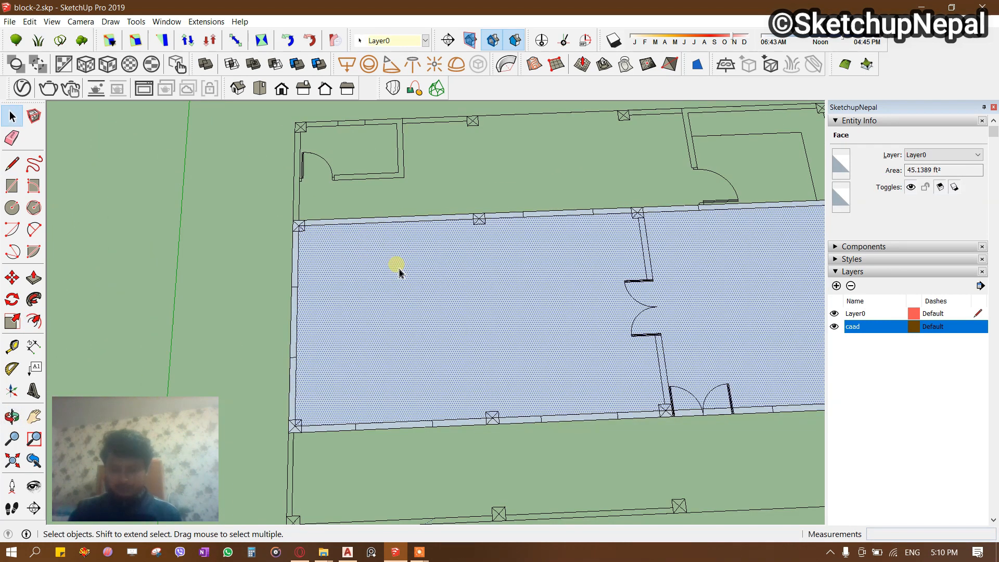
key("Delete")
Extrude the wall outline of the central rooms to a height of 9' 6" and group it.
middle_click_drag(399, 269, 327, 256)
scroll(313, 239, "up", 2)
key("p")
left_click(316, 237)
left_click(321, 176)
key("Return")
scroll(323, 177, "down", 2)
key("space")
middle_click_drag(398, 312, 618, 286)
triple_click(355, 200)
scroll(375, 210, "down", 3)
key("ctrl+g")
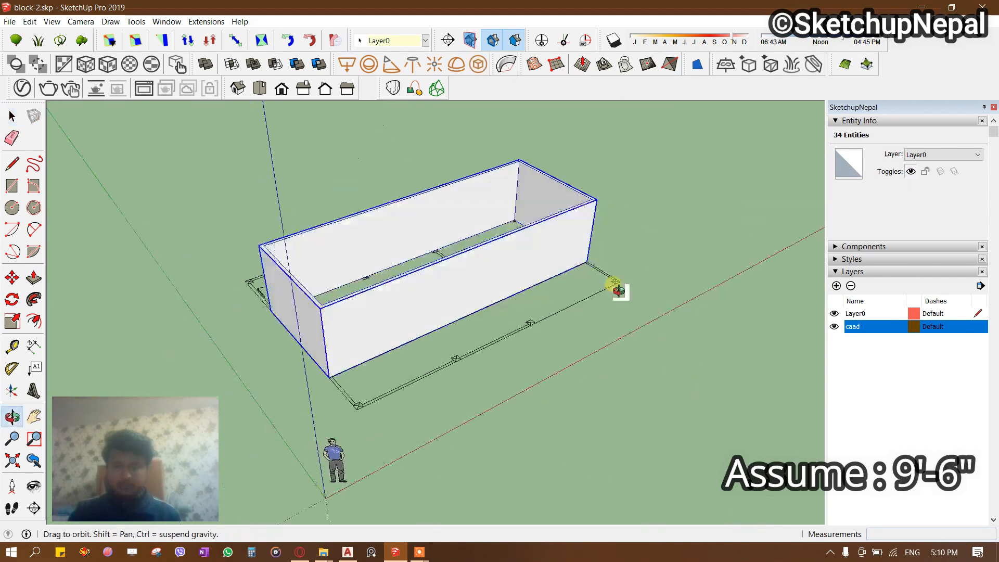
Draw a 10" square over the front corner column of the open strip, nearest the origin.
scroll(421, 446, "up", 6)
key("r")
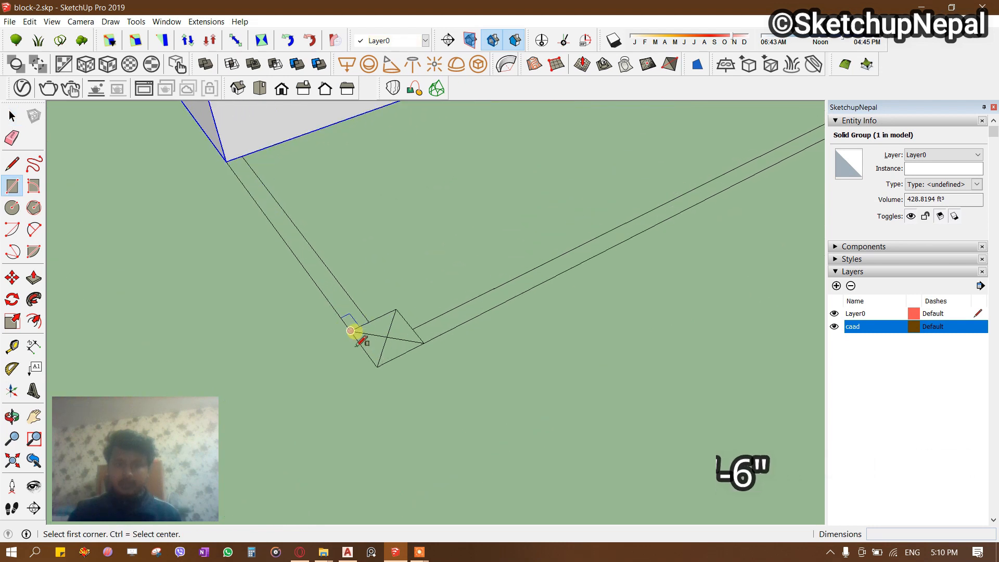
left_click(362, 335)
left_click(410, 342)
Extrude the corner column's square to a height of 8' and group the column.
key("p")
left_click(387, 358)
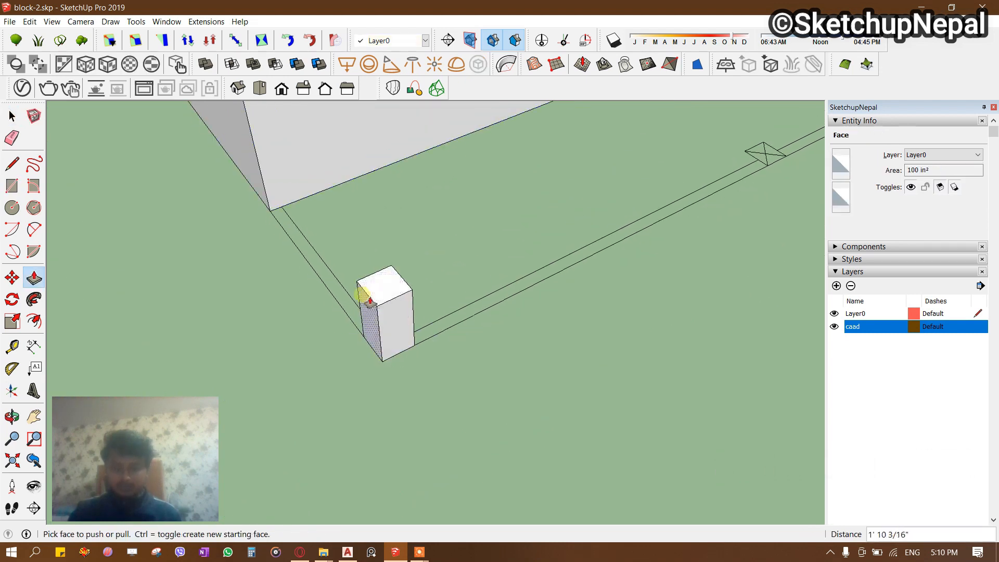
key("Return")
scroll(371, 307, "down", 3)
key("space")
triple_click(371, 289)
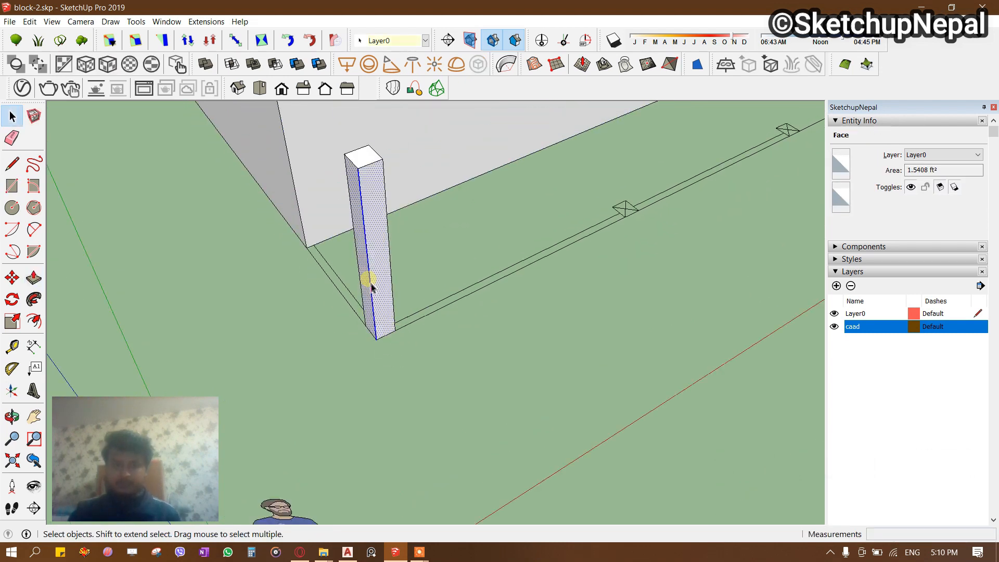
key("ctrl+g")
Copy the corner column onto the second column mark of the front row, aligning the base corners.
key("m")
middle_click_drag(373, 294, 339, 346)
scroll(415, 319, "up", 2)
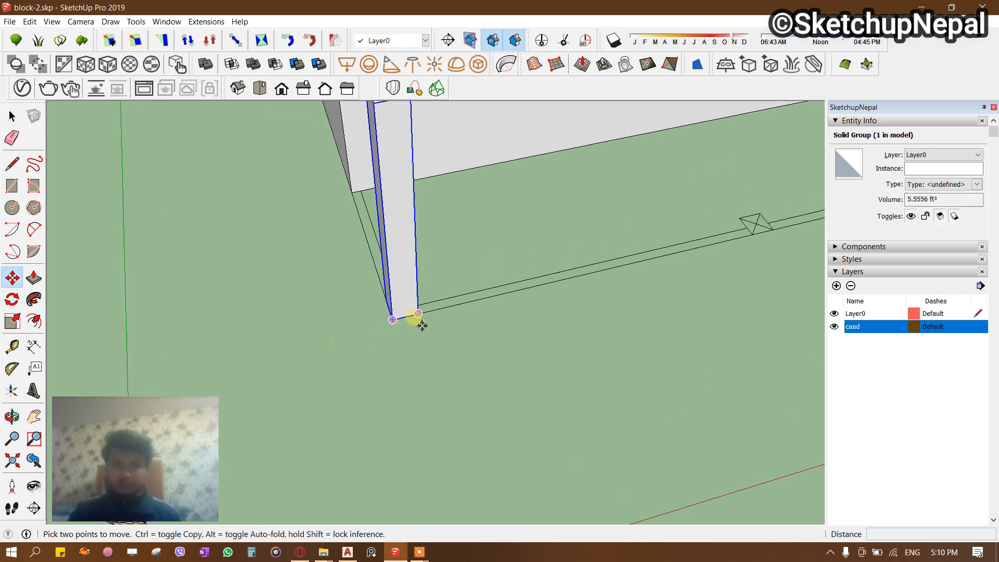
key("ctrl")
left_click(415, 319)
scroll(419, 352, "up", 2)
scroll(455, 333, "up", 1)
left_click(520, 309)
scroll(448, 350, "down", 2)
scroll(508, 339, "down", 3)
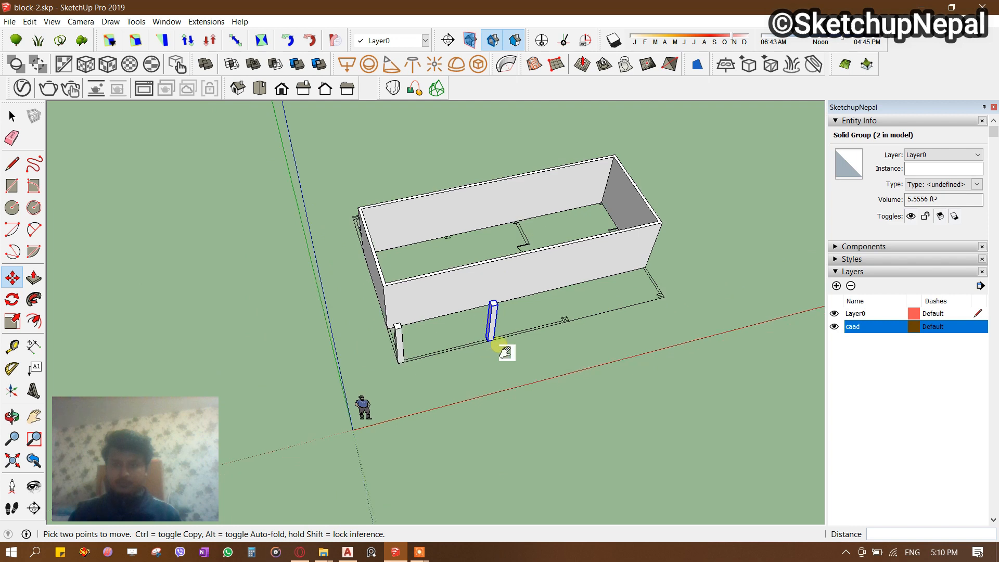
Copy the column onto the third and fourth column marks of the front row.
scroll(415, 361, "up", 4)
key("ctrl")
left_click(411, 365)
scroll(593, 323, "up", 2)
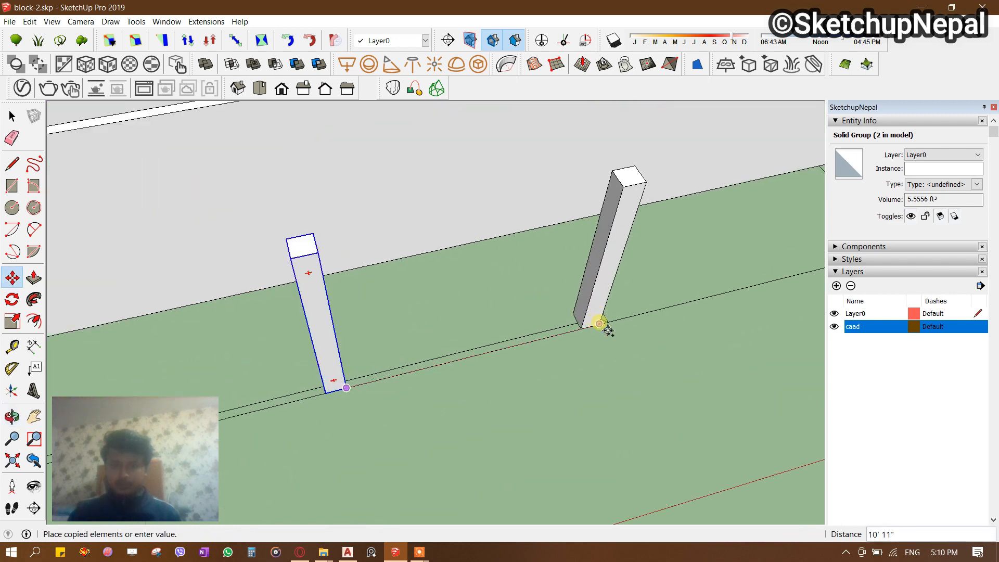
middle_click_drag(614, 324, 352, 350, "shift")
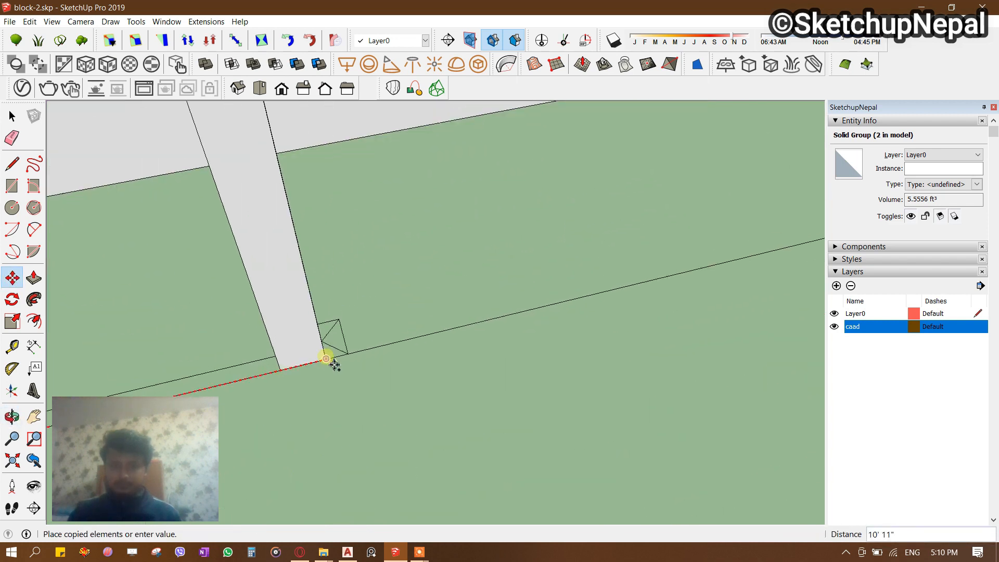
scroll(389, 344, "down", 3)
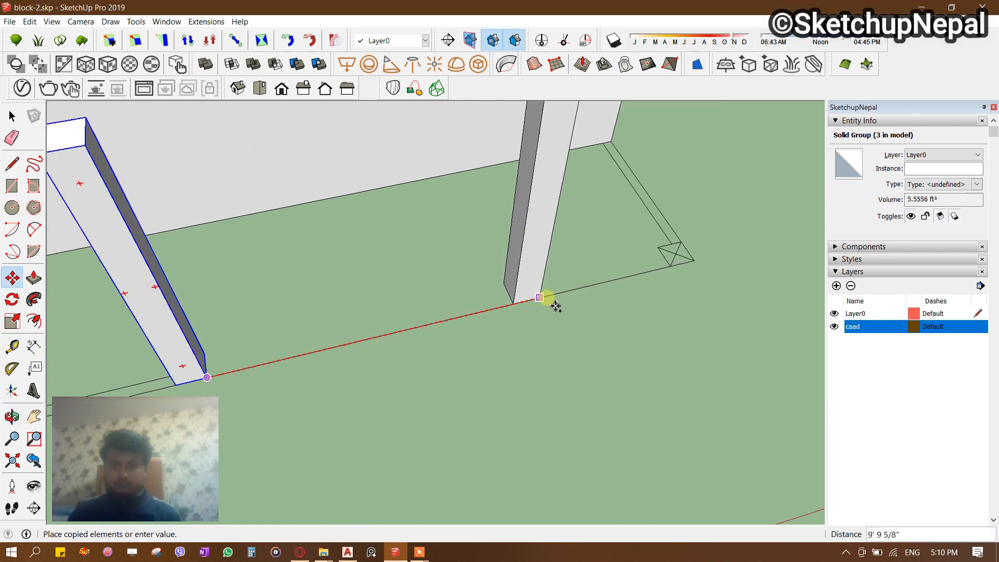
left_click(694, 260)
scroll(669, 280, "down", 3)
middle_click_drag(669, 281, 615, 277)
Select the four front-row columns and copy them together onto the column marks of the rear row.
key("space")
middle_click_drag(448, 145, 424, 155)
left_click_drag(427, 119, 479, 338)
scroll(444, 371, "up", 1)
scroll(444, 371, "up", 2)
key("m")
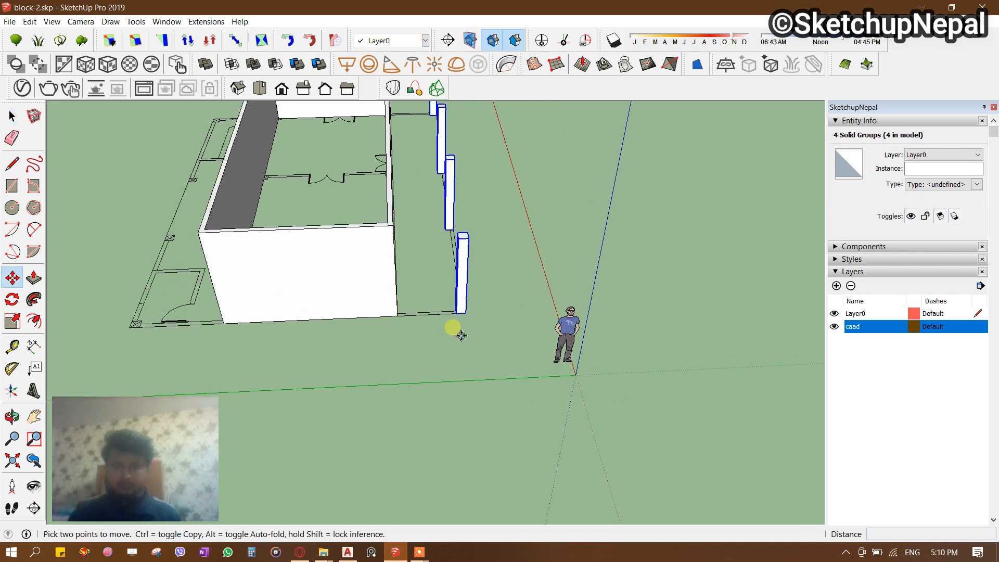
left_click(456, 312)
middle_click_drag(334, 314, 484, 301)
scroll(445, 296, "up", 2)
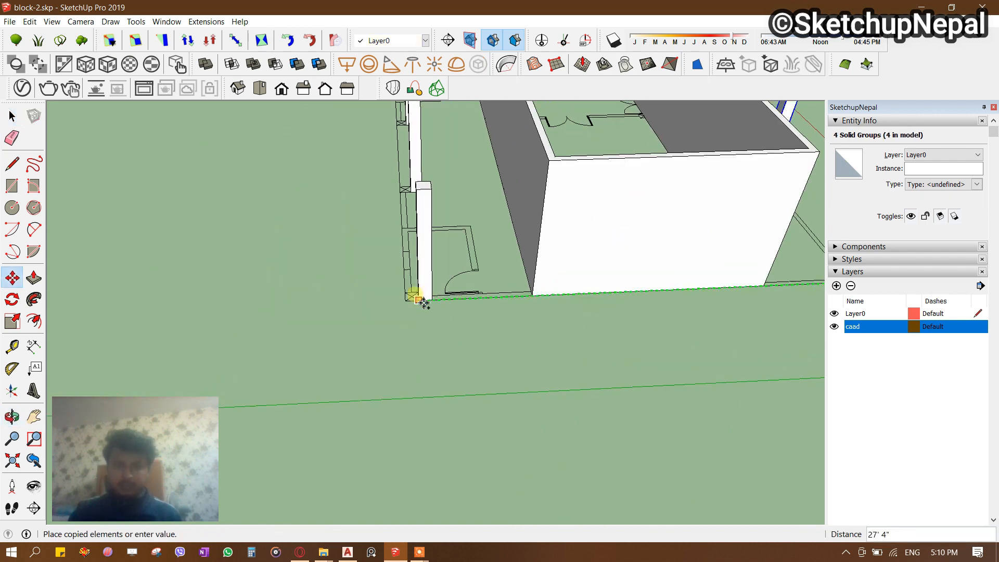
scroll(417, 295, "up", 3)
scroll(424, 310, "up", 2)
left_click(390, 315)
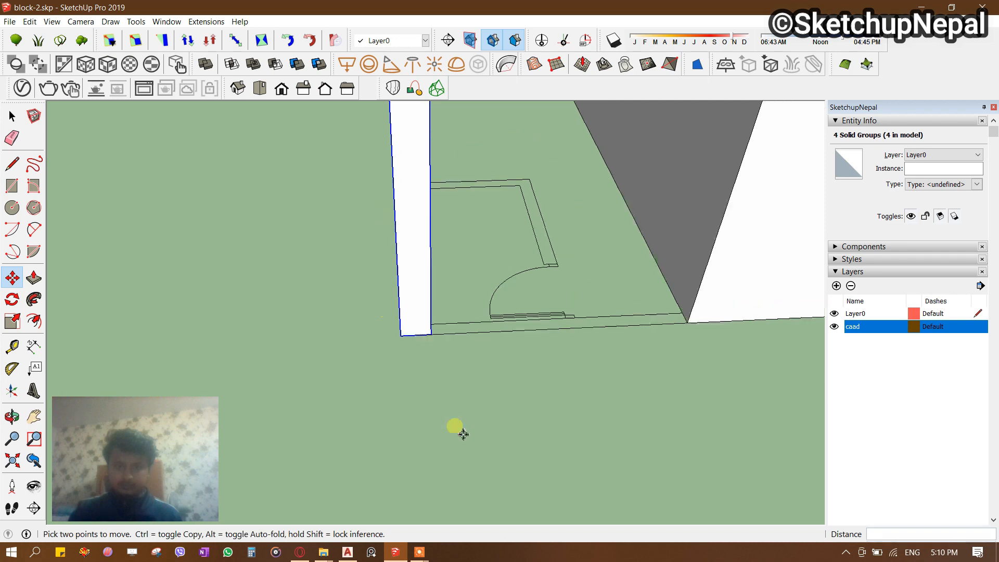
Examine the wall block and both rows of columns from several sides.
scroll(453, 424, "down", 6)
middle_click_drag(357, 350, 669, 250)
middle_click_drag(458, 298, 587, 325)
middle_click_drag(473, 327, 419, 304)
scroll(435, 337, "up", 1)
key("space")
scroll(581, 366, "down", 4)
scroll(419, 304, "up", 3)
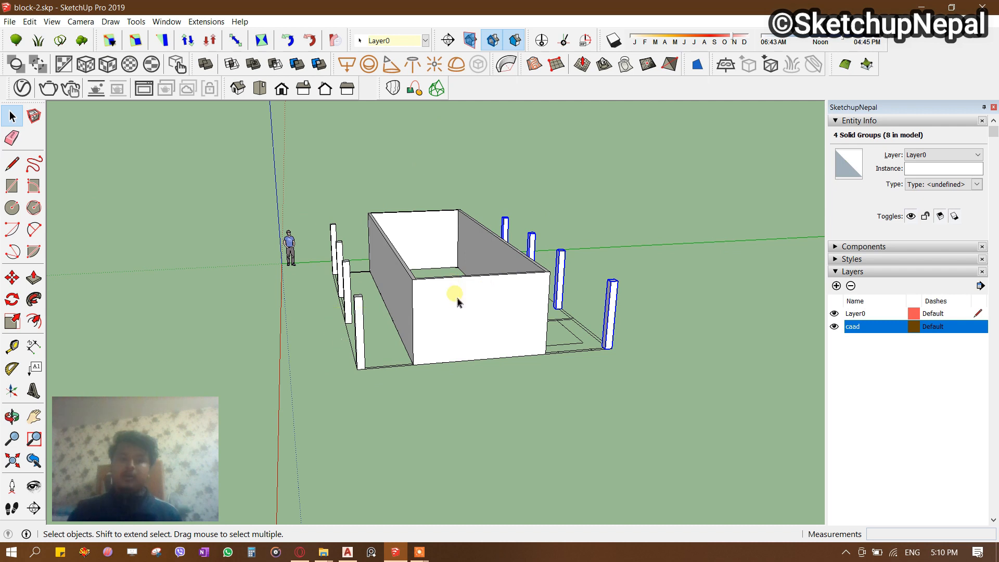
scroll(417, 279, "up", 2)
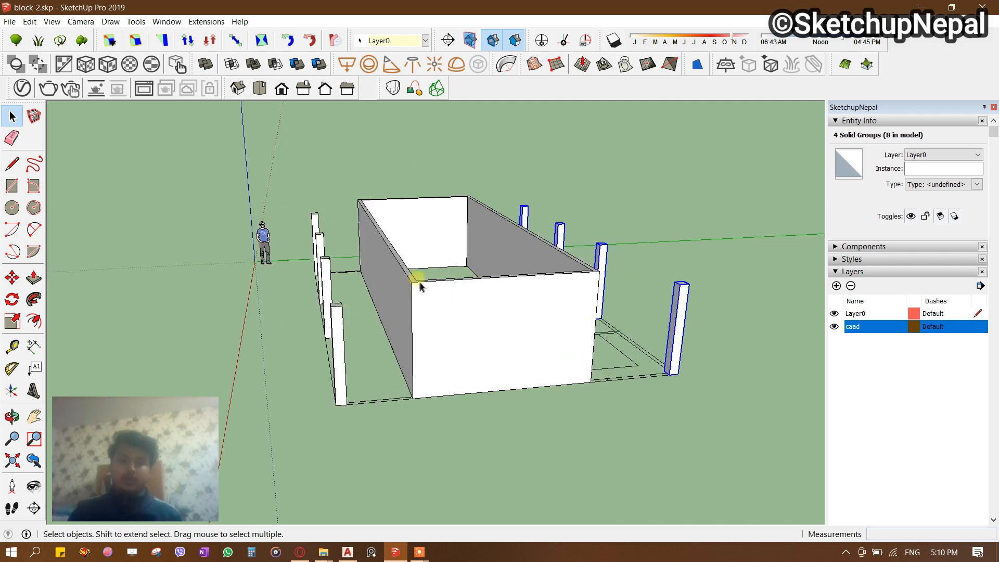
middle_click_drag(291, 338, 304, 277)
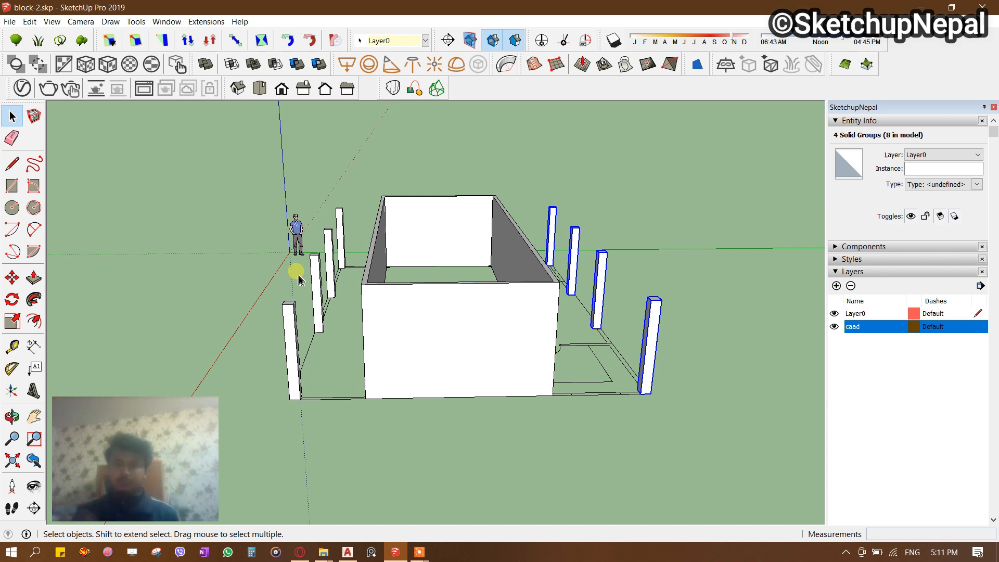
middle_click_drag(300, 280, 417, 211)
On the long wall facing the rear columns, add guides at both opening marks, 5' apart, and a height guide at 7'.
scroll(488, 290, "up", 5)
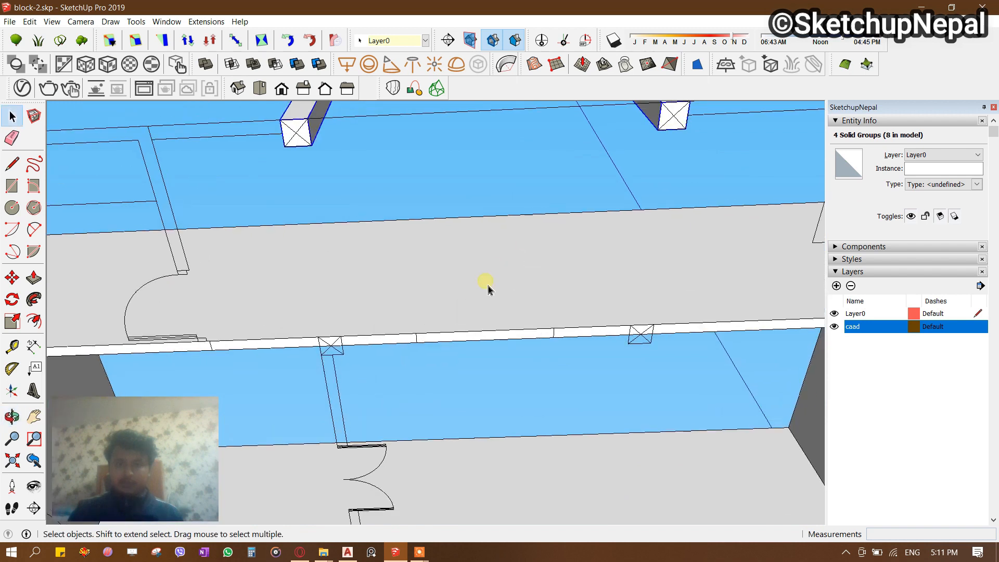
scroll(488, 290, "down", 3)
key("t")
left_click(124, 282)
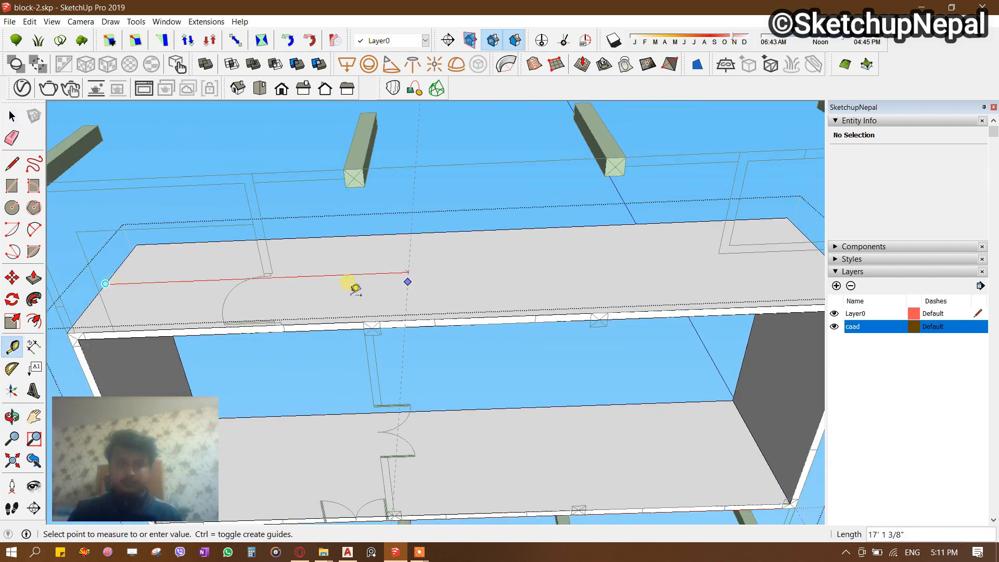
left_click(448, 321)
left_click(435, 279)
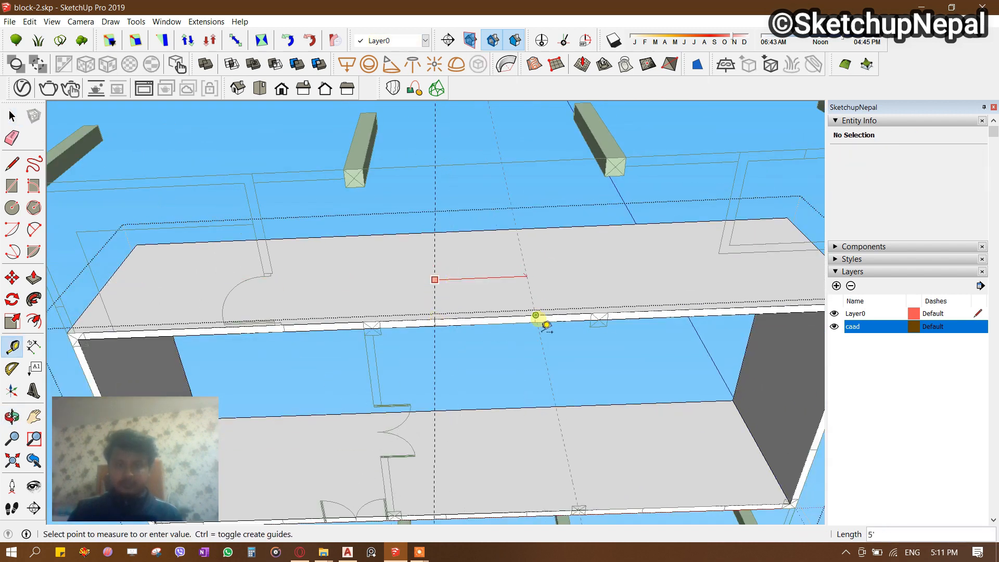
scroll(483, 325, "up", 2)
left_click(487, 315)
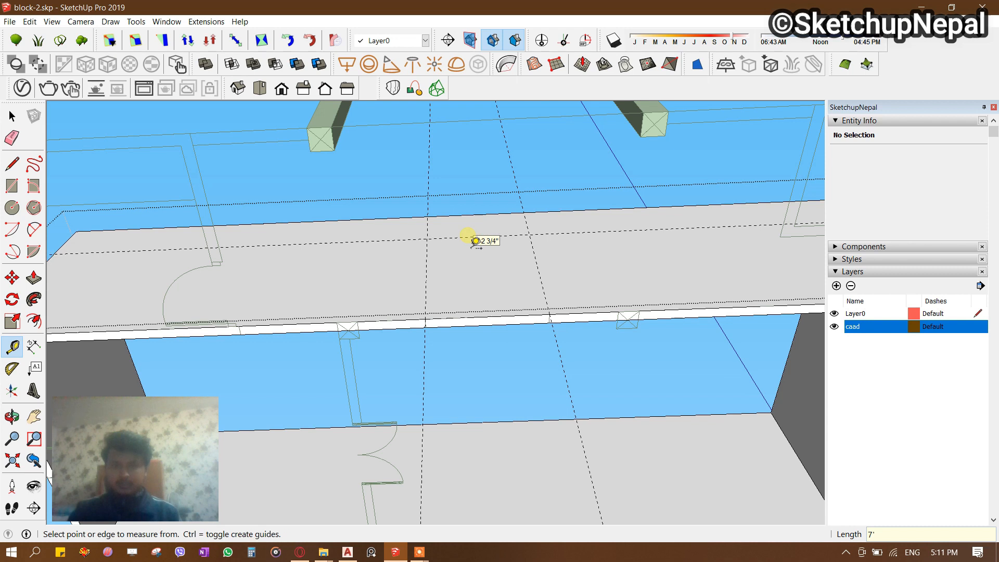
Draw a 5' by 7' rectangle between the guides on the wall face and push it 5" through to cut the opening.
key("space")
left_click(448, 262)
key("r")
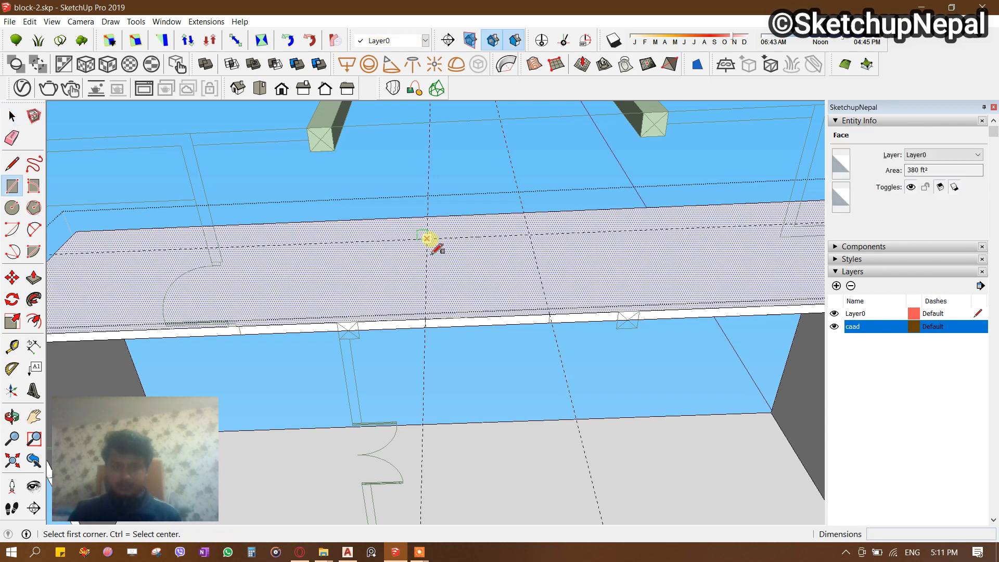
left_click(427, 239)
left_click(550, 314)
key("space")
key("p")
left_click(486, 323)
left_click(478, 331)
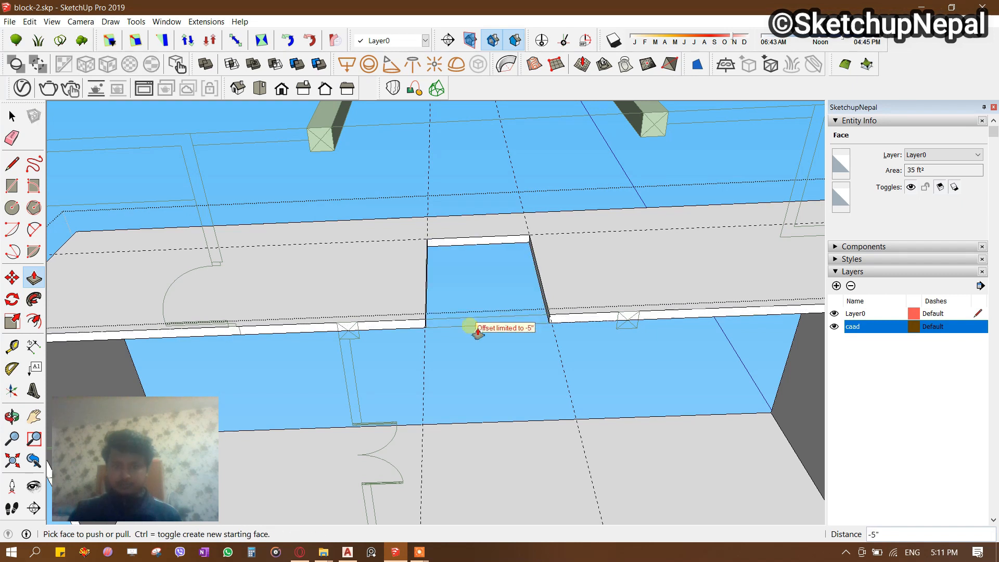
On the underside of the end wall with the double door, draw lines across the wall thickness at both door jambs.
scroll(483, 312, "down", 5)
key("space")
left_click(489, 310)
scroll(524, 308, "up", 3)
middle_click_drag(527, 309, 572, 220, "shift")
middle_click_drag(379, 217, 439, 268)
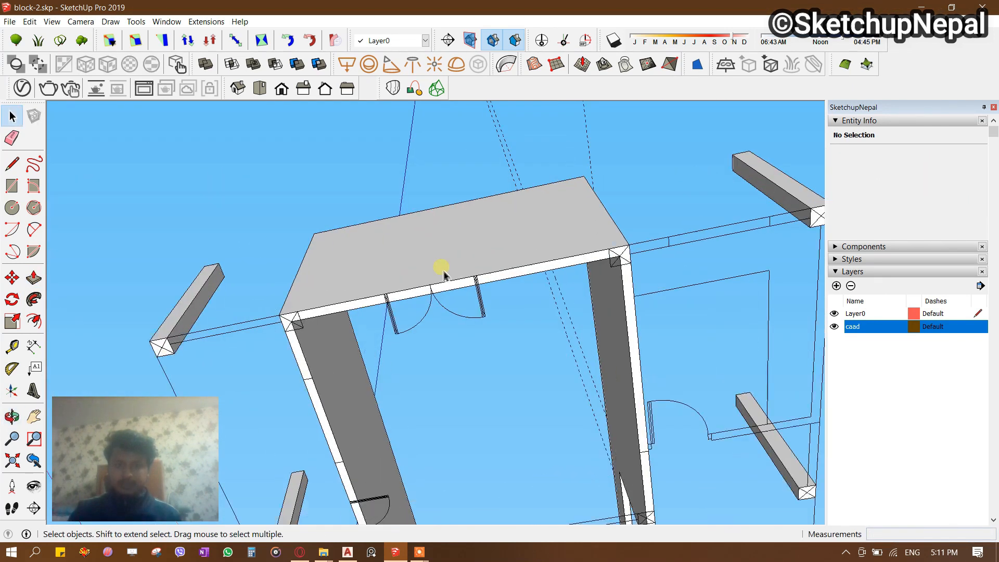
scroll(474, 283, "up", 3)
scroll(482, 289, "up", 3)
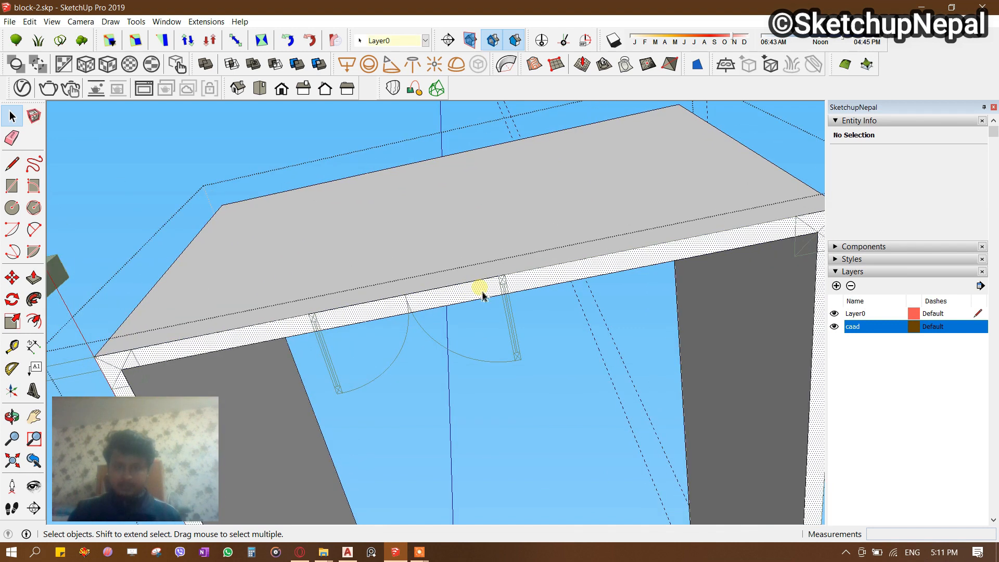
left_click(479, 290)
key("l")
scroll(521, 268, "up", 2)
left_click(521, 265)
left_click(533, 321)
middle_click_drag(533, 322, 281, 312)
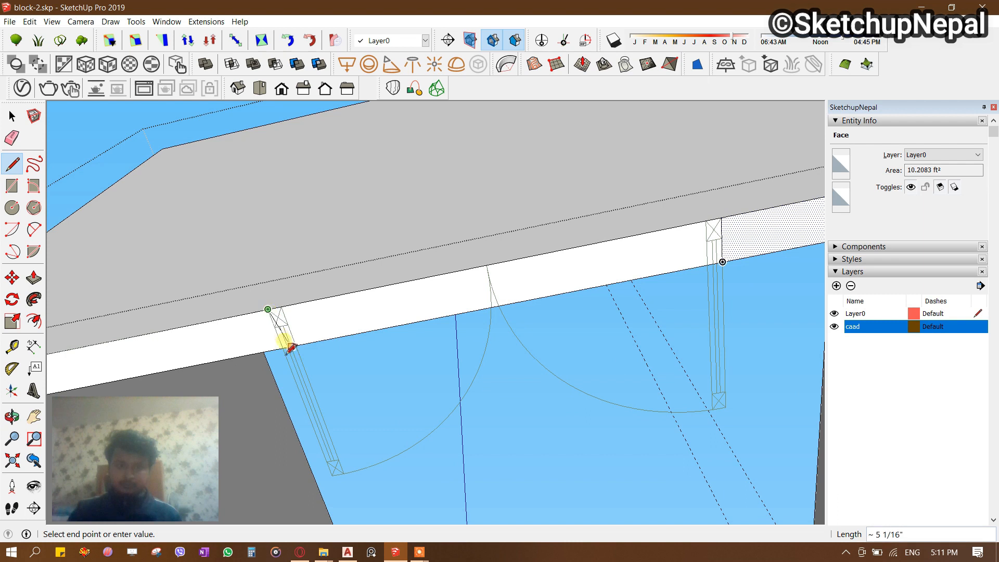
left_click(283, 348)
Push the strip between the jamb lines upward to cut the double-door opening in the end wall.
key("space")
left_click(345, 323)
scroll(345, 323, "down", 2)
key("p")
left_click(353, 320)
left_click(354, 242)
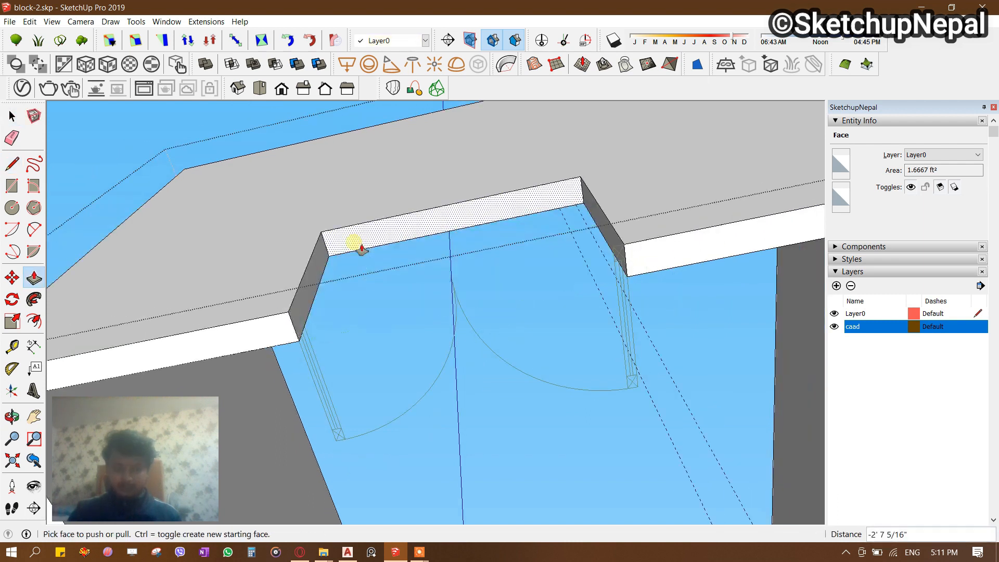
key("Return")
Draw lines across the underside of the long wall facing the front columns at both jambs of its double door.
middle_click_drag(352, 240, 662, 171)
scroll(342, 237, "up", 2)
key("space")
left_click(345, 229)
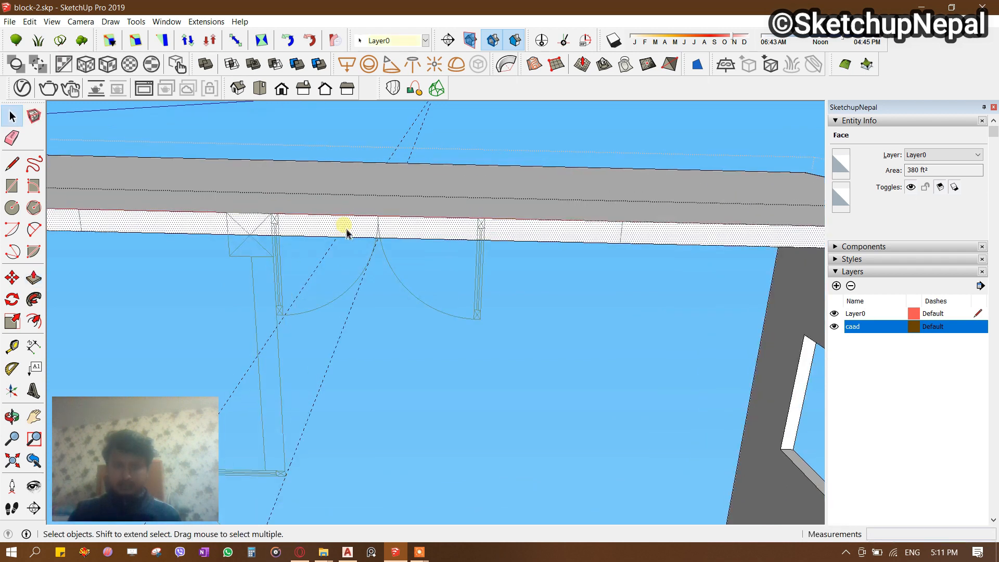
scroll(453, 232, "up", 1)
key("l")
scroll(457, 228, "up", 1)
left_click(498, 213)
scroll(498, 214, "up", 1)
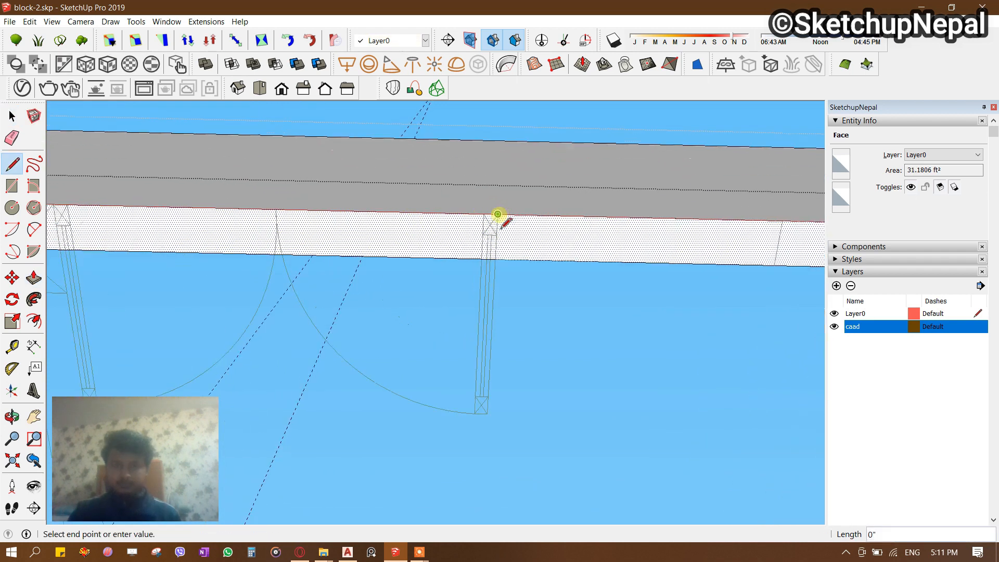
left_click(496, 259)
scroll(500, 263, "down", 2)
key("Escape")
scroll(369, 271, "down", 2)
middle_click_drag(258, 256, 475, 259, "shift")
scroll(390, 239, "up", 3)
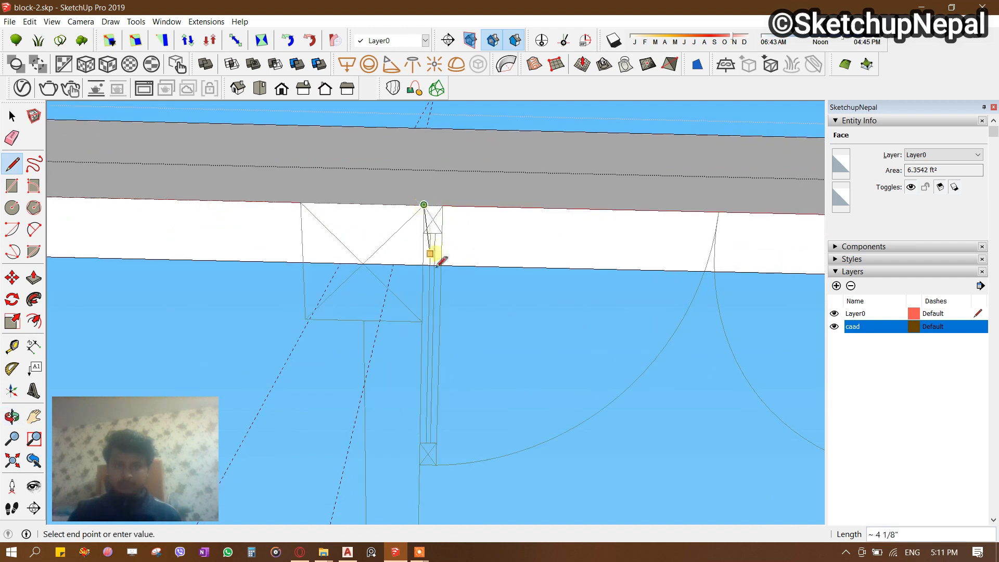
Push the strip between these jamb lines up 7' to cut the double-door opening in the long wall.
key("p")
scroll(492, 241, "down", 1)
left_click_drag(501, 240, 510, 206)
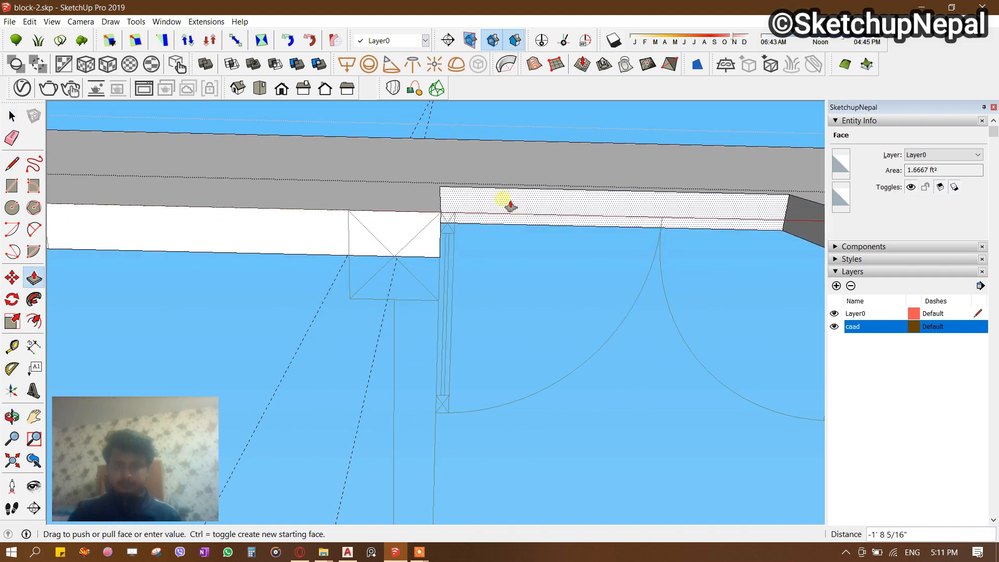
key("Return")
Add guides at both window marks beside the double door, plus lintel-level and 2'-6" sill-level guides along the long wall.
middle_click_drag(502, 203, 470, 297)
scroll(504, 208, "down", 5)
middle_click_drag(511, 333, 502, 312)
scroll(536, 300, "up", 5)
middle_click_drag(586, 301, 586, 224)
scroll(432, 283, "up", 3)
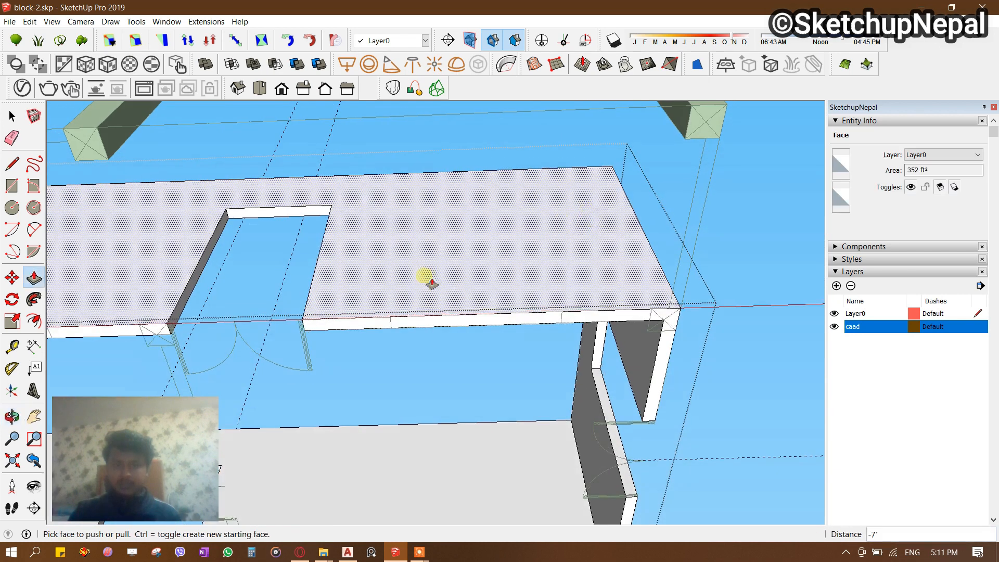
key("t")
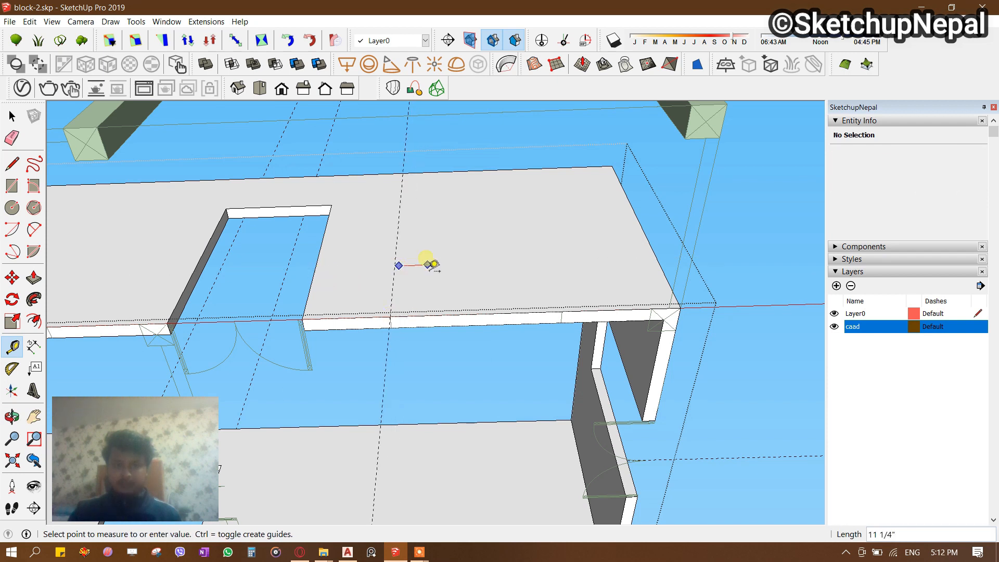
left_click(403, 256)
left_click(562, 311)
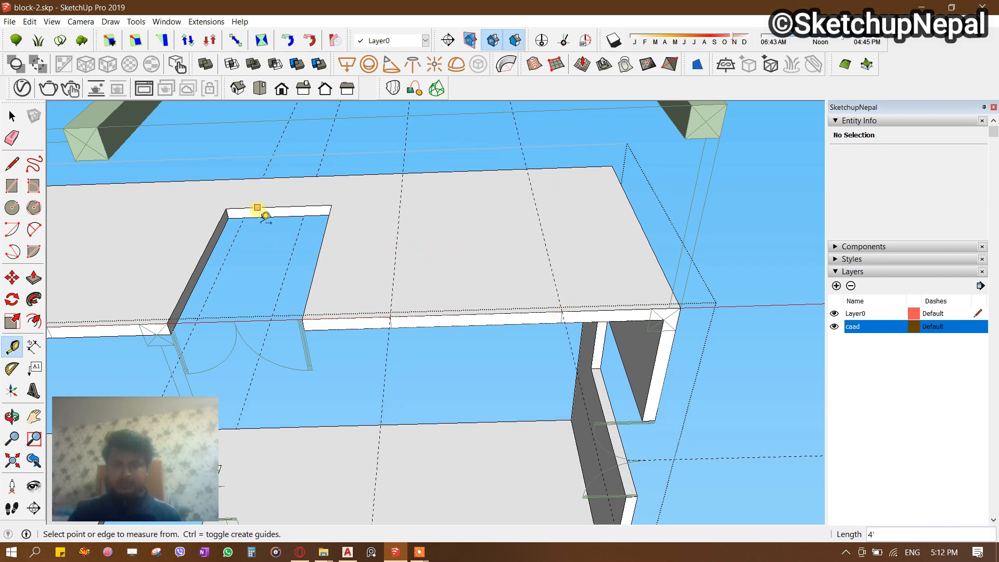
left_click(288, 213)
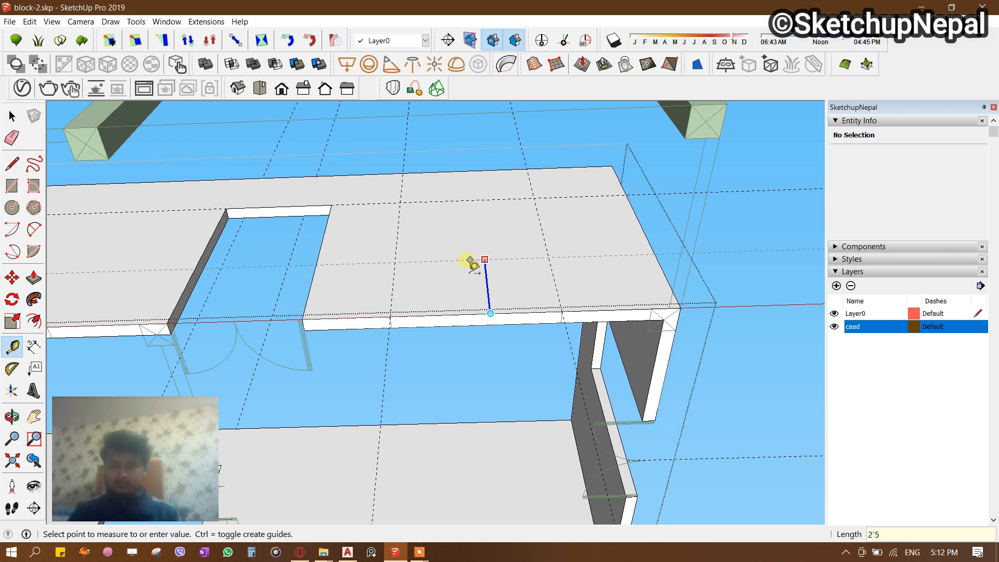
Draw the window rectangle between the guides beside the double door and push it 5" through the wall.
key("r")
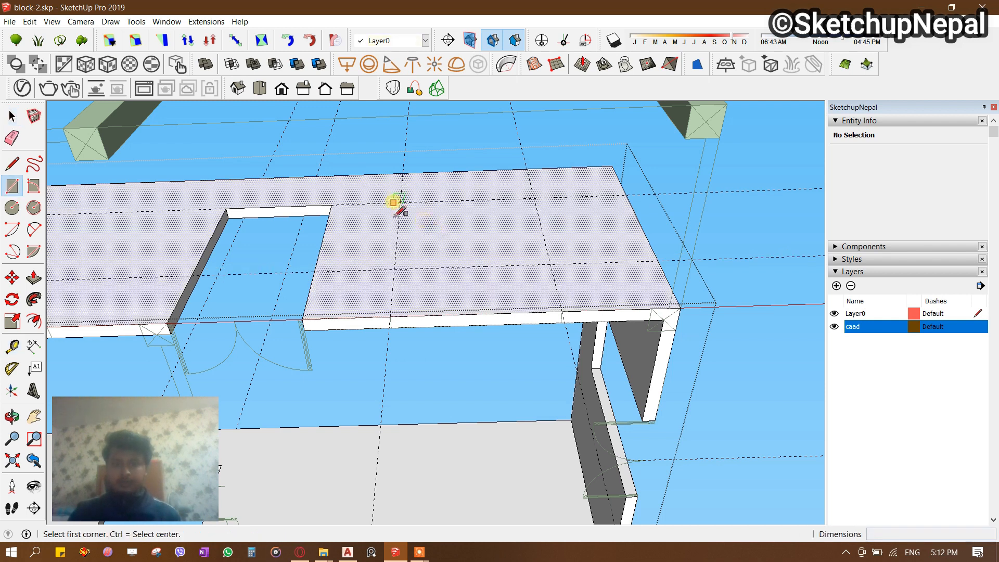
left_click(400, 202)
left_click(564, 260)
key("p")
left_click(507, 227)
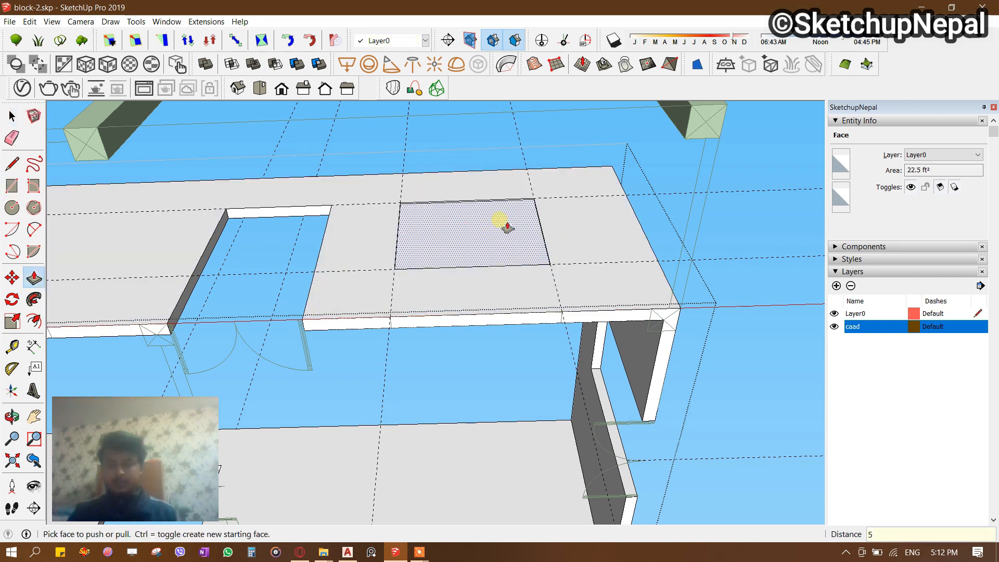
key("Return")
Add vertical guides at both window marks near the opposite end of the same long wall.
middle_click_drag(517, 222, 584, 248)
scroll(583, 249, "up", 2)
middle_click_drag(432, 232, 396, 205)
scroll(396, 205, "up", 1)
scroll(395, 204, "down", 2)
key("space")
scroll(376, 207, "up", 3)
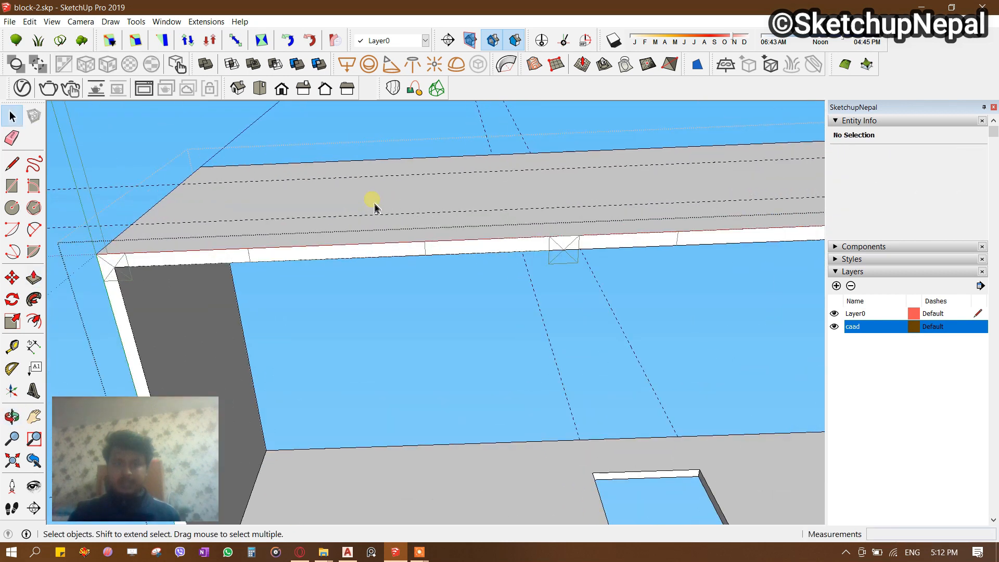
key("t")
left_click(157, 201)
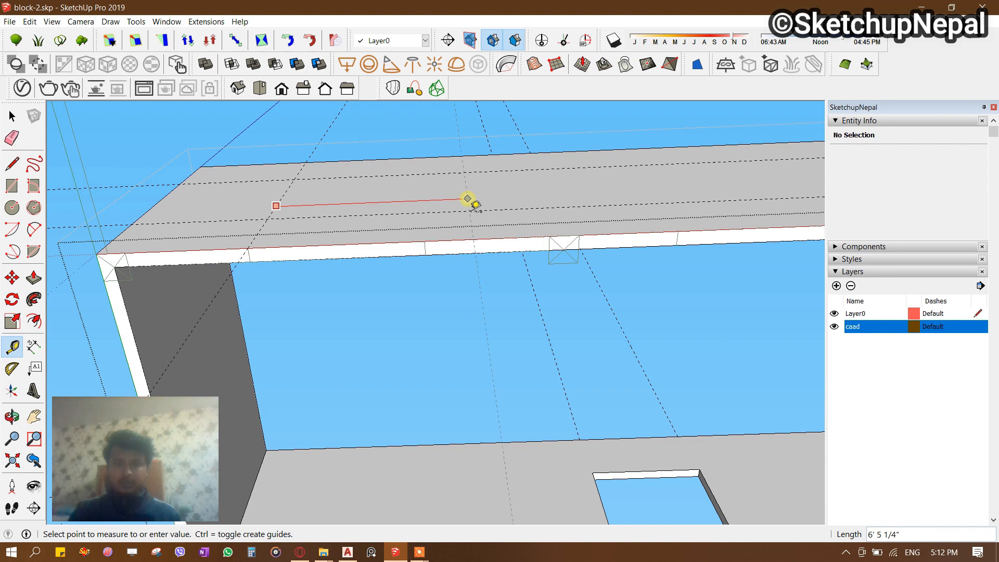
Draw the window rectangle between the sill, lintel and side guides near the wall's end and push it 5" through.
key("space")
left_click(336, 207)
key("r")
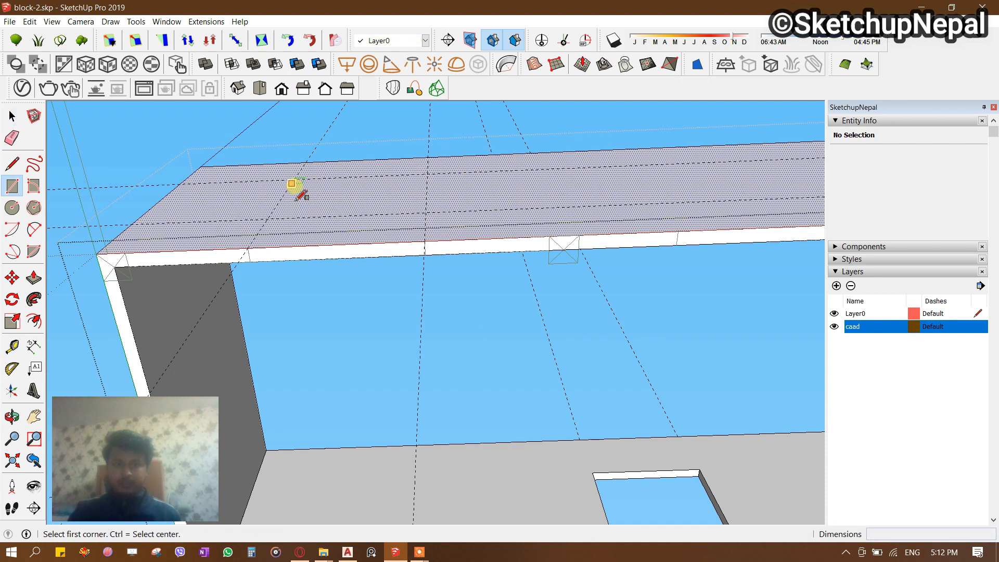
left_click(294, 179)
left_click(425, 213)
key("space")
key("p")
left_click(375, 205)
left_click(376, 204)
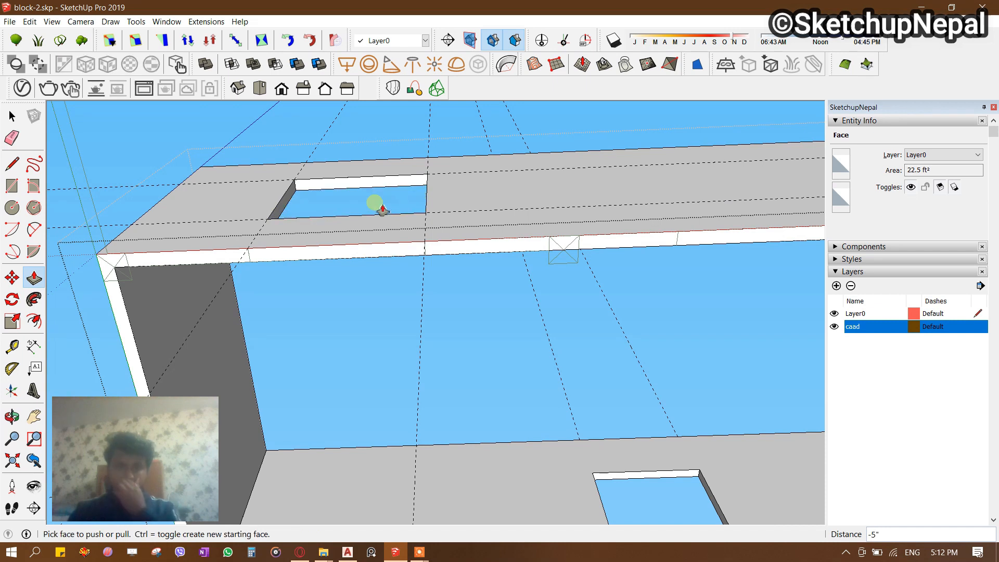
Add two guides 5' apart at the window marks between the end window and the double-door opening.
key("space")
scroll(383, 198, "down", 5)
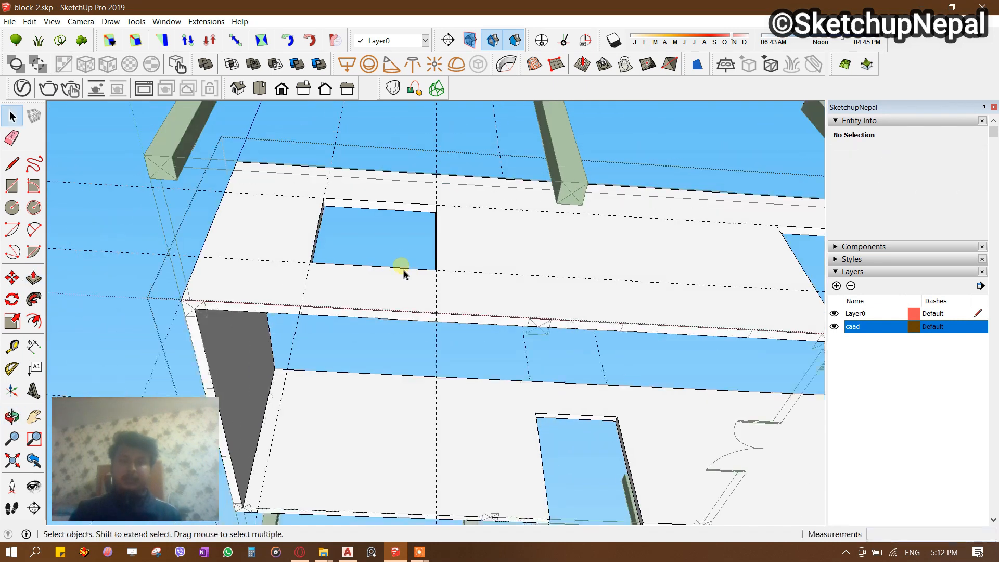
middle_click_drag(397, 256, 445, 254)
scroll(466, 248, "down", 4)
scroll(424, 257, "up", 2)
double_click(445, 252)
scroll(319, 254, "up", 1)
key("t")
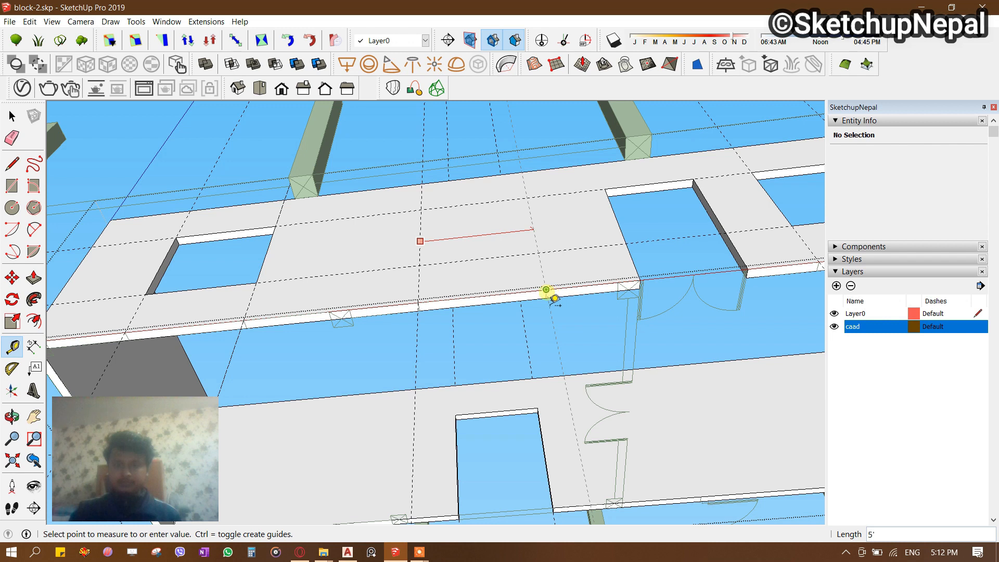
scroll(453, 239, "up", 1)
Draw the middle window's rectangle between the guides and push it through the long wall.
key("space")
left_click(442, 234)
key("r")
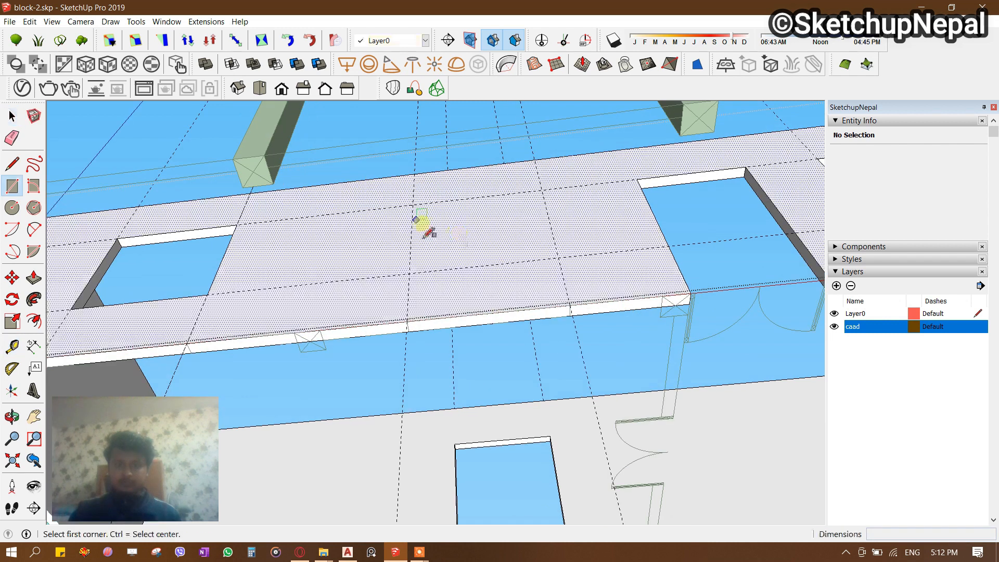
left_click(412, 205)
left_click(559, 256)
key("space")
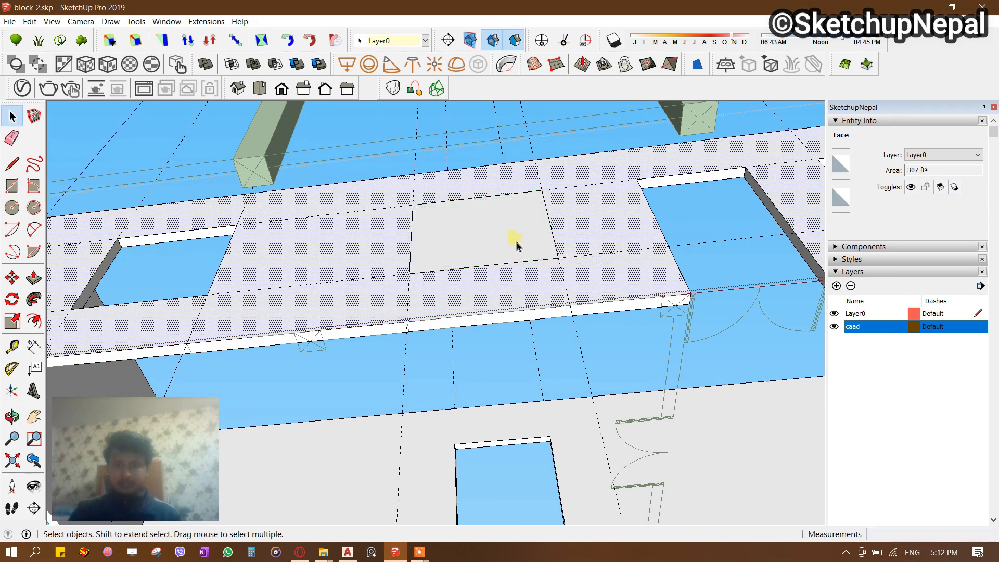
scroll(517, 239, "up", 1)
left_click(517, 235)
scroll(518, 233, "up", 2)
key("p")
left_click(532, 200)
left_click(493, 224)
Add vertical guides at both window marks of the short end wall plus horizontal guides for sill 2'-6" and lintel 7'-0".
key("space")
scroll(508, 225, "down", 5)
middle_click_drag(512, 225, 728, 224)
middle_click_drag(395, 297, 474, 291)
scroll(499, 173, "up", 3)
left_click(361, 230)
double_click(314, 236)
scroll(314, 236, "up", 2)
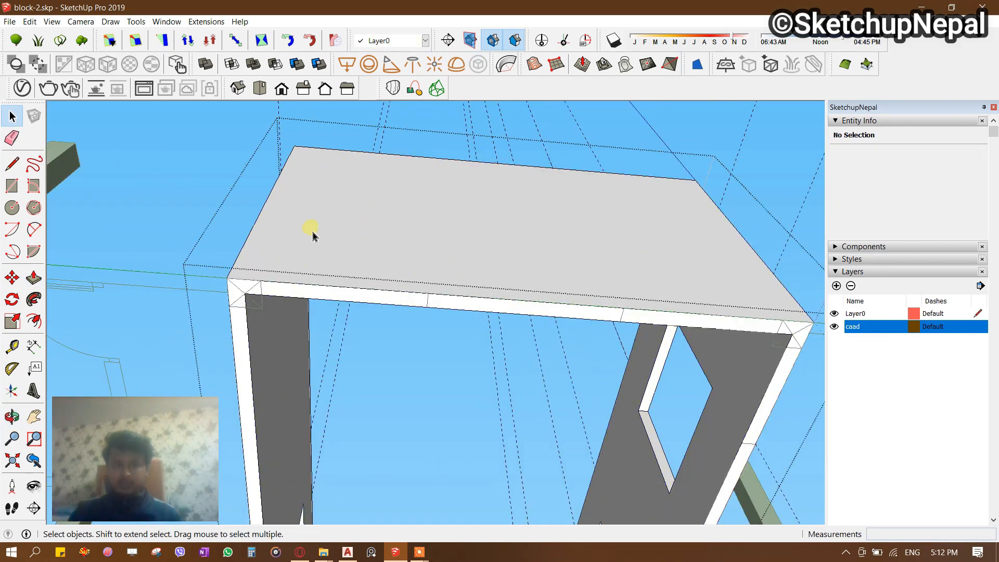
key("t")
left_click(249, 233)
left_click(429, 293)
middle_click_drag(627, 312, 482, 289)
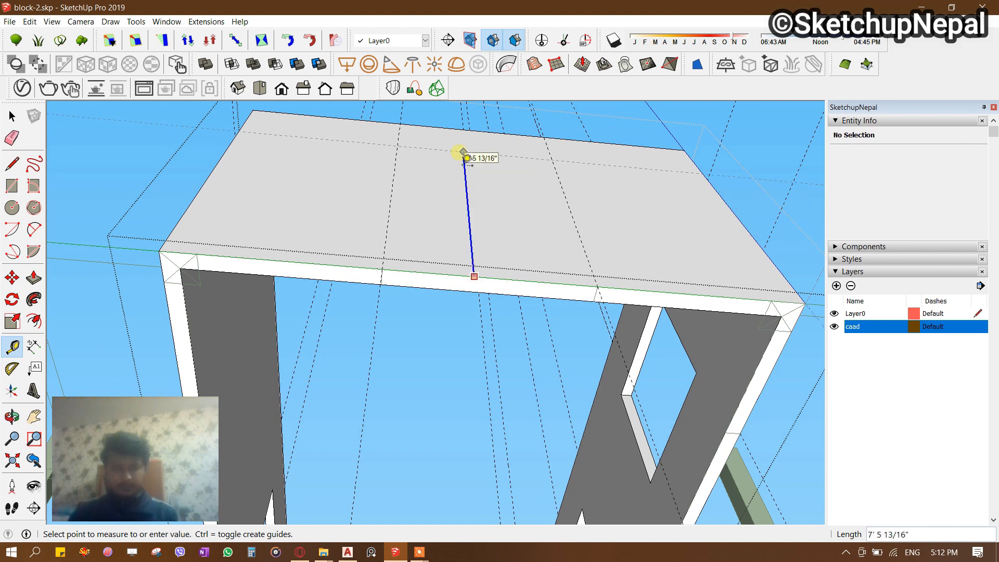
key("Return")
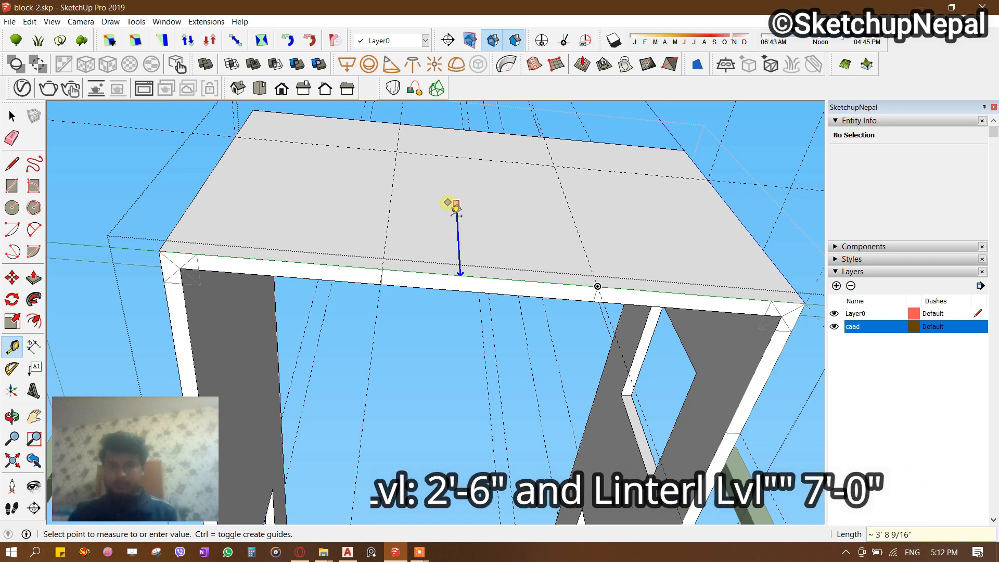
key("Escape")
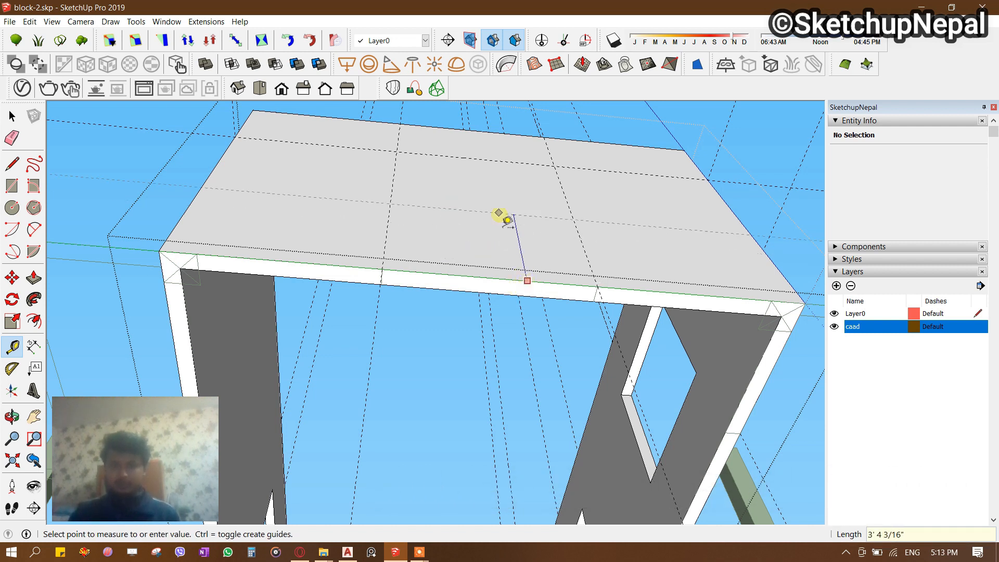
Draw the end wall's window rectangle between the four guides and push it through the wall.
key("space")
left_click(436, 192)
key("r")
left_click(396, 151)
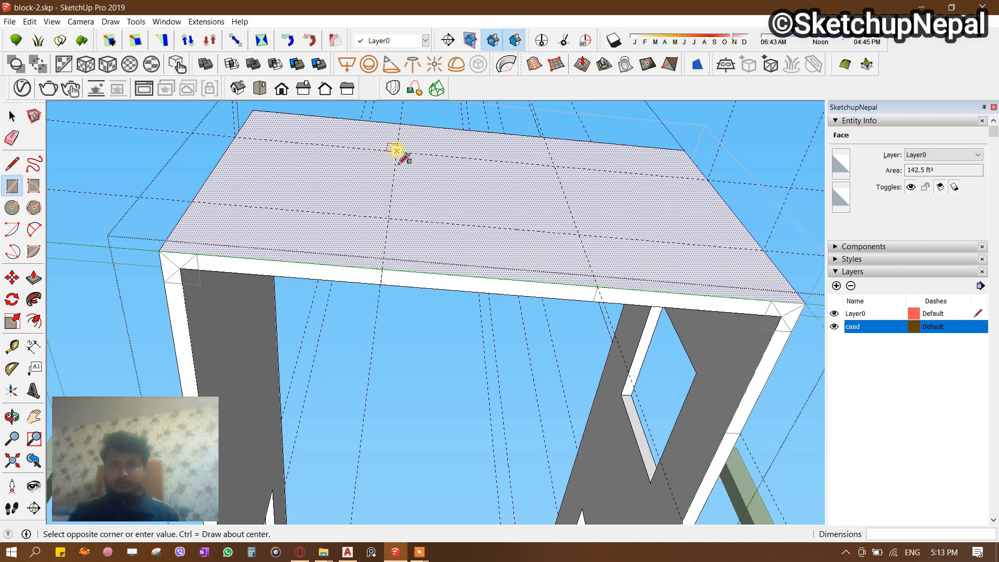
left_click(578, 234)
key("space")
left_click(487, 187)
key("p")
double_click(495, 180)
middle_click_drag(495, 182, 546, 227)
key("space")
left_click(454, 404)
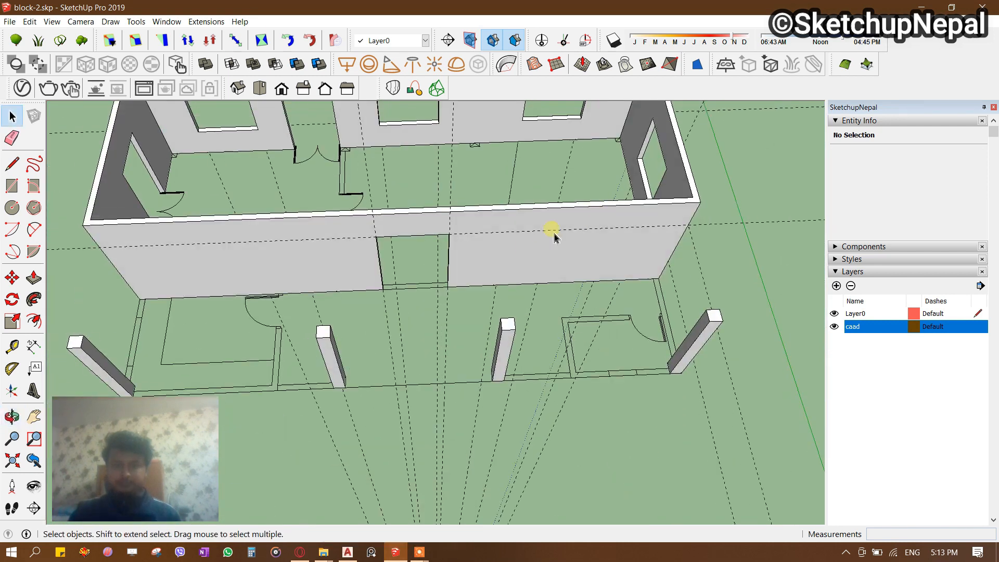
Review the floor plan in AutoCAD, close AutoCAD saving the changes to Base Plan.dwg, and return to SketchUp.
left_click(347, 551)
scroll(577, 367, "up", 5)
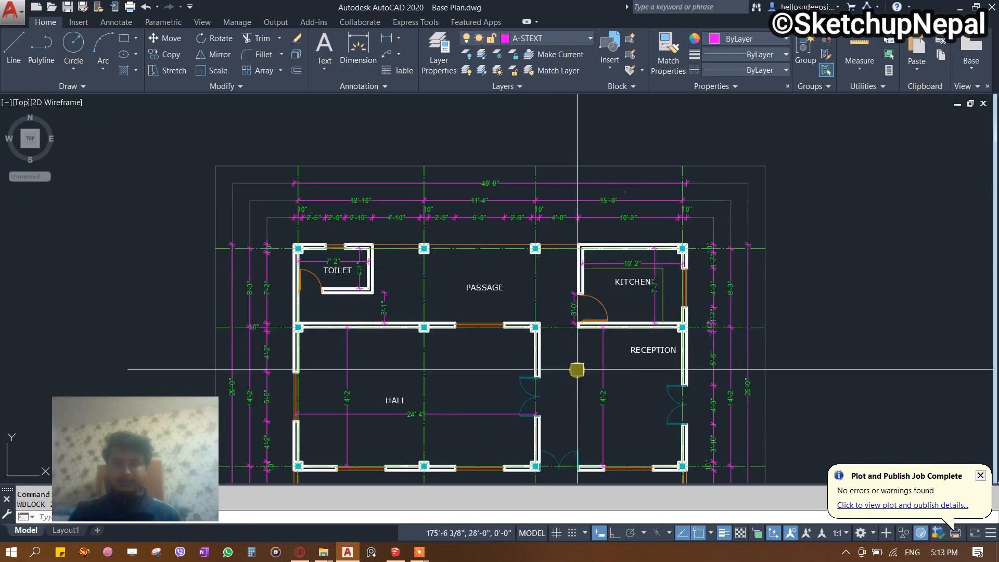
scroll(572, 343, "up", 2)
scroll(562, 306, "down", 2)
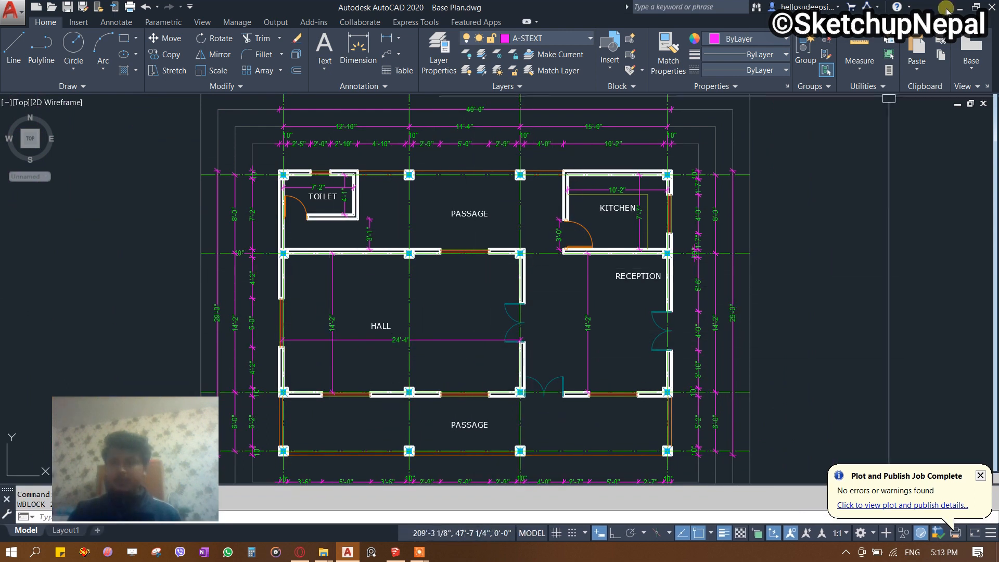
left_click(991, 9)
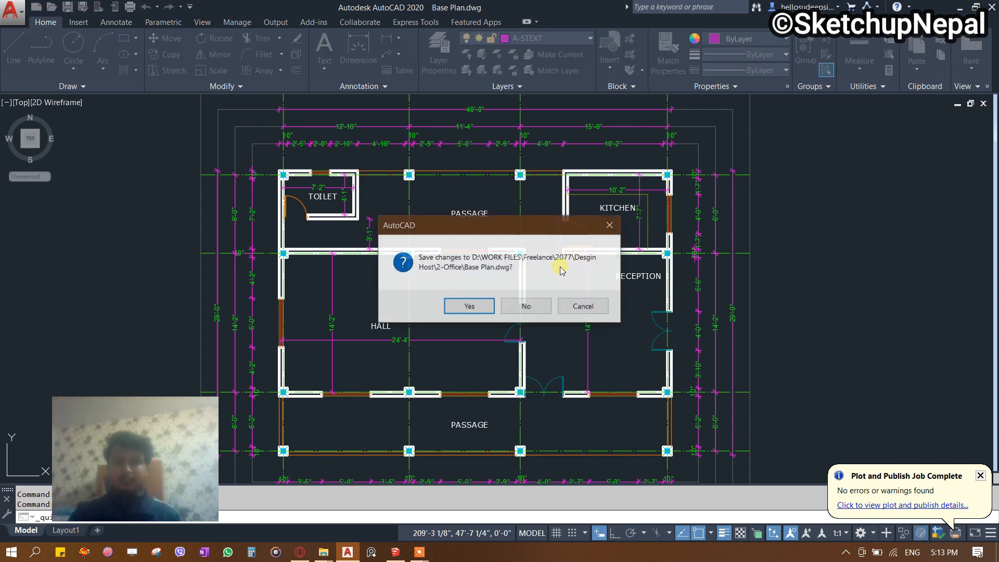
left_click(468, 306)
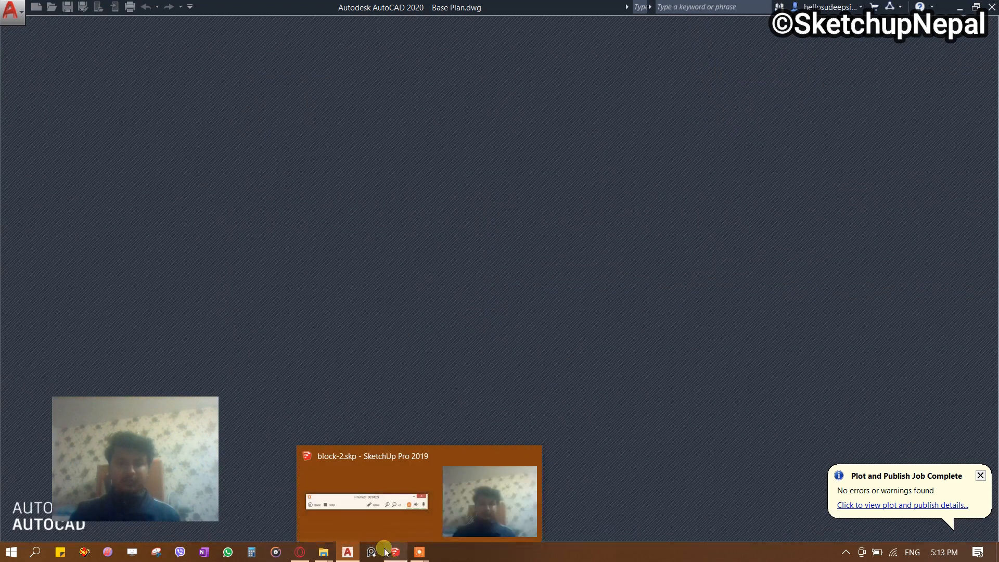
left_click(393, 556)
Draw a 40' by 10" rectangle across the tops of the four columns along the kitchen and toilet side.
mouse_move(466, 349)
middle_mouse_down()
mouse_move(439, 225)
mouse_move(557, 118)
mouse_move(564, 207)
mouse_move(501, 134)
mouse_move(742, 210)
mouse_move(455, 267)
mouse_move(490, 190)
mouse_move(488, 404)
mouse_move(640, 452)
middle_mouse_up()
scroll(489, 308, "up", 3)
middle_click_drag(489, 308, 539, 374)
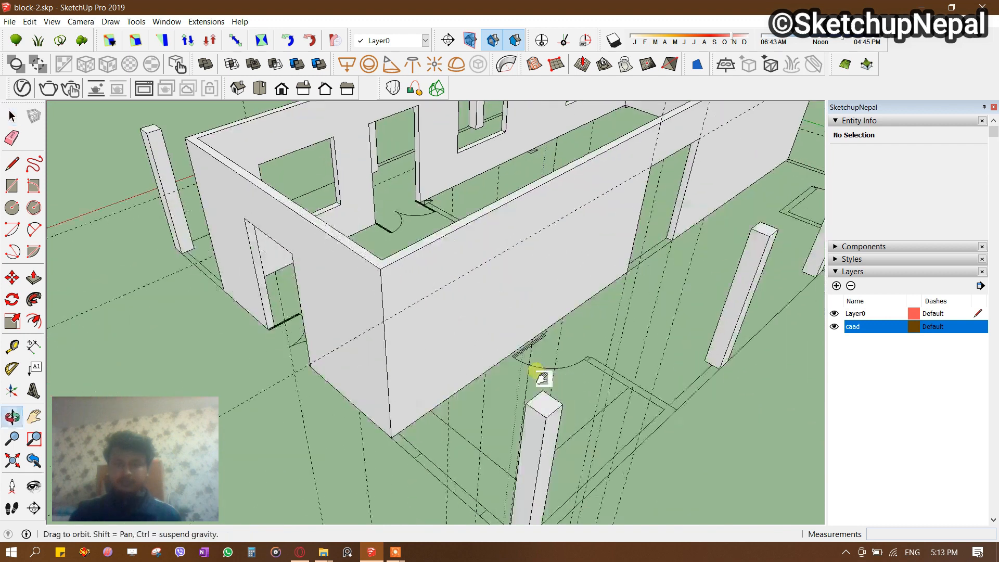
scroll(483, 307, "up", 4)
key("r")
left_click(454, 302)
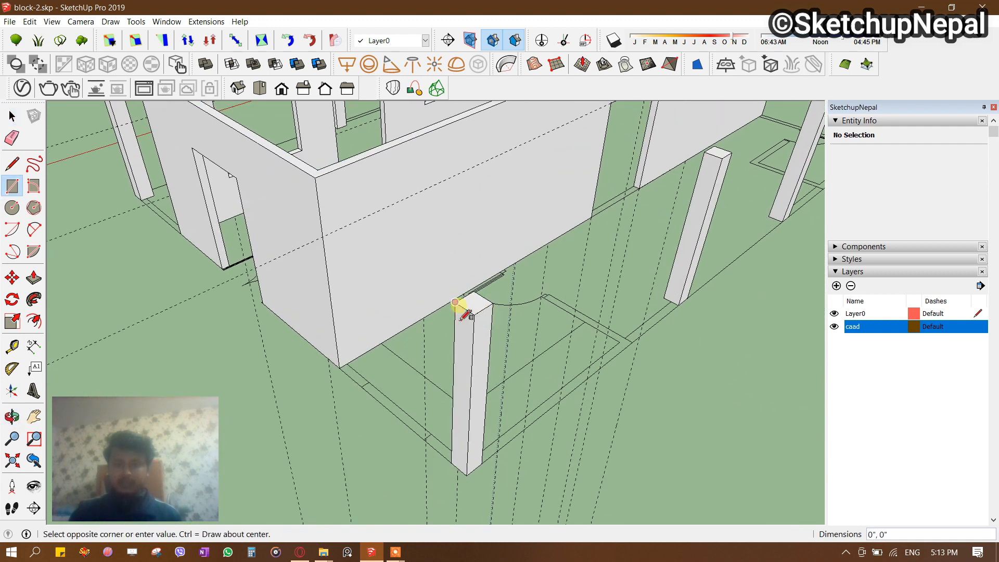
scroll(454, 307, "down", 5)
left_click(644, 195)
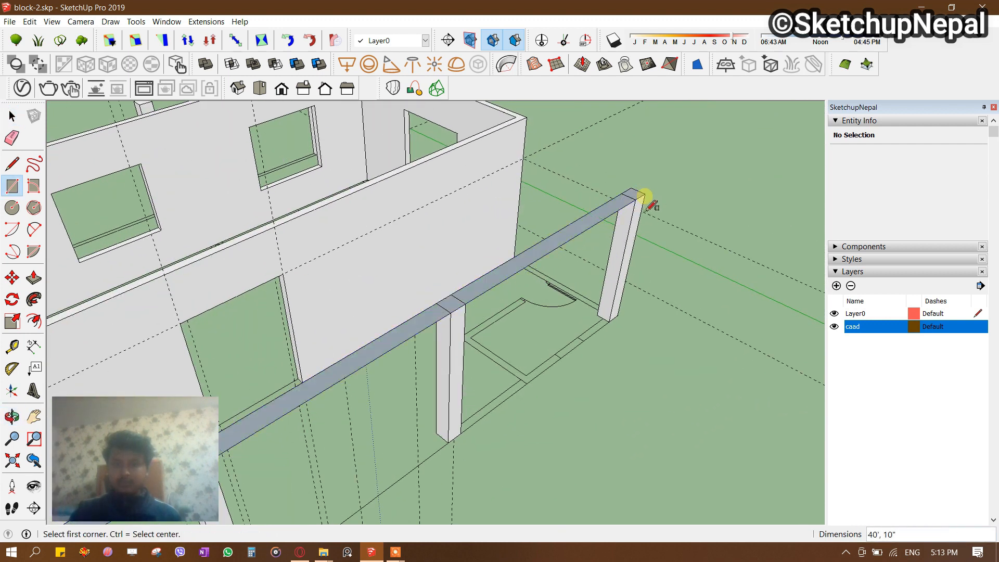
middle_click_drag(647, 197, 584, 236)
key("space")
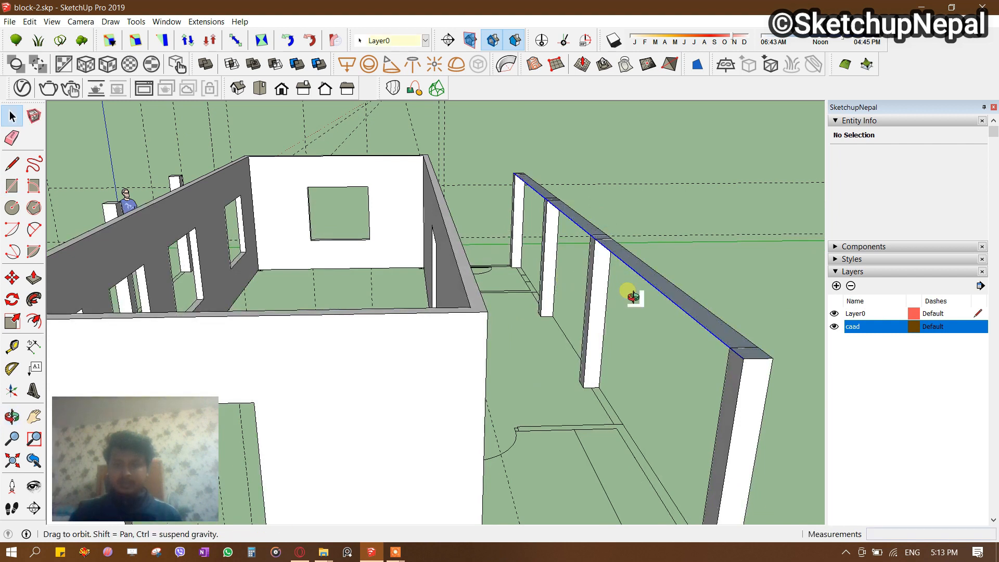
Move the rectangle's inner long edge 7'2" to the building wall to extend the face into a canopy.
left_click(639, 281)
middle_click_drag(639, 281, 609, 304)
key("m")
left_click(719, 402)
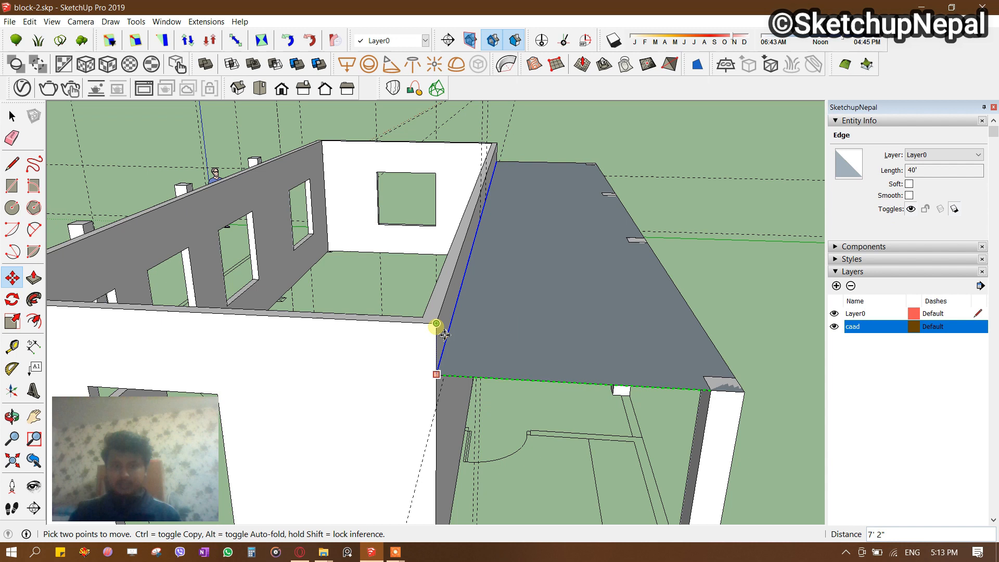
left_click(426, 318)
middle_click_drag(427, 319, 469, 279)
key("space")
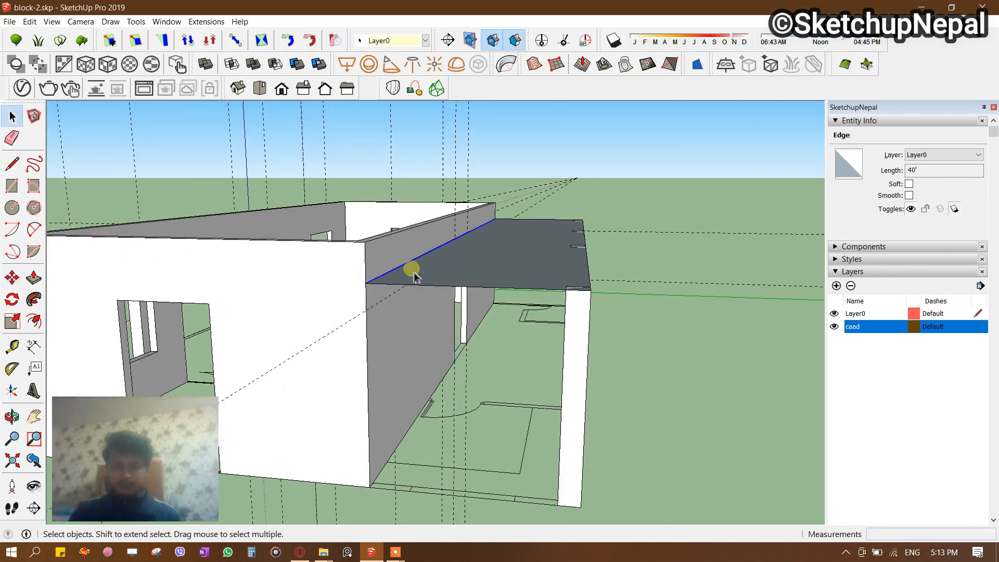
Rotate the canopy's wall-side edge upward about 8.9° around the corner column's top to slope the face.
key("q")
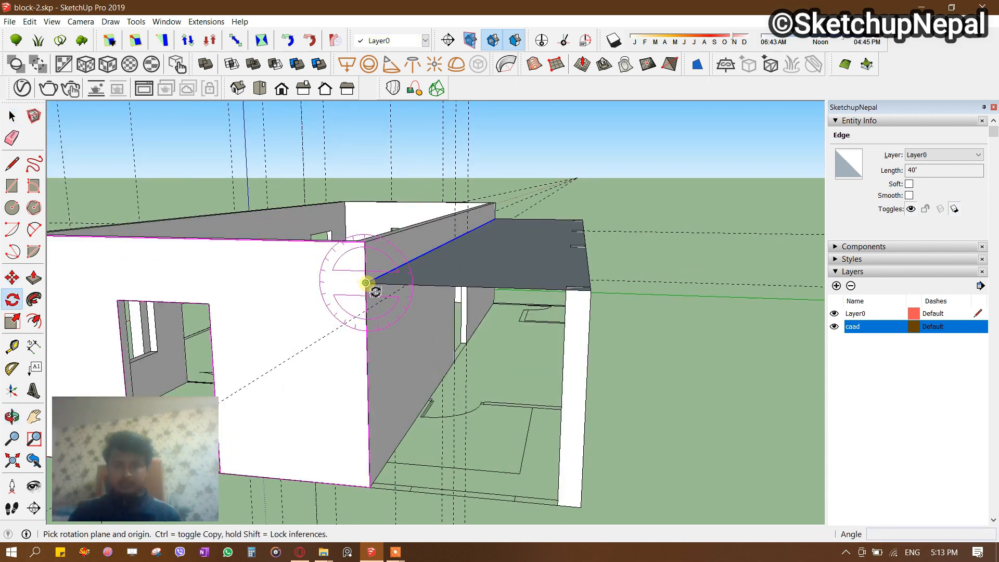
left_click_drag(577, 289, 528, 287)
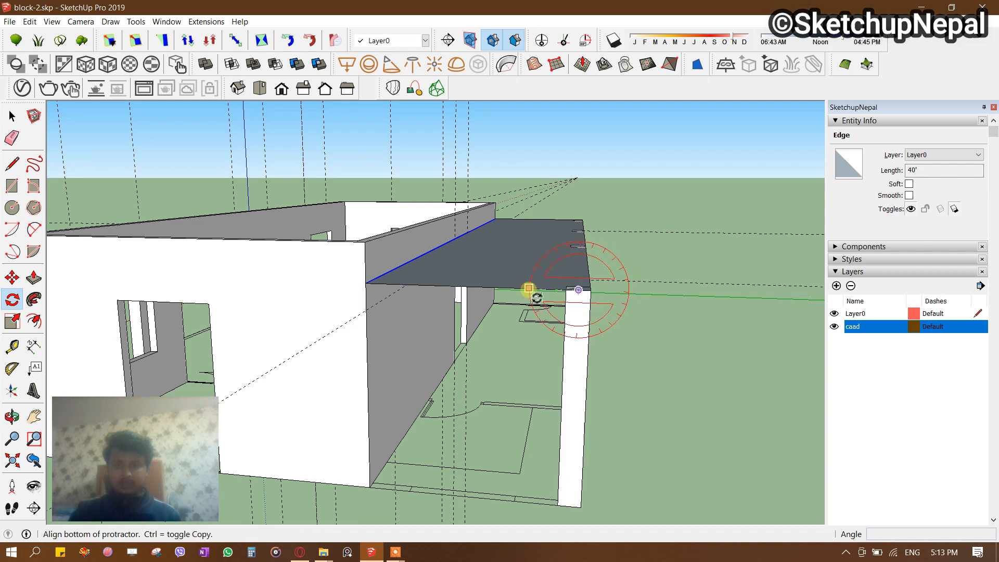
left_click(365, 283)
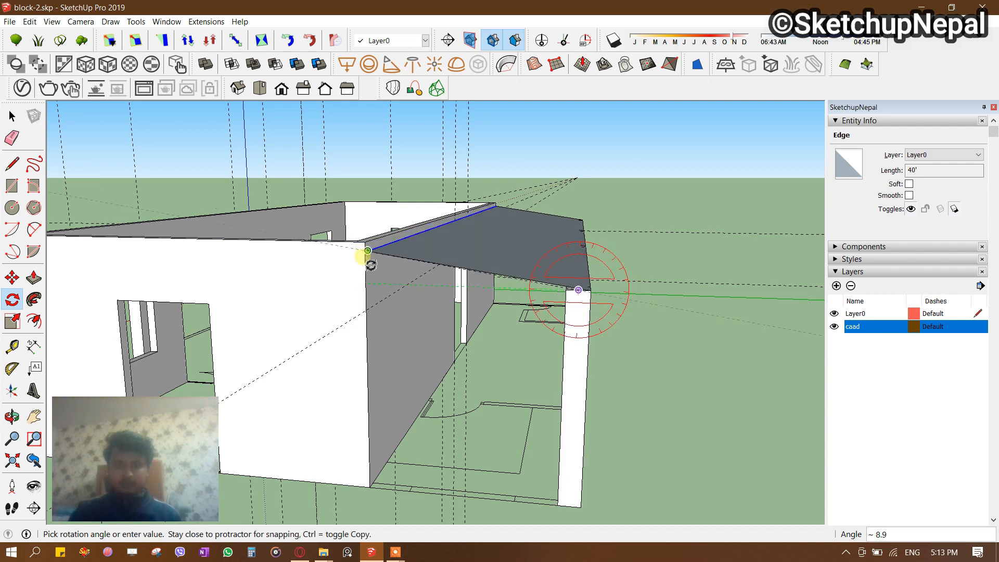
left_click(367, 251)
middle_click_drag(529, 292, 457, 289)
key("space")
scroll(439, 281, "up", 3)
key("p")
left_click_drag(439, 281, 434, 256)
scroll(434, 256, "down", 5)
middle_click_drag(350, 283, 463, 301)
key("space")
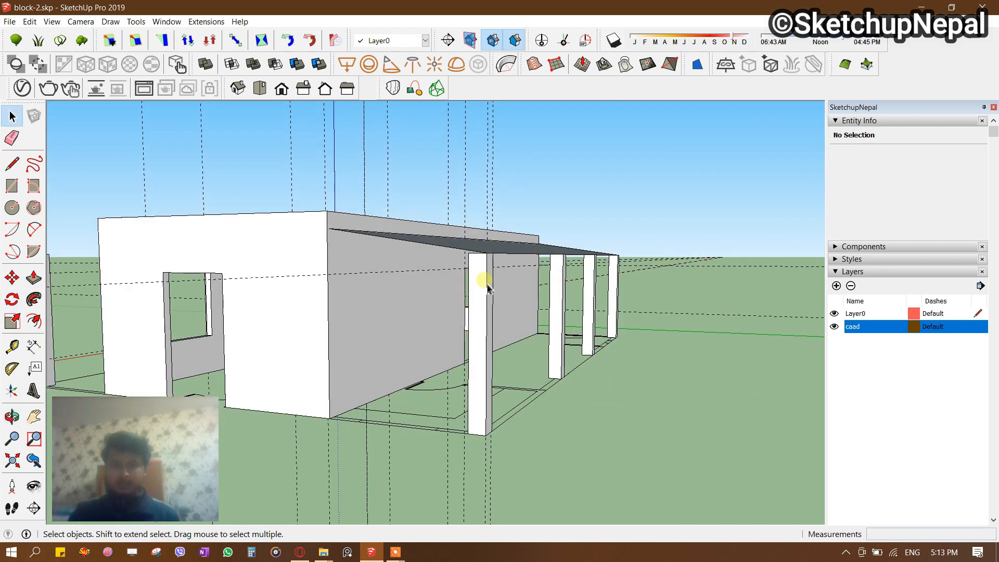
Delete the three other columns under the sloped canopy, keeping only the corner column.
scroll(487, 288, "up", 5)
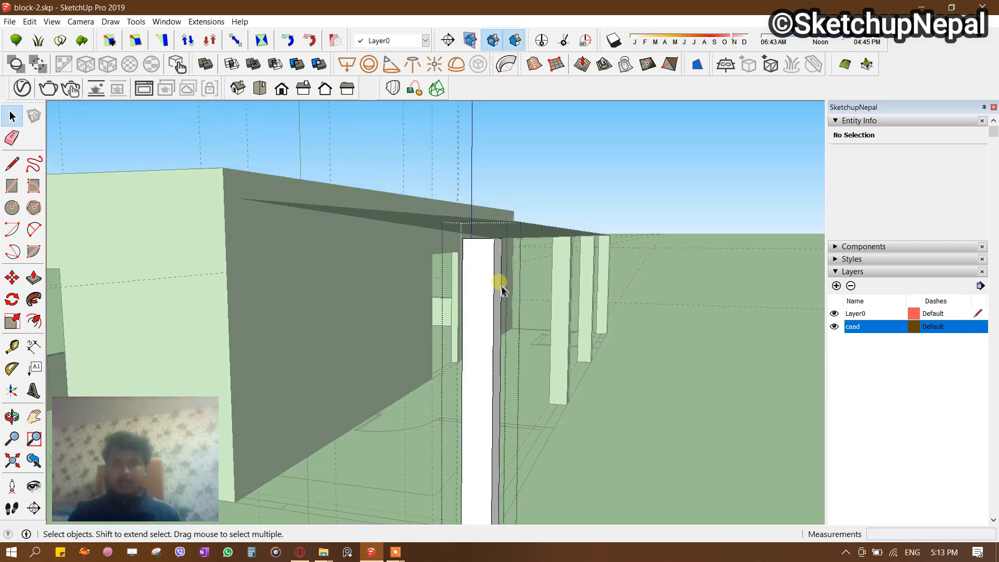
scroll(502, 286, "down", 6)
scroll(531, 299, "up", 2)
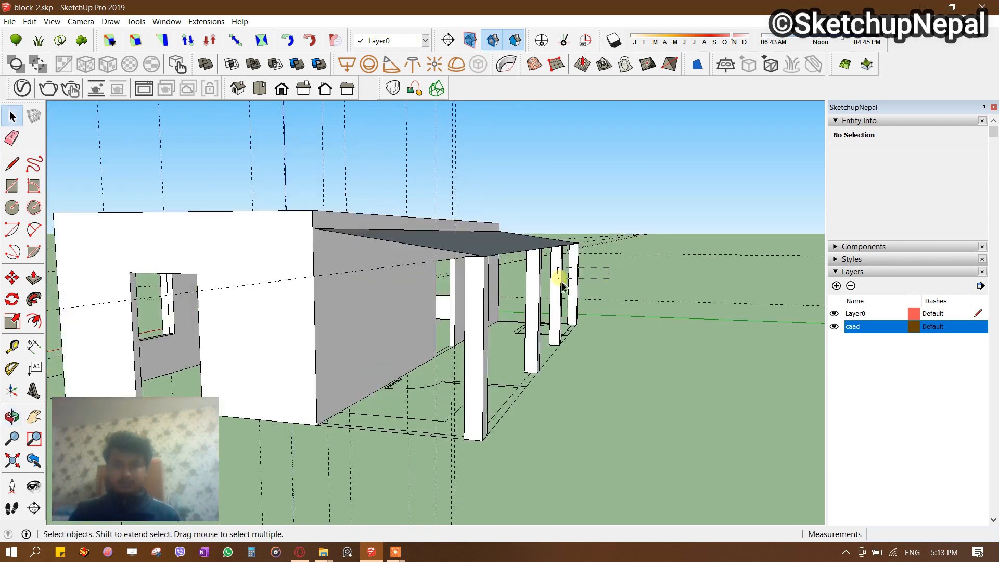
middle_click_drag(531, 289, 311, 279)
left_click(313, 278)
key("Delete")
middle_click_drag(575, 350, 618, 338)
Push the corner column's top face down to shorten the column below the canopy.
key("p")
scroll(646, 279, "up", 5)
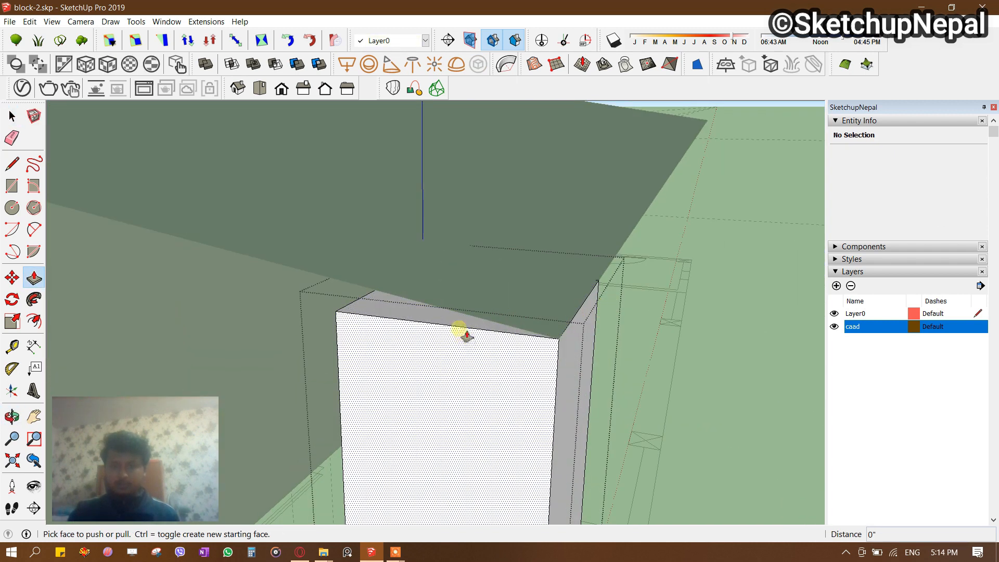
left_click(462, 334)
left_click(420, 364)
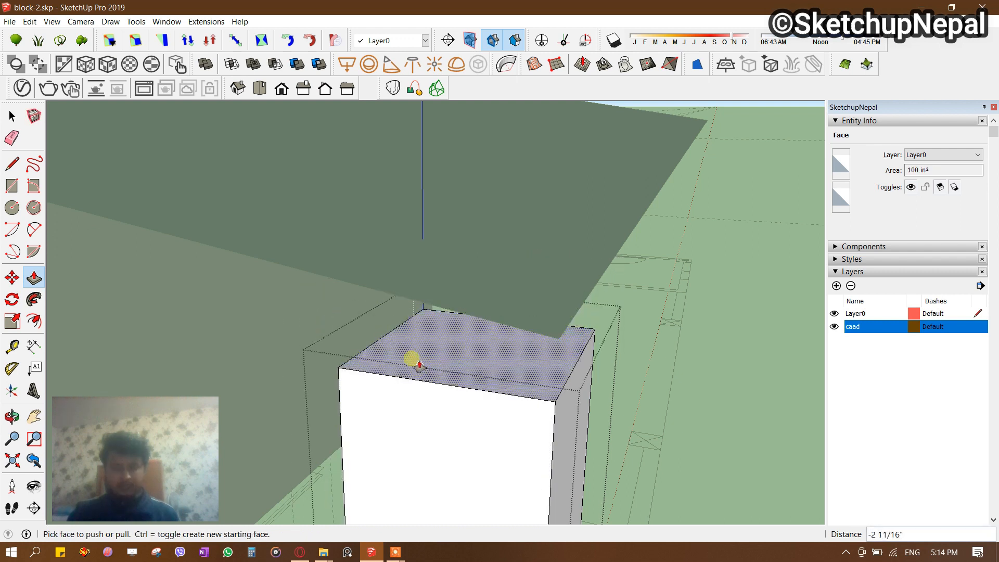
key("Return")
scroll(537, 294, "down", 6)
key("space")
Convert the corner column into a component with the definition name post-outside.
left_click(524, 324)
double_click(497, 363)
key("Escape")
right_click(492, 363)
left_click(557, 163)
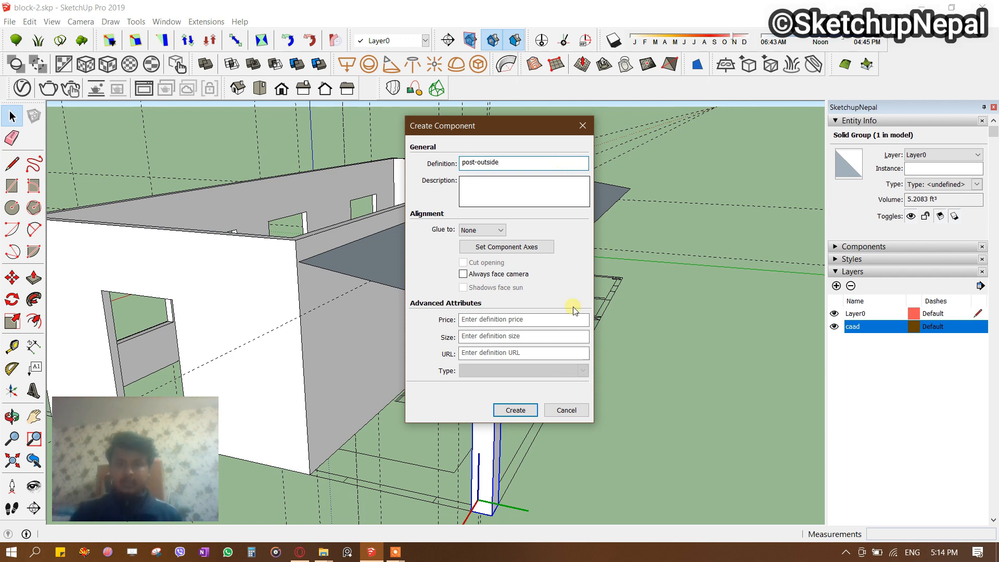
left_click(515, 410)
Delete all guides in the model.
middle_click_drag(494, 357, 450, 233)
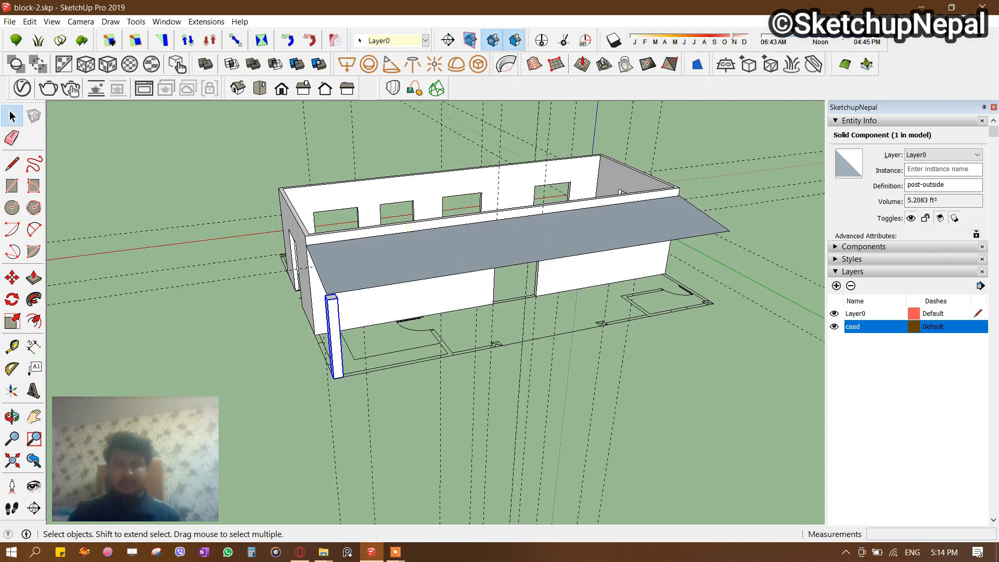
left_click(29, 22)
left_click(73, 127)
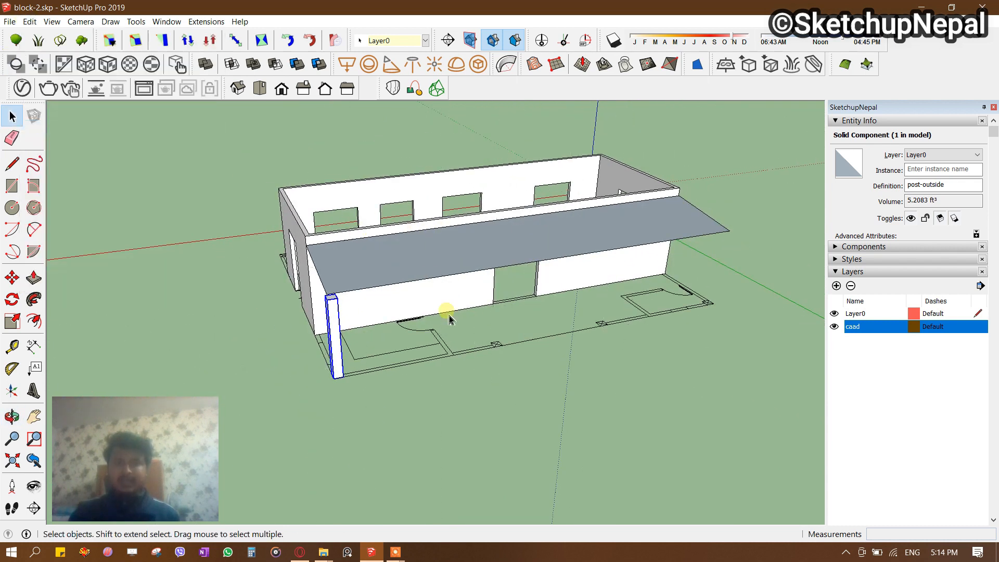
Copy the corner post 15' along the row, then 11'4" further, then onto the last corner's column mark.
scroll(392, 339, "up", 5)
key("m")
left_click(317, 420)
key("ctrl")
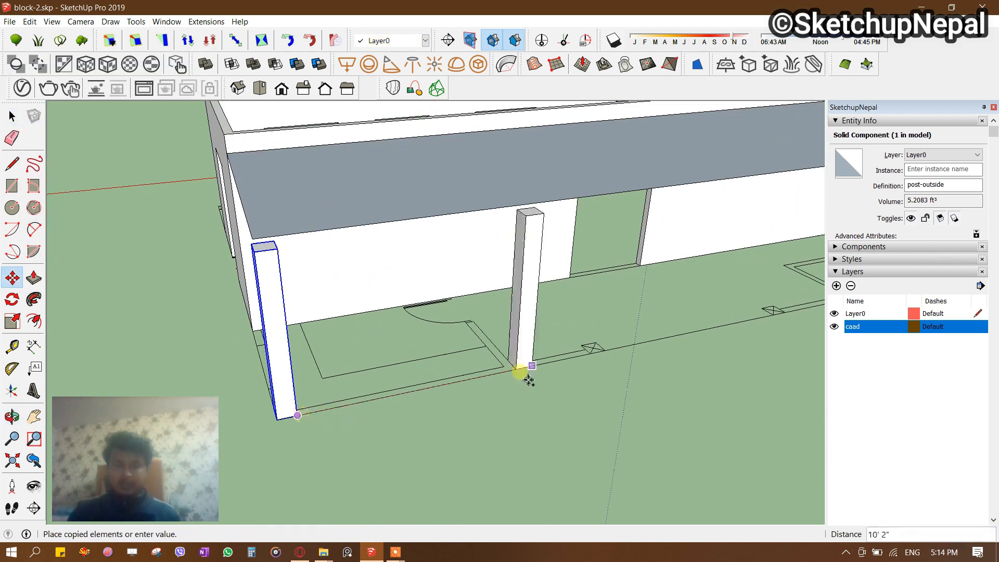
scroll(608, 350, "up", 5)
left_click(656, 347)
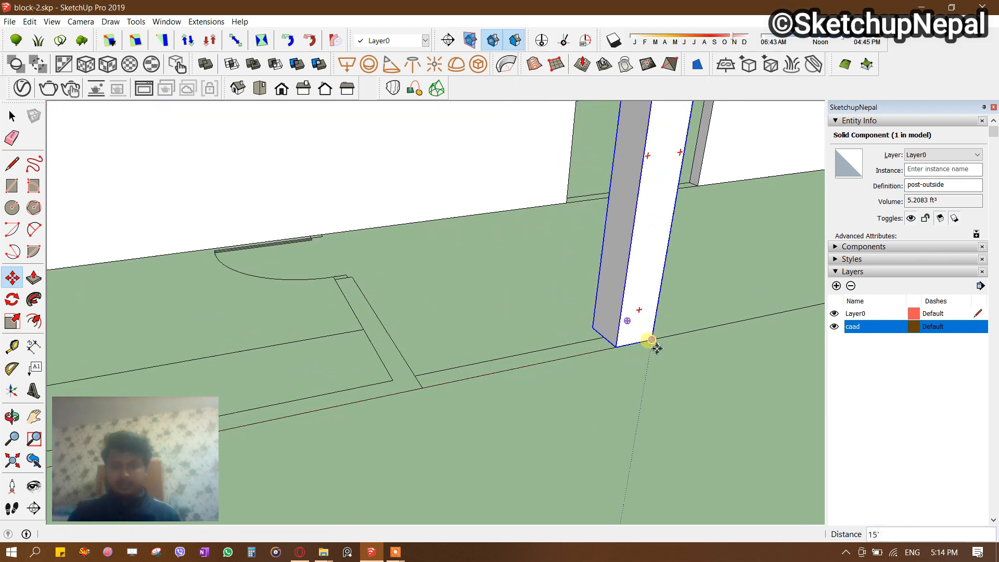
middle_click_drag(664, 348, 561, 318)
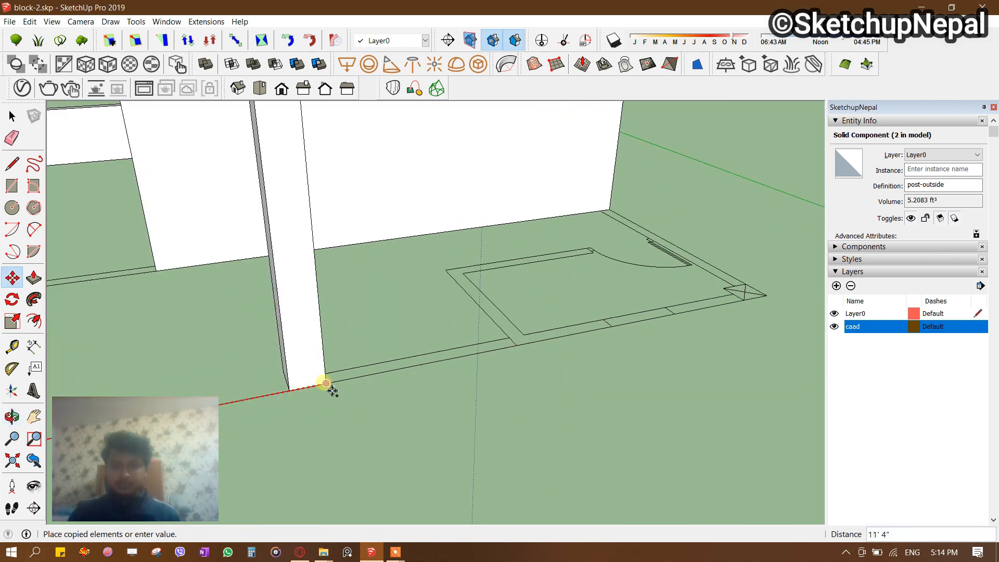
left_click(335, 389)
middle_click_drag(457, 363, 619, 323)
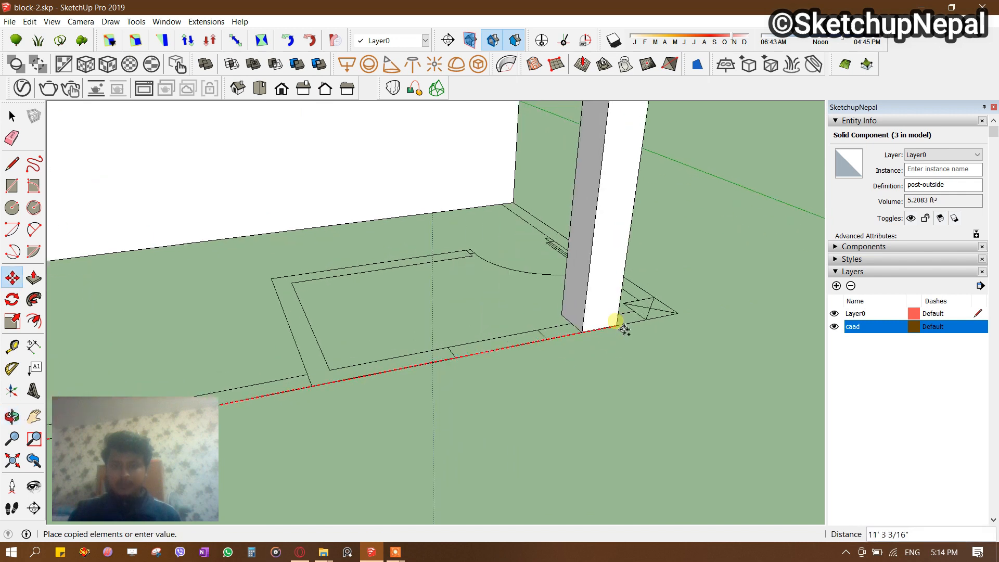
left_click(686, 311)
Select the sloped canopy face with its edges and make it a group.
scroll(695, 291, "down", 6)
middle_click_drag(350, 345, 548, 263)
key("space")
left_click(556, 220)
scroll(593, 244, "up", 3)
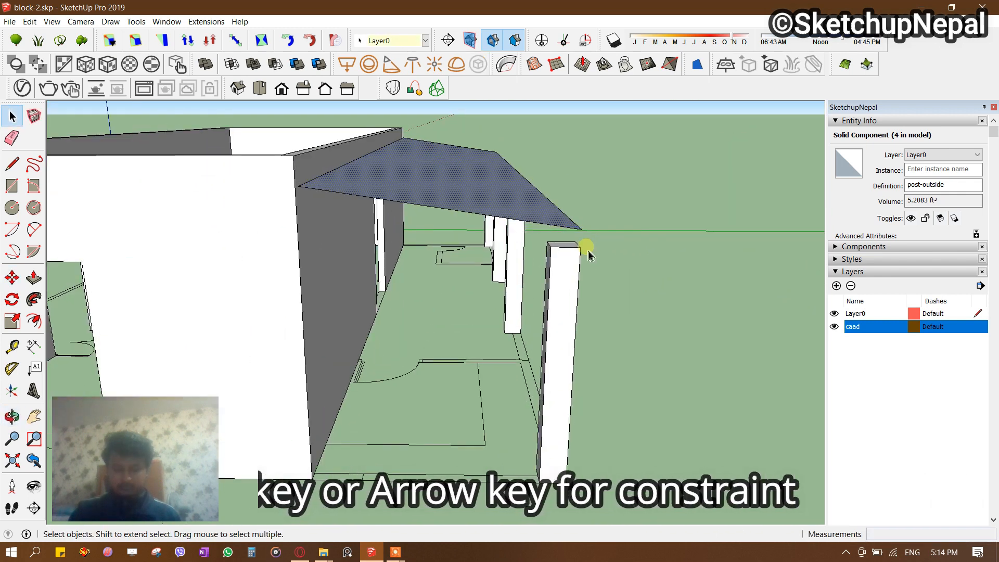
double_click(493, 205)
key("ctrl+g")
double_click(552, 223)
key("Escape")
Move the canopy group down from its outer corner onto the top corner of the corner post.
scroll(564, 280, "up", 2)
key("m")
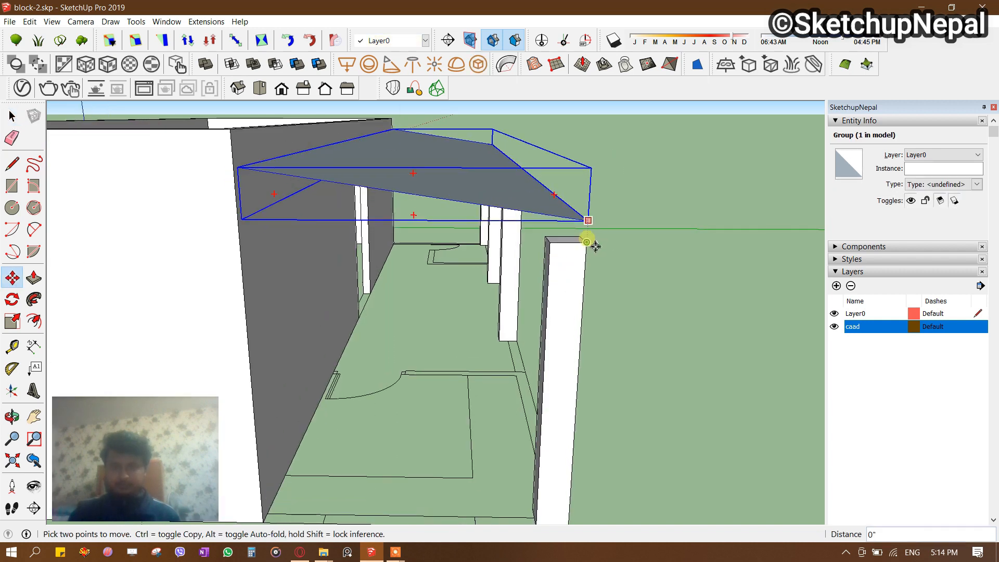
left_click(587, 242)
Copy the four outside posts 28'2" across the building to the passage on its opposite side.
scroll(551, 276, "down", 5)
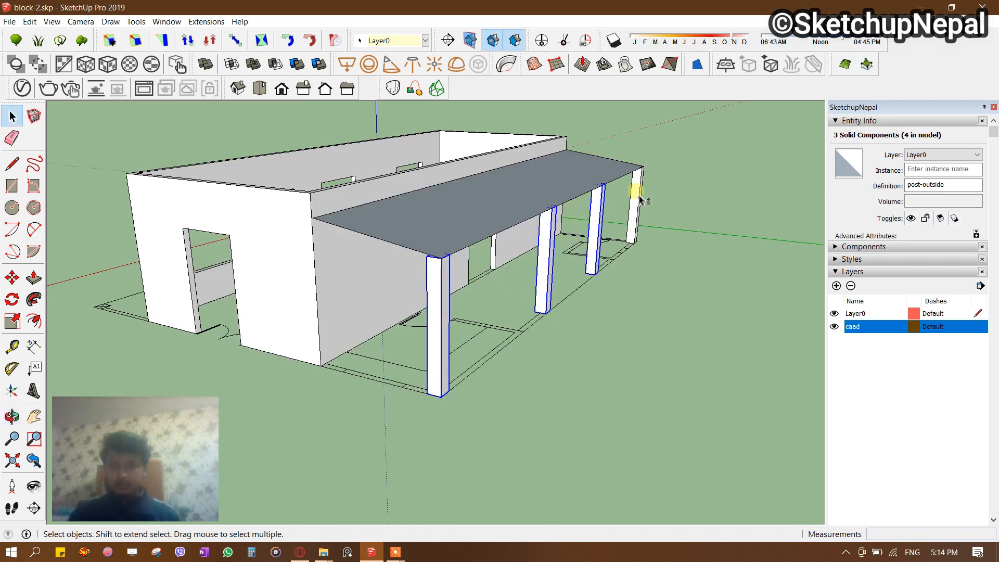
middle_click_drag(640, 199, 594, 329)
left_click(531, 374)
key("ctrl")
middle_click_drag(541, 386, 586, 323)
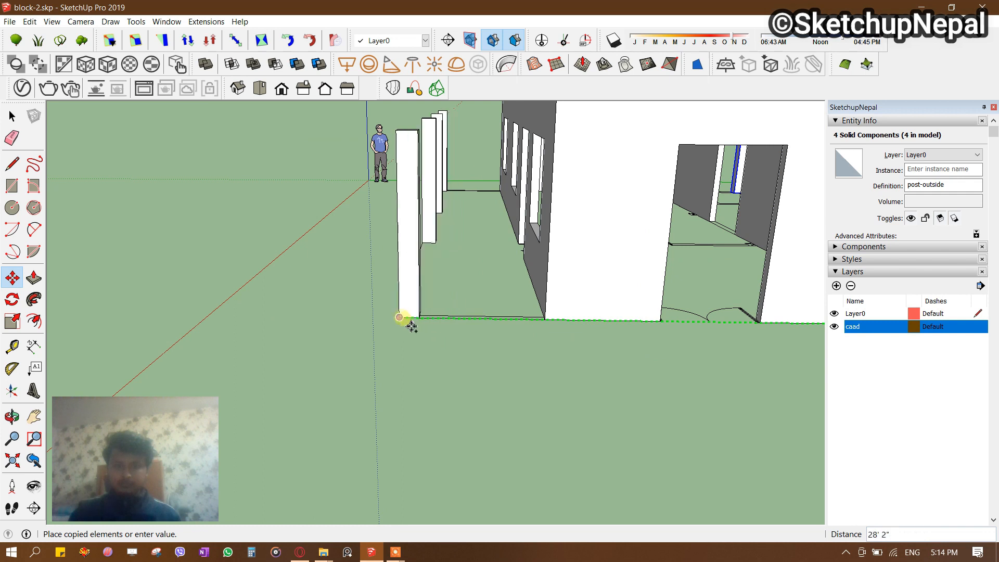
left_click(399, 317)
scroll(368, 334, "down", 3)
middle_click_drag(368, 334, 553, 379)
key("space")
left_click(332, 341)
Examine the canopy passage and the small room's plan lines at its end.
middle_click_drag(333, 340, 463, 358)
middle_click_drag(375, 304, 424, 267)
scroll(475, 303, "up", 3)
middle_click_drag(475, 303, 614, 239)
scroll(513, 269, "down", 4)
scroll(513, 269, "up", 4)
middle_click_drag(614, 239, 551, 333, "shift")
scroll(551, 333, "down", 3)
middle_click_drag(357, 267, 499, 291)
scroll(432, 363, "up", 3)
middle_click_drag(432, 364, 507, 421)
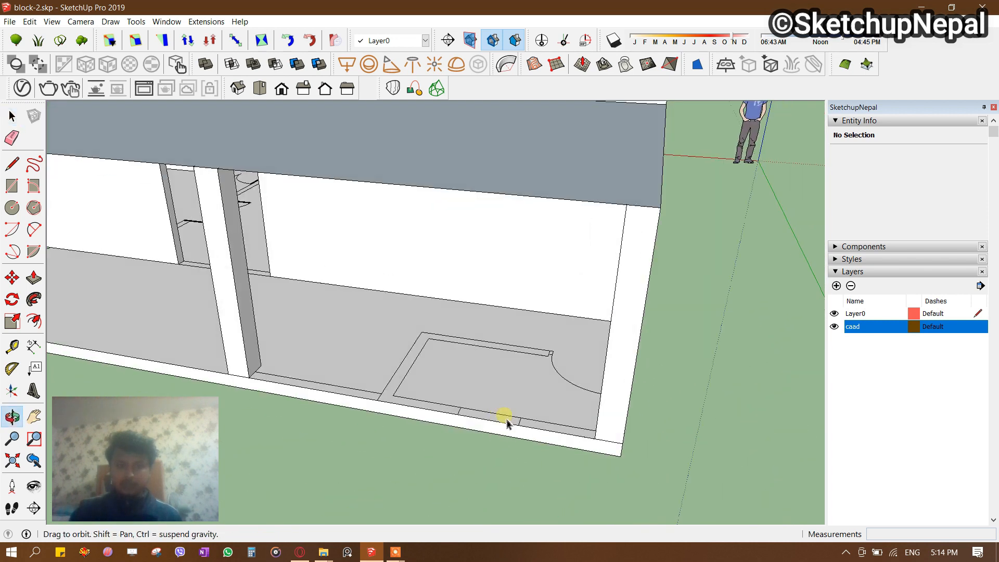
scroll(356, 410, "up", 3)
key("t")
scroll(356, 410, "up", 2)
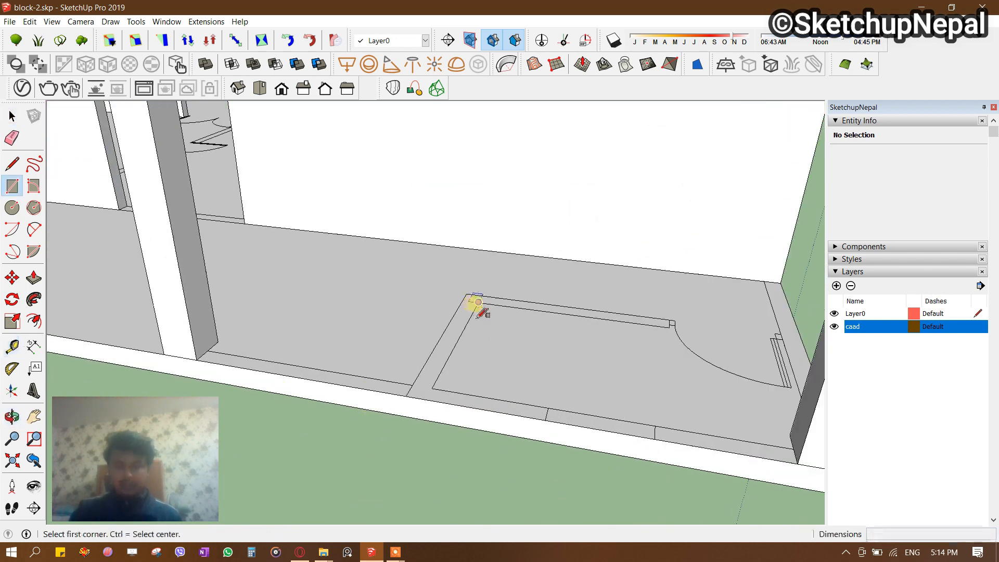
left_click(466, 295)
scroll(467, 297, "down", 2)
key("Escape")
Draw a floor rectangle for the small room's end wall, from the corner post to the building wall.
middle_click_drag(728, 416, 333, 494)
left_click(321, 483)
scroll(323, 481, "down", 2)
scroll(338, 424, "up", 3)
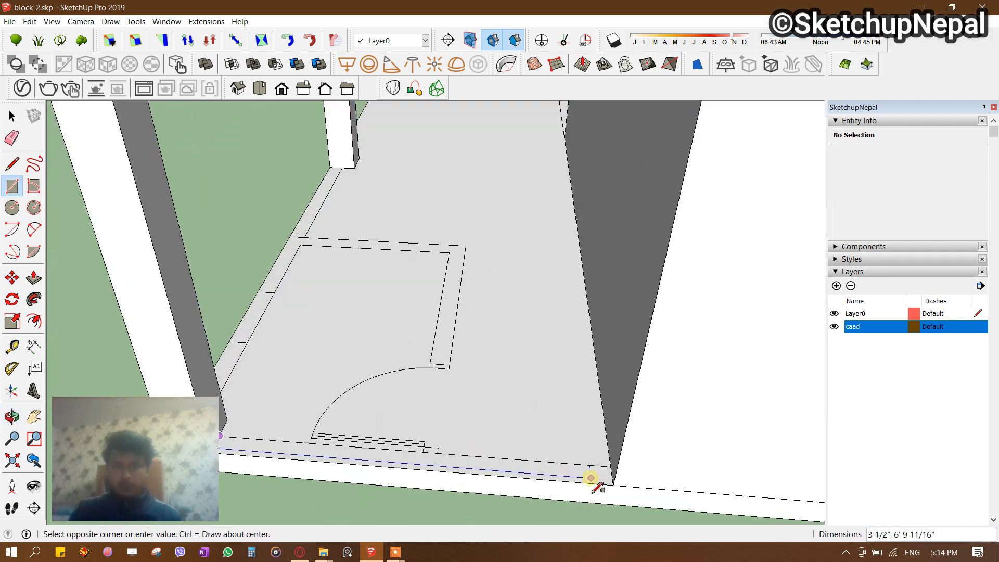
left_click(613, 483)
key("space")
Extrude the end wall rectangle up to the top of the corner post.
scroll(565, 427, "down", 2)
scroll(458, 437, "down", 2)
key("p")
scroll(393, 438, "up", 1)
left_click(393, 438)
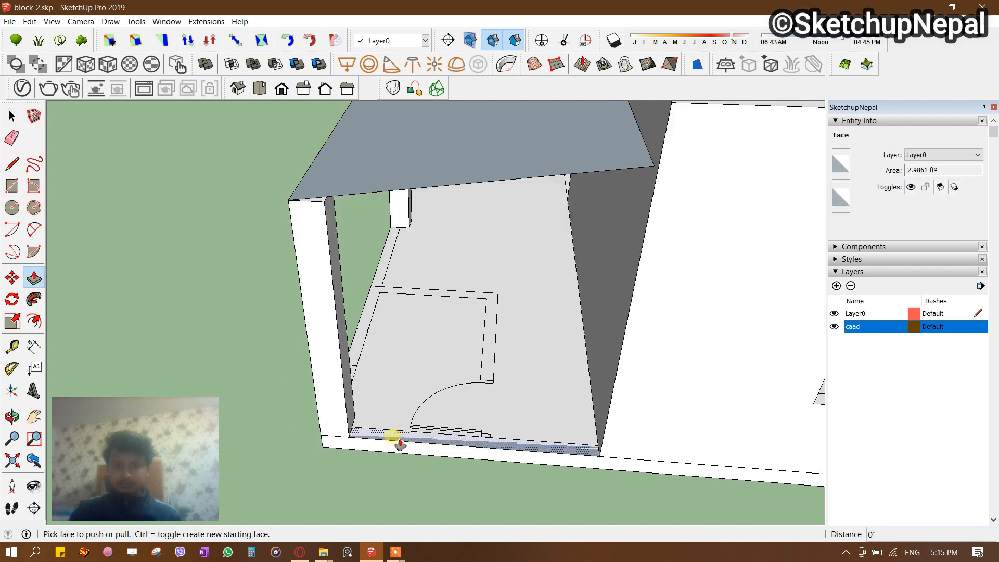
left_click(324, 201)
scroll(364, 316, "down", 3)
Select the complete end wall and make it a group.
key("space")
triple_click(457, 316)
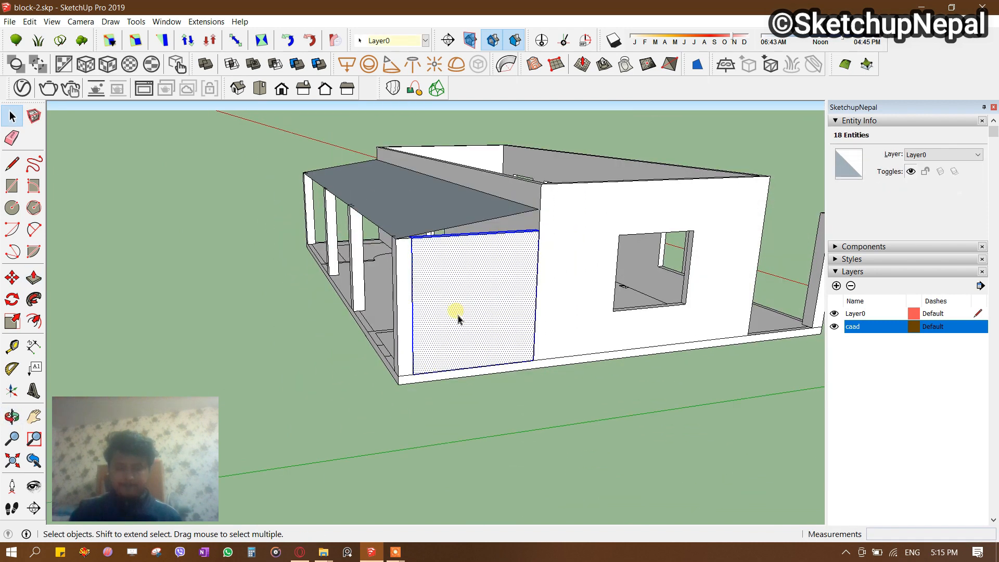
middle_click_drag(458, 315, 566, 315)
key("ctrl+g")
left_click(406, 410)
middle_click_drag(406, 410, 479, 432)
scroll(576, 255, "up", 4)
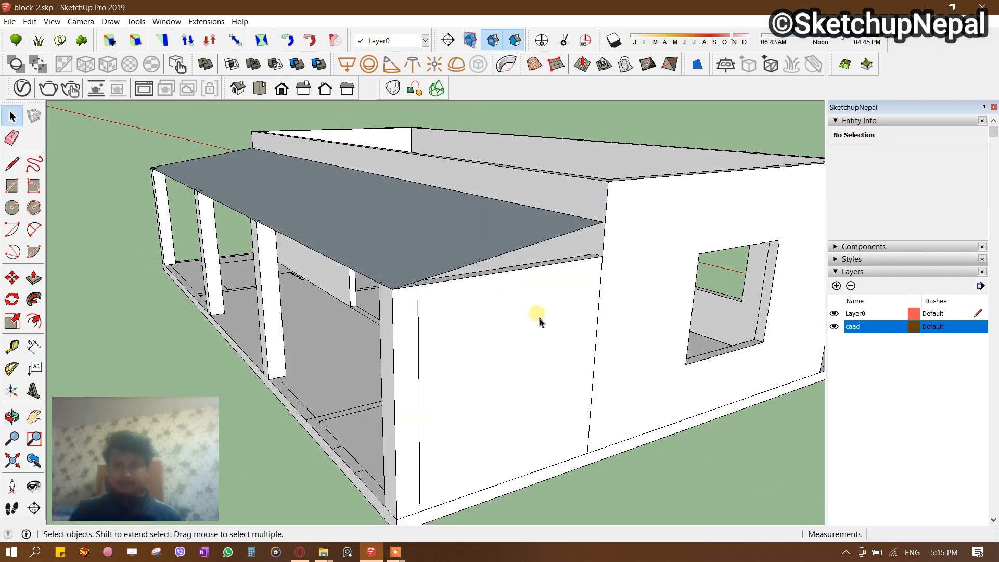
Inside the end wall group, raise the 5" top edge beside the building about 1'2" to meet the sloped canopy.
middle_click_drag(513, 253, 521, 319)
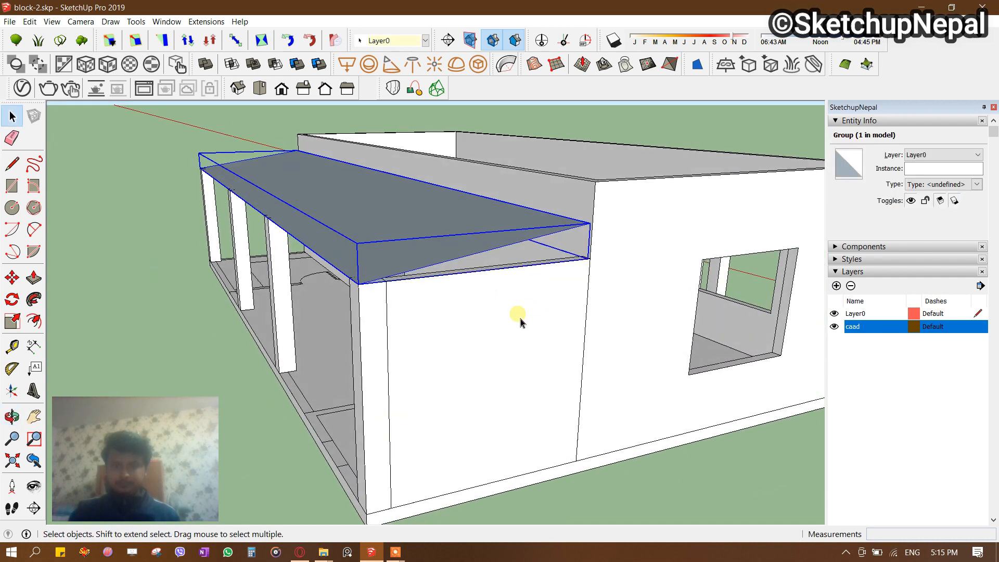
double_click(527, 305)
scroll(587, 260, "up", 4)
scroll(591, 264, "up", 2)
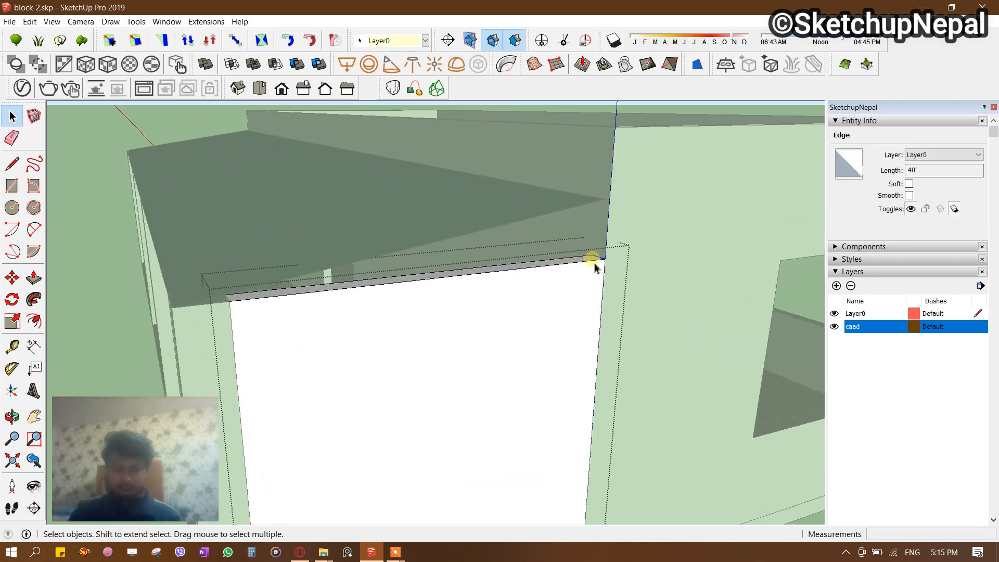
key("m")
scroll(604, 265, "up", 2)
left_click(606, 259)
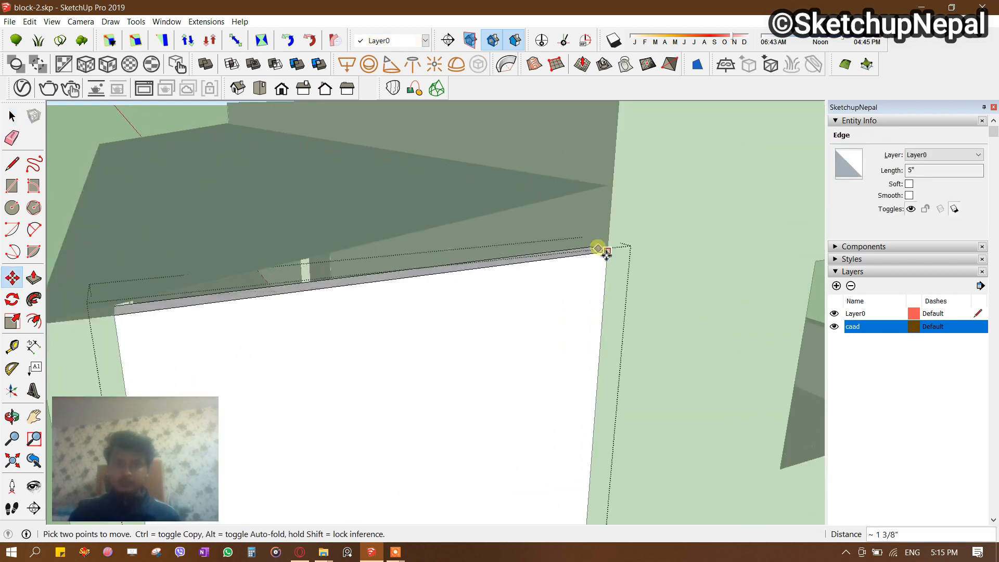
scroll(603, 269, "down", 2)
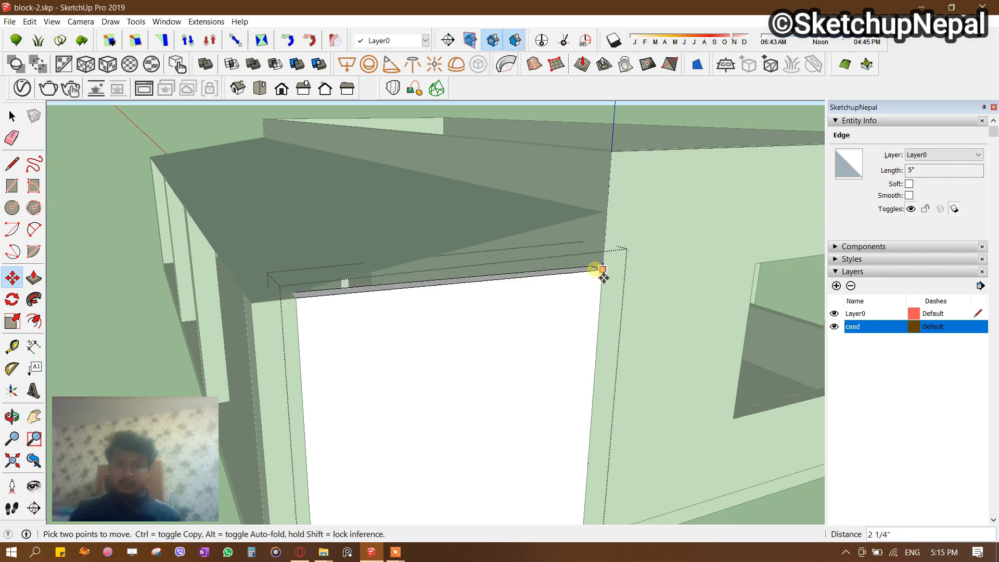
left_click(604, 273)
left_click(606, 271)
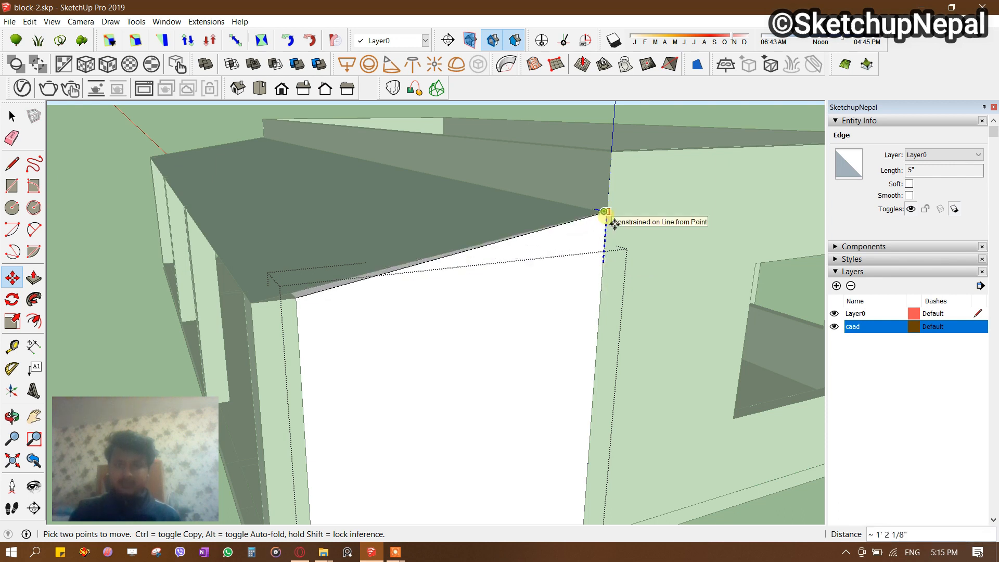
Draw a rectangle over the small room's side wall strip that runs across the passage.
scroll(603, 224, "down", 6)
middle_click_drag(446, 290, 682, 299)
scroll(366, 389, "up", 4)
key("r")
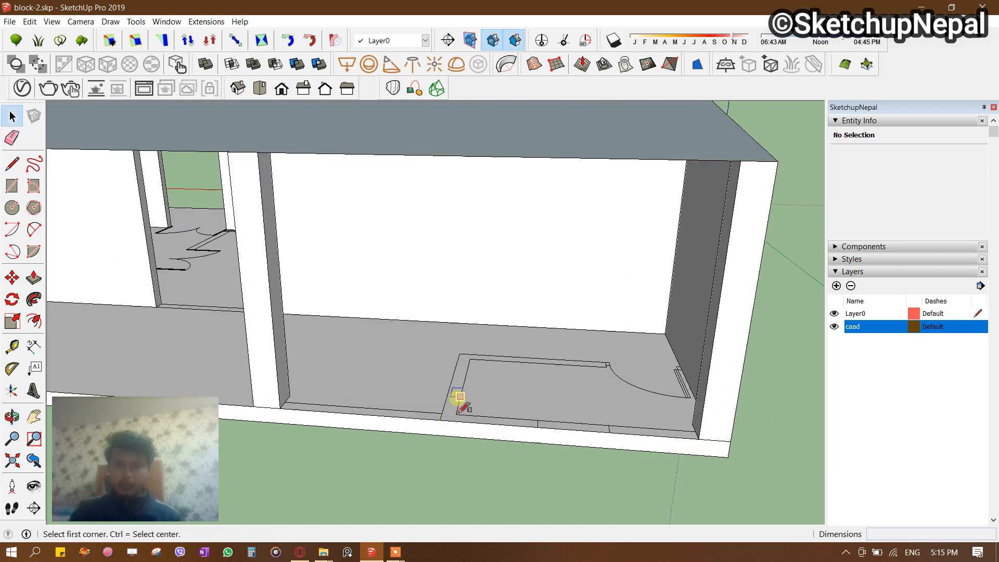
scroll(457, 399, "up", 2)
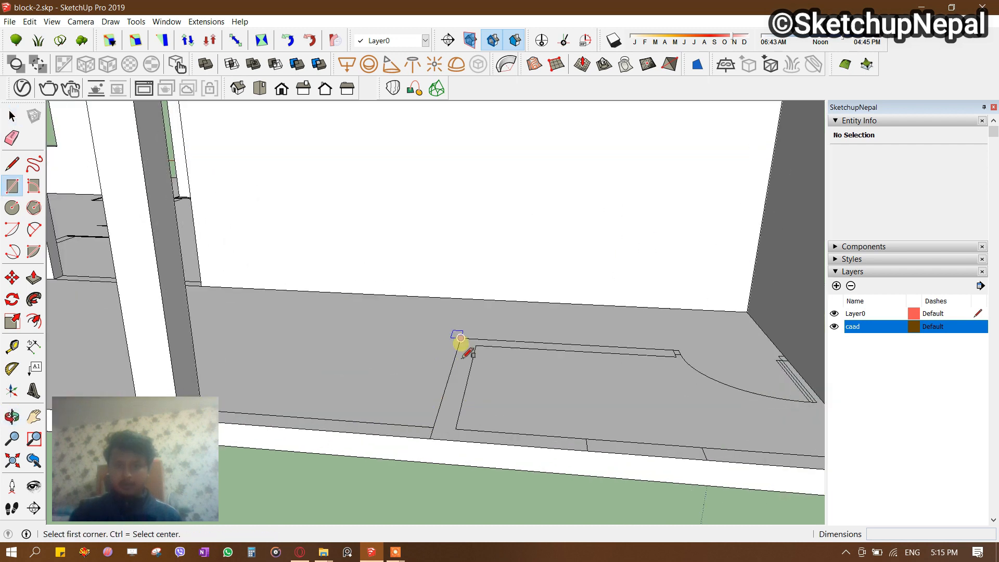
left_click(449, 436)
Move the side wall strip's 5" end edge out to the floor's outer edge.
middle_click_drag(448, 436, 424, 380)
scroll(432, 383, "up", 2)
key("m")
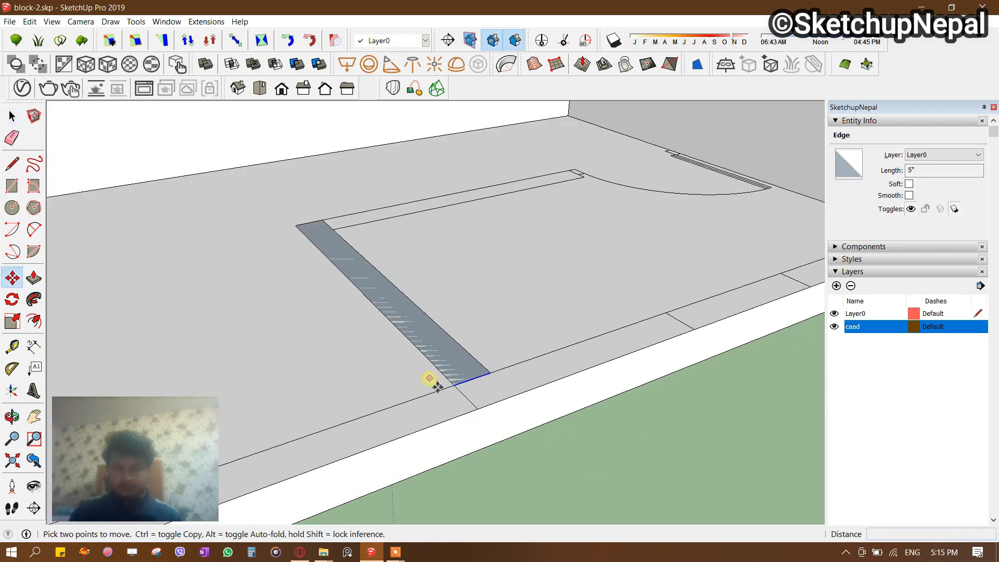
left_click(473, 412)
scroll(488, 414, "up", 1)
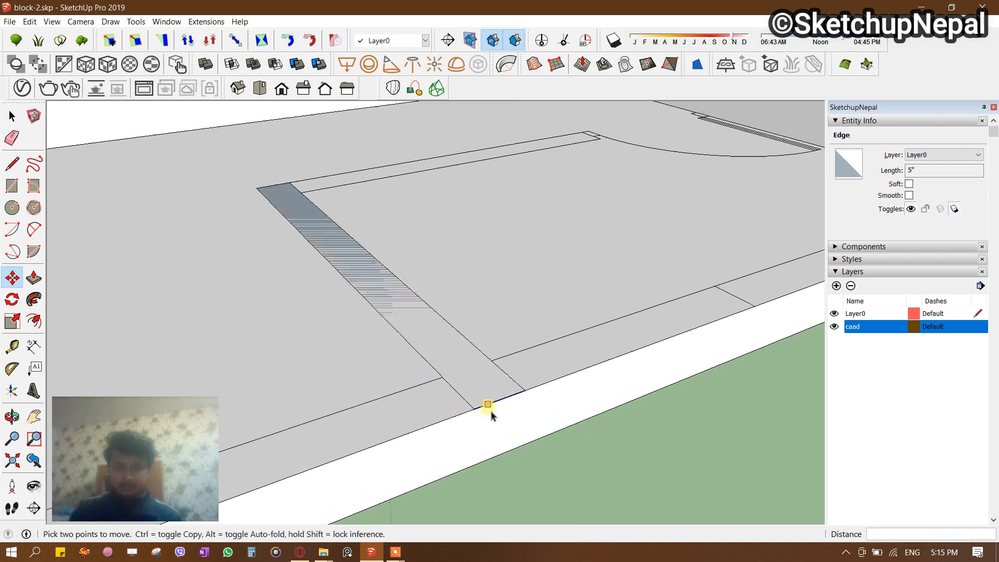
scroll(493, 411, "up", 1)
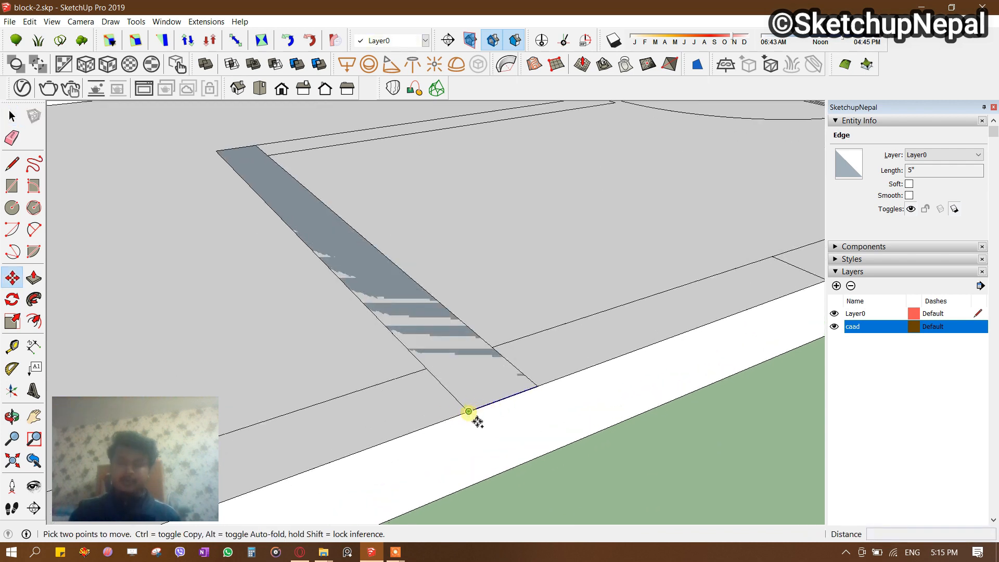
left_click(433, 375)
middle_click_drag(516, 372, 380, 400)
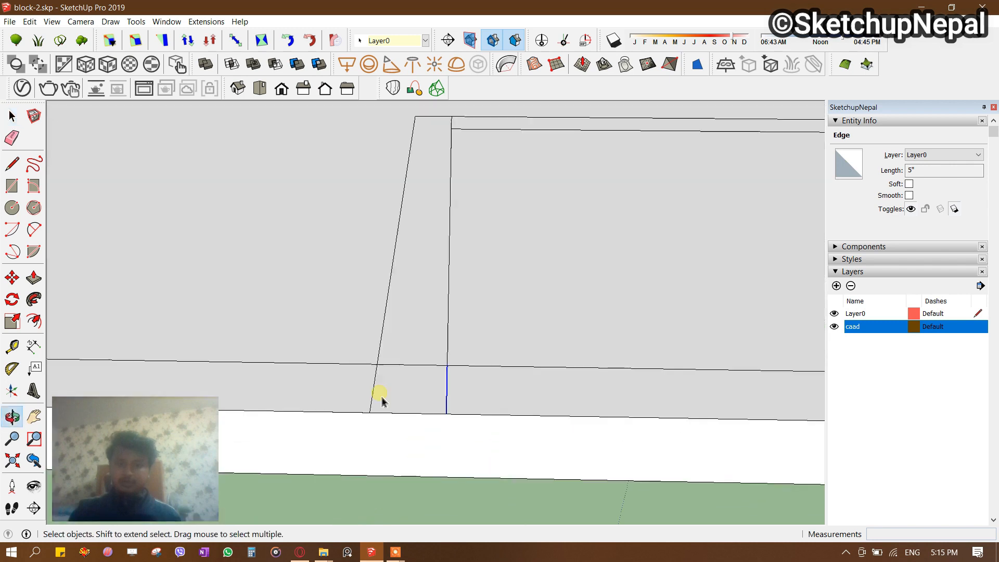
Draw a rectangle for the small room's outer wall, from the side wall strip to the corner post.
scroll(380, 400, "down", 2)
scroll(436, 399, "down", 2)
middle_click_drag(441, 403, 288, 372, "shift")
scroll(286, 368, "down", 3)
scroll(284, 369, "up", 2)
key("r")
left_click(269, 359)
scroll(699, 361, "down", 1)
middle_click_drag(699, 361, 419, 360, "shift")
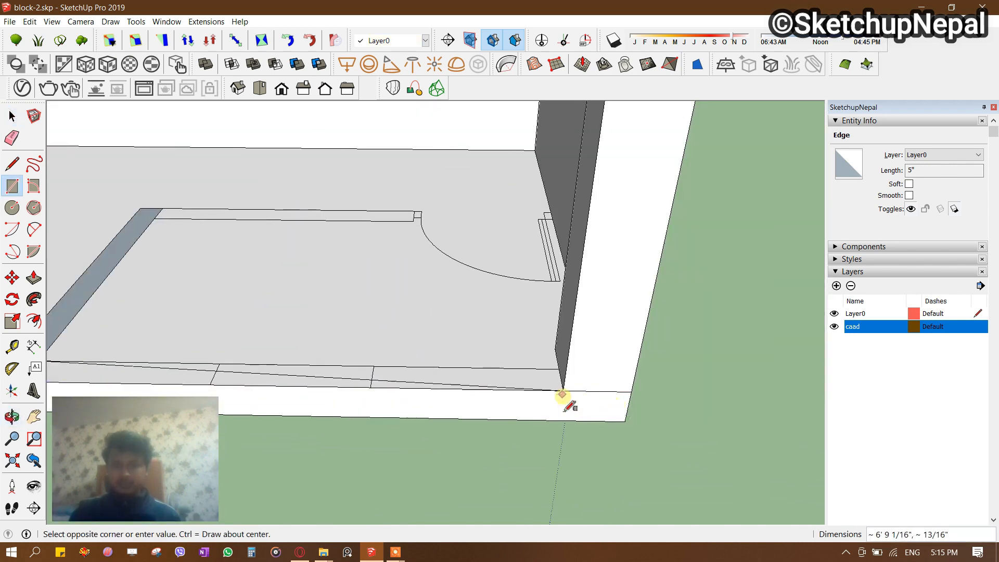
left_click(562, 390)
Erase the edges dividing the side and outer wall strips at their corner, leaving one L-shaped face.
scroll(500, 390, "down", 2)
scroll(148, 376, "up", 2)
key("space")
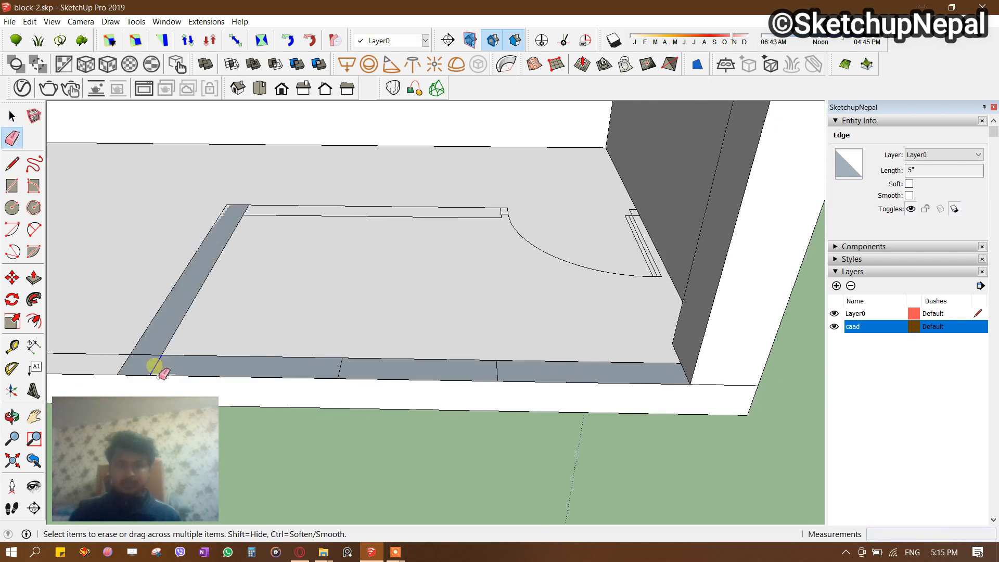
left_click(153, 354)
scroll(156, 346, "down", 1)
key("space")
left_click(155, 345)
Place guides along the small room's inner wall lines and draw a rectangle about 7'2" long between them, across the door opening.
scroll(224, 301, "down", 1)
middle_click_drag(255, 276, 346, 317, "shift")
scroll(356, 281, "up", 2)
key("e")
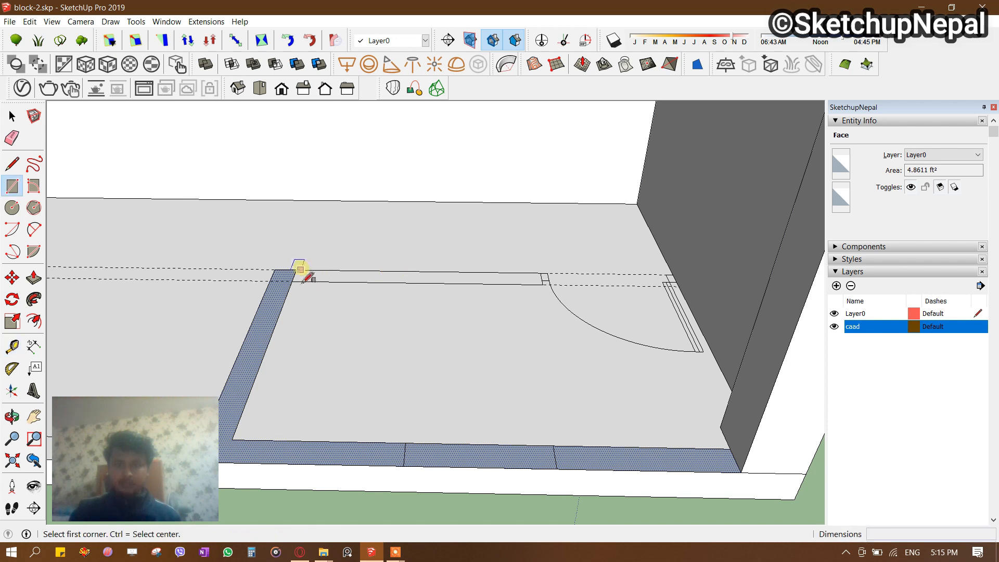
scroll(619, 276, "up", 3)
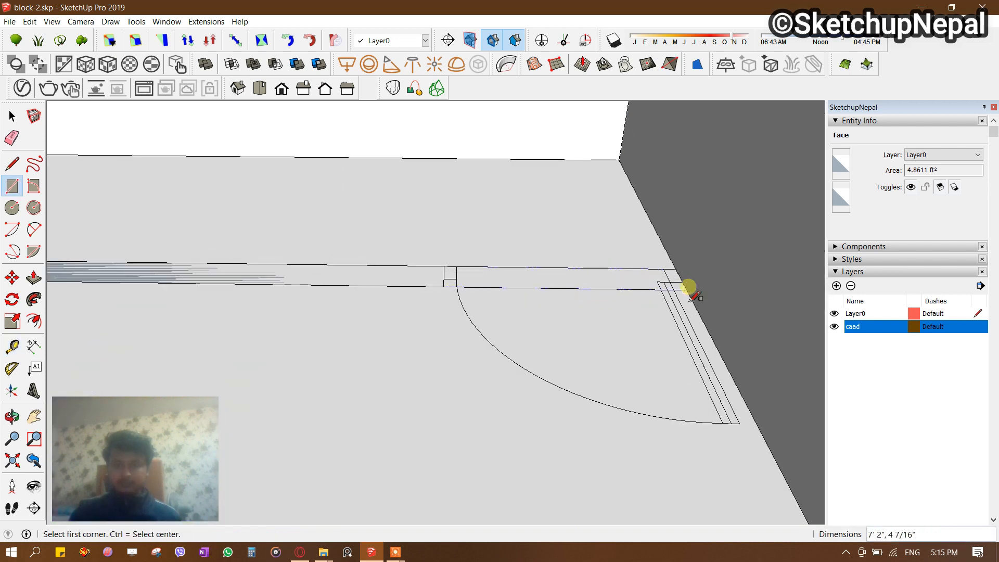
scroll(676, 288, "down", 3)
Erase the dividing edges where the inner wall strip meets the side wall strip.
key("space")
key("e")
scroll(453, 286, "up", 4)
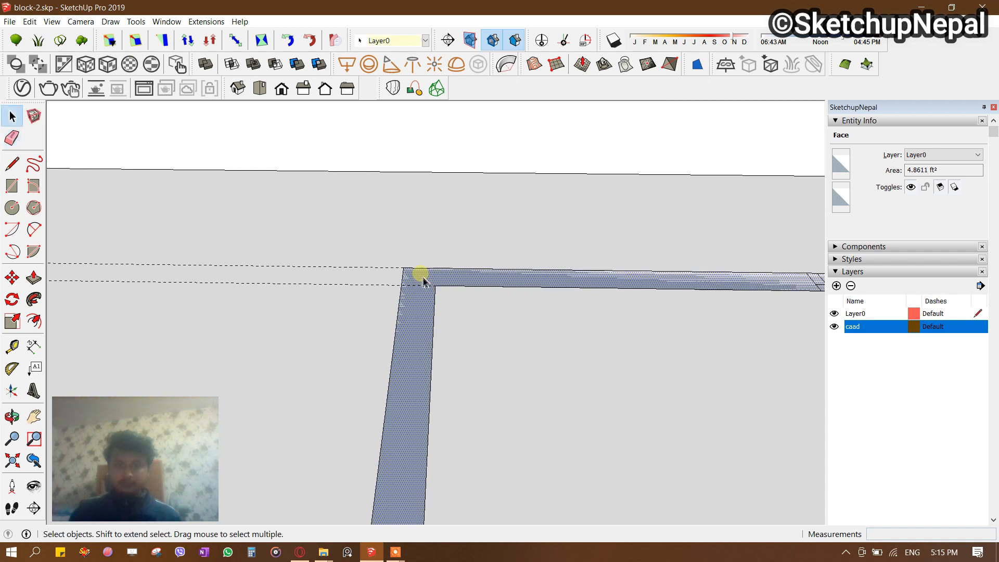
Extrude the joined U-shaped wall face up to the canopy's lower outer corner.
scroll(422, 281, "down", 5)
key("p")
left_click(426, 365)
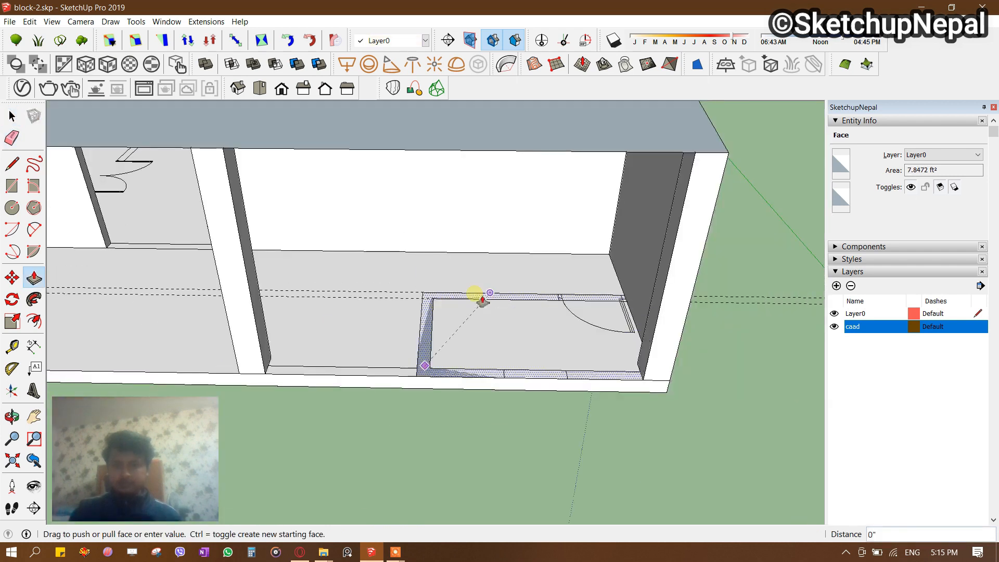
left_click(715, 156)
Select the whole extruded U-shaped wall of the small room and make it a group.
middle_click_drag(715, 156, 234, 285)
scroll(446, 218, "down", 2)
key("space")
left_click(495, 226)
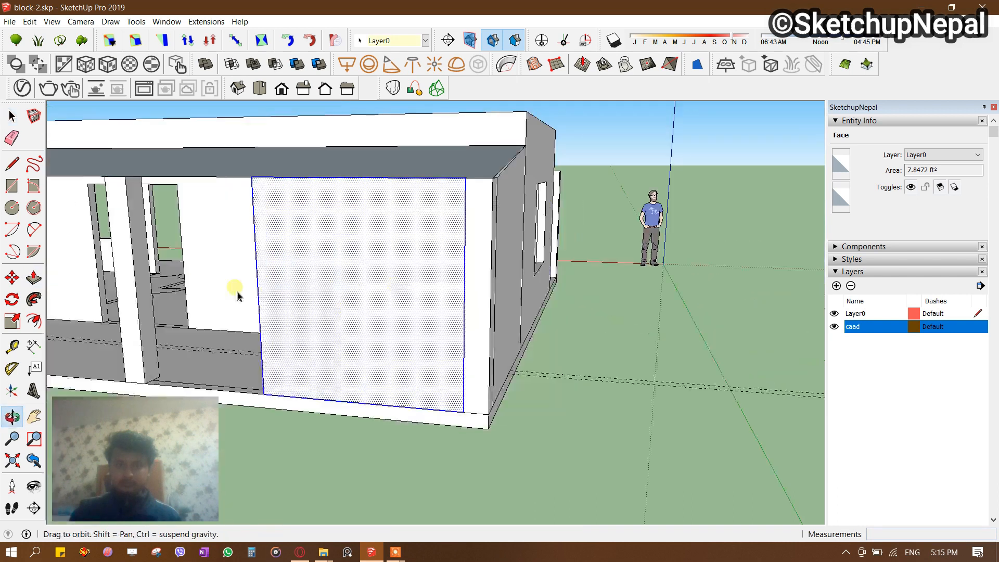
left_click(430, 247)
middle_click_drag(424, 223, 425, 280)
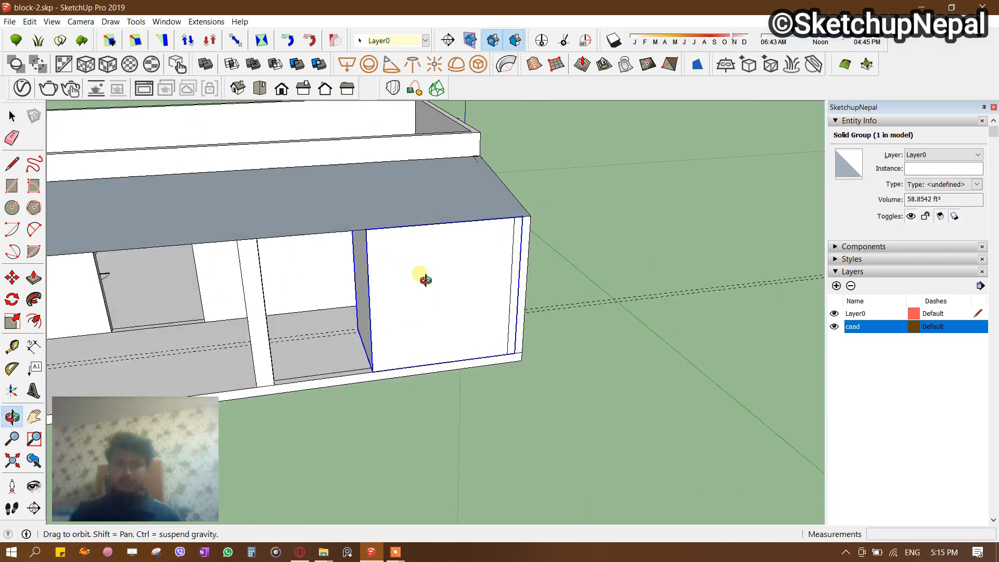
Inside the sloped canopy group, extrude the canopy face upward to a thickness of 4".
scroll(491, 223, "down", 5)
middle_click_drag(491, 224, 359, 211)
scroll(372, 203, "up", 2)
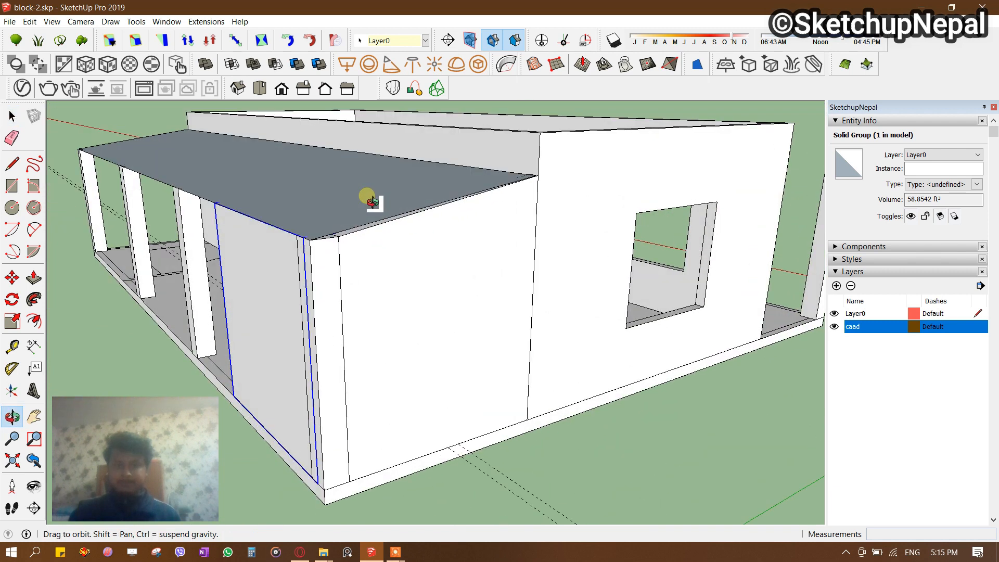
key("space")
scroll(363, 176, "up", 2)
double_click(363, 179)
key("p")
left_click(378, 172)
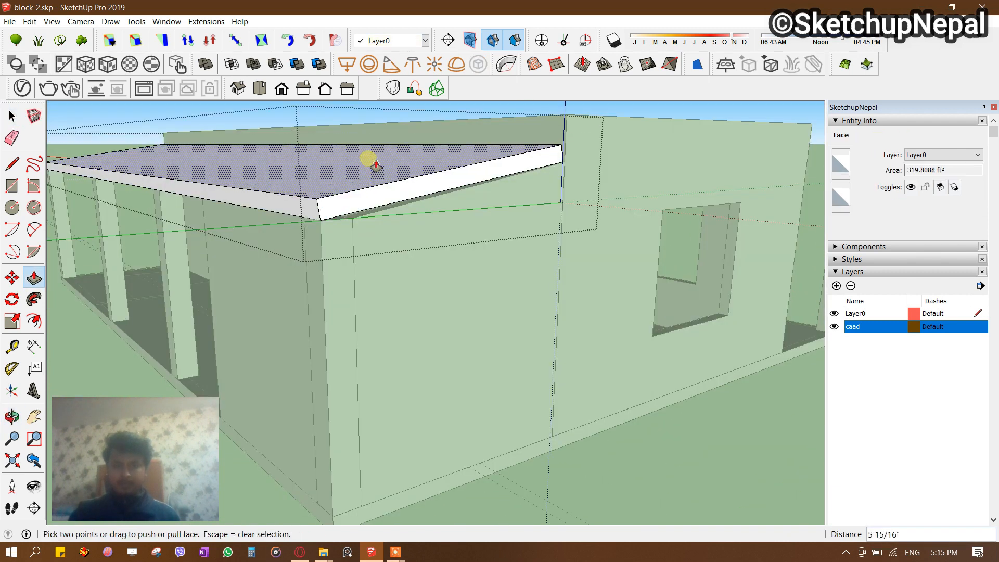
left_click(382, 202)
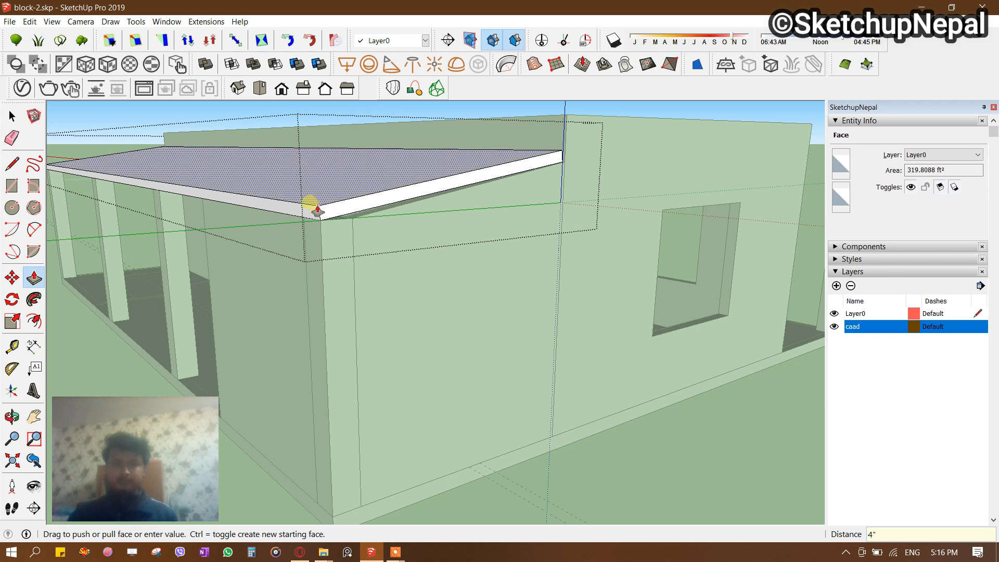
Extend the canopy slab's long outer face beyond the posts and its end face 1' beyond the building wall.
left_click(248, 250)
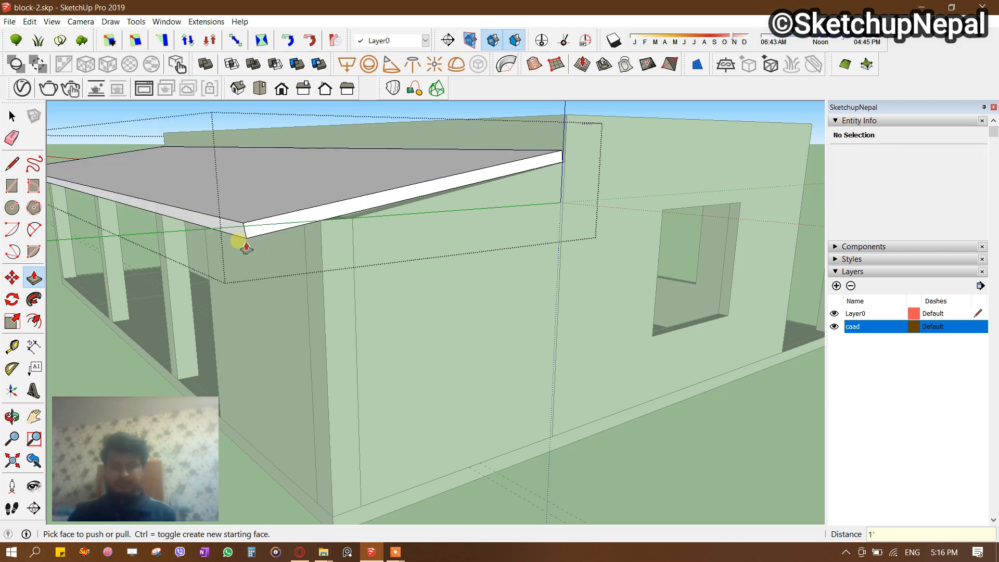
middle_click_drag(247, 248, 565, 279)
left_click(328, 167)
left_click(333, 166)
Measure the canopy slab's thickness and push its top face down 1 3/8".
key("space")
key("t")
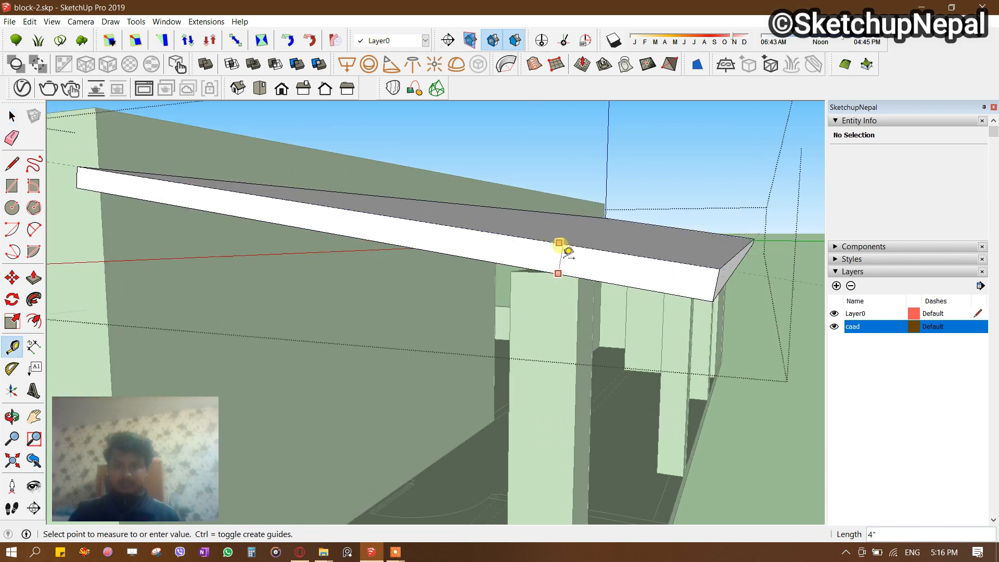
left_click(614, 236)
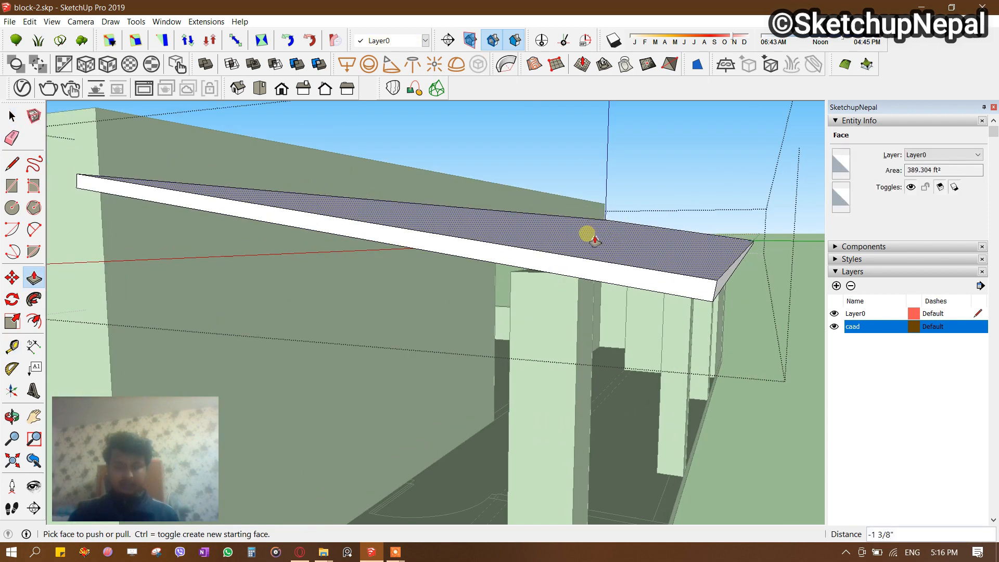
left_click(595, 241)
key("space")
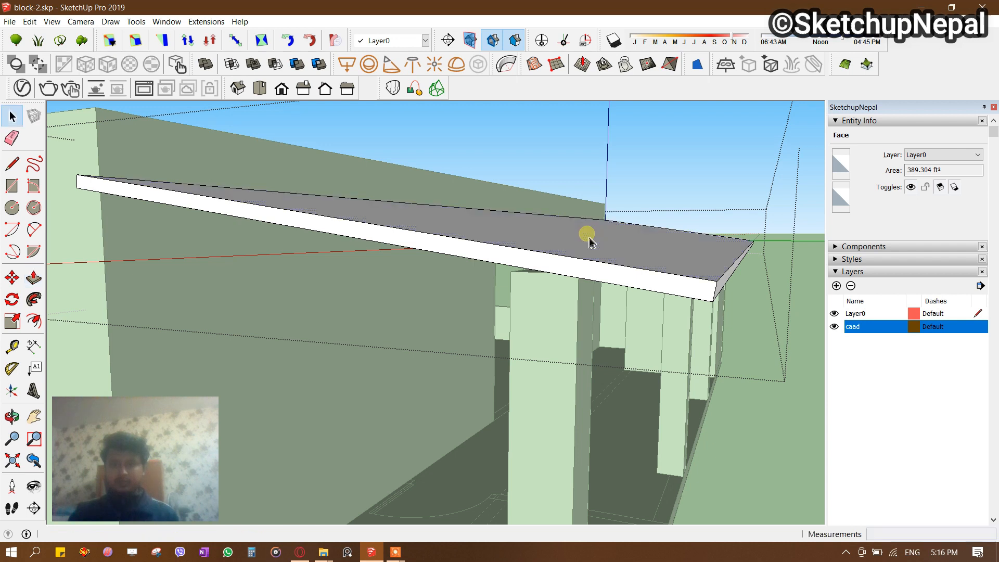
Copy the canopy slab's top face, paste it in place outside the slab's group and extrude the pasted face 1".
middle_click_drag(499, 216, 536, 267)
left_click(536, 267)
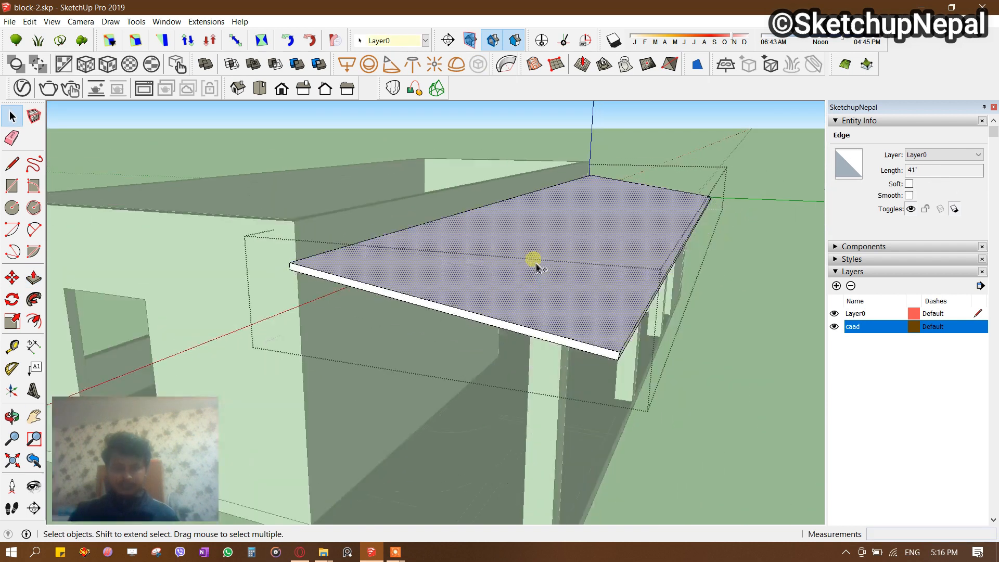
key("Escape")
left_click(30, 21)
left_click(58, 92)
key("p")
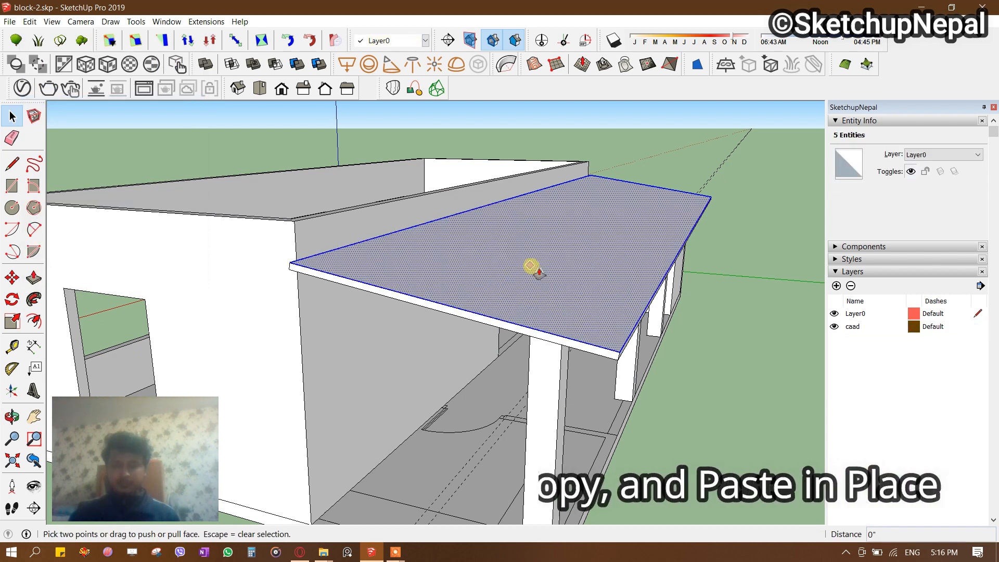
left_click(531, 266)
key("Return")
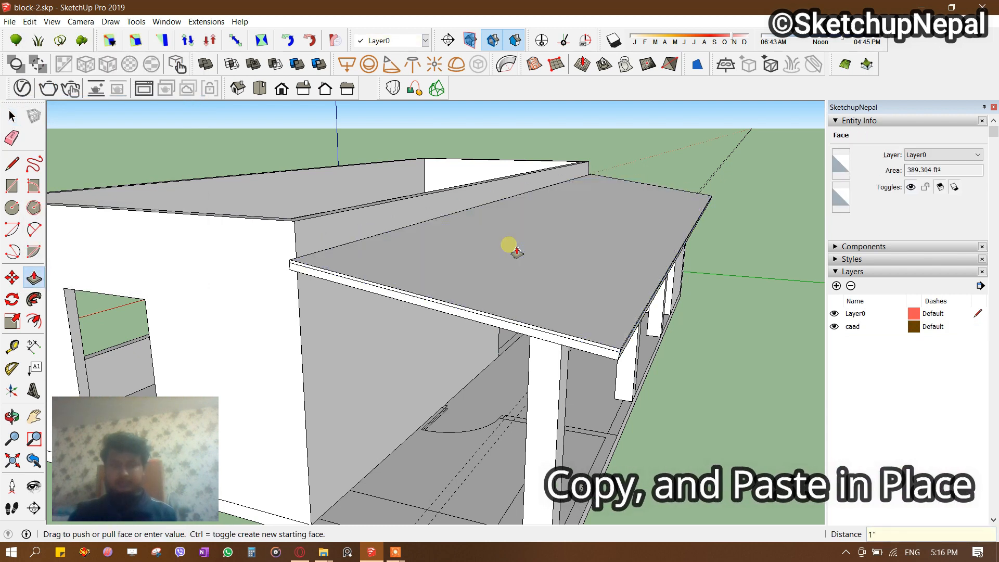
Extend the thin sheet's exposed edge faces slightly beyond the canopy slab.
scroll(615, 314, "up", 10)
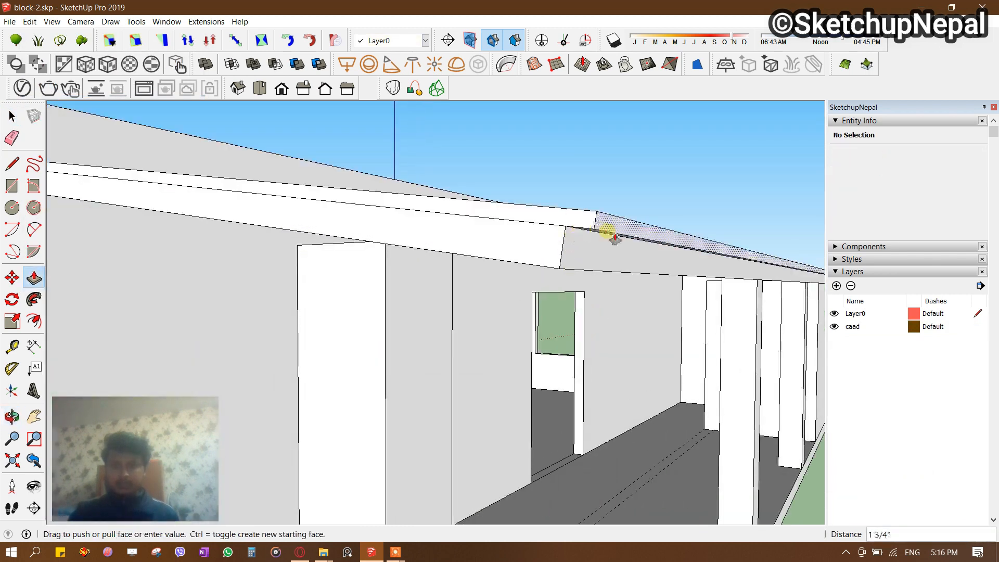
middle_click_drag(608, 240, 528, 264)
scroll(431, 198, "down", 10)
scroll(505, 201, "up", 6)
scroll(512, 204, "up", 1)
double_click(525, 206)
Select the whole thin sheet on top of the canopy slab and make it a group.
key("space")
double_click(519, 230)
triple_click(519, 231)
scroll(519, 230, "down", 3)
key("ctrl+g")
mouse_move(577, 289)
middle_mouse_down()
mouse_move(582, 297)
mouse_move(557, 221)
mouse_move(582, 273)
middle_mouse_up()
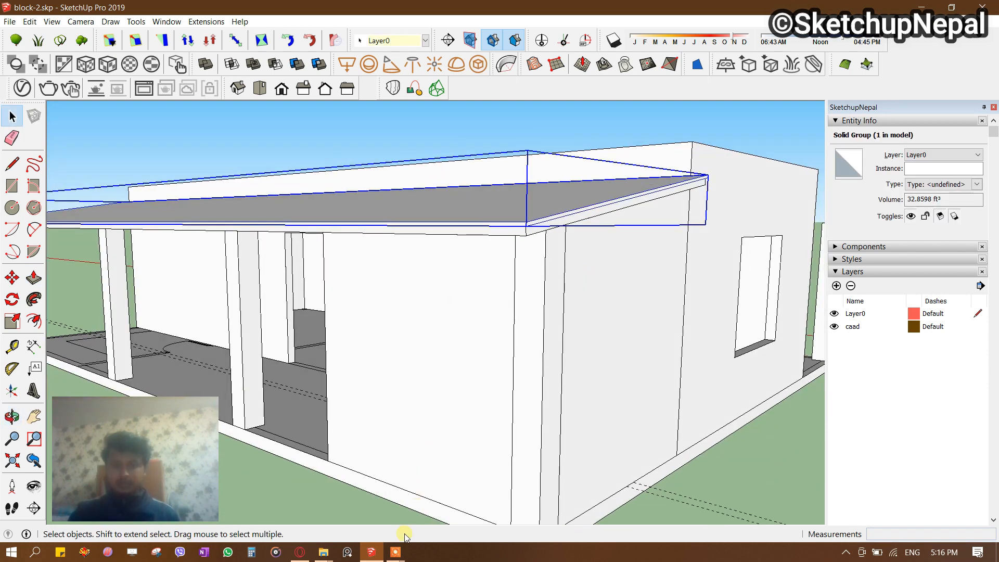
left_click(395, 552)
left_click(363, 513)
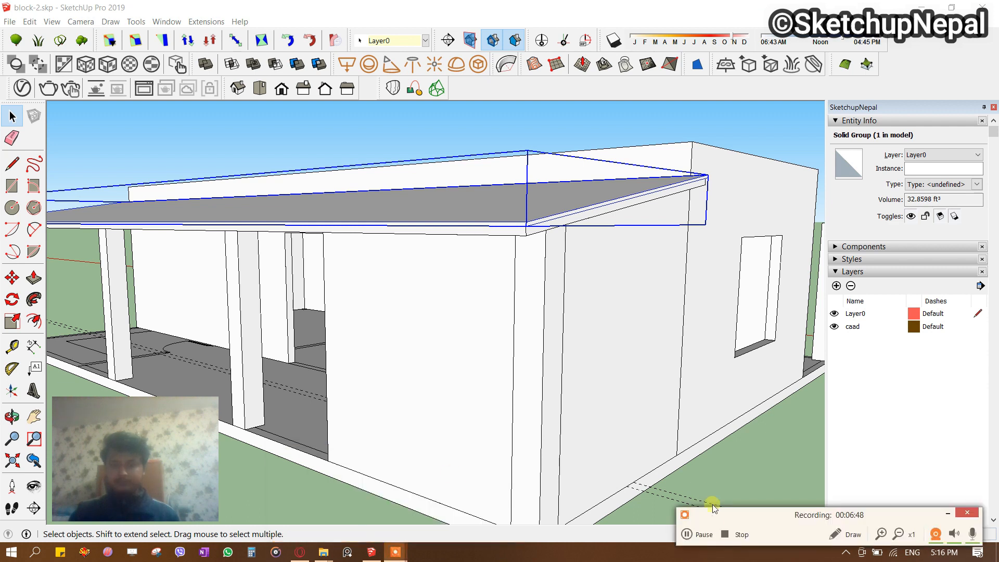
left_click(735, 535)
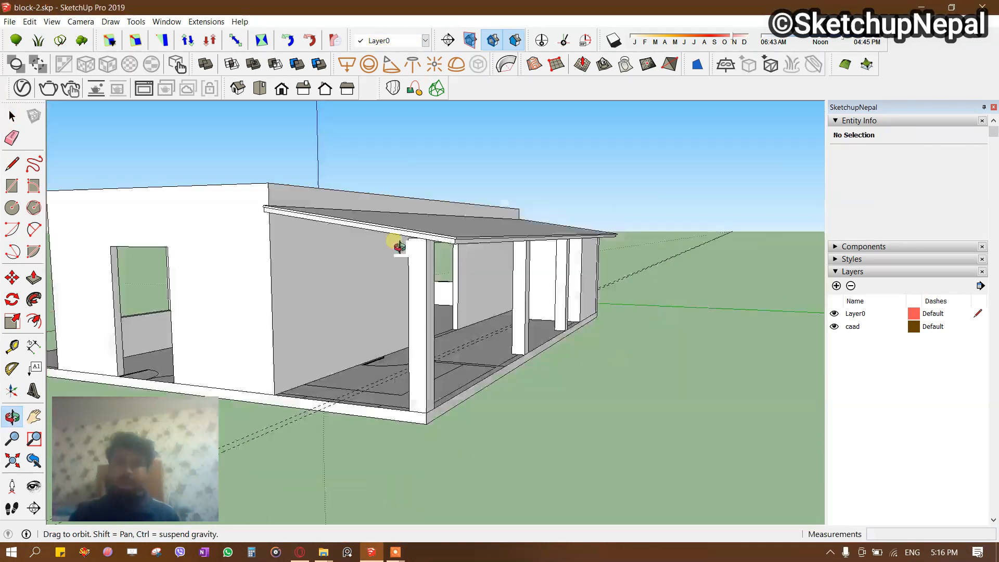
Measure the passage widths on both sides of the building, from the wall corner to the outer post, and the end wall's height.
middle_click_drag(399, 247, 570, 324)
scroll(573, 264, "down", 2)
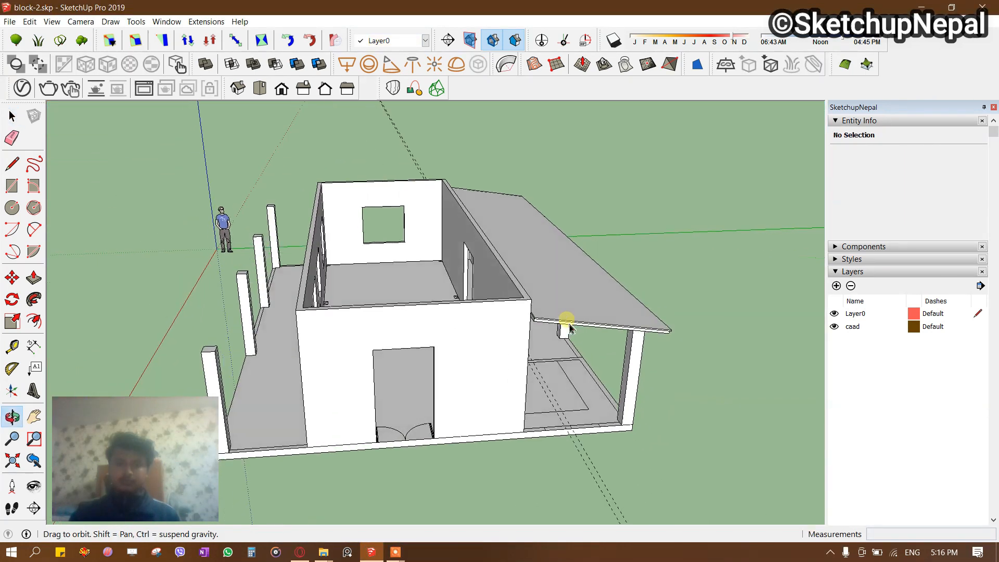
key("t")
scroll(528, 458, "up", 6)
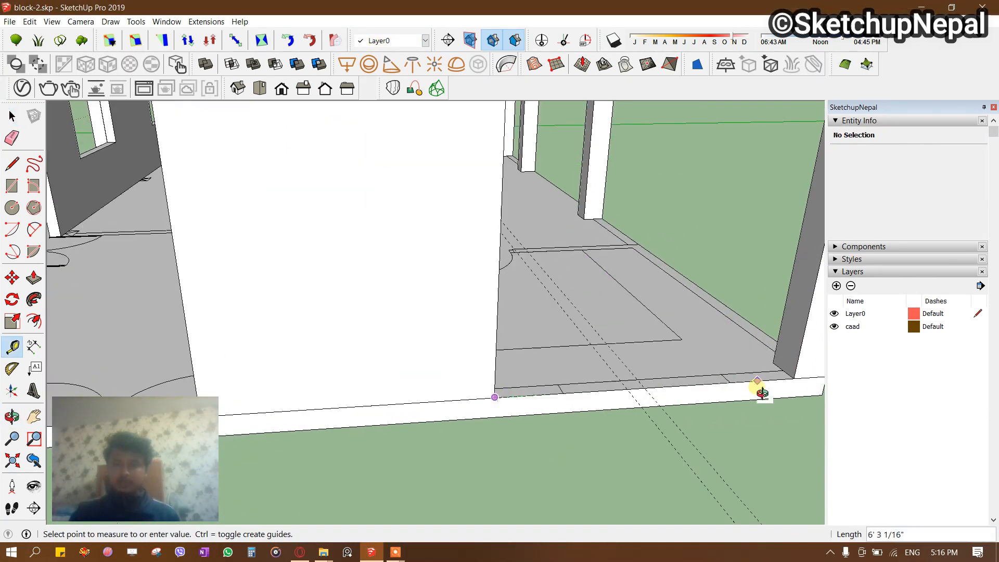
middle_click_drag(762, 393, 690, 365)
scroll(678, 360, "down", 3)
middle_click_drag(355, 359, 647, 310, "shift")
key("Escape")
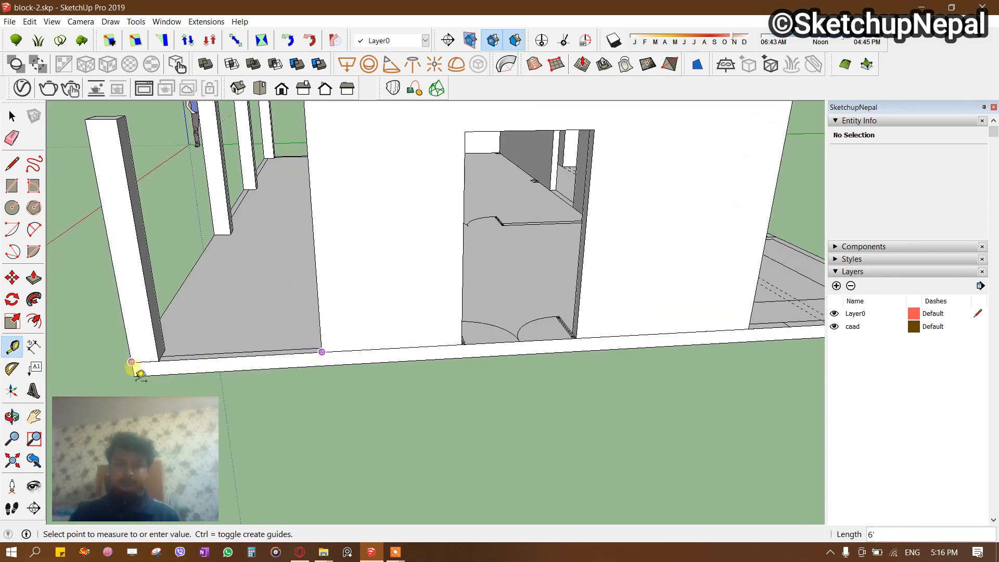
scroll(140, 373, "down", 6)
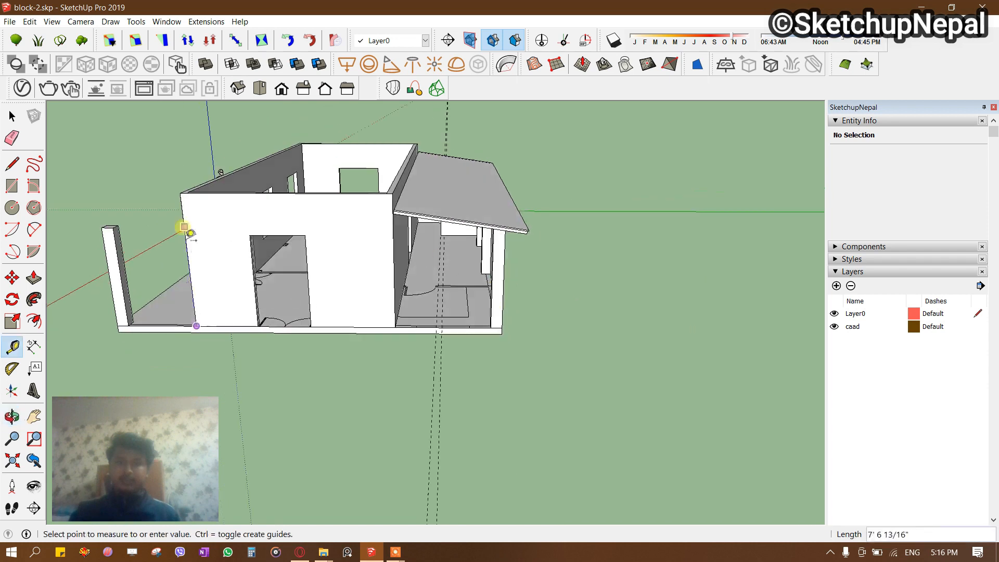
middle_click_drag(374, 261, 328, 243)
scroll(430, 330, "up", 8)
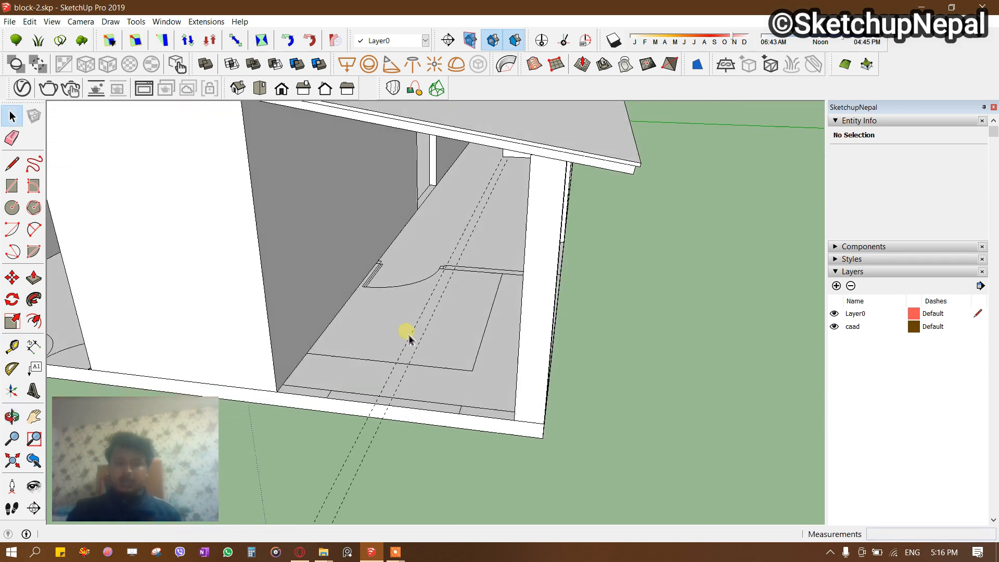
Draw a rectangle closing the canopied passage's end between building wall and corner post, and extrude it up to the canopy.
key("r")
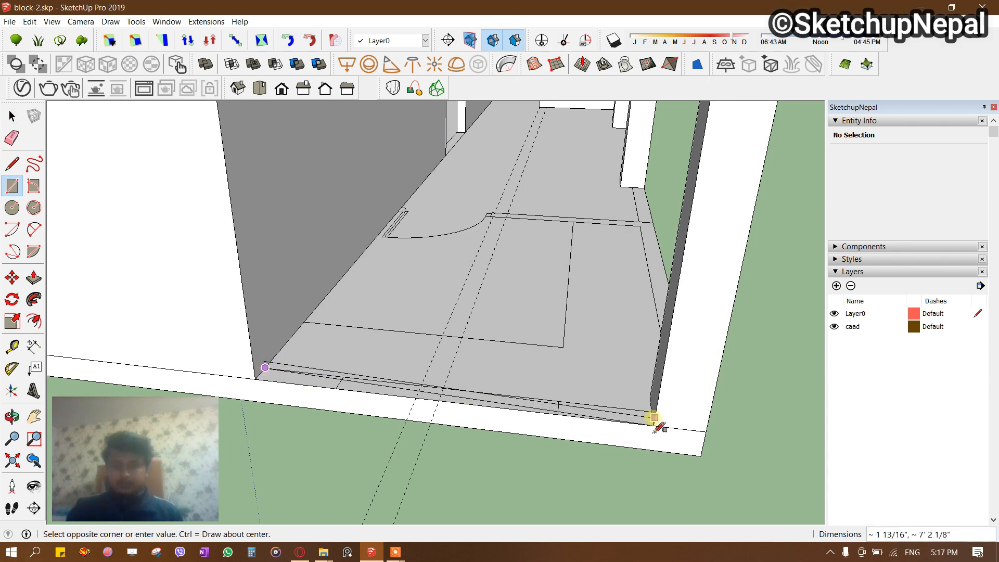
key("p")
left_click(295, 403)
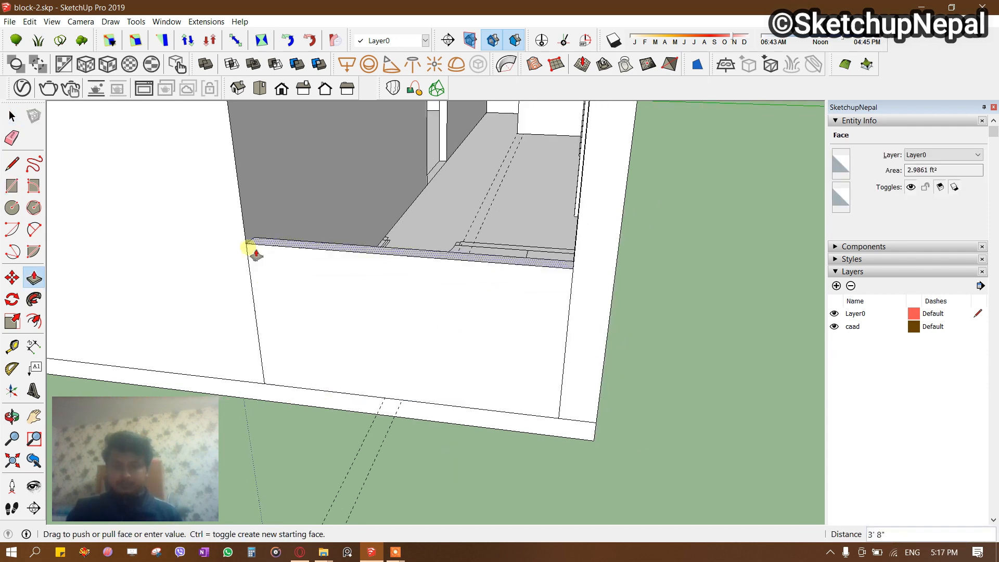
left_click(252, 252)
middle_click_drag(397, 345, 393, 407)
left_click(372, 418)
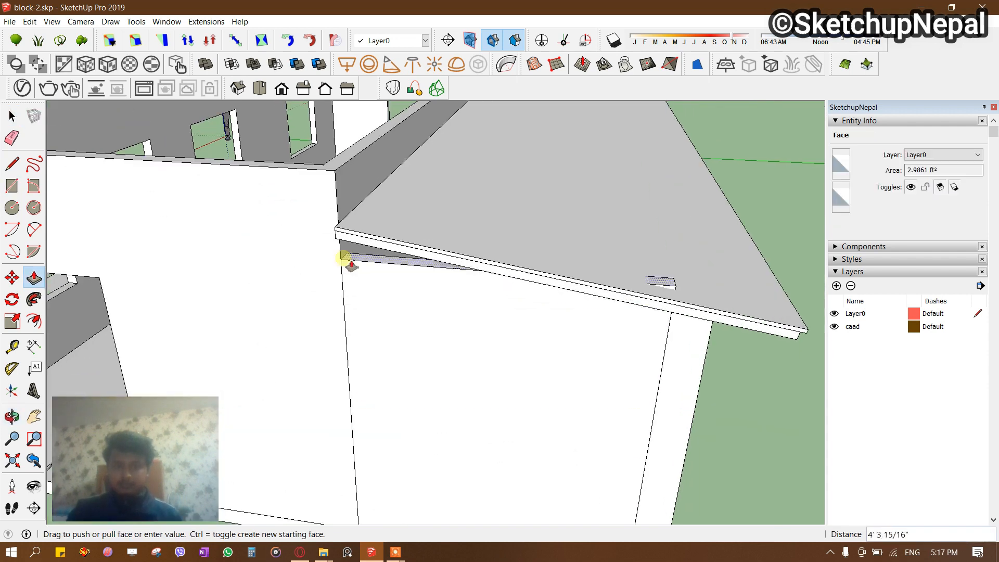
left_click(341, 245)
middle_click_drag(469, 296, 495, 207)
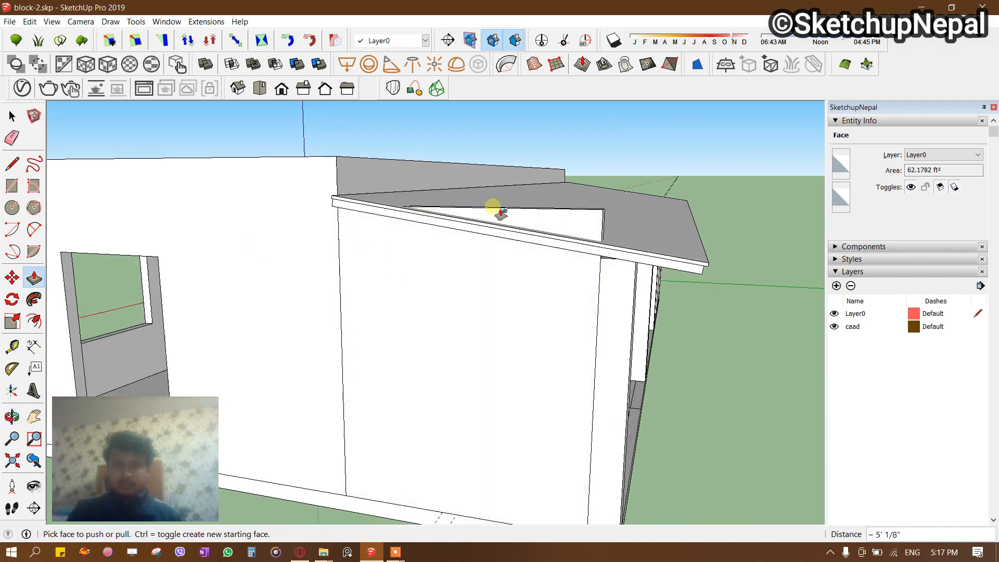
middle_click_drag(488, 288, 510, 238)
key("space")
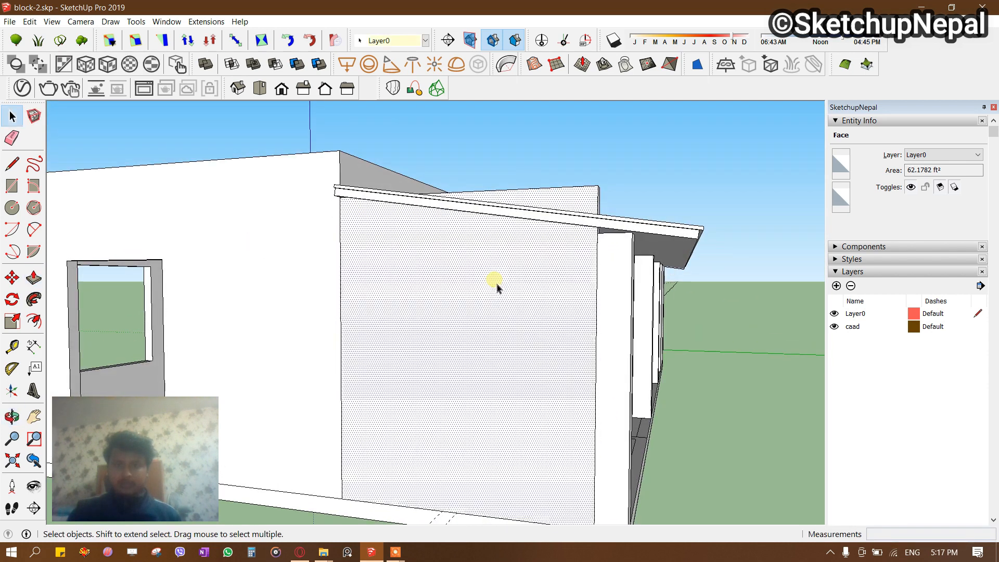
At the opposite end of the canopied passage, draw a wall-footprint rectangle from the corner post to the building wall.
middle_click_drag(495, 286, 513, 268)
scroll(319, 417, "up", 3)
middle_click_drag(319, 416, 420, 305)
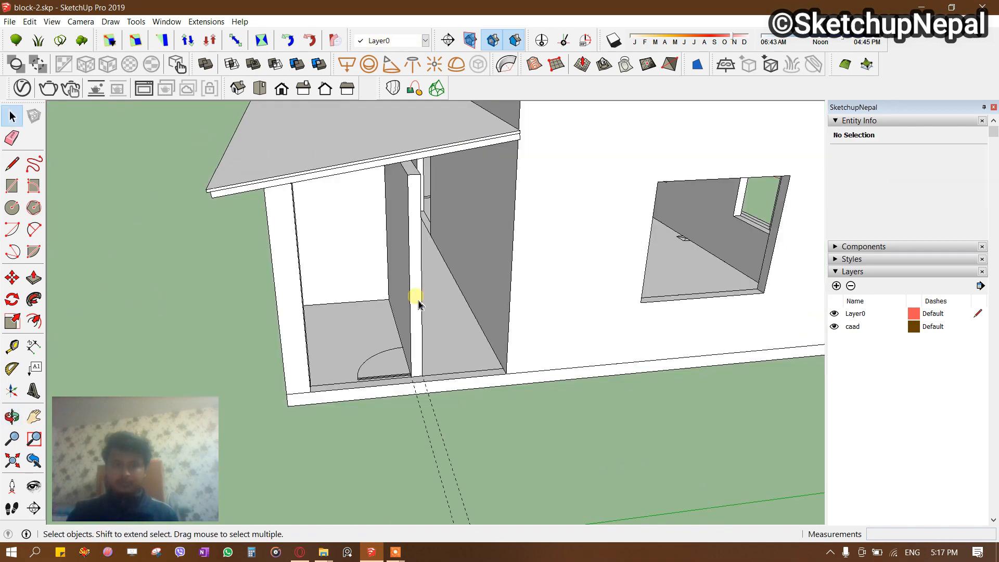
key("r")
scroll(279, 417, "up", 3)
middle_click_drag(279, 416, 266, 391)
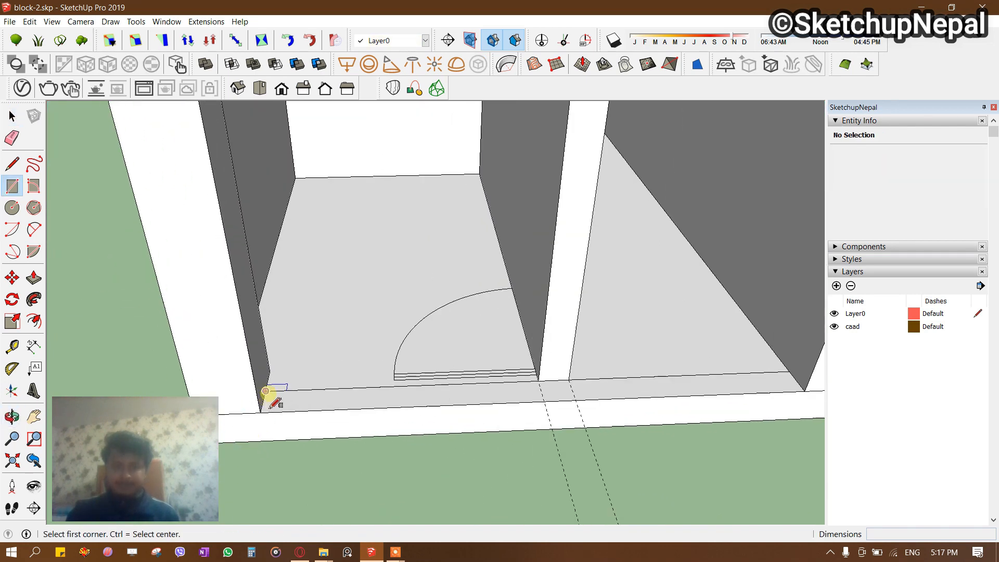
middle_click_drag(625, 404, 558, 409, "shift")
left_click(738, 403)
key("space")
scroll(590, 402, "down", 3)
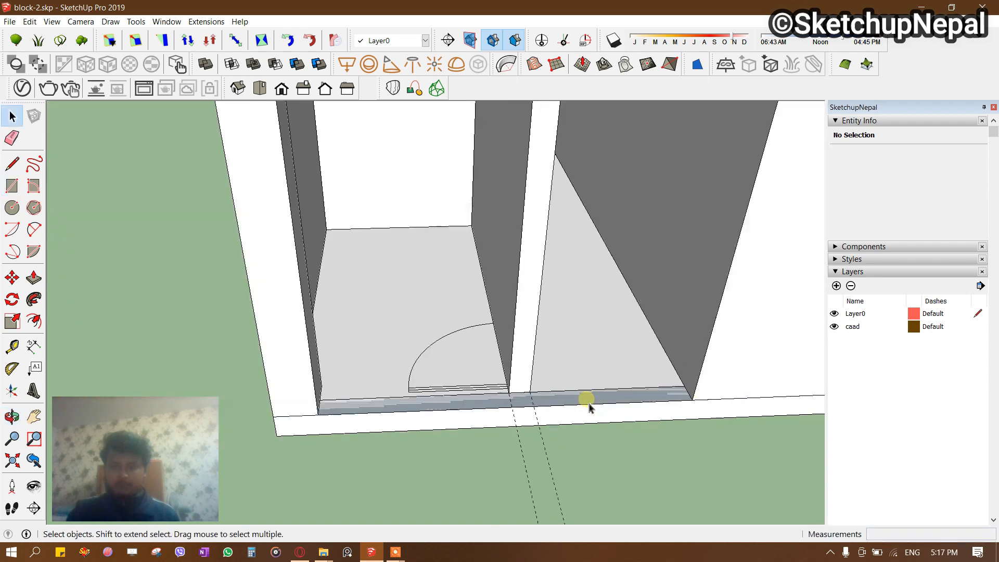
Extrude the opposite end's wall footprint up to the canopy and make the wall a group.
key("p")
scroll(601, 408, "down", 2)
left_click(601, 401)
left_click(669, 145)
key("space")
left_click(531, 189)
key("ctrl+g")
Draw an L-shaped wall footprint along the passage's outer edge and plan partition to the building, and erase the shared line.
scroll(526, 225, "down", 3)
middle_click_drag(436, 247, 509, 371)
scroll(276, 428, "up", 5)
key("r")
scroll(281, 347, "up", 4)
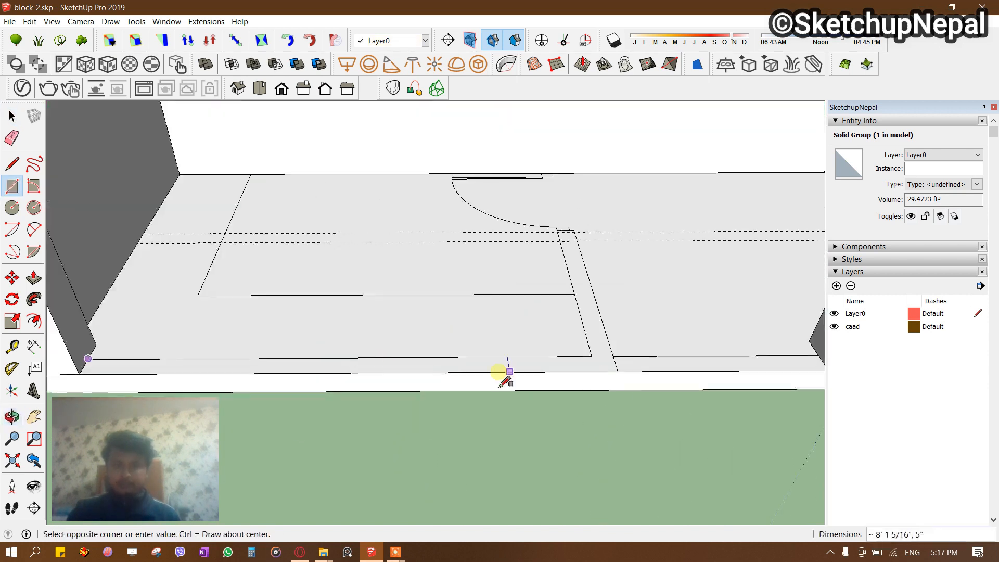
scroll(590, 242, "up", 5)
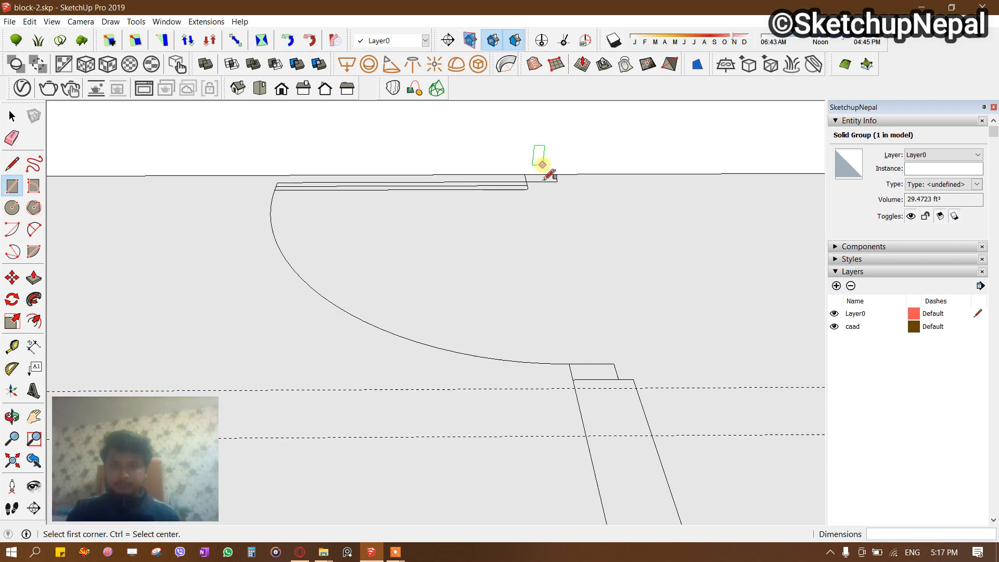
scroll(513, 205, "down", 4)
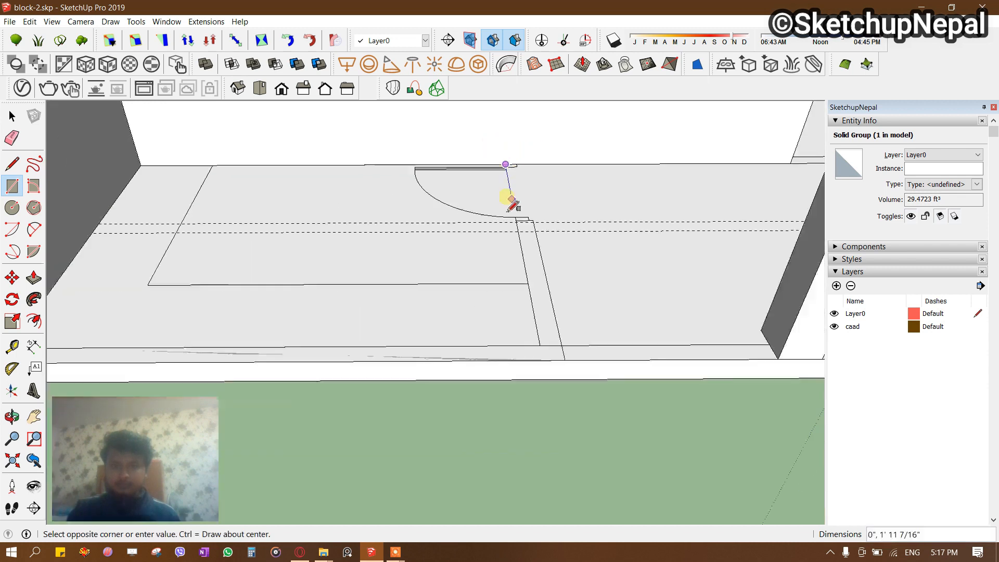
left_click(561, 345)
scroll(562, 345, "up", 2)
key("e")
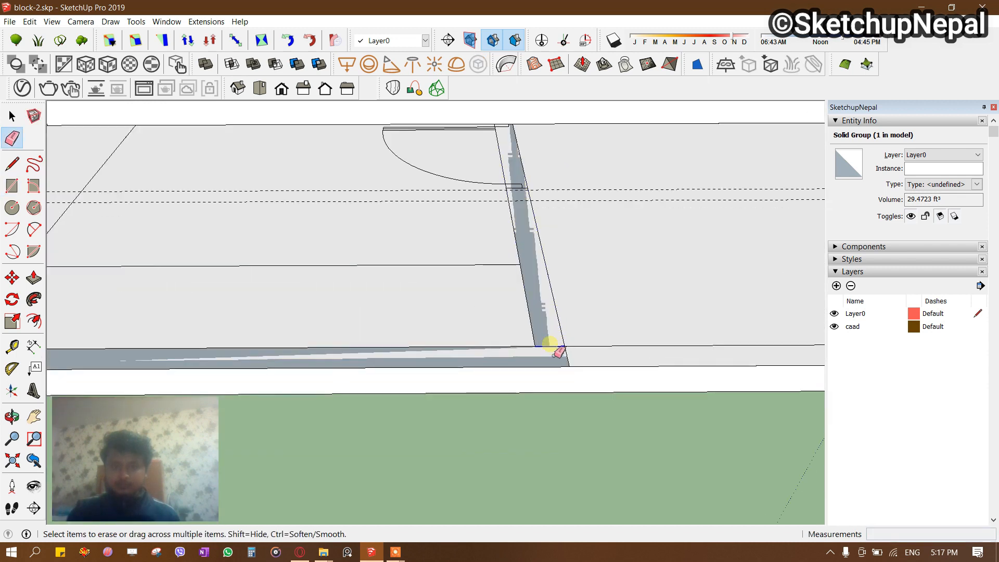
Extrude the L-shaped wall footprint up to the canopy.
key("space")
left_click(550, 330)
scroll(551, 330, "down", 3)
key("p")
left_click(546, 329)
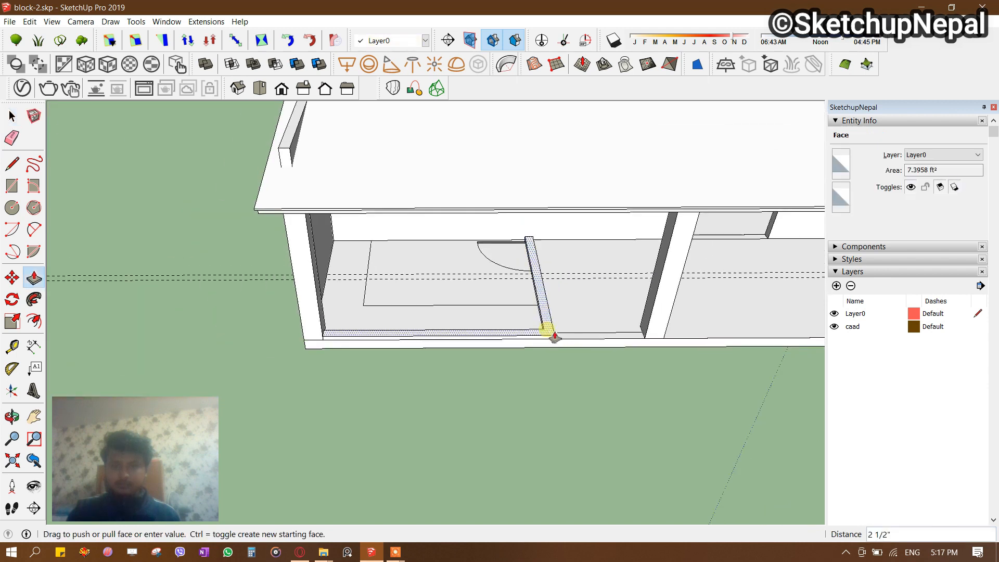
middle_click_drag(575, 261, 482, 127)
scroll(564, 281, "up", 3)
middle_click_drag(564, 280, 590, 303)
left_click(589, 303)
left_click(557, 123)
Select the whole L-shaped wall and make it a group.
middle_click_drag(557, 122, 561, 281)
scroll(538, 206, "up", 2)
key("space")
triple_click(546, 207)
key("ctrl+g")
Delete the floor slab beneath the building.
middle_click_drag(333, 284, 451, 236)
scroll(414, 296, "up", 2)
scroll(414, 300, "down", 2)
middle_click_drag(476, 405, 492, 324)
left_click(482, 356)
key("Delete")
key("Delete")
Inside the passage end wall's group, place vertical guides 4' apart at the plan's window marks and horizontal sill and head guides.
middle_click_drag(483, 359, 449, 287)
double_click(375, 291)
left_click(381, 281)
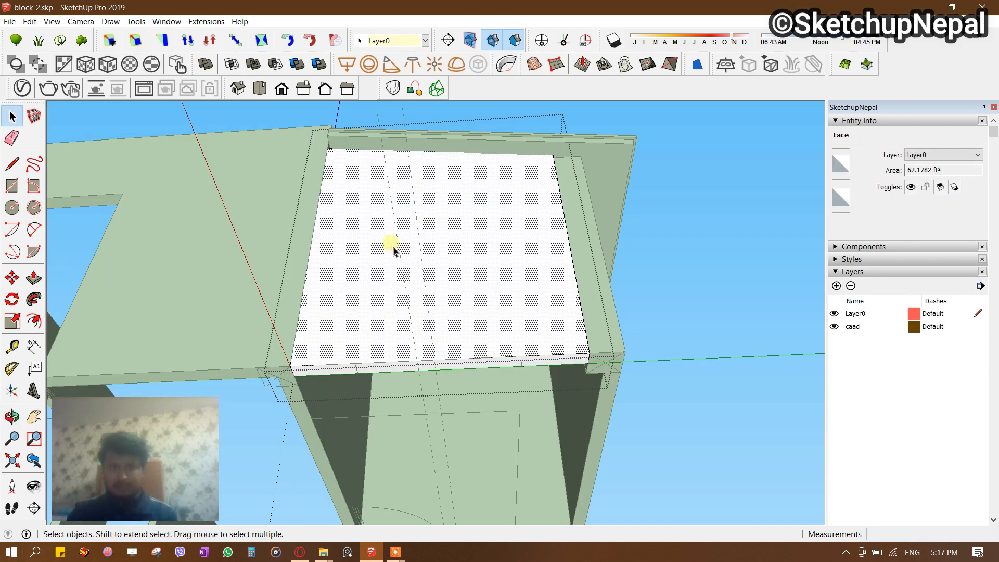
key("t")
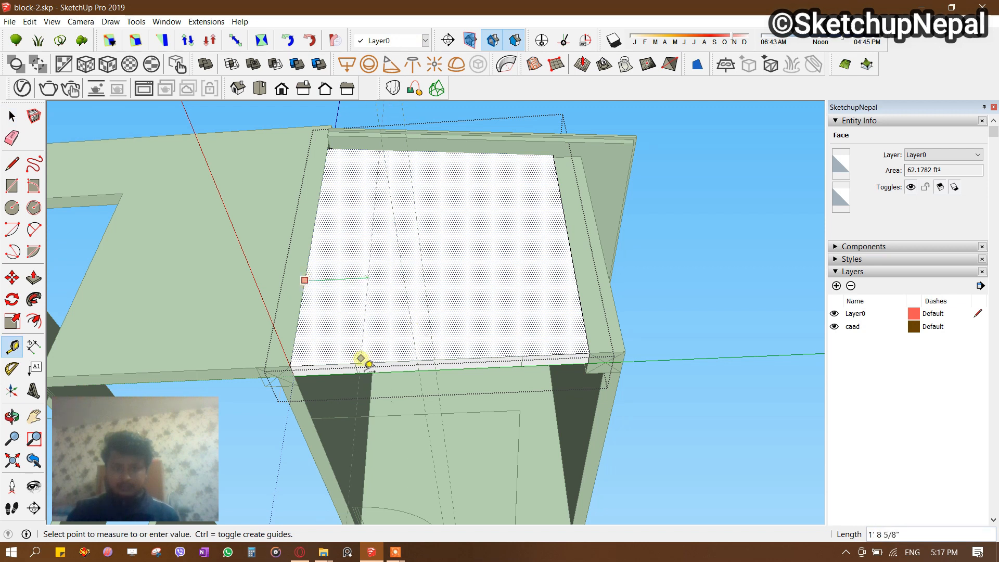
left_click(363, 367)
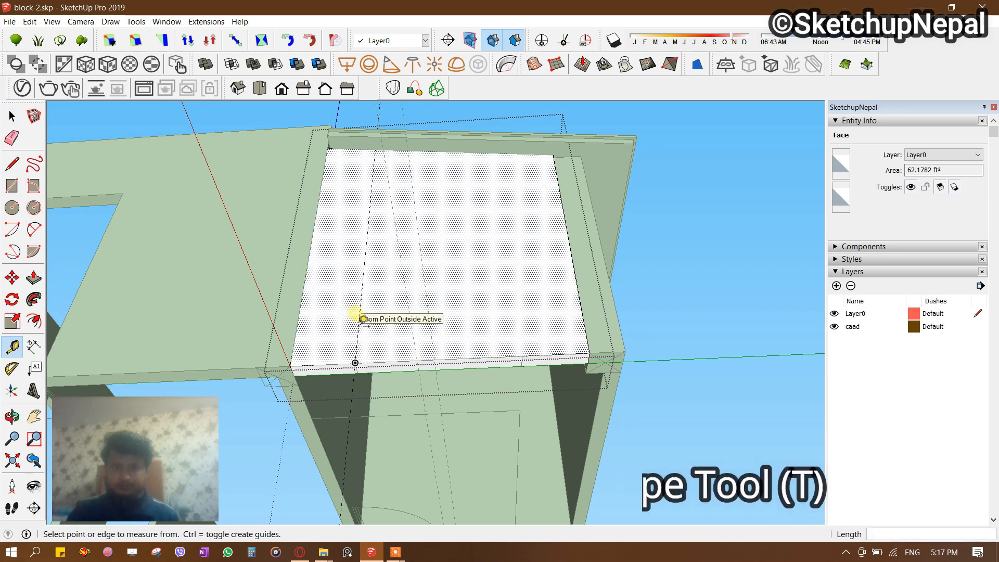
left_click(360, 326)
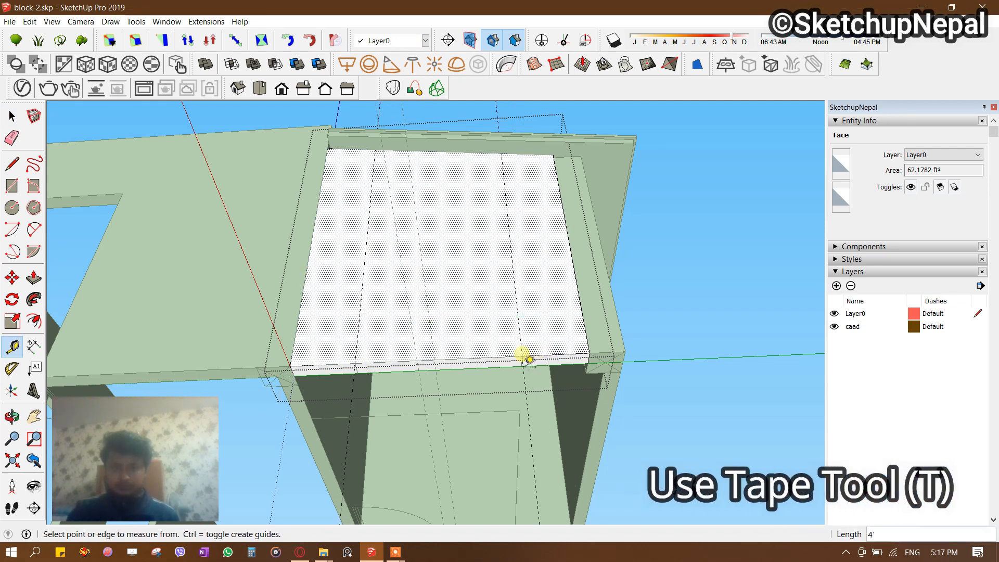
left_click(553, 362)
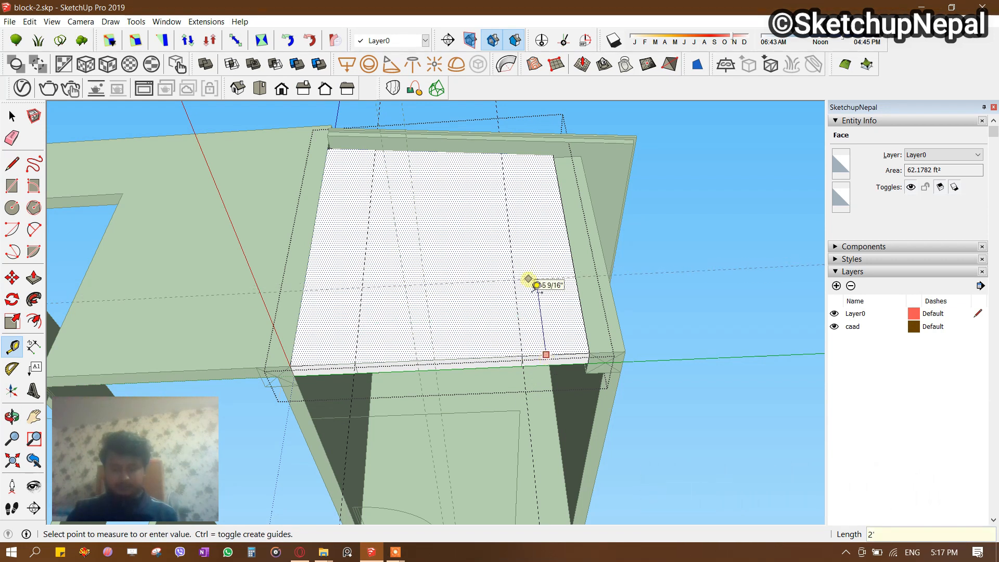
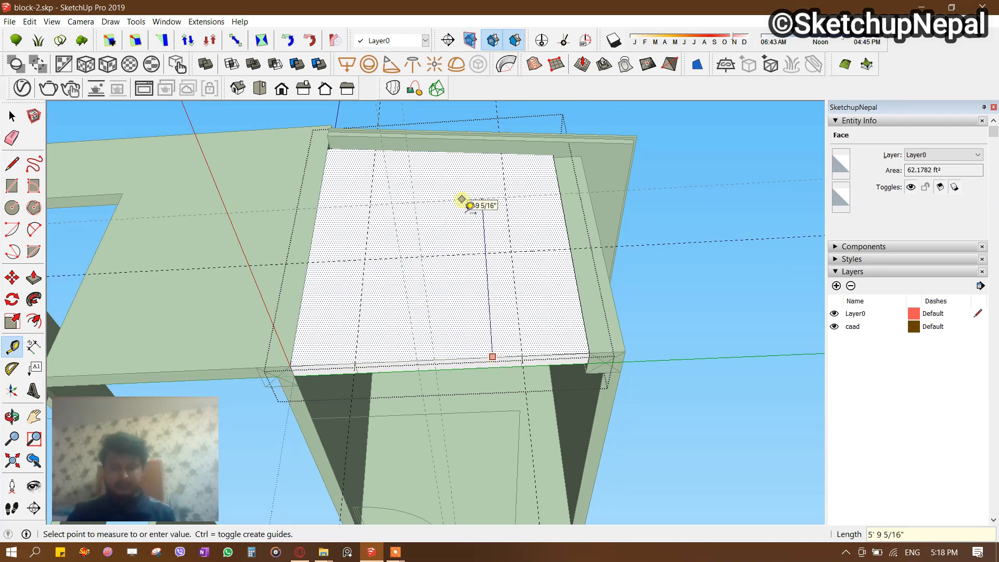
Draw the window rectangle between the guides on the passage end wall and push it 5" through the wall.
key("r")
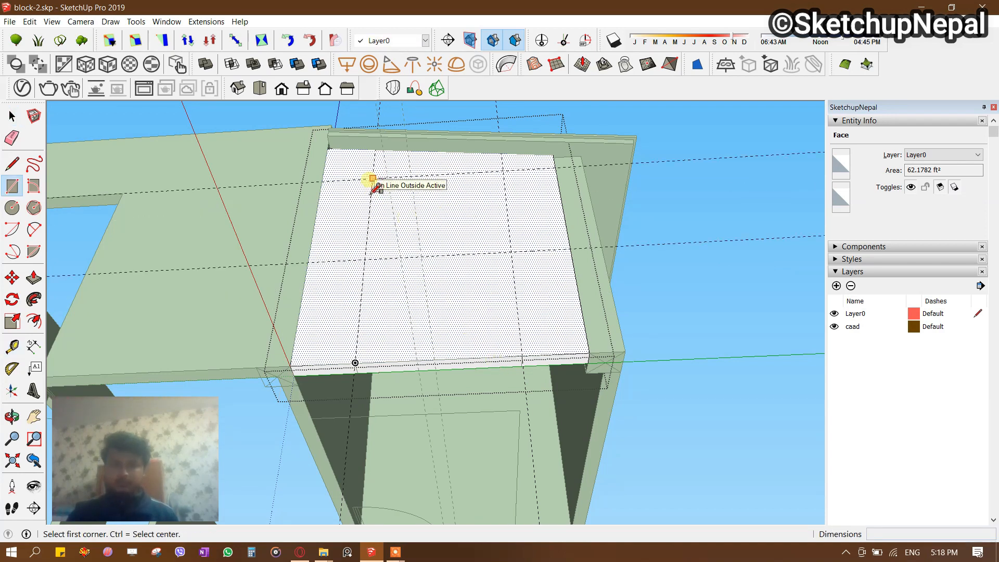
left_click(372, 179)
left_click(510, 253)
key("space")
key("p")
left_click(479, 205)
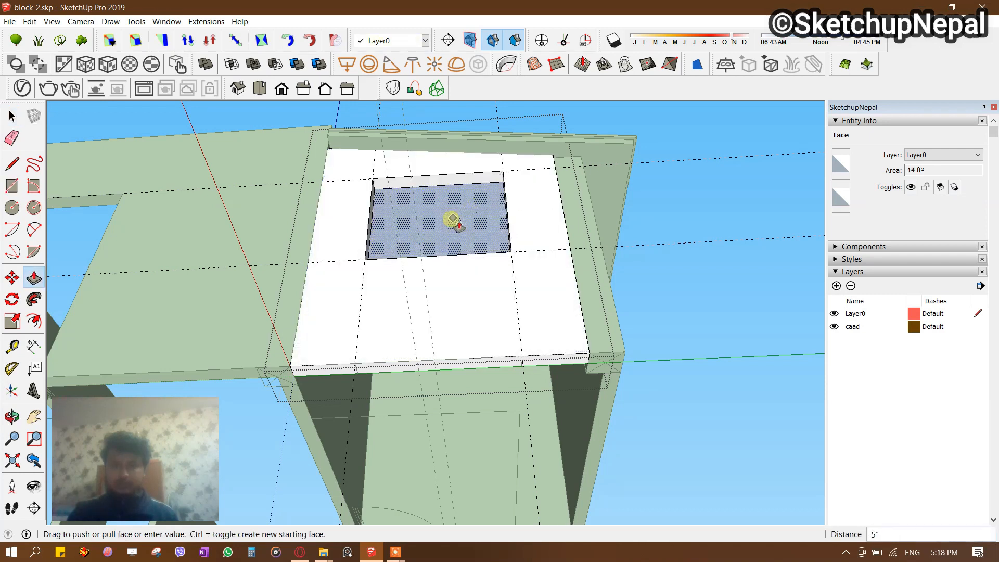
left_click(439, 214)
middle_click_drag(439, 214, 336, 421)
key("space")
left_click(384, 328)
Inside the L-shaped wall's group, divide the bottom face with a 5" line at the plan's door jamb mark.
scroll(390, 336, "down", 3)
middle_click_drag(468, 322, 355, 220)
scroll(412, 315, "up", 3)
double_click(406, 225)
left_click(406, 225)
scroll(407, 225, "up", 2)
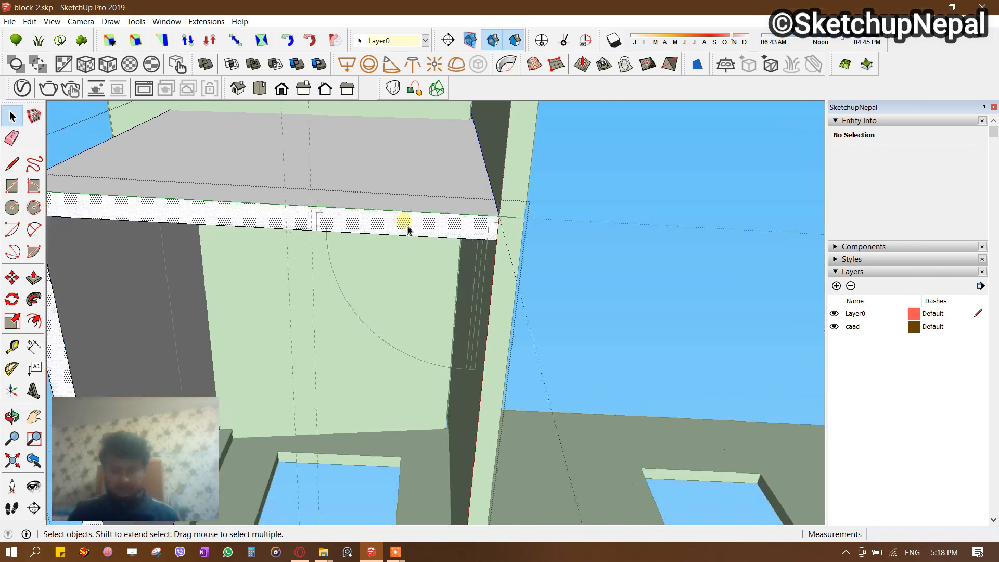
key("l")
left_click(306, 231)
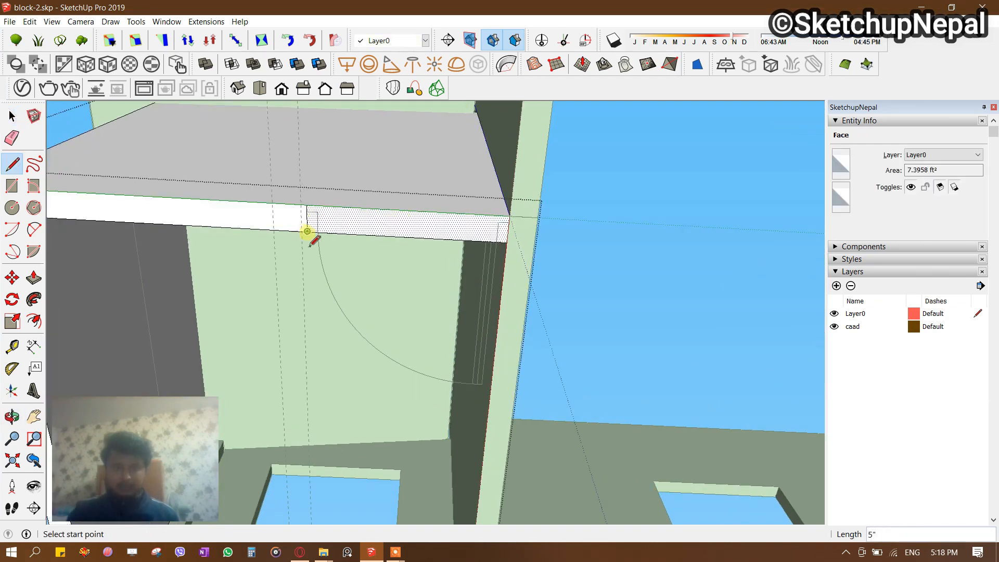
Push the door section of the L-shaped wall's bottom face up 7' to cut the door opening, and close the group.
key("p")
left_click_drag(404, 223, 409, 176)
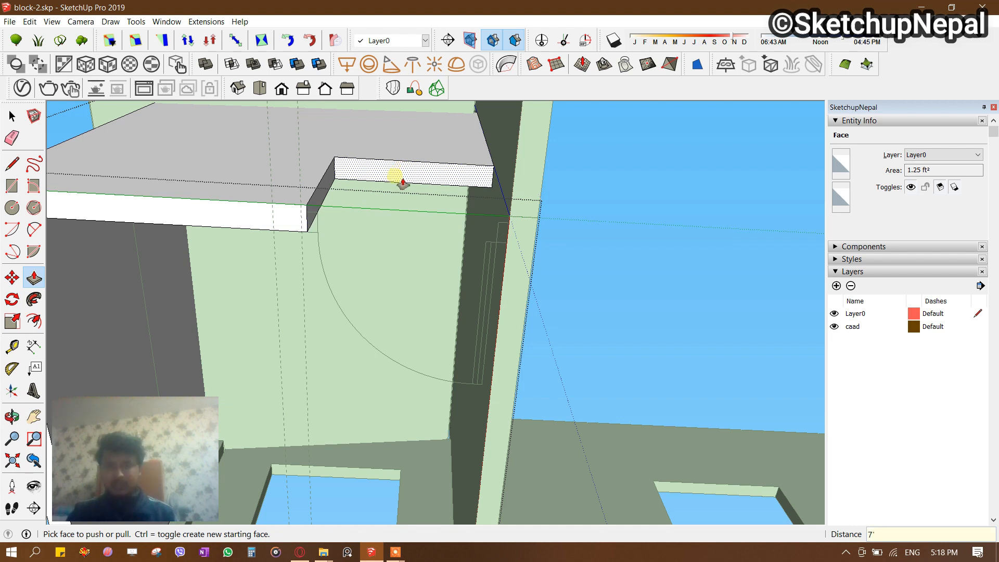
key("Return")
middle_click_drag(403, 181, 611, 328)
key("space")
key("Escape")
Inside the passage end wall's group, pull the wall's top face up until it stands entirely above the sloped canopy.
scroll(489, 186, "down", 3)
middle_click_drag(488, 184, 463, 369)
scroll(474, 290, "up", 1)
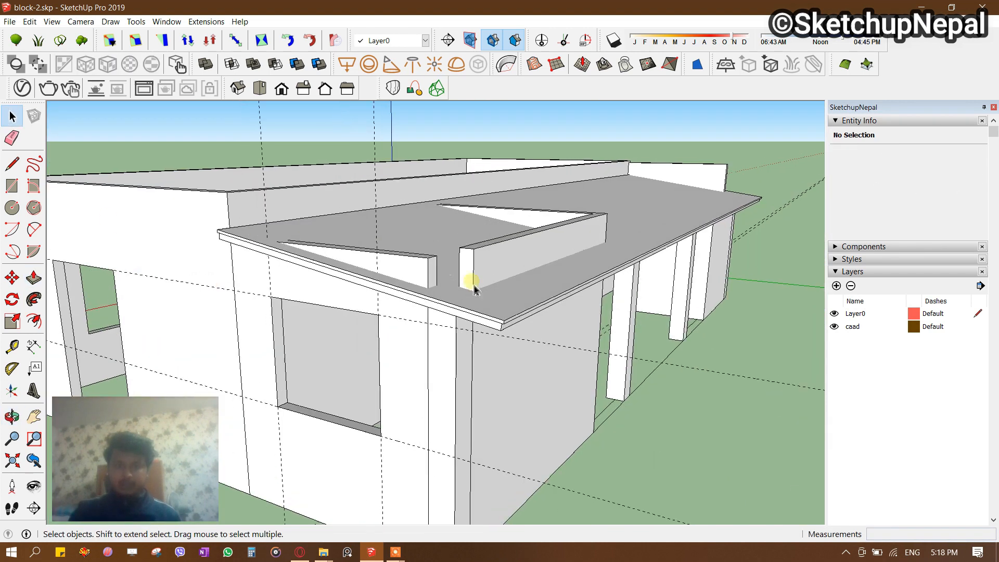
middle_click_drag(474, 286, 416, 343)
scroll(418, 338, "up", 2)
double_click(441, 295)
key("p")
left_click(360, 280)
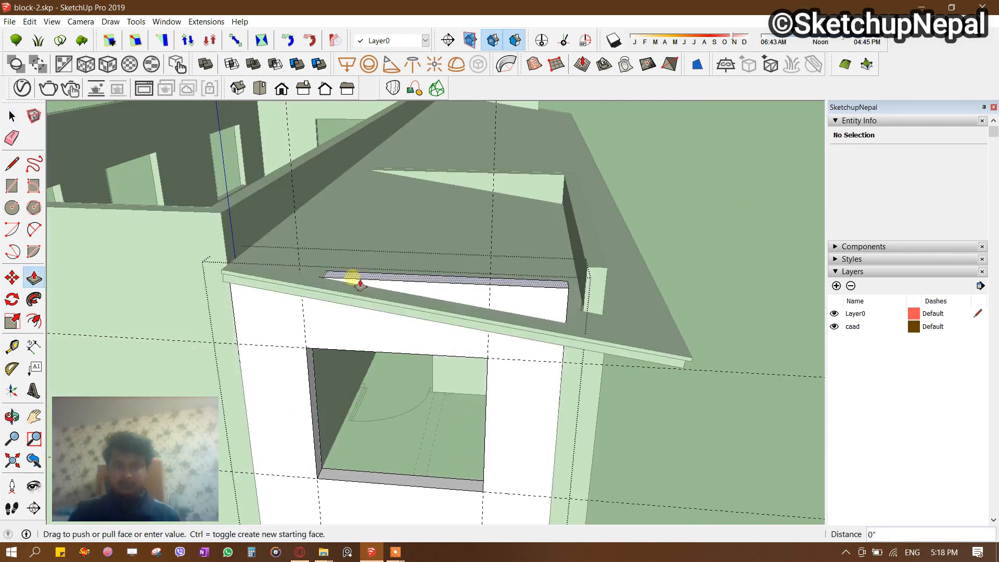
left_click(346, 225)
key("space")
Hide the rest of the model while editing the passage end wall's group.
middle_click_drag(346, 226, 470, 230)
double_click(461, 297)
left_click(335, 267)
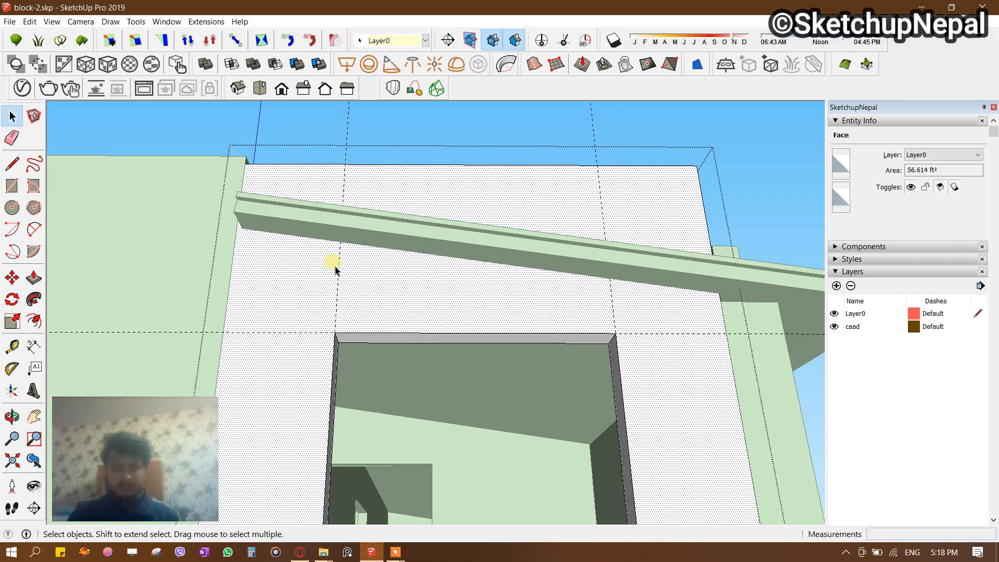
key("t")
scroll(388, 257, "up", 1)
scroll(388, 251, "down", 1)
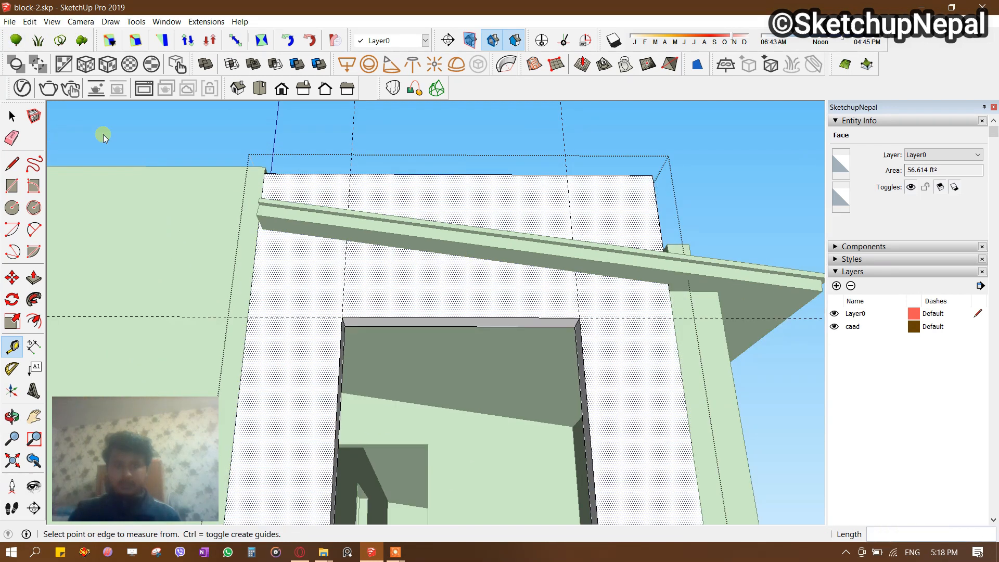
left_click(50, 21)
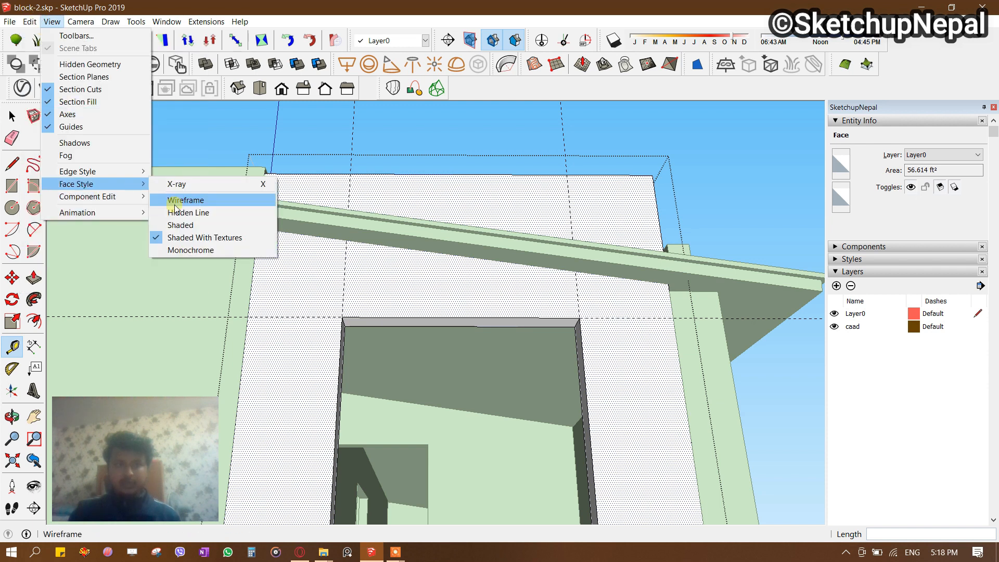
mouse_move(97, 198)
left_click(229, 197)
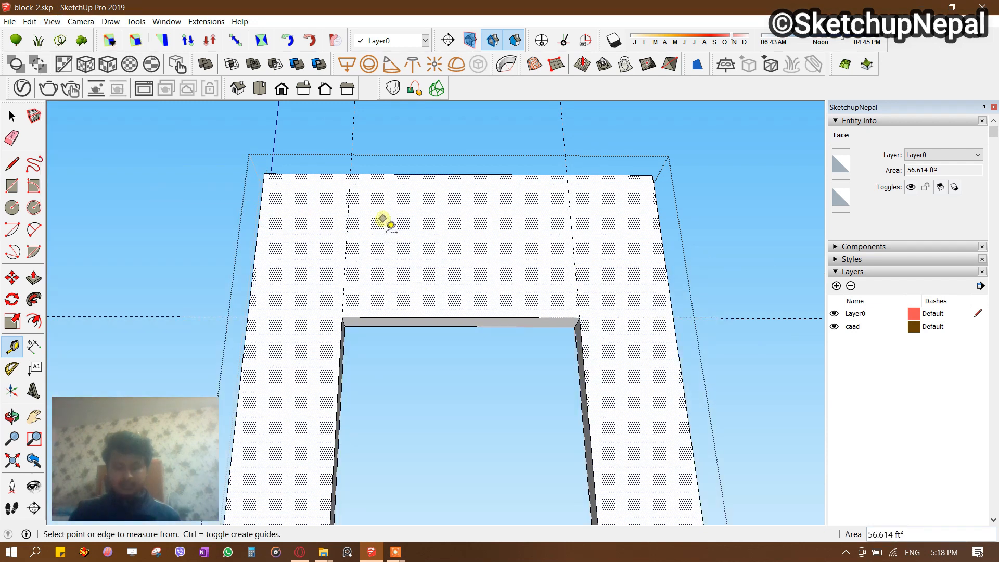
Draw a line across the end wall's face along the canopy's sloped underside, using the rest of the model as reference.
scroll(381, 223, "up", 5)
key("l")
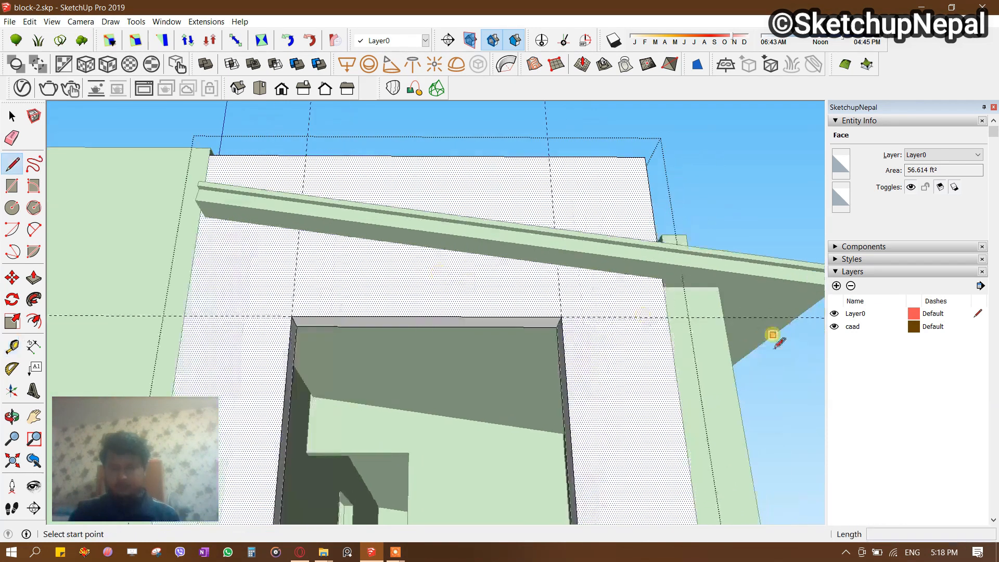
left_click(633, 265)
middle_click_drag(633, 265, 289, 215)
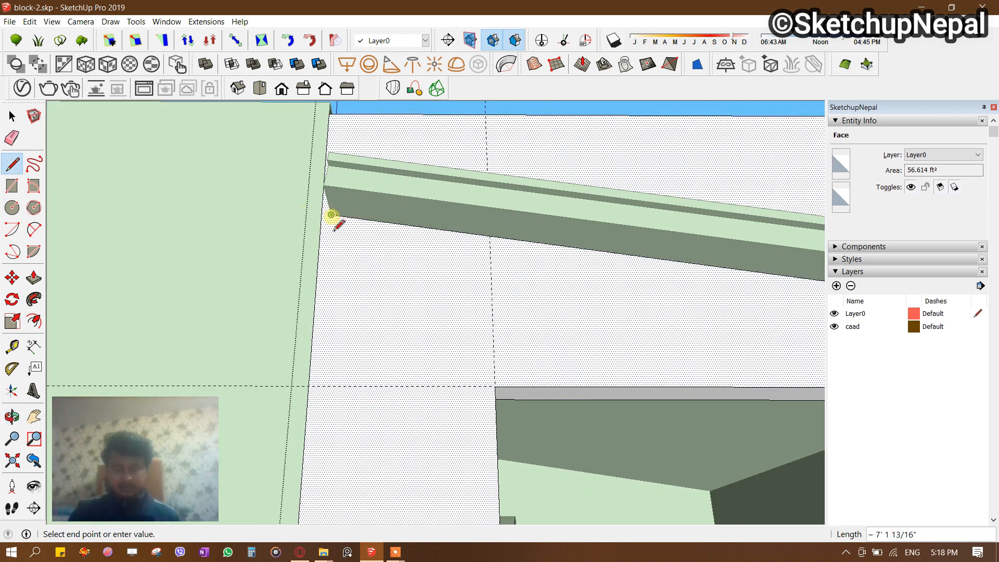
left_click(331, 214)
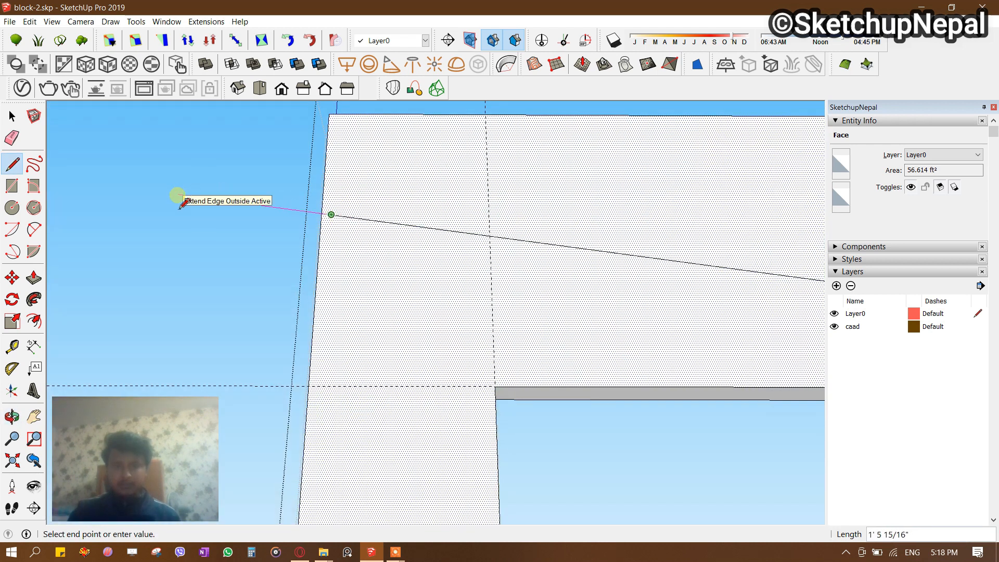
scroll(179, 197, "down", 5)
key("e")
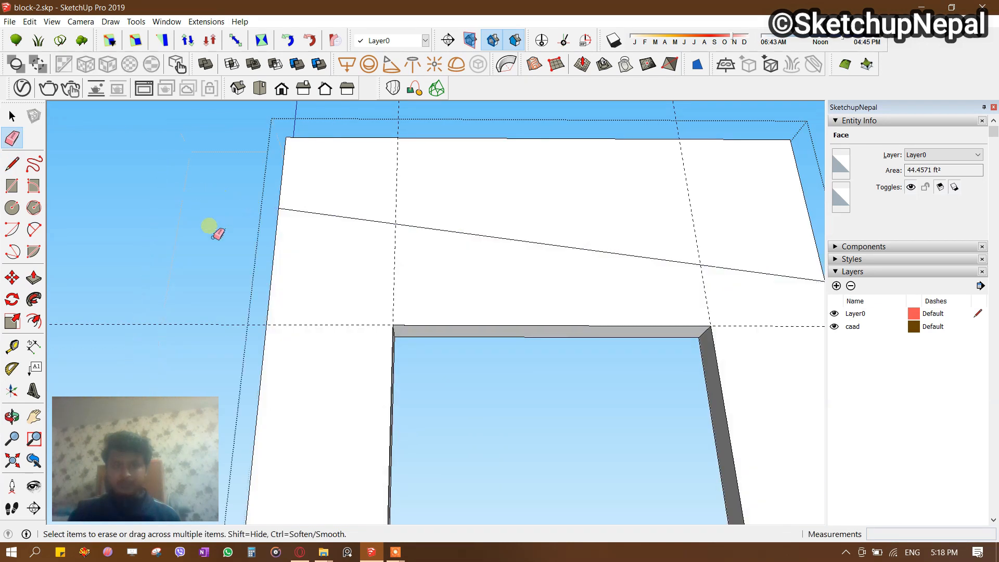
Push the end wall's upper piece above the sloped line through the wall's thickness to trim it to the canopy.
scroll(349, 341, "down", 3)
key("space")
left_click(408, 218)
middle_click_drag(407, 219, 335, 272)
key("p")
left_click_drag(335, 272, 419, 229)
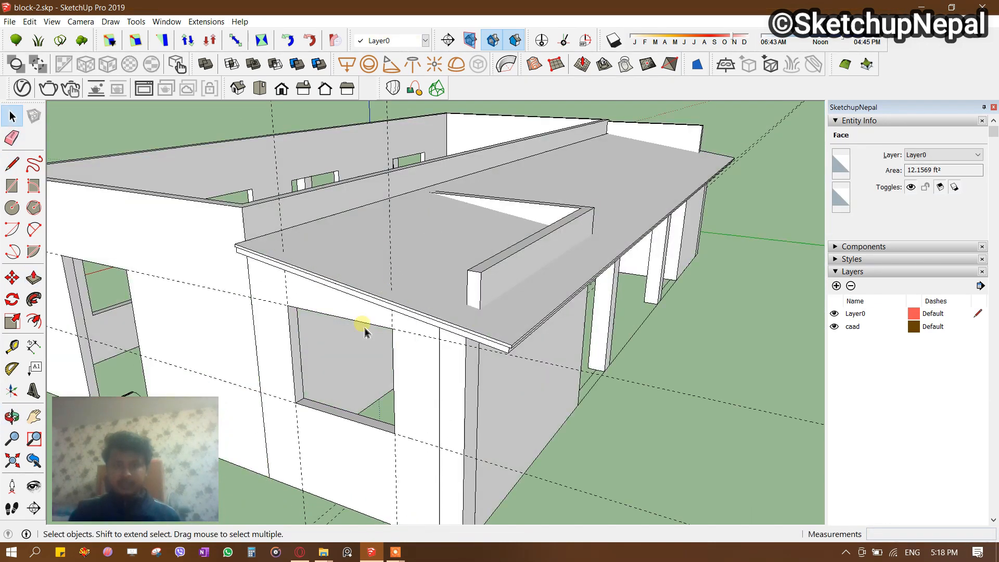
Inside the corner post's group, pull its top face up past the canopy's underside.
middle_click_drag(365, 329, 363, 169)
scroll(439, 209, "up", 4)
middle_click_drag(440, 213, 505, 281)
scroll(510, 240, "up", 3)
middle_click_drag(509, 243, 482, 249)
key("p")
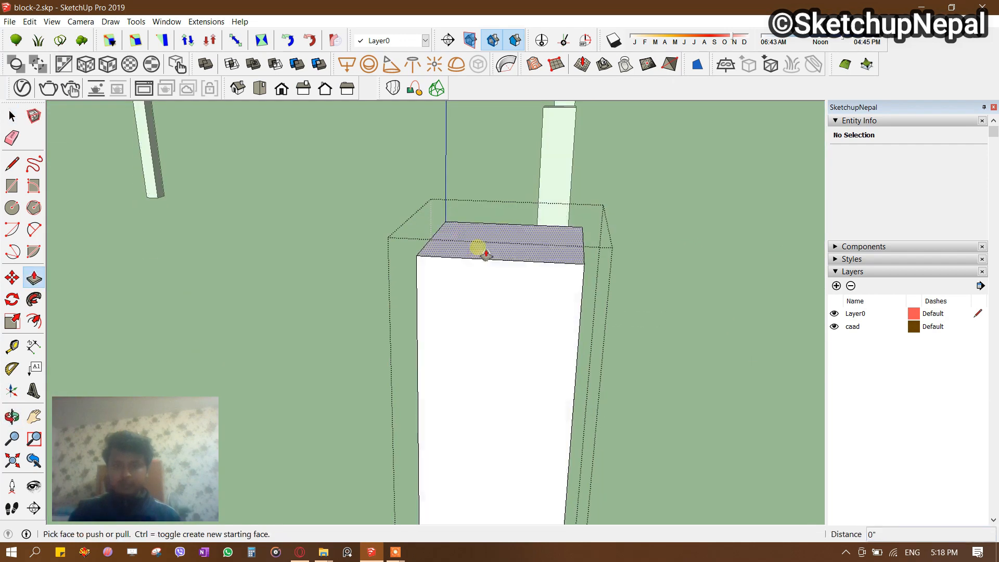
middle_click_drag(484, 156, 482, 247)
Draw a line across the corner post's face along the canopy's sloped underside.
key("space")
scroll(471, 296, "up", 2)
double_click(471, 296)
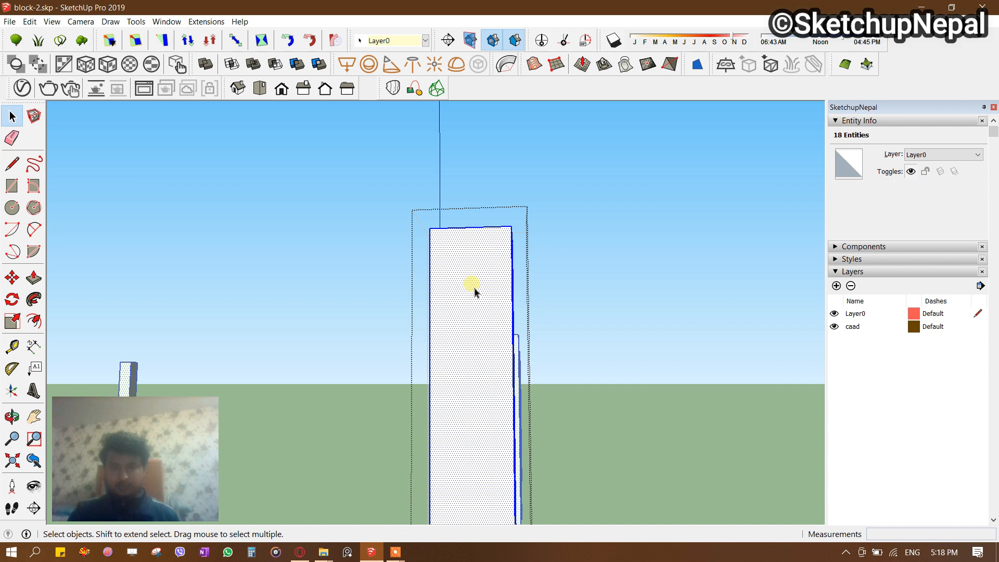
mouse_move(474, 290)
middle_mouse_down()
mouse_move(477, 326)
mouse_move(484, 270)
mouse_move(488, 290)
middle_mouse_up()
key("Escape")
double_click(488, 289)
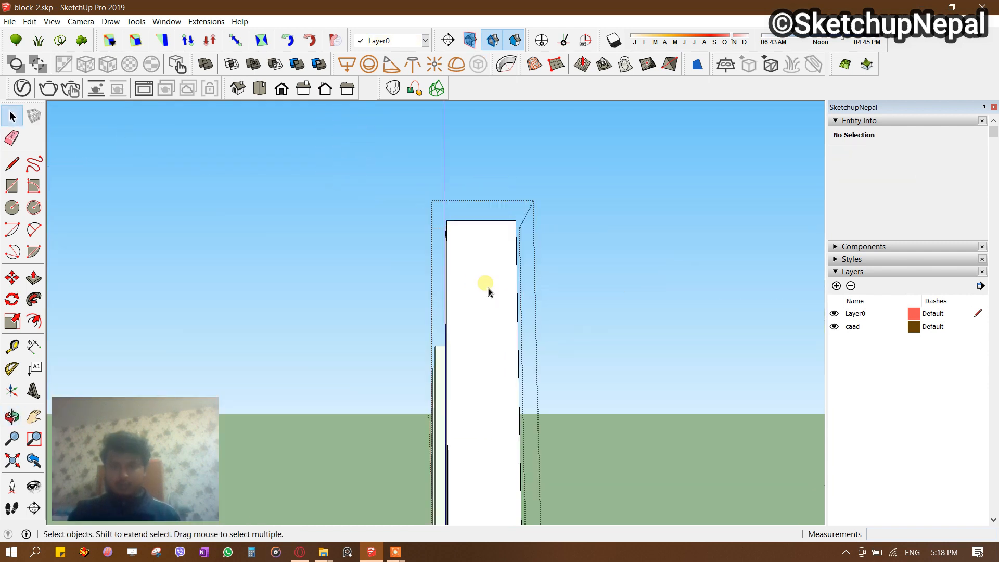
left_click(486, 286)
scroll(472, 271, "up", 3)
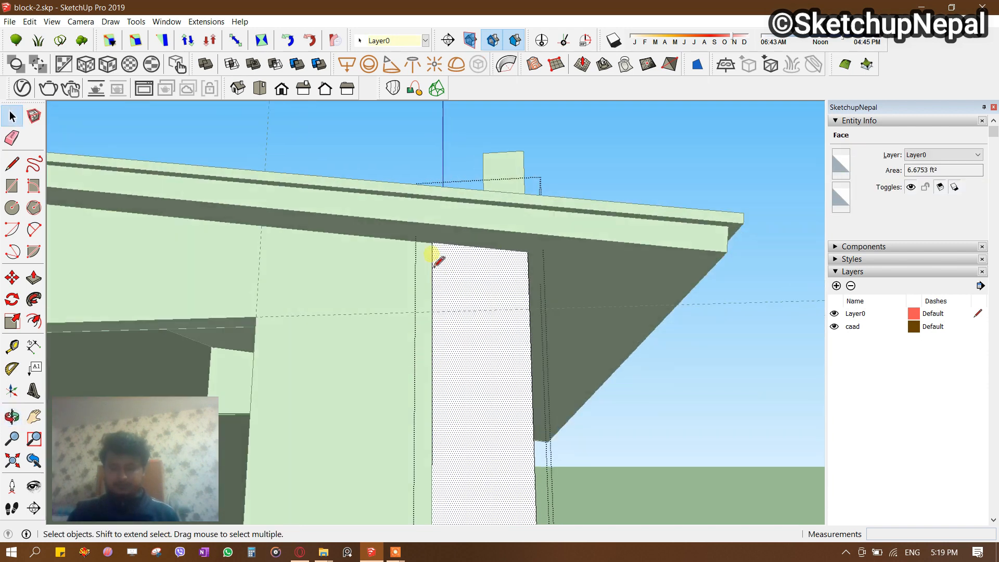
key("l")
scroll(432, 240, "up", 2)
left_click(564, 252)
middle_click_drag(563, 253, 474, 350)
Push the corner post's piece above the sloped line through the post to remove it, and close the group.
key("i")
key("space")
key("p")
left_click(468, 272)
left_click(597, 247)
key("space")
left_click(597, 246)
Inside the L-shaped wall's group, draw a line across the outer solid face along the canopy's sloped underside.
middle_click_drag(572, 245, 196, 278)
middle_click_drag(522, 206, 644, 209)
left_click(458, 223)
key("l")
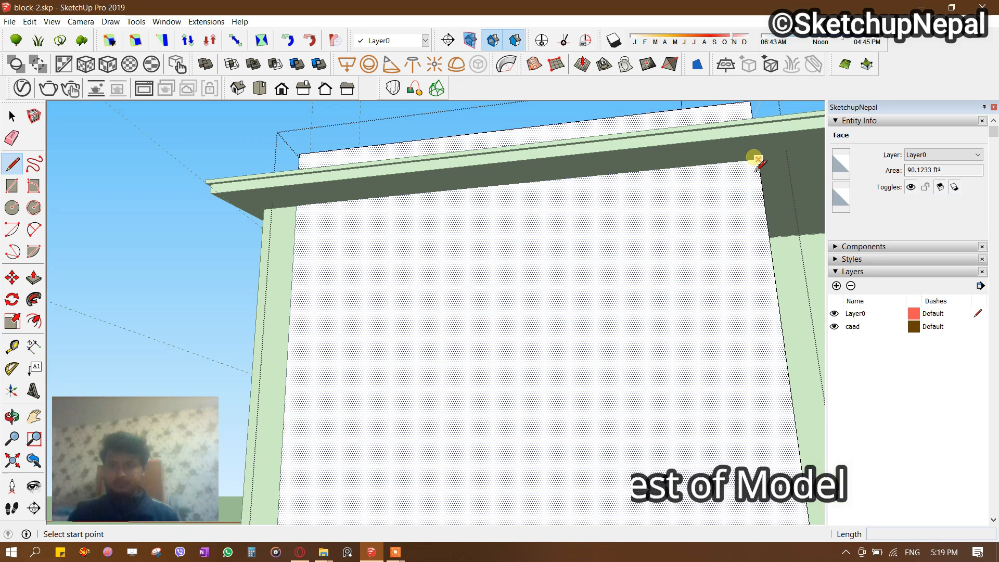
left_click(758, 160)
left_click(296, 204)
middle_click_drag(301, 205, 339, 245)
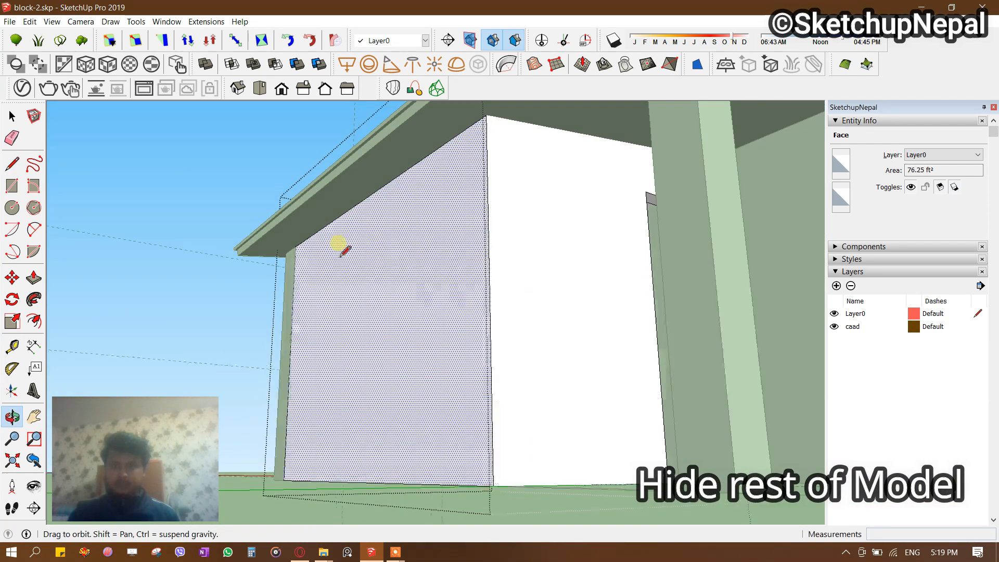
Draw a line along the canopy's sloped underside across the L-shaped wall's face above the door opening, extending past the wall's end.
middle_click_drag(500, 147, 201, 243)
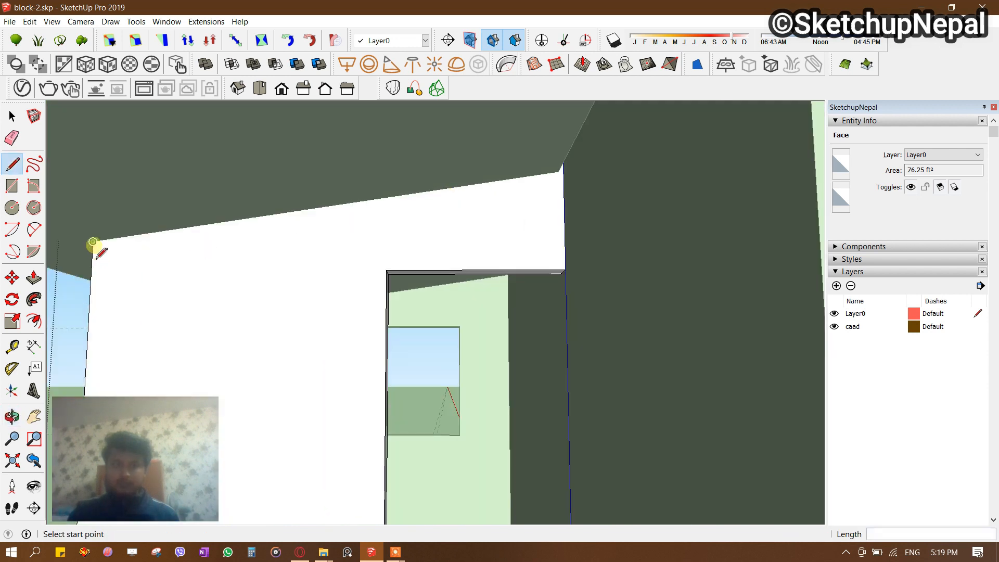
left_click(93, 242)
scroll(446, 194, "up", 2)
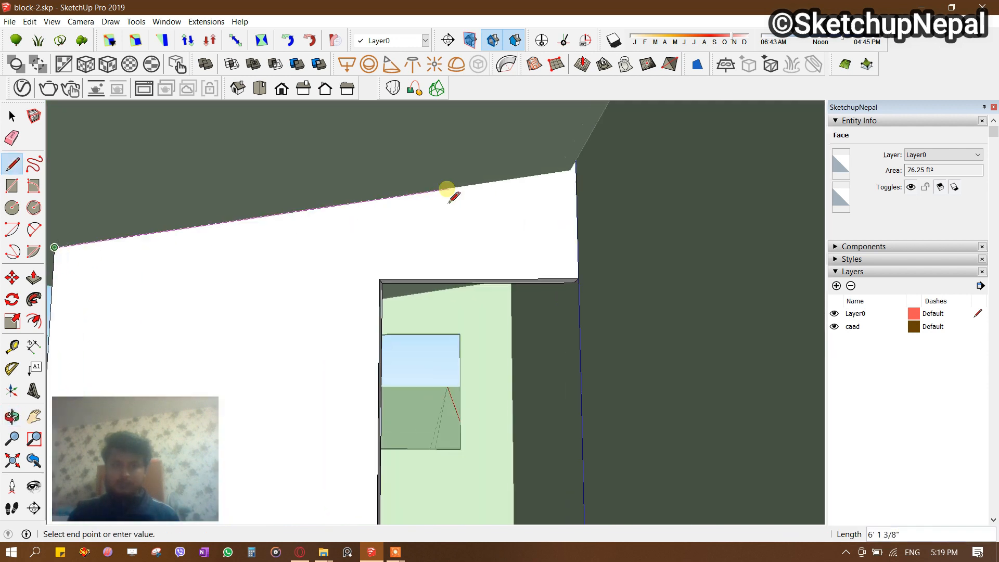
left_click(582, 169)
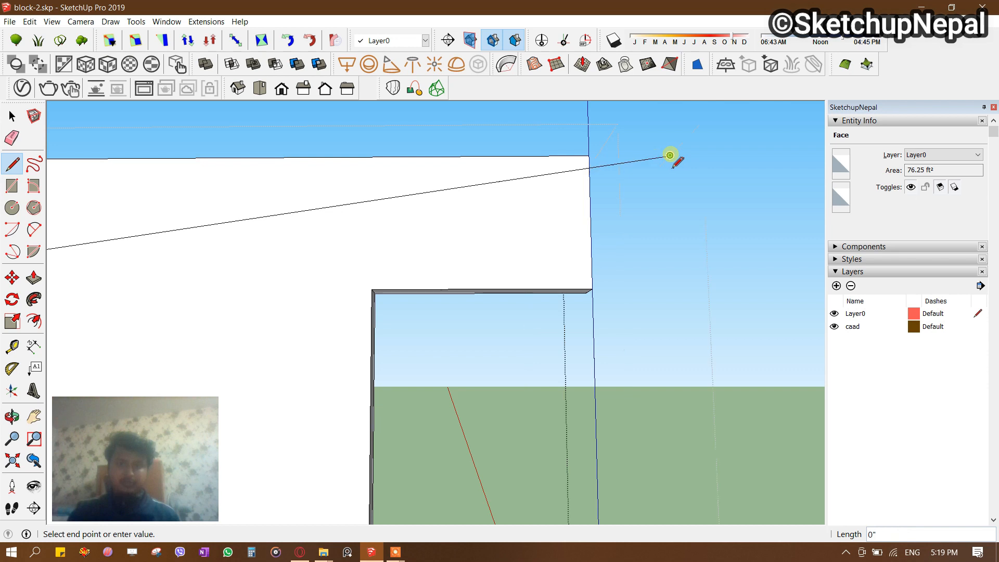
key("space")
scroll(626, 167, "down", 3)
middle_click_drag(626, 167, 401, 334)
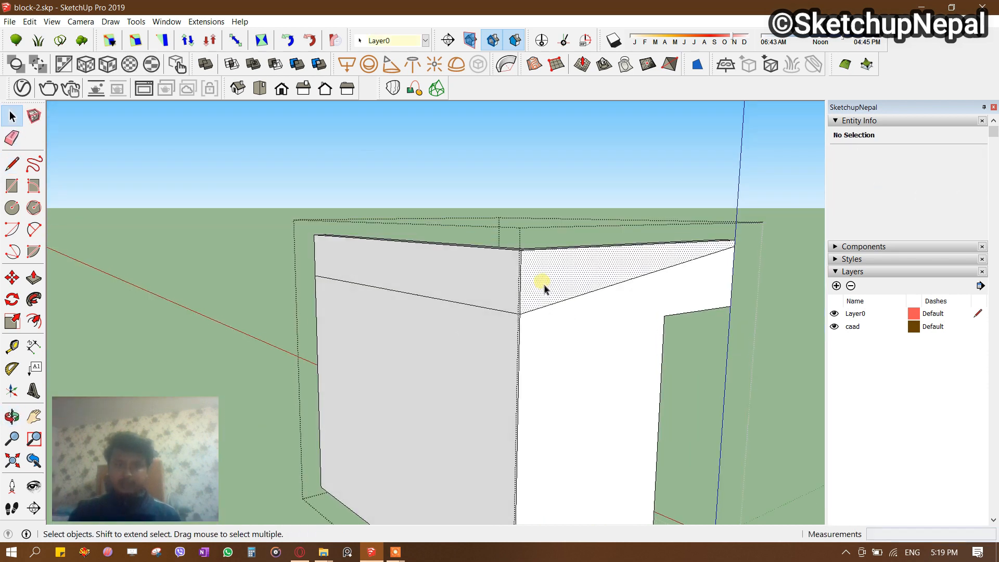
Push the upper strip of the door wall back through the wall's thickness to remove it.
middle_click_drag(544, 289, 546, 368)
left_click(546, 368)
key("p")
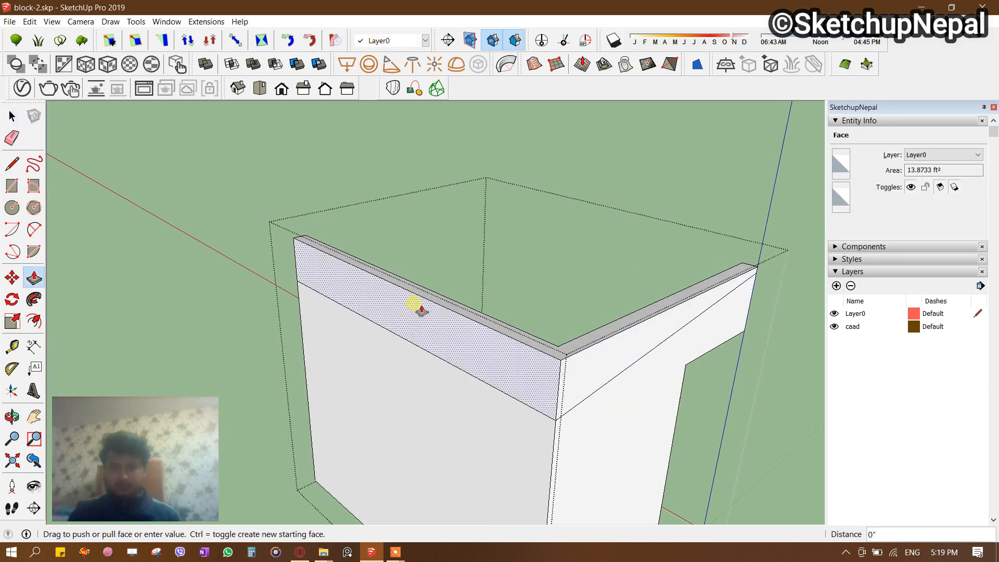
left_click(617, 369)
left_click(566, 342)
left_click(488, 354)
left_click(598, 346)
Try to Push/Pull the end face of the remaining upper strip on the side wall, and undo it.
key("space")
scroll(597, 330, "down", 2)
middle_click_drag(597, 330, 435, 364)
key("space")
left_click(486, 290)
key("p")
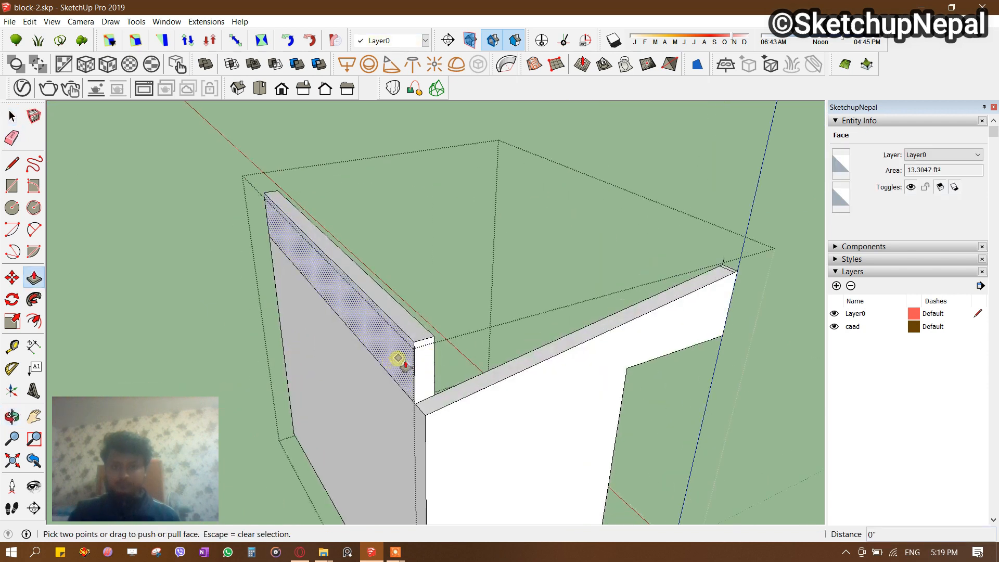
scroll(439, 371, "up", 1)
key("space")
left_click(419, 323)
key("p")
left_click(418, 328)
left_click(428, 304)
key("ctrl+z")
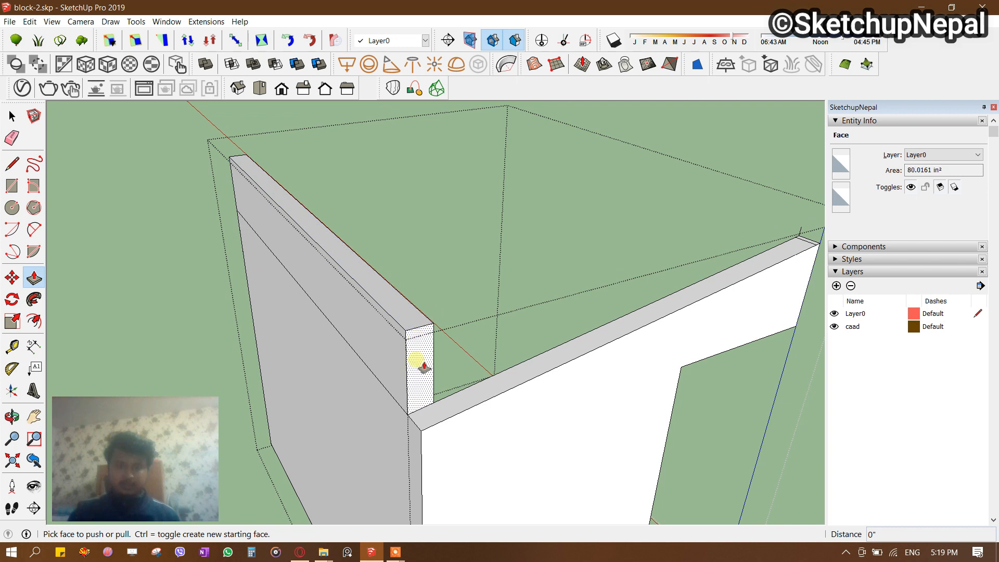
Erase the edges of the remaining upper strip on the side wall down to the dividing line.
middle_click_drag(424, 343, 408, 278)
key("space")
left_click(390, 223)
middle_click_drag(390, 223, 400, 274)
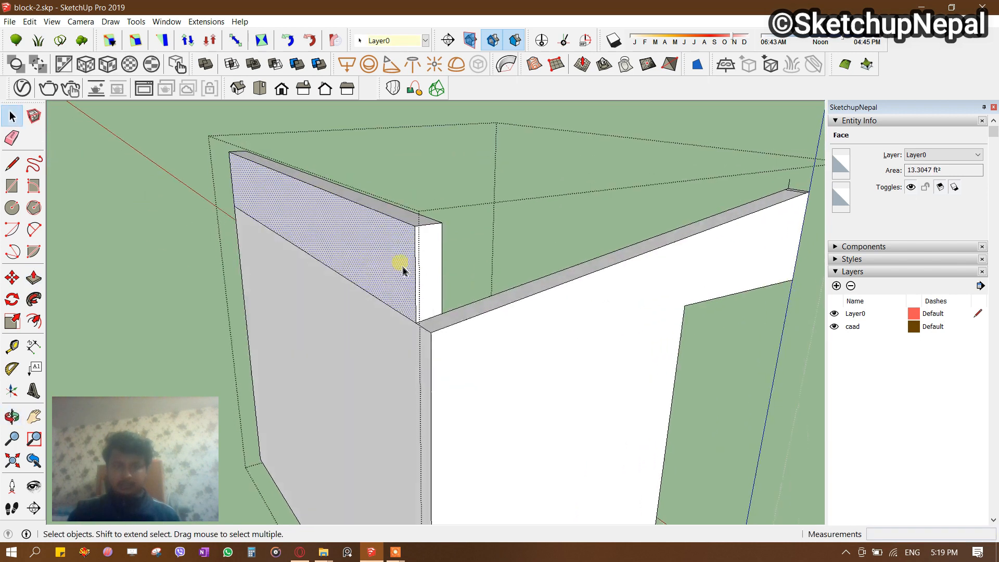
key("p")
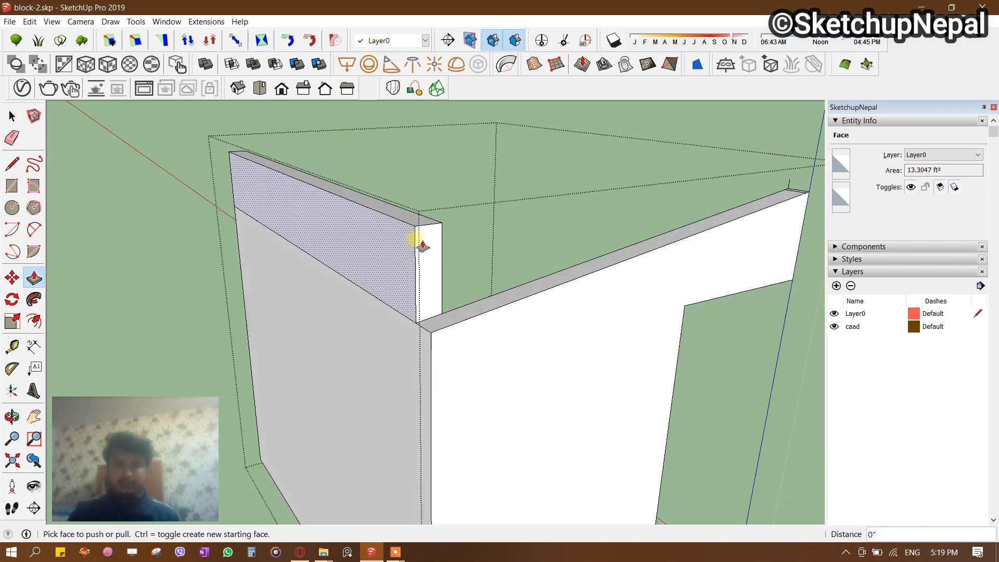
key("e")
left_click(429, 223)
left_click(450, 214)
middle_click_drag(448, 216, 313, 299)
middle_click_drag(425, 160, 360, 186)
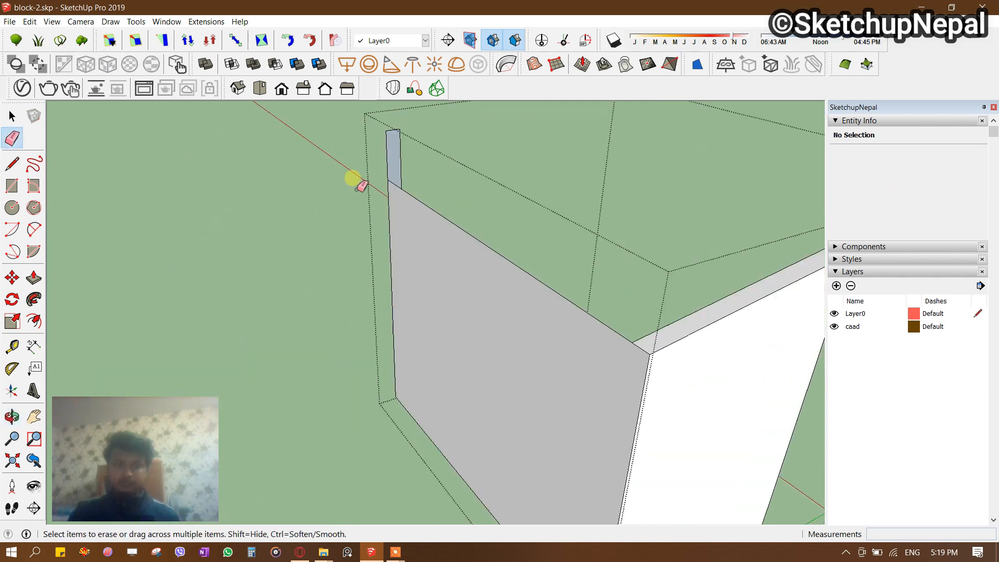
middle_click_drag(405, 136, 539, 394)
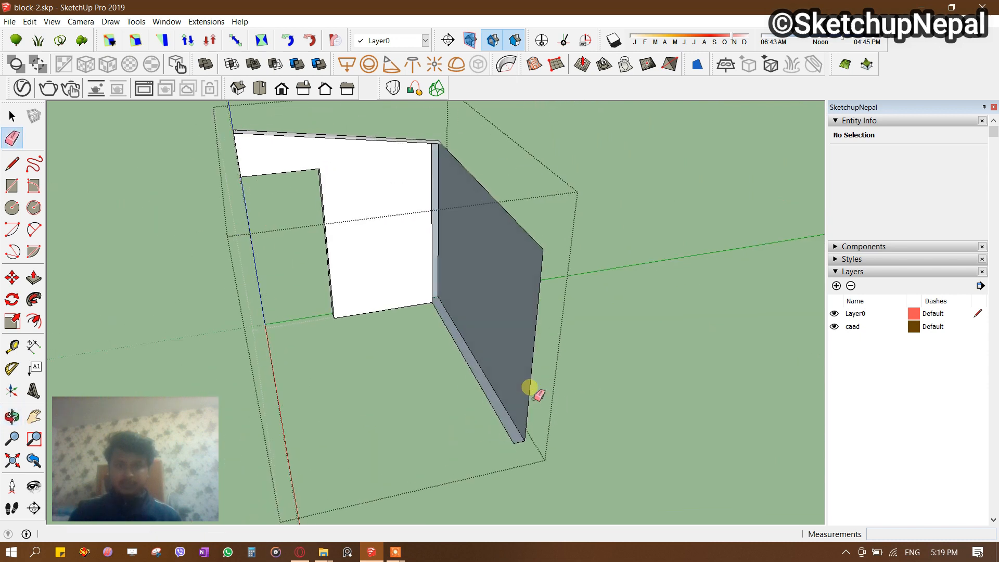
left_click(510, 426)
key("m")
scroll(512, 442, "up", 3)
left_click(529, 436)
key("ctrl")
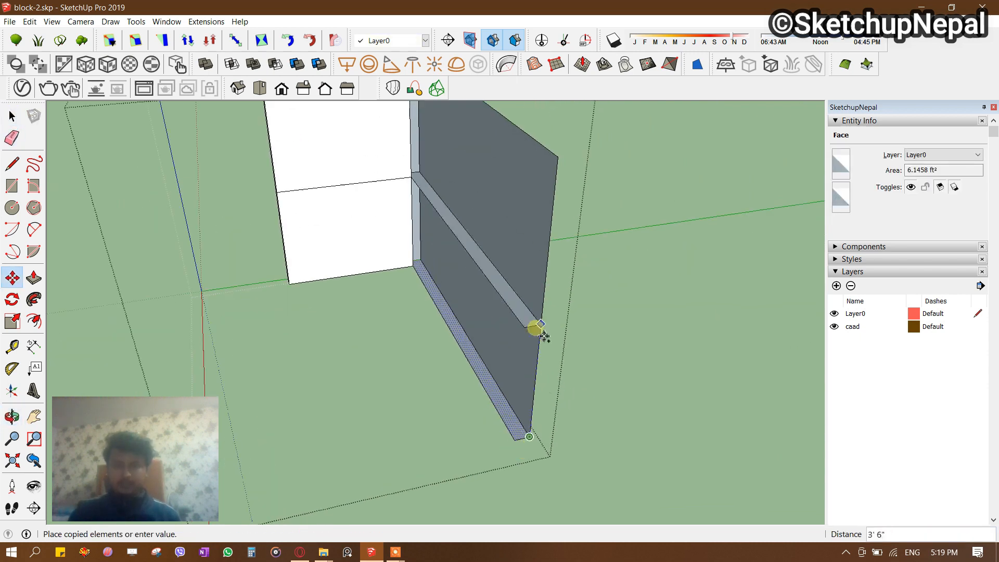
key("Escape")
key("e")
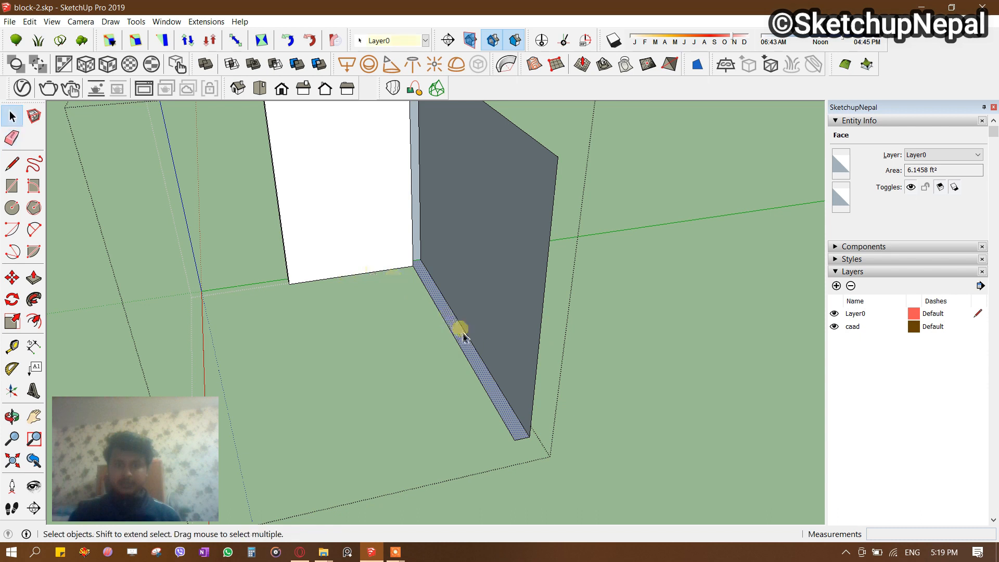
Copy the side wall's base face up to its open top and erase the stray copied line on the door wall.
key("m")
left_click(529, 436)
key("ctrl")
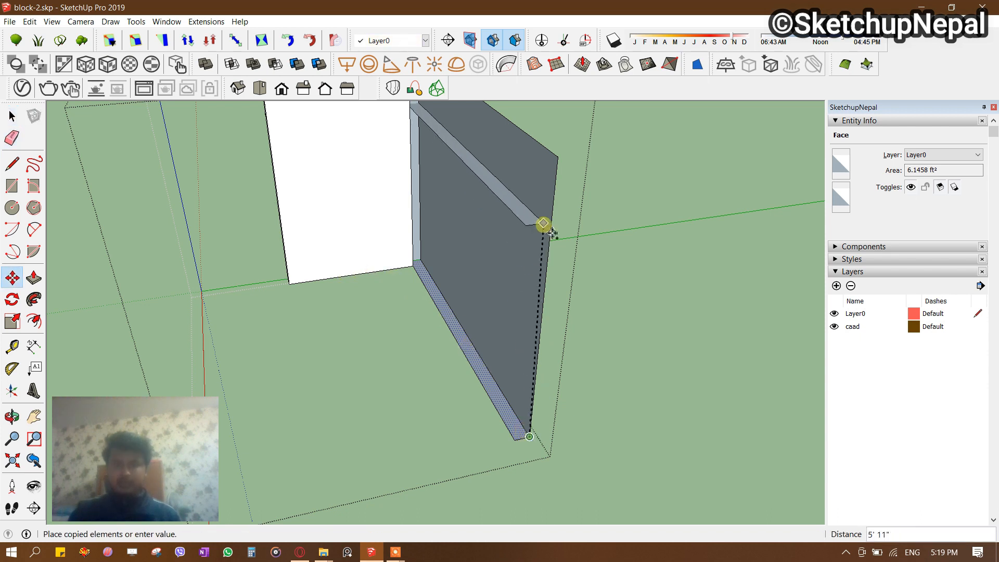
left_click(562, 172)
middle_click_drag(504, 196, 403, 247)
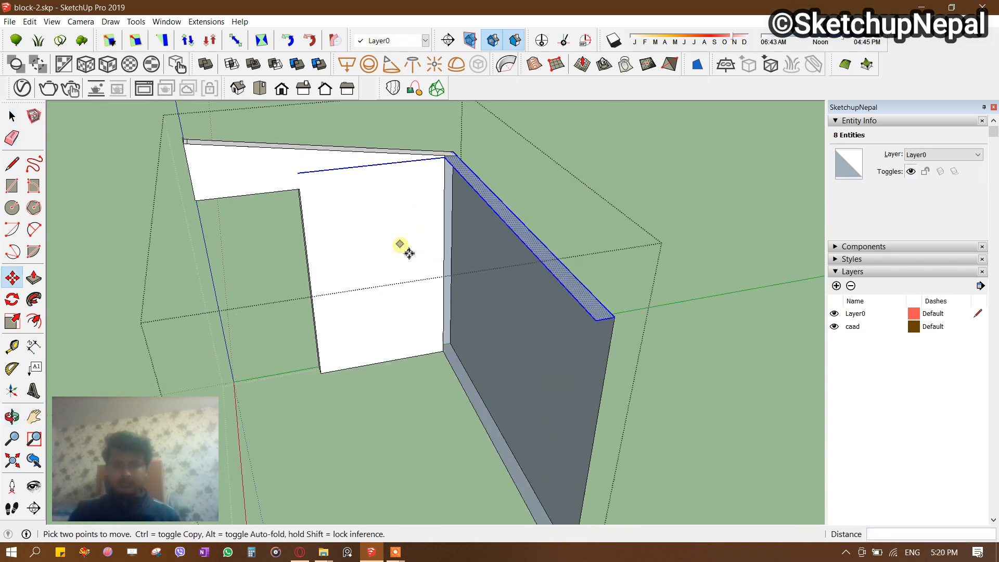
key("e")
middle_click_drag(366, 172, 519, 251)
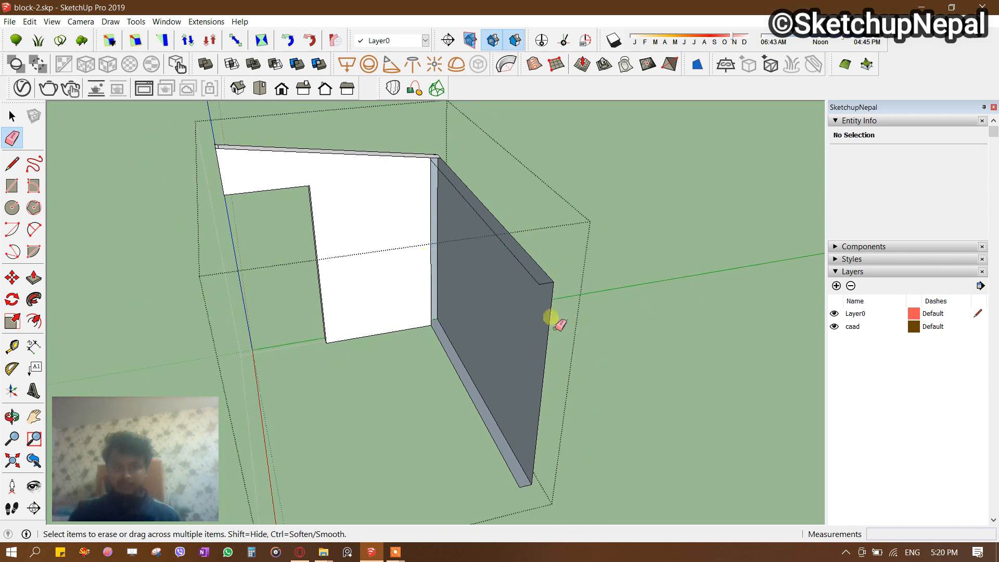
scroll(440, 177, "up", 3)
key("l")
scroll(478, 202, "down", 1)
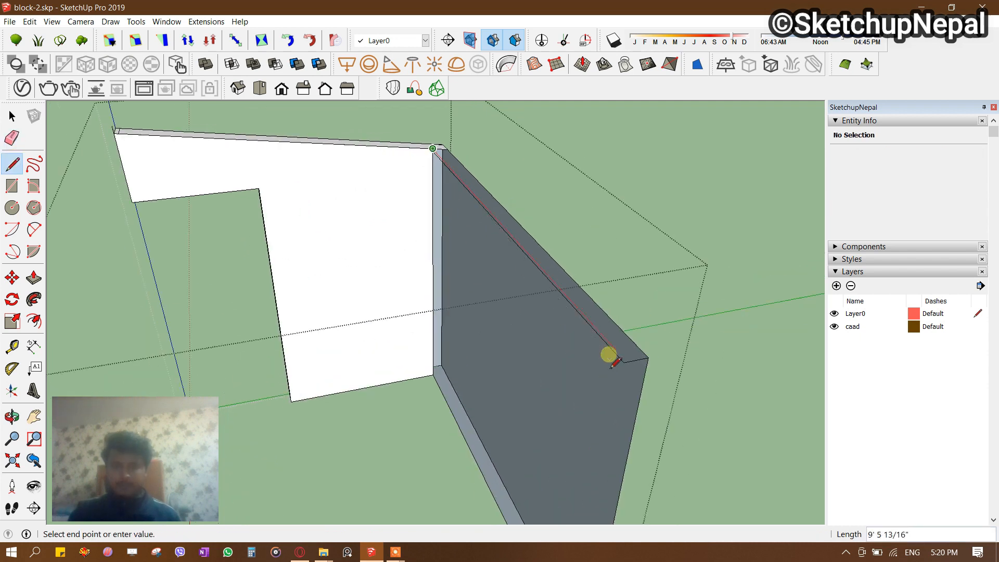
middle_click_drag(609, 373, 550, 455)
key("Escape")
Erase the stray slanted edge on the door wall beside the upper inner corner.
scroll(507, 166, "up", 1)
mouse_move(512, 182)
middle_mouse_down()
mouse_move(522, 229)
mouse_move(489, 359)
mouse_move(507, 344)
mouse_move(489, 466)
mouse_move(519, 357)
mouse_move(437, 356)
mouse_move(395, 387)
middle_mouse_up()
scroll(485, 359, "up", 4)
key("e")
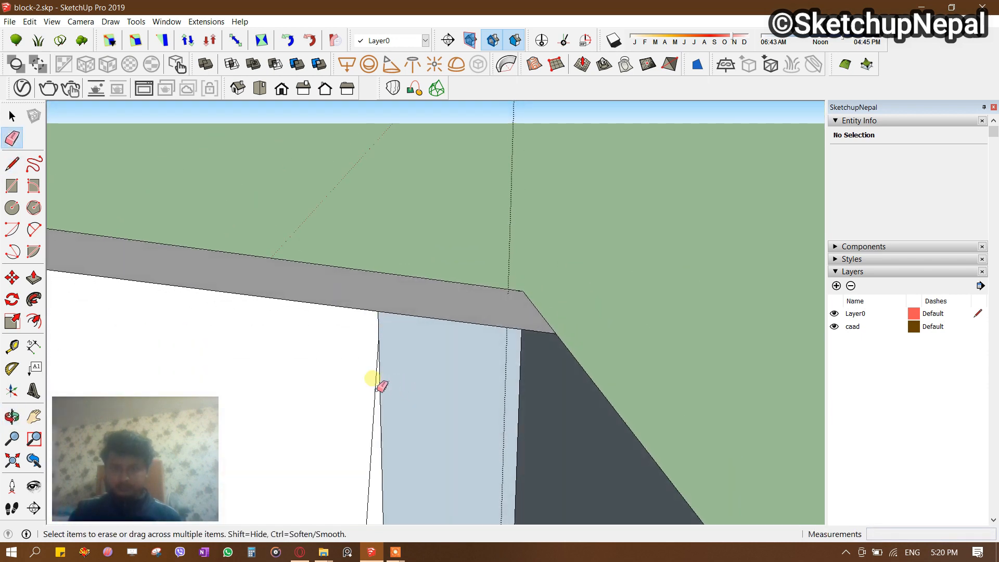
scroll(414, 272, "down", 2)
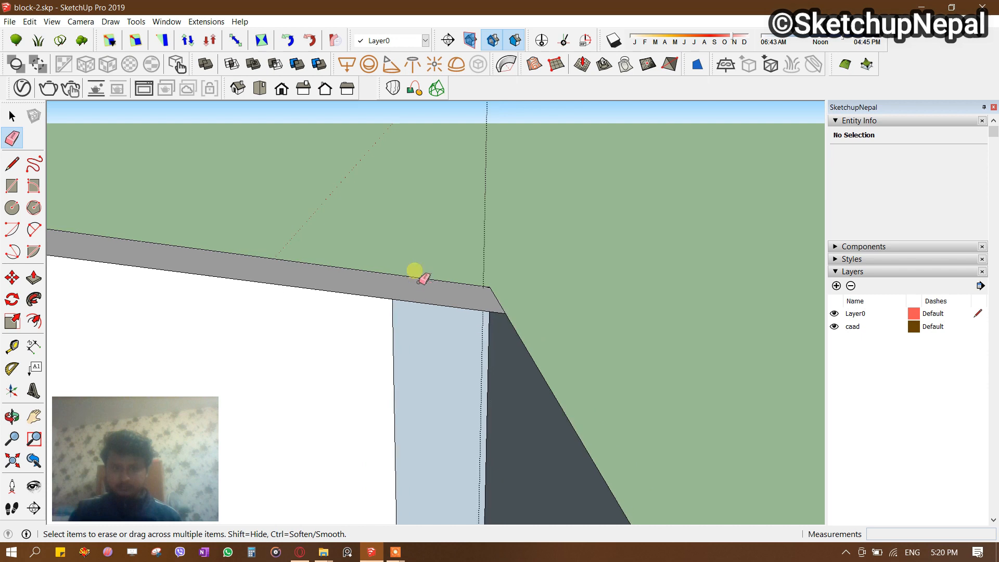
Draw a 5" line across the side wall's base at the inner corner and a vertical line up to the wall top.
middle_click_drag(414, 272, 419, 352)
scroll(517, 455, "up", 2)
scroll(481, 413, "up", 3)
scroll(471, 395, "up", 3)
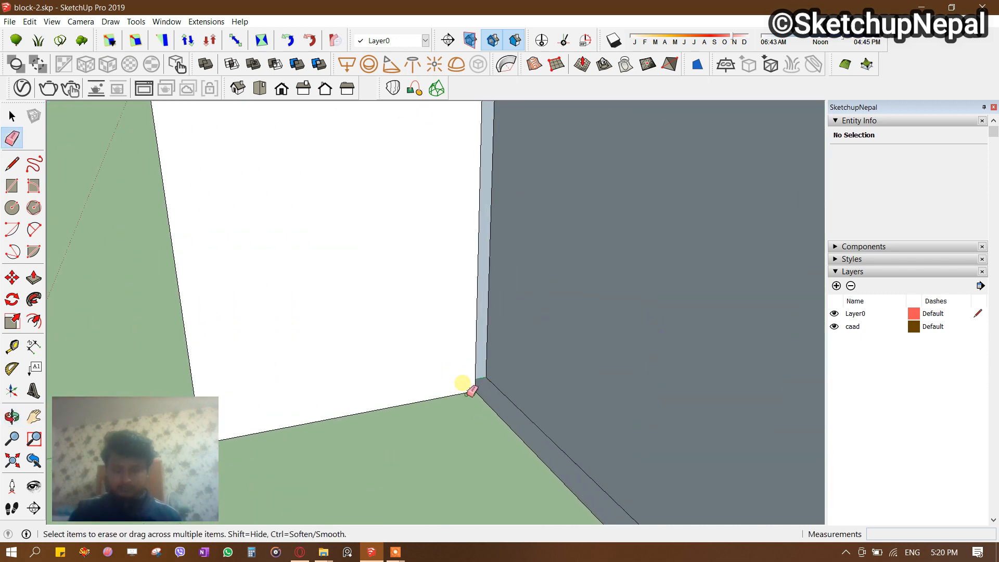
key("l")
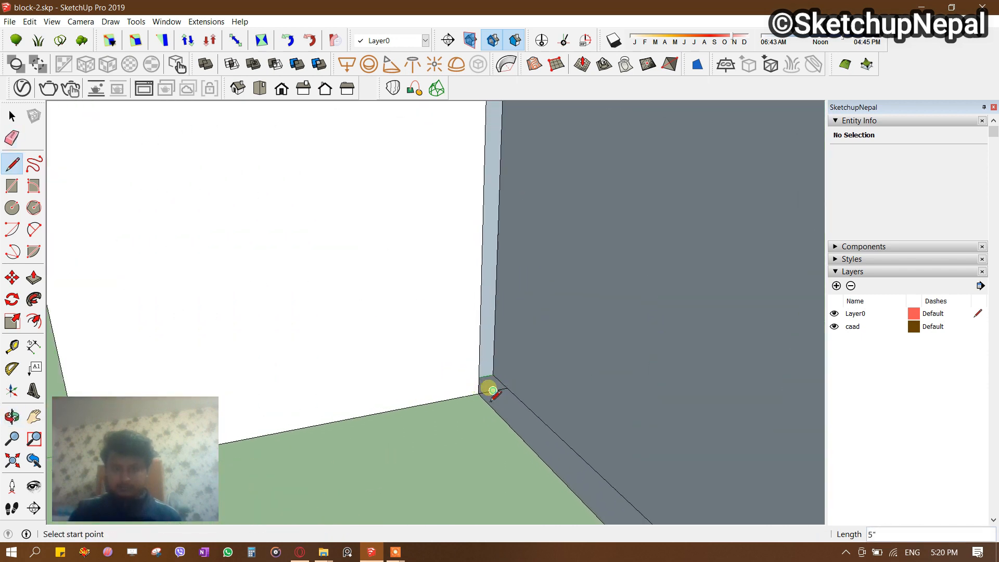
middle_click_drag(478, 393, 445, 312)
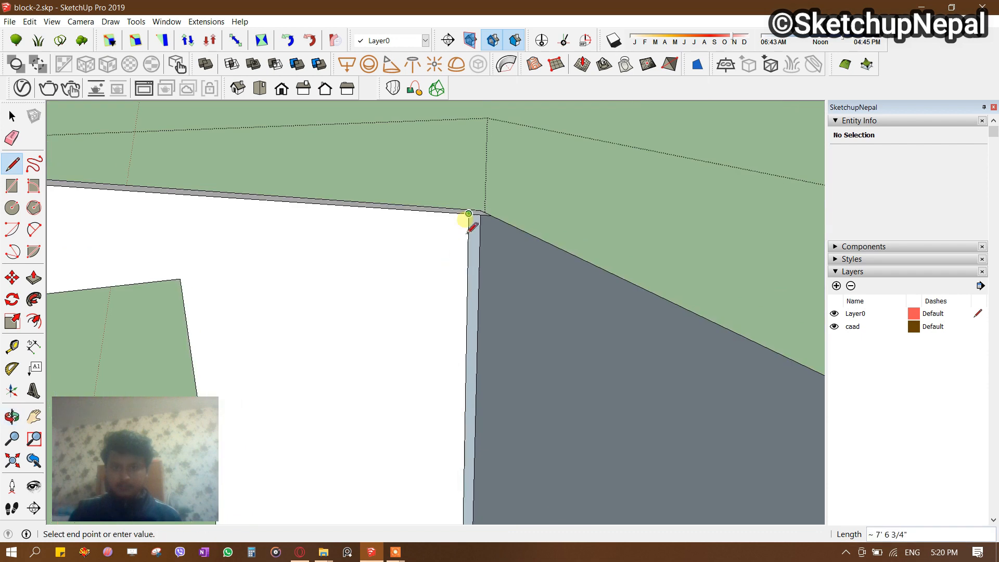
left_click(468, 213)
scroll(468, 213, "down", 3)
Draw a line about 9' 9 1/8" long from the inner corner along the side wall's top to its free end.
left_click(468, 213)
scroll(290, 230, "down", 2)
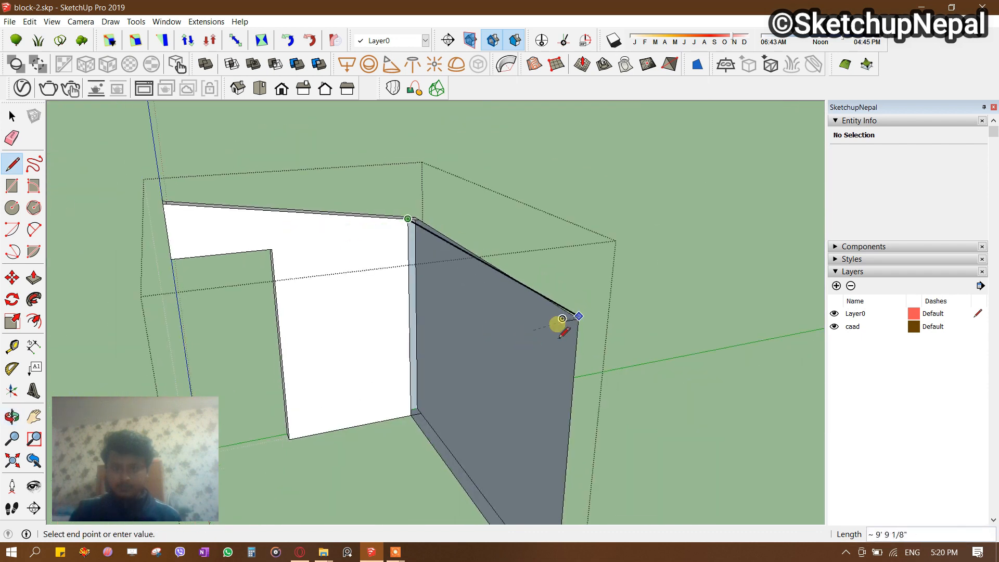
left_click(562, 319)
mouse_move(562, 318)
middle_mouse_down()
mouse_move(540, 267)
mouse_move(533, 436)
mouse_move(383, 484)
mouse_move(450, 403)
mouse_move(477, 328)
mouse_move(444, 392)
middle_mouse_up()
left_click(516, 452)
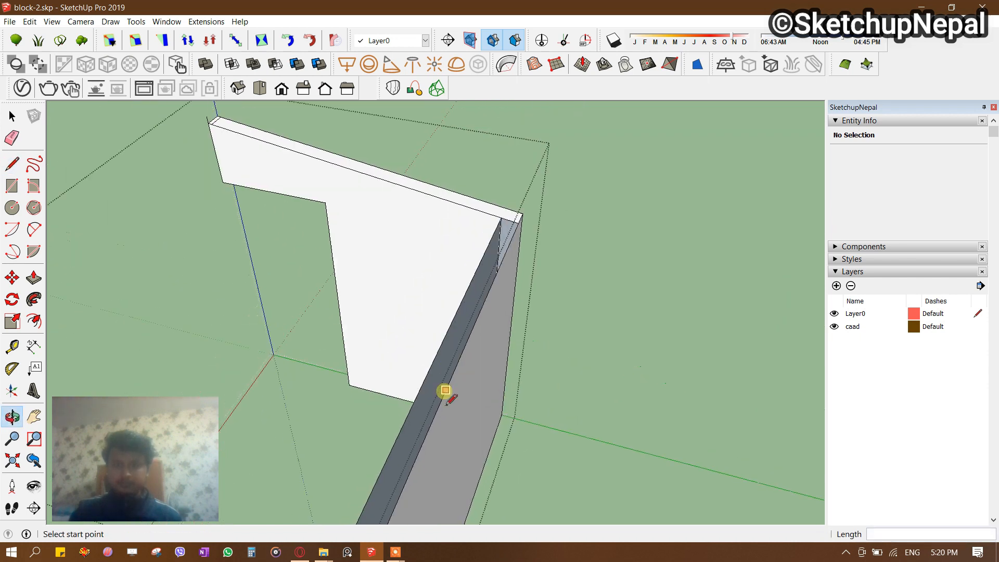
Draw a rectangle of about 9' 9 1/16" by 5 1/16" over the side wall's open top.
scroll(461, 214, "up", 5)
left_click(555, 277)
middle_click_drag(555, 277, 501, 251)
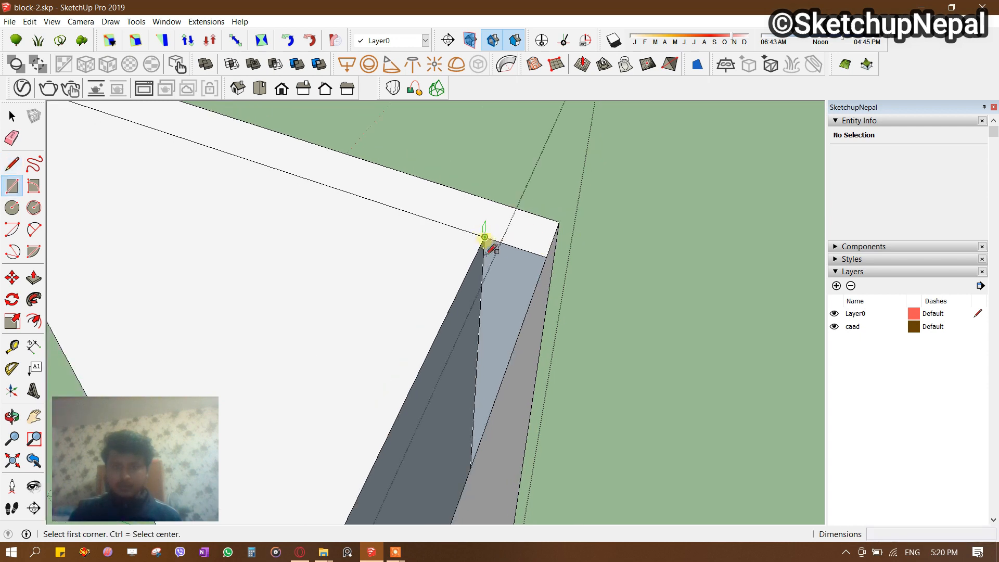
left_click(484, 237)
scroll(501, 173, "down", 6)
scroll(435, 339, "up", 6)
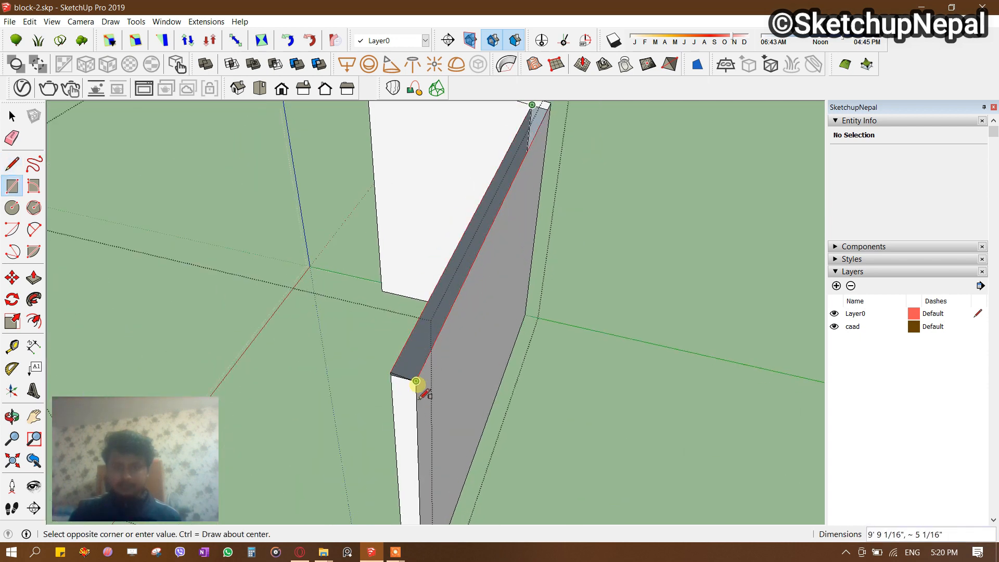
left_click(416, 381)
Draw lines across the triangular gap at the top of the side wall's free end.
middle_click_drag(383, 380, 505, 280)
scroll(502, 308, "up", 3)
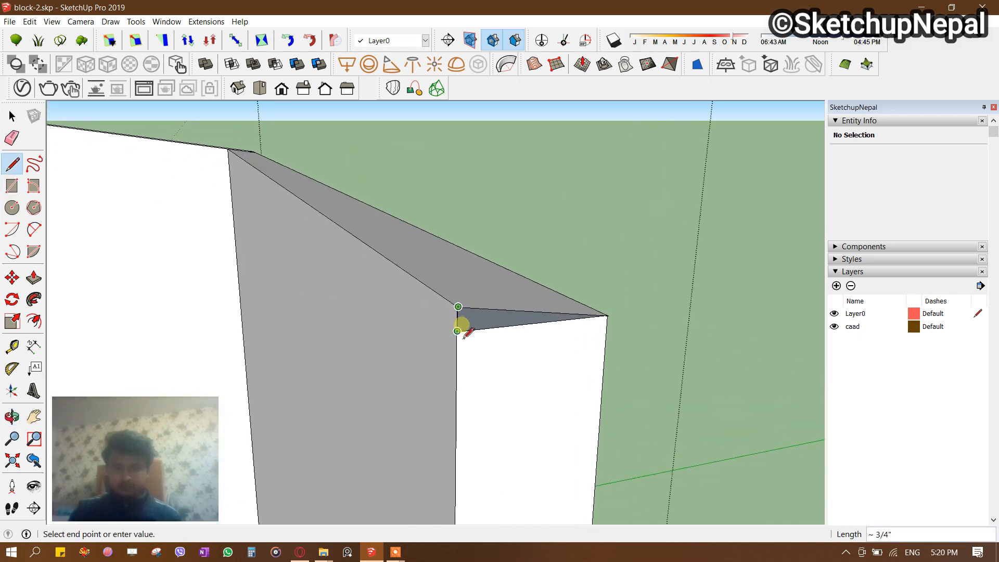
left_click(456, 331)
scroll(453, 333, "up", 2)
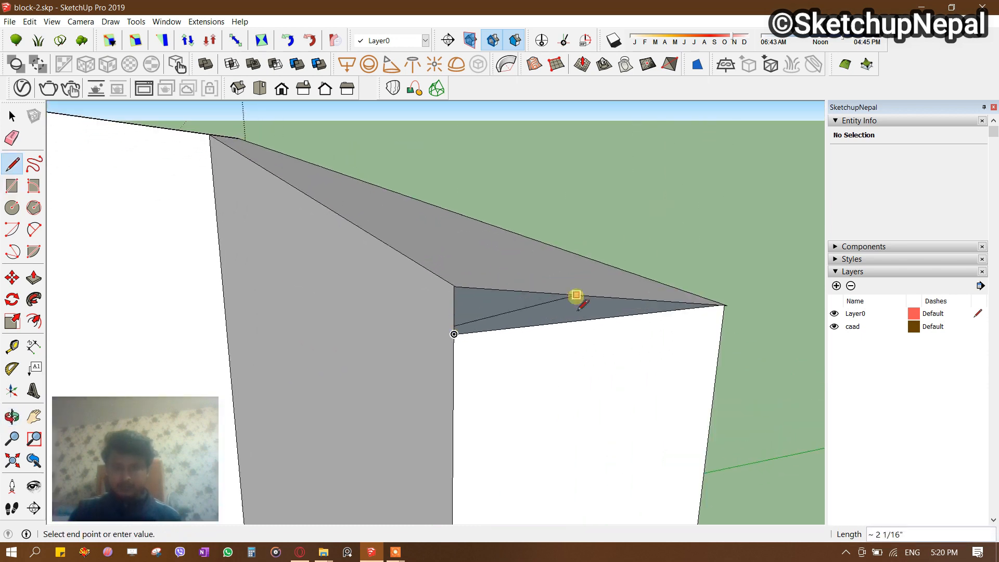
left_click(612, 316)
Erase the sloping top edge at the side wall's free end and redraw it from corner to corner.
mouse_move(612, 317)
middle_mouse_down()
mouse_move(783, 297)
mouse_move(473, 306)
mouse_move(540, 377)
mouse_move(604, 281)
mouse_move(458, 312)
mouse_move(119, 336)
mouse_move(384, 318)
middle_mouse_up()
key("e")
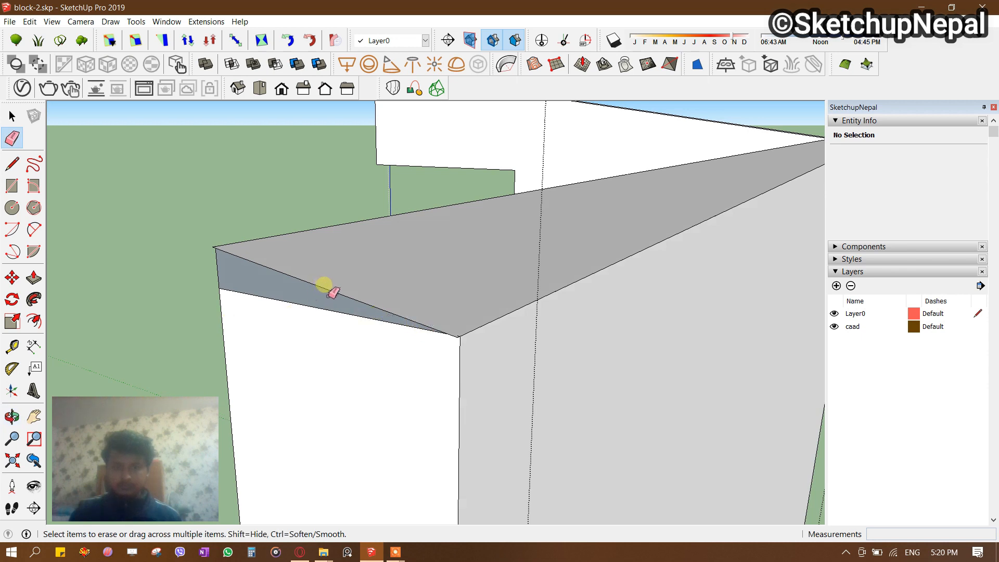
left_click(333, 291)
scroll(424, 324, "up", 5)
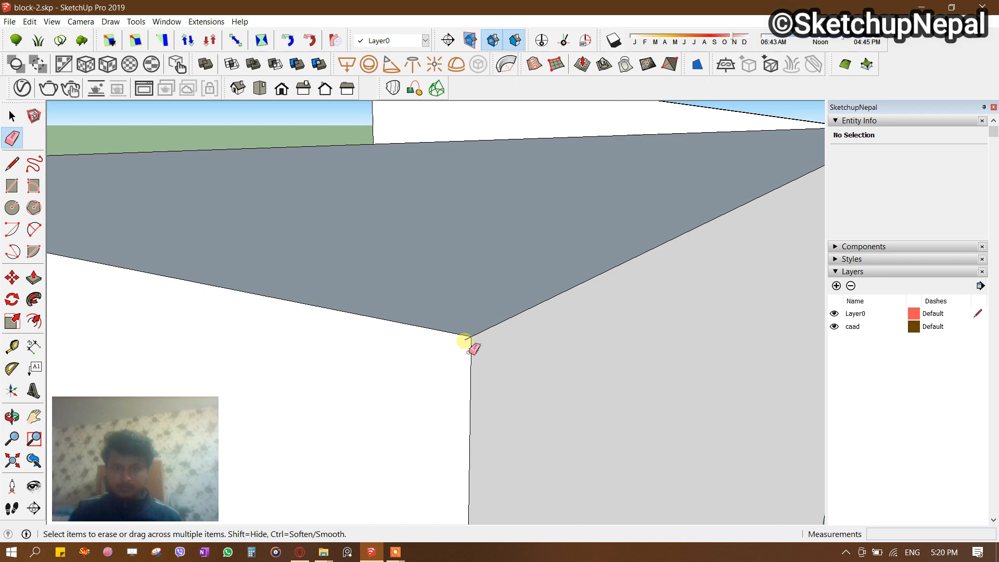
scroll(479, 349, "down", 2)
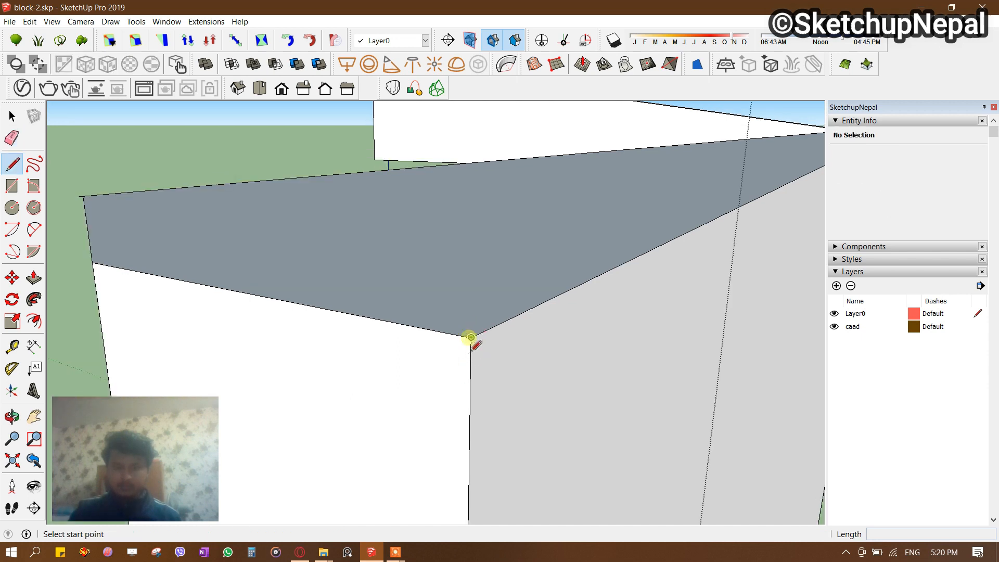
left_click(83, 196)
middle_click_drag(89, 201, 163, 228)
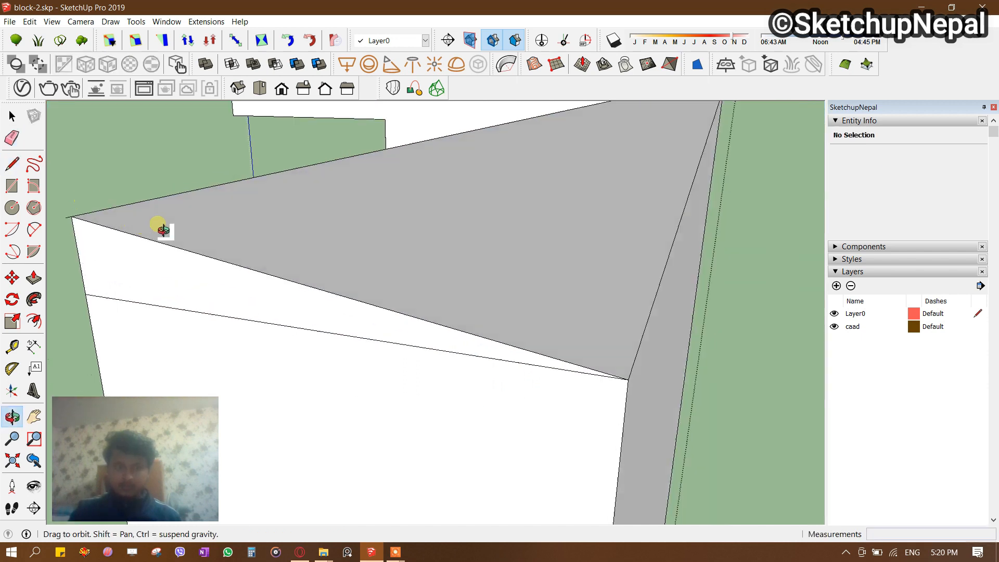
Erase the leftover edges below the top of the side wall's free end and on the door wall's outer face.
key("e")
scroll(286, 231, "down", 6)
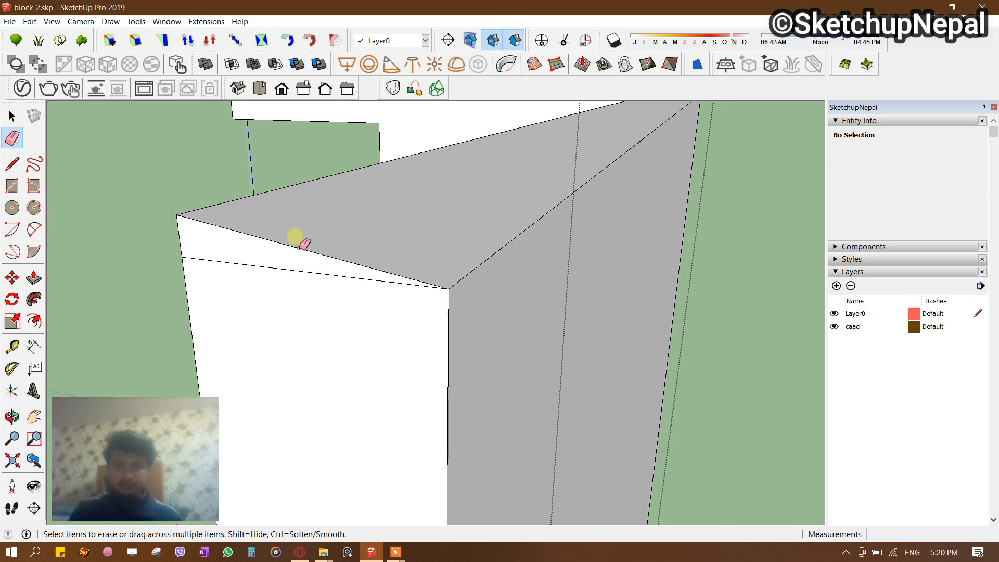
mouse_move(409, 261)
middle_mouse_down()
mouse_move(718, 223)
mouse_move(541, 305)
mouse_move(488, 367)
mouse_move(258, 397)
mouse_move(552, 285)
mouse_move(553, 130)
mouse_move(368, 172)
mouse_move(149, 111)
mouse_move(335, 127)
mouse_move(415, 173)
middle_mouse_up()
key("space")
scroll(414, 169, "up", 1)
key("e")
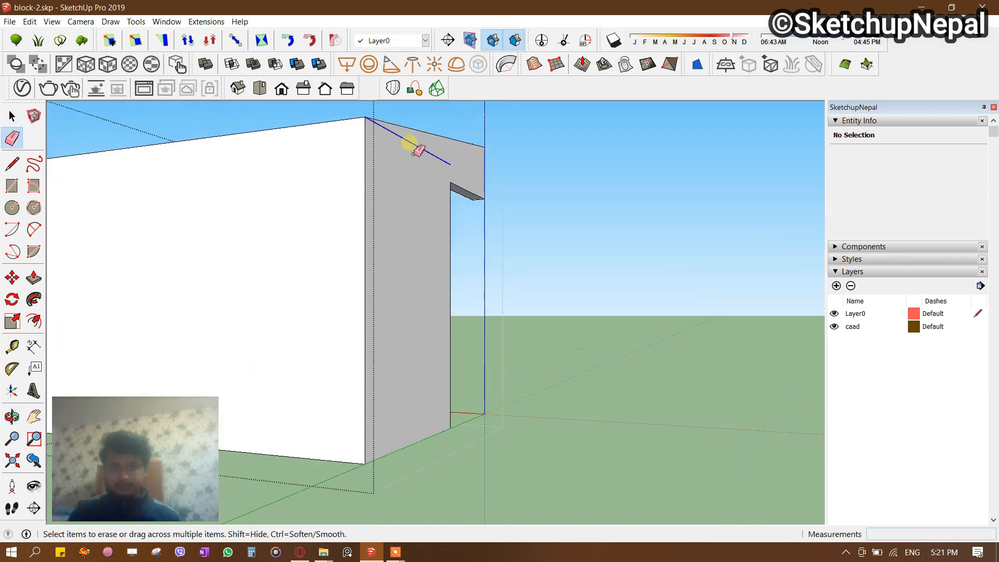
left_click(412, 147)
Draw a 5" line across the underside of the wall where the door swing arc meets it.
scroll(424, 189, "down", 2)
key("space")
key("Escape")
scroll(421, 192, "down", 5)
mouse_move(411, 225)
middle_mouse_down()
mouse_move(555, 85)
mouse_move(392, 270)
mouse_move(249, 244)
mouse_move(903, 225)
mouse_move(370, 295)
mouse_move(379, 274)
mouse_move(156, 229)
mouse_move(190, 158)
mouse_move(481, 248)
mouse_move(709, 207)
mouse_move(531, 245)
mouse_move(602, 171)
mouse_move(514, 273)
mouse_move(615, 283)
middle_mouse_up()
scroll(241, 234, "down", 2)
scroll(508, 306, "up", 5)
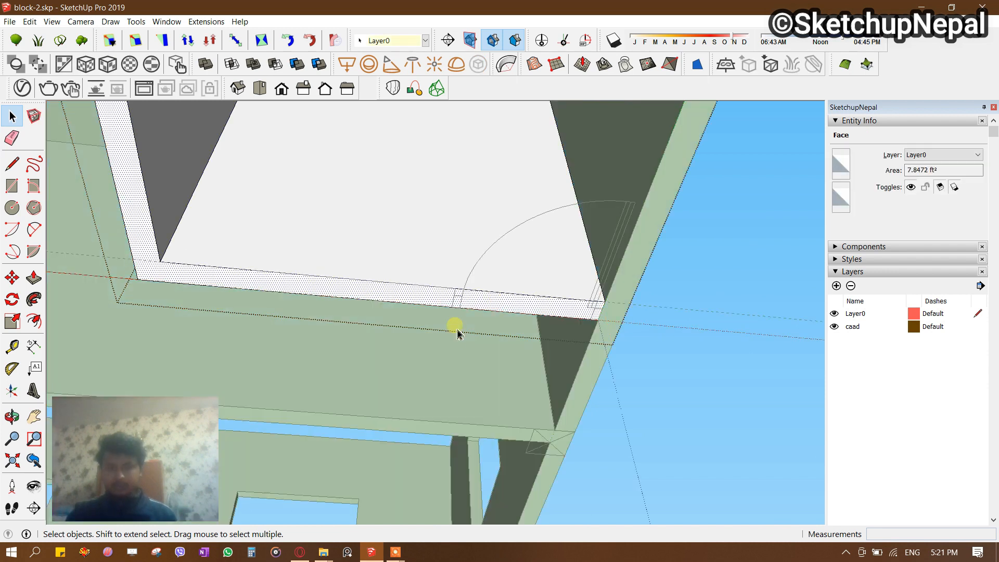
scroll(459, 332, "up", 3)
key("l")
left_click(449, 297)
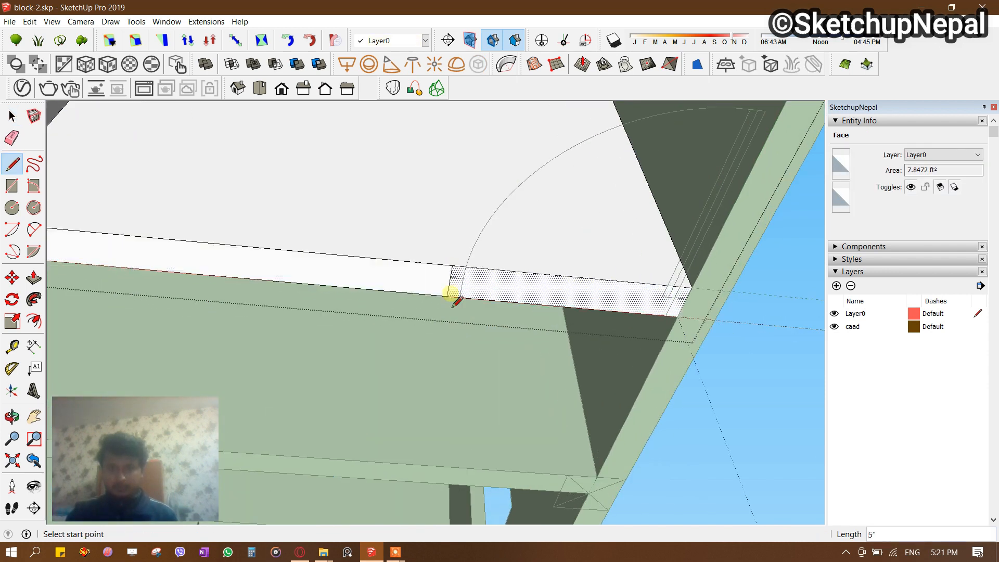
Push/Pull the wall base section at the door by 7' to cut the doorway.
scroll(635, 295, "up", 2)
left_click(467, 255)
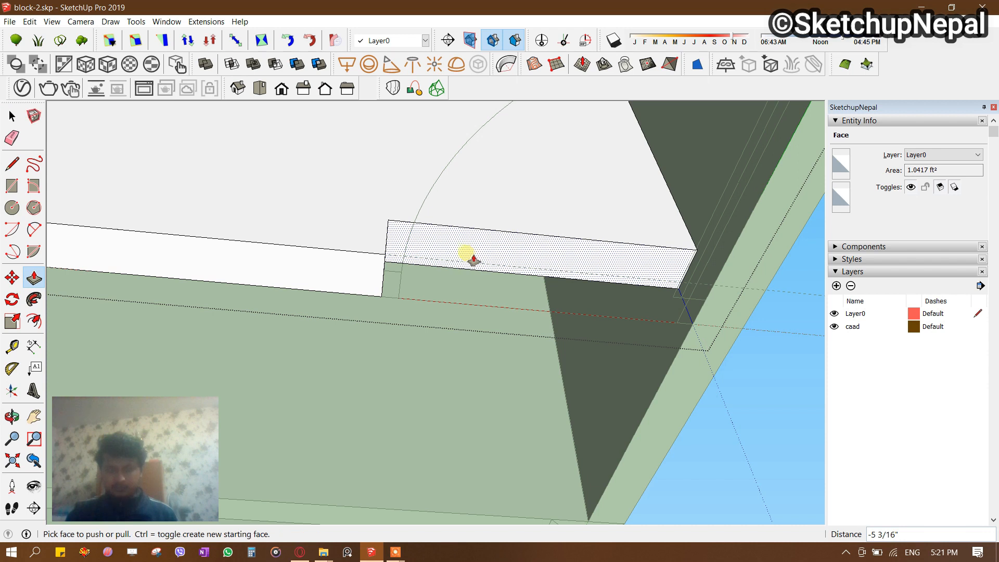
type("7'")
key("Return")
Open the room block for editing, add guide lines on its large outer face, and draw a 2' 9" by 2' rectangle between them.
key("space")
scroll(468, 281, "down", 6)
left_click(467, 301)
middle_click_drag(467, 301, 431, 244)
double_click(446, 254)
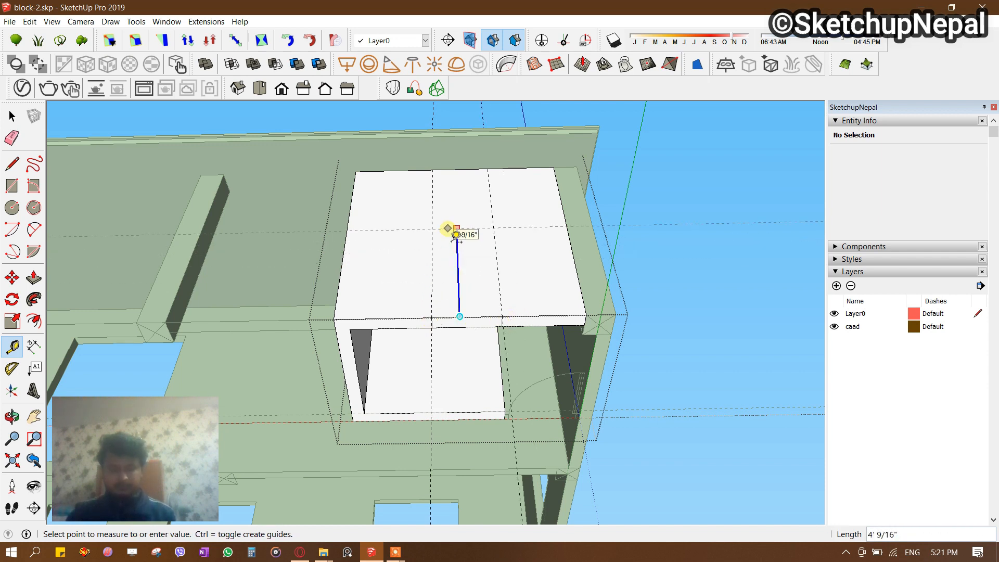
scroll(450, 208, "up", 2)
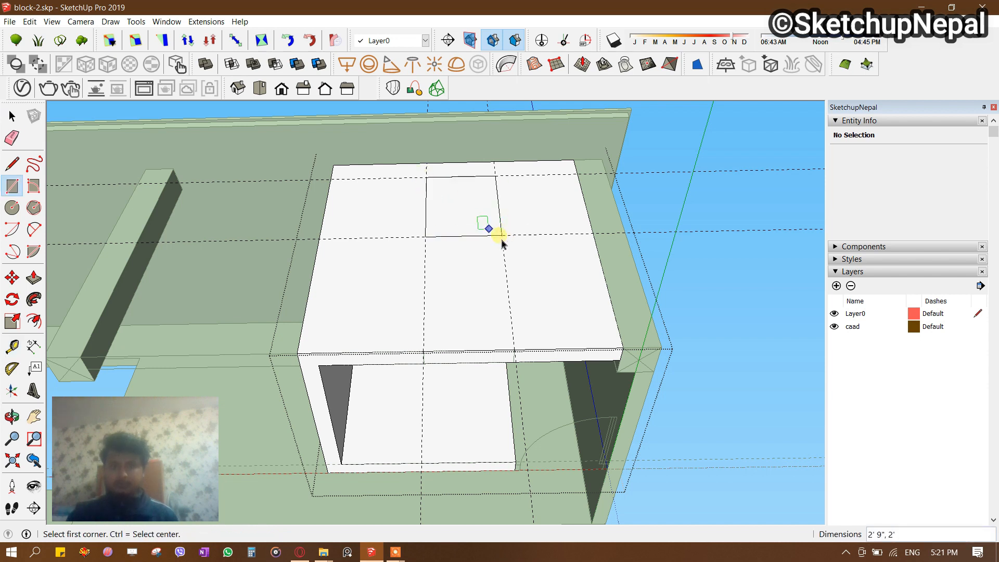
Push/Pull the 2' 9" by 2' rectangle through the wall to open the window, and leave the room block's editing.
key("space")
left_click(475, 207)
key("p")
left_click(472, 201)
left_click(448, 221)
scroll(438, 252, "down", 3)
middle_click_drag(437, 259, 304, 286)
key("space")
key("space")
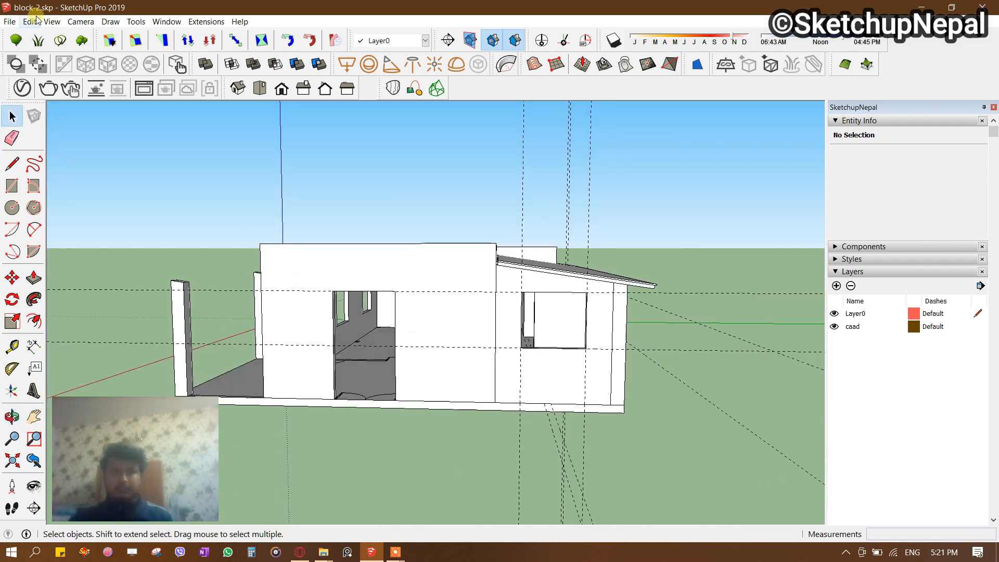
Delete all guide lines from the model.
left_click(51, 21)
mouse_move(30, 23)
left_click(65, 127)
mouse_move(711, 251)
middle_mouse_down()
mouse_move(562, 325)
mouse_move(529, 207)
mouse_move(520, 271)
middle_mouse_up()
Paint the frame under the sloped roof with the reddish-brown wood texture.
key("b")
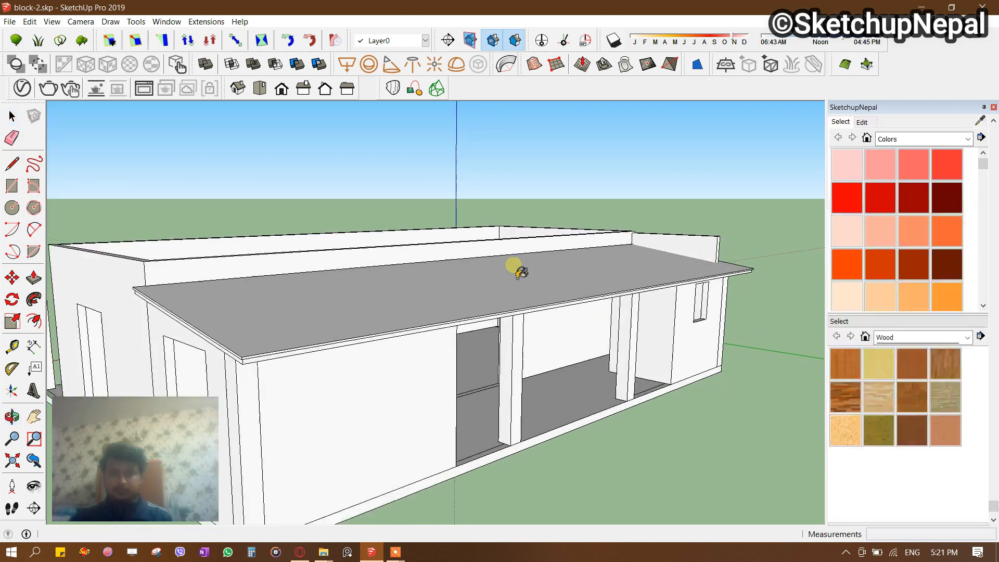
left_click(905, 366)
mouse_move(312, 374)
middle_mouse_down()
mouse_move(286, 308)
mouse_move(315, 245)
mouse_move(320, 312)
middle_mouse_up()
scroll(284, 312, "up", 2)
left_click(279, 318)
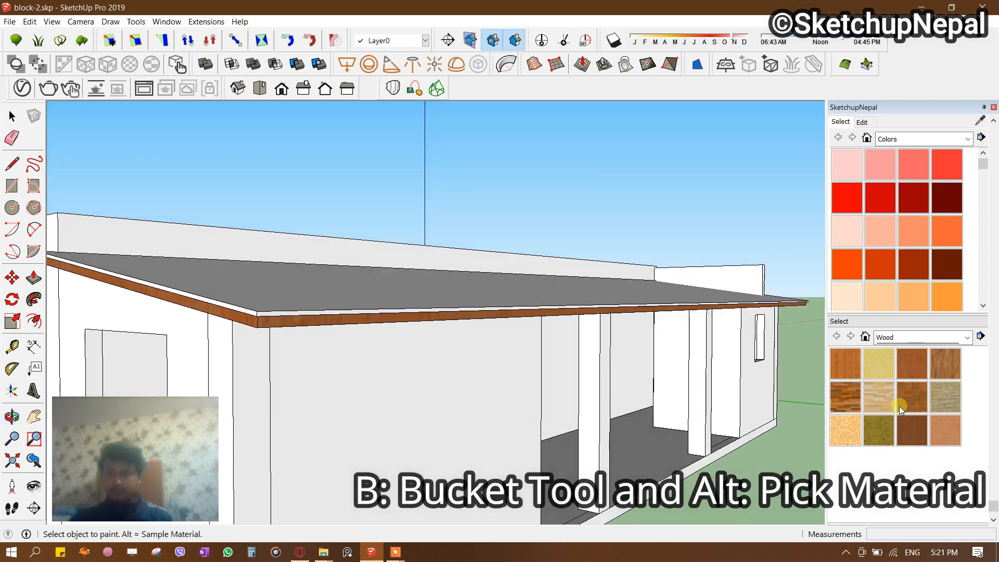
Paint the frame under the sloped roof with the light yellow wood texture.
scroll(359, 327, "up", 3)
scroll(399, 314, "down", 1)
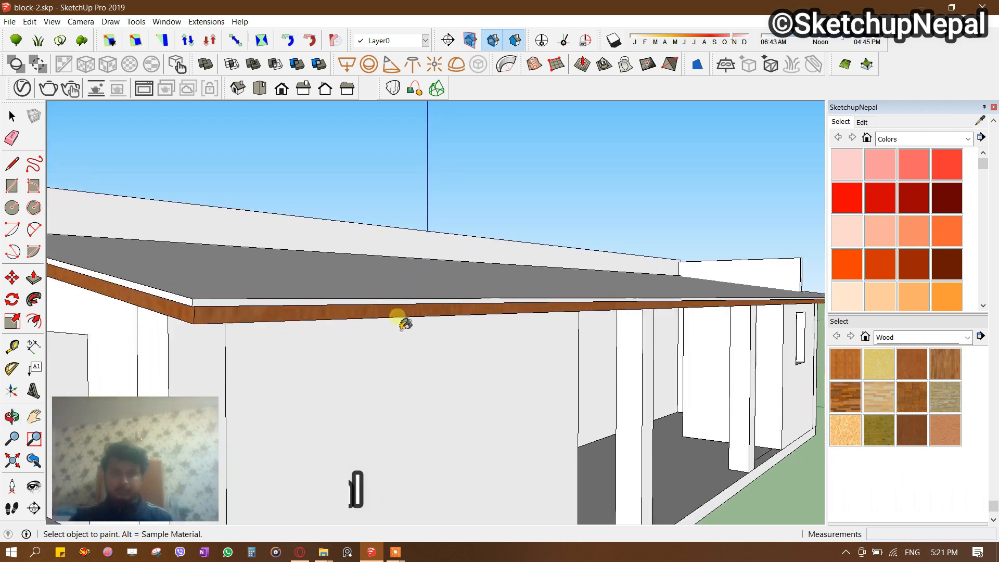
scroll(405, 322, "up", 2)
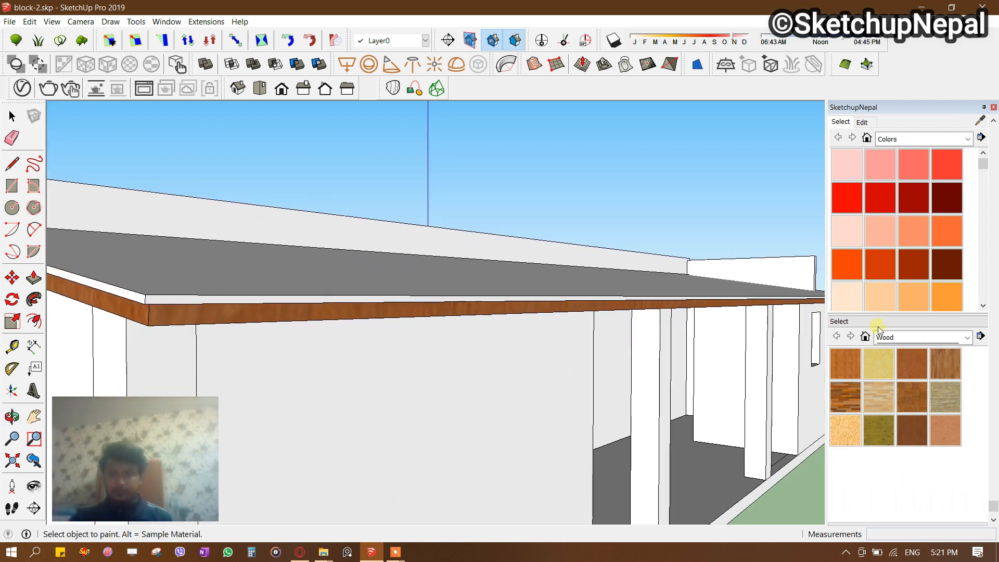
left_click(371, 314)
mouse_move(370, 316)
middle_mouse_down()
mouse_move(410, 217)
mouse_move(470, 279)
mouse_move(450, 375)
middle_mouse_up()
Paint the building's floor base with the Blacktop Old 01 material from the Asphalt and Concrete collection.
middle_click_drag(502, 296, 340, 240)
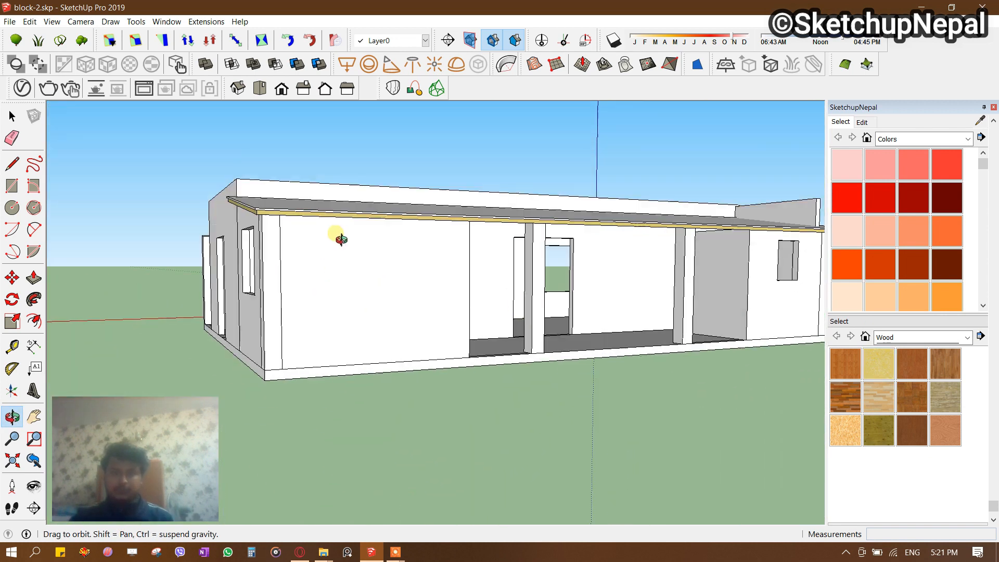
left_click(918, 139)
left_click(921, 152)
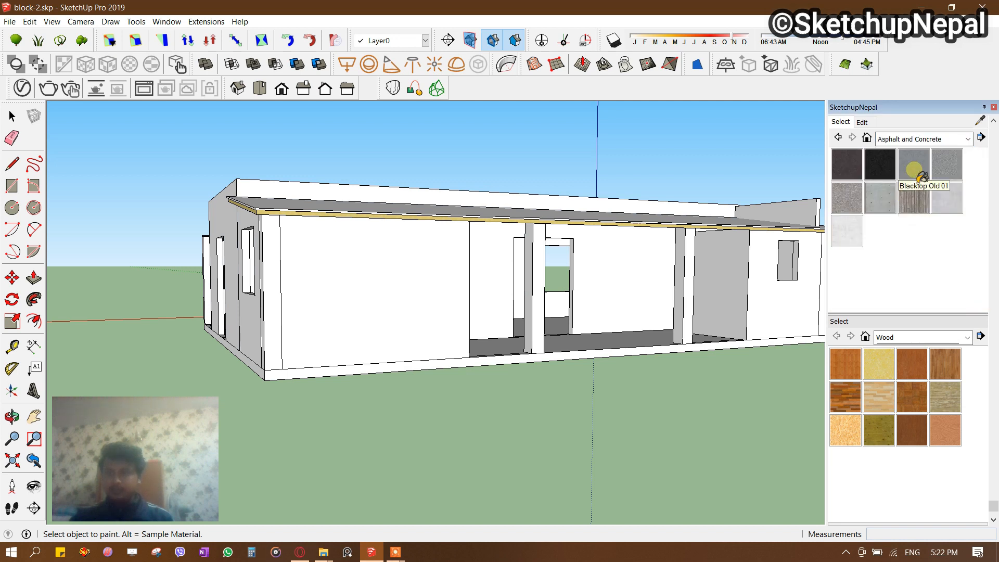
middle_click_drag(616, 359, 510, 413)
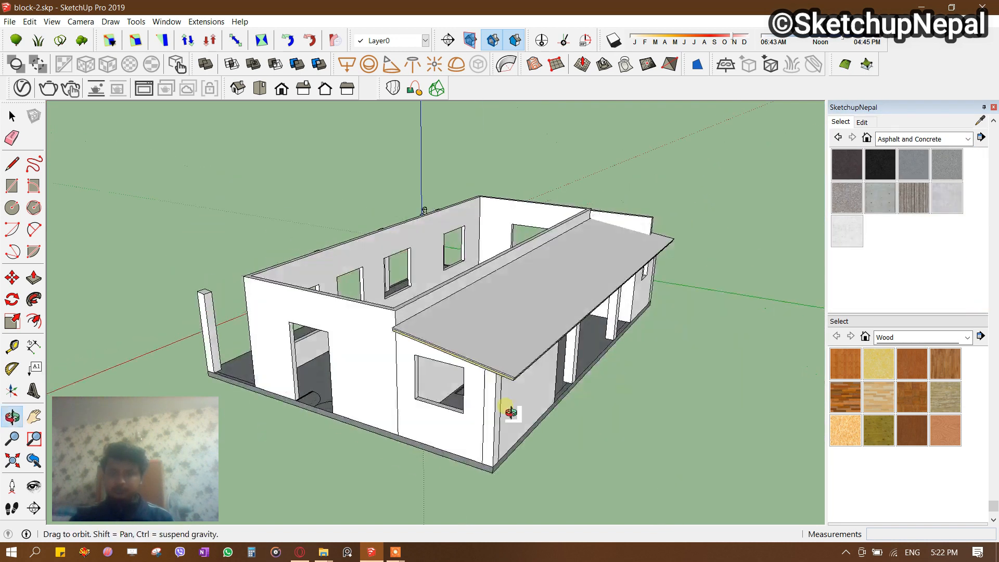
Look through the Metal and Roofing collections and paint the sloped roof sheet with the red standing-seam roofing material.
left_click(931, 139)
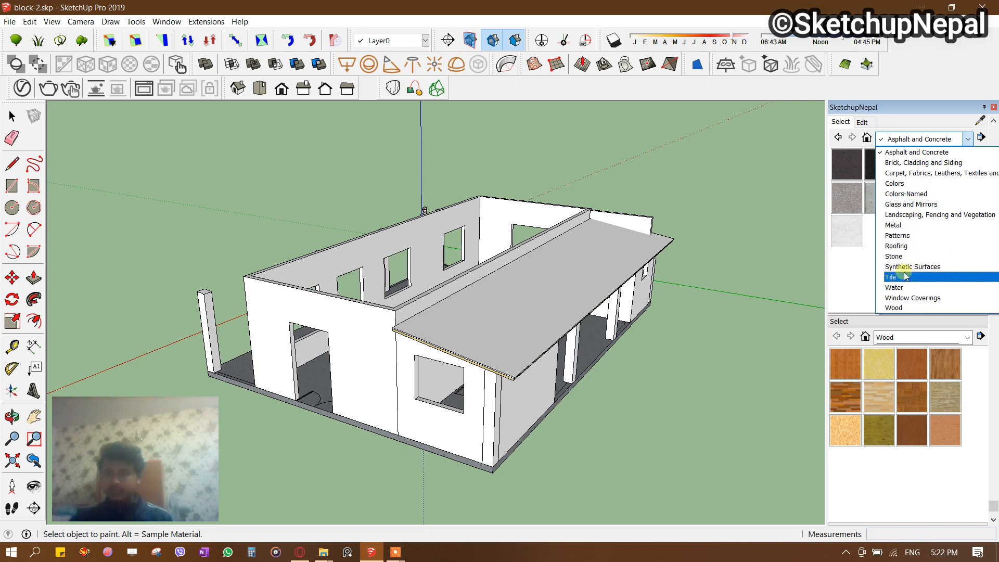
left_click(903, 227)
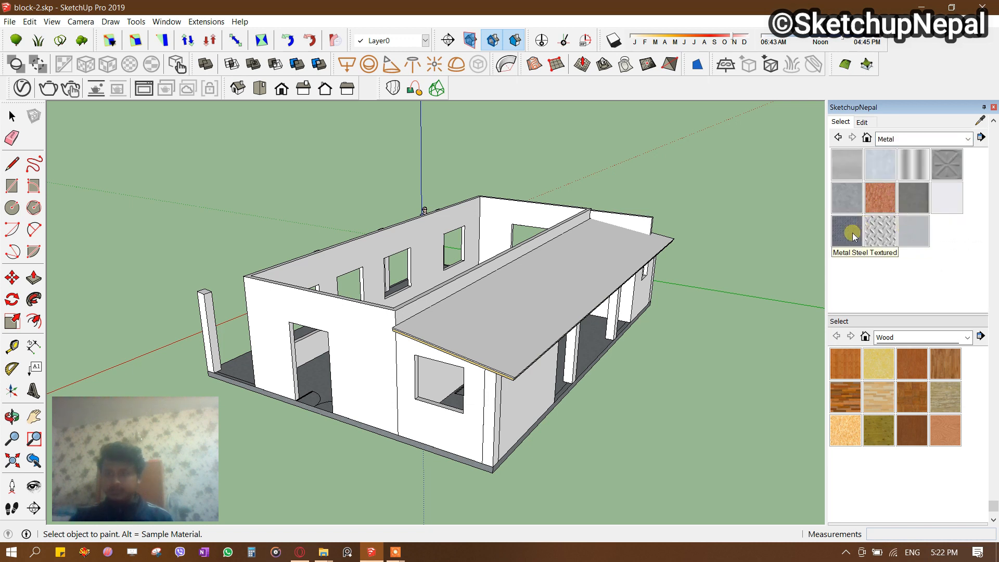
left_click(915, 139)
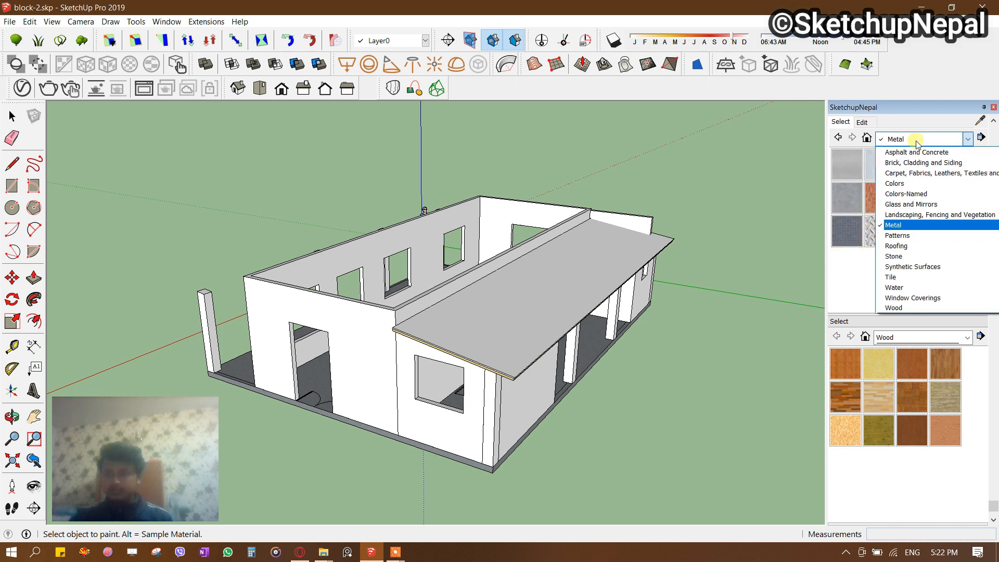
left_click(912, 247)
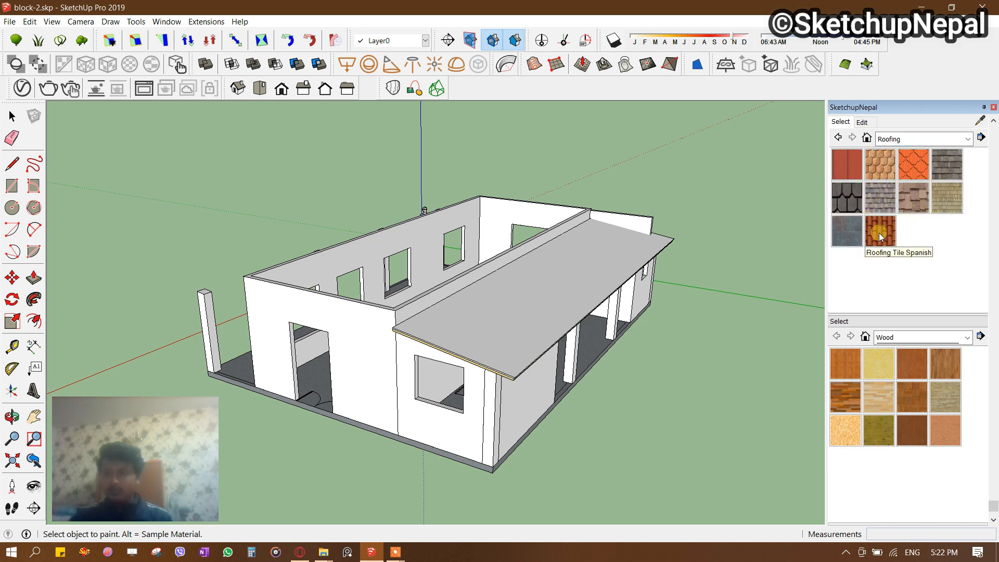
scroll(491, 412, "up", 8)
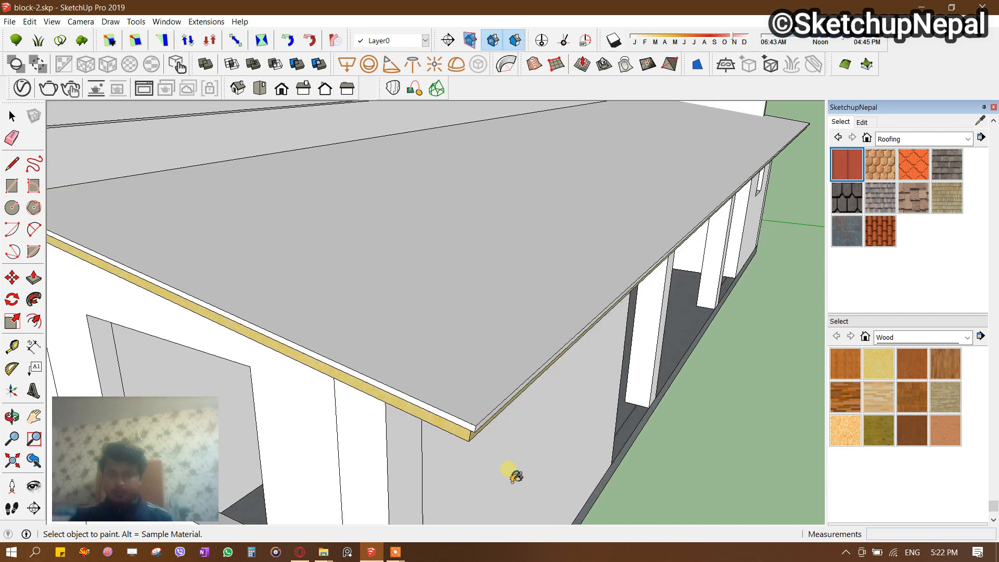
left_click(484, 409)
scroll(490, 413, "down", 10)
mouse_move(642, 406)
middle_mouse_down()
mouse_move(535, 502)
mouse_move(587, 305)
mouse_move(501, 279)
mouse_move(584, 370)
mouse_move(472, 384)
middle_mouse_up()
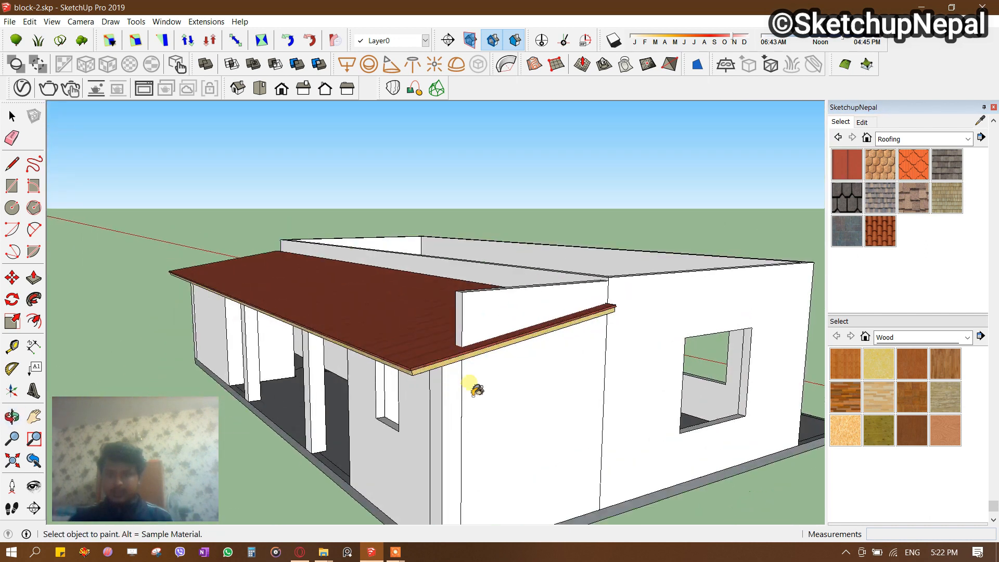
Open the end wall block under the sloped roof for editing and draw a line across its face along the roof slope.
scroll(404, 291, "up", 8)
scroll(362, 270, "up", 1)
key("space")
left_click(414, 261)
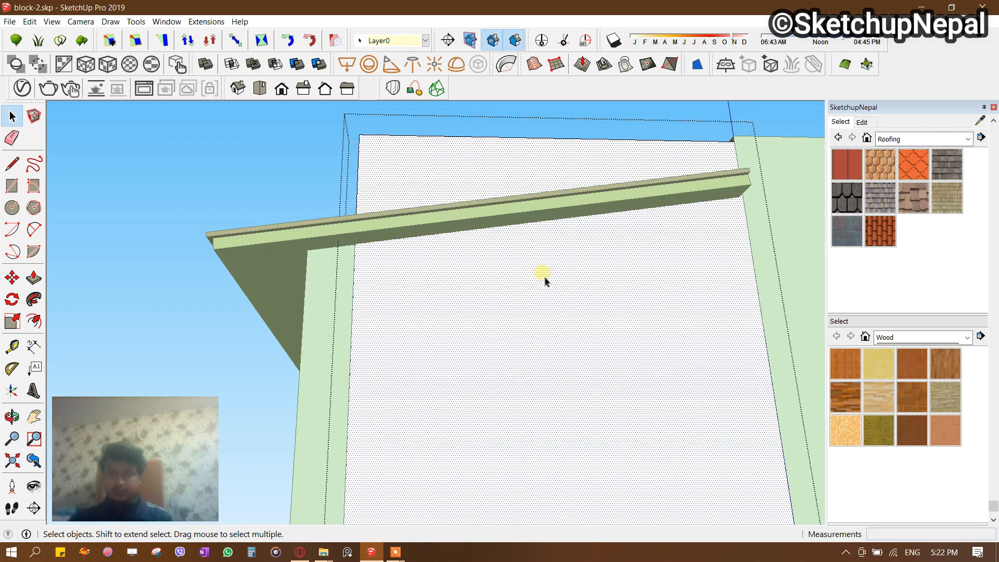
key("l")
mouse_move(525, 278)
middle_mouse_down()
mouse_move(380, 257)
mouse_move(457, 216)
mouse_move(571, 209)
middle_mouse_up()
left_click(325, 246)
left_click(566, 202)
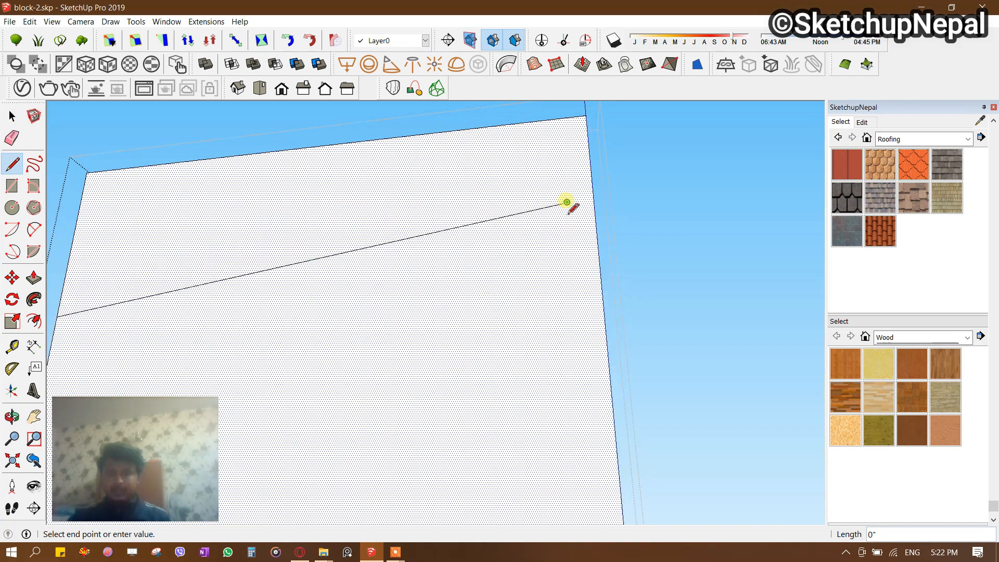
key("e")
key("space")
Push/Pull away the part of the end wall that rises above the sloped roof.
mouse_move(664, 172)
middle_mouse_down()
mouse_move(494, 232)
mouse_move(639, 335)
middle_mouse_up()
scroll(639, 333, "down", 1)
key("p")
left_click(550, 279)
scroll(543, 255, "down", 5)
middle_click_drag(543, 255, 640, 268)
key("space")
Open the floor base for editing and pull its end face beside the side doorway outward by 2'.
scroll(518, 292, "up", 2)
middle_click_drag(517, 293, 468, 333)
middle_click_drag(395, 377, 373, 387)
left_click_drag(373, 387, 309, 447)
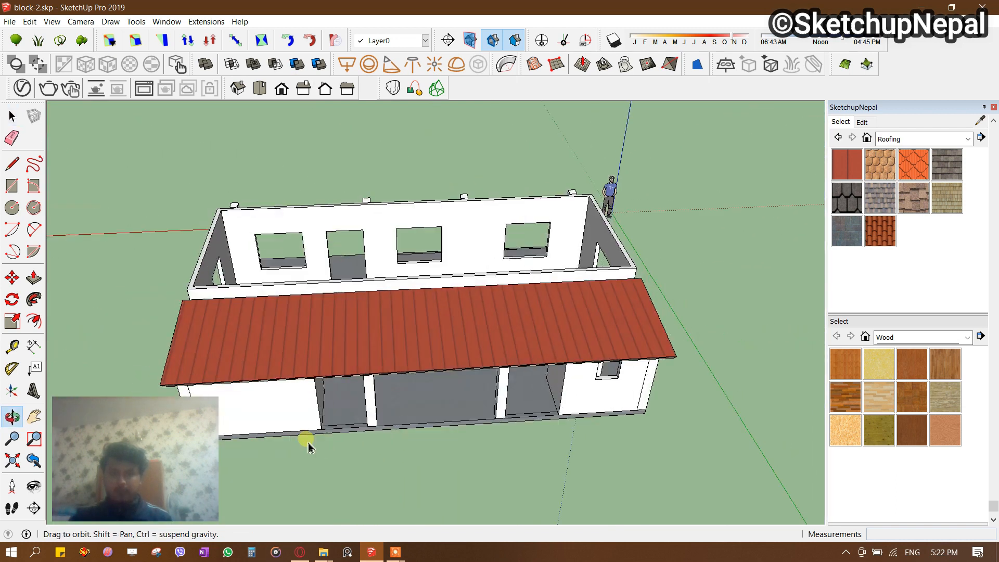
left_click_drag(492, 360, 542, 412)
key("space")
scroll(541, 413, "up", 6)
scroll(519, 370, "down", 1)
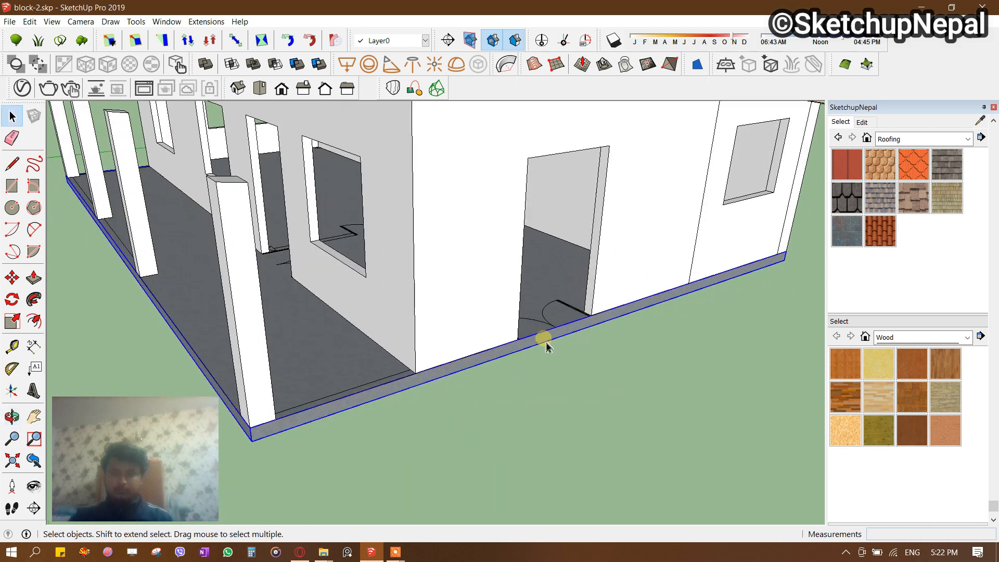
double_click(524, 355)
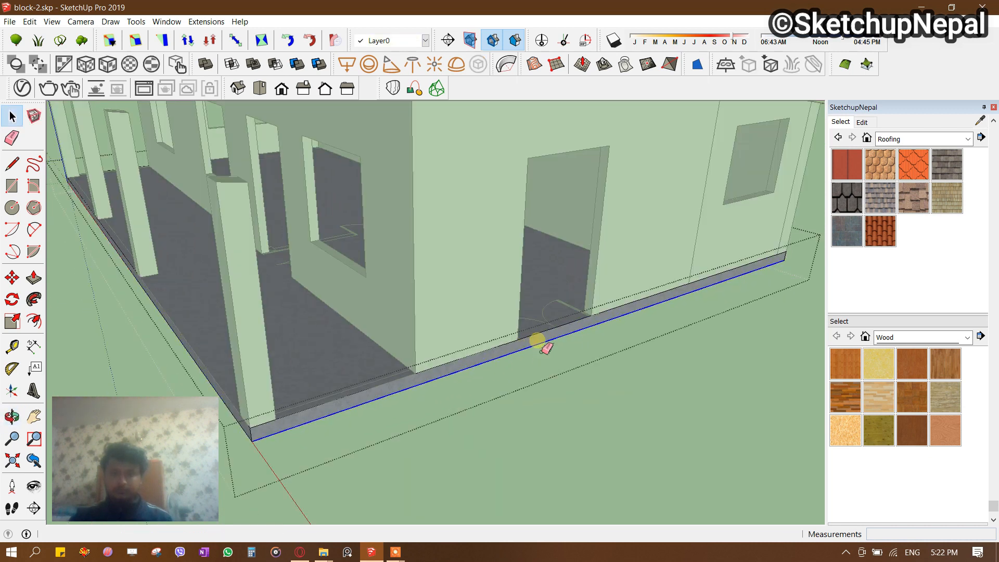
key("p")
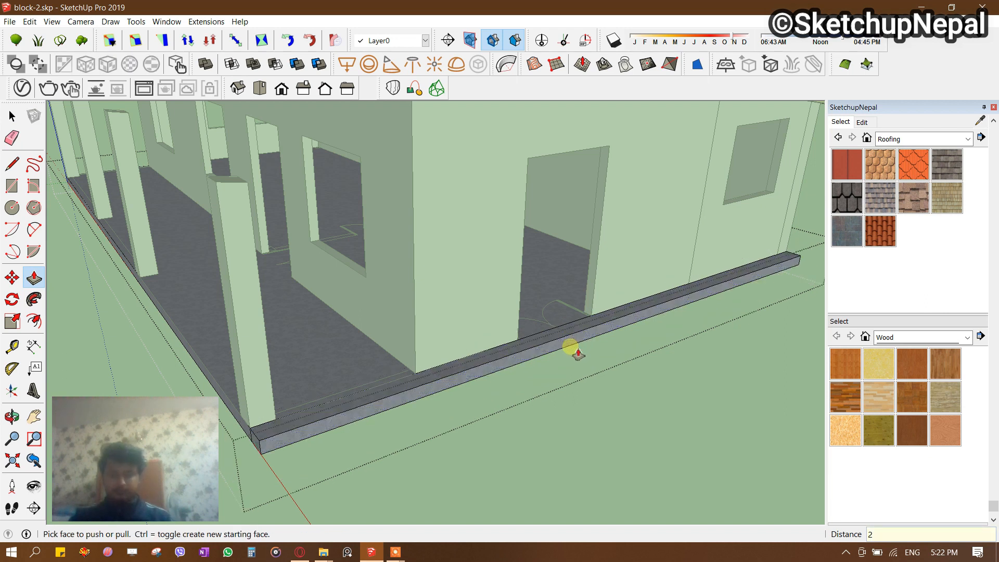
Pull the base's long face on the red-roofed side outward by the same distance.
scroll(576, 355, "down", 3)
middle_click_drag(557, 350, 367, 363)
scroll(619, 310, "up", 3)
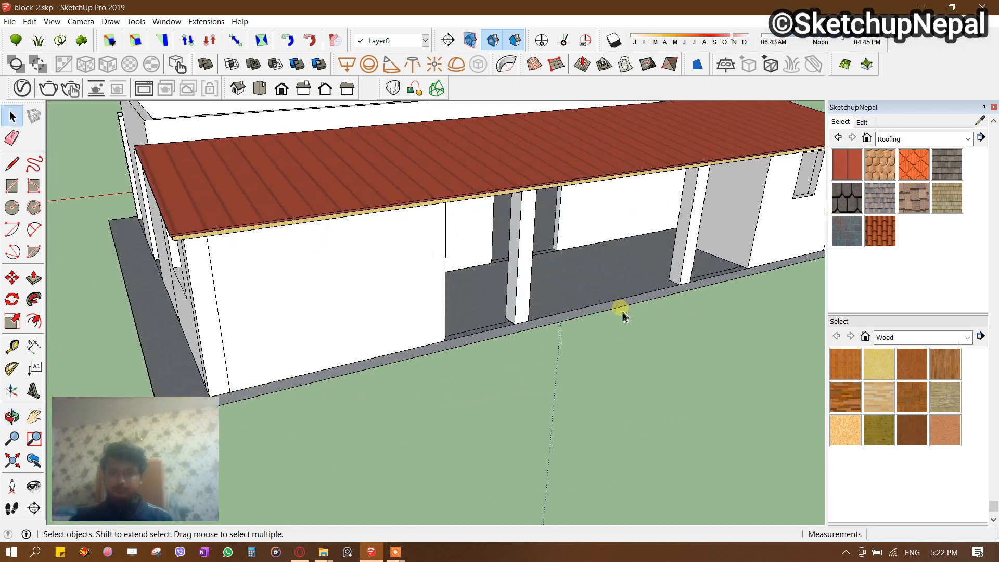
scroll(624, 308, "up", 3)
double_click(628, 308)
scroll(619, 301, "down", 5)
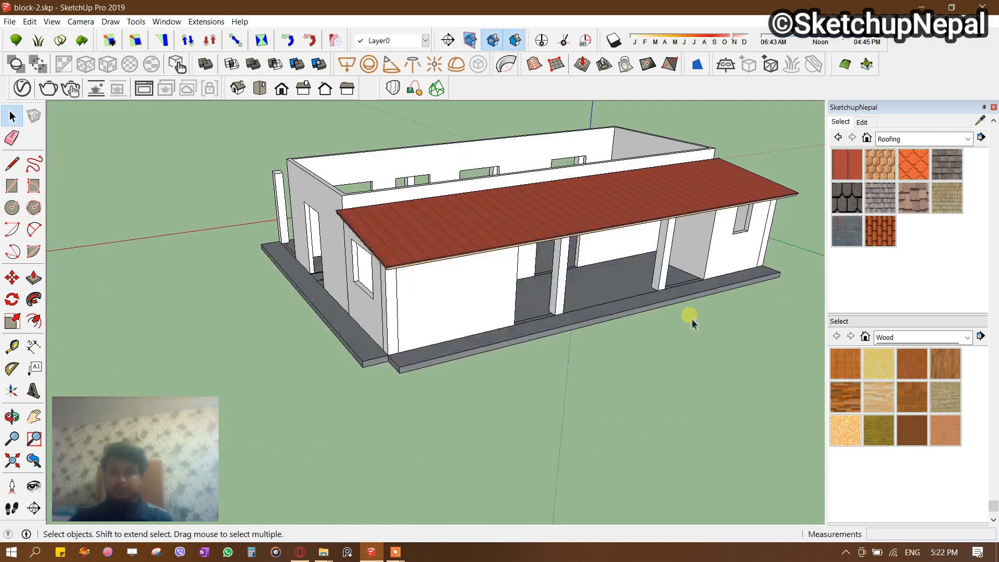
Open the floor base for editing and try to Push/Pull the strip's end face to close the corner gap.
middle_click_drag(691, 316, 457, 332)
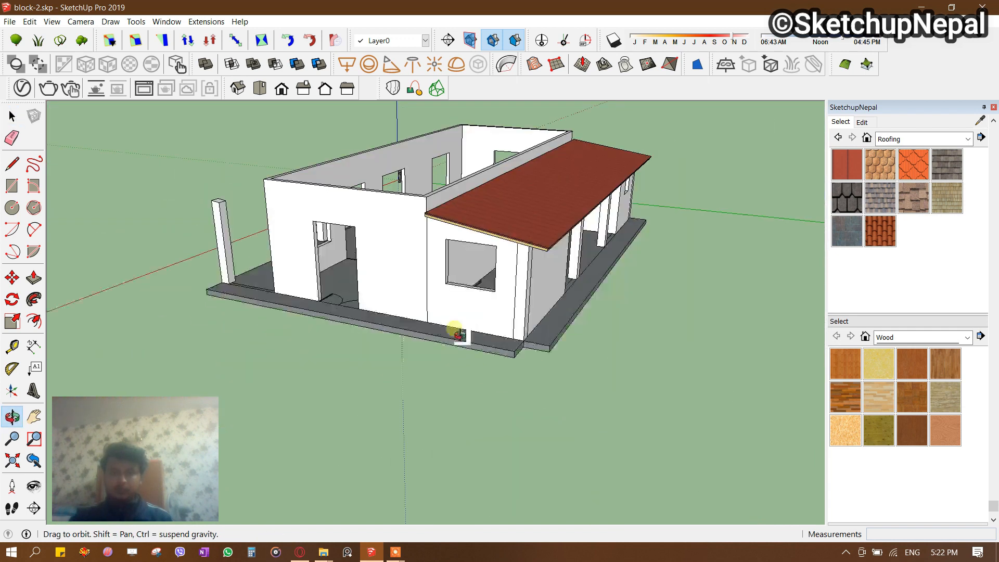
scroll(546, 355, "up", 3)
double_click(575, 350)
scroll(516, 352, "up", 2)
key("p")
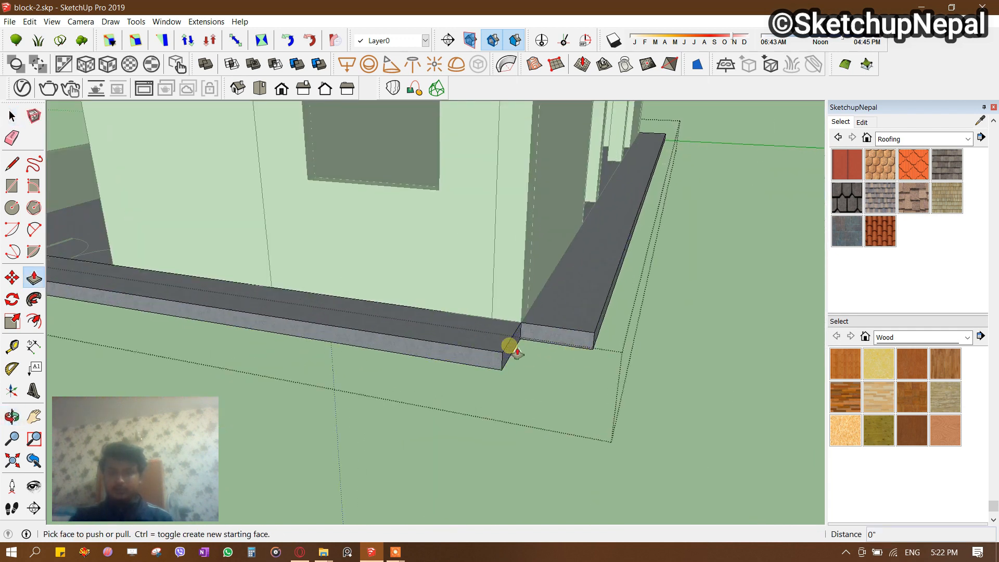
key("space")
scroll(567, 333, "down", 3)
left_click(424, 354)
Open the floor base for editing and push the doorway-side extension away so the edge is flush with the wall.
middle_click_drag(423, 353, 577, 457)
scroll(560, 261, "down", 3)
middle_click_drag(563, 268, 255, 487)
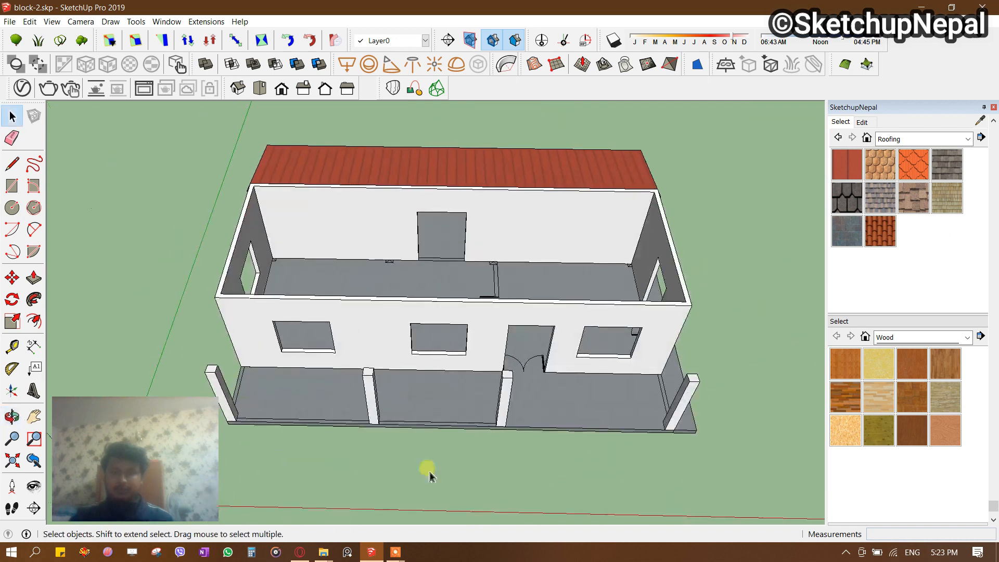
middle_click_drag(692, 471, 548, 338)
scroll(471, 333, "up", 5)
scroll(465, 346, "down", 5)
scroll(420, 365, "up", 5)
scroll(420, 364, "down", 5)
middle_click_drag(416, 357, 393, 345)
scroll(392, 345, "up", 5)
triple_click(462, 336)
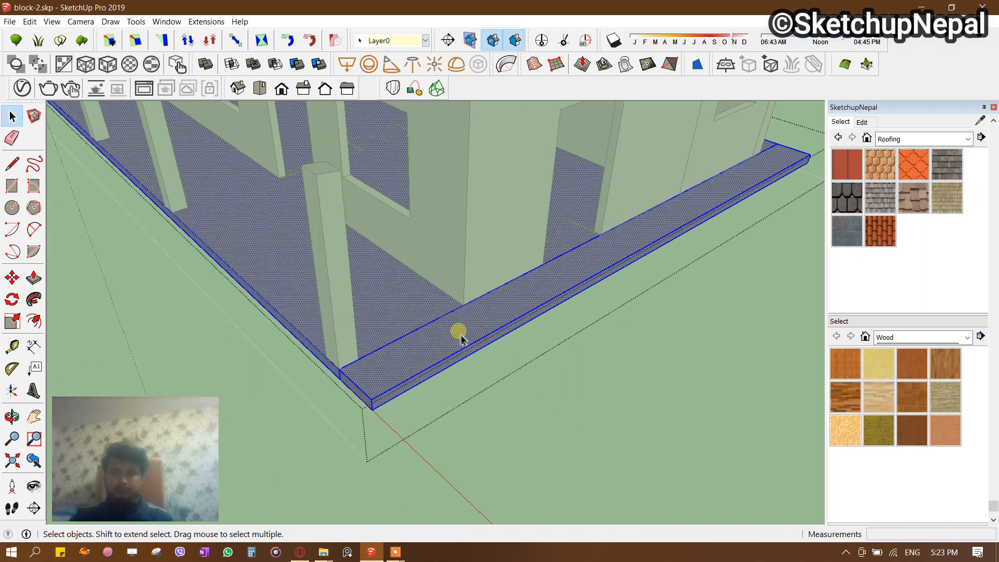
key("p")
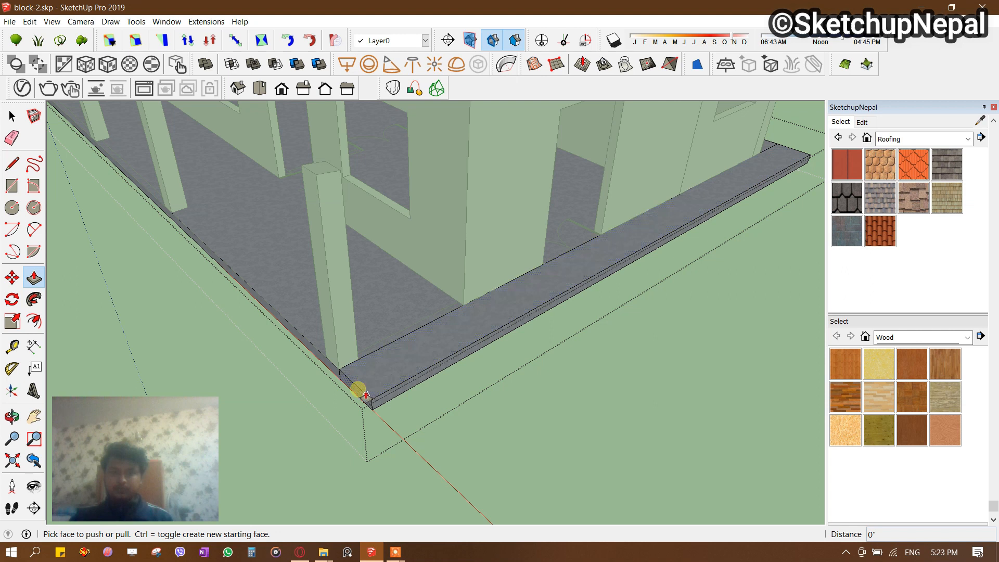
left_click(790, 154)
key("space")
left_click(741, 206)
Draw a 6" by about 4' 2 11/16" rectangle on the base edge below the side doorway and pull it out 3'.
middle_click_drag(629, 255, 504, 289)
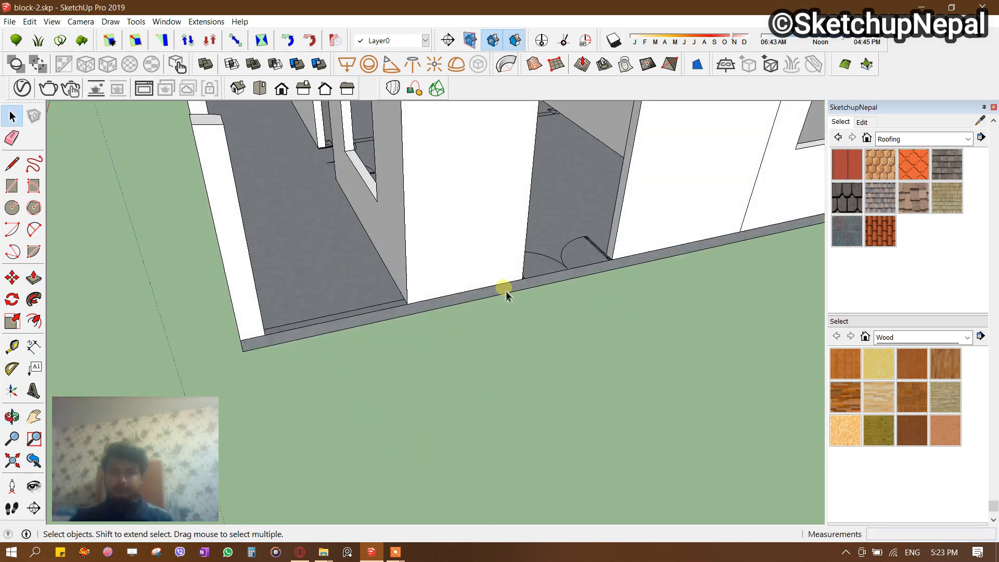
scroll(528, 285, "up", 4)
key("r")
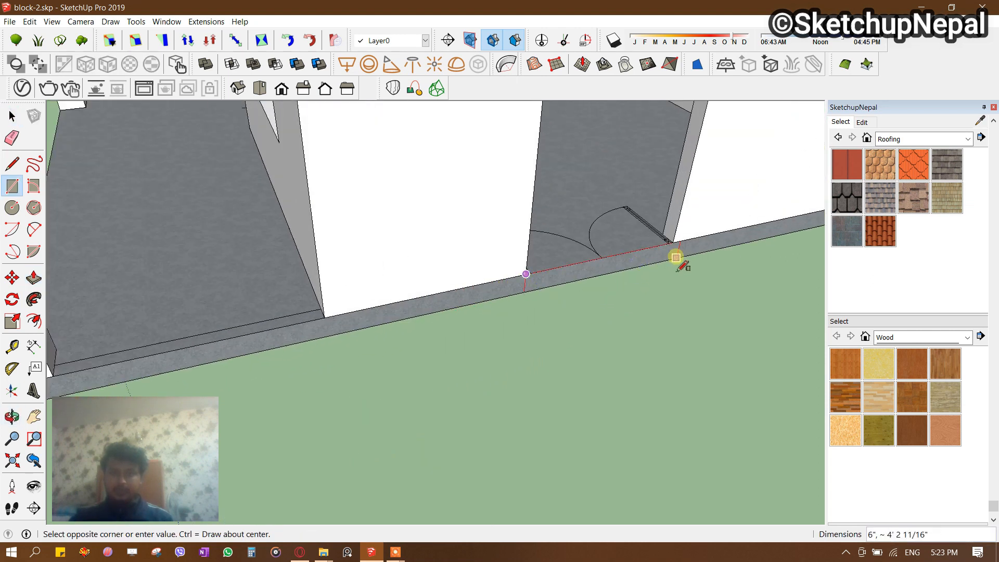
key("p")
left_click(653, 265)
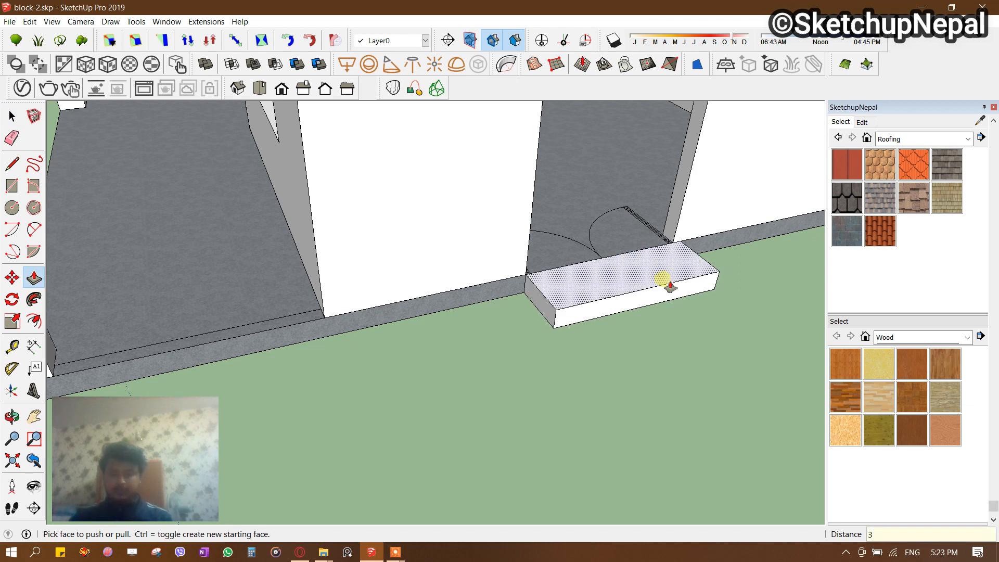
left_click(670, 286)
scroll(614, 311, "down", 2)
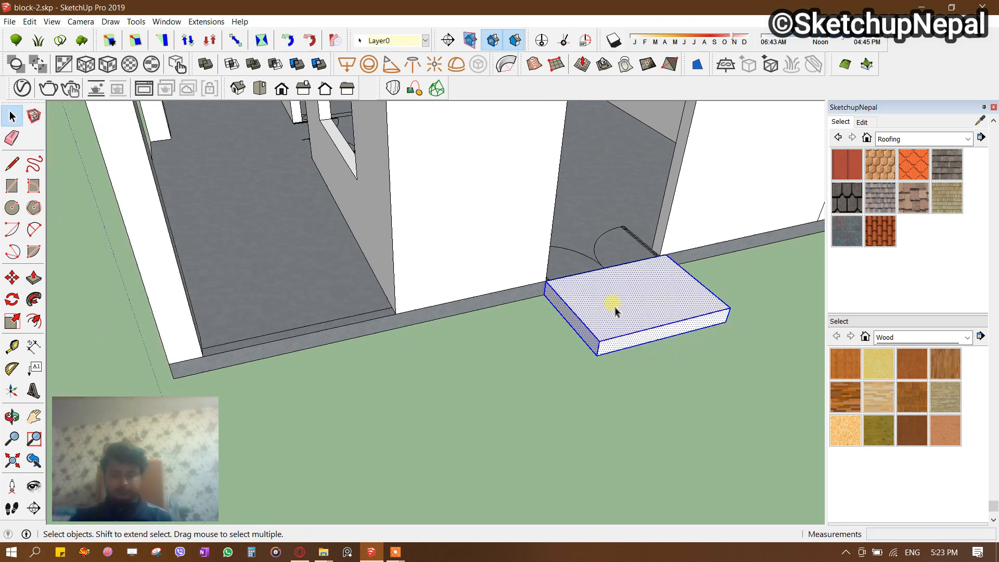
Paint the new entrance slab at the side doorway with the Blacktop Old 01 material.
key("b")
scroll(595, 311, "down", 3)
key("space")
middle_click_drag(606, 373, 396, 320)
key("space")
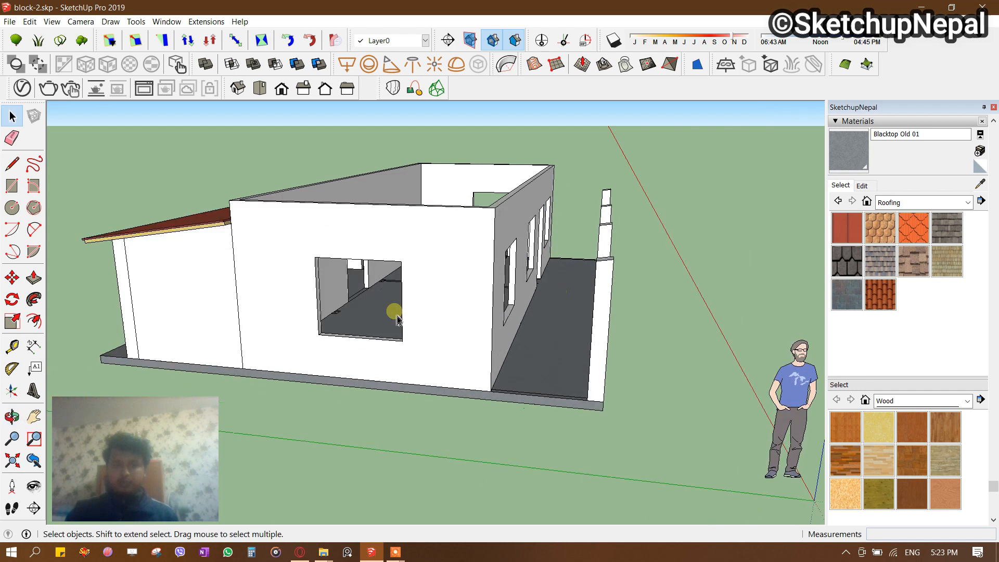
Try to mirror the porch column group with a green-axis scale of -1, and undo it.
middle_click_drag(189, 262, 650, 268)
scroll(565, 266, "down", 4)
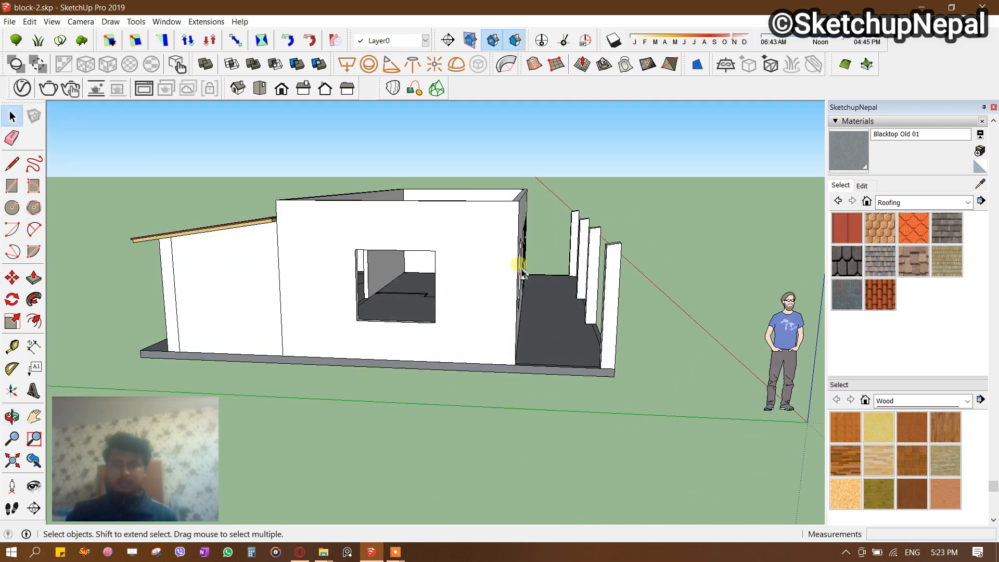
middle_click_drag(543, 277, 559, 307)
left_click(580, 276, "ctrl")
middle_click_drag(582, 272, 674, 292)
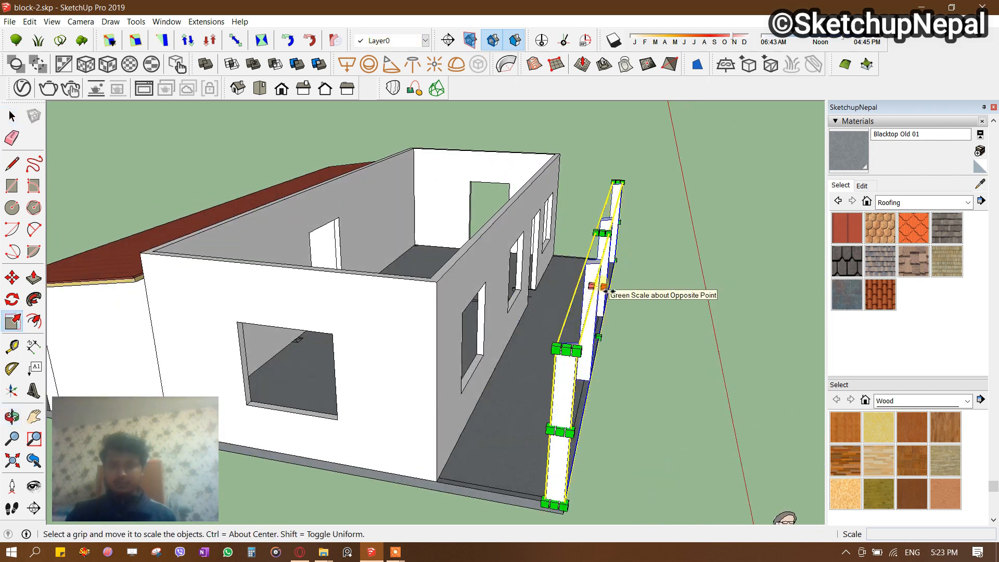
left_click_drag(602, 287, 688, 287)
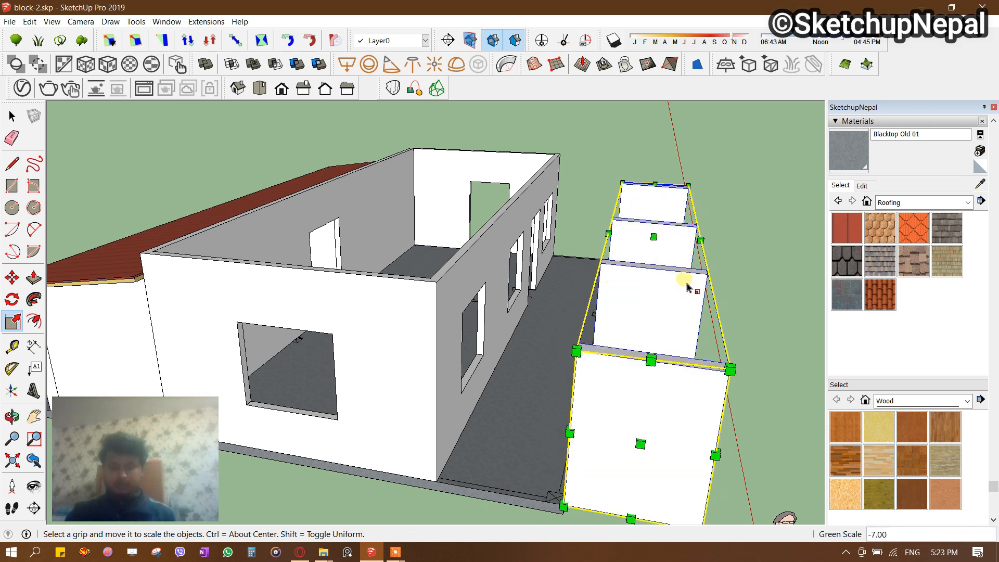
type("1")
key("Return")
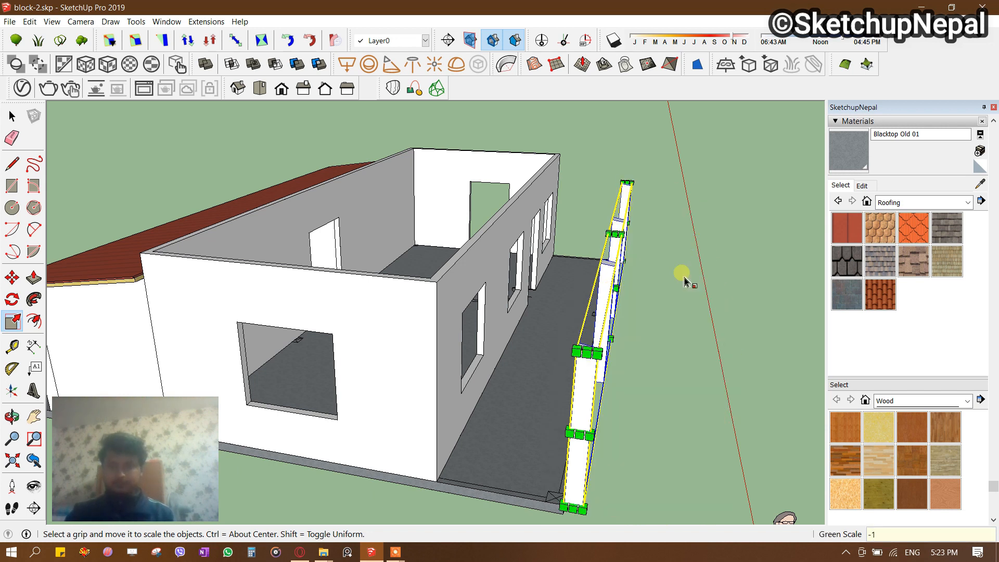
middle_click_drag(547, 427, 561, 242)
scroll(563, 278, "up", 3)
key("ctrl+z")
Mirror the whole porch column group across its width with a green-axis scale of -1.
scroll(633, 236, "down", 4)
middle_click_drag(633, 237, 547, 295)
key("space")
left_click(686, 369)
middle_click_drag(535, 333, 541, 305)
scroll(620, 229, "up", 3)
left_click(620, 229)
middle_click_drag(619, 229, 394, 215)
key("s")
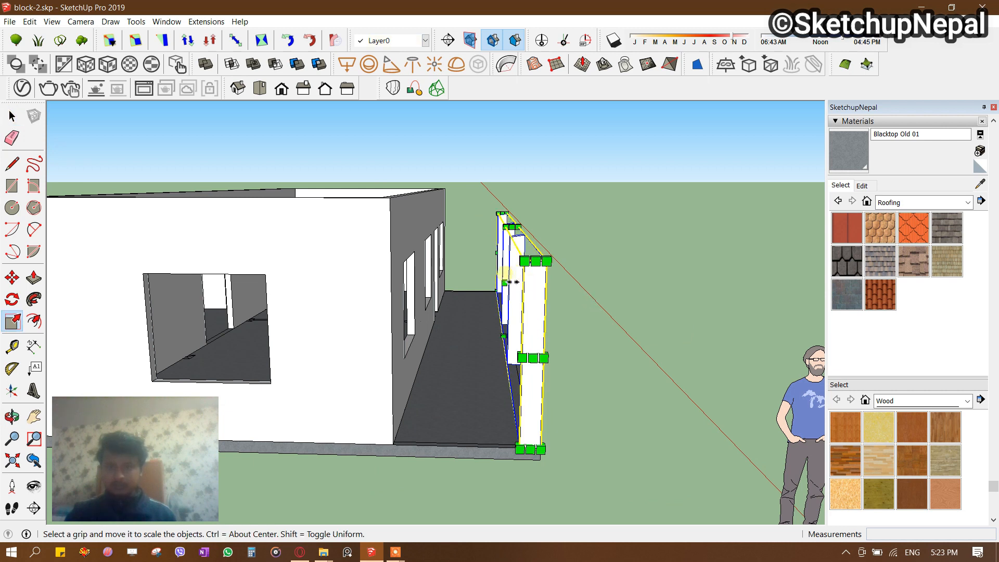
left_click_drag(516, 282, 663, 284)
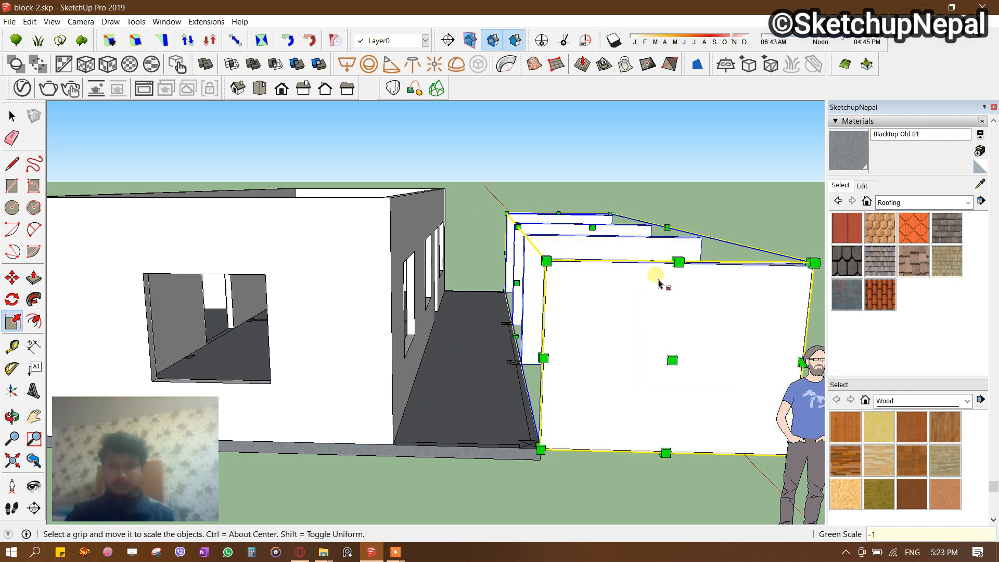
key("Return")
Move the mirrored column group back onto the porch floor so the columns line up with the floor's inner edge line.
key("space")
left_click(573, 375)
scroll(567, 354, "up", 1)
left_click(564, 354)
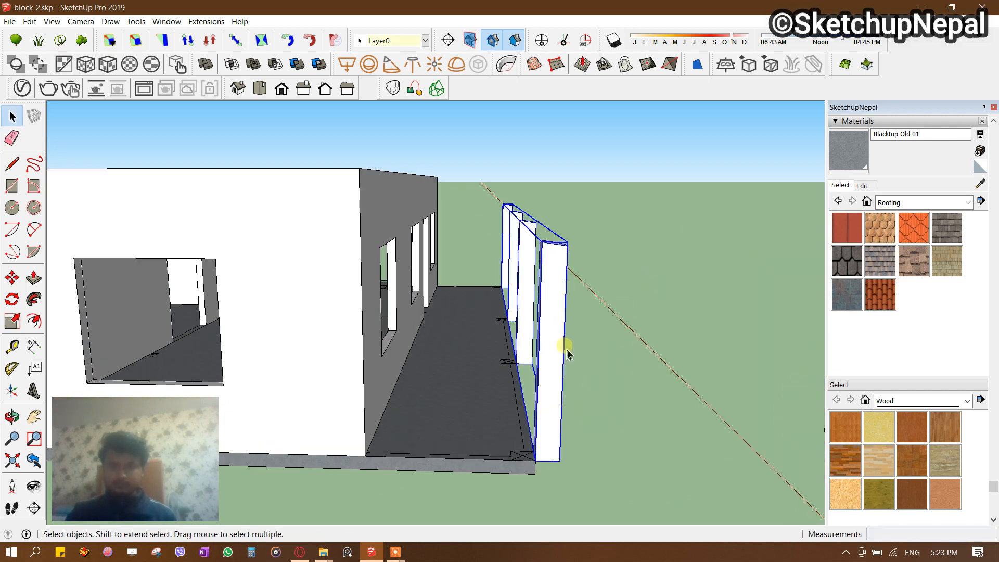
scroll(562, 370, "up", 2)
key("m")
left_click(562, 456)
left_click(528, 457)
scroll(602, 405, "down", 3)
key("space")
left_click(606, 409)
middle_click_drag(606, 406, 546, 453)
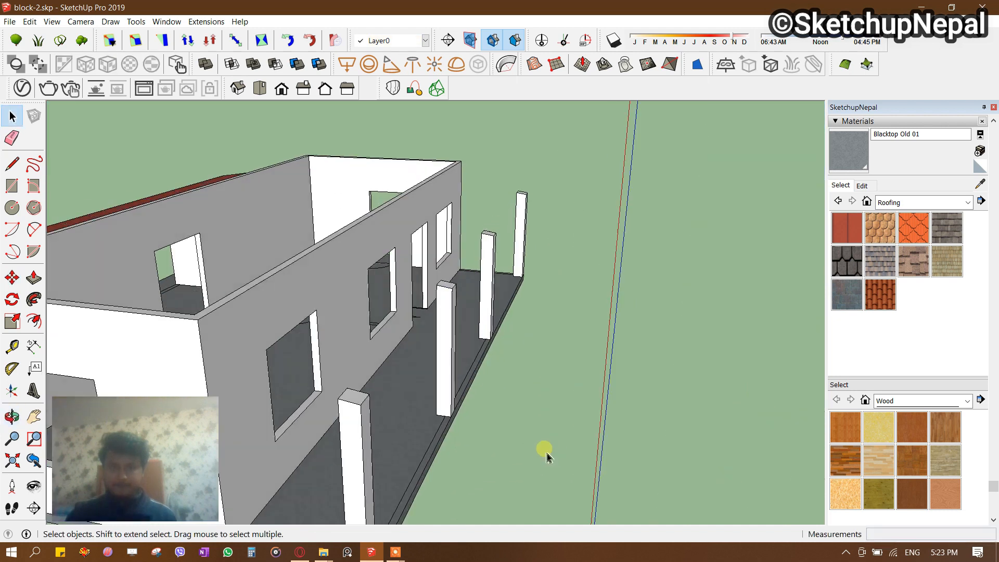
Draw a rectangle over the top of the porch's end column.
scroll(411, 388, "up", 4)
key("r")
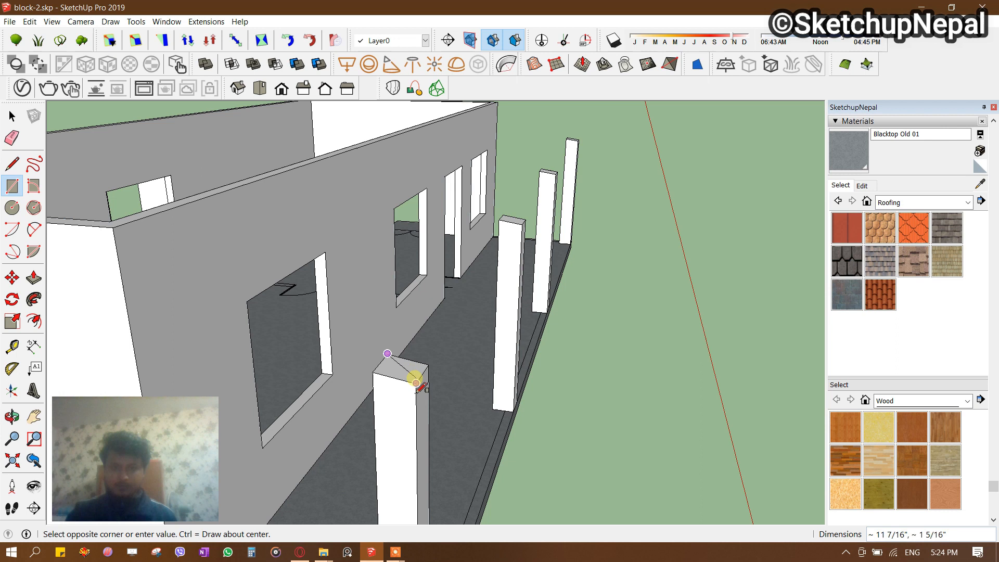
left_click(416, 383)
scroll(396, 370, "up", 1)
key("l")
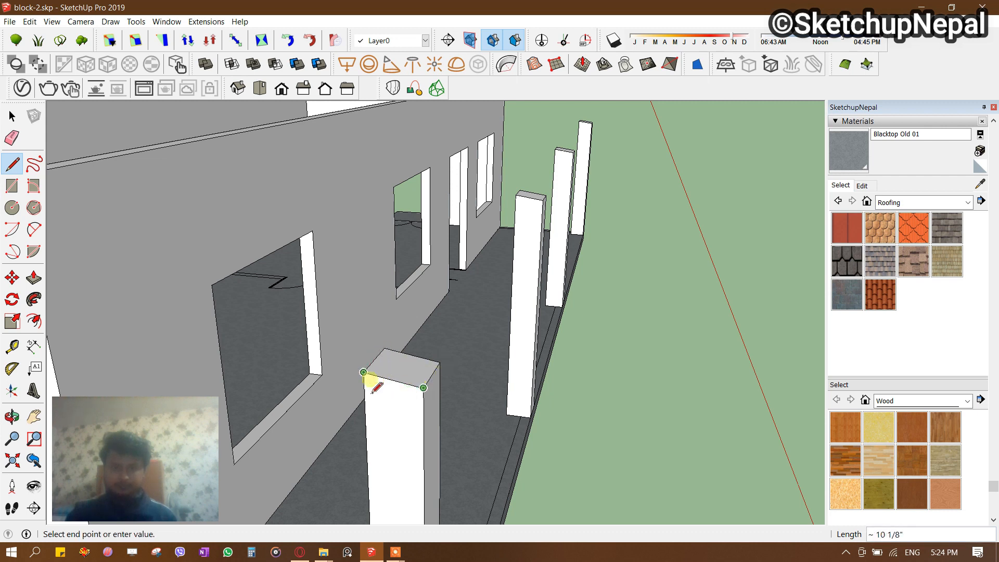
Move the inner edge of the column-top face across the porch to stretch the face toward the building wall.
key("space")
scroll(380, 373, "down", 1)
left_click(394, 367)
middle_click_drag(381, 373, 491, 328)
key("m")
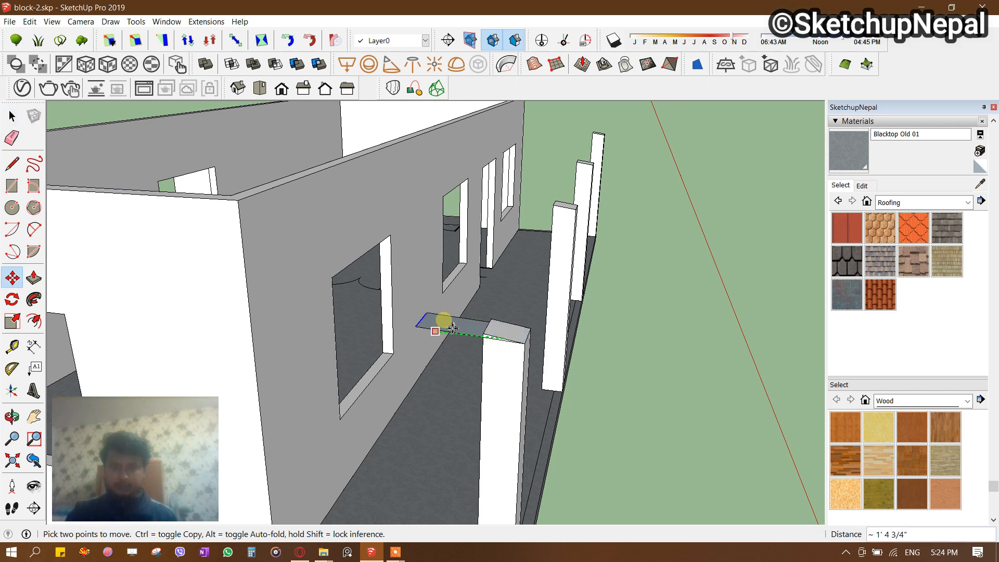
left_click(494, 338)
scroll(533, 344, "up", 1)
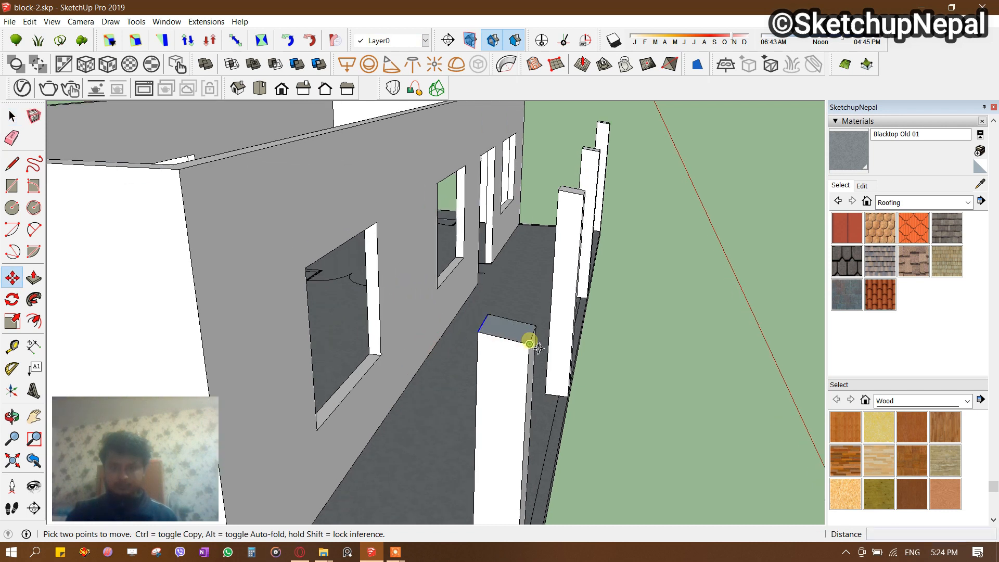
left_click(476, 333)
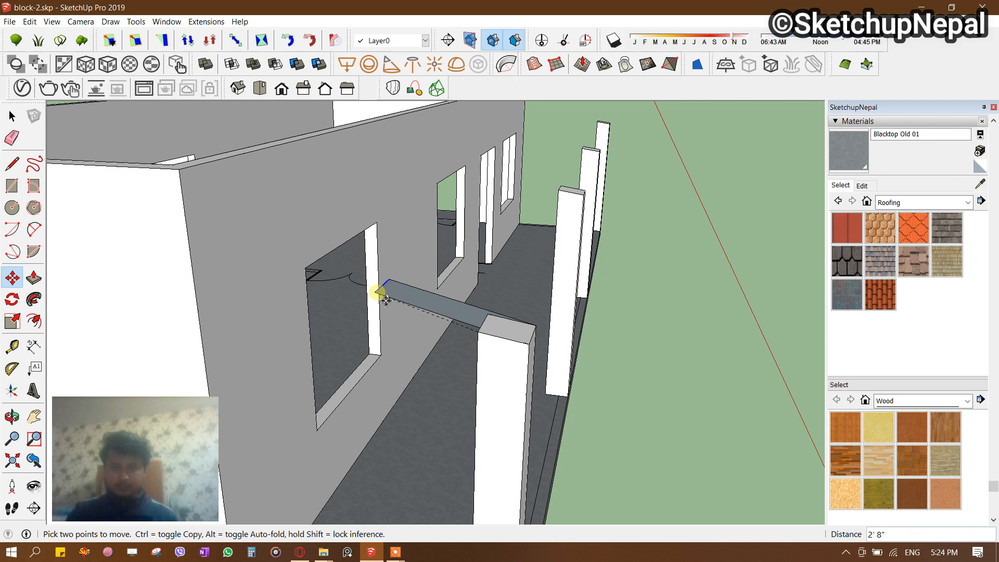
left_click(472, 338)
Stretch the sloping roof face 39' 2" along the porch so it spans all the columns.
scroll(489, 338, "up", 2)
middle_click_drag(341, 281, 325, 346)
key("space")
left_click(259, 384)
middle_click_drag(408, 361, 557, 323)
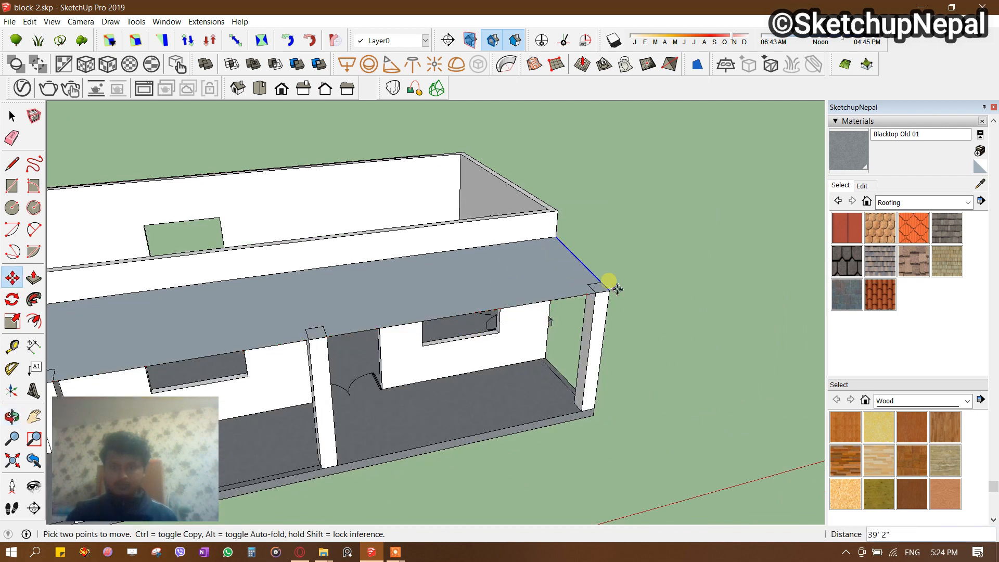
Measure the thickness of the wood layer on the existing lean-to roof at its wall end.
scroll(608, 296, "down", 3)
middle_click_drag(502, 310, 656, 281)
scroll(606, 307, "up", 2)
middle_click_drag(464, 329, 512, 291)
scroll(260, 264, "up", 5)
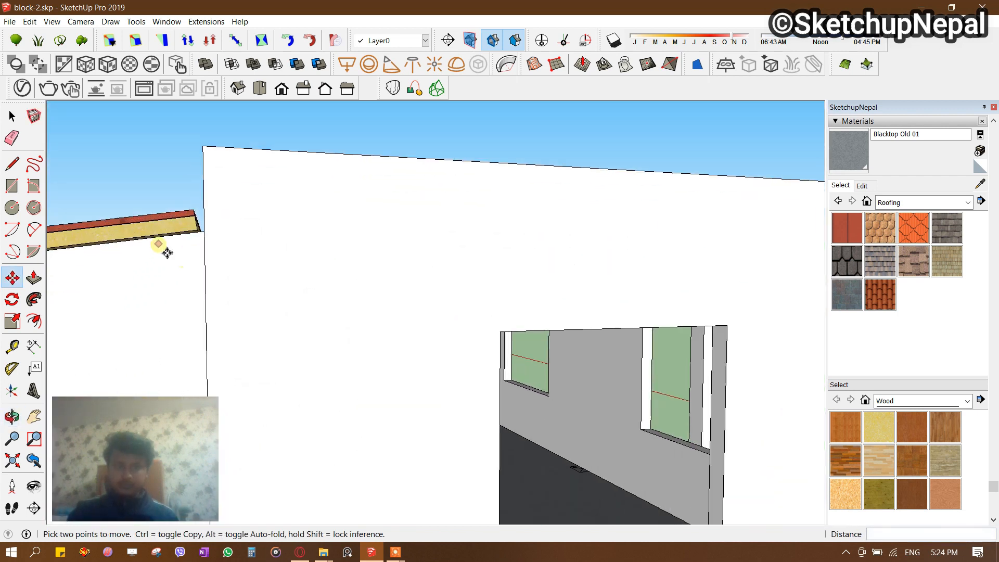
scroll(334, 256, "up", 5)
key("r")
scroll(343, 278, "up", 1)
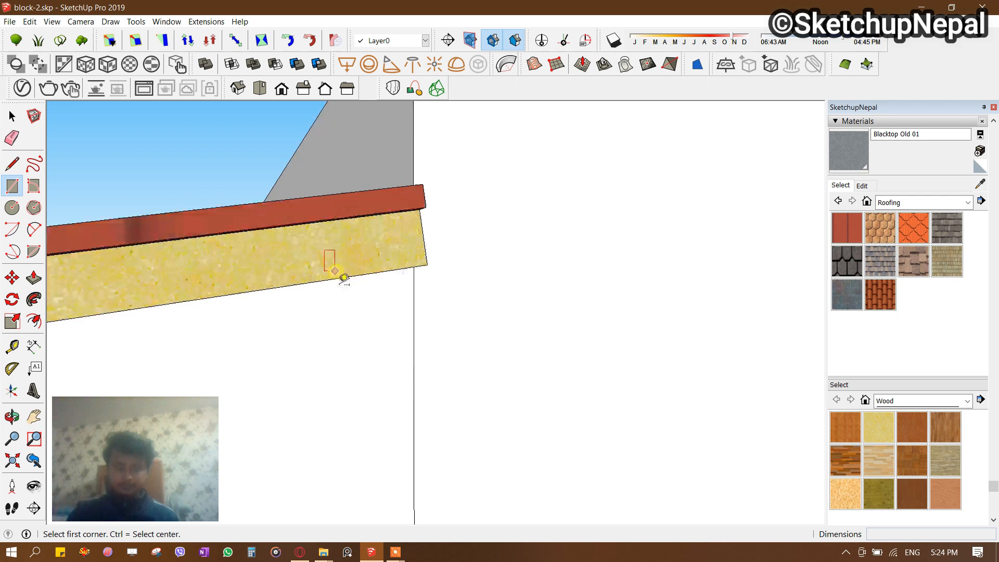
key("t")
left_click(355, 278)
Open the existing roof's wood layer for editing and Push/Pull its end face at the wall corner.
scroll(346, 241, "up", 2)
middle_click_drag(379, 182, 177, 268)
middle_click_drag(431, 222, 425, 244)
key("space")
double_click(408, 274)
key("p")
left_click_drag(410, 247, 468, 190)
key("space")
key("p")
Open the existing roof's red sheet for editing and Push/Pull its end face by about 1 1/8" at the wall corner.
key("space")
left_click(393, 221)
double_click(391, 222)
key("p")
left_click_drag(393, 204, 432, 203)
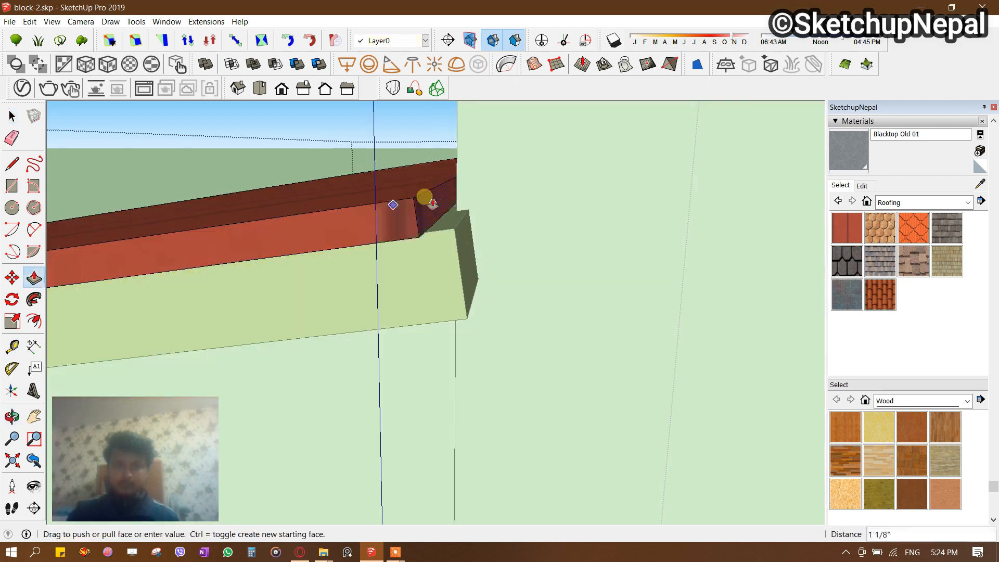
key("space")
left_click(294, 263)
Thicken the sloping porch roof face into a slab by Push/Pulling it 2.5".
scroll(257, 227, "down", 8)
middle_click_drag(572, 296, 500, 259, "shift")
scroll(508, 251, "up", 3)
key("p")
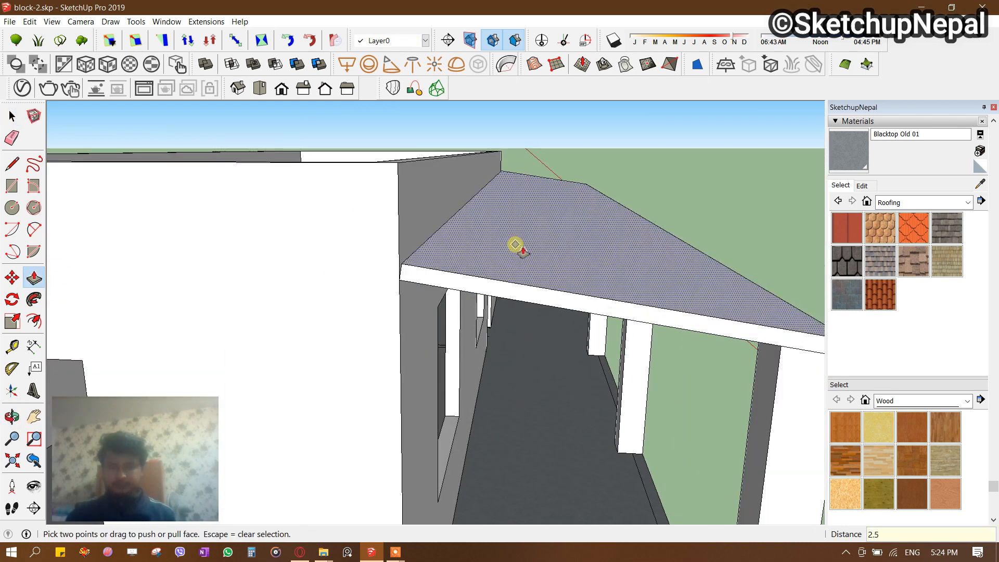
key("Return")
Push/Pull the porch roof slab's narrow wall-side face by 9/16" to close the gap against the wall.
scroll(453, 269, "up", 2)
scroll(404, 274, "up", 5)
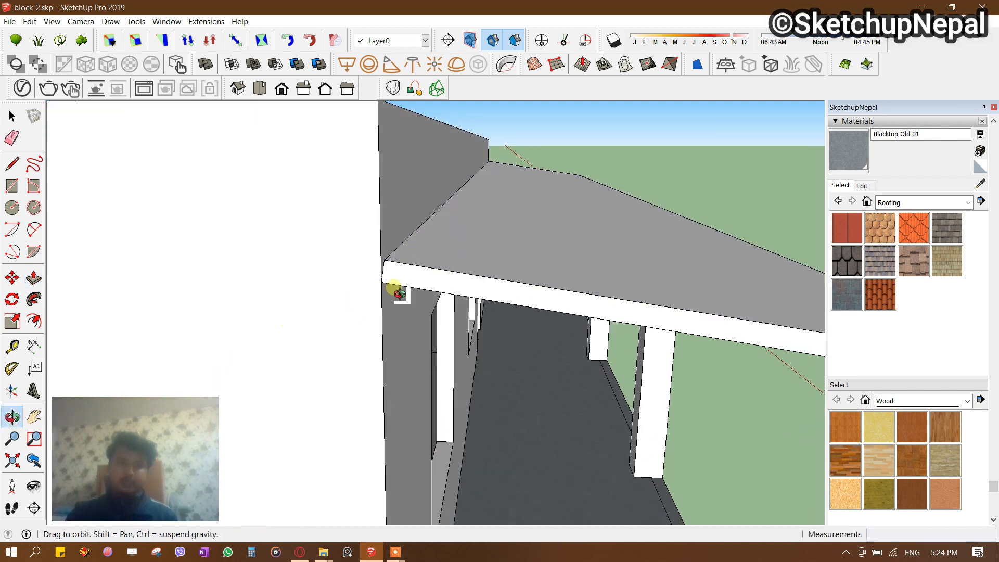
scroll(394, 274, "up", 1)
left_click(388, 265)
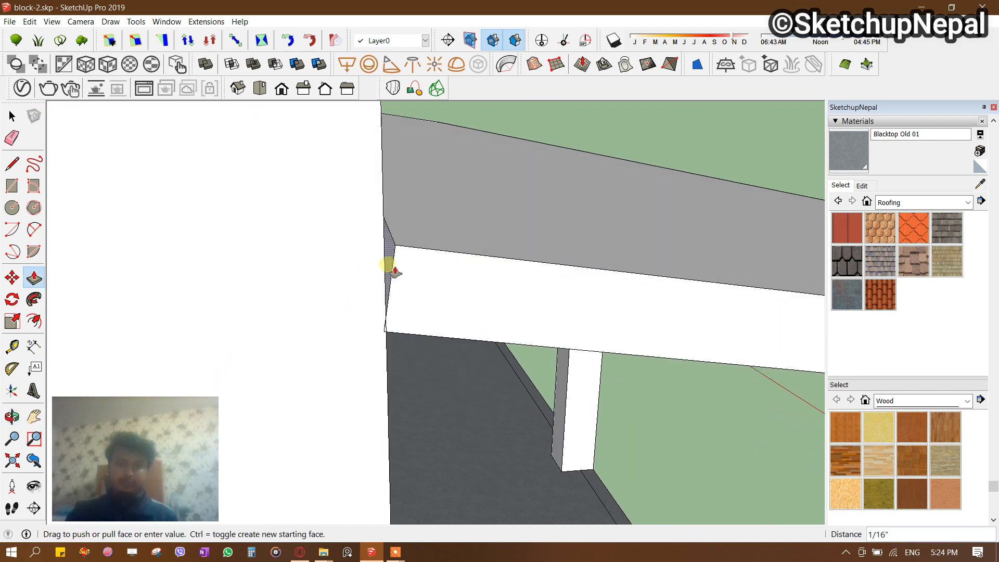
left_click(370, 262)
scroll(370, 274, "down", 2)
middle_click_drag(369, 275, 305, 307)
scroll(305, 307, "down", 3)
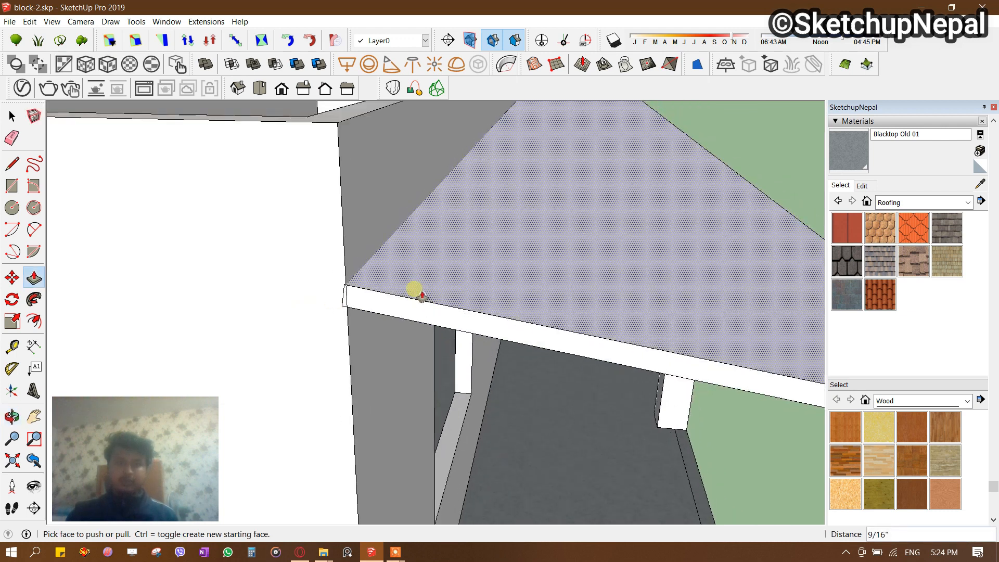
Pull the porch roof slab's end face outward slightly past the building's end wall.
scroll(352, 260, "down", 2)
scroll(352, 260, "down", 3)
middle_click_drag(430, 278, 394, 297)
scroll(397, 300, "up", 2)
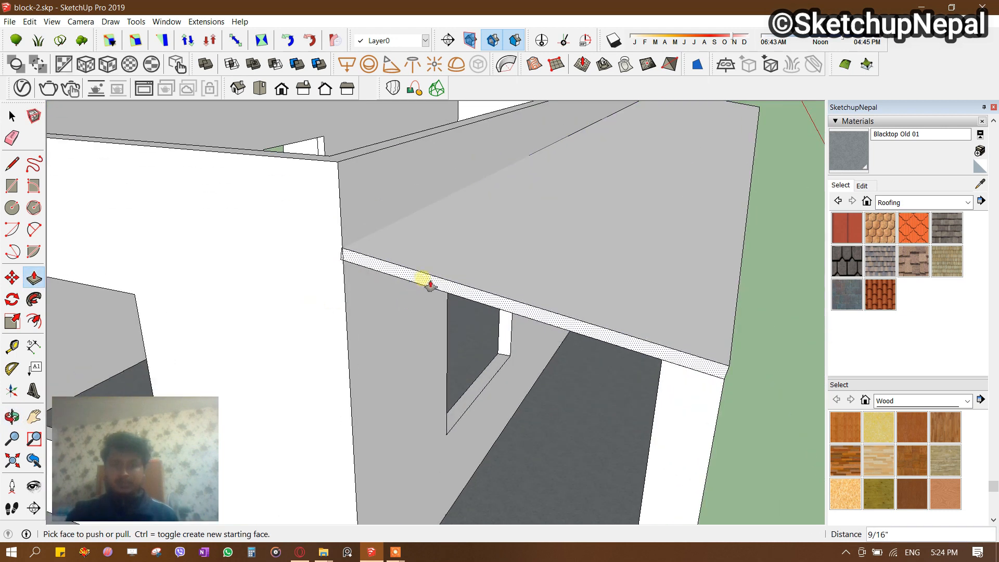
left_click_drag(423, 279, 397, 293)
left_click(397, 293)
left_click(397, 295)
Select the entire porch roof slab and make it a group.
scroll(400, 291, "down", 2)
middle_click_drag(411, 289, 521, 248)
scroll(647, 310, "up", 2)
scroll(638, 300, "down", 2)
middle_click_drag(624, 301, 290, 315)
scroll(352, 279, "down", 2)
scroll(289, 317, "up", 2)
scroll(567, 357, "down", 2)
middle_click_drag(571, 325, 548, 312)
key("space")
left_click(627, 291)
scroll(626, 300, "up", 2)
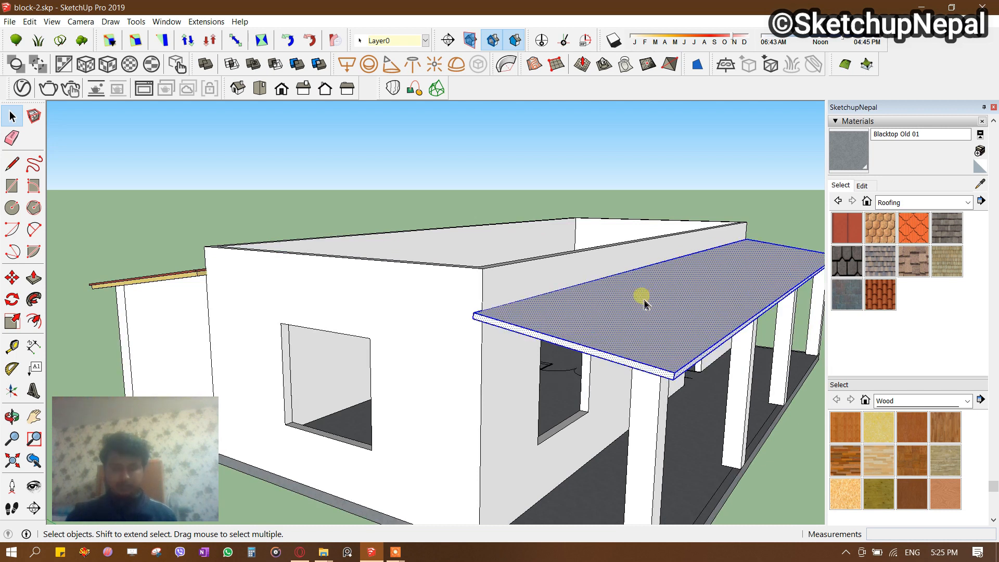
key("ctrl+g")
Paste a copy of the porch roof in place and Push/Pull its top face up 1" as the roofing sheet.
middle_click_drag(649, 299, 536, 313, "shift")
left_click(29, 22)
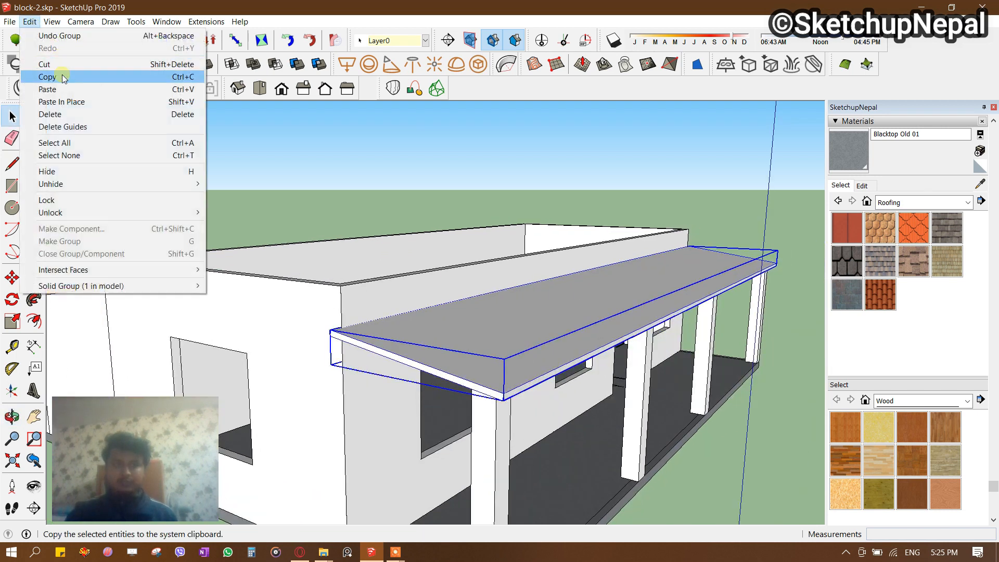
left_click(92, 101)
scroll(455, 302, "up", 2)
key("p")
left_click_drag(435, 354, 440, 333)
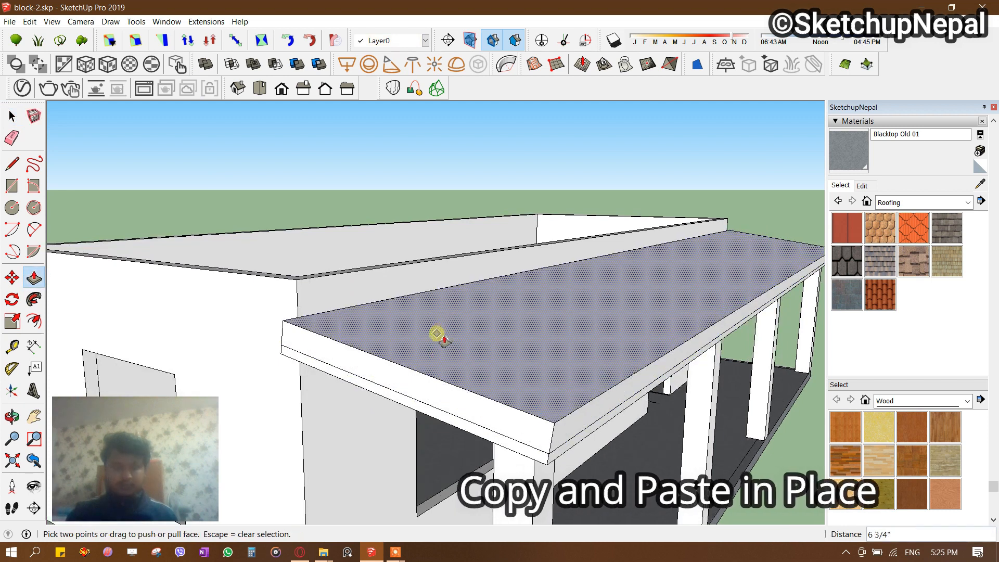
type("1")
key("Return")
Pull the roofing sheet's eave and end faces outward 1" beyond the wood slab.
middle_click_drag(443, 337, 475, 385)
scroll(514, 407, "up", 3)
double_click(578, 442)
left_click(550, 442)
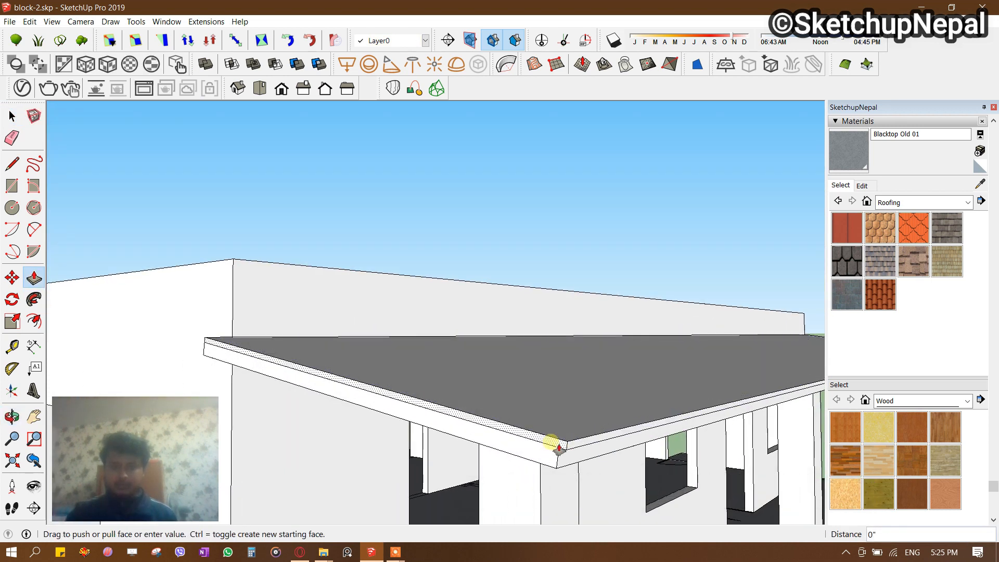
type("1")
key("Return")
middle_click_drag(531, 446, 301, 208)
scroll(490, 337, "down", 3)
middle_click_drag(366, 137, 371, 161, "shift")
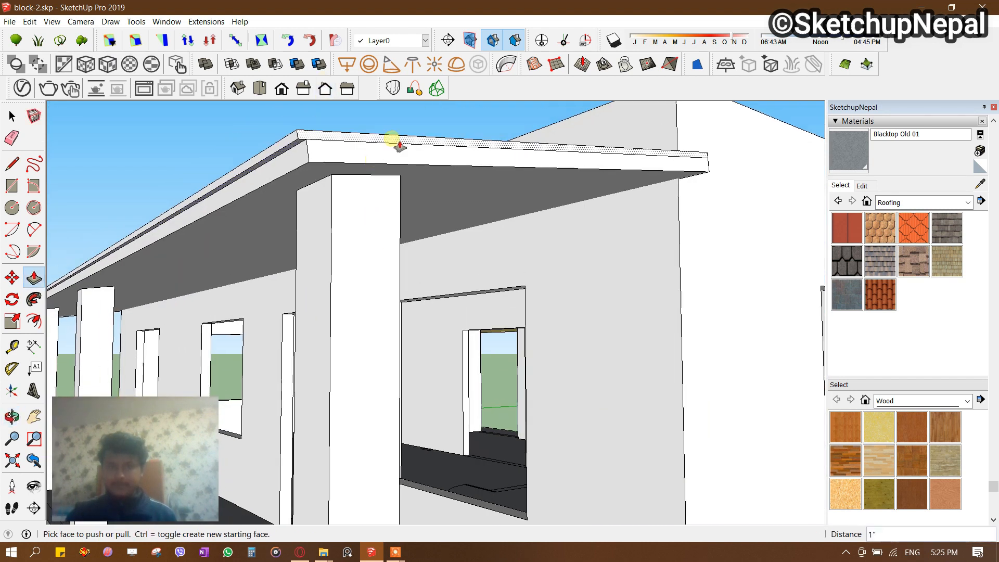
double_click(386, 140)
Select the whole porch roofing sheet and make it a group.
key("space")
left_click(382, 143)
scroll(381, 145, "down", 1)
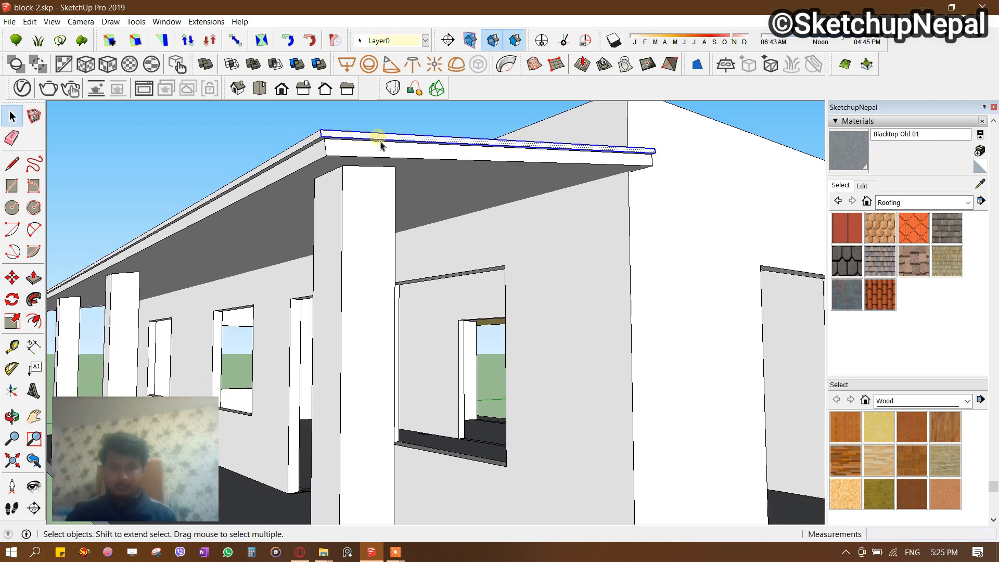
middle_click_drag(379, 148, 700, 272)
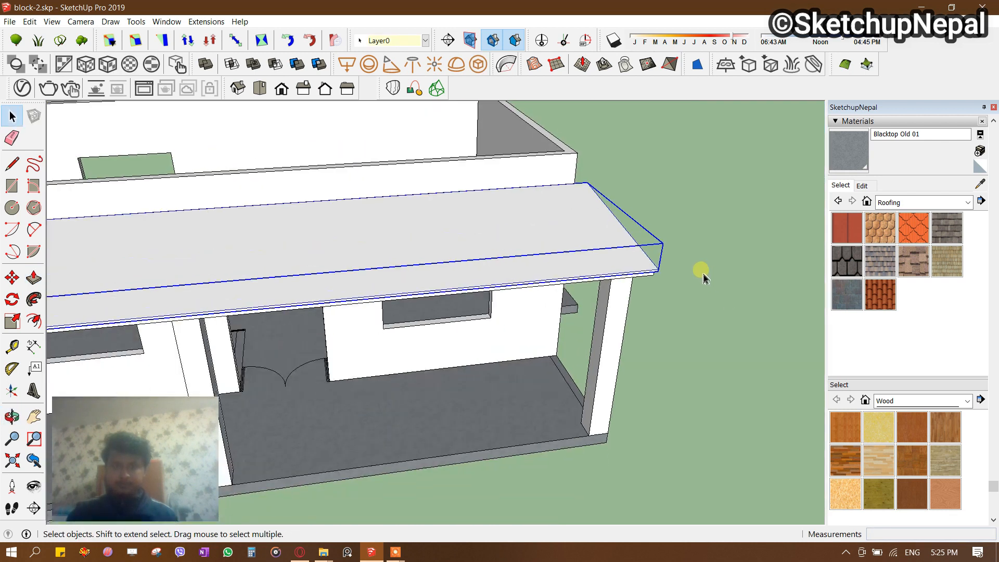
scroll(480, 370, "down", 4)
Sample Wood Board Cork from the existing roof's wood layer and paint the porch roof's lower slab with it.
key("b")
middle_click_drag(543, 316, 346, 279)
scroll(302, 283, "up", 3)
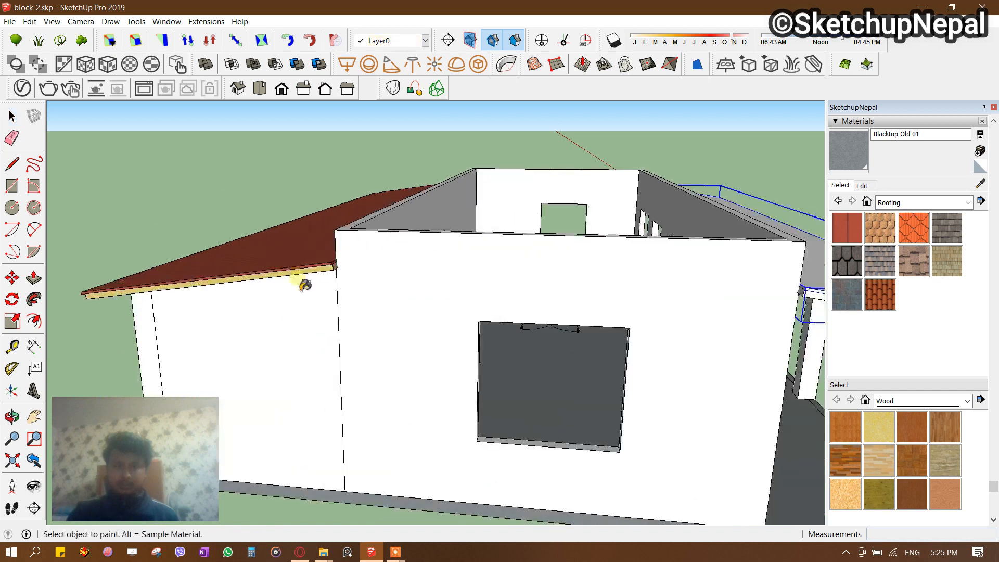
scroll(333, 273, "up", 3)
left_click(343, 267, "alt")
middle_click_drag(341, 272, 274, 296)
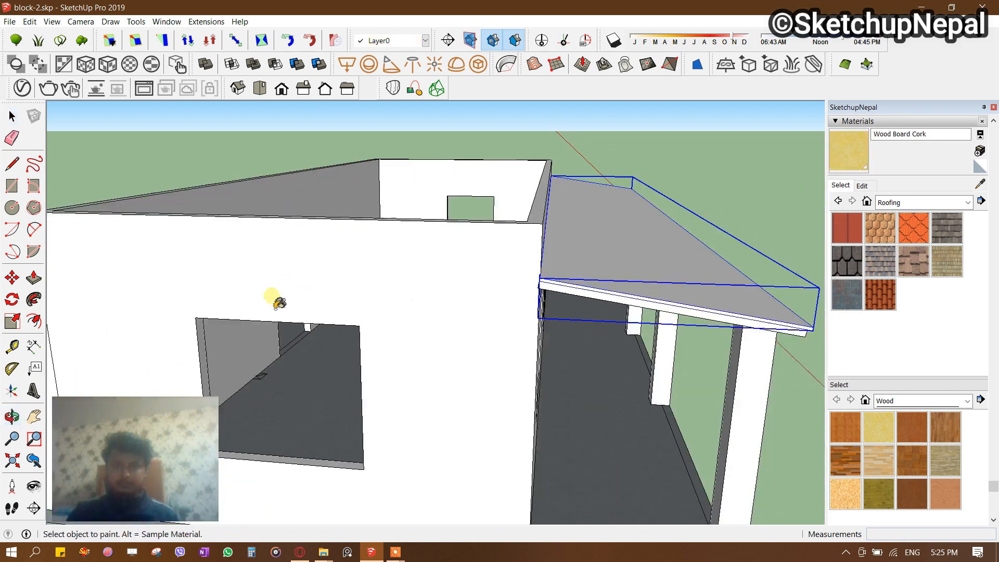
scroll(430, 318, "up", 4)
left_click(484, 282)
Sample the red Roofing Metal Standing Seam material from the existing roof, paint the porch roofing sheet with it, and clear the selection.
scroll(484, 281, "down", 6)
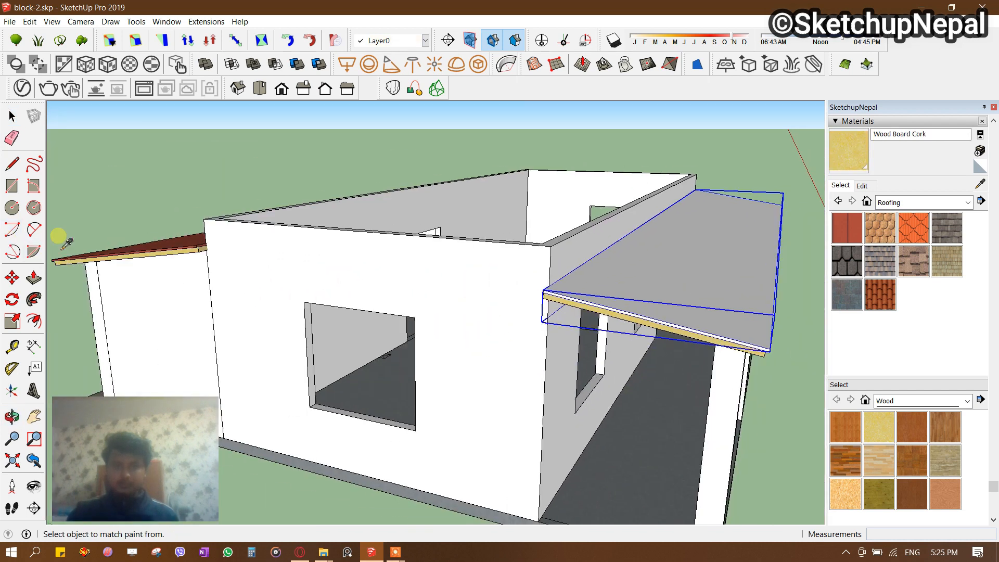
left_click(644, 290)
middle_click_drag(644, 291, 635, 308)
scroll(624, 270, "down", 3)
key("space")
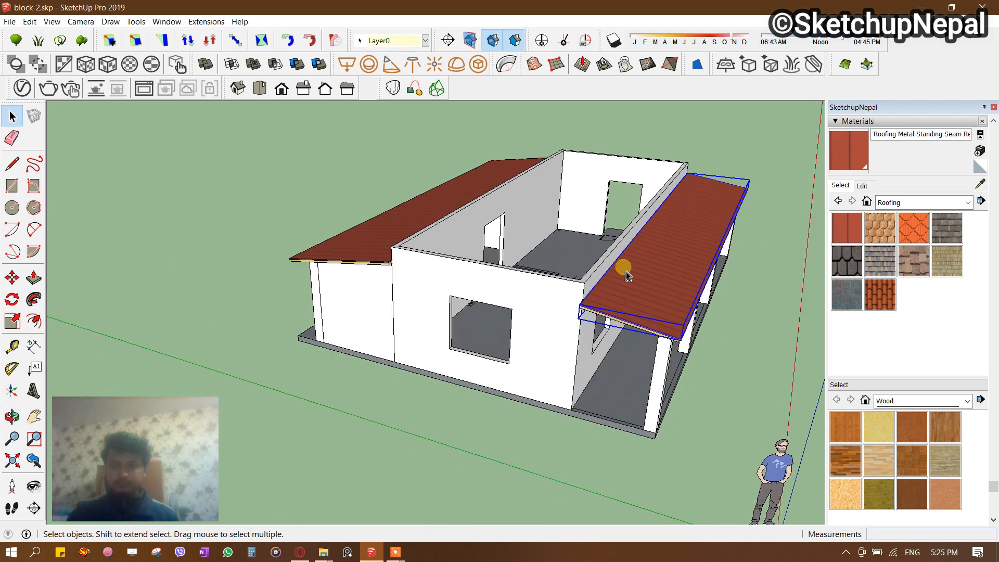
left_click(729, 380)
mouse_move(408, 352)
middle_mouse_down()
mouse_move(524, 198)
mouse_move(541, 379)
mouse_move(529, 213)
mouse_move(196, 267)
middle_mouse_up()
scroll(427, 335, "up", 3)
middle_click_drag(427, 334, 753, 352)
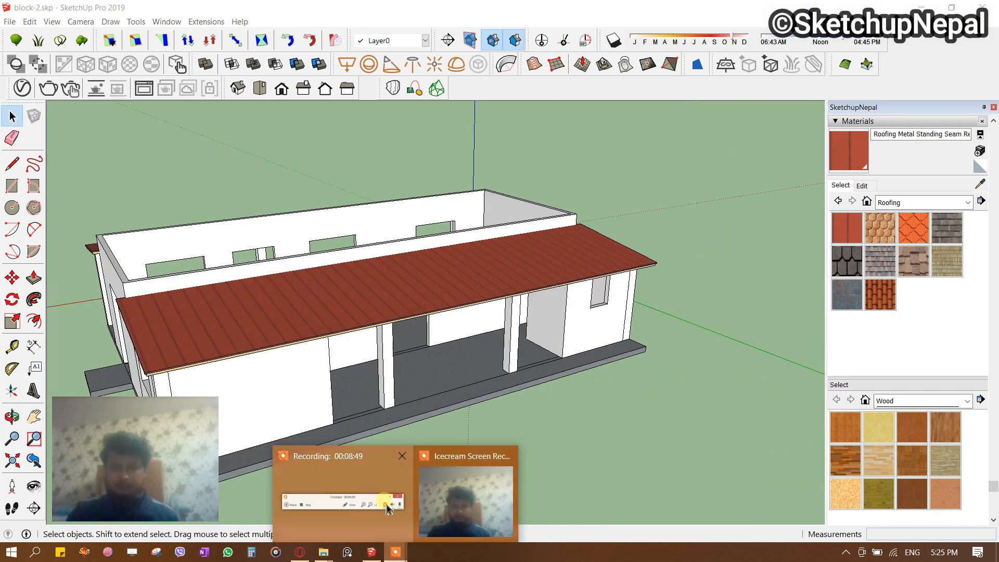
left_click(385, 499)
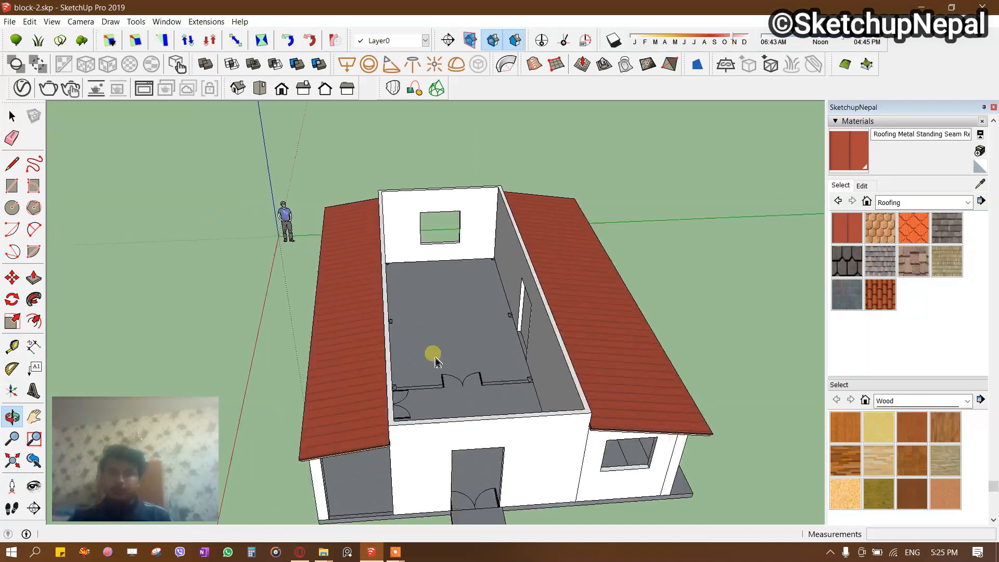
Draw a rectangle across the tops of the central room's outer walls and pull it up 2.5" into a slab.
scroll(402, 185, "up", 3)
key("r")
scroll(386, 172, "up", 3)
left_click(388, 169)
middle_click_drag(387, 170, 408, 241)
left_click(553, 284)
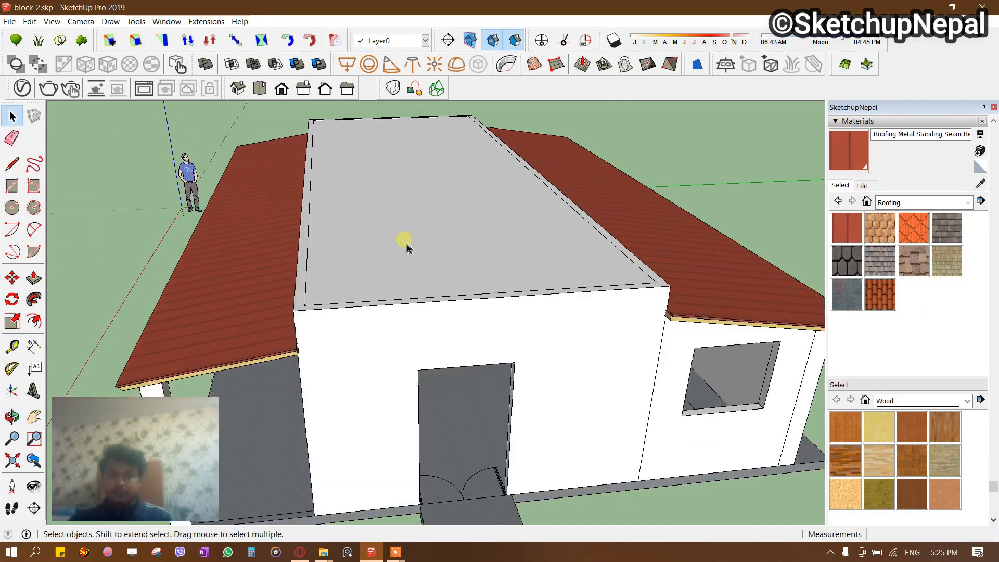
key("p")
left_click(377, 259)
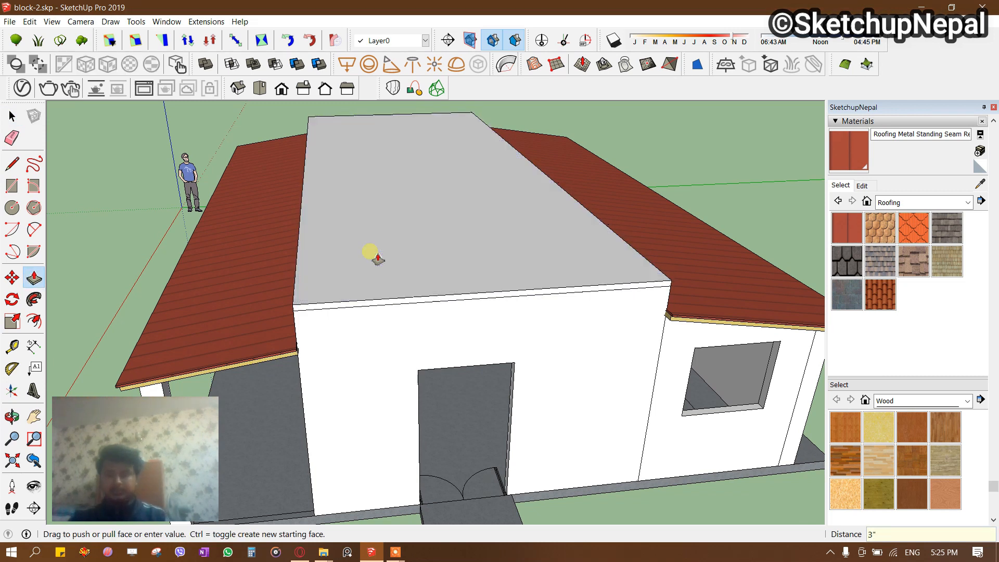
type("2.5")
key("Return")
Pull the slab's front face and one long side face outward by 2'.
middle_click_drag(370, 252, 419, 279)
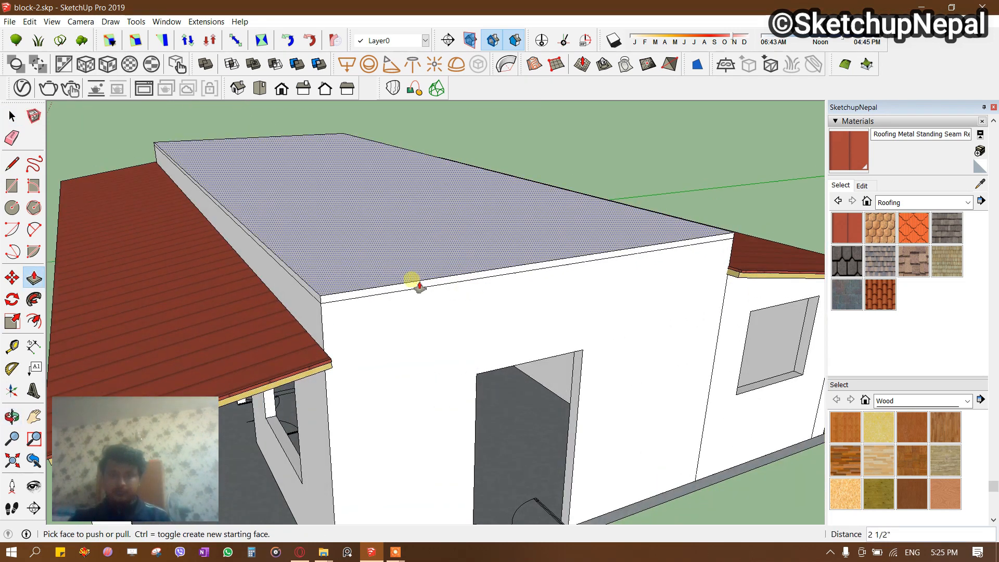
left_click(419, 290)
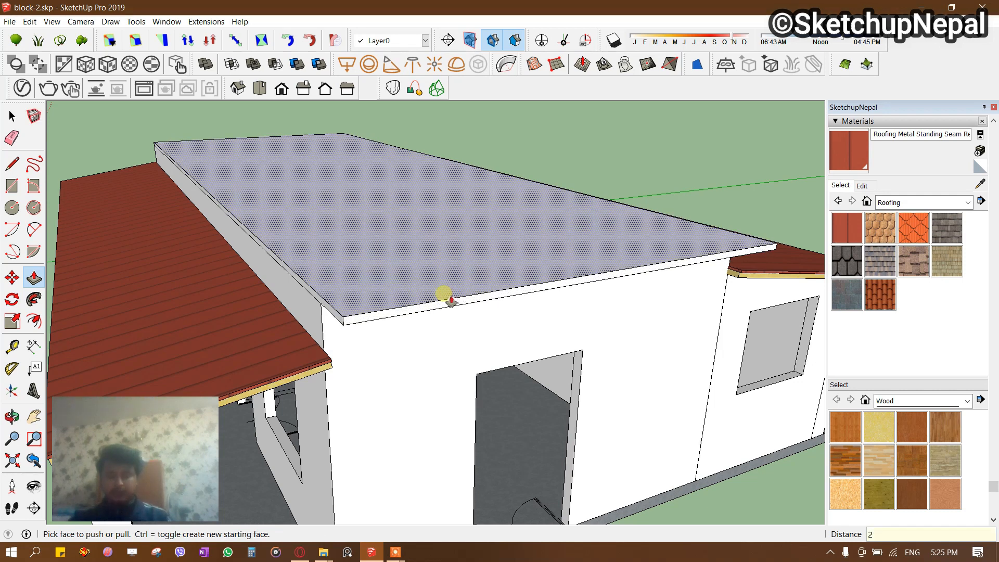
left_click(450, 301)
left_click(333, 313)
type("2'")
key("Return")
Extend the slab's remaining side faces outward to match the overhang.
scroll(441, 170, "down", 5)
middle_click_drag(442, 180, 406, 206)
scroll(342, 255, "up", 4)
scroll(354, 242, "up", 2)
key("Escape")
left_click(360, 232)
left_click(397, 246)
scroll(393, 245, "down", 2)
middle_click_drag(386, 252, 647, 283)
scroll(582, 285, "down", 3)
middle_click_drag(584, 285, 281, 261)
scroll(280, 260, "up", 2)
Copy the slab's top face and paste it in place as a separate group.
key("space")
left_click(420, 251)
scroll(420, 252, "down", 3)
middle_click_drag(420, 252, 501, 250)
scroll(429, 262, "up", 2)
double_click(430, 263)
left_click(395, 243)
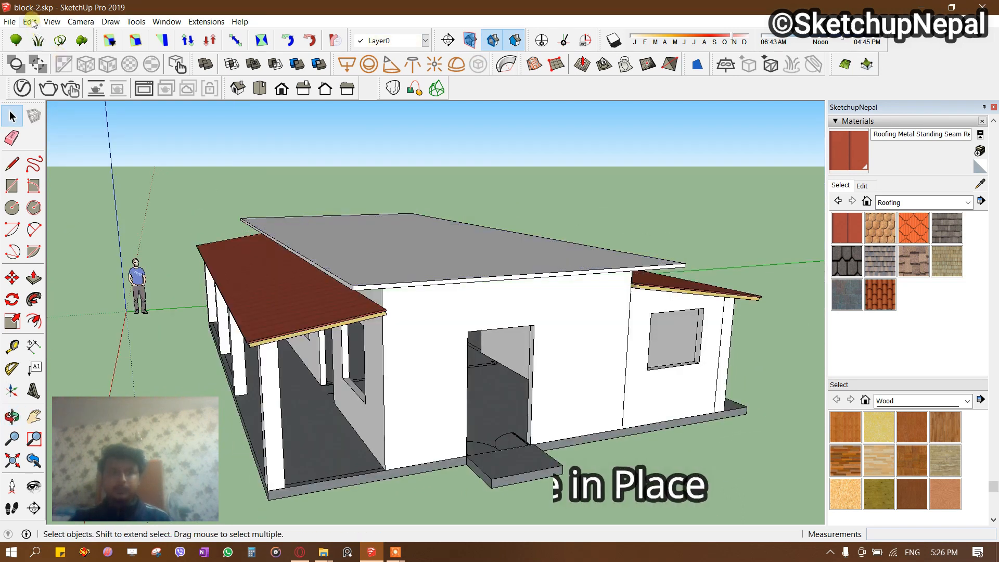
left_click(29, 22)
left_click(85, 104)
scroll(350, 231, "up", 2)
mouse_move(349, 231)
middle_mouse_down()
mouse_move(379, 283)
mouse_move(424, 304)
middle_mouse_up()
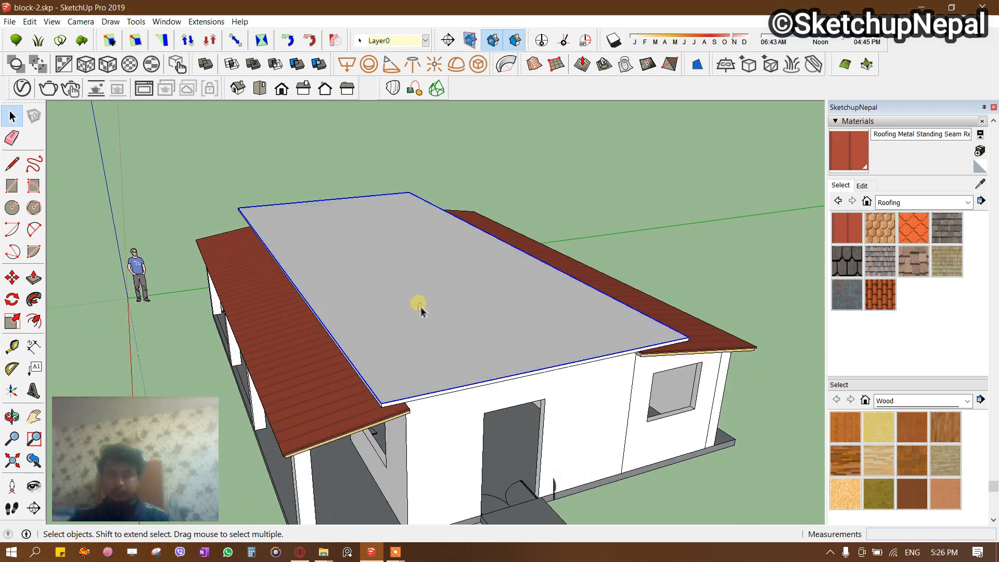
Open the pasted roof face for editing, pull it up 4' into a block, and leave the group.
key("p")
key("space")
double_click(397, 379)
key("p")
left_click_drag(401, 352, 382, 273)
left_click(382, 272)
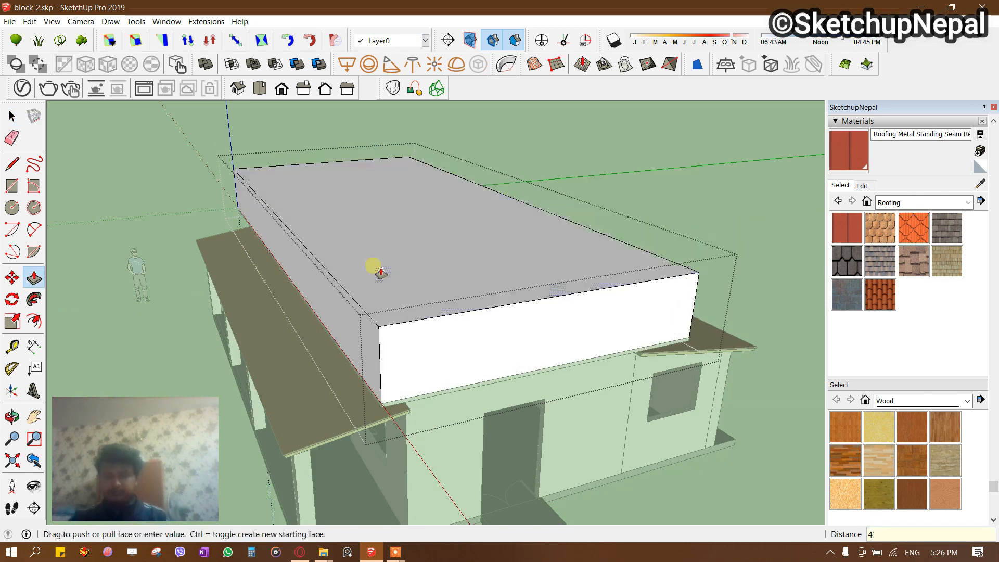
key("Return")
middle_click_drag(381, 271, 406, 230)
key("space")
key("Escape")
On the roof block's front face, draw lines from the top edge's midpoint to both lower corners.
left_click(457, 269)
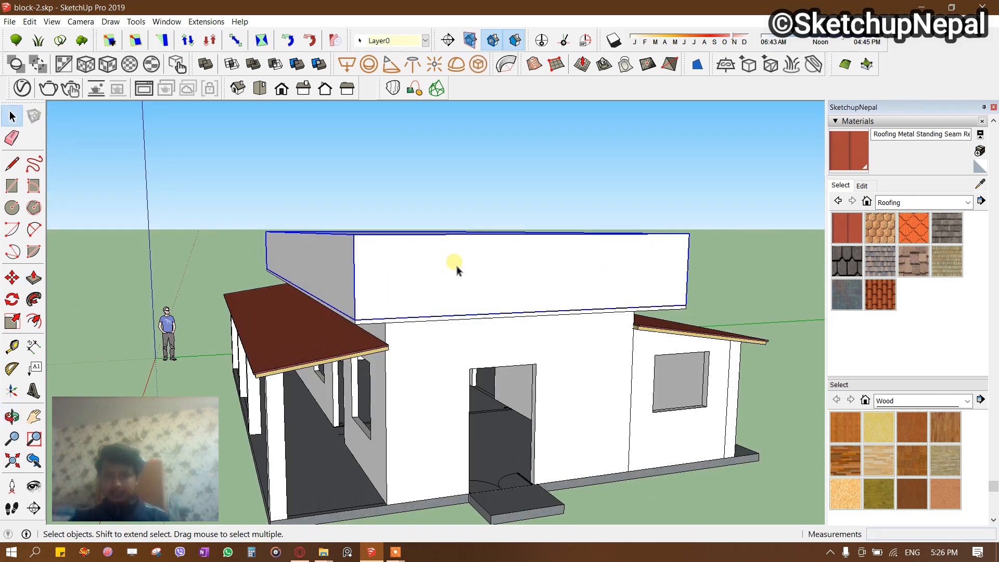
double_click(473, 284)
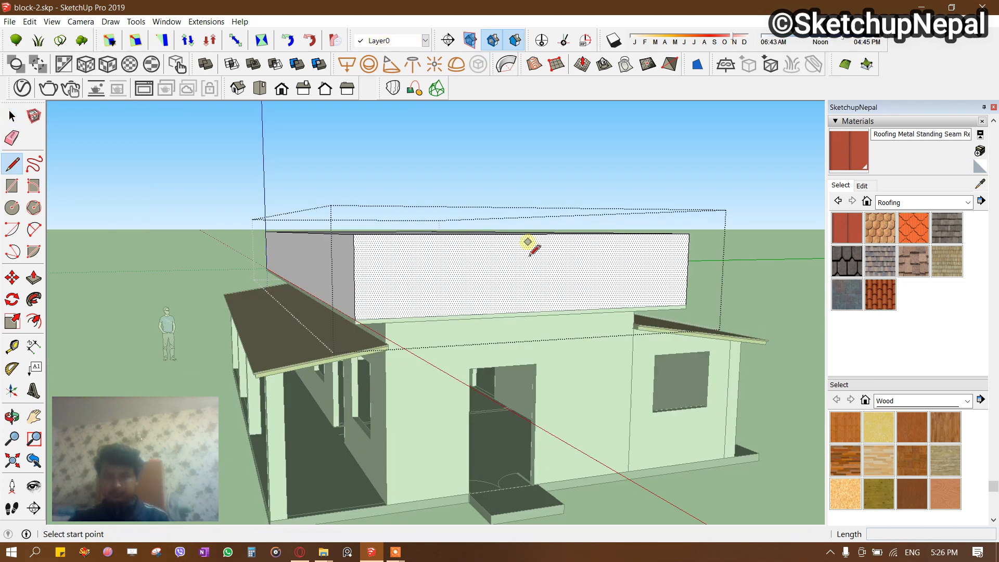
left_click(363, 330)
left_click(673, 303)
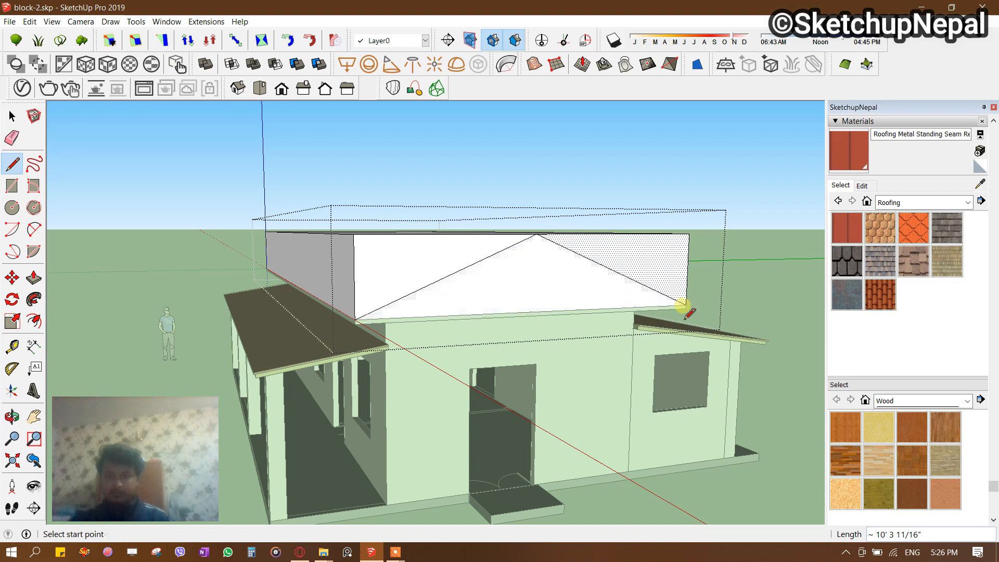
Push away the two corner wedges along the roof block's full length to leave a gable roof.
middle_click_drag(686, 306, 412, 357)
key("space")
key("p")
left_click(415, 357)
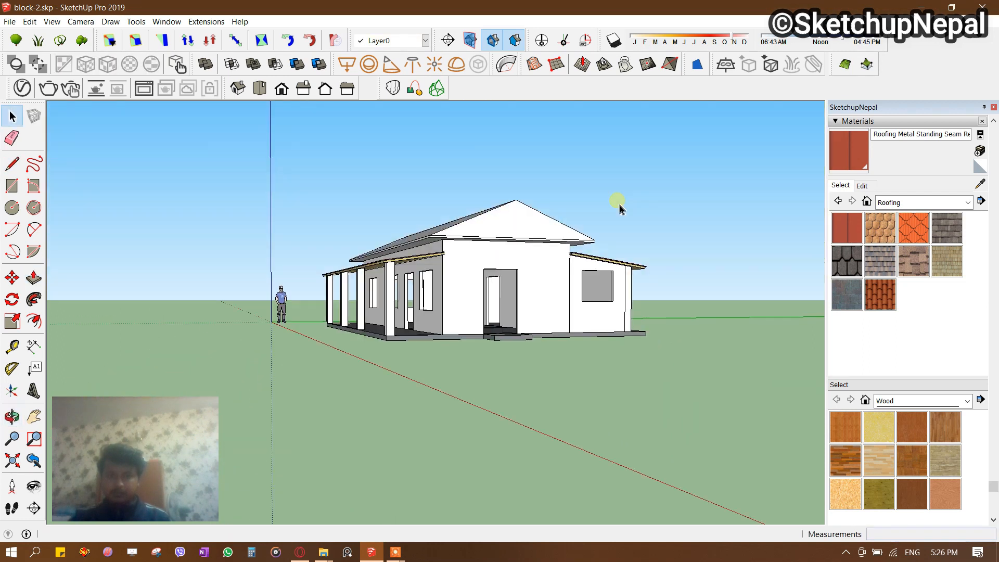
Open the gable roof for editing and offset the front gable triangle's outline inward.
scroll(520, 216, "up", 5)
middle_click_drag(400, 222, 446, 231)
scroll(515, 239, "up", 3)
double_click(519, 236)
left_click(508, 235)
scroll(508, 235, "up", 1)
key("f")
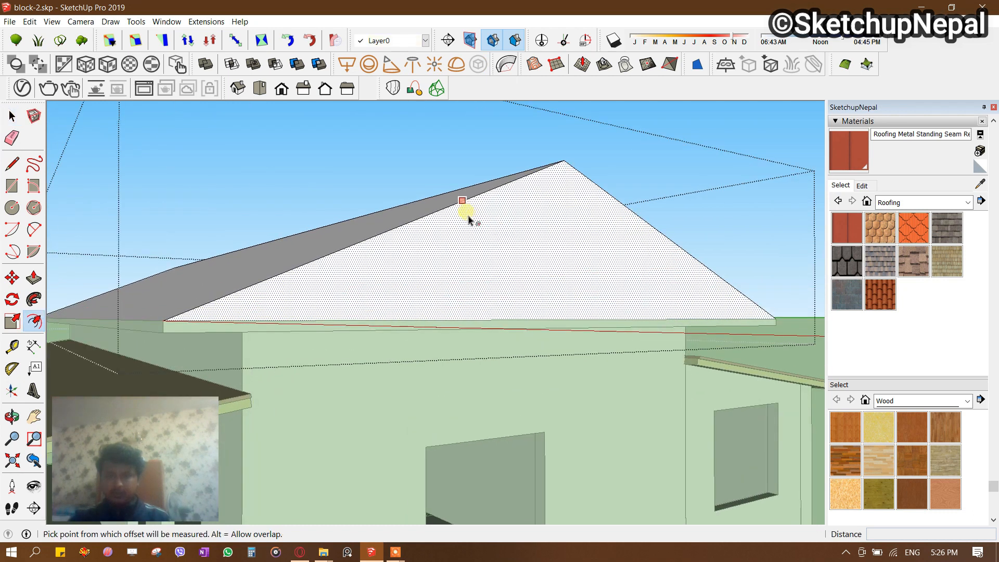
left_click(463, 208)
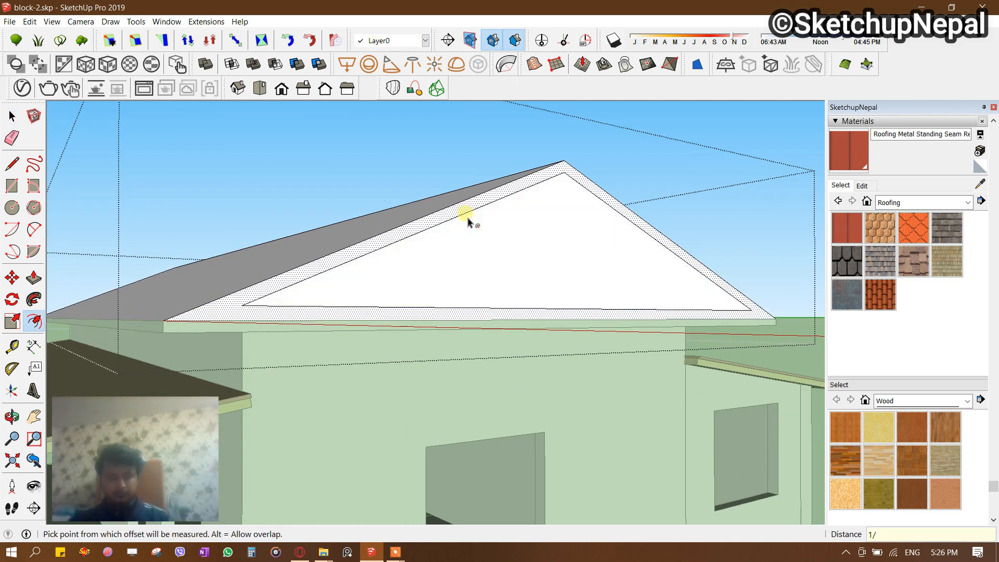
key("Return")
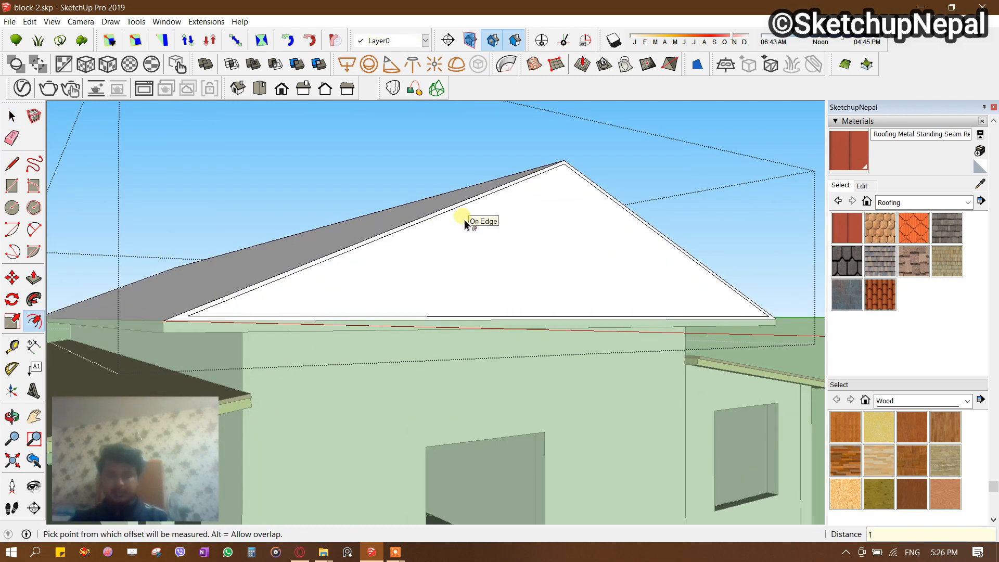
key("space")
Place a guide 1'6" in from the gable's end, draw a vertical line there, and erase the offset triangle's pointed corner.
scroll(198, 319, "up", 5)
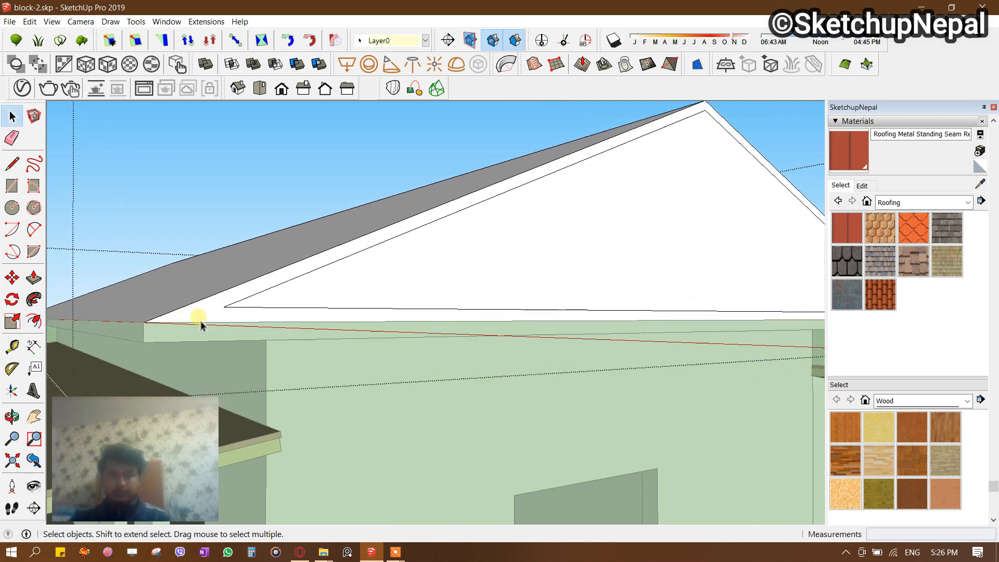
scroll(130, 337, "up", 1)
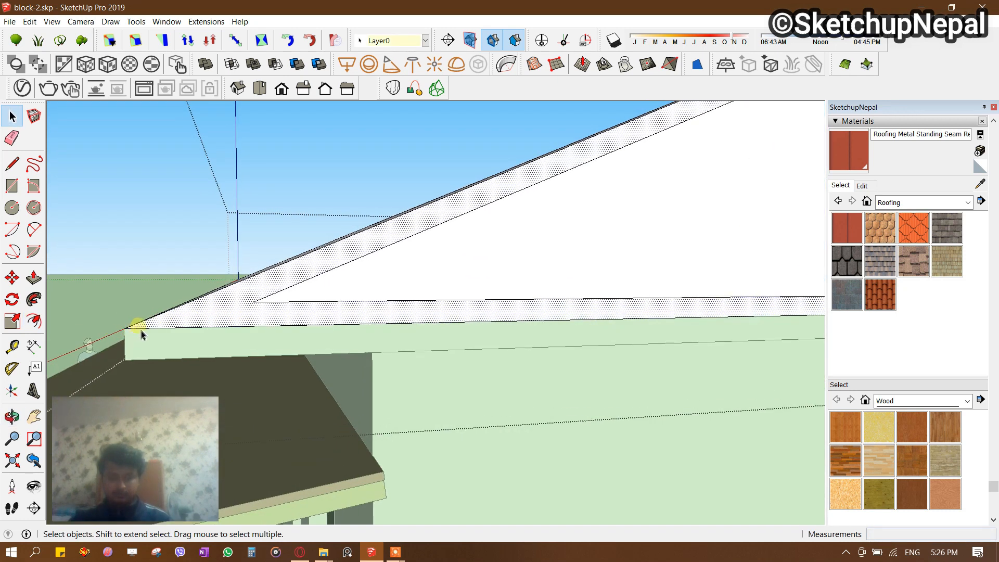
key("t")
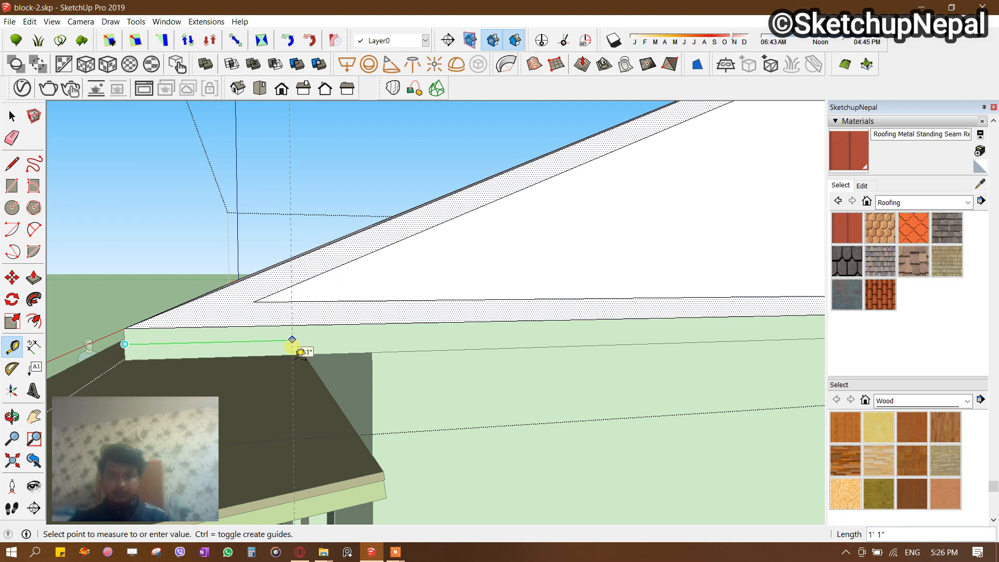
type("1'6")
key("Return")
key("space")
scroll(331, 301, "up", 1)
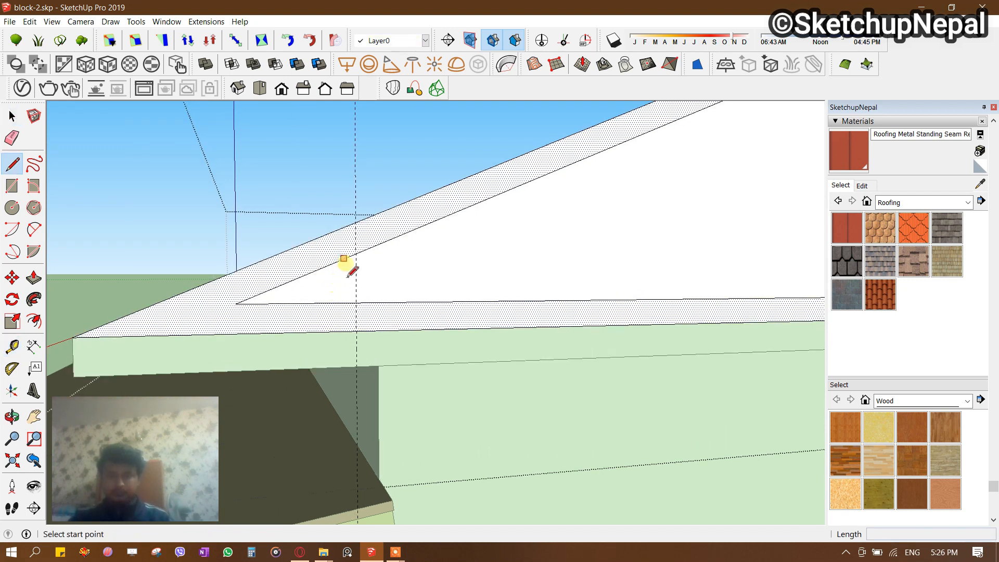
key("e")
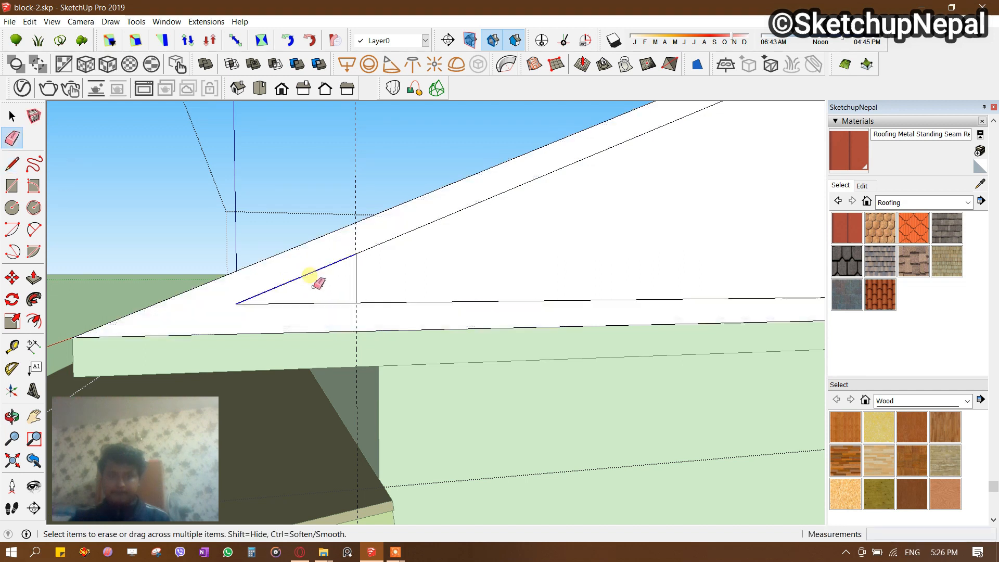
Add a guide at the gable's opposite end, draw a vertical line along it, and erase that pointed corner.
scroll(255, 299, "down", 5)
scroll(529, 307, "up", 4)
scroll(370, 361, "up", 3)
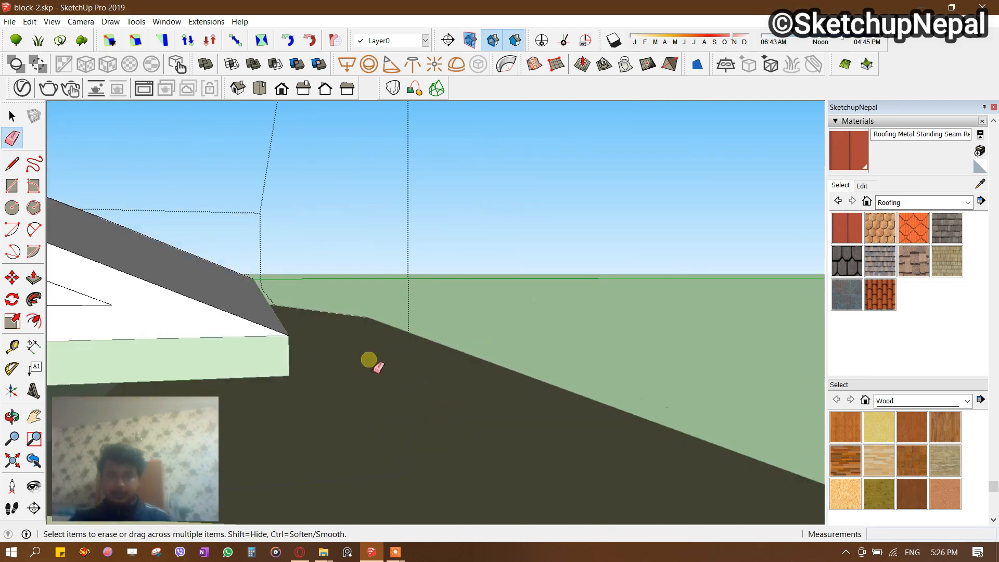
key("t")
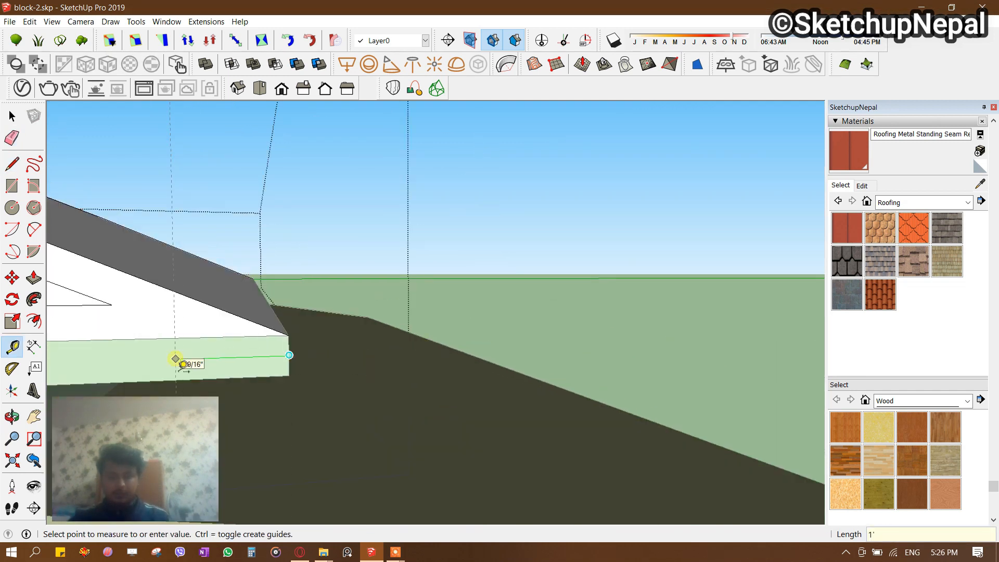
scroll(183, 364, "down", 2)
scroll(269, 331, "up", 1)
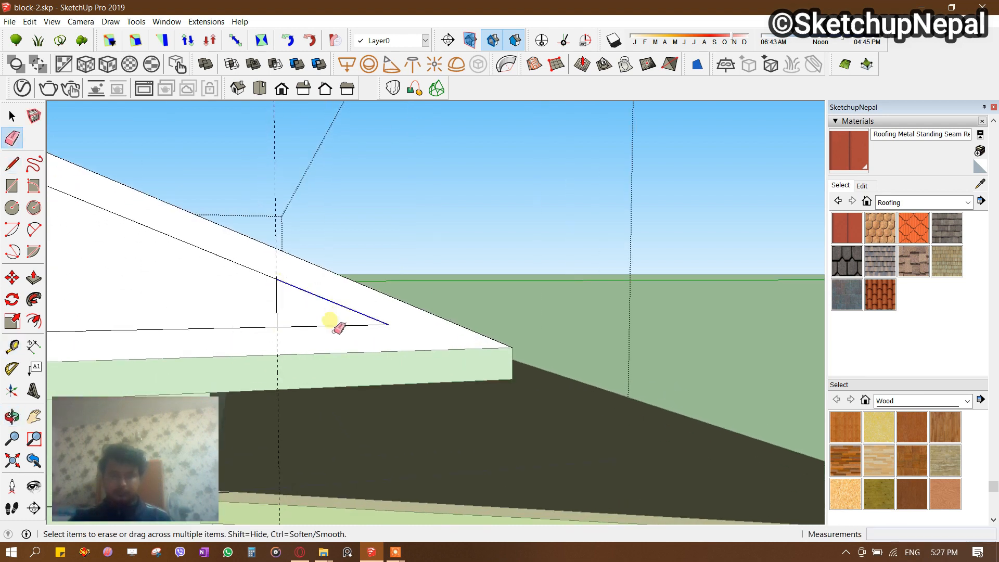
left_click_drag(333, 331, 336, 335)
Copy the trimmed front gable face and its inner outline onto the roof's rear gable end.
scroll(350, 303, "down", 3)
key("space")
scroll(450, 271, "down", 4)
mouse_move(374, 299)
middle_mouse_down()
mouse_move(427, 338)
mouse_move(468, 349)
middle_mouse_up()
left_click(418, 318)
middle_click_drag(419, 318, 509, 364)
scroll(478, 386, "up", 2)
key("m")
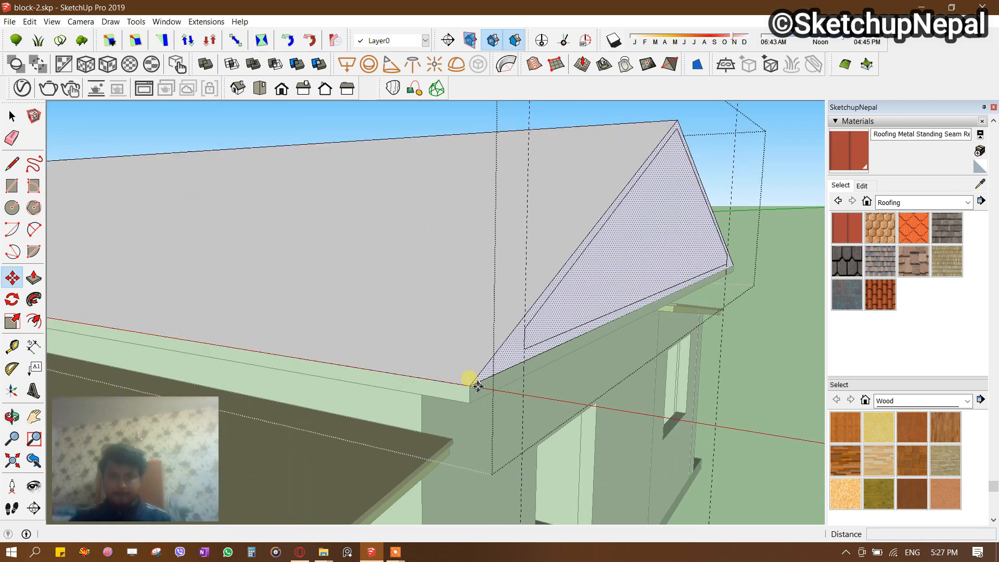
middle_click_drag(427, 385, 512, 337)
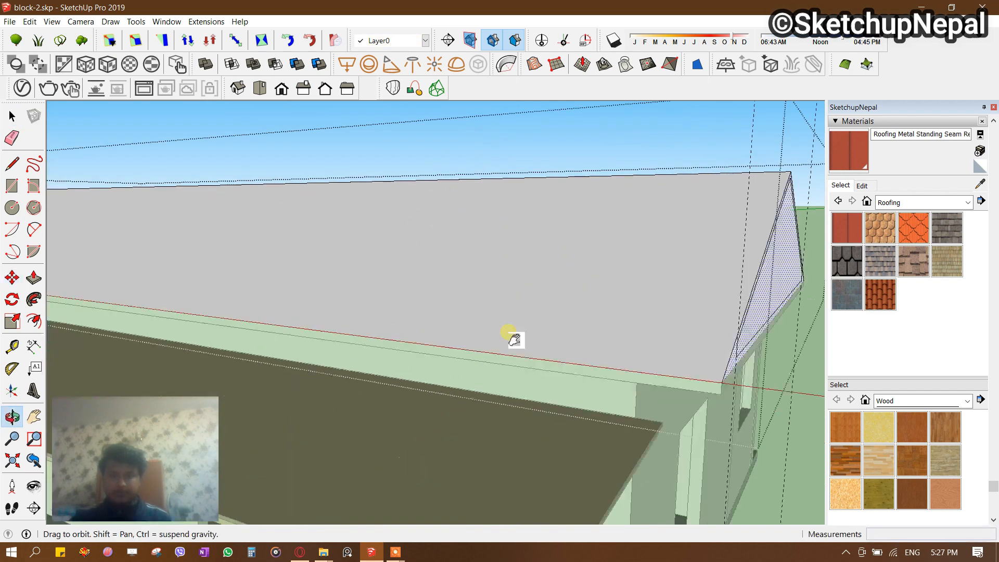
middle_click_drag(334, 179, 648, 304)
scroll(407, 296, "up", 4)
middle_click_drag(405, 293, 504, 307)
scroll(499, 308, "up", 2)
left_click(404, 323)
middle_click_drag(404, 323, 439, 264)
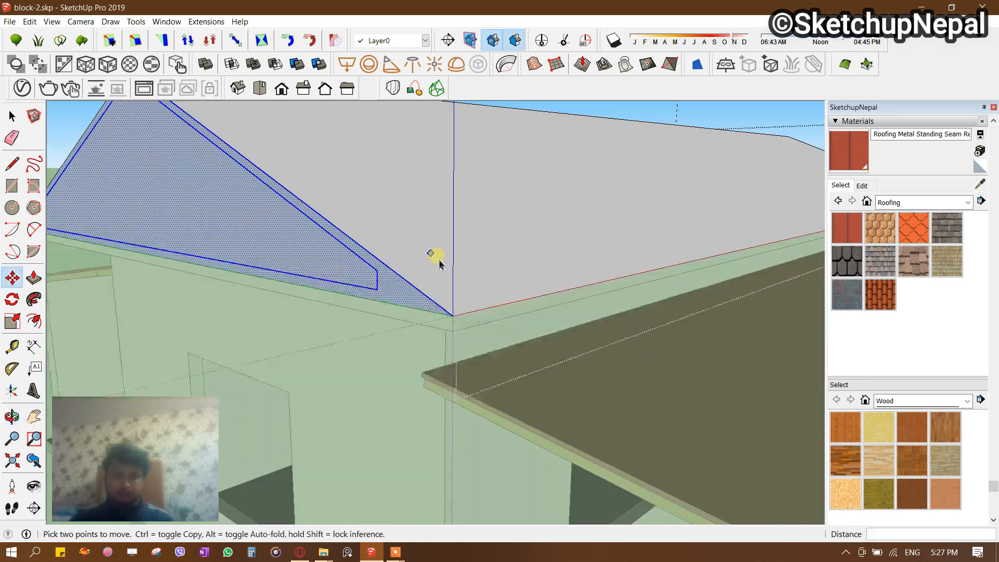
Reverse the copied rear gable's border and inner faces.
left_click(385, 287, "shift")
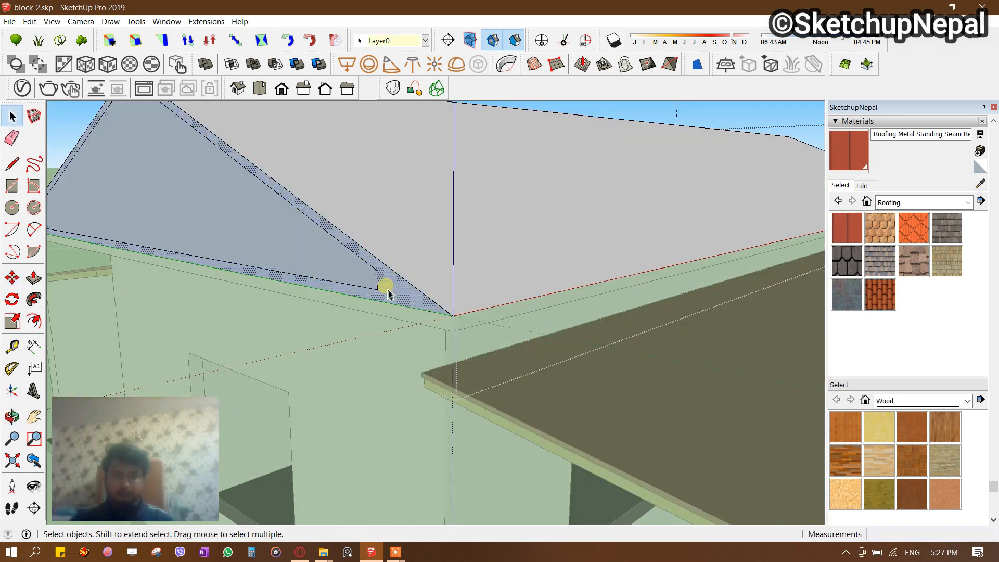
right_click(301, 257)
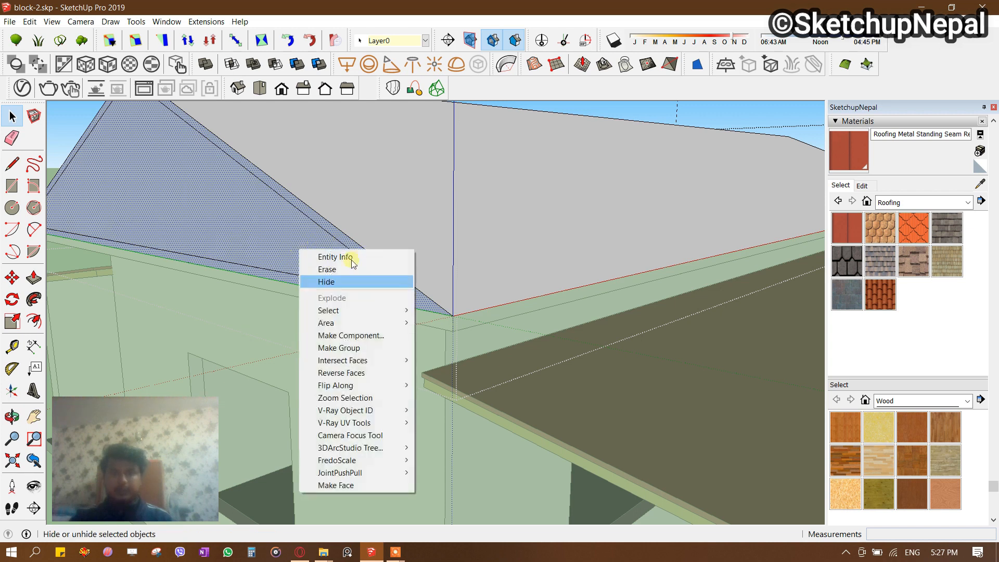
left_click(360, 375)
Recess the inner panels of both gable ends into the roof by about 1 3/4".
middle_click_drag(401, 268, 321, 272)
scroll(312, 271, "up", 4)
key("p")
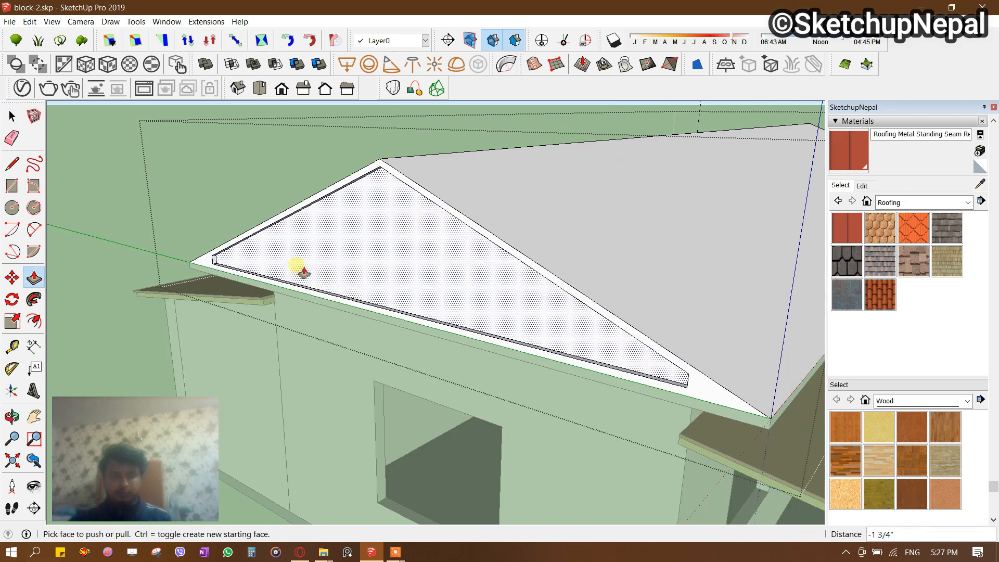
scroll(292, 268, "down", 5)
middle_click_drag(179, 301, 501, 201)
scroll(601, 289, "up", 4)
left_click(656, 272)
left_click(654, 270)
Copy both sloping roof faces, leave the roof group, and paste them in place.
scroll(630, 262, "down", 5)
scroll(452, 200, "up", 2)
middle_click_drag(424, 199, 562, 210)
key("space")
left_click(409, 209)
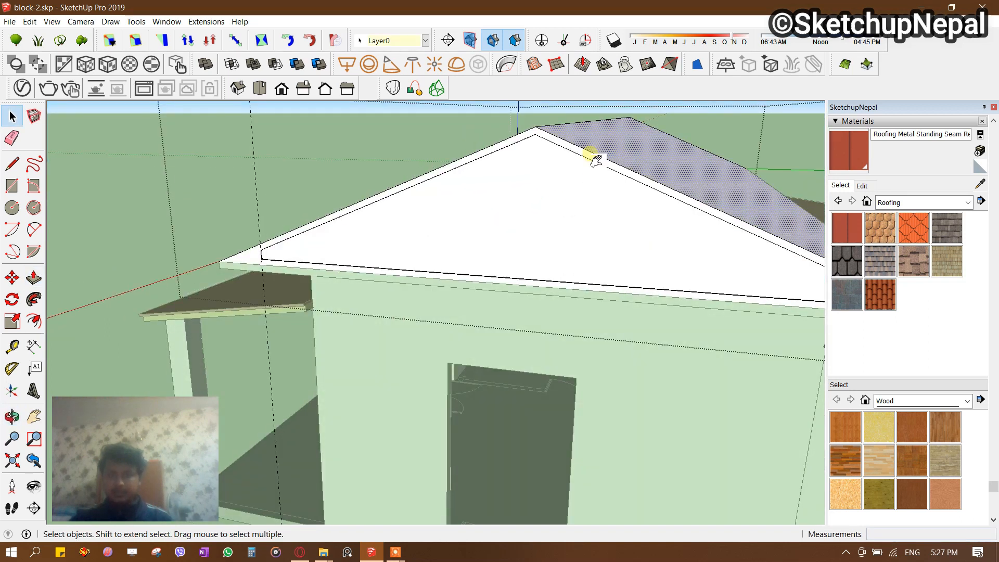
middle_click_drag(595, 160, 611, 194)
middle_click_drag(544, 222, 668, 184)
key("Escape")
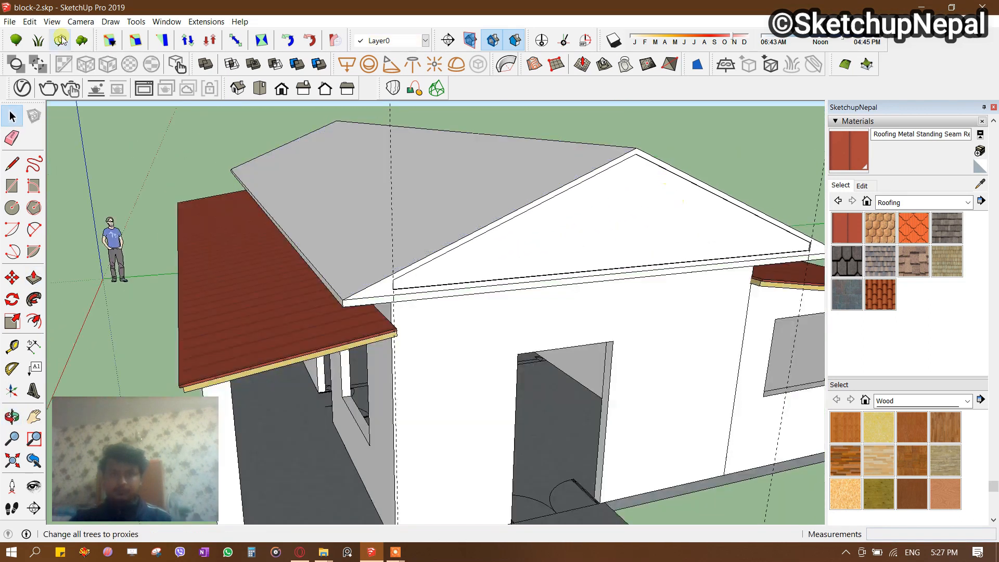
left_click(30, 21)
left_click(70, 88)
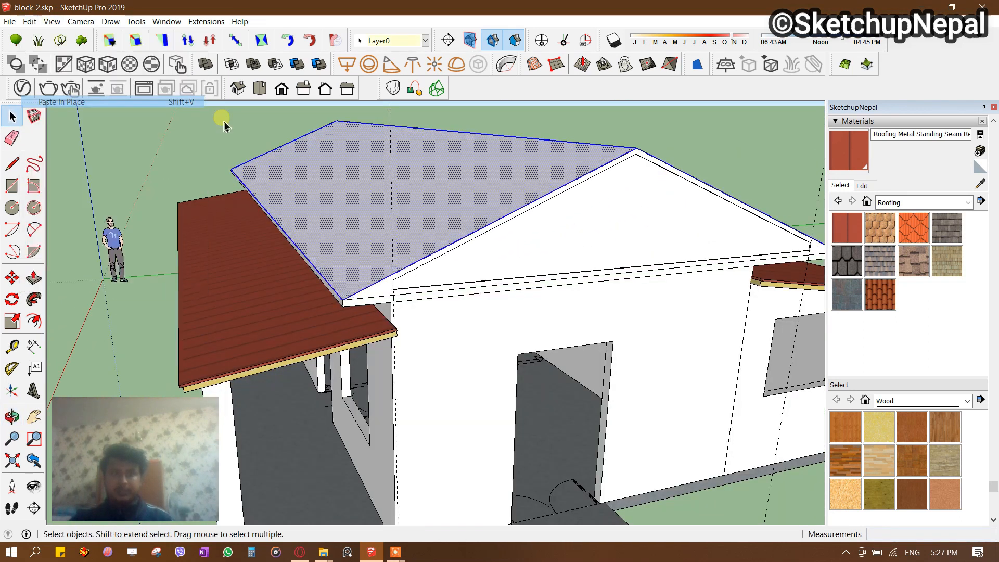
Group the pasted slopes, open the group for editing, and select both faces.
left_click(466, 163)
double_click(497, 185)
left_click(501, 183)
middle_click_drag(550, 181, 513, 232)
left_click(568, 215, "shift")
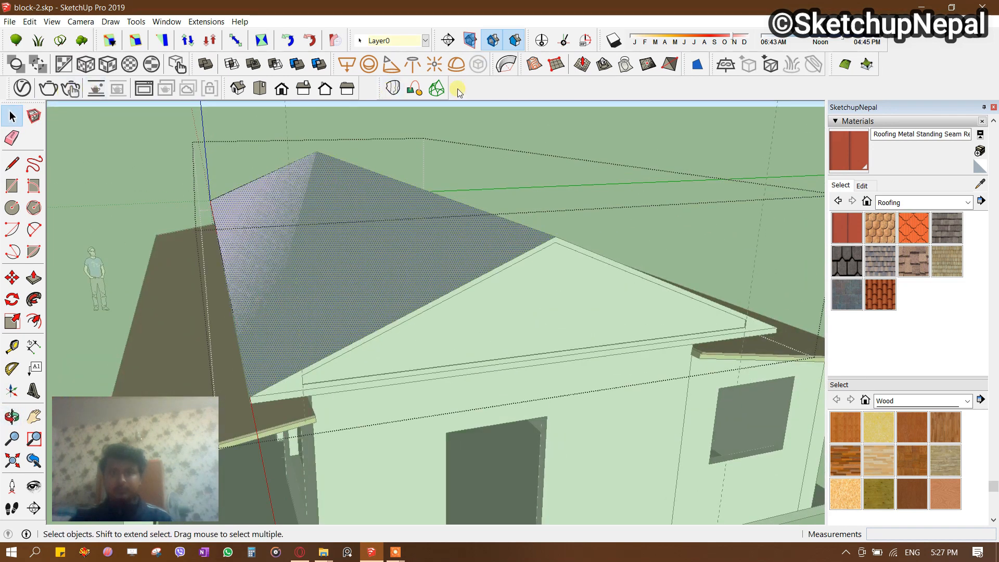
Thicken both selected roof slopes by 1" with the Fredo6 Joint Push Pull tool.
right_click(528, 86)
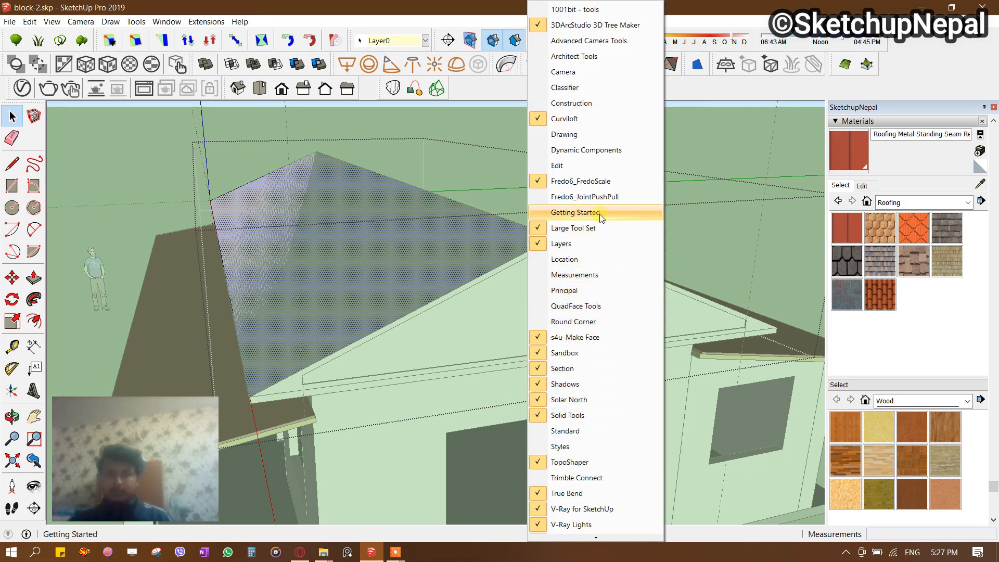
left_click(609, 200)
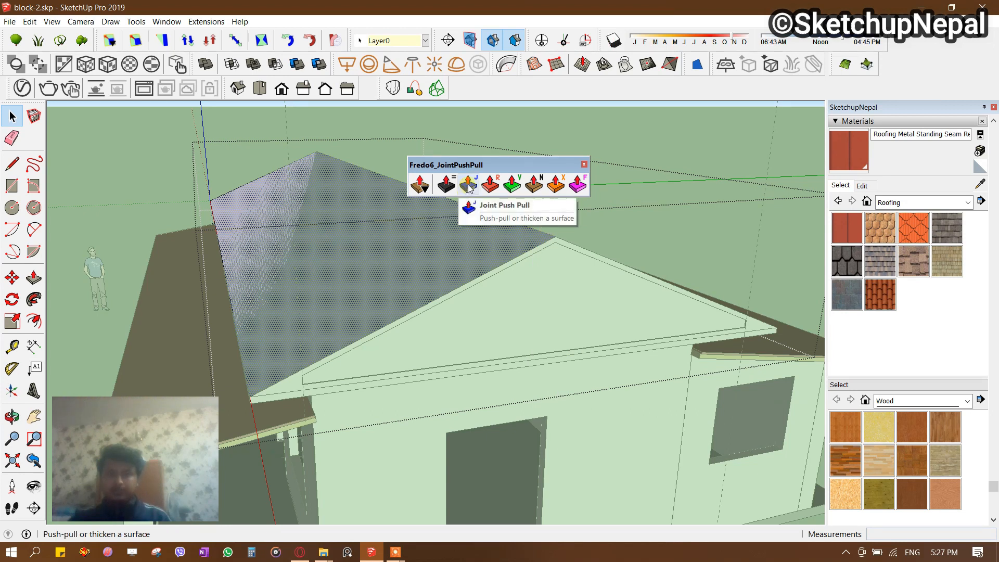
left_click_drag(404, 288, 385, 263)
left_click(237, 126)
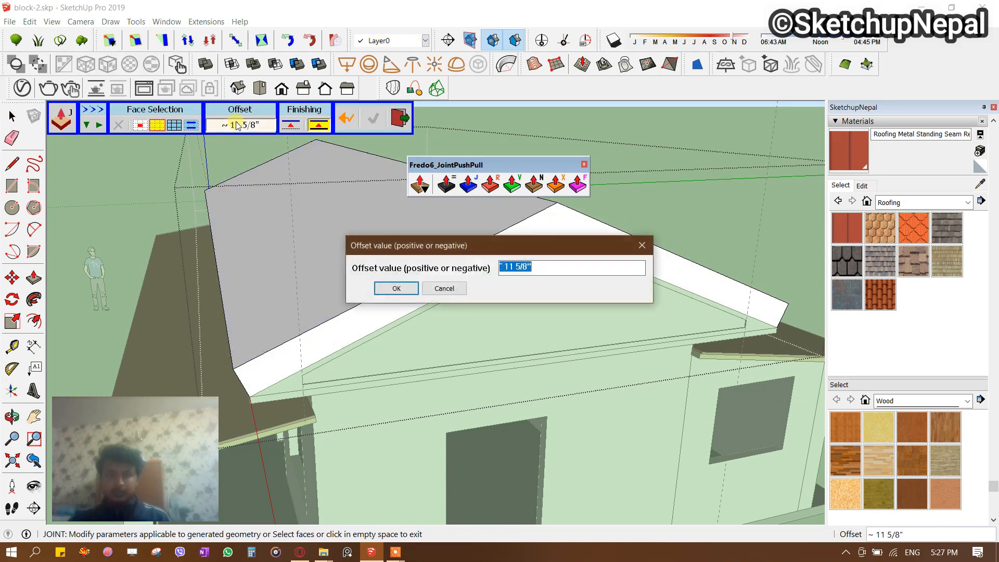
type("1\"")
key("Return")
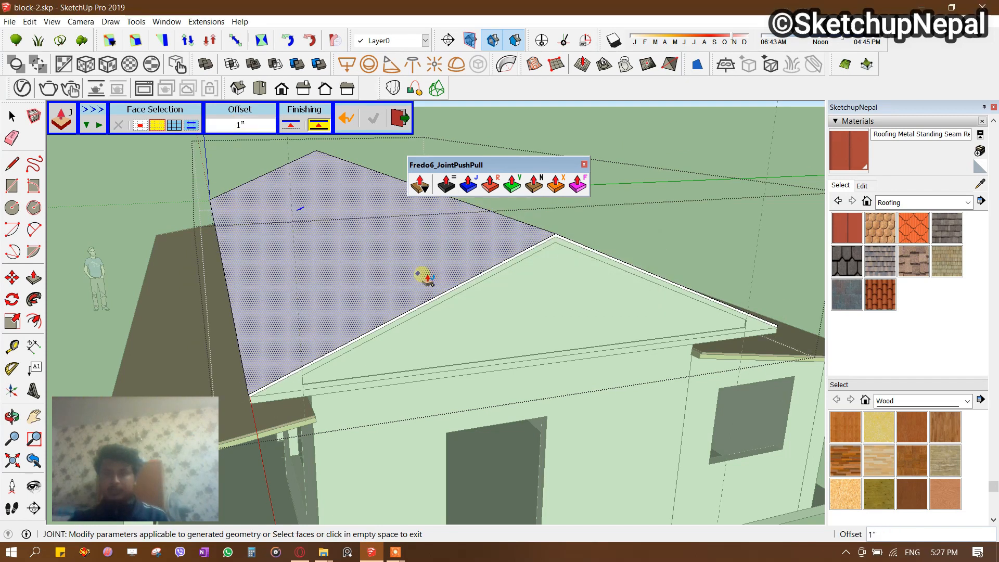
middle_click_drag(311, 289, 448, 207)
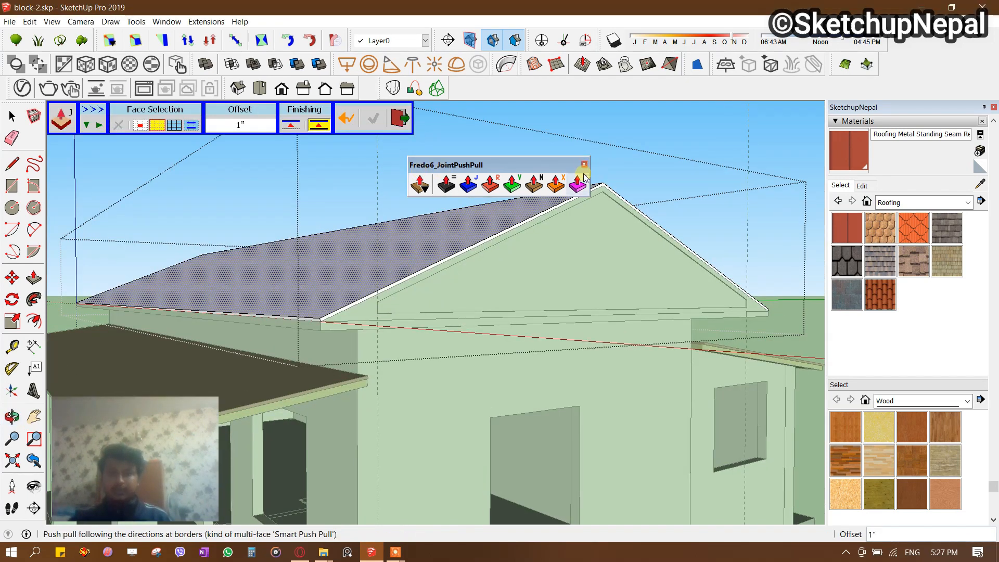
left_click(400, 119)
scroll(341, 296, "up", 6)
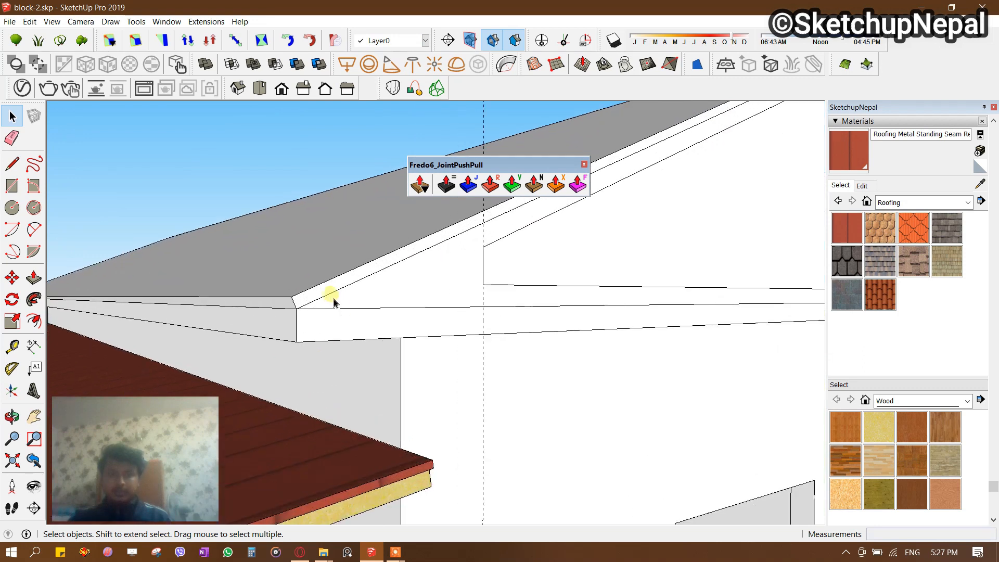
Reopen the roofing layer's group and extend the sloping edge faces at the gable end outward by 1" with Joint Push Pull.
double_click(327, 300)
mouse_move(327, 300)
middle_mouse_down()
mouse_move(419, 253)
mouse_move(376, 305)
mouse_move(380, 273)
mouse_move(424, 250)
middle_mouse_up()
left_click(363, 269)
double_click(359, 269)
scroll(351, 271, "up", 2)
left_click(352, 272)
key("p")
key("space")
key("Escape")
double_click(380, 274)
left_click(380, 273)
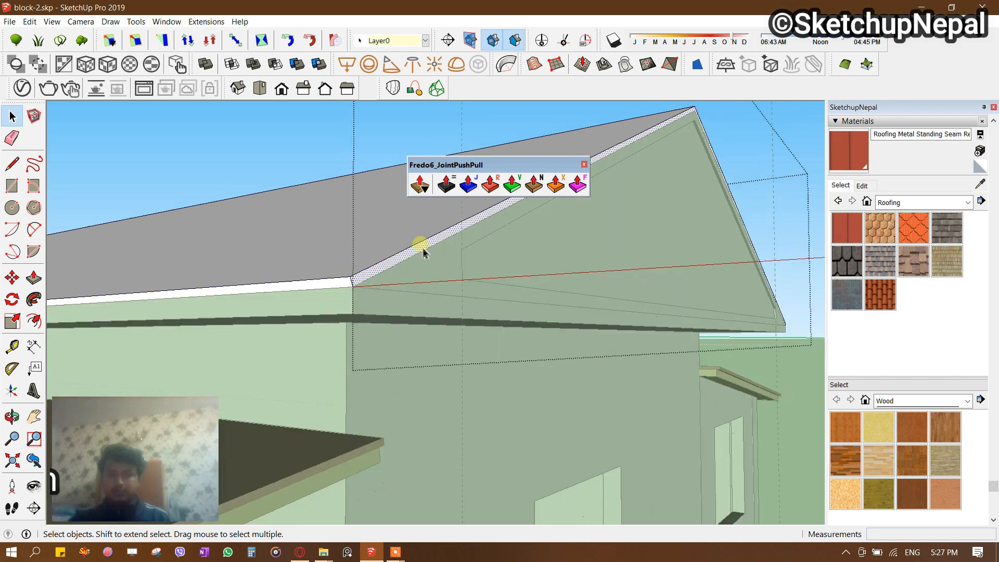
left_click(468, 187)
left_click_drag(392, 266, 426, 265)
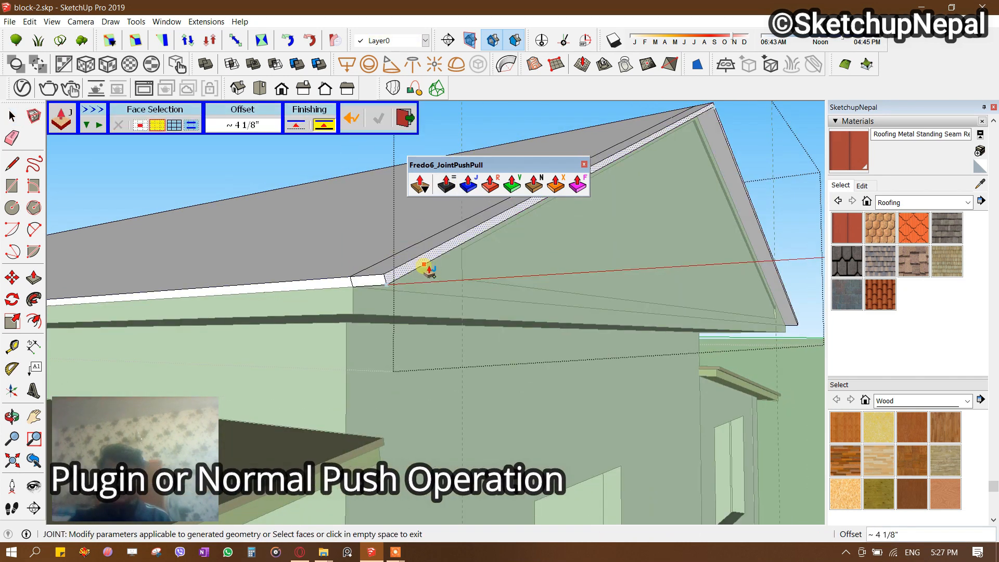
left_click(229, 125)
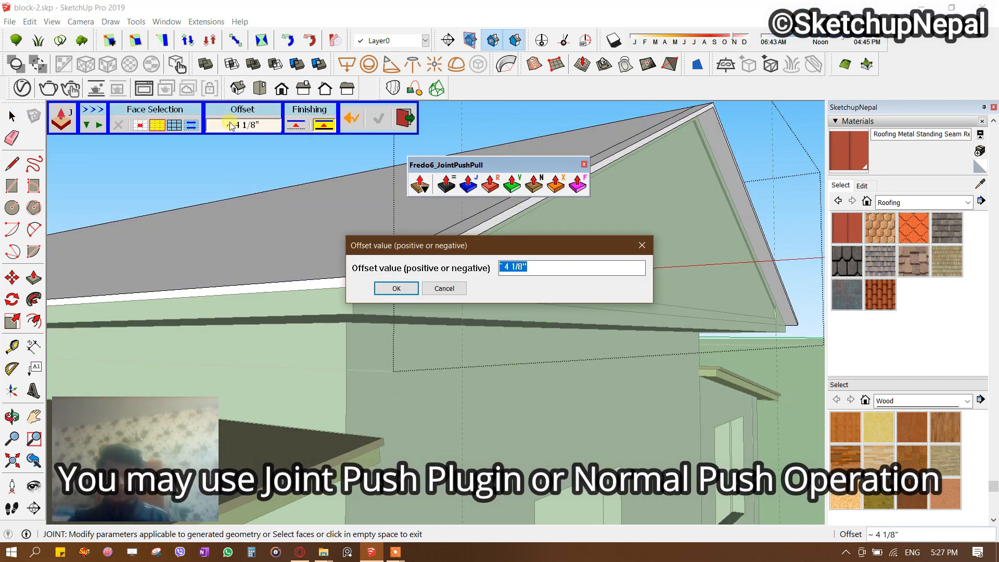
type("1")
key("Return")
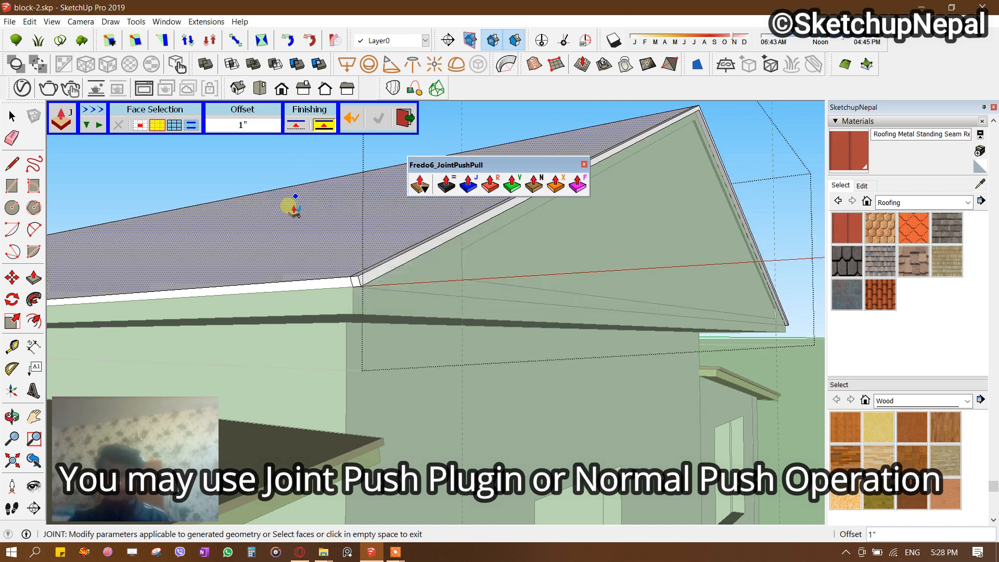
scroll(330, 293, "up", 3)
key("space")
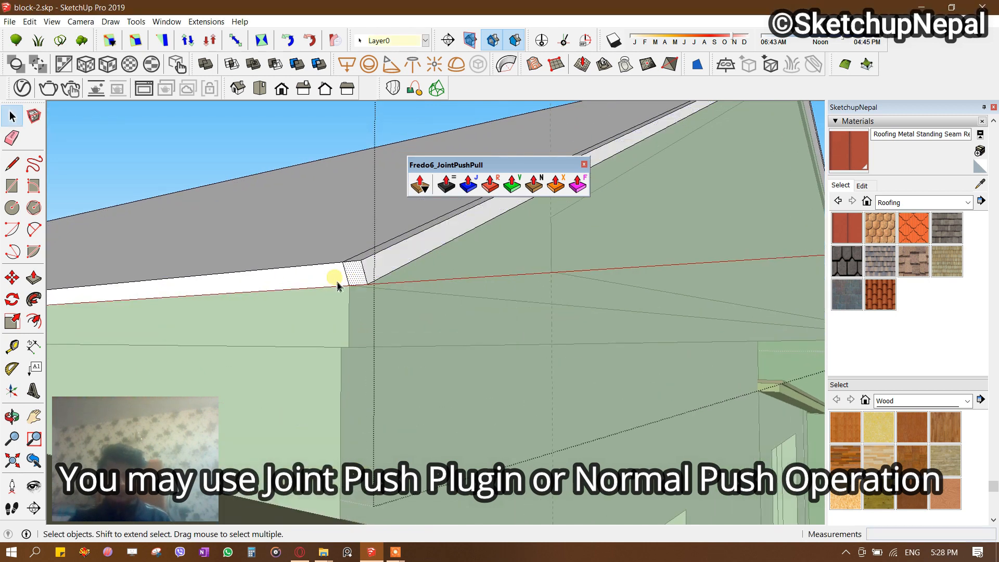
Extend the roofing layer's adjoining eave edge outward by 1" with Joint Push Pull.
left_click(470, 186)
left_click_drag(318, 272, 283, 297)
left_click(254, 130)
type("1")
key("Return")
key("space")
Open the roofing layer's group from the opposite side and extend that eave edge outward by 1" with Joint Push Pull.
scroll(296, 315, "down", 3)
middle_click_drag(296, 316, 430, 312)
scroll(551, 332, "down", 4)
scroll(577, 359, "up", 4)
middle_click_drag(593, 385, 500, 357)
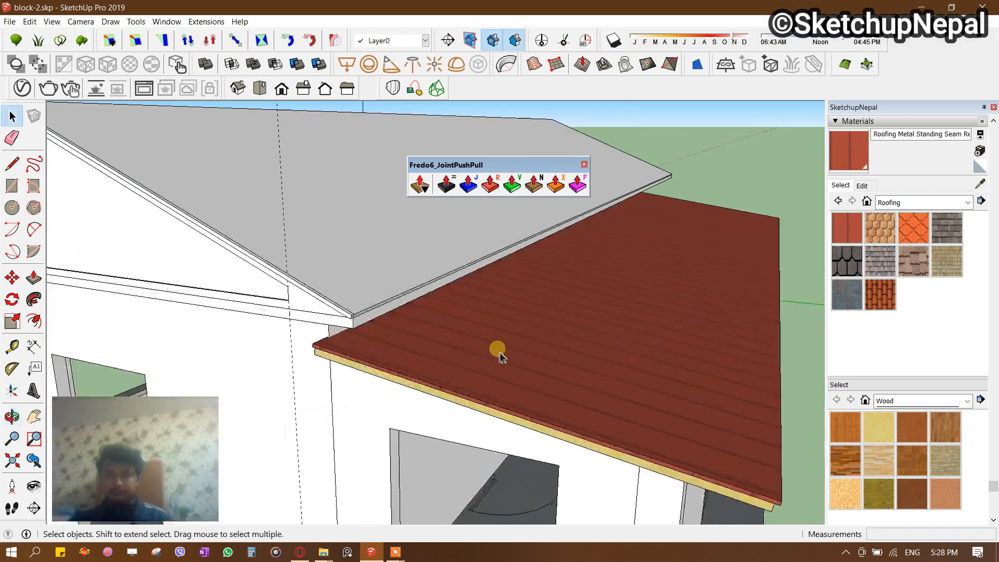
scroll(434, 328, "up", 3)
middle_click_drag(434, 328, 448, 312)
scroll(382, 256, "up", 2)
double_click(368, 274)
left_click(349, 279)
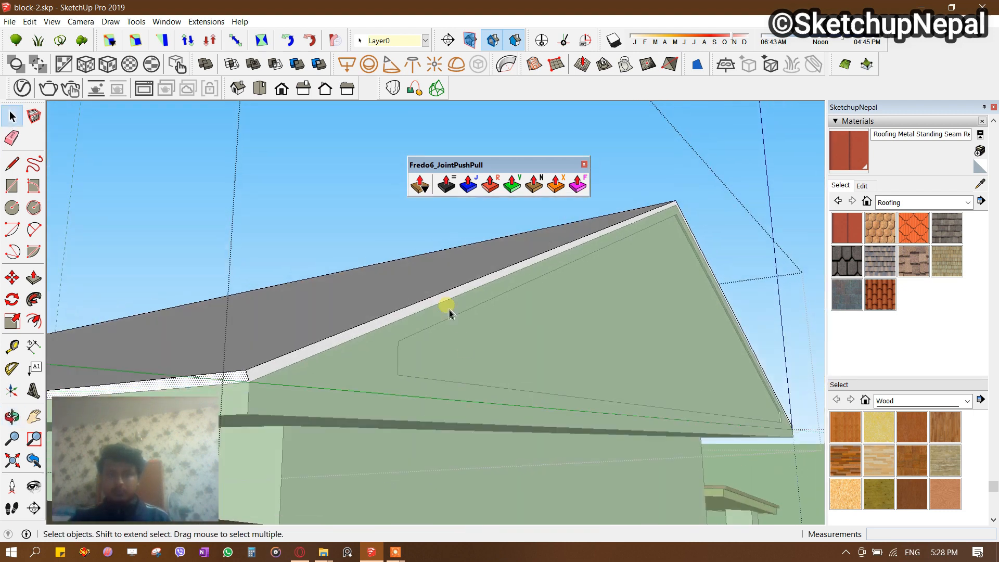
left_click(446, 183)
left_click_drag(234, 386, 210, 398)
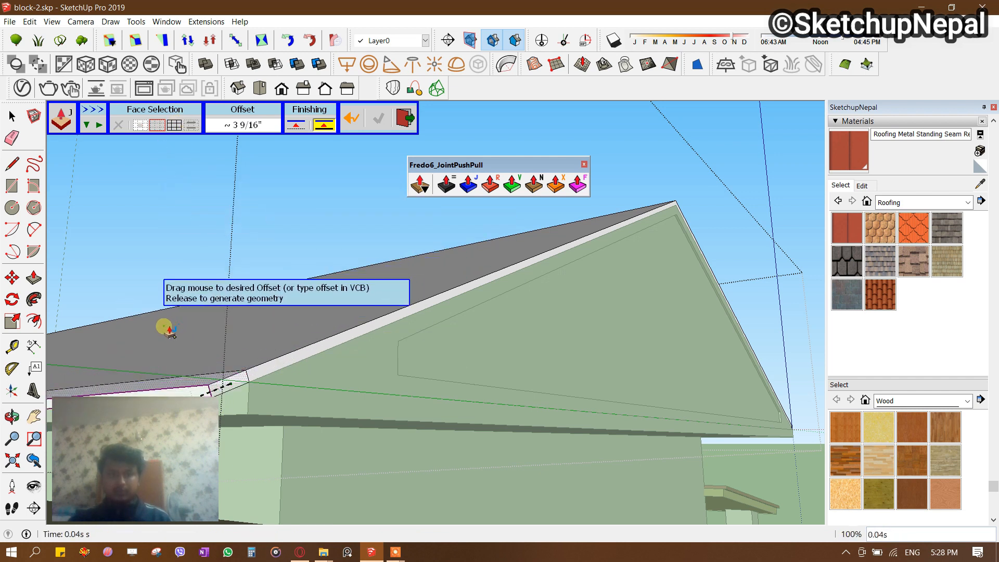
left_click_drag(166, 329, 167, 328)
left_click(246, 129)
type("1")
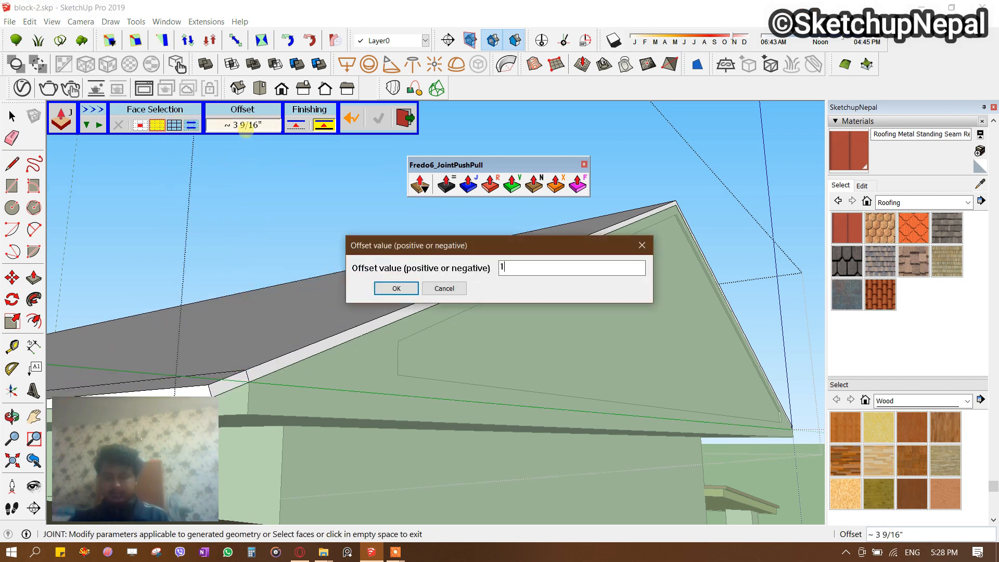
key("Return")
left_click(430, 131)
Extend the sloping roofing edges at the other gable end by 1", leave the group, and close the JointPushPull toolbar.
middle_click_drag(401, 161, 289, 366)
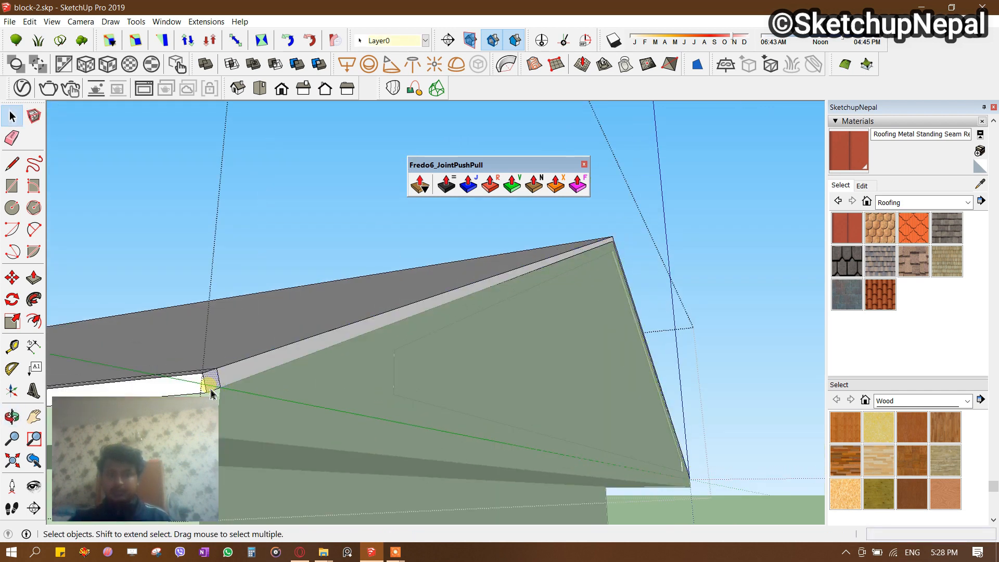
middle_click_drag(385, 338, 576, 345)
scroll(424, 453, "up", 5)
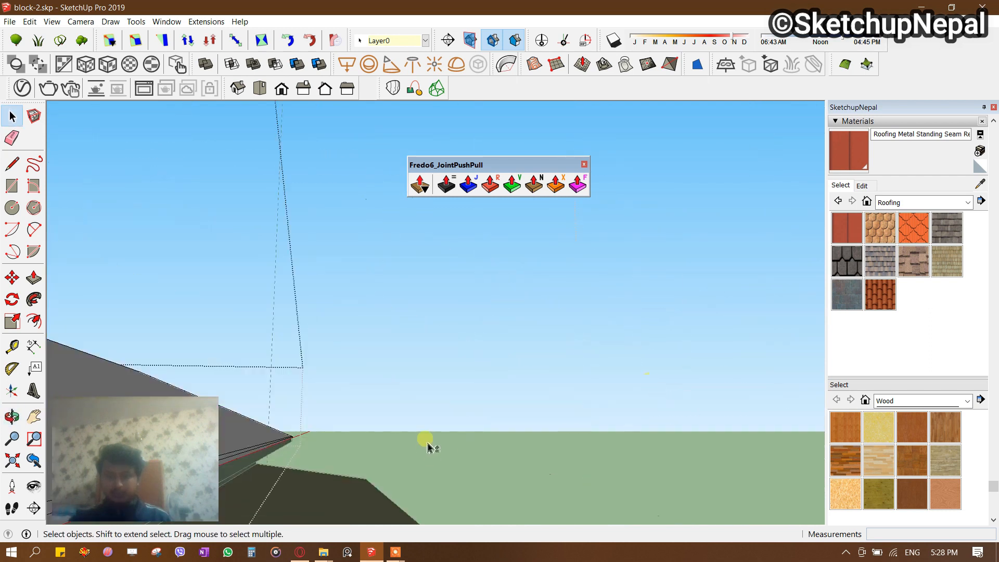
scroll(357, 435, "up", 3)
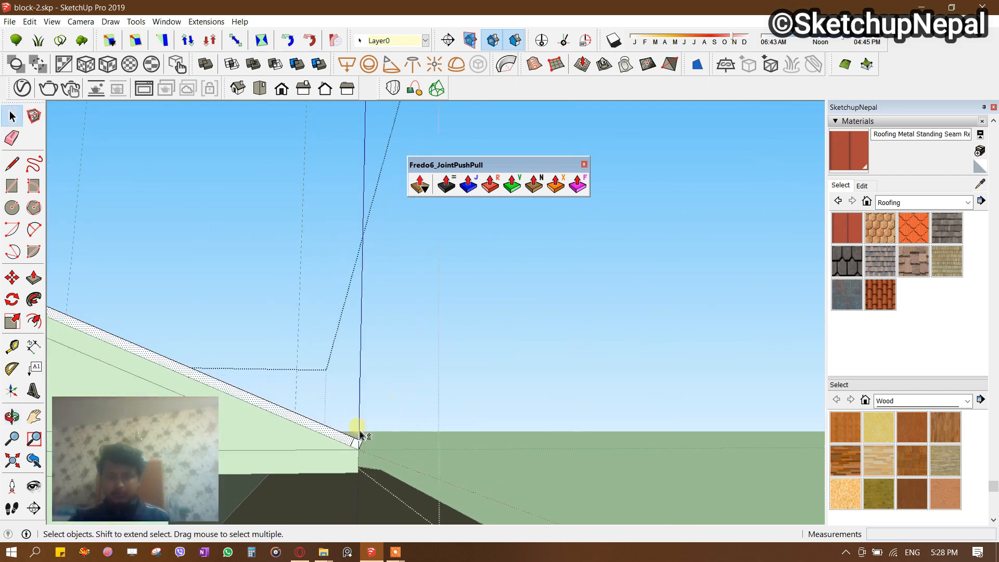
scroll(424, 400, "up", 2)
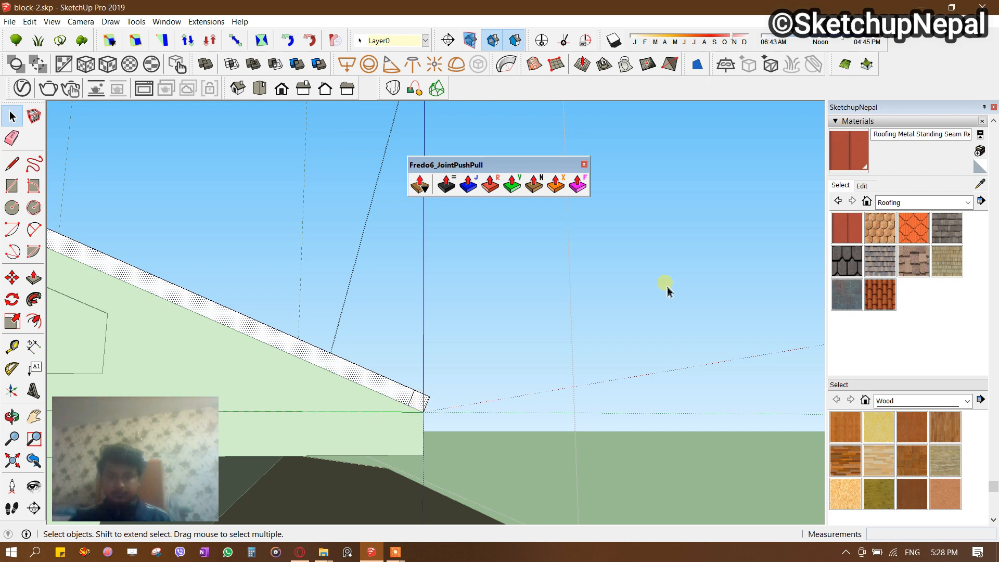
scroll(442, 303, "down", 5)
middle_click_drag(442, 303, 633, 310)
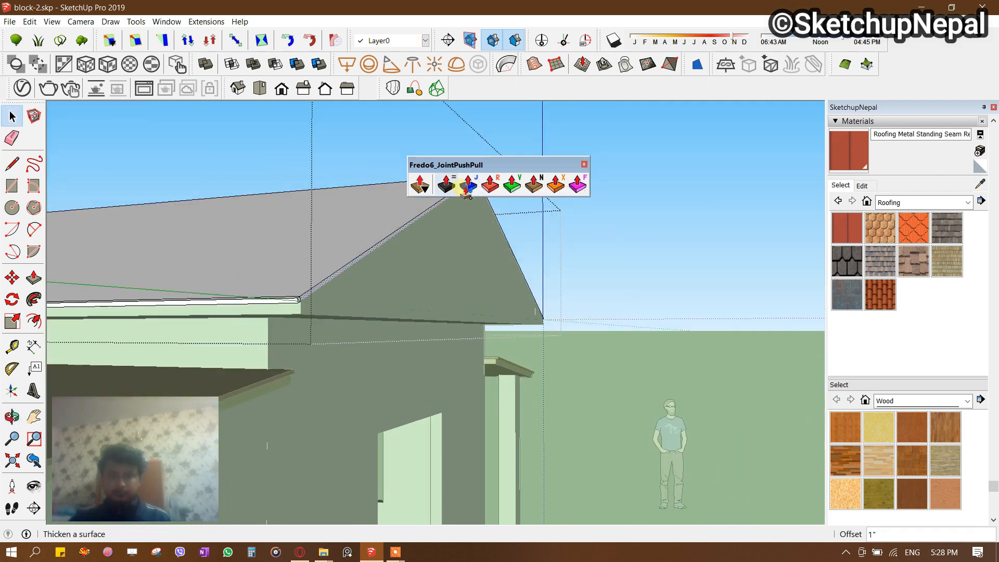
left_click(468, 186)
left_click_drag(335, 279, 403, 288)
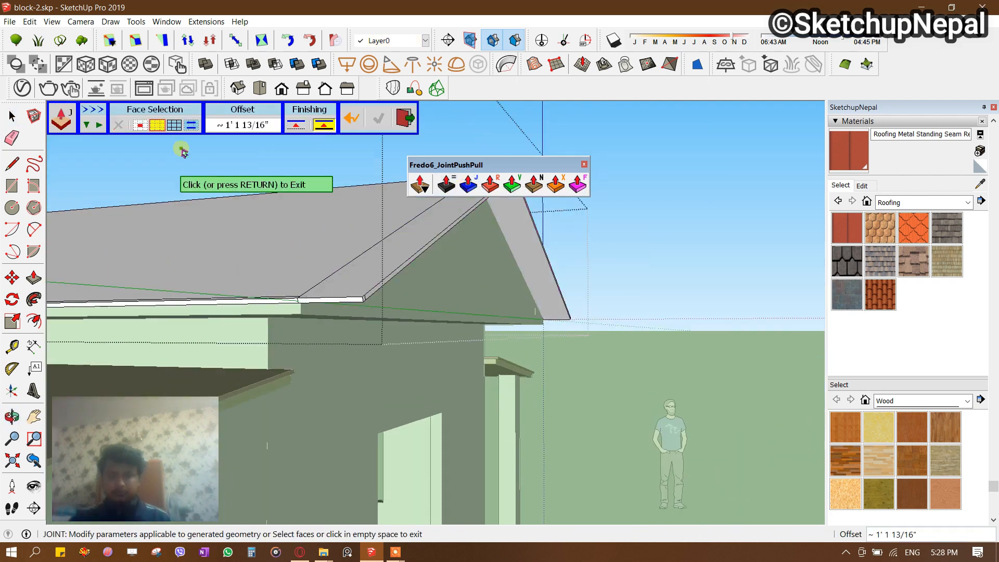
left_click(248, 125)
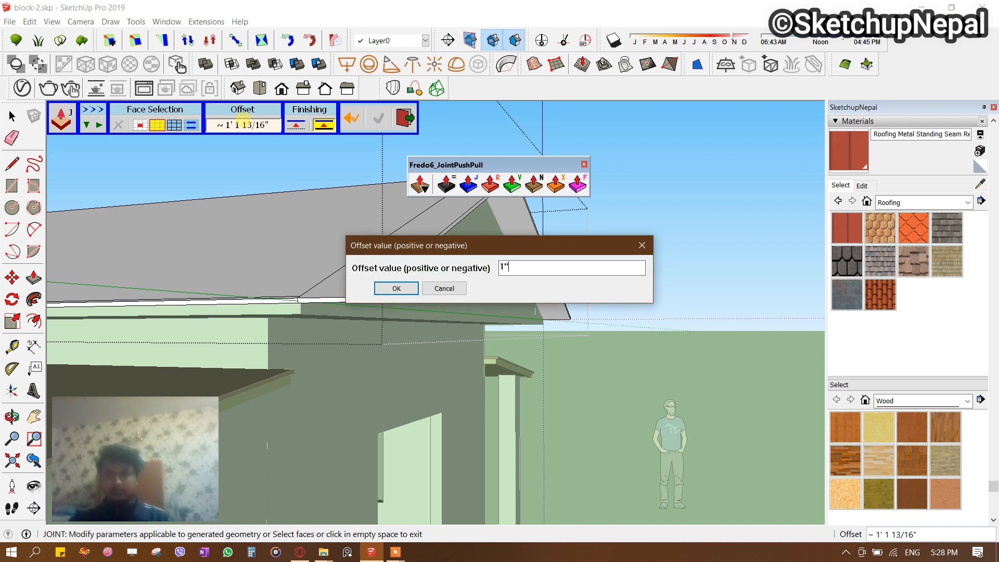
key("Return")
left_click(546, 285)
scroll(547, 285, "down", 3)
left_click(548, 286)
left_click(584, 165)
Paint the central roofing layer with the red Roofing Metal Standing Seam material.
mouse_move(572, 176)
middle_mouse_down()
mouse_move(512, 250)
mouse_move(537, 296)
mouse_move(307, 468)
middle_mouse_up()
key("b")
mouse_move(320, 423)
middle_mouse_down()
mouse_move(437, 390)
mouse_move(401, 408)
mouse_move(559, 510)
mouse_move(458, 303)
middle_mouse_up()
left_click(401, 408)
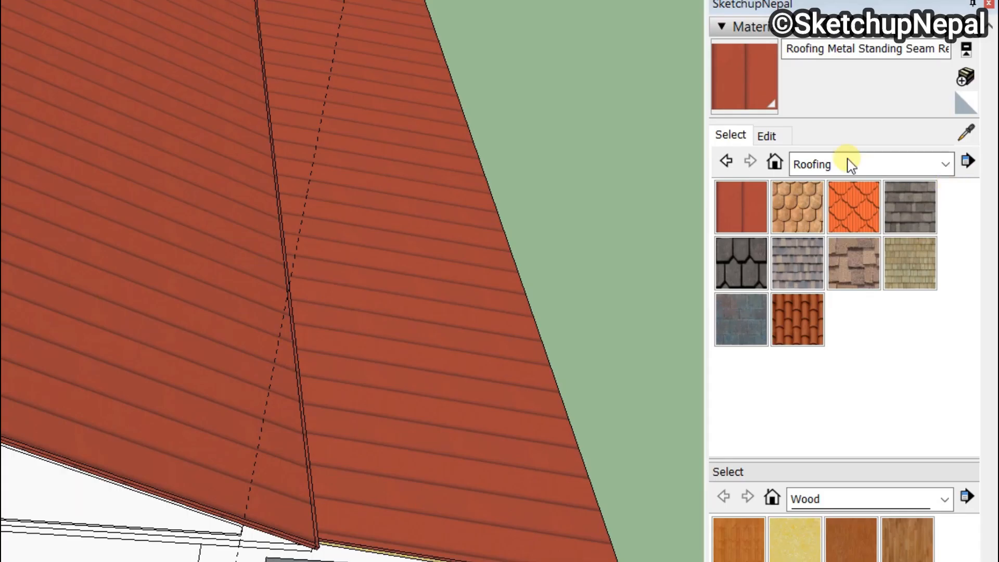
Set the standing seam material's texture size to 1' and change its color to teal, H 173, S 42, B 65.
left_click(862, 186)
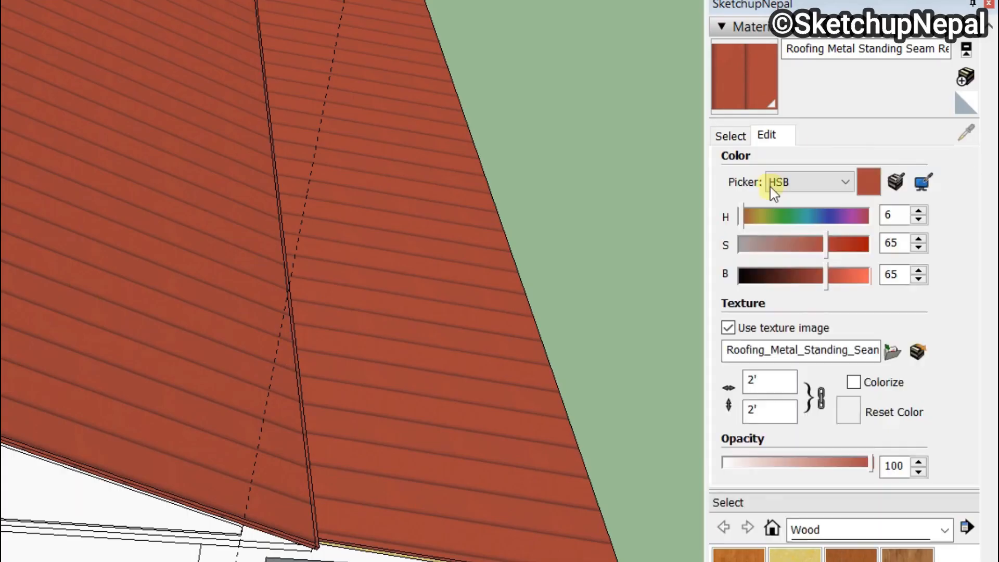
type("1'")
scroll(354, 338, "down", 3)
middle_click_drag(354, 333, 374, 271)
mouse_move(804, 229)
left_mouse_down()
mouse_move(793, 229)
mouse_move(811, 221)
mouse_move(802, 223)
mouse_move(807, 249)
mouse_move(816, 245)
mouse_move(792, 245)
left_mouse_up()
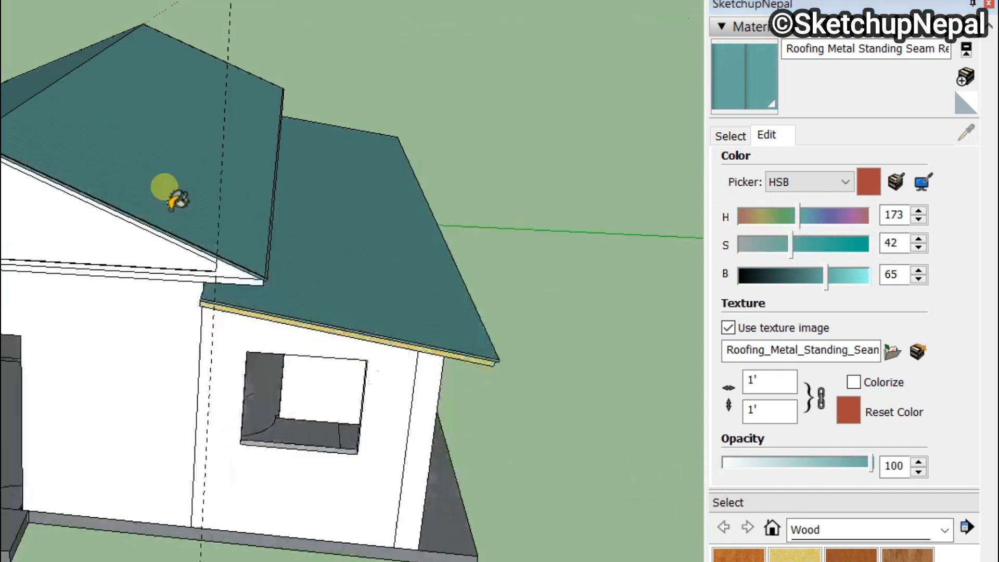
Sample Wood Board Cork from the lower roof's underside and paint the overhanging slab below the gable roof with it.
mouse_move(176, 201)
middle_mouse_down()
mouse_move(149, 283)
mouse_move(156, 291)
mouse_move(0, 561)
mouse_move(307, 163)
middle_mouse_up()
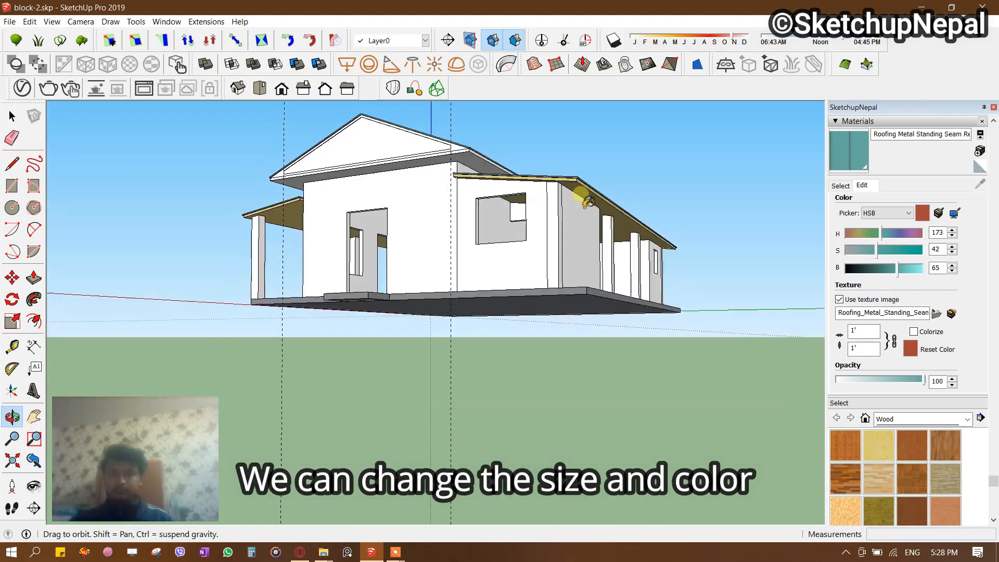
scroll(682, 170, "up", 3)
middle_click_drag(580, 195, 442, 260)
left_click(648, 171, "alt")
scroll(506, 247, "up", 3)
left_click(509, 251)
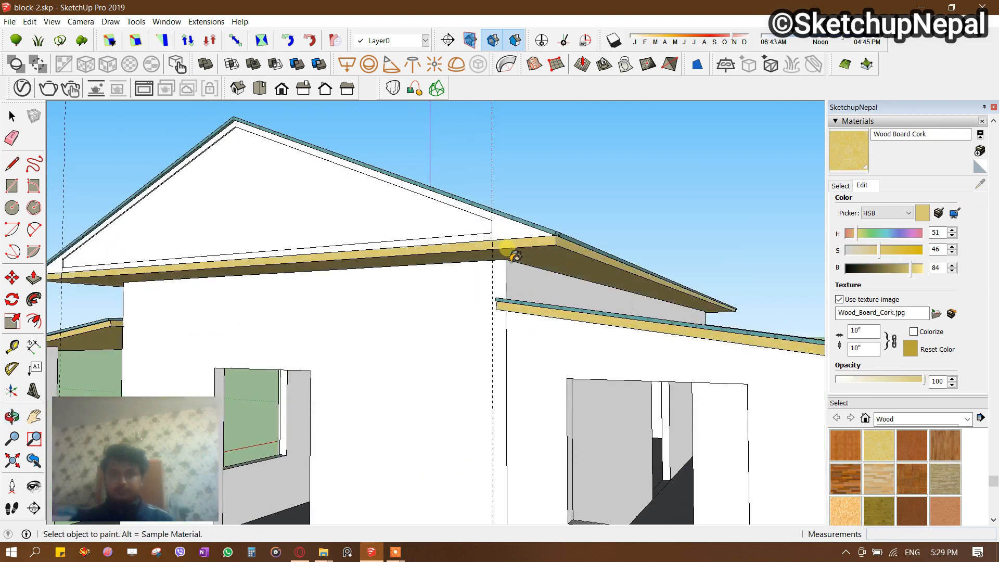
scroll(515, 240, "down", 5)
Paint the recessed panel of the gable end with the Wood Lumber ButtJoined material.
left_click(840, 185)
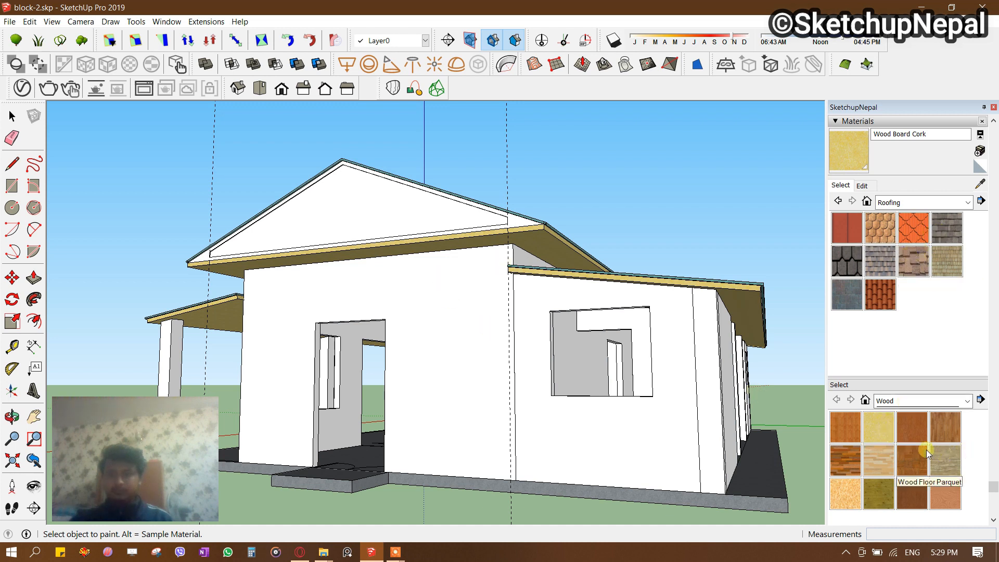
left_click(946, 467)
left_click(328, 217)
mouse_move(327, 217)
middle_mouse_down()
mouse_move(475, 283)
mouse_move(754, 276)
mouse_move(351, 301)
mouse_move(631, 261)
mouse_move(582, 260)
mouse_move(494, 330)
mouse_move(370, 396)
middle_mouse_up()
scroll(498, 319, "down", 3)
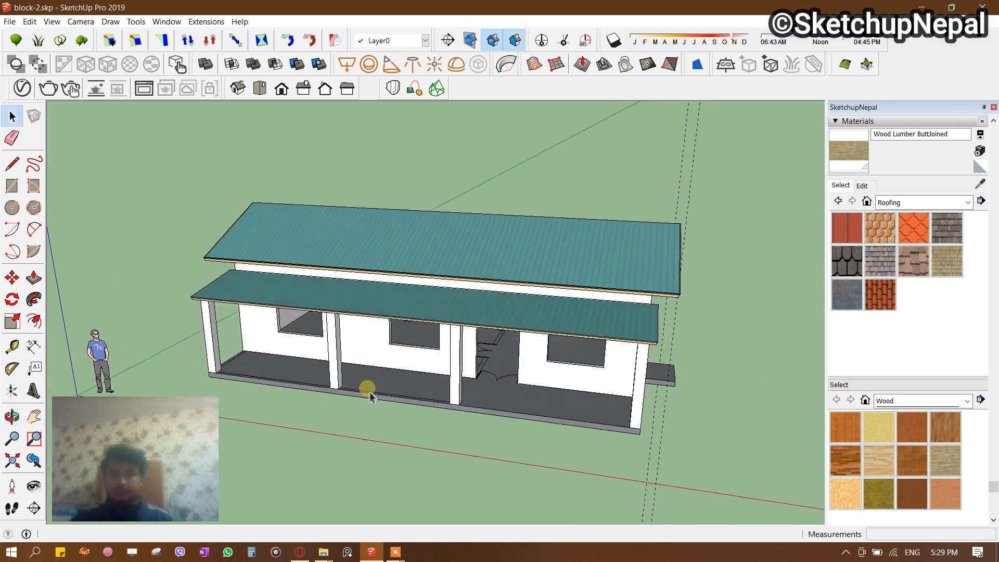
mouse_move(395, 552)
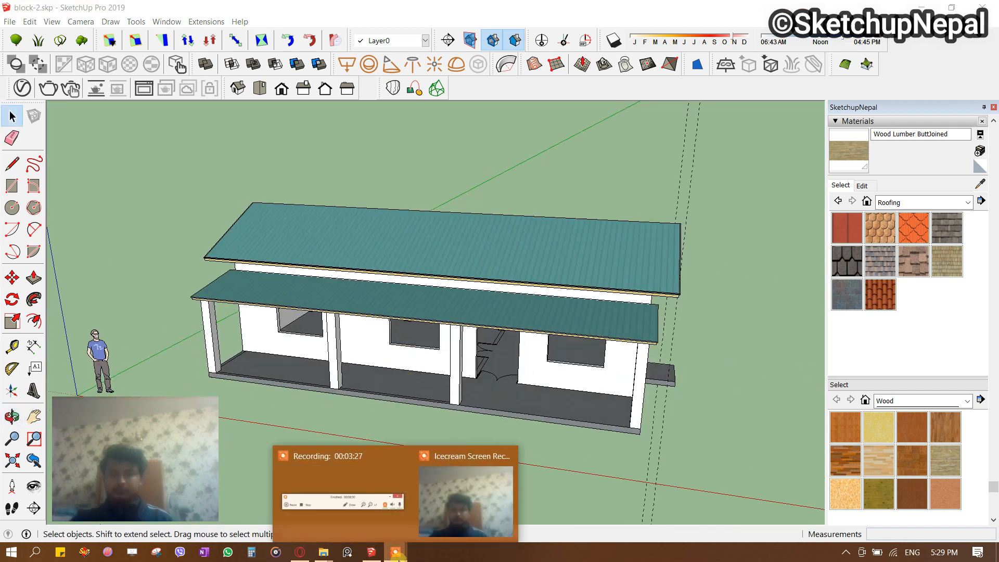
left_click(350, 495)
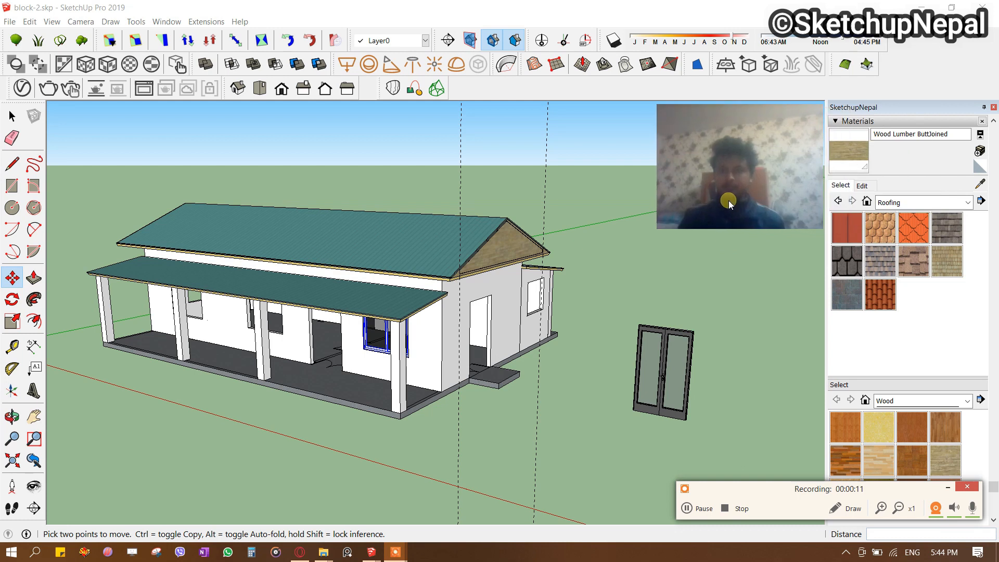
scroll(370, 249, "up", 3)
middle_click_drag(398, 326, 477, 334)
scroll(477, 334, "down", 5)
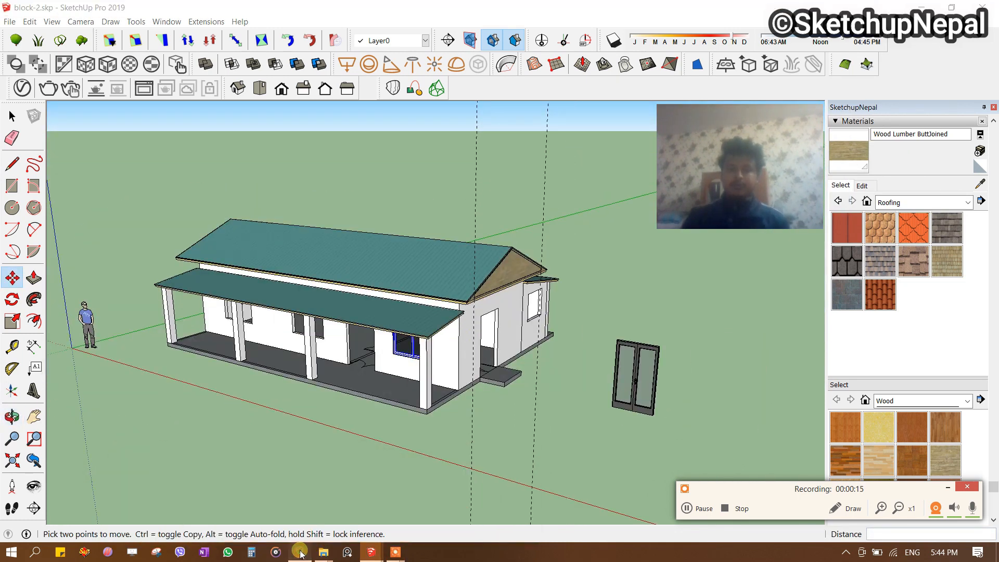
left_click(299, 551)
scroll(364, 260, "down", 1)
scroll(367, 278, "up", 3)
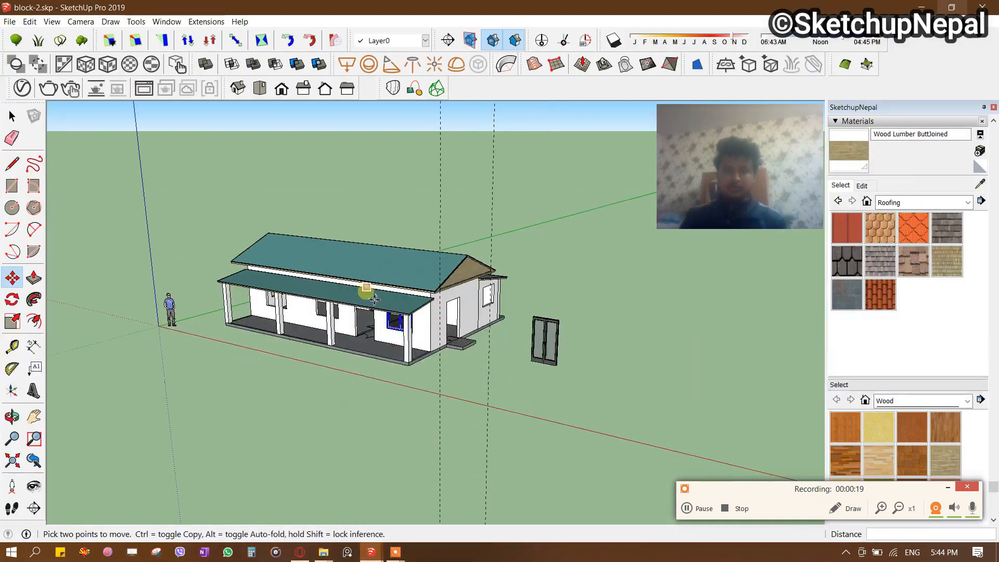
scroll(458, 341, "up", 5)
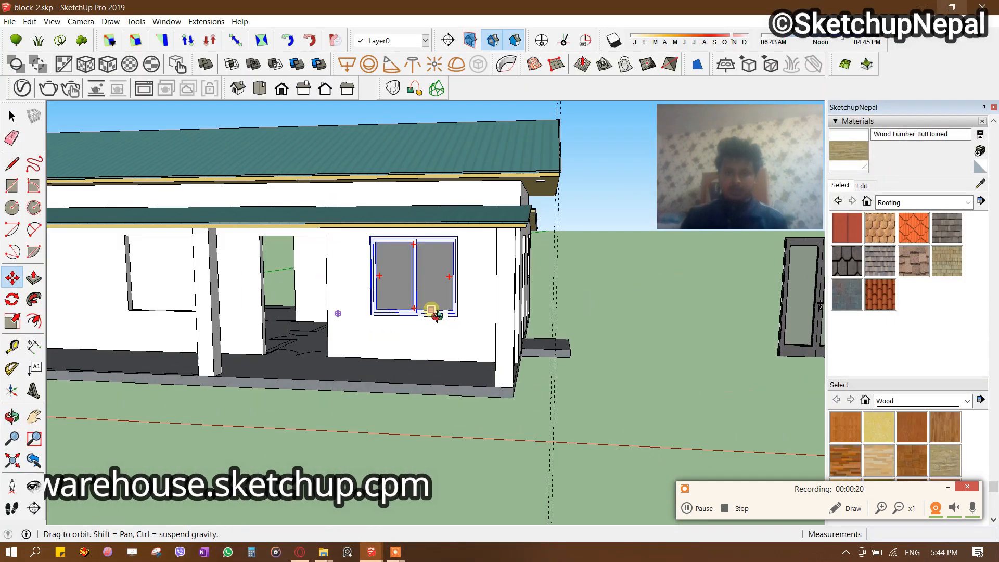
Snap the sliding window's lower corner to the corner of the rightmost front wall opening and check the opposite corner's fit.
scroll(390, 299, "up", 4)
middle_click_drag(401, 283, 499, 308)
scroll(503, 284, "down", 5)
scroll(635, 295, "up", 6)
scroll(140, 341, "up", 6)
middle_click_drag(143, 342, 181, 370)
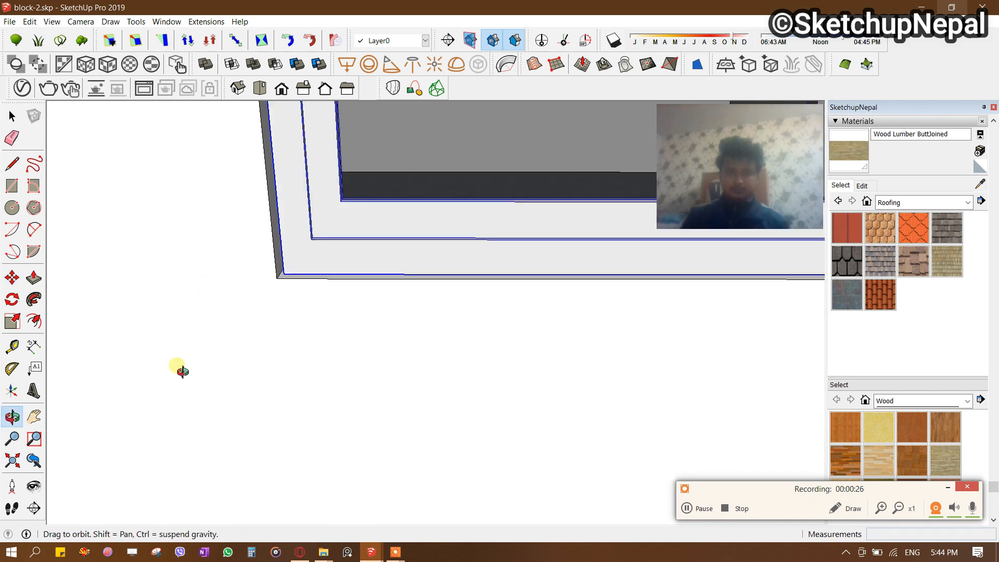
scroll(286, 268, "up", 6)
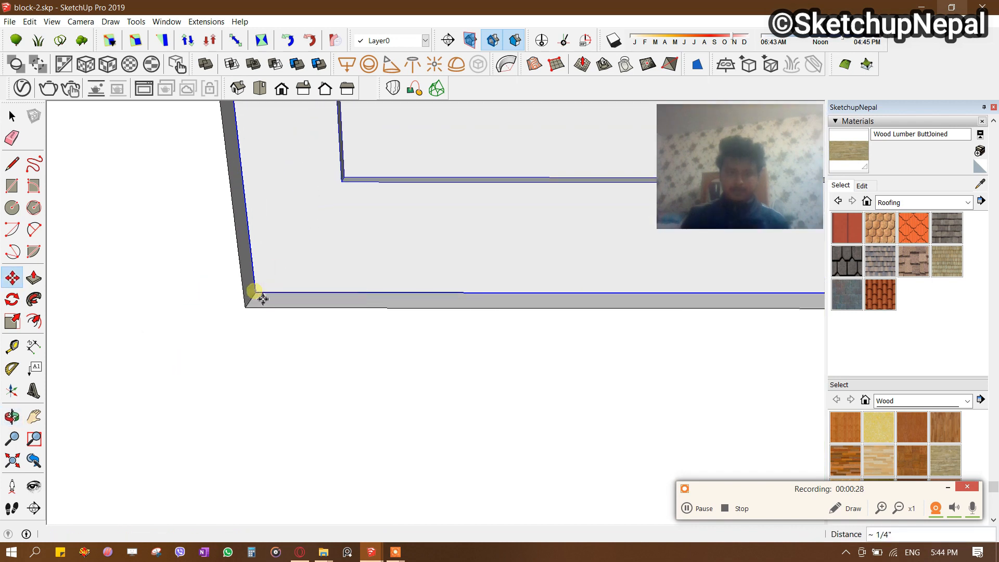
scroll(240, 322, "down", 5)
scroll(261, 288, "down", 3)
middle_click_drag(494, 333, 541, 293)
scroll(606, 315, "up", 6)
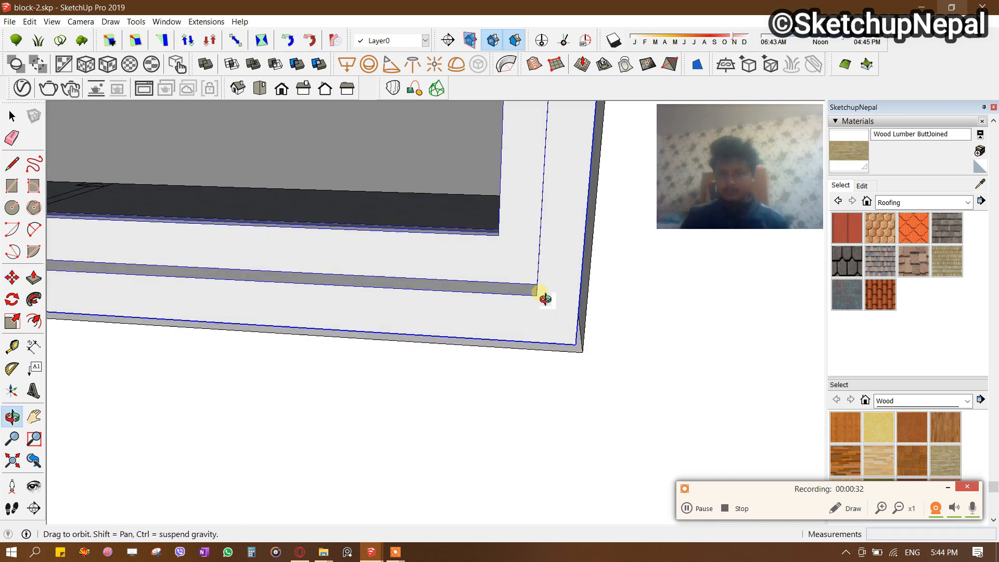
Scale the sliding window along the green axis to meet the opening's side edge, using X-ray mode only while picking the grip.
scroll(471, 419, "down", 6)
middle_click_drag(468, 279, 484, 298)
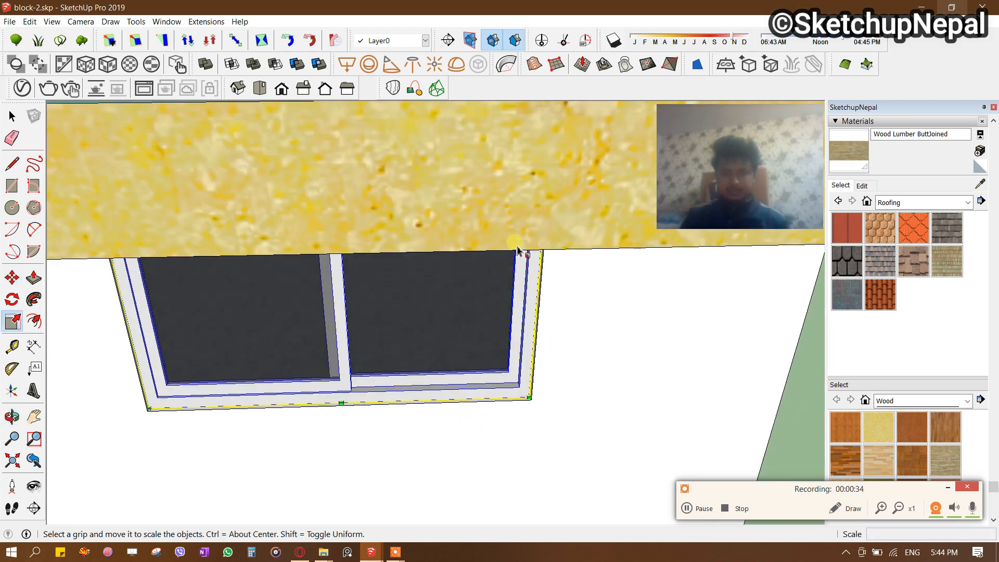
middle_click_drag(516, 251, 554, 207)
scroll(527, 323, "up", 5)
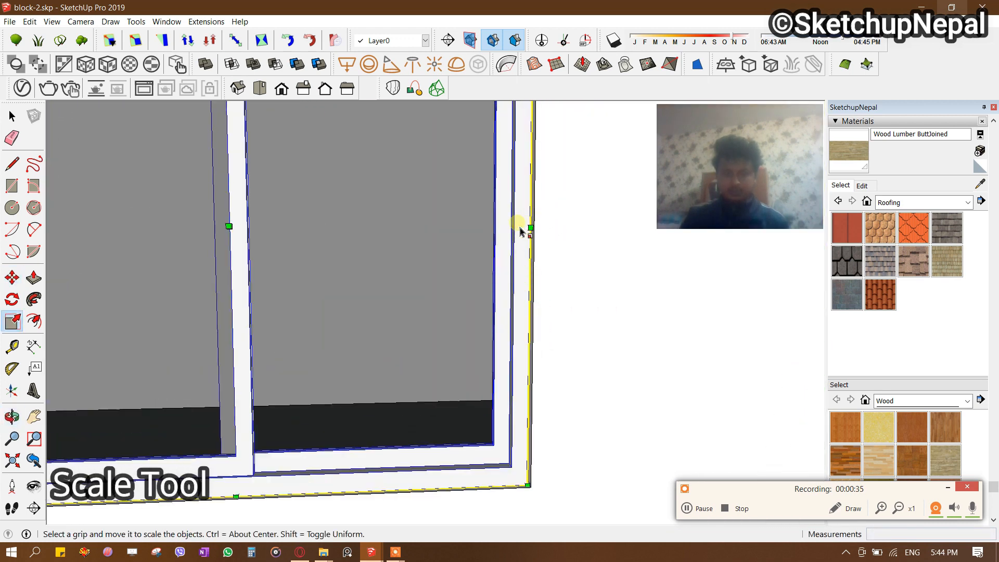
key("x")
mouse_move(528, 237)
middle_mouse_down()
mouse_move(564, 251)
mouse_move(528, 246)
middle_mouse_up()
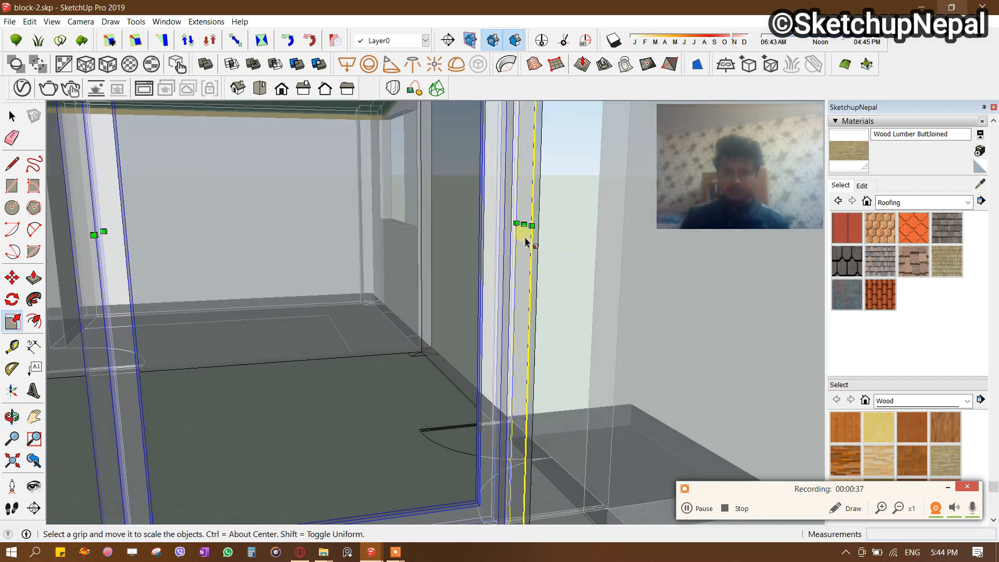
left_click(51, 21)
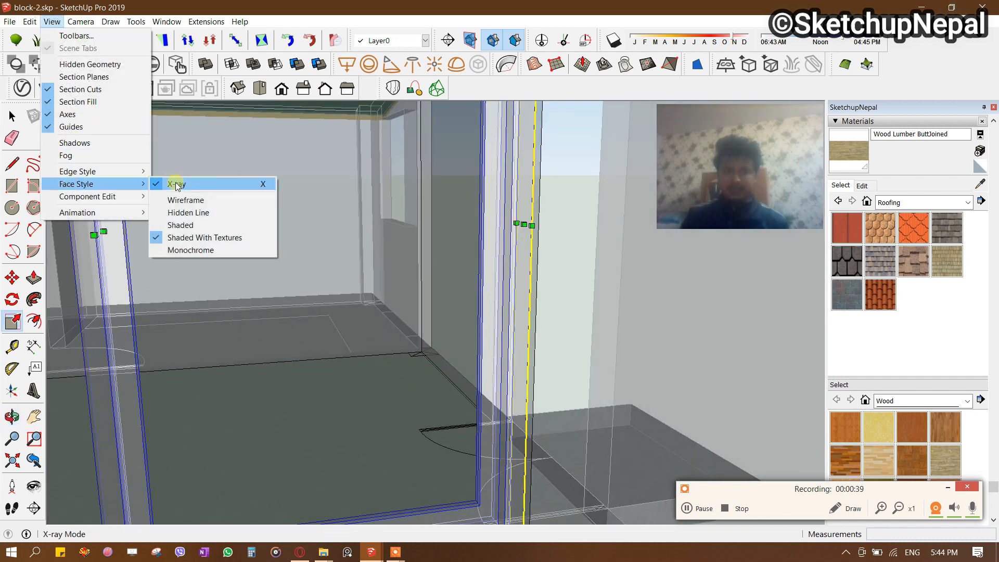
left_click(508, 72)
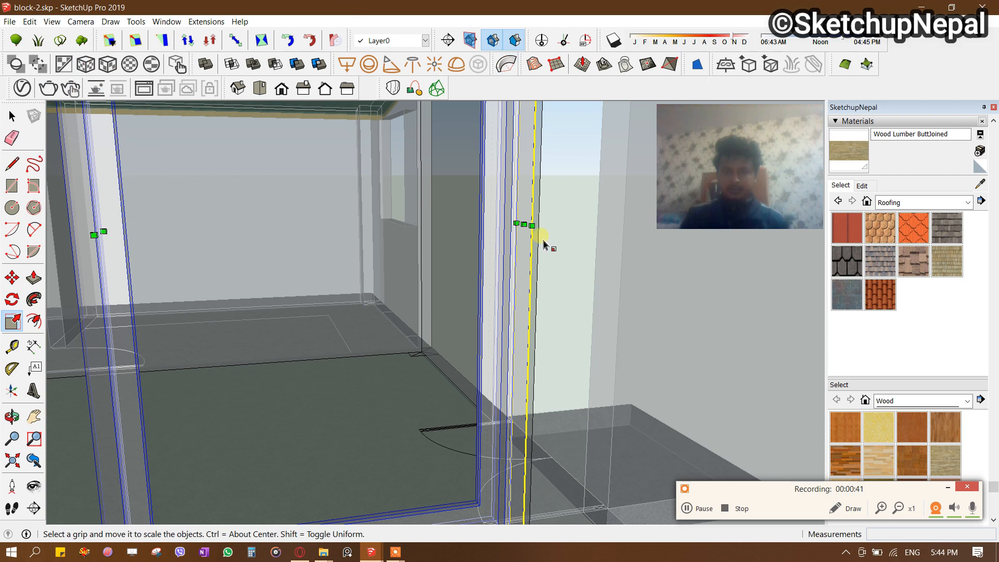
left_click_drag(523, 224, 539, 191)
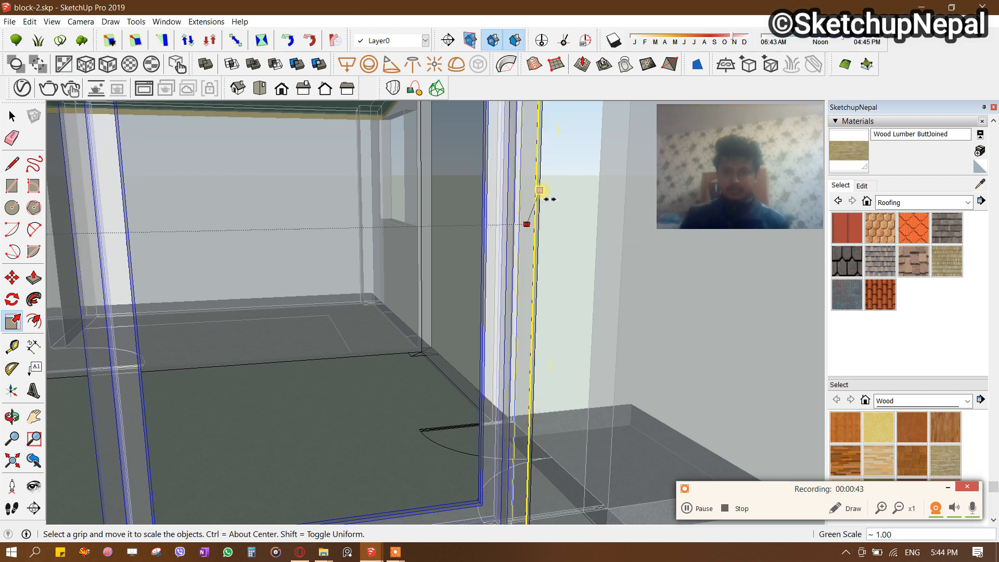
left_click(539, 188)
scroll(539, 198, "down", 6)
key("x")
Copy the fitted sliding window by its lower corner into the next opening of the front wall.
middle_click_drag(562, 259, 395, 316)
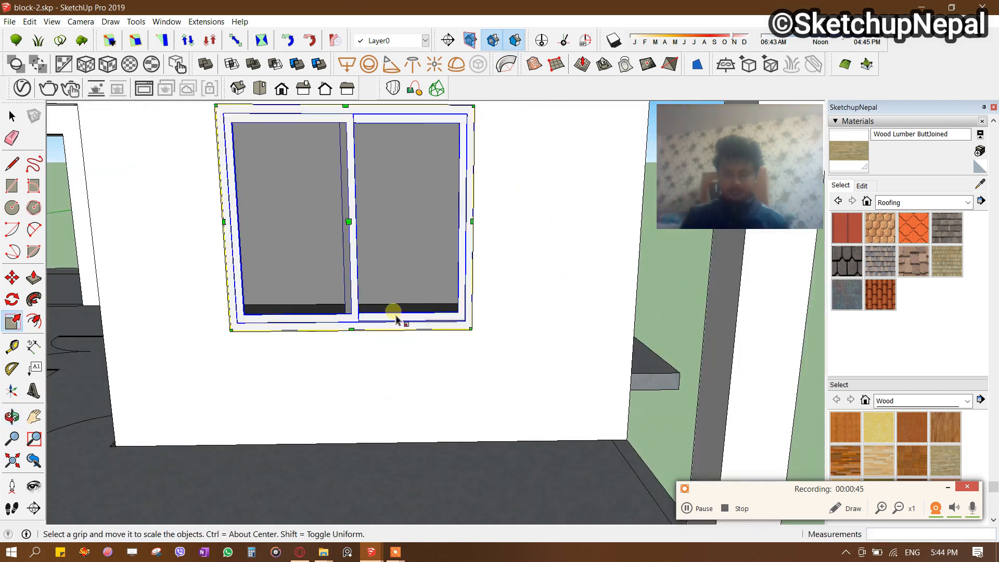
scroll(405, 322, "up", 3)
key("m")
left_click(536, 338)
scroll(333, 344, "down", 4)
middle_click_drag(179, 344, 700, 330, "shift")
middle_click_drag(345, 333, 541, 341, "shift")
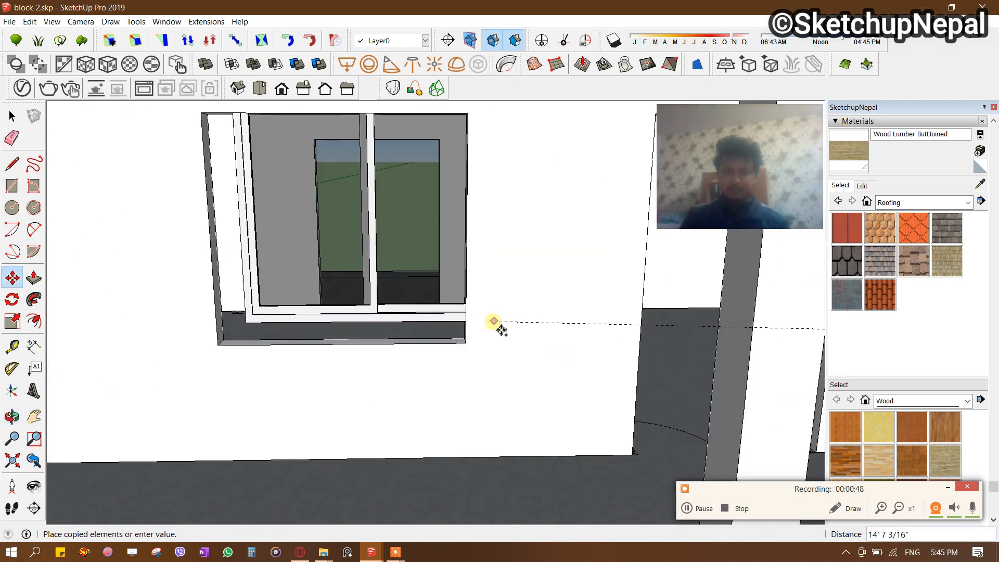
key("ctrl")
left_click(465, 342)
Copy the sliding window along the red axis into the third front wall opening, matching the lower corners.
scroll(172, 358, "down", 3)
middle_click_drag(169, 379, 565, 367, "shift")
scroll(338, 330, "up", 3)
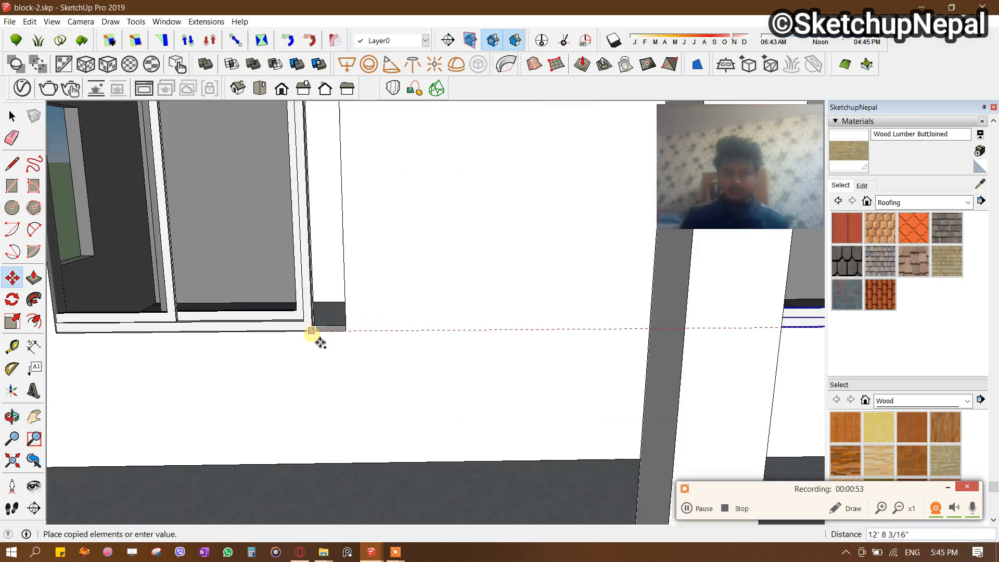
left_click(352, 332)
Place another copy of the sliding window outside the end wall, beyond the front porch corner.
scroll(354, 334, "down", 5)
middle_click_drag(361, 342, 448, 358)
scroll(349, 360, "up", 3)
scroll(359, 367, "up", 3)
left_click(472, 352)
scroll(447, 356, "down", 3)
left_click(352, 360)
Rotate the outside window copy horizontally about its lower frame corner so it runs parallel to the end wall.
scroll(347, 363, "up", 2)
middle_click_drag(325, 374, 364, 421)
key("q")
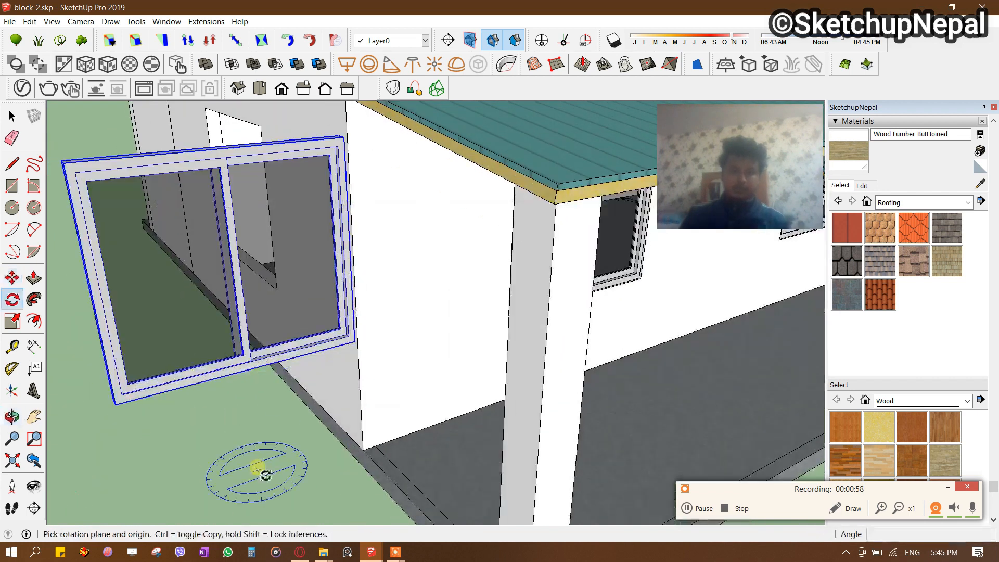
left_click(290, 355)
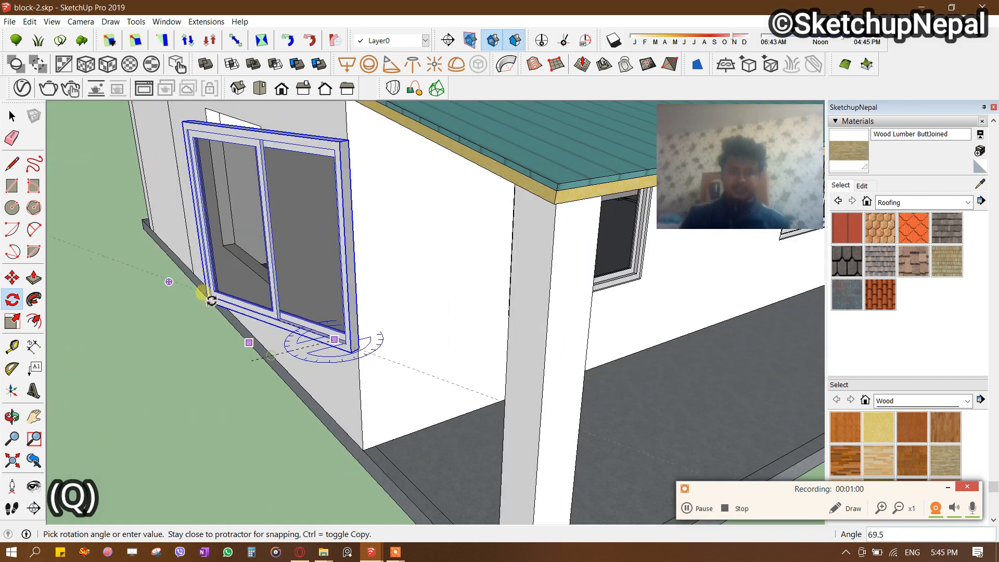
key("Return")
Move the rotated window into the end wall opening and inset it 2 1/2" from the wall face.
middle_click_drag(203, 292, 577, 382)
scroll(391, 376, "up", 2)
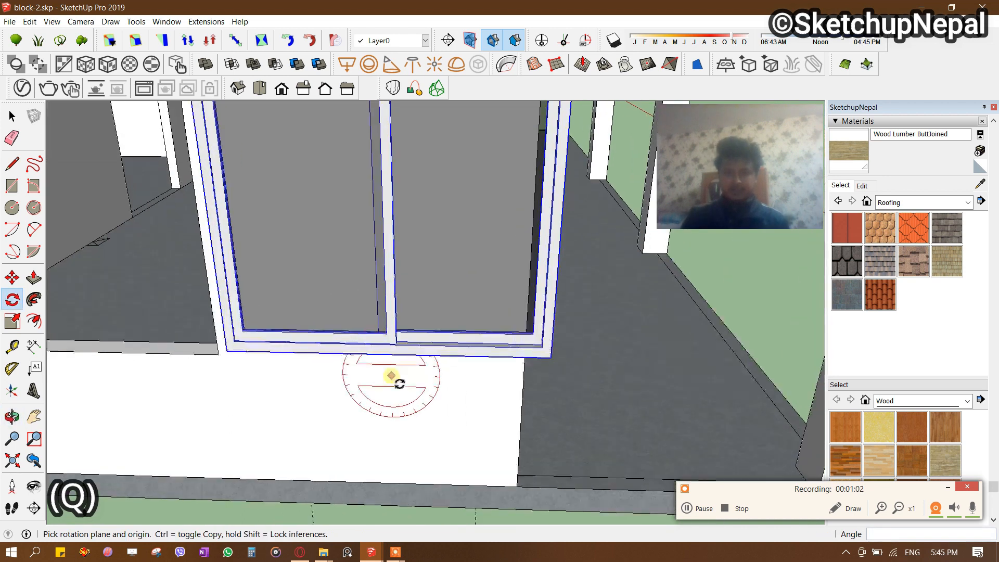
left_click(551, 366)
mouse_move(156, 372)
middle_mouse_down()
mouse_move(319, 357)
mouse_move(494, 383)
mouse_move(301, 359)
middle_mouse_up()
scroll(452, 377, "down", 3)
scroll(302, 359, "up", 3)
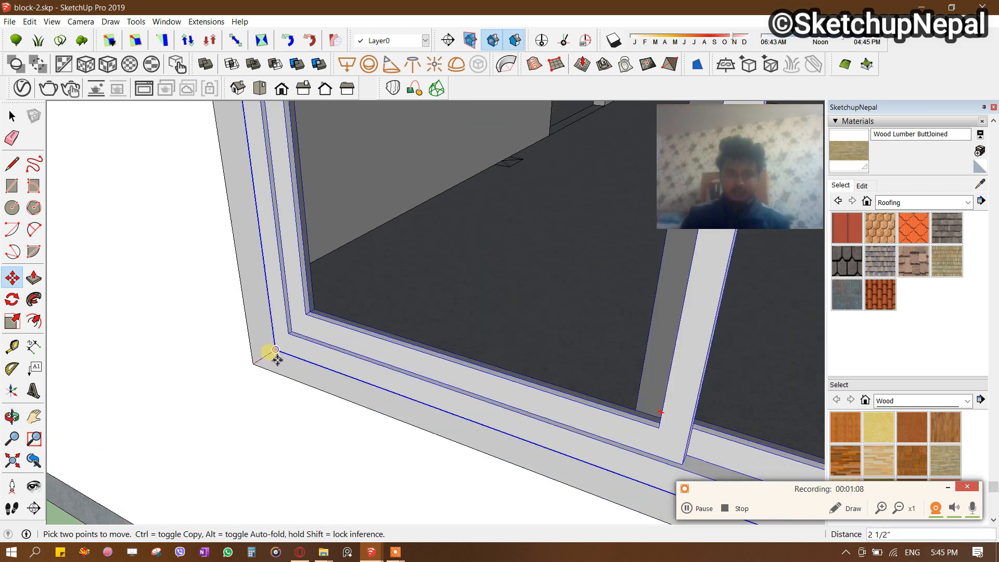
scroll(268, 386, "down", 2)
scroll(268, 385, "down", 3)
middle_click_drag(291, 415, 392, 255)
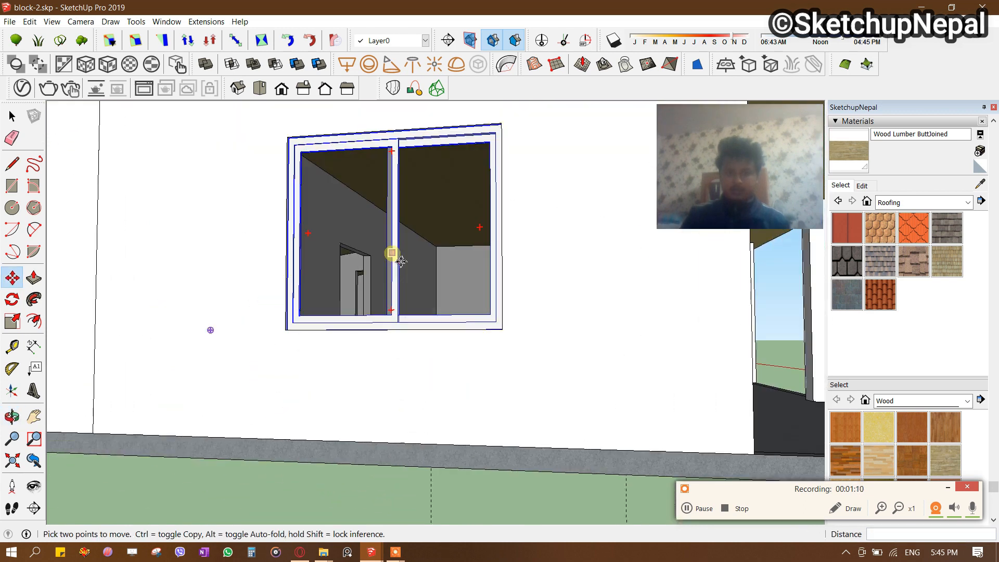
Examine the windows fitted in the end wall and front wall and the open doorway between them.
scroll(393, 260, "down", 4)
key("space")
scroll(415, 409, "down", 4)
mouse_move(414, 408)
middle_mouse_down()
mouse_move(260, 408)
mouse_move(276, 379)
mouse_move(248, 437)
mouse_move(323, 396)
middle_mouse_up()
scroll(523, 271, "up", 4)
middle_click_drag(523, 270, 578, 334)
mouse_move(645, 381)
middle_mouse_down()
mouse_move(388, 281)
mouse_move(192, 341)
mouse_move(109, 307)
middle_mouse_up()
mouse_move(560, 214)
middle_mouse_down()
mouse_move(364, 279)
mouse_move(267, 267)
mouse_move(217, 328)
mouse_move(471, 363)
mouse_move(541, 333)
mouse_move(252, 339)
mouse_move(323, 332)
middle_mouse_up()
scroll(308, 334, "up", 3)
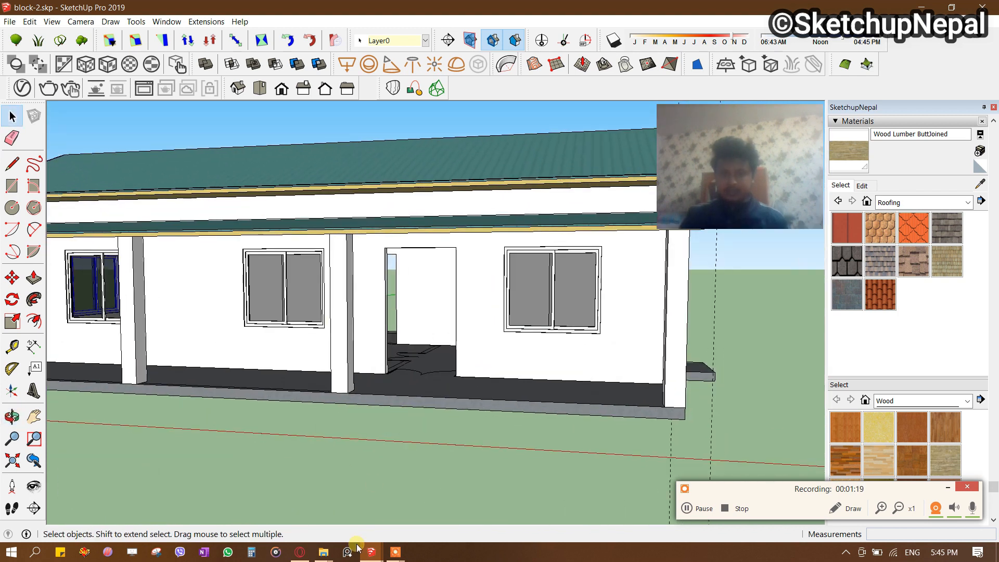
Switch to 3D Warehouse, view the download formats of the wooden window model, and bring up the door collection.
left_click(302, 552)
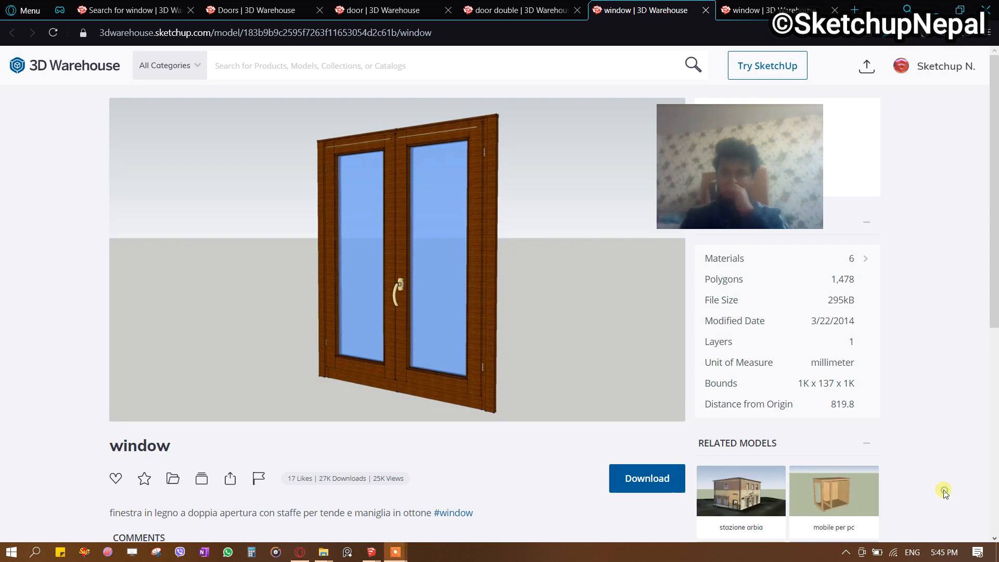
left_click(679, 479)
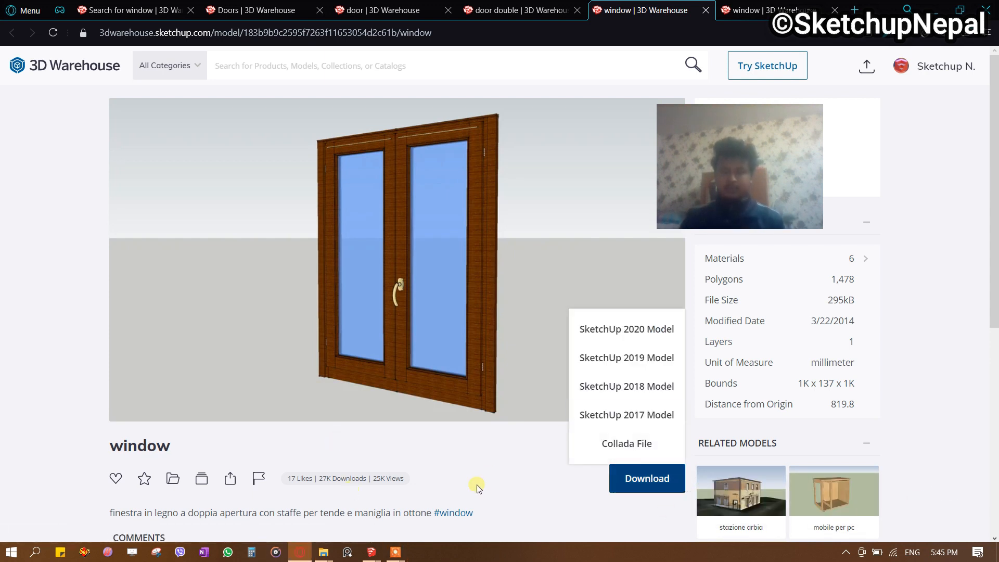
left_click(518, 484)
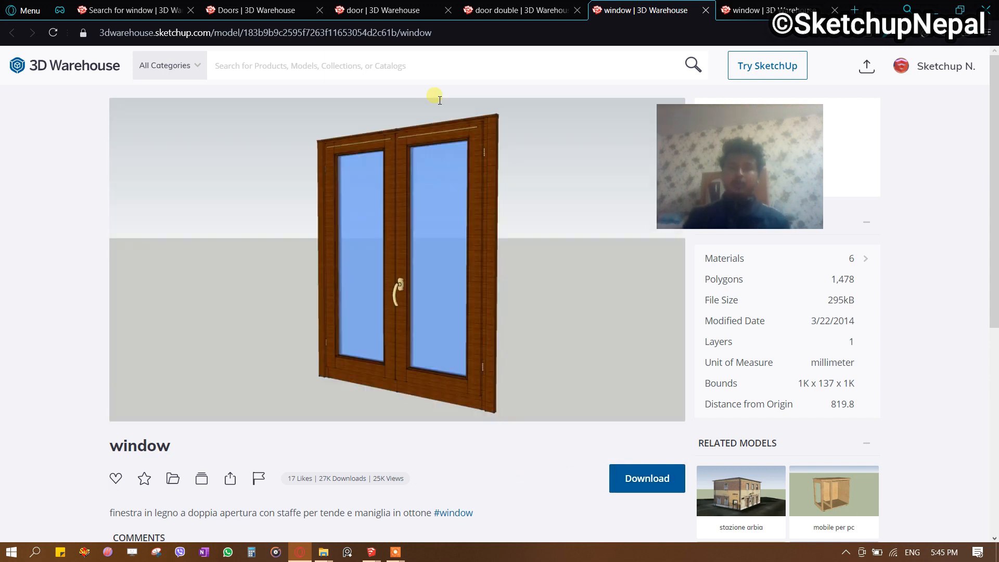
left_click(376, 10)
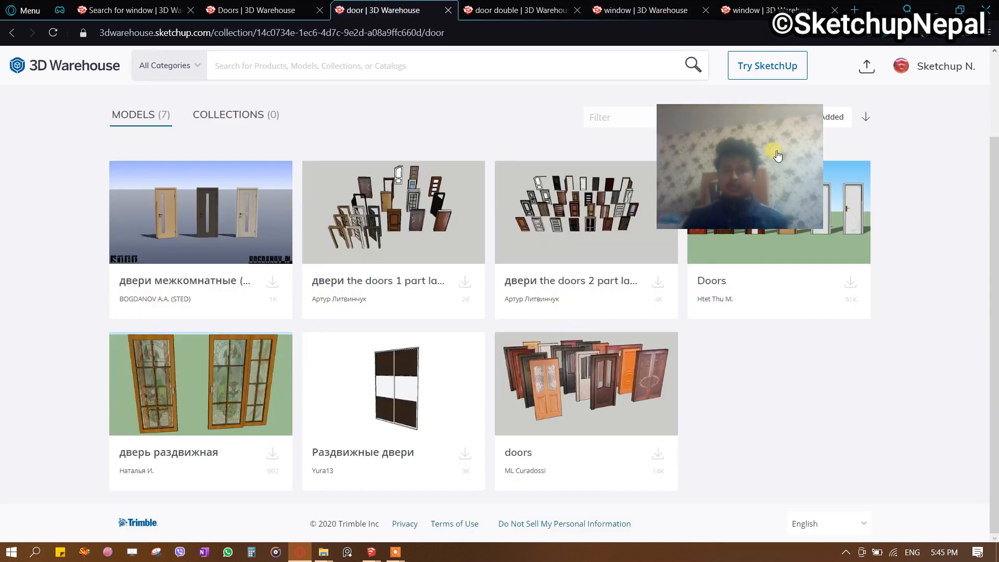
Switch to Doors.skp in SketchUp and select the brown wooden door.
left_click(370, 554)
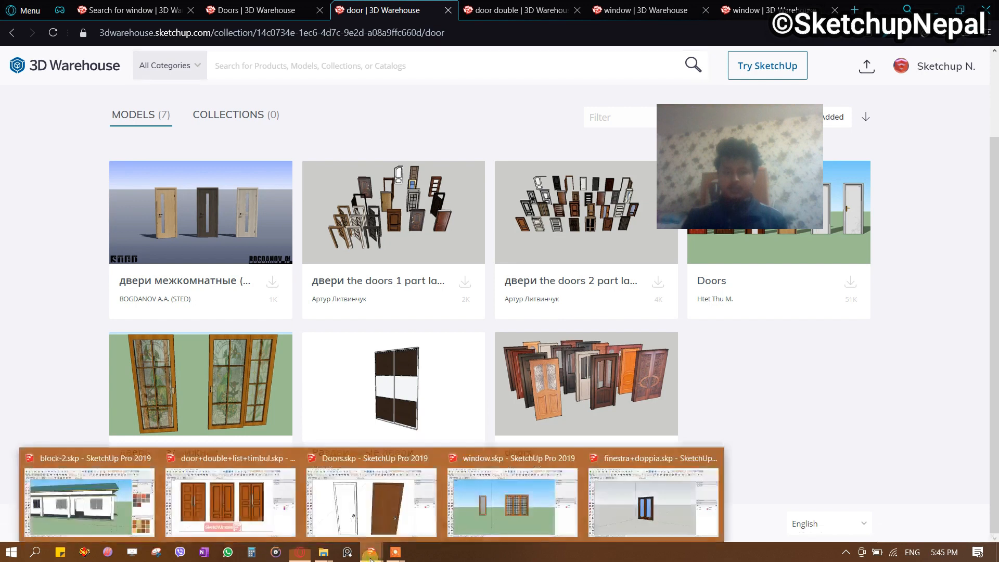
left_click(370, 508)
left_click(550, 331)
middle_click_drag(549, 331, 610, 355)
middle_click_drag(474, 239, 545, 360)
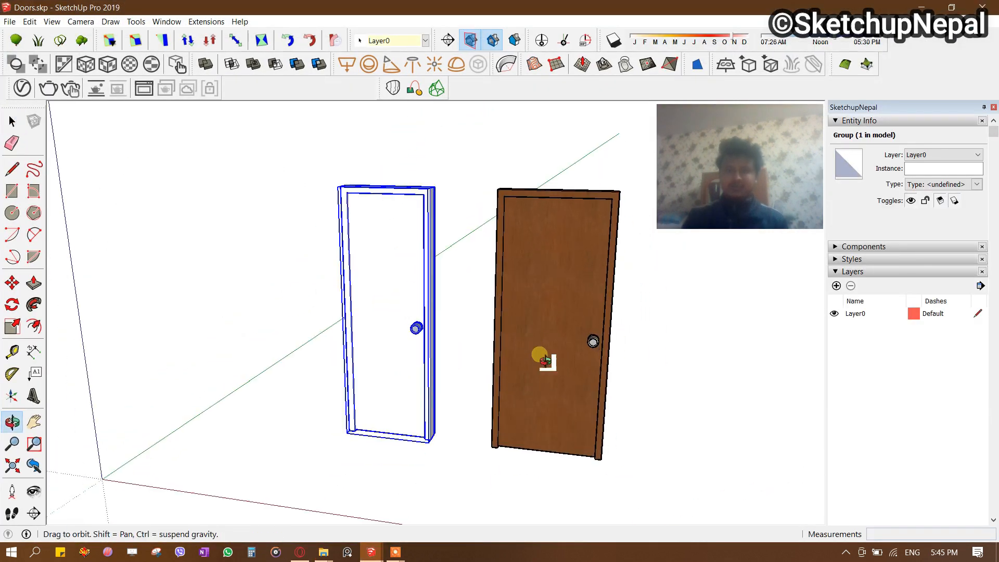
scroll(561, 227, "down", 3)
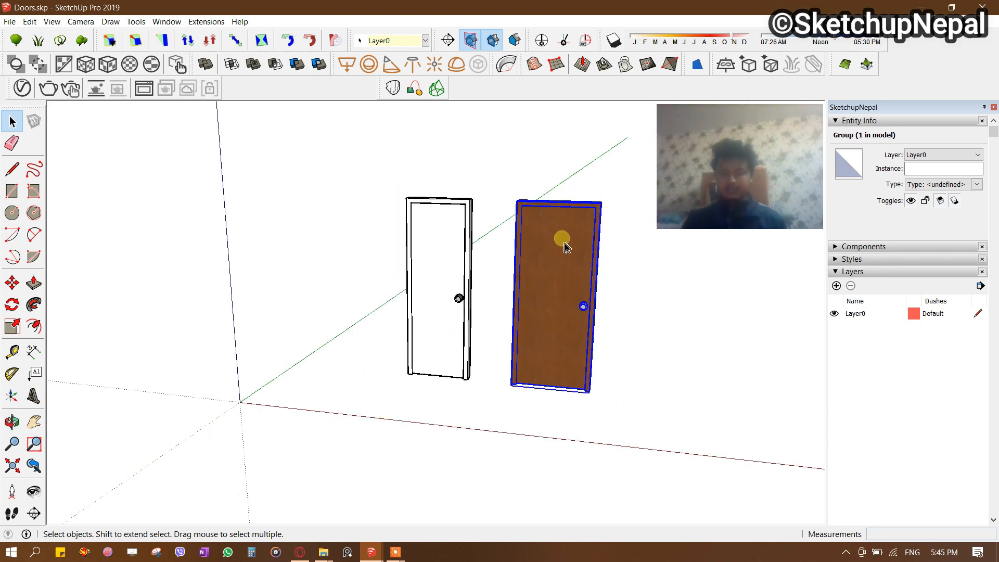
Switch to block-2.skp, place a copy of the brown wooden door near the doorway, and select it.
left_click(371, 551)
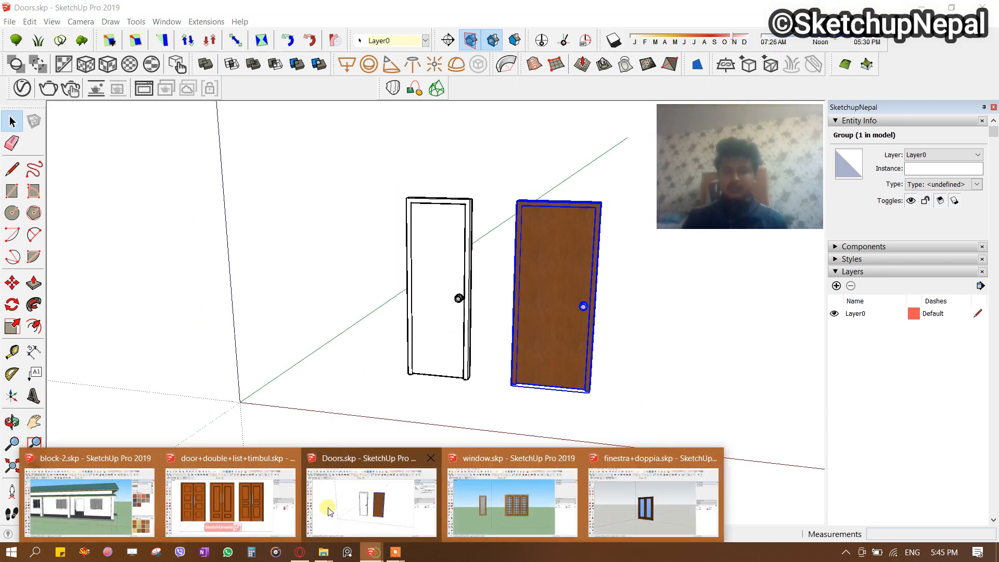
left_click(102, 520)
scroll(343, 304, "down", 3)
middle_click_drag(468, 333, 422, 408)
scroll(506, 393, "up", 4)
scroll(382, 376, "down", 1)
scroll(414, 405, "down", 2)
middle_click_drag(510, 398, 266, 371)
scroll(586, 330, "up", 3)
scroll(433, 267, "up", 5)
middle_click_drag(437, 266, 619, 283)
scroll(365, 315, "up", 2)
middle_click_drag(365, 316, 572, 433)
key("space")
left_click(228, 328)
scroll(228, 328, "up", 2)
left_click(510, 381)
Move the brown door by its lower frame corner to the wall corner at the base of the doorway.
scroll(576, 436, "up", 2)
key("m")
scroll(592, 458, "up", 2)
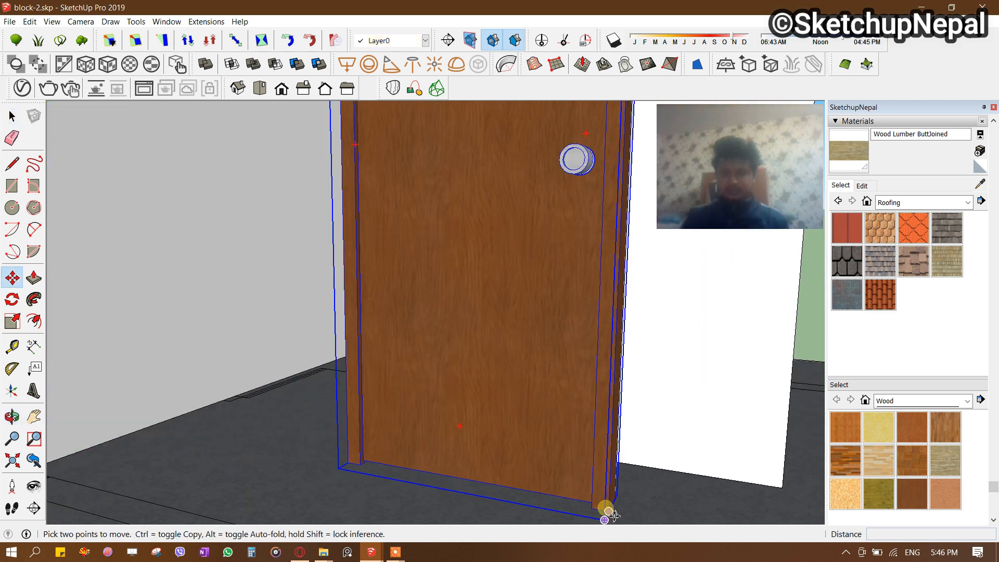
left_click(613, 514)
left_click(290, 431)
scroll(273, 398, "down", 3)
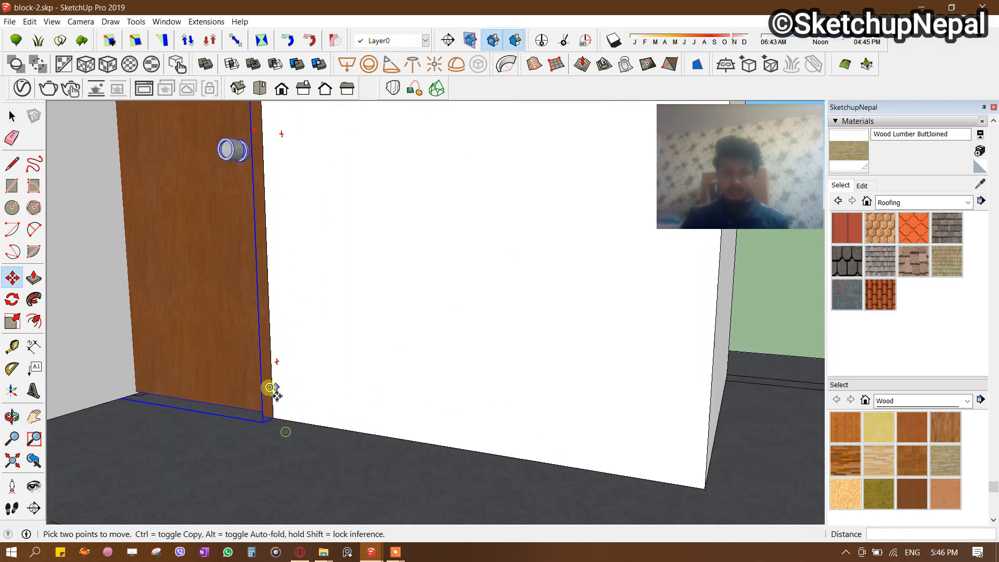
Scale the brown door's width along the green axis about the opposite side so it fits the doorway.
middle_click_drag(270, 390, 424, 491, "shift")
scroll(414, 426, "down", 2)
scroll(371, 338, "down", 1)
key("s")
scroll(292, 283, "up", 4)
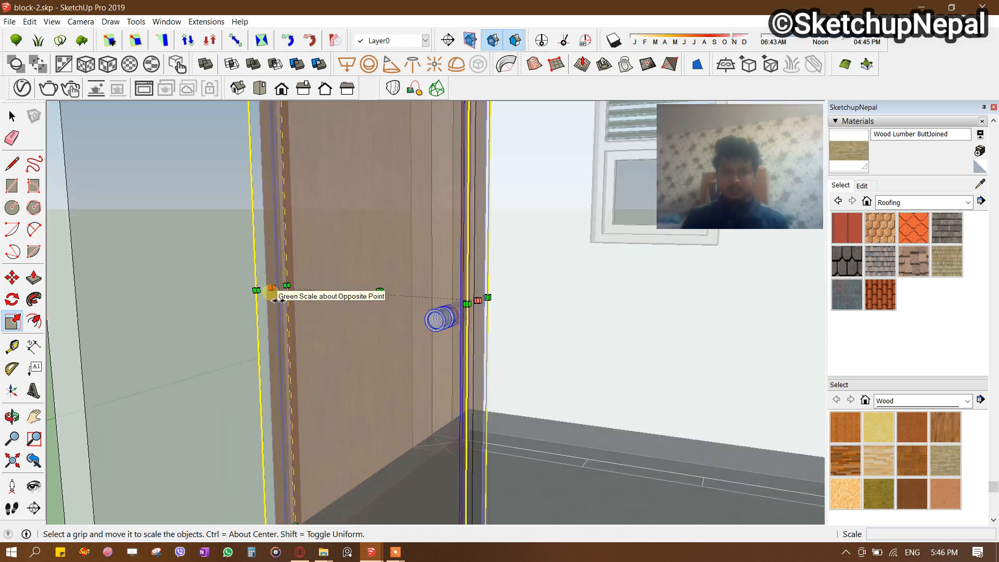
left_click_drag(272, 291, 474, 301)
type("0.5")
key("Return")
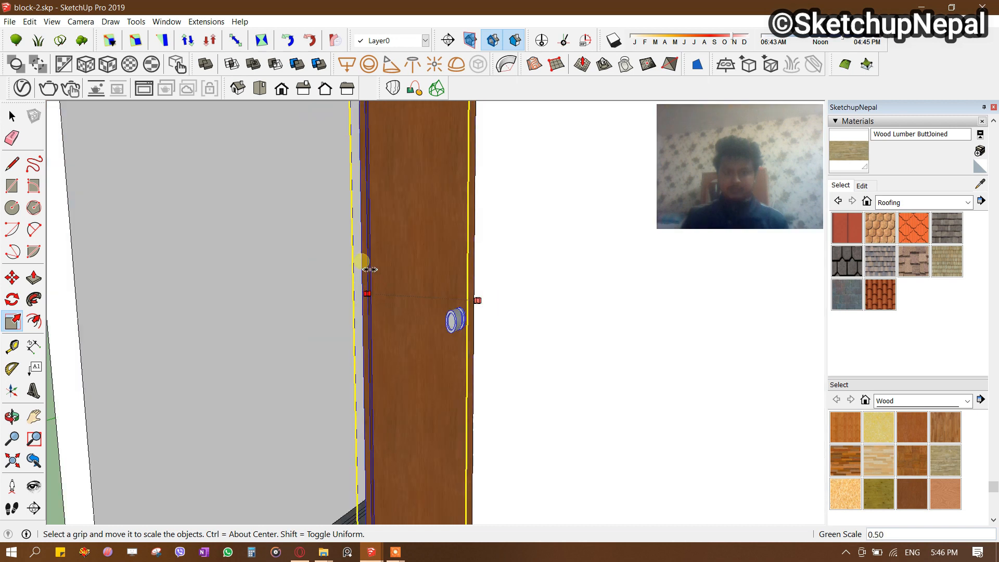
left_click(280, 189)
scroll(430, 296, "down", 2)
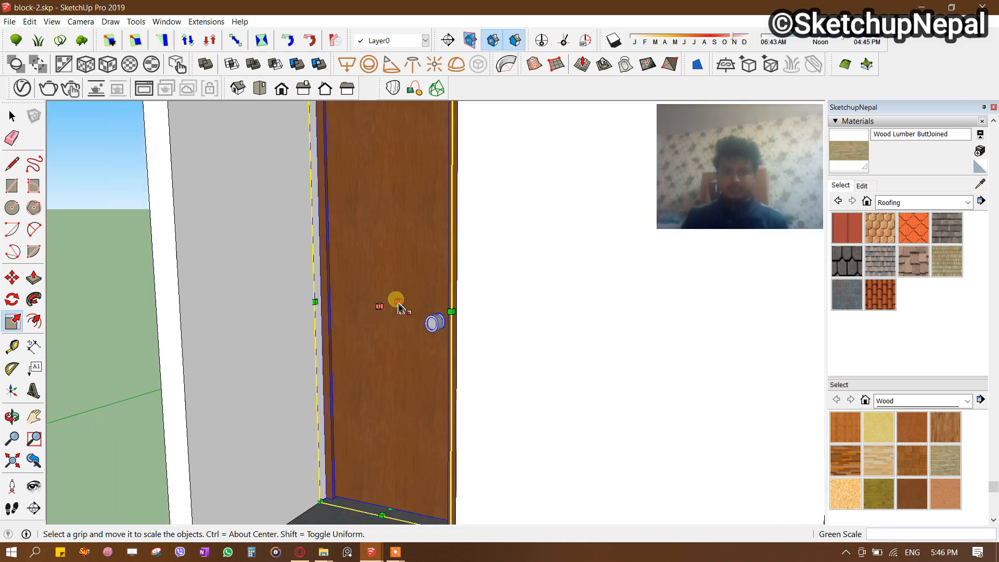
middle_click_drag(409, 332, 465, 490)
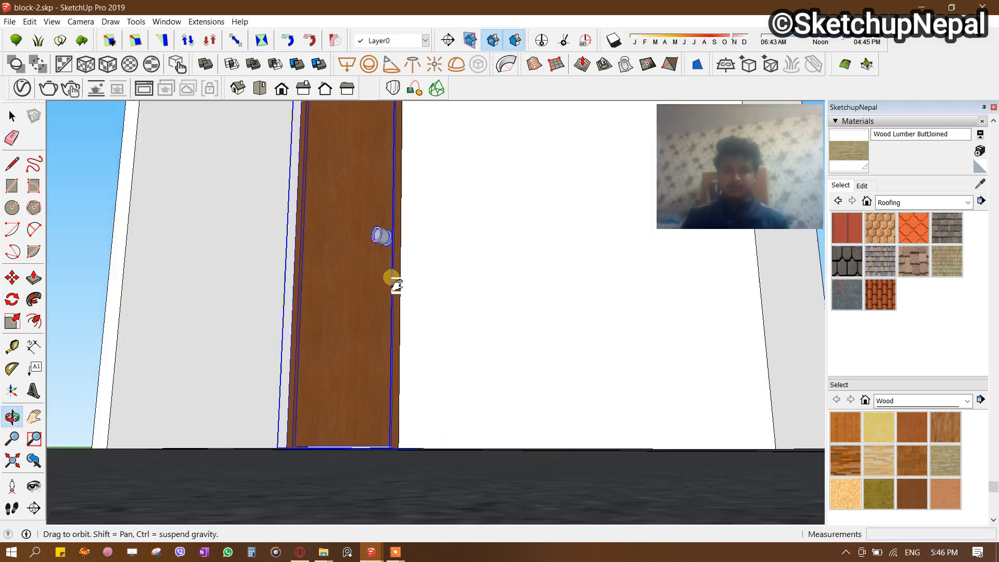
Scale the brown door's height along the blue axis about the opposite side to match the doorway opening.
middle_click_drag(395, 284, 430, 363)
scroll(379, 208, "up", 6)
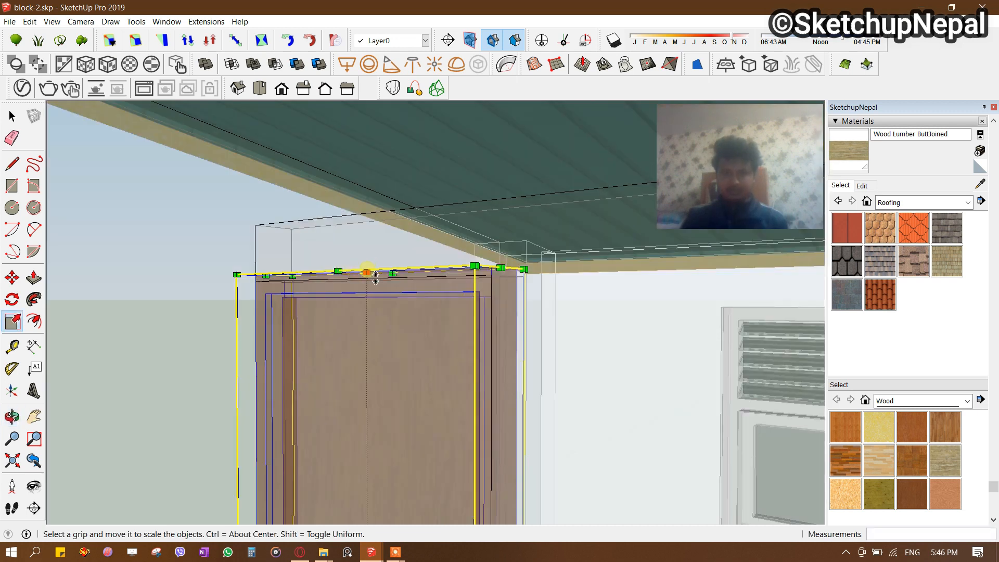
left_click(422, 284)
Move the brown door by its lower corner so it sits within the thickness of the doorway wall.
middle_click_drag(426, 312, 308, 338)
scroll(307, 338, "up", 2)
scroll(308, 341, "up", 3)
key("m")
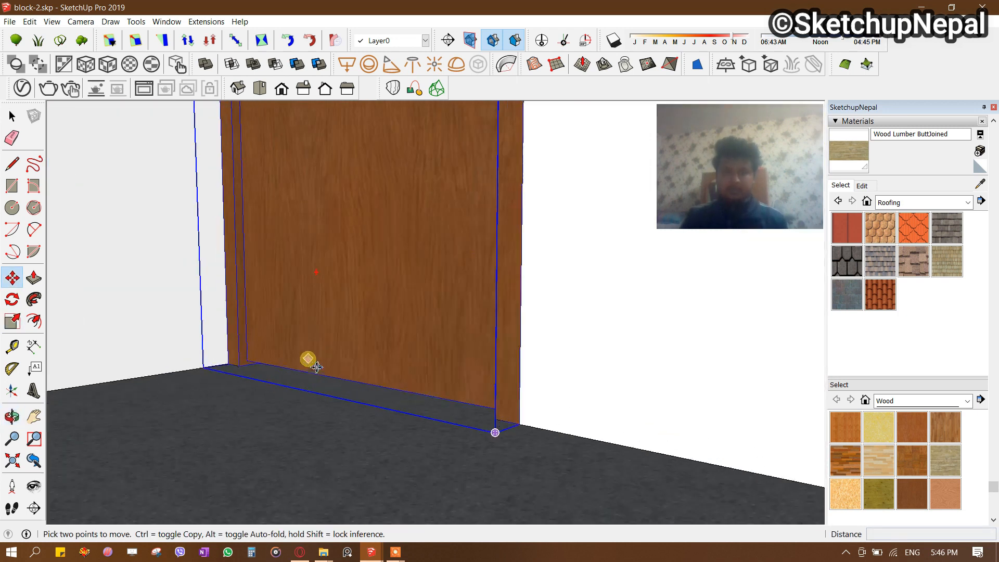
middle_click_drag(311, 412, 234, 364)
scroll(135, 351, "down", 3)
scroll(271, 303, "down", 8)
key("space")
middle_click_drag(471, 323, 432, 366)
scroll(432, 366, "down", 2)
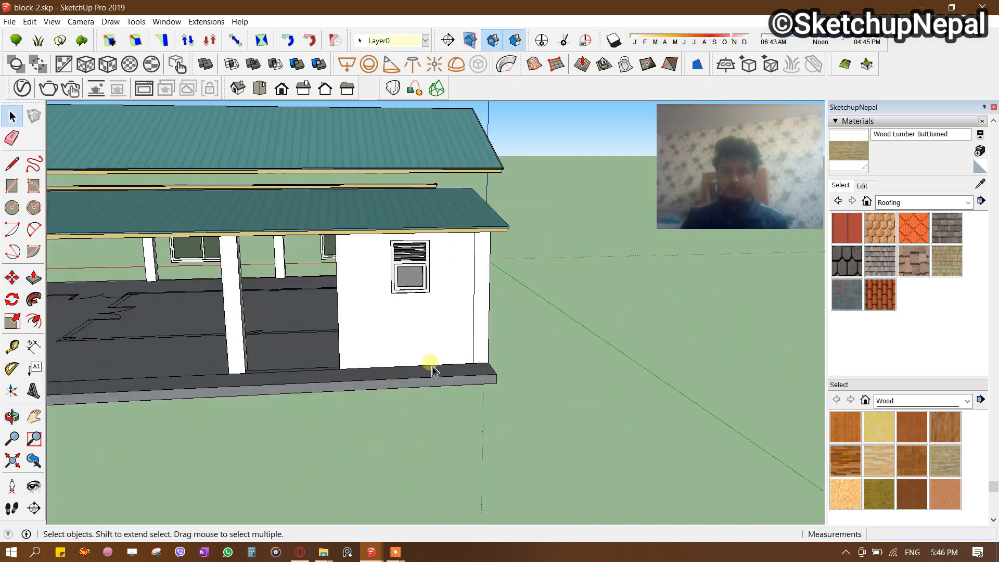
Switch to door+double+list+timbul.skp and select the double door with three panels per leaf.
left_click(456, 473)
scroll(471, 354, "down", 2)
middle_click_drag(348, 385, 272, 342)
key("shift+h")
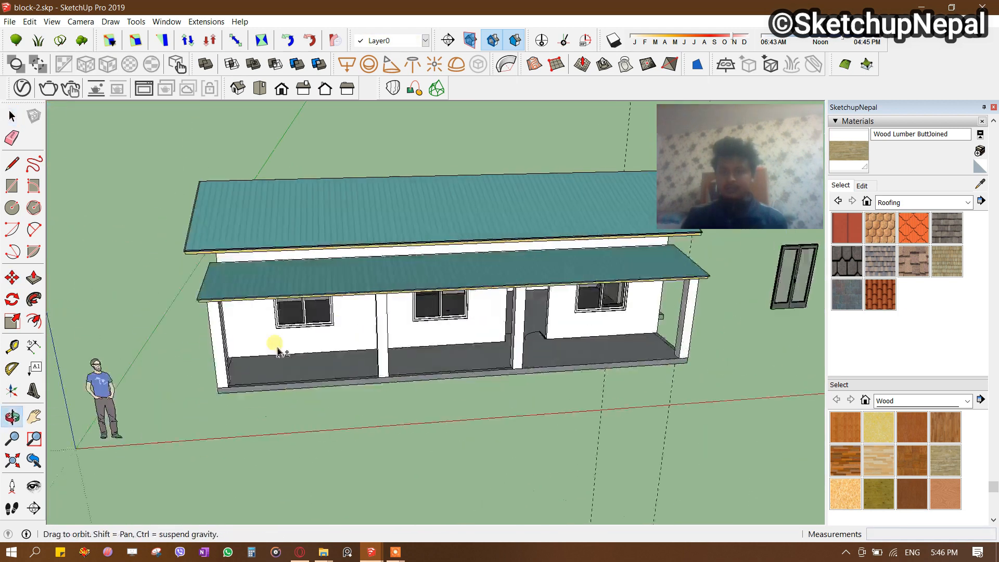
scroll(550, 300, "up", 5)
scroll(515, 391, "down", 1)
left_click(375, 552)
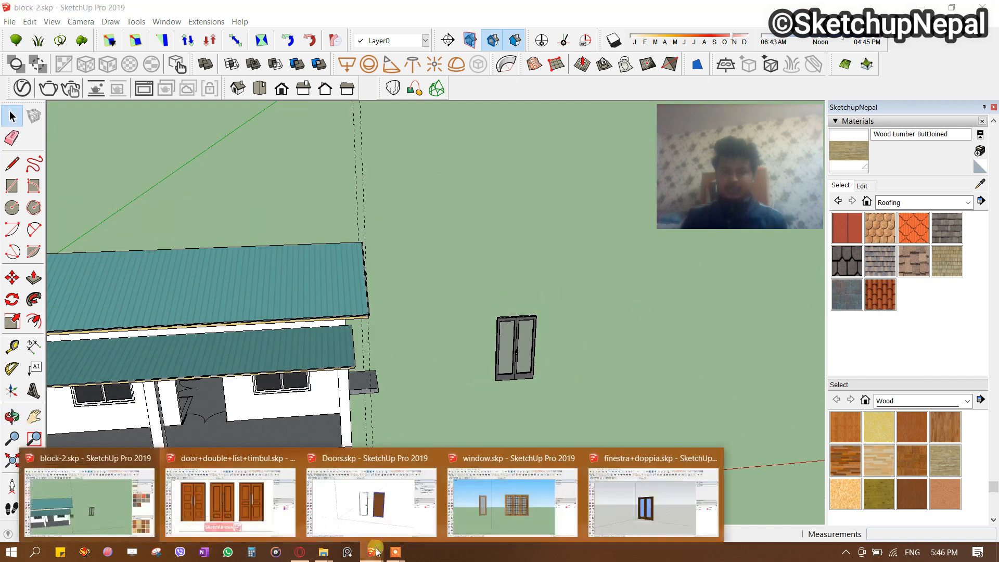
left_click(278, 492)
scroll(497, 290, "down", 2)
middle_click_drag(504, 295, 526, 302)
left_click(605, 326)
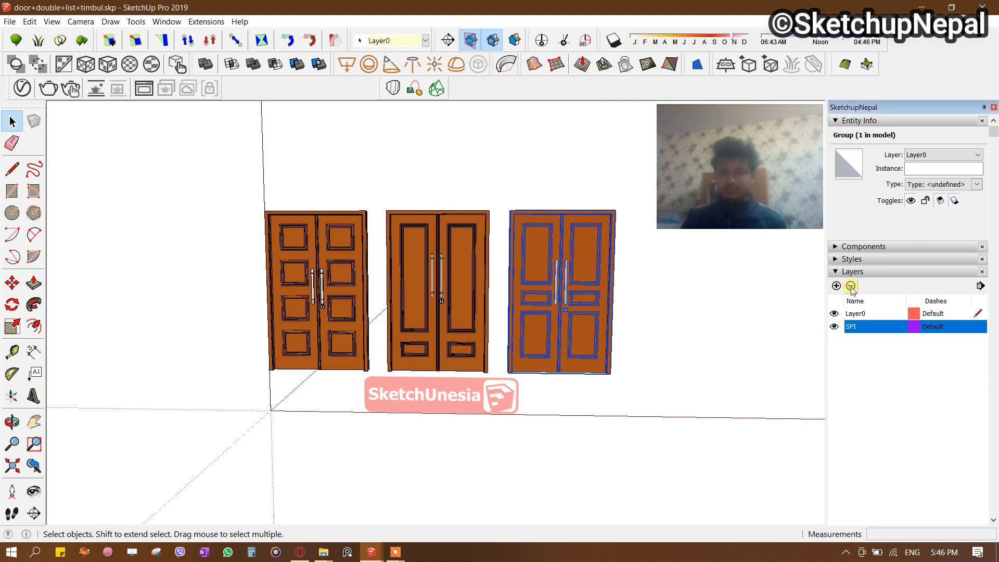
Delete the SPI layer from the door file and copy the double door with three panels per leaf.
left_click(851, 286)
left_click(545, 323)
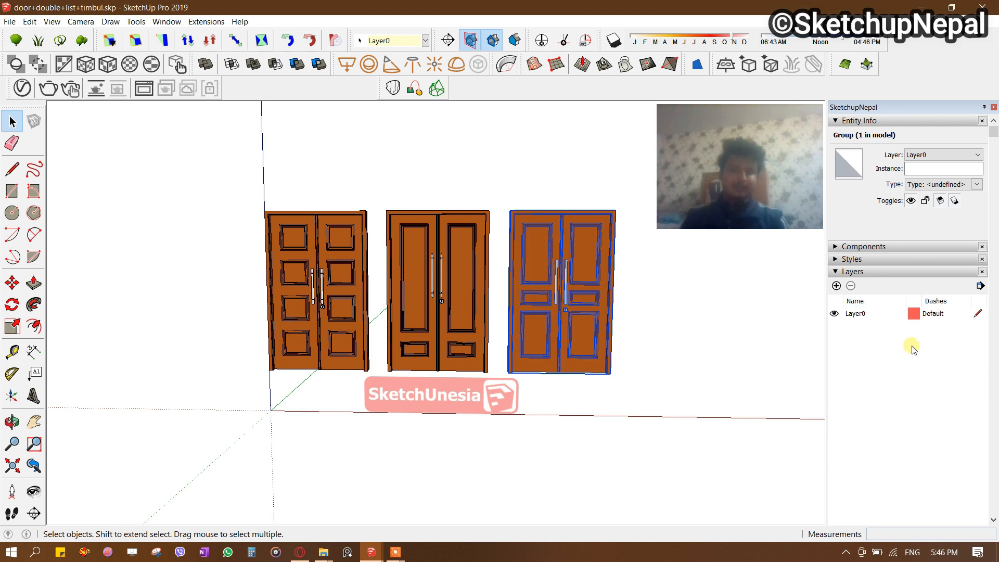
scroll(700, 298, "up", 3)
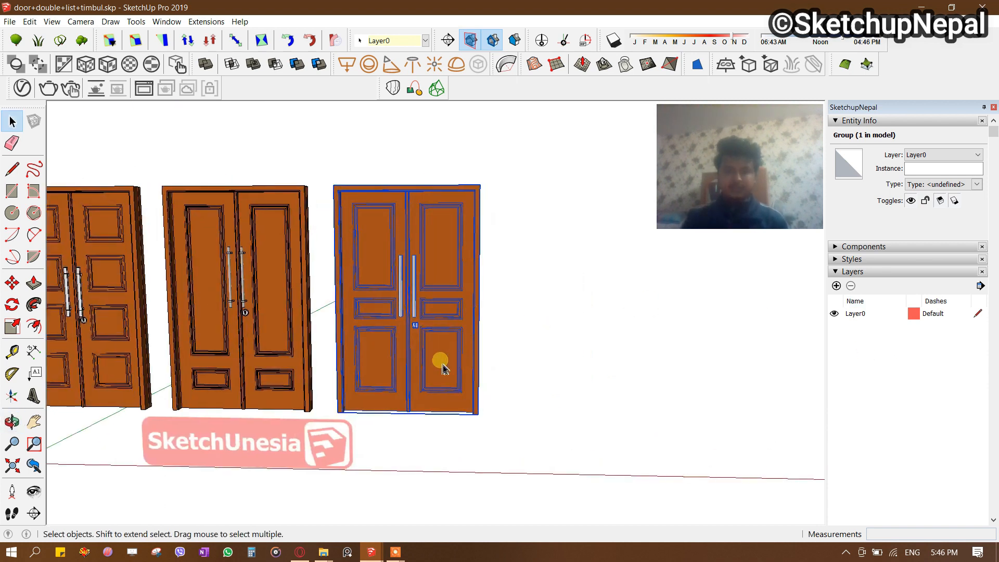
Switch to block-2.skp and paste the double door on the veranda floor in front of the front doorway.
left_click(371, 552)
left_click(67, 520)
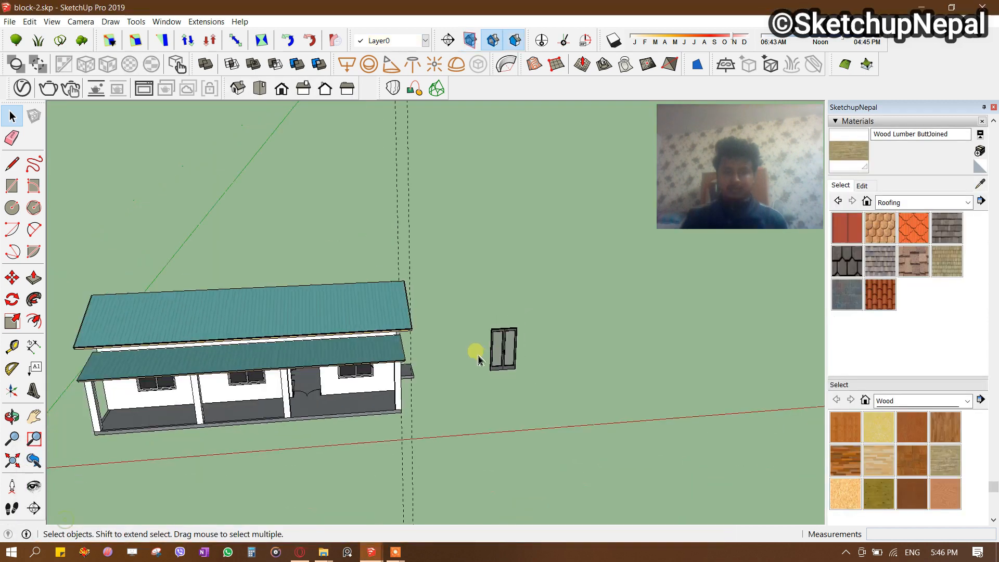
key("ctrl+v")
scroll(281, 388, "up", 10)
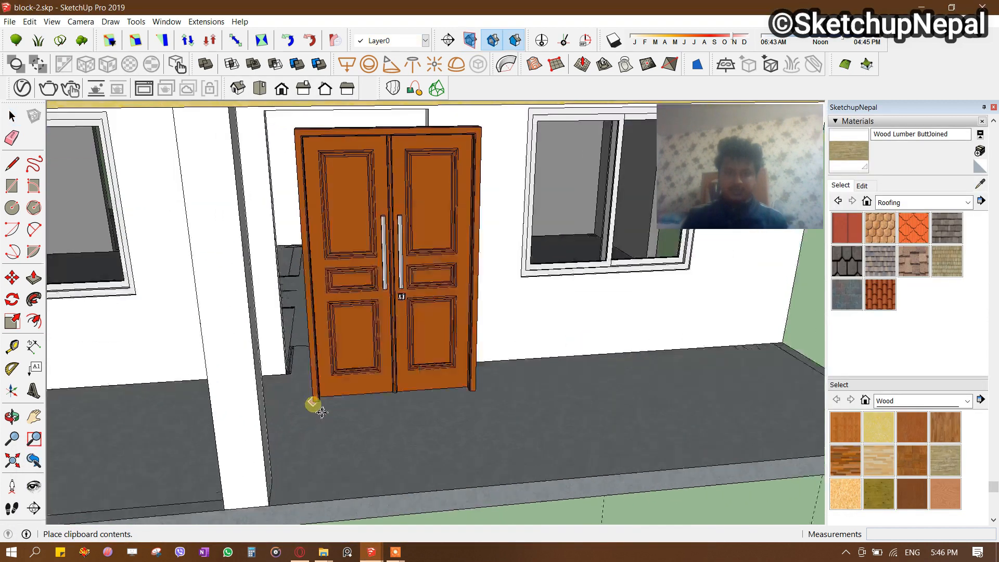
left_click(303, 388)
Move the double door by its lower frame corner to the wall corner at the base of the front doorway.
scroll(293, 400, "up", 3)
left_click(310, 386)
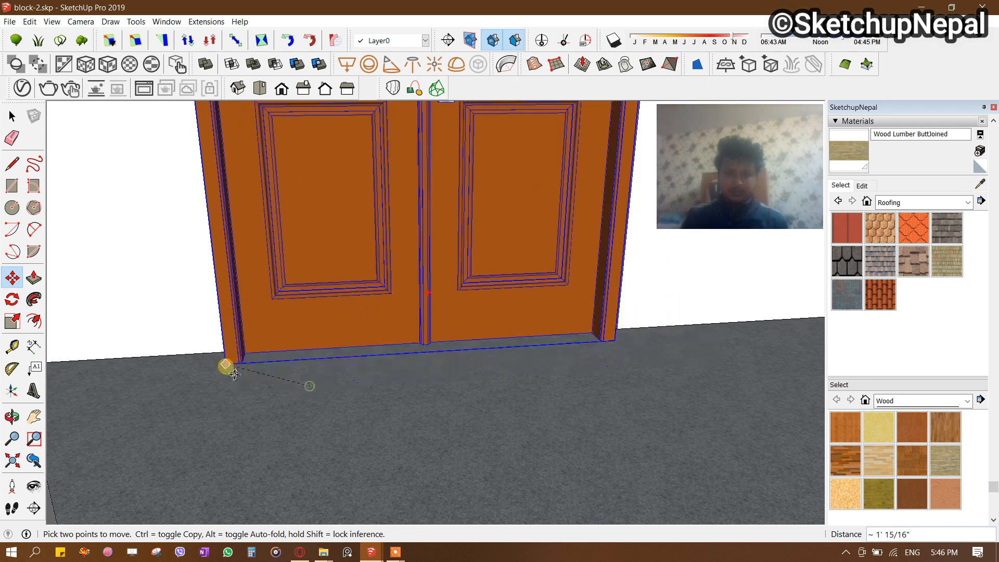
scroll(244, 346, "up", 5)
scroll(291, 333, "up", 3)
left_click(302, 377)
Scale the double door's width about the opposite side so its frame fits the front doorway.
scroll(354, 403, "down", 8)
middle_click_drag(352, 394, 457, 328)
scroll(400, 400, "down", 4)
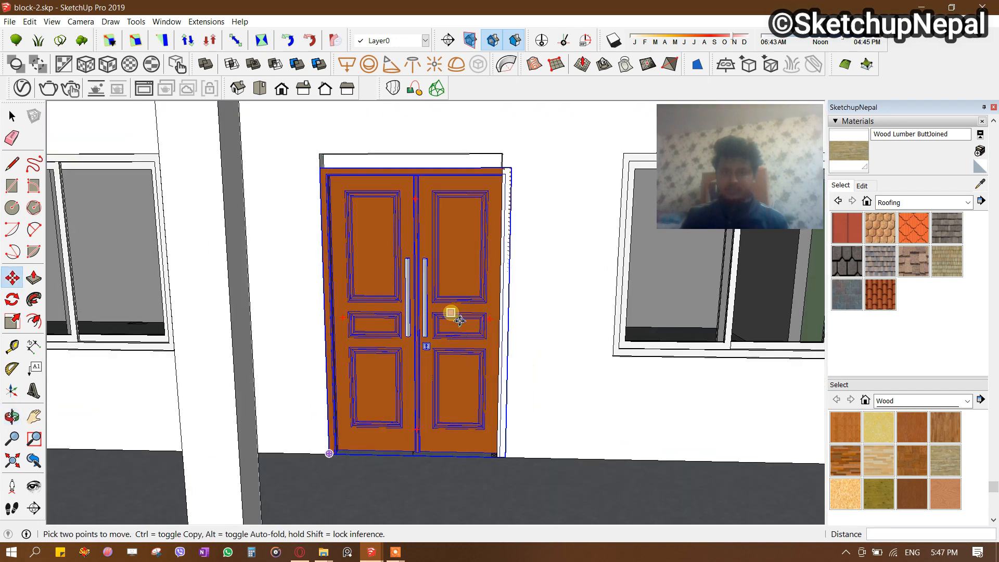
scroll(507, 312, "up", 3)
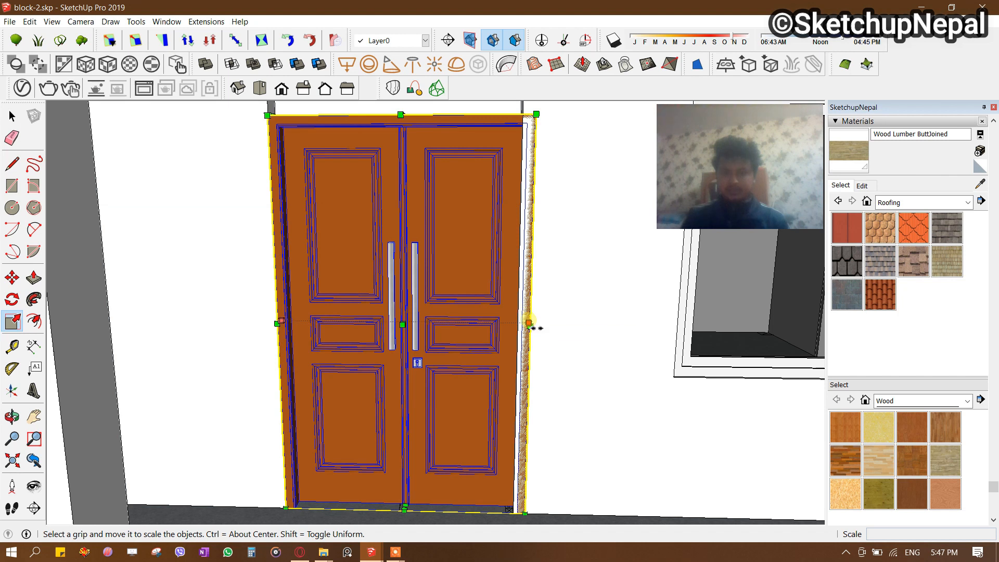
left_click_drag(529, 322, 518, 317)
Scale the double door's height along the blue axis up to the top edge of the front doorway.
middle_click_drag(342, 125, 380, 236, "shift")
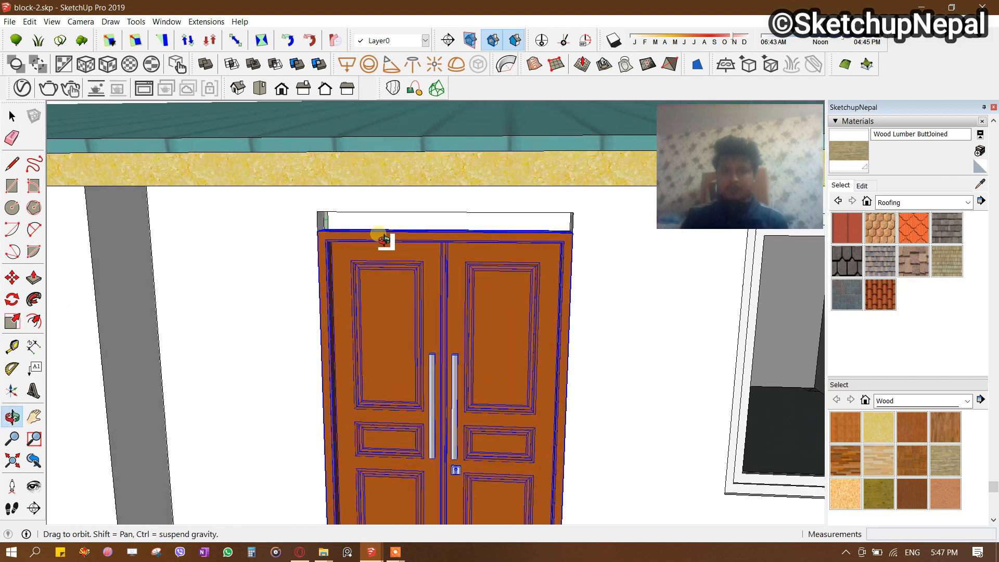
scroll(489, 240, "up", 4)
left_click_drag(432, 250, 409, 225)
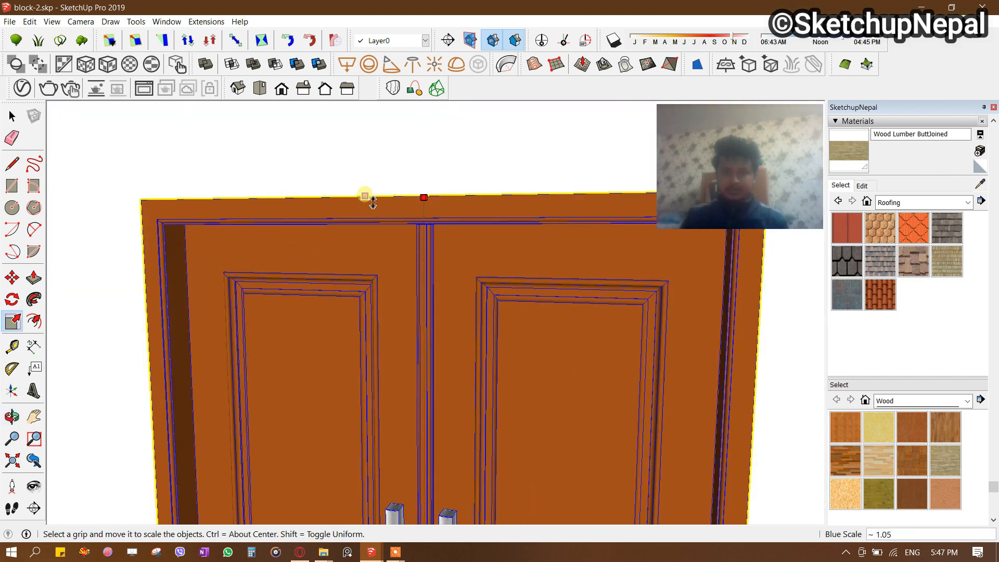
left_click_drag(365, 196, 349, 190)
Move the double door by its lower corner back into the thickness of the front wall.
scroll(348, 190, "down", 4)
middle_click_drag(348, 189, 403, 423)
scroll(380, 446, "up", 4)
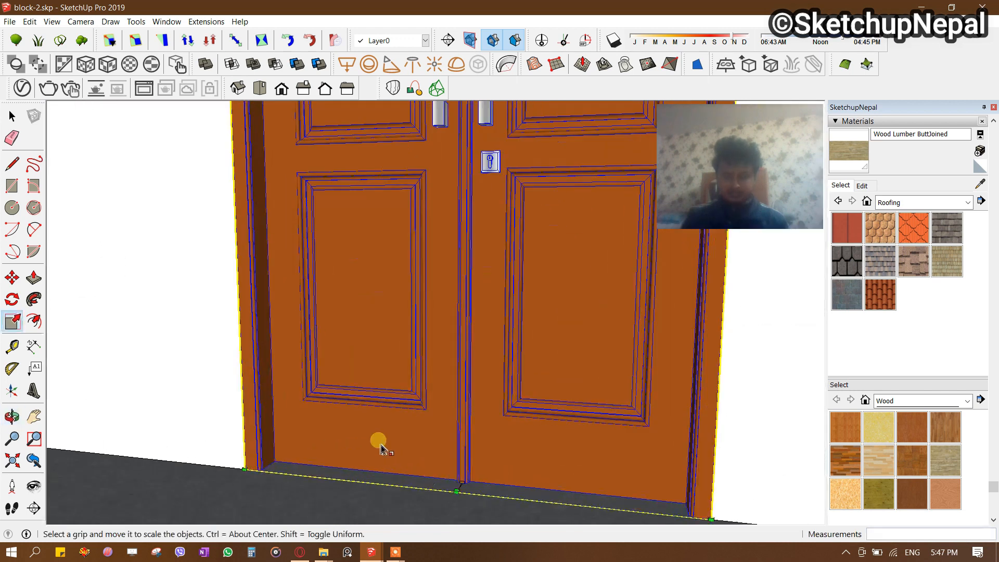
scroll(359, 458, "up", 3)
key("m")
middle_click_drag(232, 513, 276, 452)
scroll(330, 364, "down", 6)
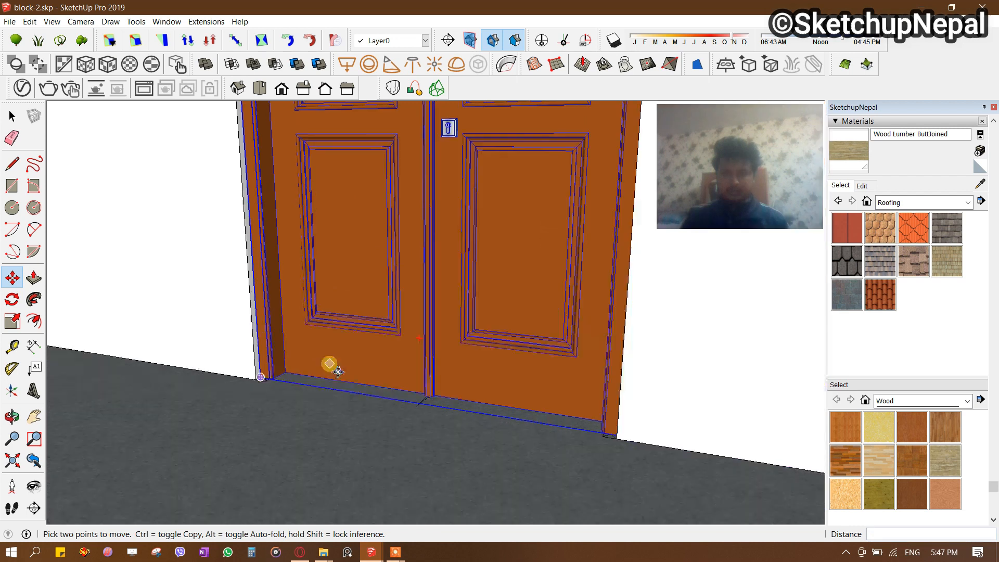
middle_click_drag(336, 379, 365, 383)
scroll(433, 338, "down", 4)
scroll(423, 401, "up", 3)
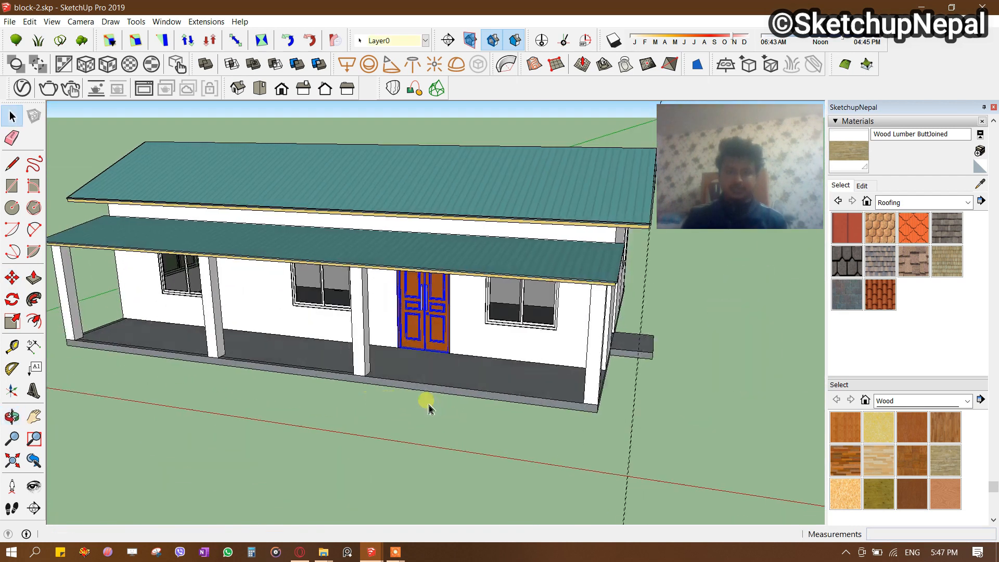
Copy the front double door to the open ground beside the doorway in the gable-end wall.
scroll(459, 359, "up", 4)
left_click(393, 366)
key("ctrl")
scroll(480, 373, "down", 3)
middle_click_drag(482, 372, 277, 393)
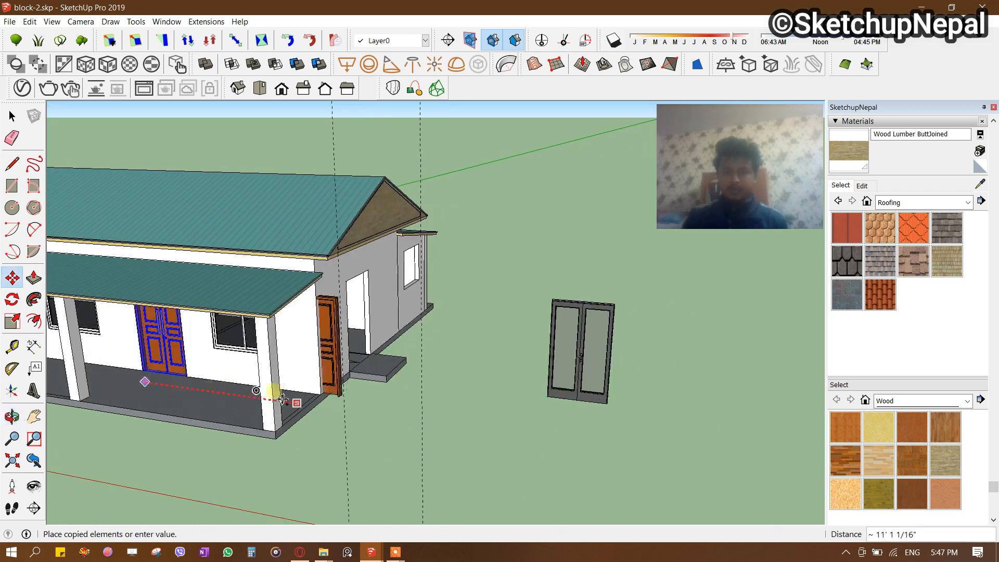
scroll(349, 383, "up", 4)
left_click(424, 408)
Rotate the copied double door about its lower corner so it runs parallel to the gable-end wall.
scroll(424, 409, "up", 2)
middle_click_drag(424, 409, 412, 448)
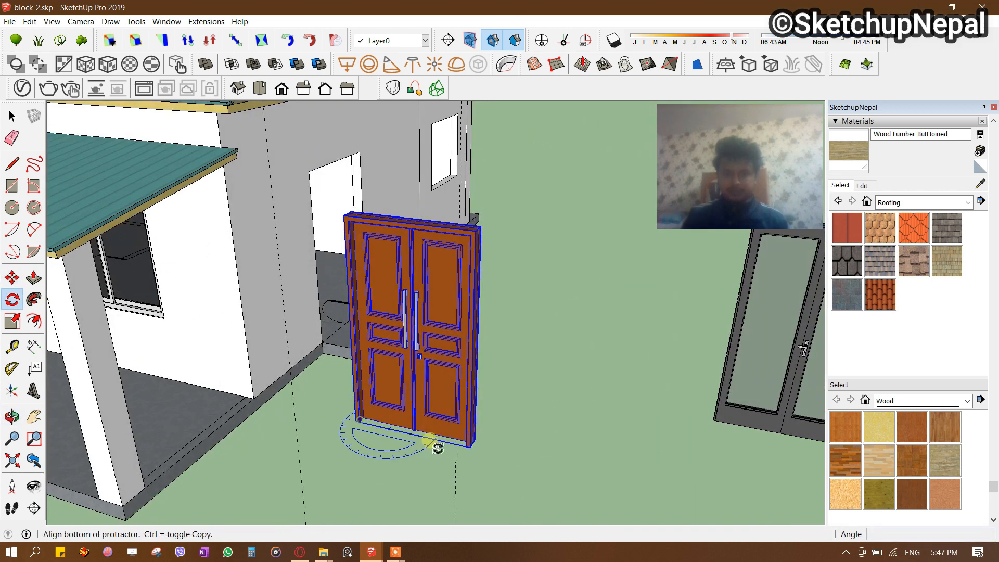
key("Return")
middle_click_drag(485, 337, 276, 383)
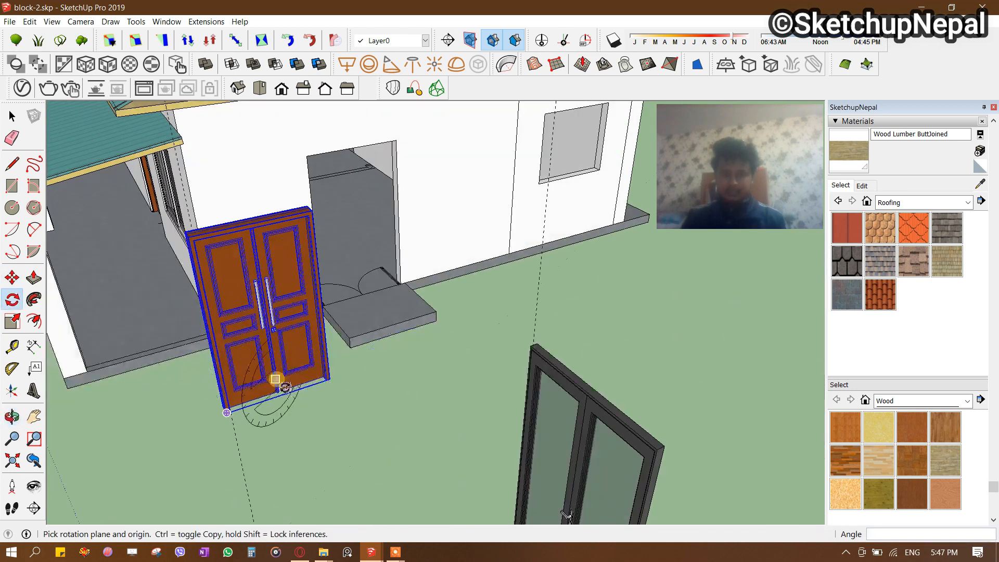
Move the rotated double door by its lower corner into the gable-end doorway, set back within the wall.
scroll(276, 387, "up", 2)
scroll(219, 412, "up", 3)
key("m")
left_click(209, 420)
scroll(383, 223, "down", 4)
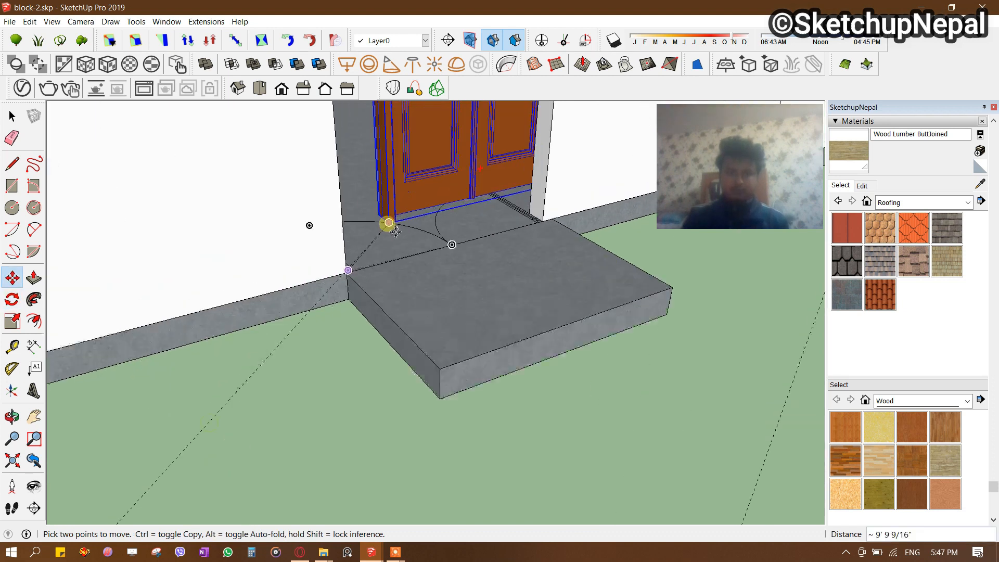
scroll(347, 271, "up", 5)
scroll(340, 364, "down", 6)
middle_click_drag(441, 314, 323, 384)
scroll(333, 386, "up", 4)
scroll(373, 392, "down", 3)
key("space")
Copy the front double door along the green axis to the veranda on the opposite side of the building.
scroll(359, 353, "down", 3)
middle_click_drag(353, 319, 618, 237)
scroll(618, 236, "down", 5)
middle_click_drag(529, 374, 393, 389)
scroll(387, 380, "up", 5)
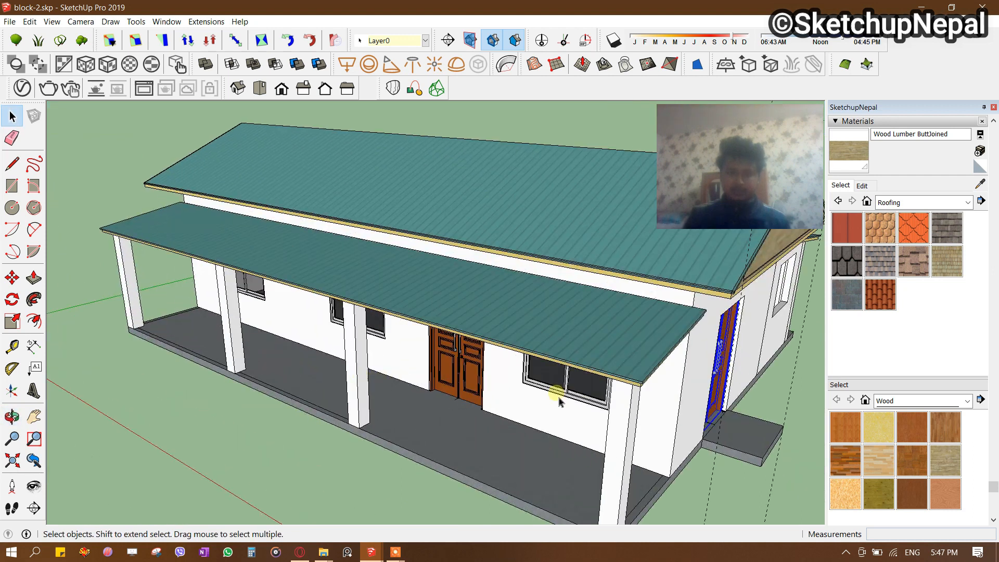
left_click(378, 368)
key("m")
scroll(392, 391, "up", 3)
left_click(410, 424)
key("ctrl")
scroll(341, 458, "down", 7)
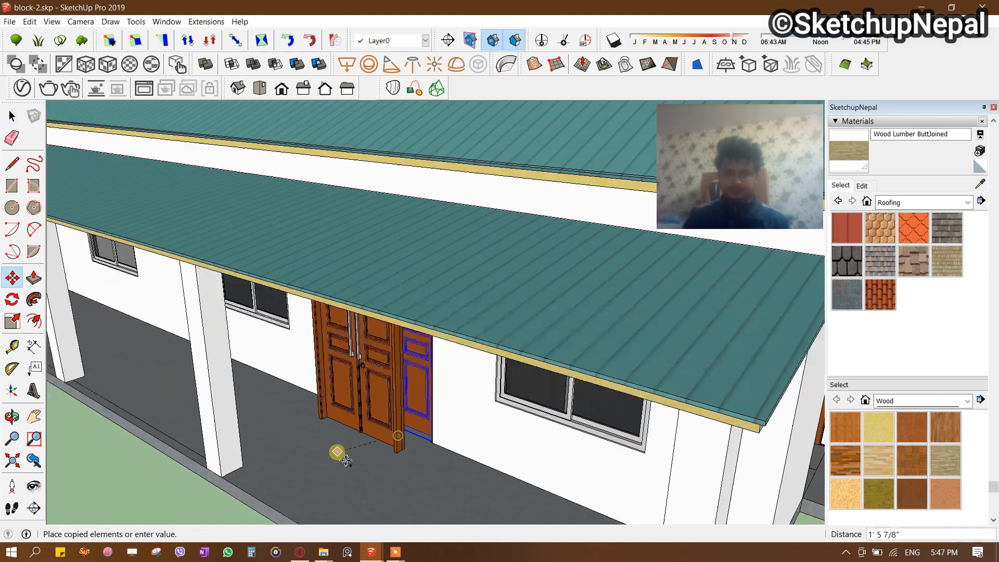
middle_click_drag(497, 415, 112, 345)
middle_click_drag(444, 329, 71, 316)
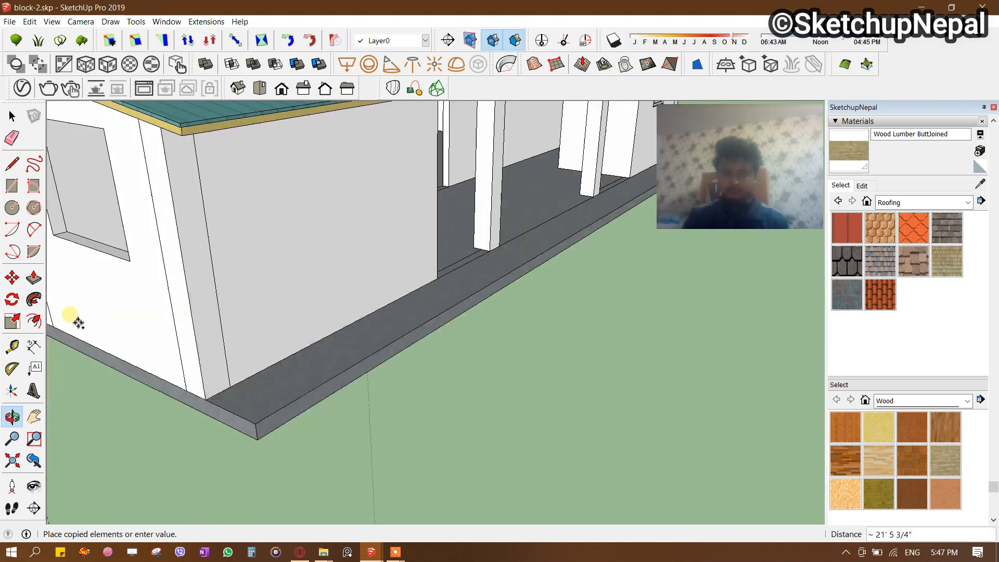
middle_click_drag(458, 250, 196, 313, "shift")
scroll(194, 305, "up", 2)
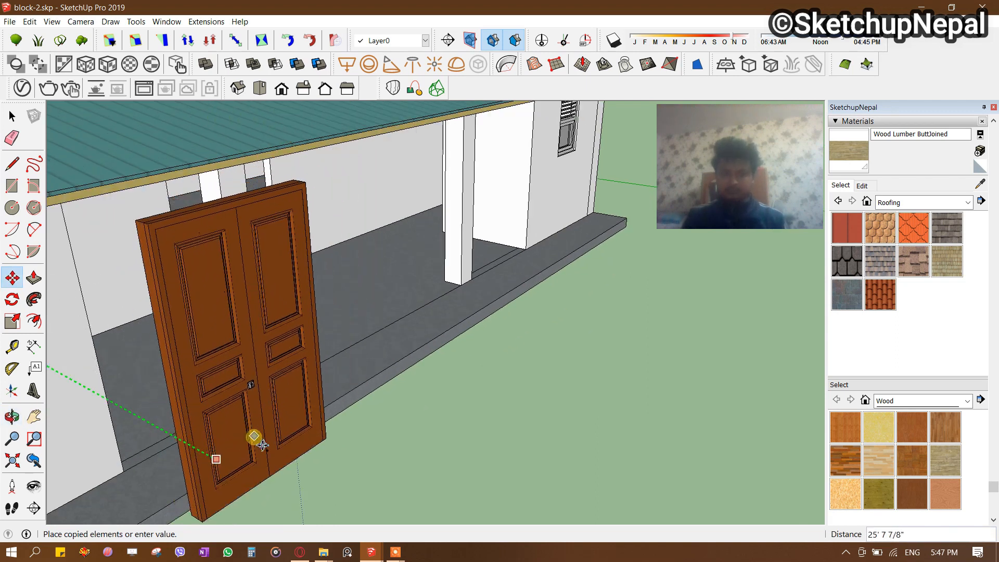
left_click(219, 443)
Mirror the copied double door by scaling it -1 along the green axis so its handles face outward.
middle_click_drag(223, 445, 389, 327)
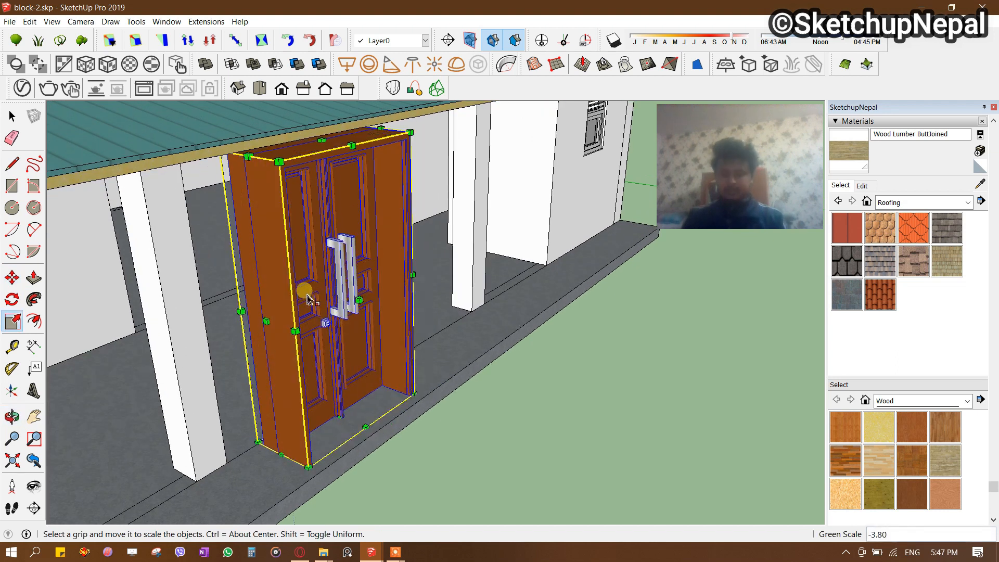
middle_click_drag(441, 330, 96, 328)
middle_click_drag(160, 274, 336, 384, "shift")
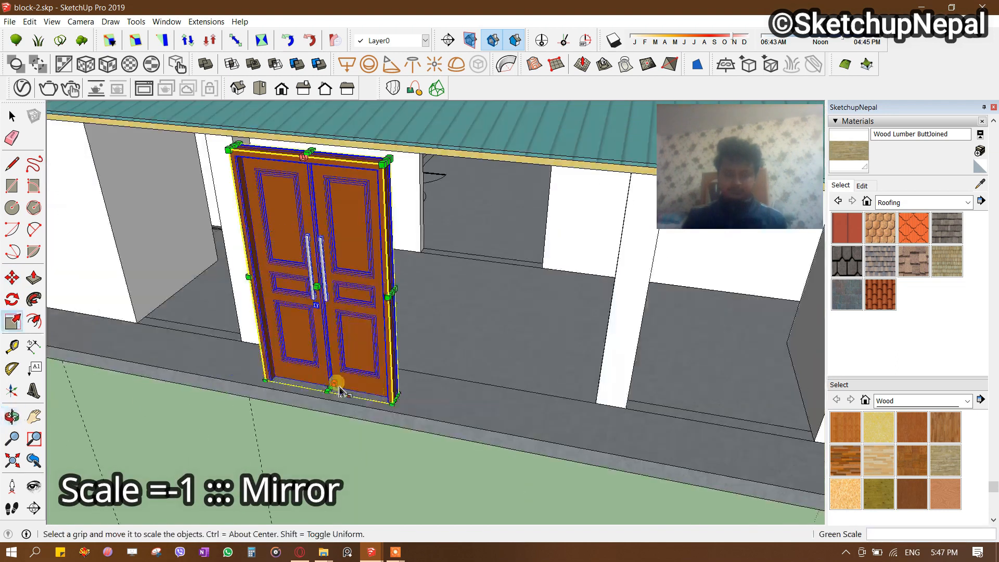
Move the mirrored double door across the veranda to the floor line inside the rear doorway.
key("m")
scroll(248, 377, "up", 6)
left_click(246, 387)
middle_click_drag(403, 271, 399, 320)
scroll(459, 216, "up", 3)
left_click(409, 316)
scroll(466, 376, "down", 2)
left_click(496, 420)
middle_click_drag(599, 433, 446, 388, "shift")
left_click(546, 409)
scroll(364, 338, "up", 3)
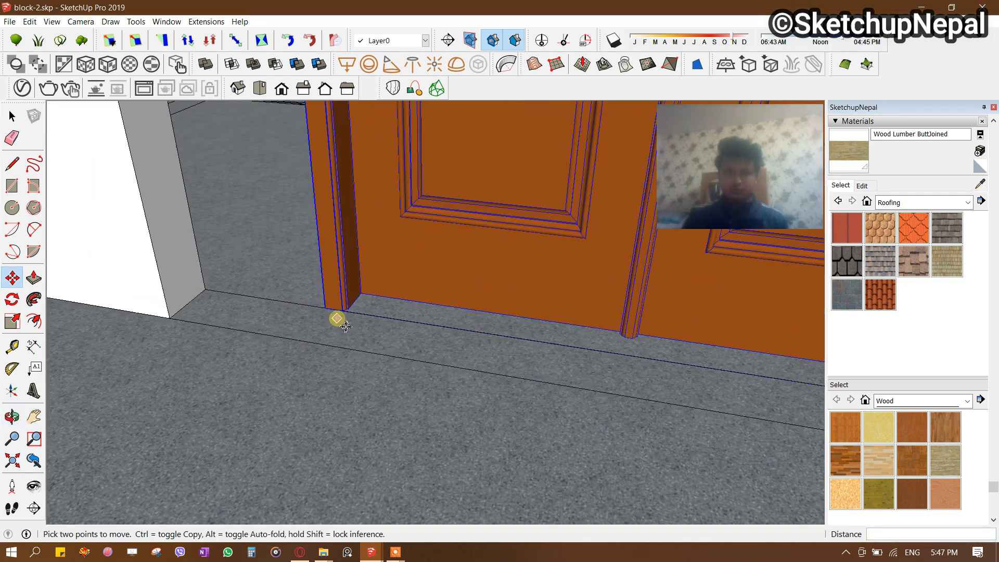
Move the mirrored double door by its lower frame corner to the outer wall corner of the rear doorway.
left_click(325, 306)
left_click(170, 316)
scroll(312, 336, "down", 4)
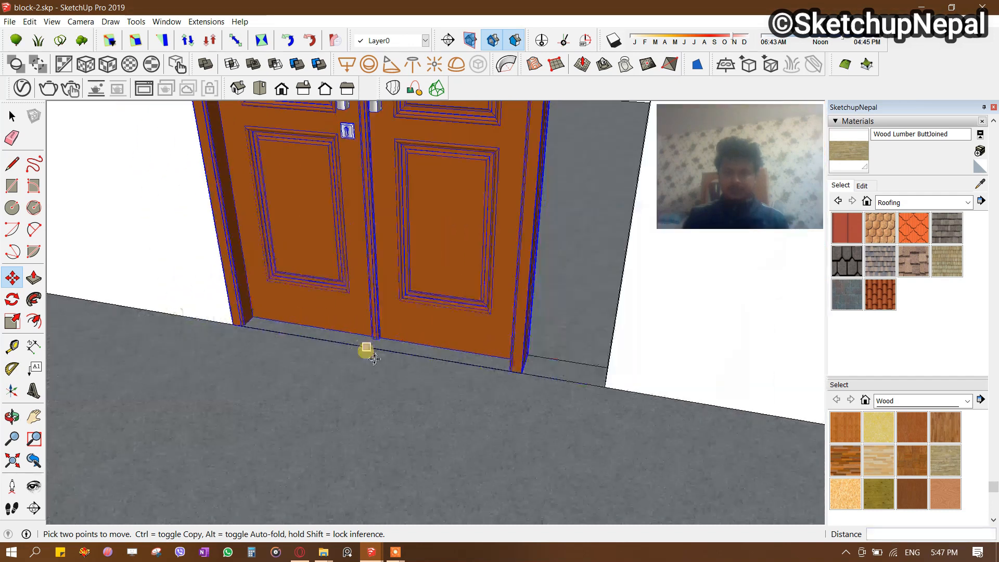
middle_click_drag(377, 346, 468, 307)
scroll(464, 359, "down", 5)
middle_click_drag(464, 359, 503, 266)
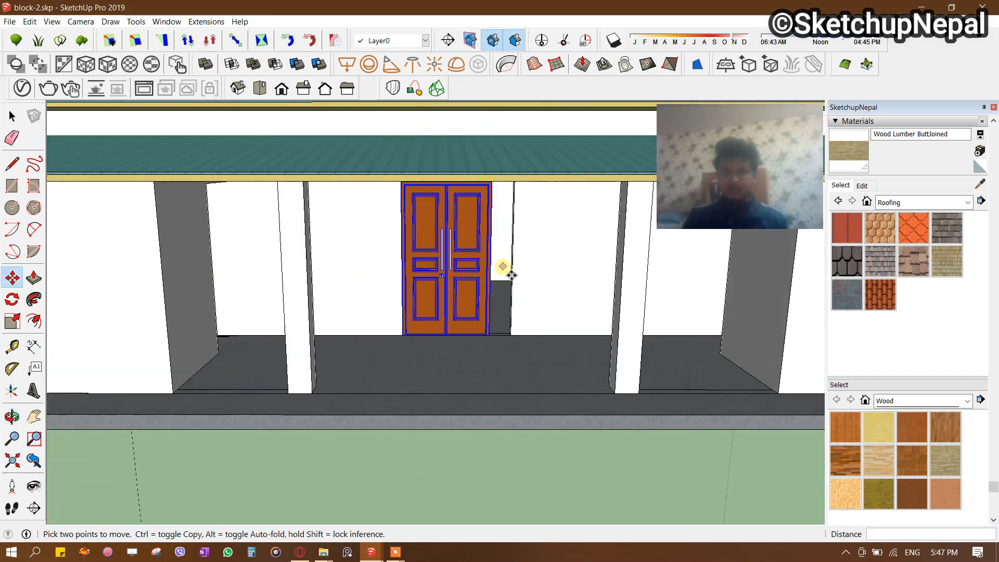
middle_click_drag(457, 291, 426, 244)
scroll(405, 410, "down", 2)
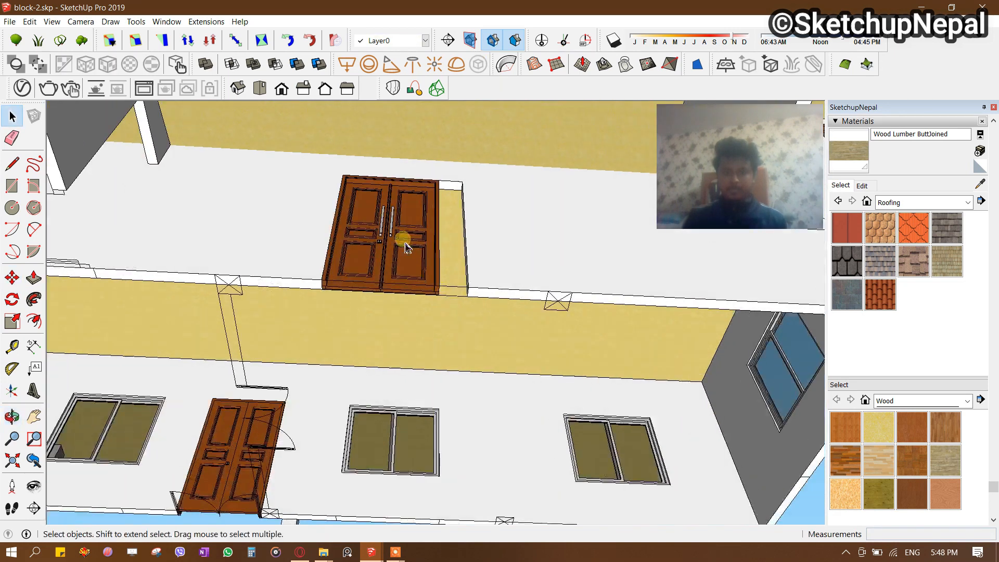
Select the rear double door and shift it about 5 7/16" sideways, leaving a gap on both sides.
left_click(426, 244)
scroll(427, 246, "up", 2)
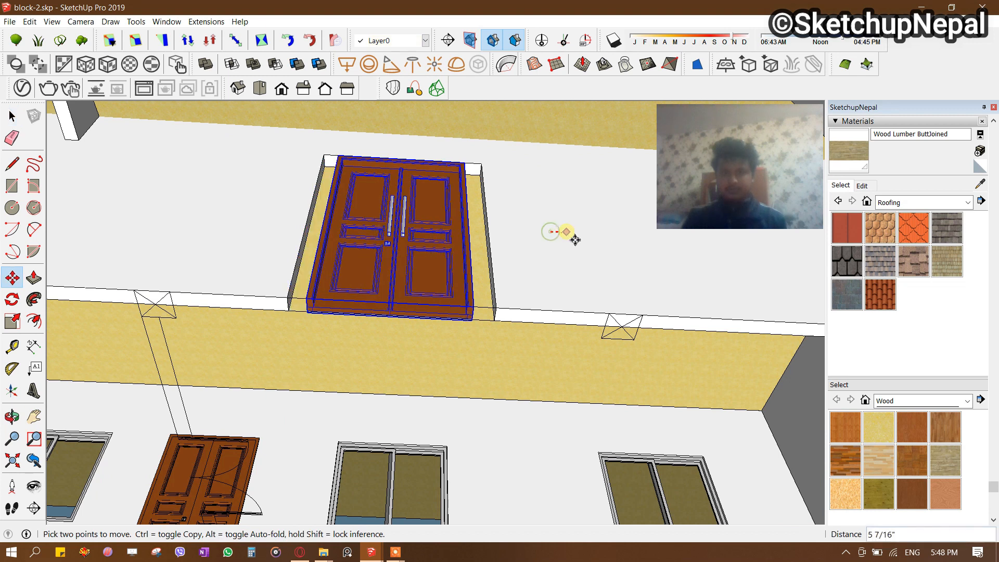
key("space")
Push/pull both side faces of the rear doorway inward about 6" each to meet the door frame.
scroll(504, 223, "up", 2)
mouse_move(504, 223)
middle_mouse_down()
mouse_move(504, 264)
mouse_move(520, 227)
middle_mouse_up()
key("p")
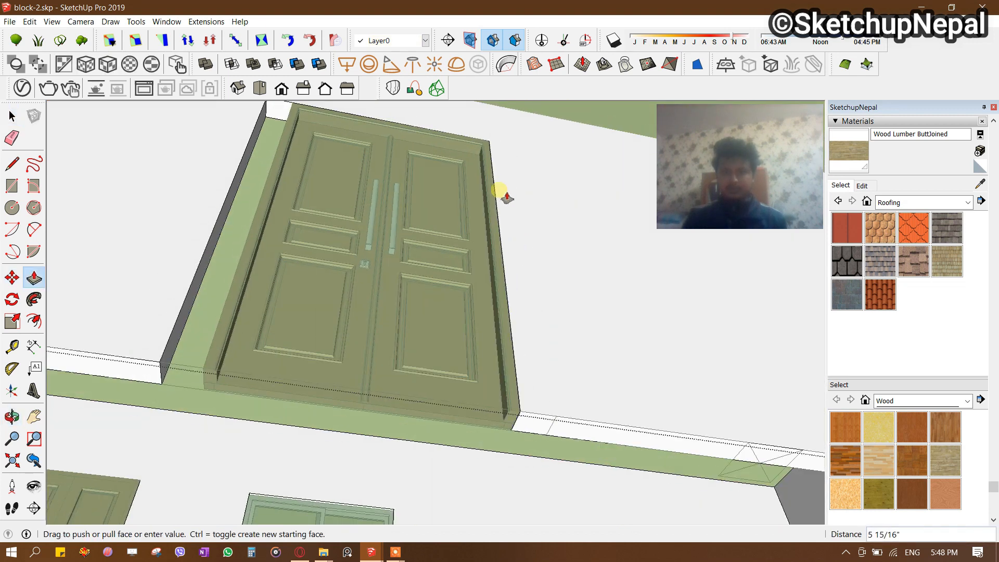
middle_click_drag(381, 224, 235, 238)
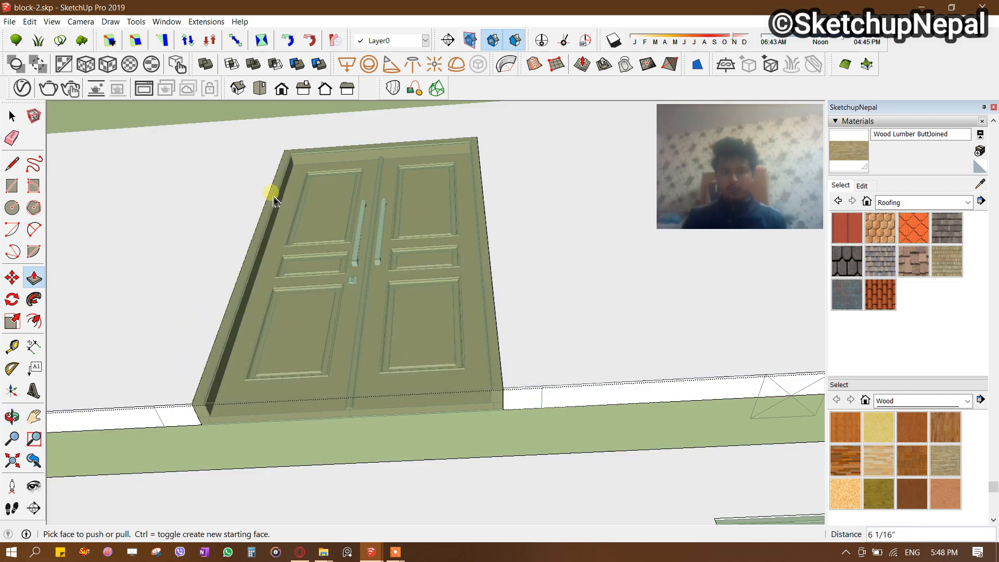
Copy the sliding window from the veranda wall to the lower corner of the empty opening beside the rear double door.
key("space")
left_click(469, 245)
scroll(470, 246, "down", 8)
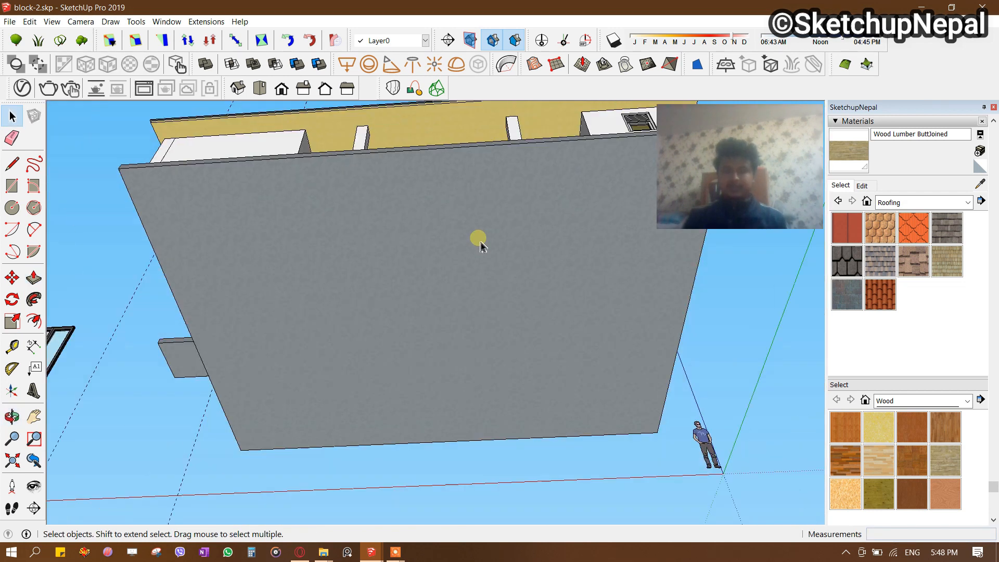
middle_click_drag(481, 243, 429, 383)
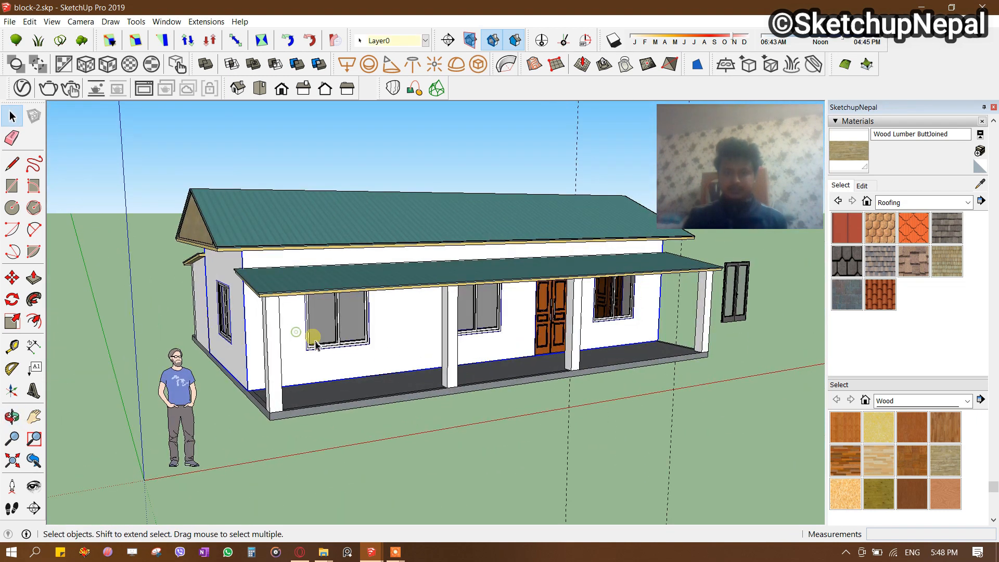
scroll(344, 331, "up", 5)
key("m")
middle_click_drag(442, 396, 751, 346)
scroll(502, 372, "up", 6)
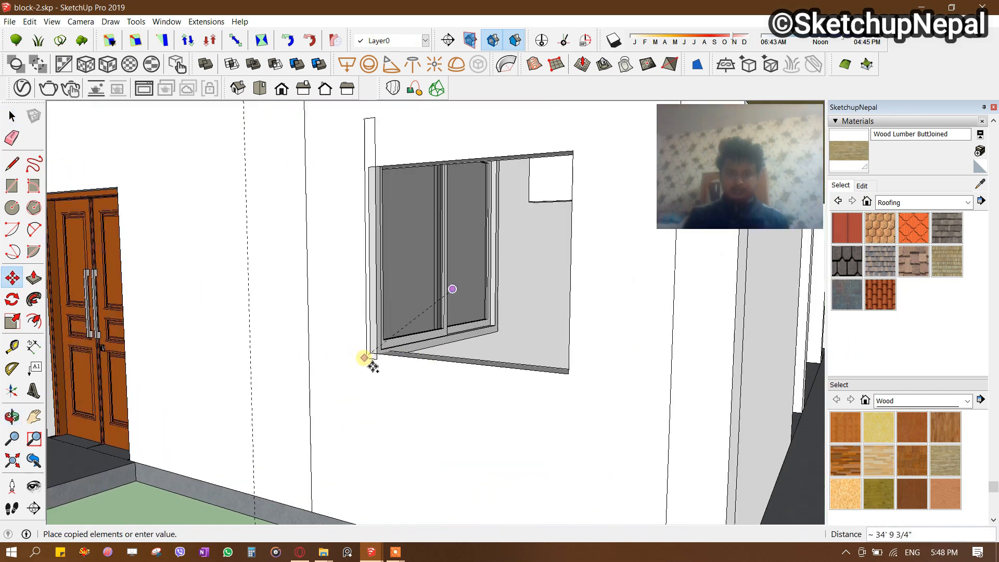
left_click(364, 359)
Rotate the copied window 90 degrees about its lower corner to line up with the end wall.
middle_click_drag(390, 338, 435, 415)
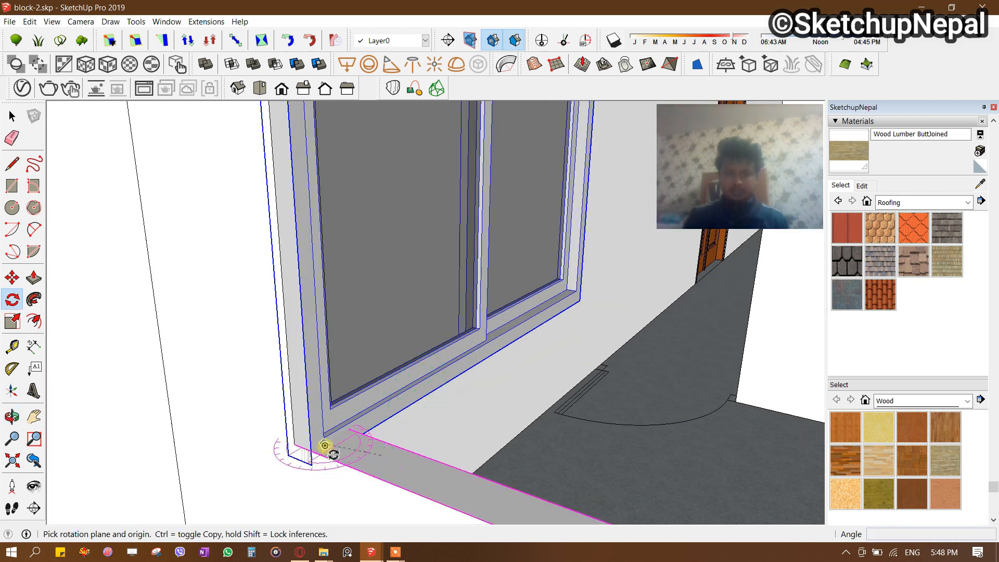
left_click(427, 405)
type("90")
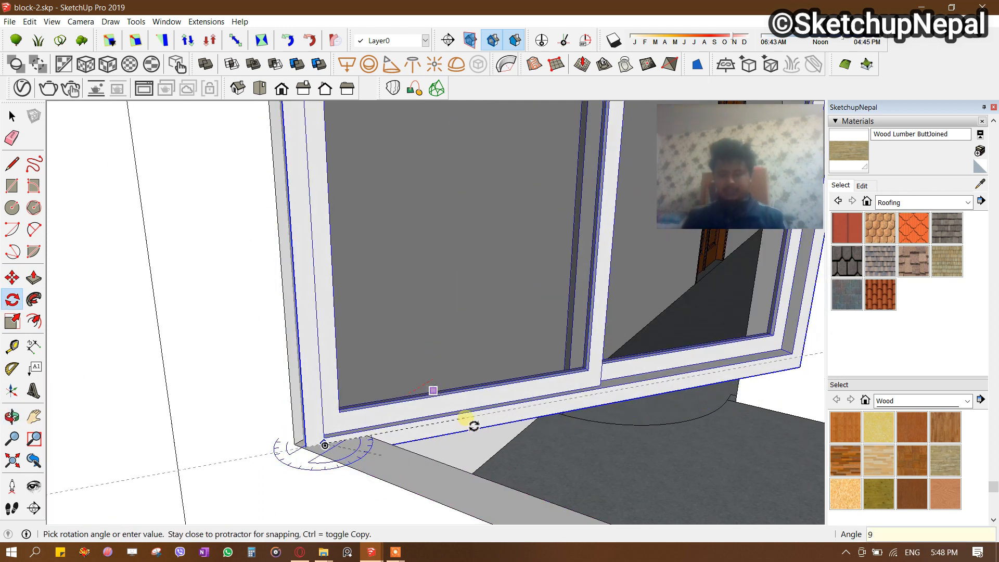
key("Return")
Move the rotated window by its lower frame corner to the outer lower corner of the wall opening.
scroll(416, 410, "down", 5)
key("m")
scroll(416, 416, "up", 8)
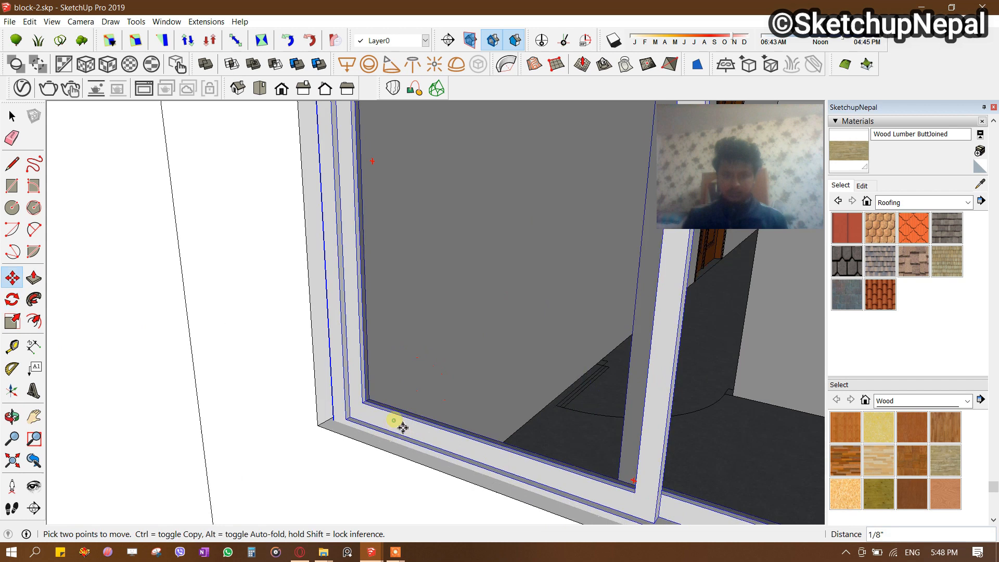
scroll(414, 402, "up", 3)
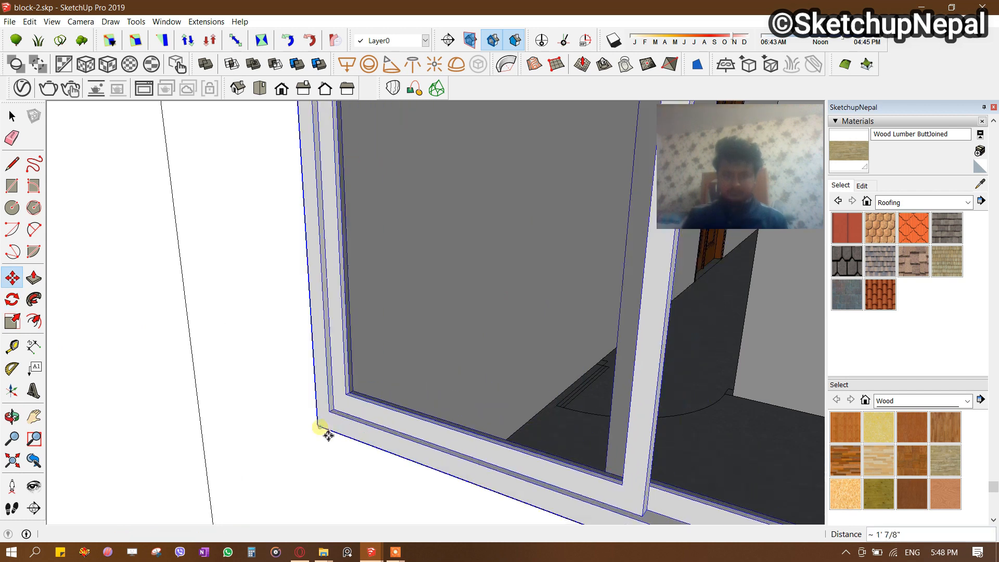
scroll(331, 435, "down", 5)
Scale the copied window's width down to the far side of the end-wall opening.
middle_click_drag(165, 352, 548, 300)
key("s")
key("c")
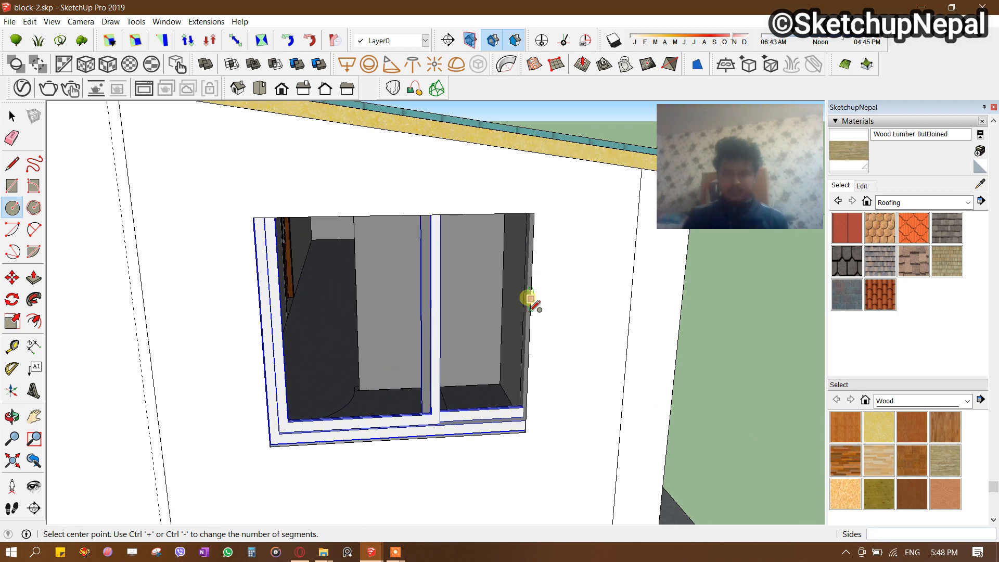
key("x")
key("s")
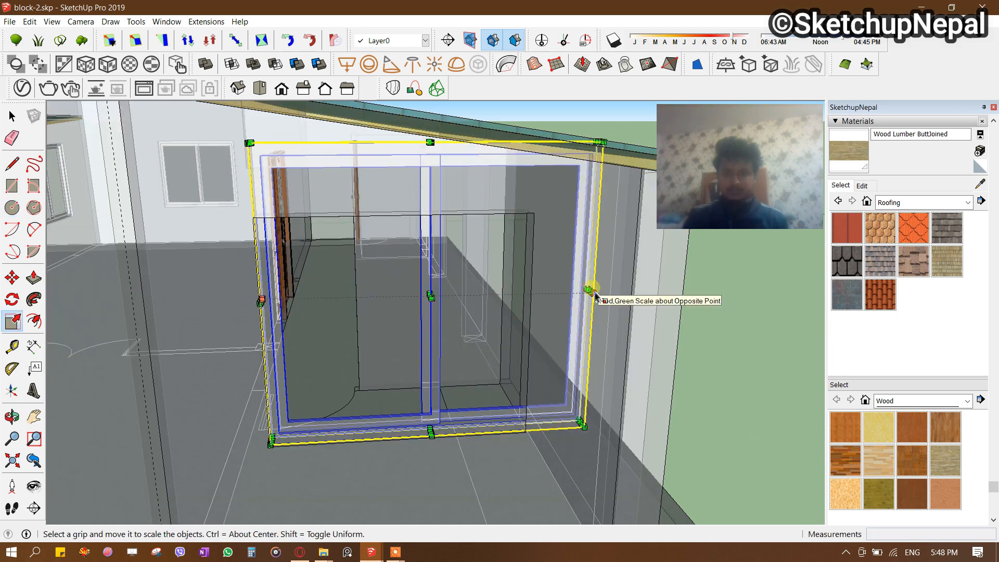
scroll(593, 297, "up", 2)
left_click_drag(577, 280, 519, 267)
scroll(424, 256, "down", 3)
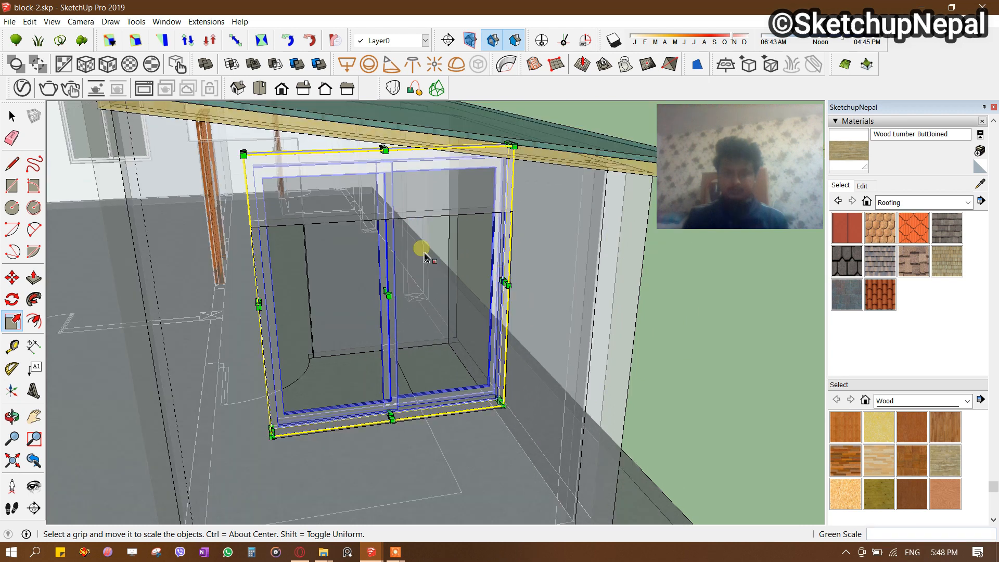
Scale the copied window's height down to the top edge of the end-wall opening.
scroll(385, 151, "up", 2)
left_click_drag(397, 165, 395, 265)
middle_click_drag(384, 217, 240, 278)
scroll(233, 275, "up", 2)
scroll(279, 289, "down", 2)
key("space")
Delete the spare window standing beside the building and the scale figure near the origin.
scroll(531, 283, "down", 3)
left_click(728, 368)
middle_click_drag(728, 368, 446, 274)
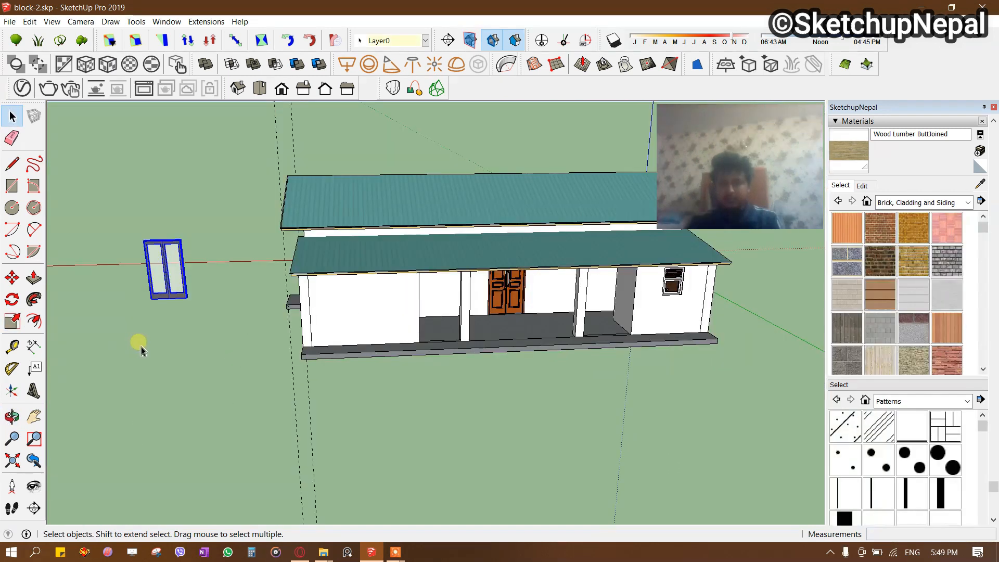
scroll(196, 330, "down", 2)
middle_click_drag(196, 330, 542, 269)
scroll(562, 267, "up", 2)
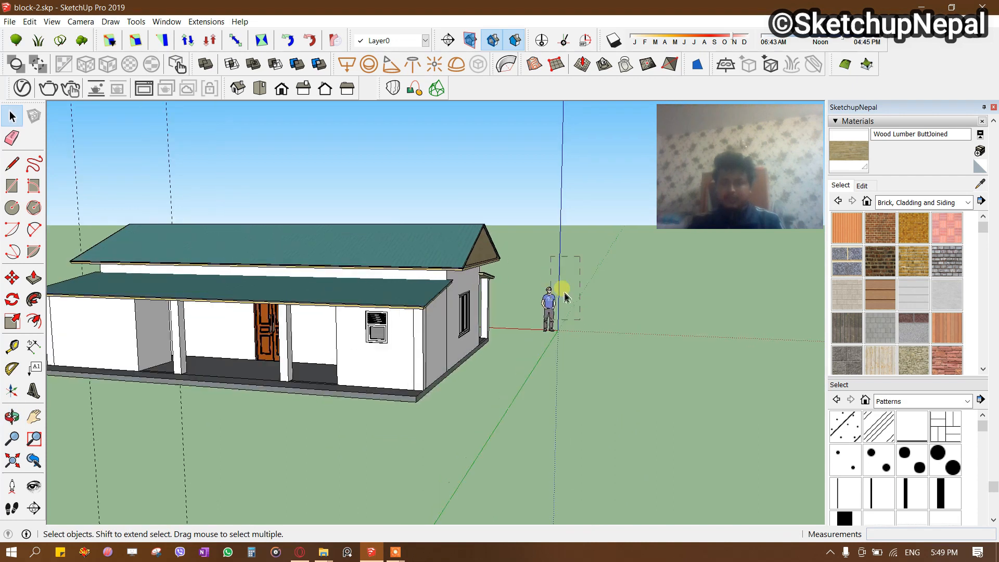
middle_click_drag(535, 368, 279, 497)
scroll(304, 408, "down", 2)
key("Delete")
Draw a large ground rectangle surrounding the building, with one corner near the origin.
scroll(494, 394, "down", 4)
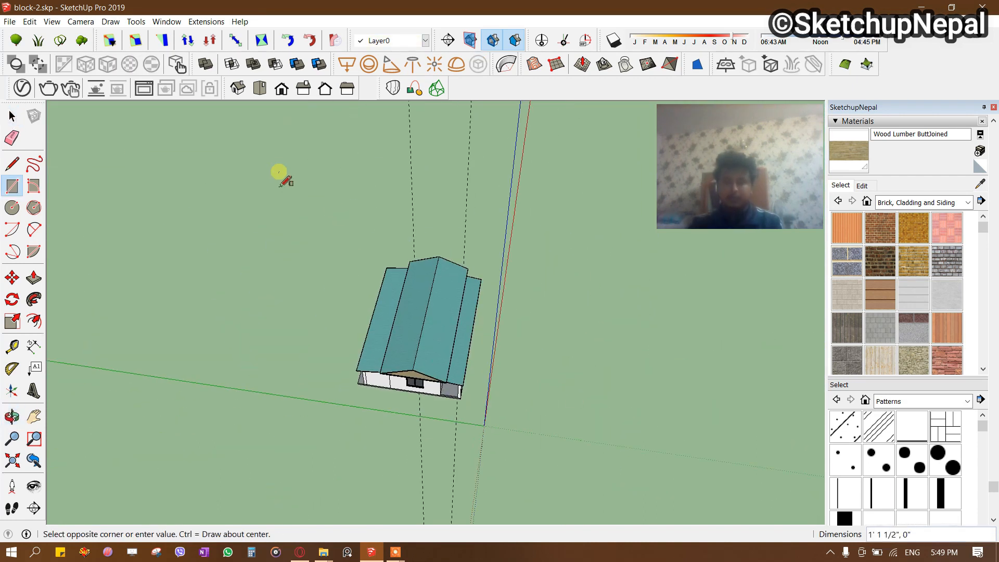
left_click(606, 517)
middle_click_drag(606, 517, 535, 261)
key("space")
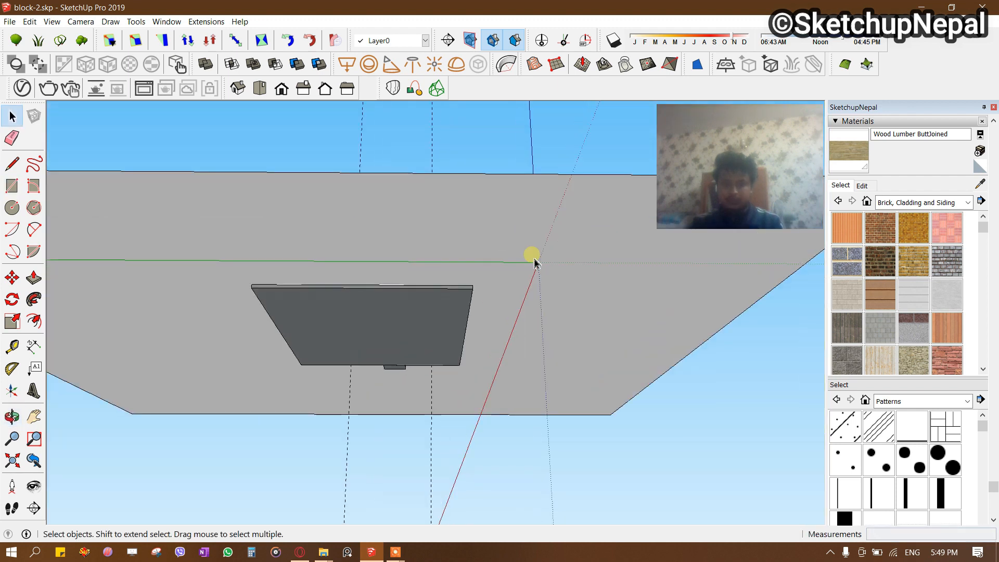
Move the ground rectangle down 6" toward the base of the building's plinth.
scroll(534, 262, "up", 3)
key("m")
type("6")
key("Return")
scroll(449, 310, "down", 6)
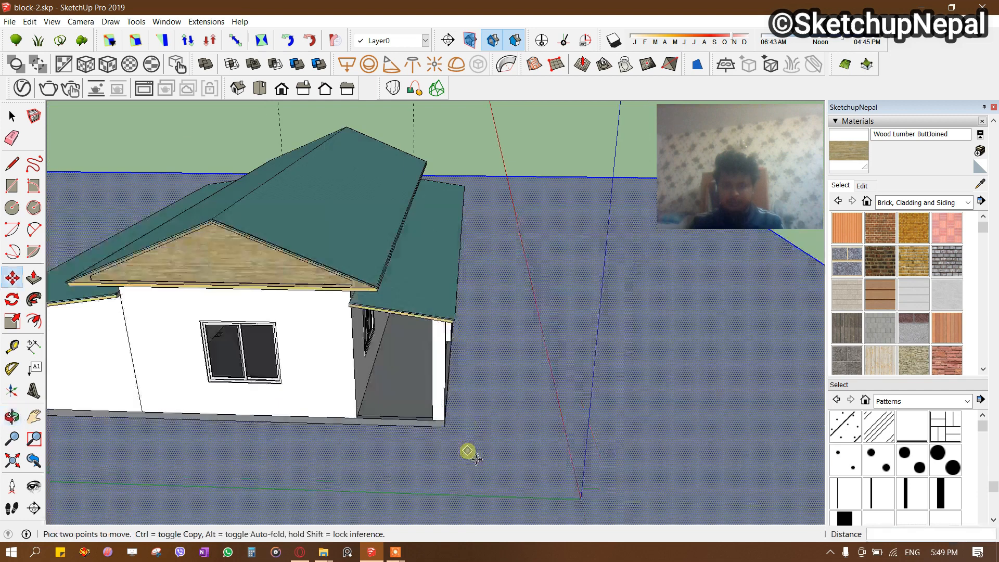
Push/pull the ground rectangle by 1' into a slab and group the whole slab.
key("p")
left_click(517, 397)
type("1'")
key("Return")
key("space")
triple_click(569, 355)
key("ctrl+g")
Open the ground group and draw a smaller rectangle on its top face around the building.
middle_click_drag(569, 355, 565, 382)
double_click(577, 367)
left_click(577, 369)
key("r")
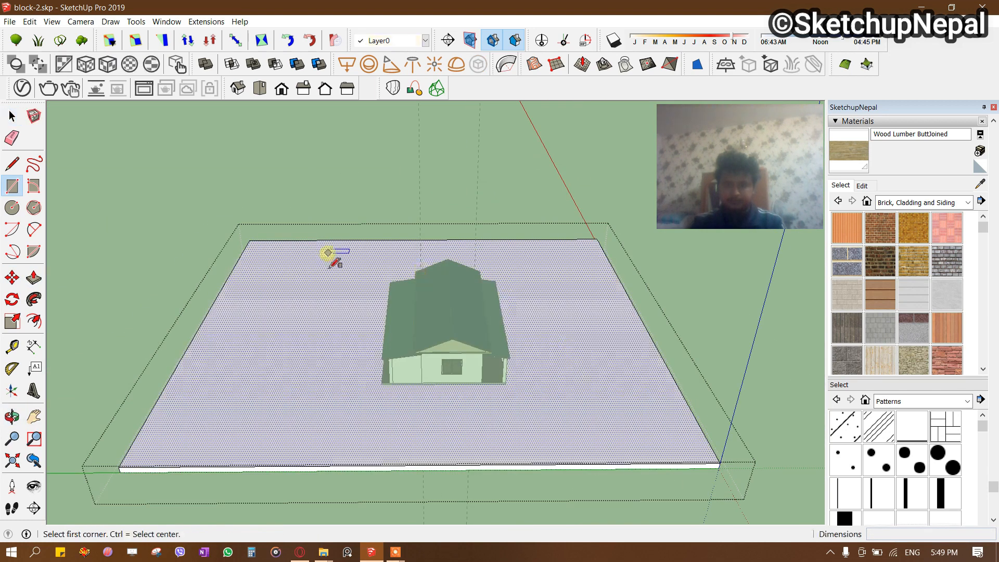
left_click(570, 404)
key("space")
middle_click_drag(513, 404, 587, 396)
Paint the inner ground rectangle around the building with Concrete Aggregate Smoke from the Asphalt and Concrete materials.
scroll(395, 365, "up", 2)
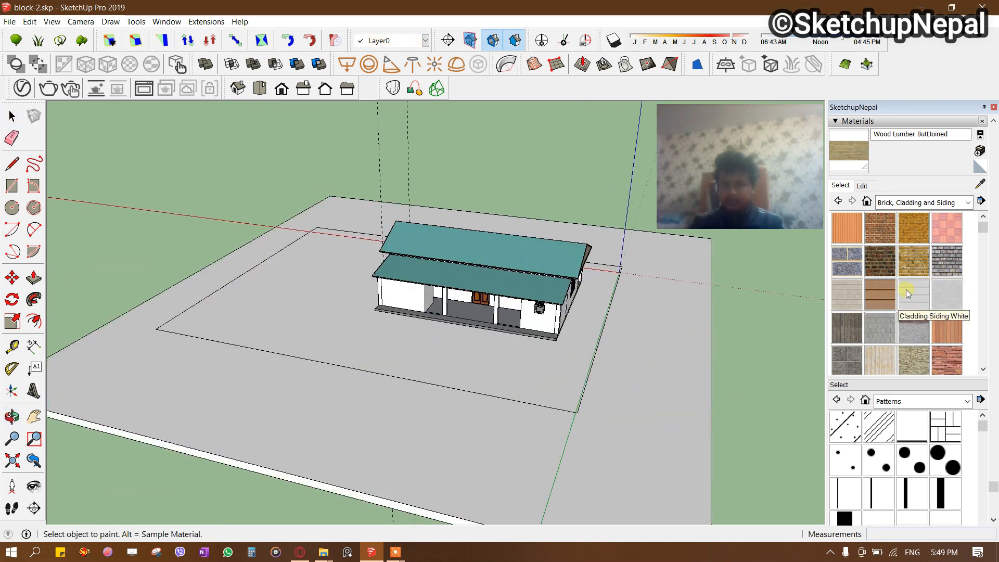
left_click(934, 208)
left_click(915, 217)
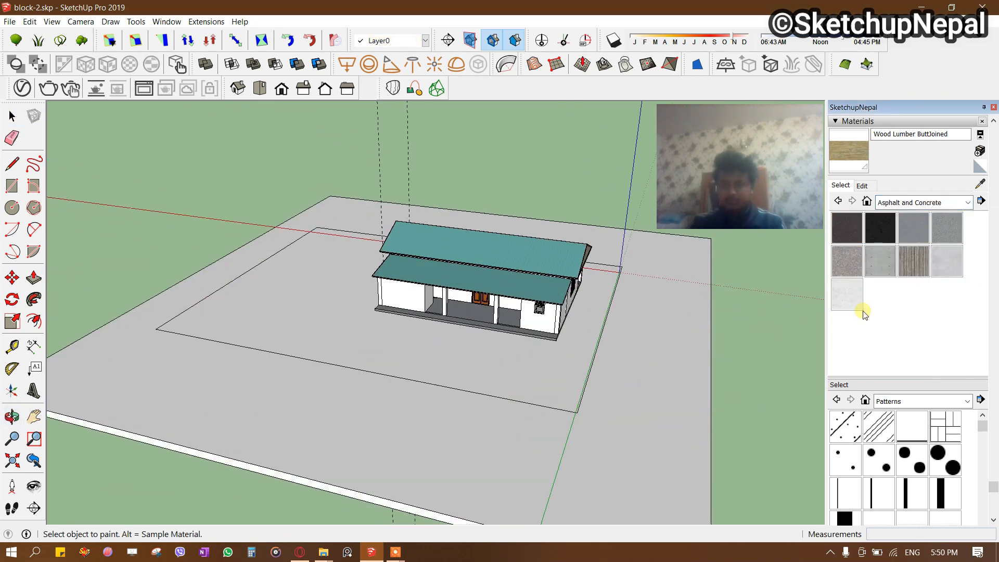
left_click(847, 262)
scroll(479, 372, "up", 2)
middle_click_drag(479, 373, 588, 367)
key("space")
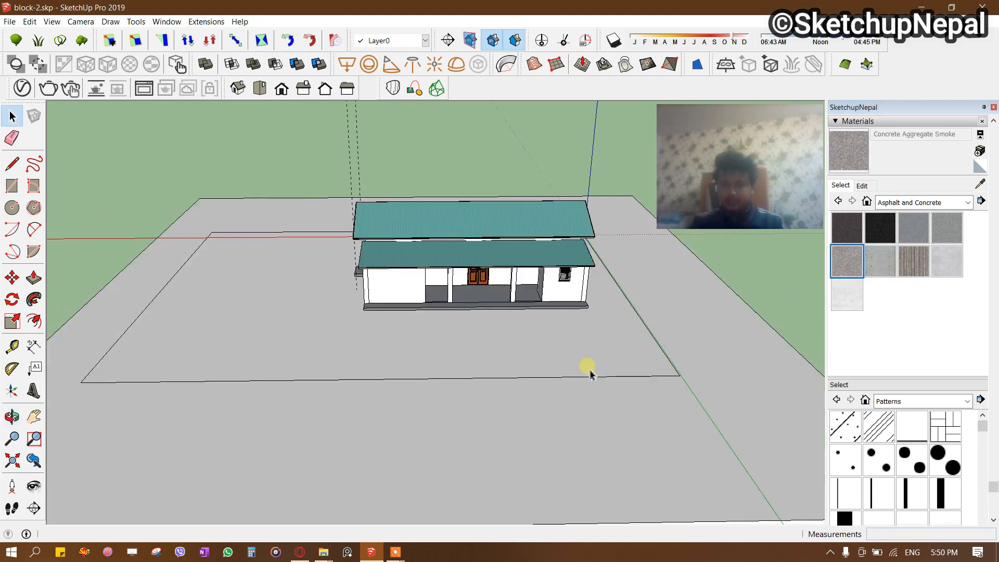
scroll(515, 364, "up", 2)
double_click(515, 364)
left_click(514, 363)
key("b")
left_click(505, 367)
key("space")
key("Escape")
Inside the ground group, push/pull the outer border face around the paved area by 1/2", then leave the group.
scroll(559, 325, "down", 2)
scroll(559, 325, "up", 4)
middle_click_drag(468, 324, 576, 311)
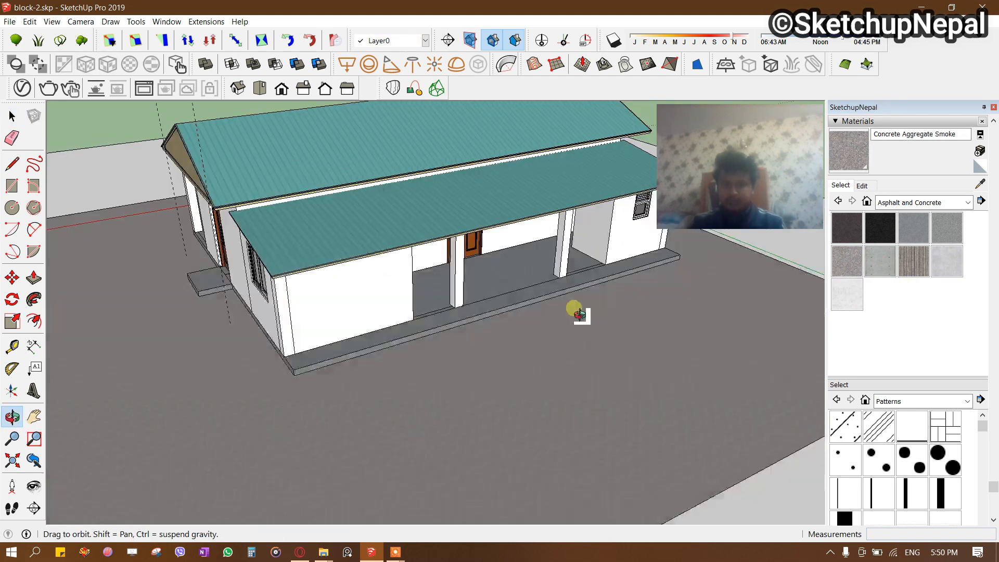
scroll(440, 327, "down", 4)
left_click(638, 420)
double_click(669, 406)
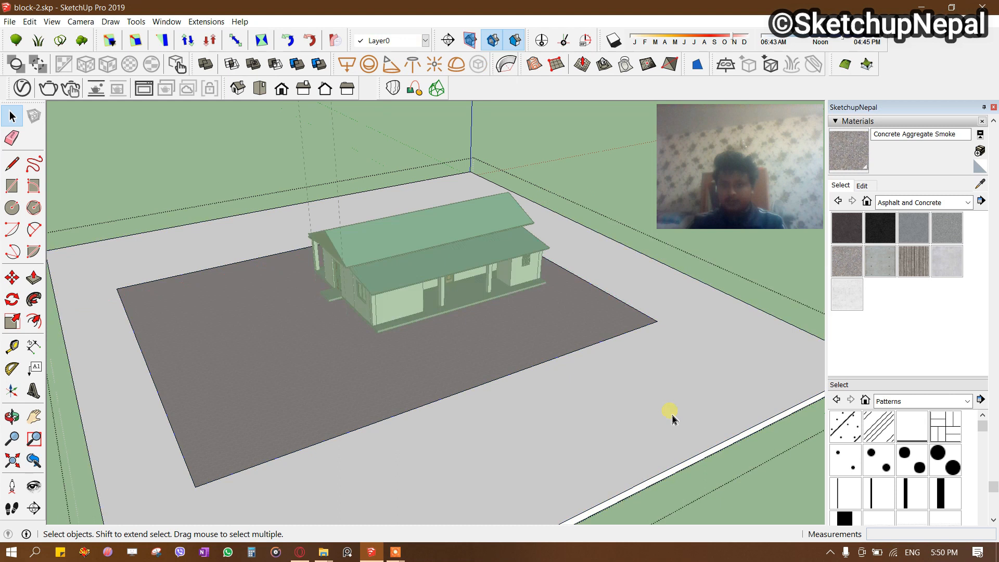
scroll(695, 338, "up", 3)
key("p")
left_click(699, 344)
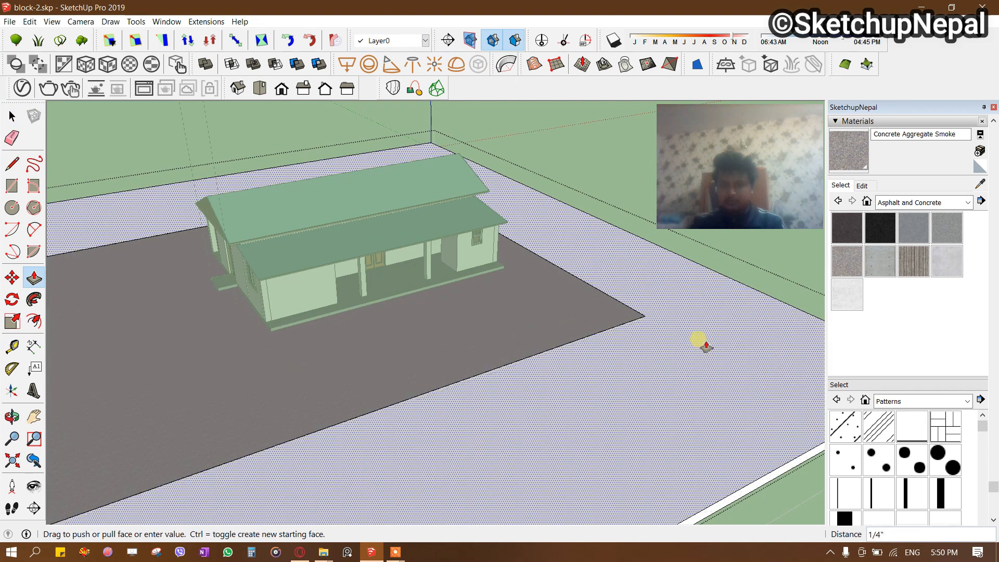
left_click(704, 344)
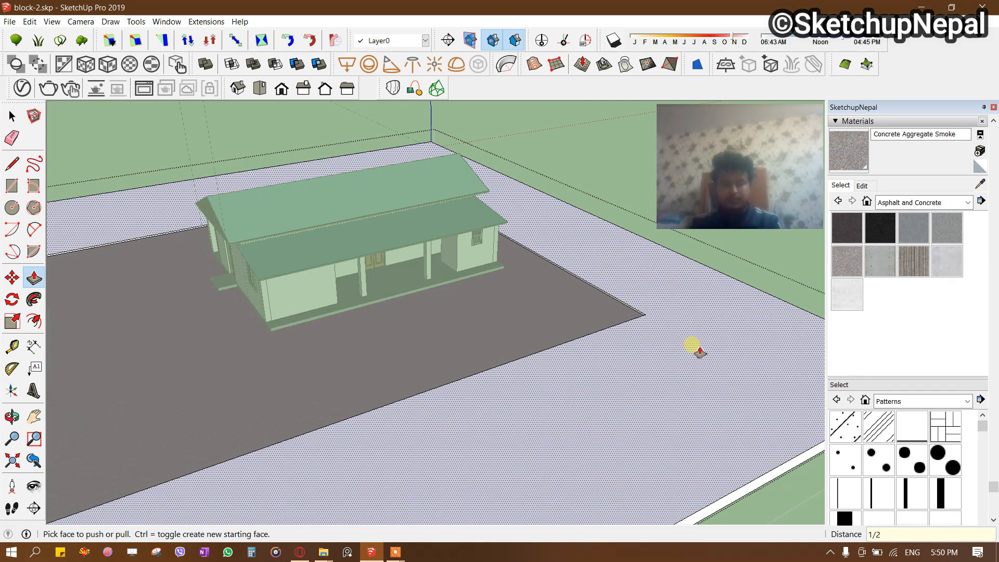
key("space")
key("Escape")
Paint the ground border around the paved area with Grass Light Green from the landscaping materials.
left_click(904, 202)
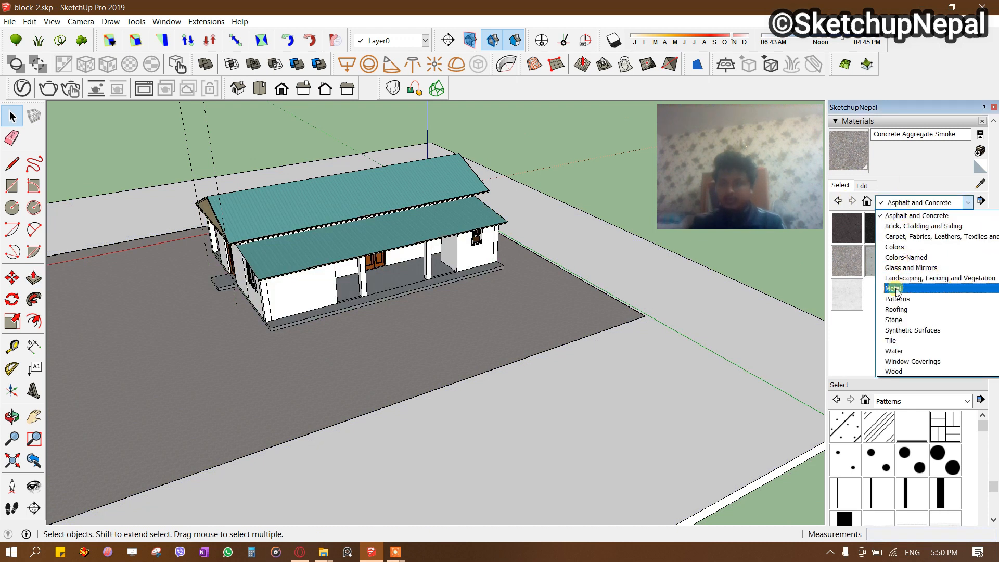
left_click(948, 281)
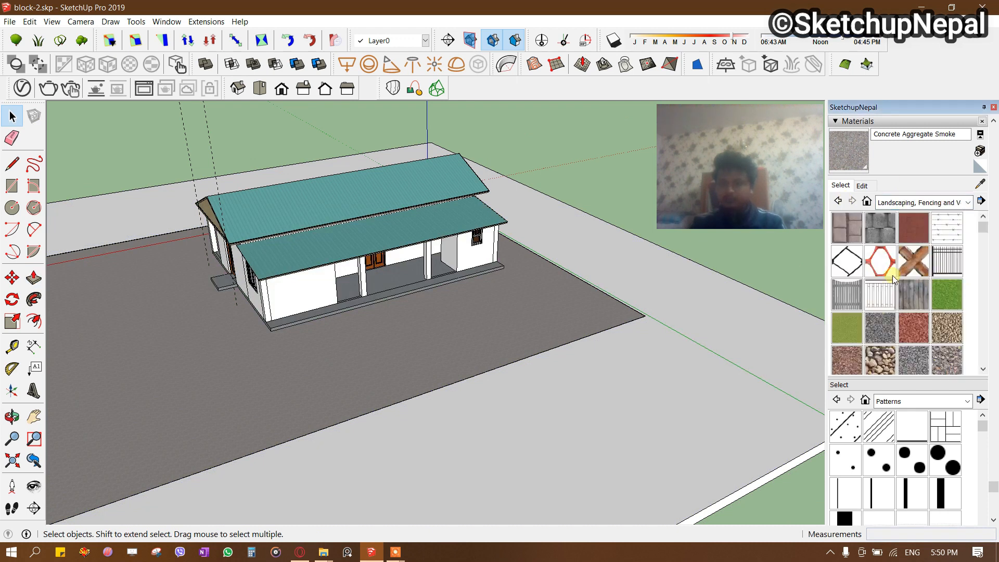
left_click(853, 326)
left_click(697, 383)
Open the ground group for editing.
mouse_move(713, 323)
middle_mouse_down()
mouse_move(676, 395)
mouse_move(238, 404)
mouse_move(290, 404)
mouse_move(295, 390)
middle_mouse_up()
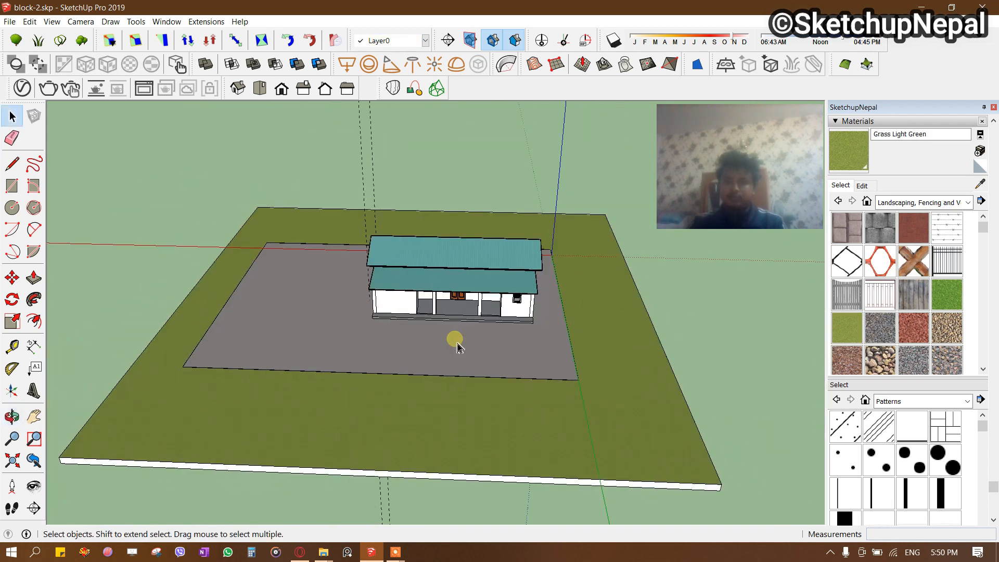
double_click(604, 343)
middle_click_drag(607, 338, 648, 404)
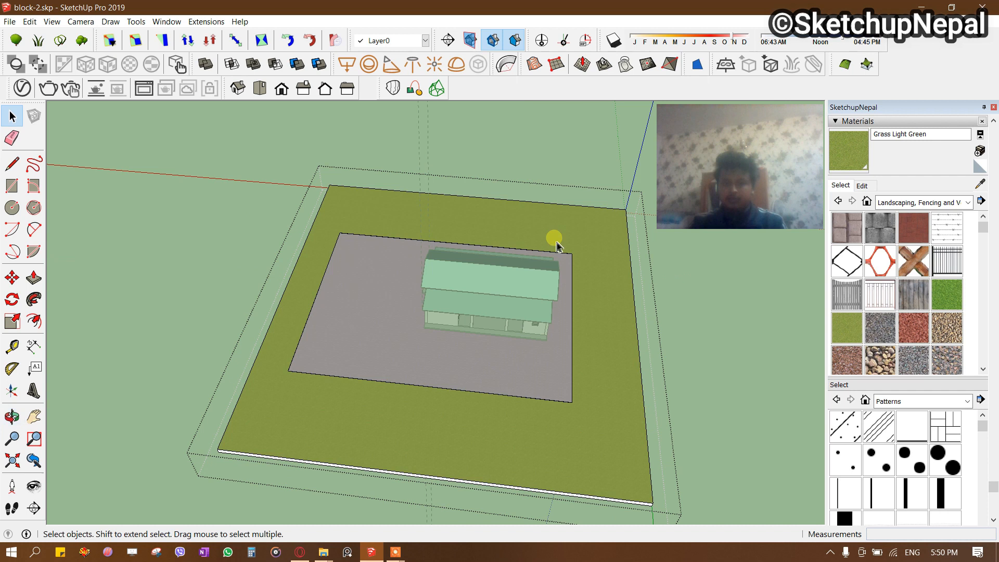
Try to move the paved area's side edge nearest the green axis outward about 6' 10".
left_click_drag(640, 475, 639, 475)
scroll(602, 397, "up", 3)
key("m")
left_click(526, 456)
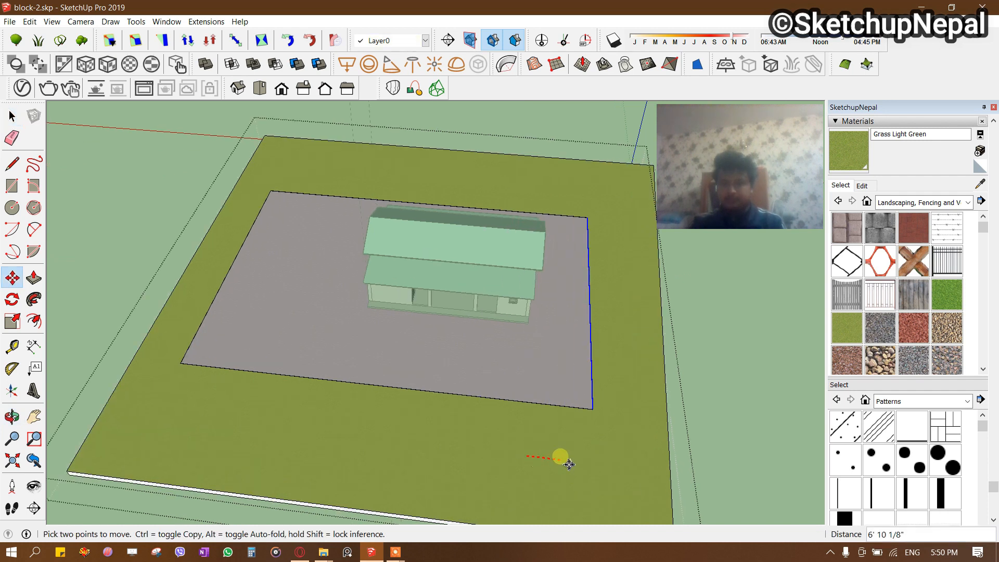
key("space")
Select the paved area's side edge nearest the green axis and move it outward about 13' 8".
scroll(507, 330, "down", 2)
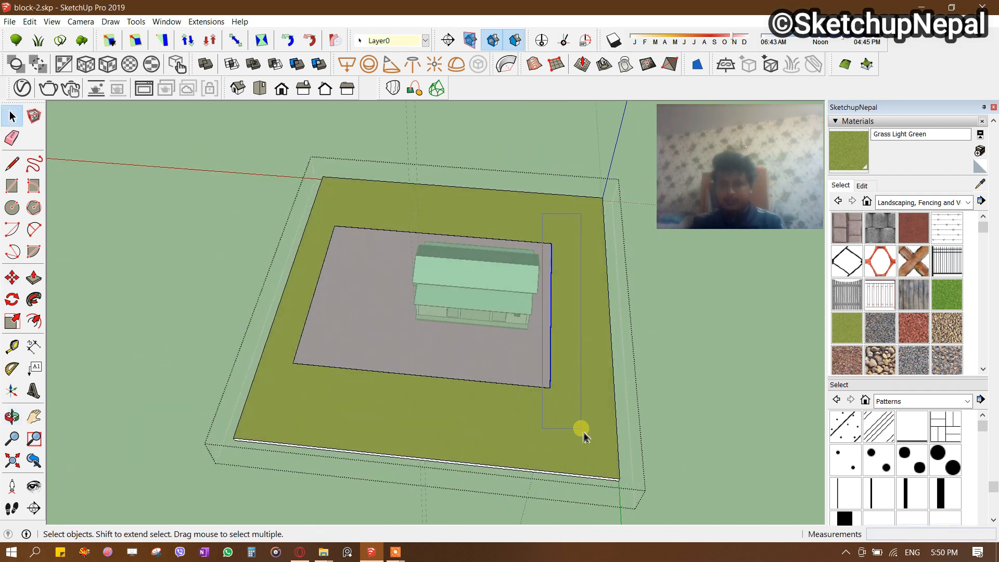
left_click_drag(581, 429, 581, 430)
scroll(567, 397, "up", 2)
key("m")
left_click(532, 404)
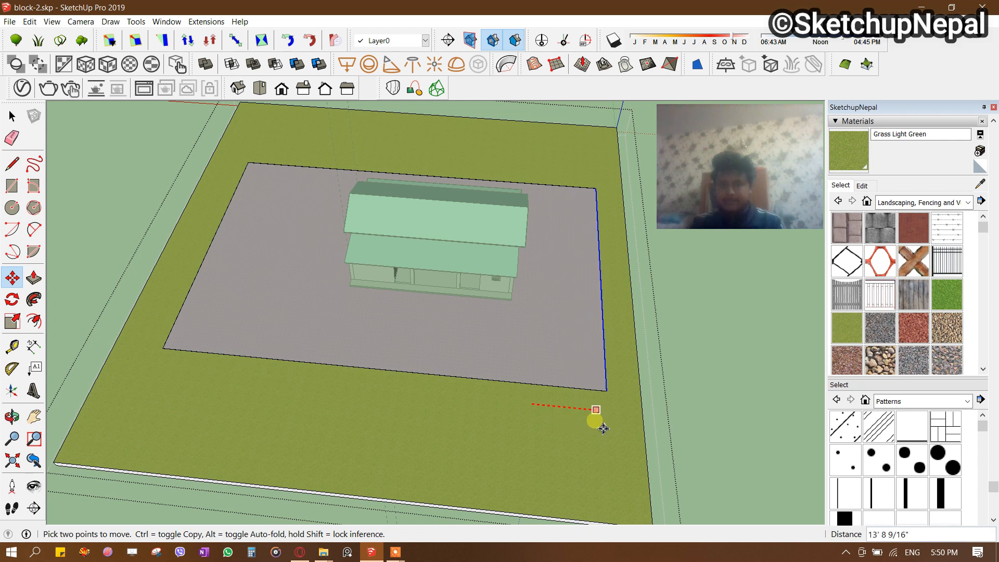
left_click(613, 430)
scroll(448, 357, "down", 2)
middle_click_drag(447, 357, 260, 333)
Move the paved area's opposite side edge along the red axis and close the ground group.
key("space")
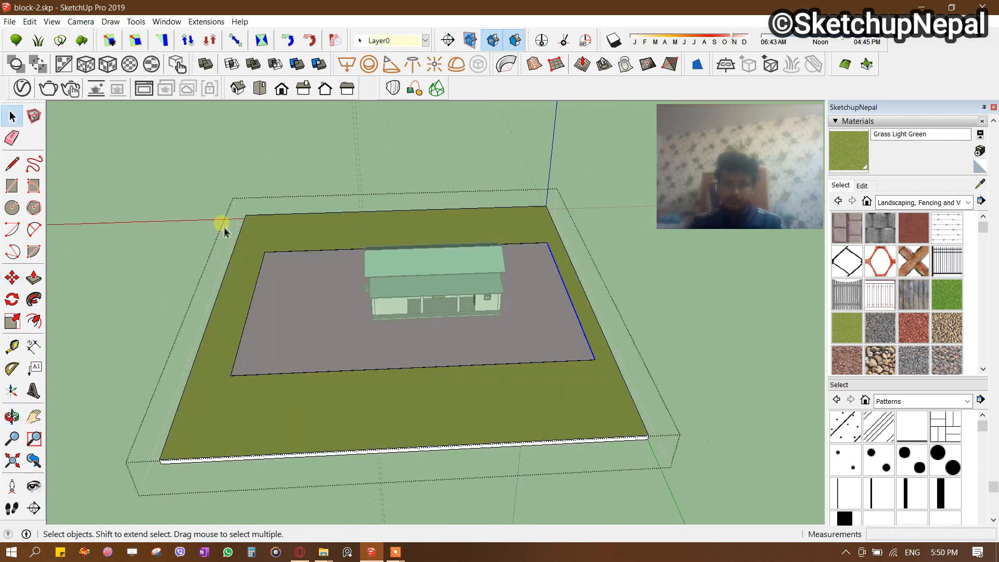
middle_click_drag(285, 388, 284, 338)
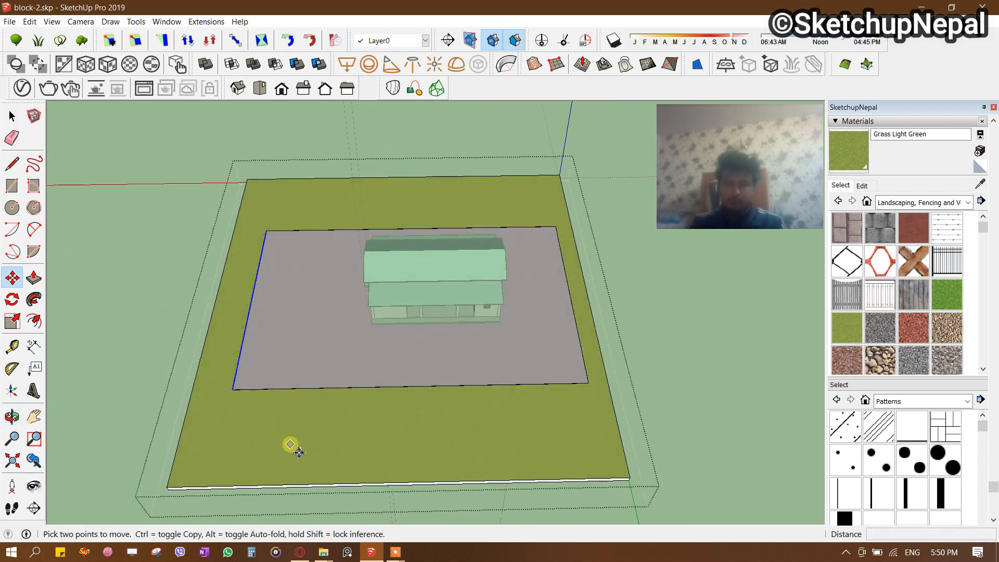
left_click(333, 440)
middle_click_drag(333, 440, 416, 317)
scroll(416, 317, "up", 4)
key("space")
key("Escape")
Select the round light under the main roof's overhang near the gable corner and move it about 4 9/16".
middle_click_drag(608, 381, 511, 338)
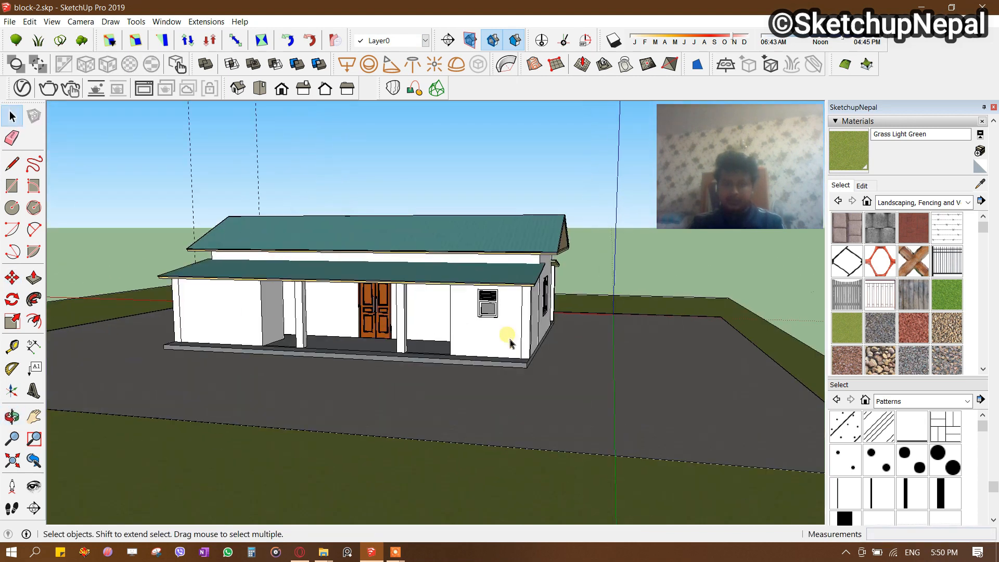
scroll(426, 336, "up", 3)
scroll(547, 331, "down", 5)
middle_click_drag(562, 370, 443, 321)
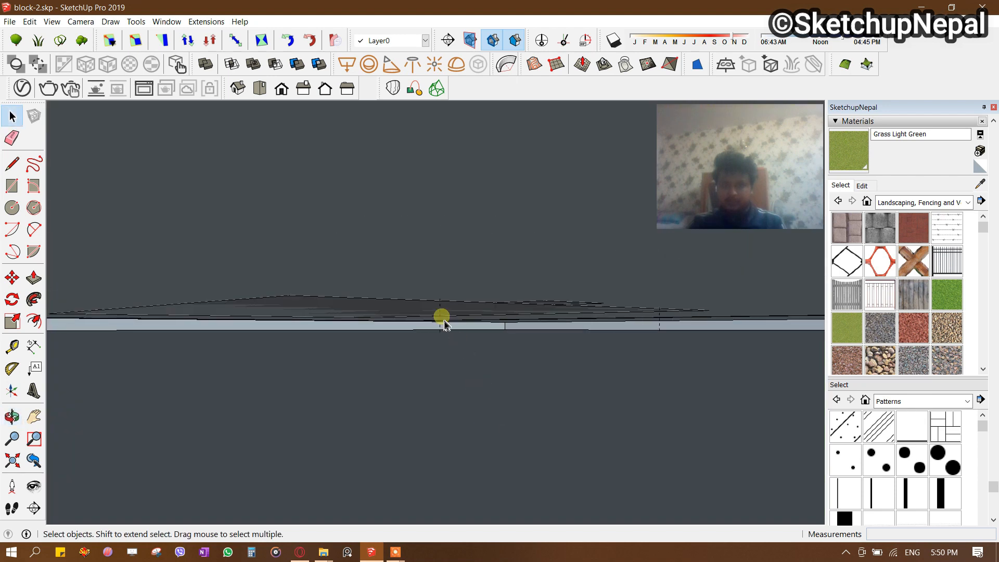
scroll(445, 323, "down", 6)
scroll(519, 384, "up", 2)
middle_click_drag(519, 385, 527, 343)
scroll(660, 419, "up", 4)
middle_click_drag(662, 422, 540, 312)
scroll(528, 386, "up", 3)
middle_click_drag(527, 382, 594, 407)
left_click(531, 330)
scroll(544, 350, "down", 2)
scroll(629, 379, "down", 3)
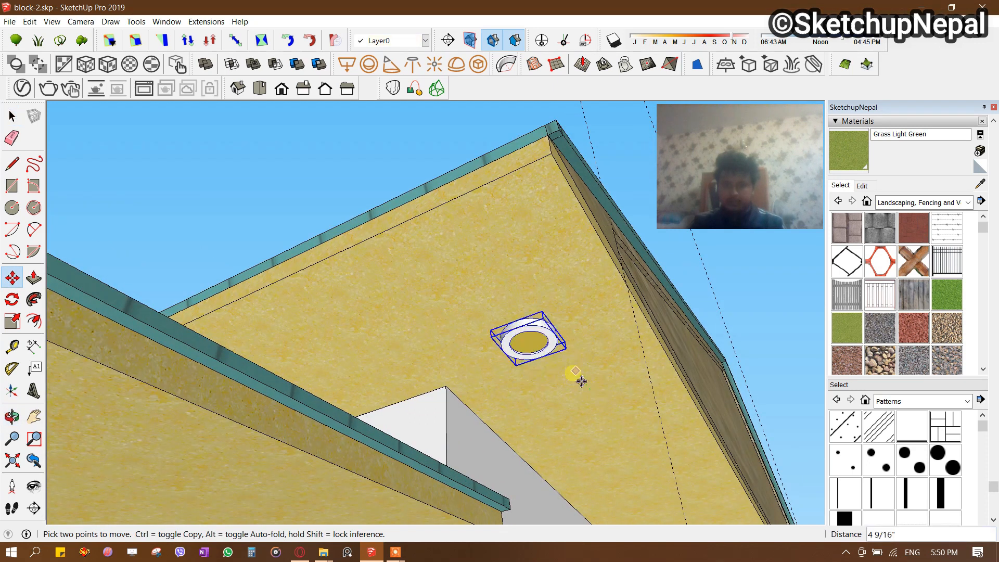
Copy the selected light along the red axis under the main roof's overhang to the building's opposite end, about 37' away.
scroll(709, 408, "down", 5)
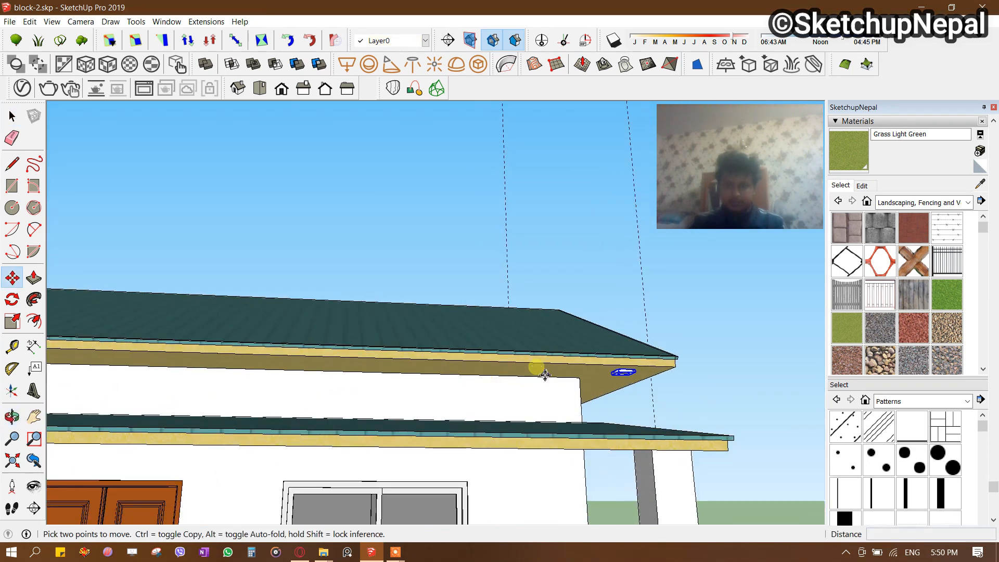
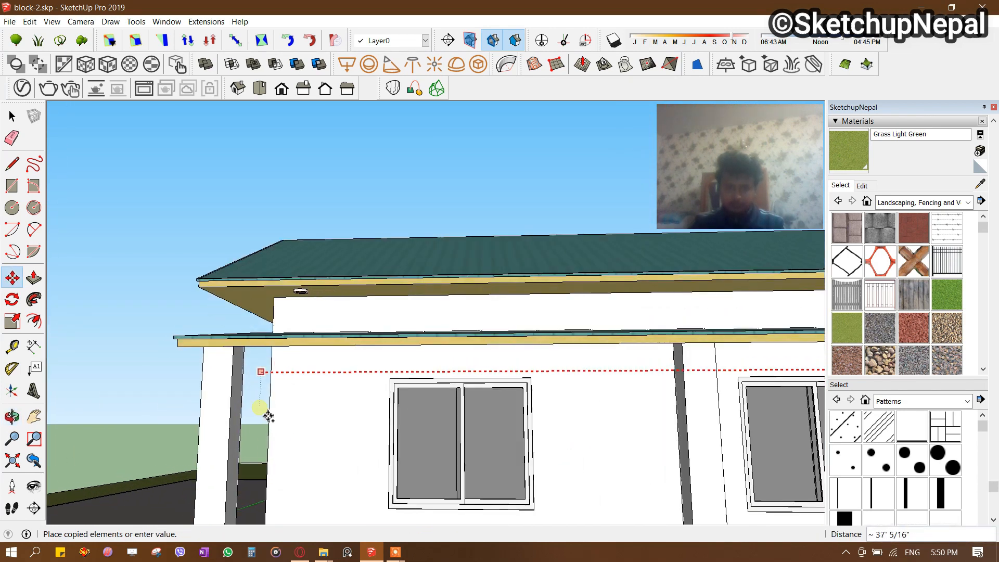
middle_click_drag(268, 414, 638, 372)
scroll(639, 372, "up", 5)
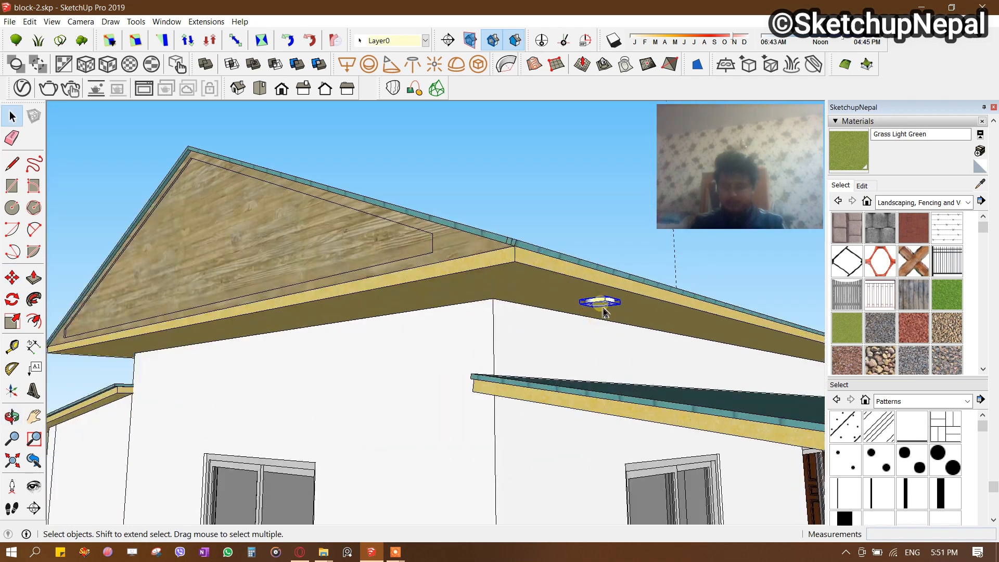
Examine the lights placed under the main roof's overhang and the building's front side.
scroll(605, 313, "down", 5)
middle_click_drag(628, 319, 422, 333)
middle_click_drag(687, 359, 310, 307)
scroll(310, 307, "up", 4)
middle_click_drag(728, 333, 614, 289)
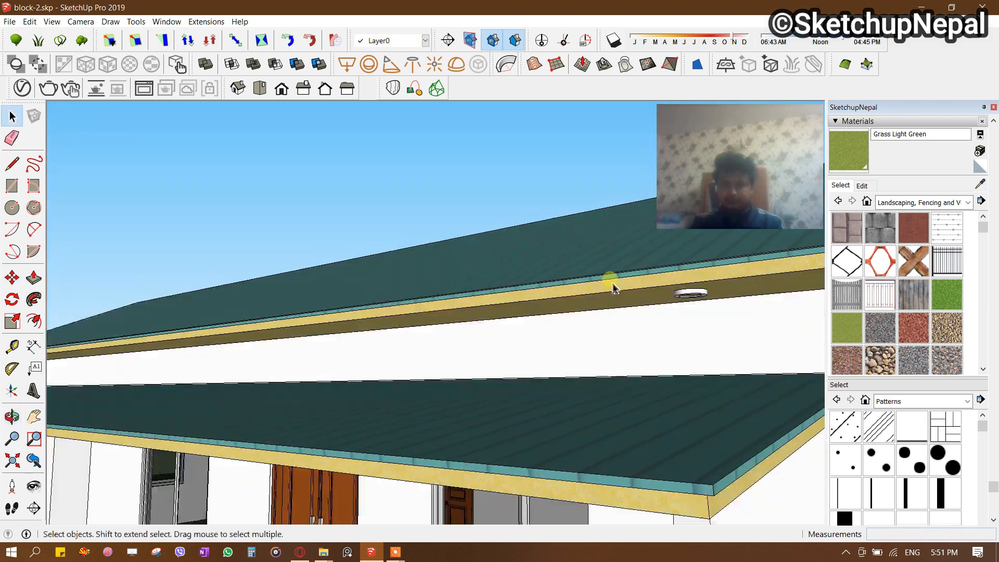
scroll(699, 301, "down", 6)
middle_click_drag(406, 252, 518, 331)
scroll(917, 286, "up", 5)
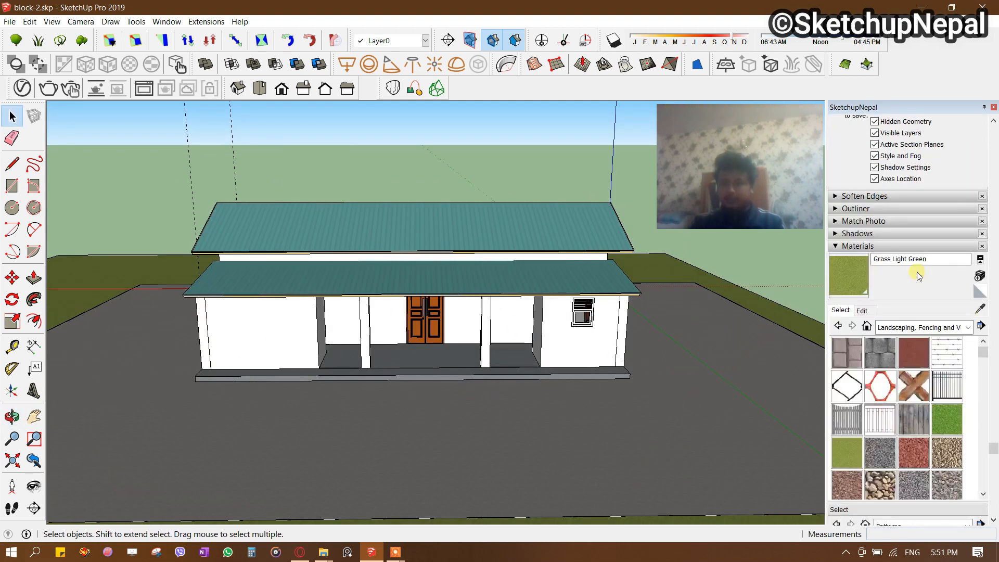
Paint the building's exterior walls with Cladding Siding White from the Brick, Cladding and Siding materials.
left_click(917, 326)
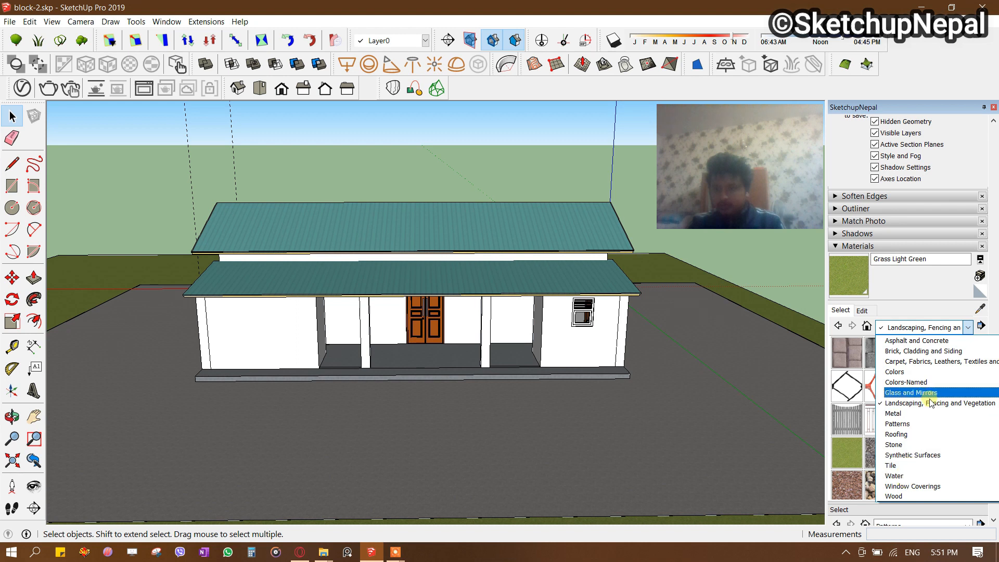
left_click(936, 351)
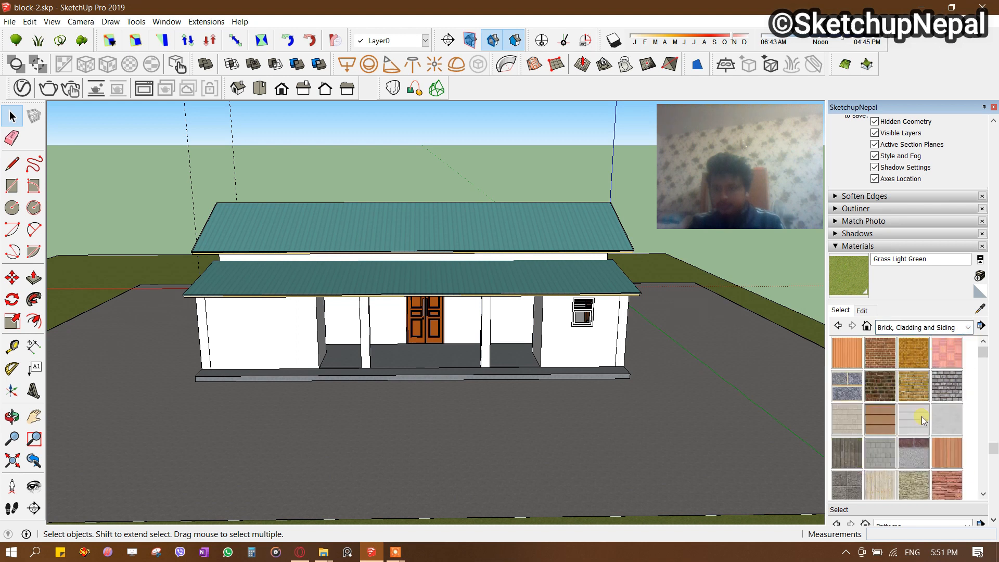
left_click(912, 418)
mouse_move(521, 322)
middle_mouse_down()
mouse_move(320, 314)
mouse_move(283, 330)
middle_mouse_up()
left_click(310, 325)
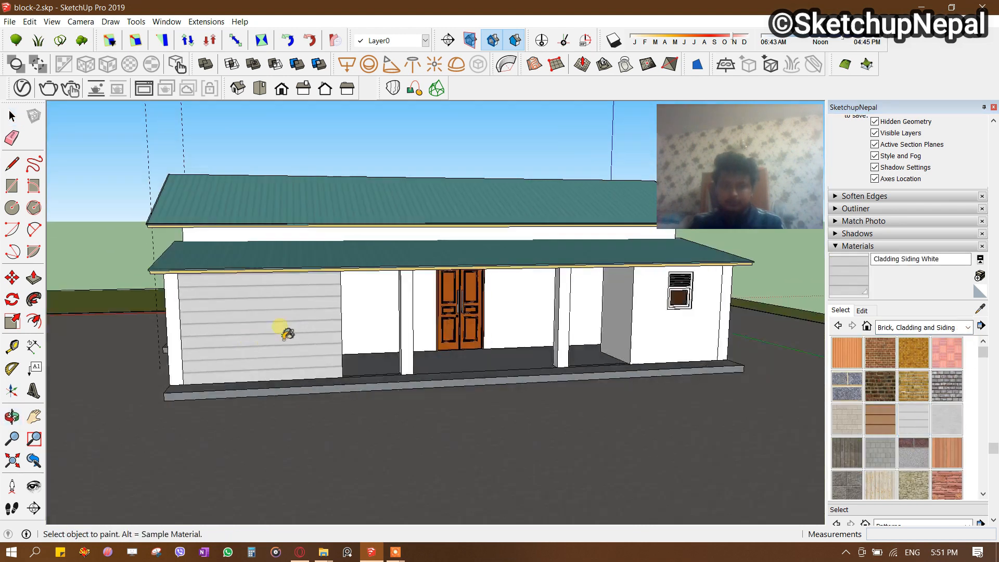
left_click(429, 316)
left_click(616, 312)
middle_click_drag(617, 312, 535, 312)
left_click(559, 315)
middle_click_drag(660, 312, 302, 313)
middle_click_drag(448, 383, 494, 372)
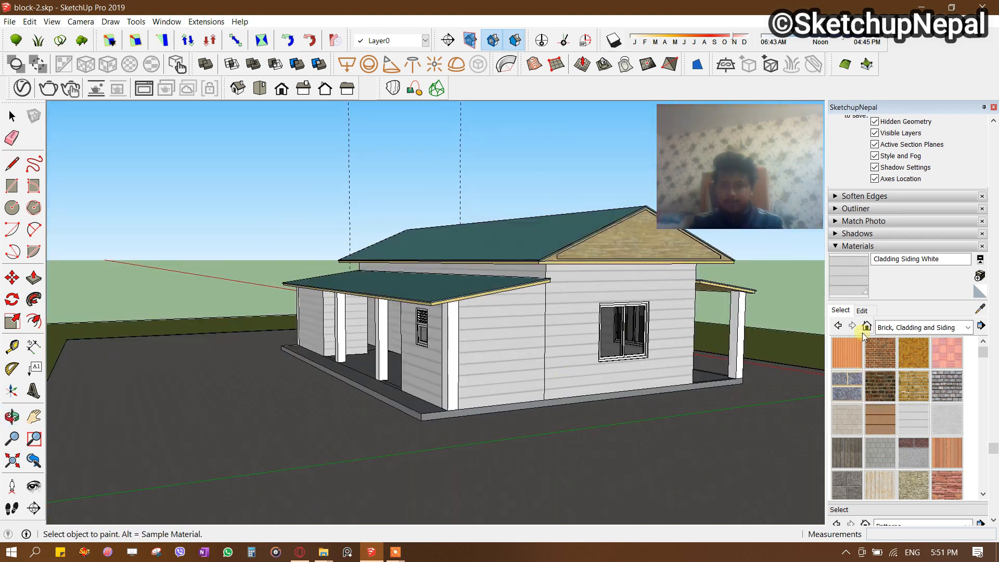
Choose Color M02 from the Colors materials as the paint material and review the walls and columns around the building.
left_click(902, 328)
left_click(905, 371)
scroll(910, 401, "down", 8)
scroll(887, 432, "down", 5)
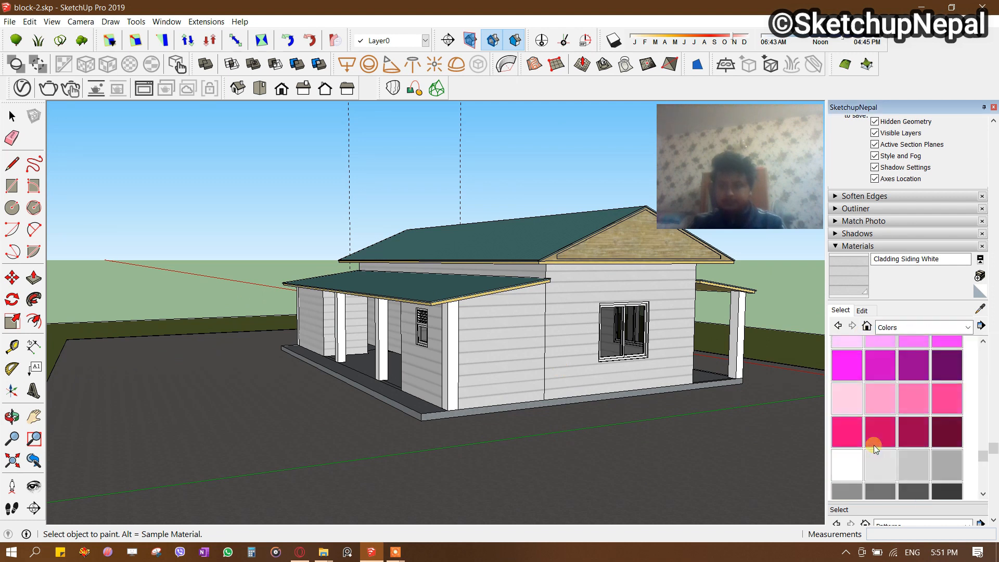
left_click(916, 465)
middle_click_drag(292, 452, 615, 365)
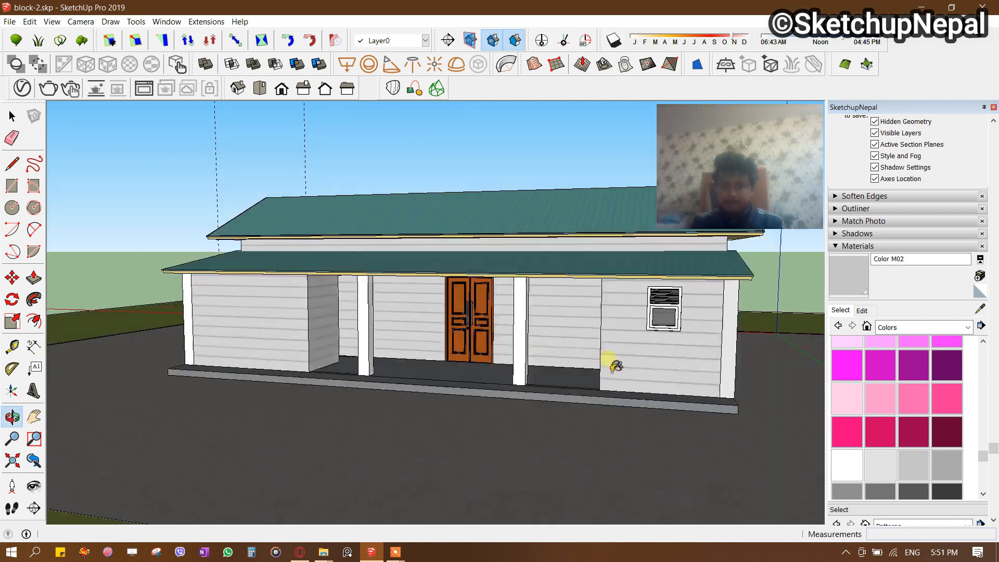
middle_click_drag(352, 349, 607, 372)
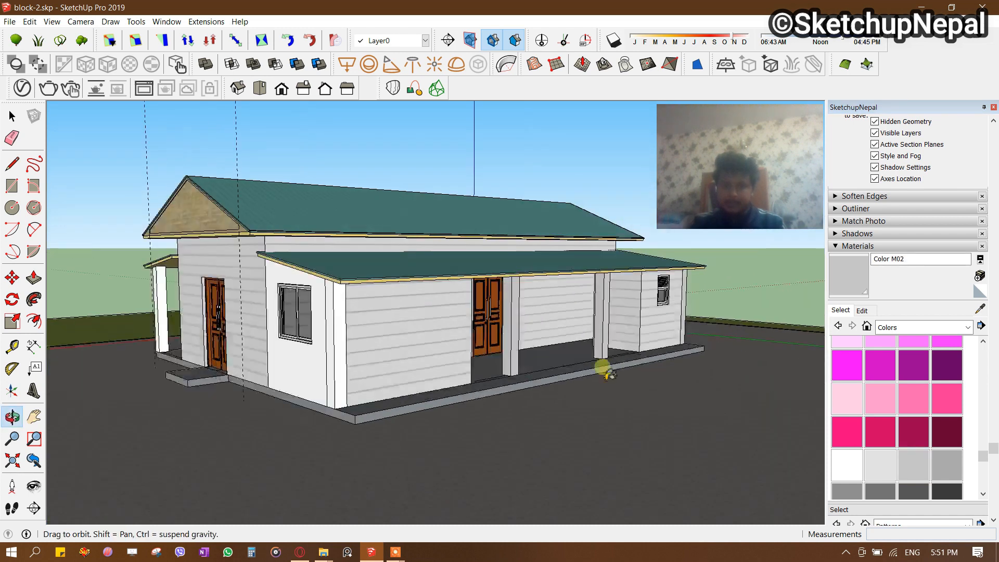
middle_click_drag(339, 350, 321, 368)
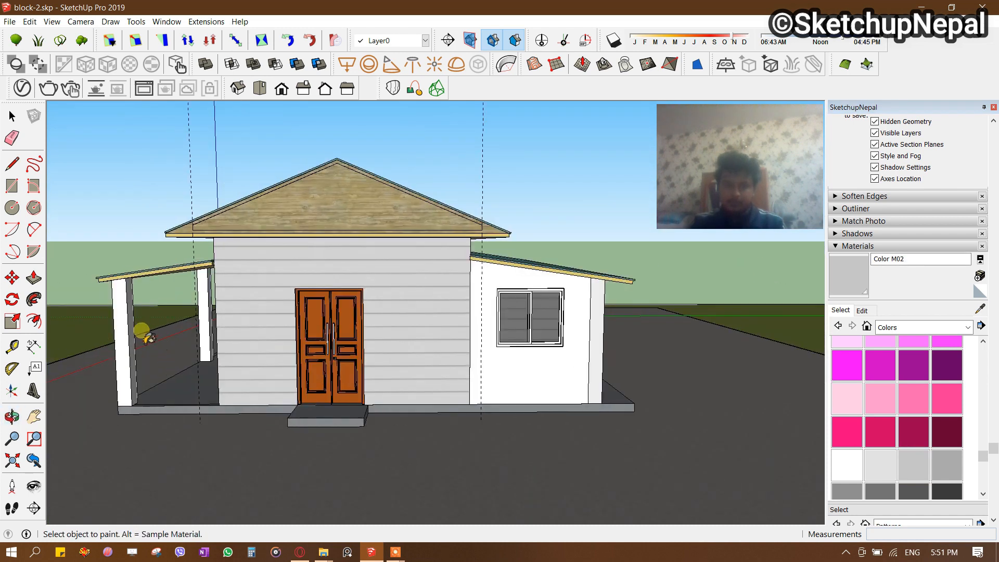
middle_click_drag(154, 335, 386, 339)
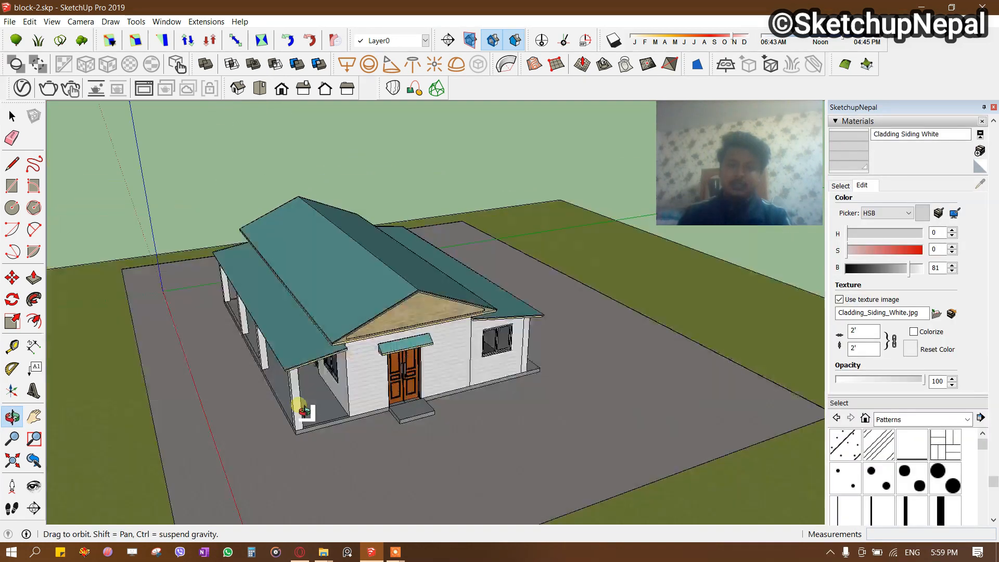
Examine the clad building's walls, porch columns and roofs from several sides.
left_click_drag(297, 408, 651, 417)
middle_click_drag(236, 435, 237, 380)
middle_click_drag(526, 432, 247, 384)
scroll(489, 351, "up", 5)
middle_click_drag(339, 260, 102, 287)
scroll(406, 339, "up", 5)
scroll(380, 306, "up", 3)
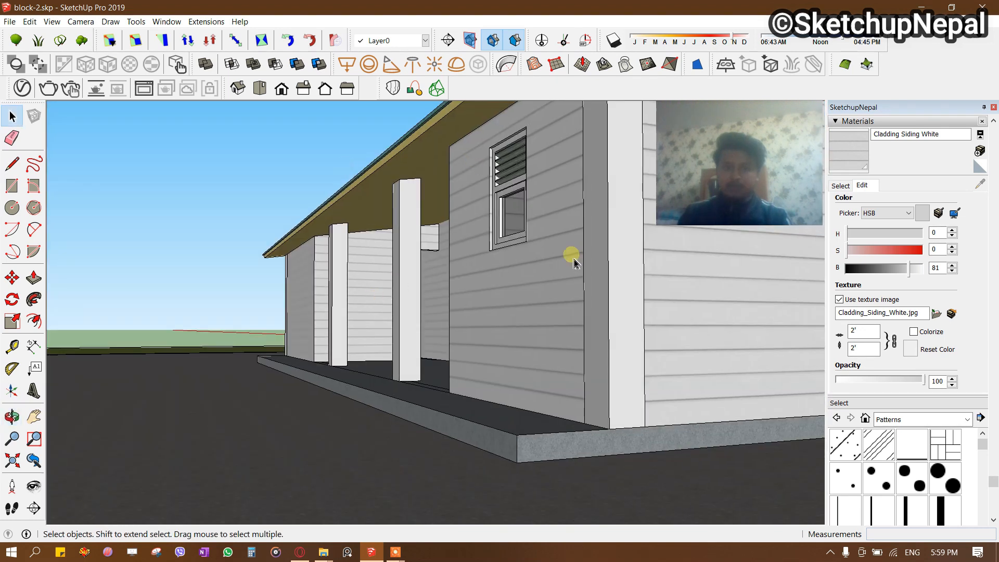
middle_click_drag(270, 328, 254, 405)
middle_click_drag(696, 341, 464, 291)
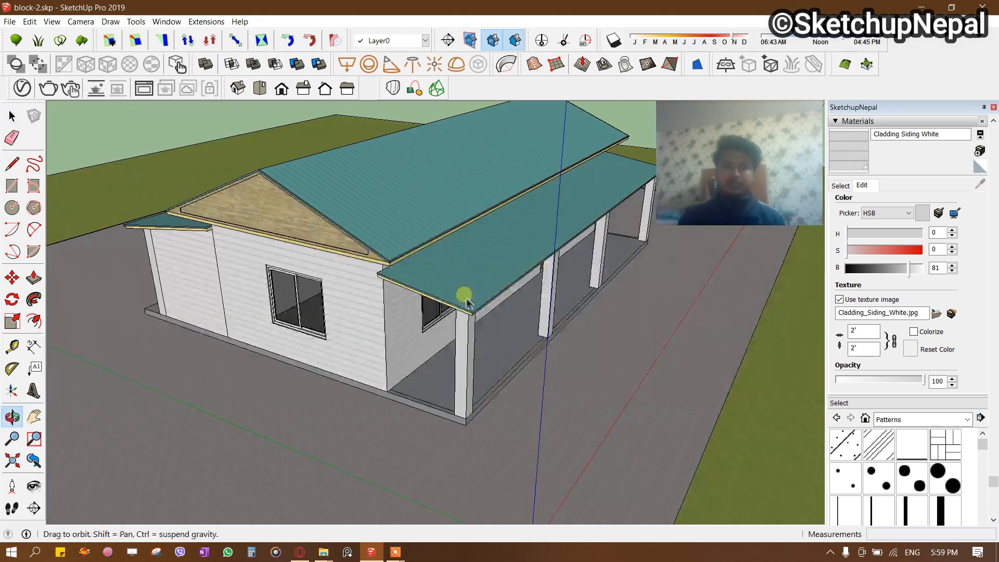
Draw a rectangle over the narrow strip at the porch floor's end, from the wall corner to the corner column.
scroll(482, 439, "up", 8)
scroll(361, 404, "up", 2)
key("t")
key("r")
left_click(330, 371)
scroll(270, 365, "down", 2)
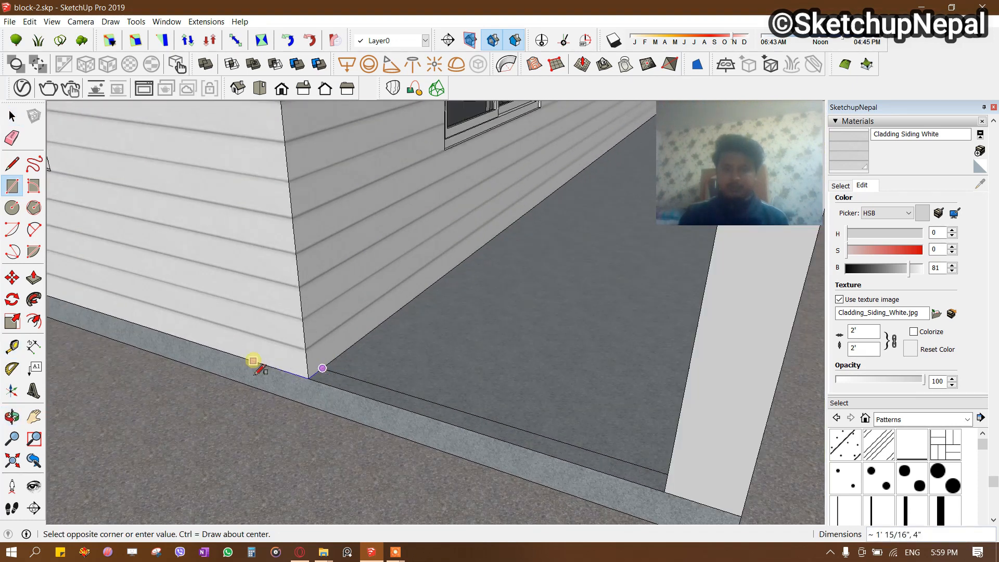
middle_click_drag(254, 361, 354, 364)
scroll(654, 440, "up", 1)
left_click(660, 463)
key("space")
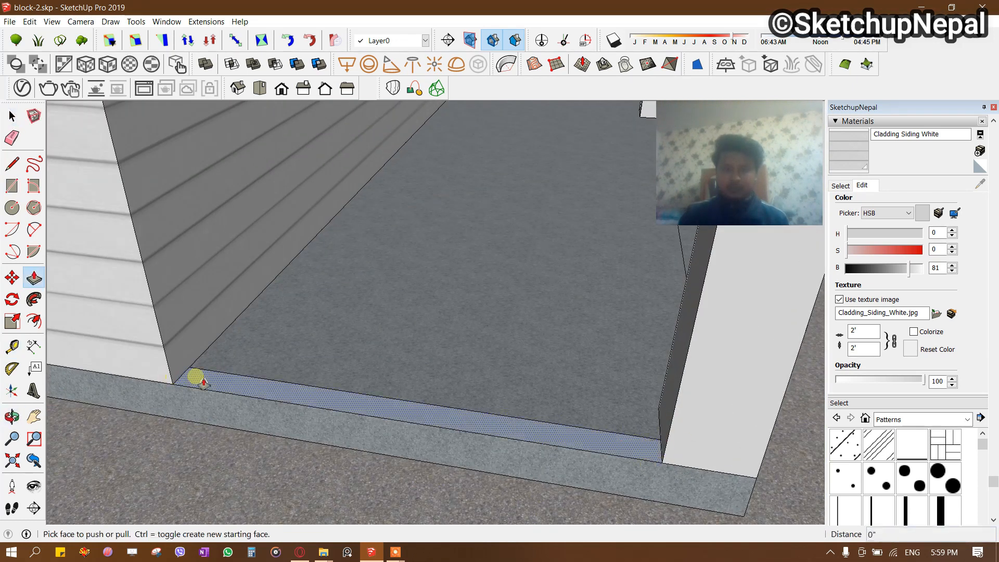
Extrude the rectangular strip between the wall and the corner column upward by 2".
key("p")
left_click(189, 368)
type("2")
key("Return")
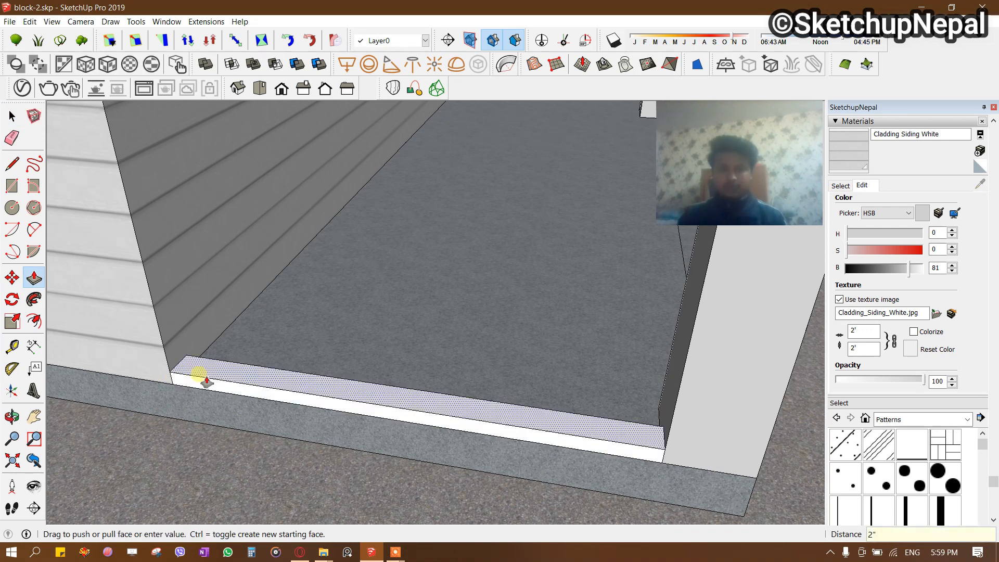
Select the whole extruded bar and raise it 3' above the porch floor as a handrail.
key("space")
triple_click(199, 389)
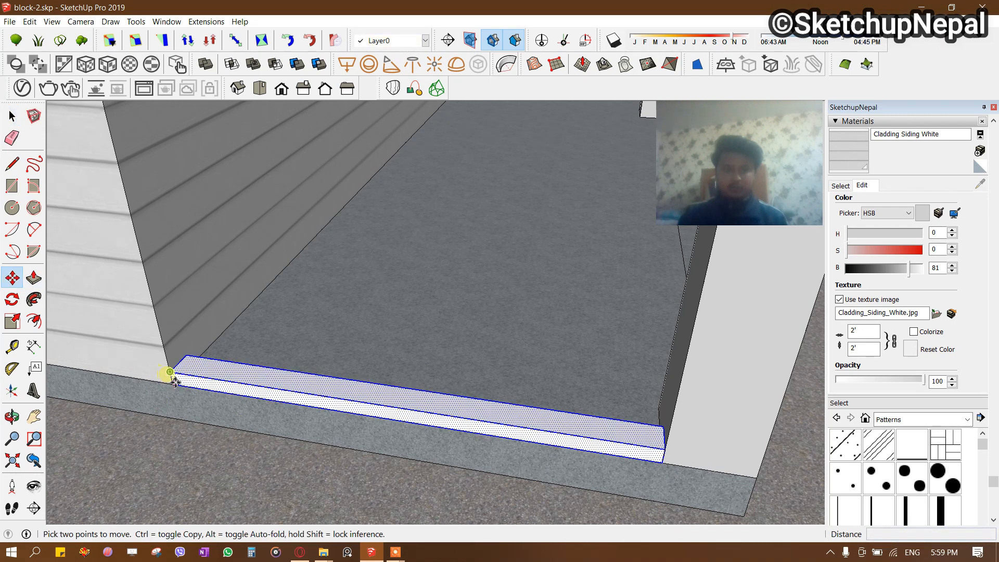
left_click(169, 373)
type("3'")
key("Return")
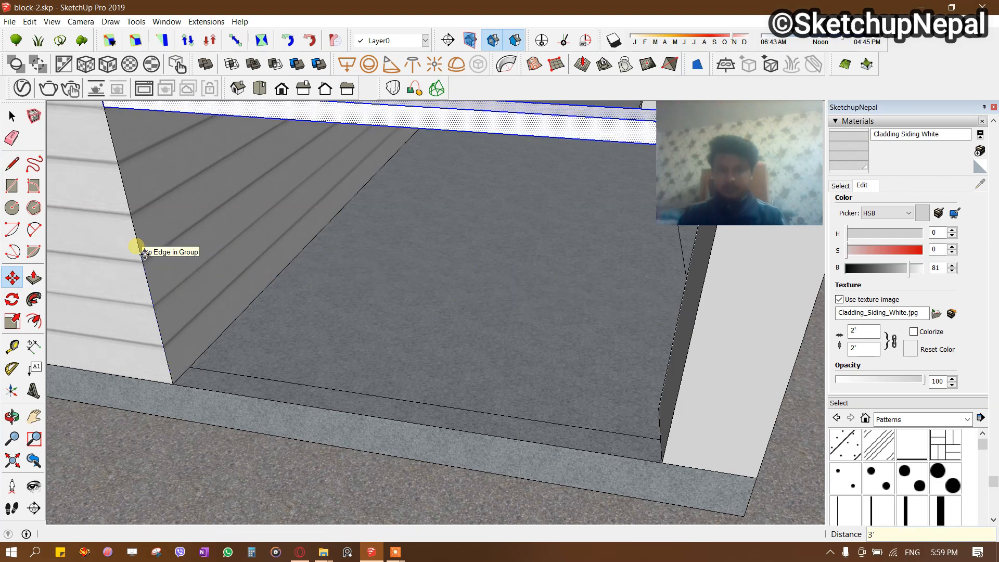
scroll(239, 330, "down", 2)
key("space")
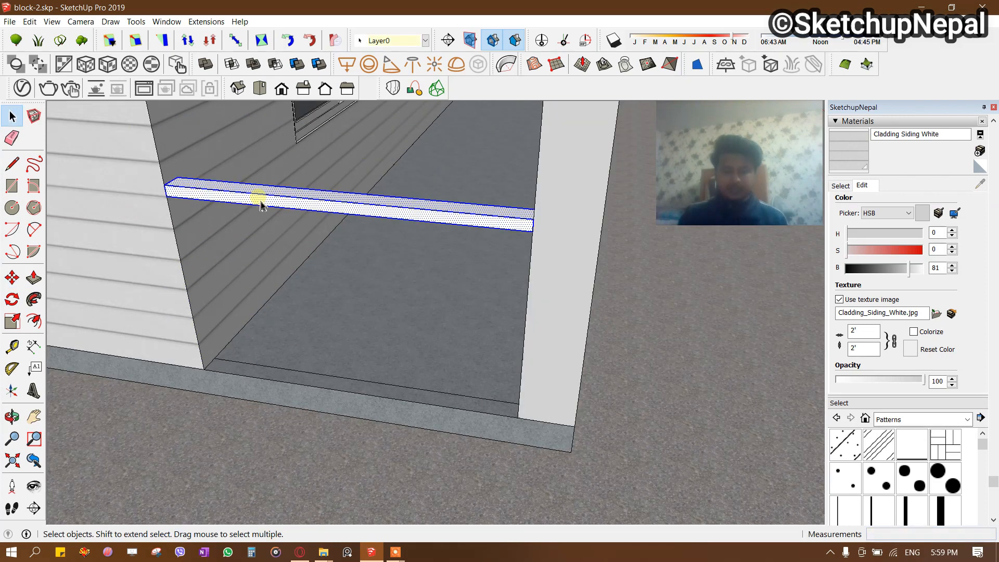
Draw a rectangle about 3" by 2 1/2" on the porch floor's edge strip near the wall corner.
scroll(234, 213, "up", 2)
scroll(206, 400, "up", 2)
key("r")
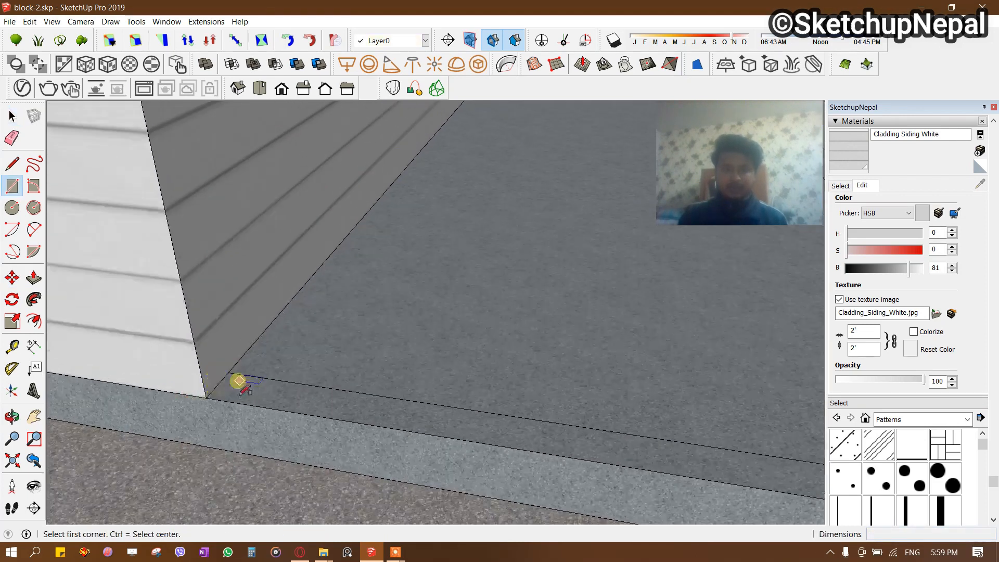
scroll(262, 407, "up", 2)
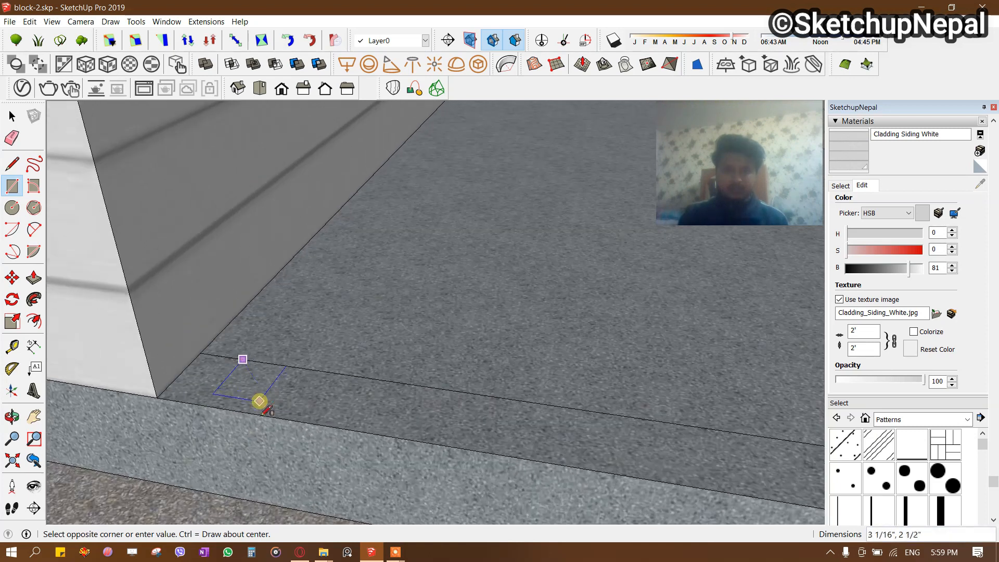
left_click(262, 396)
Extrude the small rectangle up to the underside of the handrail to form a baluster.
key("p")
scroll(251, 385, "down", 4)
left_click_drag(251, 384, 236, 208)
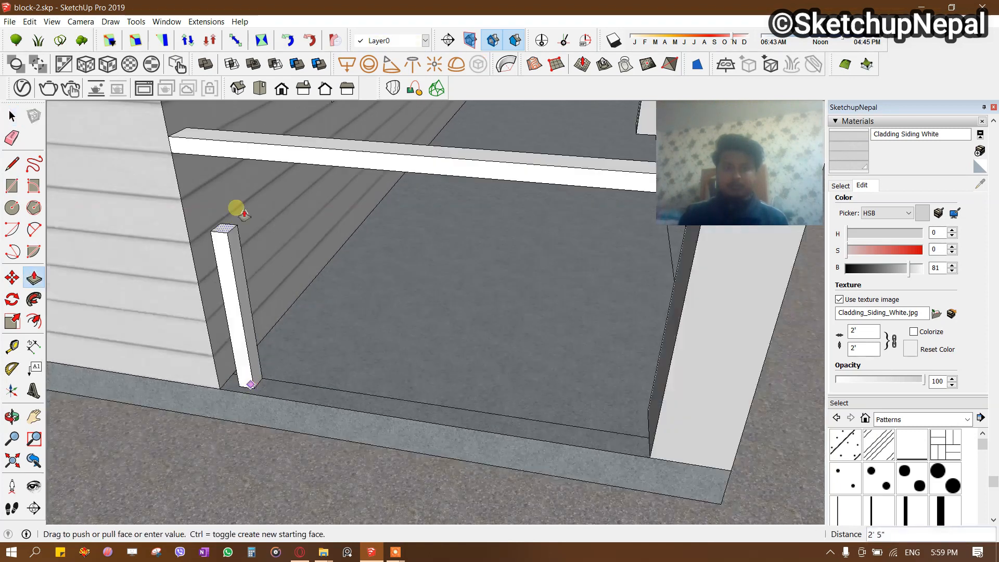
left_click(247, 162)
key("space")
Push the baluster's side face facing the column and its front face inward to make it thinner.
scroll(230, 240, "up", 3)
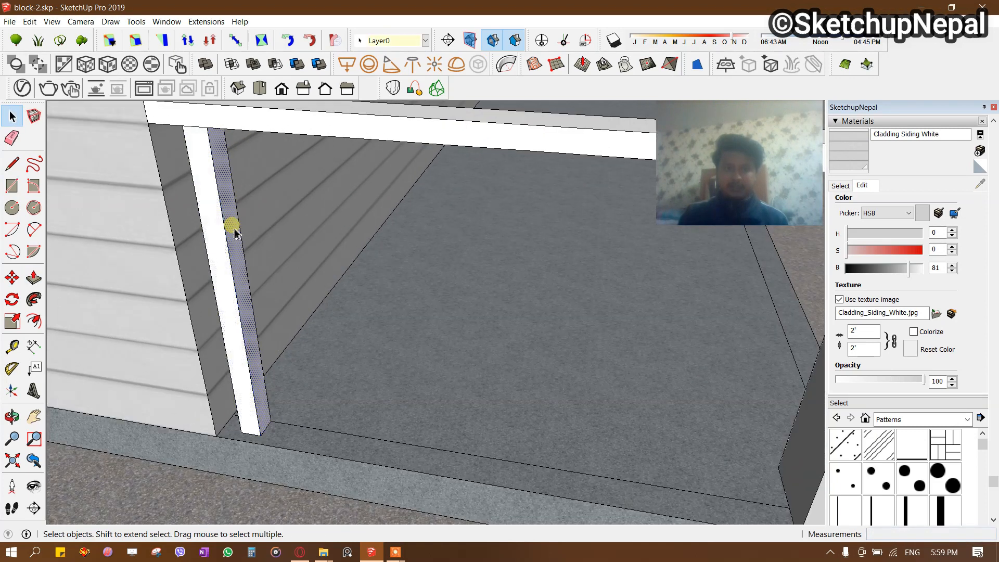
key("p")
left_click(229, 239)
left_click(231, 237)
key("space")
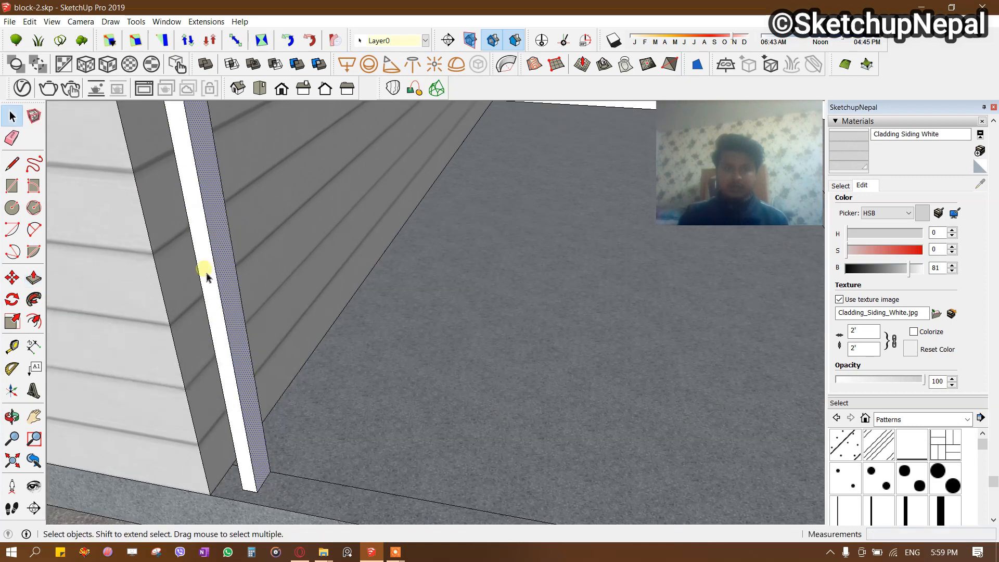
key("p")
left_click(206, 277)
left_click(213, 284)
key("space")
Select all of the baluster's geometry and make it a group.
scroll(249, 380, "down", 2)
double_click(250, 380)
triple_click(250, 379)
scroll(298, 284, "down", 3)
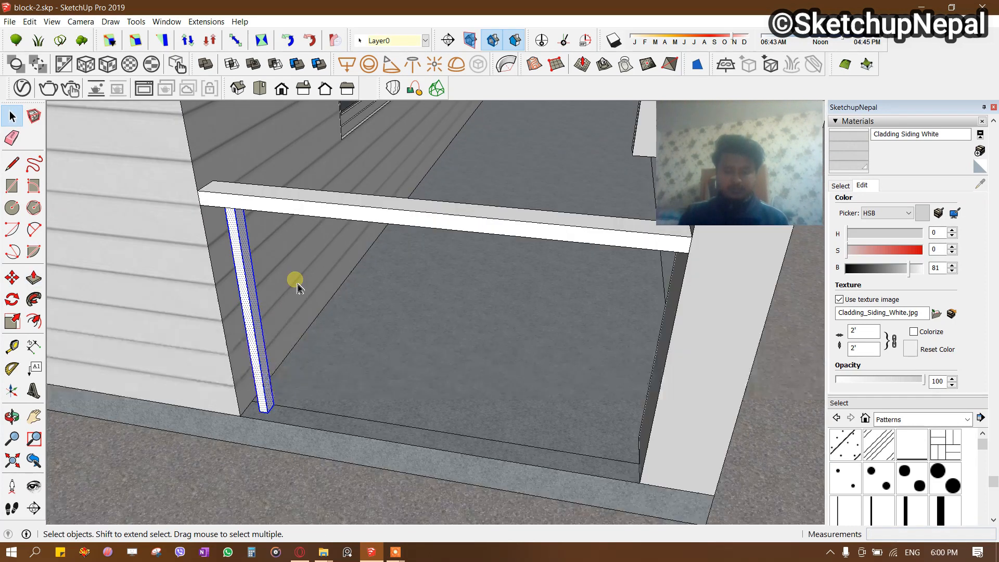
key("ctrl+g")
Copy the baluster about 4' 7 3/4" along the railing to the corner column and divide the distance into 7 equal spaces.
key("m")
scroll(287, 392, "up", 3)
left_click(265, 432)
key("ctrl")
scroll(328, 450, "down", 3)
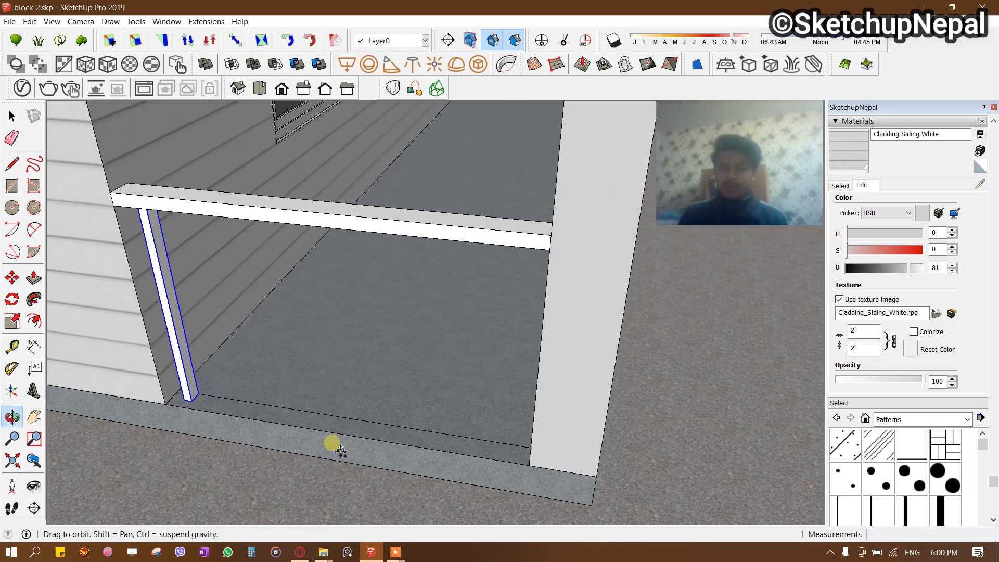
left_click(522, 482)
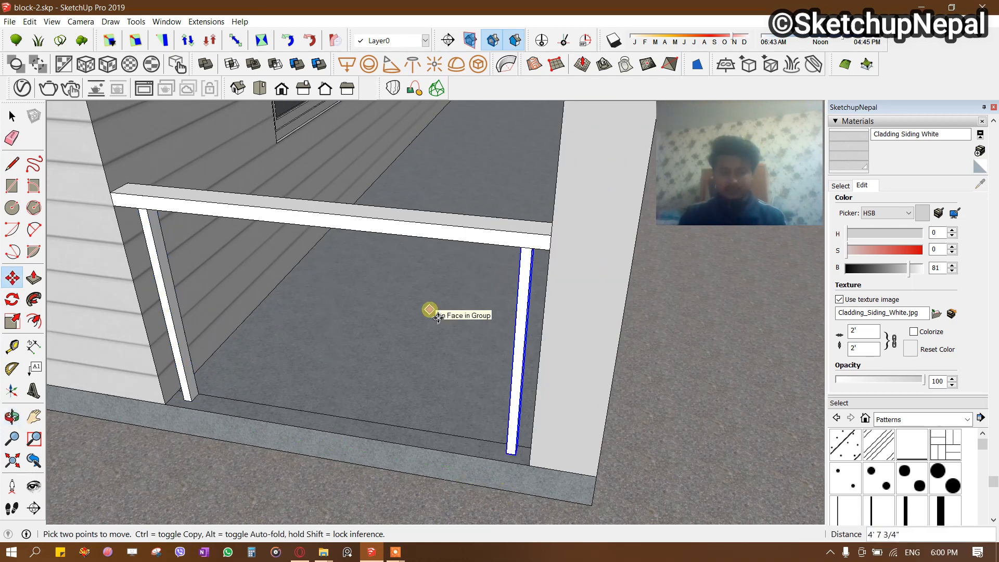
type("7/")
key("Return")
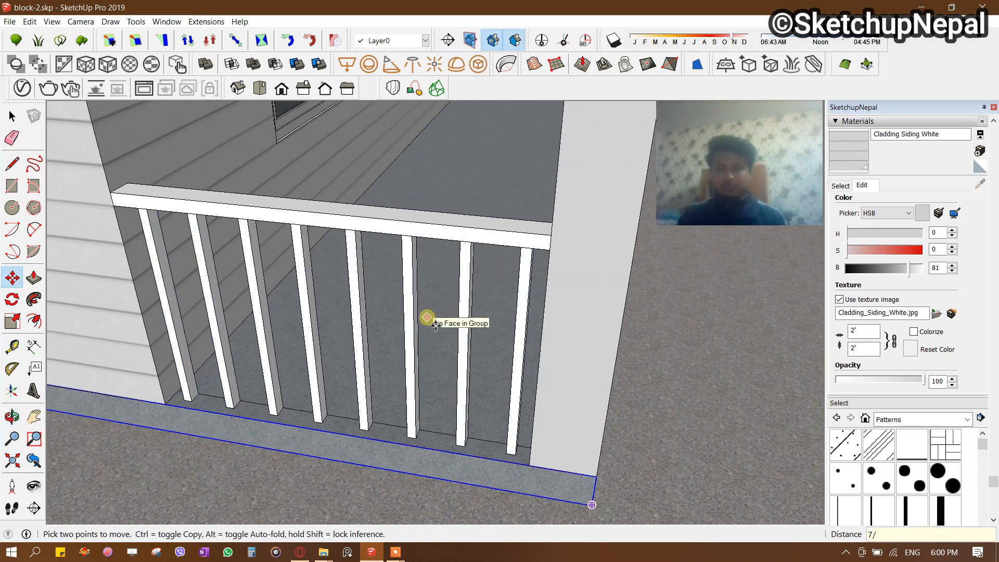
key("space")
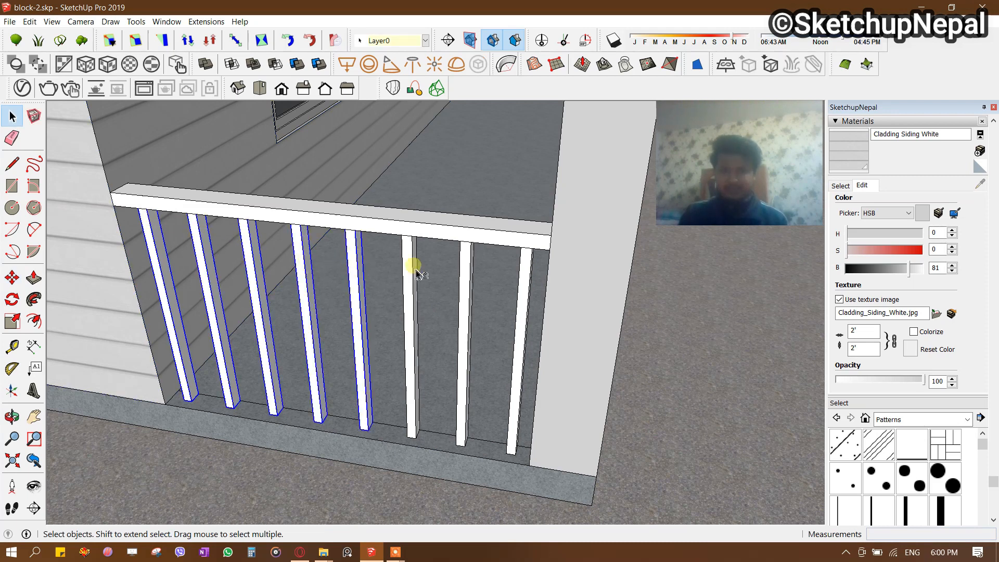
Copy the whole railing, handrail and balusters, to the opposite end of the front porch beside its corner column.
left_click(446, 224)
scroll(450, 228, "down", 1)
scroll(463, 255, "down", 3)
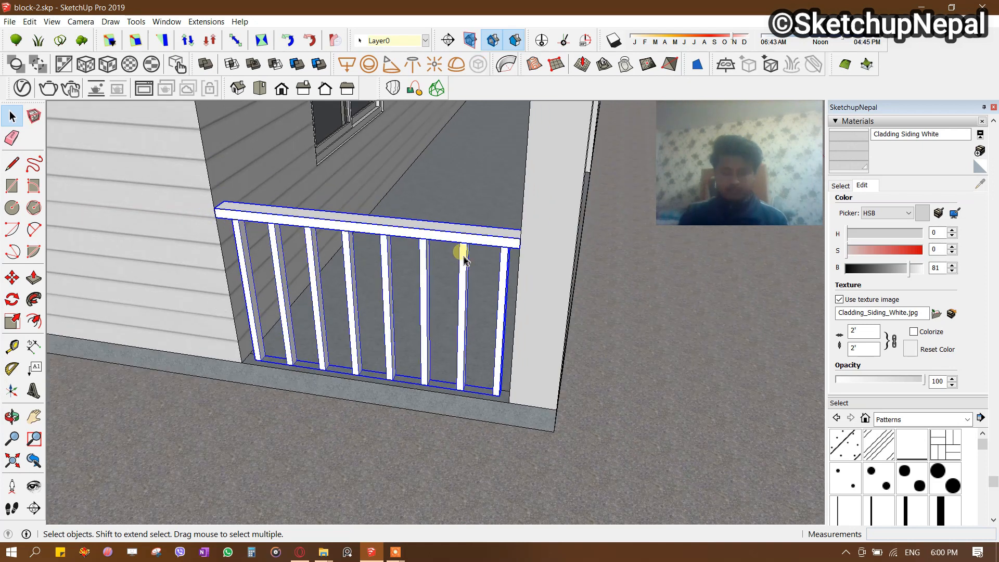
middle_click_drag(462, 252, 337, 301)
middle_click_drag(383, 412, 262, 407)
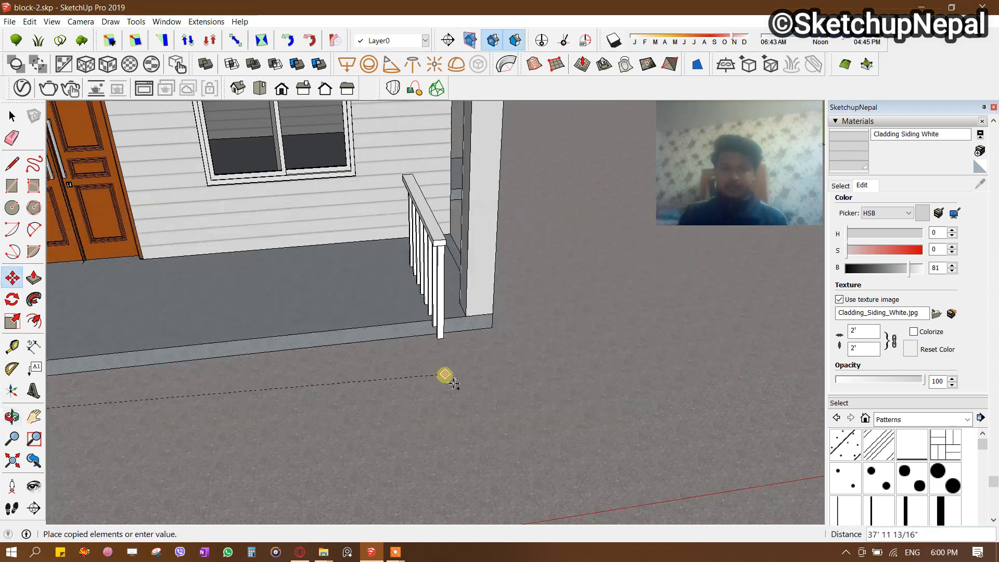
left_click(486, 335)
scroll(520, 322, "down", 5)
middle_click_drag(530, 319, 419, 301)
scroll(399, 290, "down", 3)
scroll(291, 300, "up", 2)
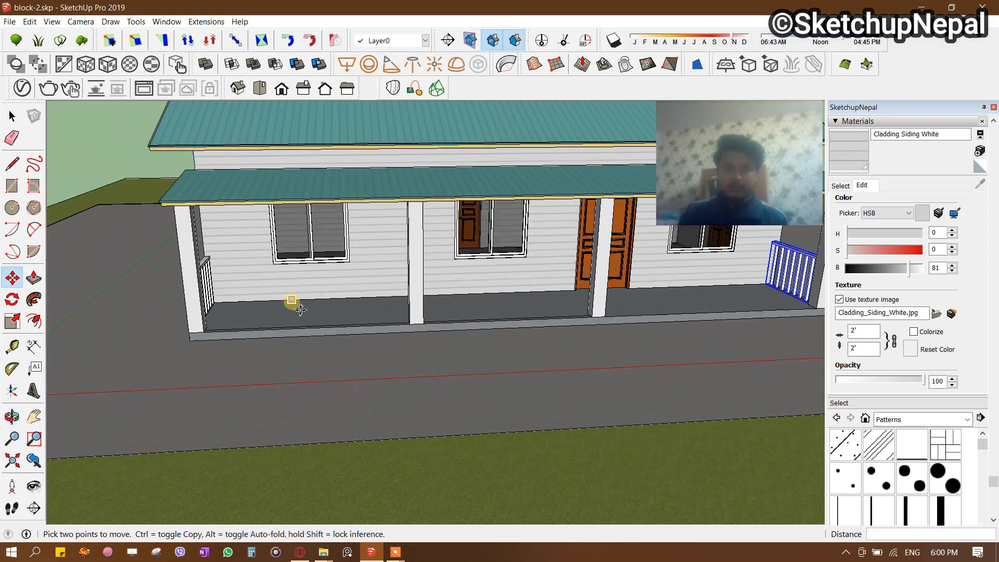
Paint both end railings of the front porch with the Wood Cherry Original material.
middle_click_drag(359, 308, 375, 339)
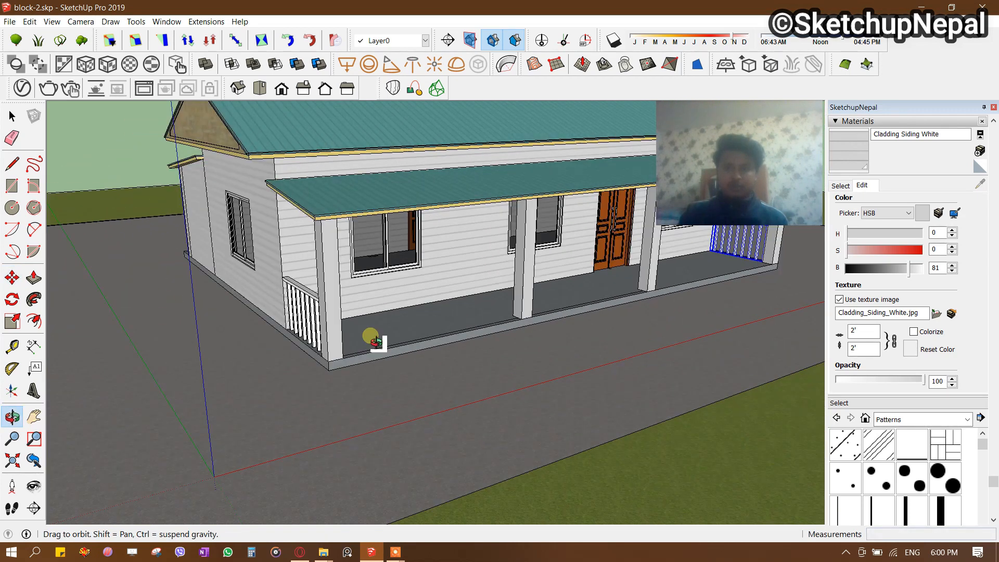
scroll(420, 343, "up", 3)
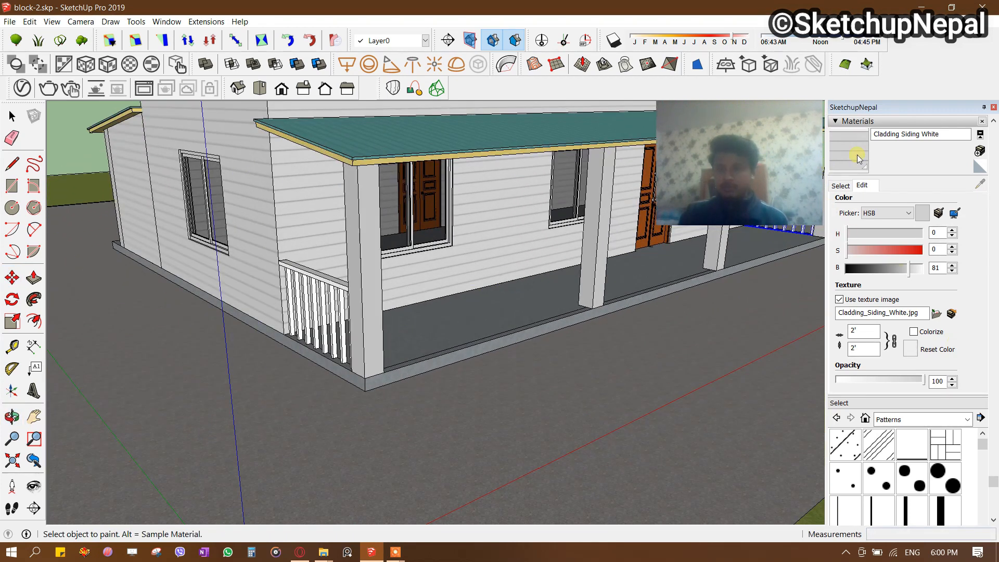
left_click(843, 187)
left_click(918, 202)
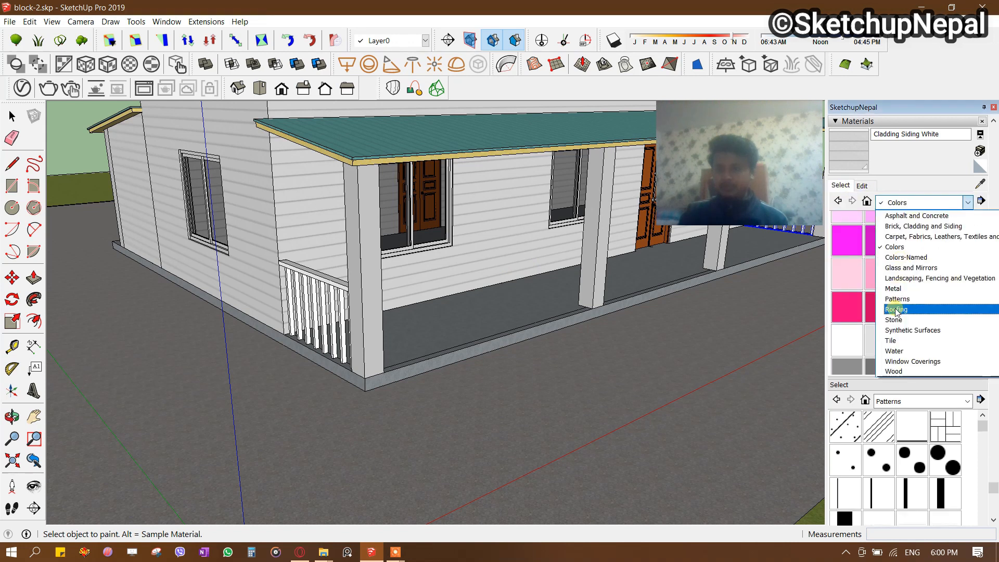
left_click(900, 373)
left_click(907, 227)
scroll(374, 329, "up", 2)
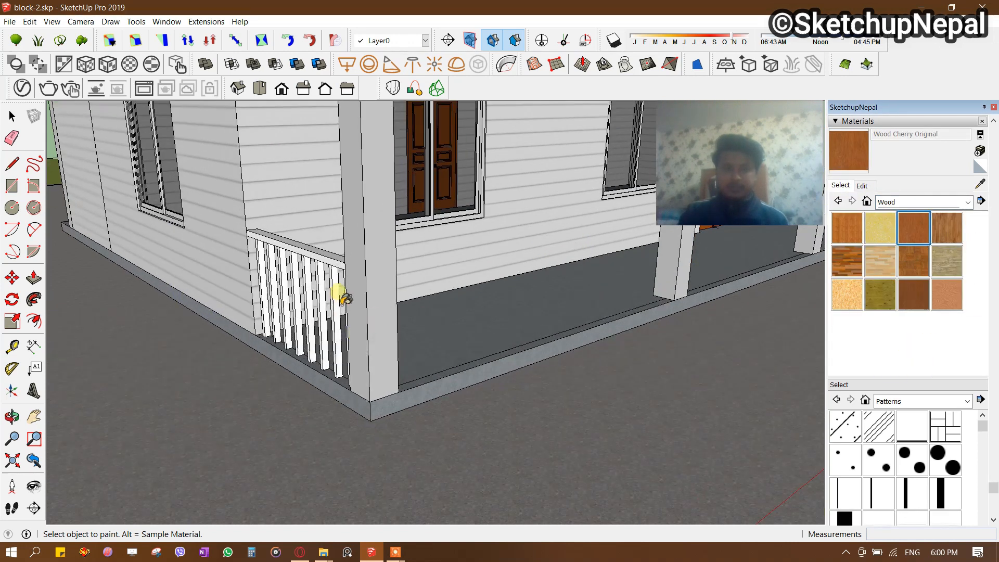
scroll(338, 301, "down", 3)
middle_click_drag(335, 305, 607, 248)
scroll(440, 325, "up", 3)
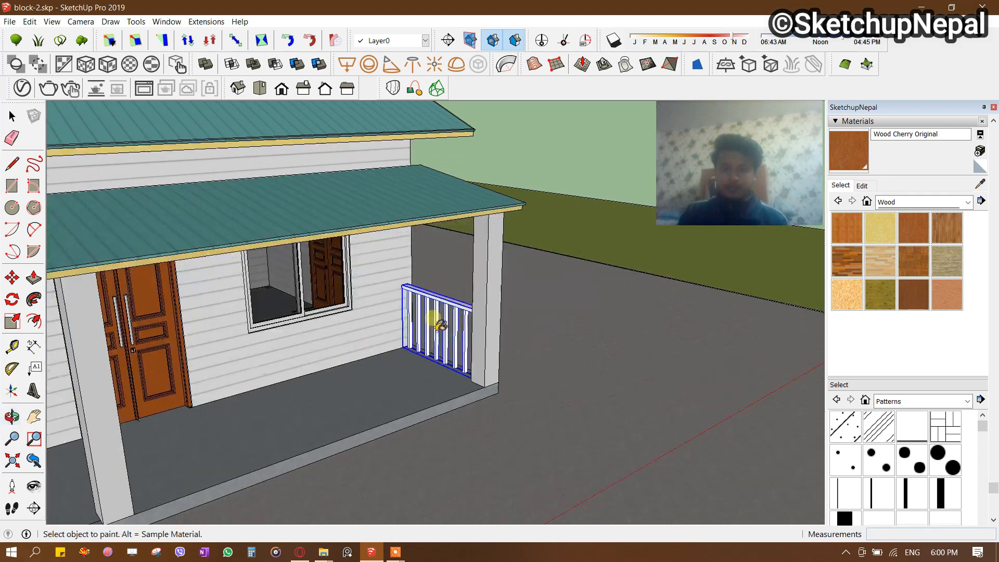
scroll(442, 312, "down", 1)
scroll(446, 303, "up", 1)
scroll(453, 306, "down", 4)
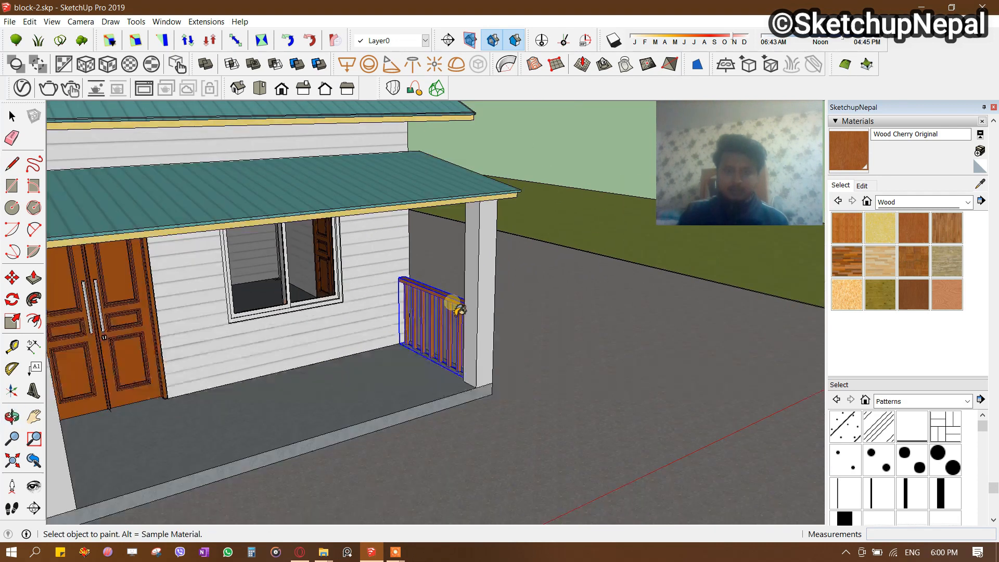
Open the rear porch slab for editing and draw a line from the projecting wall's corner to the slab's outer edge.
middle_click_drag(395, 315, 89, 401)
scroll(383, 346, "up", 4)
middle_click_drag(504, 281, 356, 338)
scroll(357, 341, "up", 3)
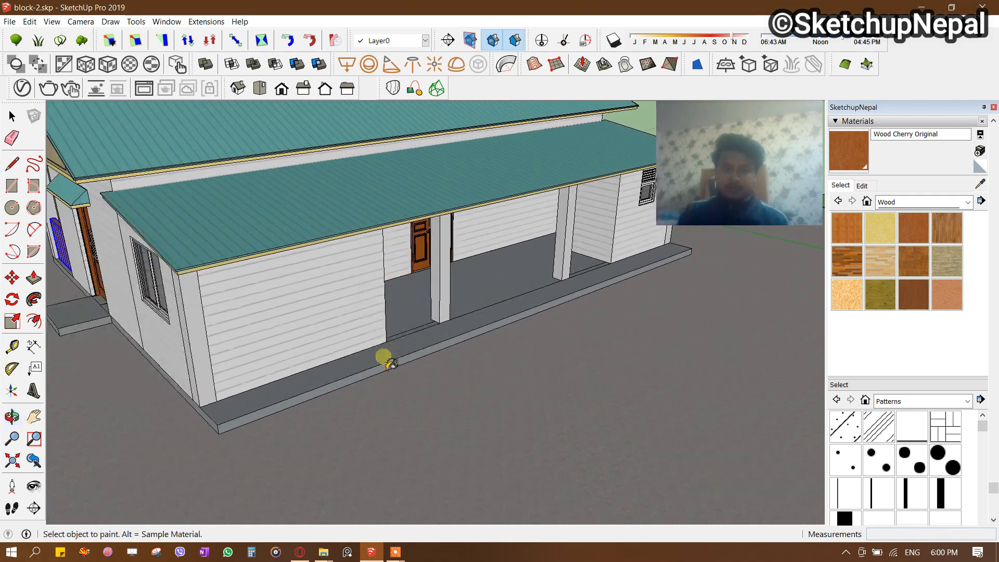
key("space")
scroll(382, 358, "up", 2)
double_click(378, 363)
left_click(378, 363)
scroll(384, 353, "up", 3)
key("l")
left_click(388, 327)
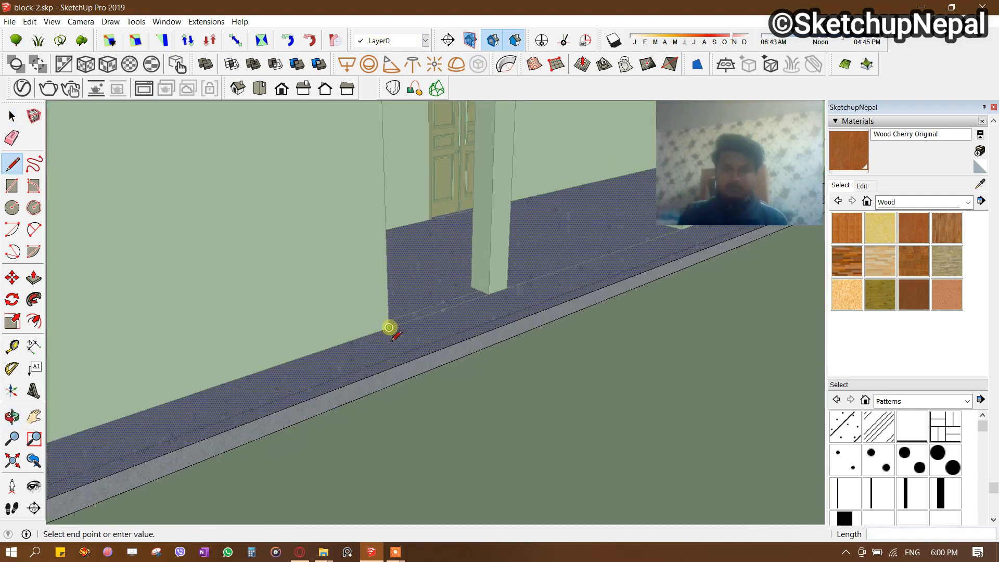
left_click(433, 352)
key("space")
key("p")
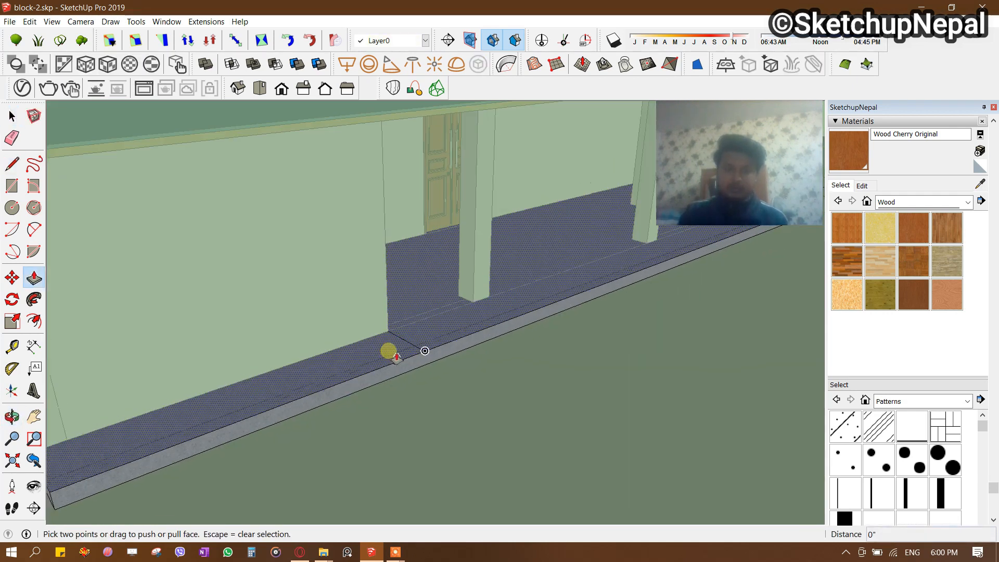
Draw an 11' line along the base of the projecting wall and push the slab strip outside it away.
key("l")
left_click(389, 328)
middle_click_drag(388, 328, 325, 360)
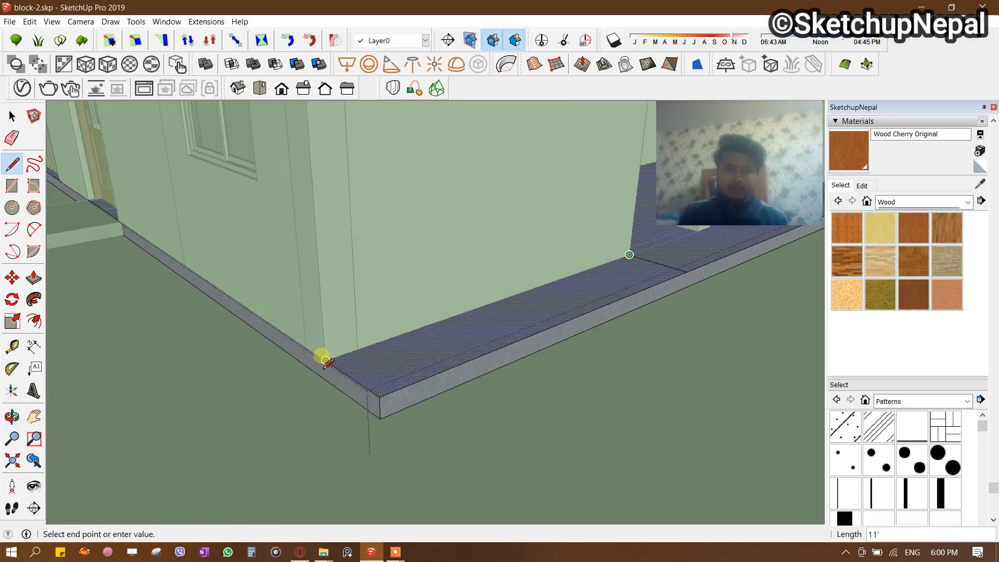
key("space")
key("p")
left_click(392, 361)
left_click(402, 358)
key("space")
left_click(405, 359)
scroll(433, 332, "down", 5)
middle_click_drag(604, 335, 239, 385)
scroll(404, 345, "down", 4)
scroll(614, 399, "down", 3)
scroll(577, 461, "up", 1)
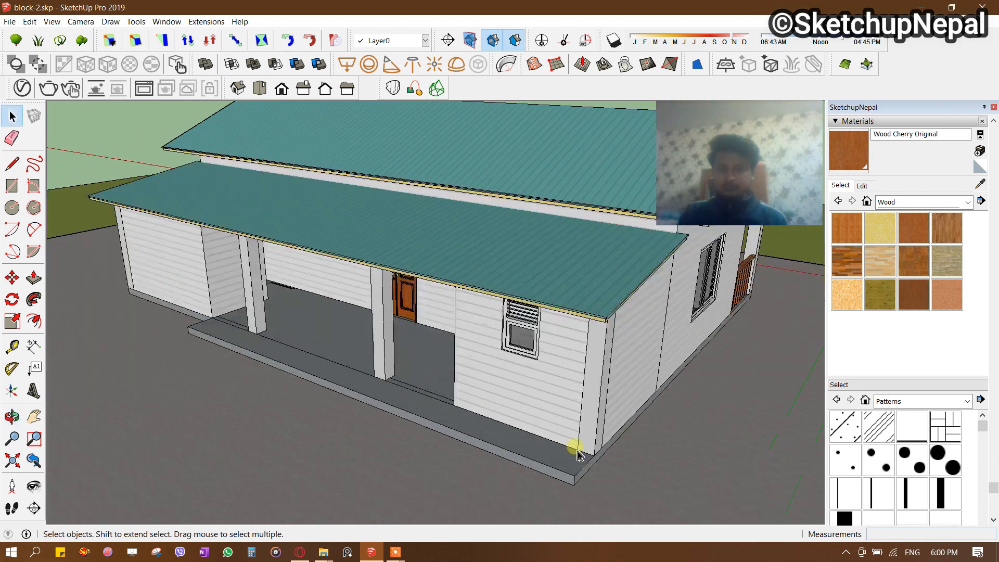
Reopen the slab and draw a line from the corner of the wall with the louvred window to the slab's outer edge.
double_click(473, 436)
scroll(457, 425, "up", 3)
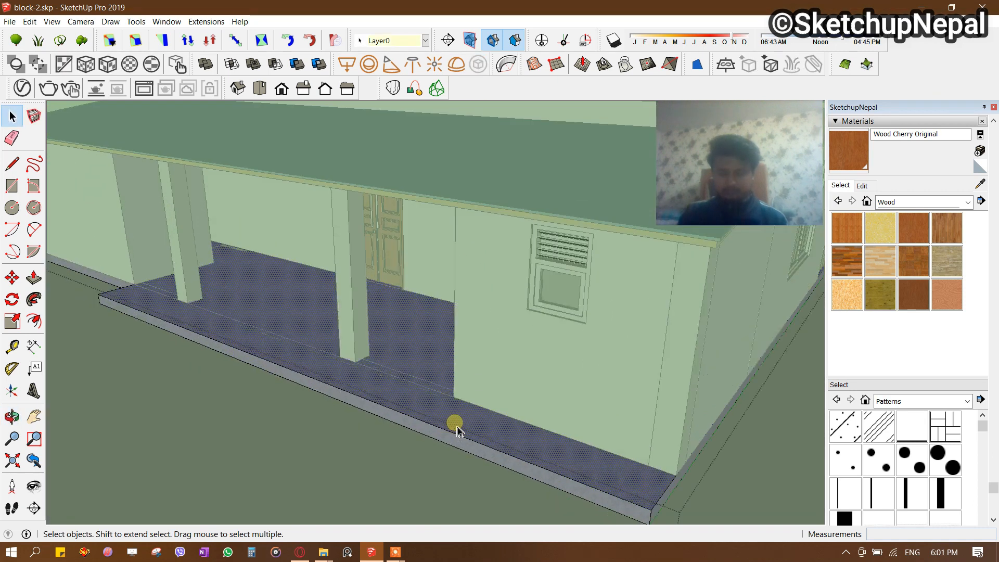
key("l")
left_click(452, 389)
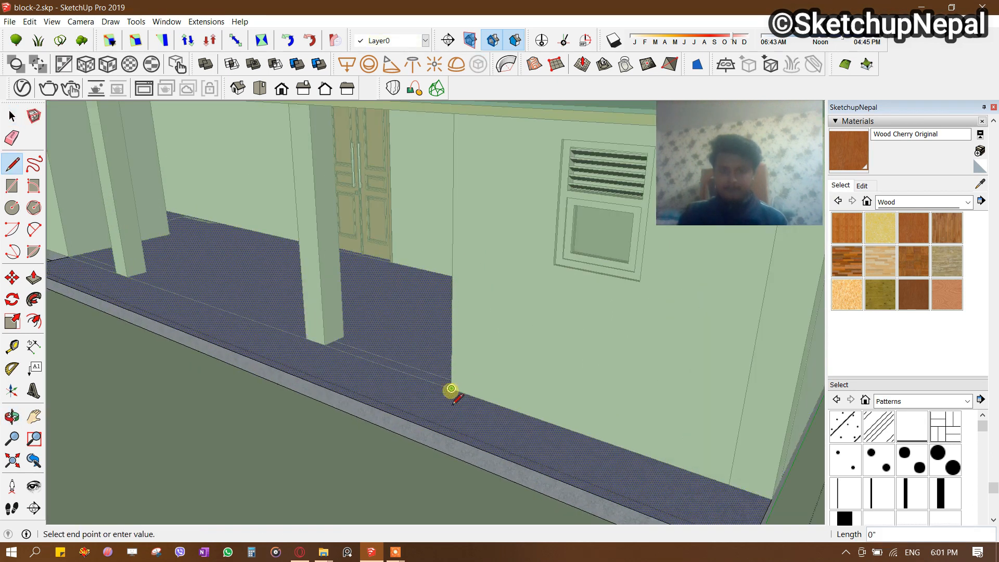
left_click(409, 425)
scroll(408, 424, "down", 3)
Try to push down the slab area in front of the wall with the louvred window.
key("p")
left_click(491, 436)
left_click(470, 450)
key("ctrl+z")
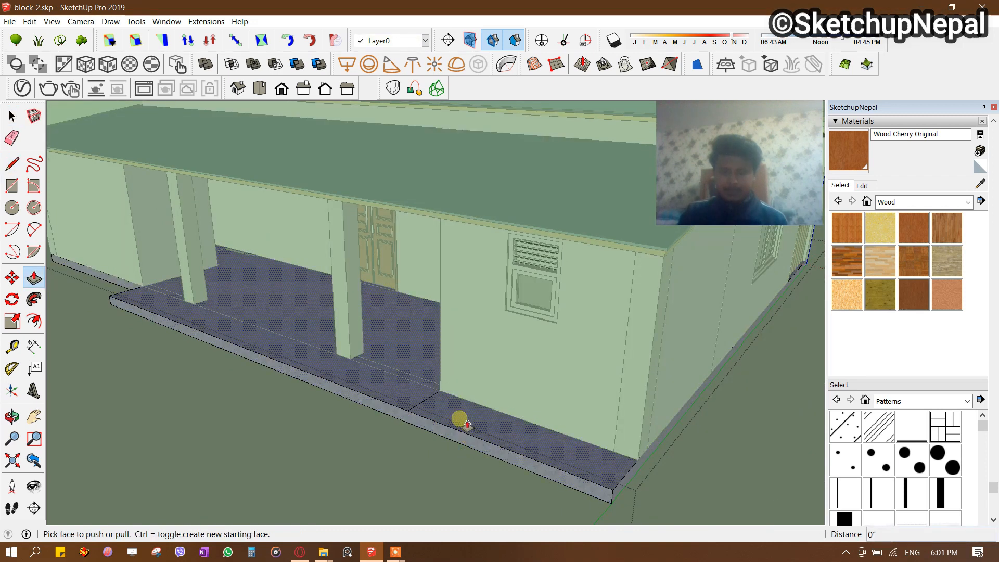
Draw an 8' line along the base of the louvred window's wall and push the slab strip outside it away.
key("l")
left_click(444, 405)
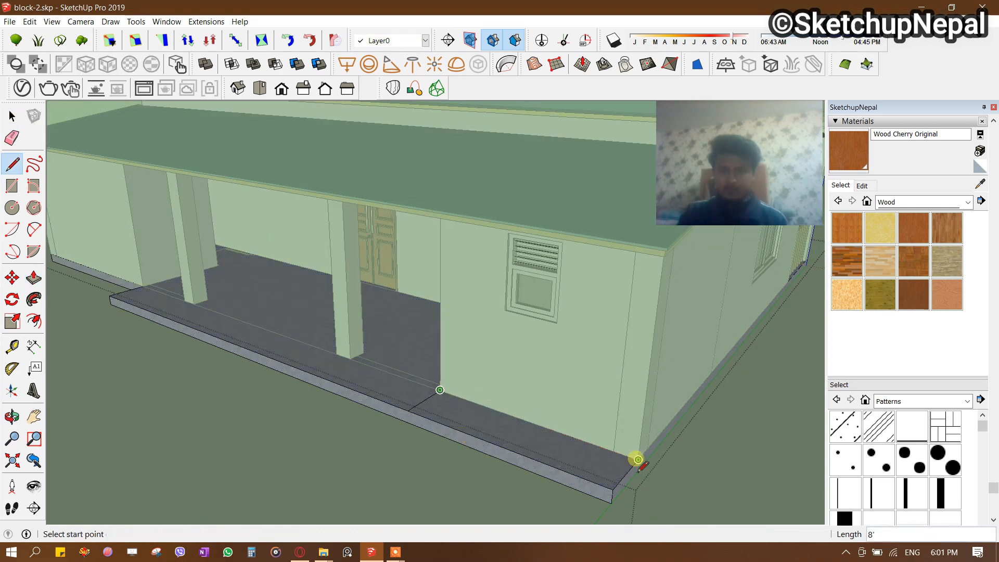
key("p")
left_click(486, 448)
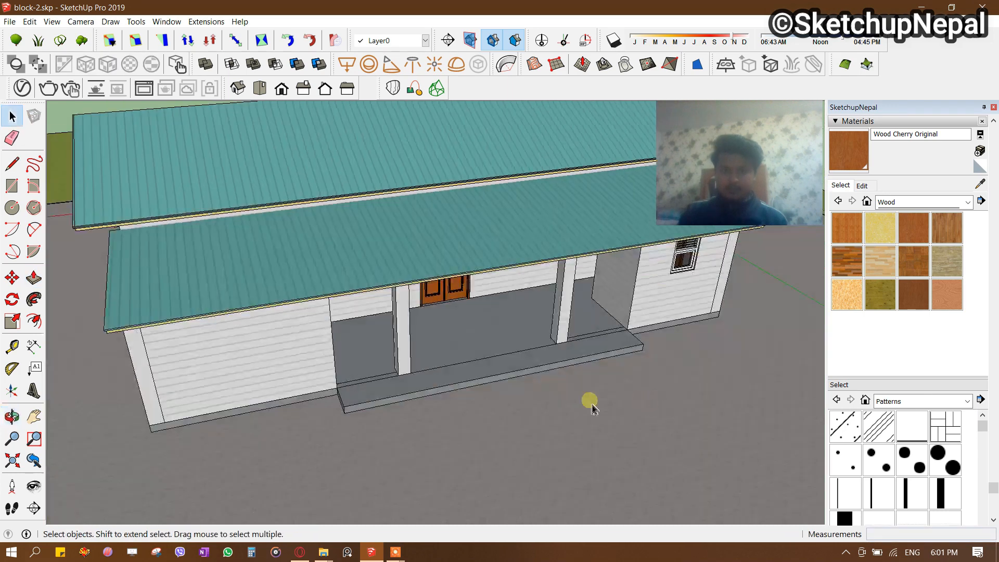
middle_click_drag(592, 408, 479, 294)
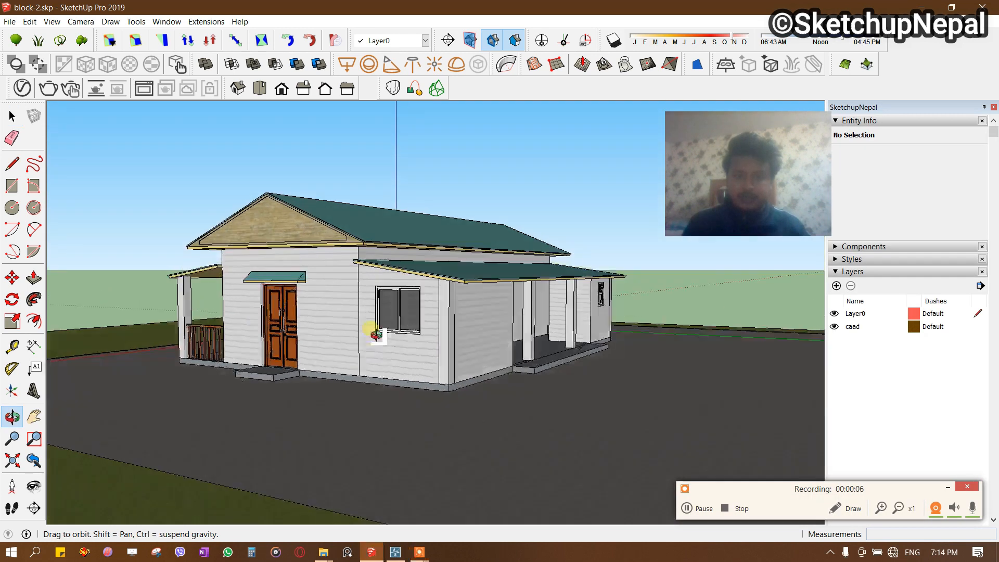
Copy the plain single-leaf wooden door group onto the rear porch floor near the double door.
left_click_drag(374, 327, 393, 420)
middle_click_drag(255, 387, 486, 403)
scroll(375, 407, "up", 3)
middle_click_drag(375, 408, 538, 346)
scroll(179, 323, "up", 5)
scroll(335, 276, "up", 3)
scroll(283, 261, "up", 3)
scroll(280, 238, "up", 2)
middle_click_drag(280, 238, 350, 381)
scroll(457, 288, "down", 3)
scroll(422, 309, "up", 2)
left_click(436, 302)
key("m")
left_click(371, 383)
scroll(364, 383, "down", 2)
middle_click_drag(270, 367, 645, 354, "shift")
scroll(364, 363, "up", 3)
left_click(267, 361)
scroll(268, 304, "up", 3)
Rotate the copied door about its lower corner to line up with the rear porch's side wall.
middle_click_drag(257, 297, 131, 364)
scroll(130, 363, "up", 3)
key("q")
scroll(207, 313, "up", 2)
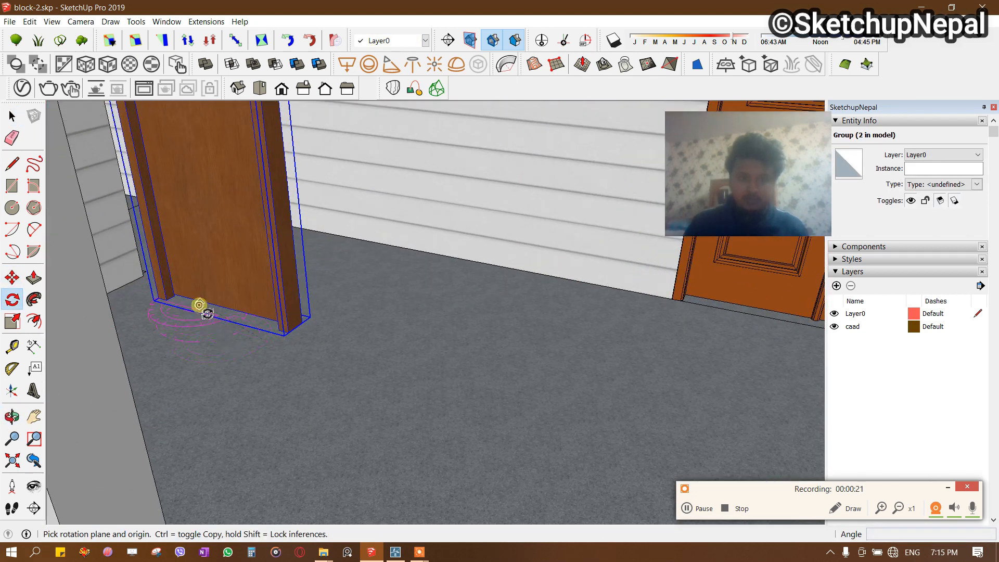
left_click(276, 332)
key("Return")
middle_click_drag(285, 263, 212, 252)
scroll(263, 367, "down", 4)
middle_click_drag(275, 364, 357, 263, "shift")
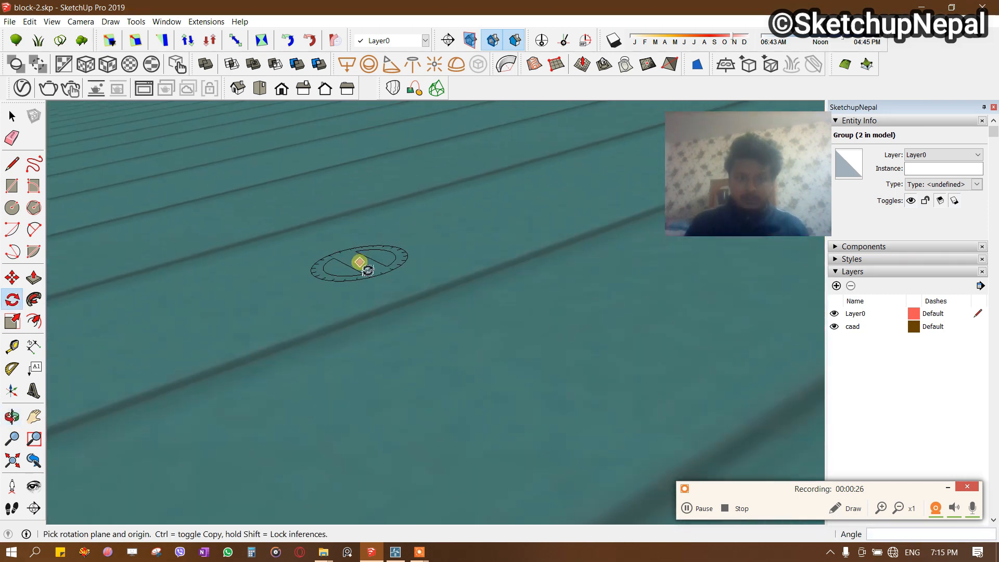
left_click(34, 460)
left_click(34, 460)
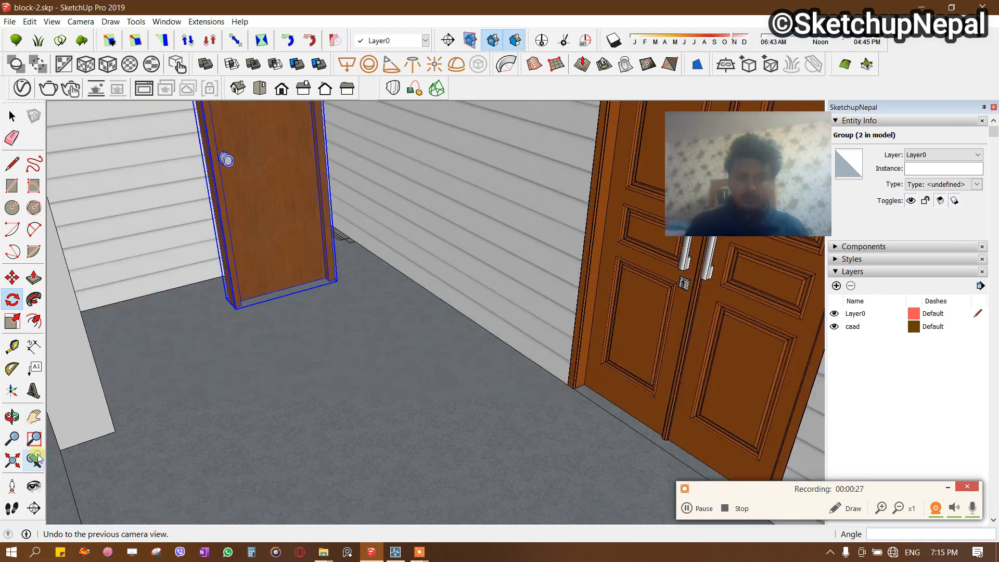
scroll(252, 341, "down", 3)
scroll(249, 366, "down", 2)
left_click(32, 460)
left_click(33, 459)
left_click(33, 460)
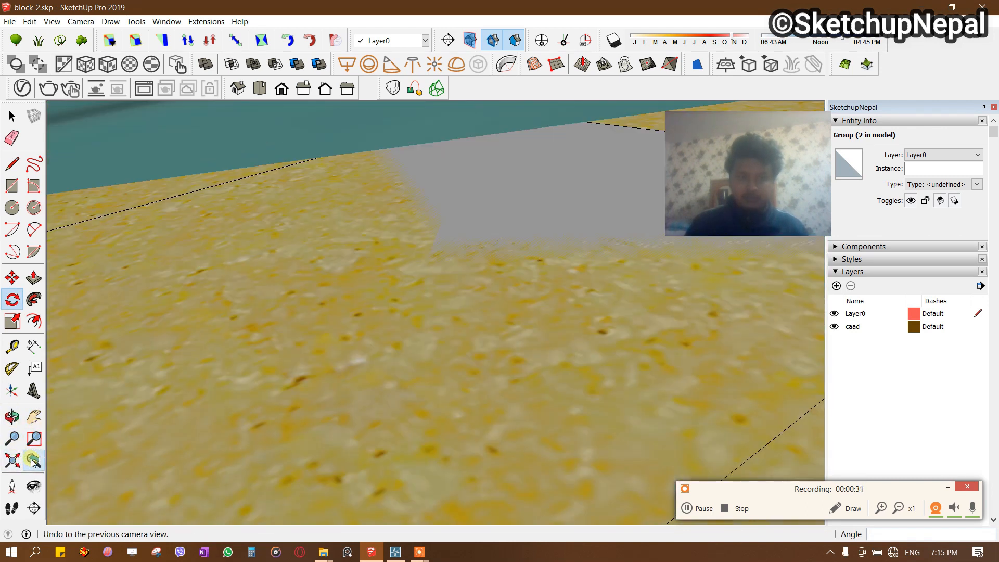
left_click(33, 462)
left_click(32, 462)
left_click(33, 462)
scroll(452, 191, "down", 3)
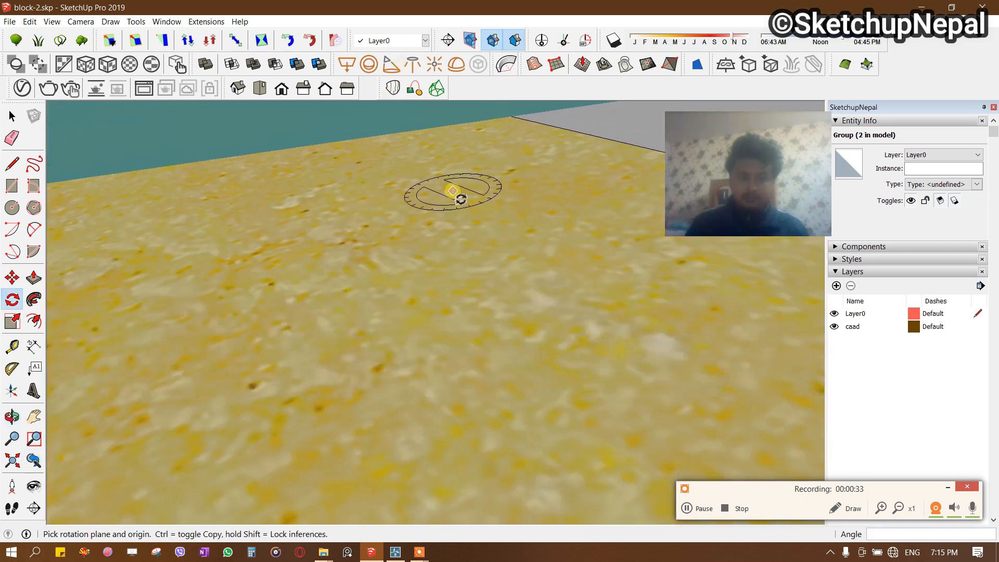
scroll(451, 191, "down", 3)
Move the copied door by its lower corner about 2' to sit against the rear porch's side wall.
left_click(14, 463)
scroll(405, 208, "up", 4)
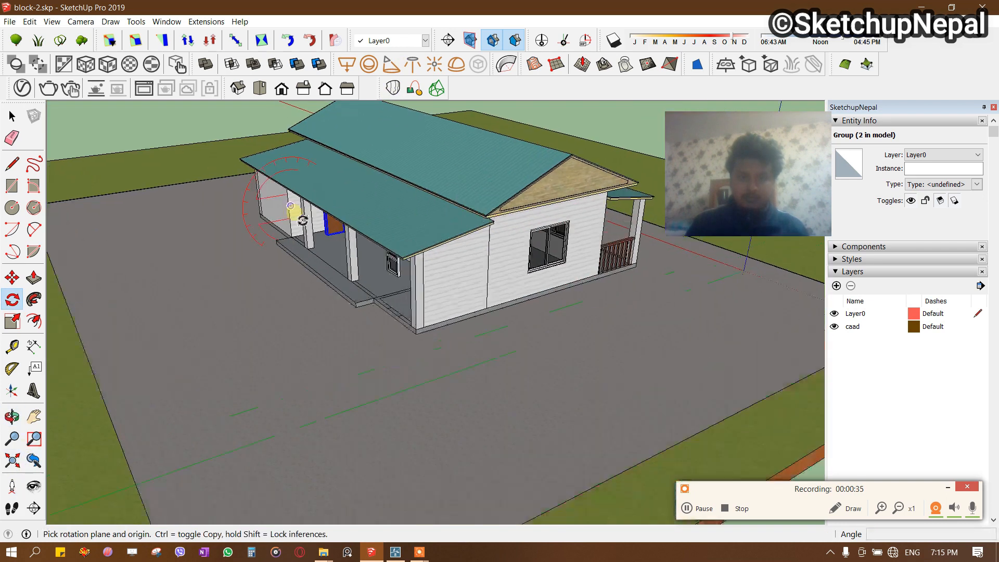
scroll(302, 220, "up", 8)
key("space")
key("m")
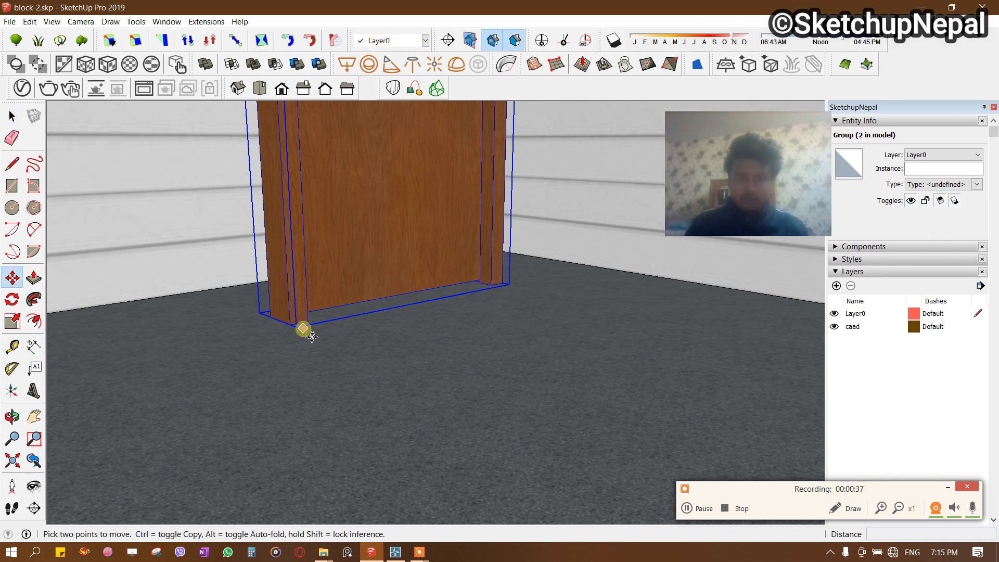
left_click(290, 324)
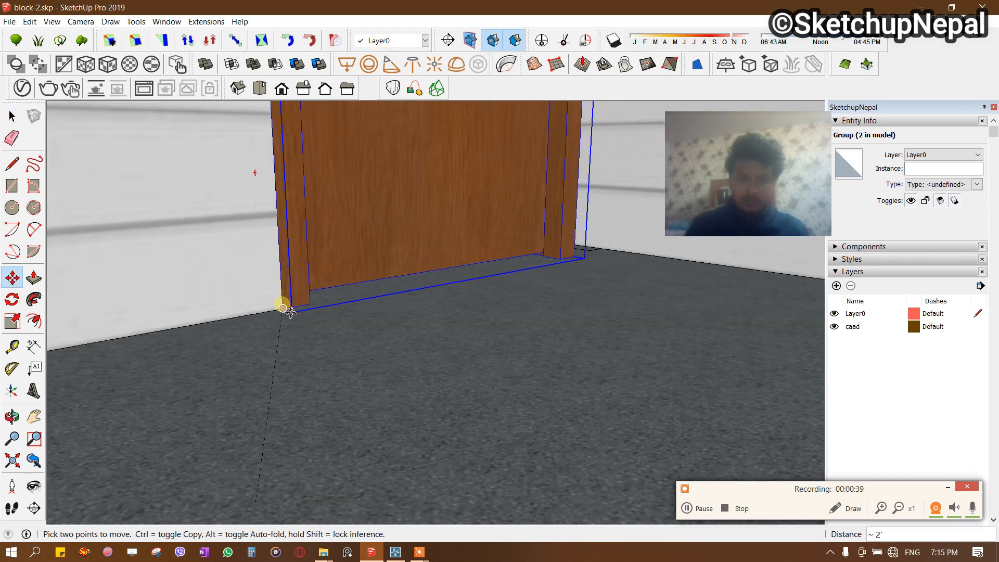
left_click(290, 311)
Scale the door's width along the green axis to reach the inner corner of the rear porch.
scroll(312, 328, "down", 3)
middle_click_drag(334, 345, 375, 282)
key("s")
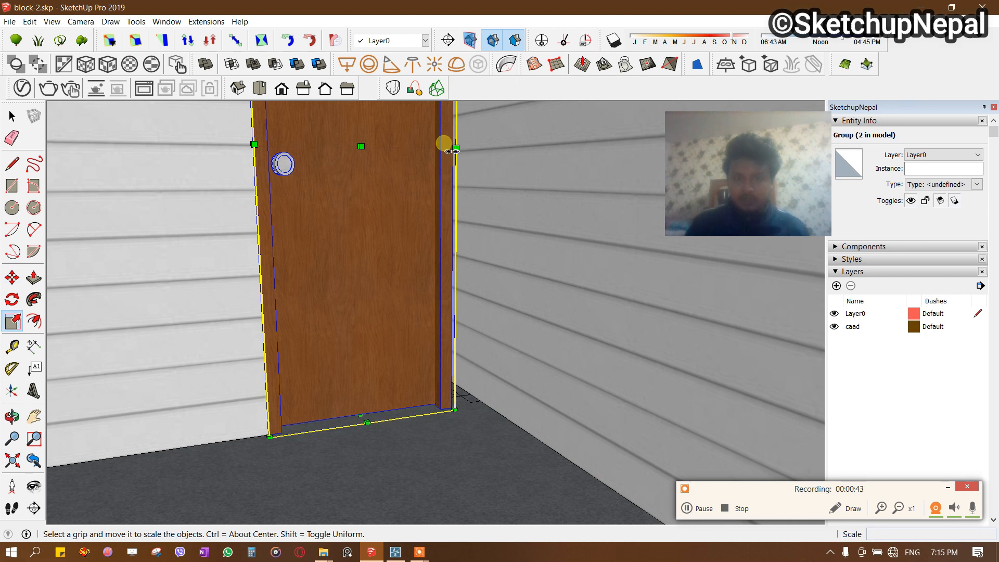
left_click(443, 151)
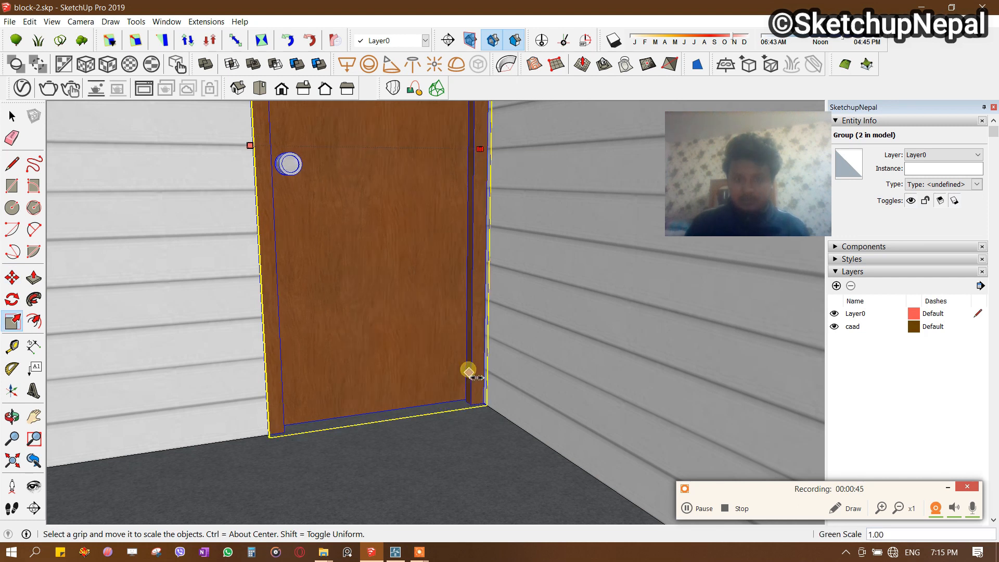
scroll(425, 359, "down", 3)
middle_click_drag(356, 411, 486, 457)
scroll(504, 450, "up", 3)
Examine the rear porch, its doors and the roofs from several angles around the building.
key("m")
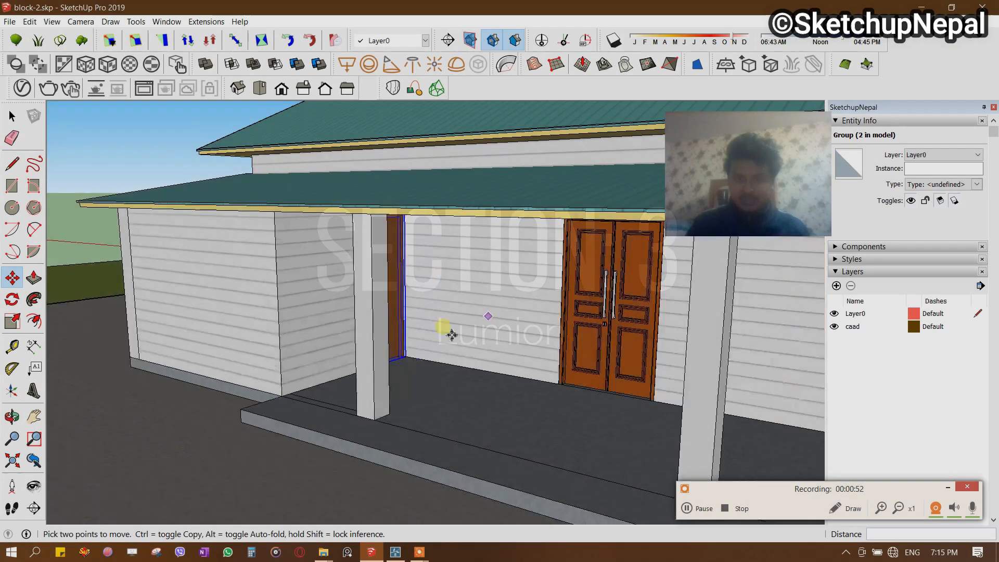
scroll(315, 315, "down", 4)
middle_click_drag(444, 328, 360, 340)
key("space")
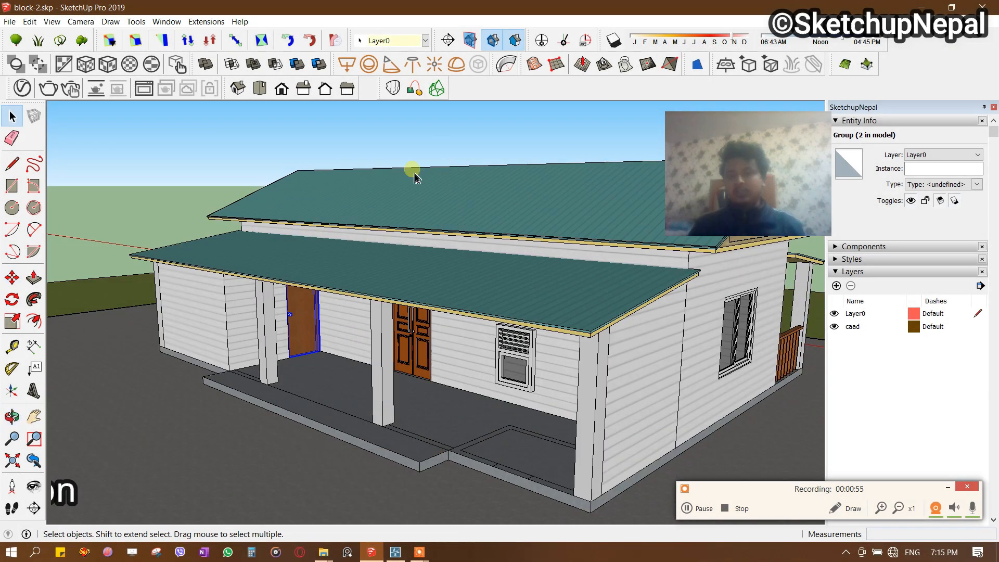
scroll(392, 254, "down", 3)
middle_click_drag(392, 255, 407, 233)
scroll(454, 321, "up", 3)
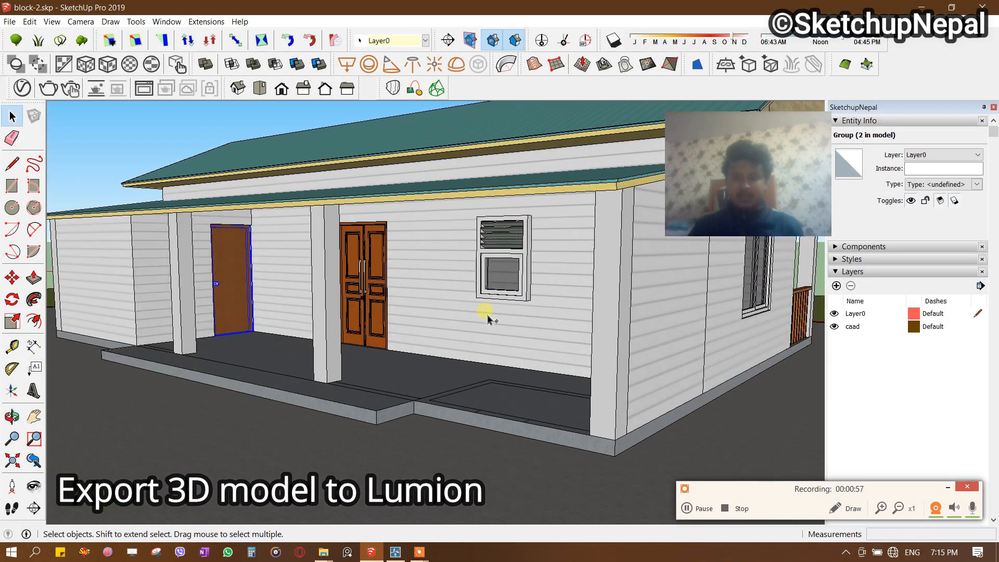
scroll(487, 319, "down", 3)
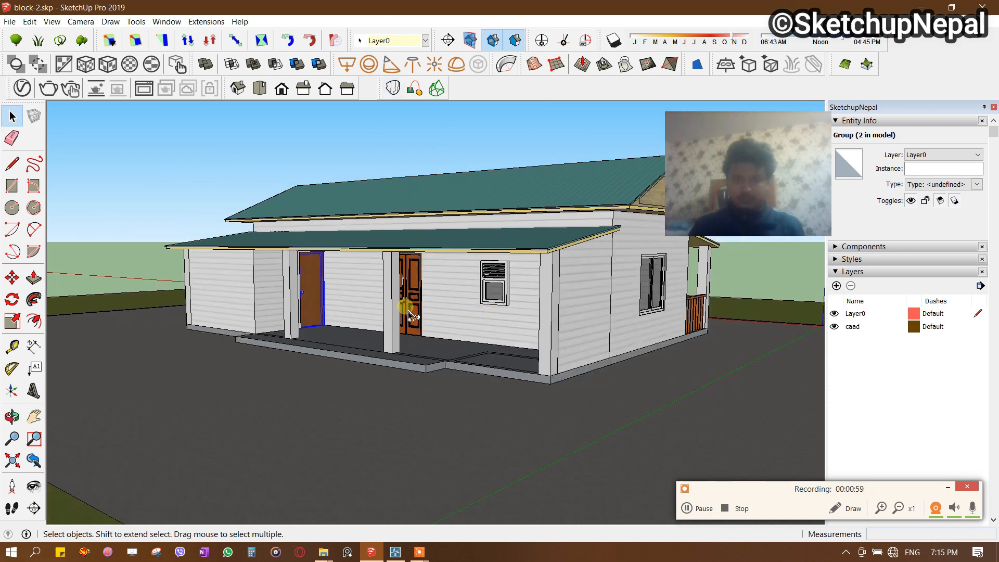
middle_click_drag(411, 313, 483, 326)
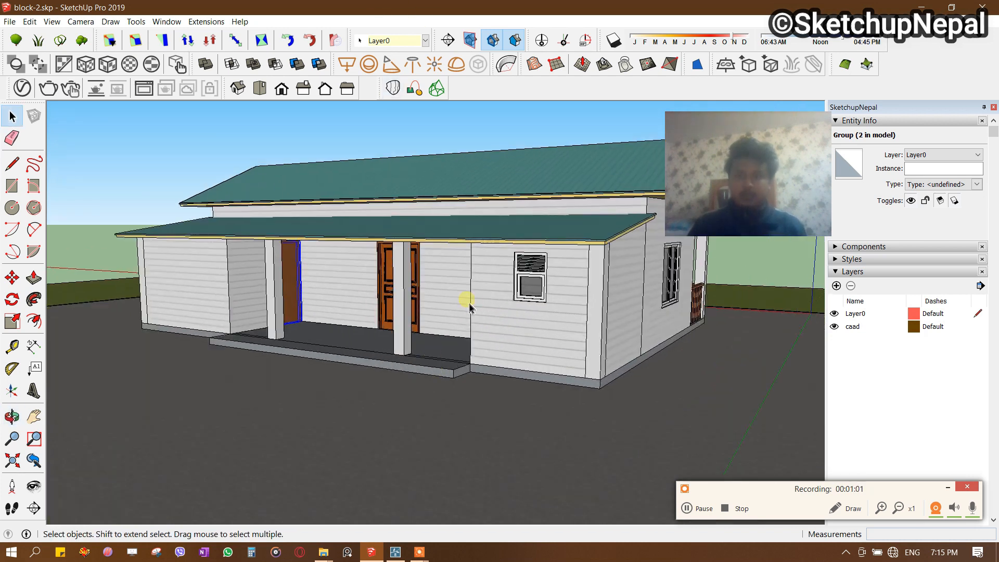
left_click_drag(685, 226, 854, 183)
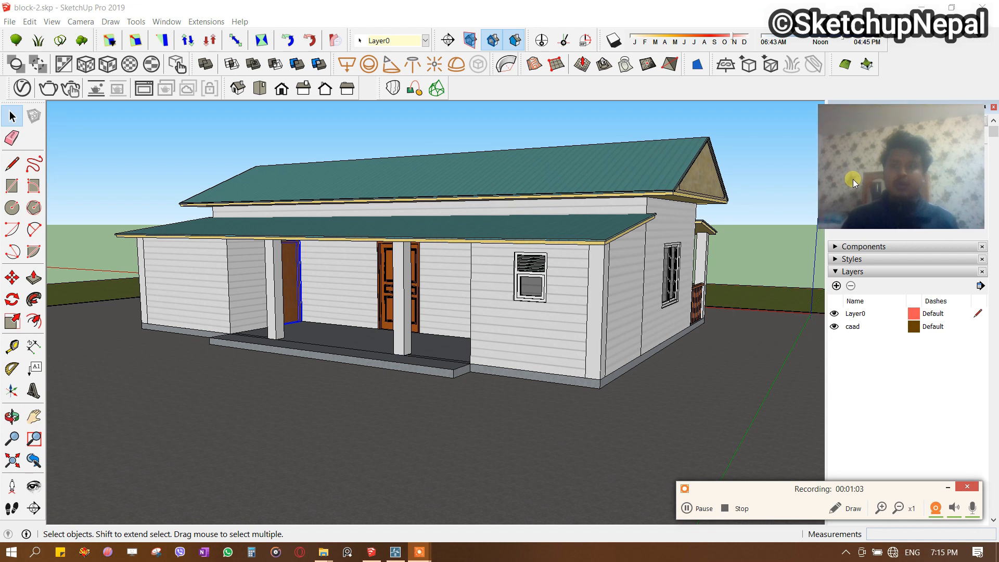
middle_click_drag(622, 154, 555, 167)
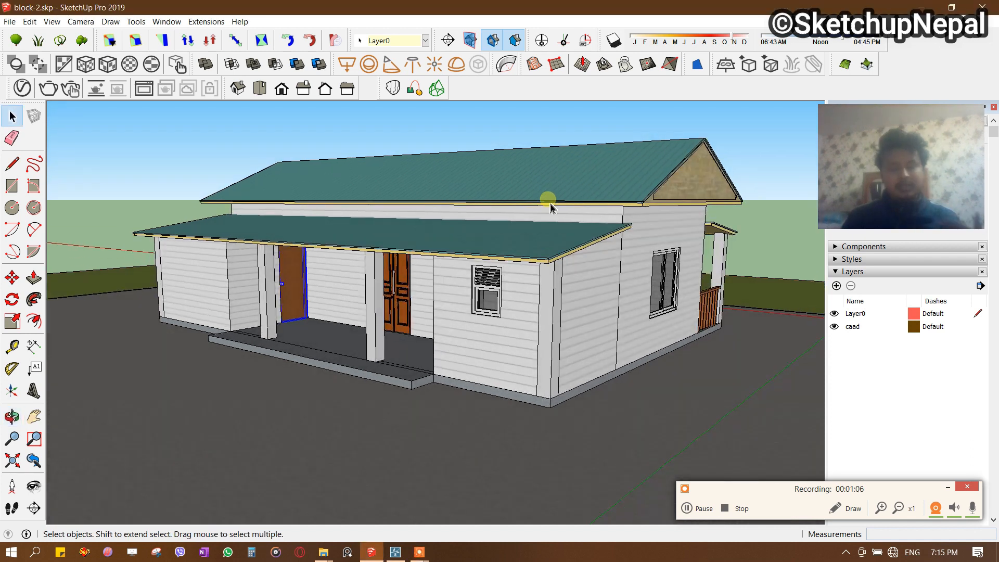
Export the 3D model as the COLLADA file block-2.dae into the LUMION folder of the 2-Office project.
left_click(11, 20)
mouse_move(32, 213)
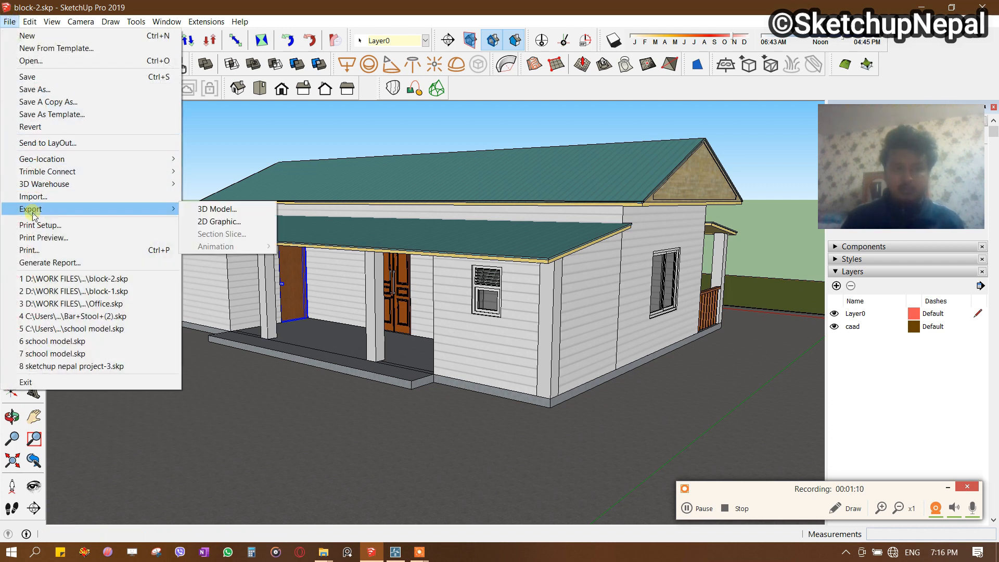
left_click(219, 209)
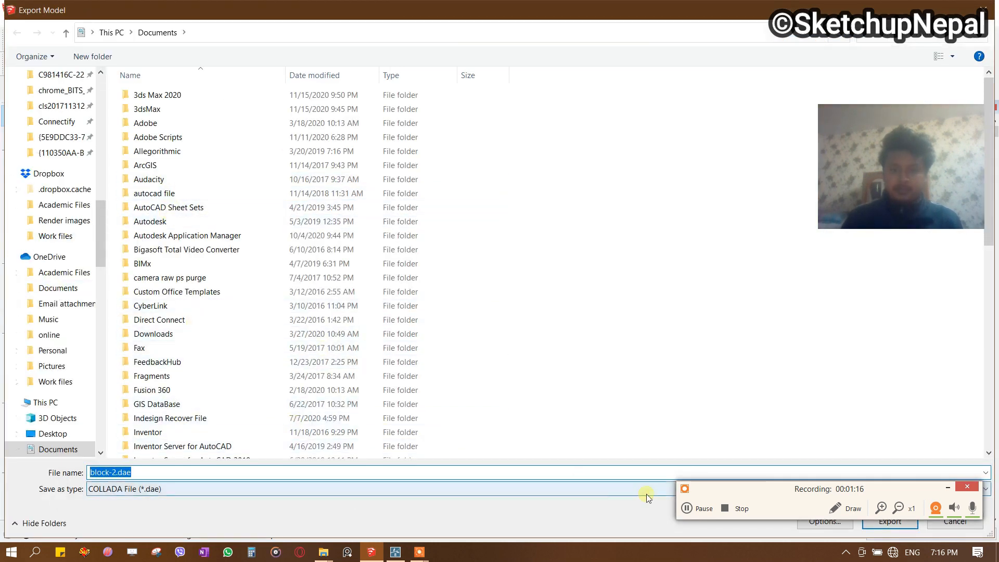
left_click(686, 508)
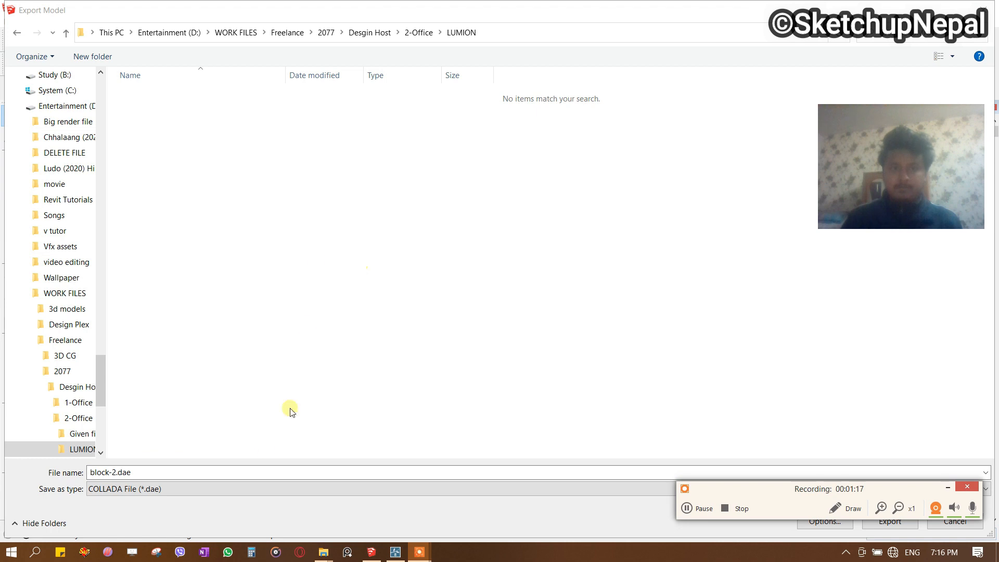
left_click(229, 473)
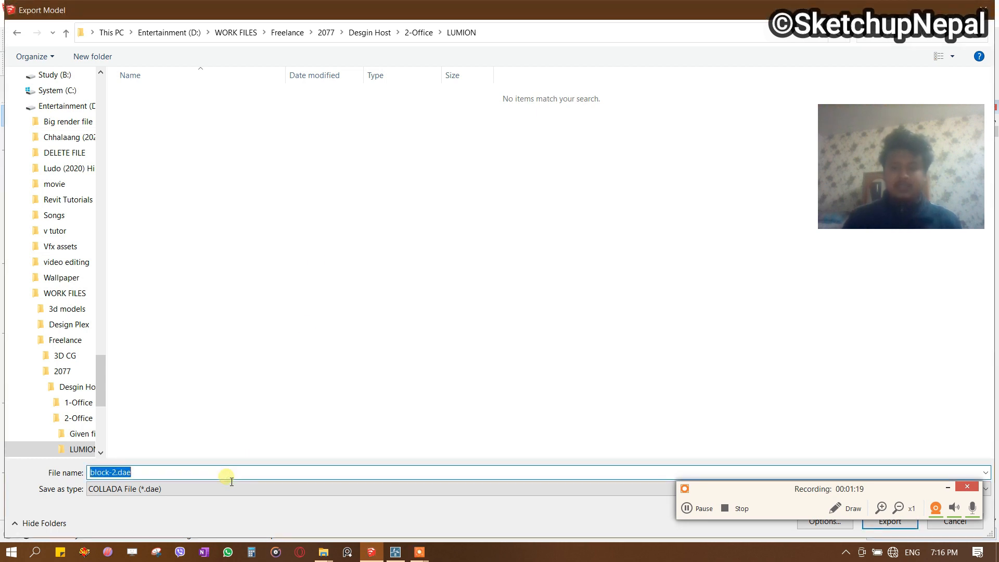
left_click(942, 487)
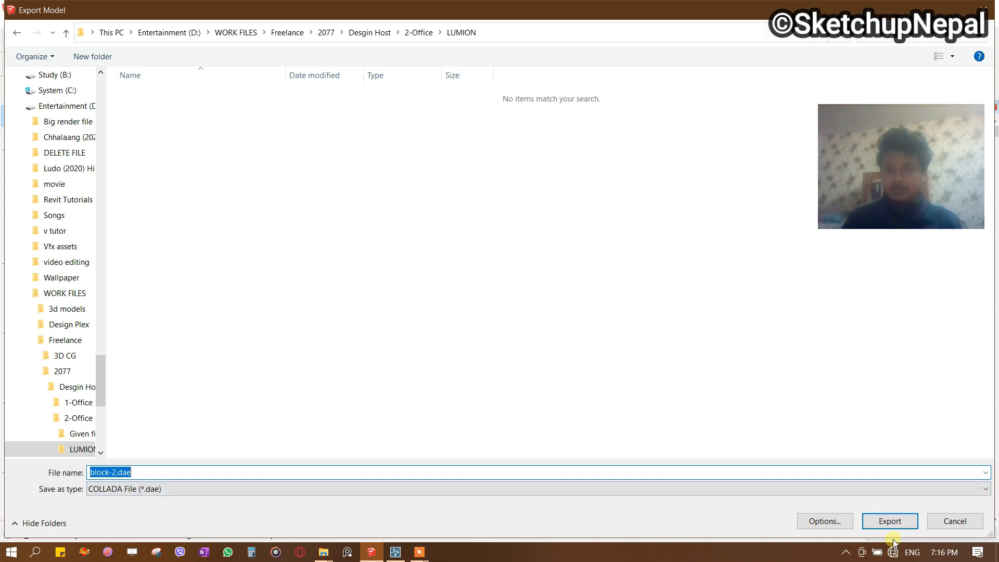
left_click(889, 522)
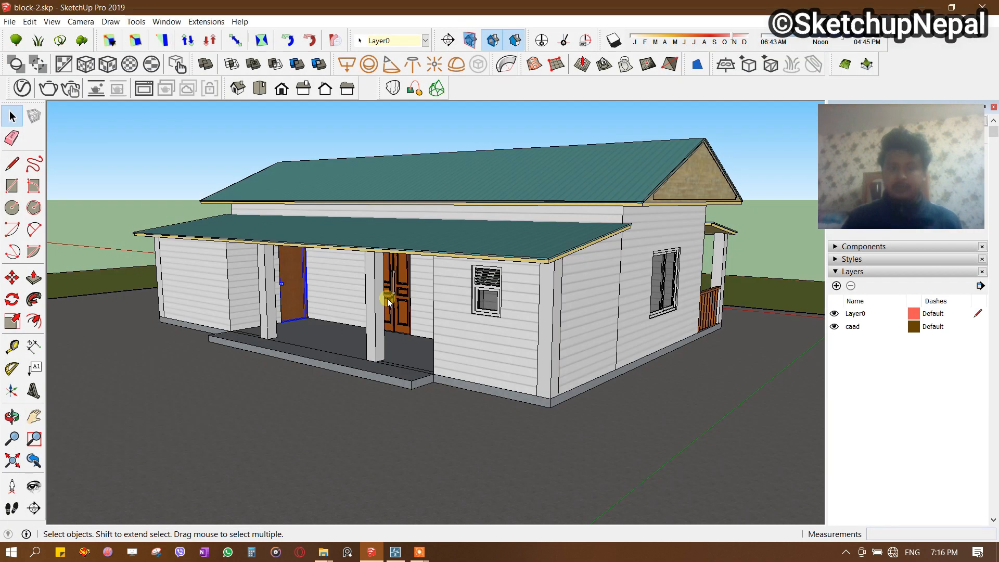
Check Lumion's activation screen and highlight the first block of key lines in the desktop text file Lumon key.txt.
left_click(396, 551)
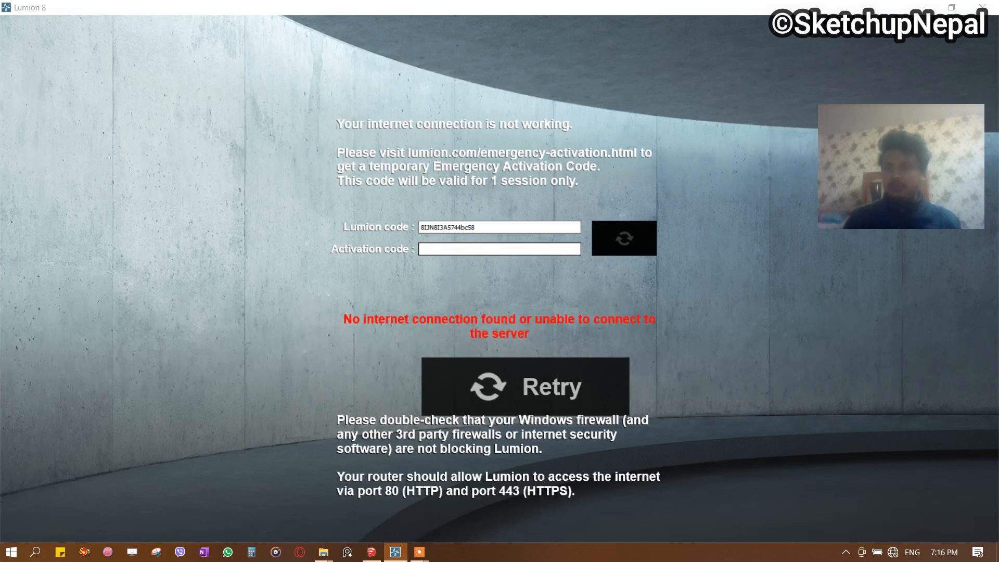
left_click(910, 8)
left_click(911, 7)
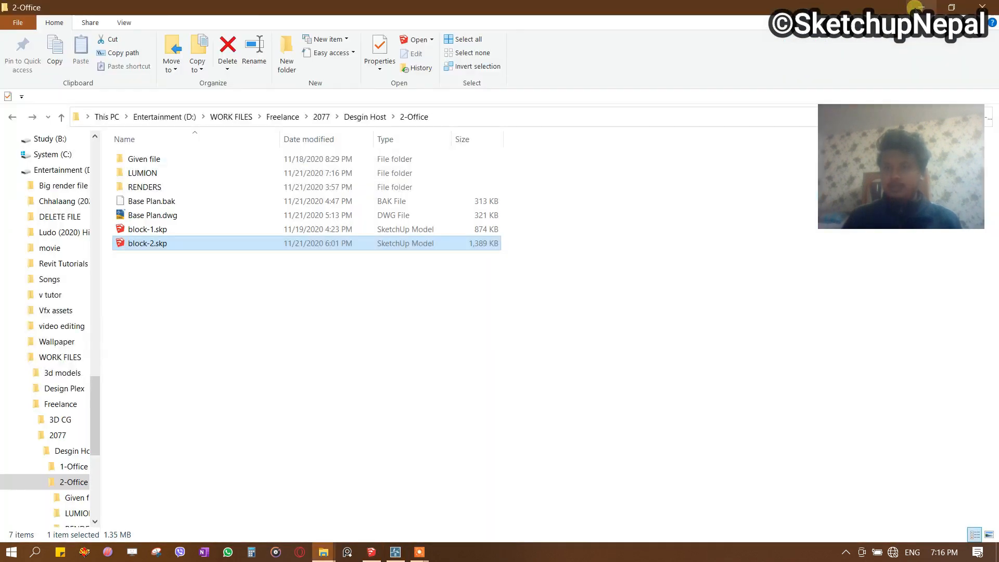
left_click(911, 7)
double_click(177, 99)
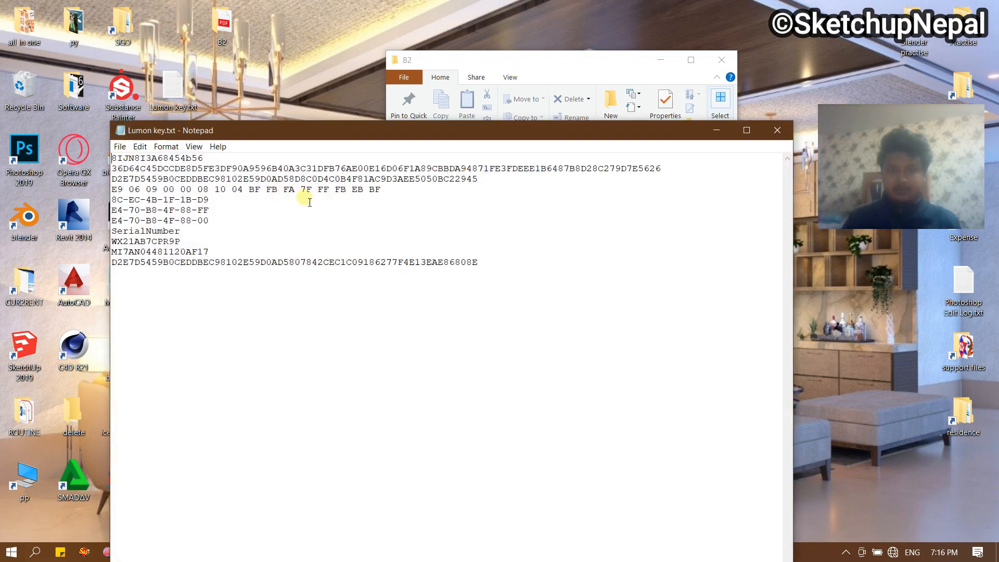
left_click_drag(228, 223, 101, 161)
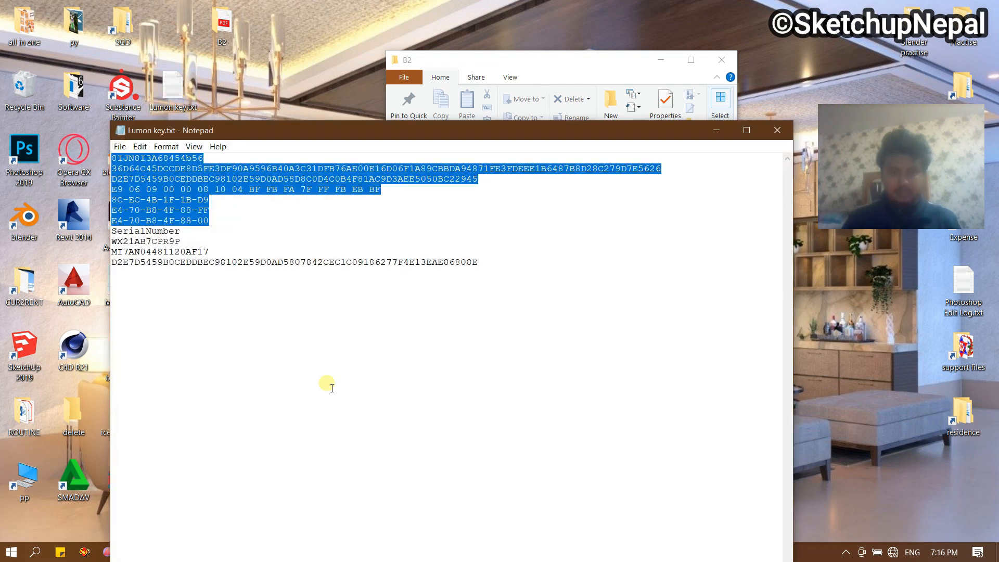
left_click(705, 136)
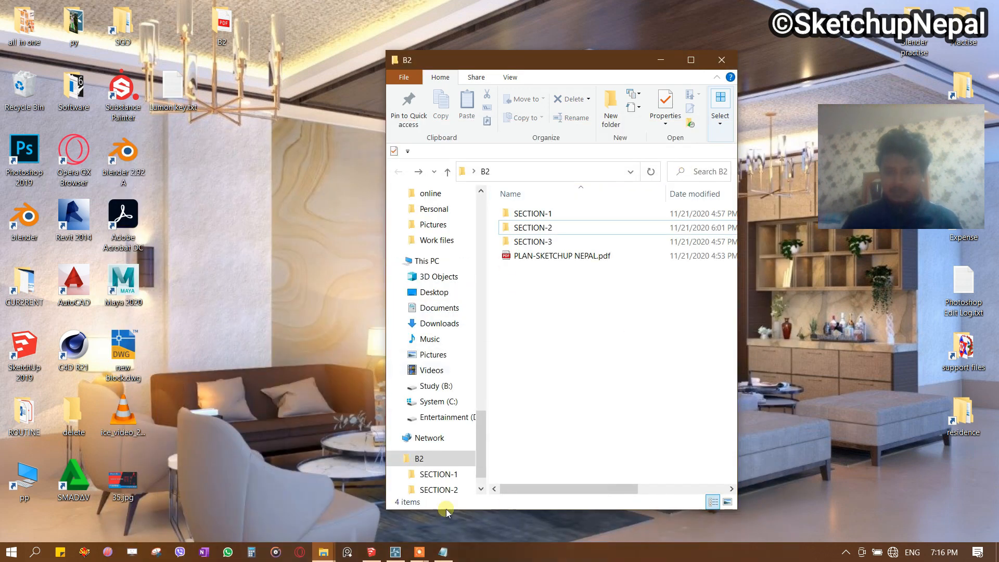
Switch to the Lumion activation screen, paste the activation code and submit it.
left_click(396, 551)
left_click(472, 252)
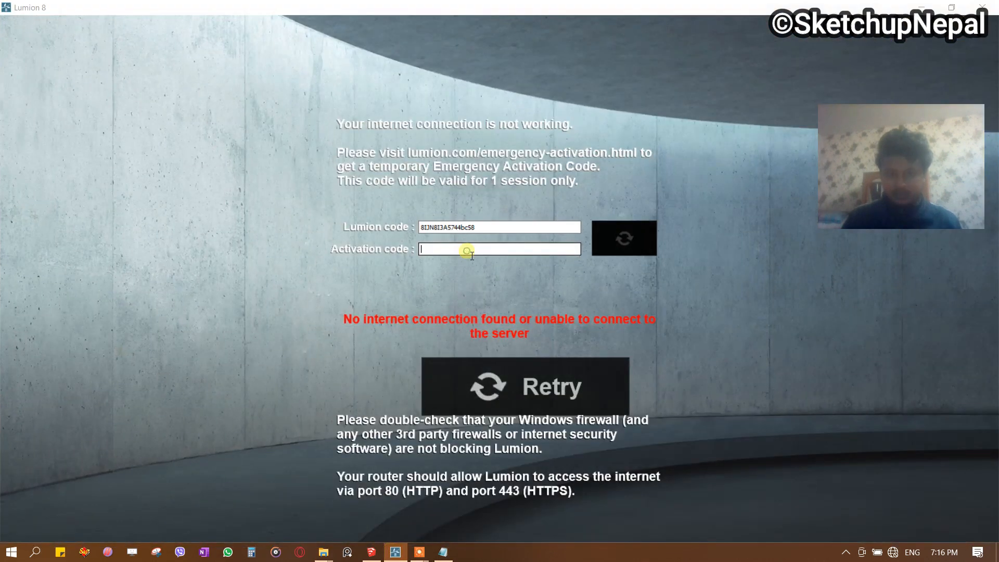
key("ctrl+v")
left_click(635, 236)
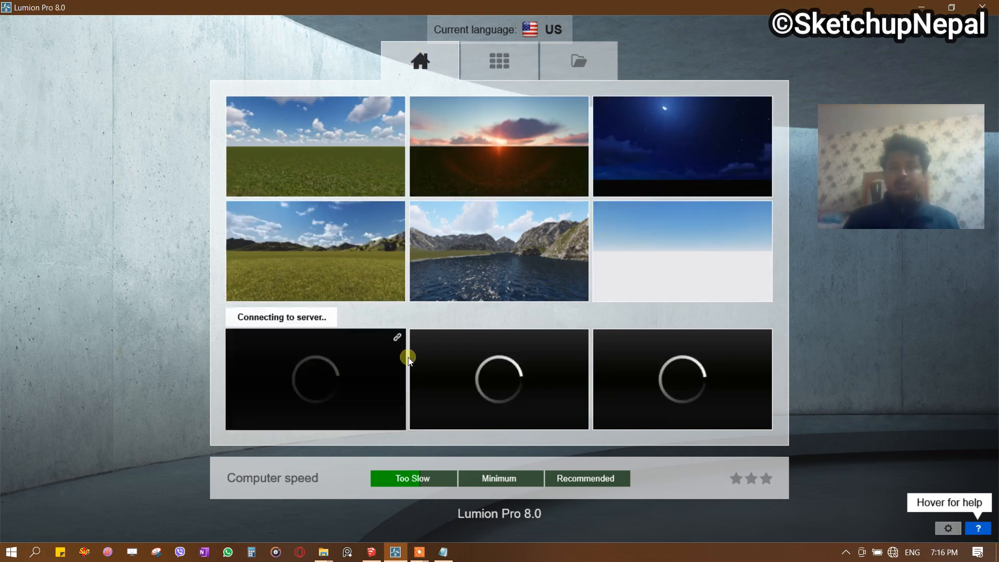
Browse the example and recent scenes, then create a new scene from the flat grass template with a blue daytime sky.
left_click(460, 76)
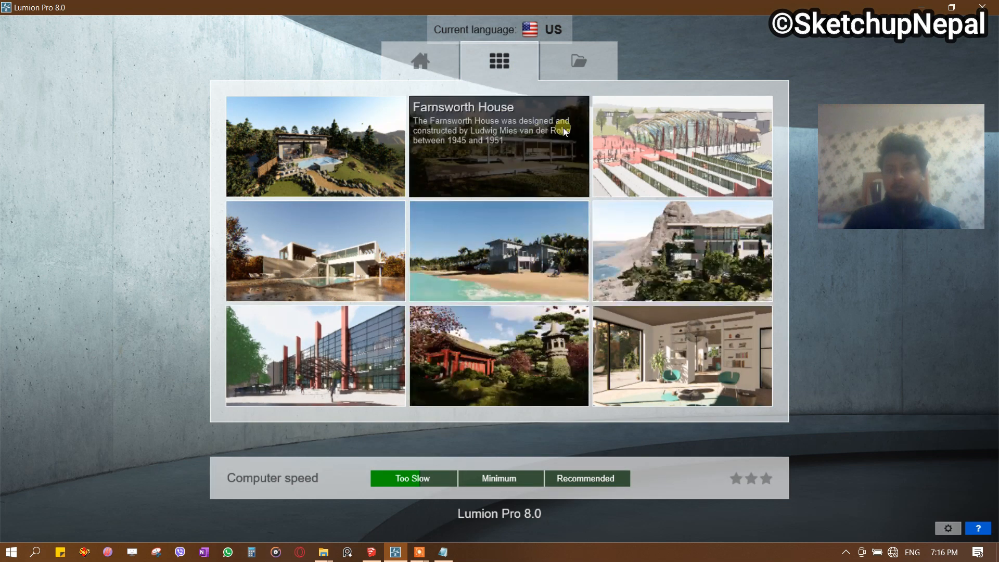
left_click(567, 70)
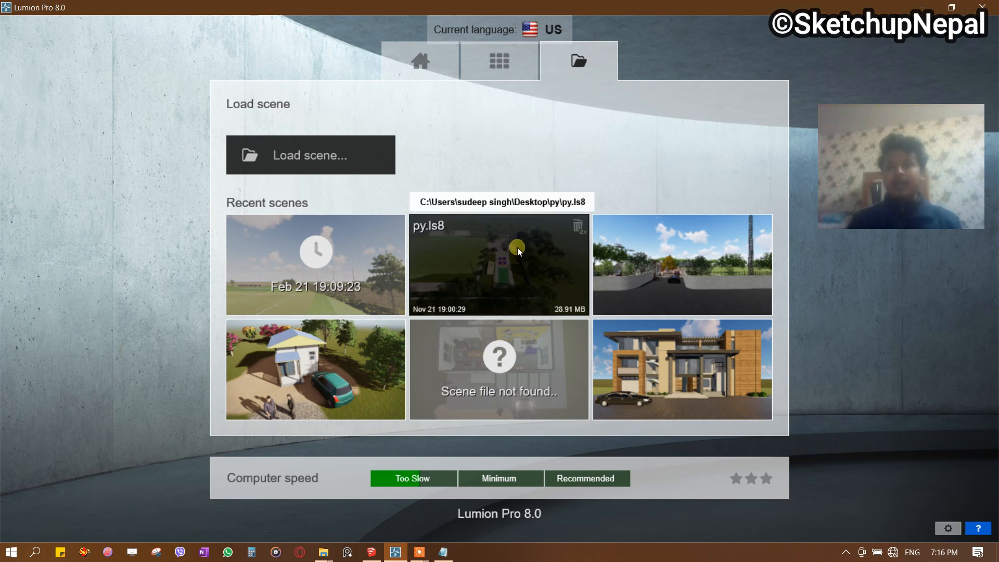
left_click(421, 65)
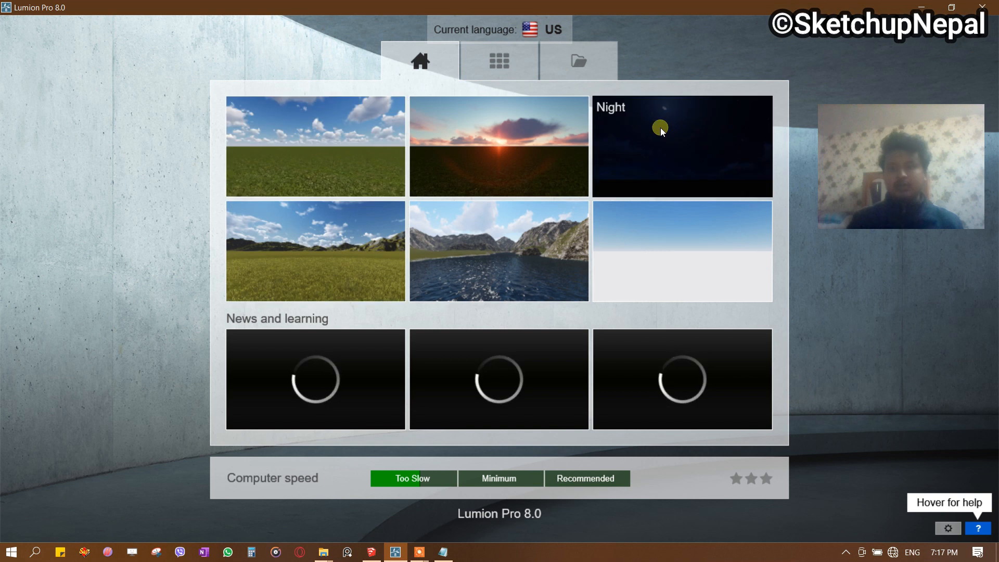
left_click(306, 145)
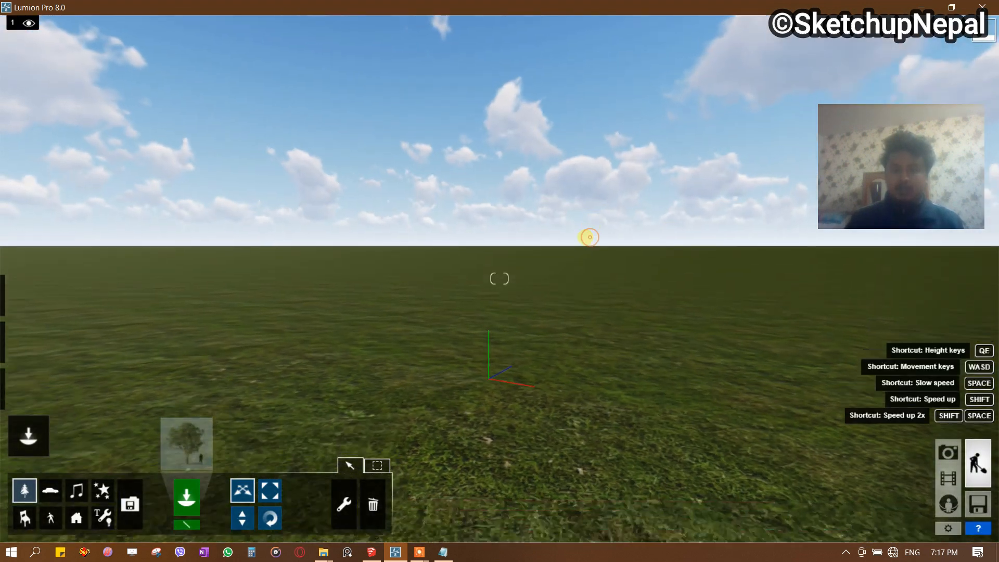
Practise navigating the empty scene by orbiting, moving forward and backward, raising and lowering the camera, and moving at faster speed.
right_click_drag(589, 237, 590, 238)
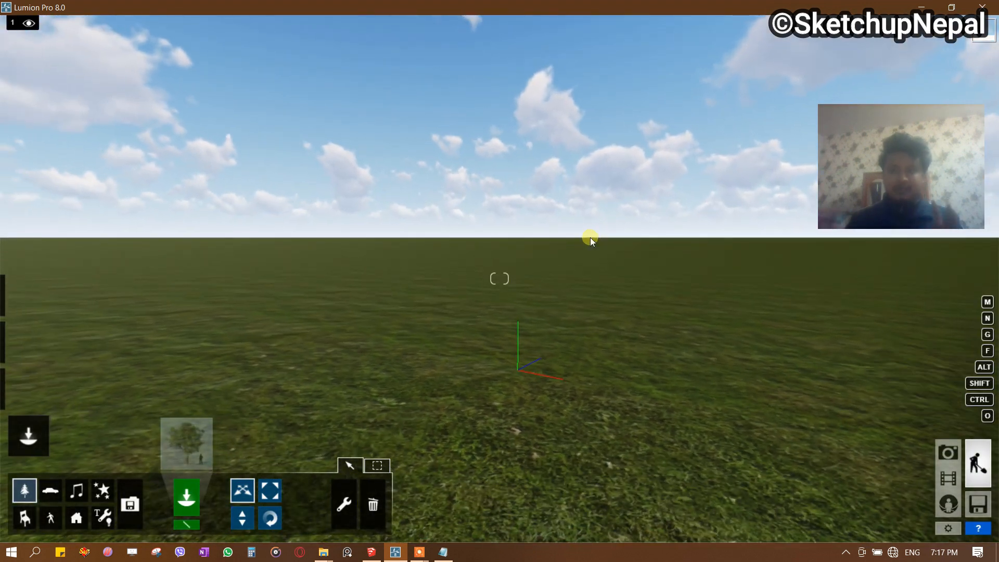
left_click_drag(920, 157, 900, 79)
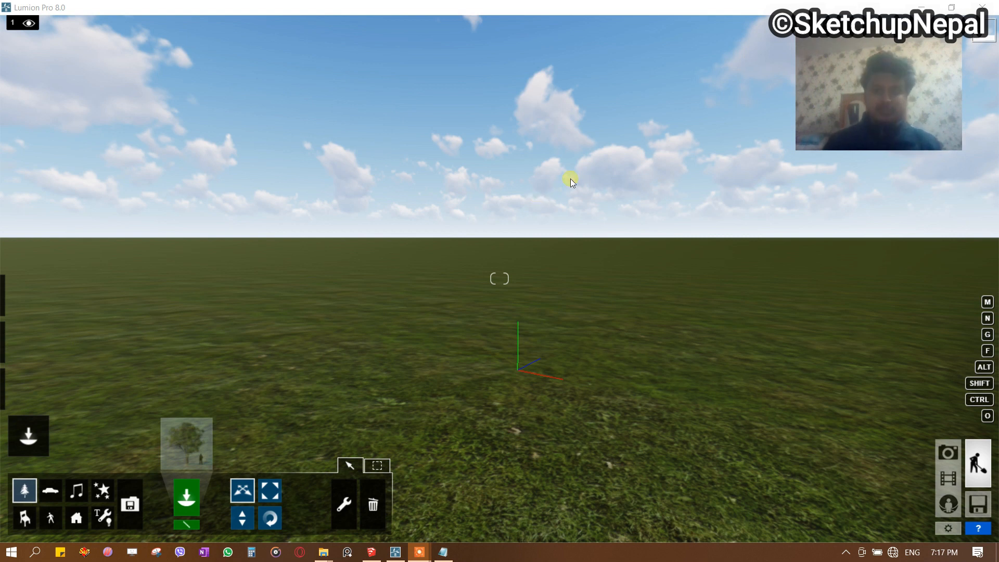
mouse_move(504, 266)
right_mouse_down()
mouse_move(511, 255)
mouse_move(453, 167)
mouse_move(428, 280)
mouse_move(497, 276)
right_mouse_up()
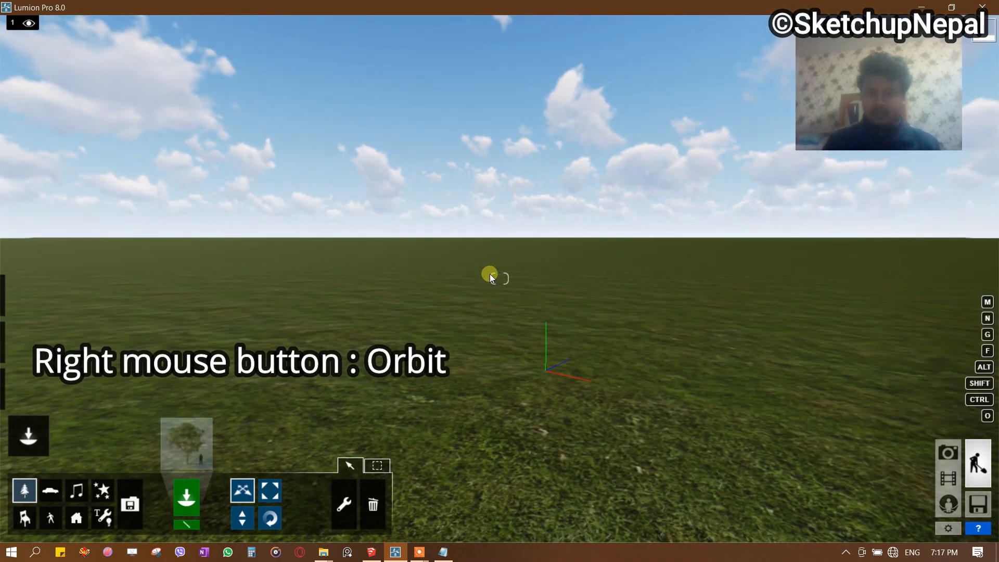
mouse_move(523, 273)
right_mouse_down()
mouse_move(514, 273)
mouse_move(541, 272)
mouse_move(524, 275)
right_mouse_up()
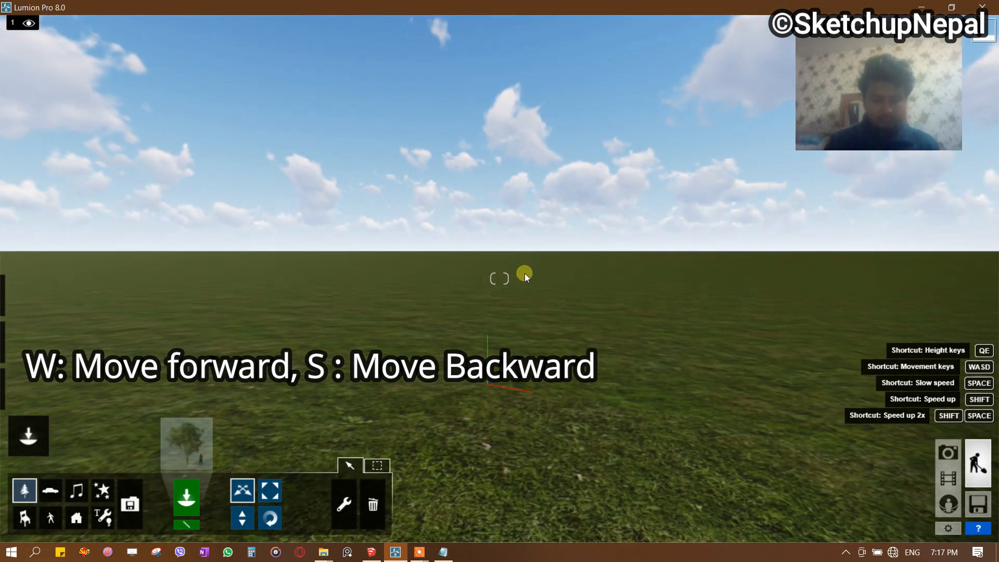
key("w")
key("s")
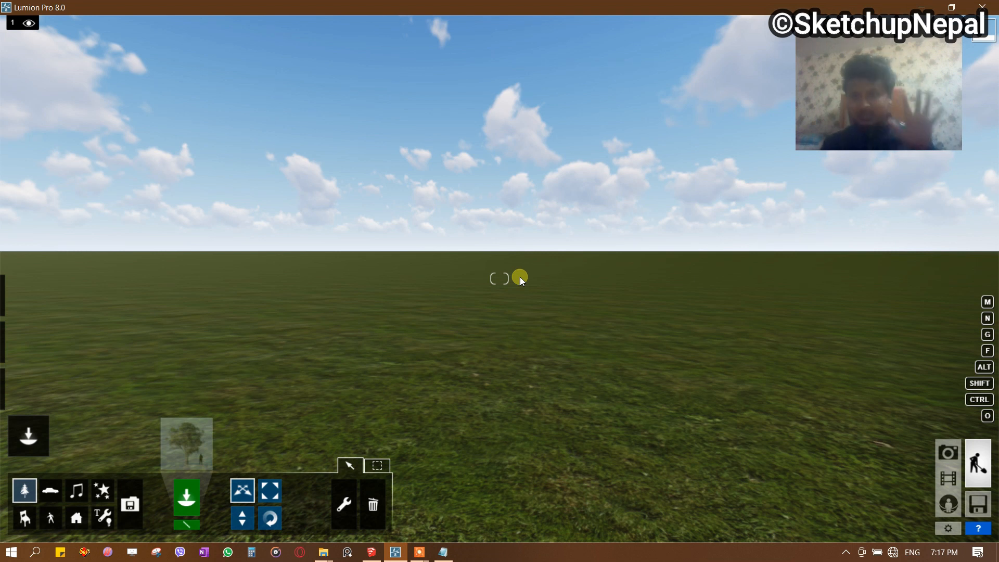
mouse_move(425, 554)
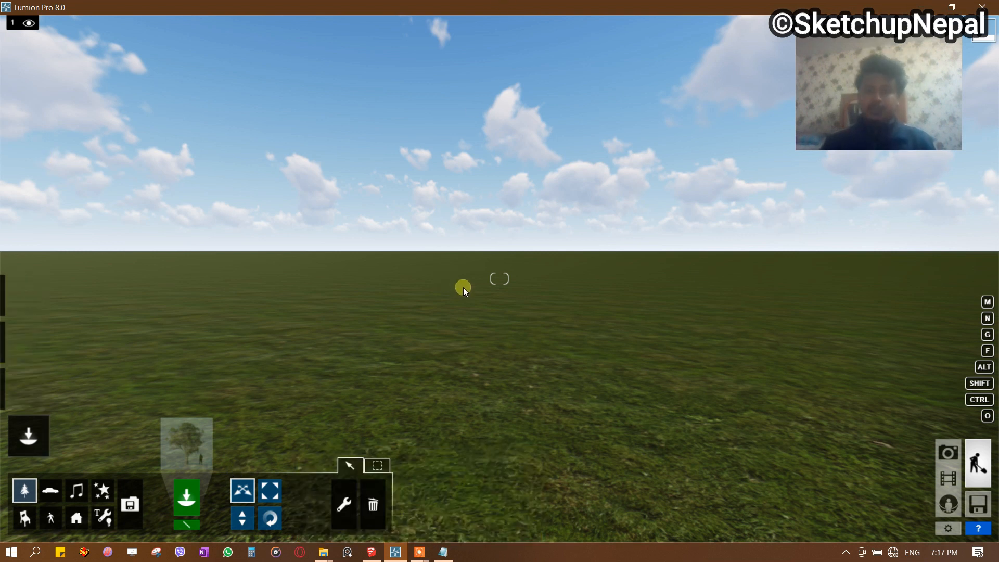
right_click_drag(650, 162, 628, 183)
key("w")
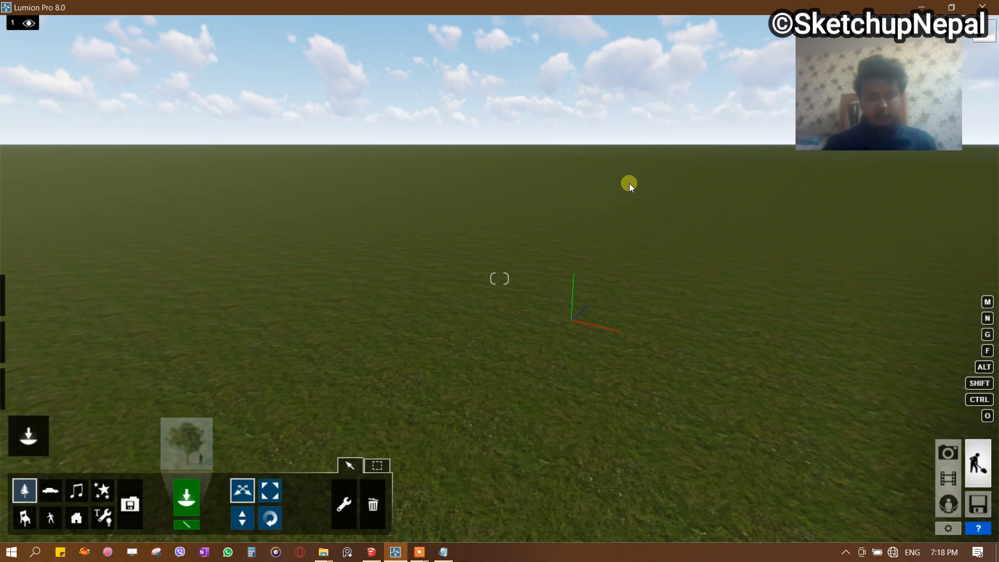
key("q")
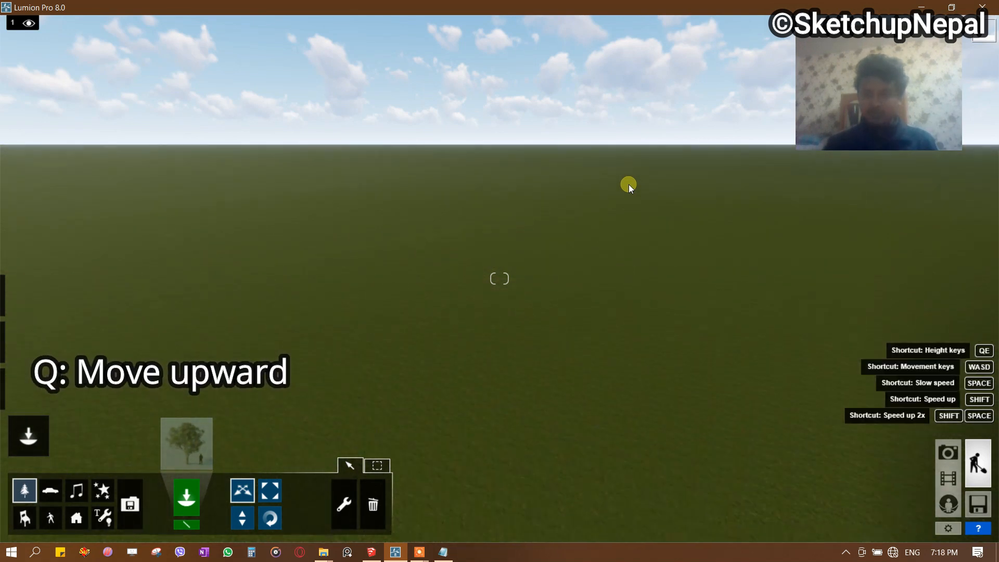
key("e")
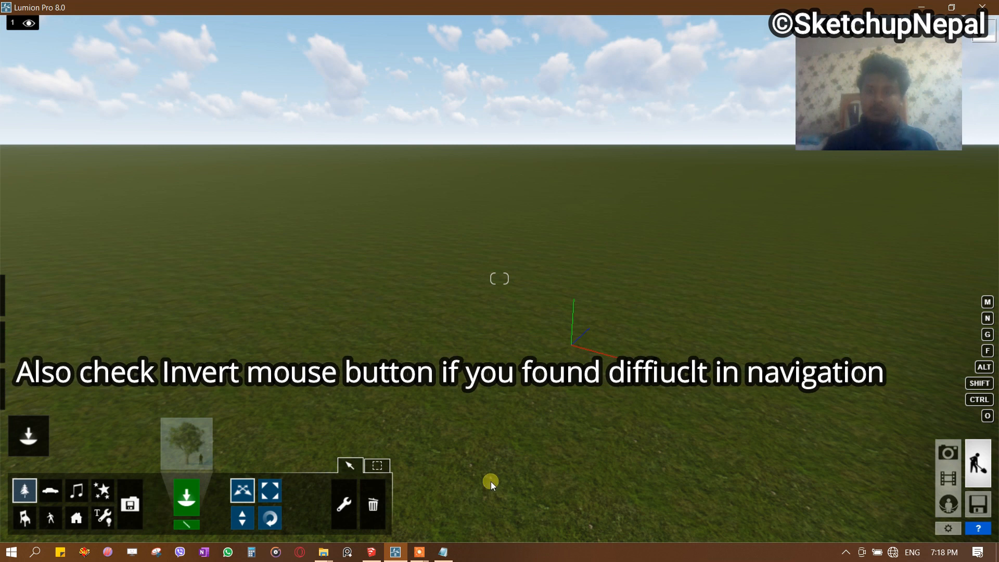
right_click_drag(505, 339, 492, 279)
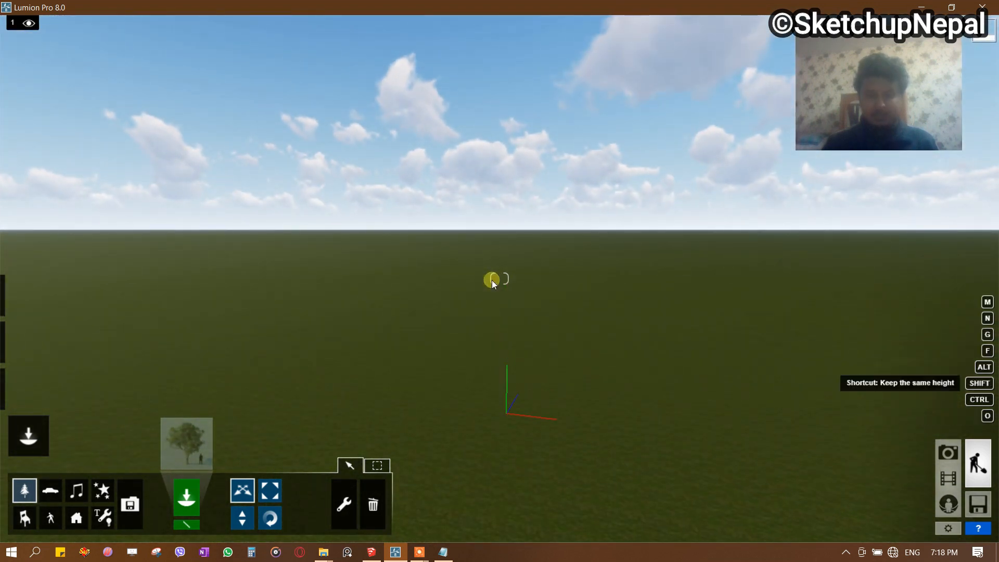
key("shift+w")
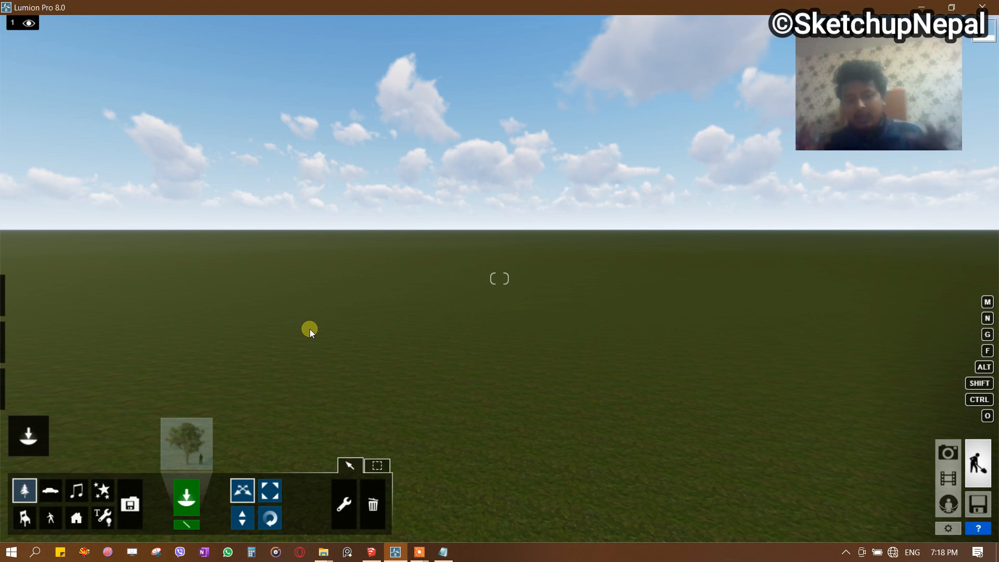
Look through the previously imported models in the Import Library.
left_click(132, 514)
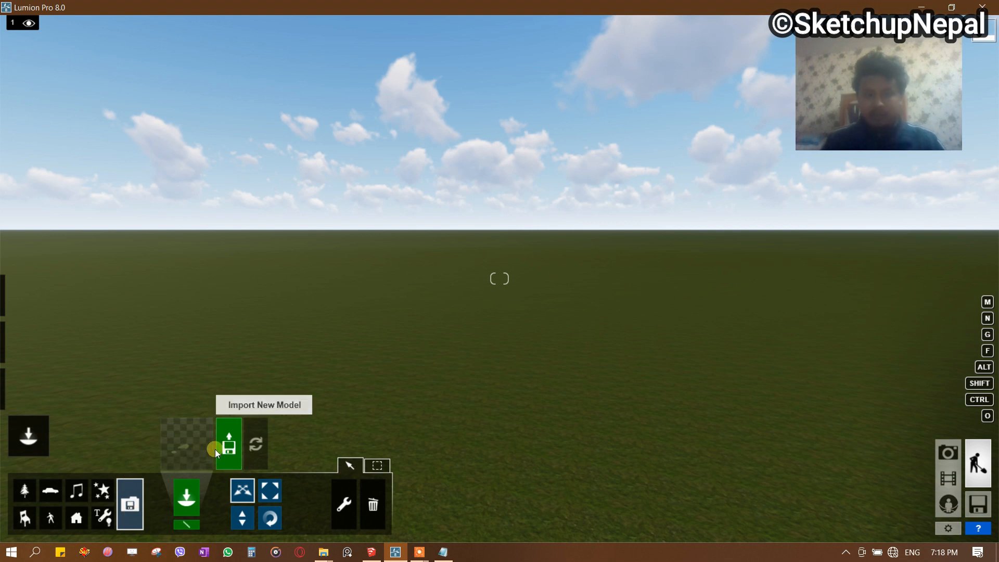
left_click(180, 445)
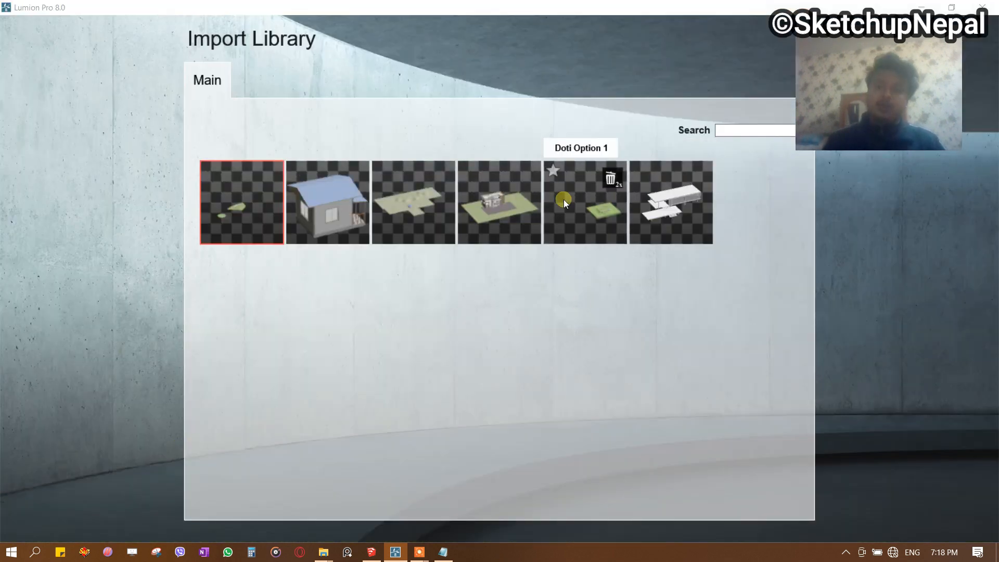
left_click_drag(859, 81, 882, 155)
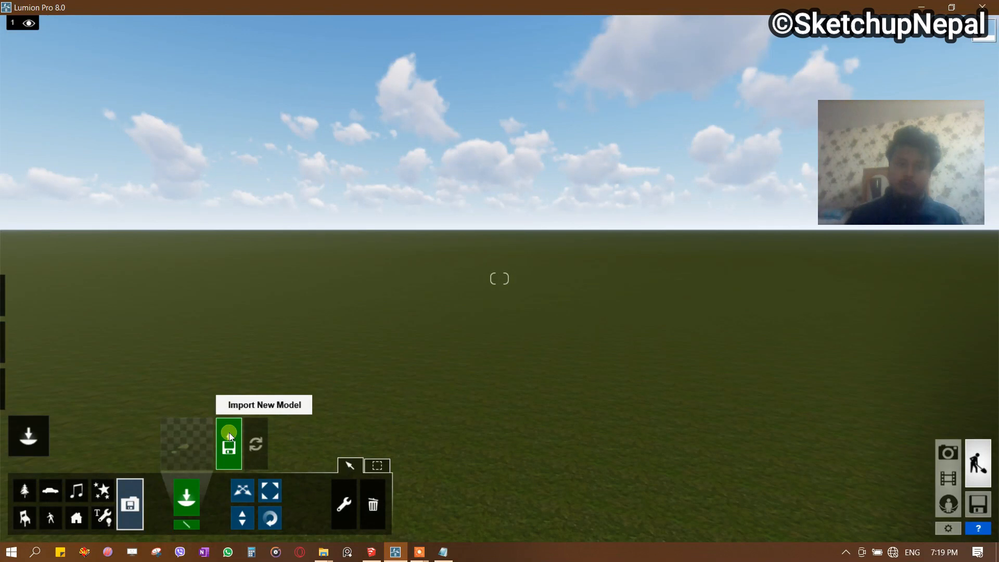
Start importing a new model and browse to the 2-Office\LUMION folder inside WORK FILES on drive D.
left_click(230, 433)
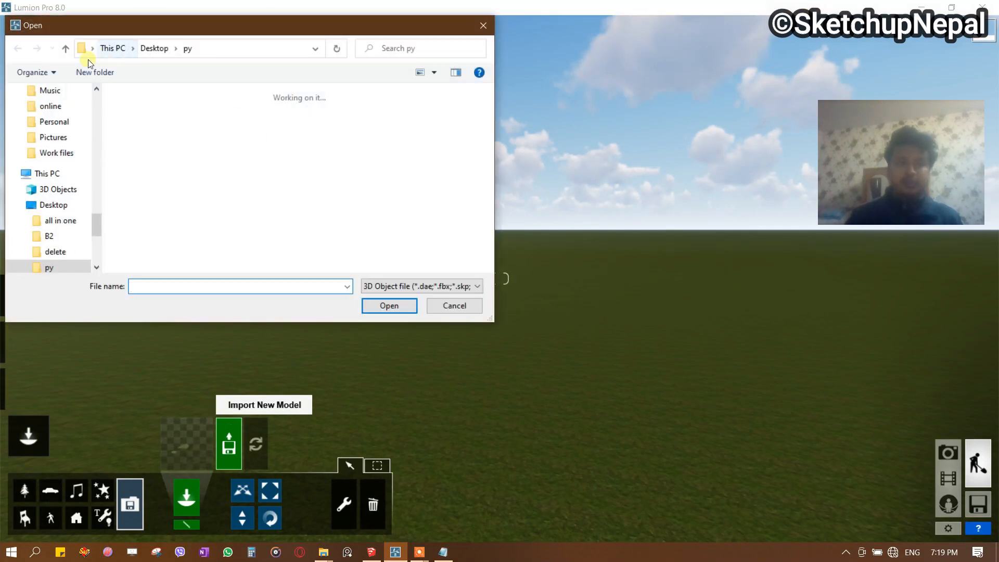
left_click(42, 172)
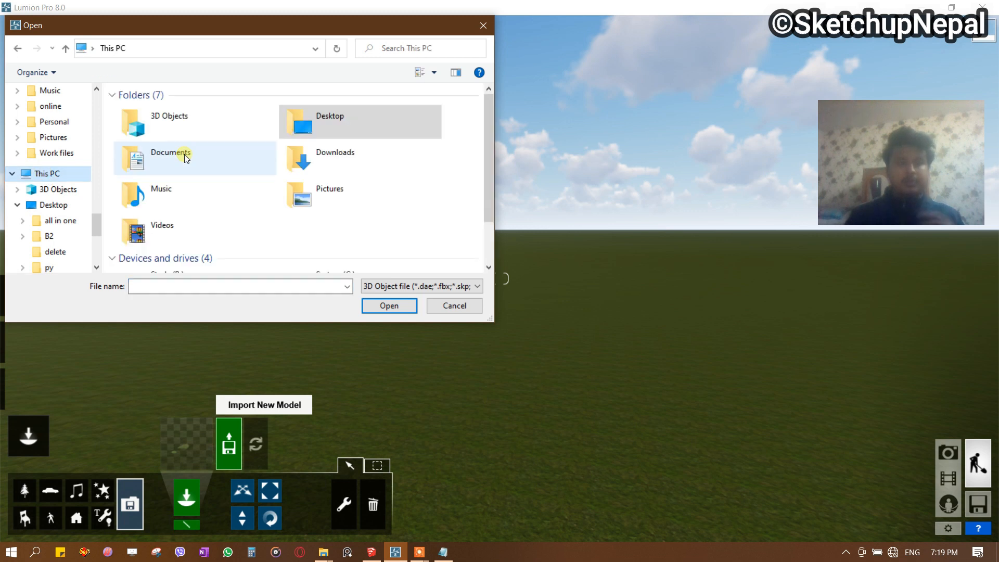
scroll(243, 196, "down", 2)
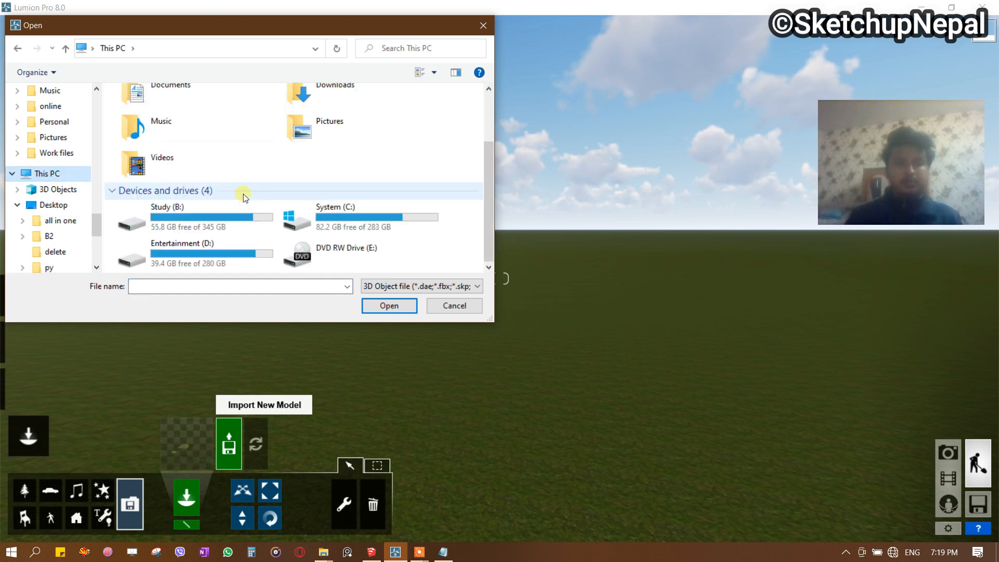
double_click(228, 258)
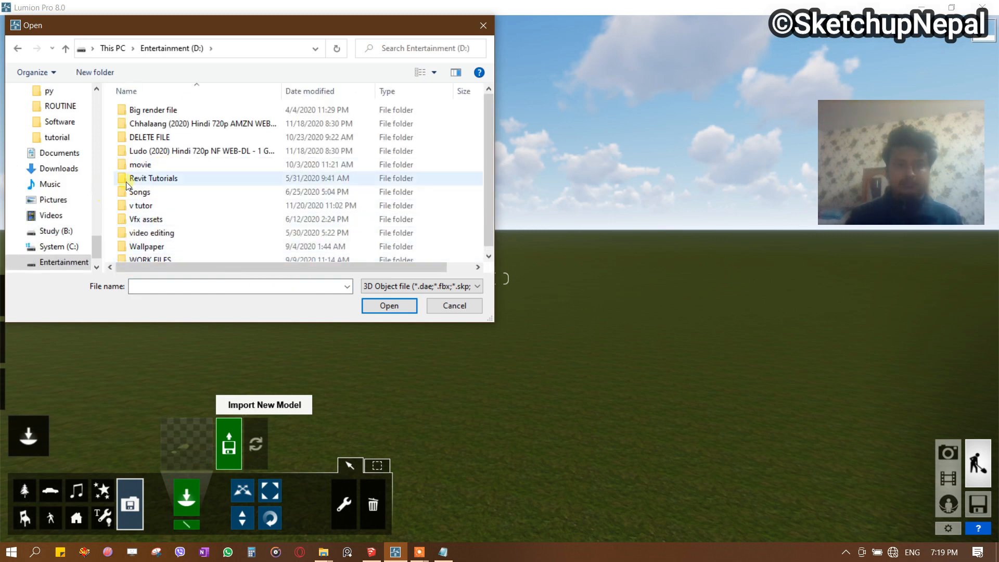
scroll(178, 193, "down", 1)
mouse_move(420, 554)
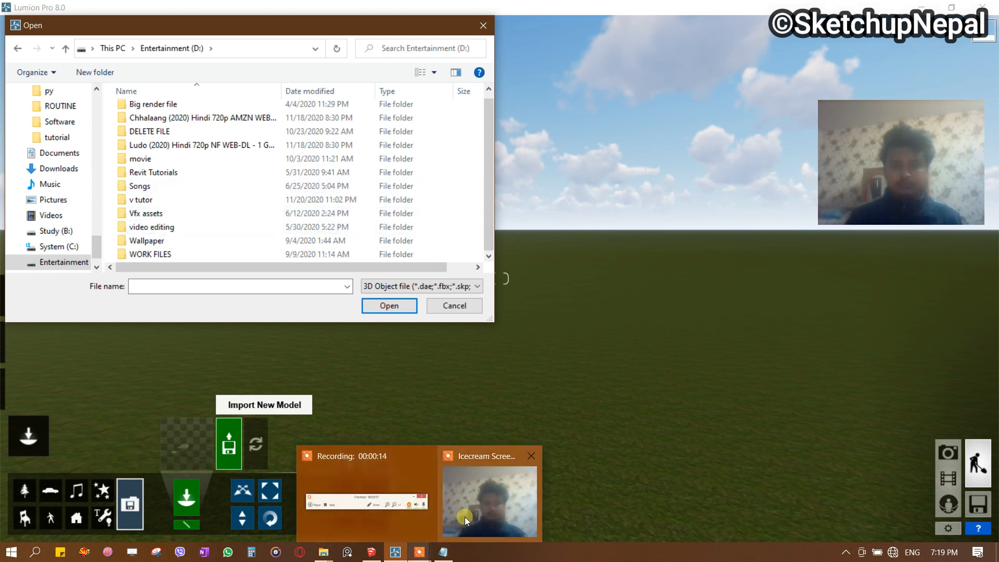
mouse_move(440, 511)
left_click(392, 491)
left_click(708, 534)
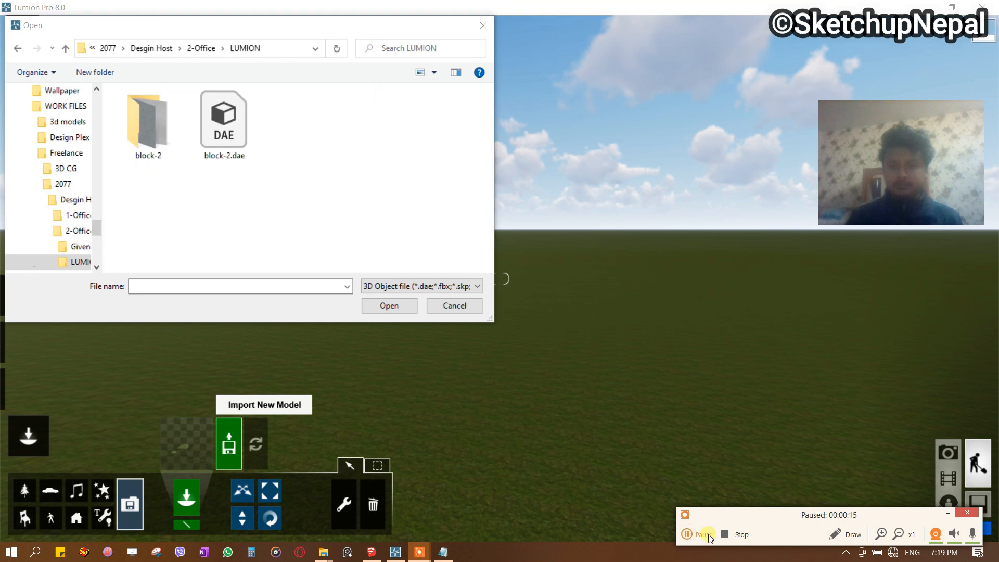
left_click(224, 222)
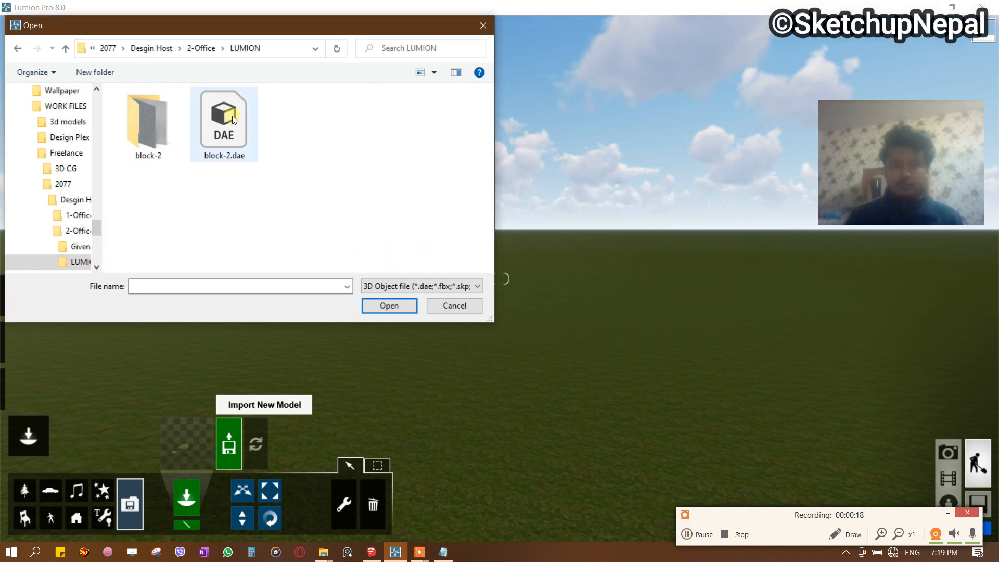
Import block-2.dae into the library as block-2 in the Main (default) category.
left_click(219, 126)
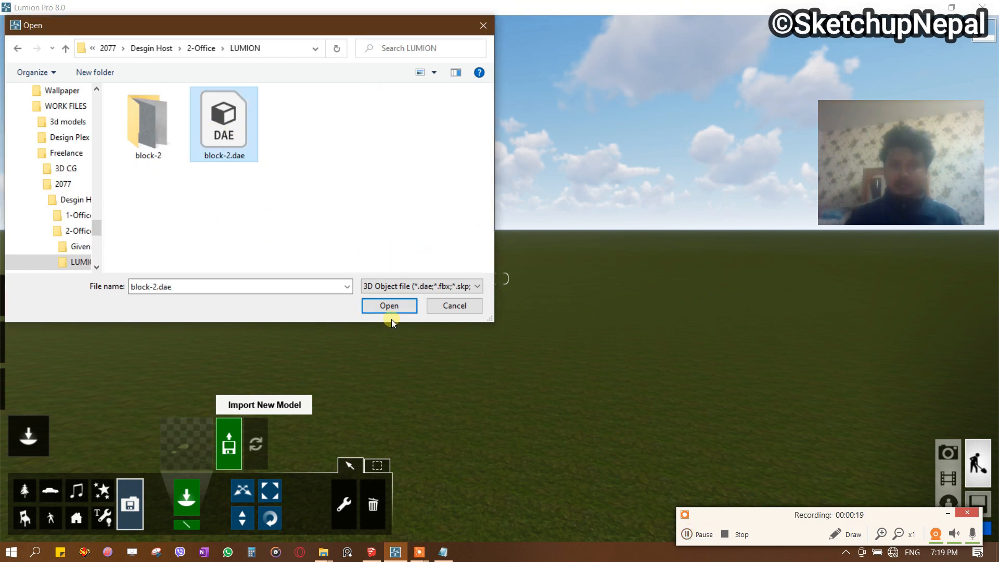
left_click(390, 306)
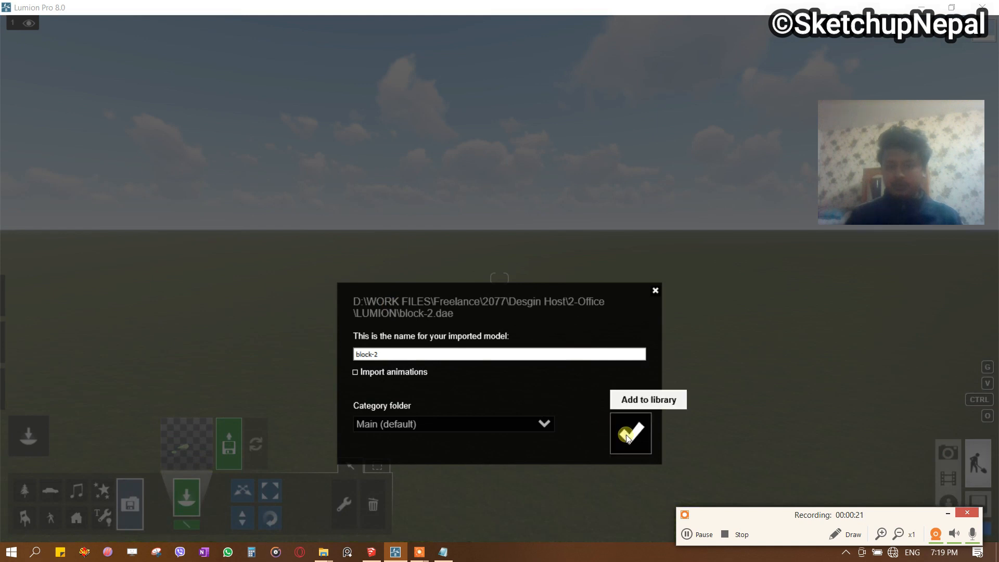
left_click(945, 516)
Place the block-2 building once on the grass near the scene origin and end placement.
left_click(496, 239)
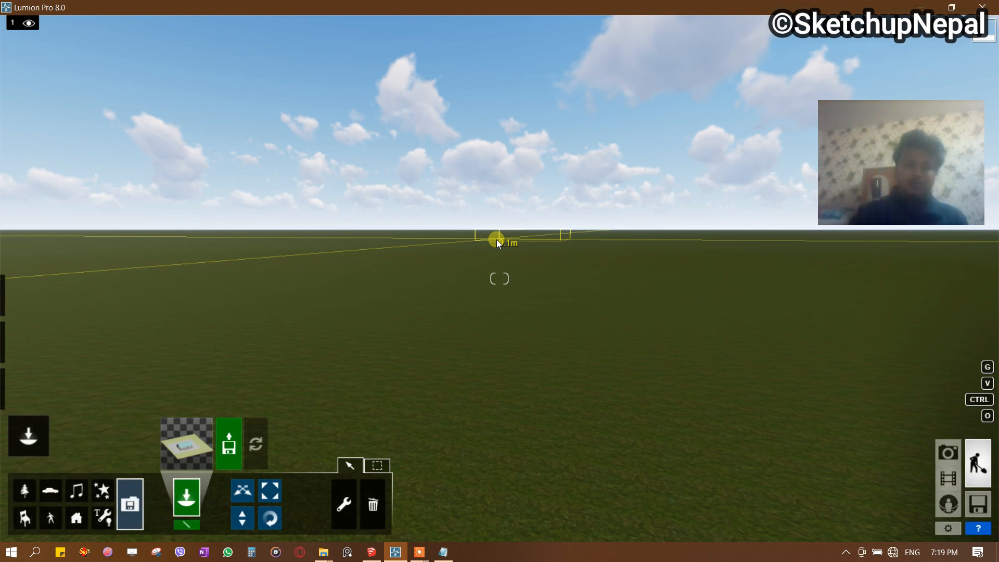
right_click_drag(502, 277, 520, 226)
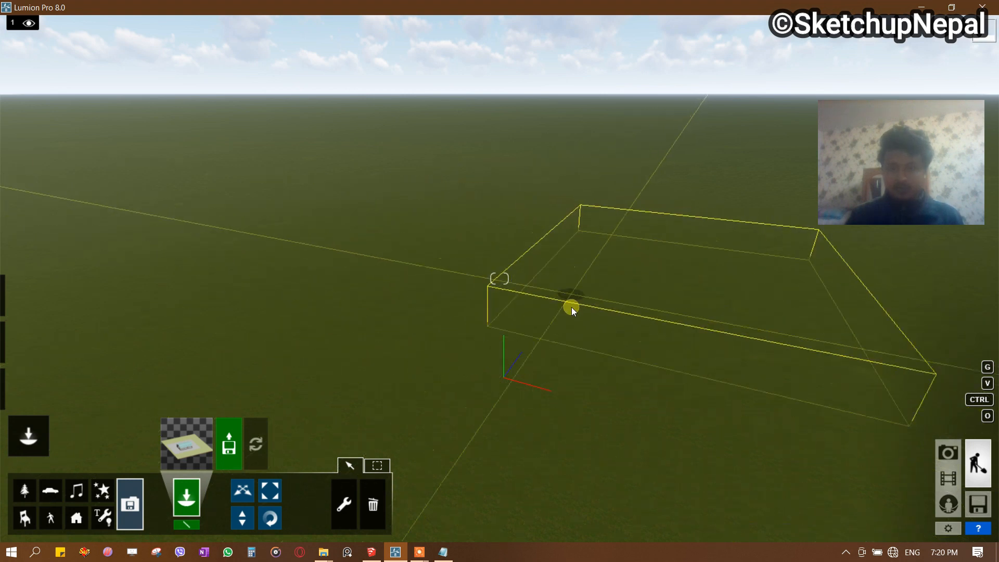
left_click(526, 370)
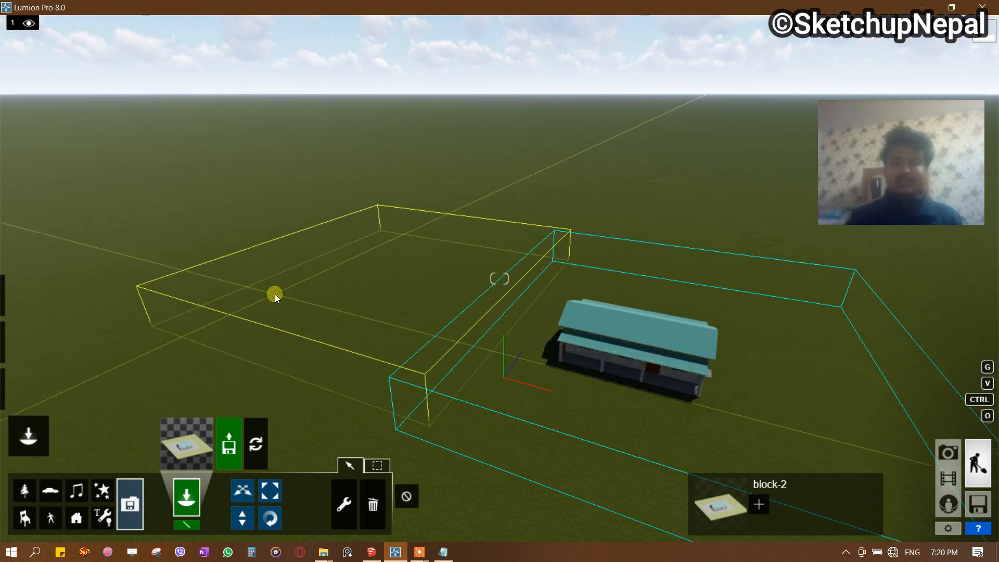
key("Escape")
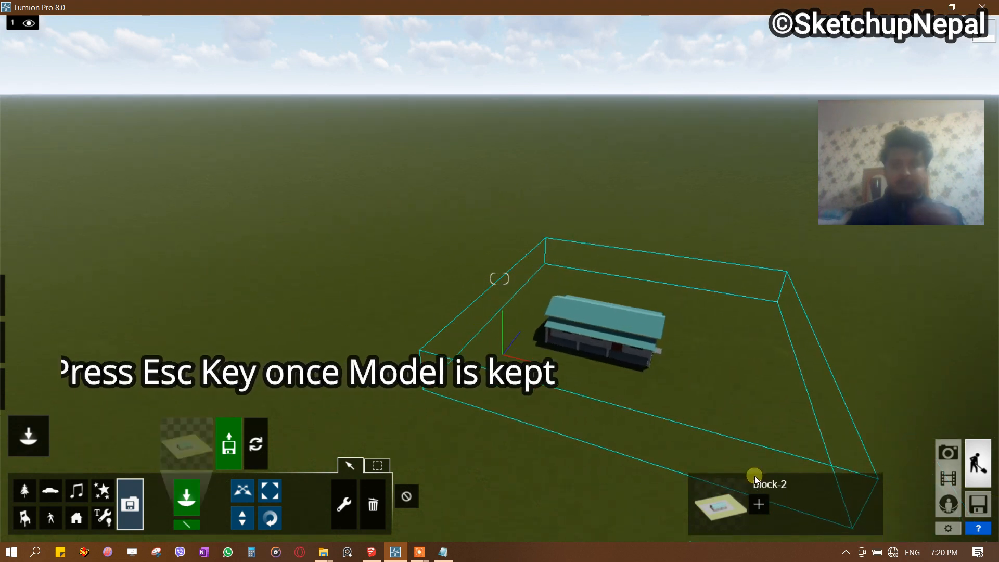
scroll(449, 252, "down", 3)
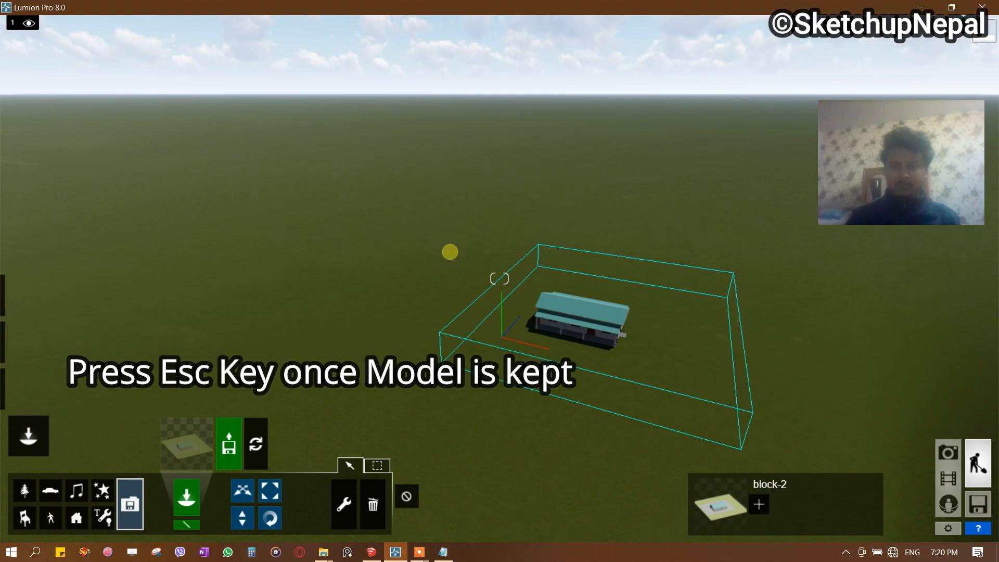
scroll(450, 252, "up", 8)
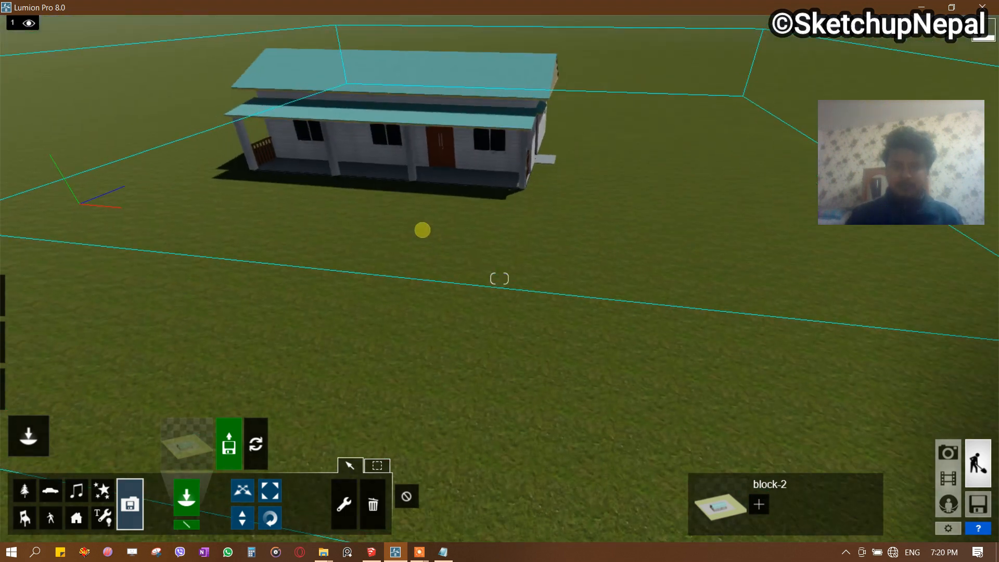
Raise the block-2 model vertically until its paved yard and surrounding lawn slab sit above the terrain.
right_click_drag(424, 236, 421, 233)
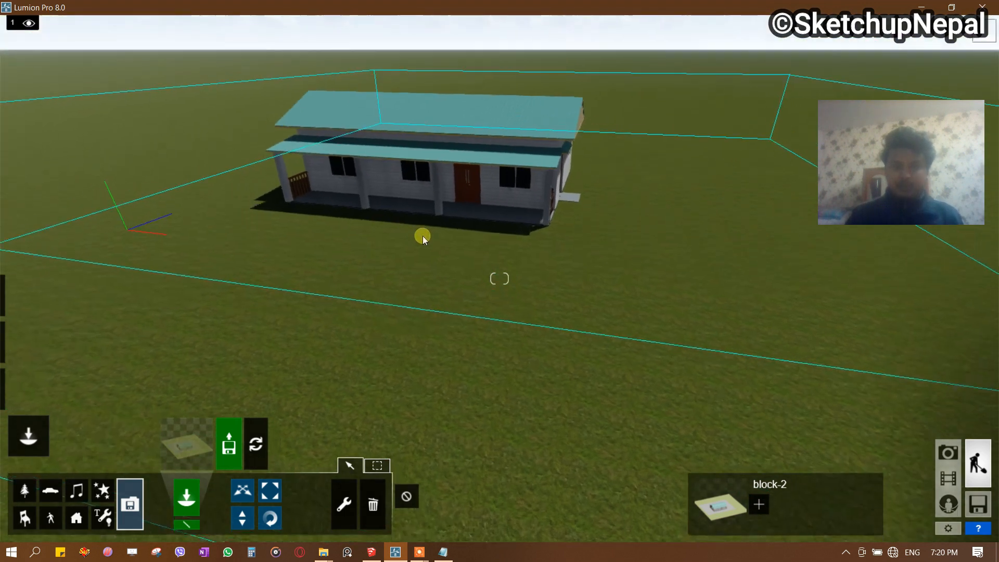
left_click(239, 529)
left_click_drag(201, 220, 201, 194)
scroll(451, 230, "down", 3)
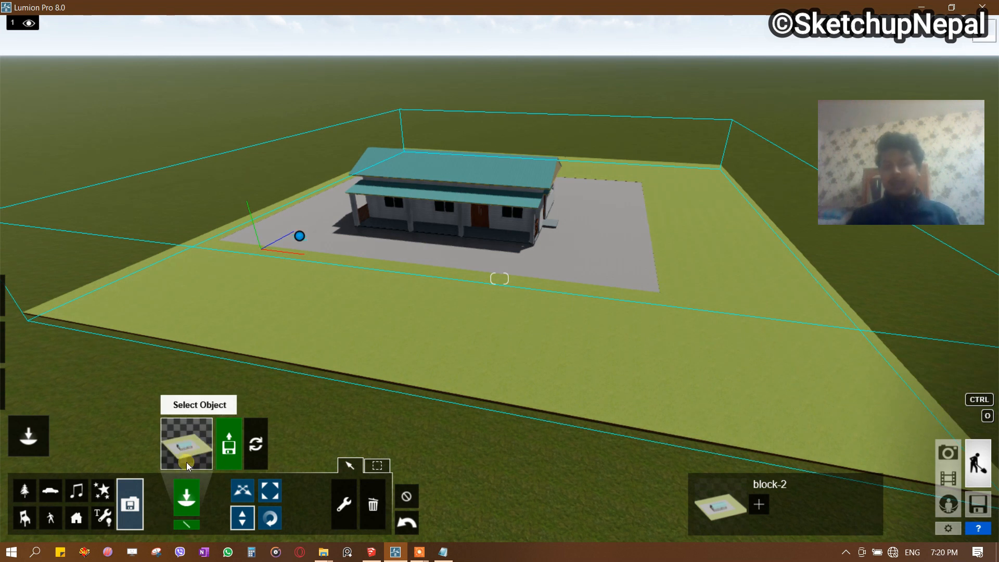
left_click(24, 491)
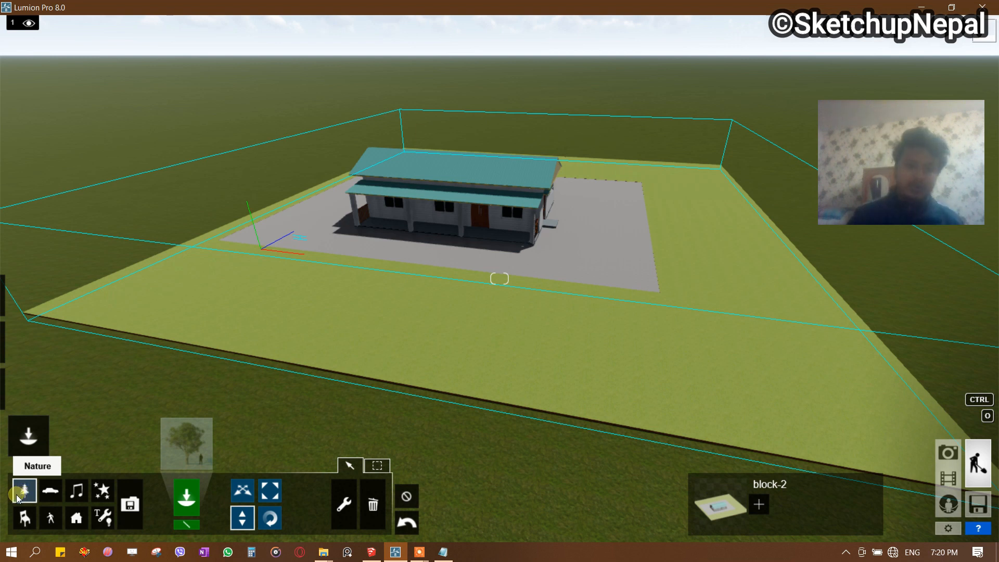
left_click(50, 500)
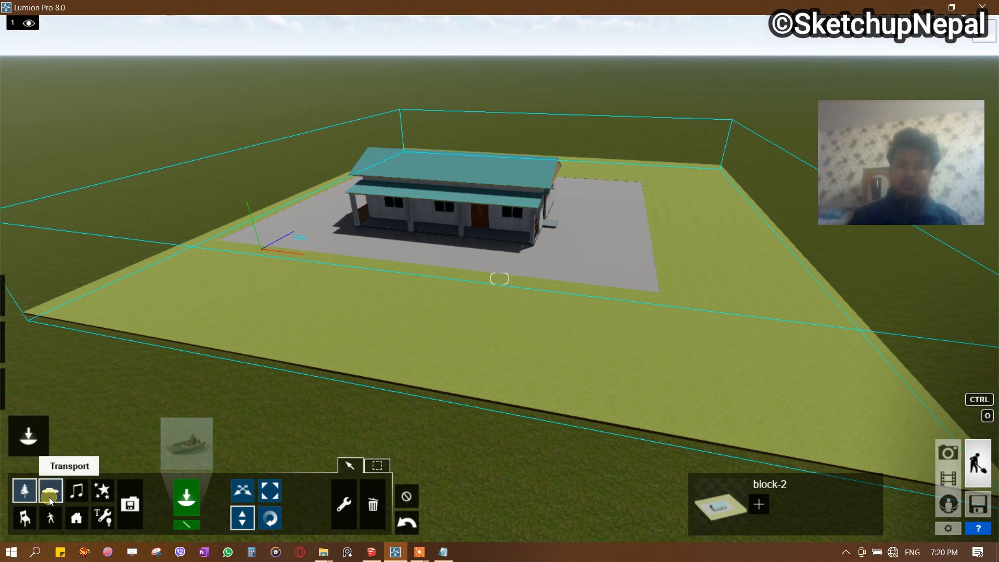
Assign the custom Landscape material to the model's light green grass surface and save the material change.
key("w")
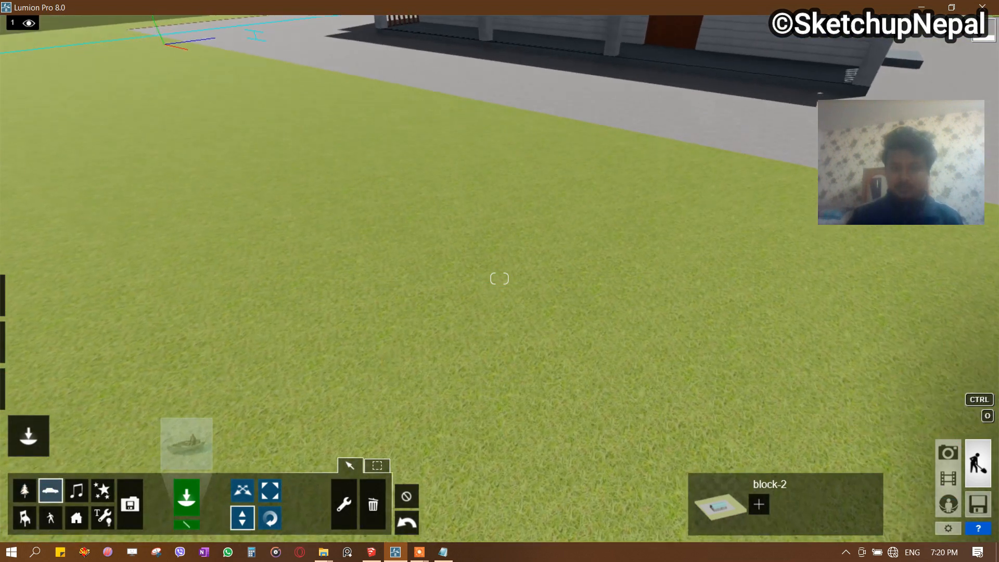
left_click(28, 388)
key("s")
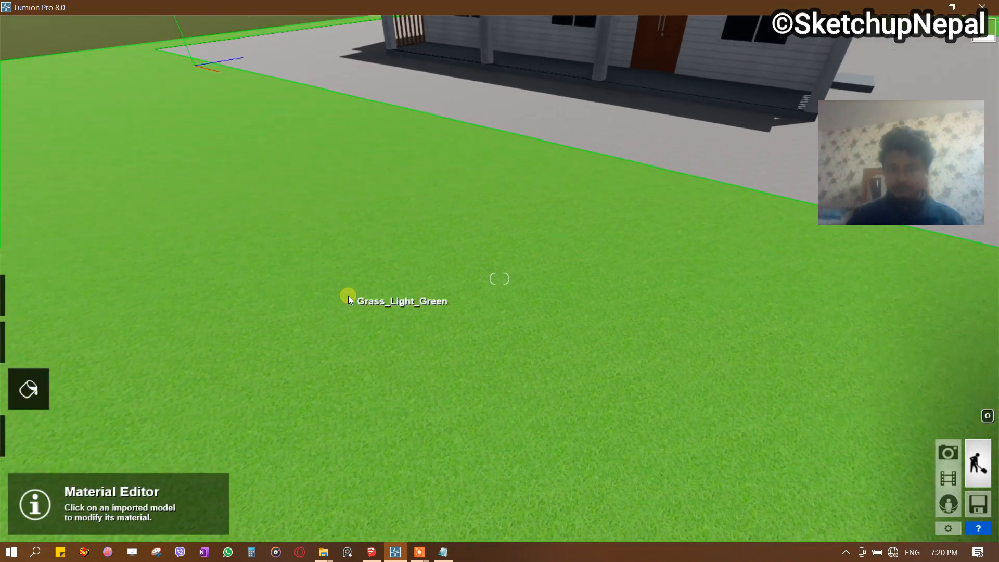
left_click(353, 294)
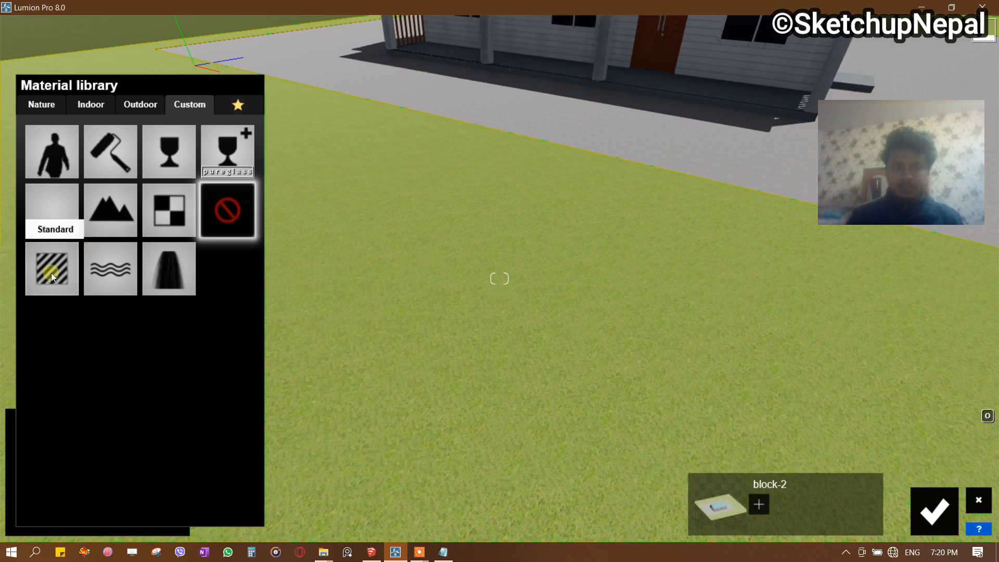
left_click(108, 209)
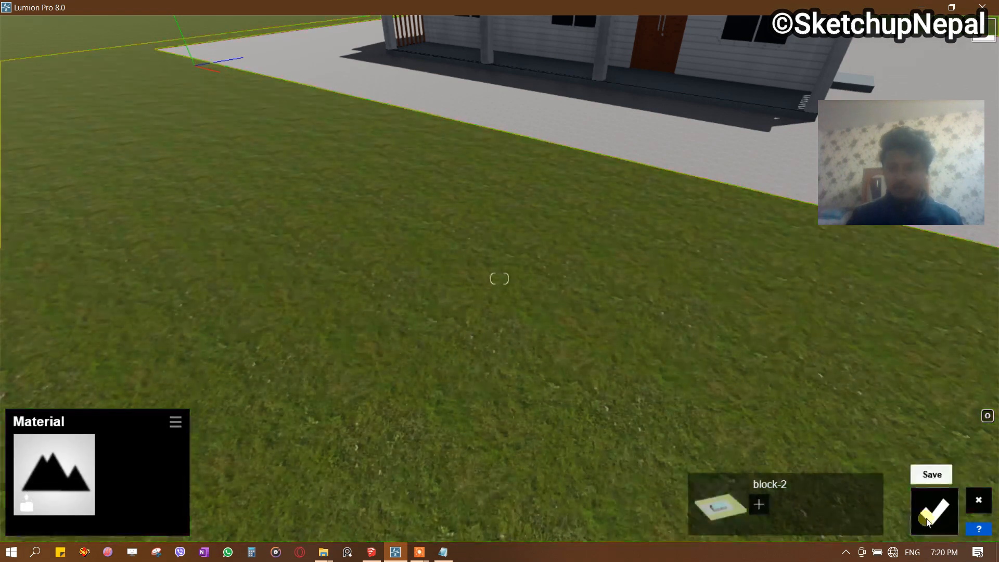
left_click(931, 507)
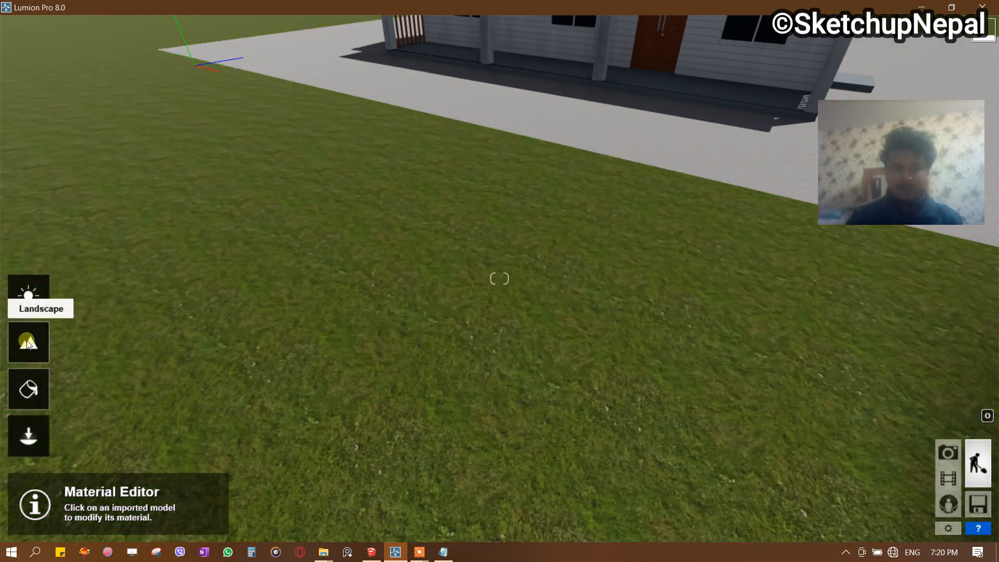
Enable grass for the landscape.
left_click(28, 343)
left_click(96, 514)
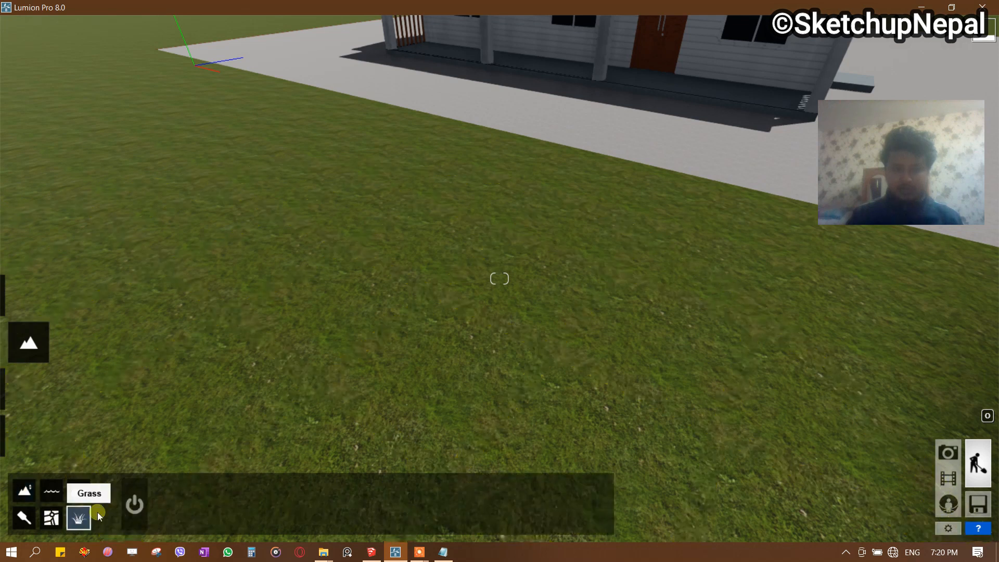
left_click(137, 505)
right_click_drag(257, 347, 249, 474)
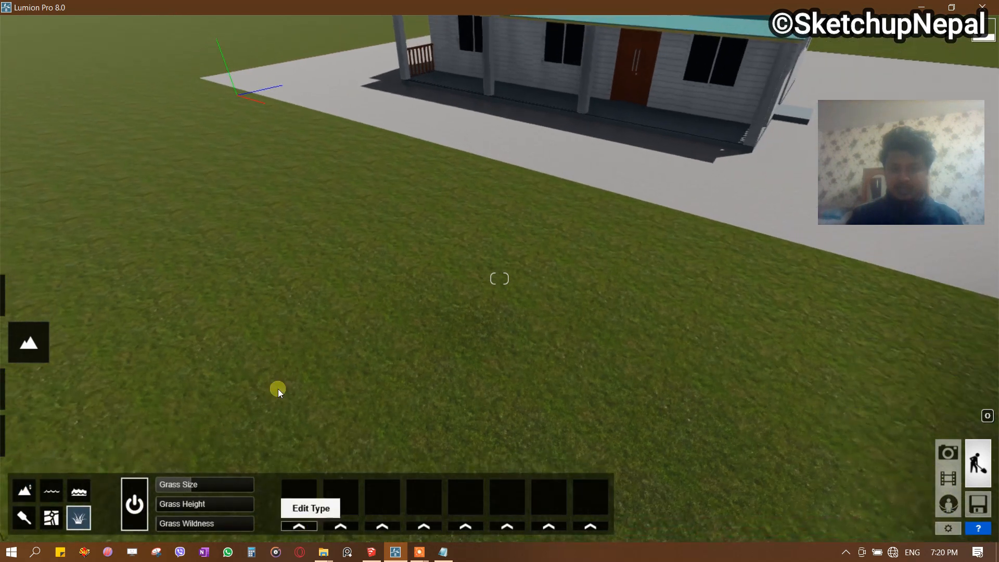
Add a gray rock as the first scattered element in the grass and adjust its spread.
left_click(291, 525)
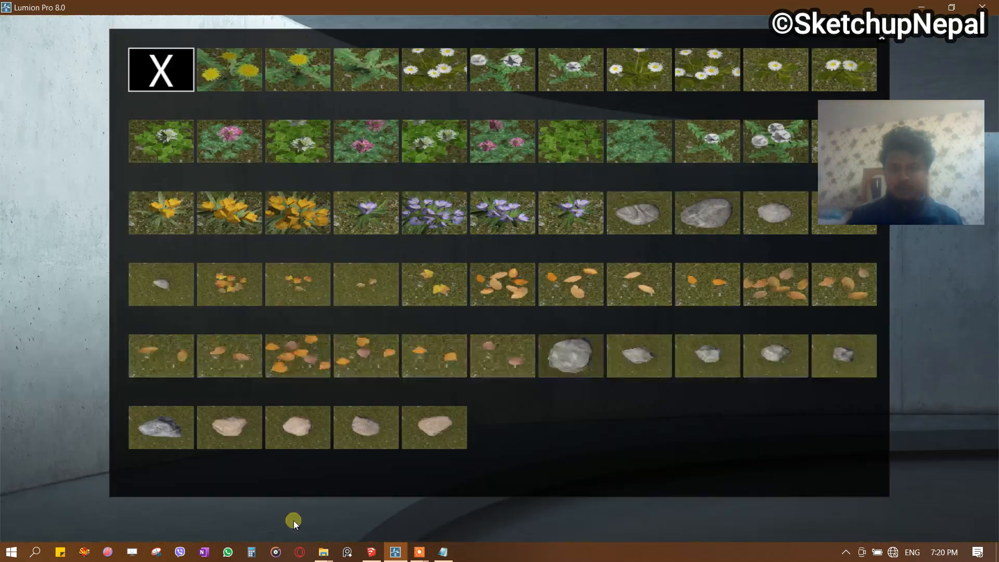
left_click(639, 229)
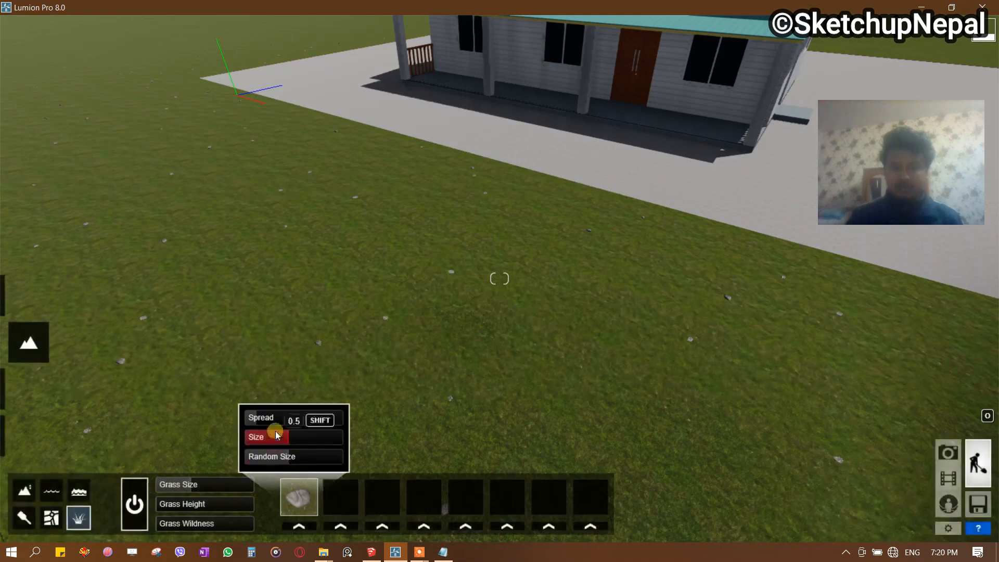
left_click_drag(282, 414, 286, 414)
Add yellow fallen leaves and pink clover flowers as the second and third scattered elements in the grass.
left_click(349, 526)
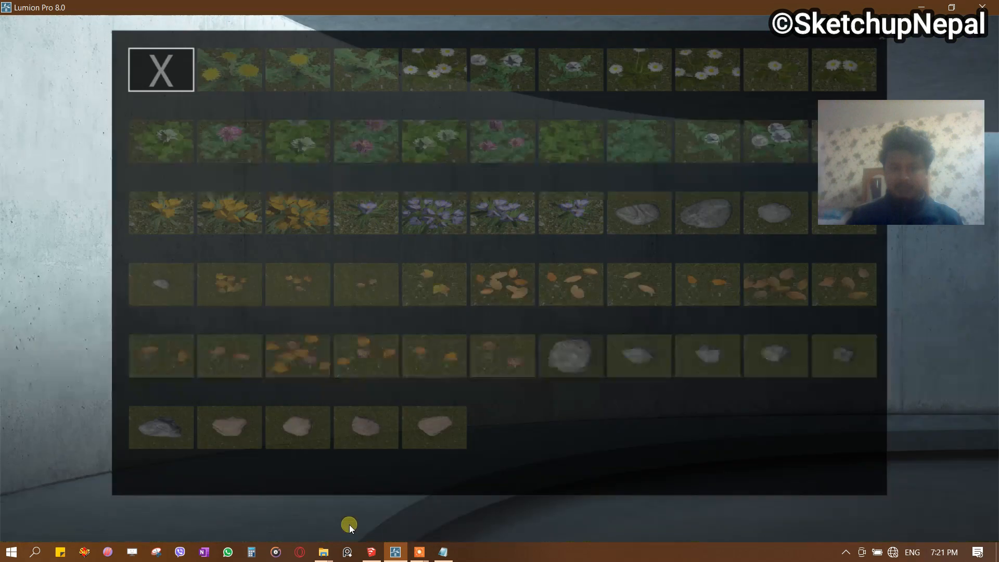
left_click(422, 301)
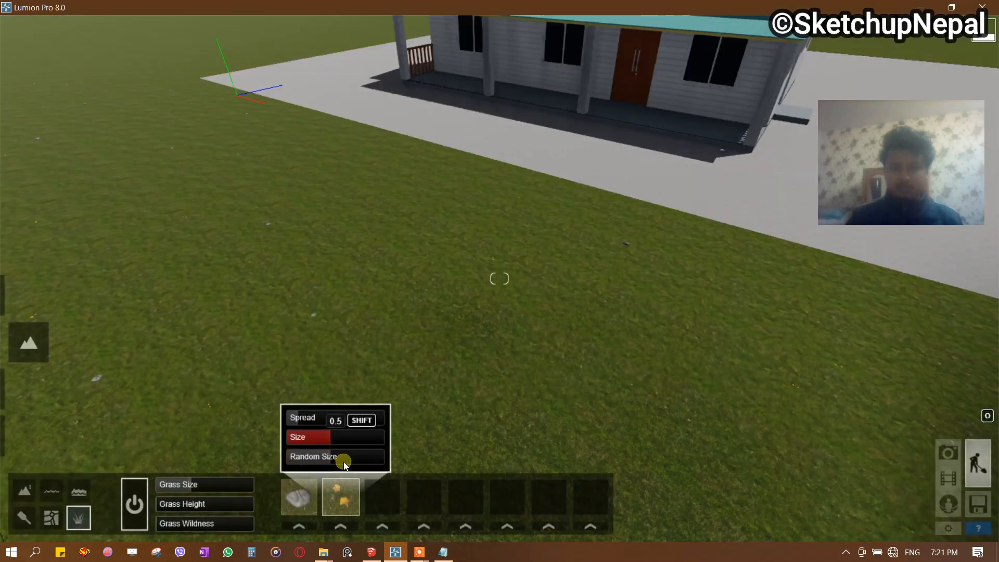
left_click(382, 526)
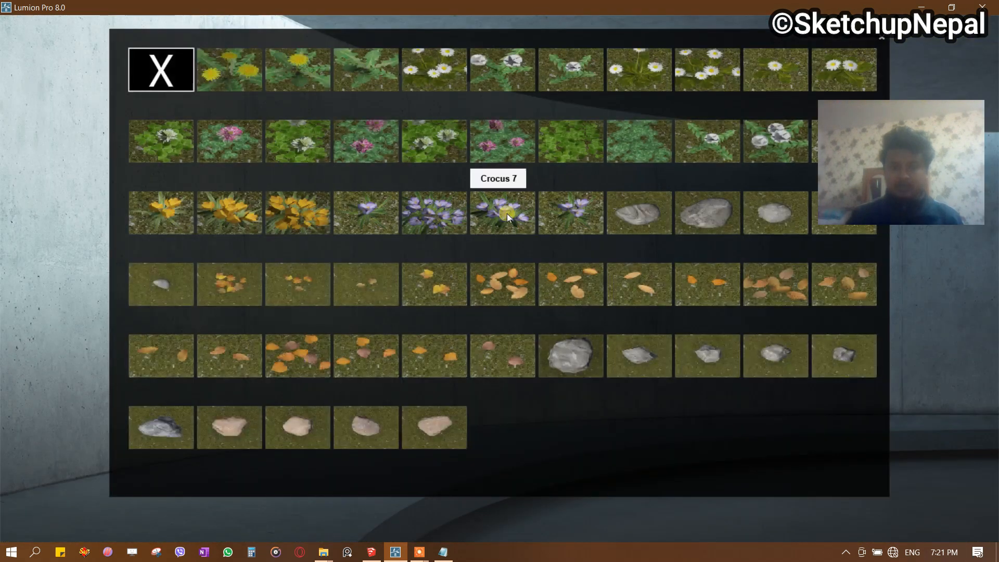
left_click(511, 142)
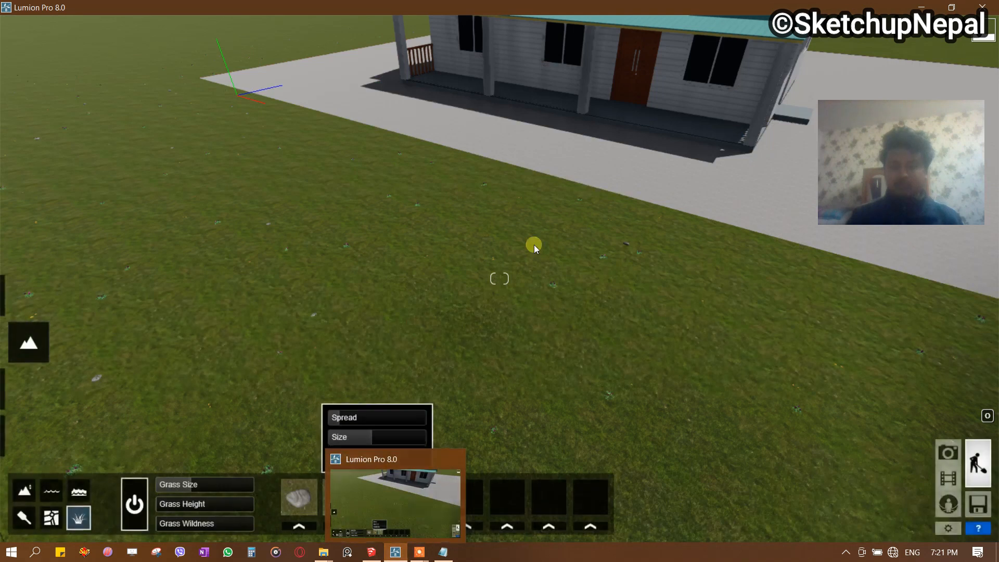
Select the gray paved yard beside the house for material editing and show the outdoor brick materials.
scroll(451, 256, "down", 5)
right_click_drag(450, 257, 450, 258)
scroll(450, 258, "up", 5)
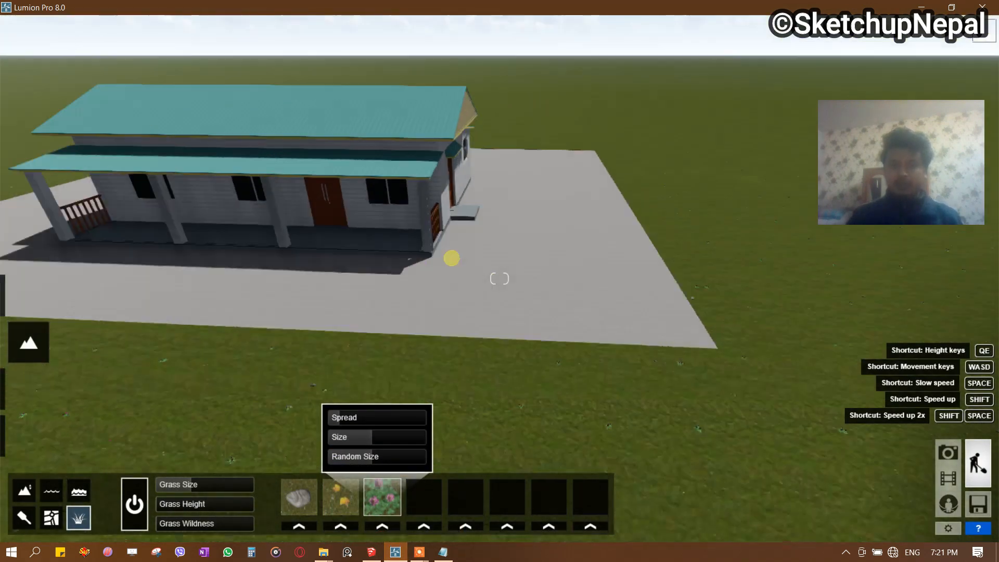
scroll(463, 273, "up", 5)
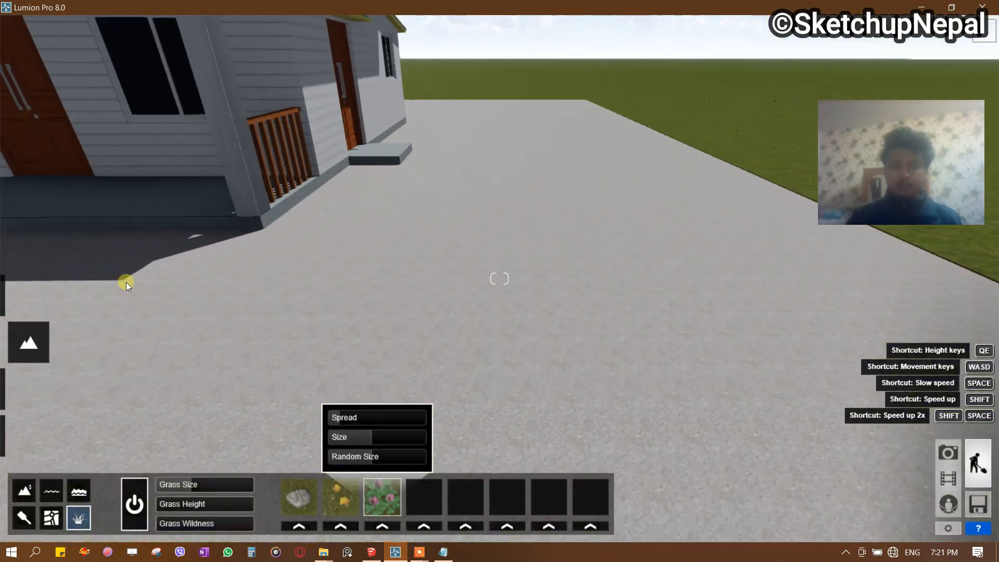
mouse_move(17, 405)
left_click(28, 388)
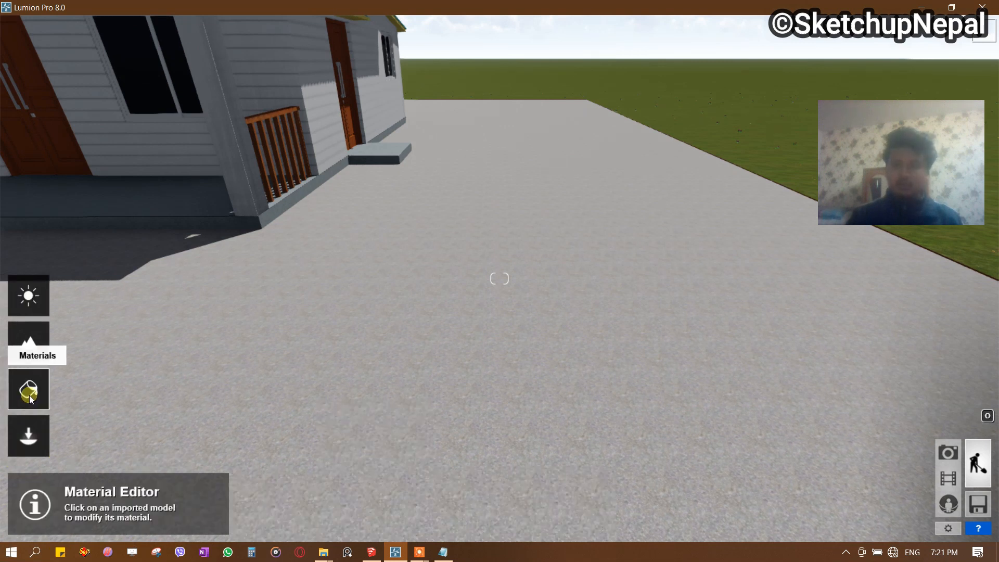
left_click(498, 275)
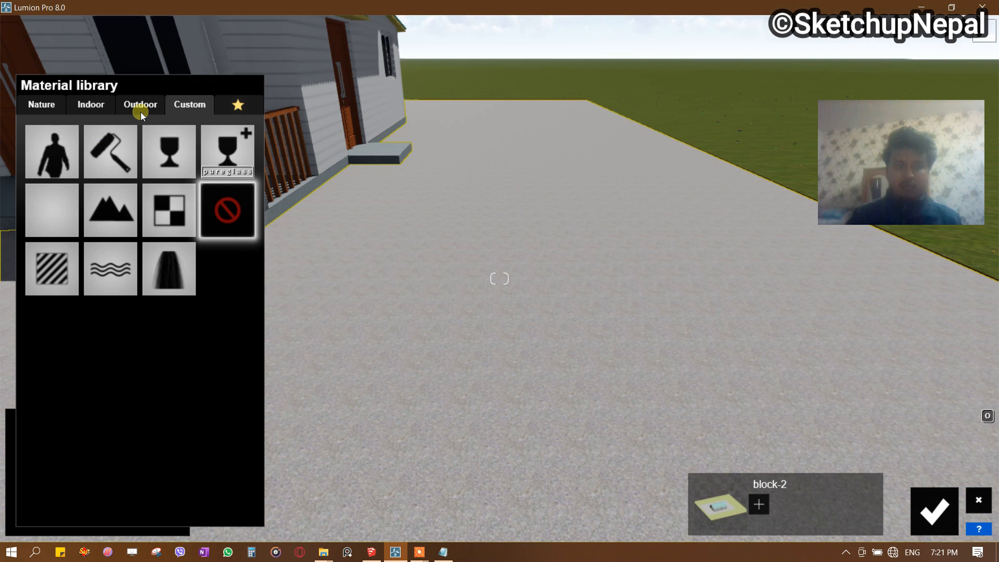
left_click(141, 106)
Try several outdoor brick materials on the paved yard, including Bricks 005a, Bricks 008a and Bricks 007a.
left_click(40, 316)
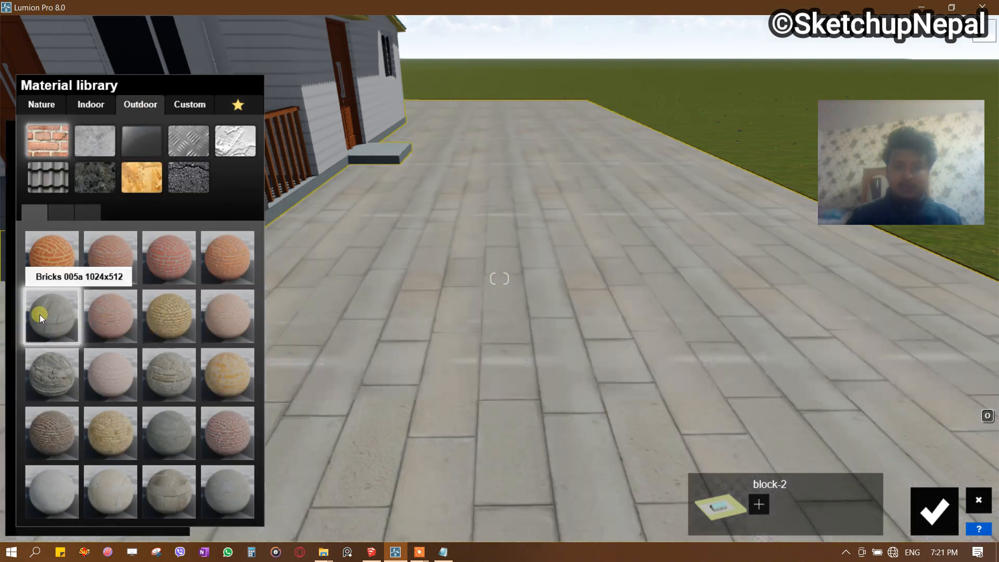
left_click(178, 373)
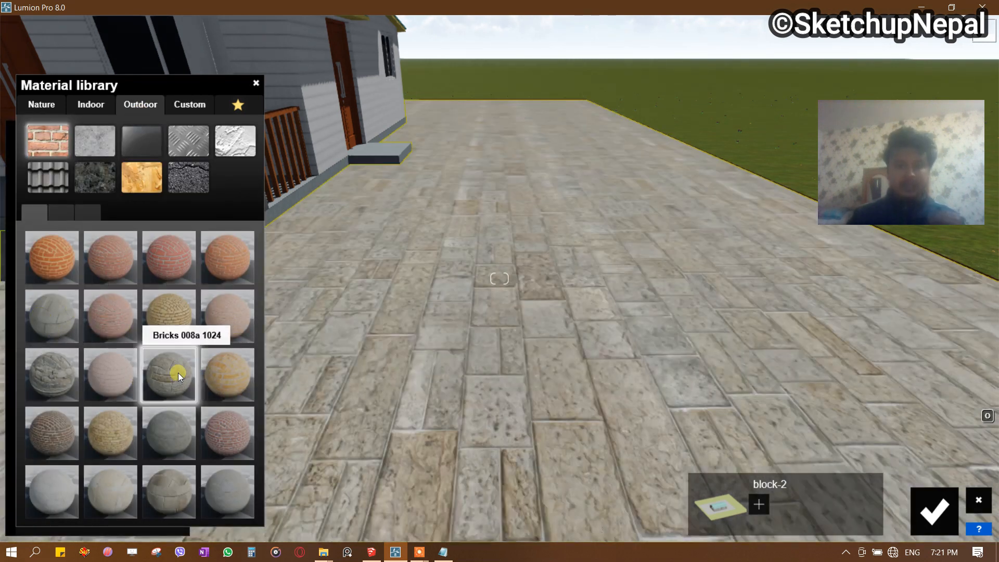
left_click(56, 324)
left_click(49, 377)
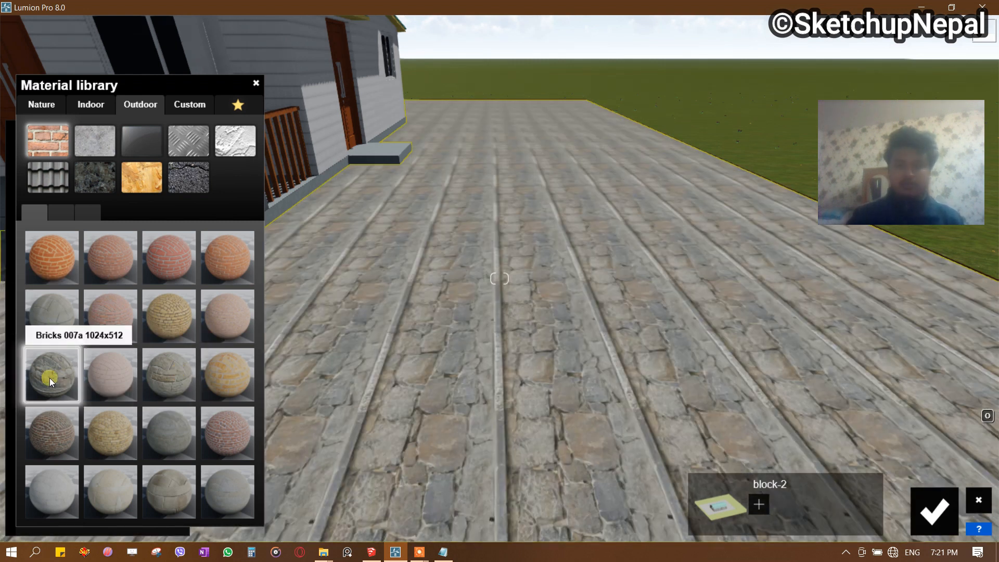
left_click(70, 427)
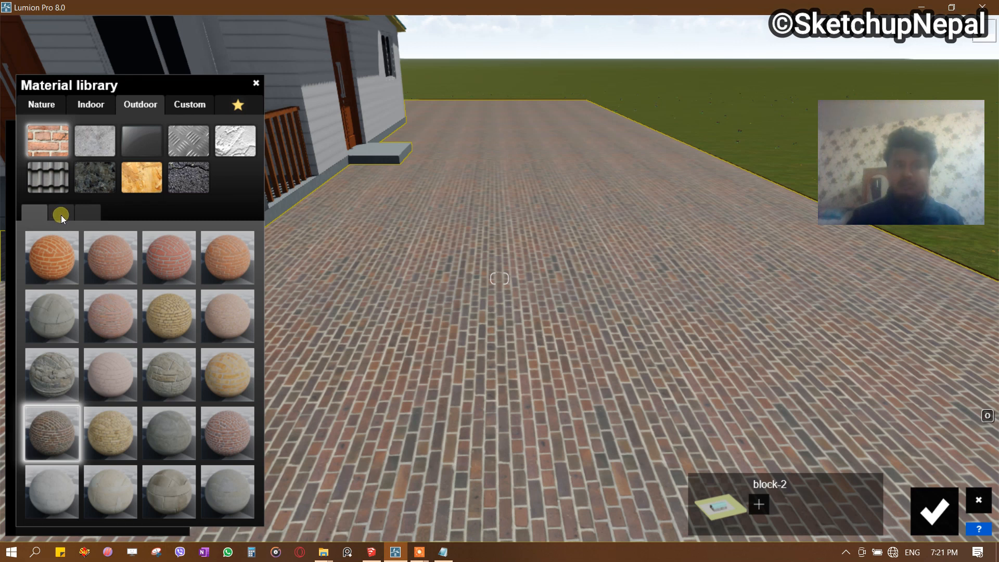
left_click(60, 214)
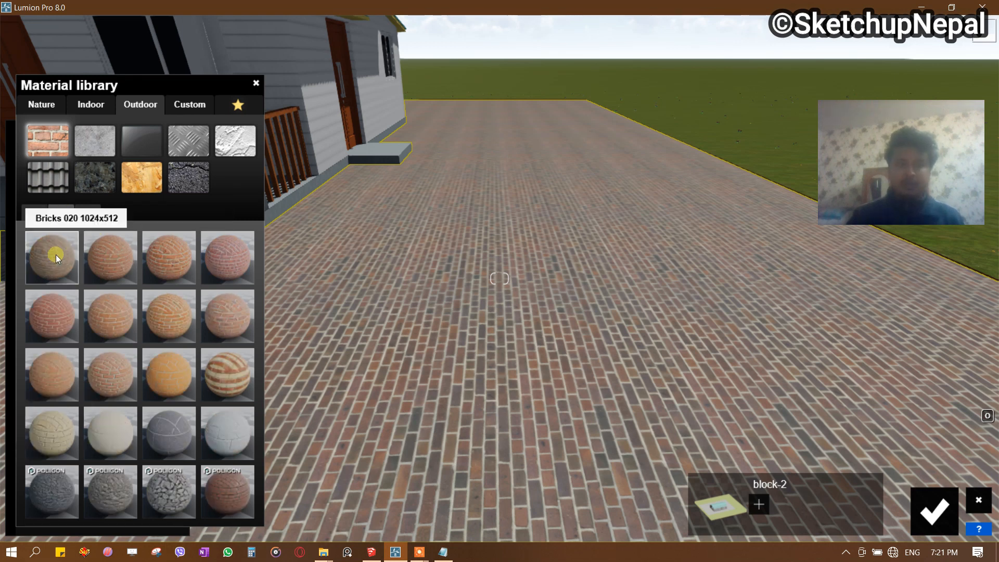
left_click(42, 214)
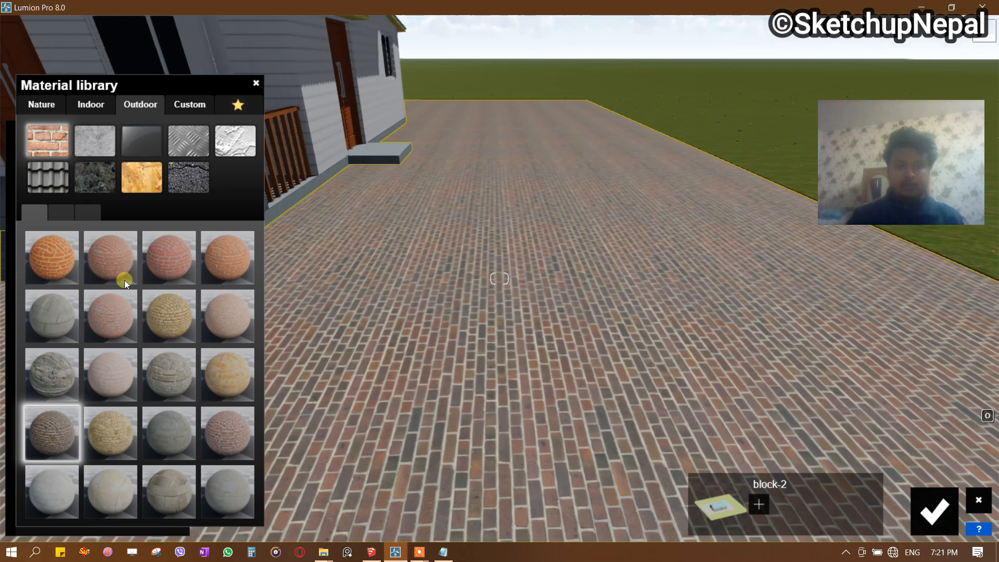
left_click(47, 312)
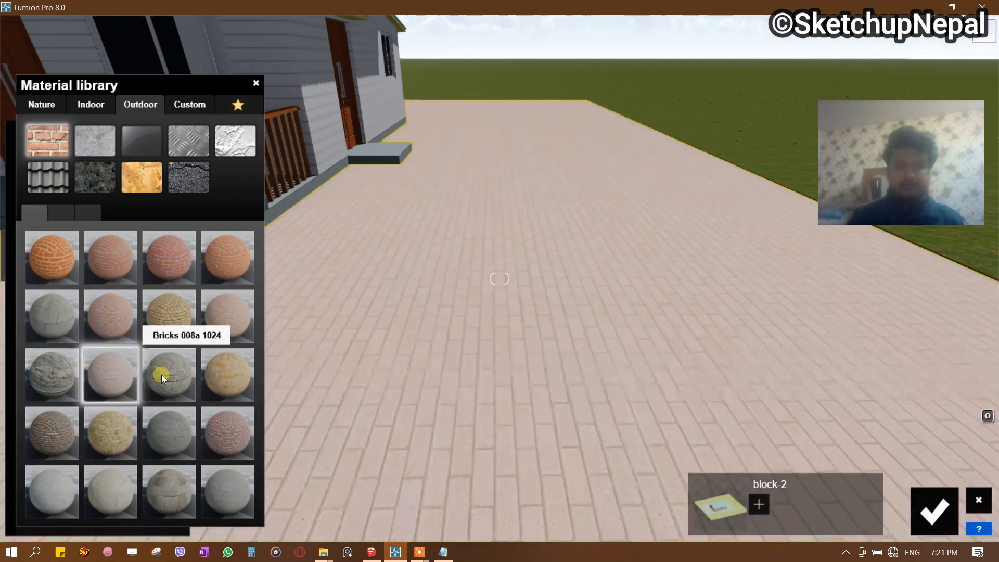
Apply the Bricks 008a 1024 material to the paved yard and save the material change.
left_click(161, 375)
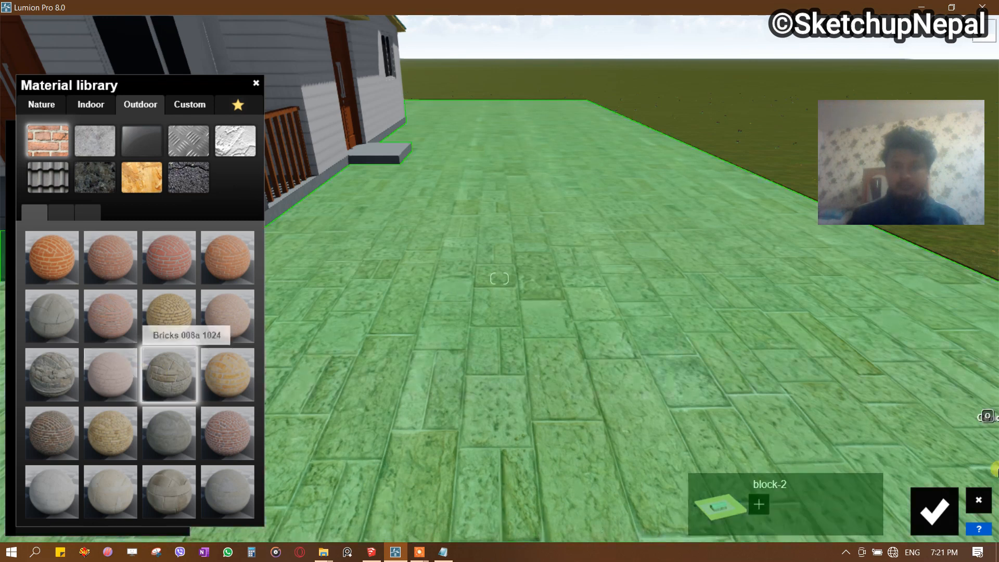
left_click(947, 521)
Reopen the yard paving material, test its X offset, and rotate the texture so the stone courses run crosswise.
key("s")
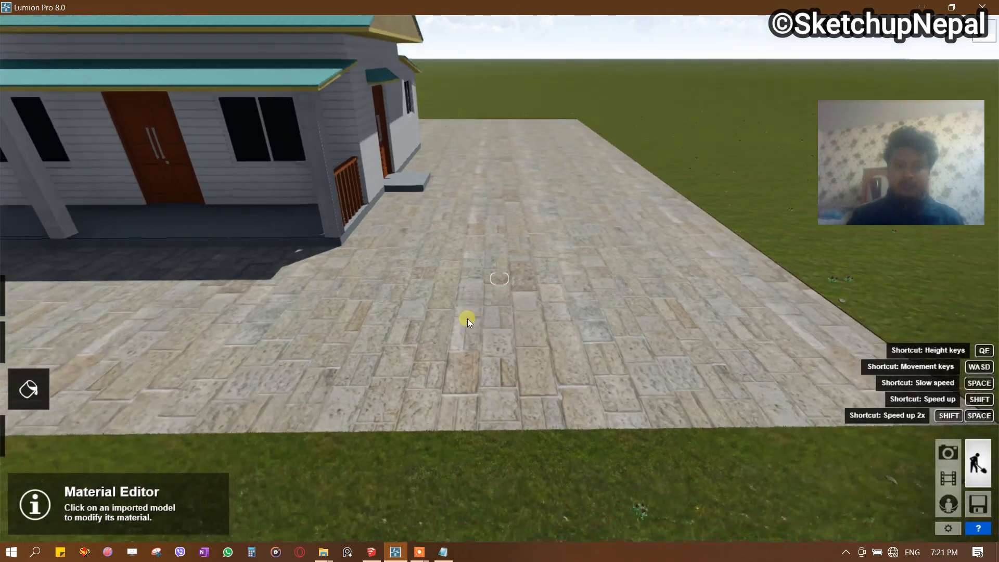
left_click(456, 280)
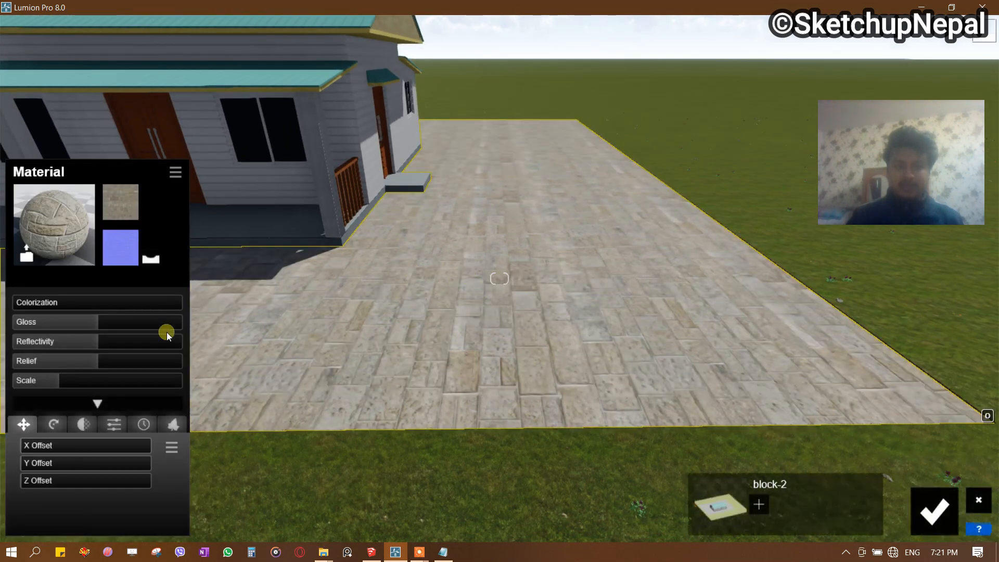
left_click_drag(38, 444, 3, 448)
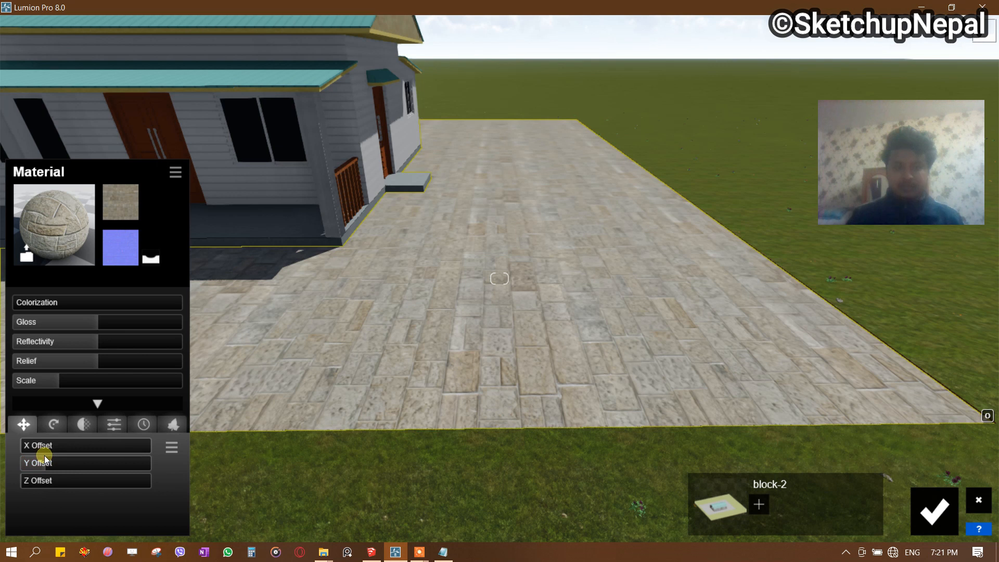
left_click(53, 424)
mouse_move(55, 444)
left_mouse_down()
mouse_move(8, 448)
mouse_move(58, 461)
left_mouse_up()
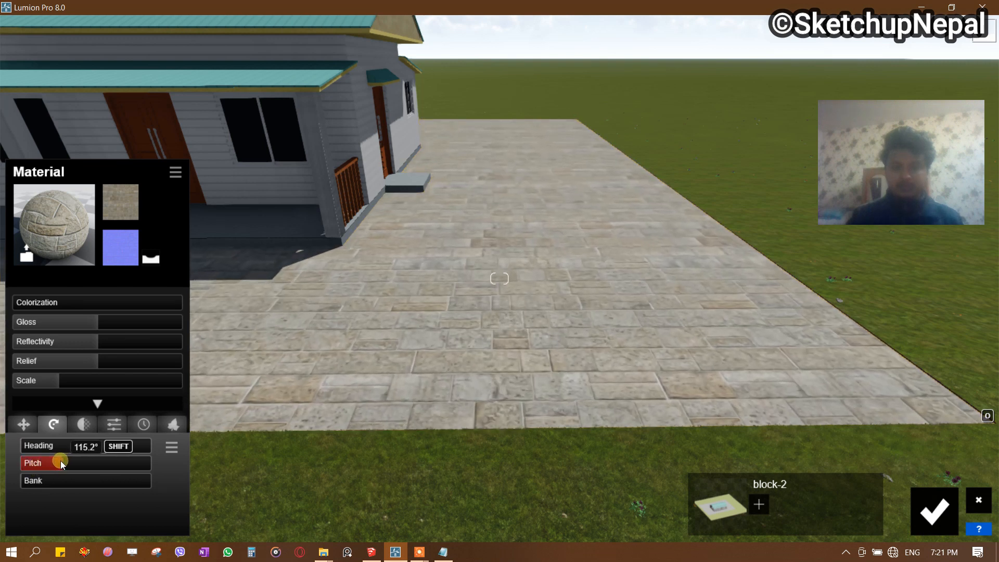
Lower the yard paving's gloss, reflectivity and relief moderately, then save the material change.
left_click(80, 420)
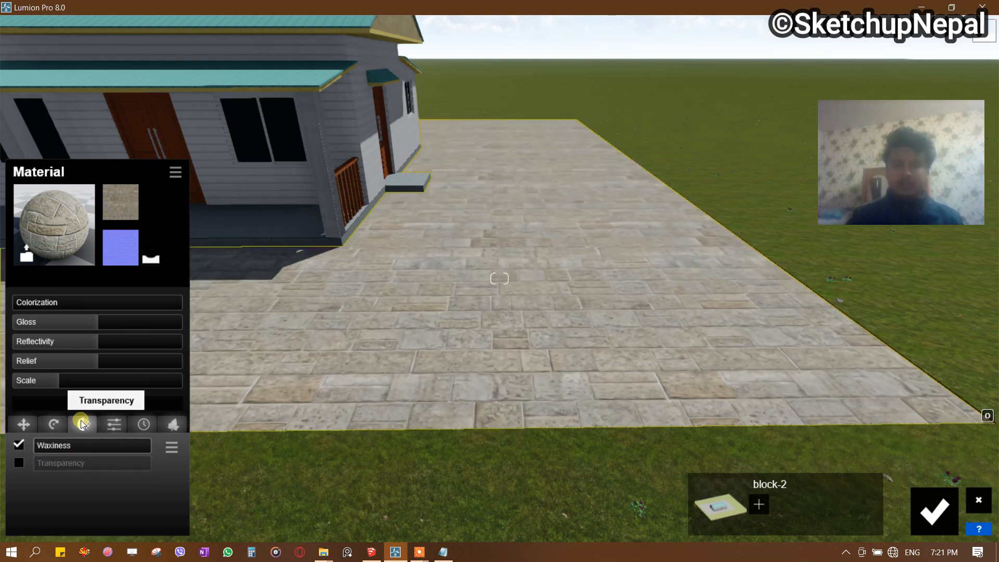
left_click(113, 424)
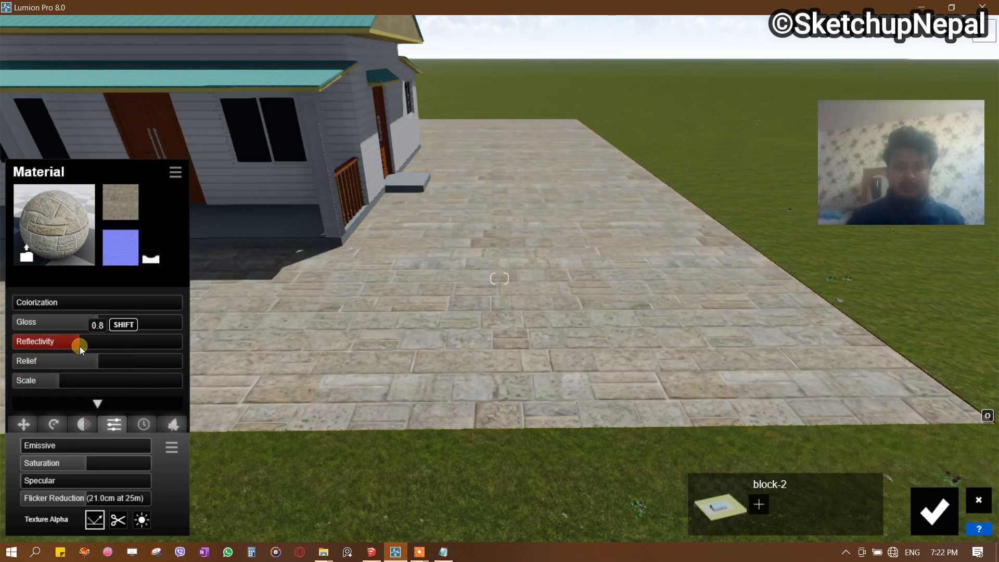
left_click_drag(90, 326, 61, 382)
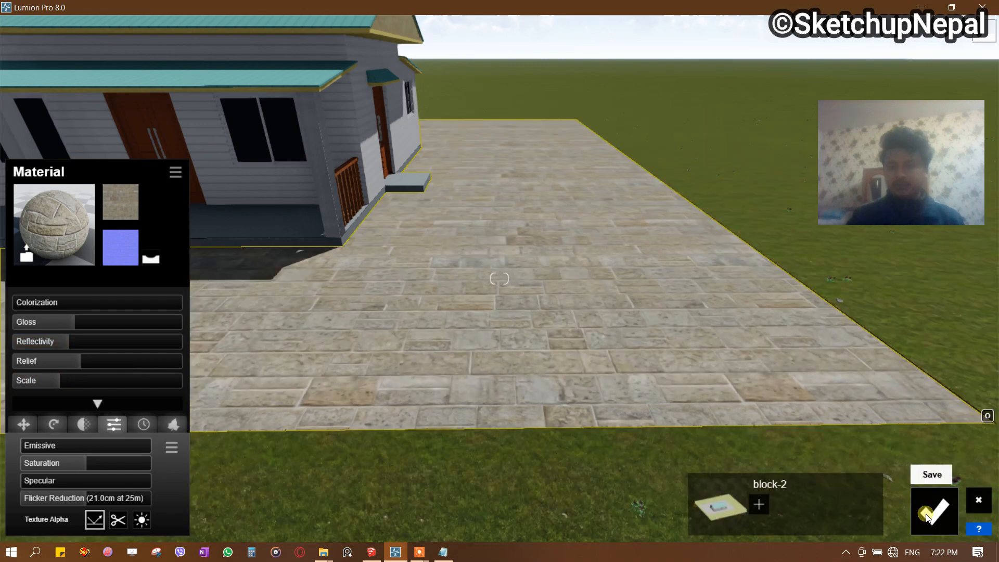
left_click(933, 507)
Select the window glass on the house's porch front and assign it the Glass Advanced material.
key("s")
mouse_move(526, 260)
right_mouse_down()
mouse_move(542, 256)
mouse_move(529, 260)
right_mouse_up()
key("w")
key("e")
key("q")
key("w")
key("e")
key("w")
key("q")
key("a")
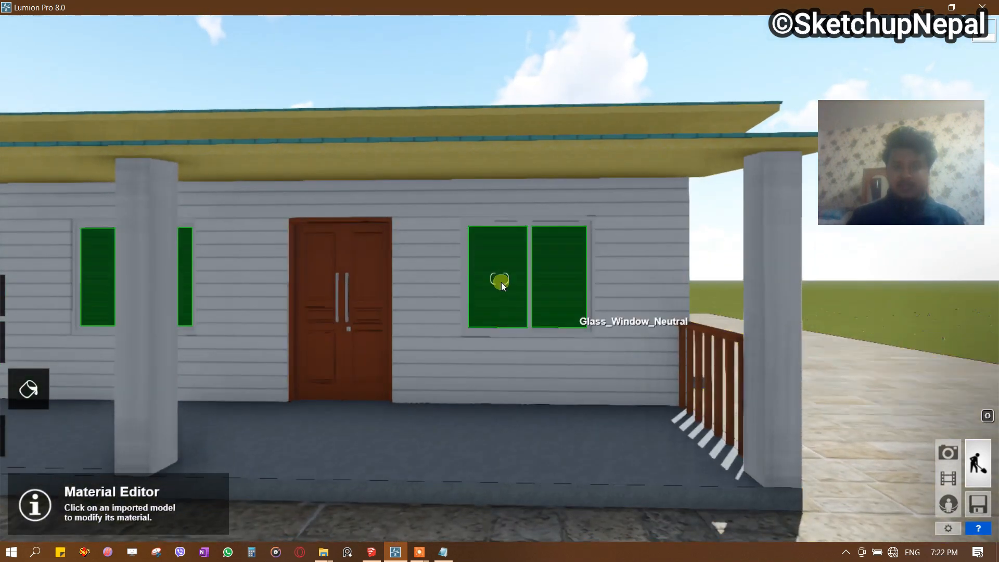
mouse_move(24, 373)
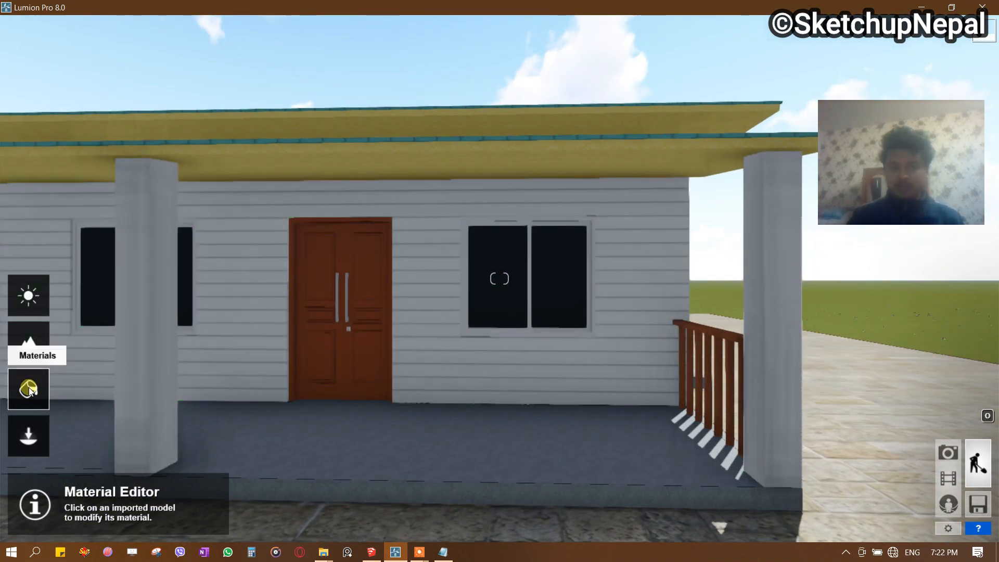
left_click(567, 256)
right_click_drag(517, 285, 447, 226)
left_click(233, 148)
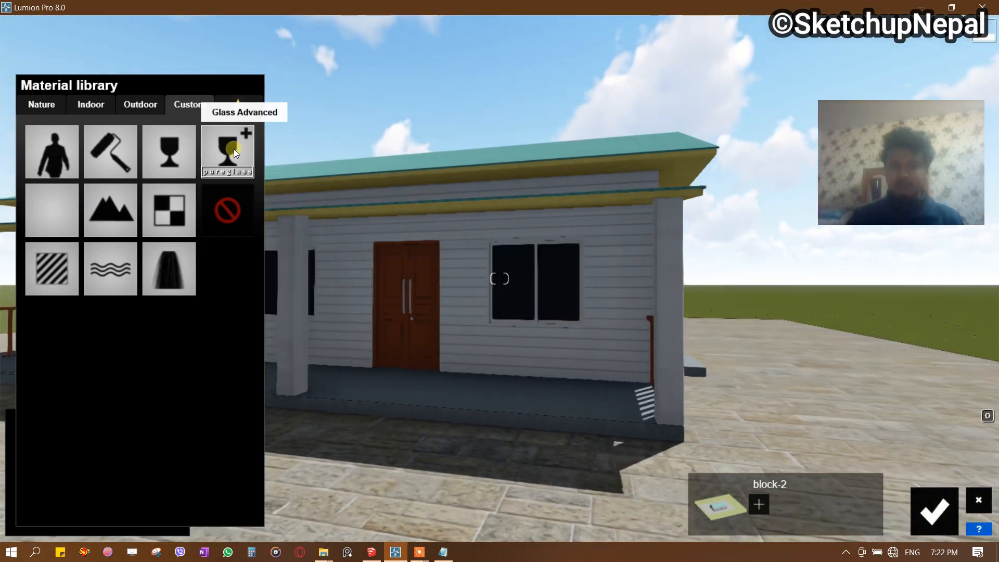
Raise the window glass opacity to most of its range and increase its reflectivity slightly.
scroll(524, 285, "up", 5)
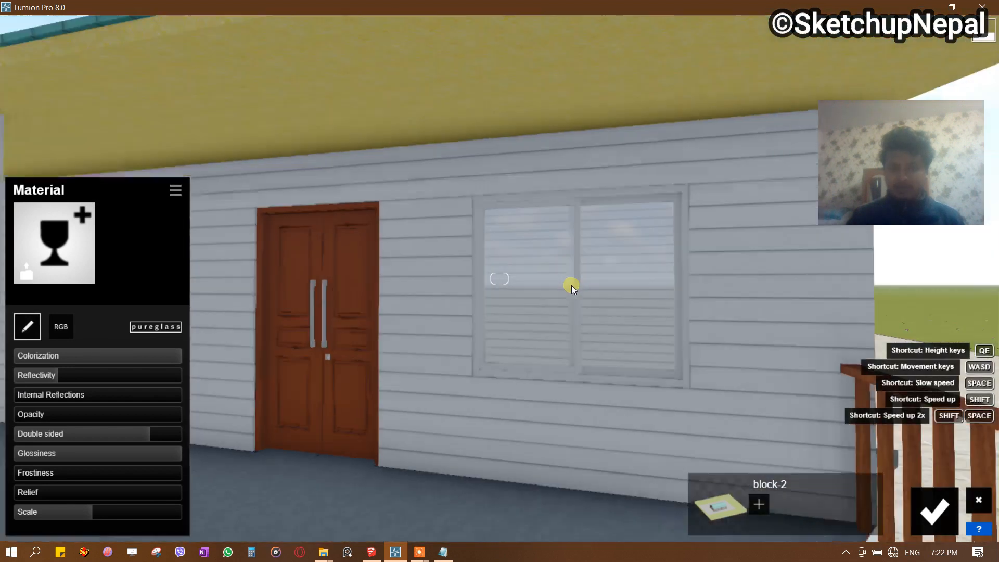
scroll(610, 324, "down", 2)
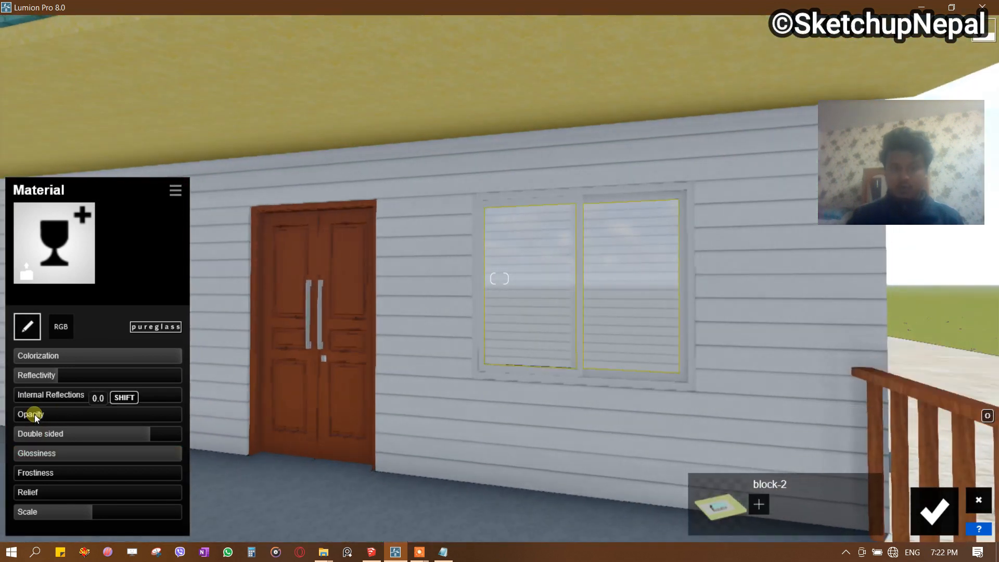
left_click_drag(24, 414, 259, 407)
left_click_drag(175, 409, 152, 408)
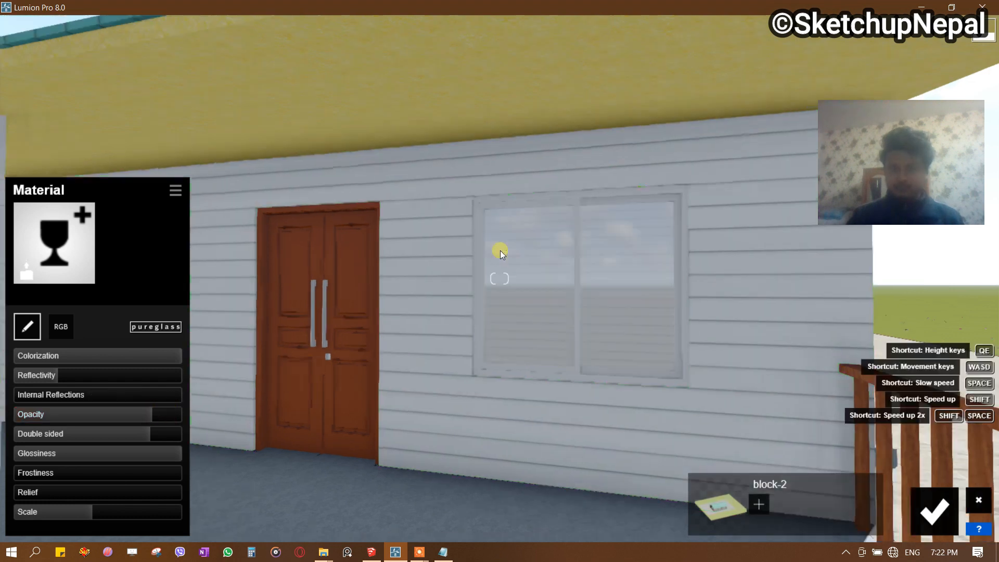
scroll(501, 254, "down", 2)
mouse_move(67, 376)
left_mouse_down()
mouse_move(138, 356)
mouse_move(114, 357)
mouse_move(106, 364)
mouse_move(184, 356)
left_mouse_up()
Tint the window glass a muted grayish purple of medium brightness and save the material change.
left_click(34, 331)
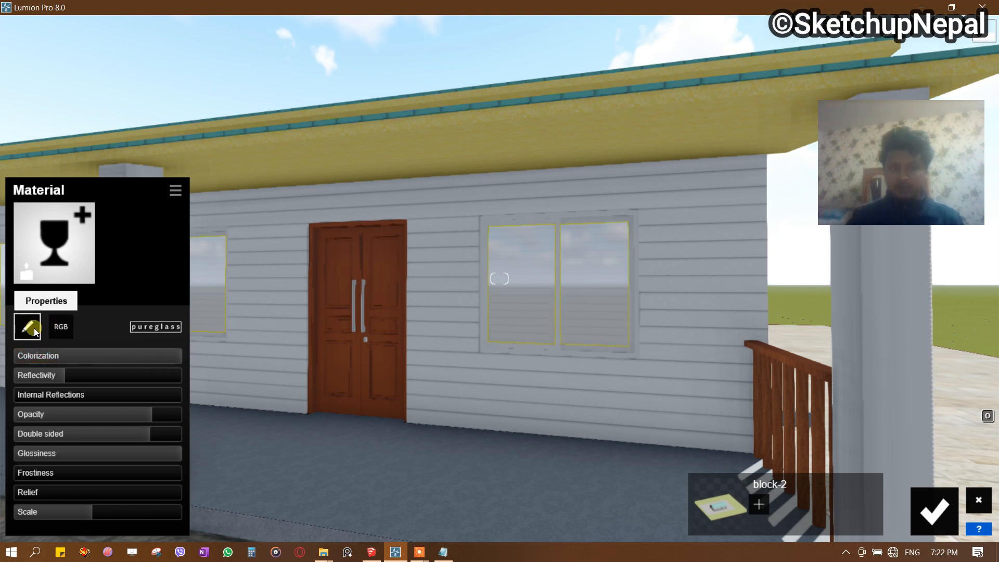
left_click(62, 328)
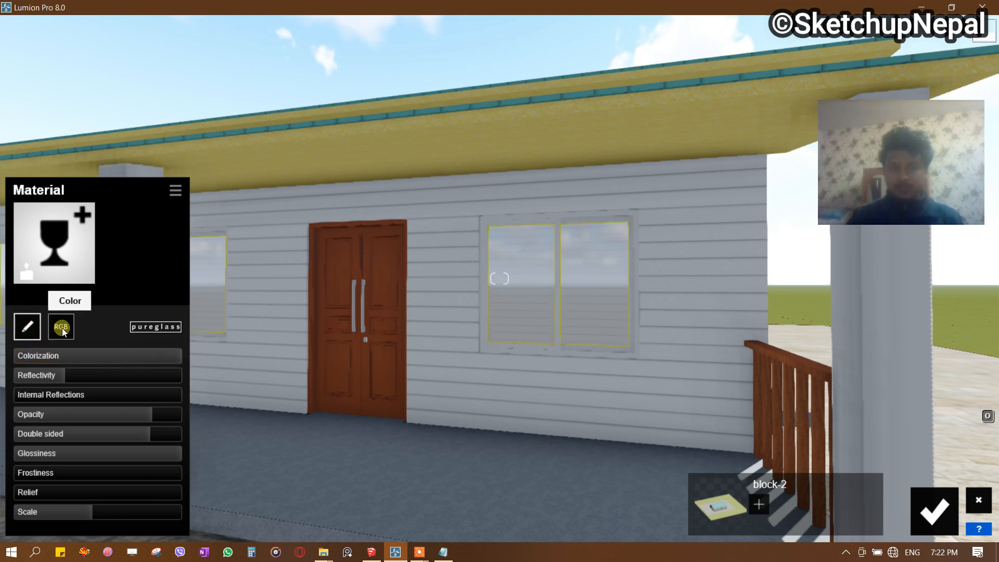
left_click(61, 328)
left_click(80, 383)
left_click(79, 402)
left_click_drag(81, 418, 88, 440)
left_click(136, 404)
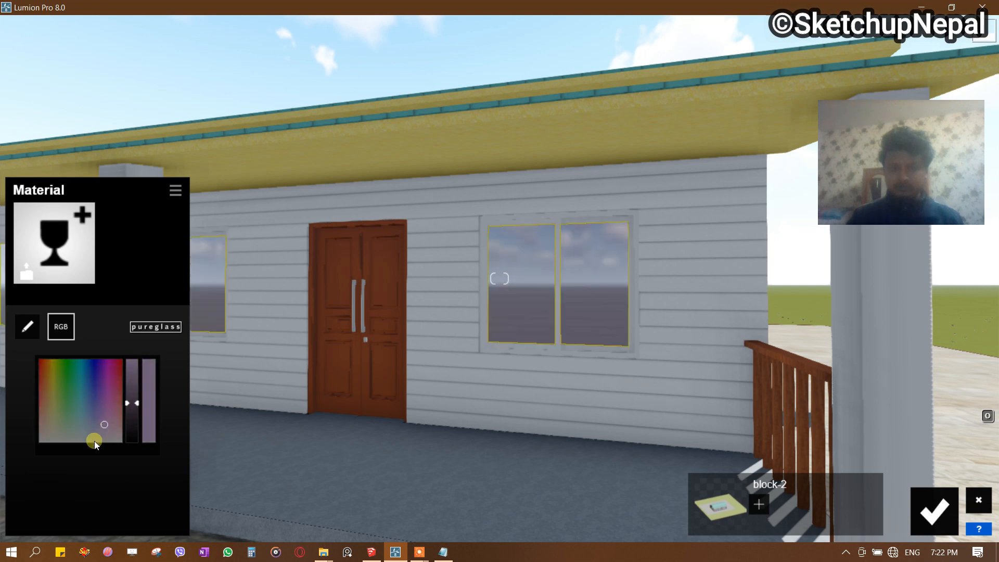
left_click(931, 507)
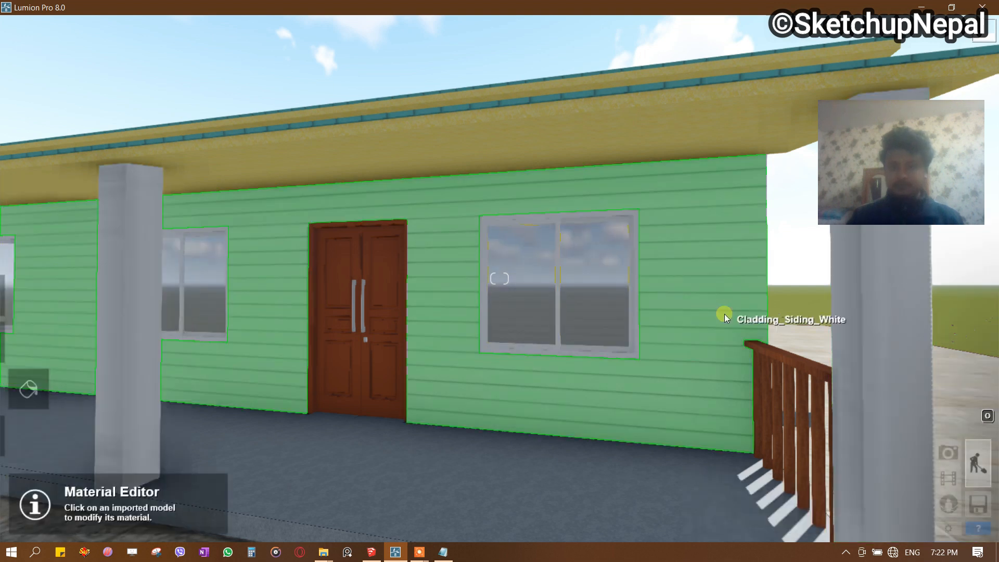
Select the wooden porch railing at the far corner of the house and assign it the standard material.
key("s")
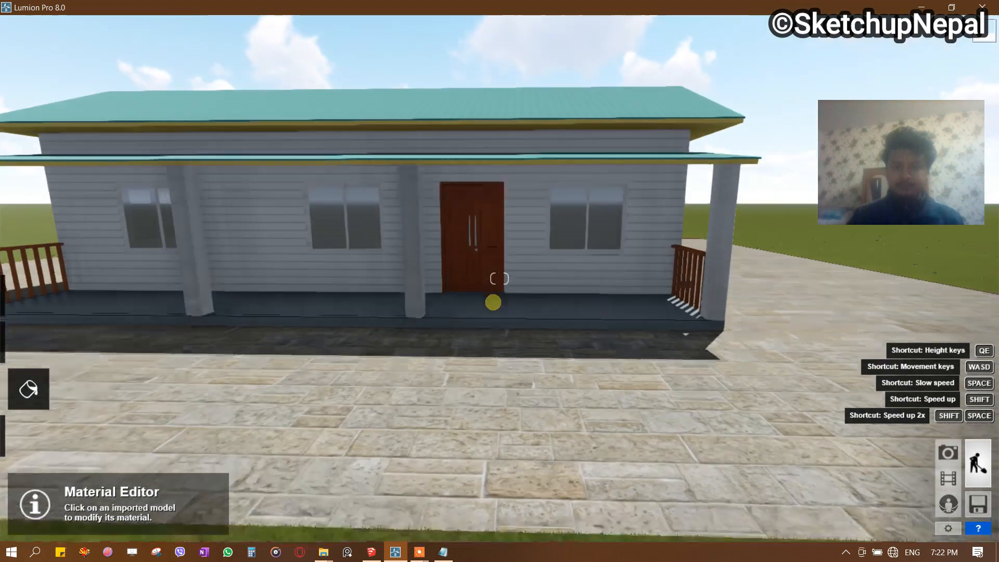
key("a")
mouse_move(493, 302)
right_mouse_down()
mouse_move(432, 316)
mouse_move(475, 290)
mouse_move(467, 294)
right_mouse_up()
key("a")
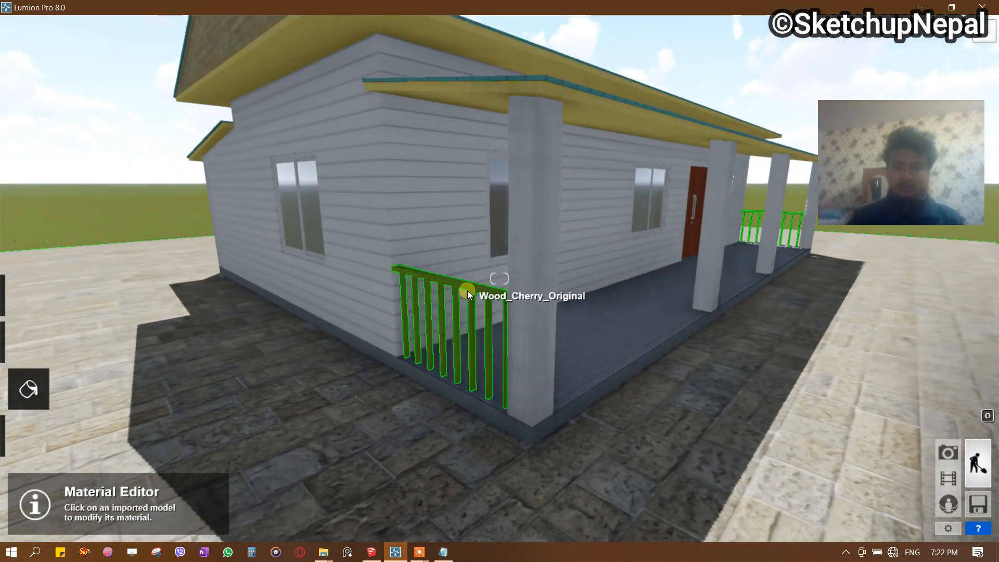
left_click(467, 290)
key("w")
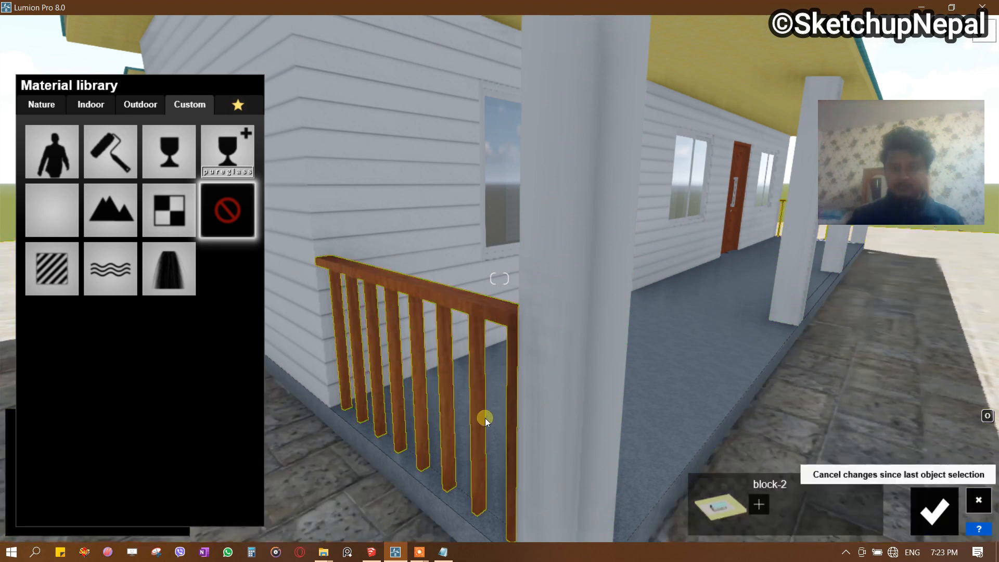
left_click(439, 305)
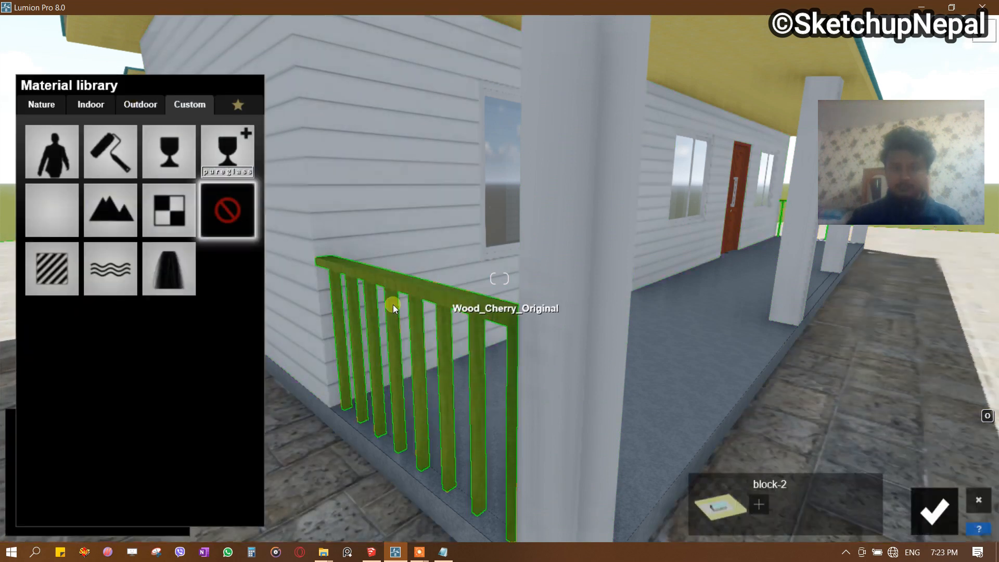
left_click(44, 269)
Give the railing wood low gloss and reflectivity with moderate relief, soften its edges to 0.4, and save the material.
left_click_drag(77, 320, 74, 357)
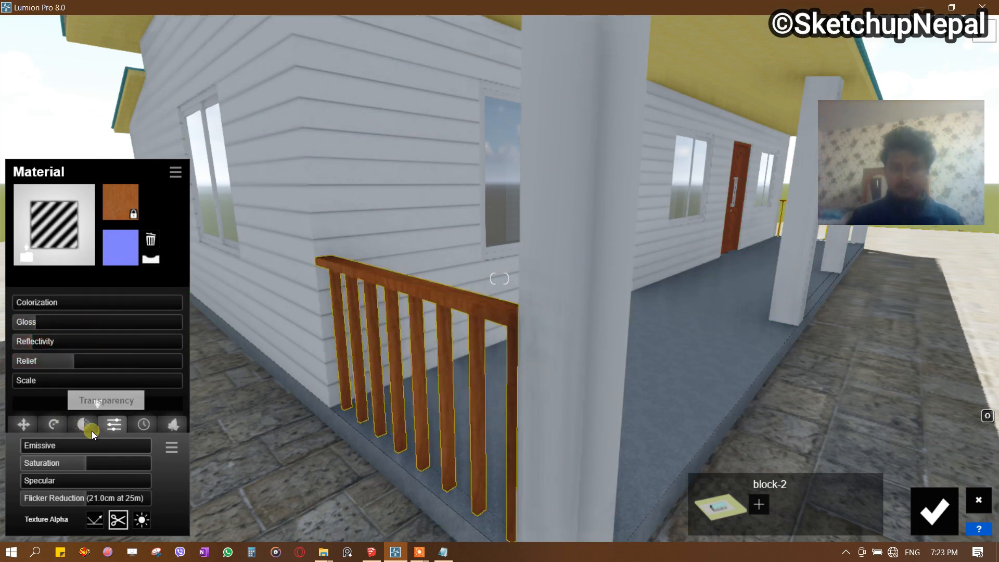
left_click(142, 424)
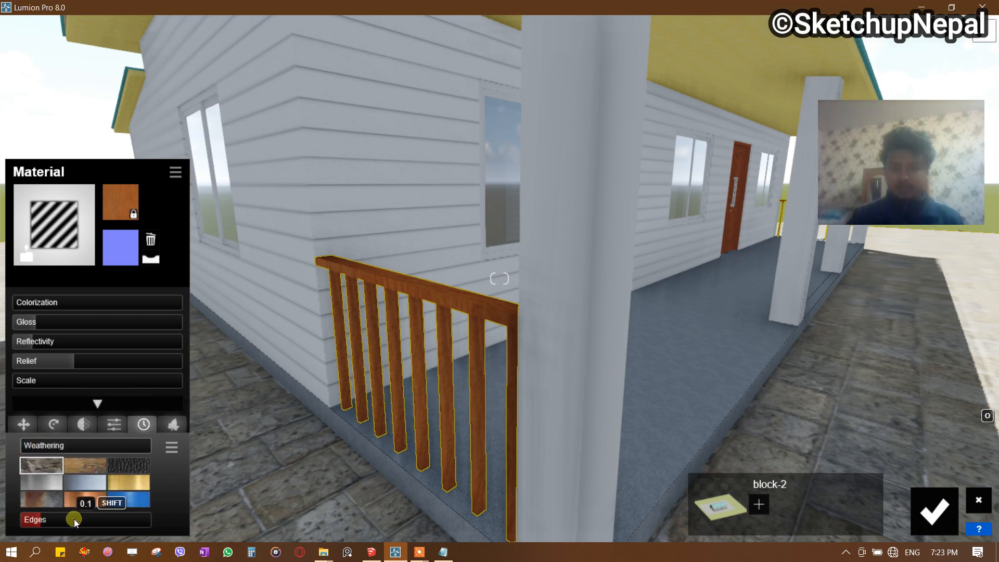
left_click_drag(75, 521, 104, 521)
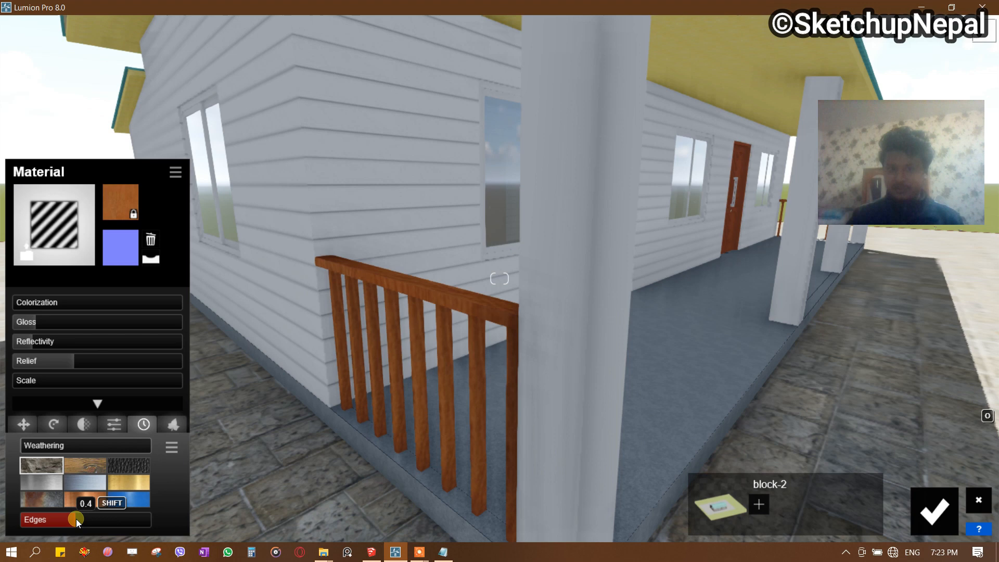
scroll(413, 352, "down", 10)
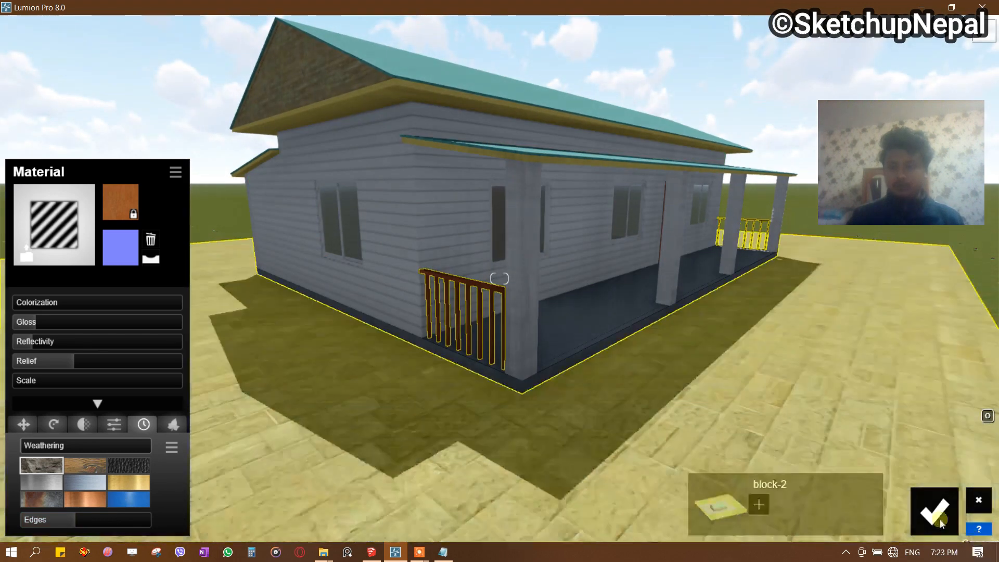
left_click(938, 515)
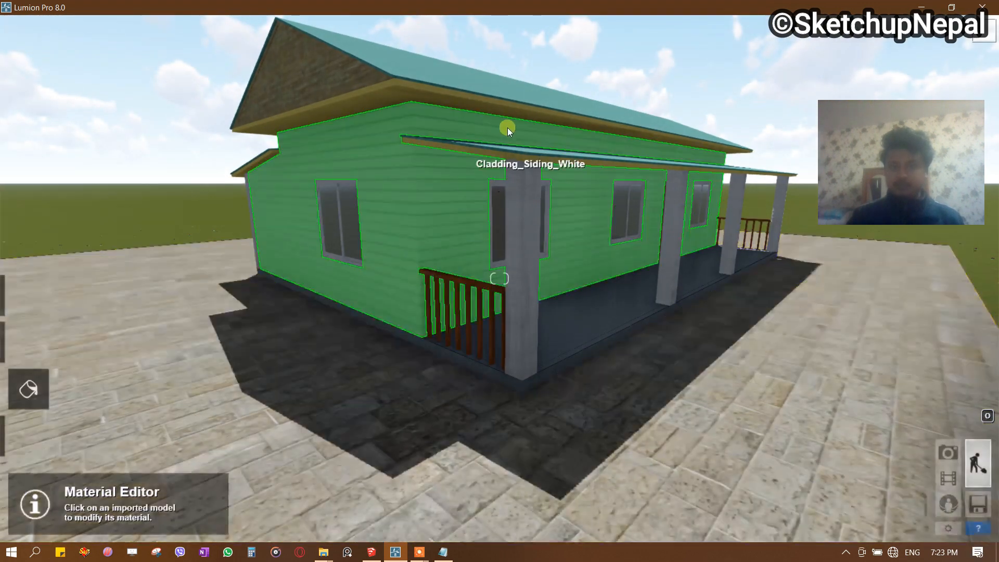
Select the teal metal roof of the house and assign it the standard material.
key("q")
key("q")
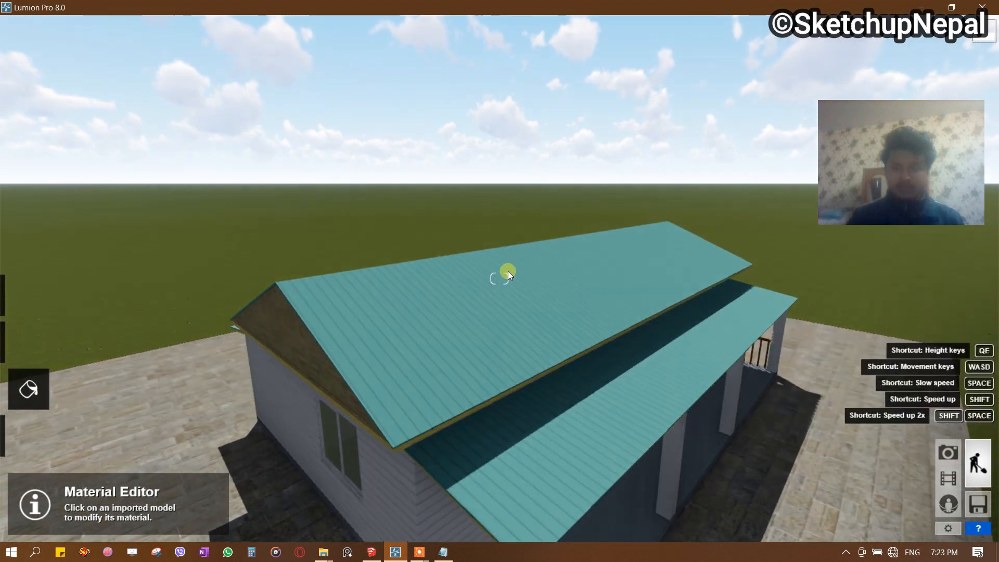
left_click(554, 372)
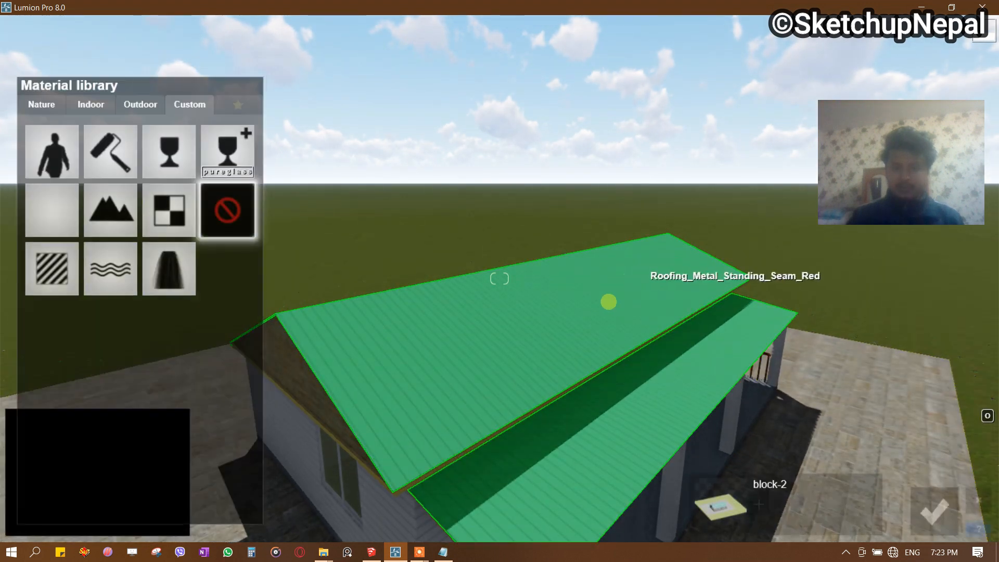
right_click_drag(609, 301, 611, 299)
key("w")
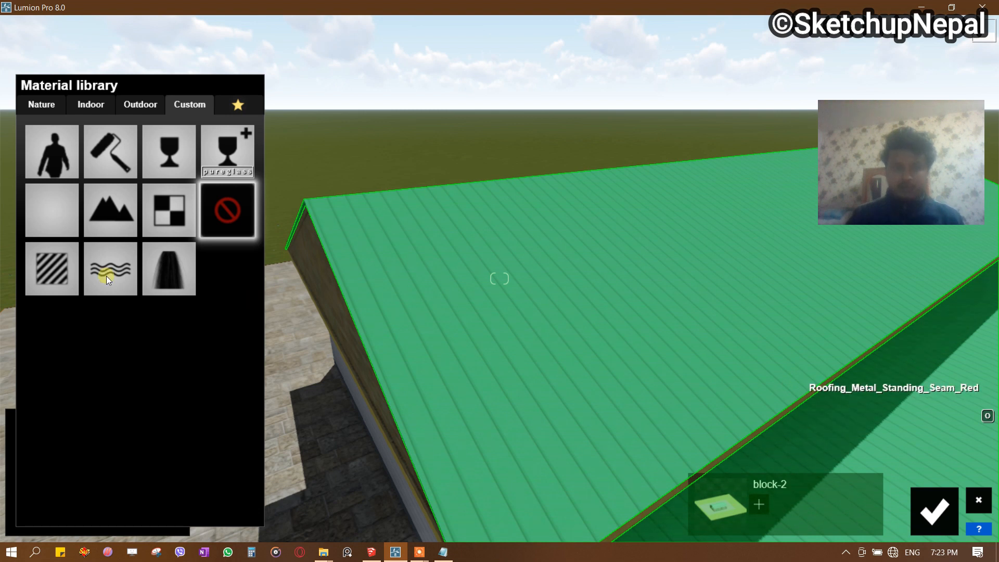
left_click(52, 268)
Adjust the roof material's gloss and reflectivity for a metallic sheen, try the weathering effect, and set its relief to 0.7.
left_click_drag(95, 321, 173, 355)
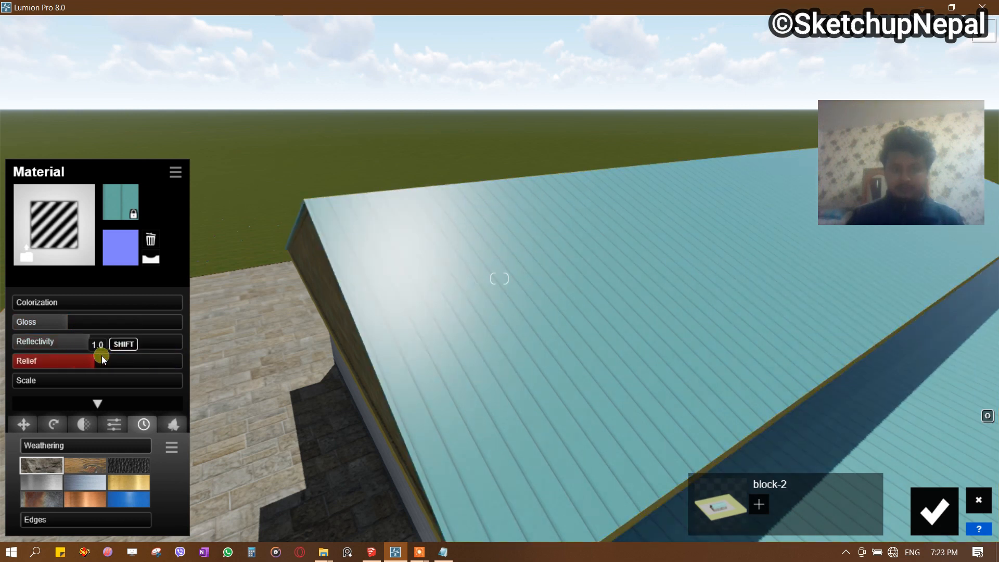
left_click_drag(102, 359, 102, 359)
left_click(117, 425)
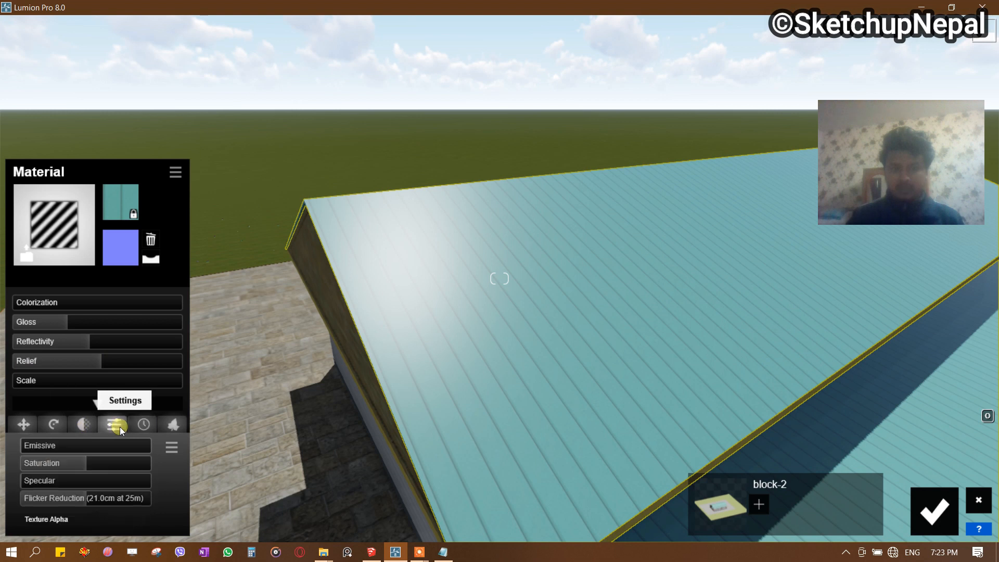
left_click(134, 427)
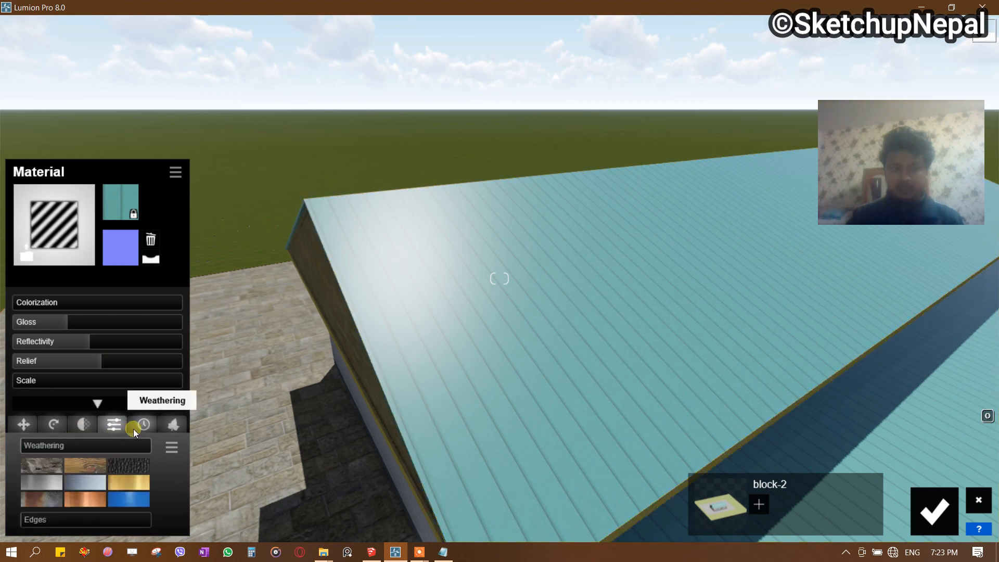
left_click_drag(76, 447, 21, 446)
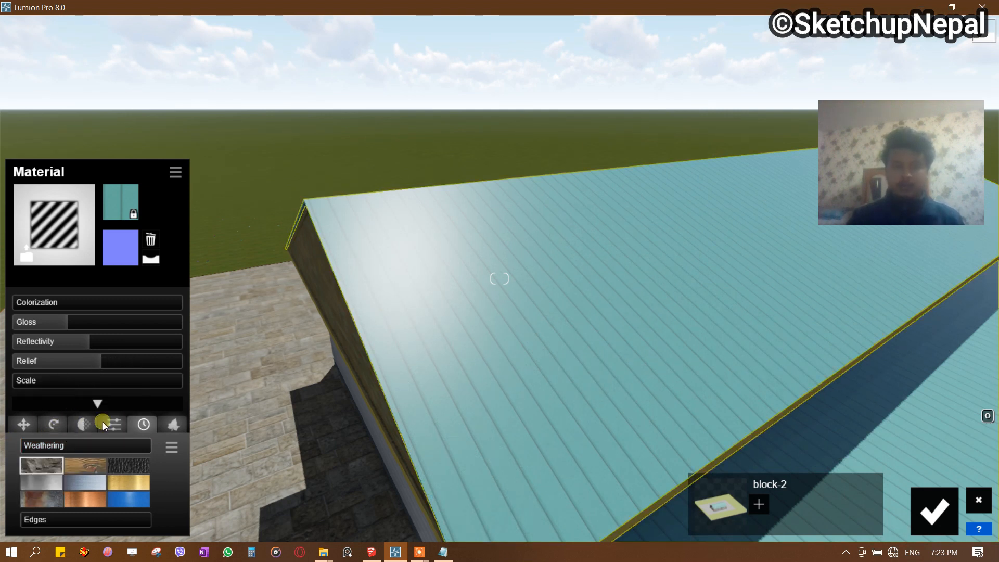
left_click_drag(57, 355, 176, 357)
Review the roof material's position, foliage, orientation, transparency, general and weathering options, then collapse the extended settings.
left_click(23, 423)
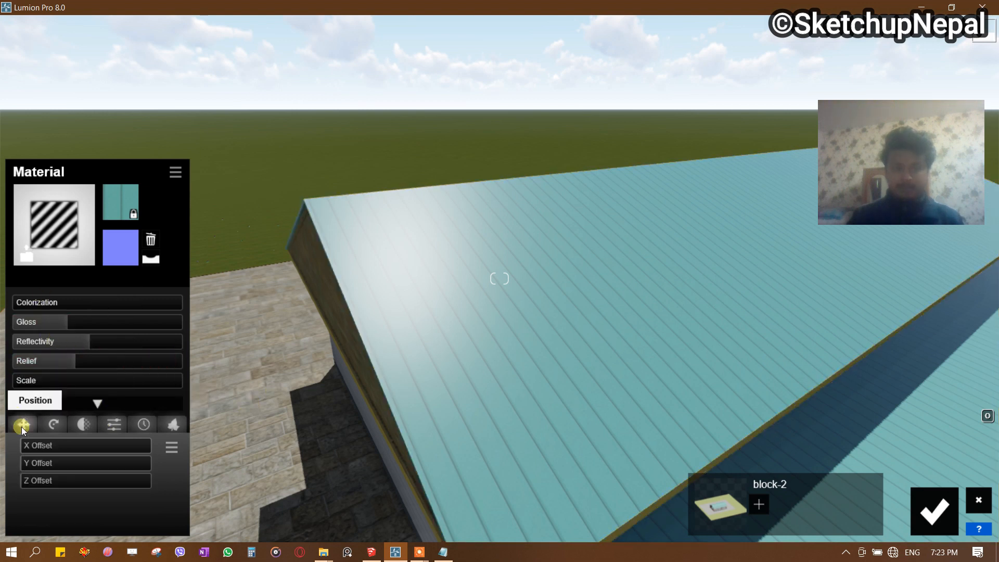
left_click(171, 423)
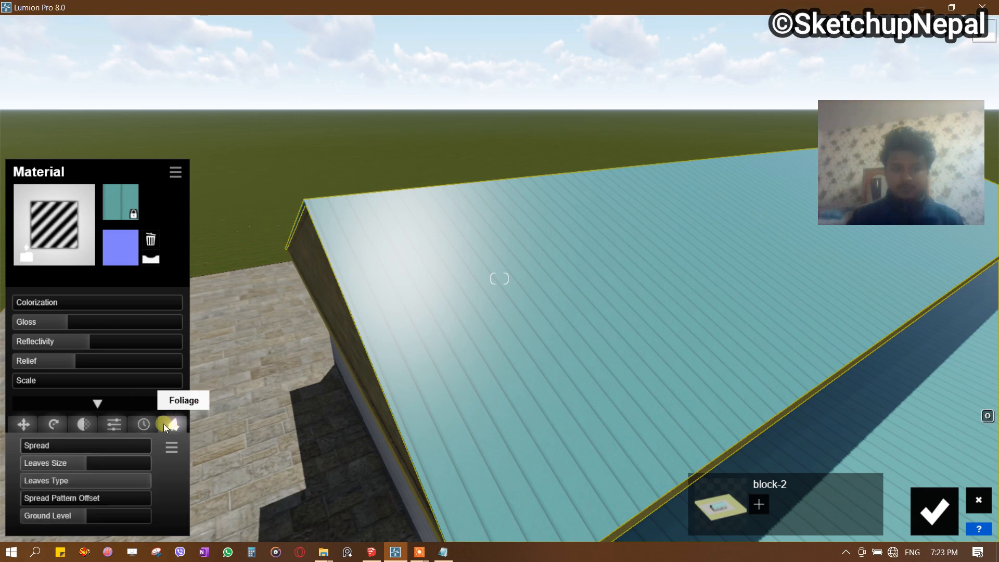
left_click(47, 427)
left_click(80, 426)
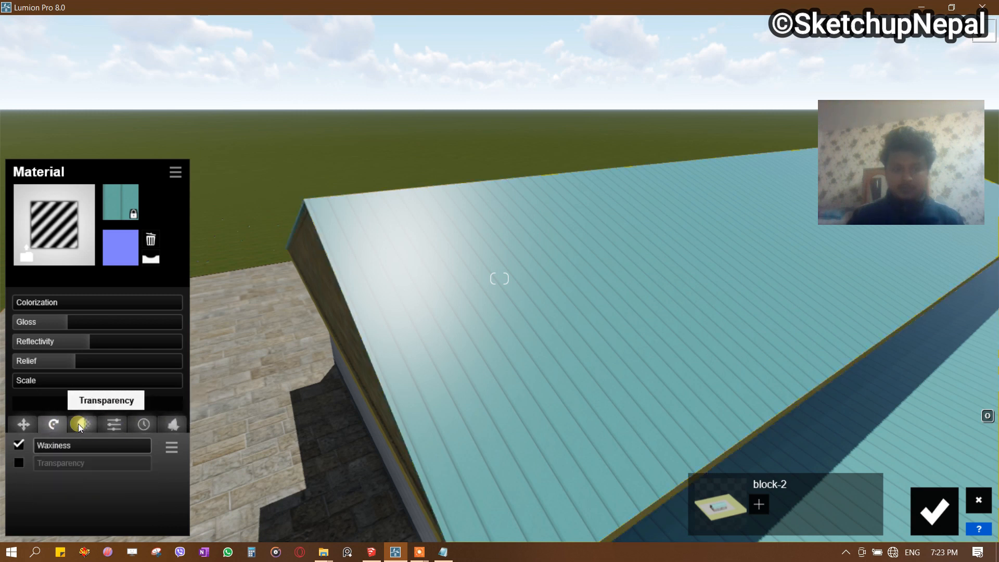
left_click(114, 425)
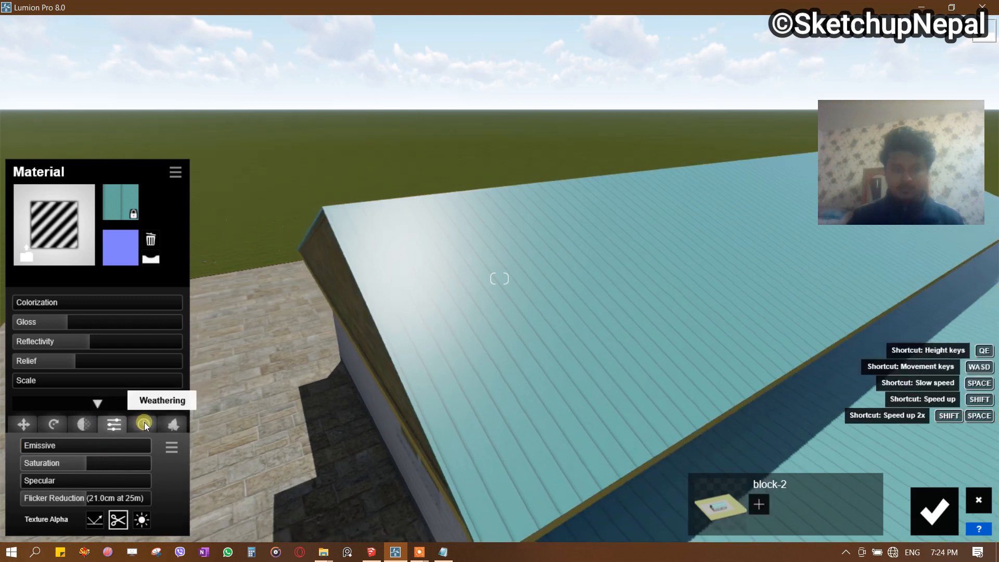
left_click(135, 425)
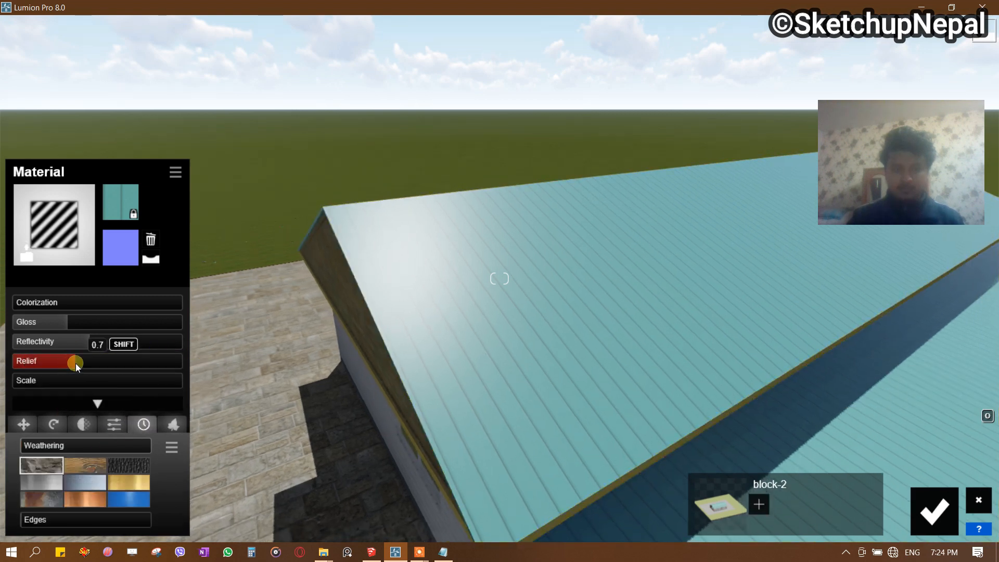
left_click(98, 403)
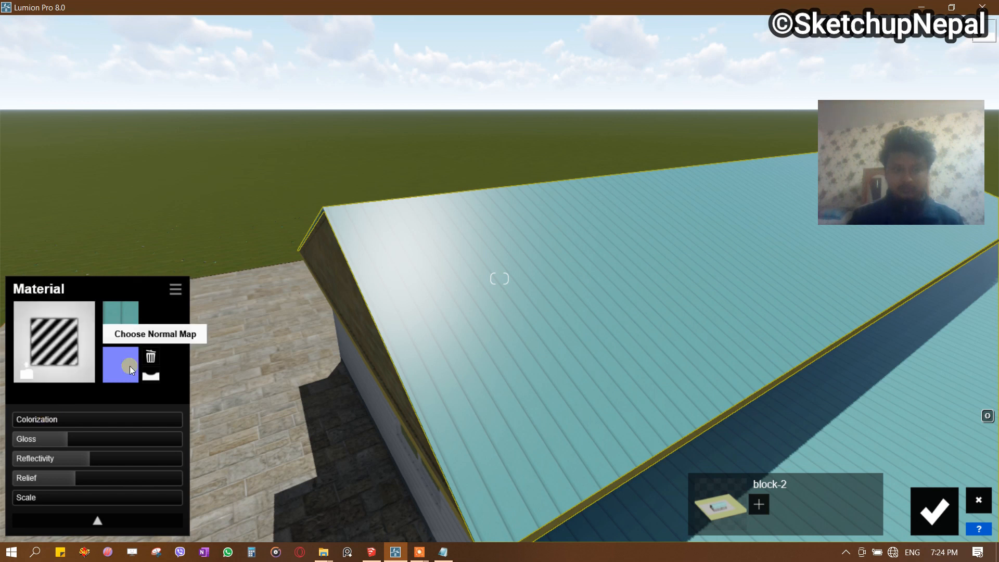
Try the roof material's normal map in both directions while comparing the metal seams up close.
left_click(151, 375)
right_click_drag(319, 364, 325, 358)
scroll(326, 358, "up", 6)
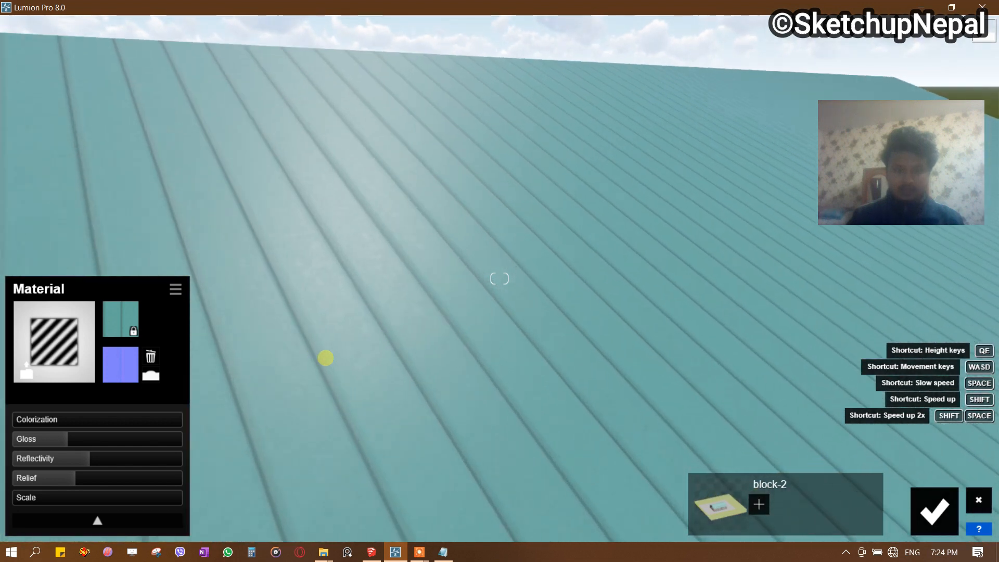
right_click_drag(326, 358, 291, 328)
scroll(291, 328, "up", 4)
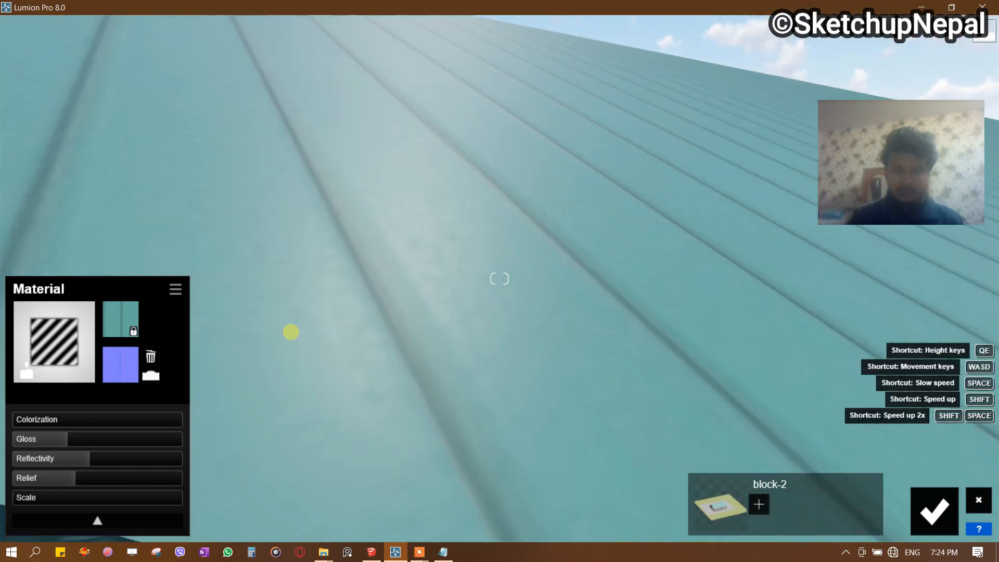
scroll(291, 329, "down", 2)
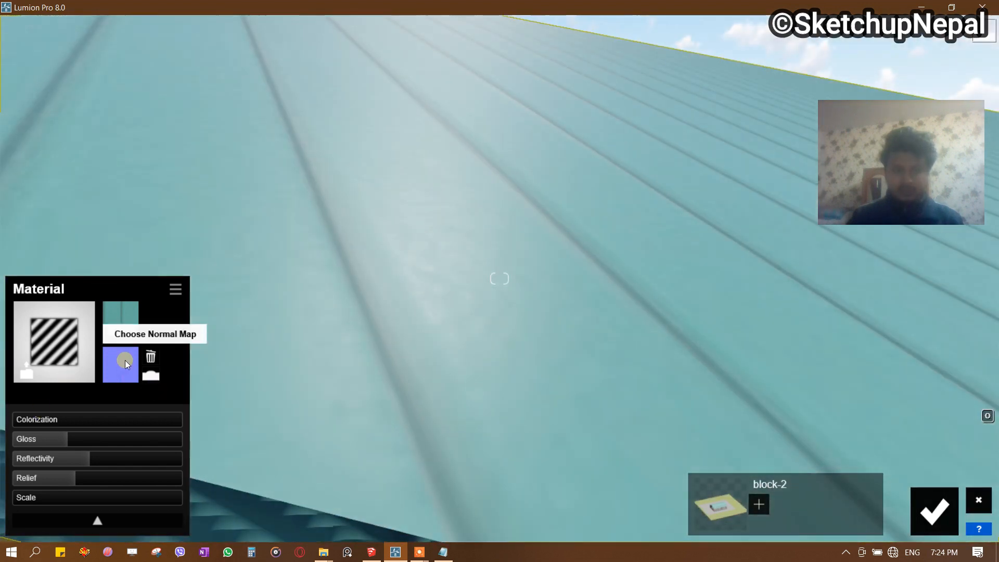
left_click(151, 373)
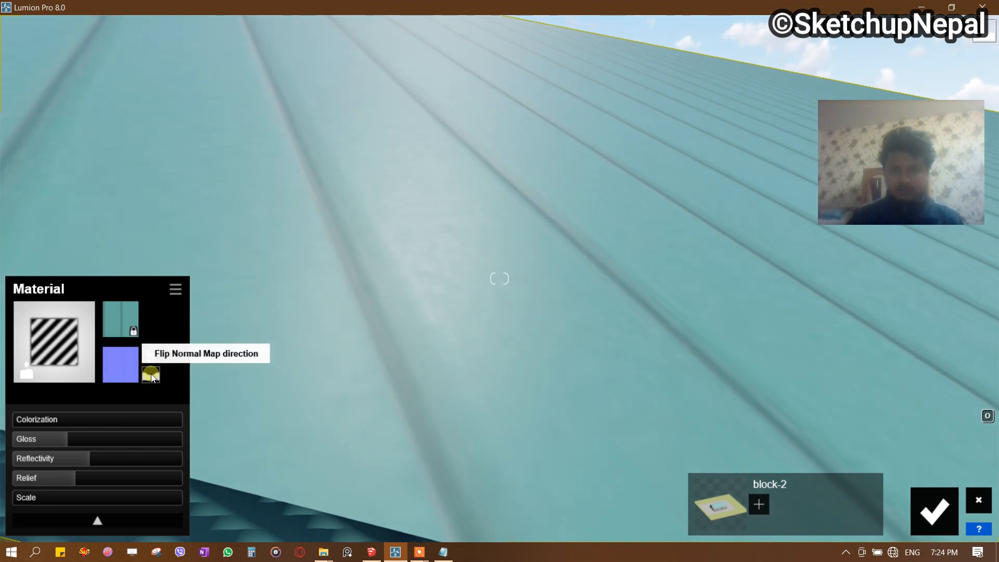
left_click(151, 373)
left_click(151, 374)
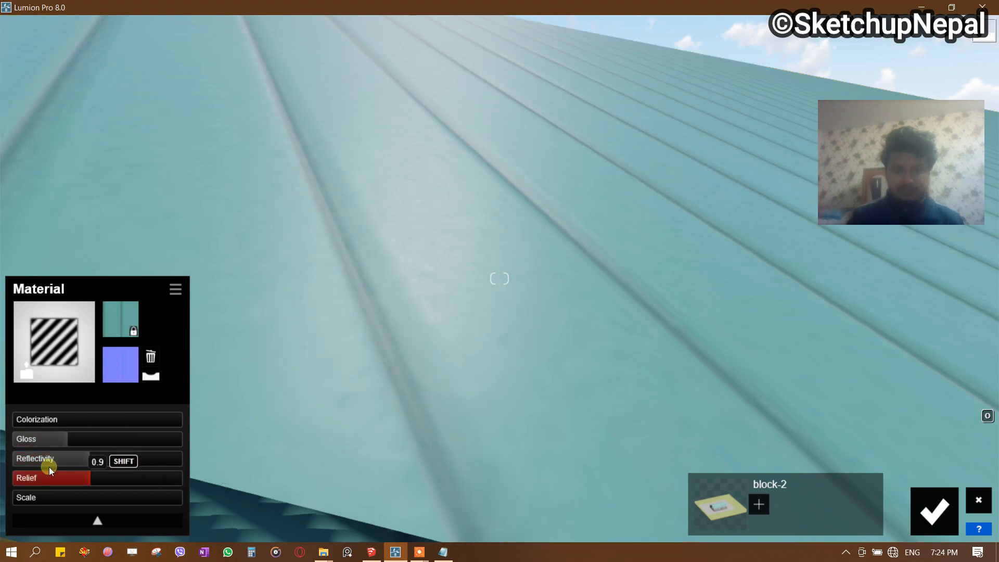
Raise the roof material's relief to its maximum and check the roof from a distance.
left_click_drag(181, 458, 117, 451)
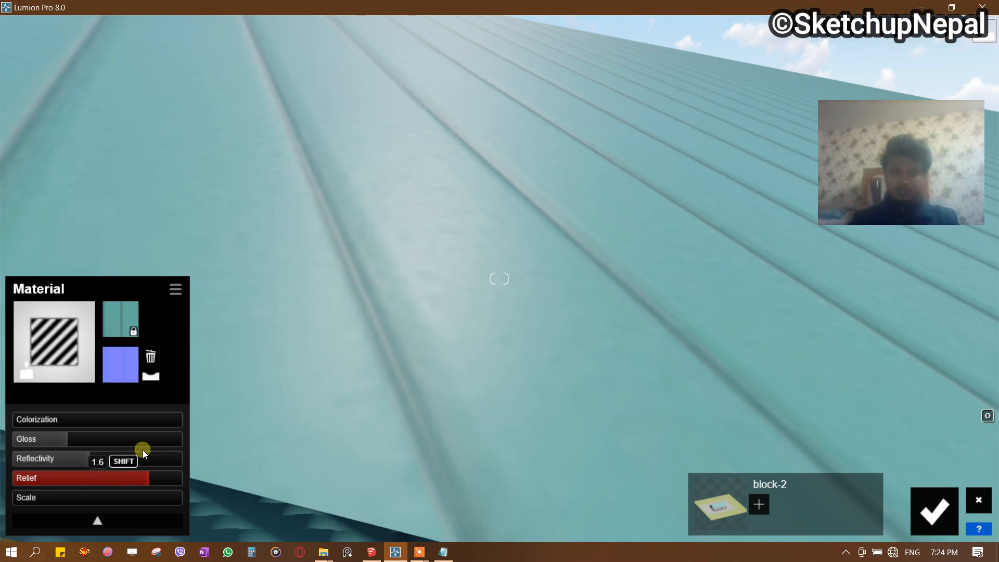
left_click_drag(185, 449, 186, 450)
key("s")
right_click_drag(622, 314, 478, 260)
key("s")
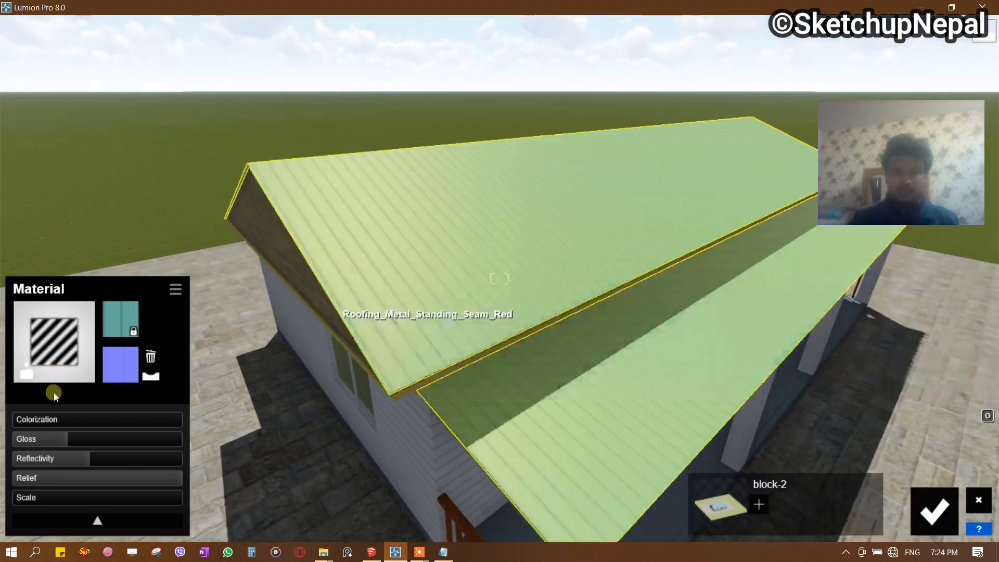
Expand the roof material's extended settings, raise its gloss slightly, and inspect the house from the other side.
left_click(95, 521)
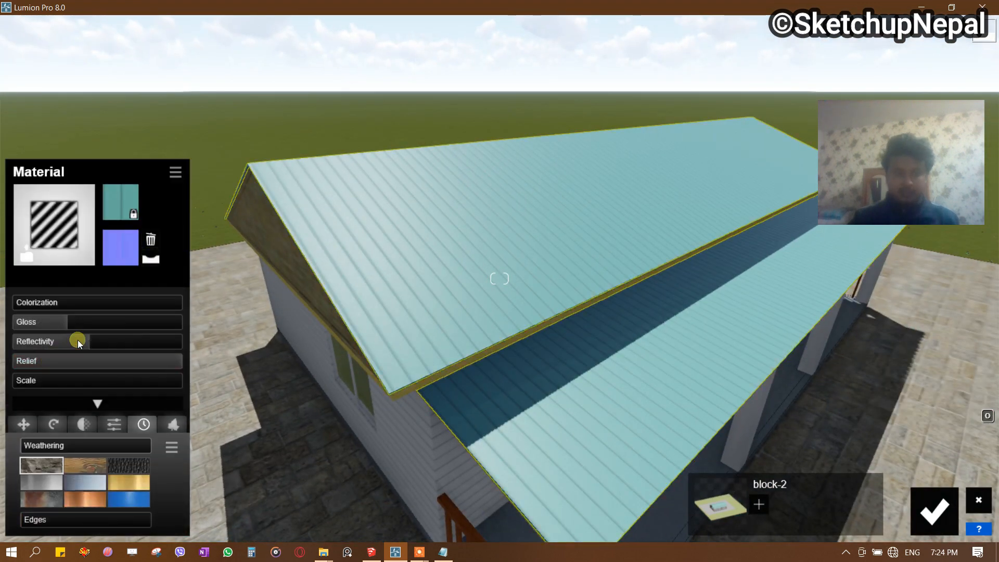
key("s")
mouse_move(660, 220)
right_mouse_down()
mouse_move(588, 239)
mouse_move(659, 220)
mouse_move(613, 218)
mouse_move(666, 218)
mouse_move(644, 242)
right_mouse_up()
key("w")
key("q")
key("s")
key("d")
key("w")
key("q")
key("w")
key("s")
key("s")
key("a")
key("a")
key("a")
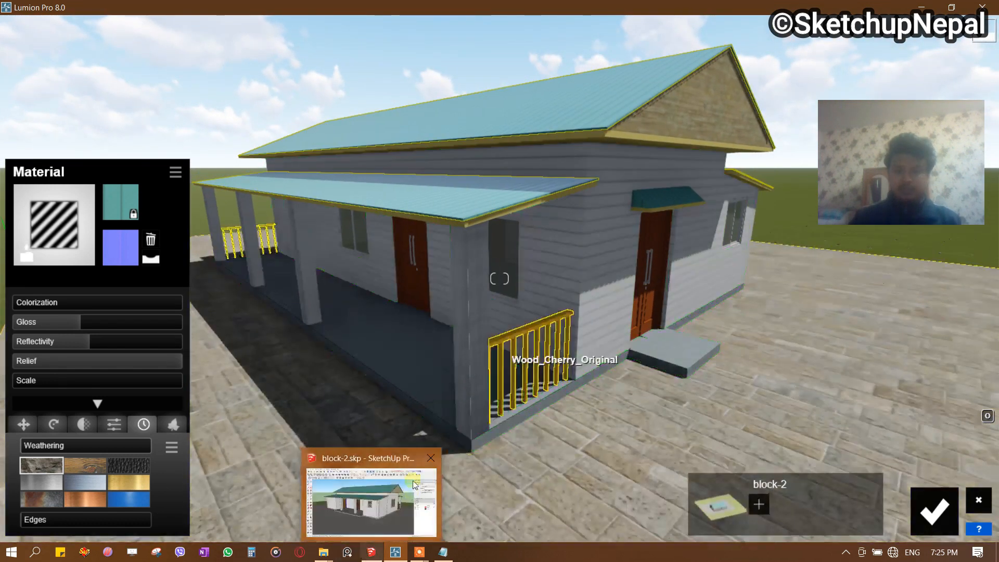
Switch to the block-2 model in SketchUp and bring the whole house into view.
left_click(376, 549)
scroll(397, 289, "down", 3)
middle_click_drag(451, 370, 463, 401)
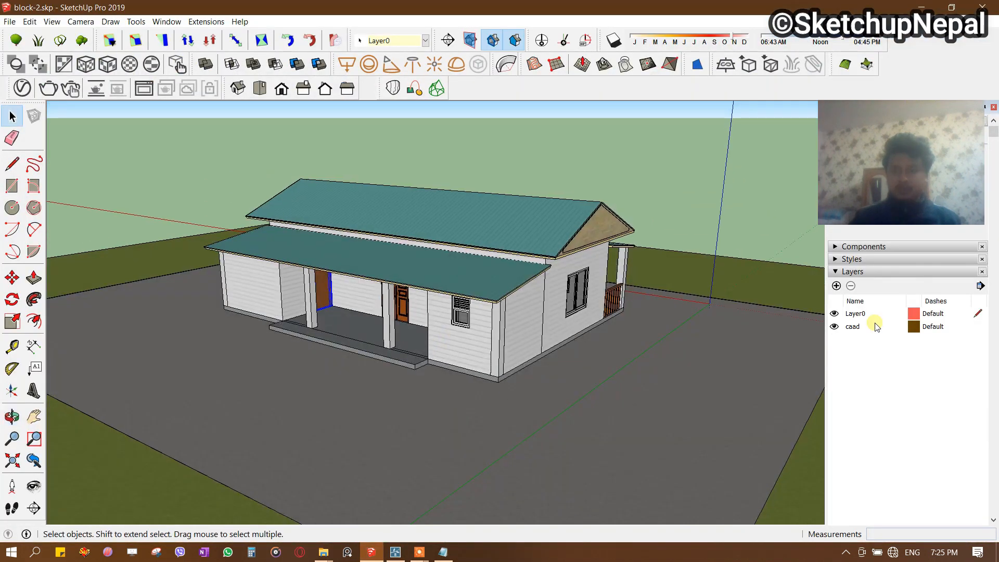
Try deleting the ground surfaces around the house and unlocking the linework at its base, then undo both changes.
left_click(554, 449)
scroll(554, 450, "down", 2)
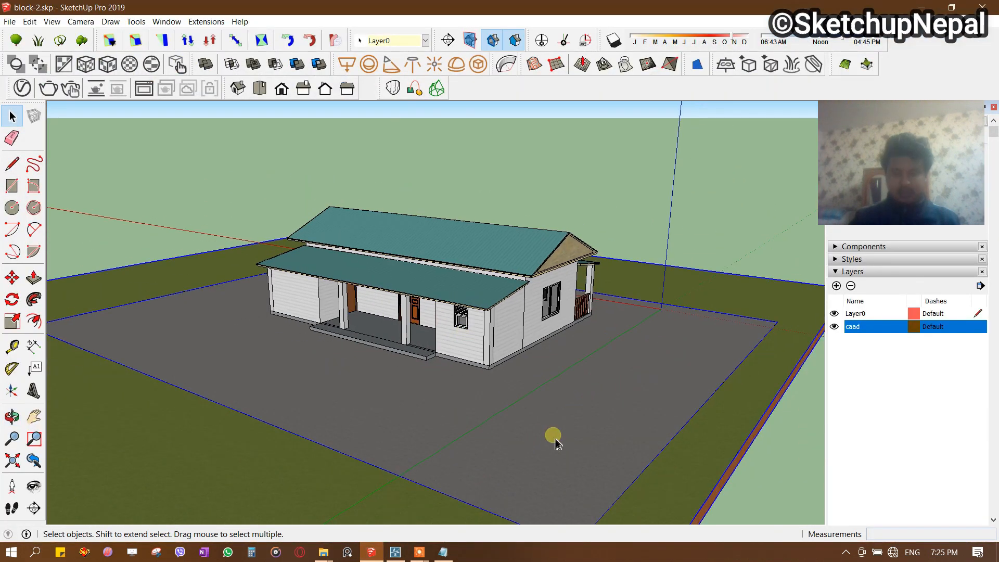
key("Delete")
scroll(418, 358, "up", 2)
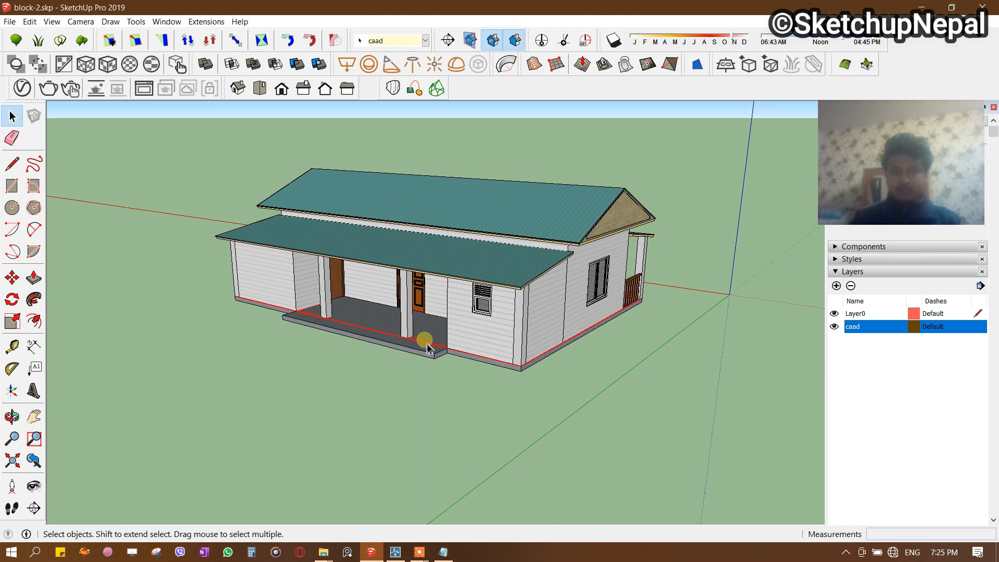
right_click(427, 347)
left_click(457, 226)
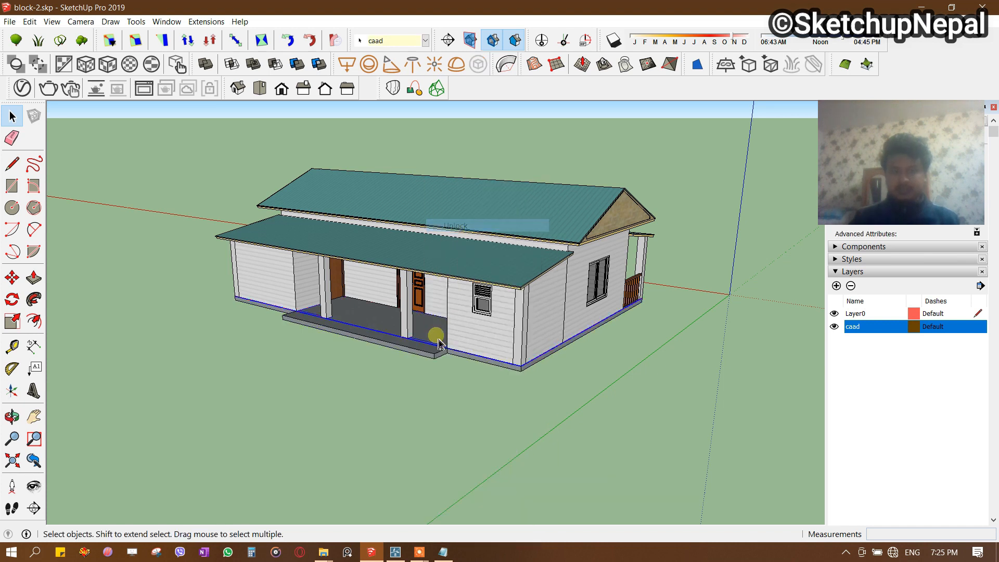
key("ctrl+z")
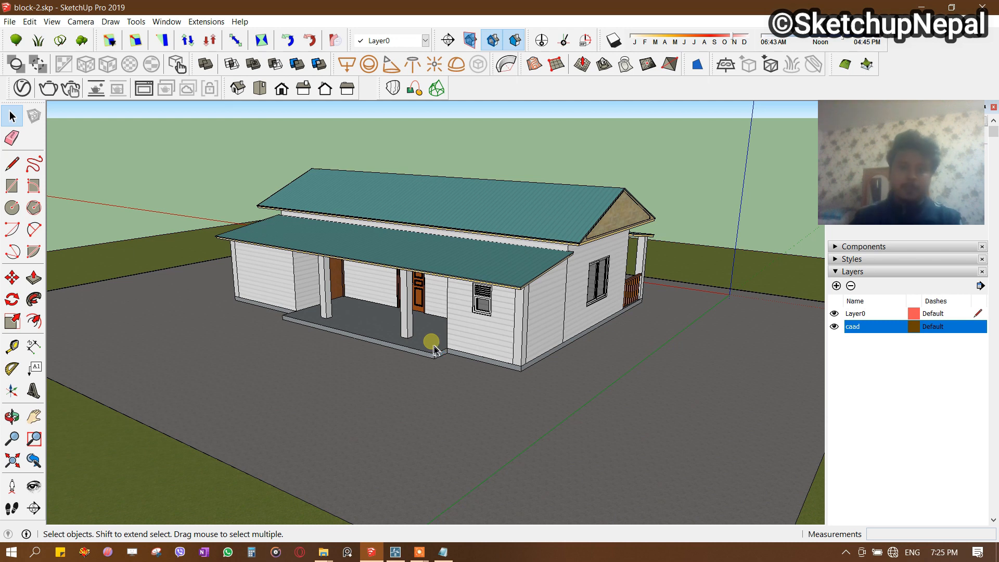
Export the model as a COLLADA file over the existing block-2.dae in the LUMION folder.
left_click(9, 21)
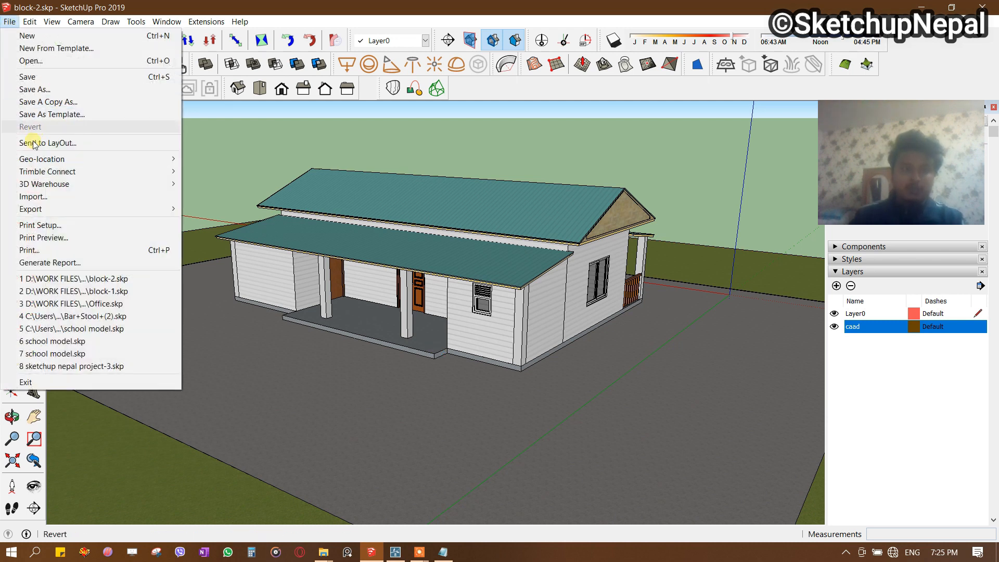
mouse_move(46, 207)
left_click(215, 214)
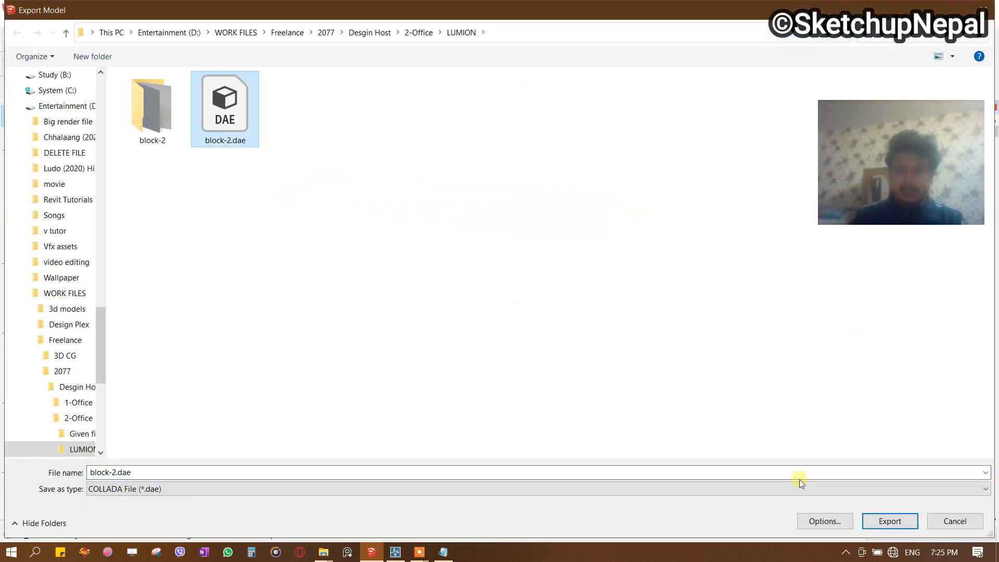
left_click(891, 521)
left_click(528, 278)
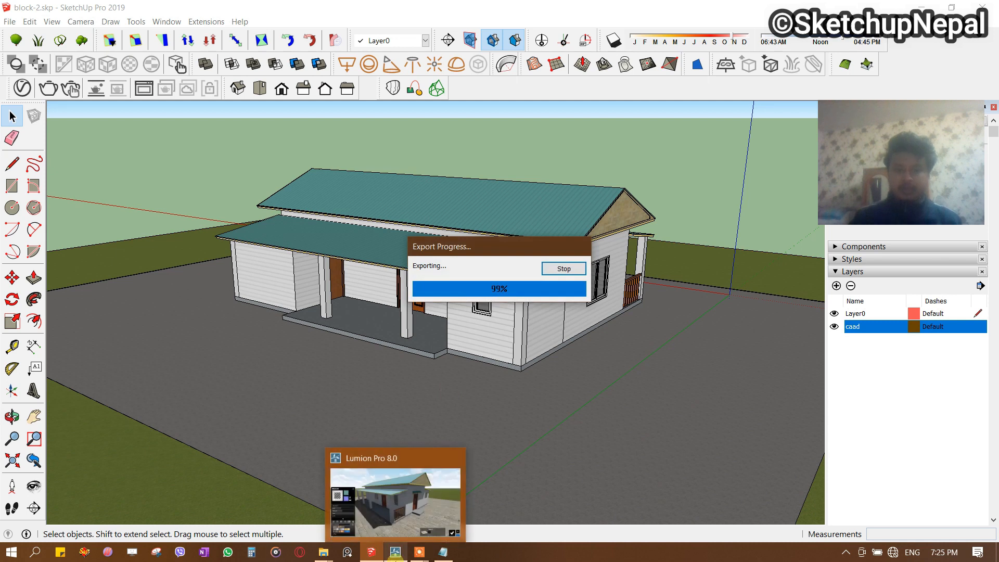
Switch back to Lumion and re-import the building from the newly exported block-2.dae file.
left_click(395, 552)
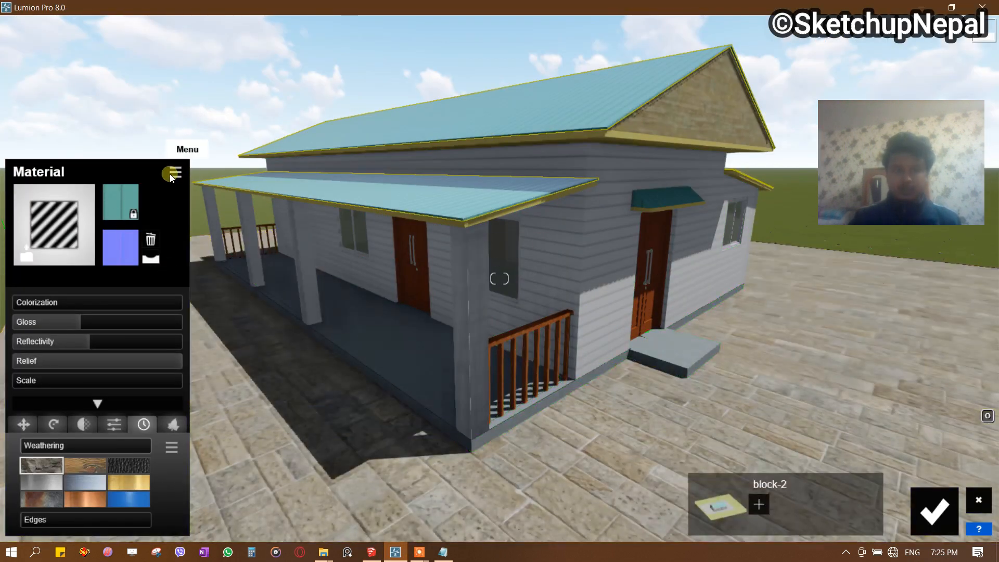
left_click(180, 167)
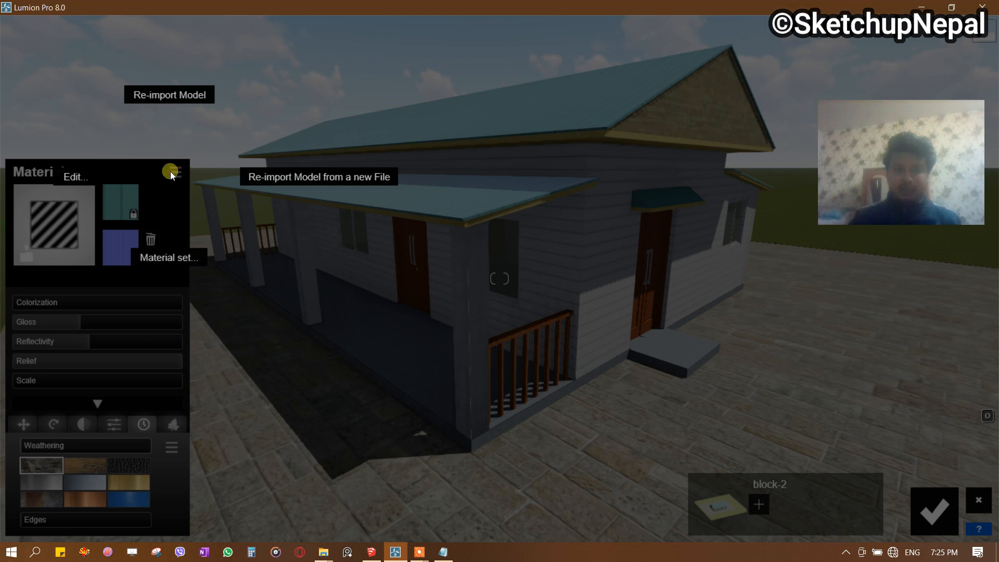
left_click(280, 177)
left_click(233, 136)
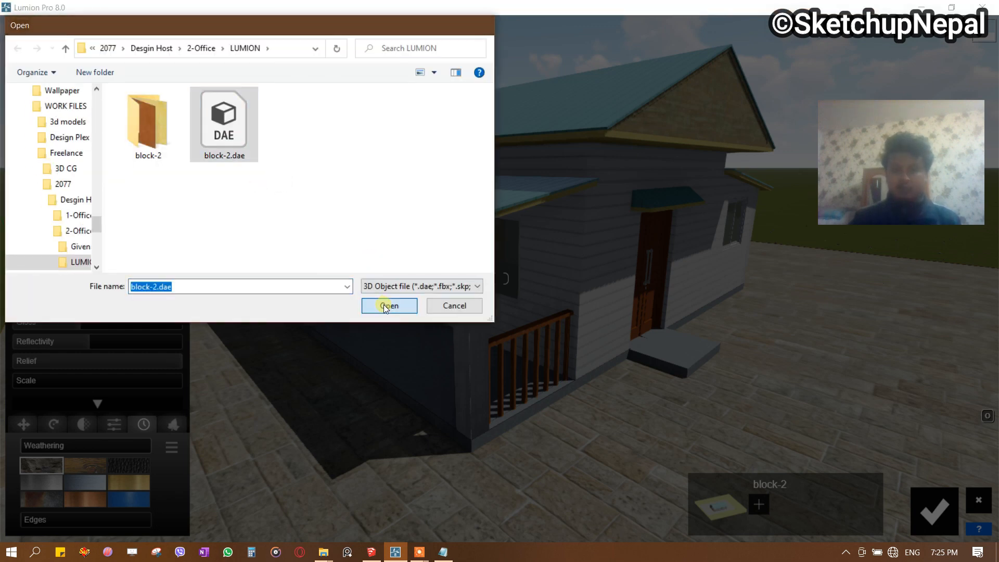
left_click(382, 304)
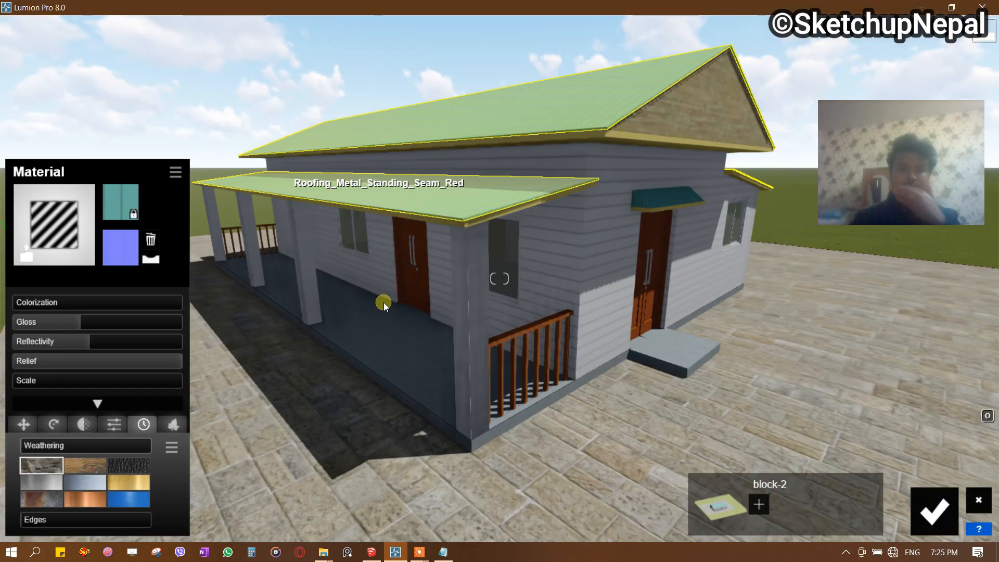
Check the re-imported house from the porch side and save the material changes.
left_click(383, 302)
key("w")
key("a")
mouse_move(395, 368)
right_mouse_down()
mouse_move(434, 364)
mouse_move(389, 370)
right_mouse_up()
key("a")
key("s")
key("d")
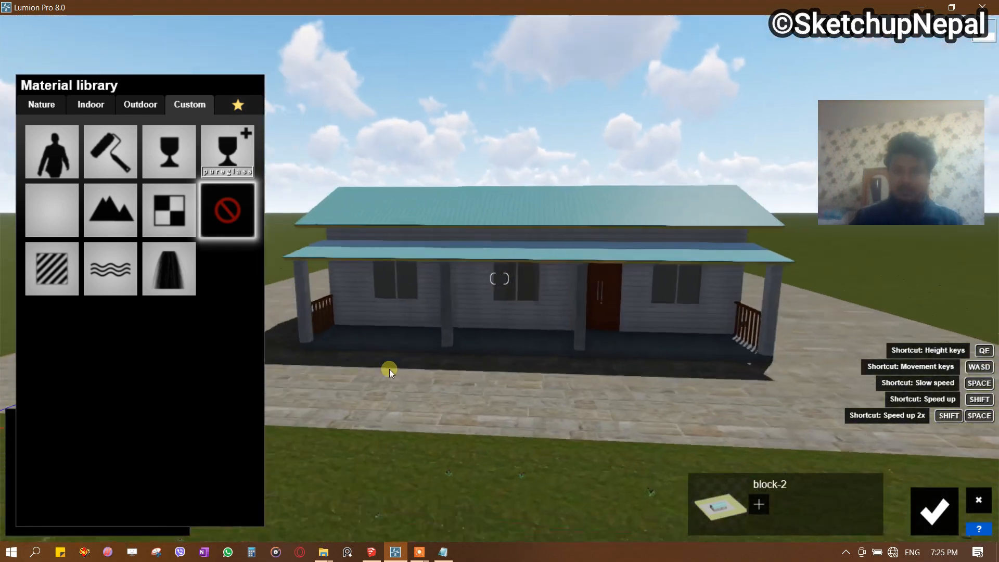
left_click(930, 513)
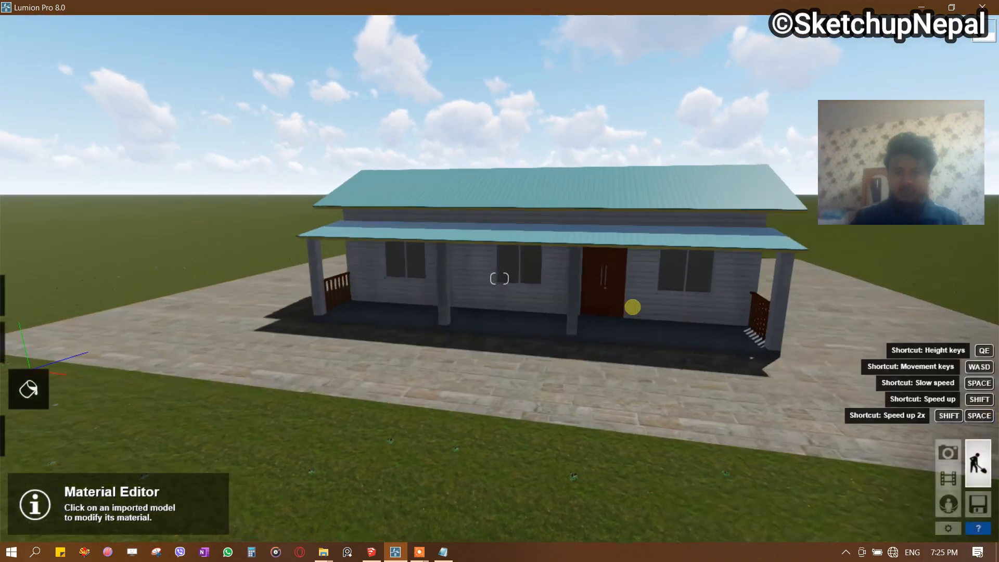
Place the Man_Asian_0013_Idle character from the Character Library on the paving in front of the entrance door.
left_click(16, 441)
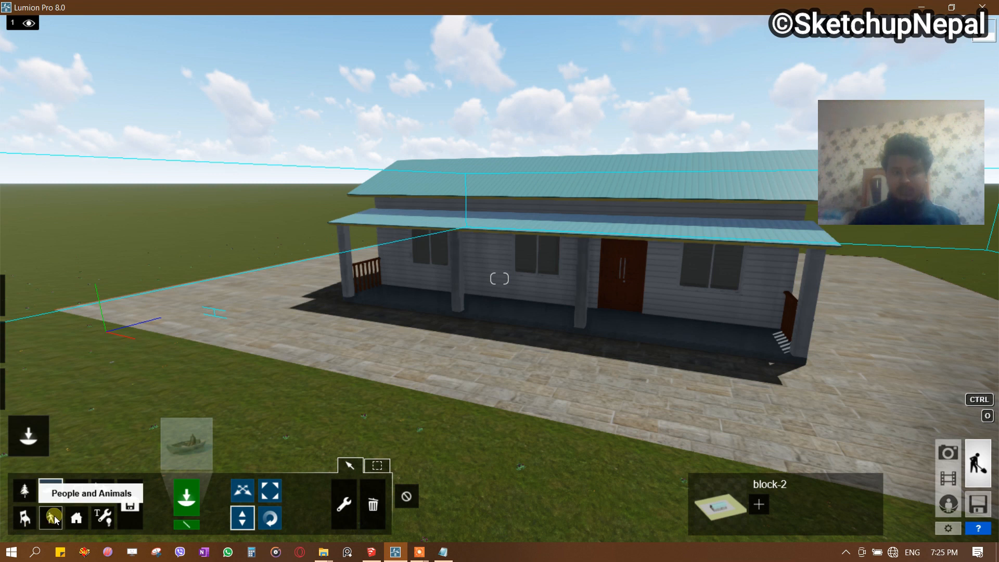
left_click(193, 446)
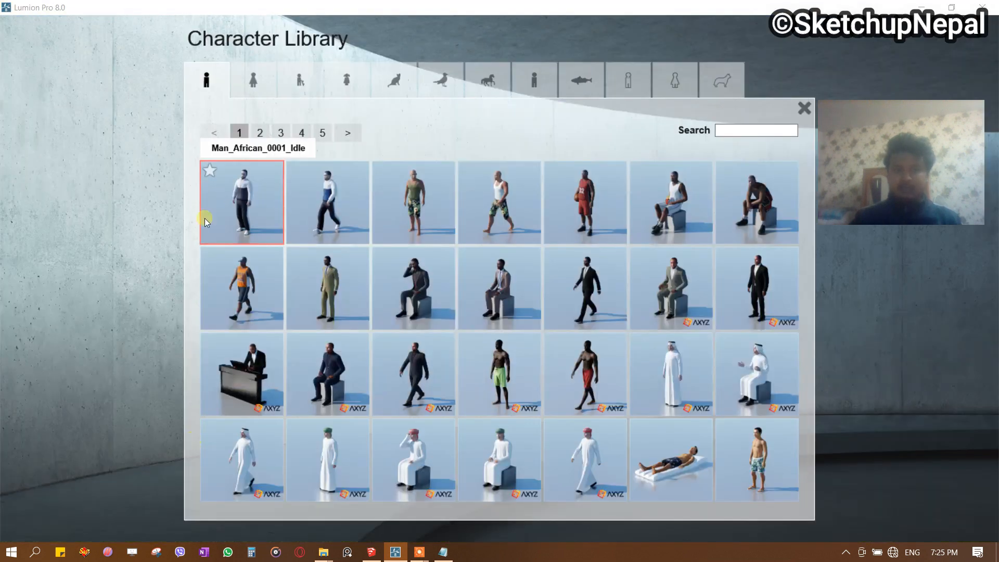
left_click(260, 133)
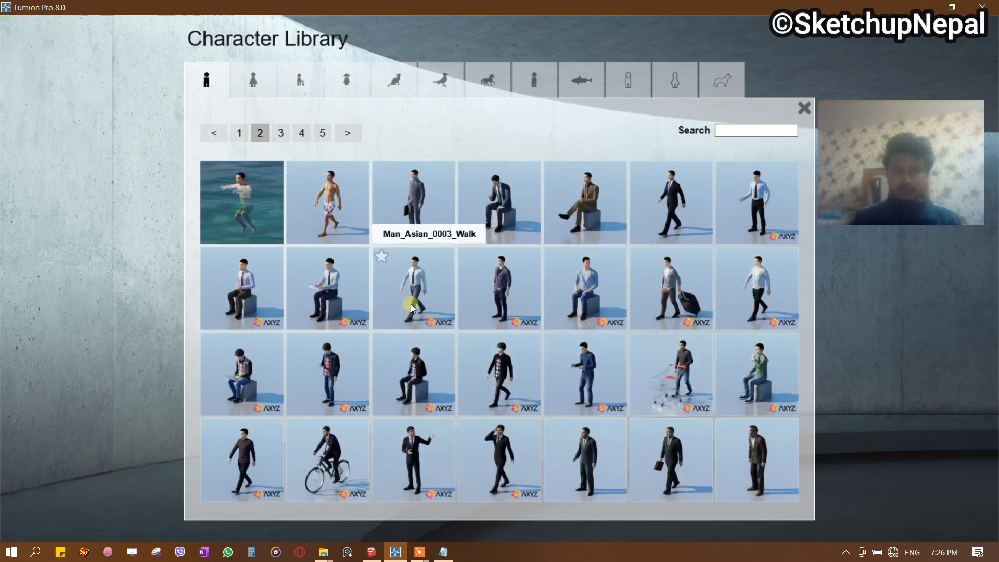
left_click(546, 334)
key("w")
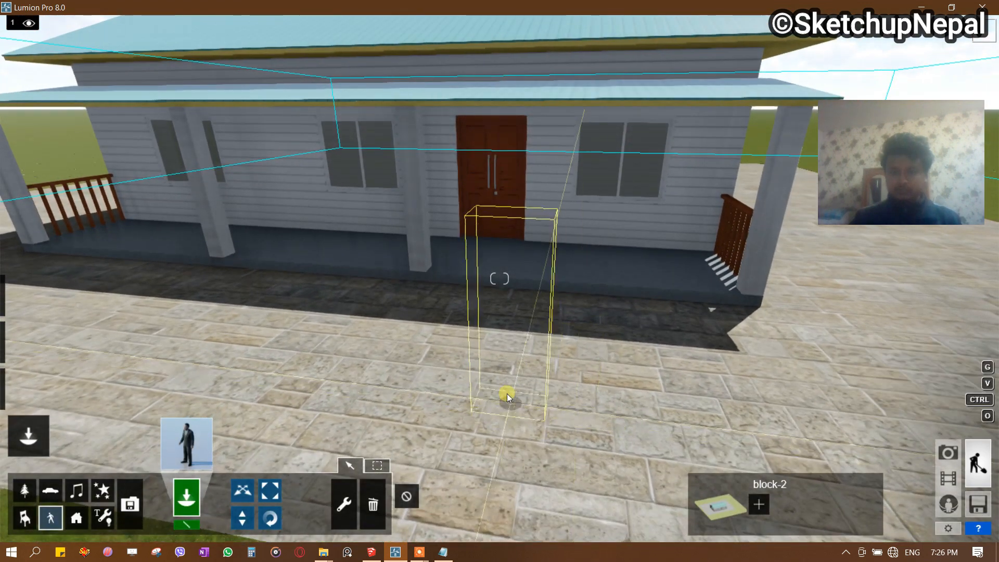
left_click(505, 391)
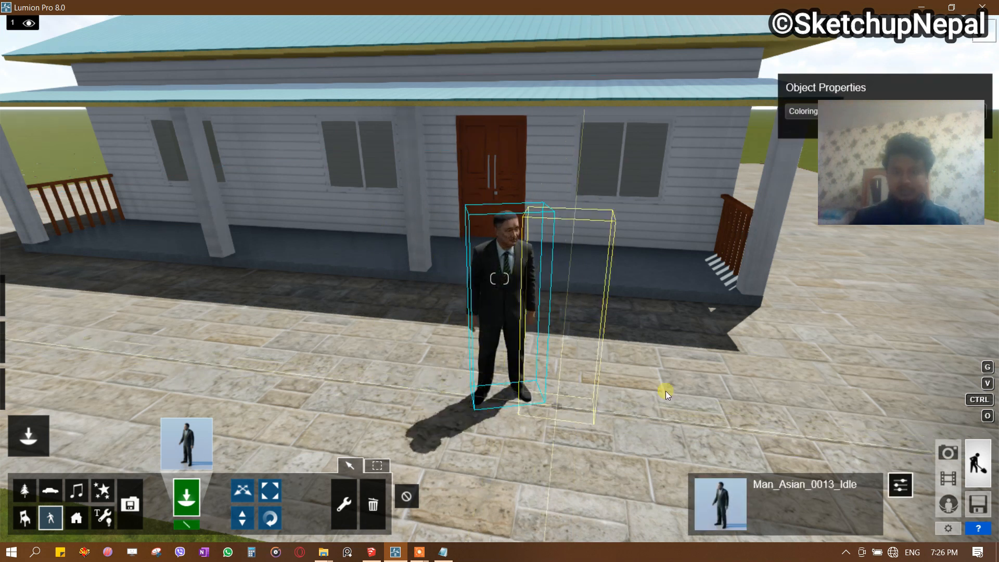
Move the suited man slightly along the paving and rotate him to face east, parallel to the porch.
left_click(240, 490)
left_click_drag(501, 392, 540, 396)
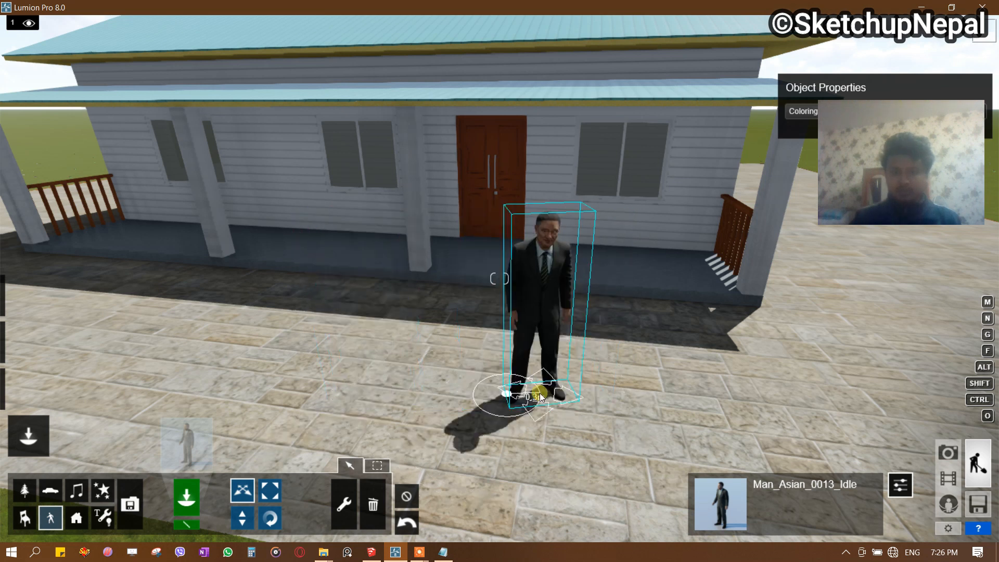
left_click(270, 490)
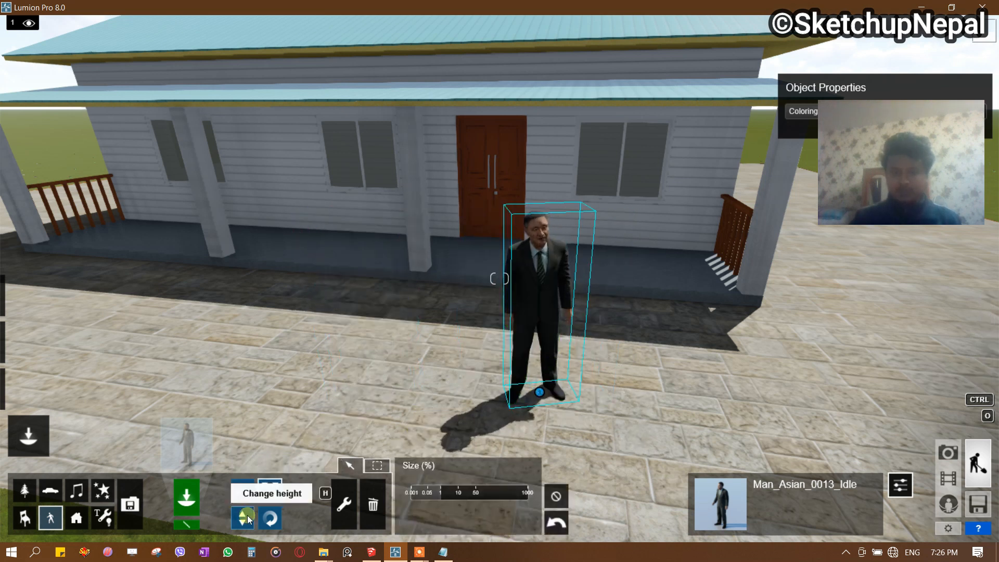
left_click(269, 517)
left_click_drag(573, 412, 599, 401)
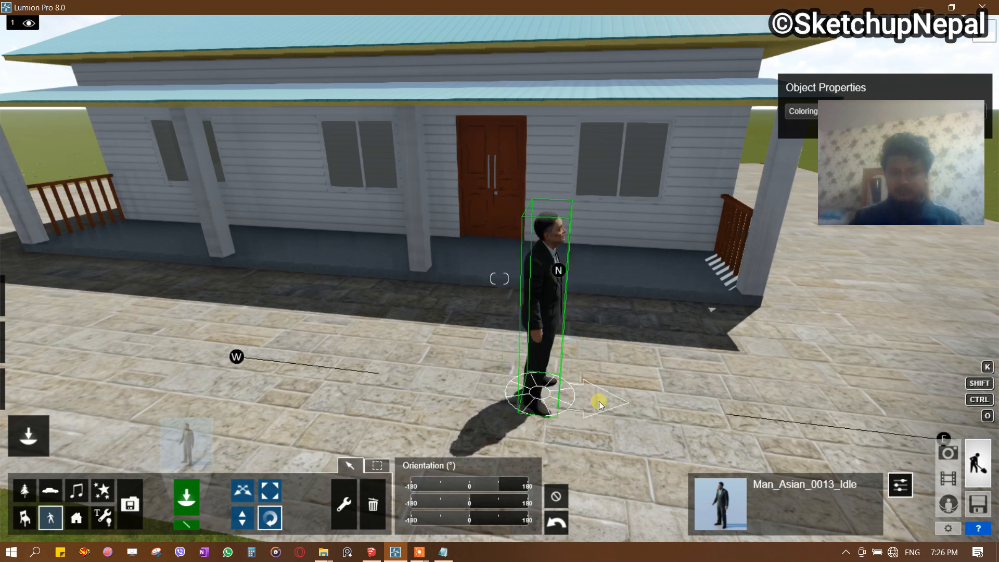
Place the Man_Asian_0006_Idle character facing the suited man on the paving and adjust the spacing between them.
left_click(192, 441)
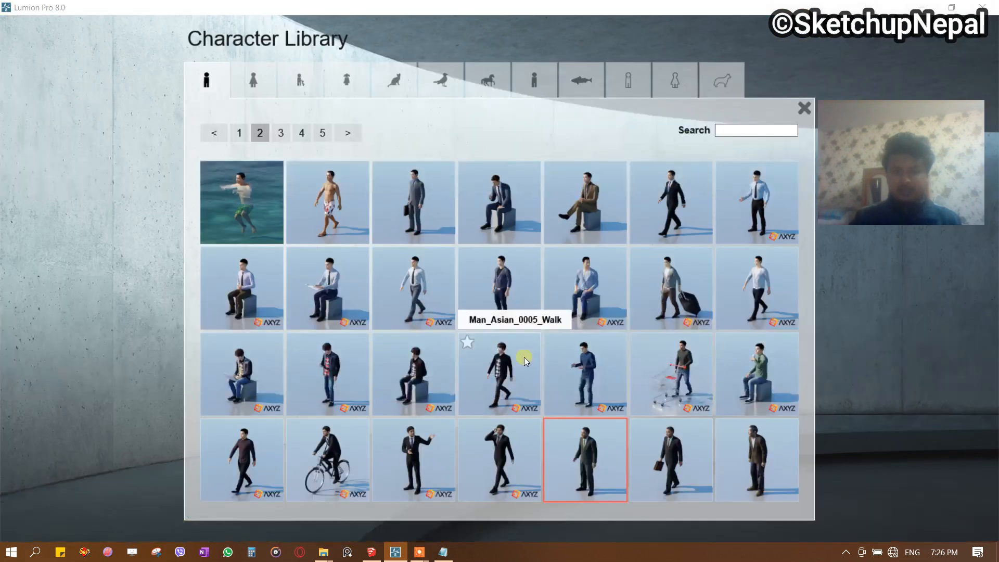
left_click(595, 363)
left_click(629, 424)
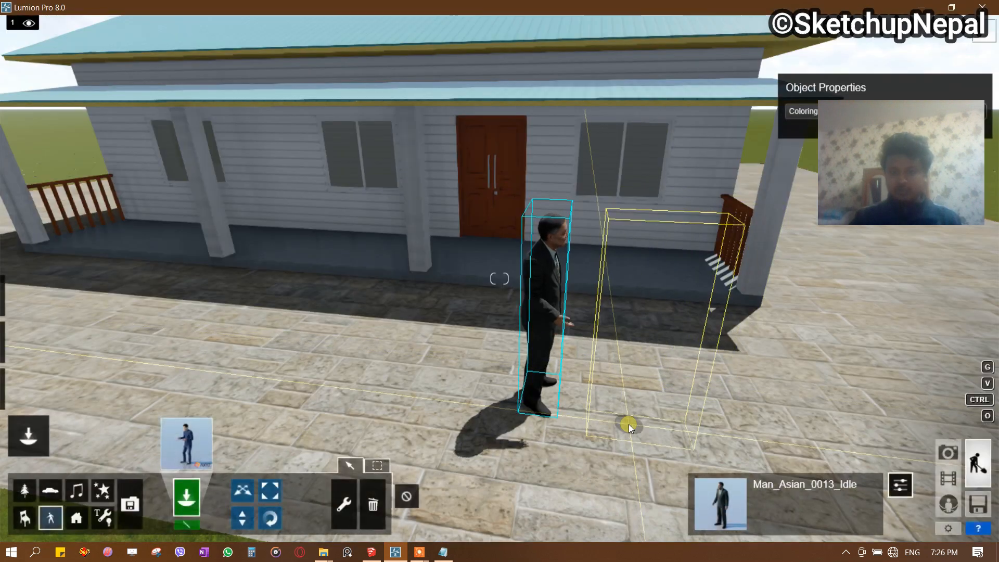
right_click_drag(574, 279, 569, 276)
left_click(243, 490)
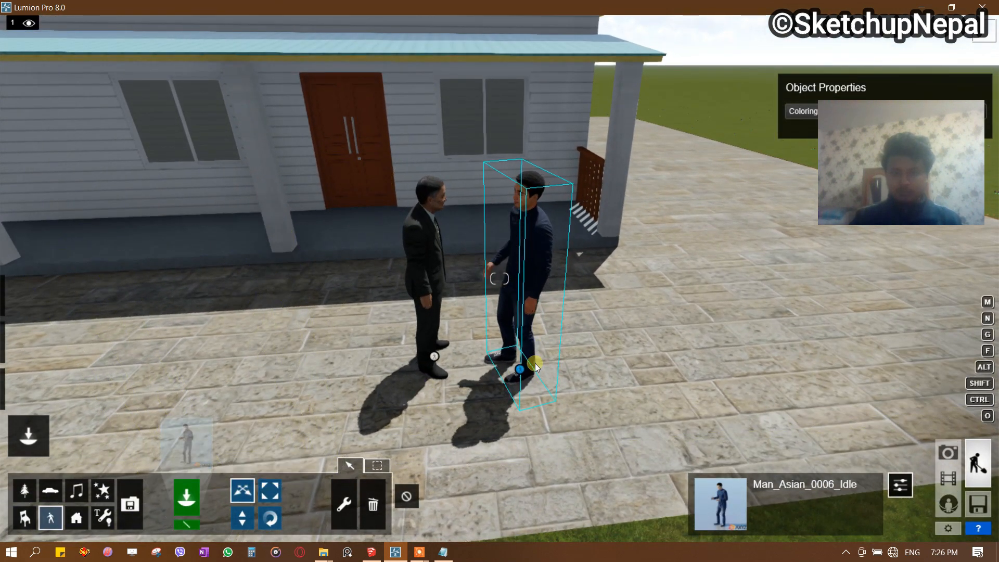
left_click_drag(535, 359, 539, 358)
right_click_drag(539, 358, 478, 374)
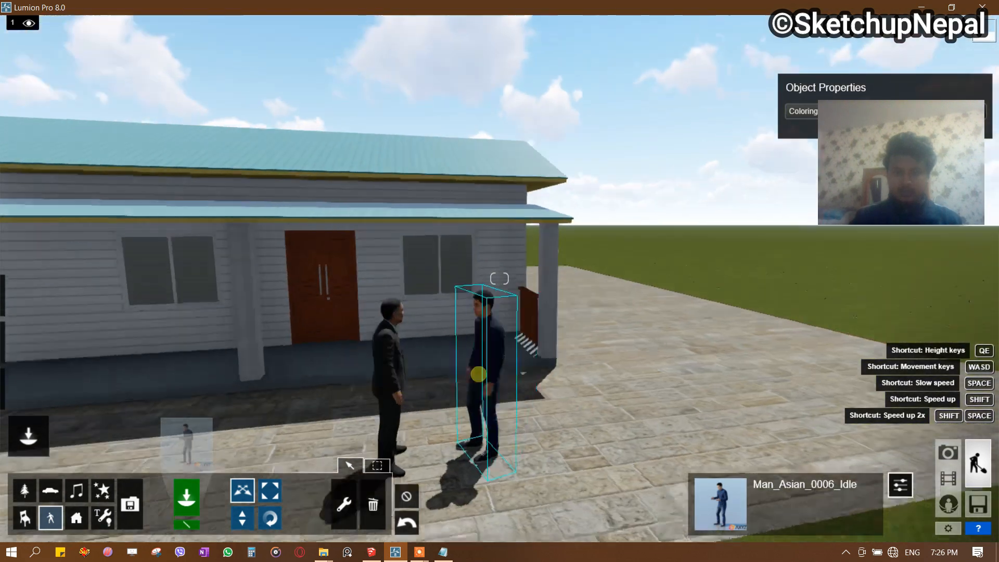
Place the Boy_Caucasian_003 walking boy from the Character Library on the paving beyond the porch corner.
scroll(479, 373, "down", 5)
left_click(179, 453)
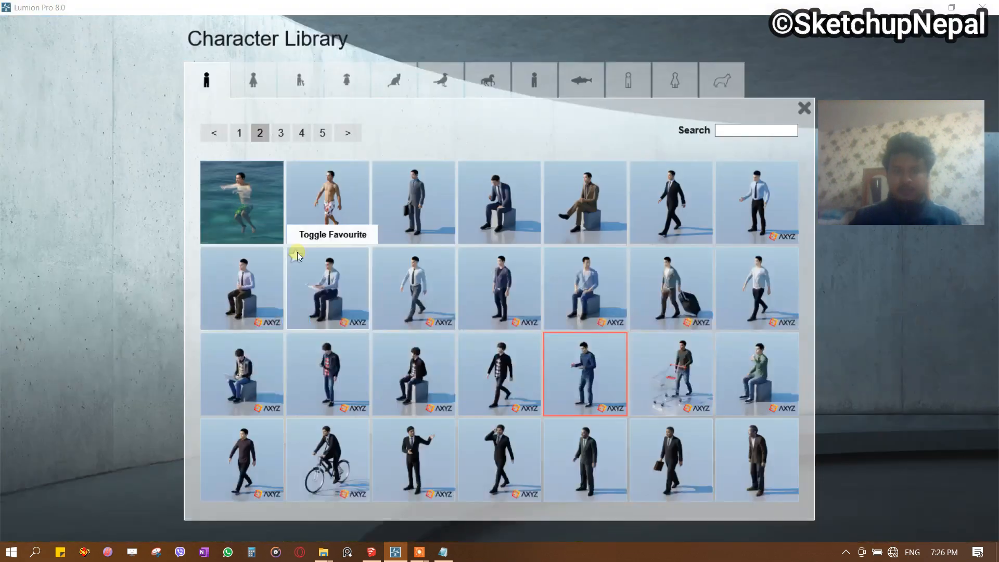
left_click(294, 85)
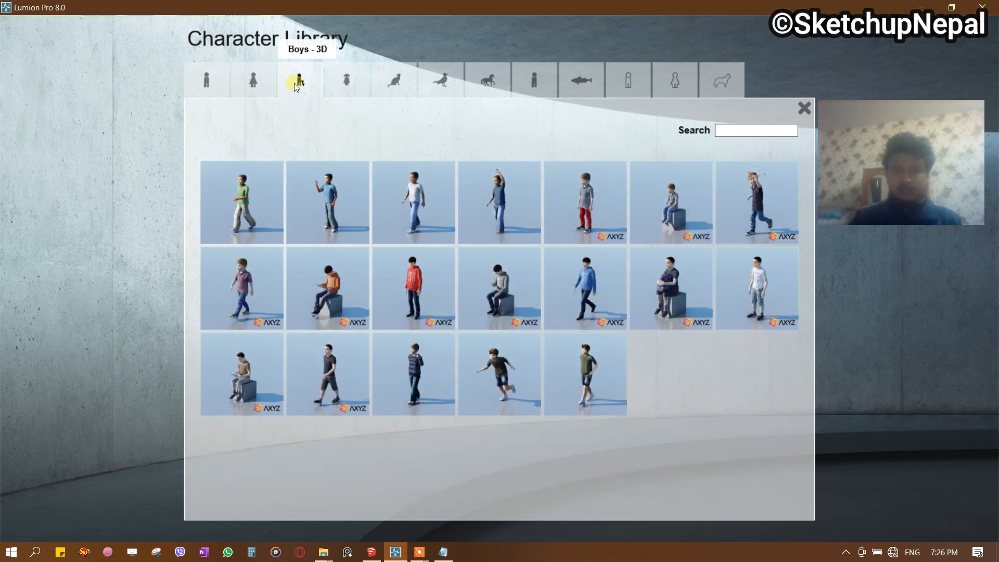
left_click(327, 373)
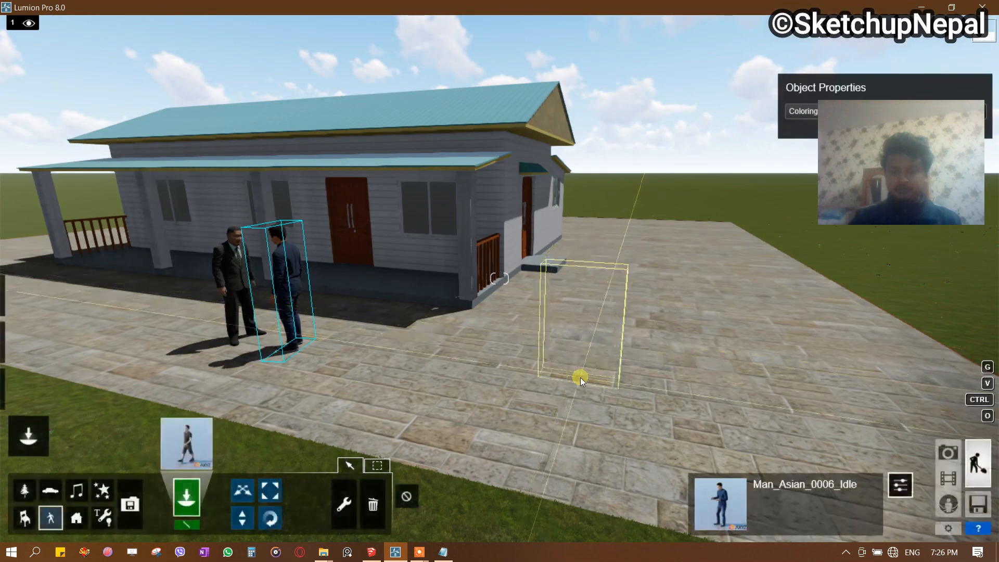
left_click(579, 376)
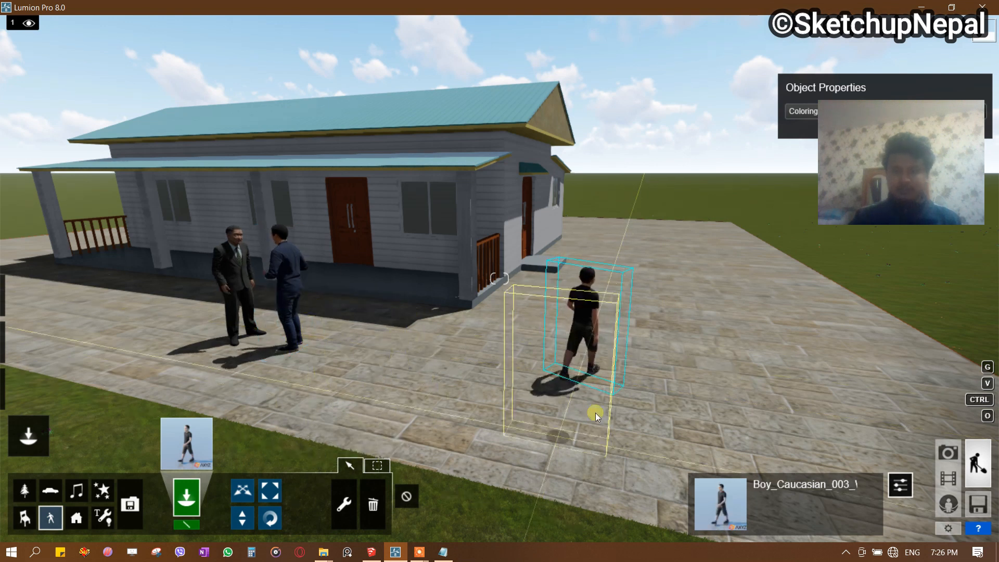
left_click_drag(870, 169, 875, 232)
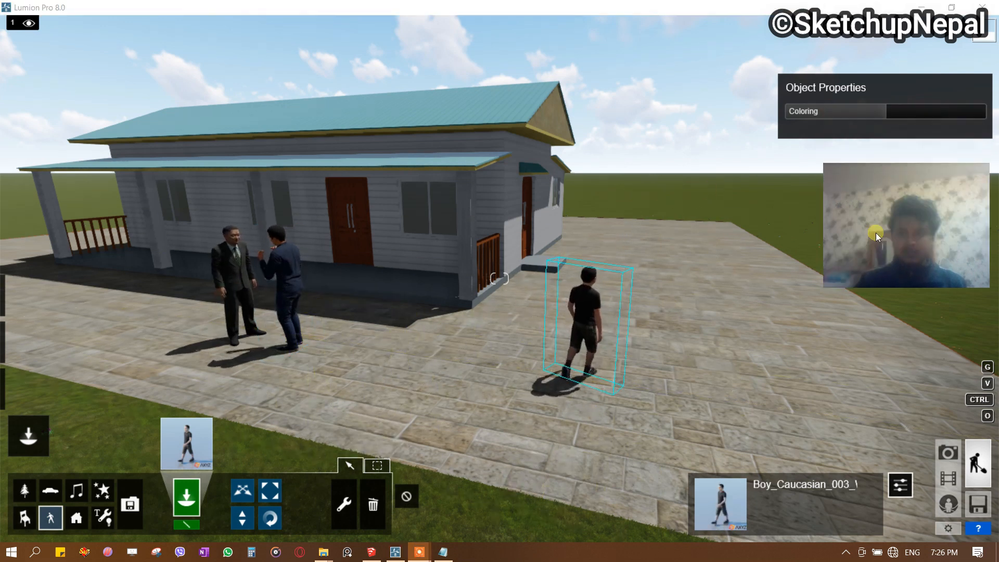
Place the Woman_Asian_0002 character from the Character Library on the paving near the far end of the porch.
left_click(176, 453)
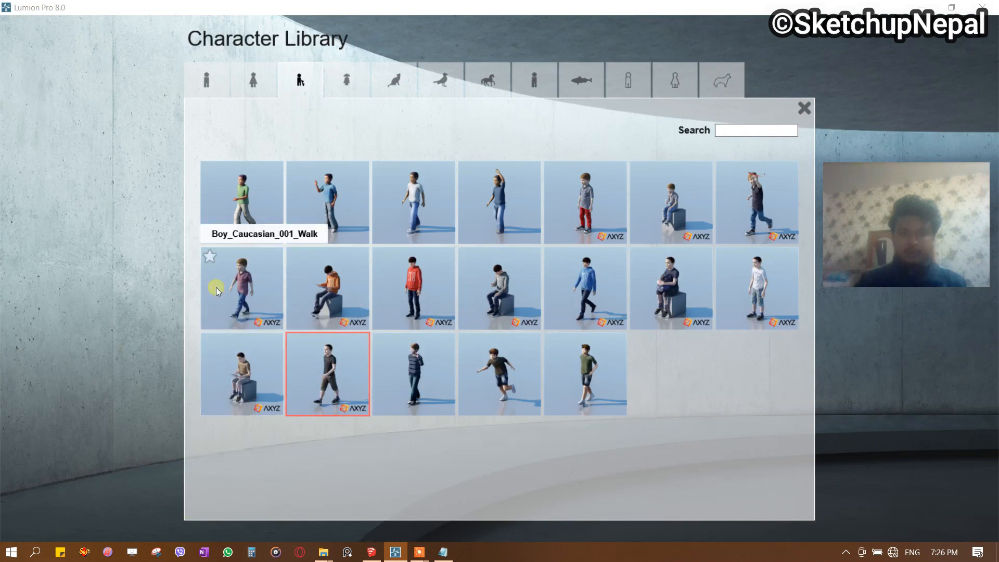
left_click(361, 81)
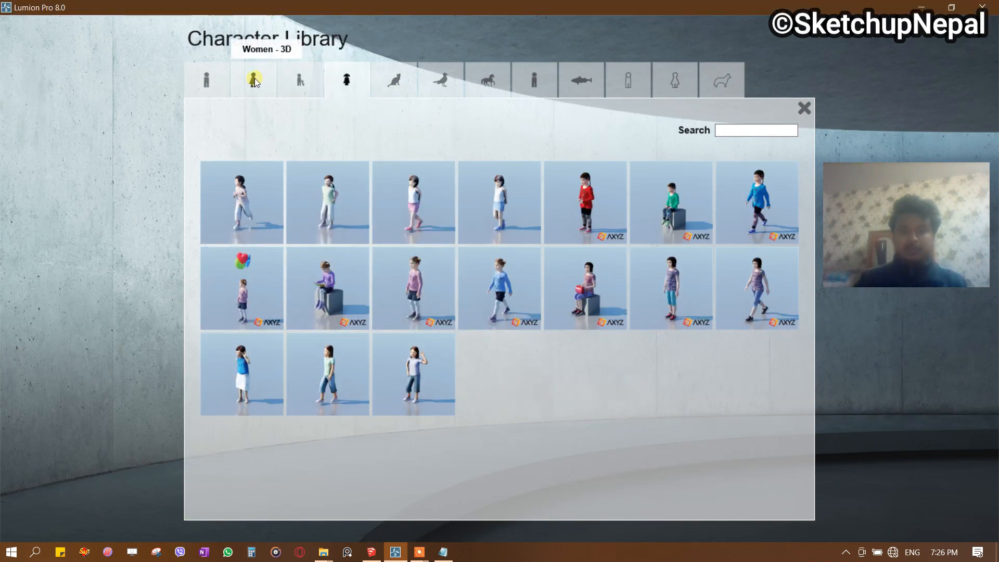
left_click(255, 78)
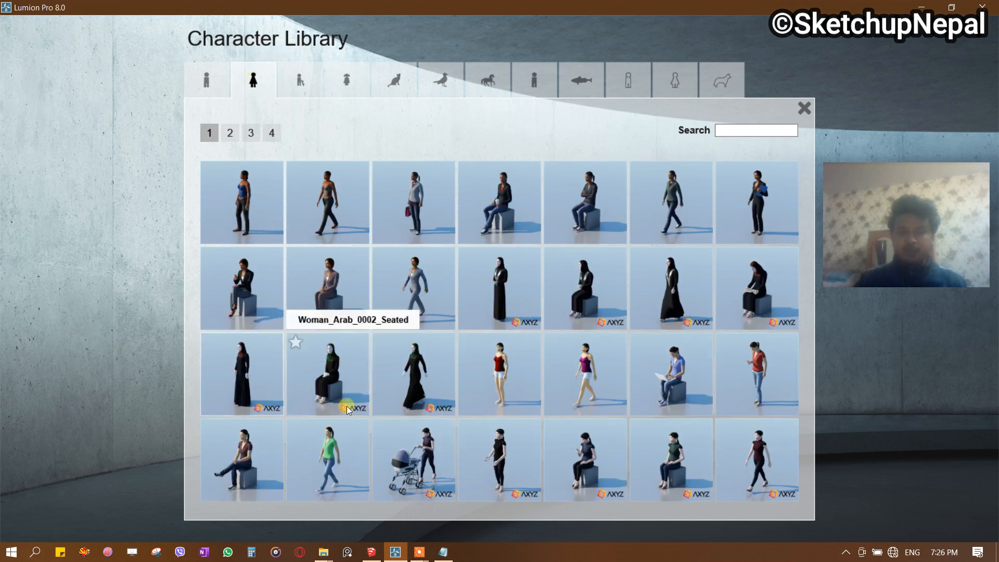
left_click(756, 365)
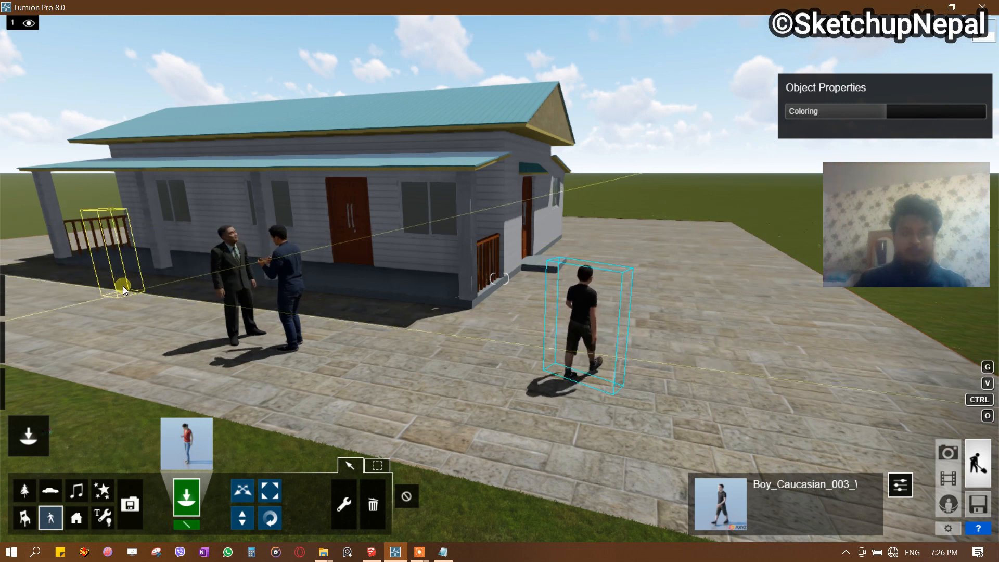
left_click(126, 281)
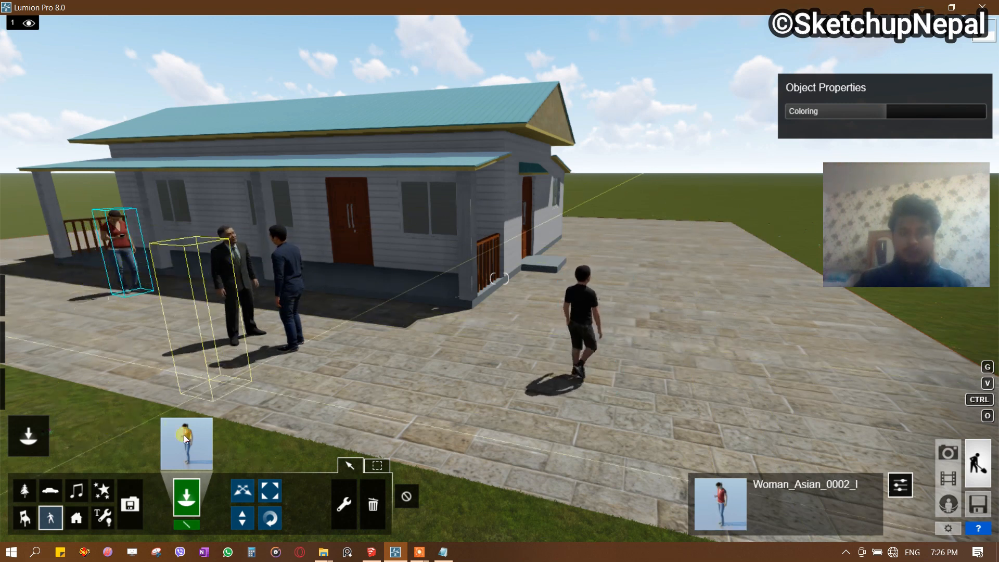
Place the Car_003 model from the Transport Library's cars on the side paving beside the walking boy.
left_click(52, 490)
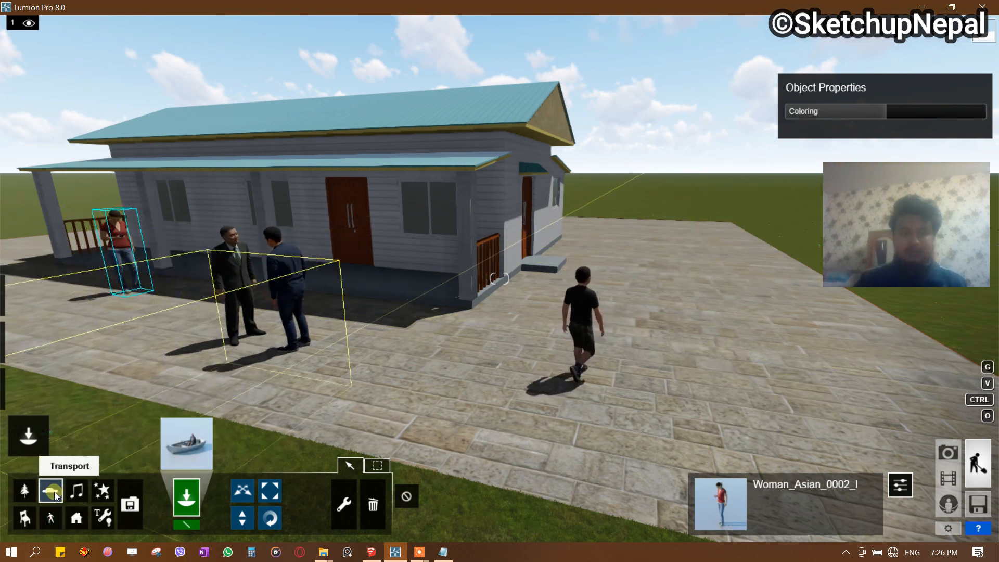
left_click(187, 431)
left_click(299, 84)
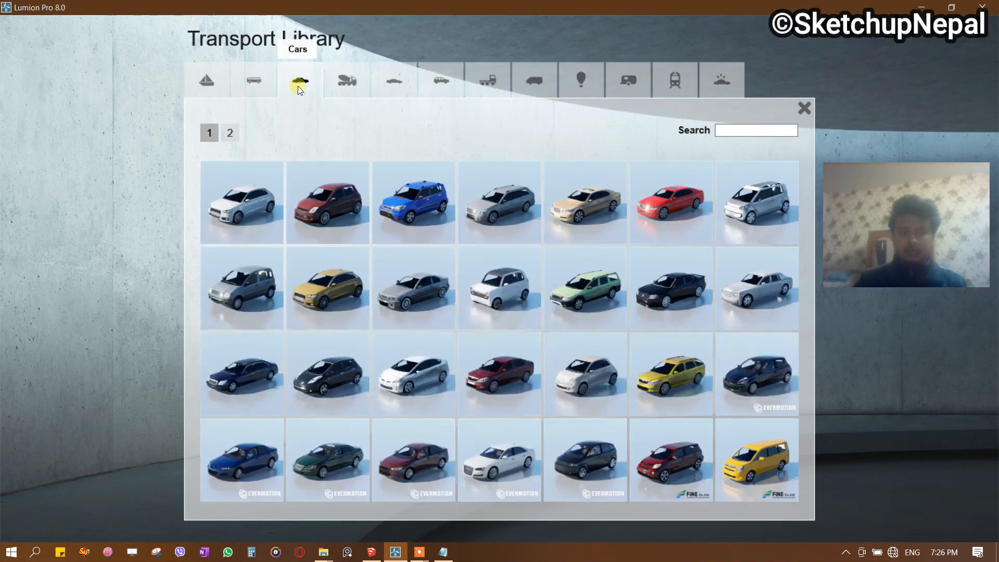
left_click(425, 194)
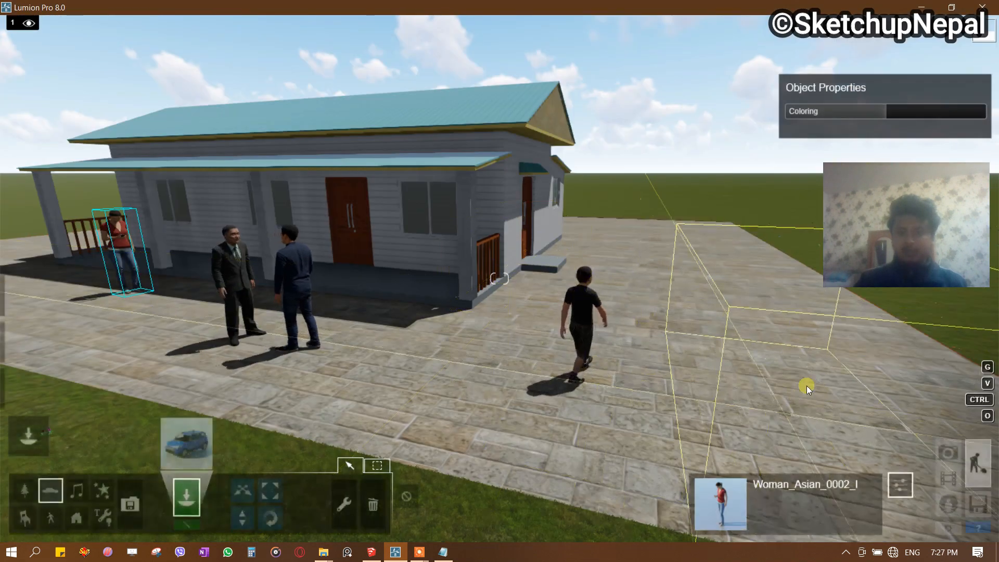
left_click(788, 364)
Rotate the car about half a turn so its rear faces the front lawn.
key("s")
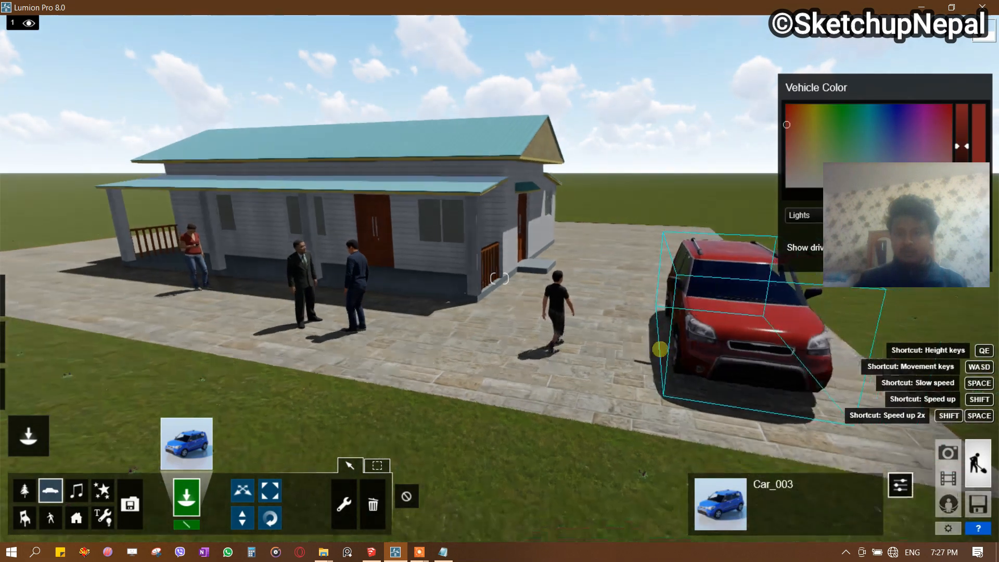
right_click_drag(691, 348, 662, 348)
key("d")
left_click(270, 518)
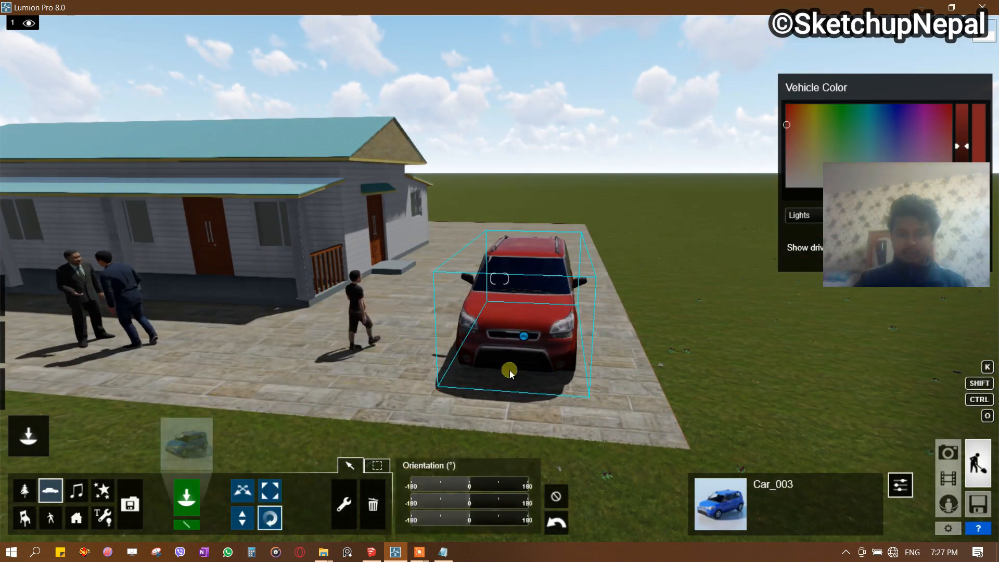
left_click_drag(508, 374, 526, 205)
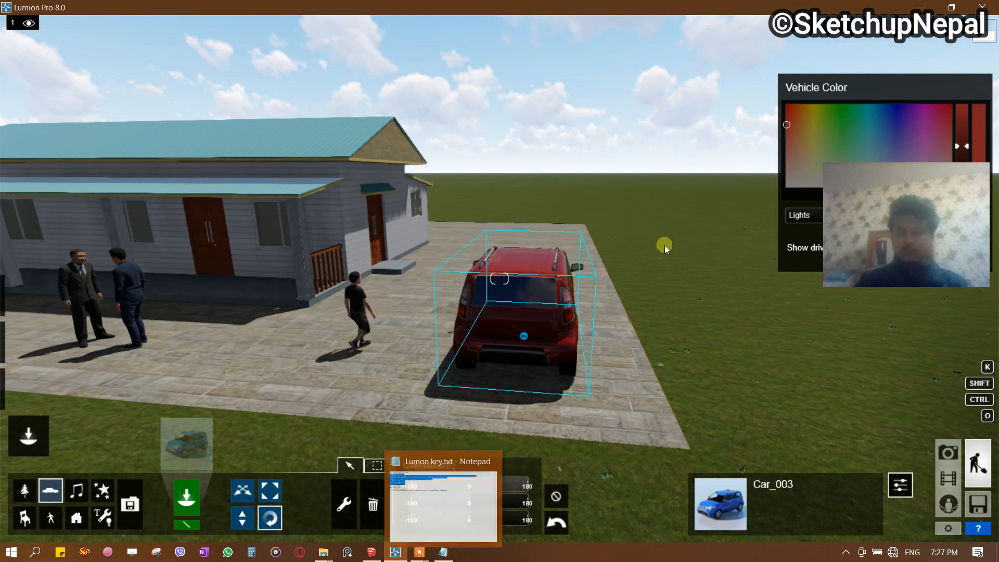
Hide the car's driver and set the car's lights to maximum.
left_click_drag(929, 201, 897, 303)
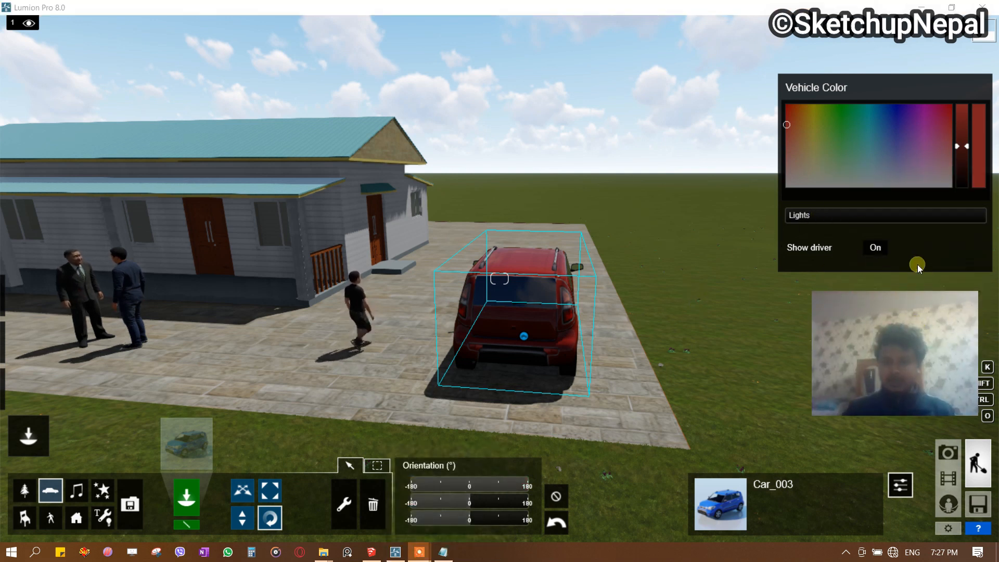
left_click(879, 247)
right_click_drag(651, 260, 581, 267)
left_click_drag(803, 217, 995, 215)
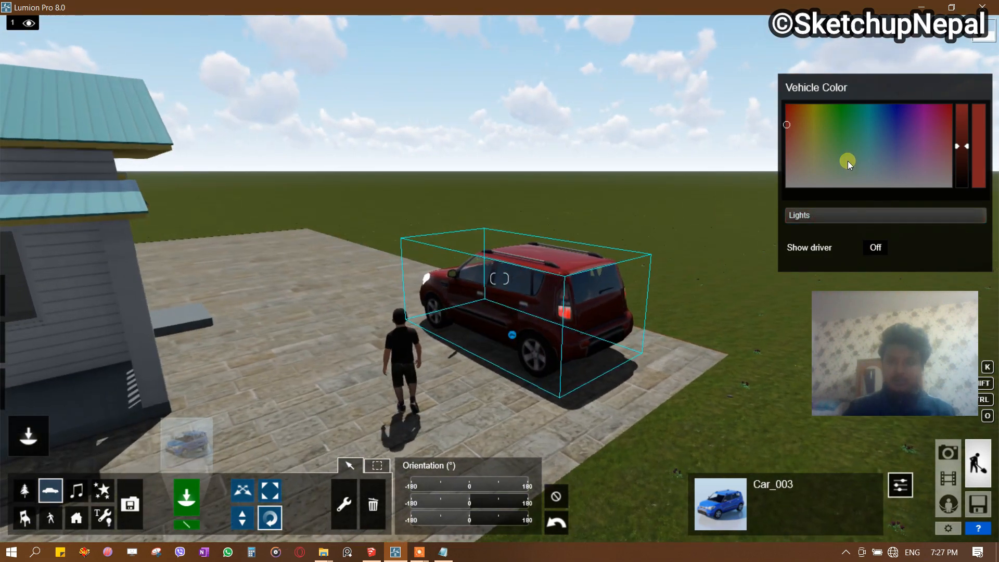
Recolour the car orange and raise the colour's brightness slightly.
left_click(858, 139)
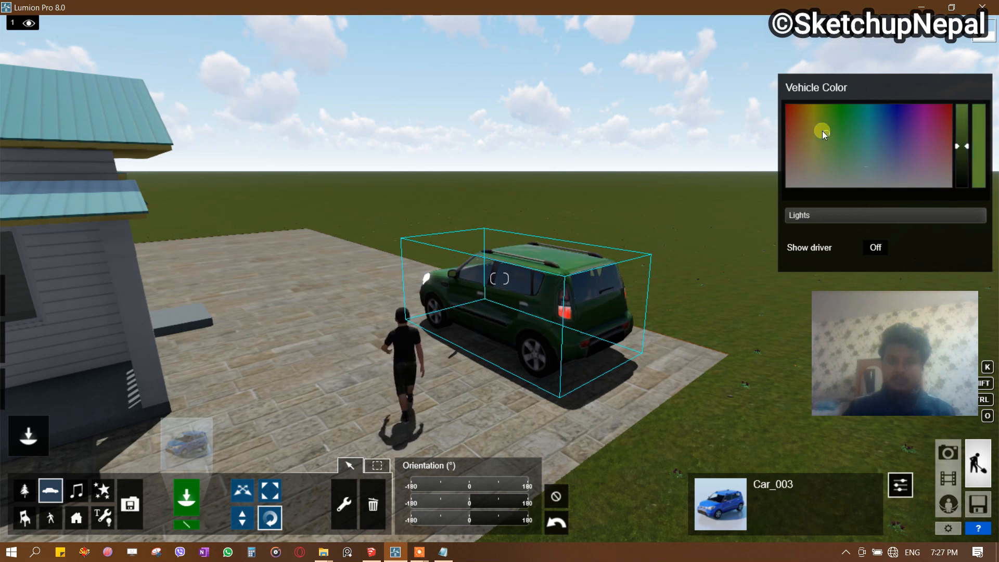
left_click(794, 123)
left_click(809, 123)
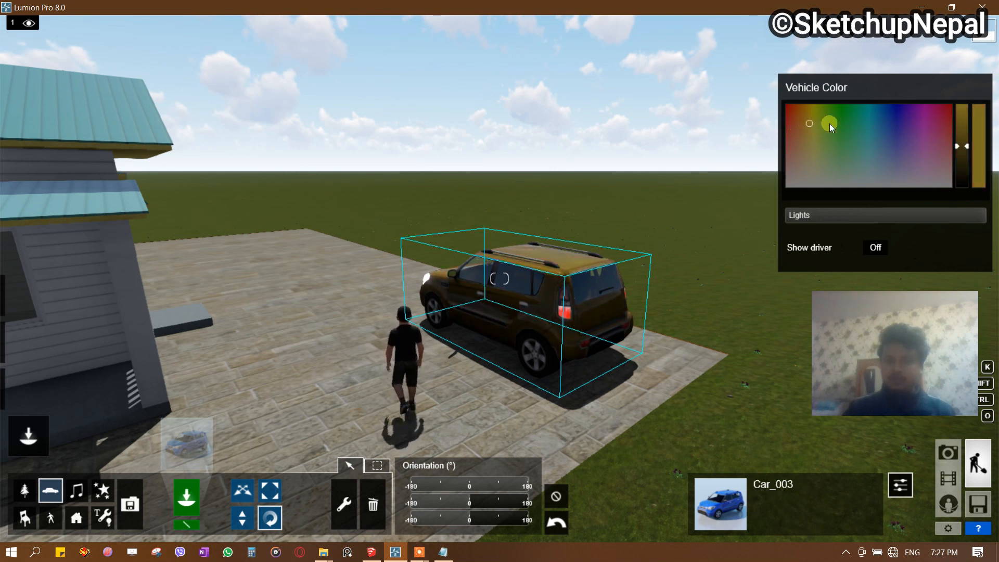
mouse_move(966, 146)
left_mouse_down()
mouse_move(960, 128)
mouse_move(961, 138)
left_mouse_up()
left_click(795, 120)
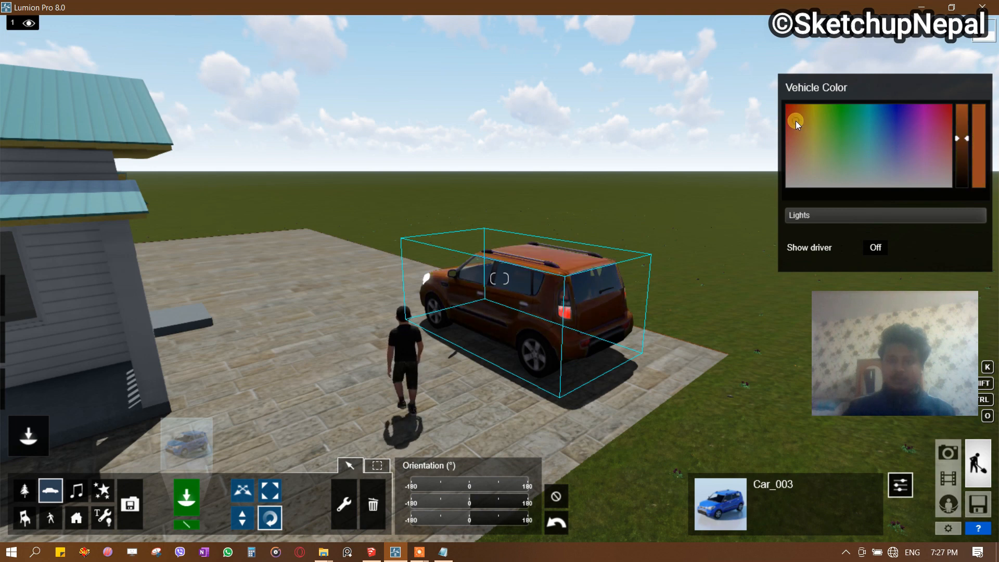
left_click(798, 125)
Place the MotorBike_004 model from the Transport Library on the paving beside the railing at the porch corner.
mouse_move(407, 191)
right_mouse_down()
mouse_move(353, 197)
mouse_move(394, 198)
mouse_move(384, 207)
right_mouse_up()
key("d")
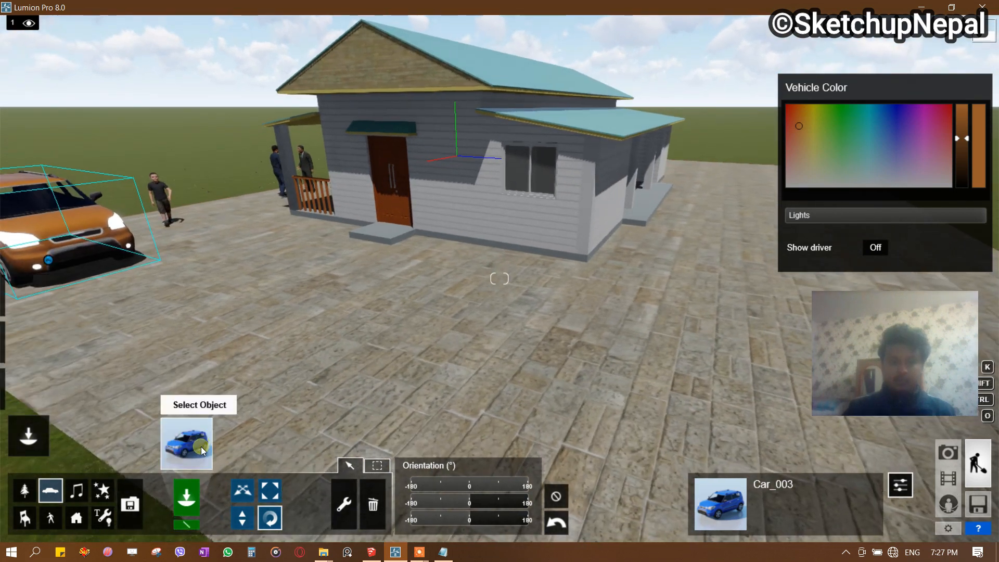
left_click(202, 444)
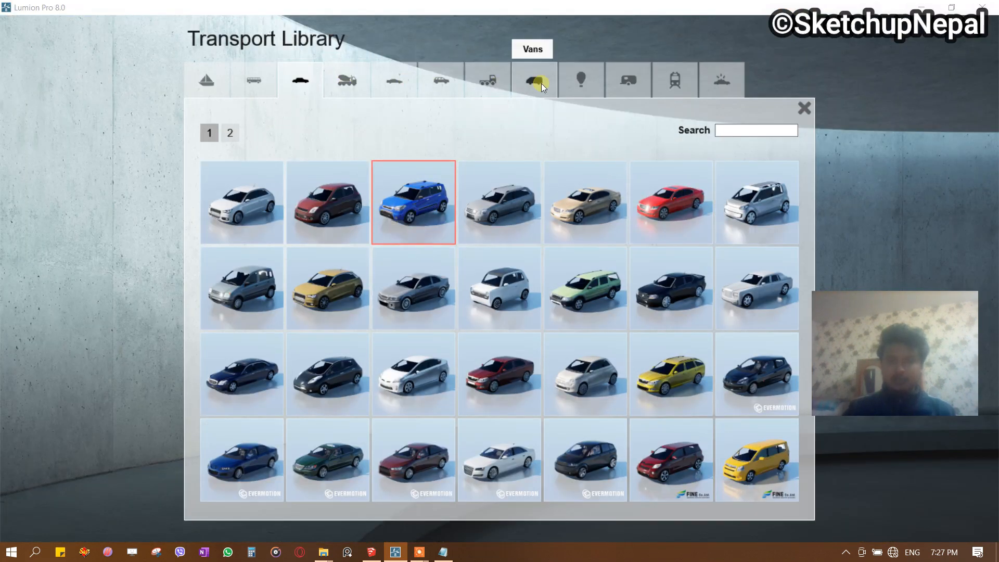
left_click(620, 83)
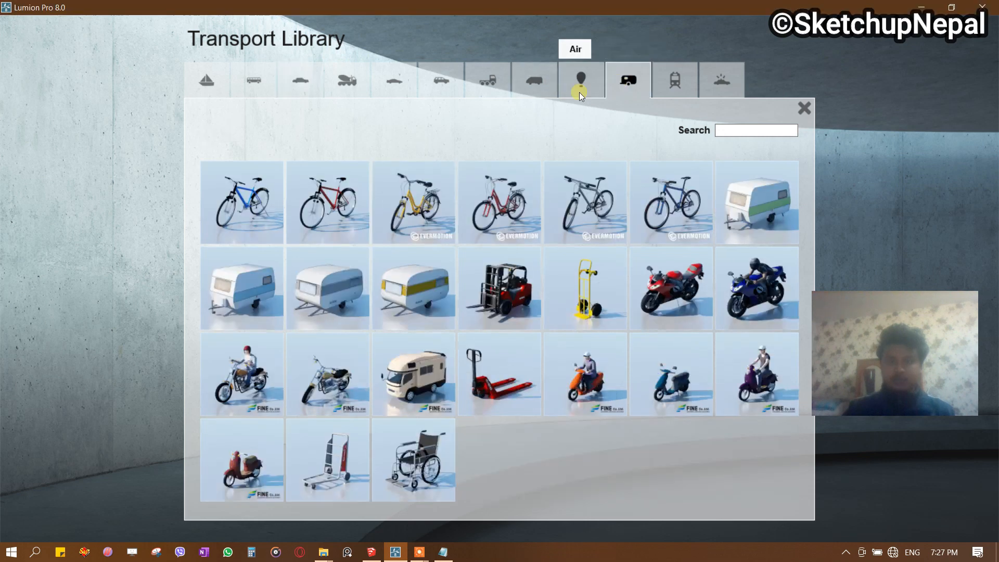
left_click(338, 382)
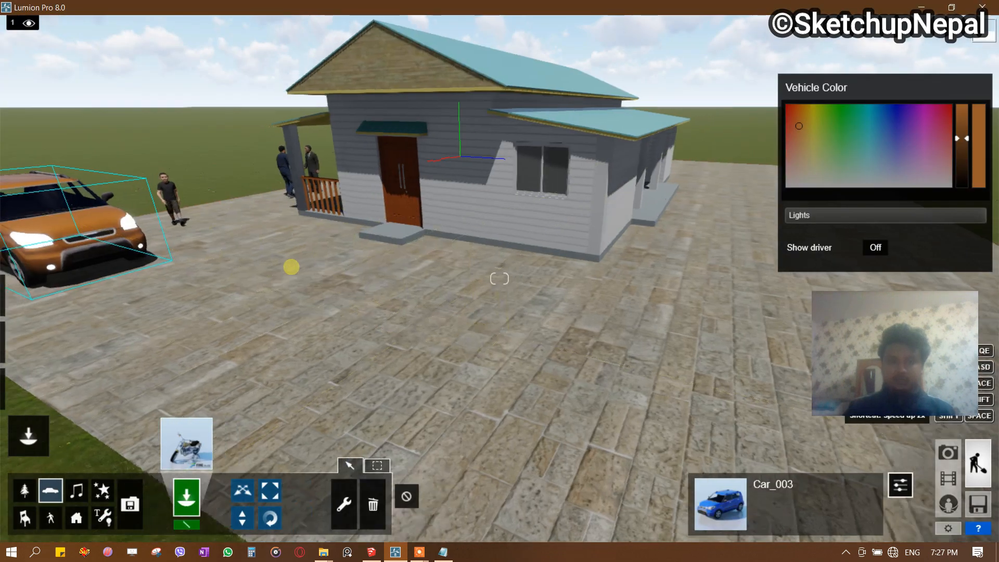
scroll(324, 267, "up", 5)
key("a")
right_click_drag(291, 267, 292, 267)
key("a")
key("w")
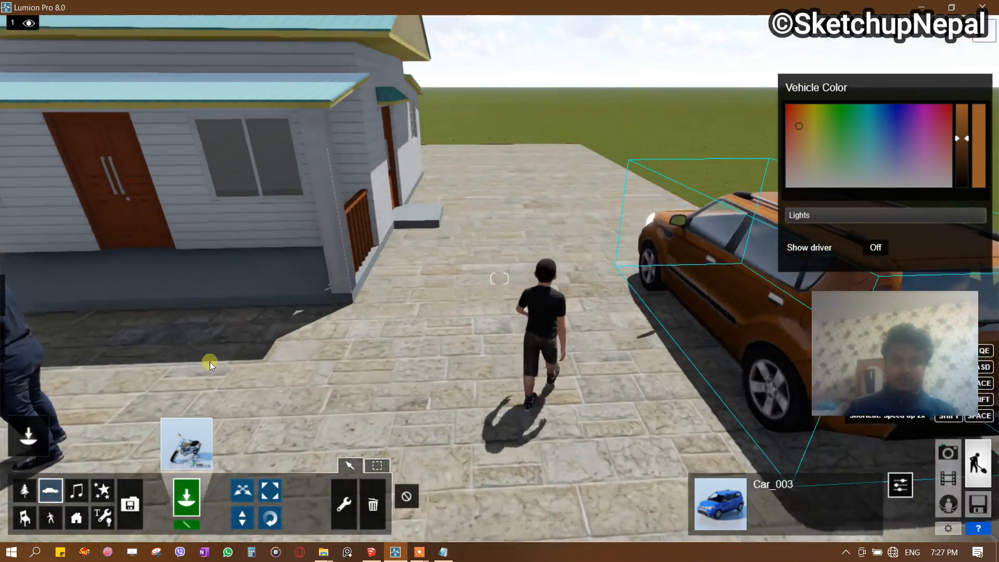
left_click(413, 285)
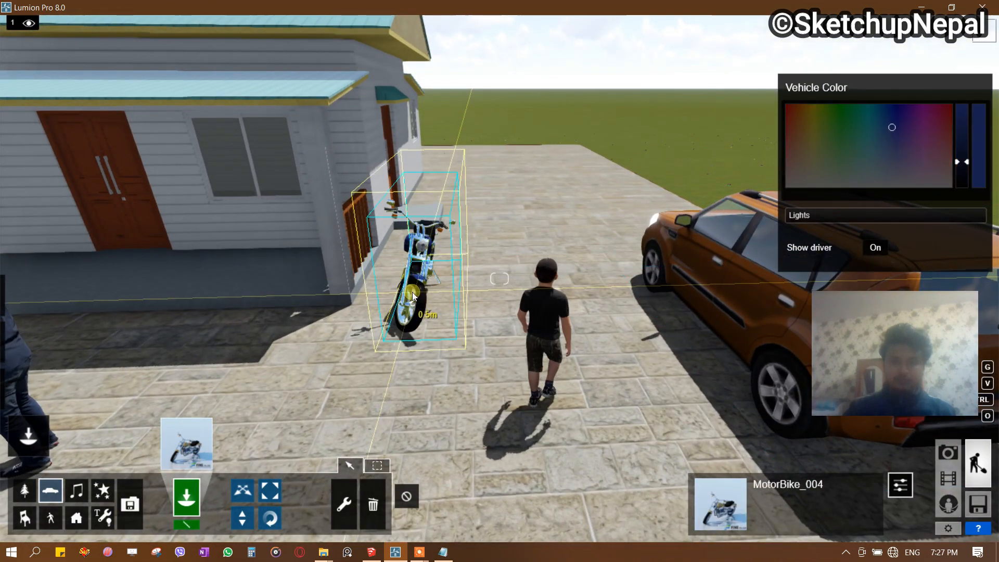
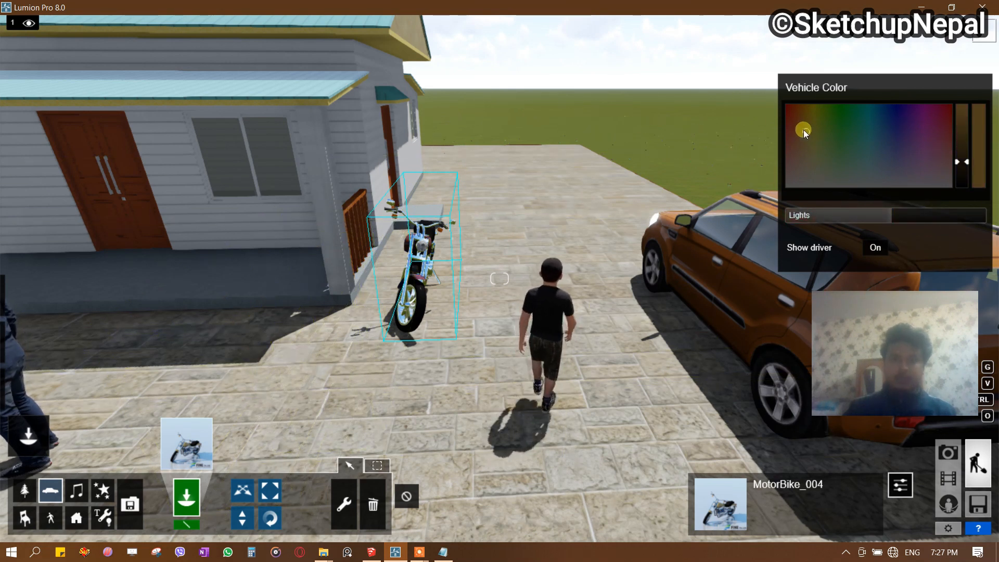
Recolour the motorbike olive yellow with a medium colour brightness.
left_click_drag(803, 130, 785, 129)
key("d")
right_click_drag(624, 171, 302, 182)
key("w")
key("q")
left_click(838, 145)
left_click(978, 145)
mouse_move(965, 129)
left_mouse_down()
mouse_move(966, 114)
mouse_move(968, 143)
left_mouse_up()
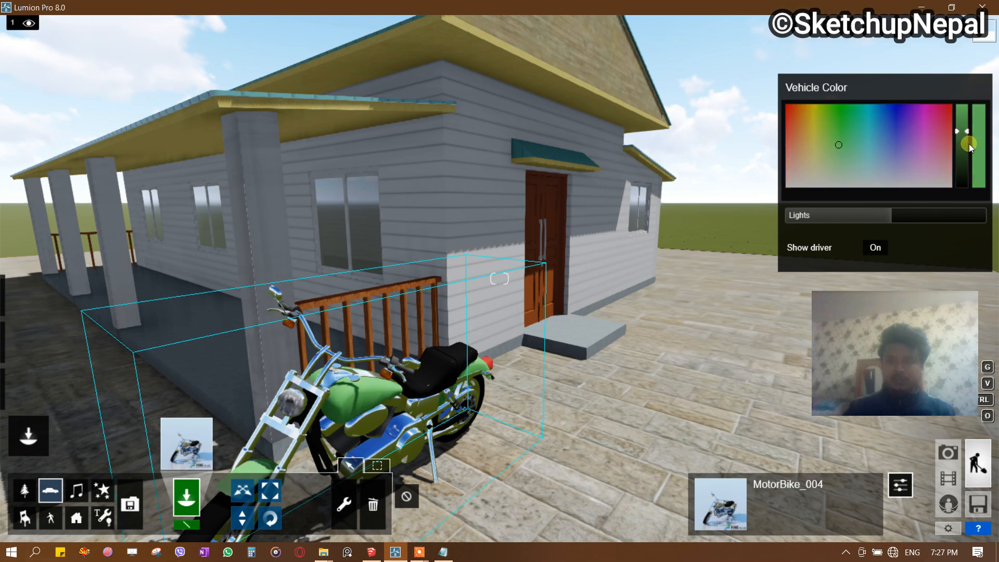
mouse_move(816, 149)
left_mouse_down()
mouse_move(801, 136)
mouse_move(812, 145)
left_mouse_up()
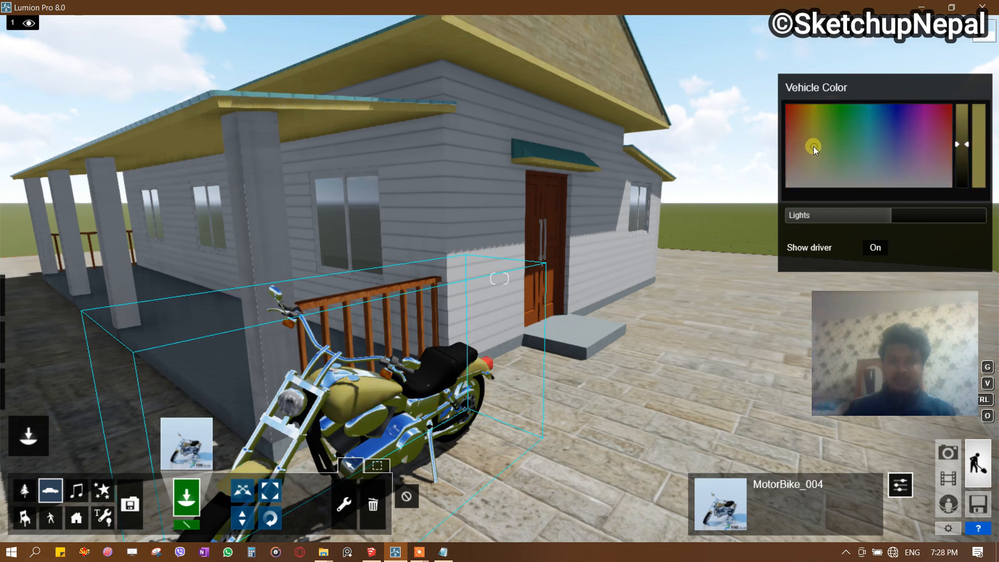
Set the motorbike's lights to maximum and turn off its driver display.
left_click(879, 249)
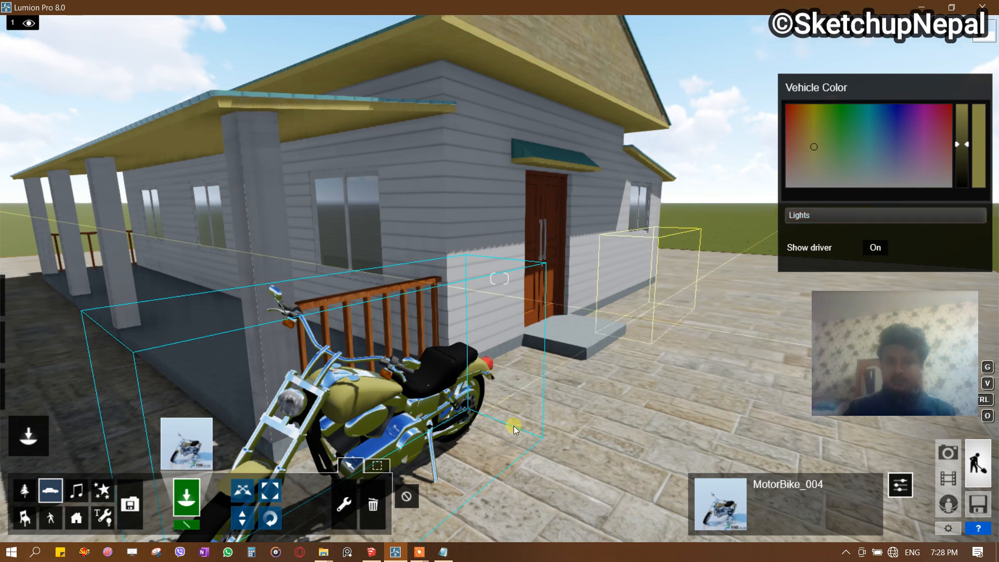
left_click(875, 245)
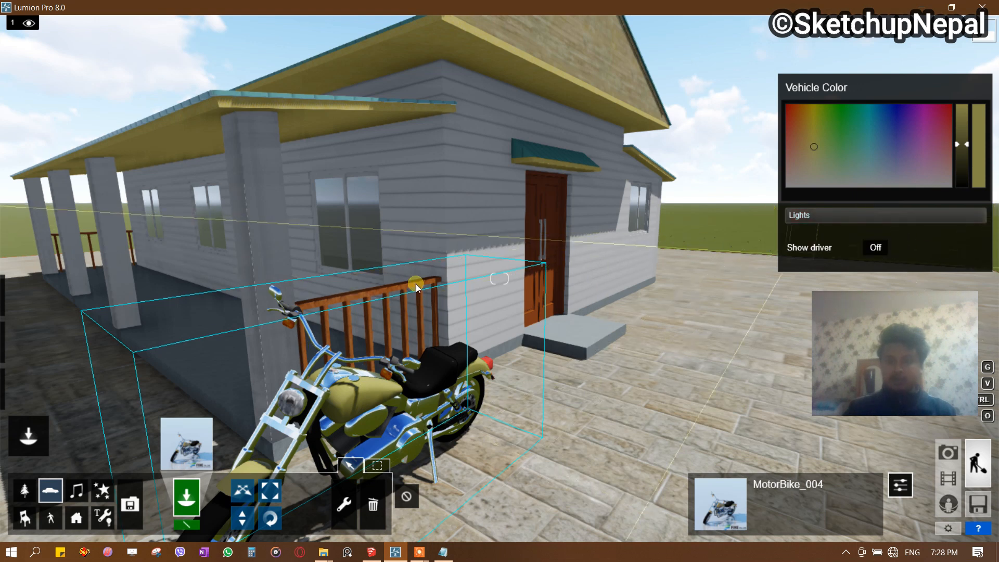
key("s")
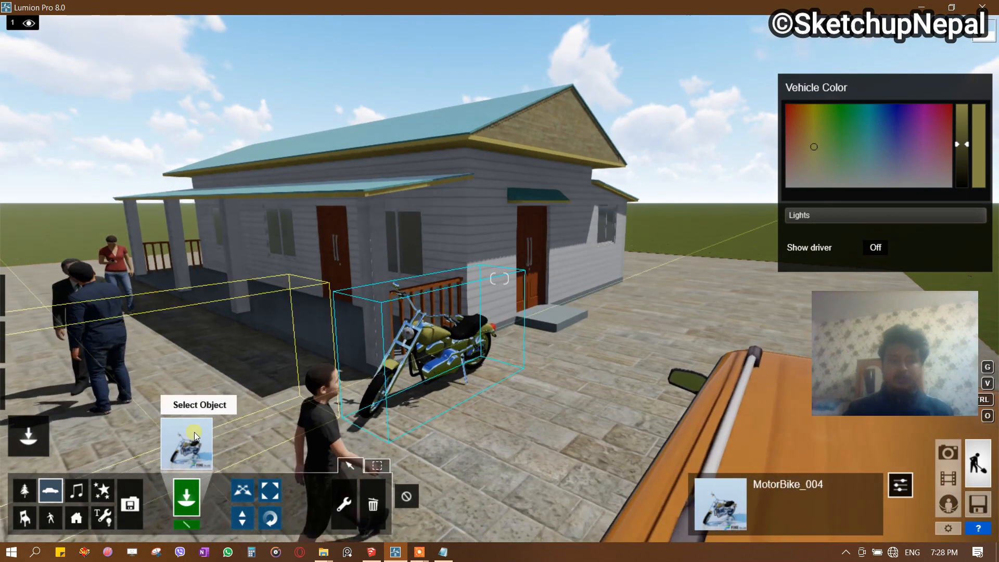
left_click(192, 432)
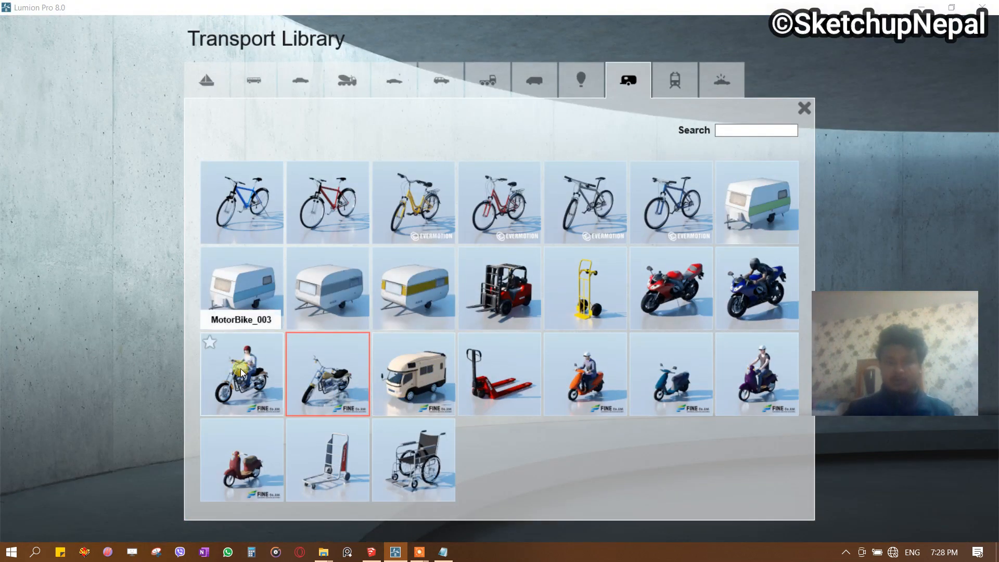
key("Escape")
key("s")
mouse_move(384, 319)
right_mouse_down()
mouse_move(412, 321)
mouse_move(369, 332)
right_mouse_up()
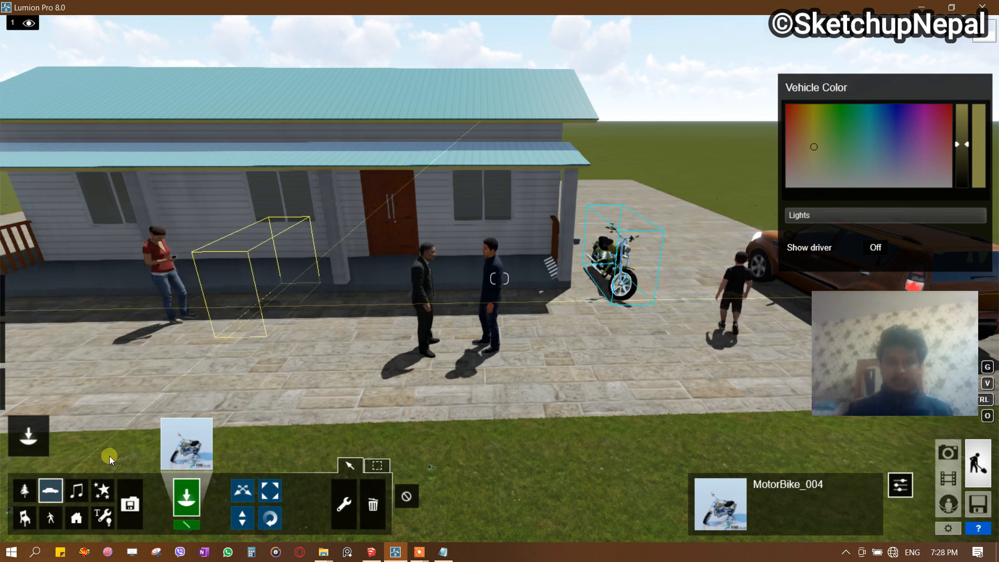
Move the woman in the red top away from the porch, further out on the paving.
left_click(51, 520)
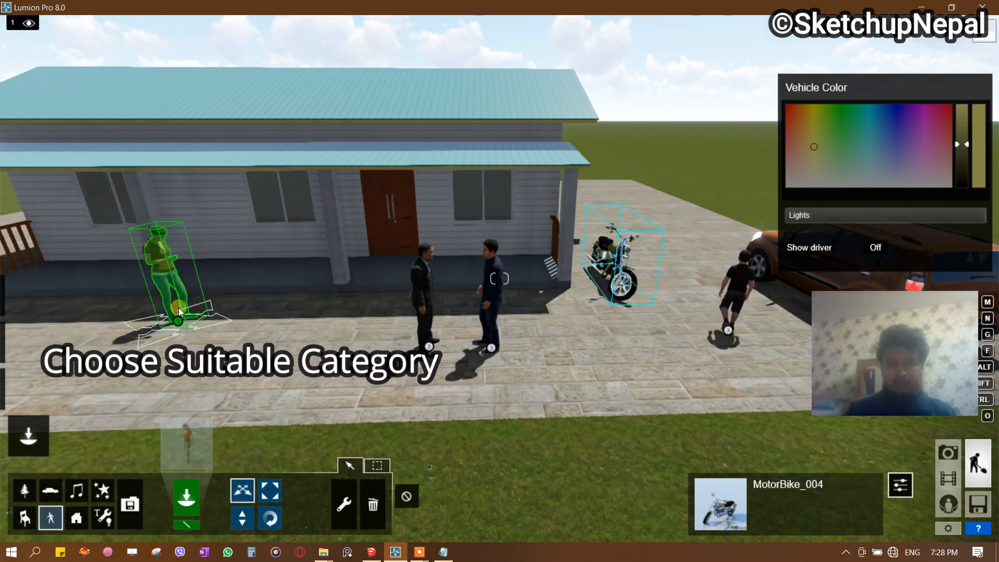
left_click_drag(178, 318, 217, 376)
key("s")
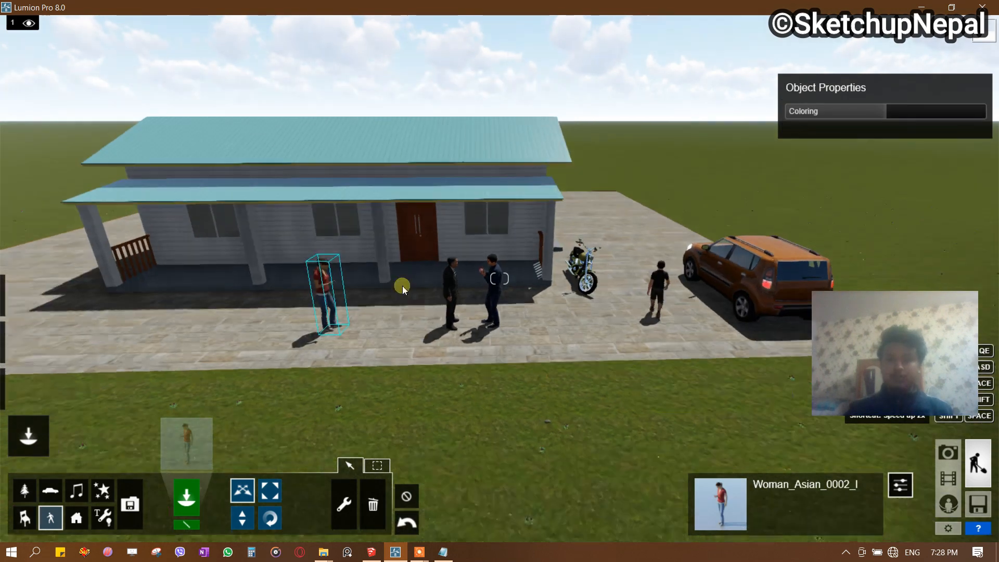
Place an AfricanOlive2_RT tree from the Nature Library on the grass beside the empty end of the paving.
key("s")
key("a")
right_click_drag(343, 276, 343, 276)
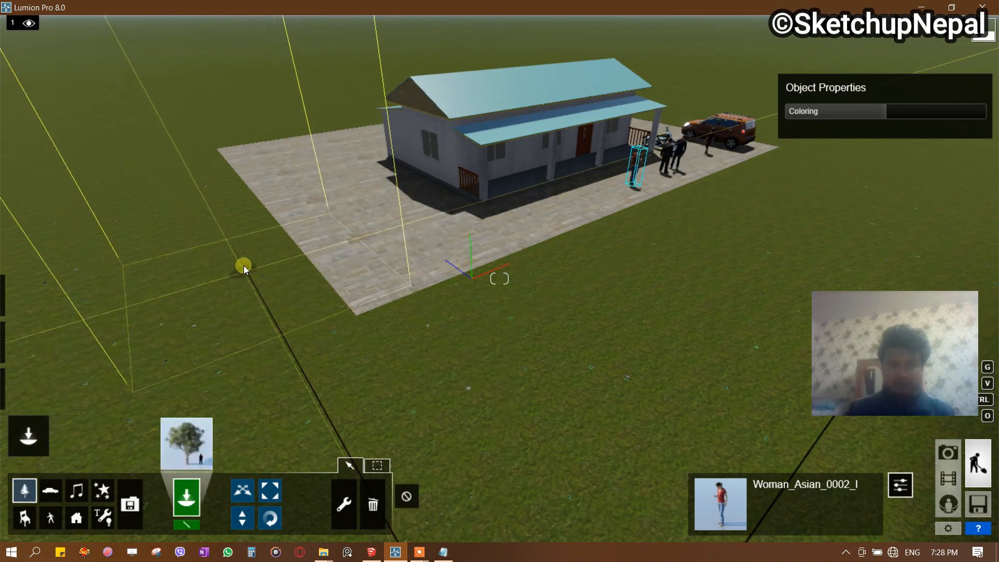
left_click(242, 264)
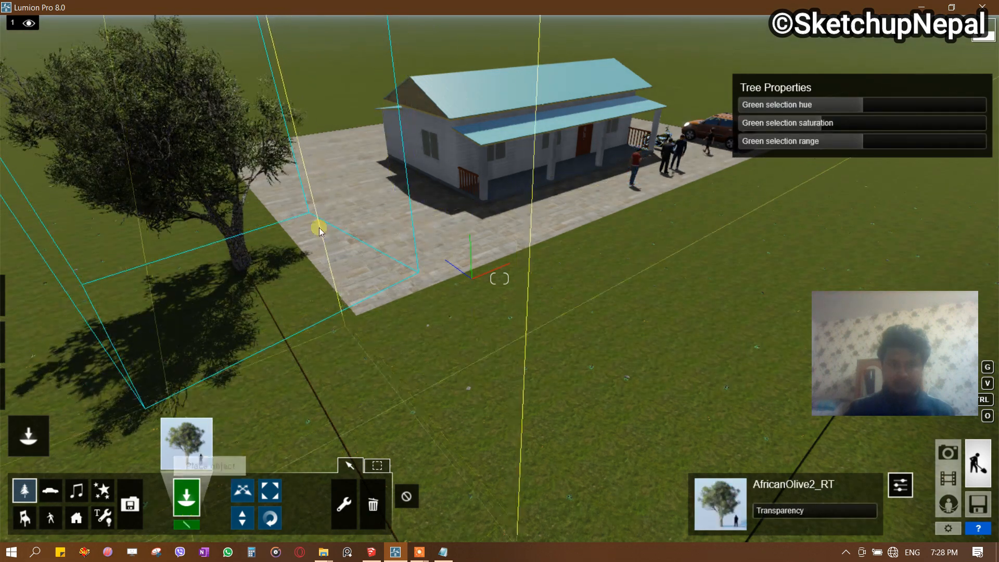
Scale the olive tree down slightly and fine-tune its green selection hue and saturation.
scroll(323, 232, "down", 3)
right_click_drag(327, 235, 297, 222)
left_click(271, 516)
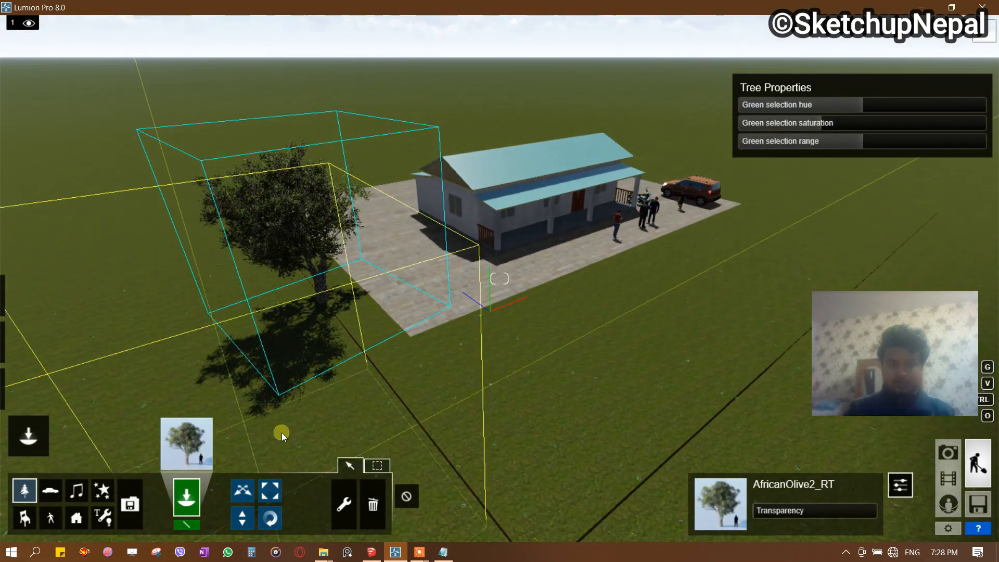
left_click(271, 486)
left_click_drag(324, 295, 329, 317)
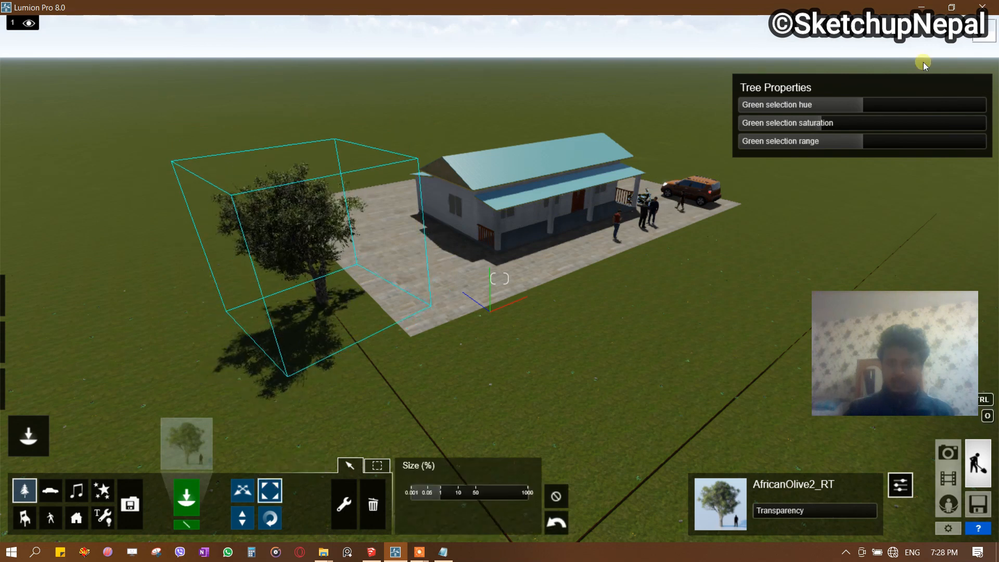
left_click_drag(813, 105, 850, 105)
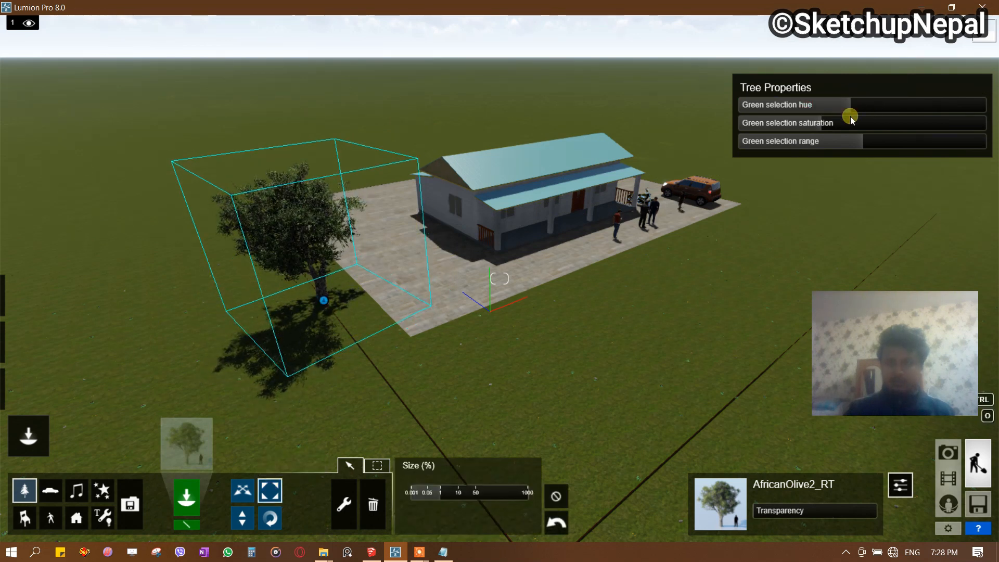
Mass-place a line of AfricanOlive2_RT trees along the side edge of the paving, from the single tree to the rear corner.
key("a")
right_click_drag(376, 276, 373, 275)
key("a")
key("s")
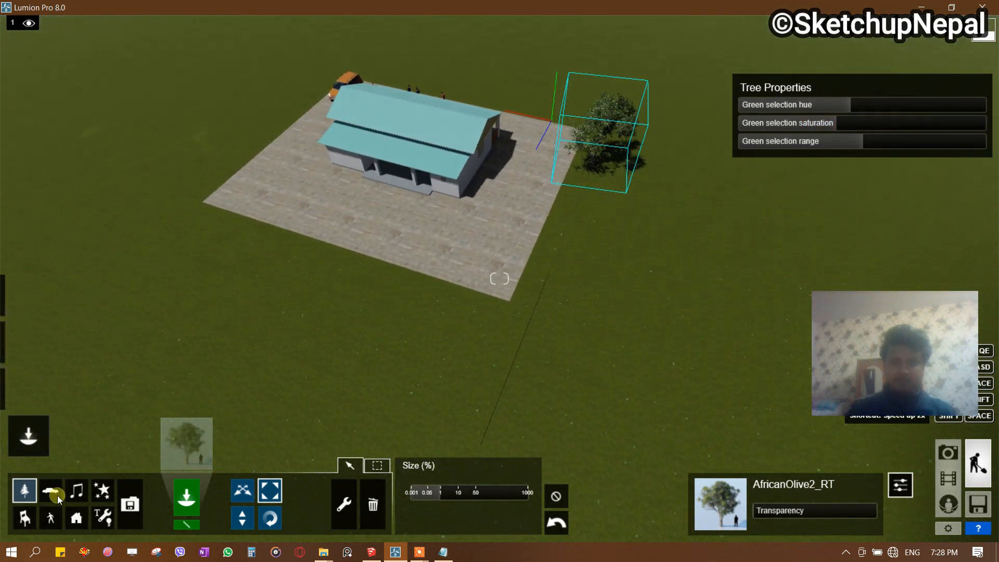
left_click(185, 525)
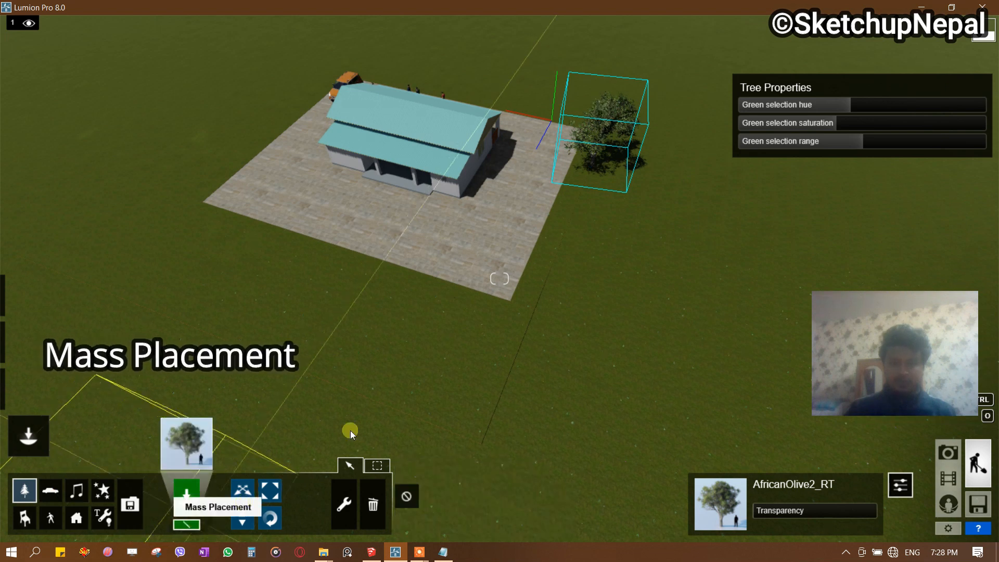
left_click_drag(589, 208, 577, 369)
right_click_drag(545, 361, 545, 362)
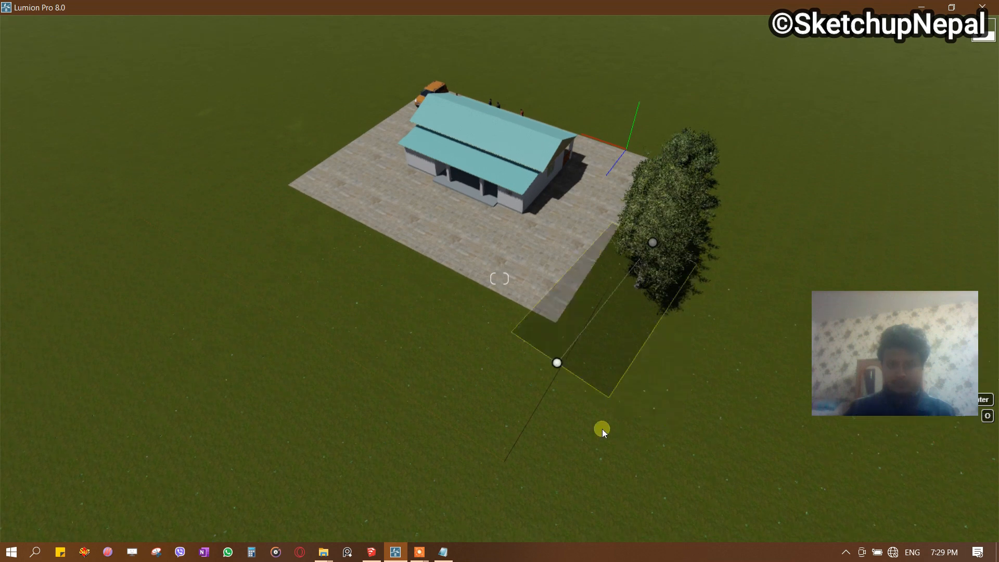
left_click(606, 399)
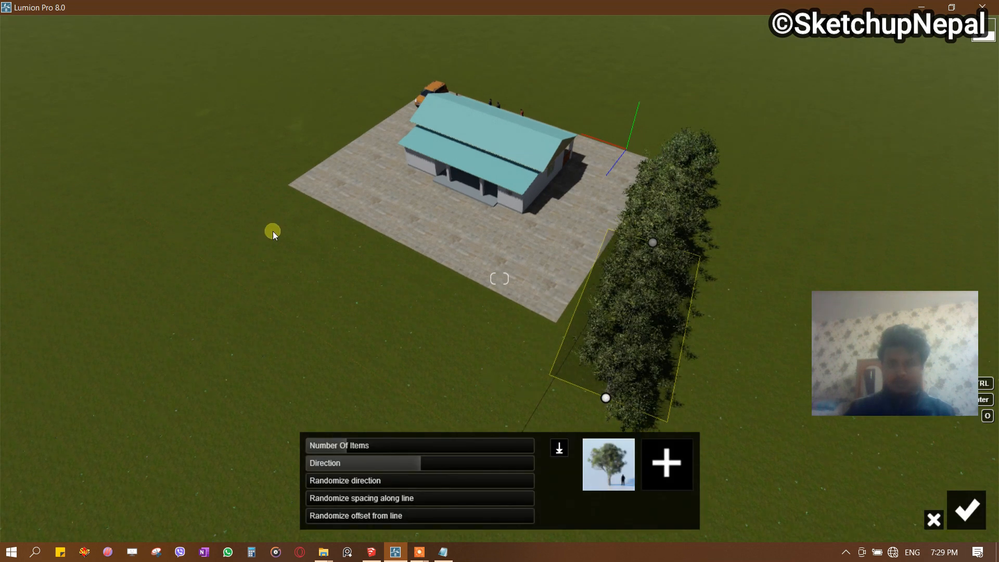
Extend the mass-placement line along the rear edge and around the far side of the paving to the corner by the car.
left_click(240, 211, "ctrl")
right_click_drag(455, 271, 424, 258)
right_click_drag(549, 244, 547, 245)
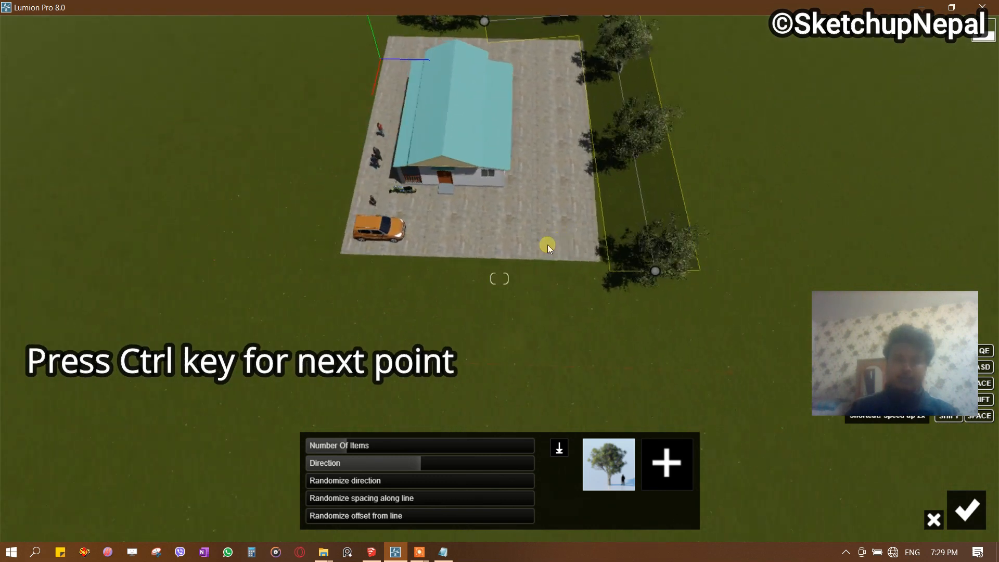
left_click(435, 294, "ctrl")
Add the round green broadleaf tree from page 2 of the Nature Library and Bottlebrush_Tree_RT to the mass placement.
scroll(587, 267, "down", 2)
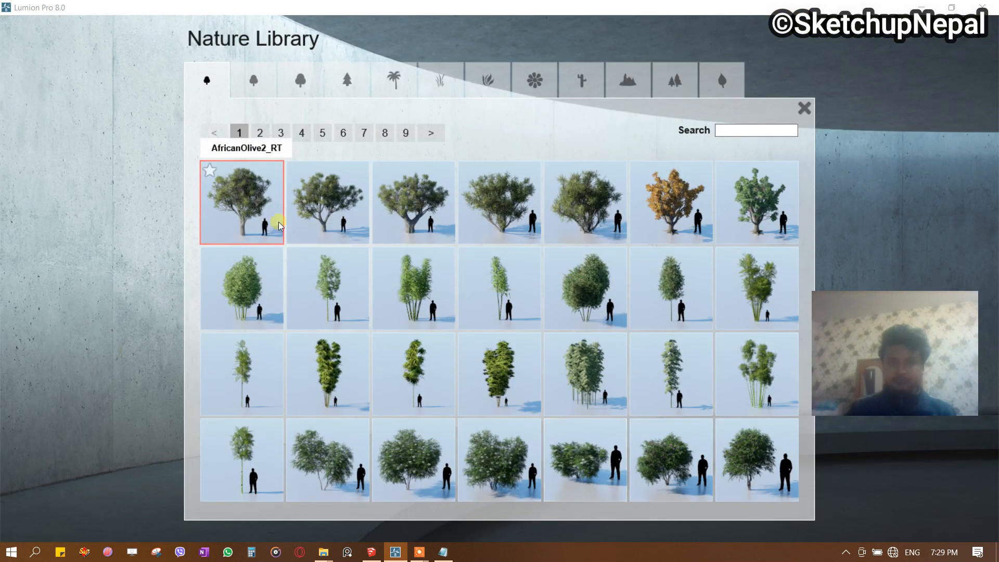
left_click(261, 136)
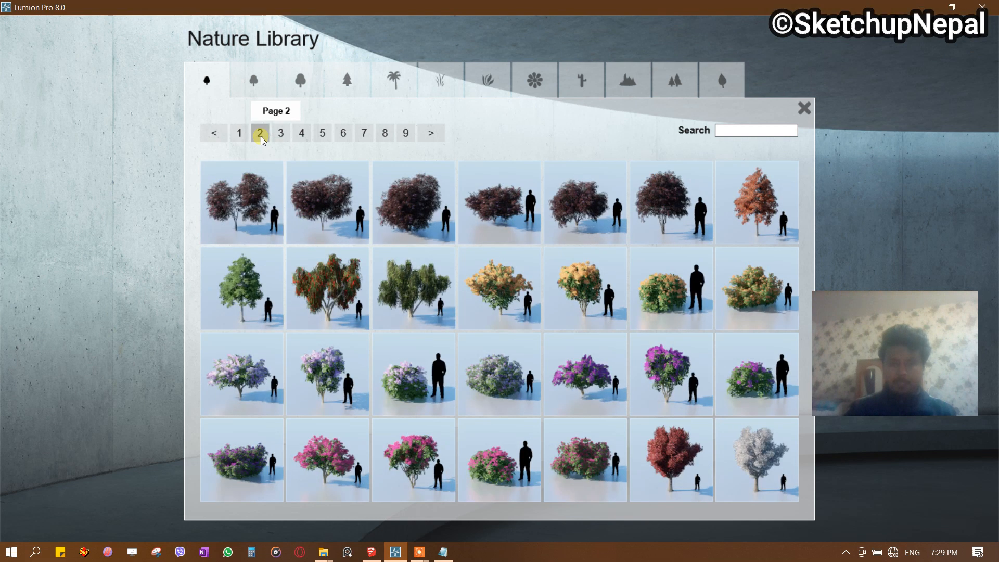
left_click(239, 289)
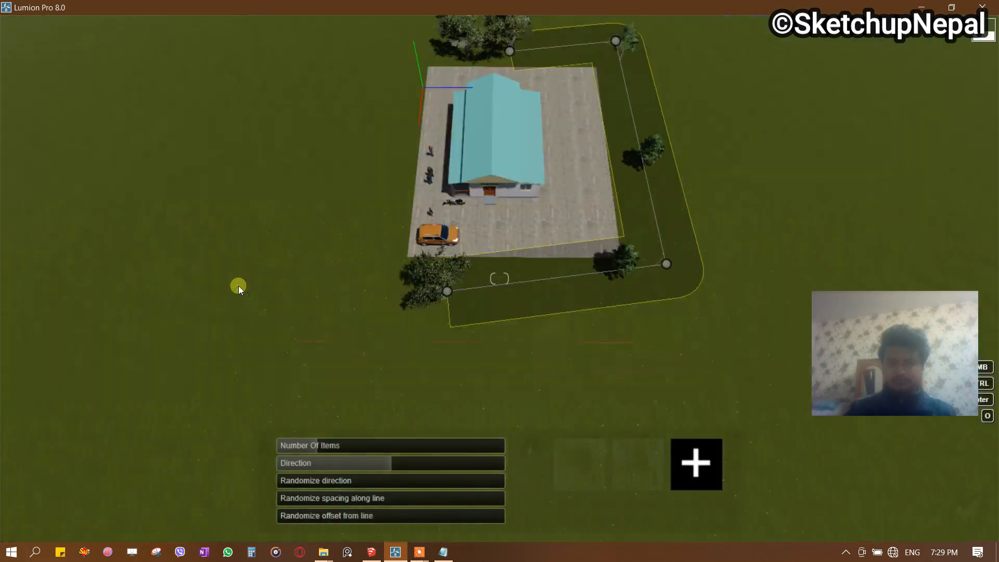
left_click(699, 460)
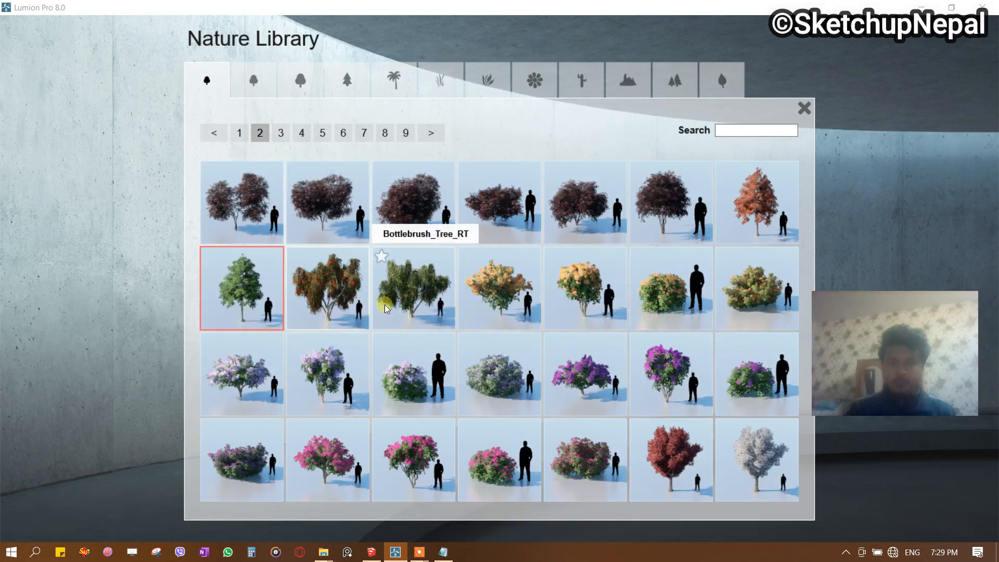
left_click(422, 312)
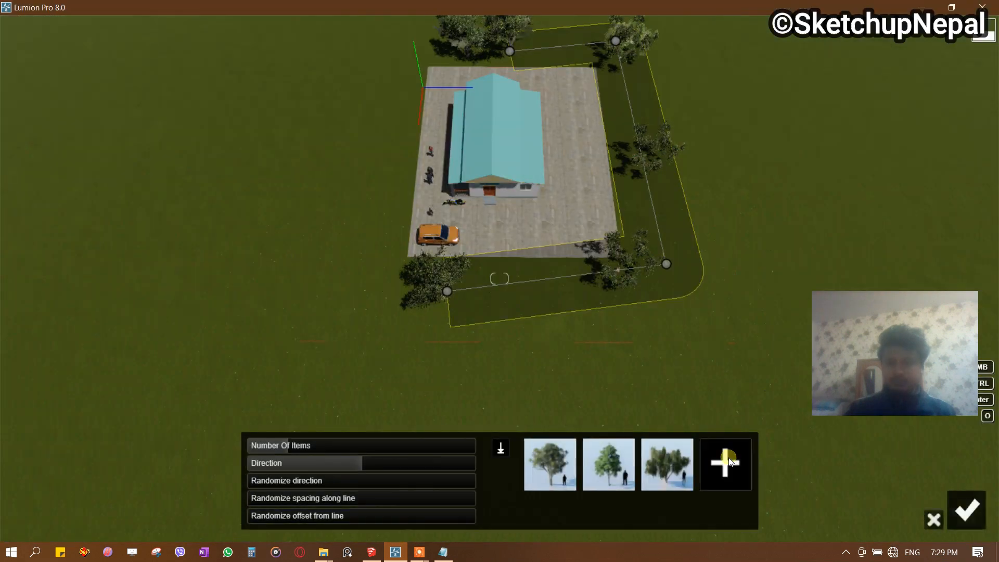
Add a grey-green tree from page 4 of the Nature Library to the mix and remove the African olive.
left_click(725, 462)
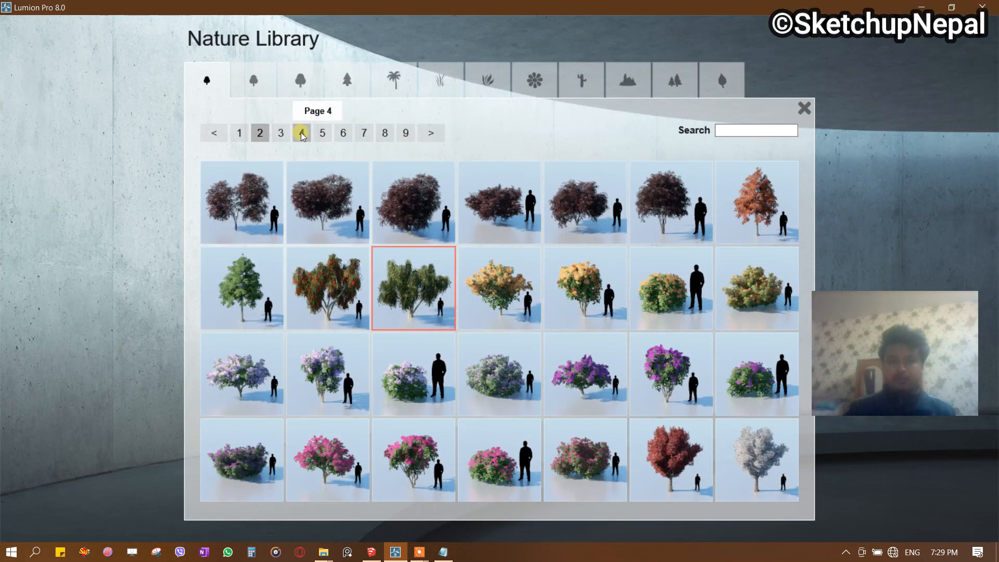
left_click(302, 133)
left_click(250, 301)
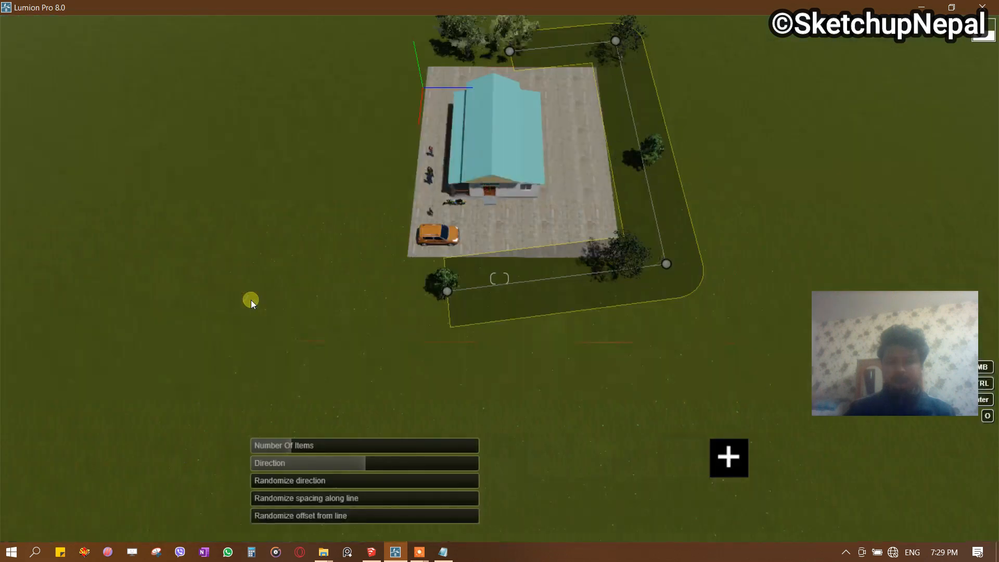
left_click(547, 458)
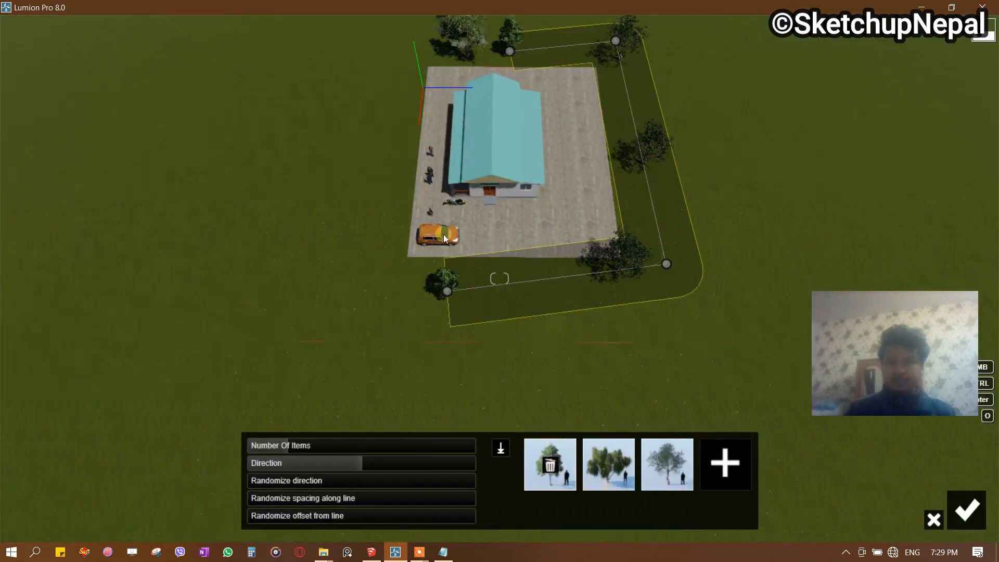
Increase the number of trees along the line and set their direction to -102°.
left_click_drag(307, 441, 324, 441)
right_click_drag(414, 281, 422, 257)
mouse_move(357, 468)
left_click_drag(391, 463, 297, 471)
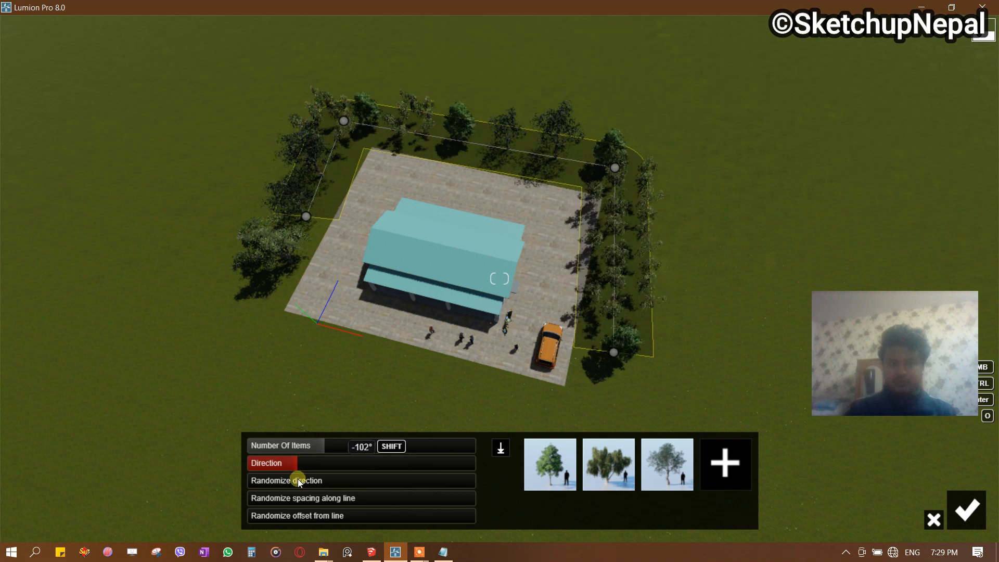
Randomize the trees' direction, spacing and offset moderately, increase the number of items further and accept the mass placement.
left_click_drag(323, 497, 312, 520)
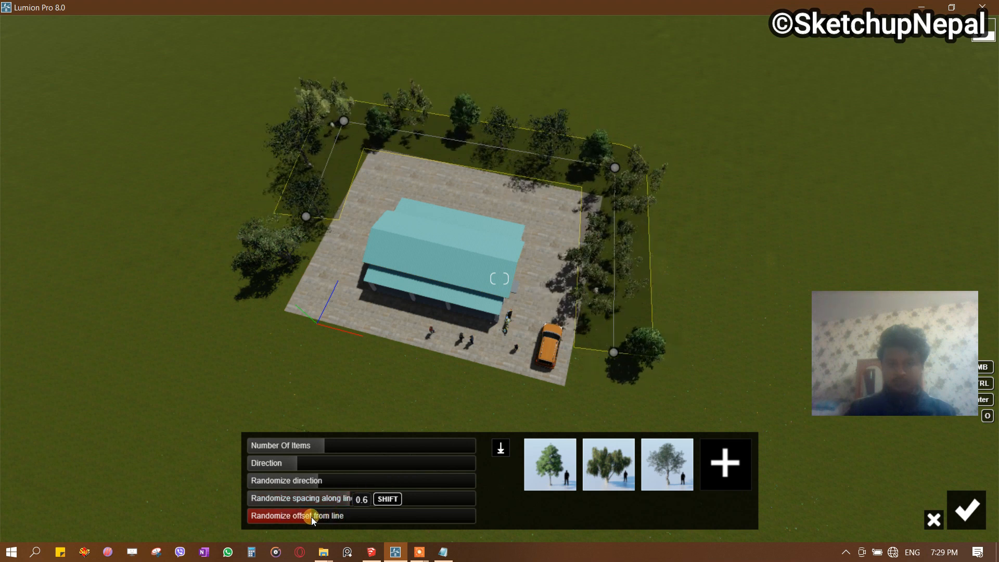
left_click_drag(351, 445, 348, 445)
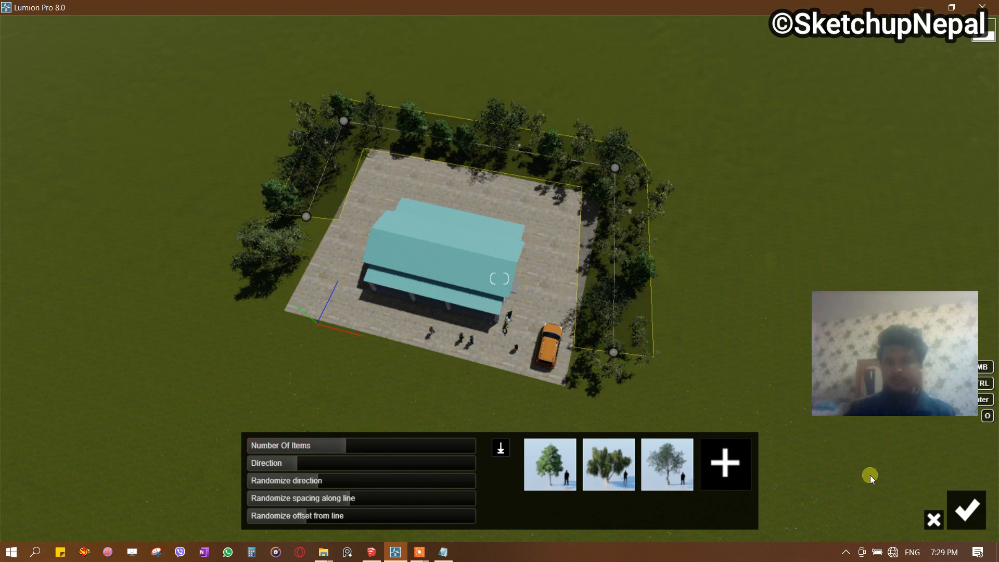
left_click(983, 512)
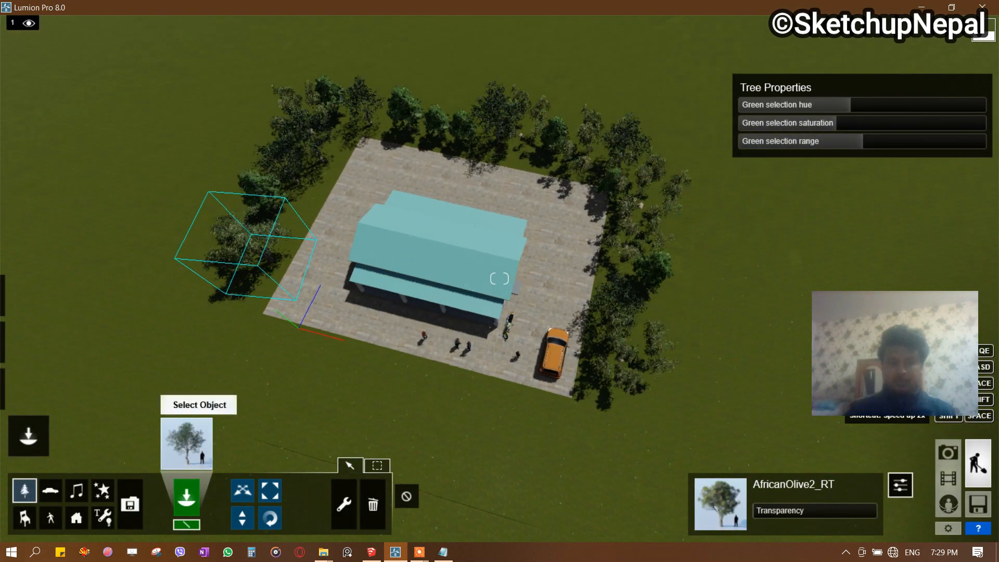
Switch to Photo mode and frame the house front with the people, motorbike and car at a 17.1 mm focal length.
left_click(50, 490)
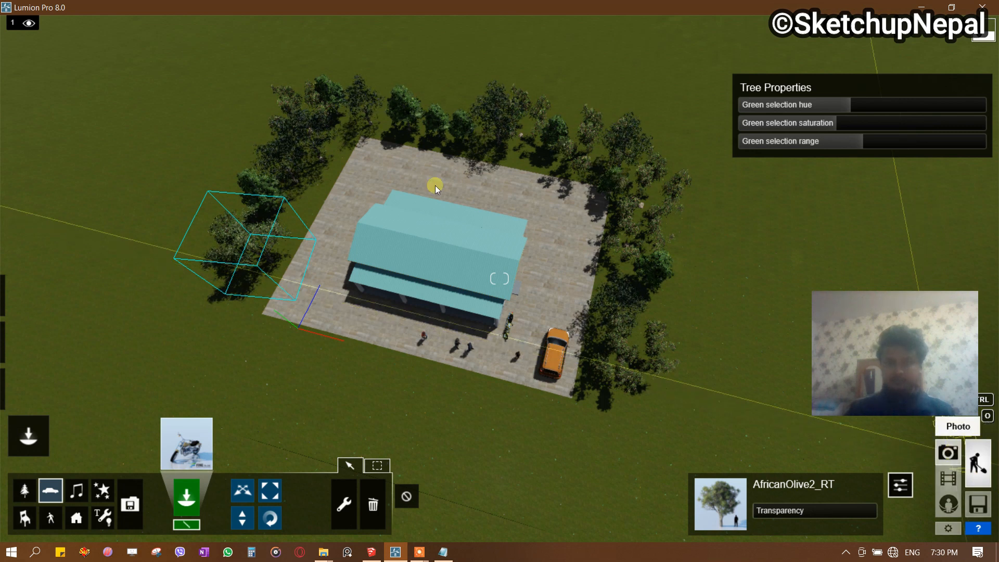
left_click(954, 455)
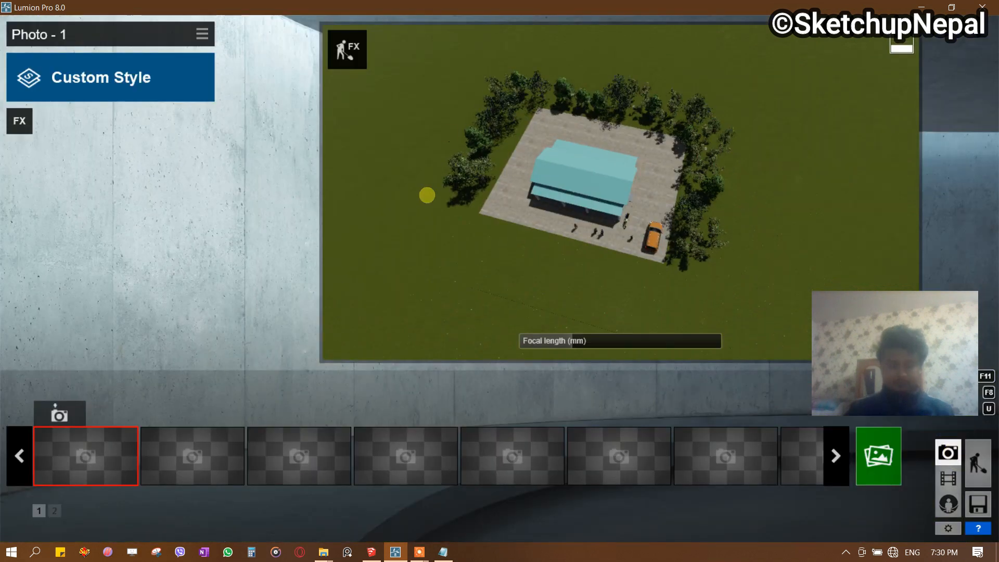
right_click_drag(427, 195, 427, 195)
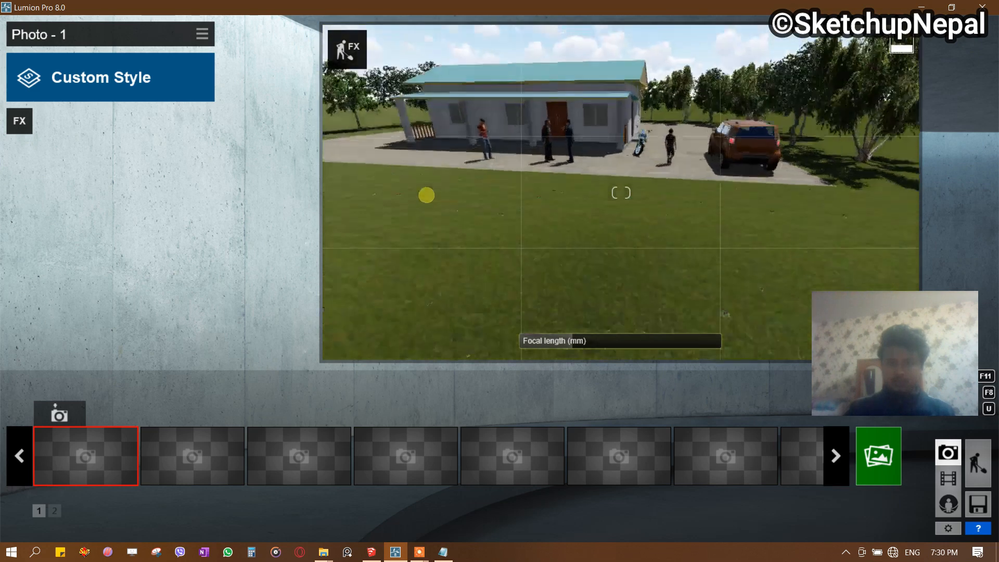
scroll(427, 195, "up", 3)
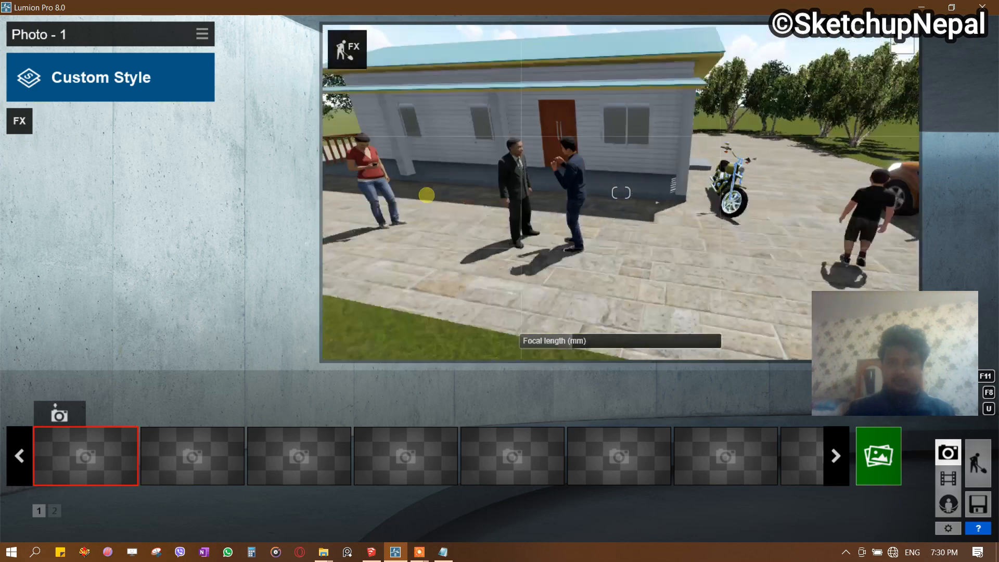
scroll(426, 196, "down", 3)
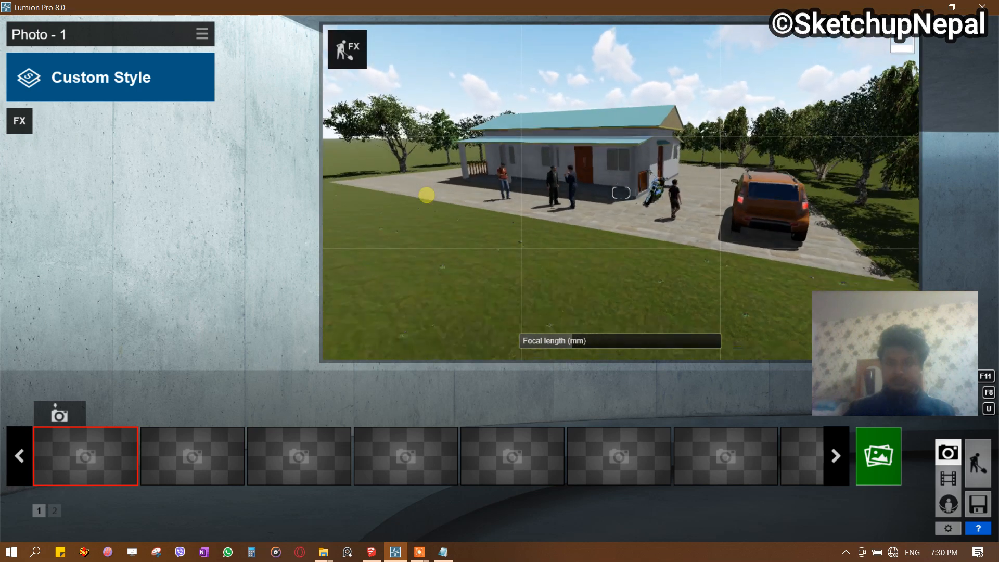
key("w")
right_click_drag(427, 195, 426, 194)
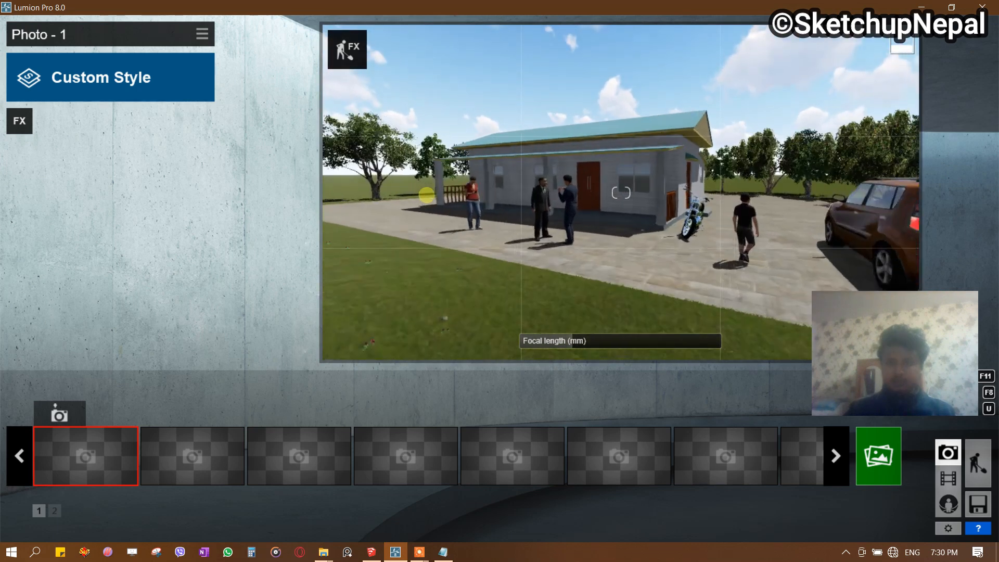
key("q")
right_click_drag(427, 195, 426, 200)
left_click_drag(576, 334, 579, 335)
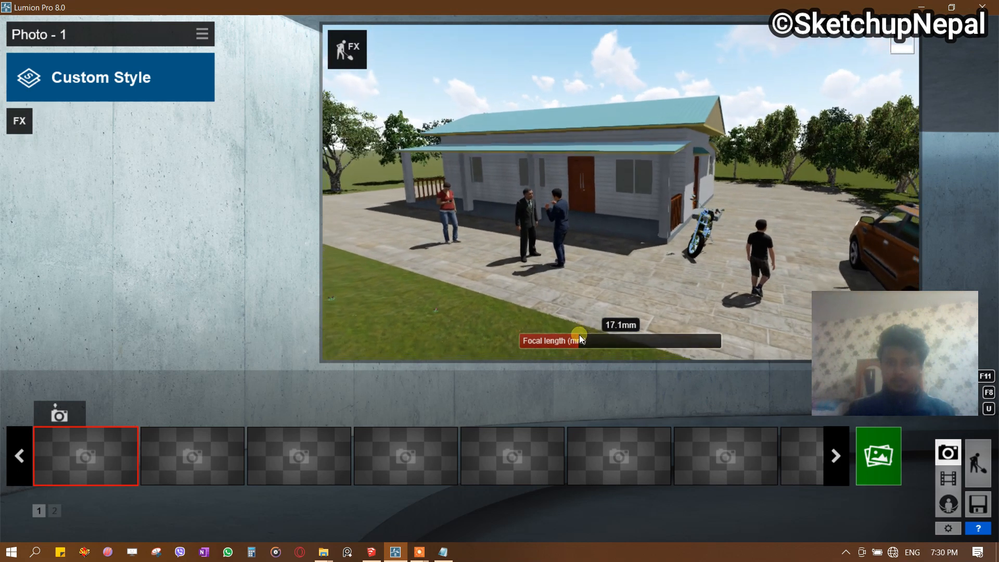
Add the Sun effect to Photo 1, with sun height at about 80% and sun heading at about 70% of their ranges.
left_click(29, 114)
left_click(251, 108)
left_click_drag(159, 176, 138, 172)
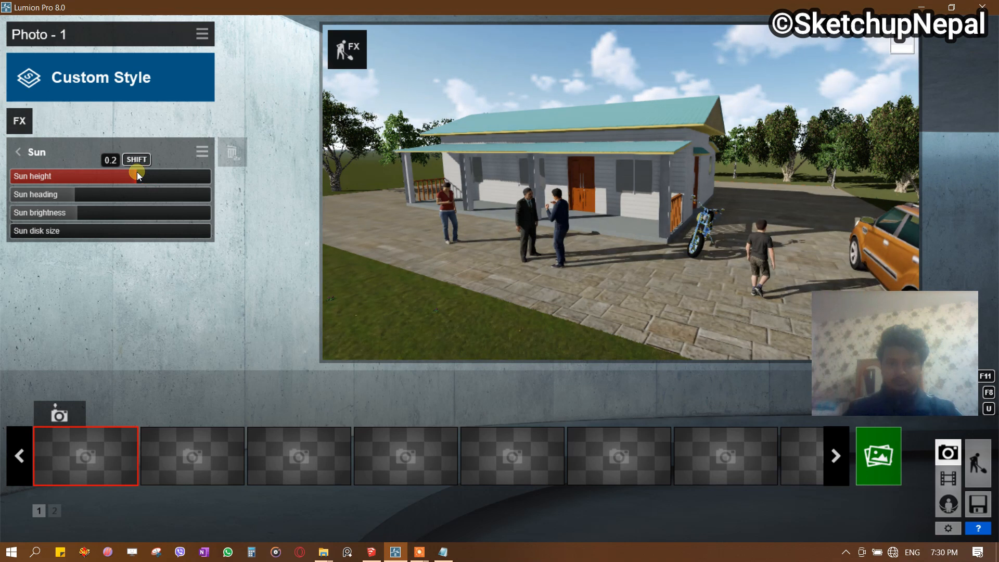
left_click_drag(76, 193, 85, 194)
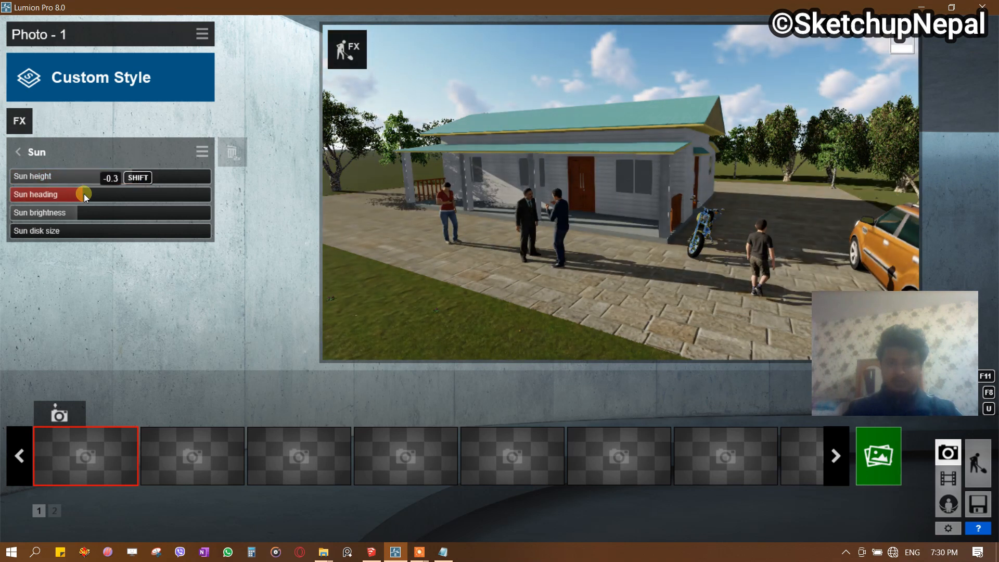
left_click_drag(83, 193, 173, 179)
left_click_drag(113, 193, 150, 196)
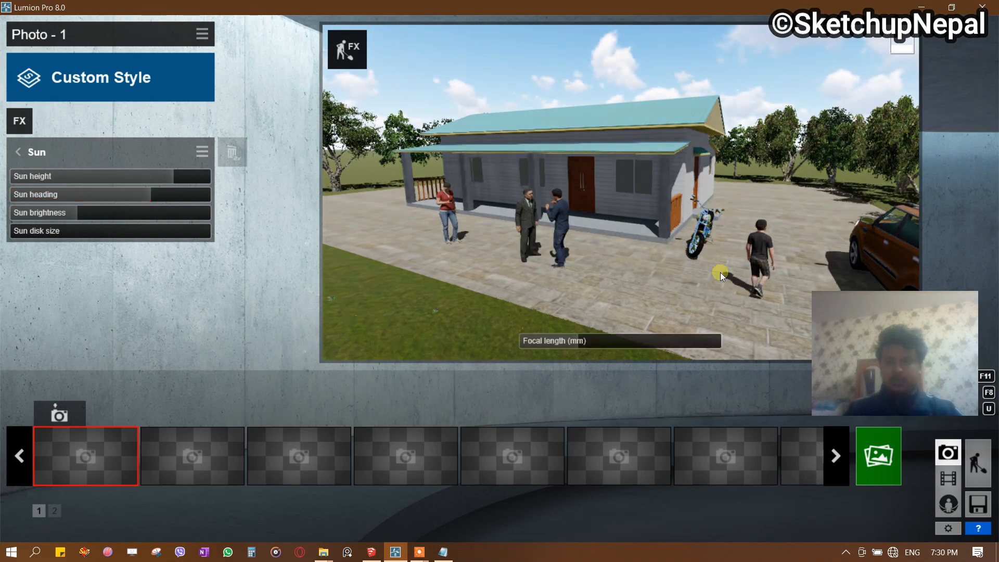
left_click_drag(853, 376, 51, 329)
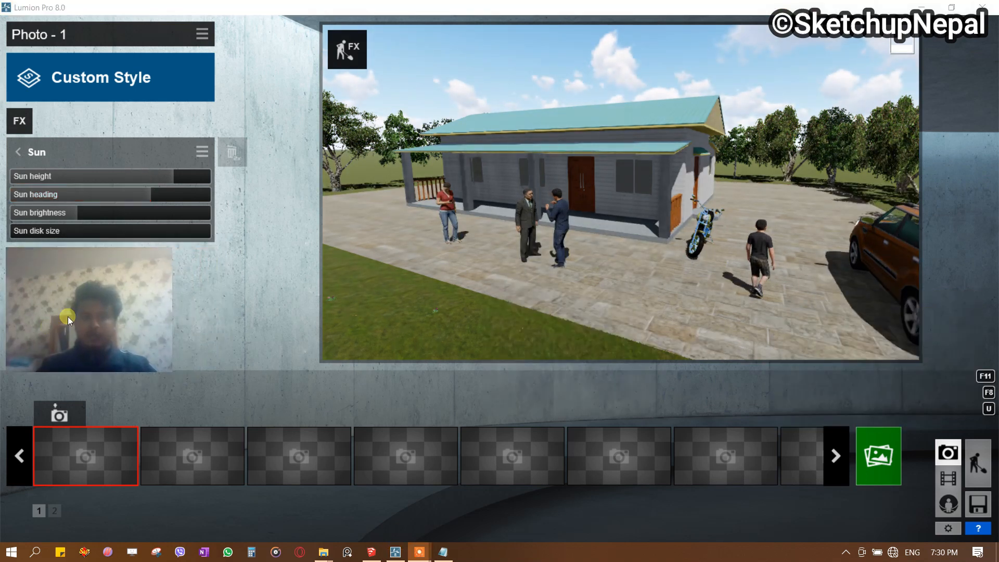
Add the Shadow effect to Photo 1 and turn on Soft Shadows.
left_click(19, 120)
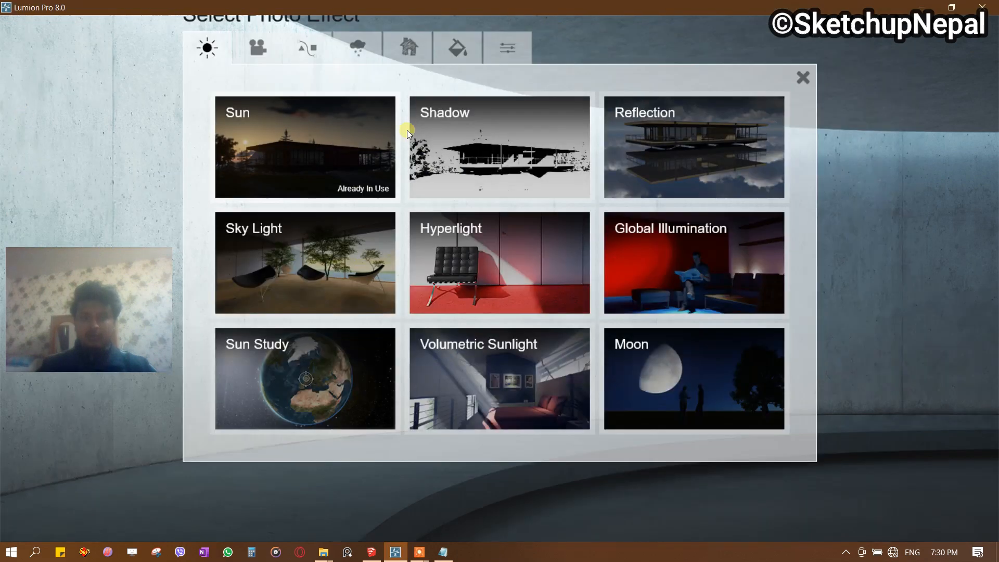
left_click(481, 127)
left_click_drag(74, 293, 810, 436)
left_click(196, 333)
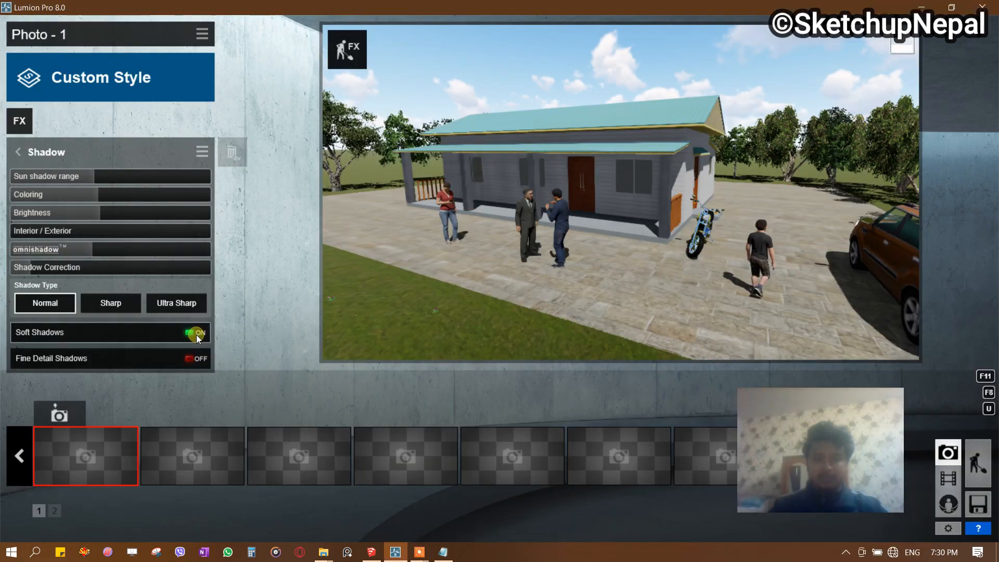
Add the Analog Color Lab effect, set its style to about 0.5 and lower its amount.
left_click(19, 121)
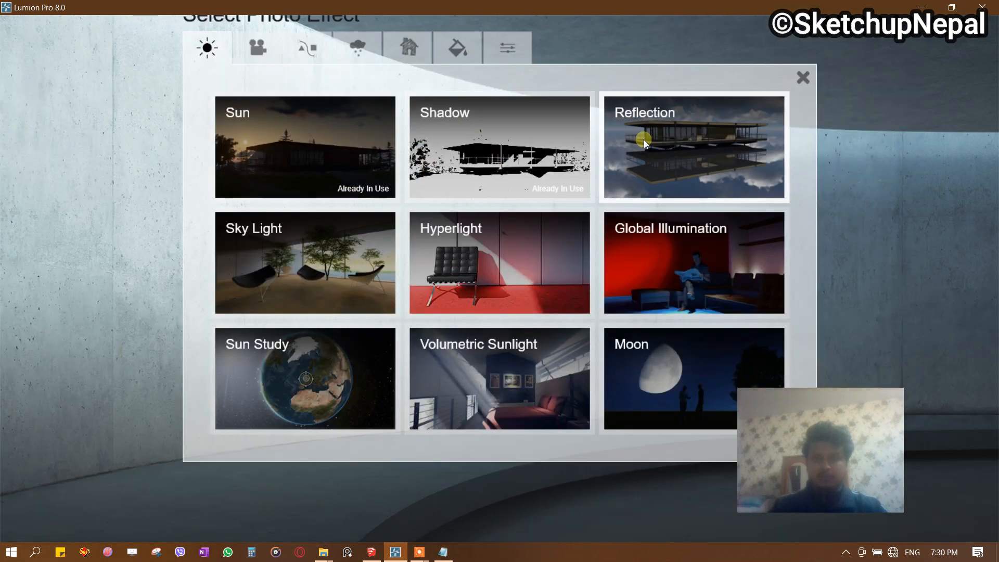
left_click(467, 47)
left_click(482, 137)
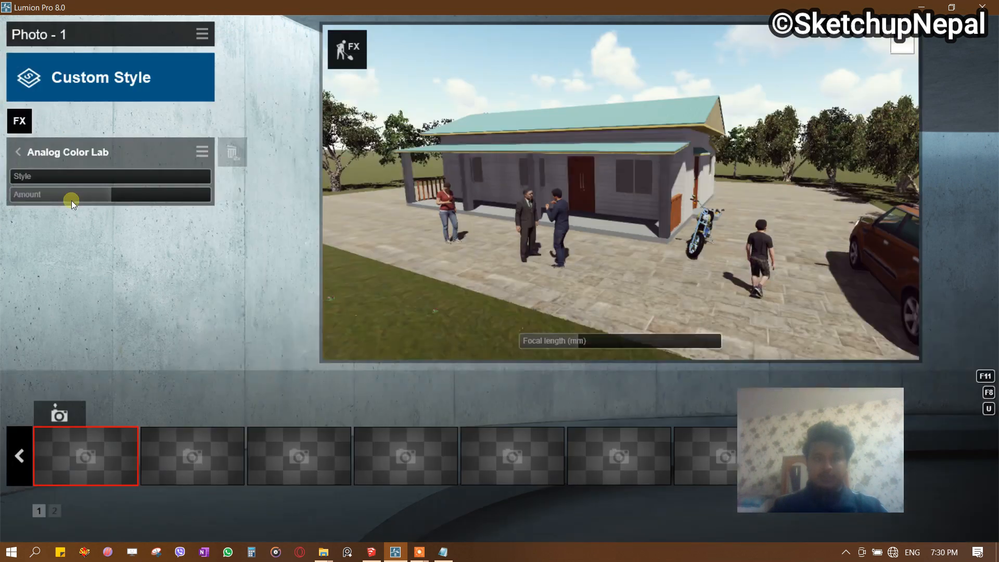
left_click(57, 178)
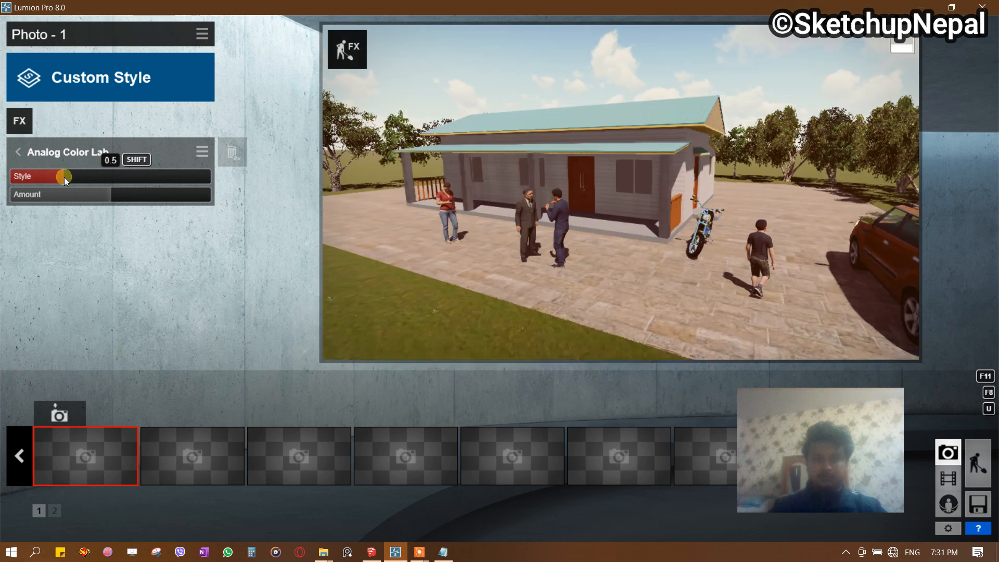
left_click_drag(96, 194, 36, 197)
Add the Outlines effect, reduce the outline density to its minimum and set the transparency to about 1.8.
left_click(19, 121)
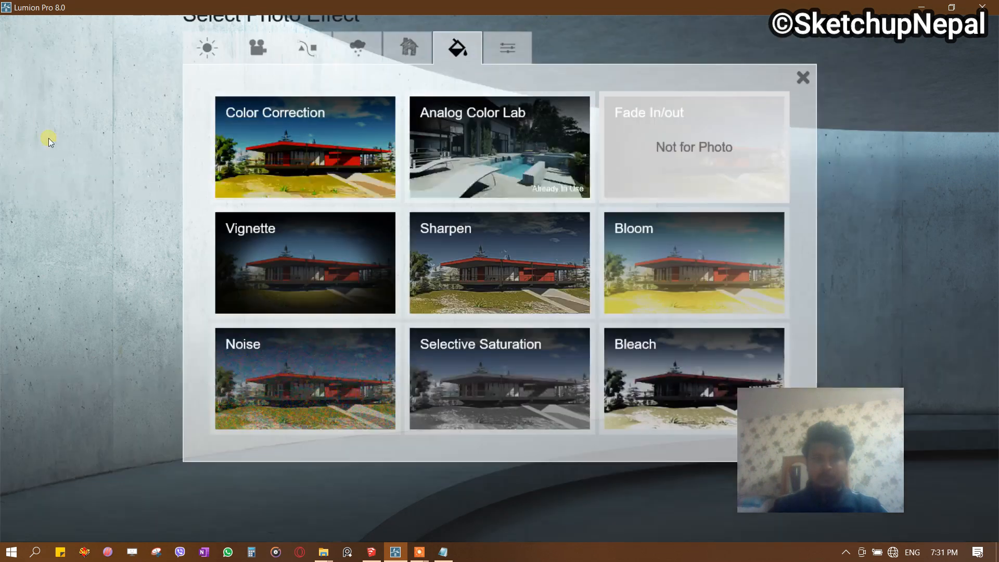
left_click(408, 48)
left_click(294, 144)
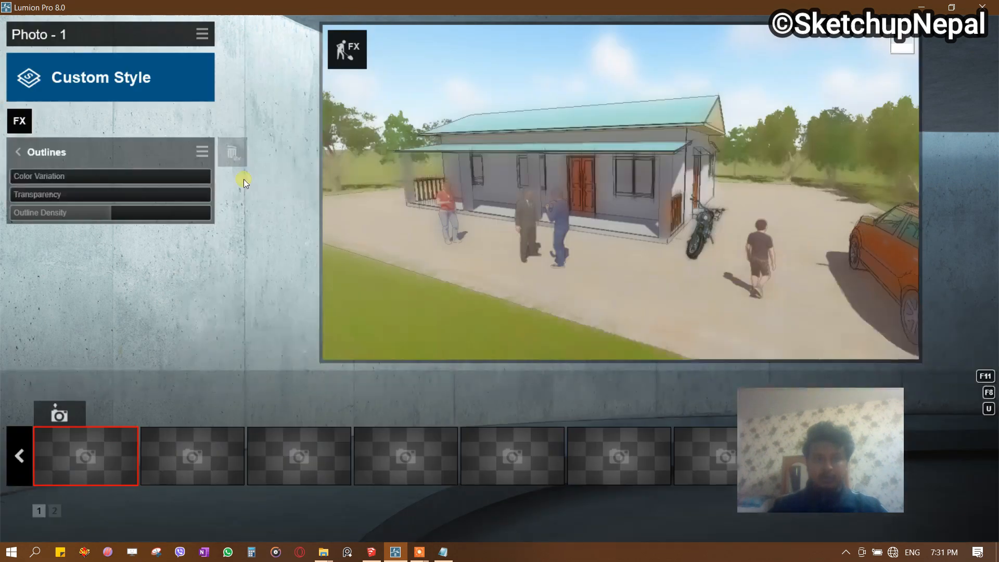
mouse_move(97, 214)
left_mouse_down()
mouse_move(5, 213)
mouse_move(241, 198)
mouse_move(190, 199)
left_mouse_up()
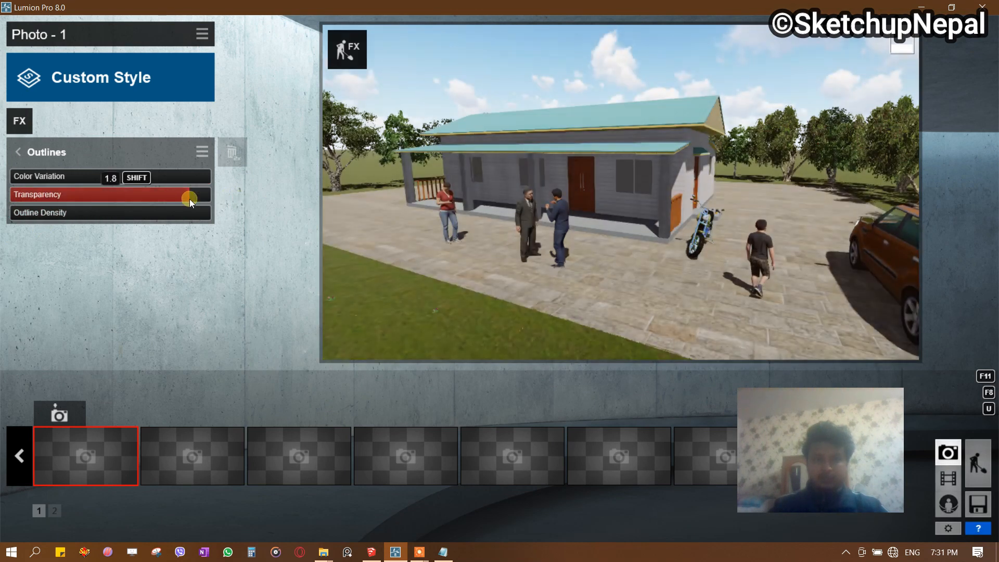
Add the Fog effect from the weather effects and set the fog density to about 1.4.
left_click(15, 111)
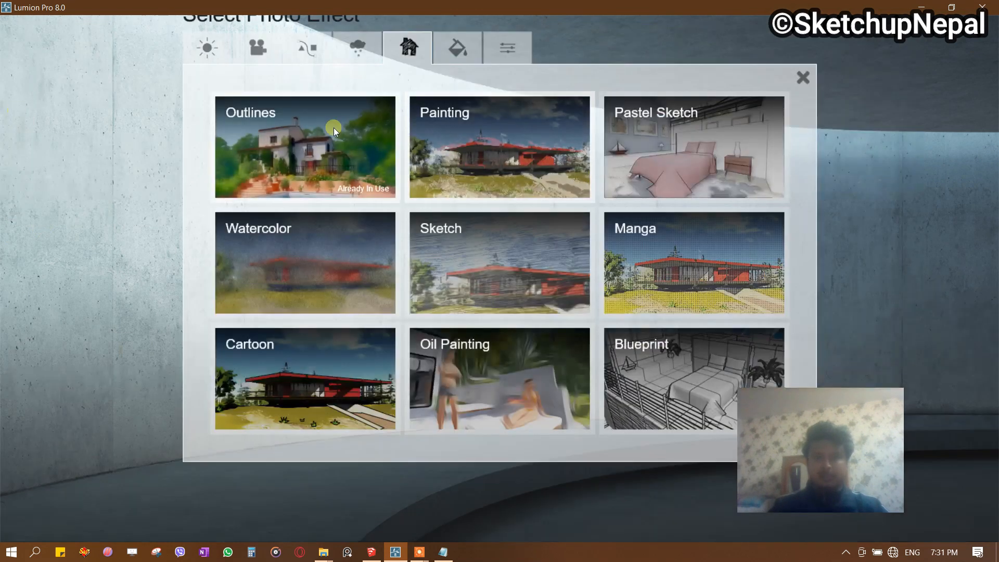
left_click(358, 48)
left_click(487, 156)
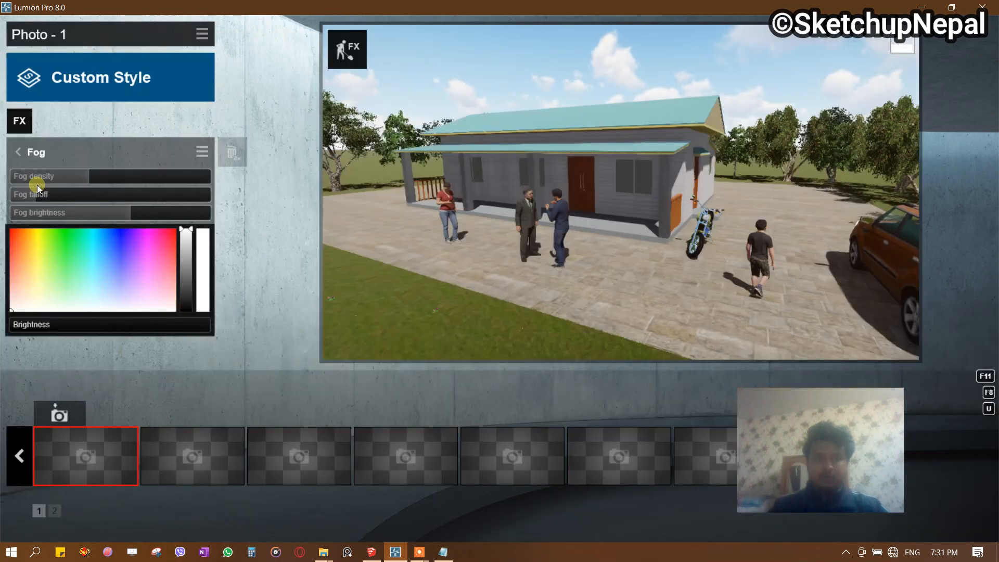
mouse_move(98, 173)
left_mouse_down()
mouse_move(117, 170)
mouse_move(99, 176)
left_mouse_up()
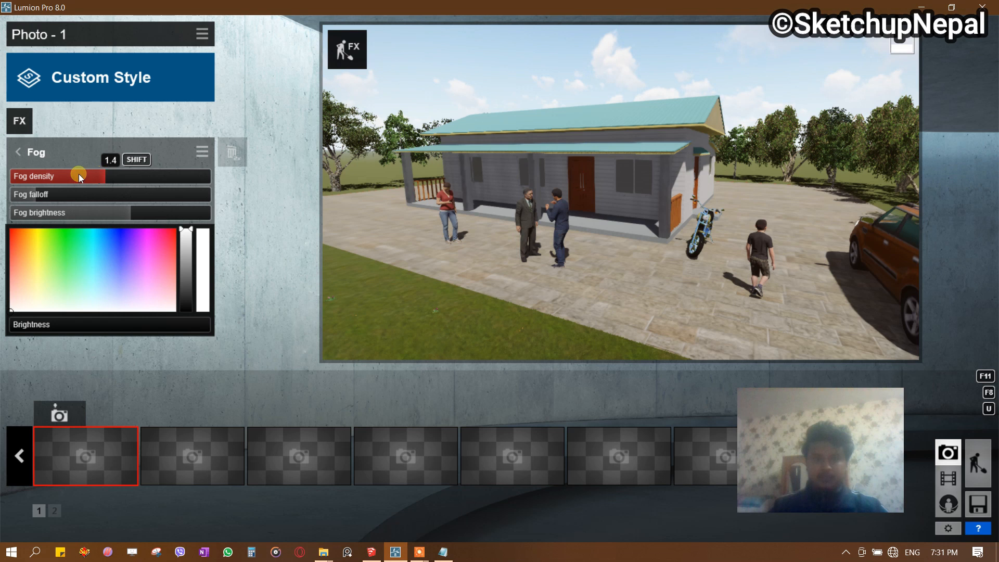
Add the 2-Point Perspective camera effect to Photo 1 and turn Two Point Perspective on.
left_click(19, 124)
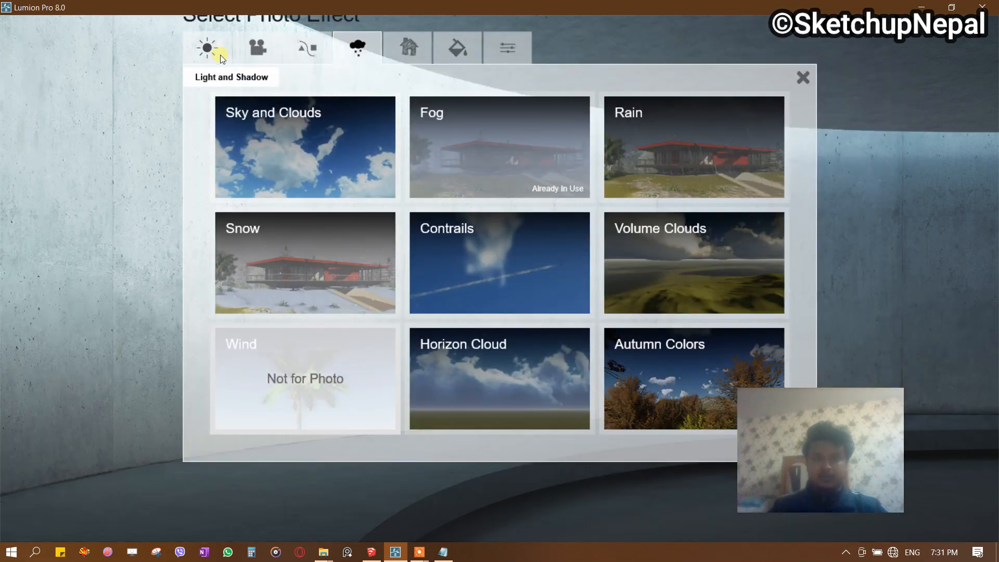
left_click(302, 51)
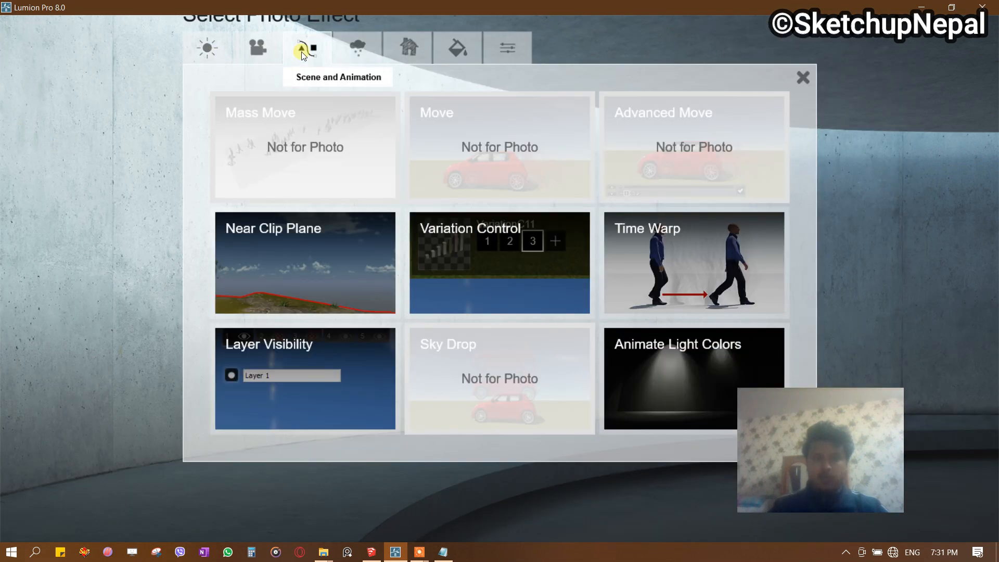
left_click(266, 46)
left_click(685, 140)
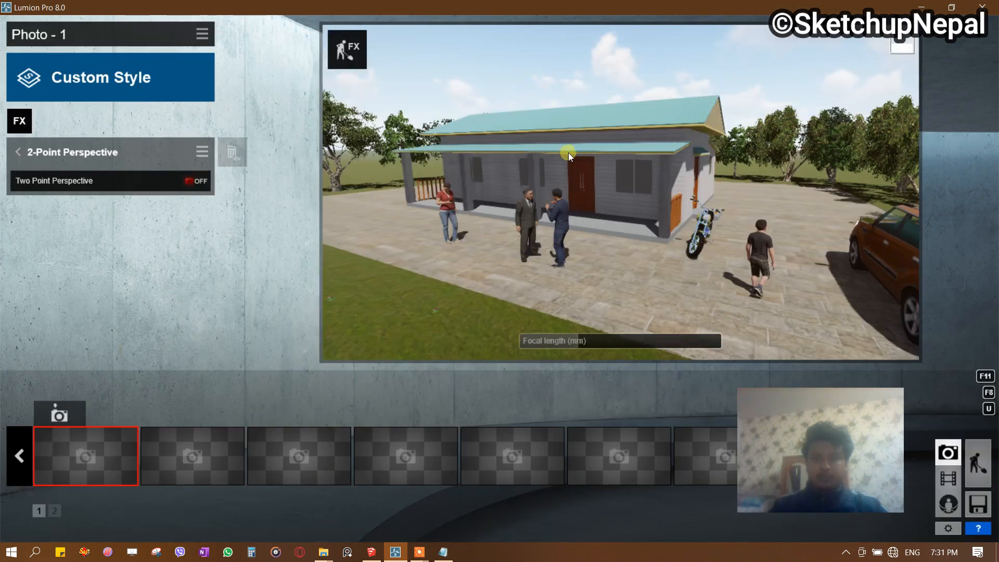
left_click(186, 182)
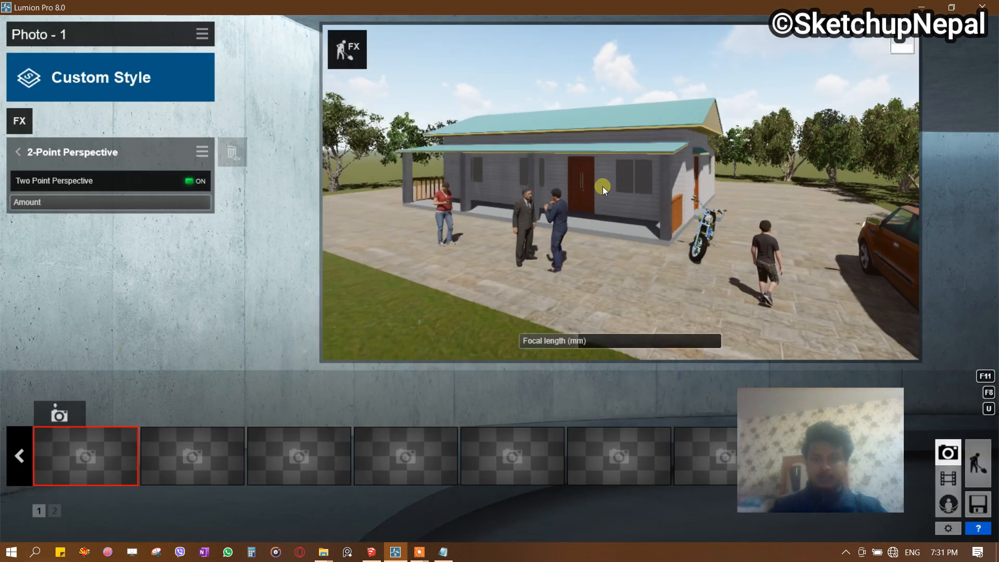
Add the Reflection effect from the light and shadow effects to Photo 1.
left_click(19, 120)
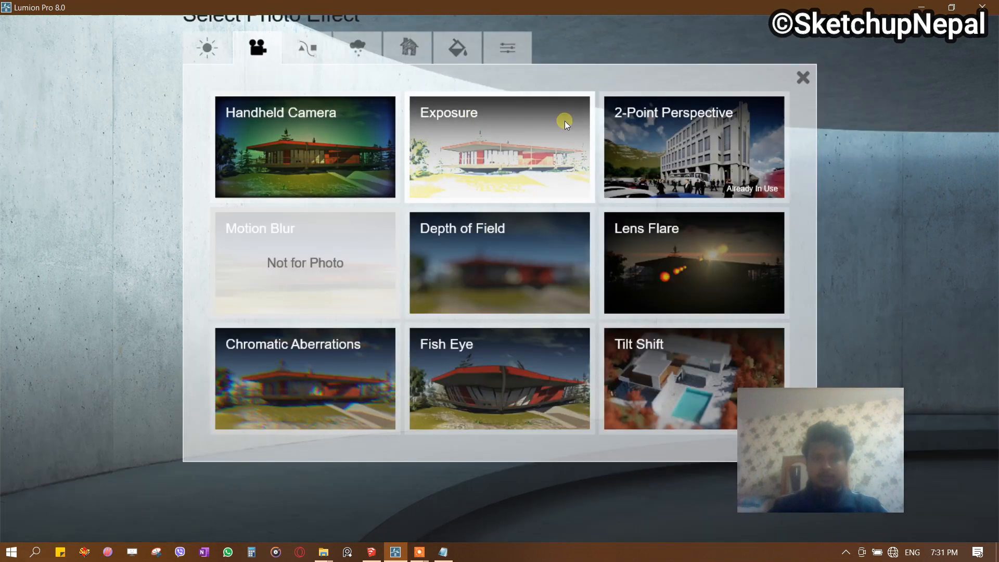
left_click(338, 49)
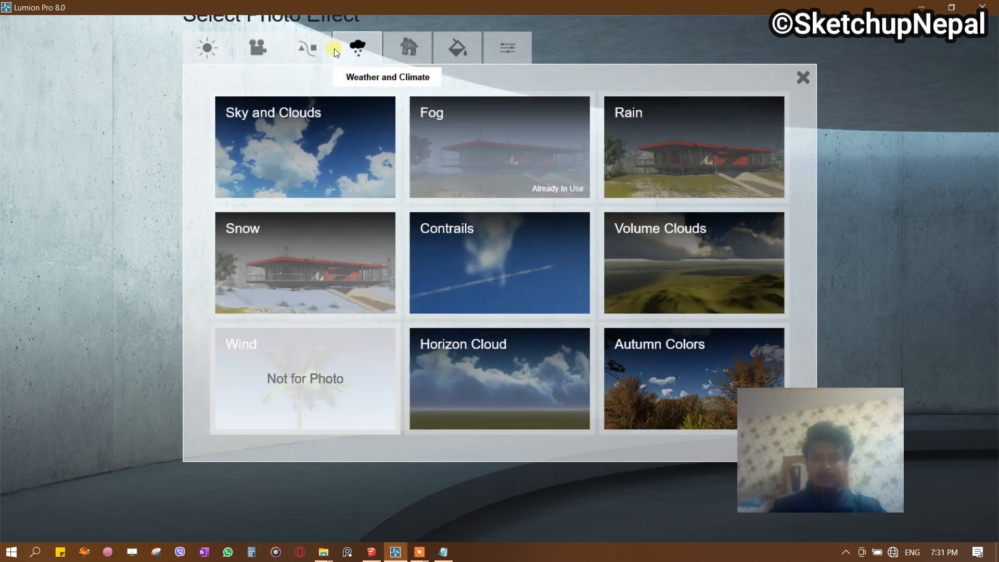
left_click(256, 48)
left_click(200, 44)
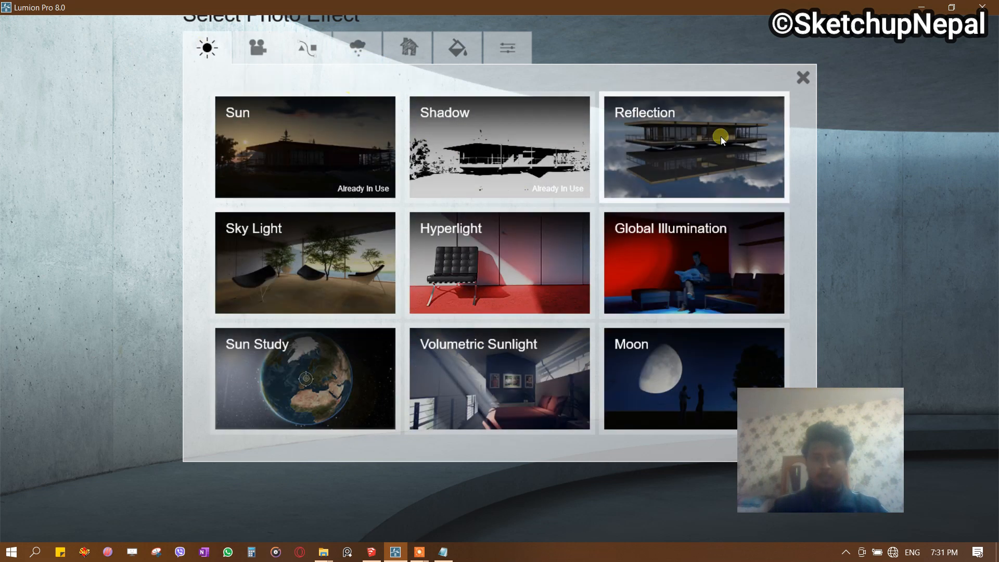
left_click(721, 136)
Place two reflection planes on the glass panes of the house's front windows, accept them and return to the effects list.
left_click(45, 187)
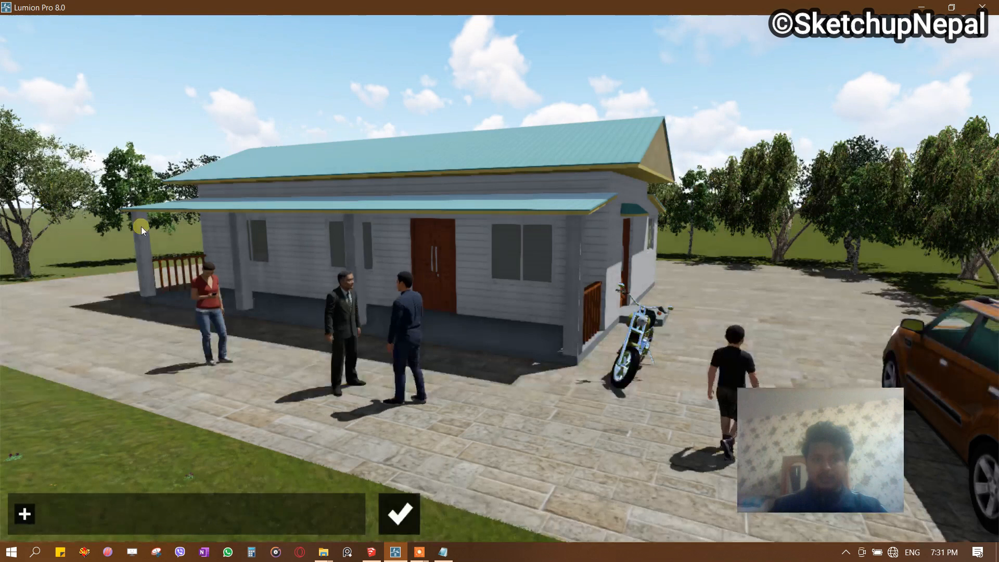
left_click(20, 510)
left_click(542, 249)
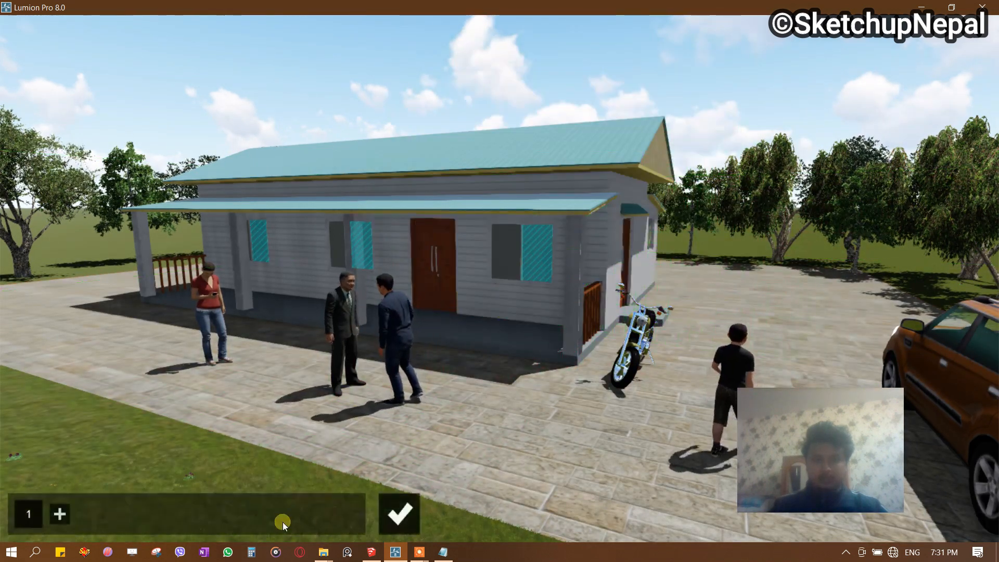
left_click(60, 514)
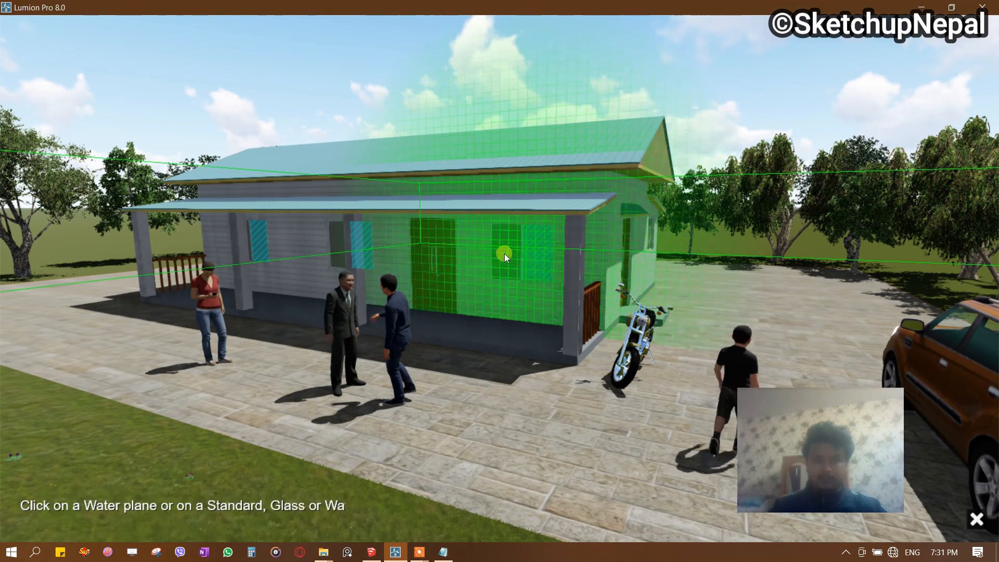
left_click(504, 254)
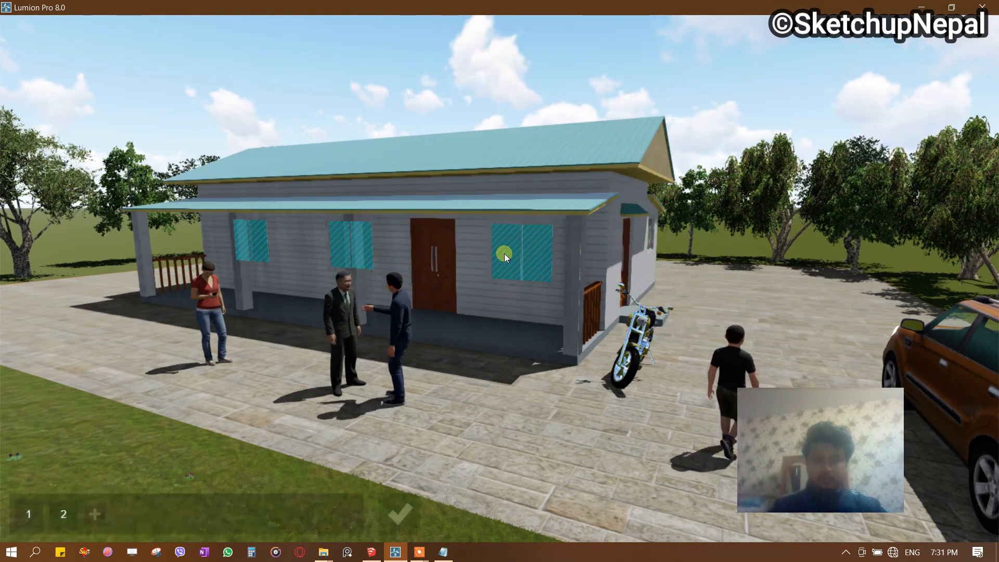
left_click(394, 515)
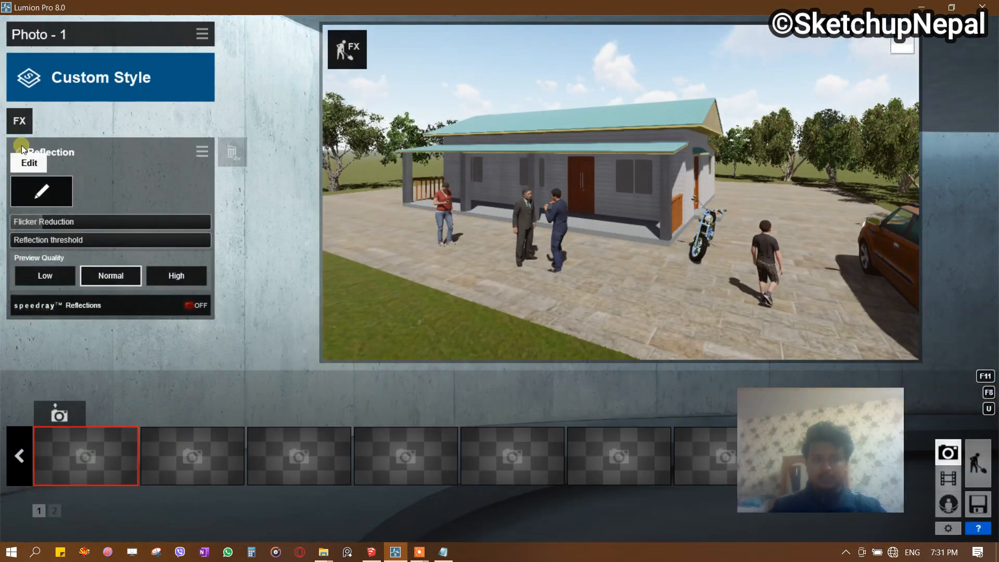
left_click(17, 147)
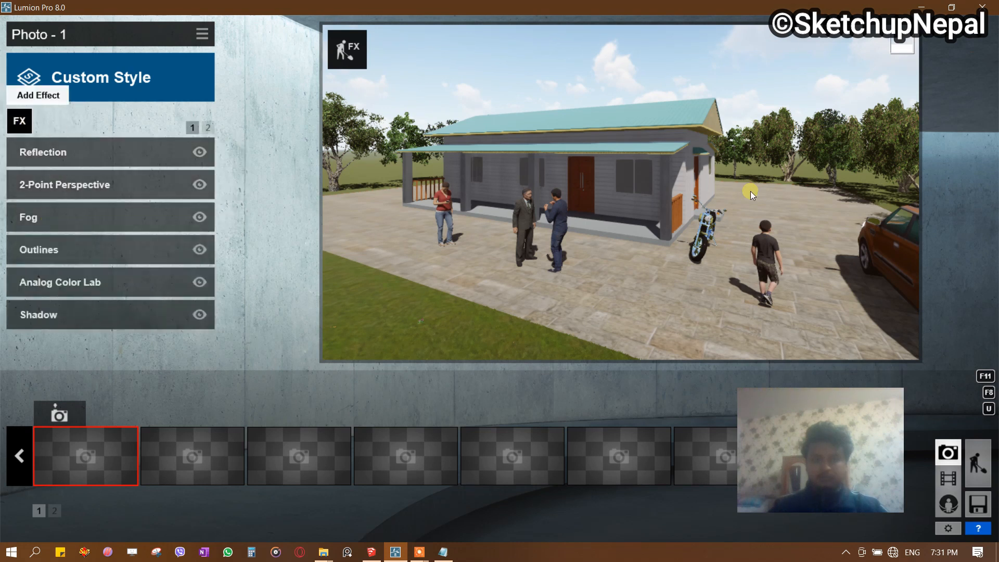
Set the focal length to 30.4 mm, reframe the whole house with the people, motorbike and car, and store the camera as Photo 1.
right_click_drag(764, 171, 762, 172)
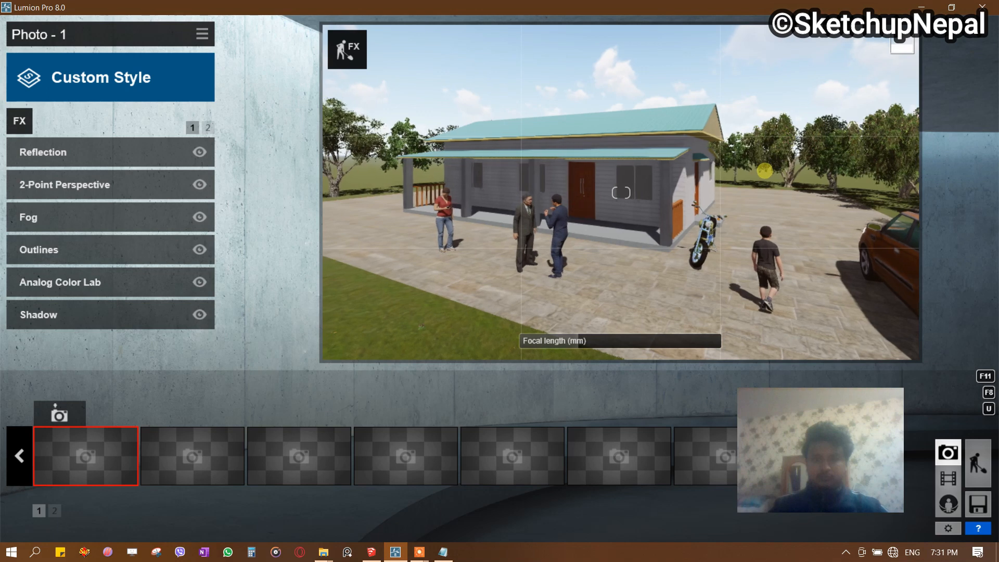
mouse_move(598, 340)
left_click_drag(597, 340, 604, 339)
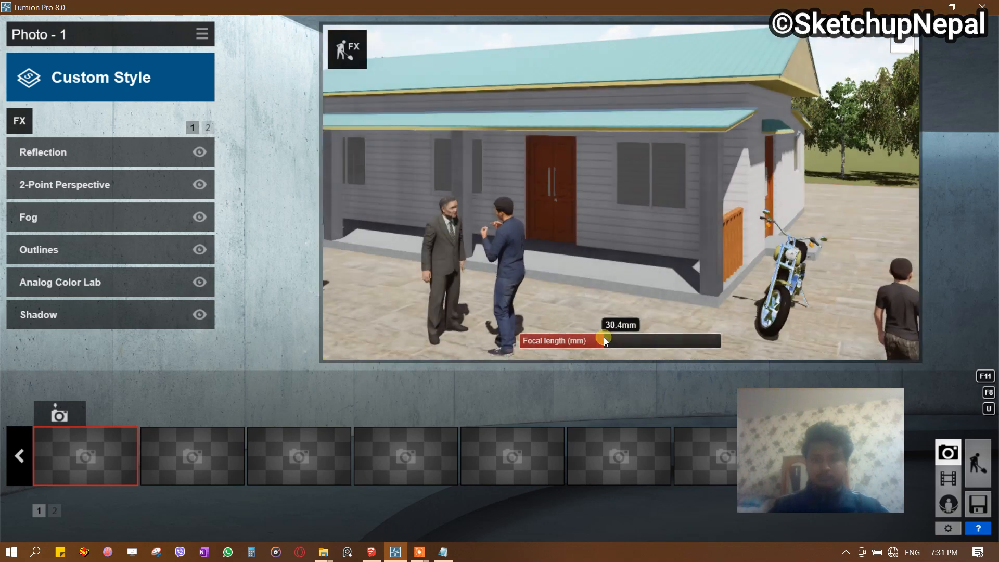
key("s")
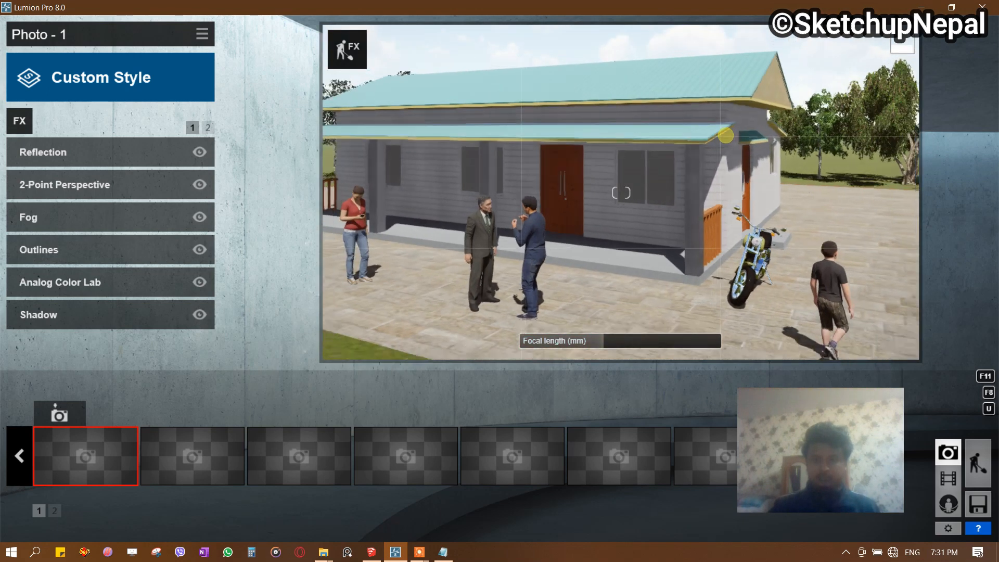
key("a")
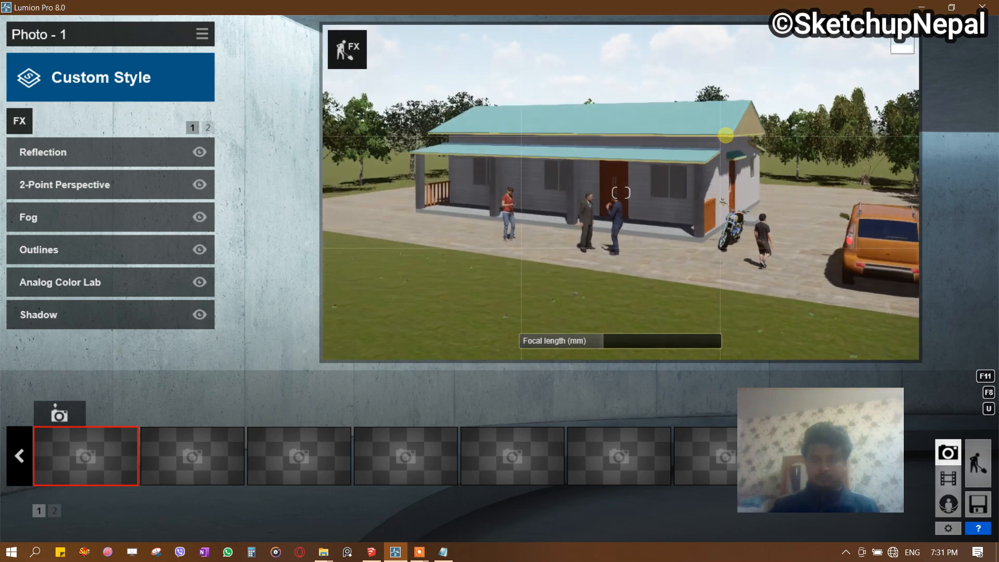
key("d")
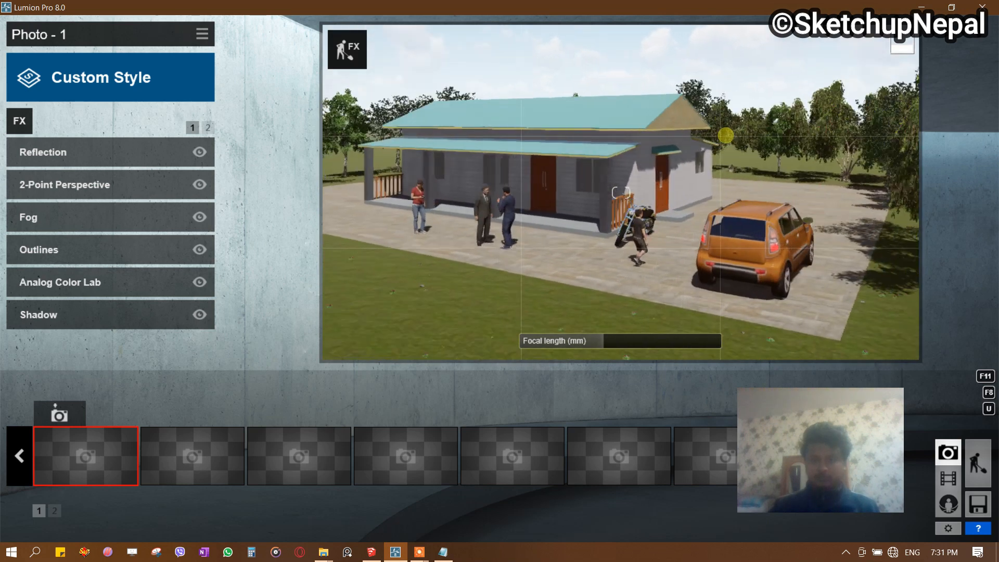
key("w")
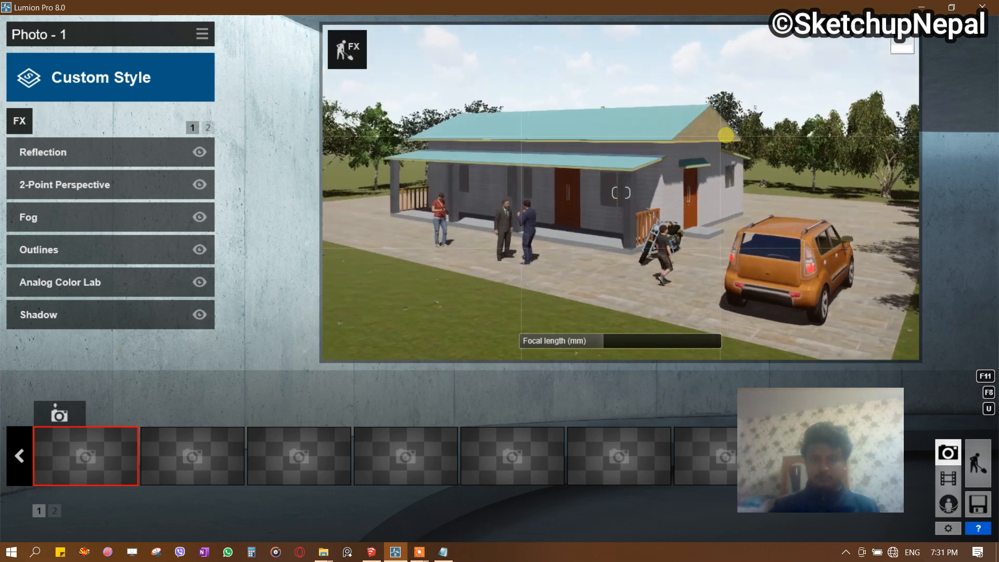
key("s")
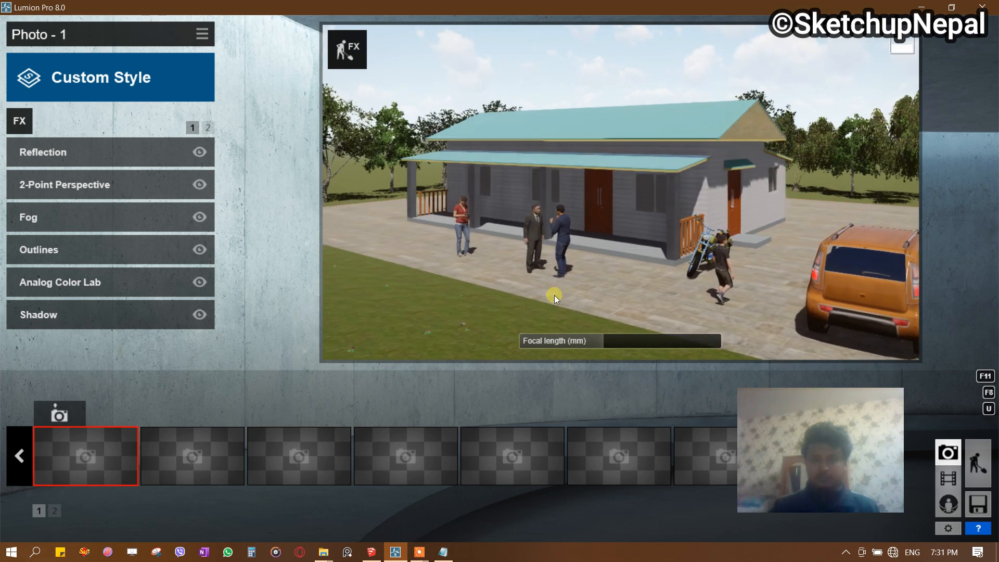
left_click(62, 413)
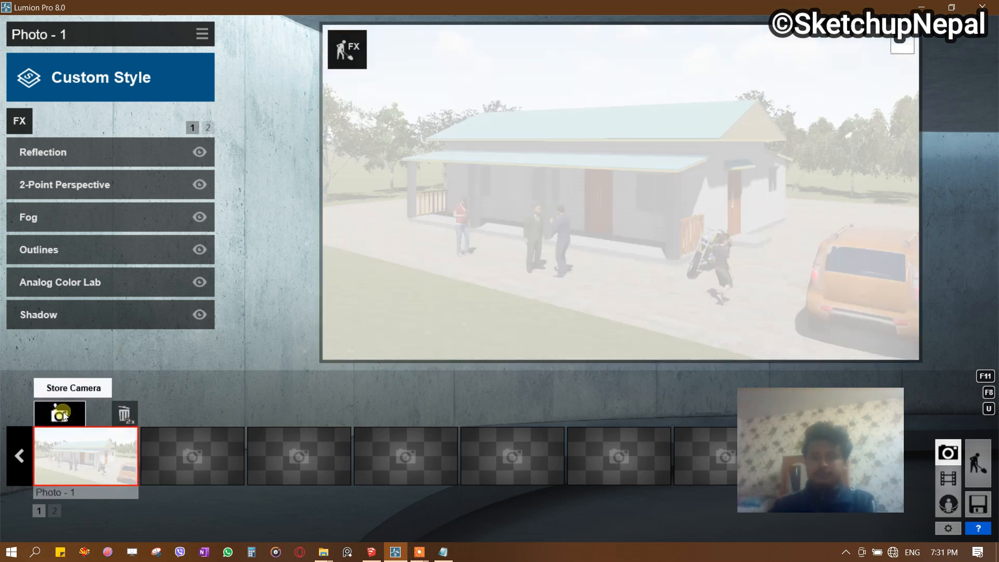
Try the Hyperlight effect on Photo 1 with an amount of about 4.2, and delete the effect.
left_click(20, 121)
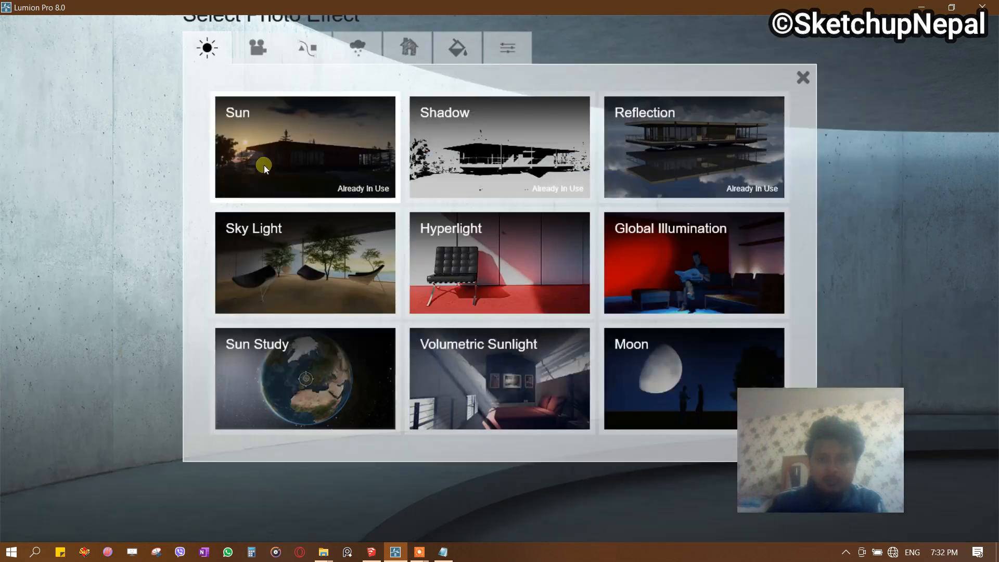
left_click(479, 246)
left_click_drag(58, 175, 45, 177)
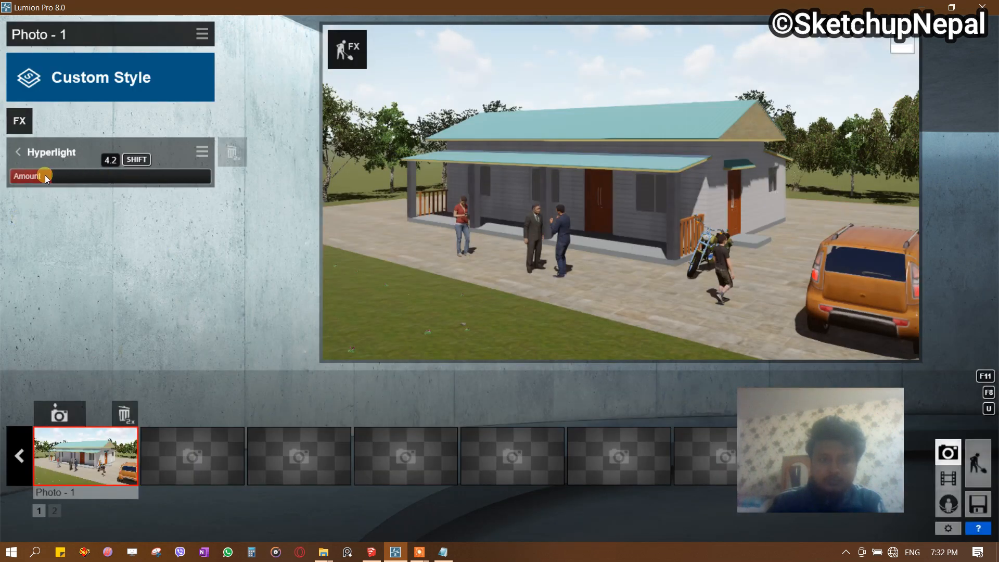
left_click(231, 149)
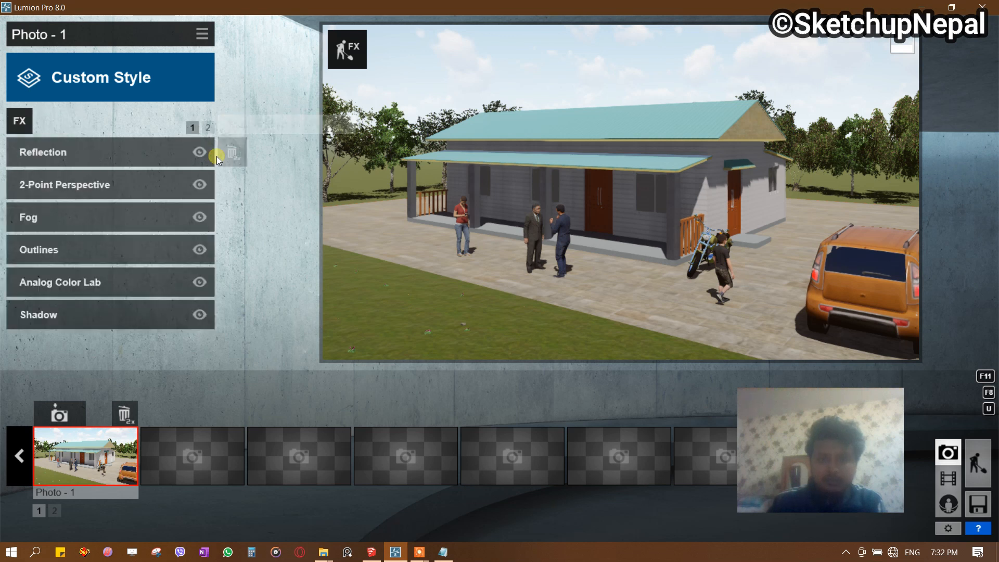
left_click(20, 121)
left_click(492, 191)
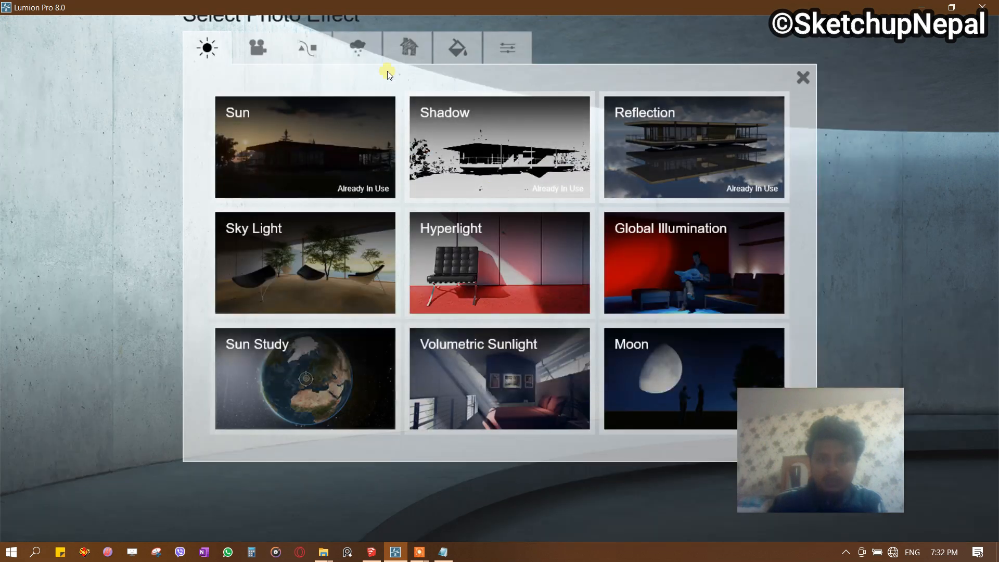
left_click(503, 49)
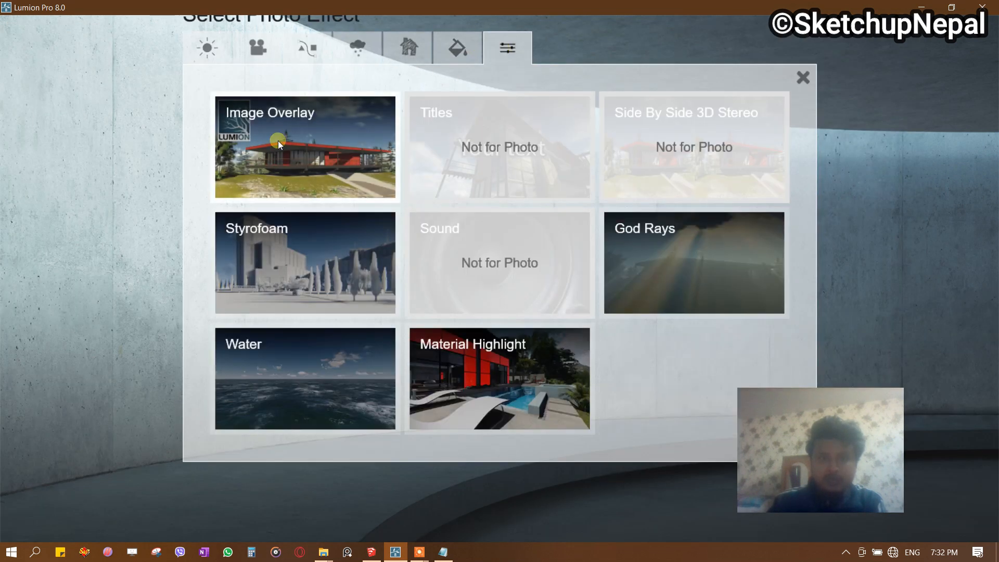
left_click(210, 46)
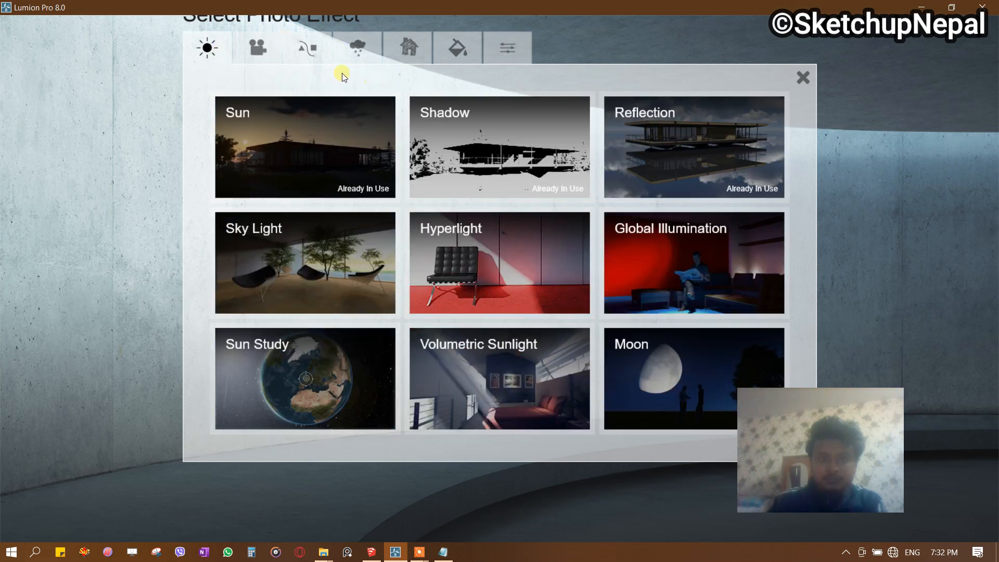
left_click(804, 77)
Try the Dawn, Interior, Night and Overcast styles on Photo 1, and switch back to Custom Style.
left_click(56, 79)
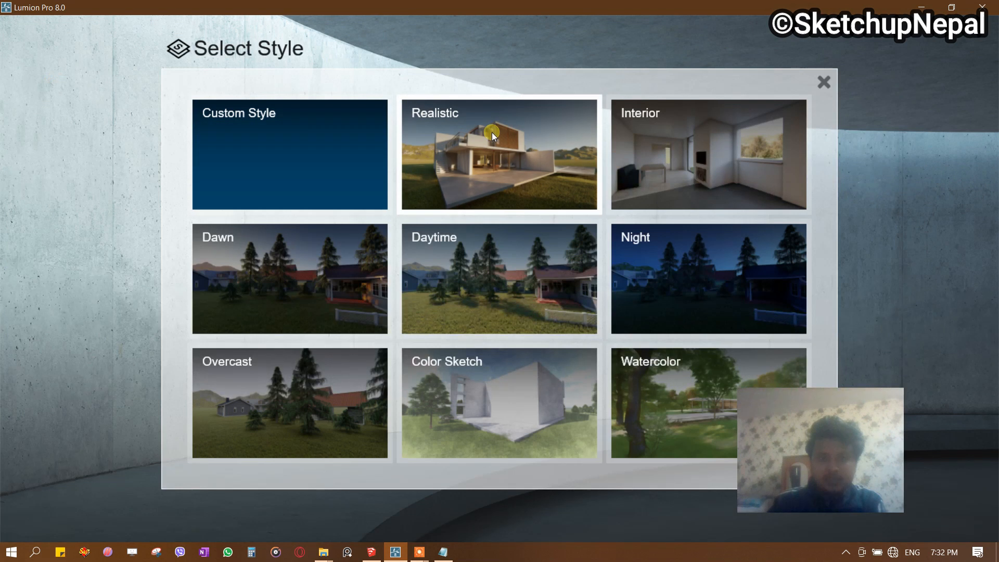
left_click(375, 334)
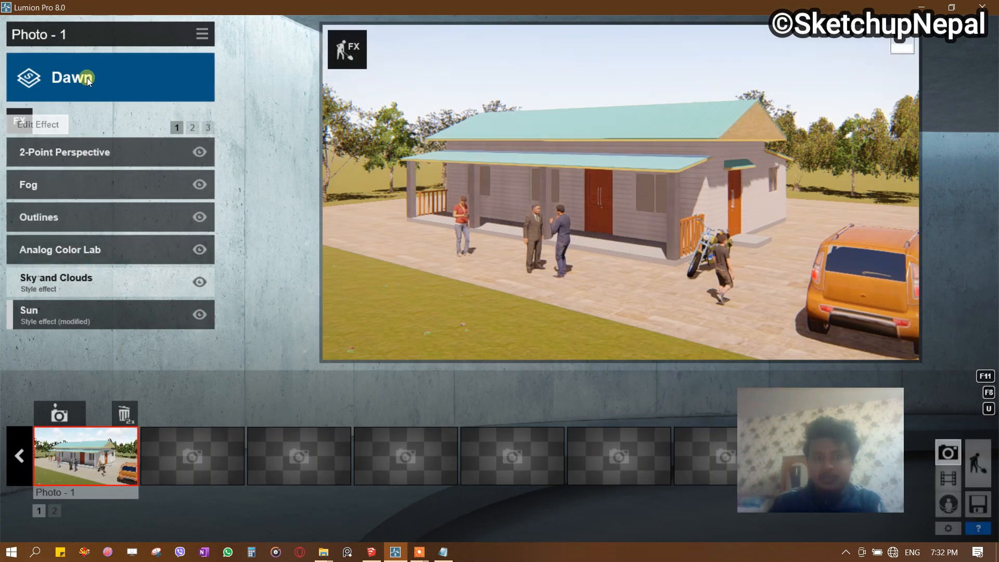
left_click(88, 79)
left_click(704, 155)
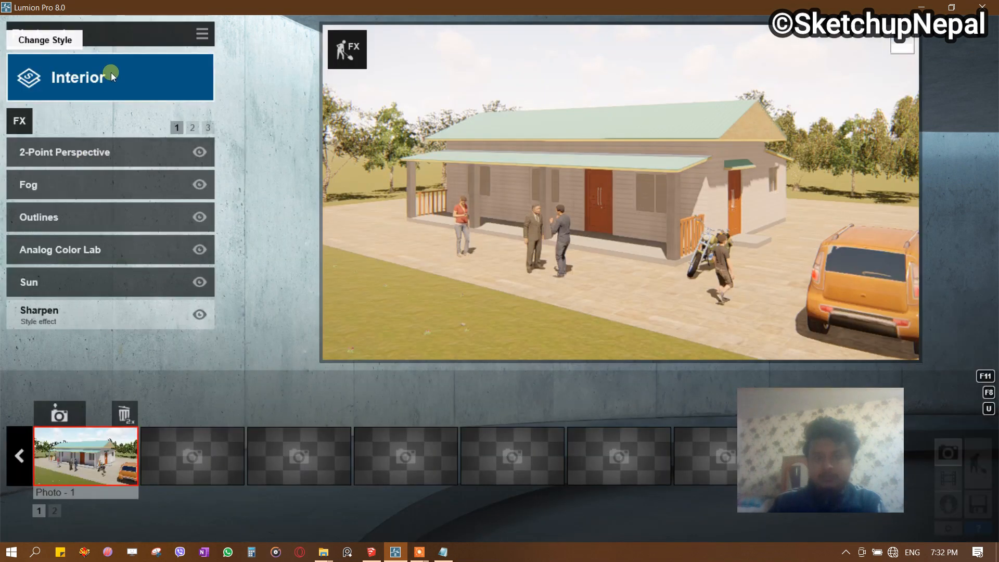
left_click(111, 76)
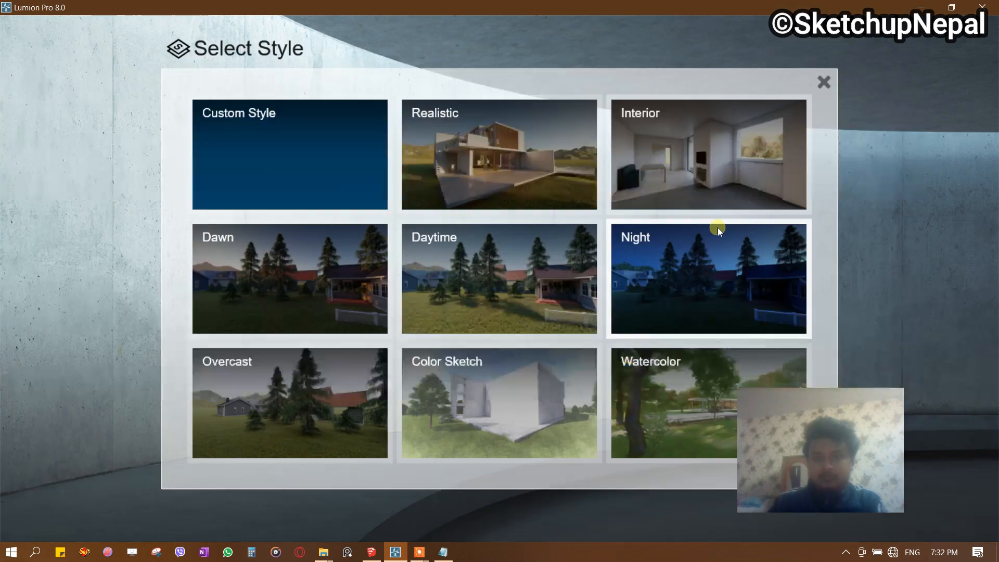
left_click(719, 270)
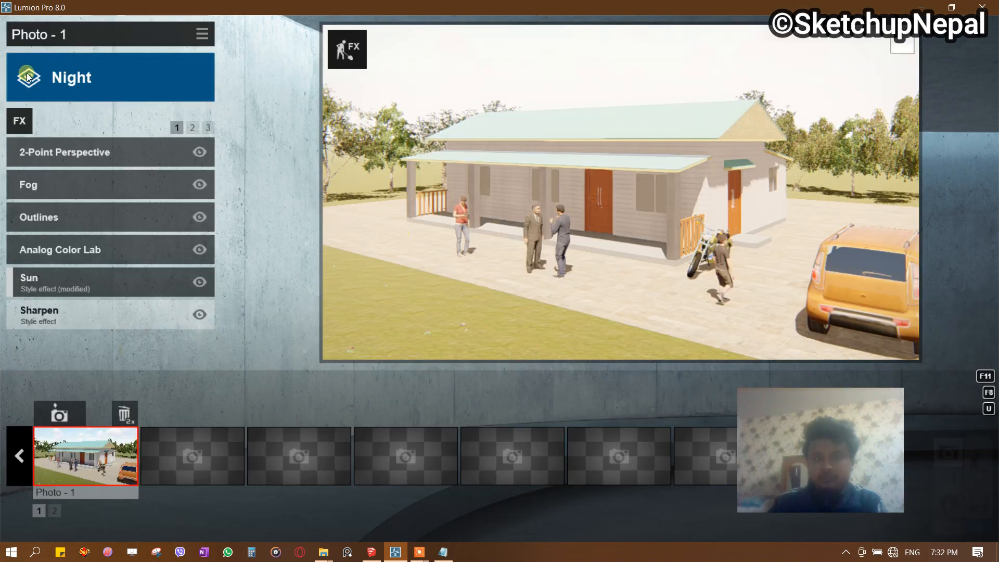
left_click(58, 78)
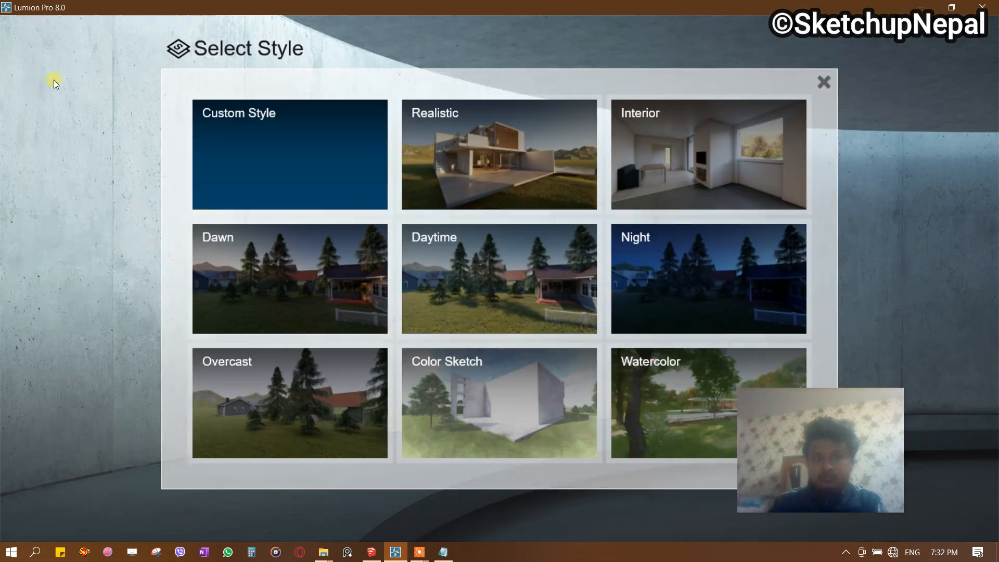
left_click(283, 313)
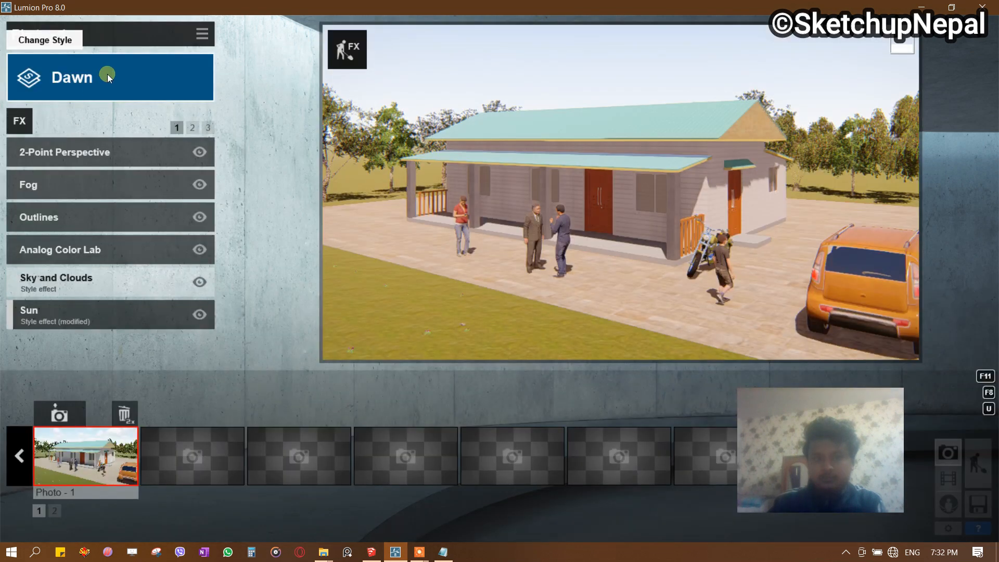
left_click(107, 74)
left_click(216, 386)
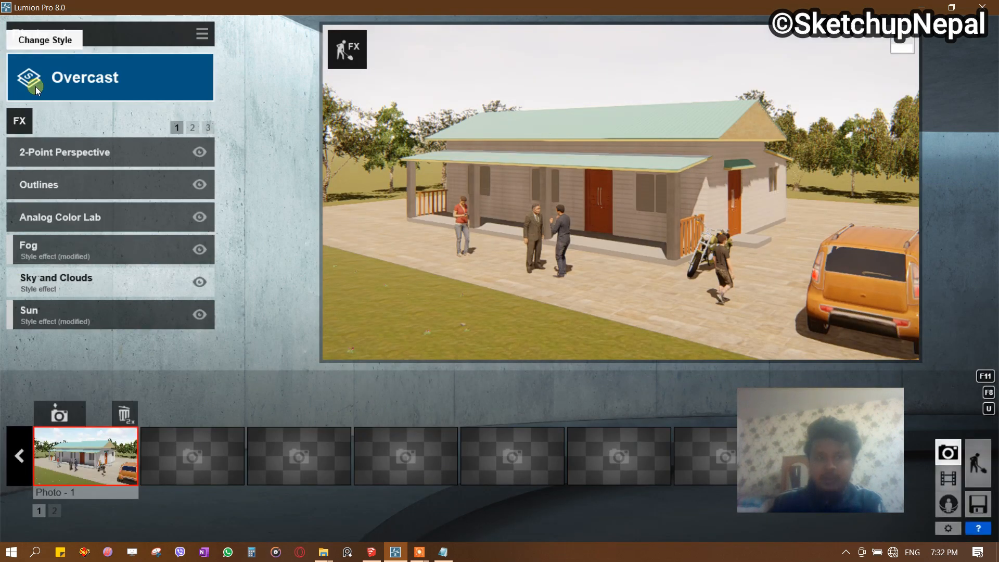
left_click(119, 93)
left_click(260, 139)
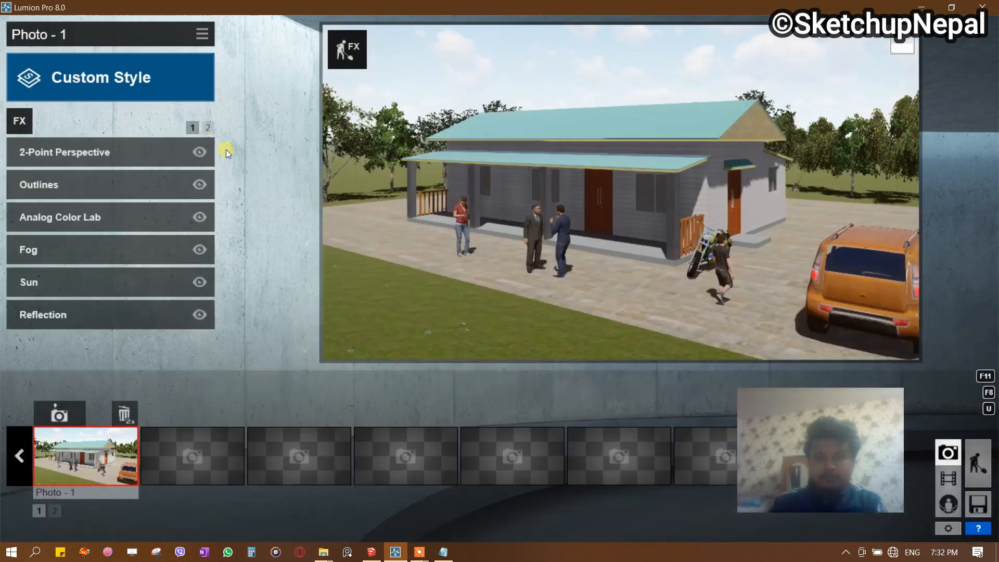
Adjust Photo 1's Sun effect to light the house's front wall and lengthen the shadows, with the sun brightness at about 0.6.
left_click(76, 274)
left_click_drag(169, 174, 132, 182)
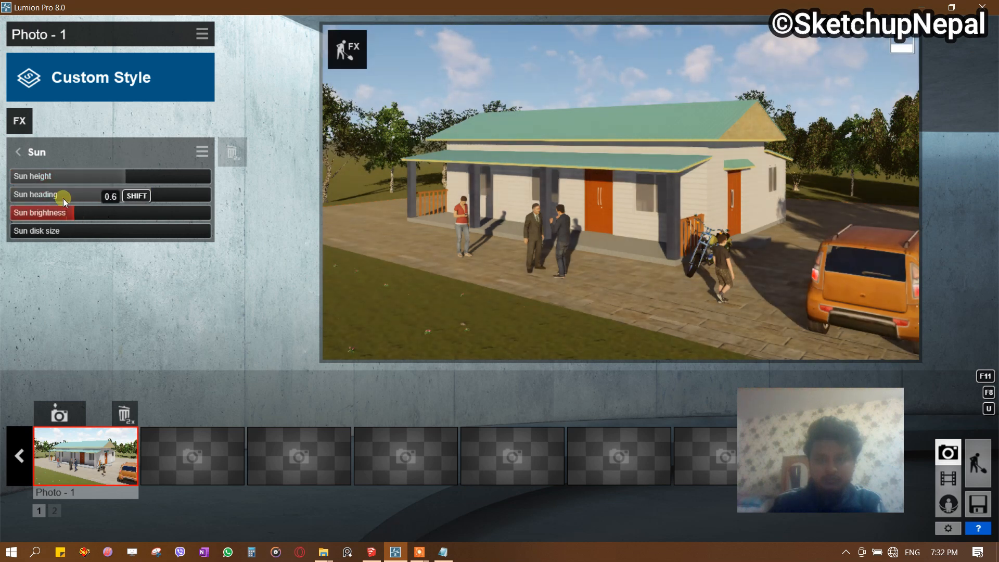
left_click(19, 152)
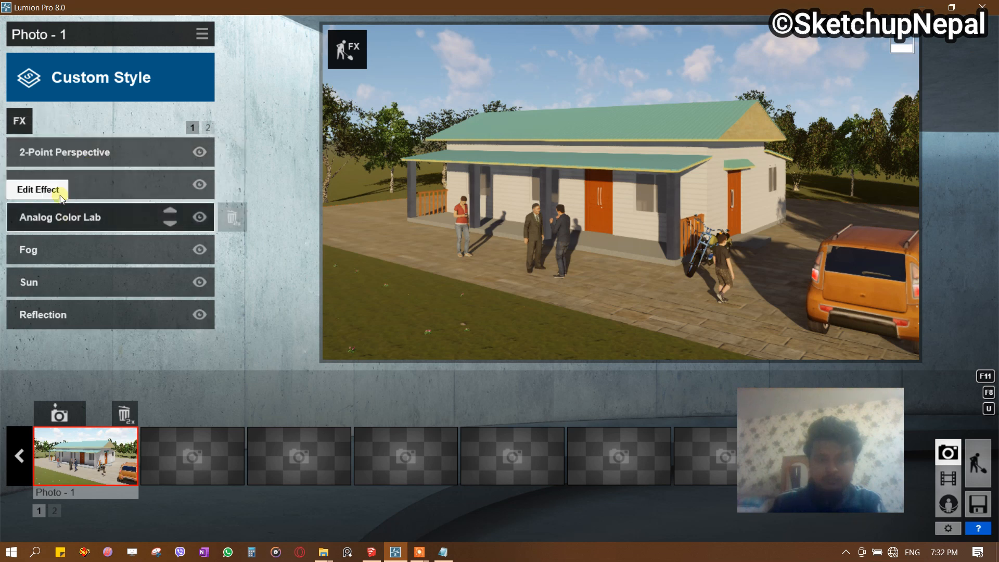
Fine-tune the style of Photo 1's Analog Color Lab effect.
left_click(48, 204)
mouse_move(138, 177)
left_mouse_down("shift")
mouse_move(114, 174)
mouse_move(123, 174)
left_mouse_up("shift")
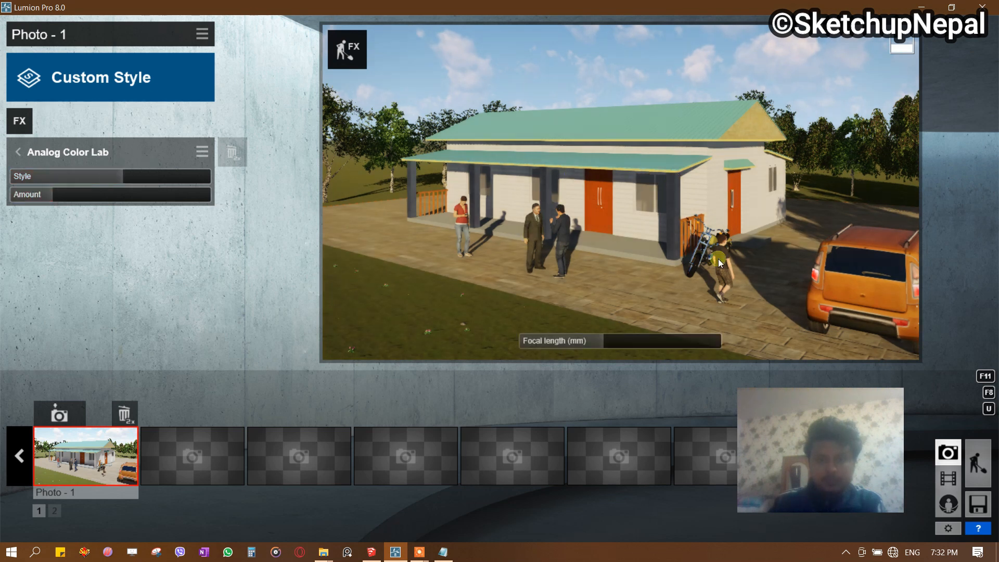
left_click_drag(828, 397, 122, 235)
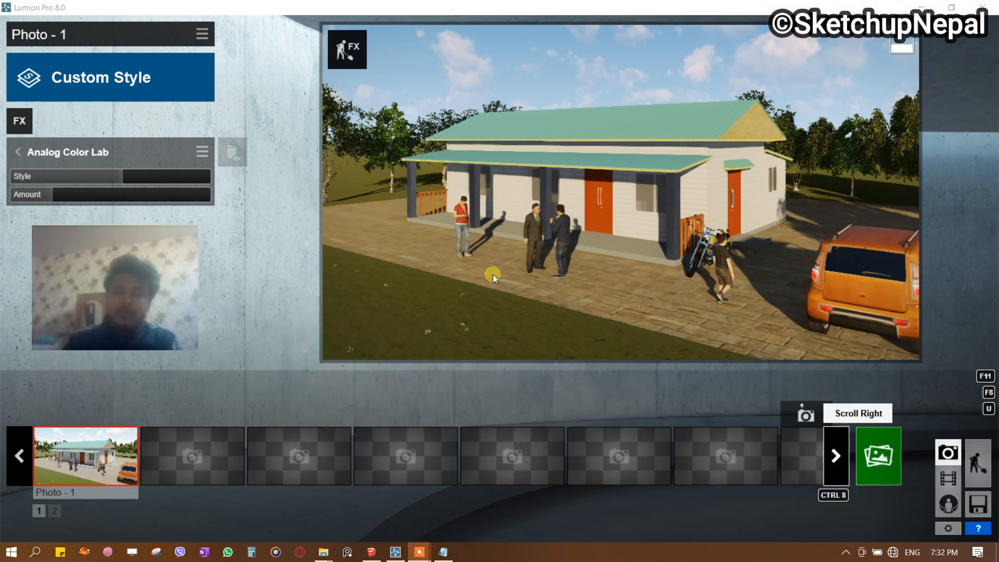
Render the current shot at Desktop size 1920x1080, save it as the JPG "b2 v1" in the LUMION folder, and close the finished render.
left_click(889, 451)
left_click(890, 451)
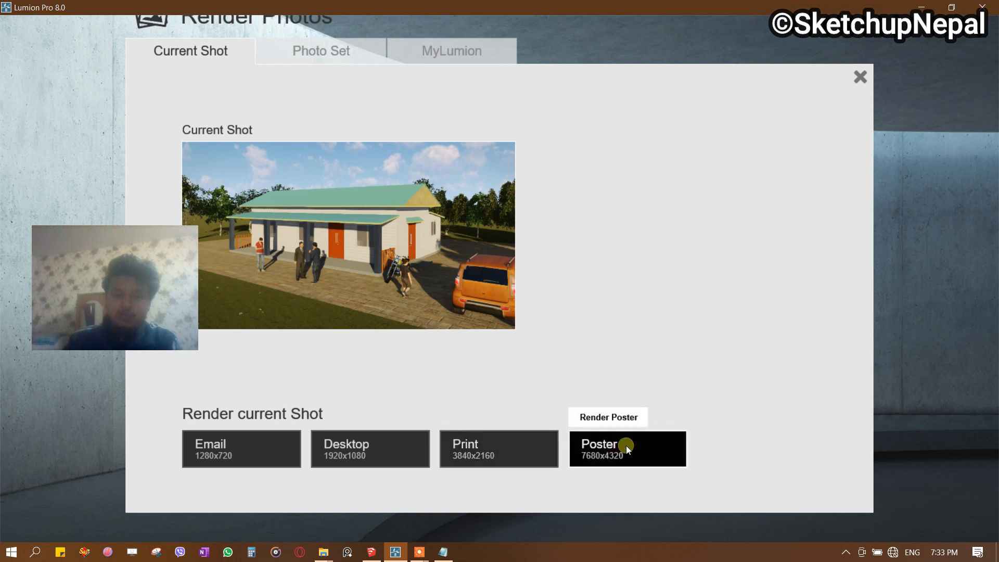
left_click(354, 461)
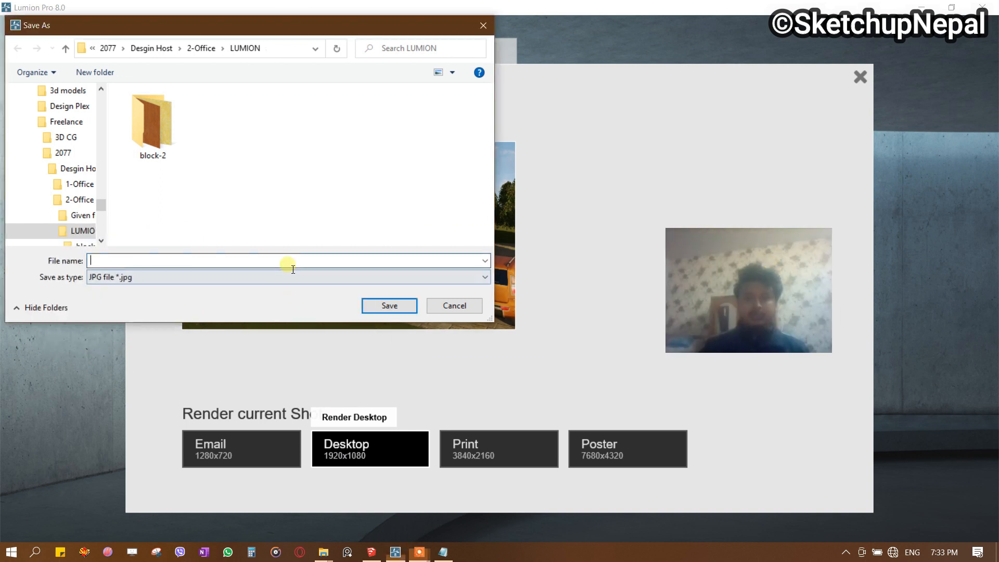
type("b2 v1")
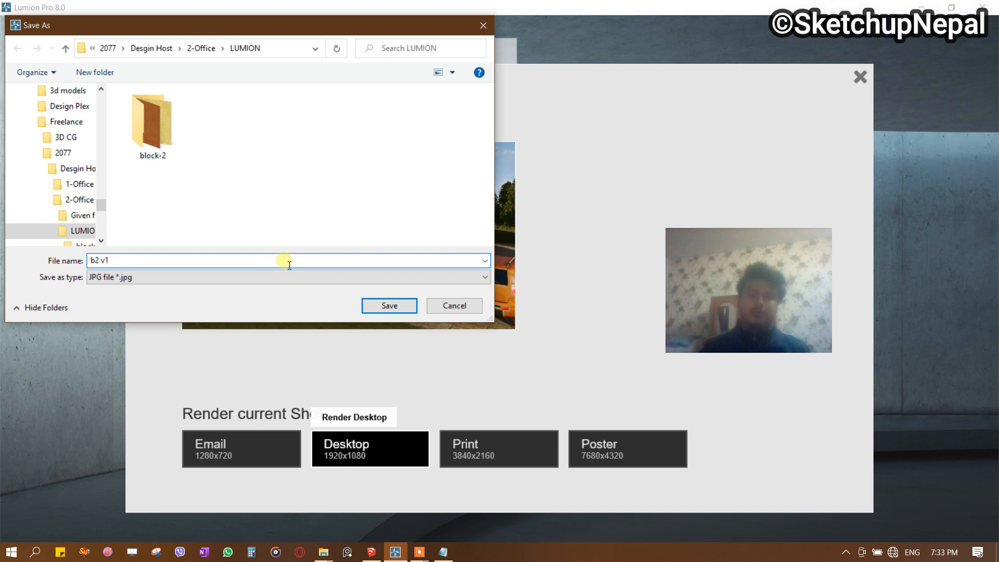
left_click(383, 308)
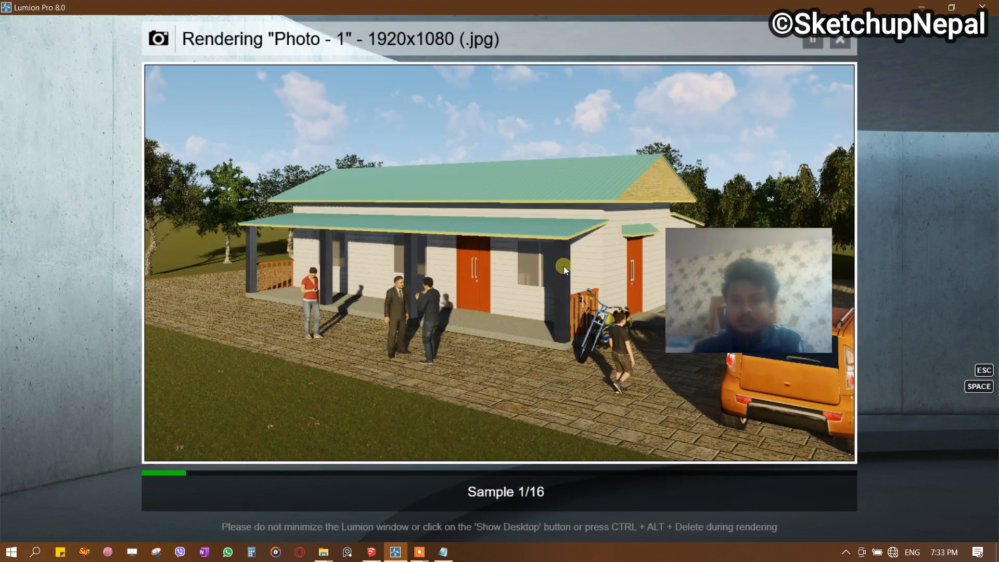
left_click_drag(740, 274, 61, 110)
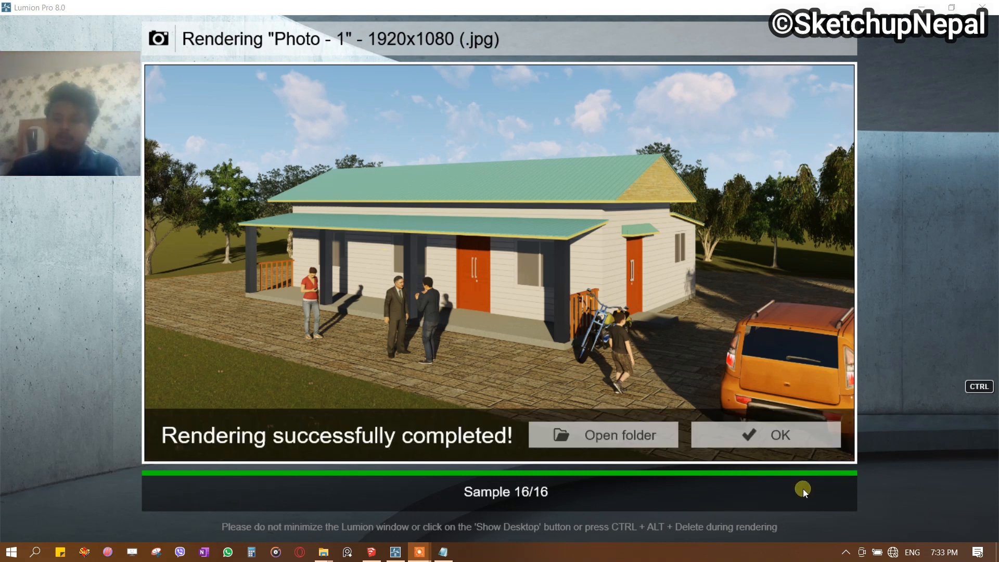
left_click(791, 425)
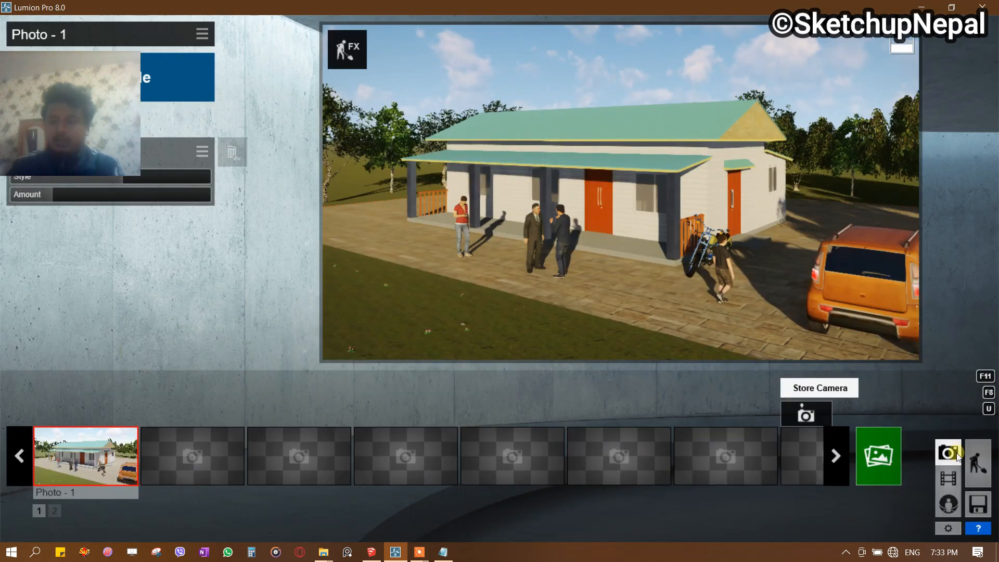
Set the editor quality to Super High and confirm the settings.
left_click(948, 528)
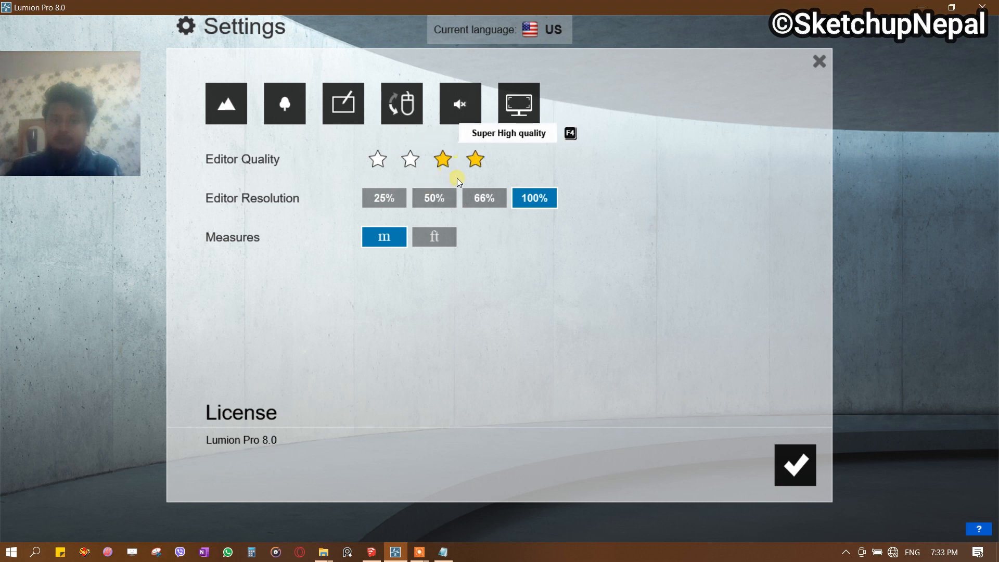
left_click(475, 161)
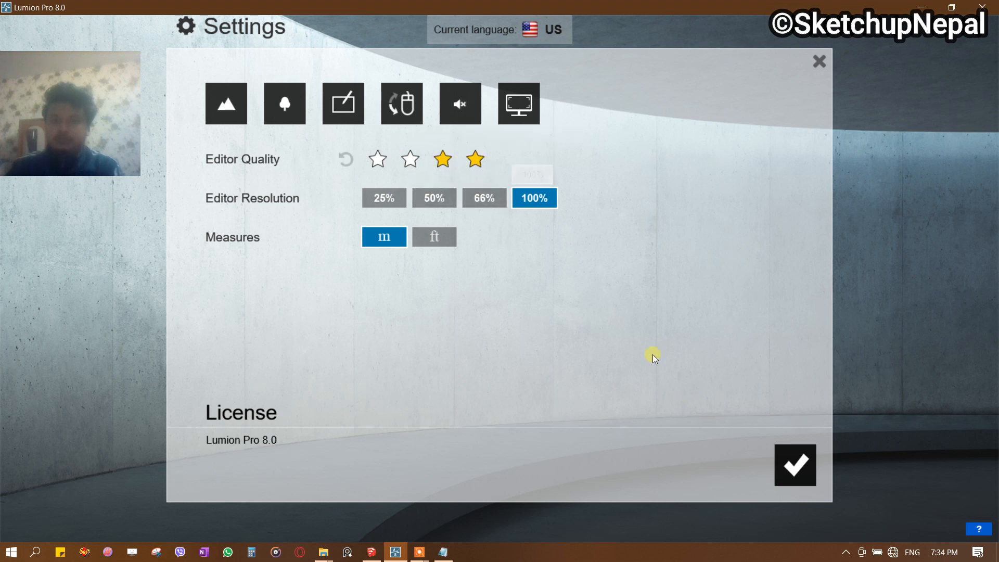
left_click(807, 465)
Return to Build mode and apply an outdoor concrete material to the front porch columns of block-2.
left_click(980, 465)
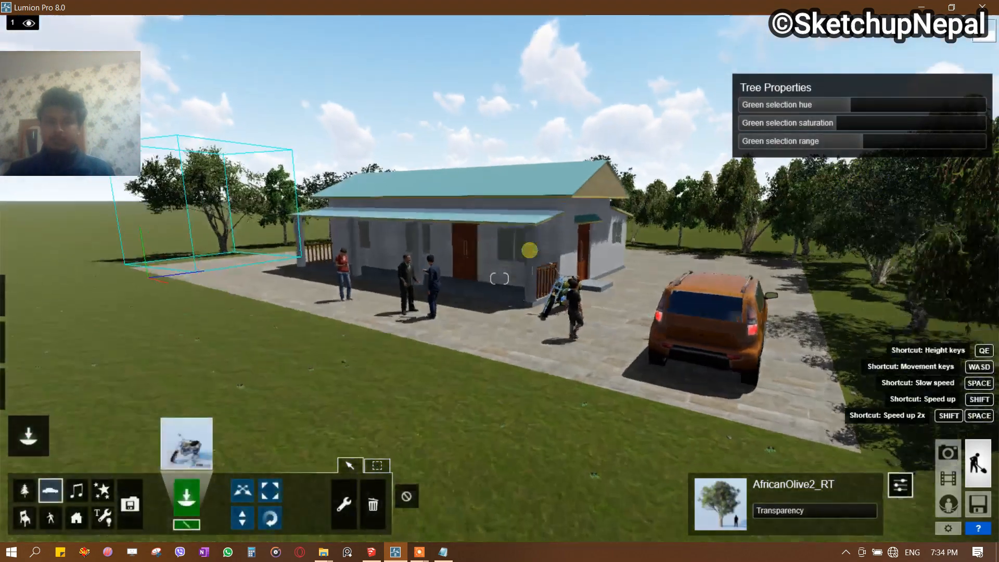
key("w")
right_click_drag(529, 250, 529, 250)
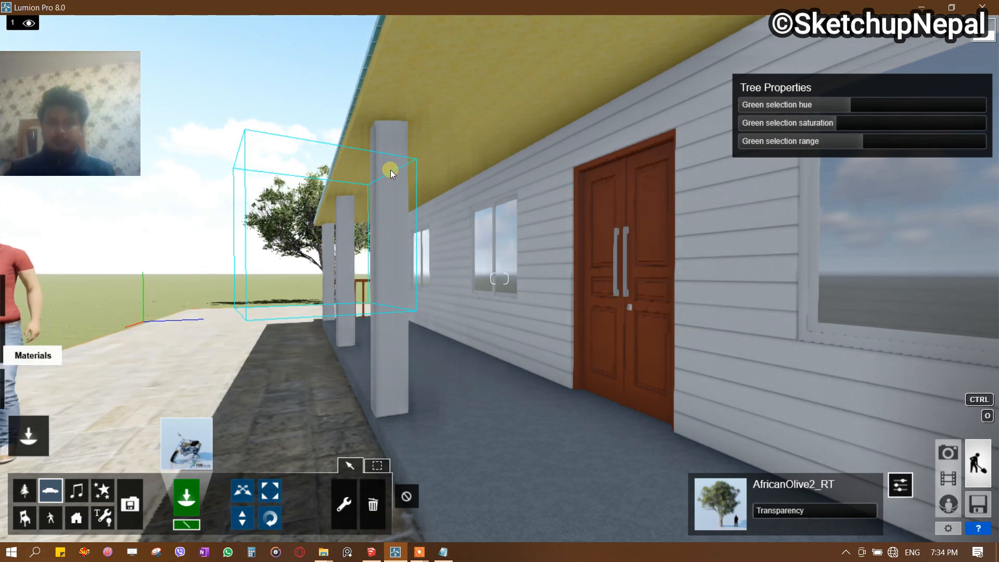
left_click(29, 387)
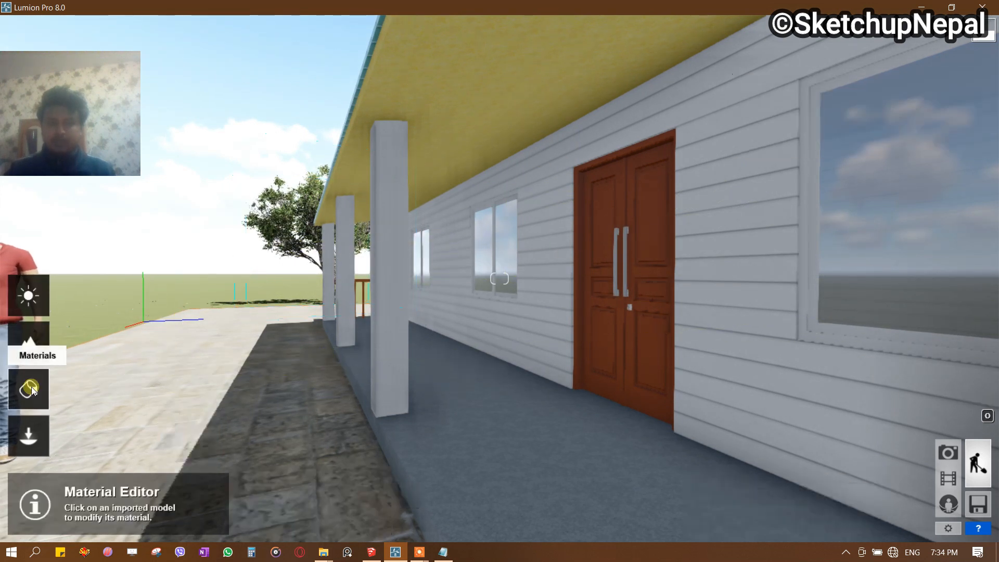
left_click(385, 229)
left_click_drag(54, 138, 955, 172)
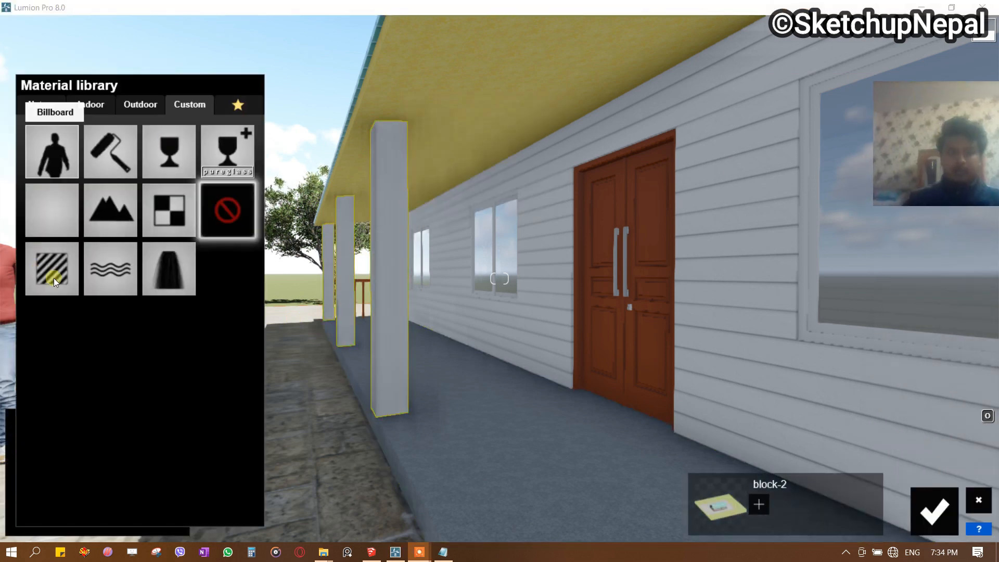
left_click(155, 105)
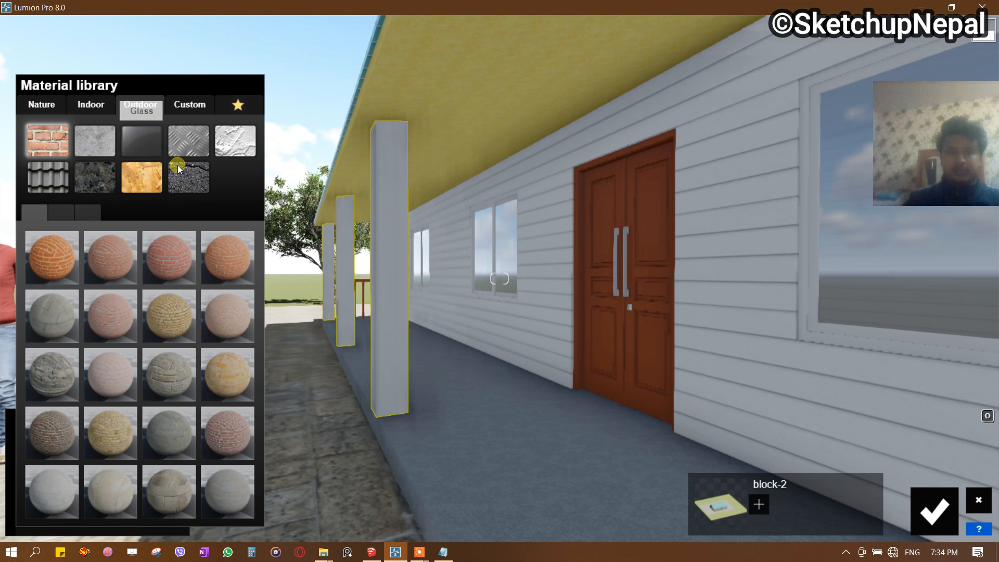
left_click(94, 146)
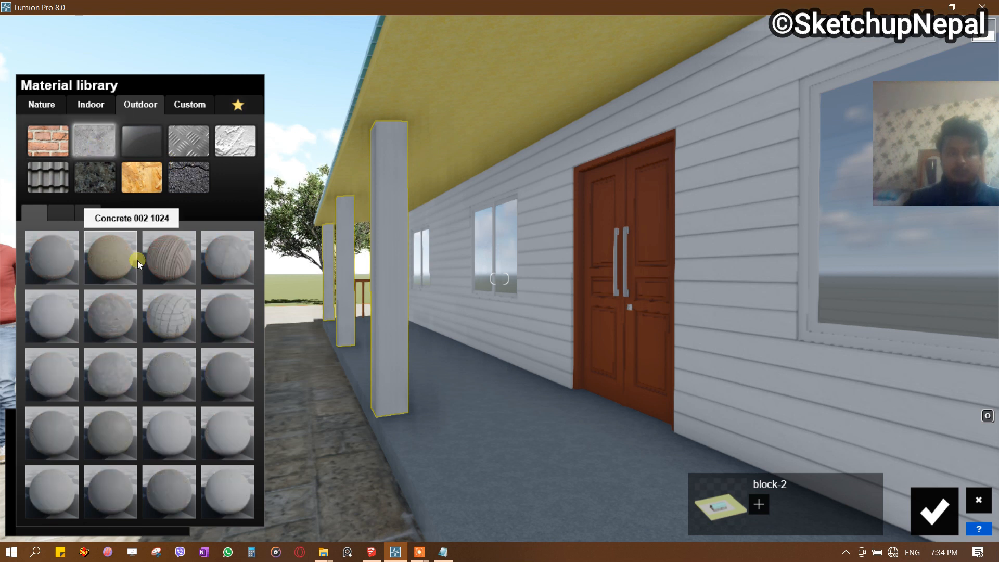
left_click(60, 311)
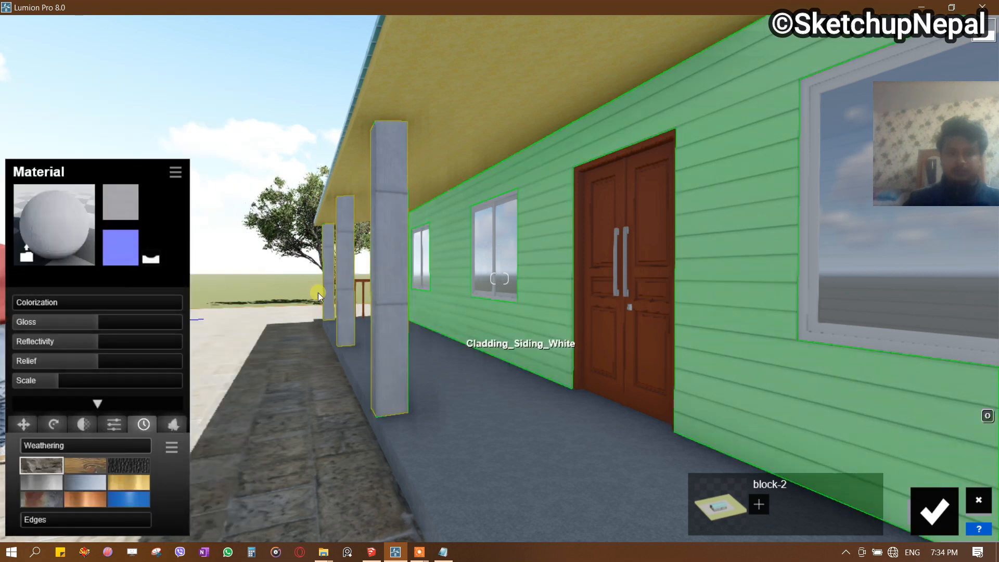
Change the porch columns' material to Concrete 018 1024 and save the material changes.
left_click(51, 235)
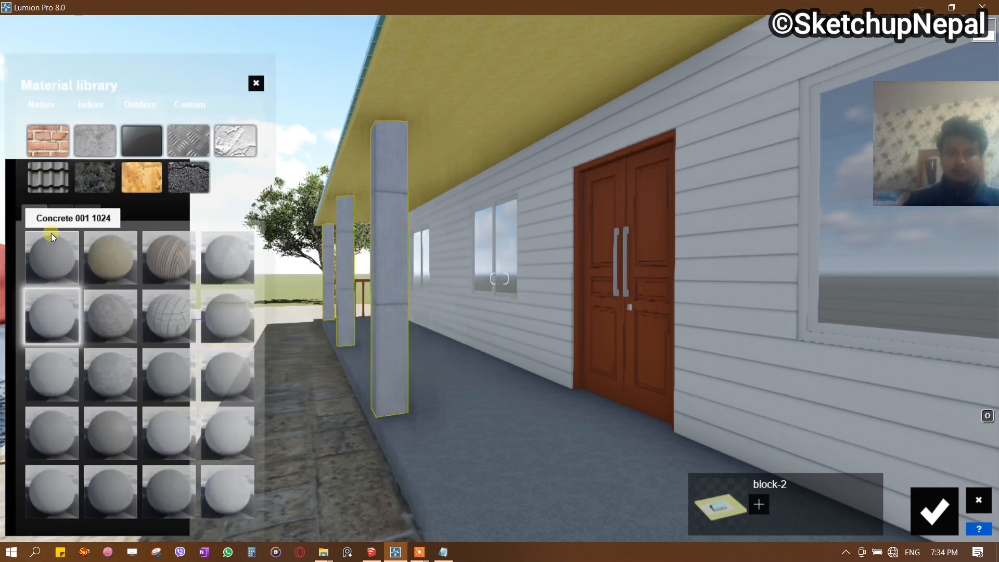
left_click(227, 252)
key("a")
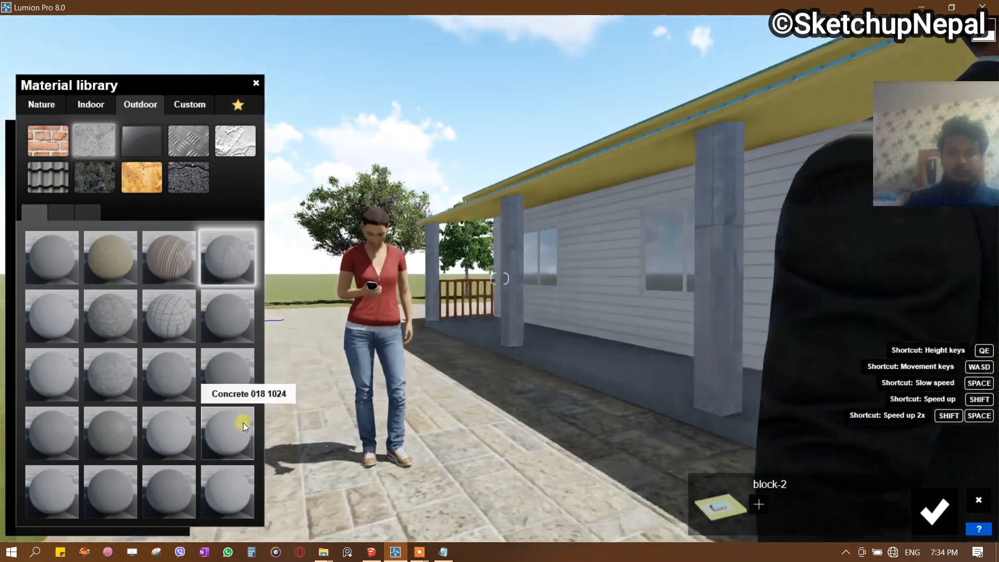
left_click(243, 422)
mouse_move(633, 276)
right_mouse_down()
mouse_move(638, 268)
mouse_move(644, 277)
right_mouse_up()
left_click(934, 512)
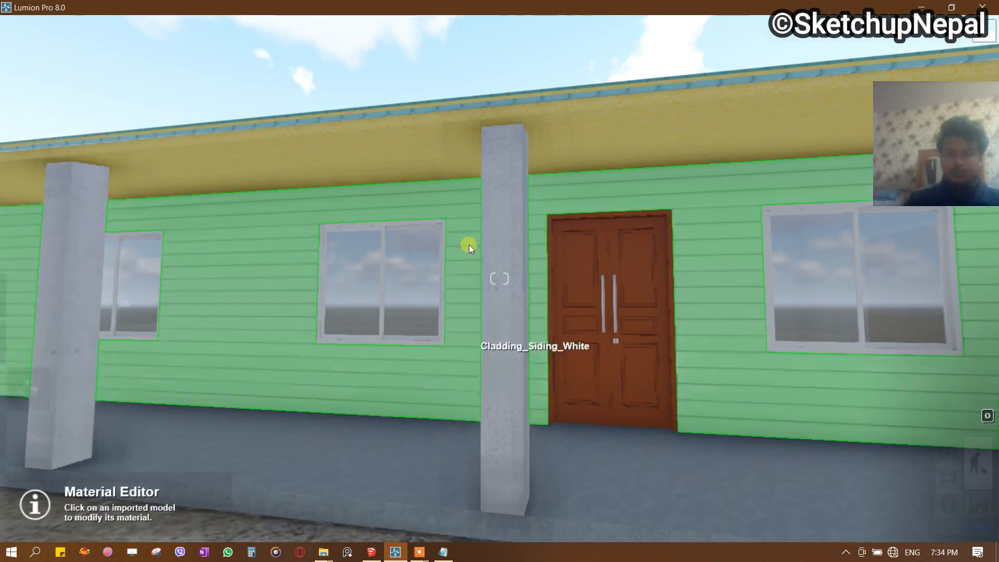
Set the porch columns' Edges to about 0.5, adjust their Weathering using the stone type, and save the material changes.
left_click(504, 183)
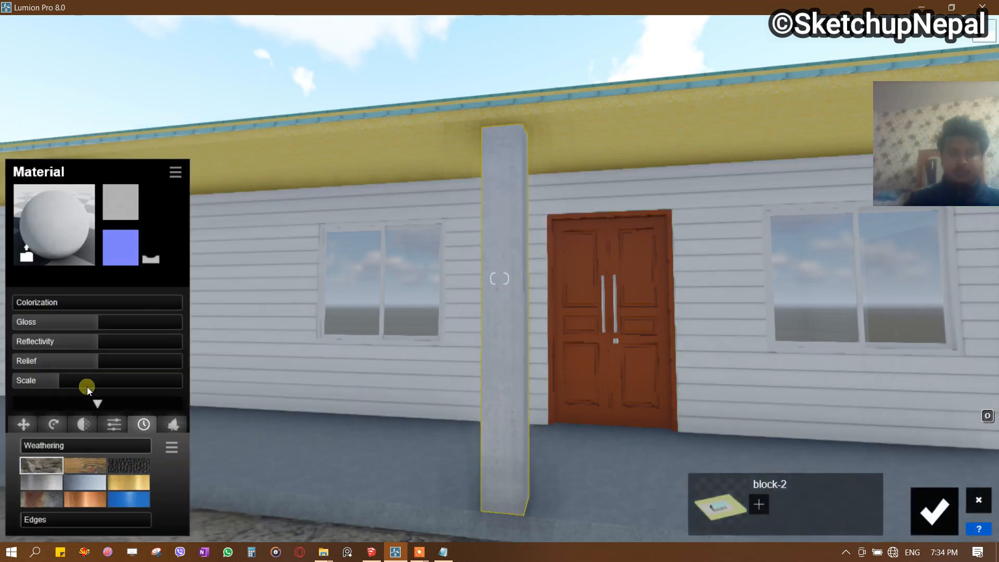
left_click(114, 425)
left_click(85, 424)
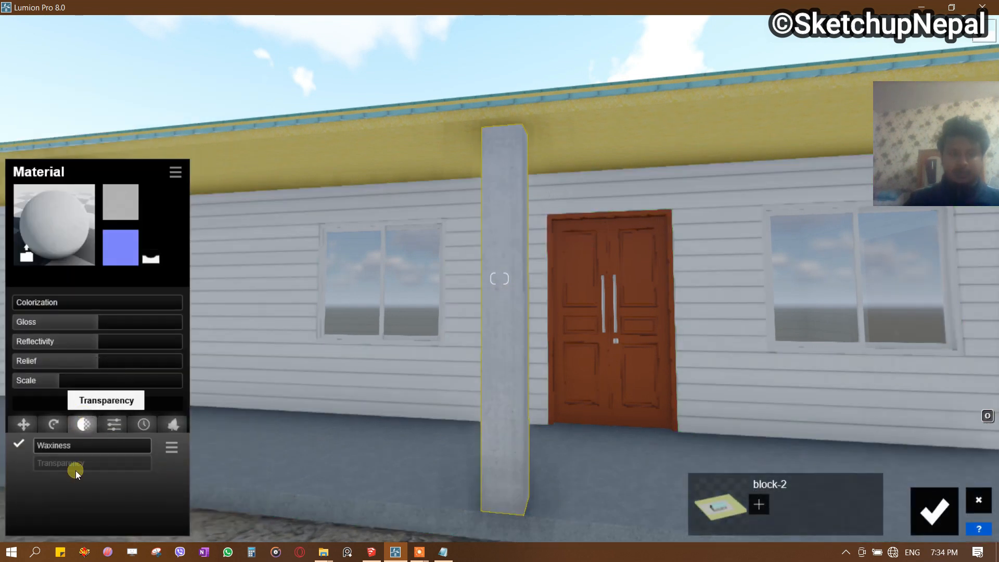
left_click(137, 425)
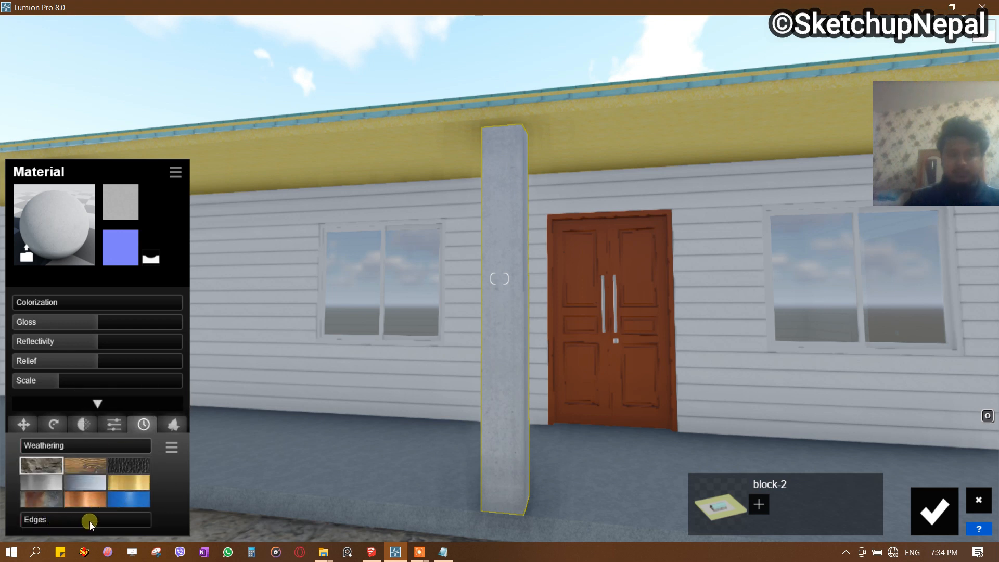
left_click_drag(40, 516, 91, 516)
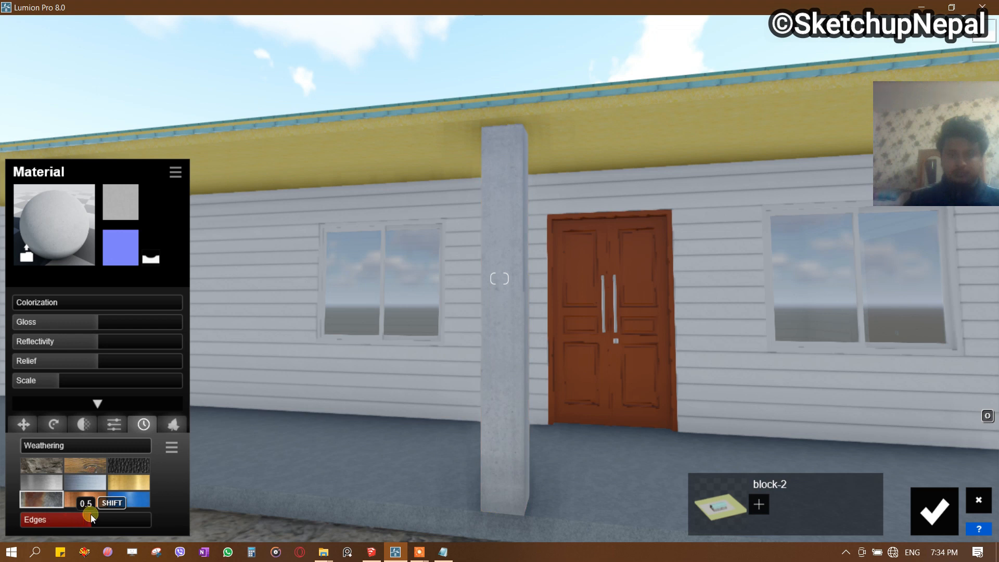
mouse_move(68, 443)
left_mouse_down()
mouse_move(87, 445)
mouse_move(57, 443)
left_mouse_up()
left_click(42, 463)
key("s")
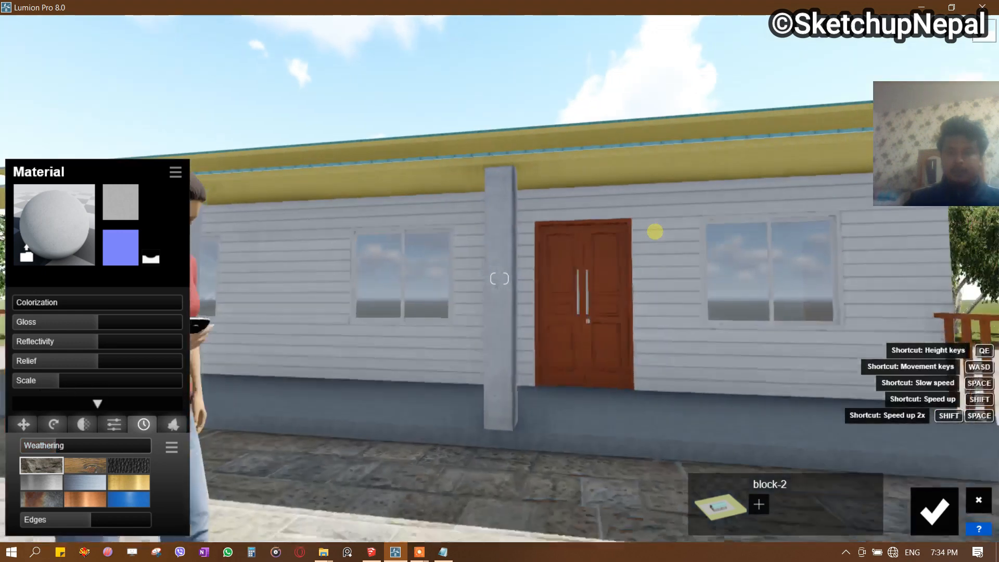
key("d")
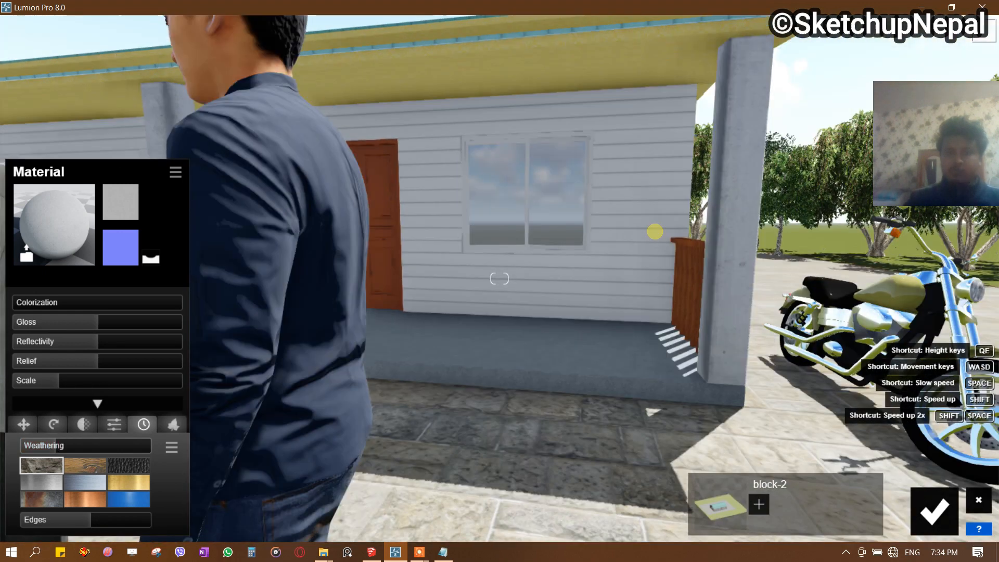
key("w")
right_click_drag(655, 232, 555, 131)
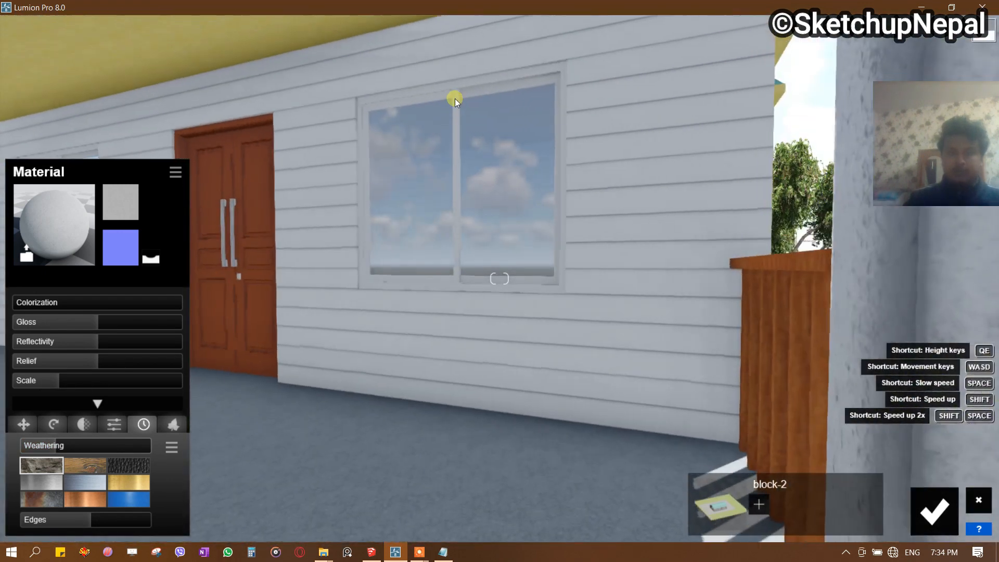
left_click(931, 509)
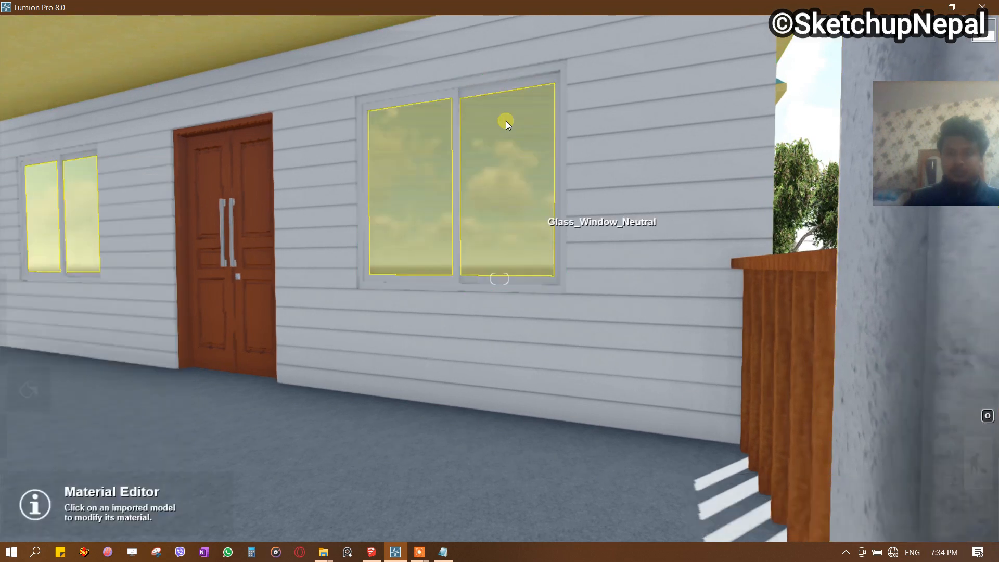
Apply the outdoor metal material Metal Painted 002 1024 to the block-2 window frames and save the change.
left_click(454, 93)
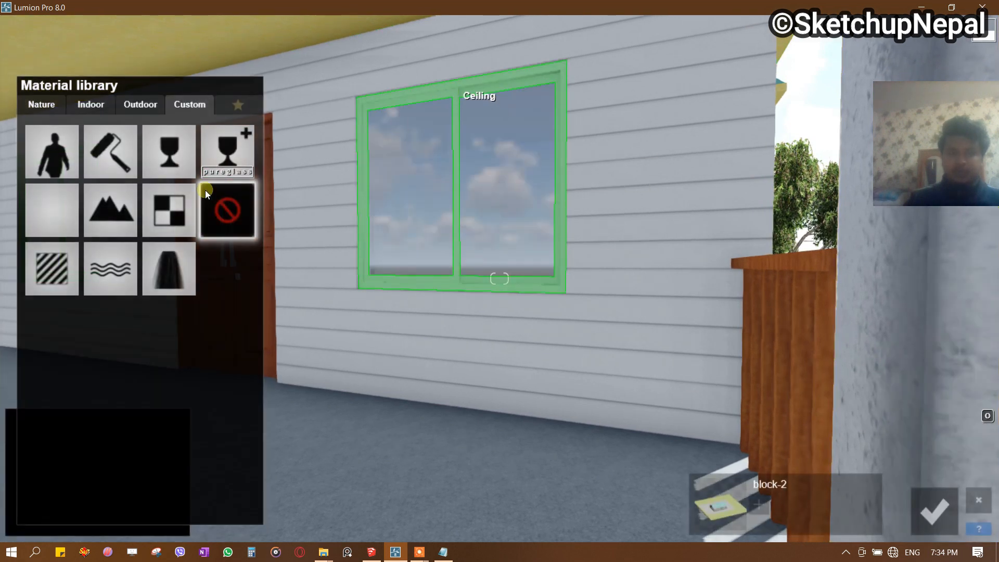
left_click(141, 114)
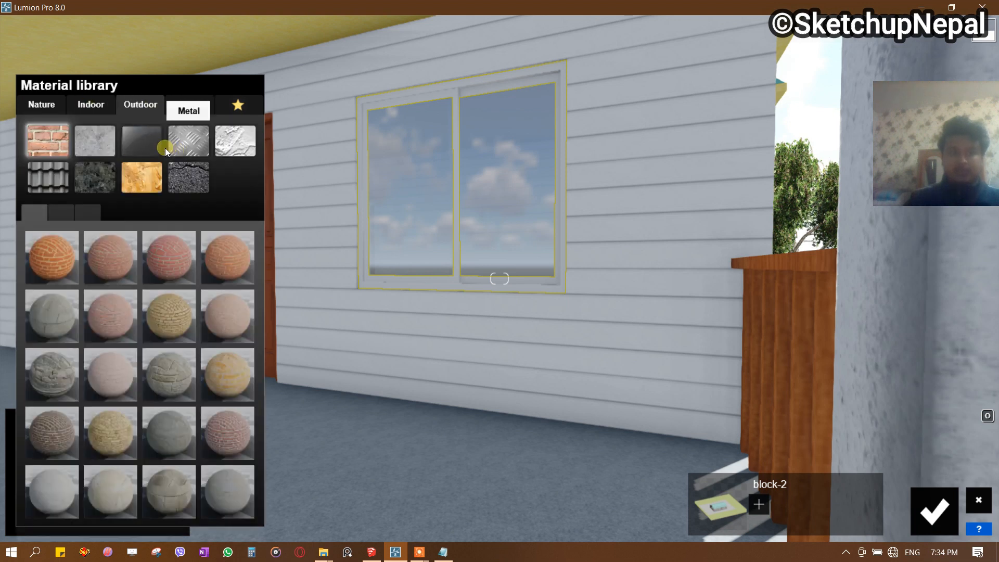
left_click(71, 214)
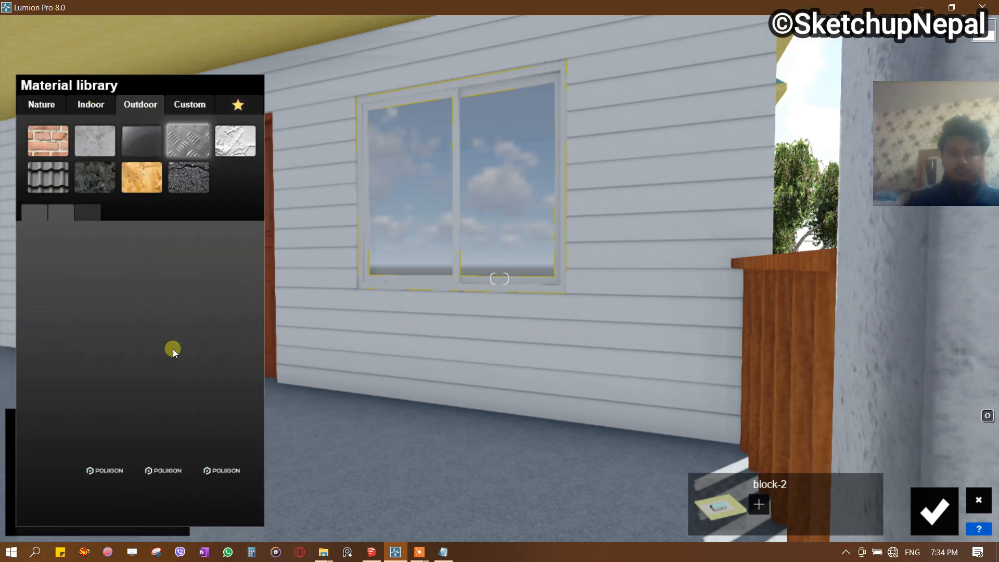
left_click(173, 324)
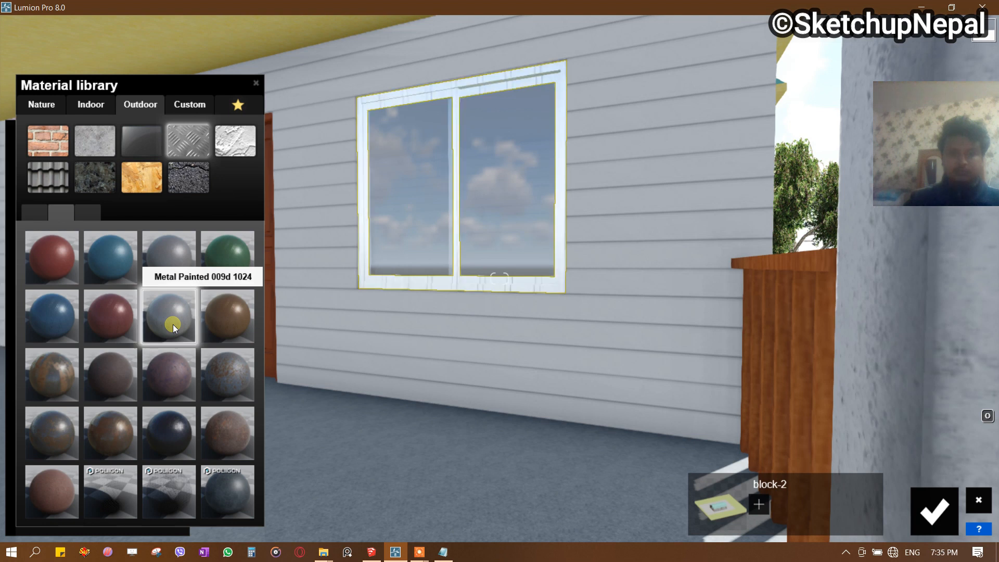
left_click(40, 215)
left_click(166, 314)
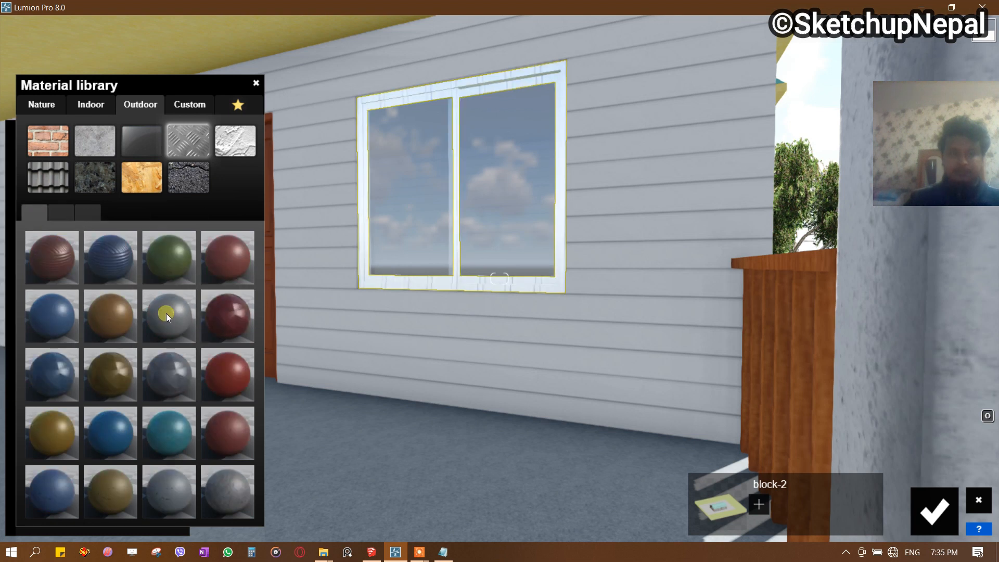
left_click(934, 510)
Tint the window frames near-white with Colorization 0.9, lower Gloss and Reflectivity, set Relief to about 0.4, and save.
left_click(422, 107)
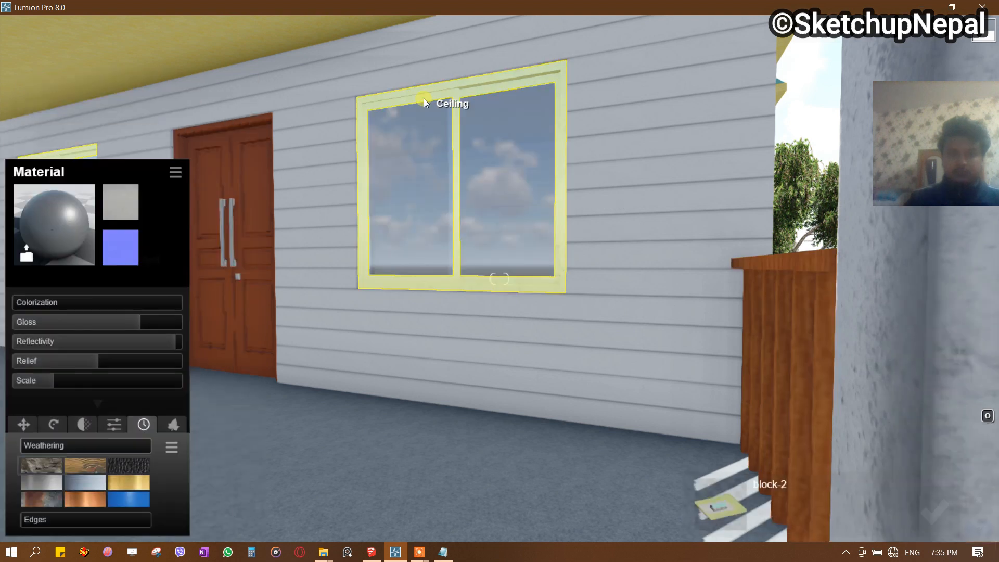
left_click_drag(165, 337, 126, 335)
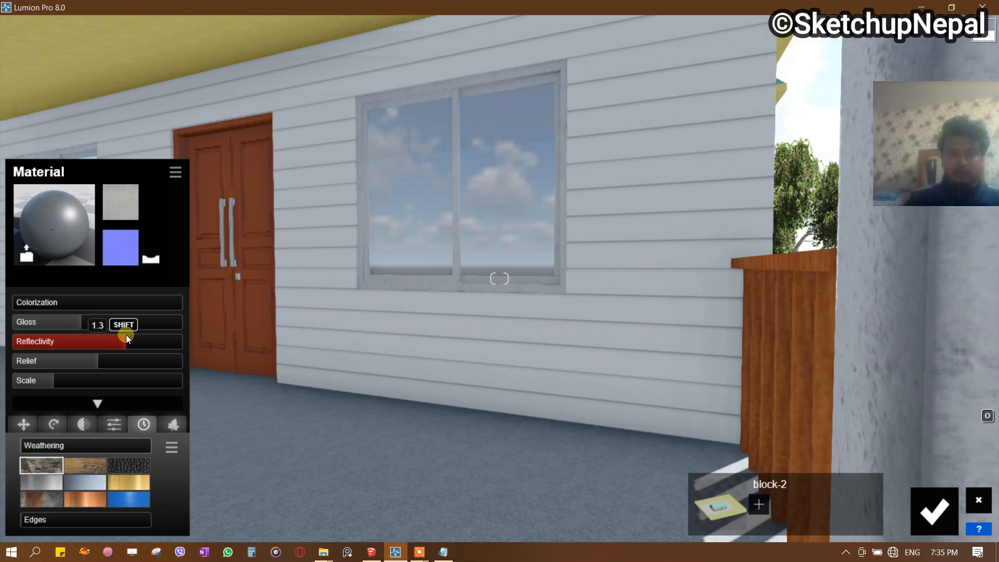
left_click(77, 300)
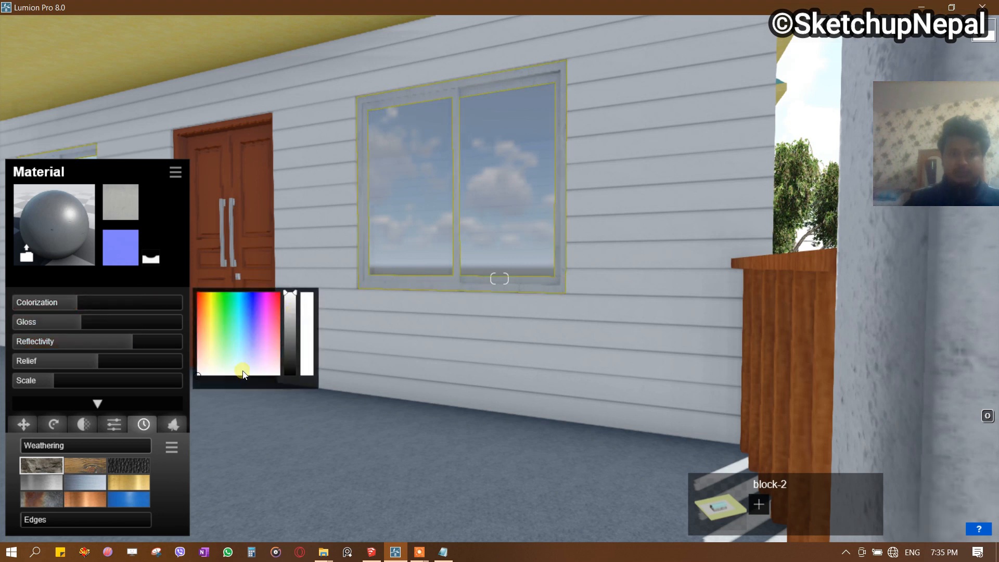
left_click(224, 380)
mouse_move(109, 345)
left_mouse_down()
mouse_move(35, 344)
mouse_move(47, 360)
left_mouse_up()
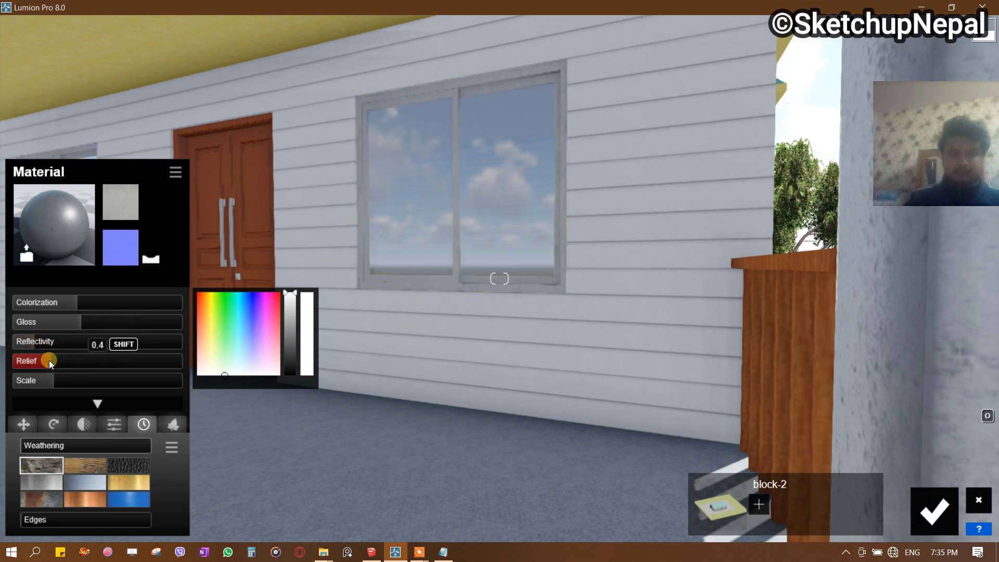
left_click_drag(78, 301, 147, 306)
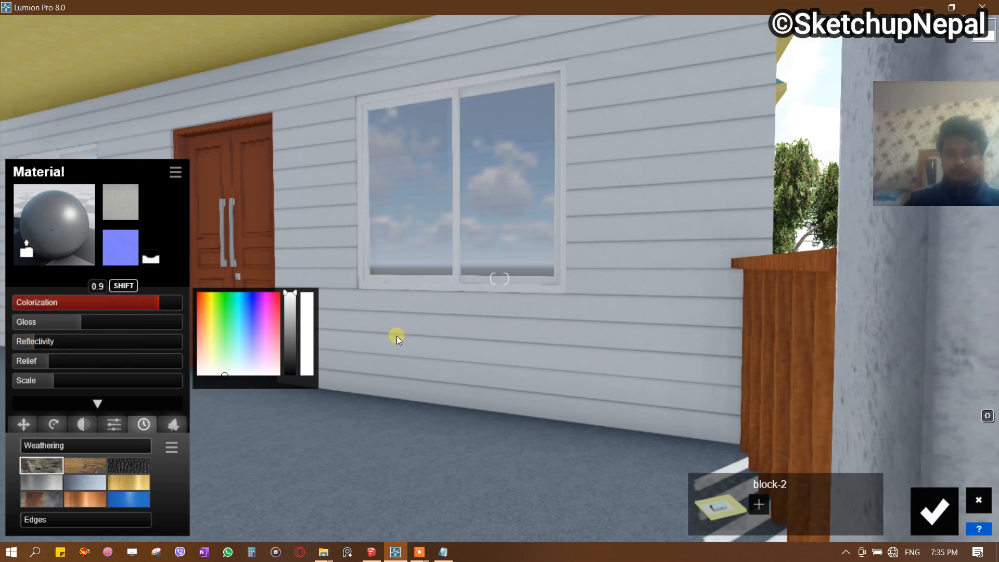
left_click(947, 504)
Apply the Standard material to the brown front door, raise its Colorization, lower Gloss, Reflectivity and Relief, and save.
key("s")
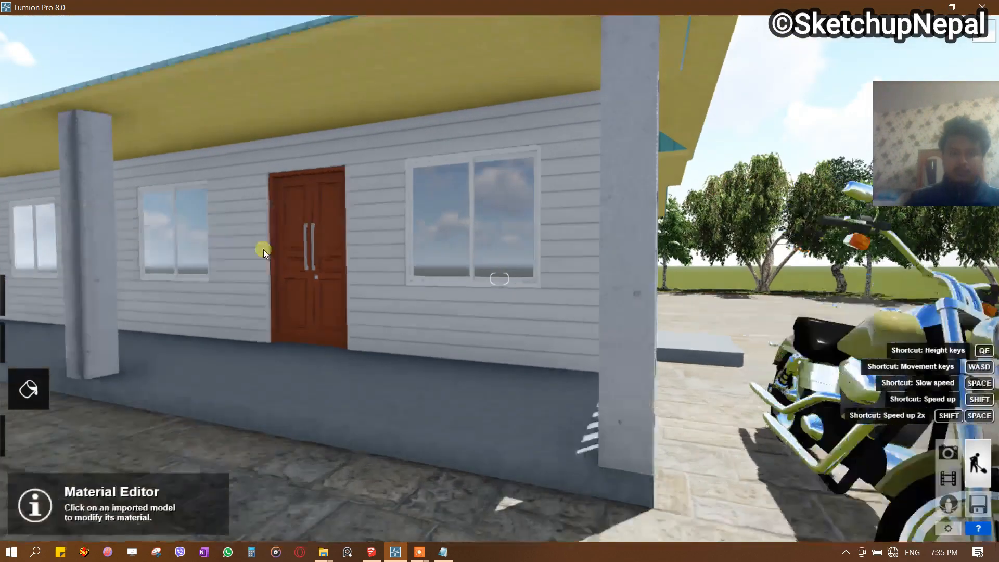
key("w")
right_click_drag(263, 249, 255, 243)
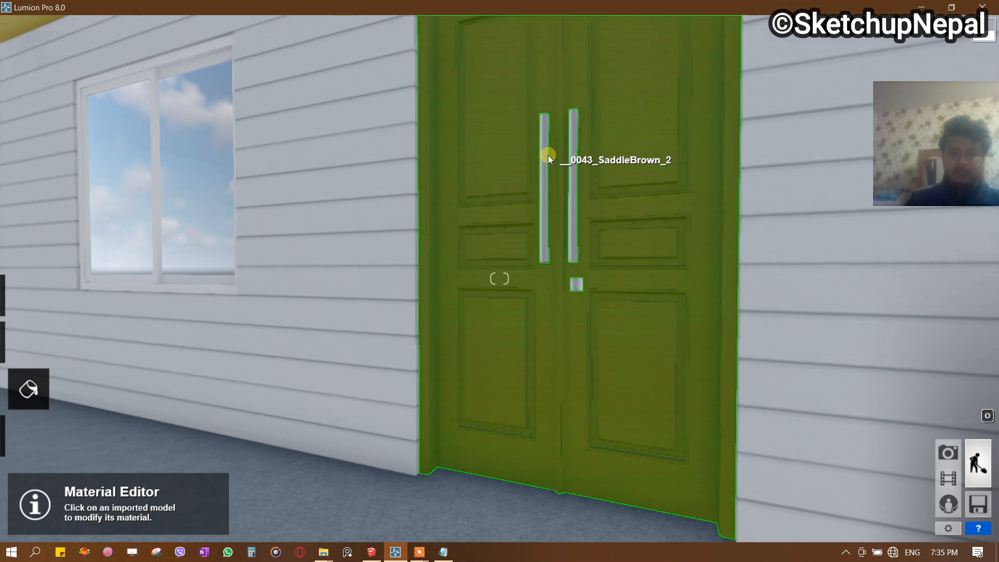
left_click(547, 155)
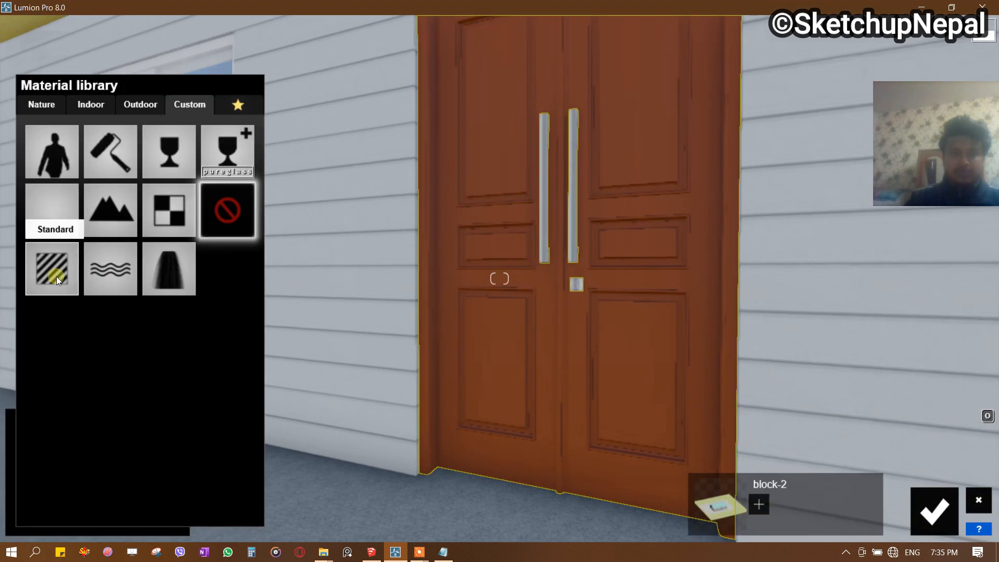
left_click(56, 277)
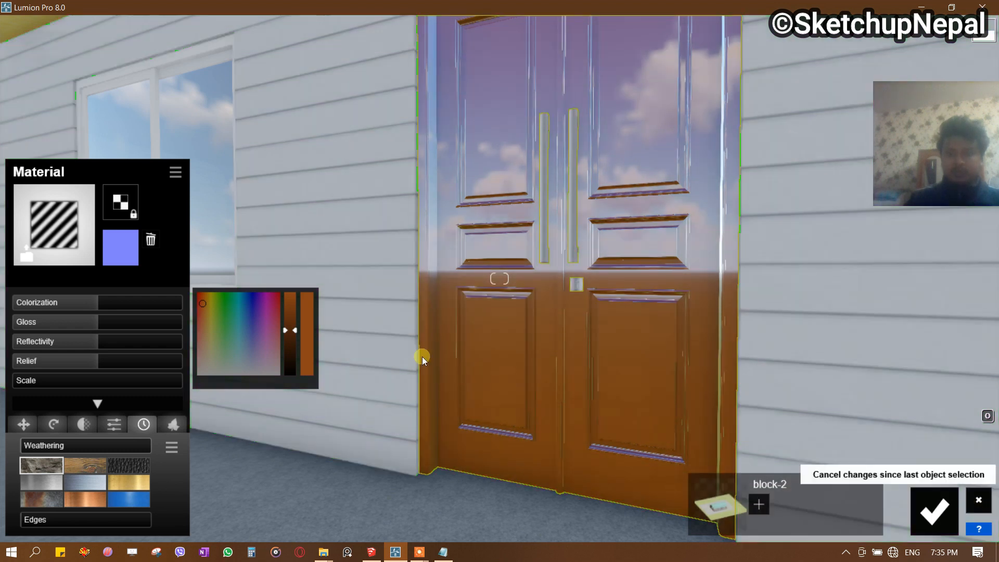
left_click_drag(72, 301, 152, 354)
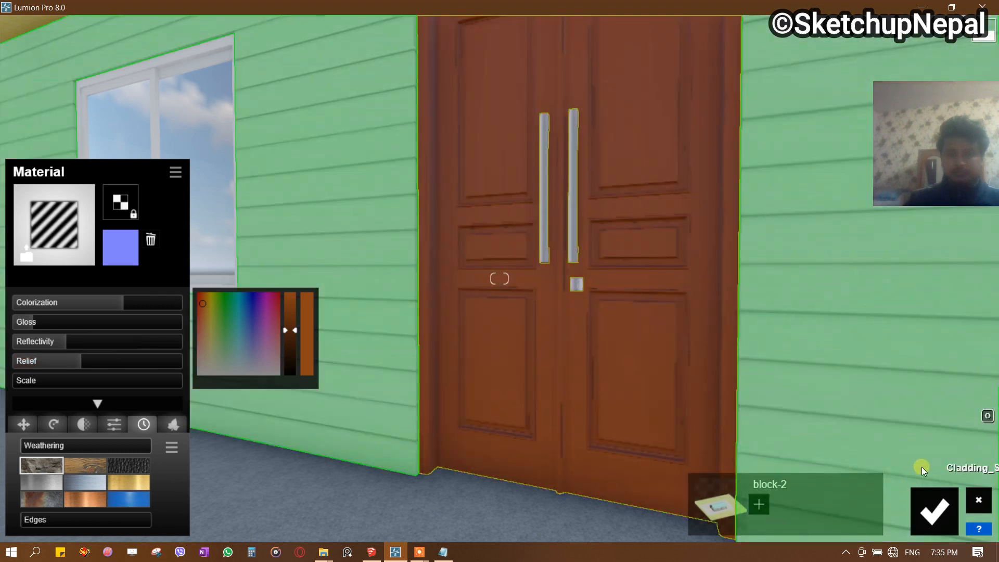
left_click(934, 510)
Apply Metal Painted 002 1024 to the front door's handles, adjust Gloss and Colorization with white, and save.
left_click(572, 220)
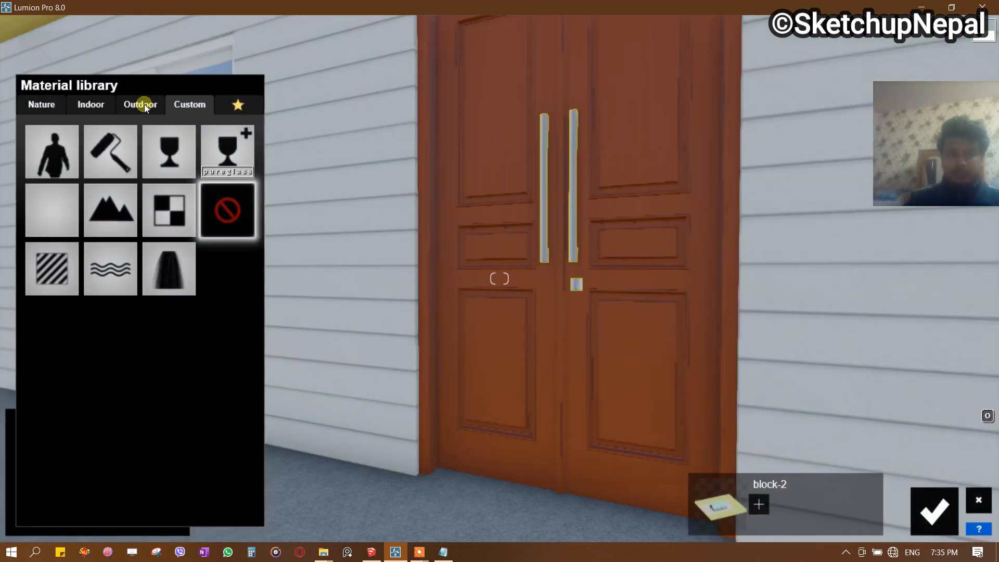
left_click(144, 105)
left_click(185, 139)
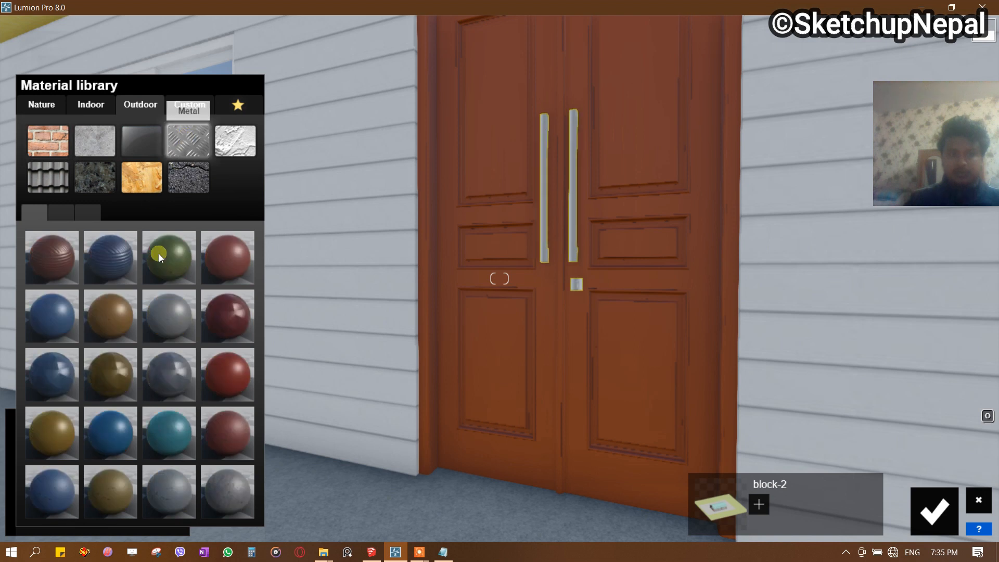
left_click(176, 295)
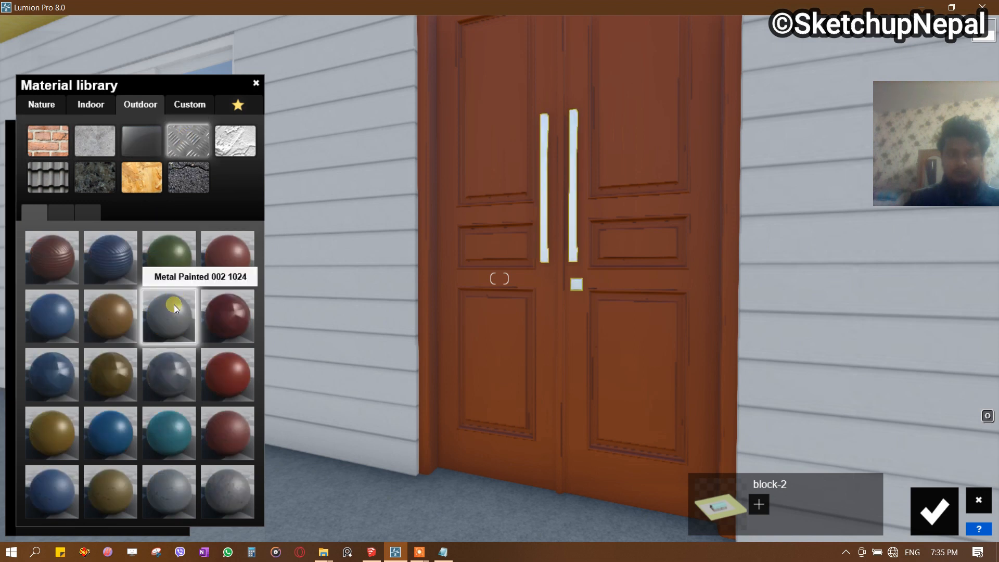
left_click(173, 307)
mouse_move(101, 320)
left_mouse_down()
mouse_move(171, 321)
mouse_move(78, 321)
mouse_move(141, 301)
mouse_move(95, 301)
left_mouse_up()
left_click(941, 511)
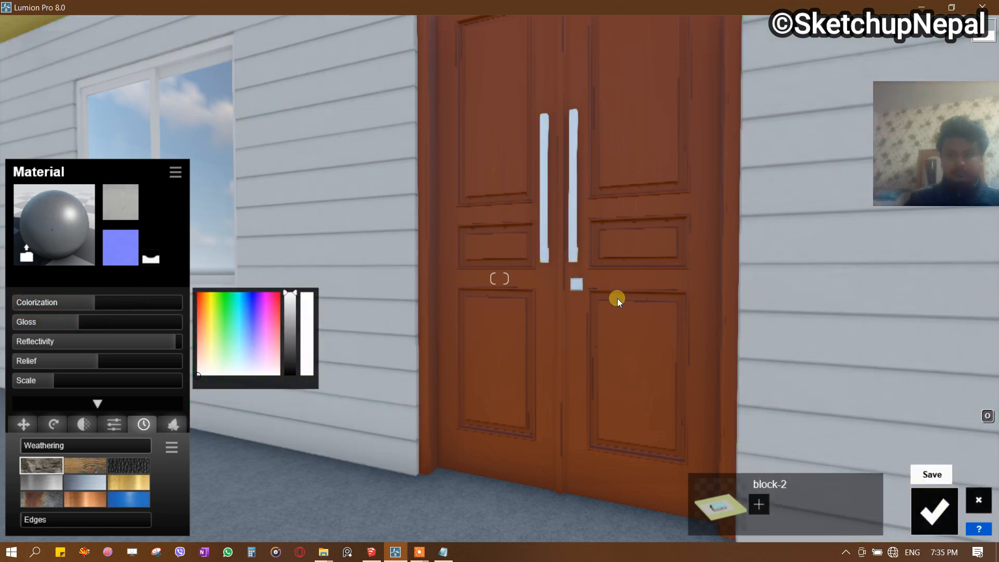
Place the first yellow flower bush from the Nature Library's Flower category on the grass beside the paving in front of the building.
key("s")
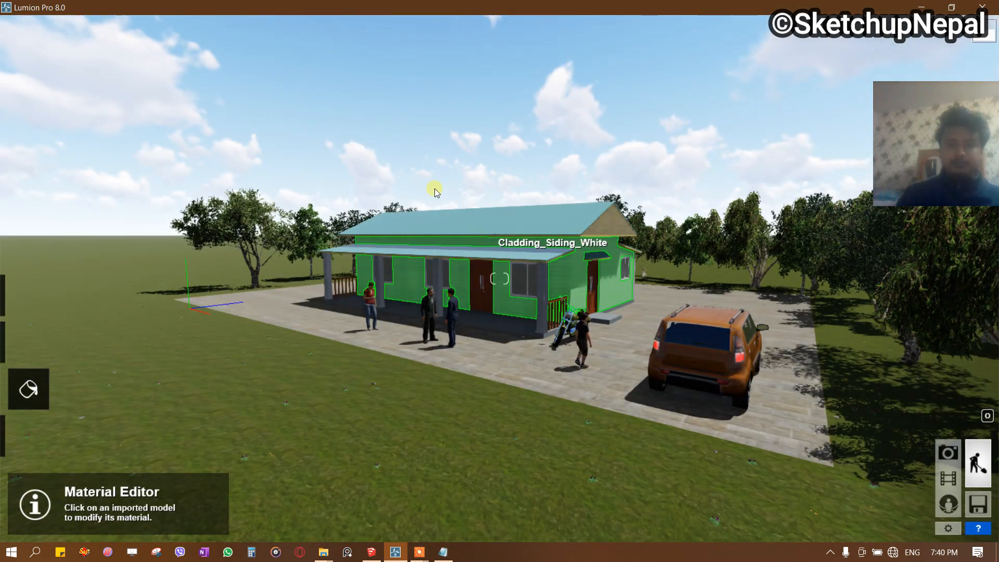
key("w")
right_click_drag(335, 214, 333, 194)
key("q")
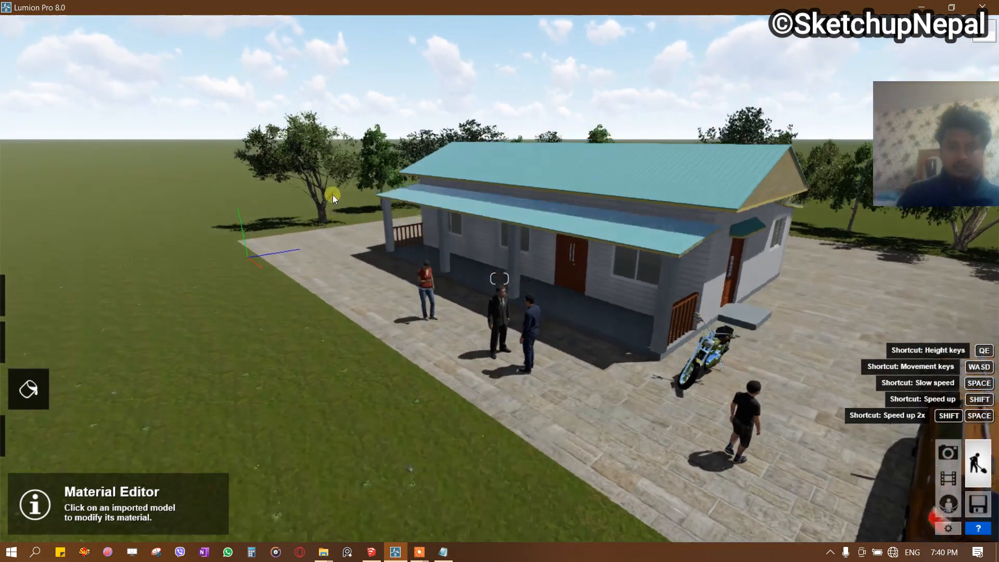
left_click(29, 435)
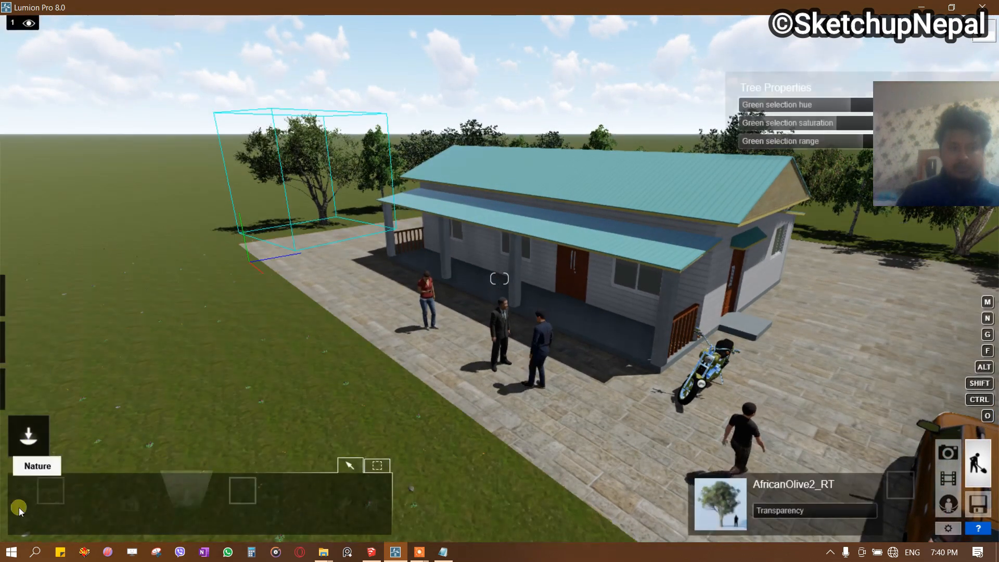
left_click(24, 489)
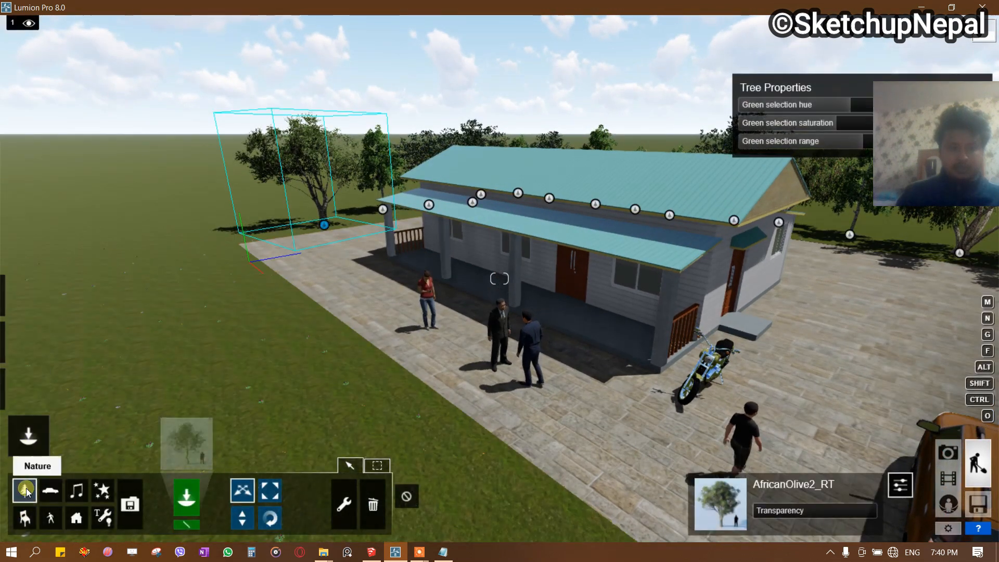
left_click(185, 439)
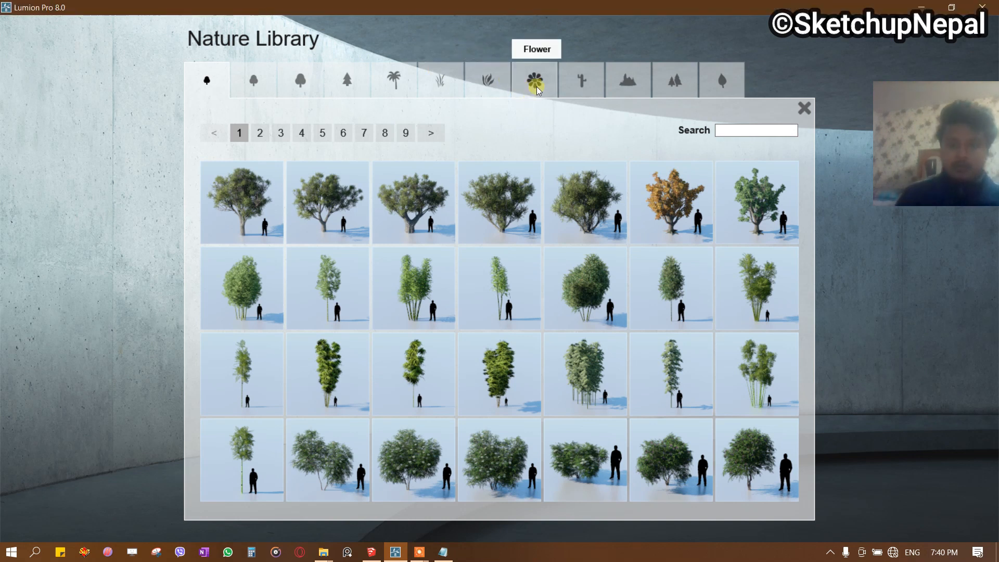
left_click(535, 87)
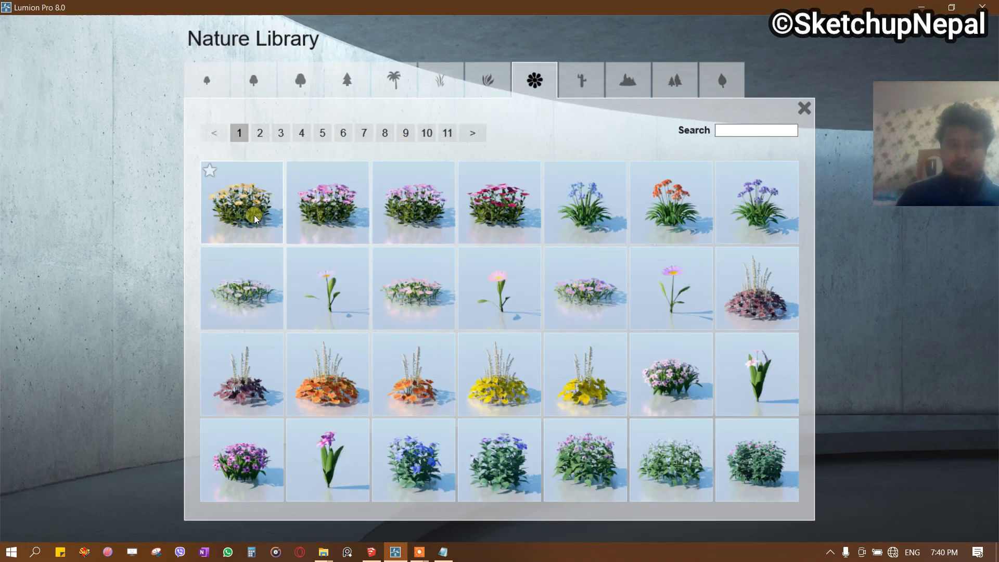
left_click(260, 229)
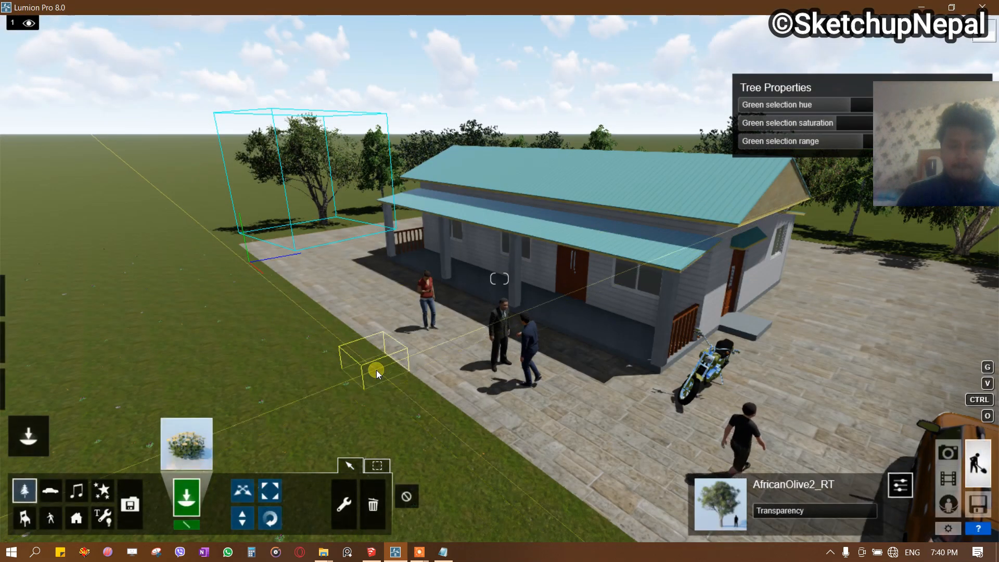
left_click(368, 369)
Lay a mass-placement line along the grass beside the paving and remove both tree types from its item mix, keeping the yellow daisy bush.
left_click(187, 524)
left_click(328, 334)
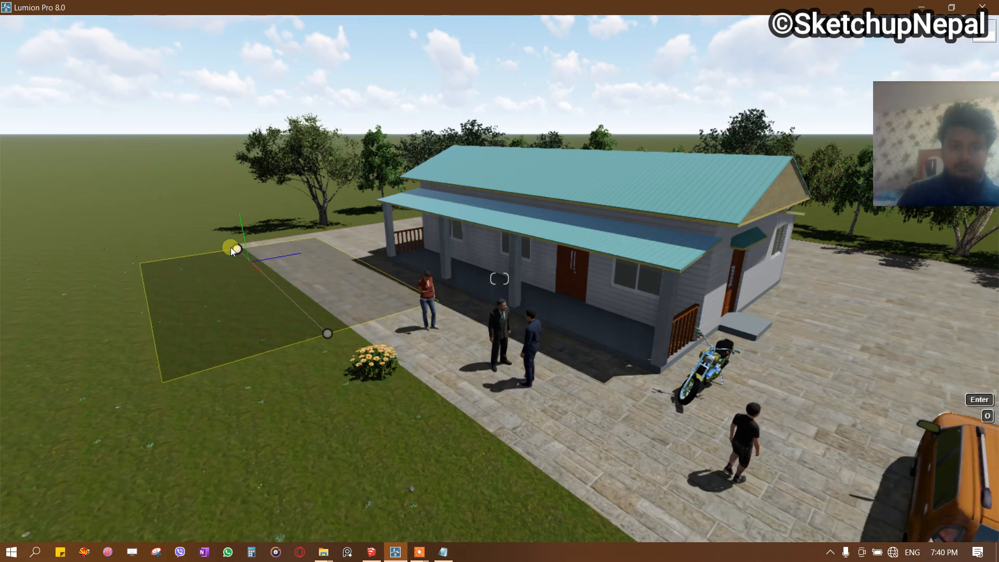
left_click(229, 244)
left_click(550, 460)
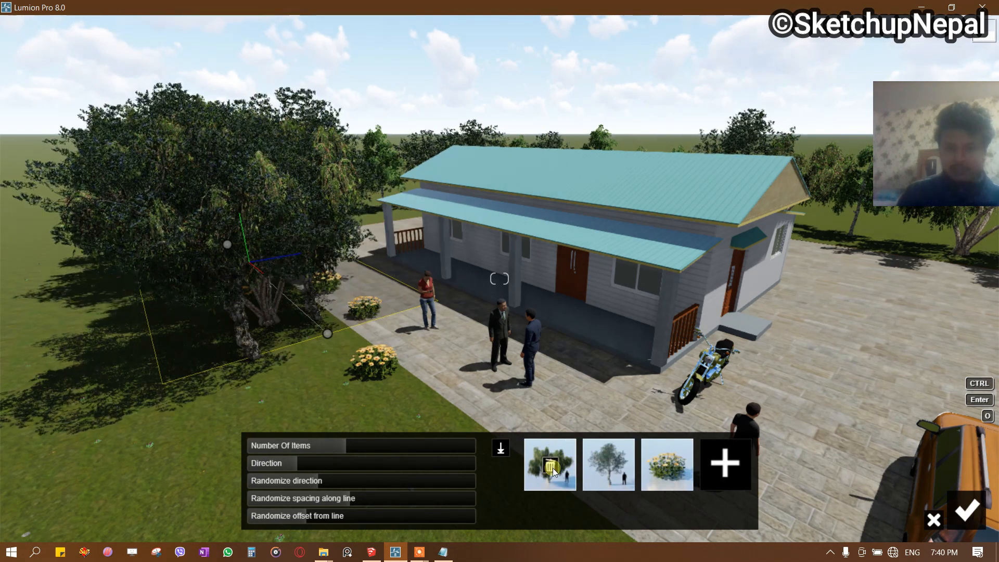
left_click(569, 467)
Try Alumroot_Orange_01 in the mass-placement mix, replacing it with the low purple flower cluster from the Flower category.
left_click(666, 464)
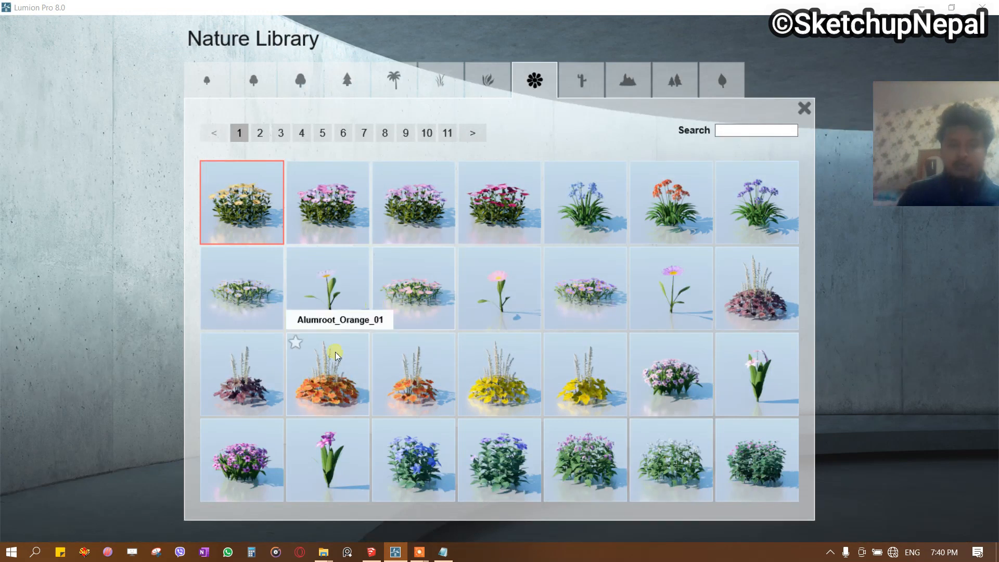
left_click(322, 389)
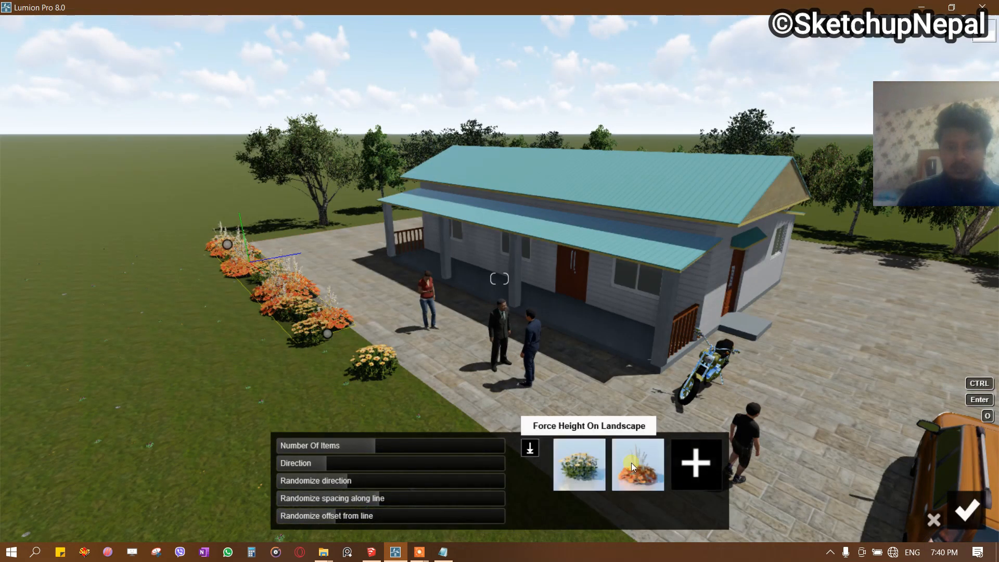
left_click(704, 475)
left_click(588, 288)
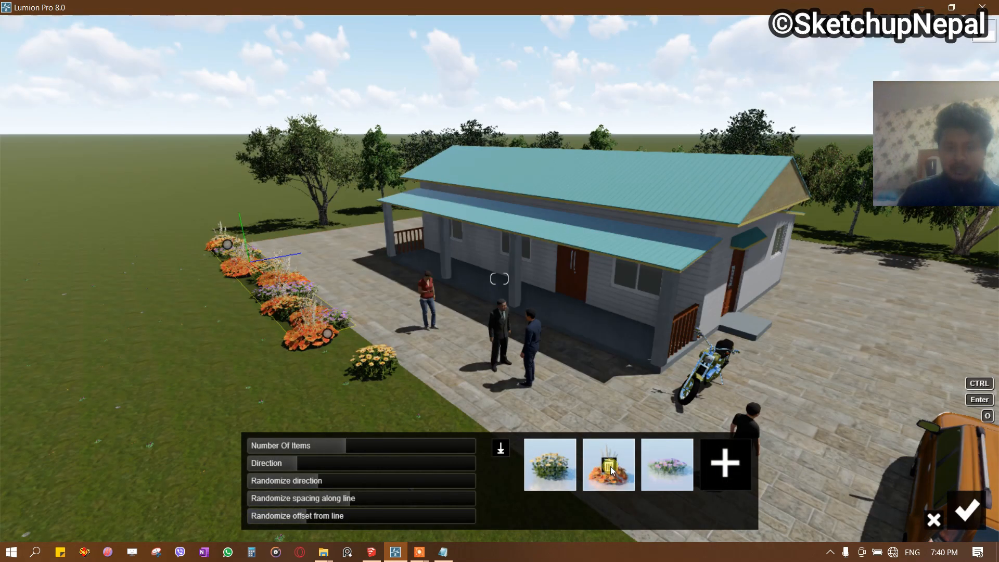
left_click(611, 467)
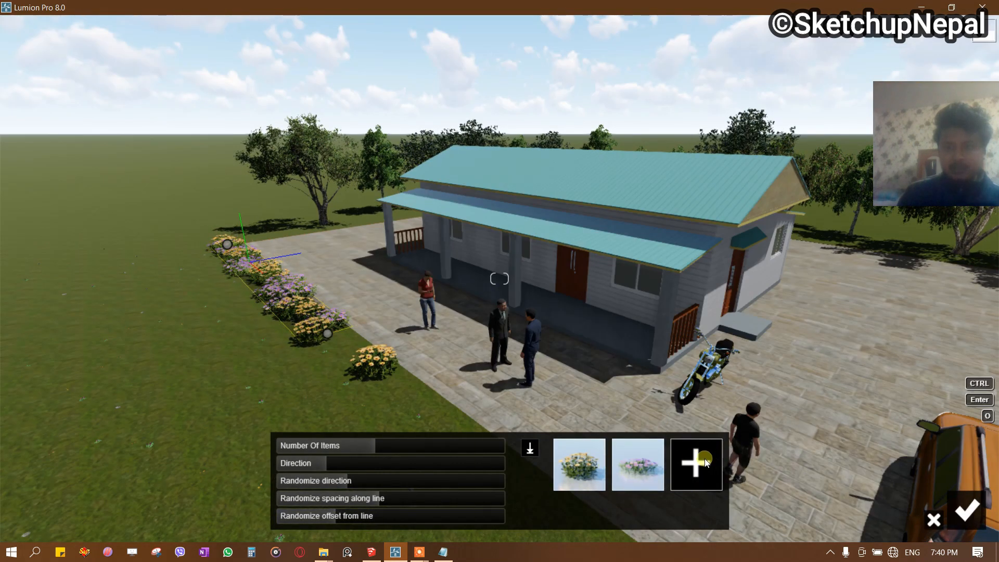
Add the yellow-flowered green bush from page 2 of the Flower category to the mix and confirm the mass placement.
left_click(710, 452)
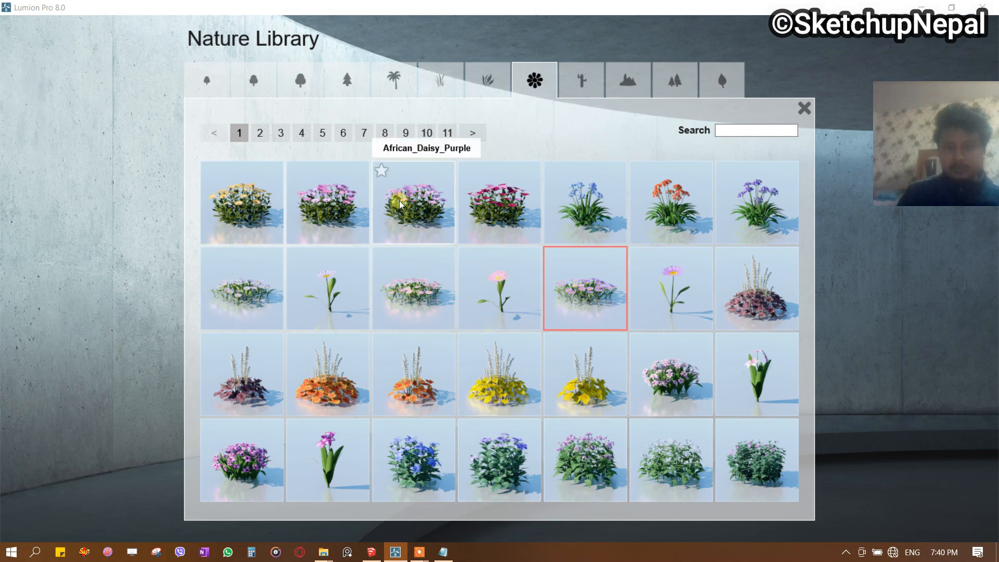
left_click(262, 134)
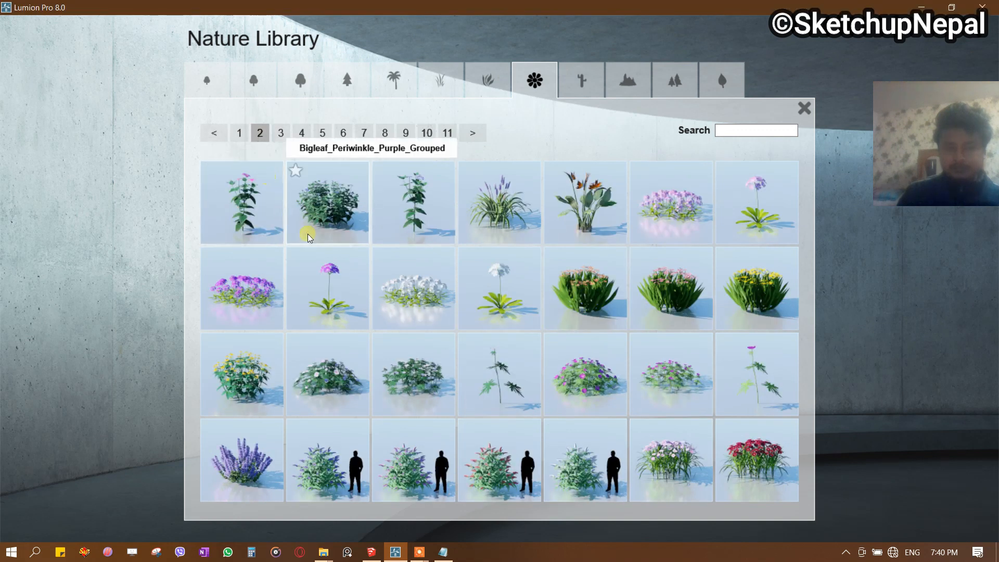
left_click(251, 363)
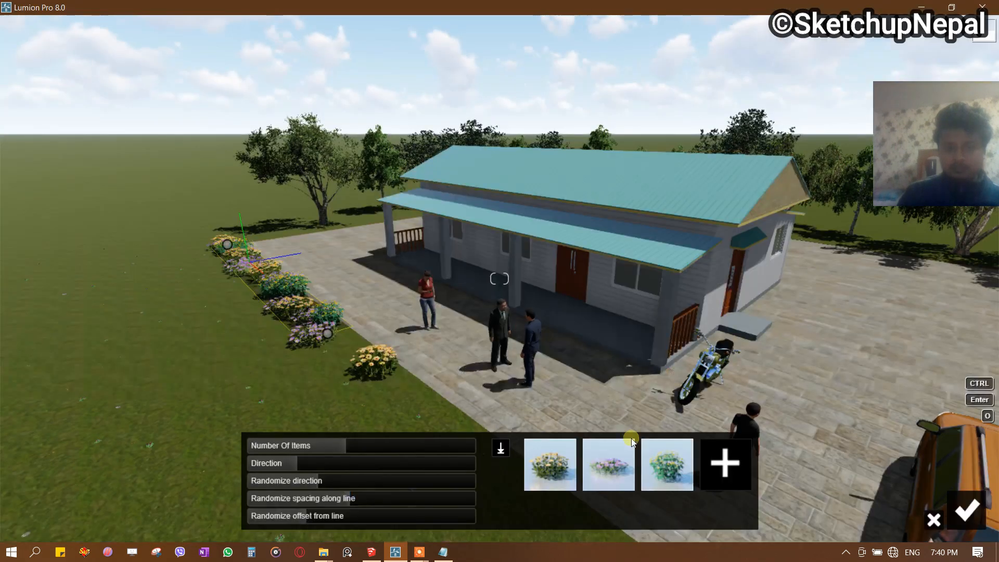
left_click(966, 510)
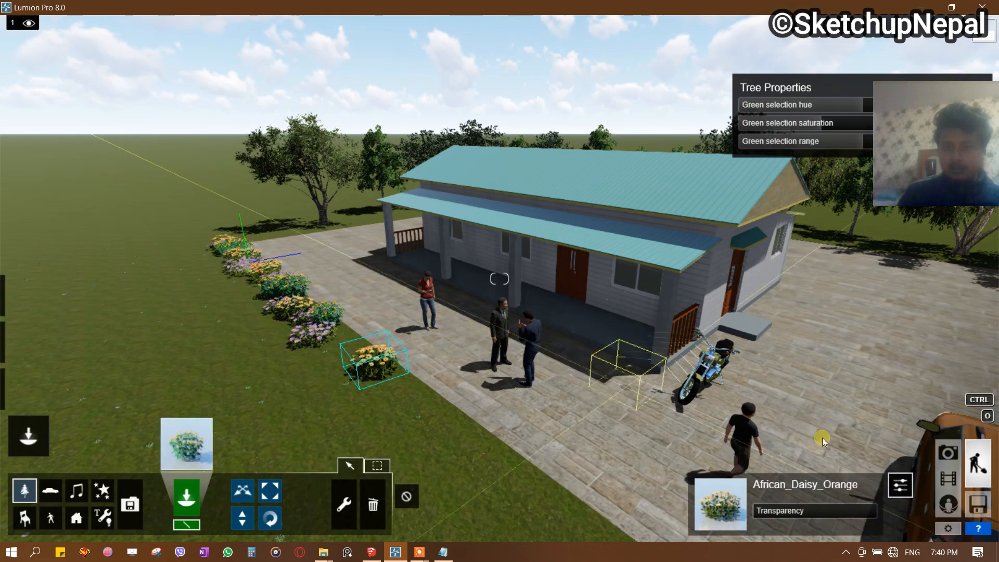
Reframe Photo - 1 to show the building with the flower row and store the camera view.
left_click(955, 461)
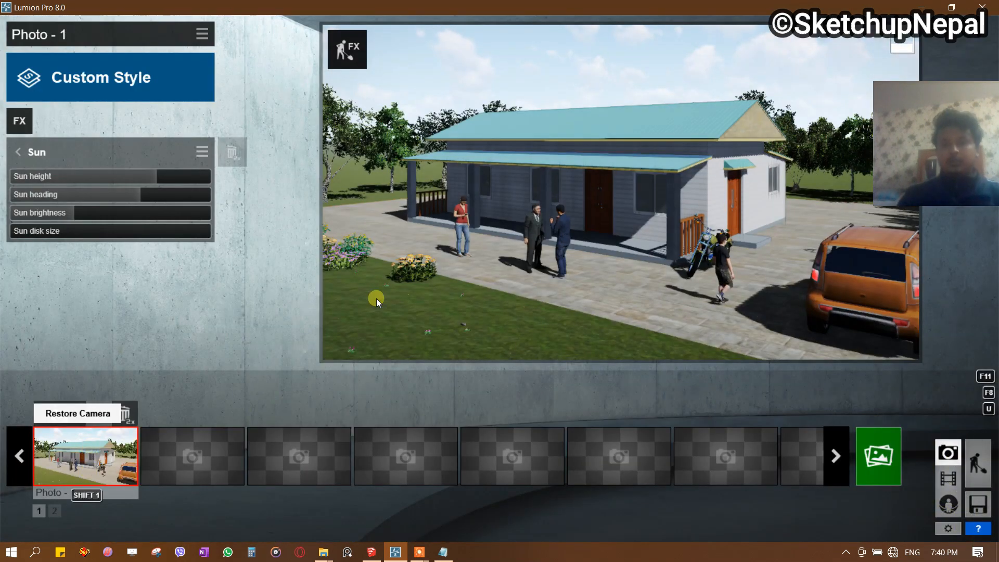
key("a")
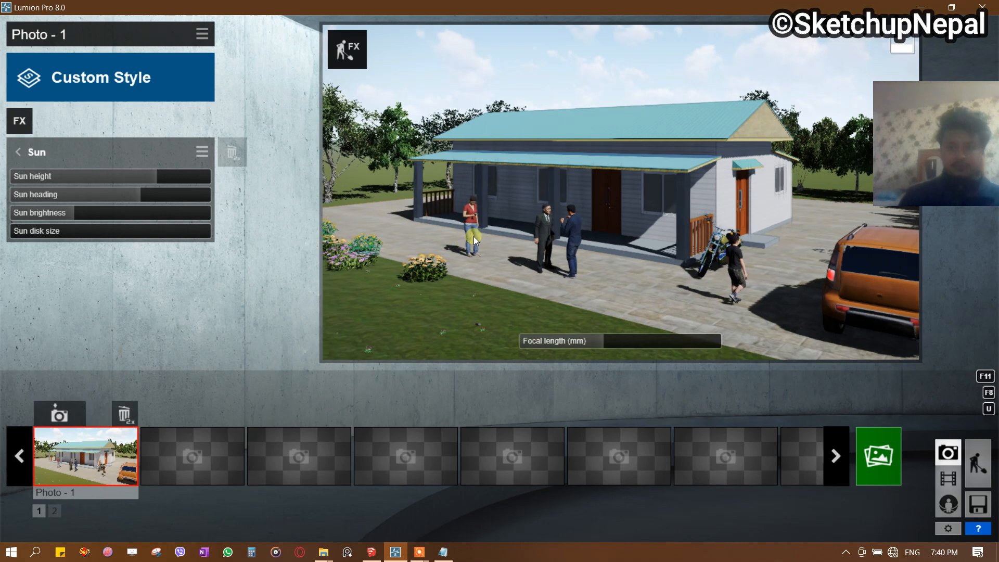
right_click_drag(477, 236, 498, 236)
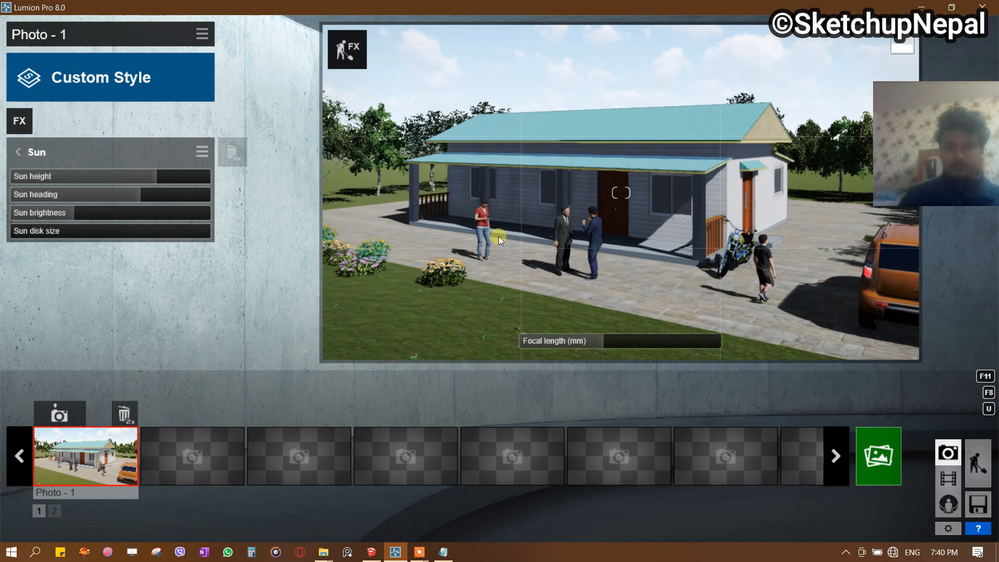
mouse_move(64, 421)
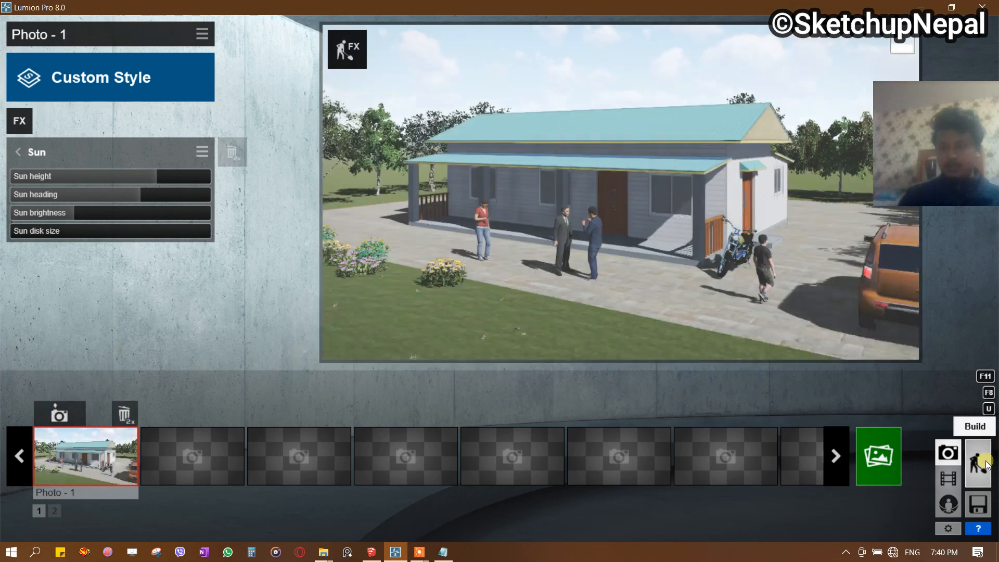
Edit the material of the porch columns in the scene and apply the Outdoor wood material Wood 001 1024.
left_click(977, 463)
key("w")
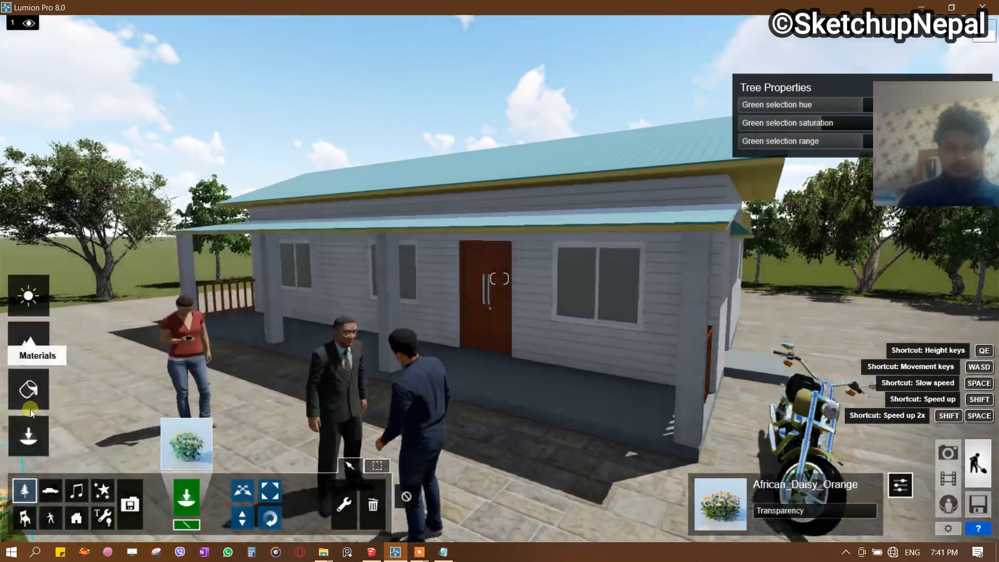
left_click(29, 401)
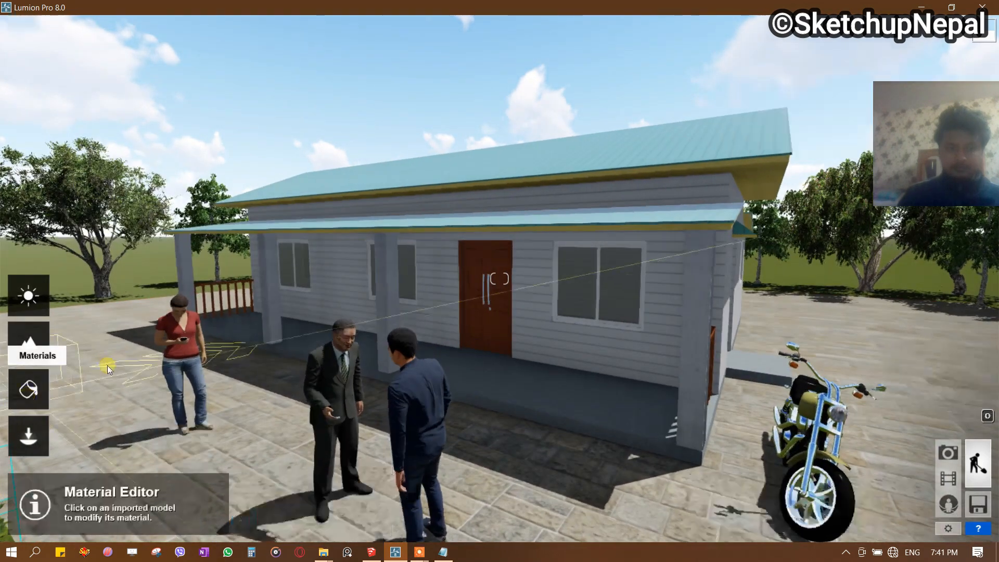
left_click(398, 272)
left_click(387, 272)
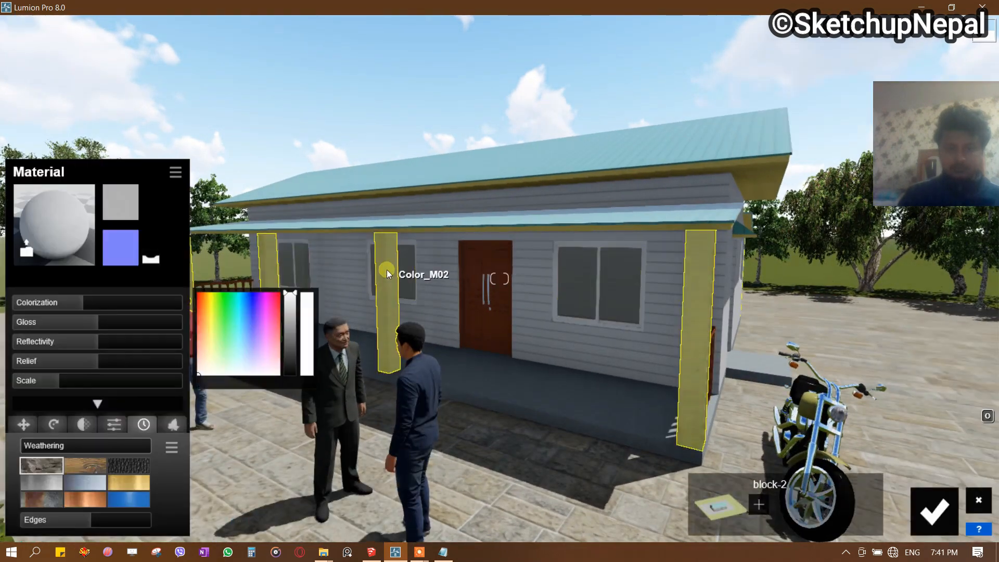
left_click(65, 232)
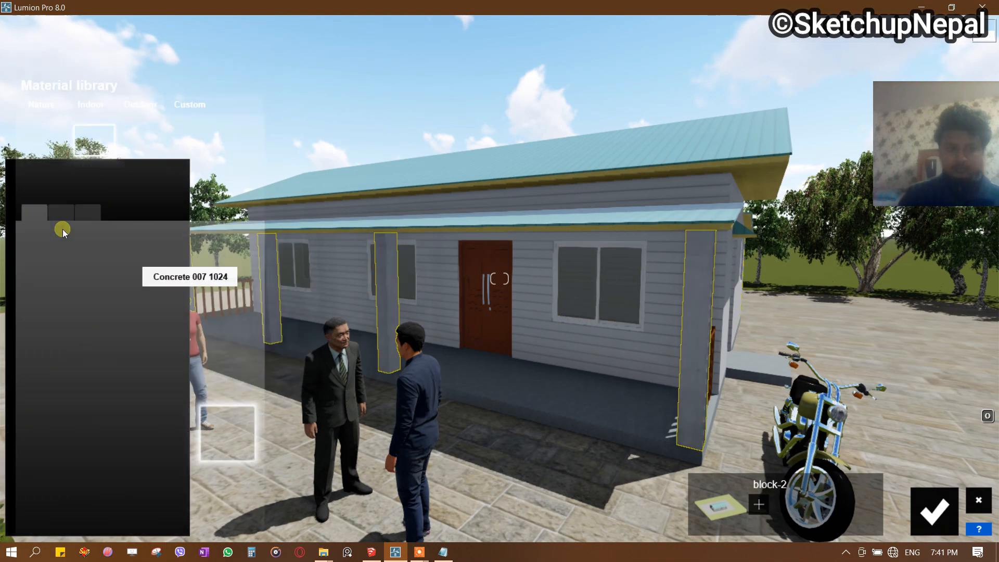
left_click(139, 172)
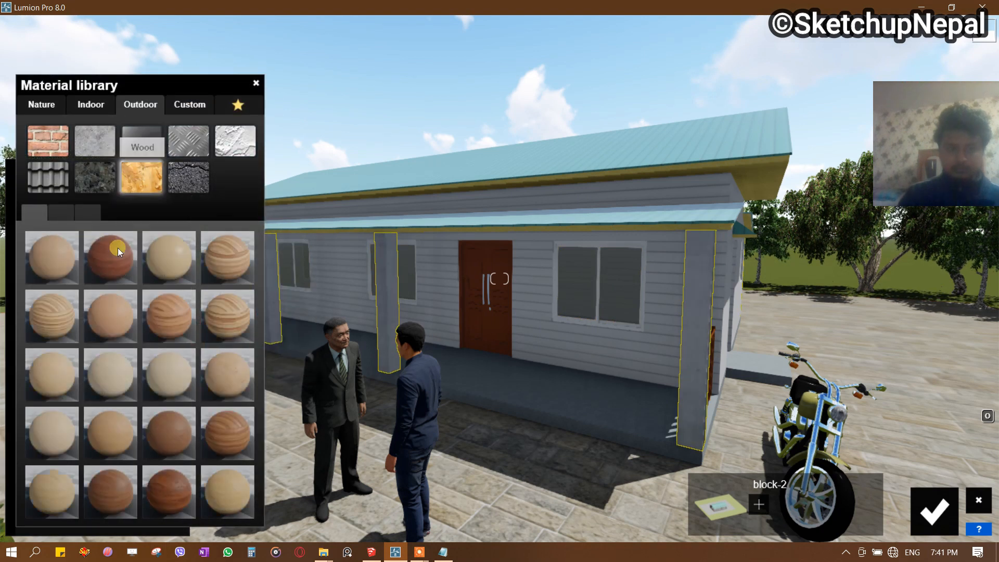
left_click(68, 258)
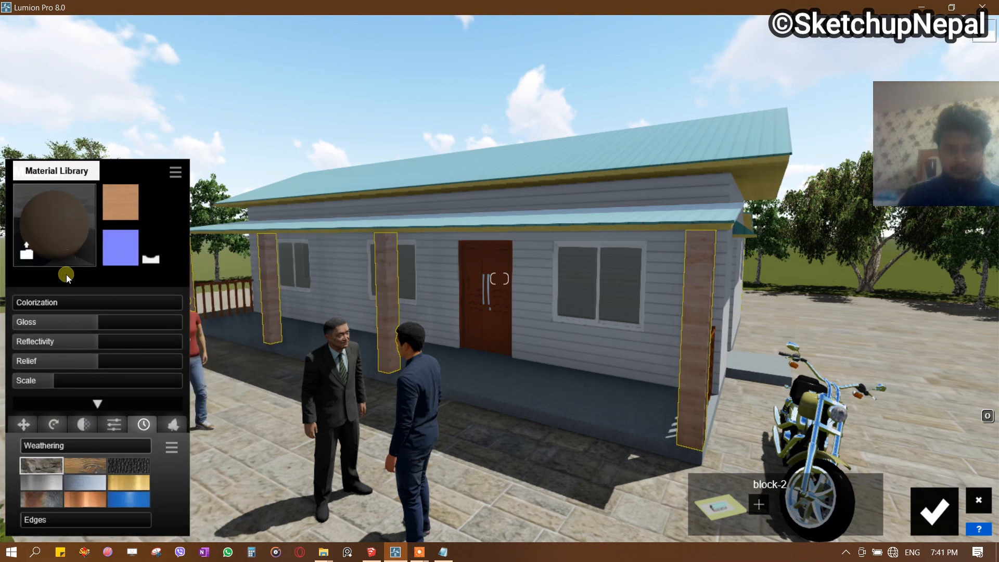
Try Wood 003 1024 on the porch columns, replacing it with the pale wood that starts the fourth row of samples.
left_click(68, 250)
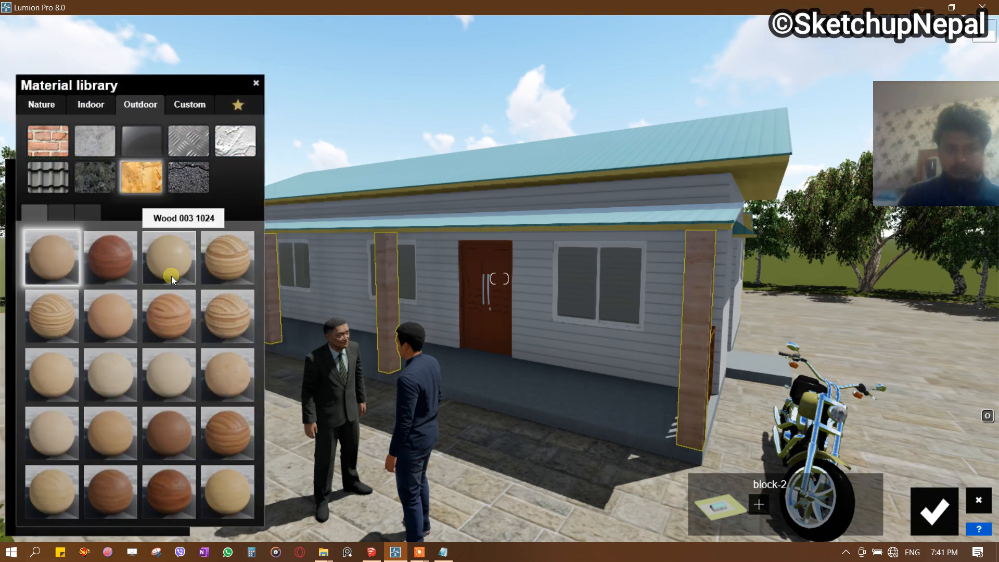
left_click(171, 276)
left_click(67, 245)
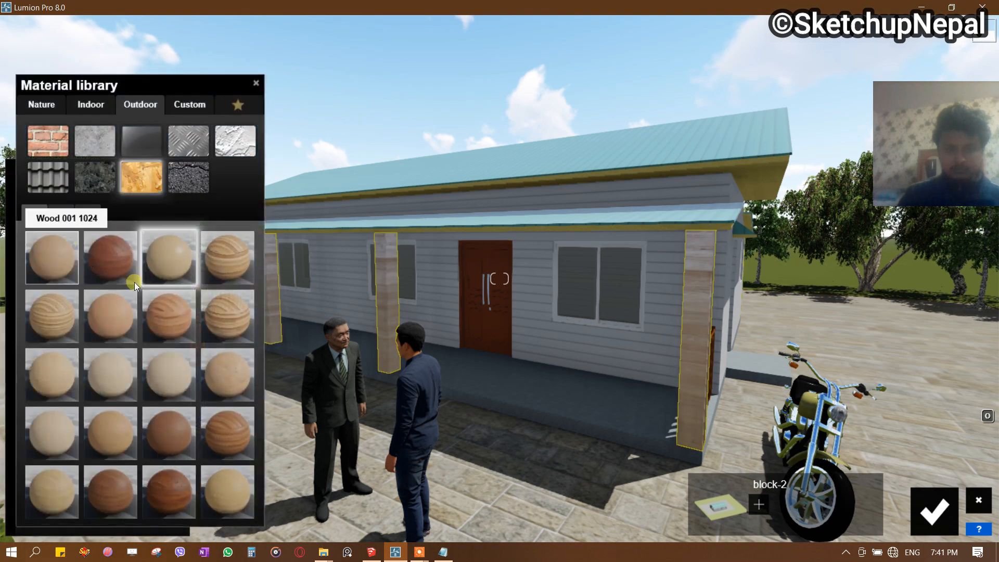
left_click(57, 425)
left_click(51, 246)
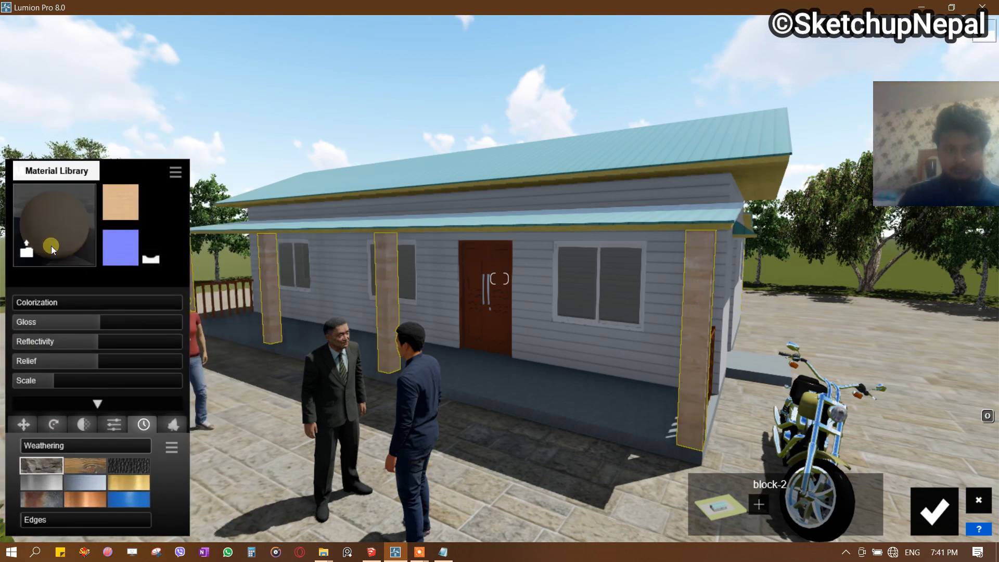
left_click(61, 438)
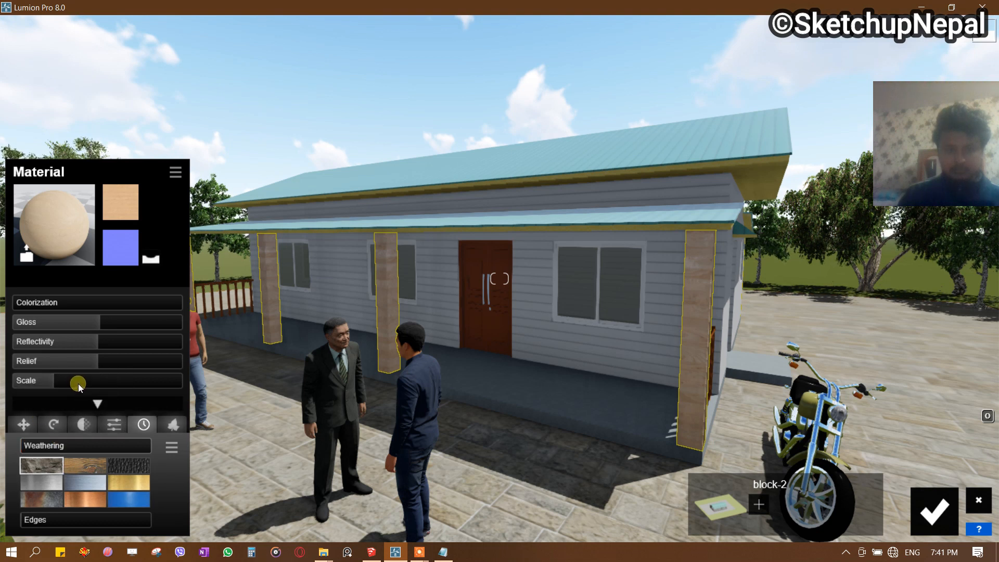
Increase the Scale and Edges of the porch columns' wood material and save the material changes.
mouse_move(81, 382)
left_mouse_down()
mouse_move(101, 381)
mouse_move(80, 379)
left_mouse_up()
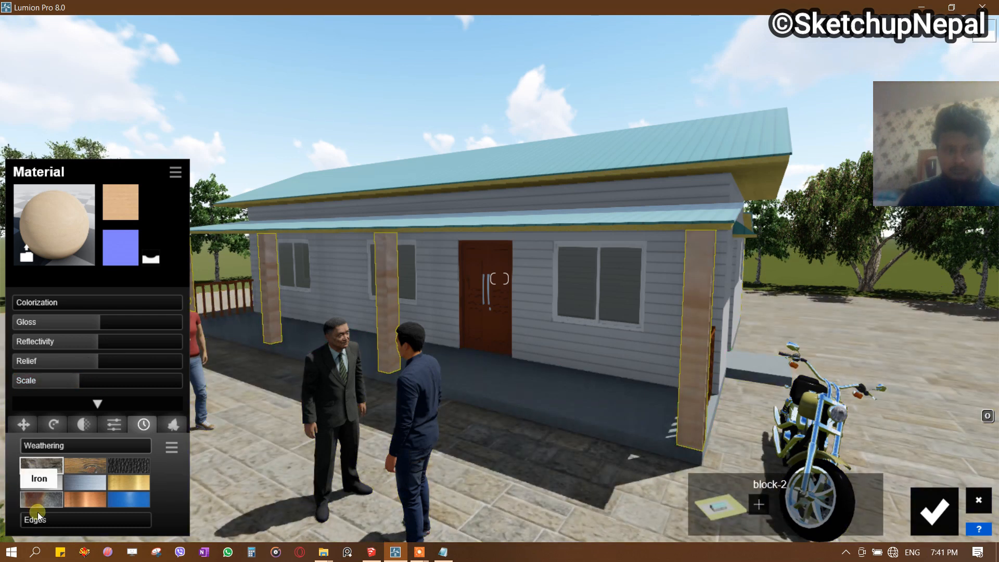
left_click(84, 519)
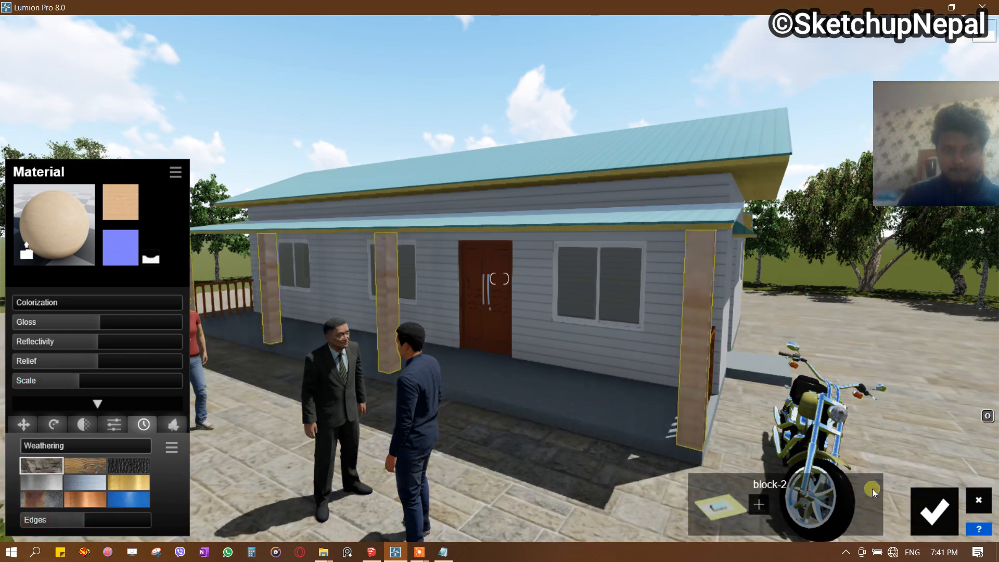
left_click(923, 512)
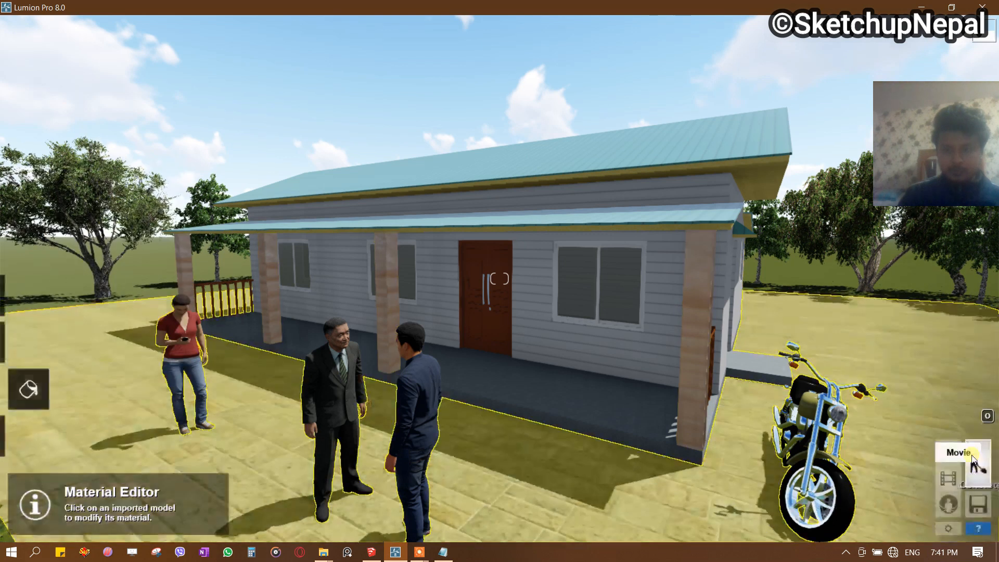
Return to the stored Photo - 1 view and set its Color Correction effect to Saturation 1.0 and Brightness 0.6.
left_click(959, 450)
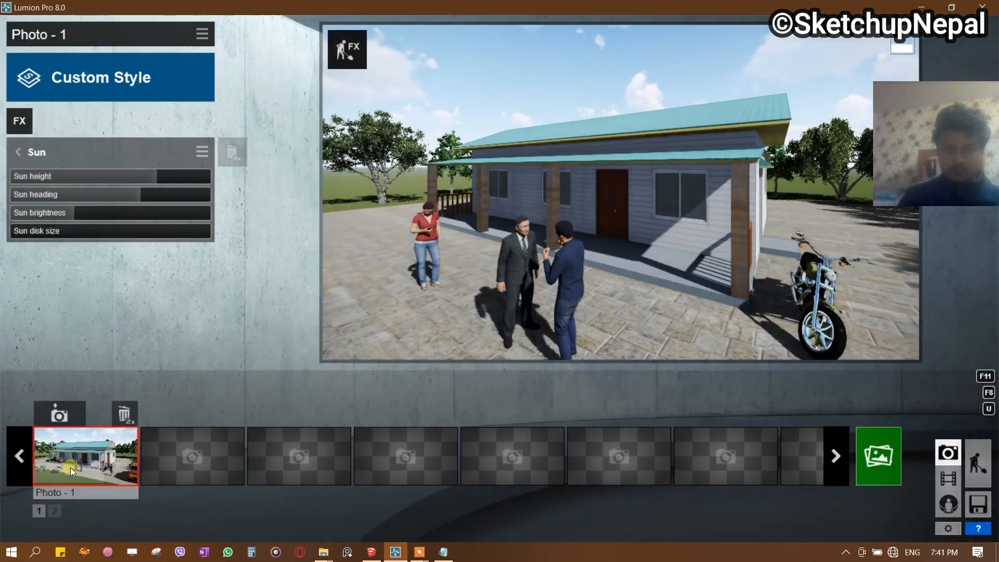
left_click(81, 458)
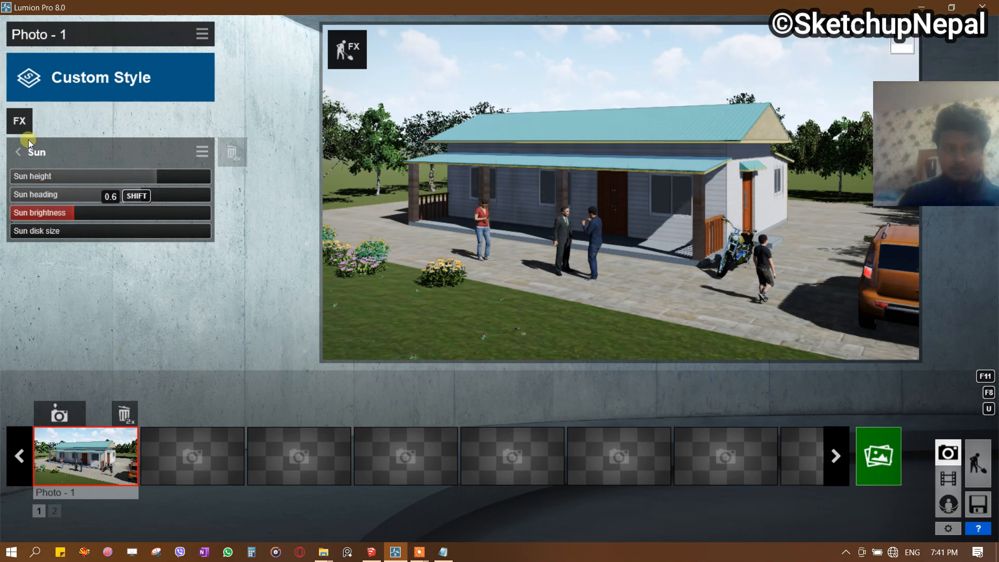
left_click(19, 121)
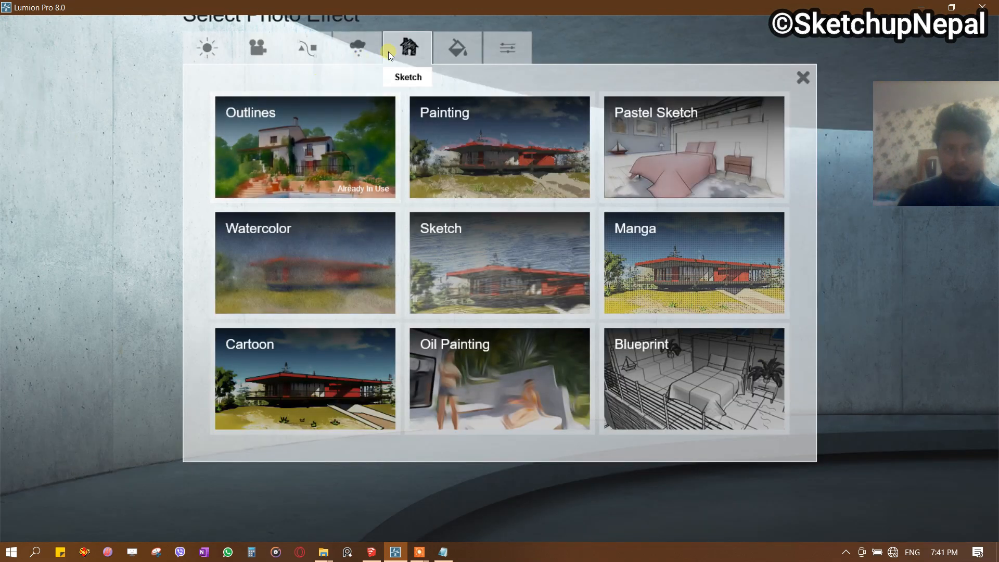
left_click(458, 48)
left_click(266, 142)
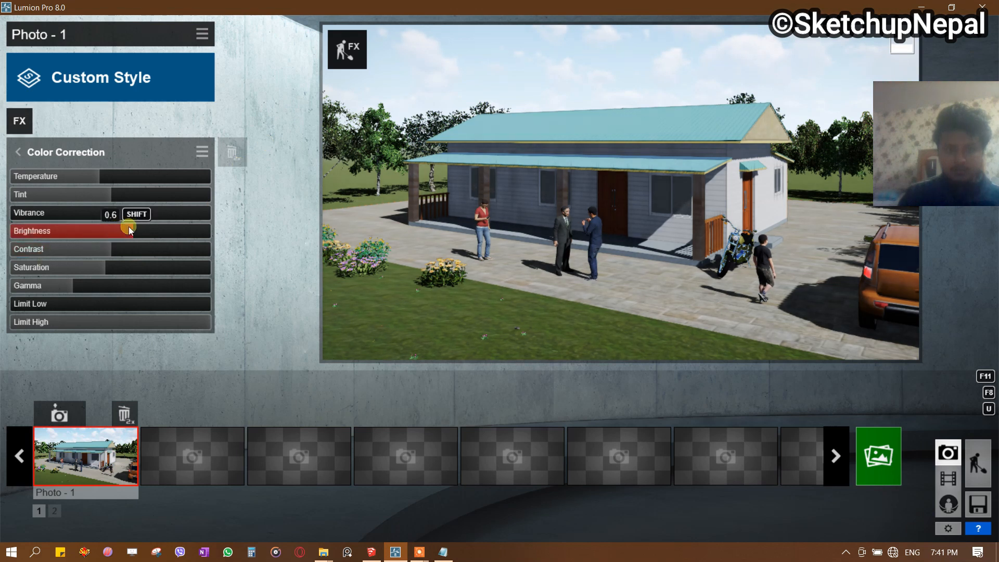
left_click_drag(133, 266, 115, 264)
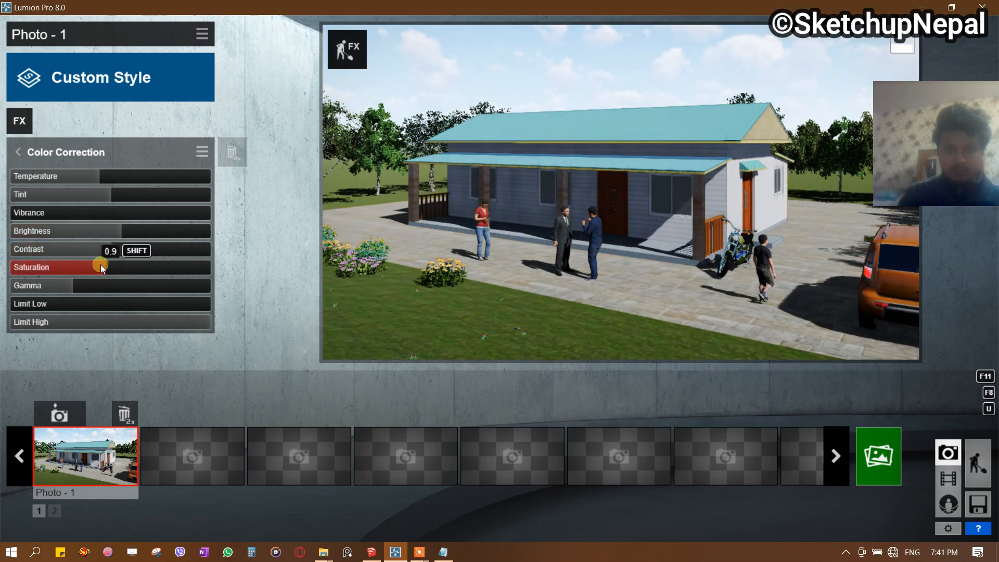
left_click(115, 264)
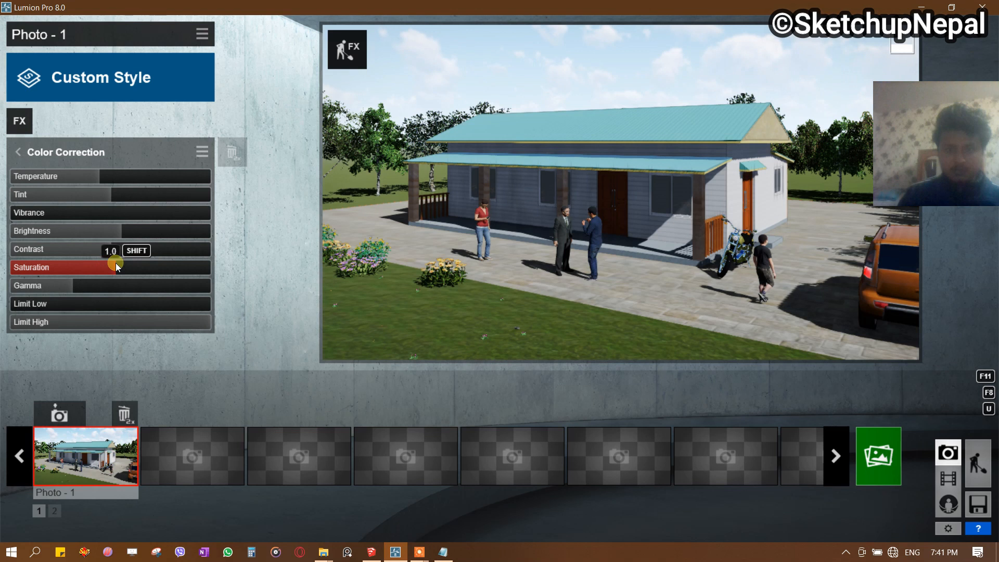
left_click(117, 230)
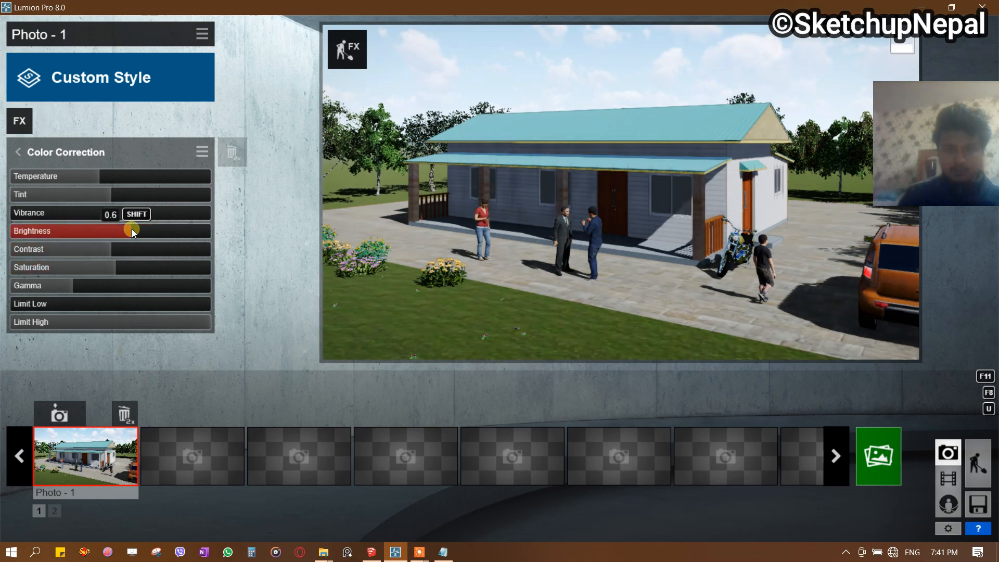
Render the current shot at Desktop 1920x1080, overwriting b2 v1.jpg in the LUMION folder, and close the finished render.
left_click(879, 448)
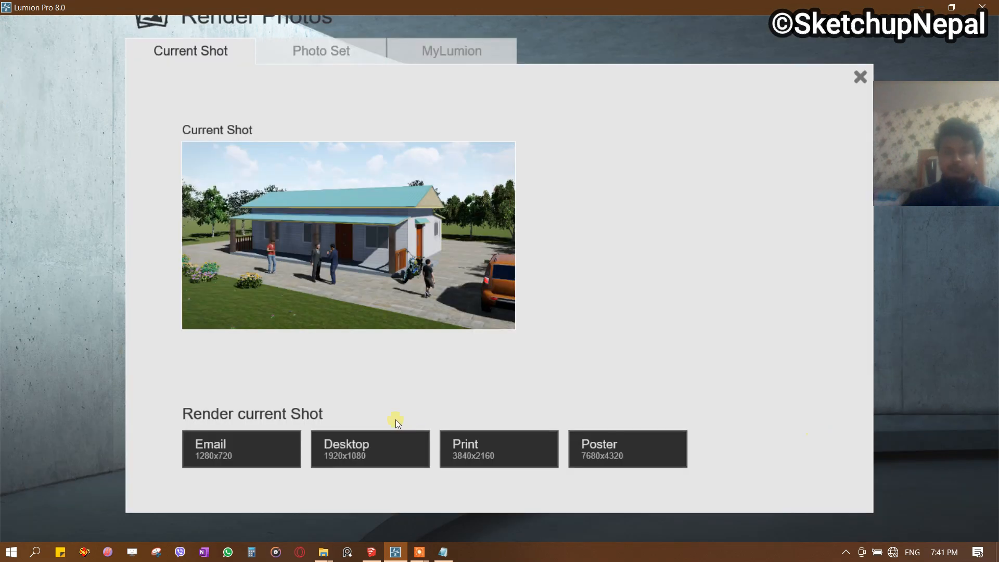
left_click(366, 455)
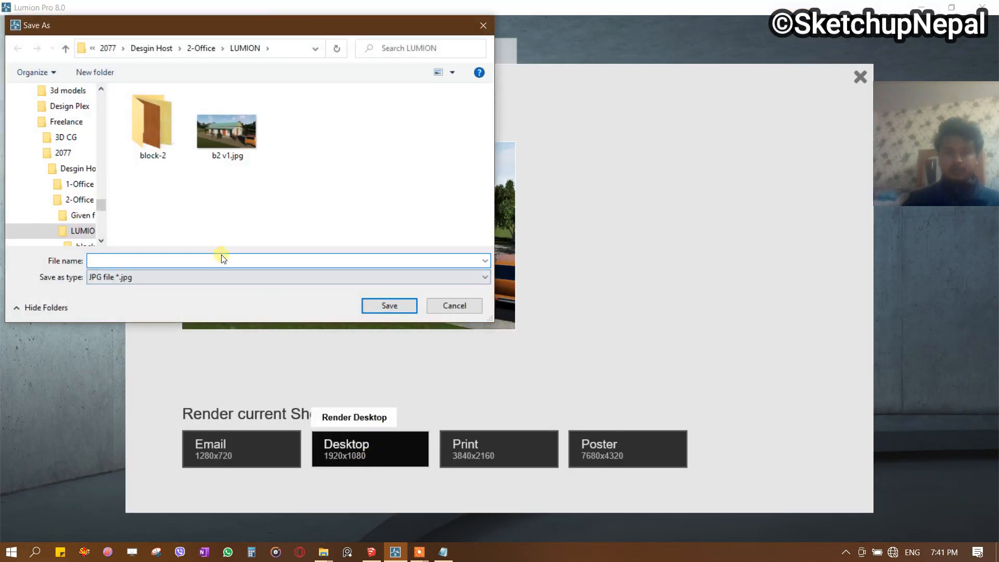
left_click(218, 128)
left_click(385, 303)
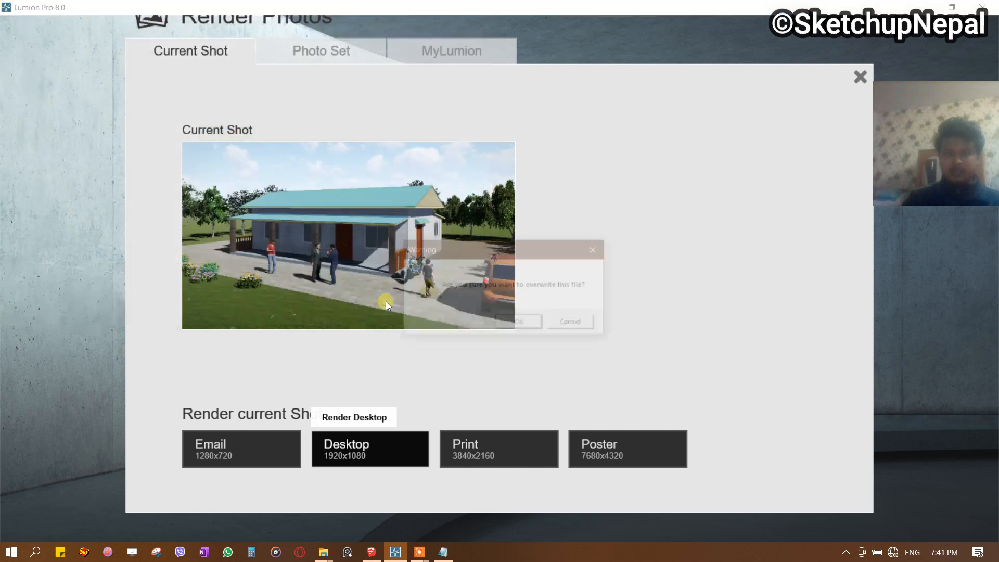
left_click(504, 320)
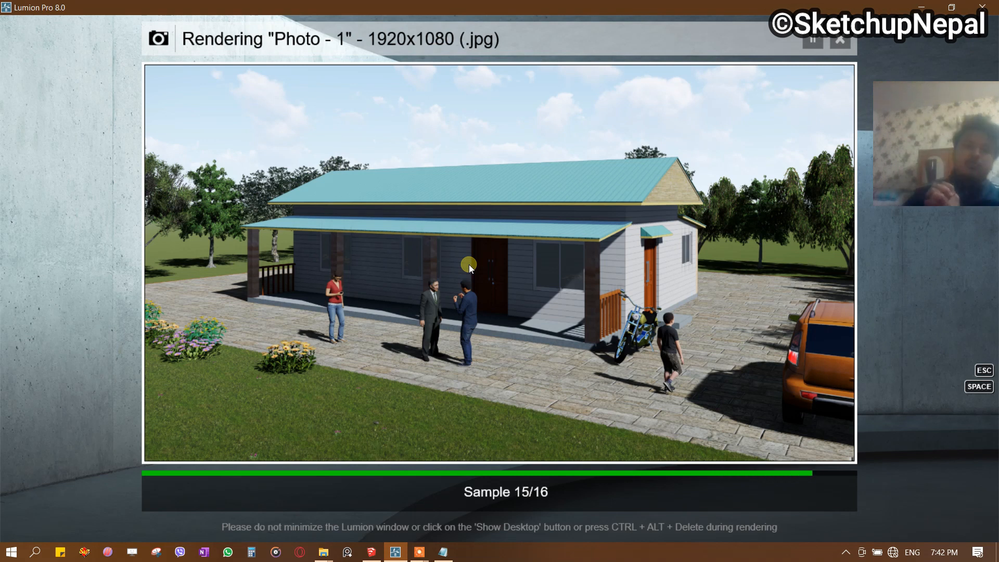
key("ctrl")
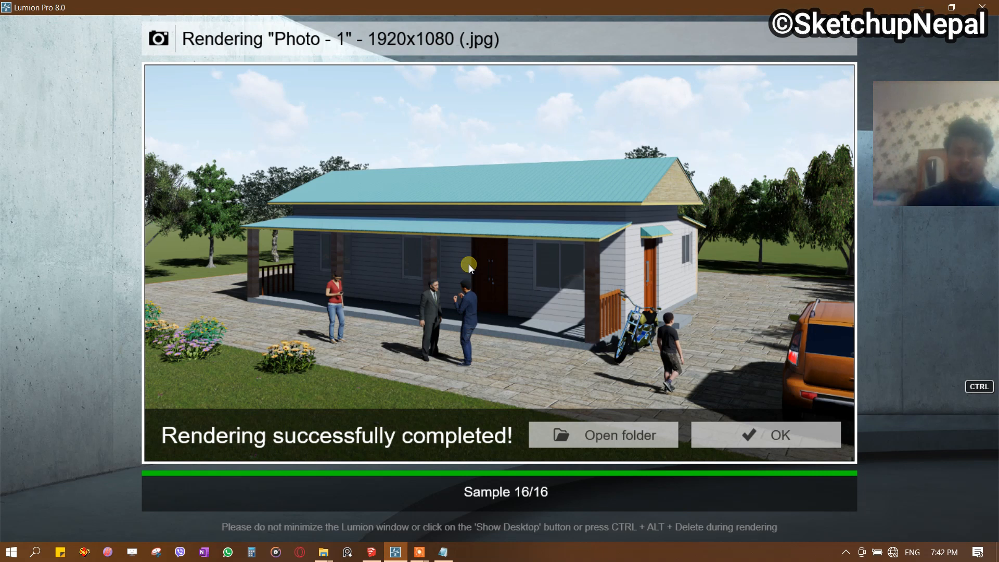
left_click(791, 435)
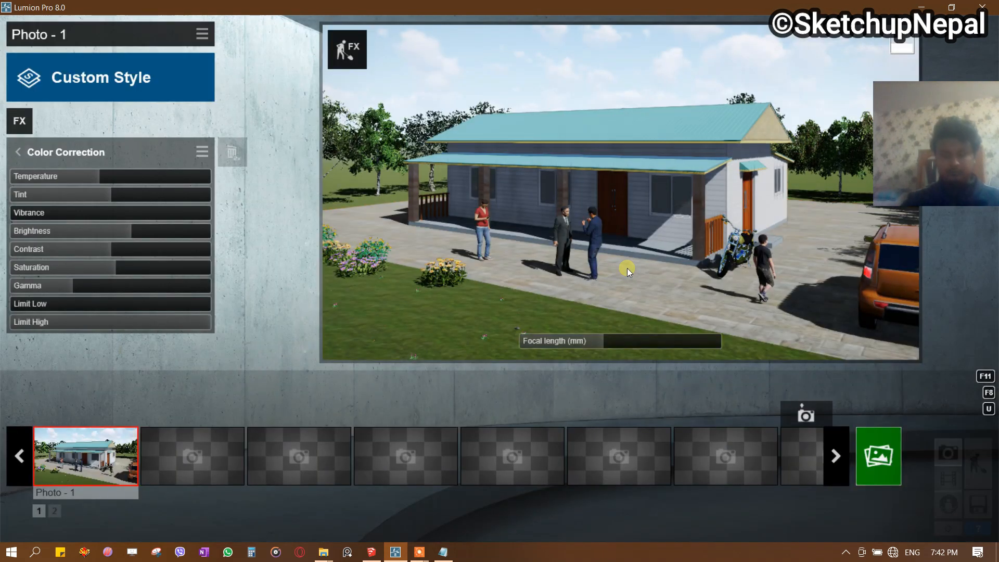